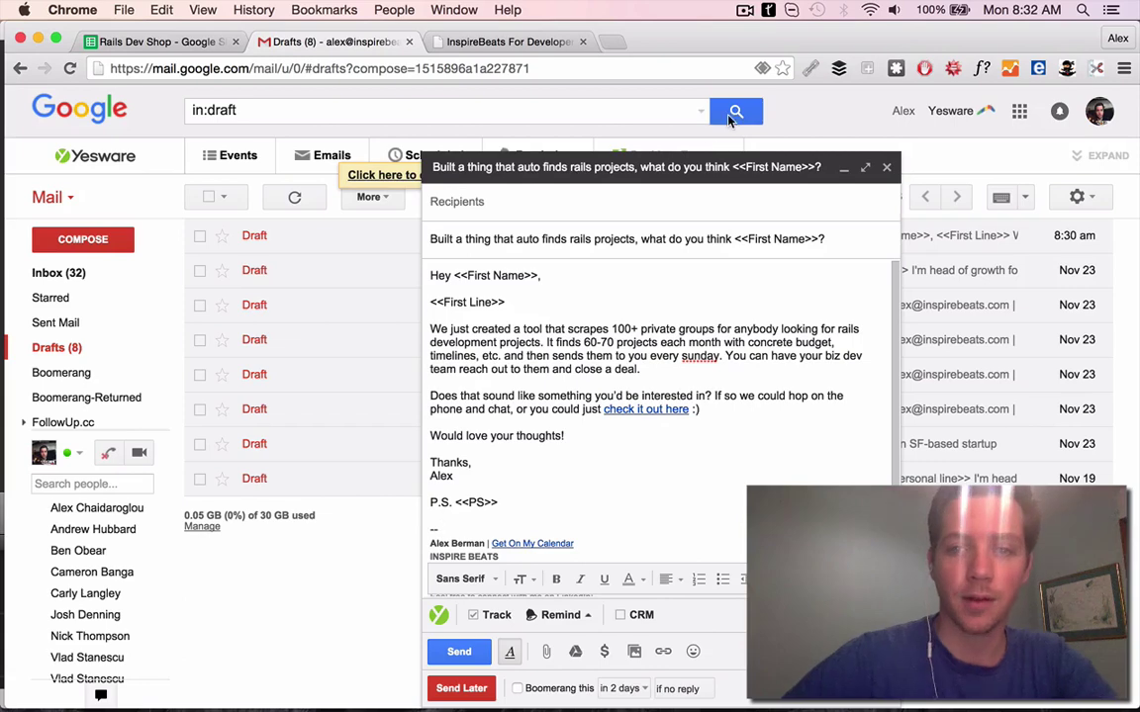
Check the music player, then open altoros's website from row 2 and close unneeded tabs
mouse_move(665, 697)
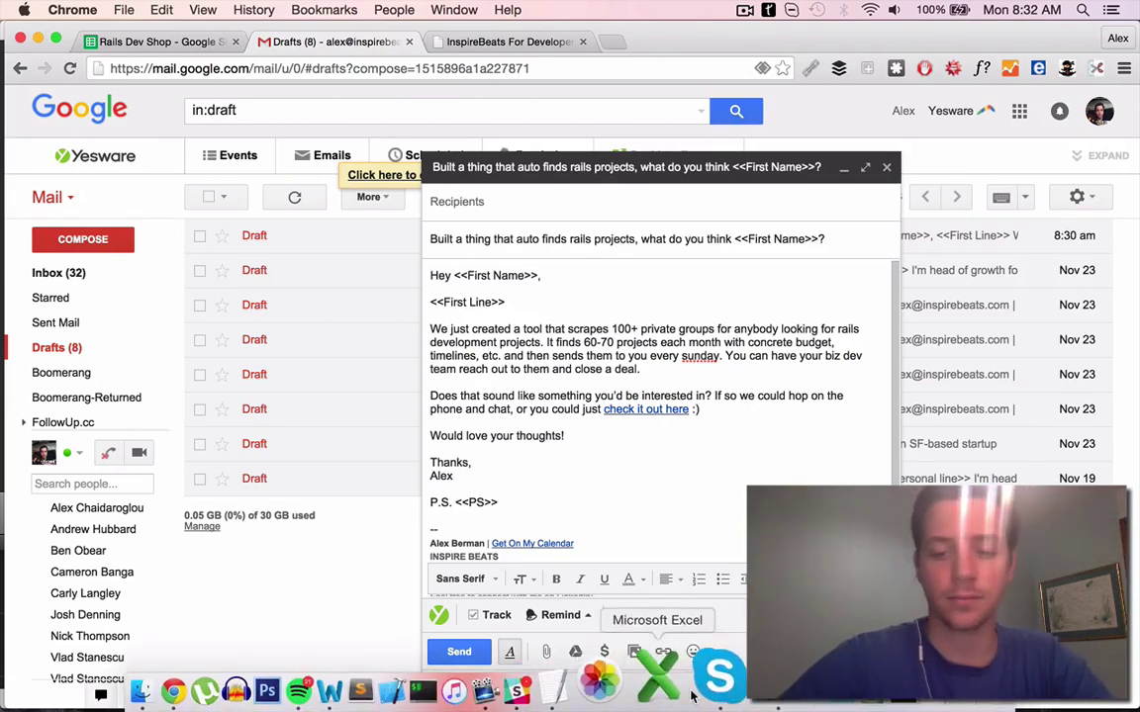
left_click(361, 678)
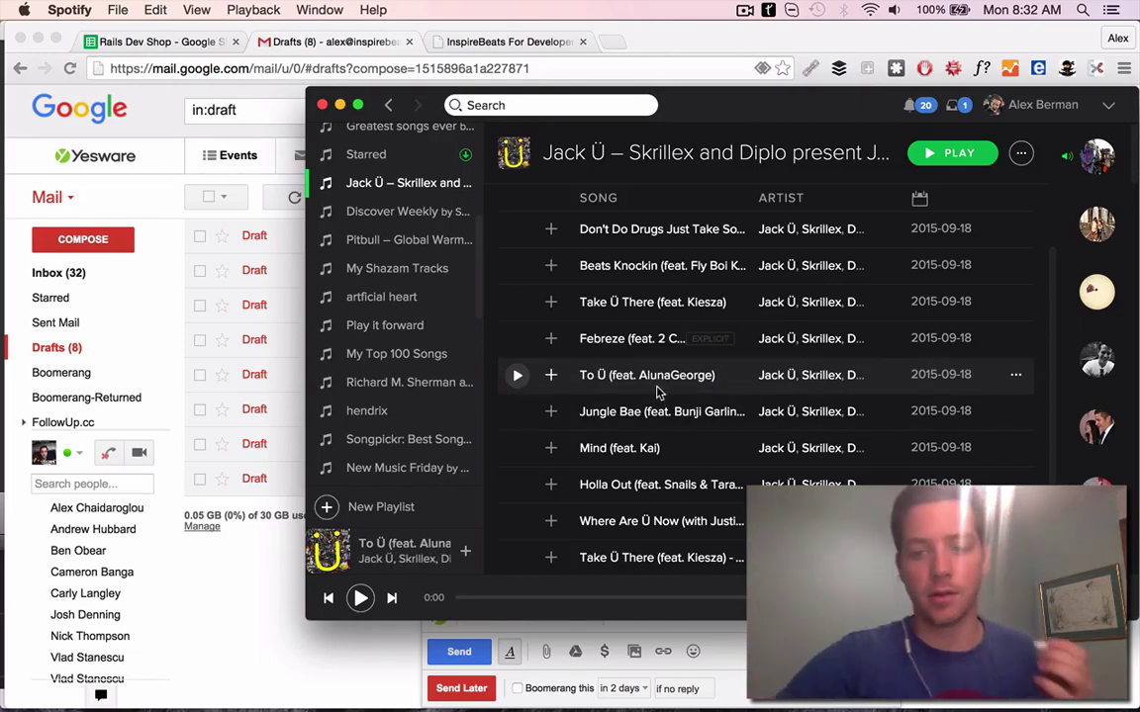
key("super+Tab")
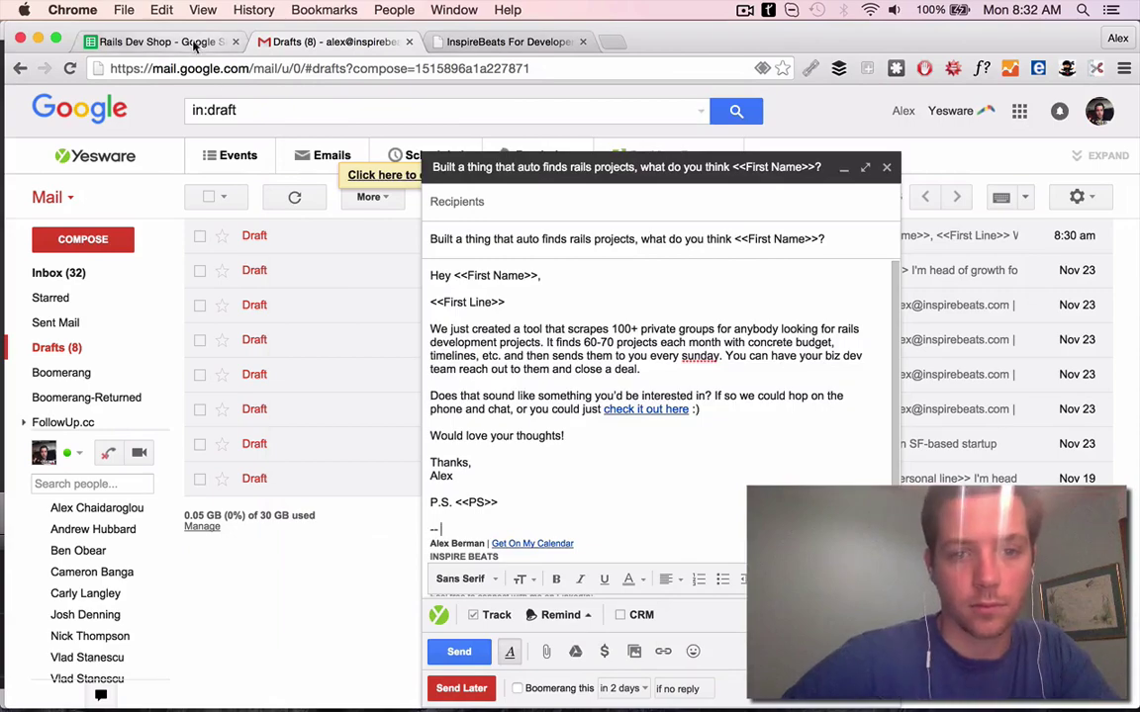
left_click(195, 44)
left_click(405, 226)
left_click(582, 41)
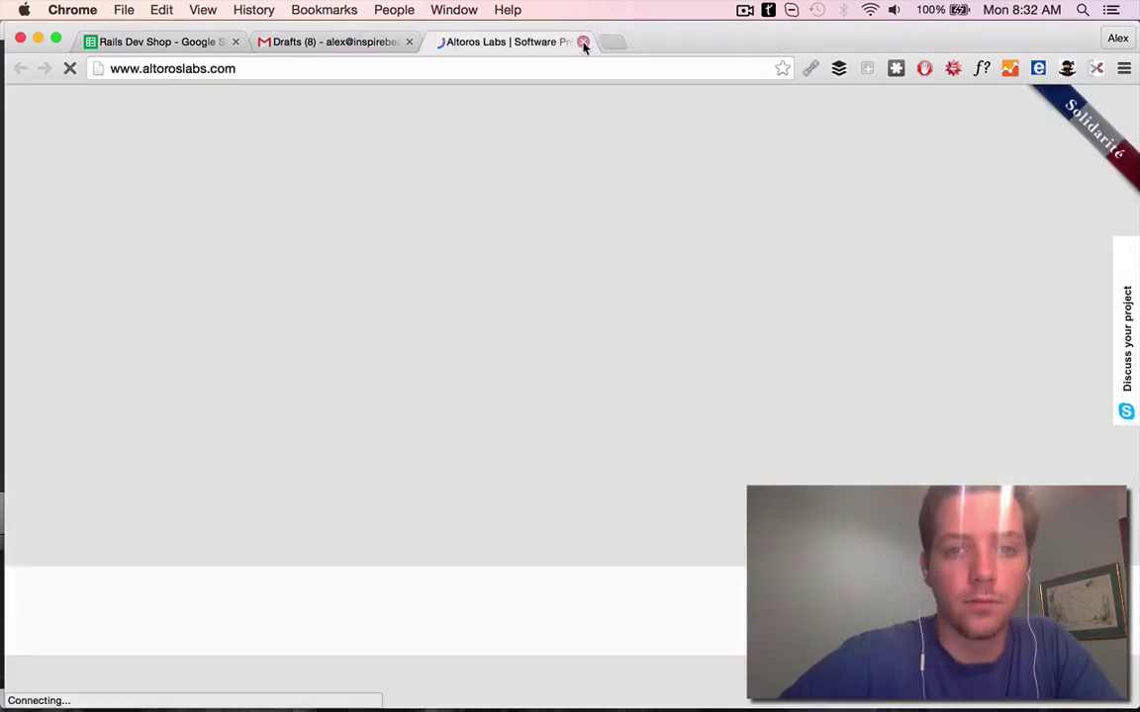
left_click(409, 42)
scroll(610, 500, "down", 10)
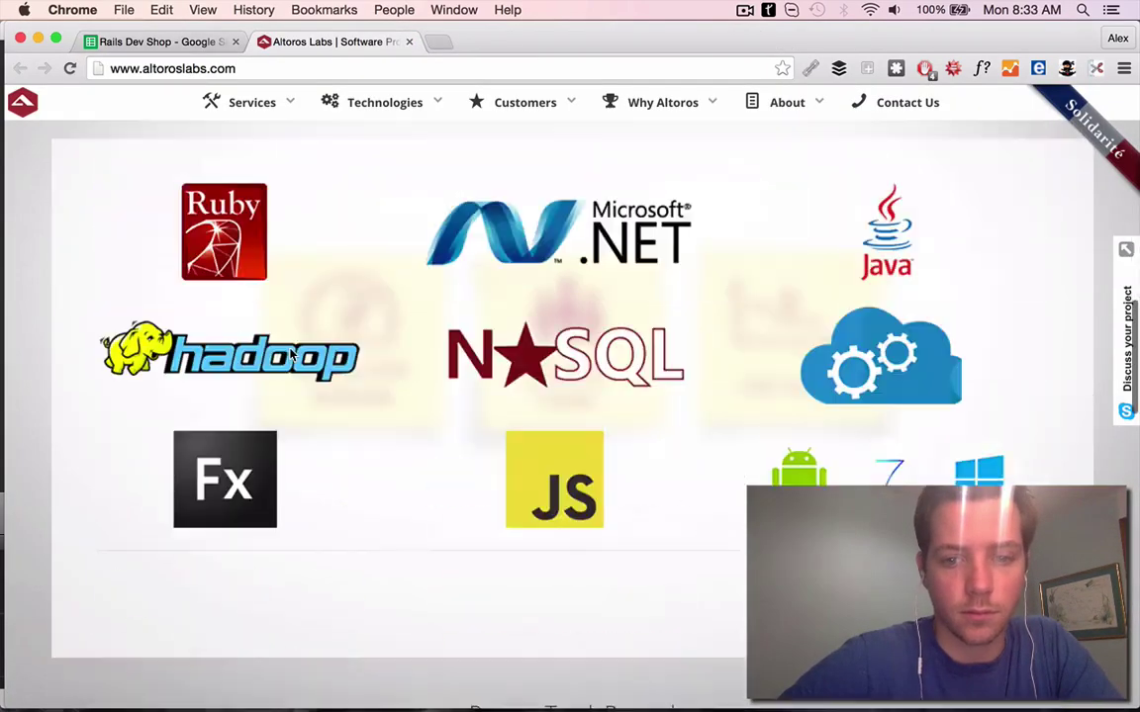
left_click(183, 42)
Write row 2's First Line in F2 praising altoros's wide tech expertise
left_click(486, 229)
type("Just came across your site and impressed by your client list -")
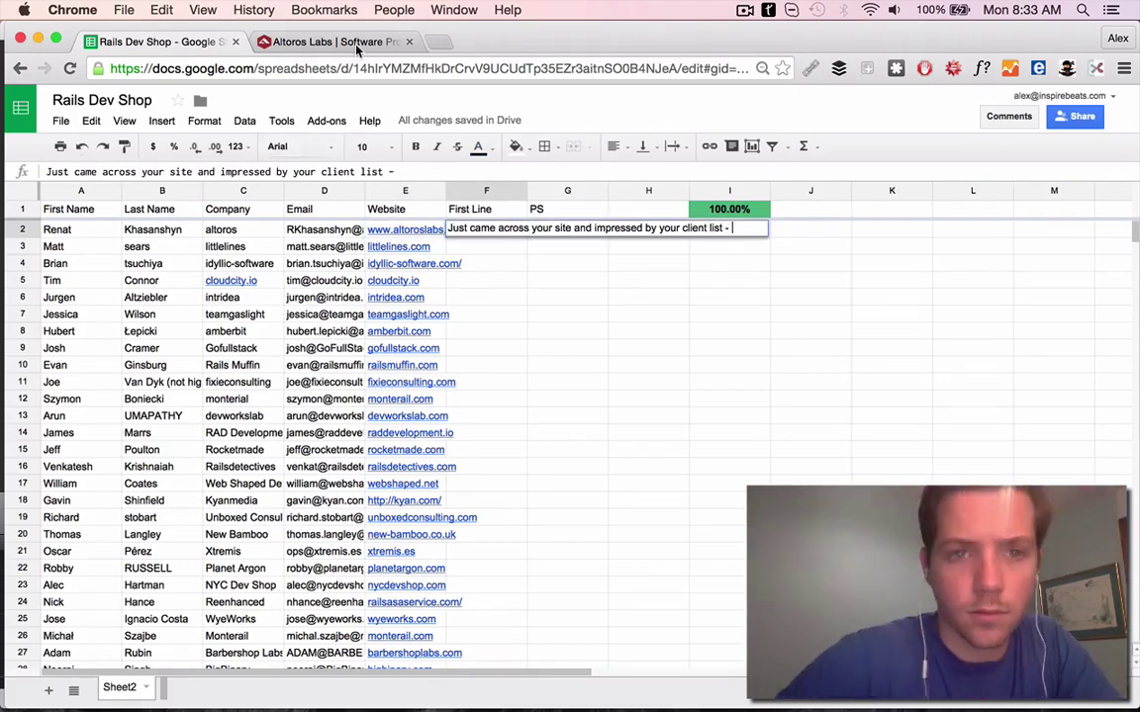
left_click(356, 42)
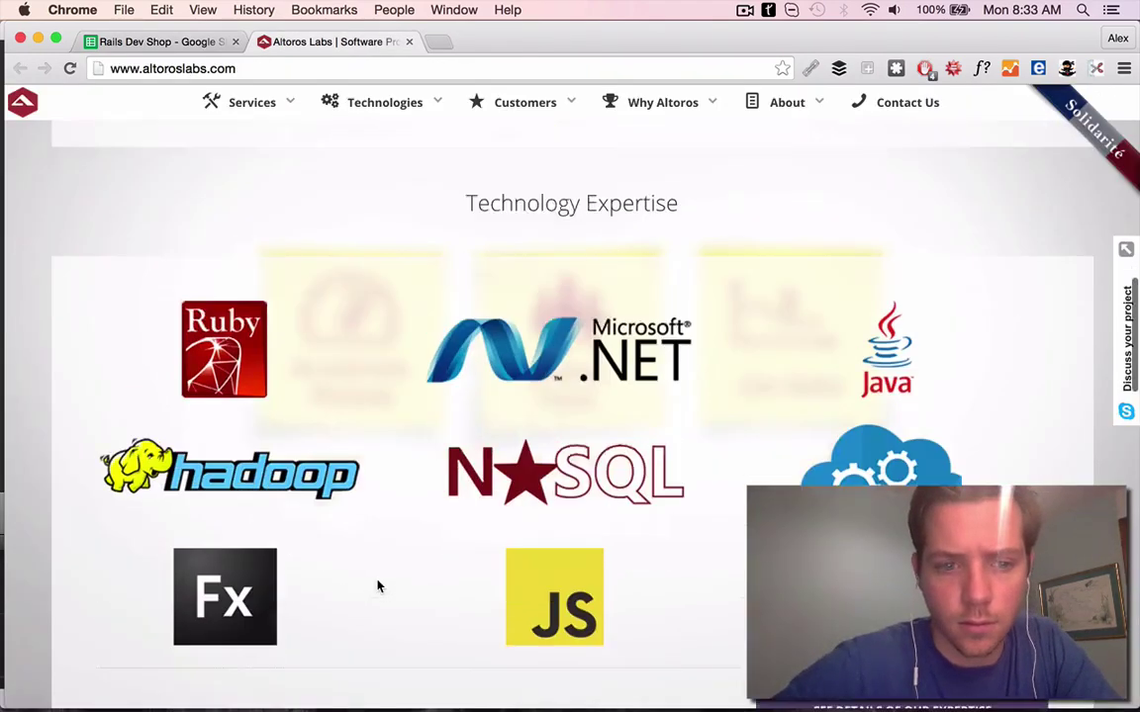
scroll(377, 585, "down", 5)
key("ctrl+shift+Tab")
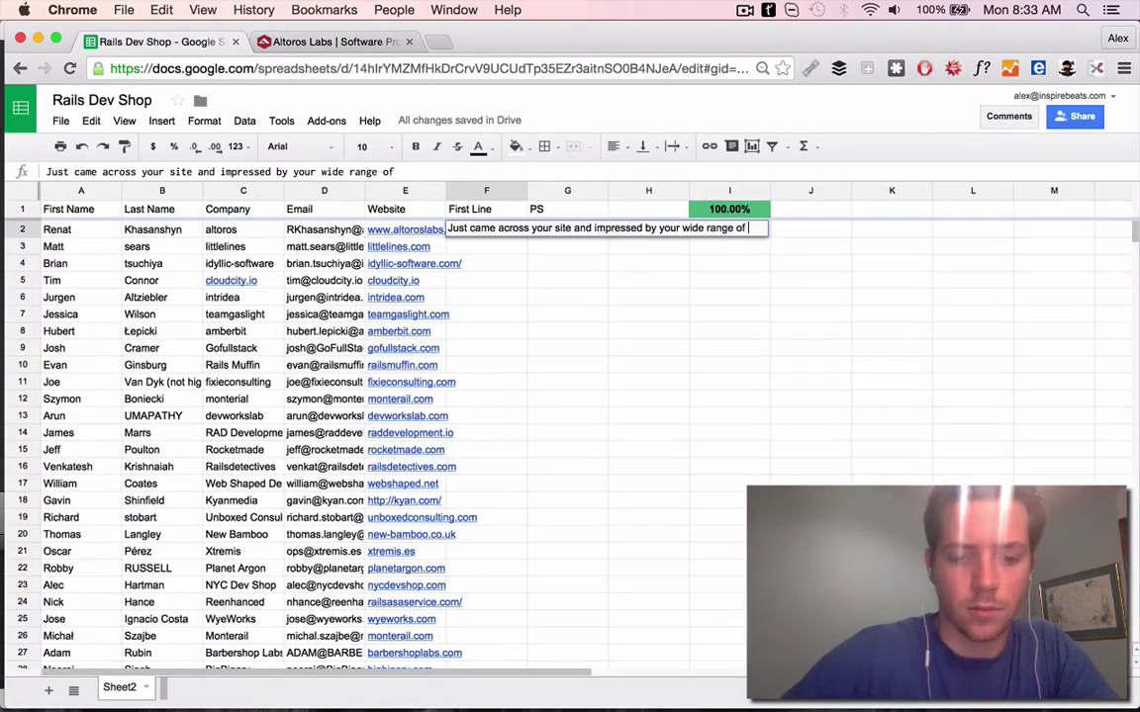
left_click(272, 45)
scroll(747, 284, "down", 10)
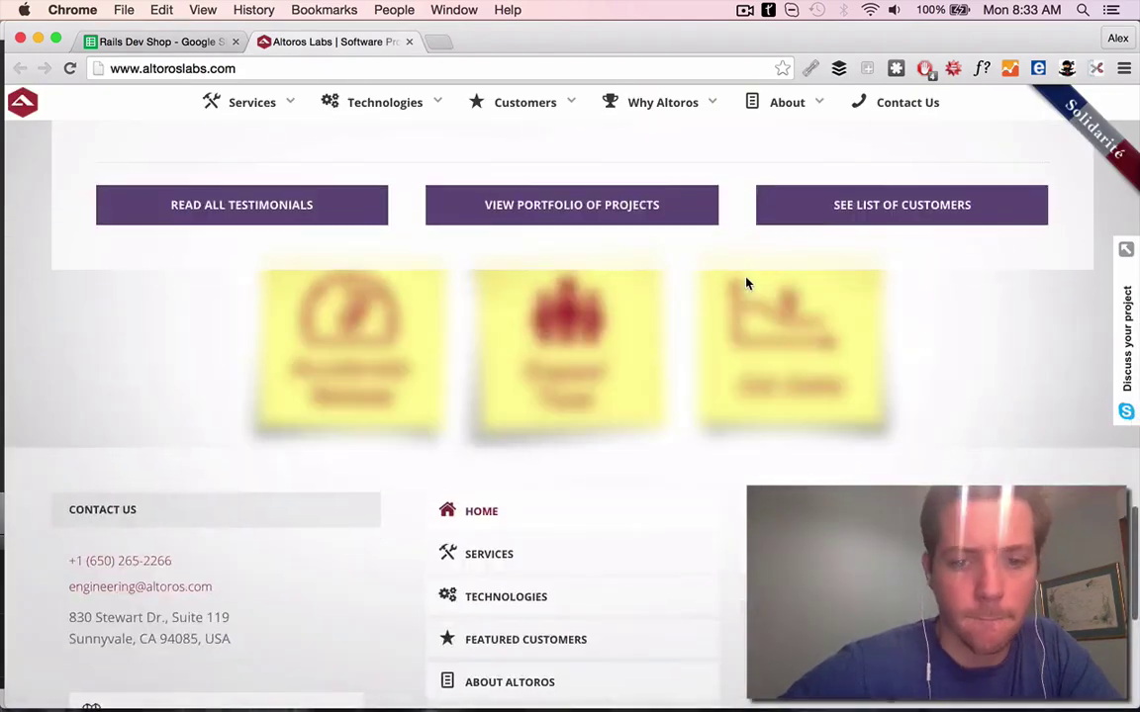
left_click(203, 42)
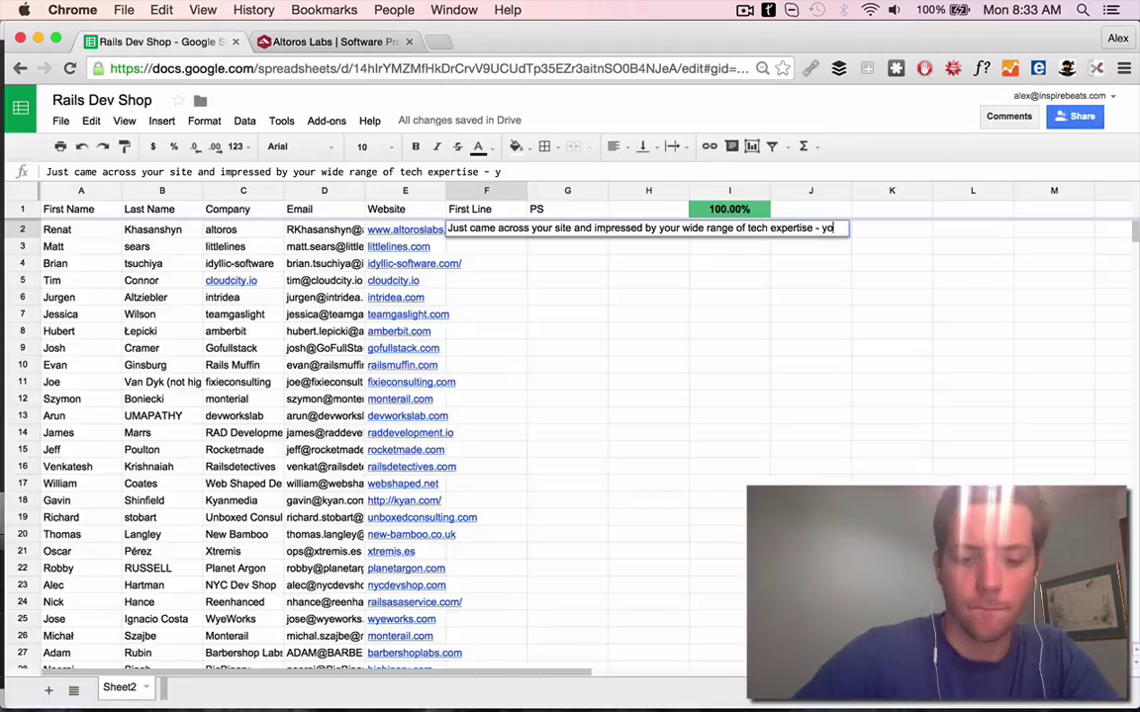
type("nt.")
key("Return")
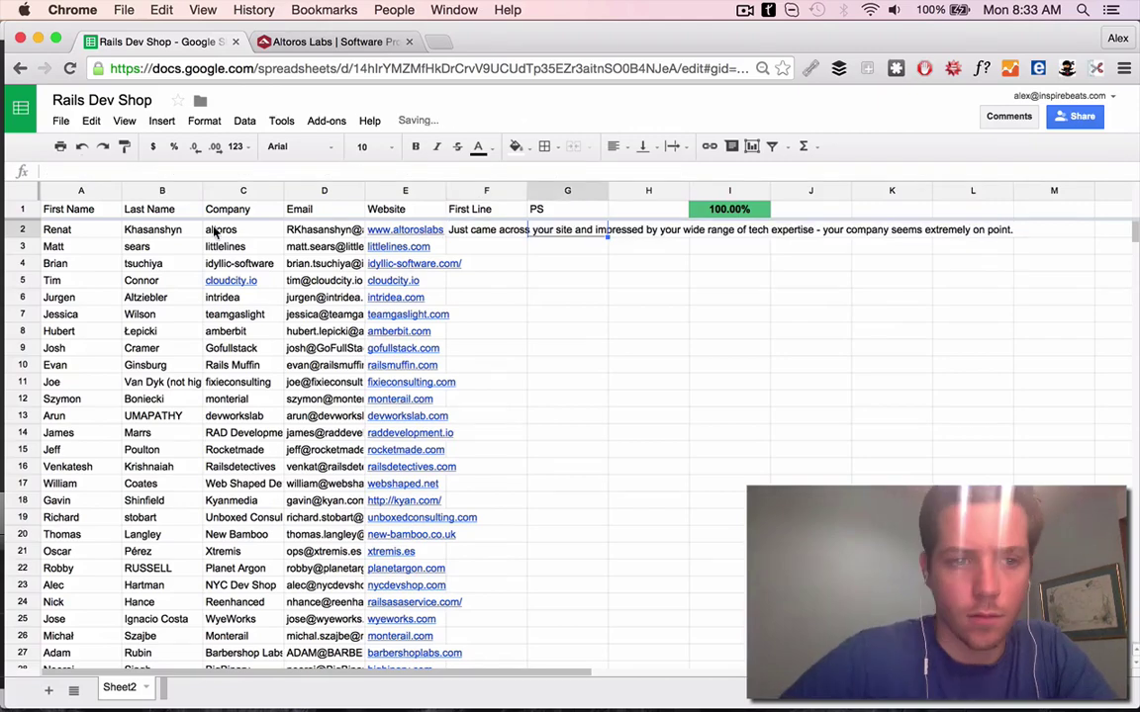
Web-search the row 2 contact's name and open their Twitter profile
left_click_drag(57, 230, 159, 230)
key("ctrl+c")
key("ctrl+t")
key("ctrl+v")
key("Return")
left_click(158, 43)
left_click(536, 43)
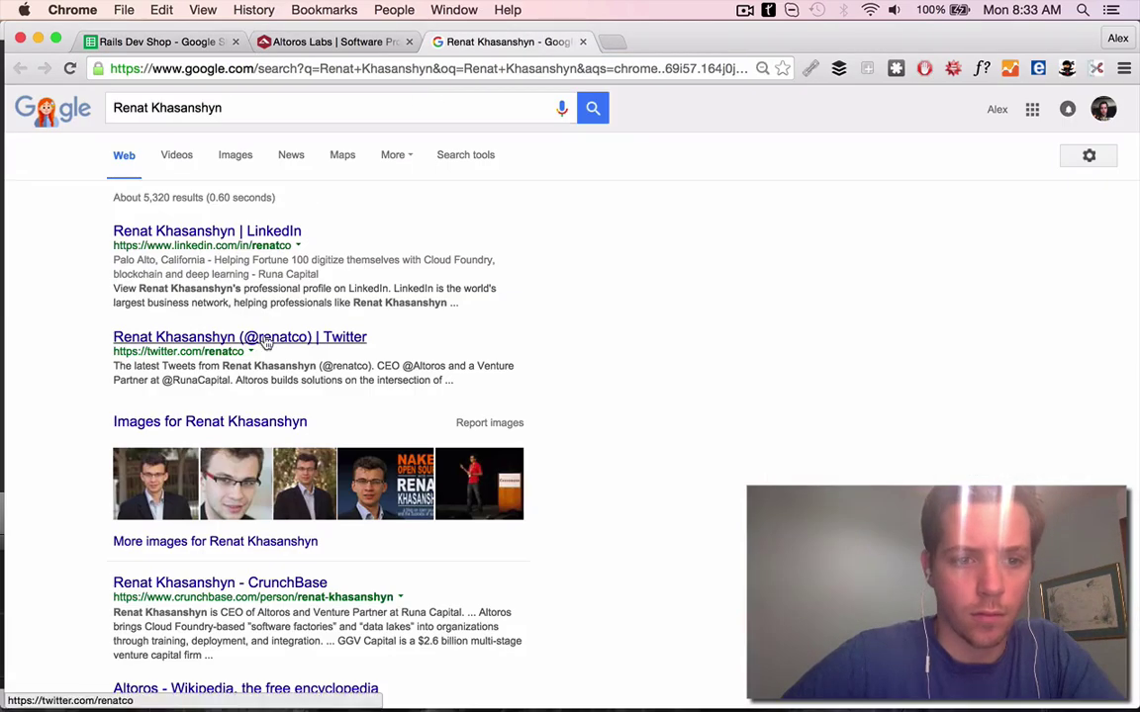
left_click(247, 336)
Browse the contact's tweets, like the software-company tweet and expand the machine-learning tweet
scroll(602, 424, "down", 10)
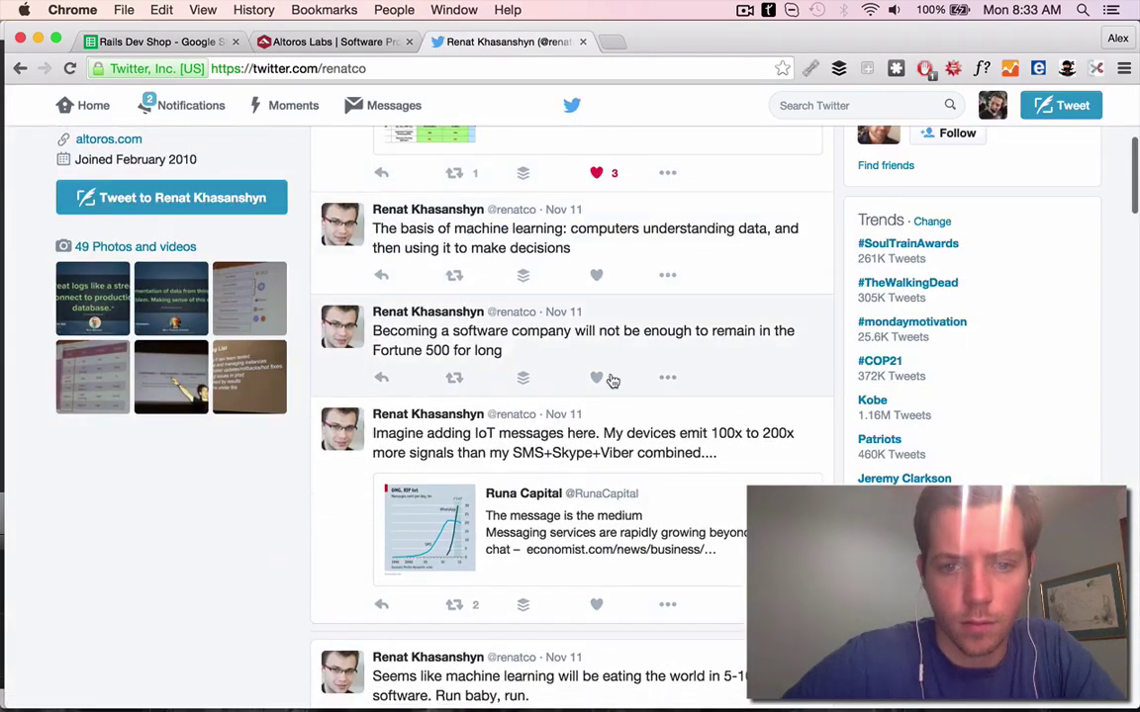
left_click(597, 383)
scroll(281, 451, "up", 10)
scroll(281, 450, "down", 1)
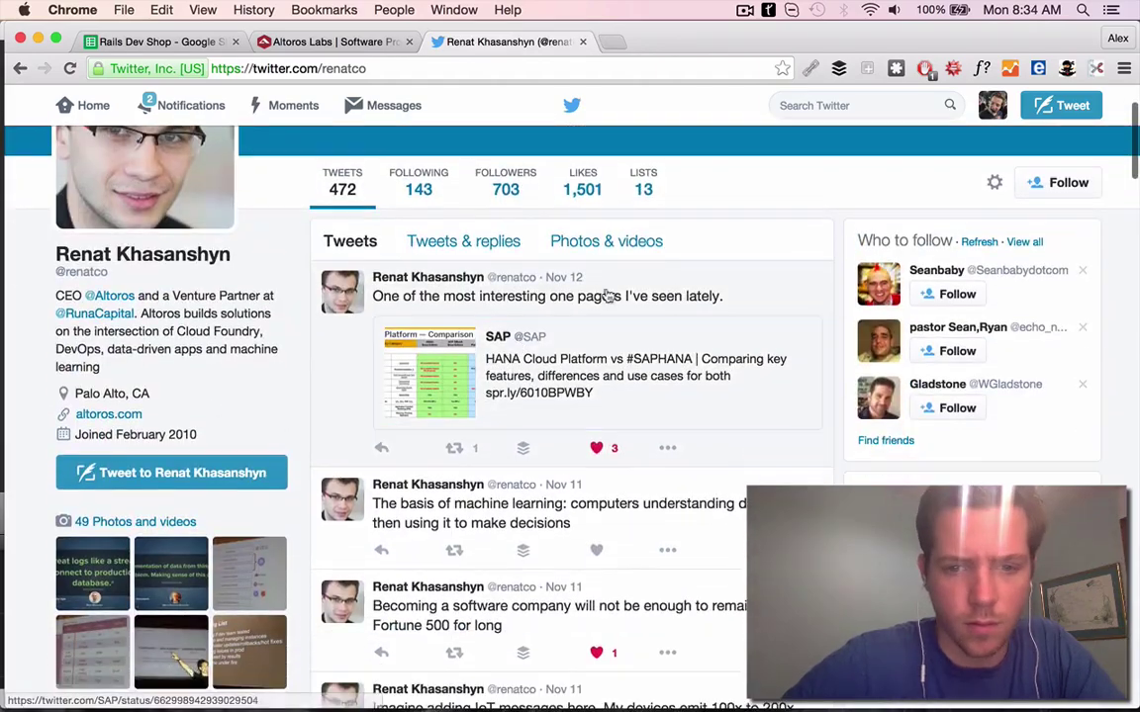
left_click(580, 326)
left_click(134, 302)
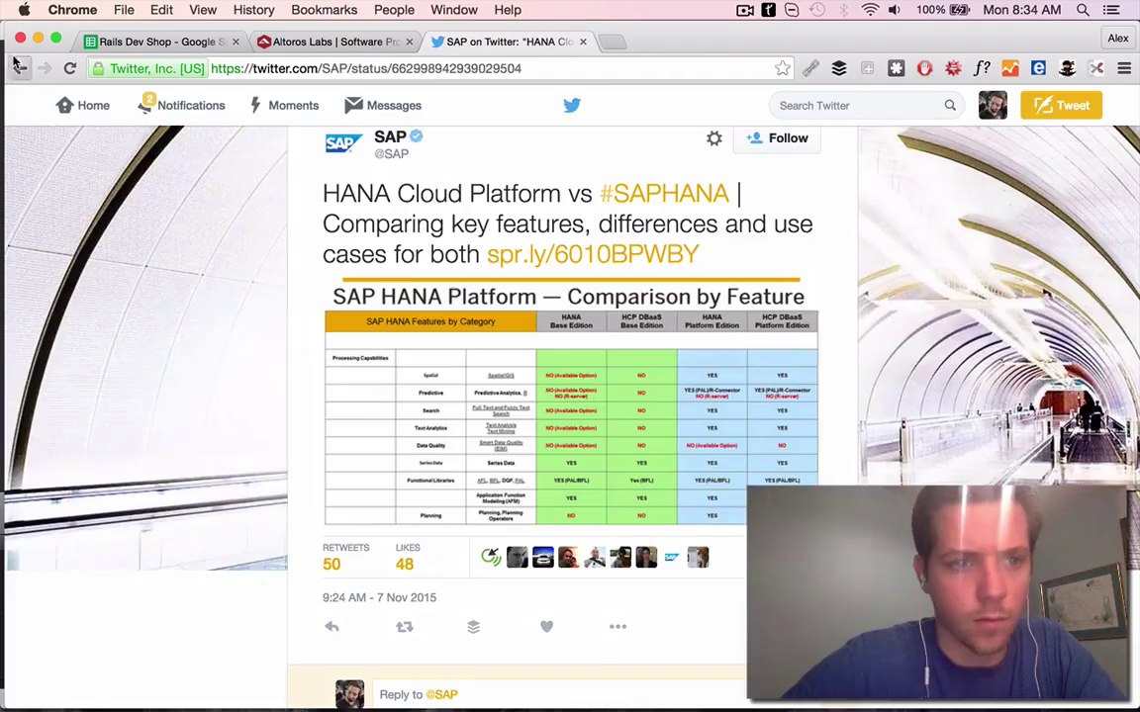
key("super+bracketleft")
scroll(607, 389, "down", 5)
scroll(608, 389, "down", 3)
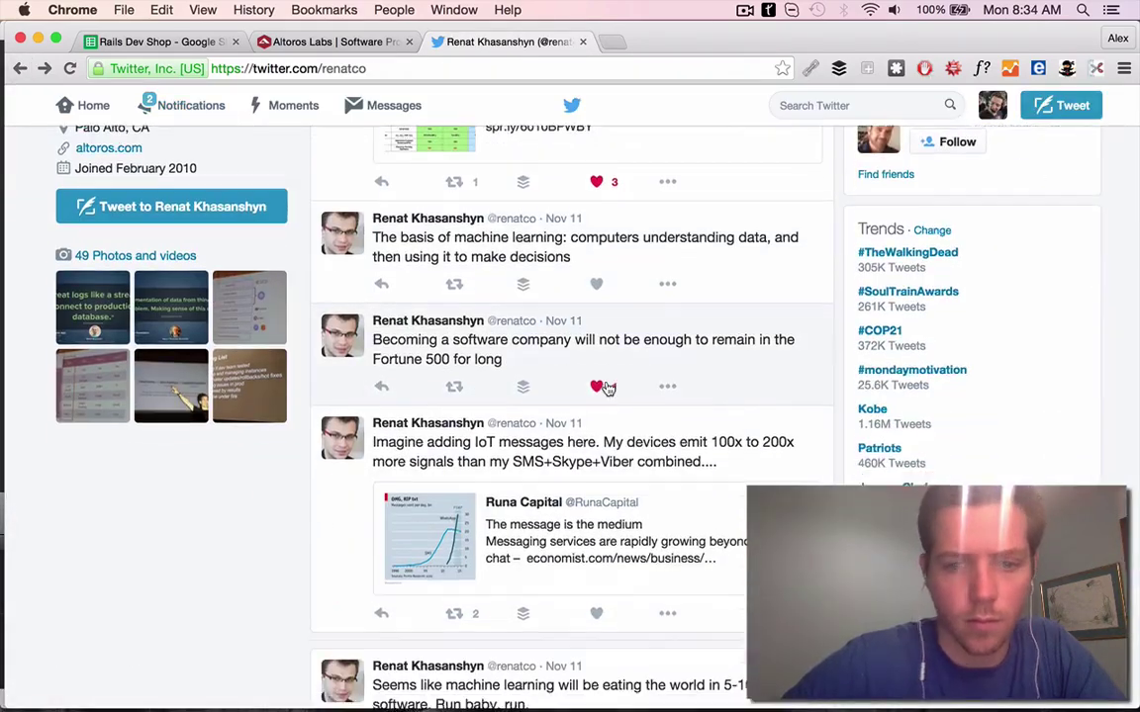
left_click(608, 396)
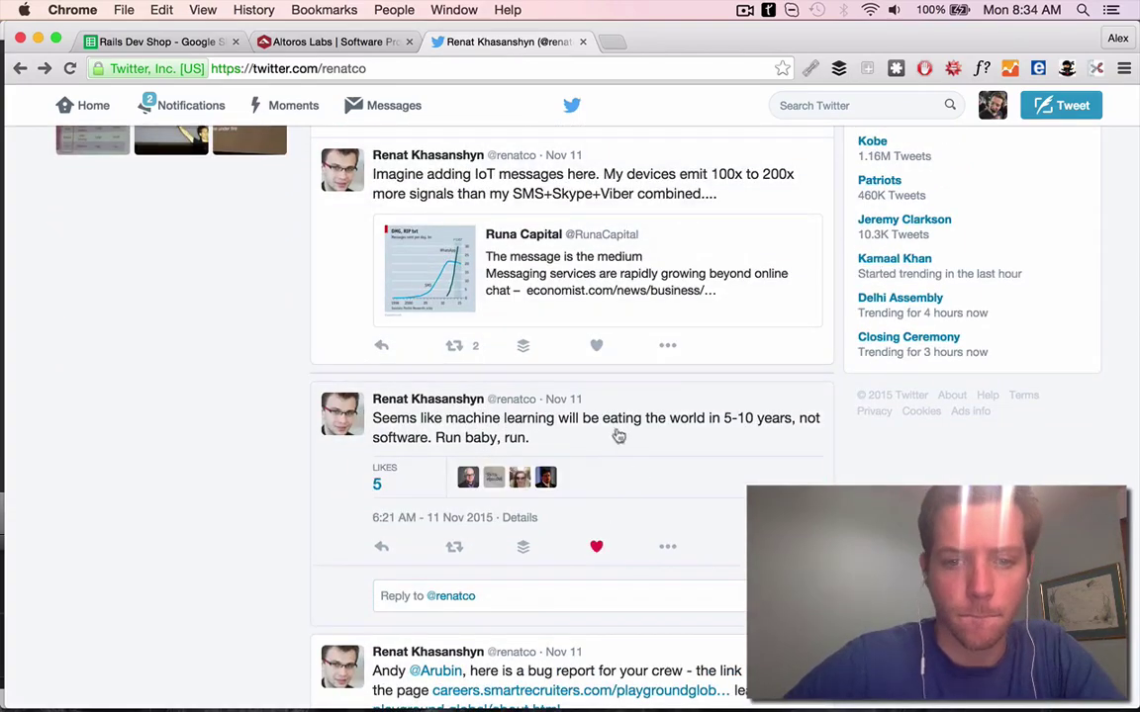
Enter row 2's PS in G2 asking about recent machine-learning projects
key("super+1")
type("L")
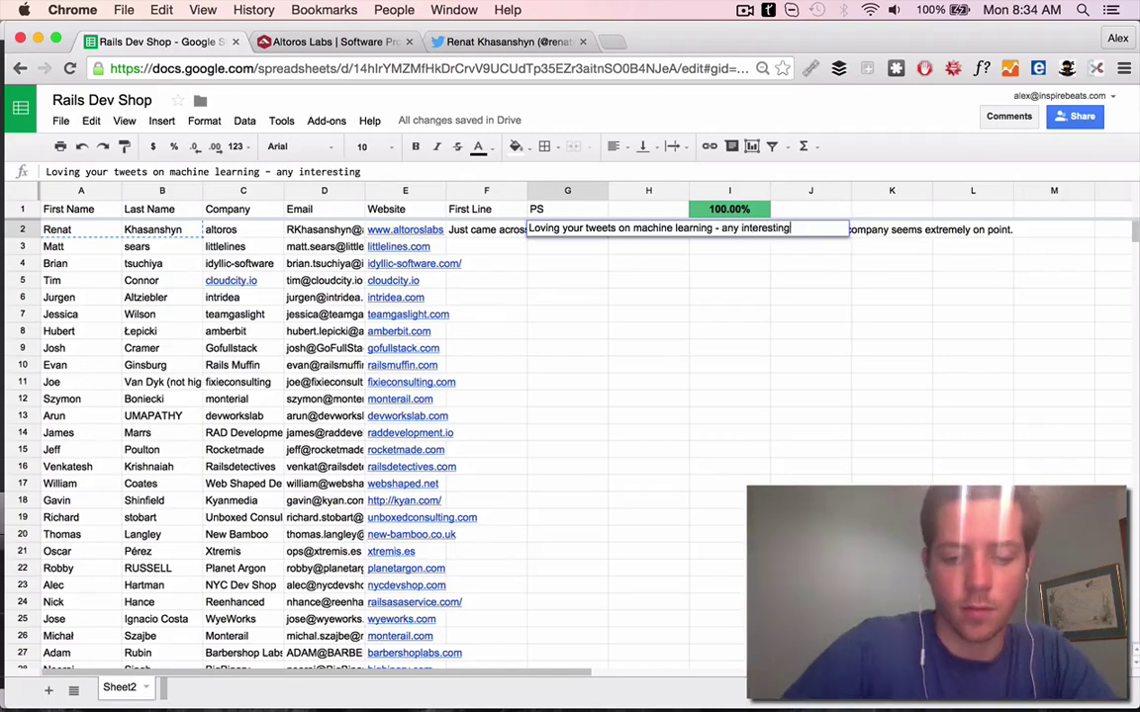
type("ecently?")
left_click(398, 246)
Review littlelines.com's Rails consulting page and write row 3's First Line about Rails since 2007
left_click(397, 265)
left_click(409, 42)
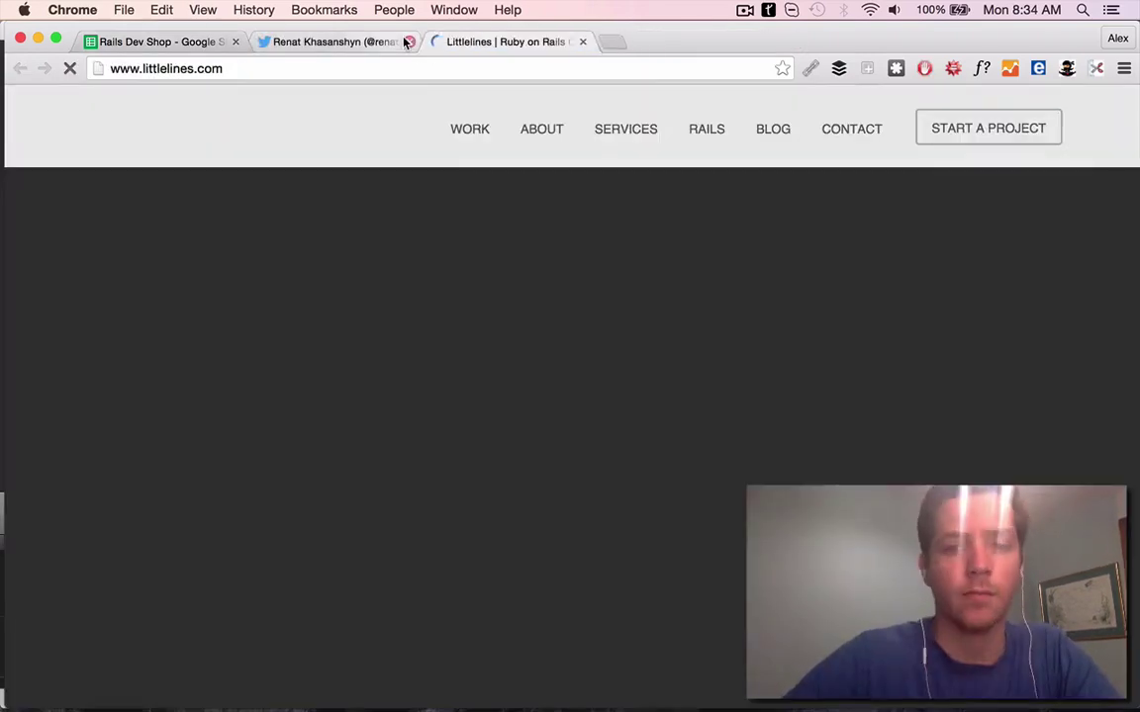
scroll(537, 407, "down", 10)
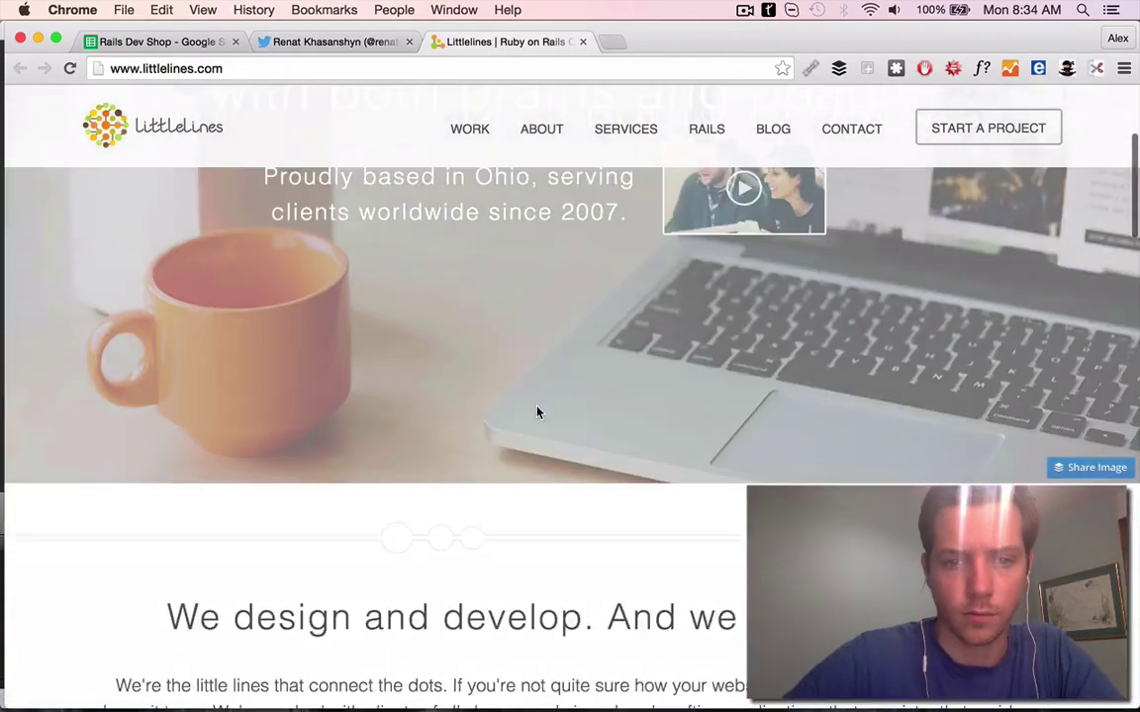
scroll(537, 413, "down", 15)
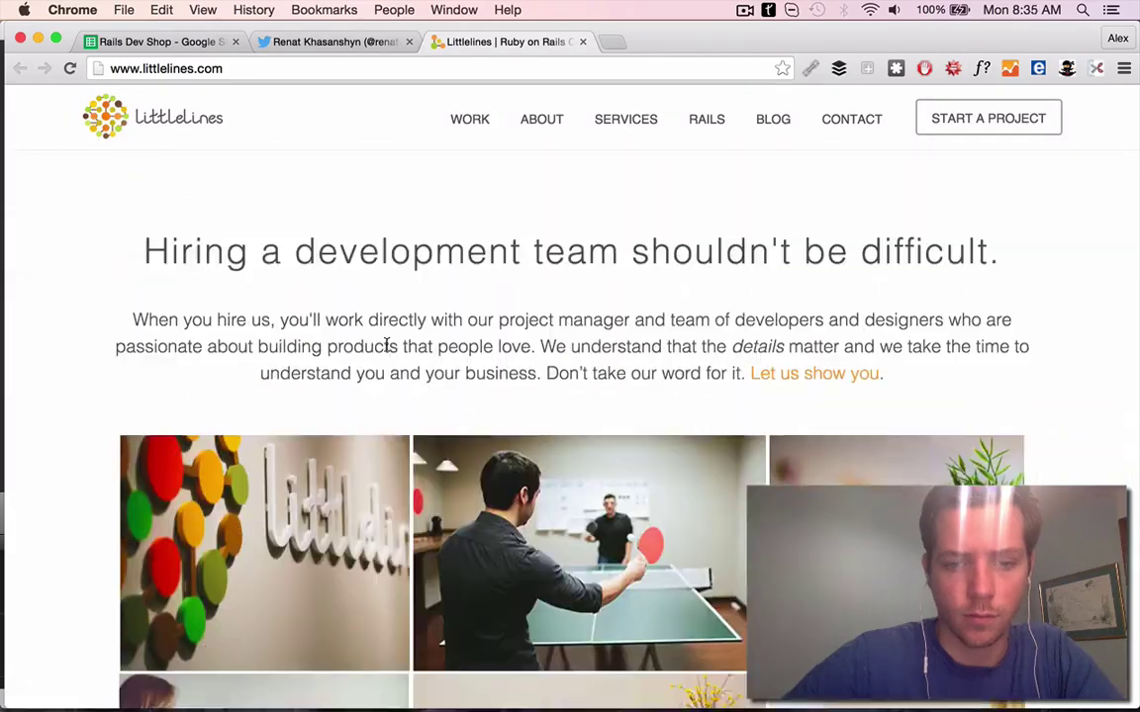
scroll(387, 349, "down", 5)
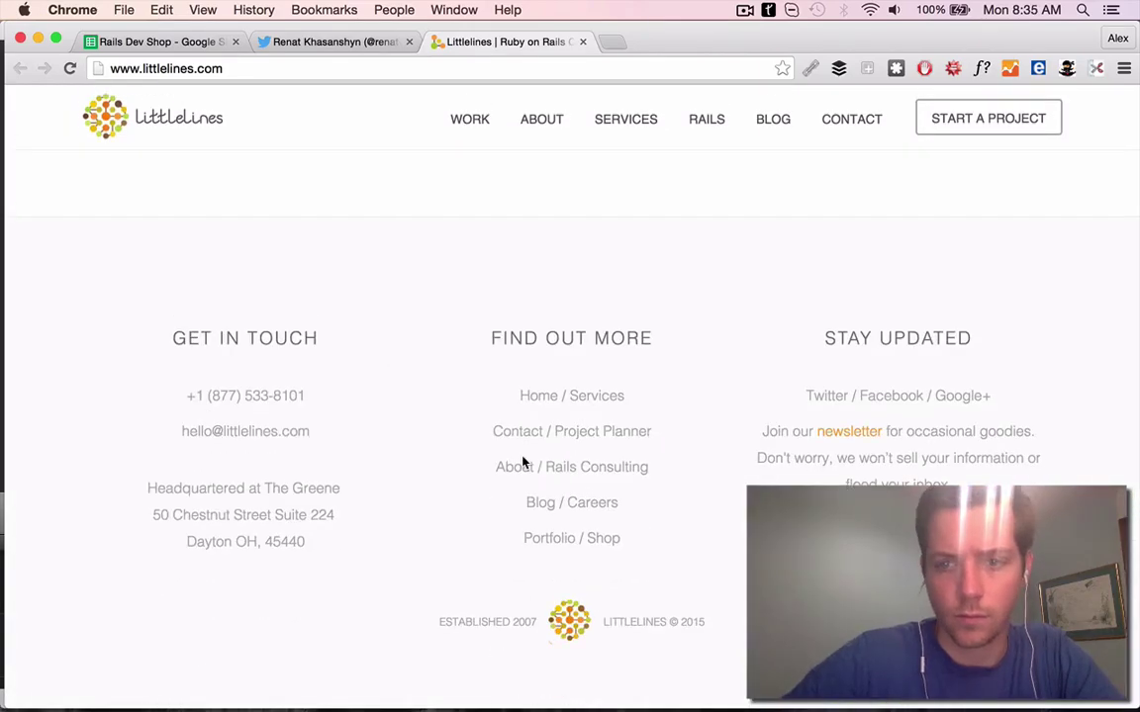
left_click(521, 466)
scroll(226, 128, "down", 2)
key("super+1")
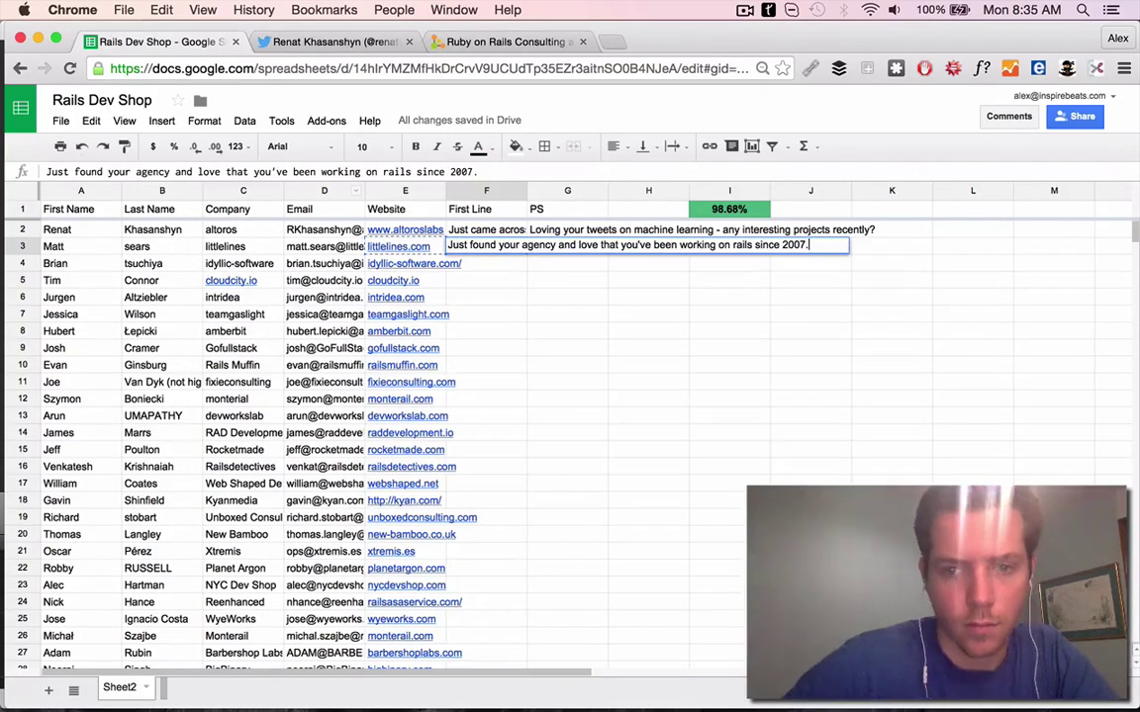
left_click(52, 246)
Research the row 3 contact's Twitter and Instagram, then enter the Seattle-view PS in G3
key("super+t")
key("Return")
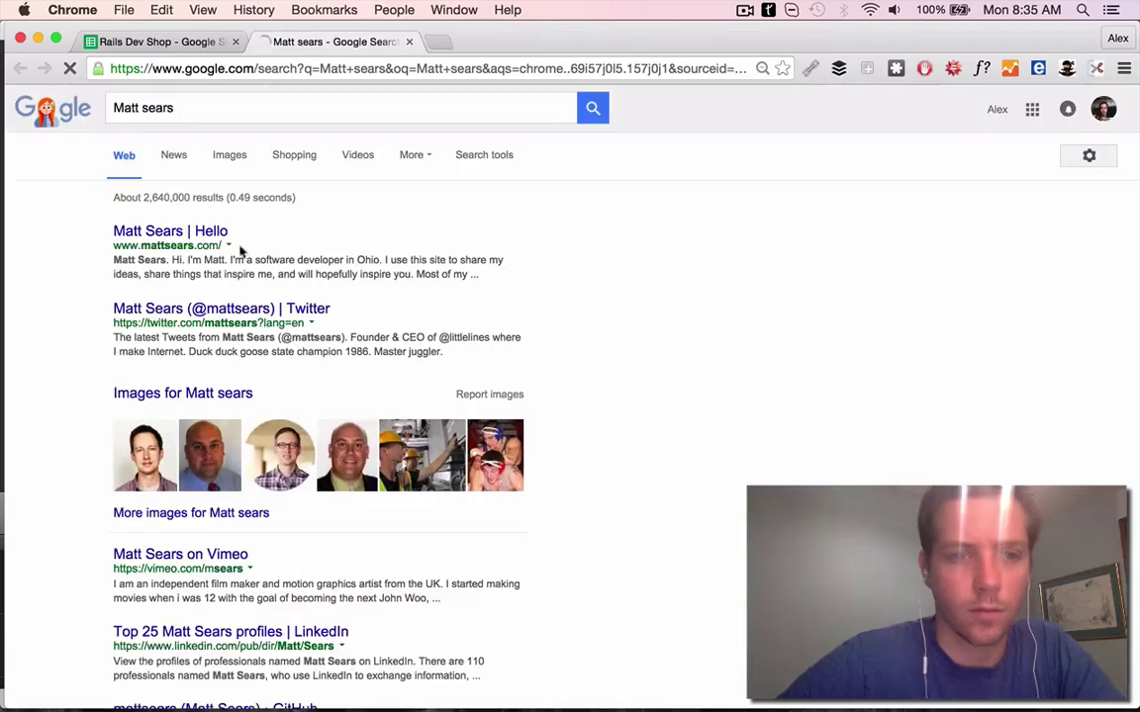
left_click(222, 309)
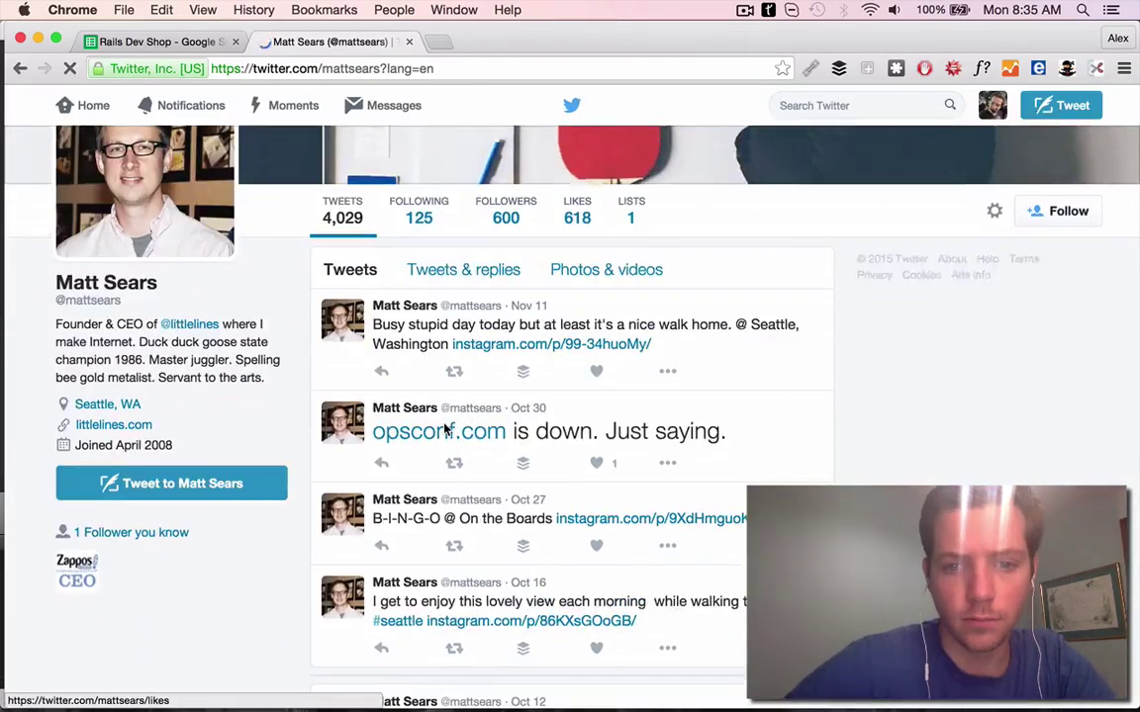
scroll(445, 428, "down", 5)
left_click(732, 267, "super")
scroll(732, 267, "down", 4)
left_click(590, 259, "super")
left_click(556, 38)
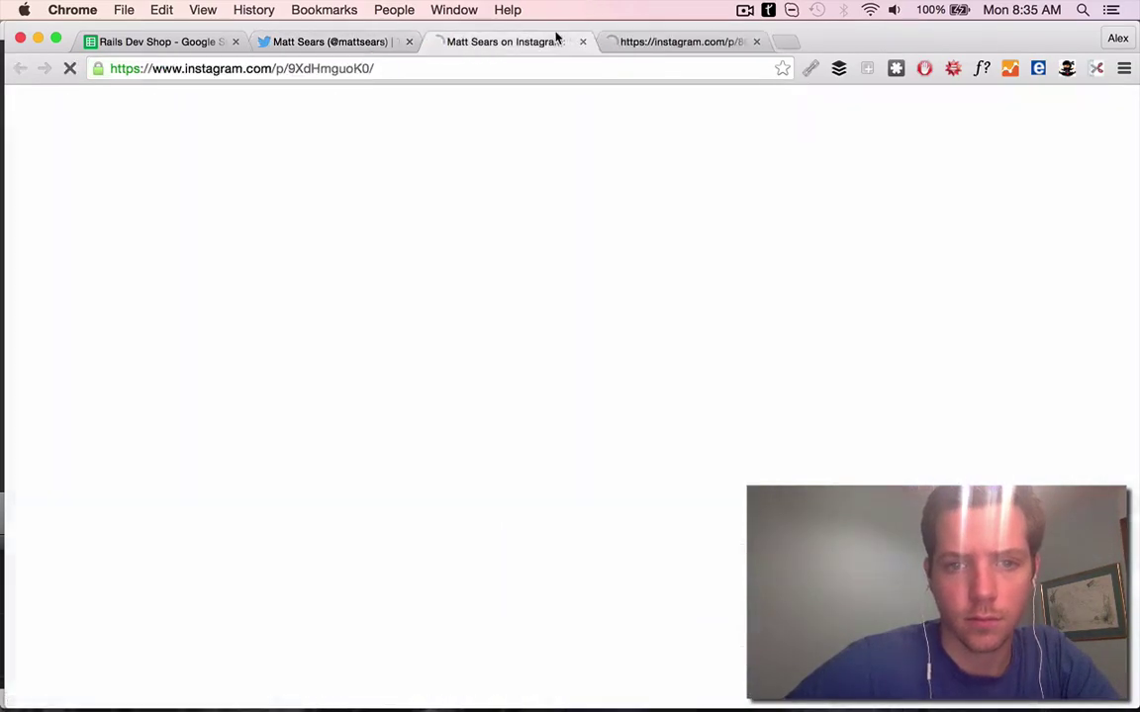
left_click(581, 41)
scroll(554, 297, "down", 2)
key("super+1")
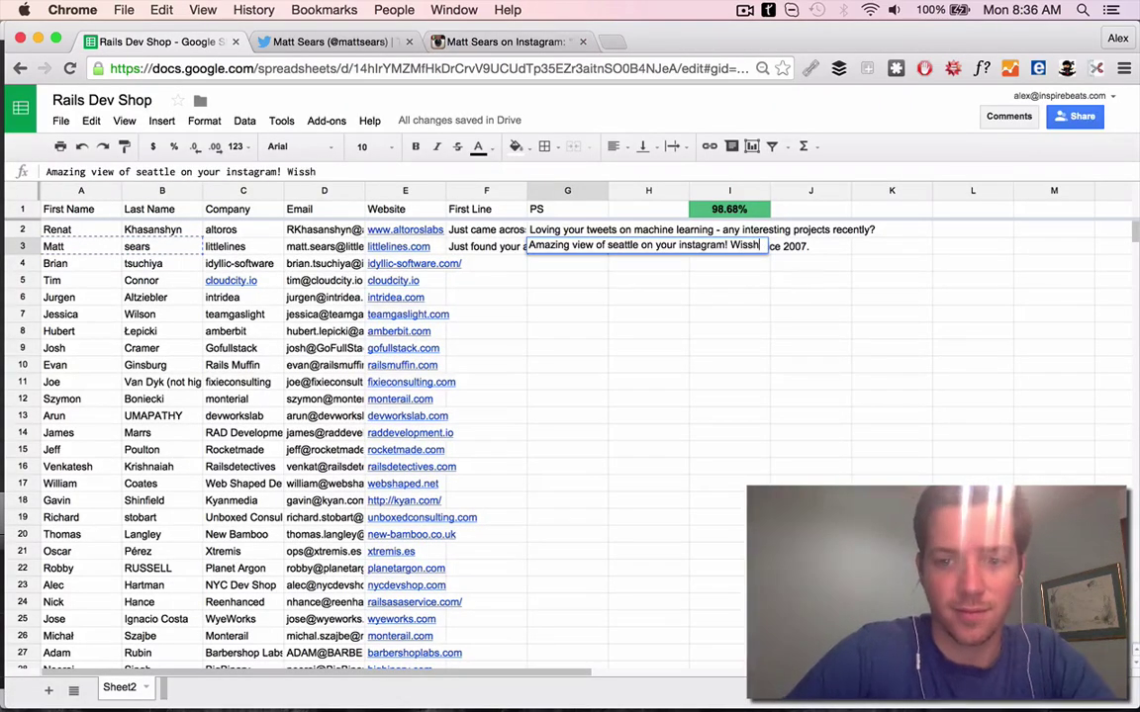
key("Return")
Open row 4's idyllic-software.com website and close leftover tabs
left_click(414, 263)
key("super+2")
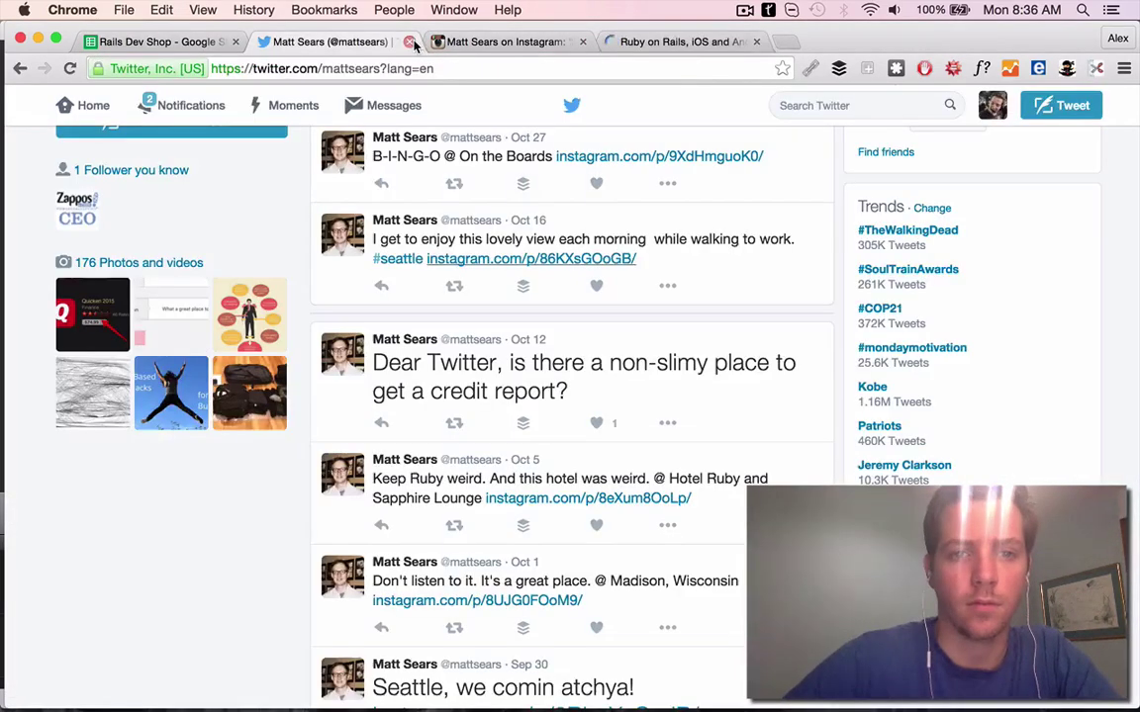
key("super+w")
key("super+w")
scroll(330, 338, "down", 1)
key("super+1")
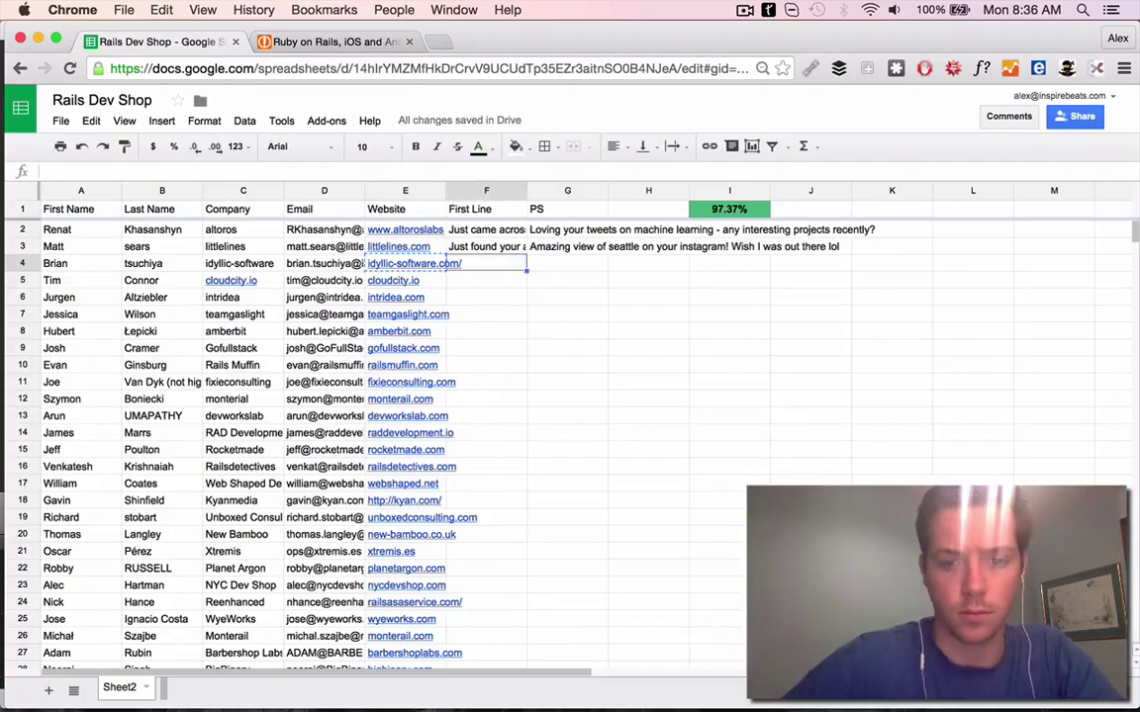
Write row 4's First Line in F4 about the agency's wide client range
type("Just came across your agency and impressed by the wide range of clients you've worked wi")
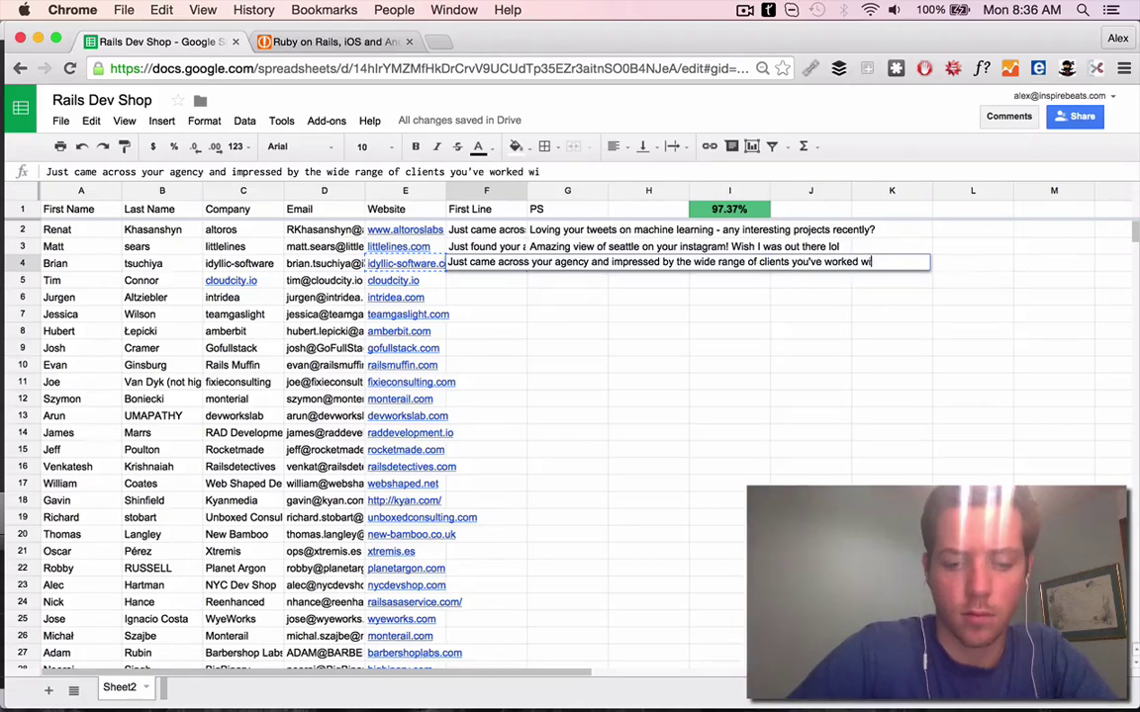
key("super+2")
scroll(834, 293, "down", 3)
left_click(182, 40)
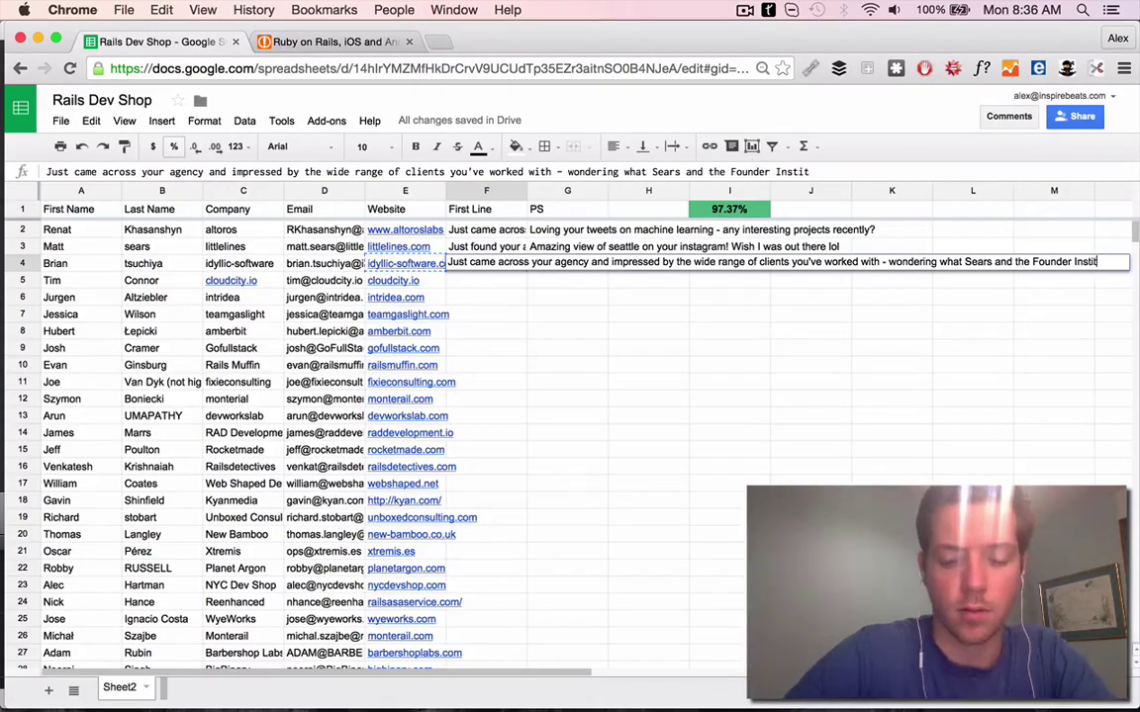
type("ute have in common haha.")
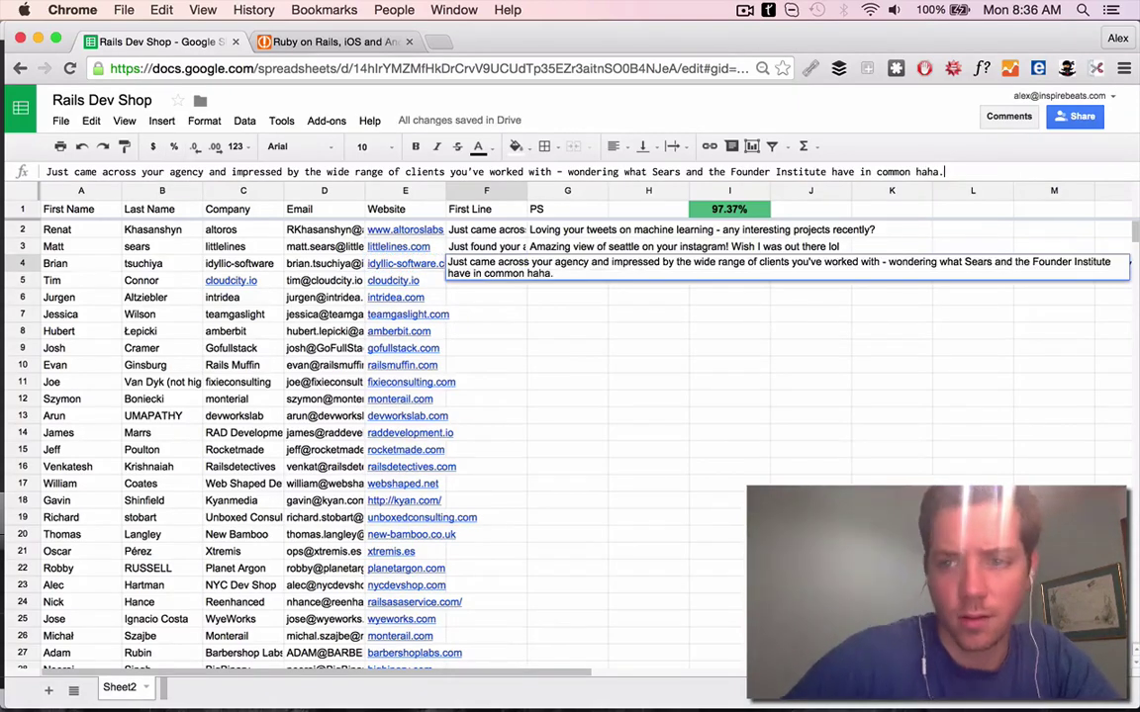
key("Return")
Search for the row 4 contact and open their Twitter profile and linked website
key("super+t")
key("Return")
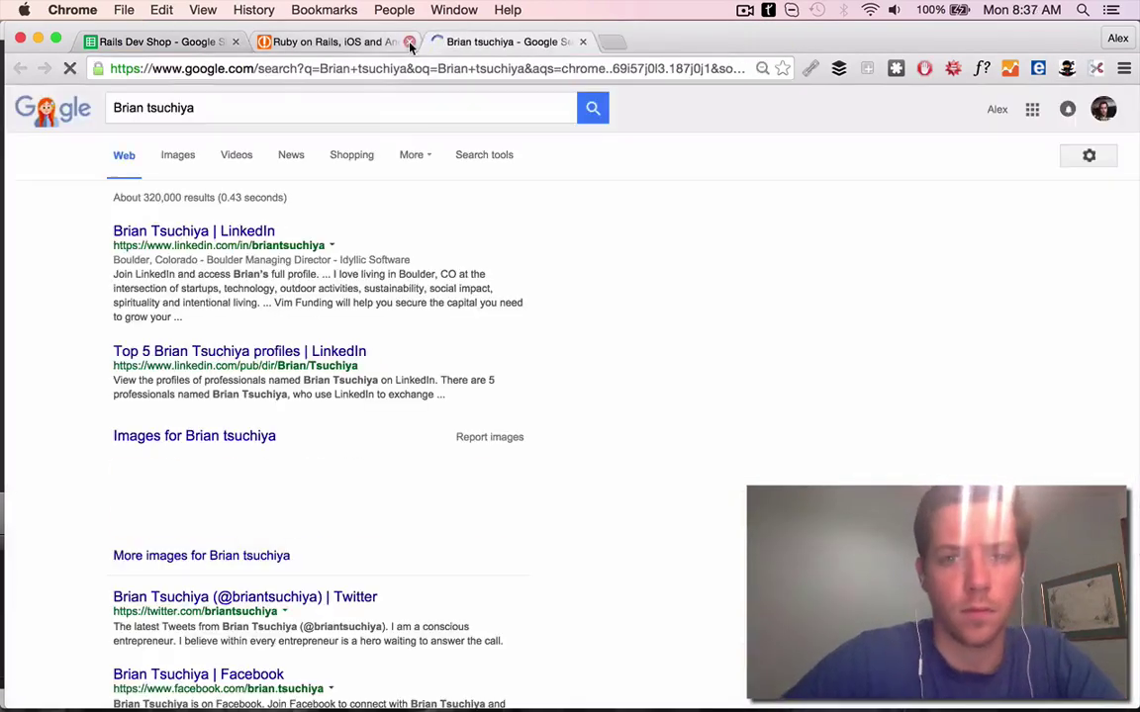
scroll(245, 344, "down", 5)
left_click(245, 244)
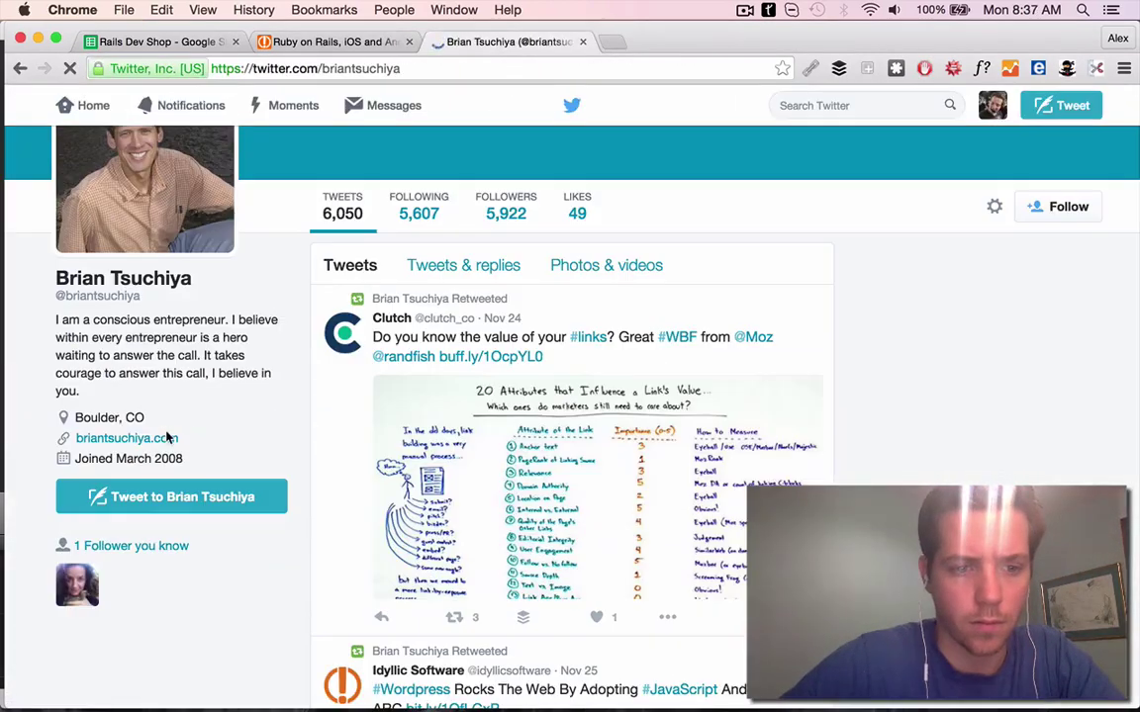
left_click(127, 437, "super")
left_click(757, 42)
left_click(717, 44)
left_click(755, 44)
Open idyllic-software.com in a new tab and browse its services
key("super+1")
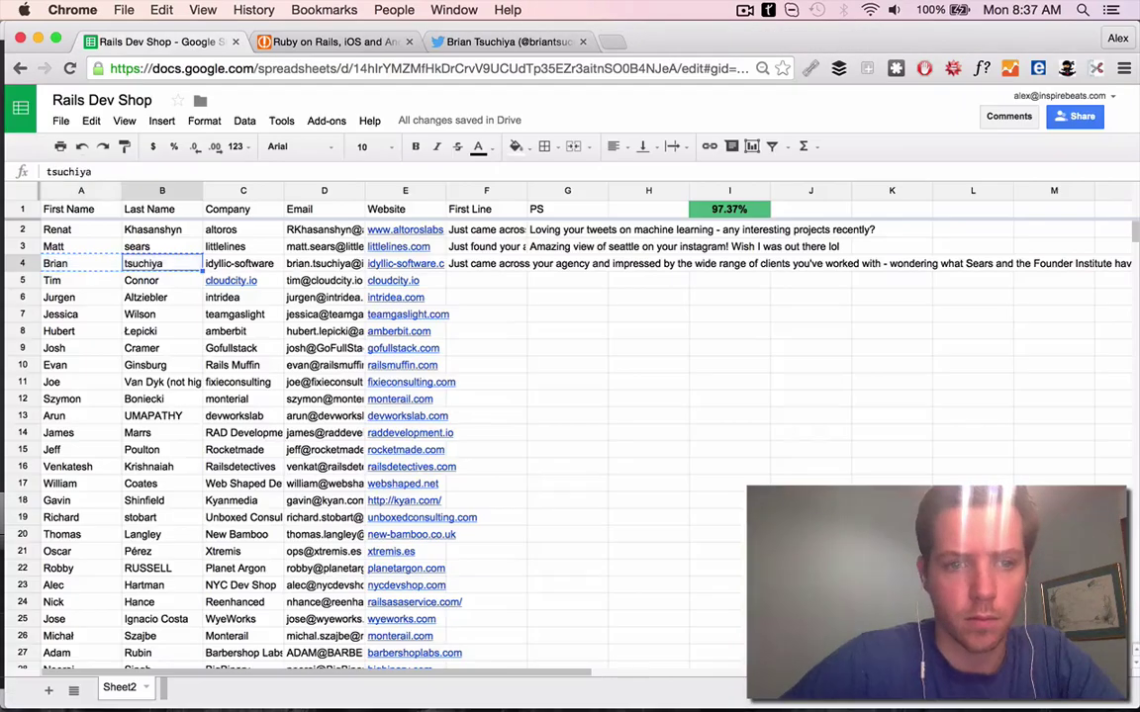
key("super+t")
key("super+v")
key("Down")
key("Return")
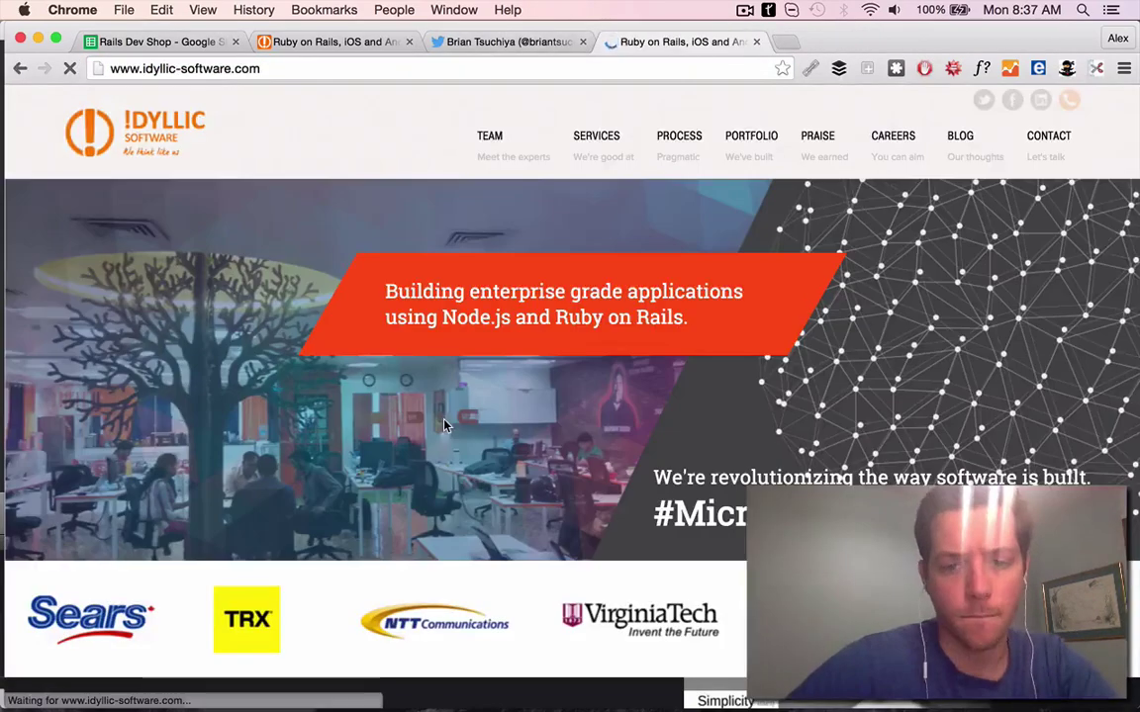
scroll(699, 334, "down", 8)
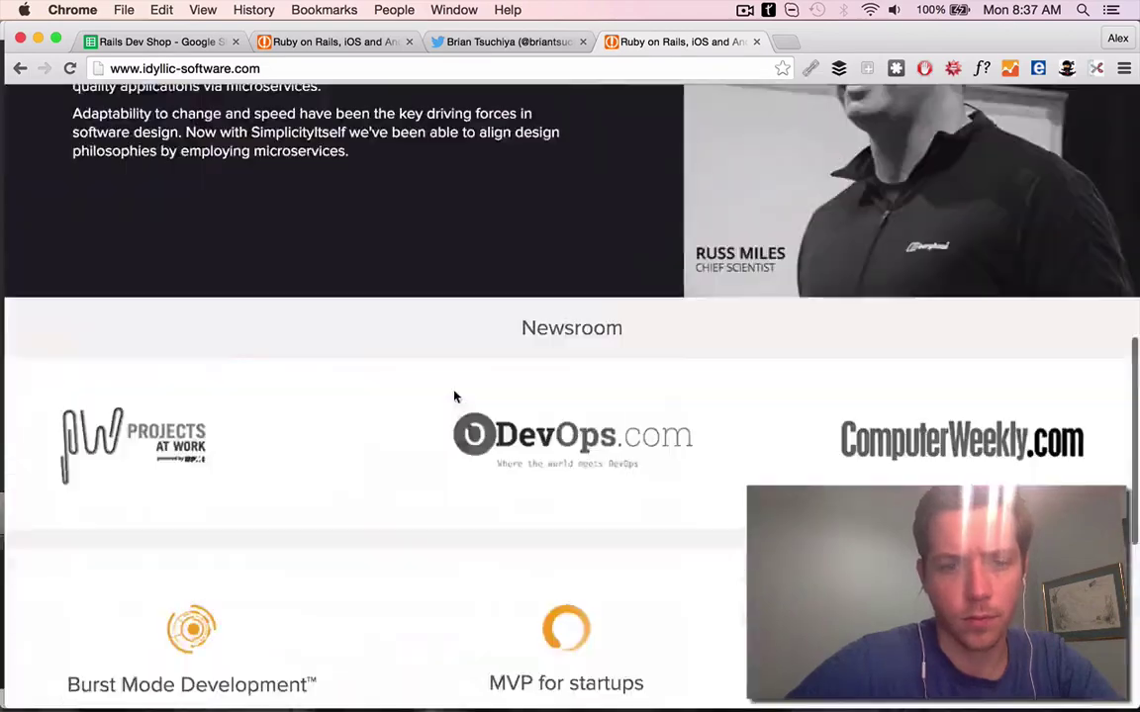
scroll(456, 396, "up", 3)
scroll(455, 396, "down", 10)
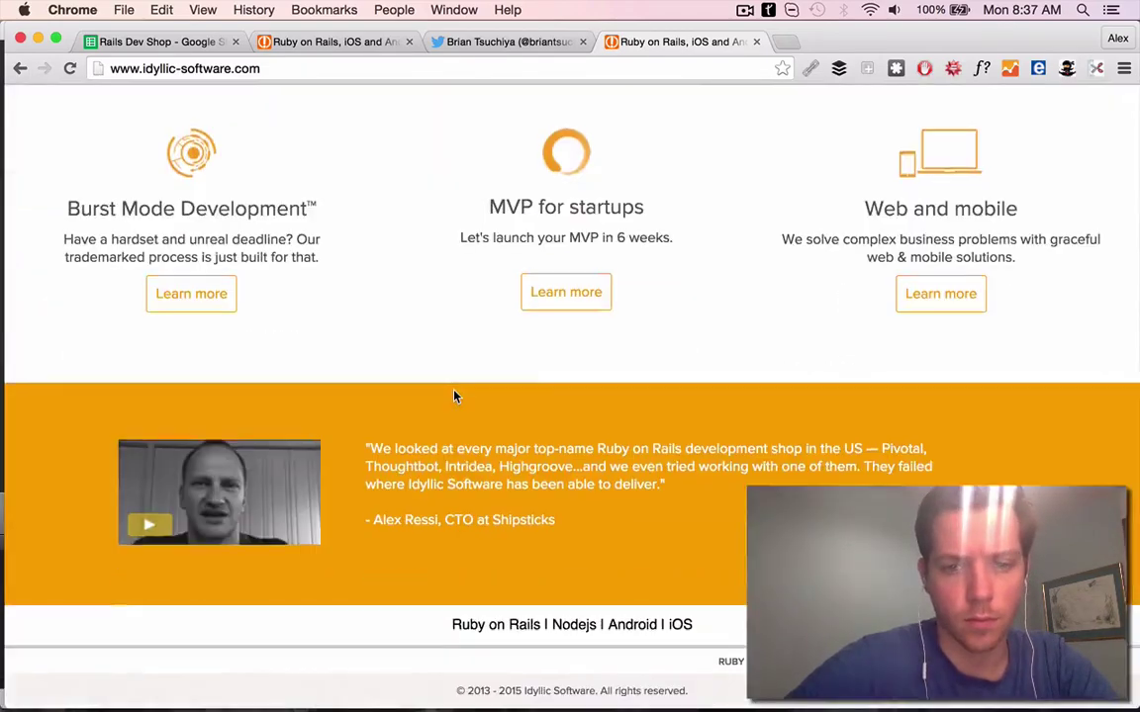
scroll(450, 435, "up", 4)
scroll(448, 456, "down", 3)
scroll(436, 297, "up", 6)
Start typing row 4's PS in G4 about the MVP service
key("super+1")
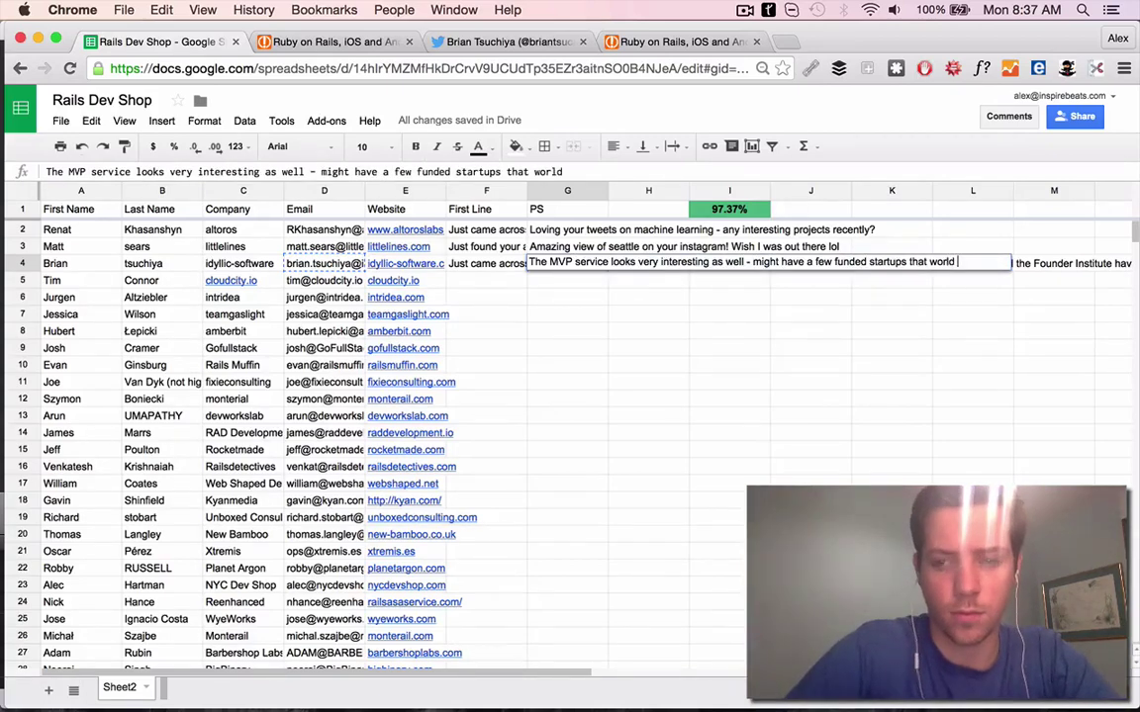
type("ld love that!")
key("Return")
Confirm row 4's PS and review the projects on cloudcity.io
key("alt+Return")
left_click(409, 42)
left_click(409, 41)
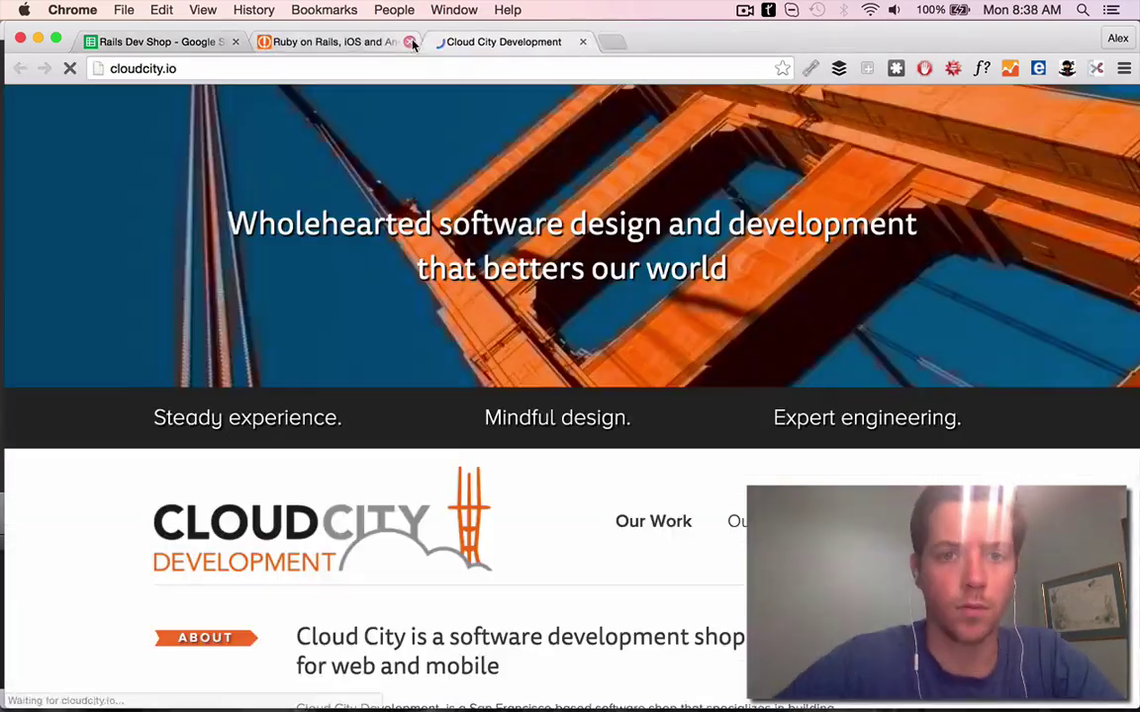
left_click(409, 41)
scroll(539, 208, "down", 3)
scroll(539, 207, "down", 10)
scroll(536, 210, "up", 2)
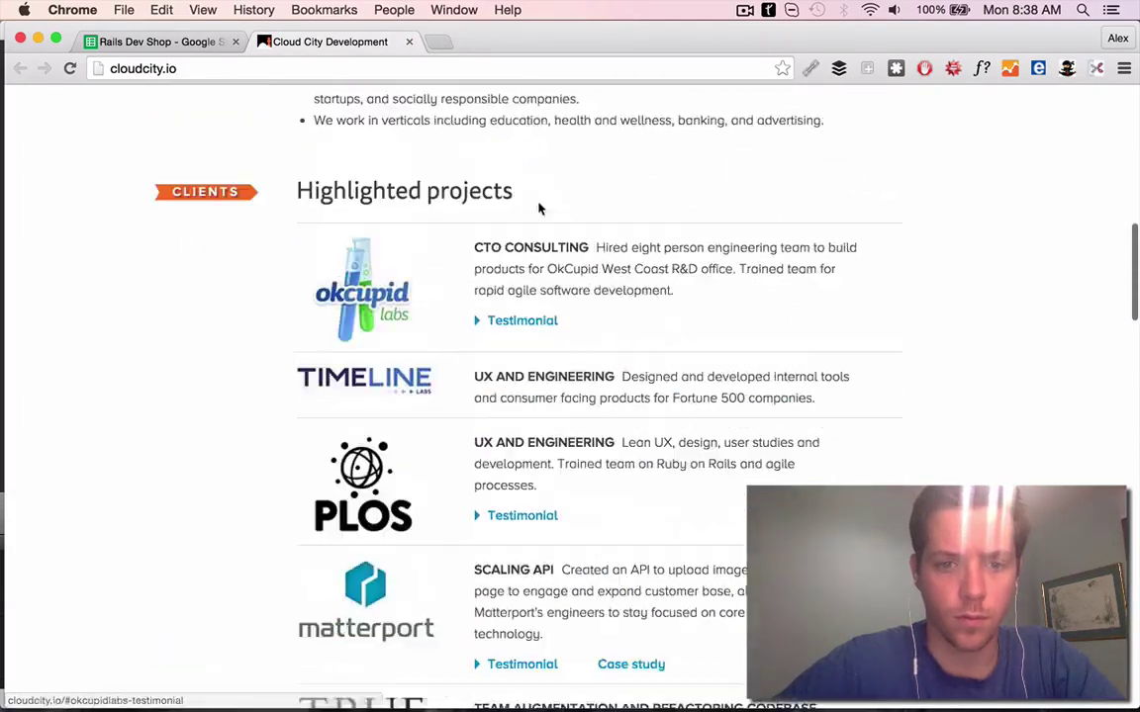
Write row 5's First Line praising the OkCupid case study and 8-person team, fixing 'etam'
key("ctrl+shift+Tab")
type("C")
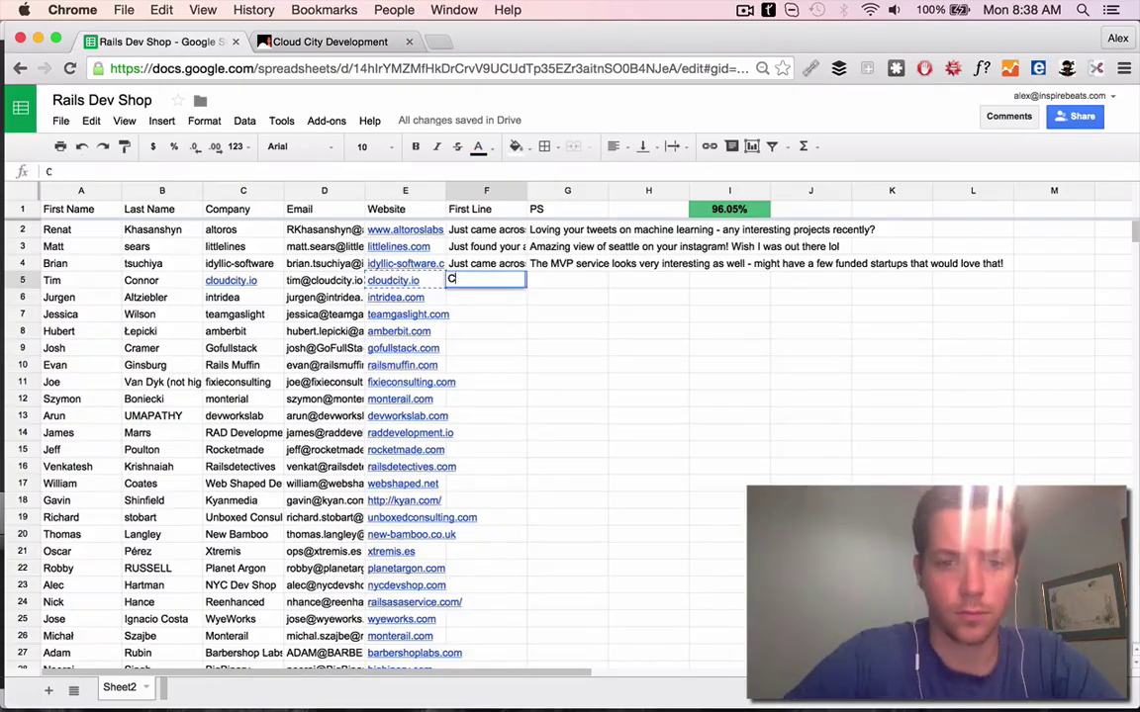
key("BackSpace")
type("Just found")
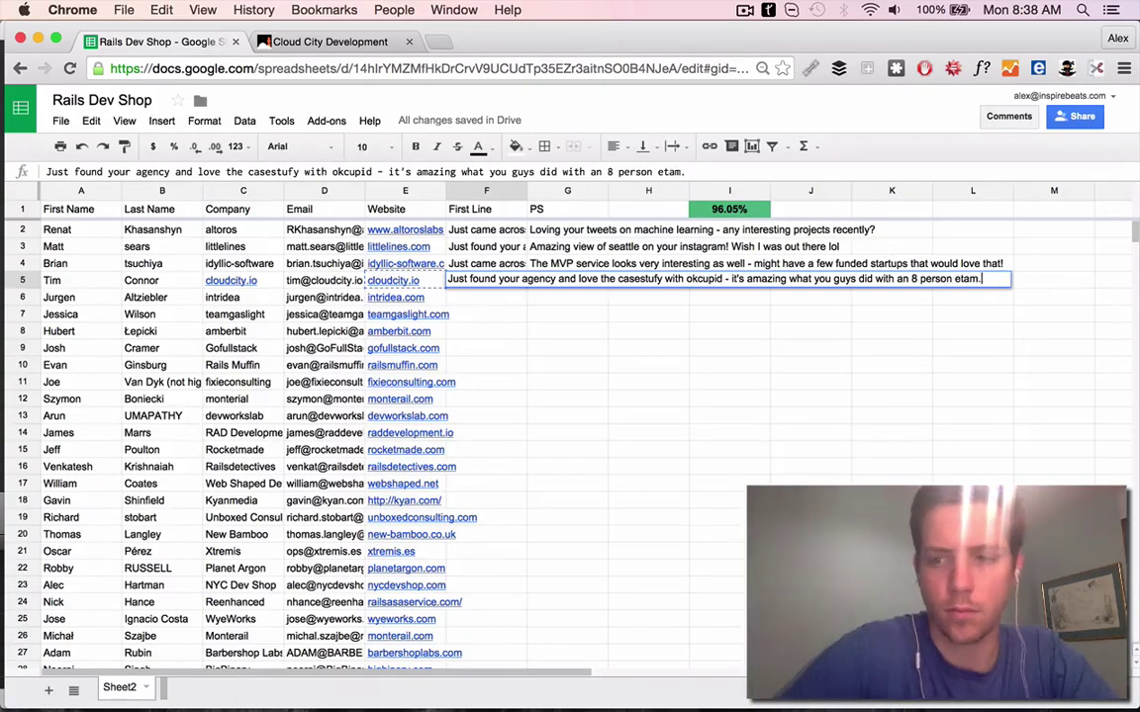
key("ctrl+Tab")
left_click(167, 39)
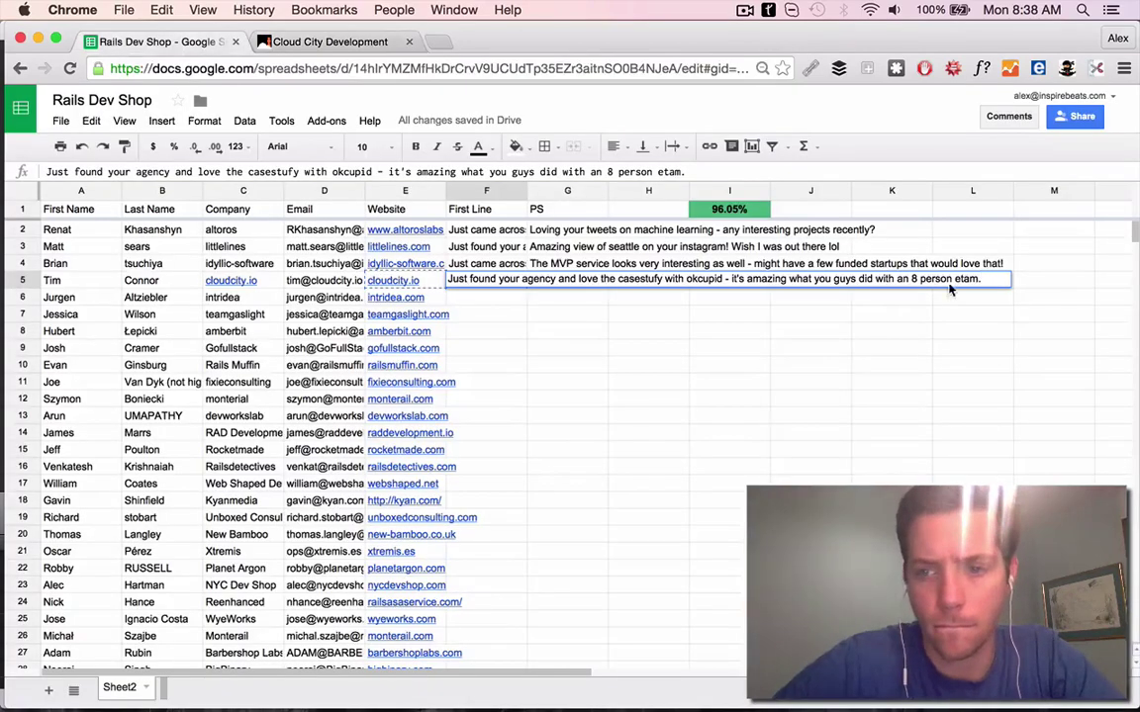
key("Tab")
left_click_drag(113, 274, 242, 263)
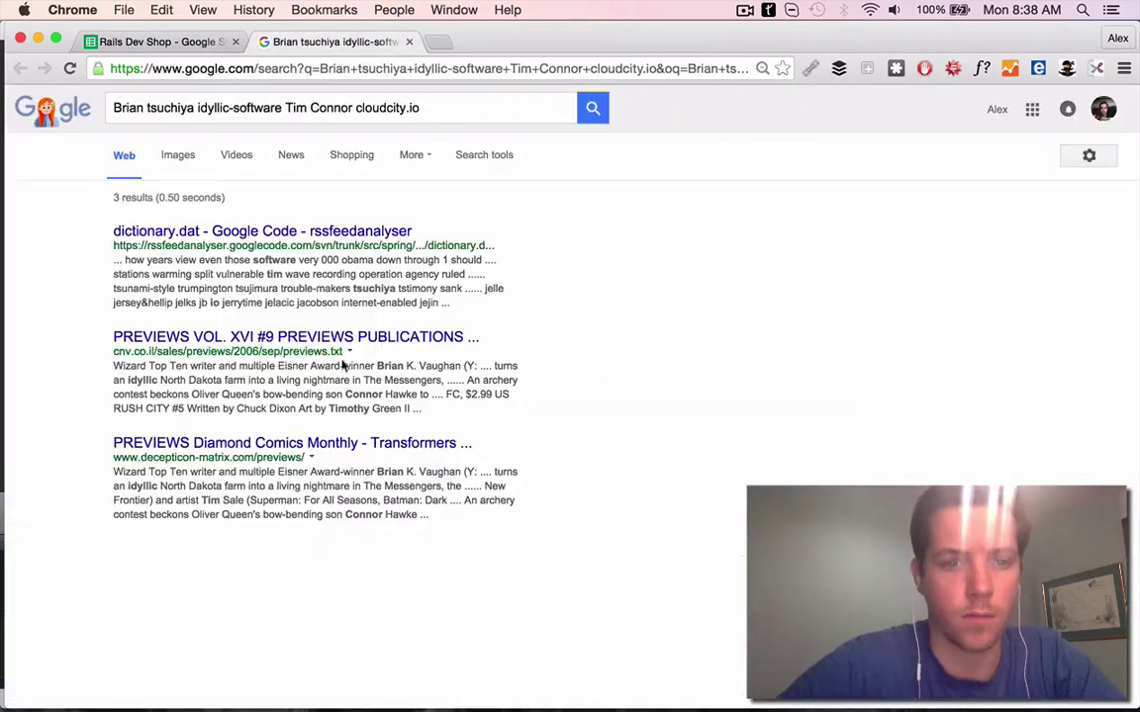
Narrow the Google query to the row 5 contact and open their GitHub profile
left_click_drag(114, 107, 259, 107)
key("BackSpace")
scroll(230, 435, "down", 1)
left_click(227, 473)
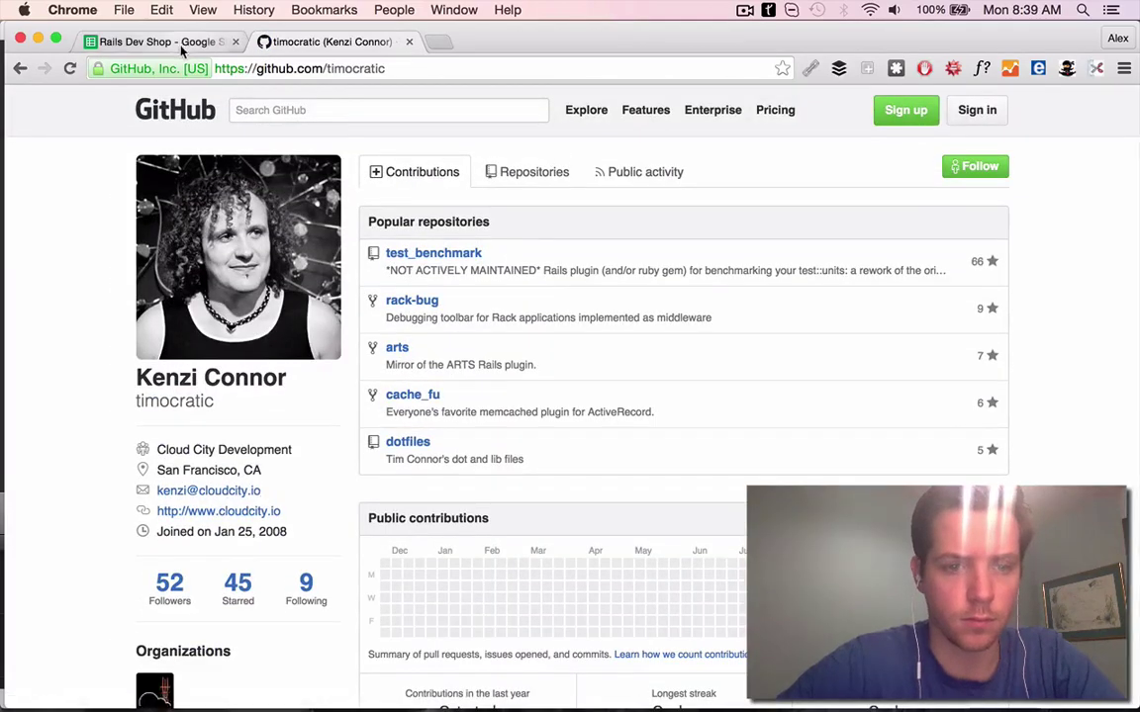
left_click(188, 41)
left_click(284, 44)
left_click(154, 42)
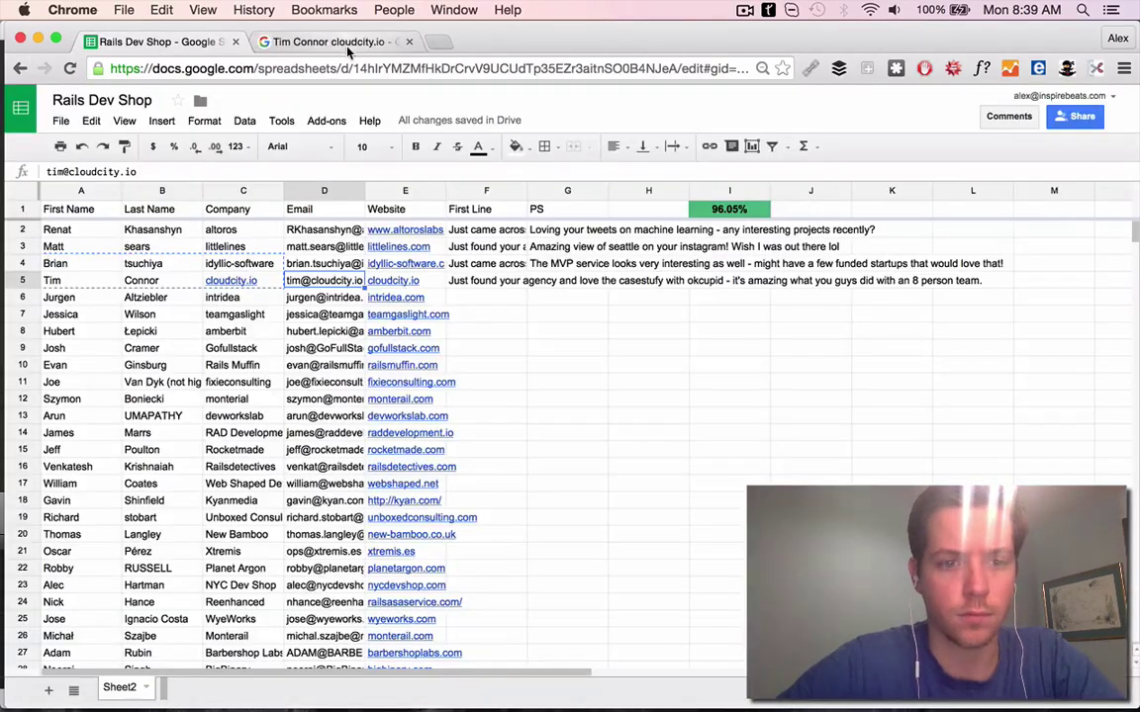
left_click(346, 43)
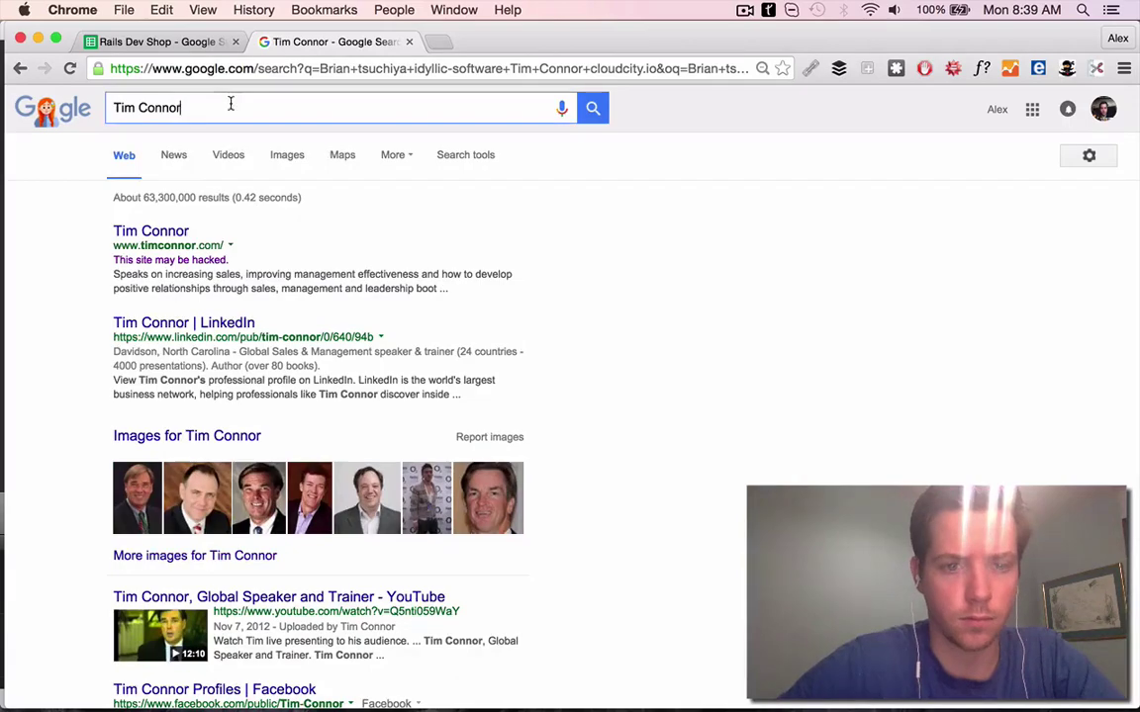
type("cloudcity")
Follow the contact's LinkedIn contact info to their current Twitter handle, then reopen their GitHub
left_click(178, 309)
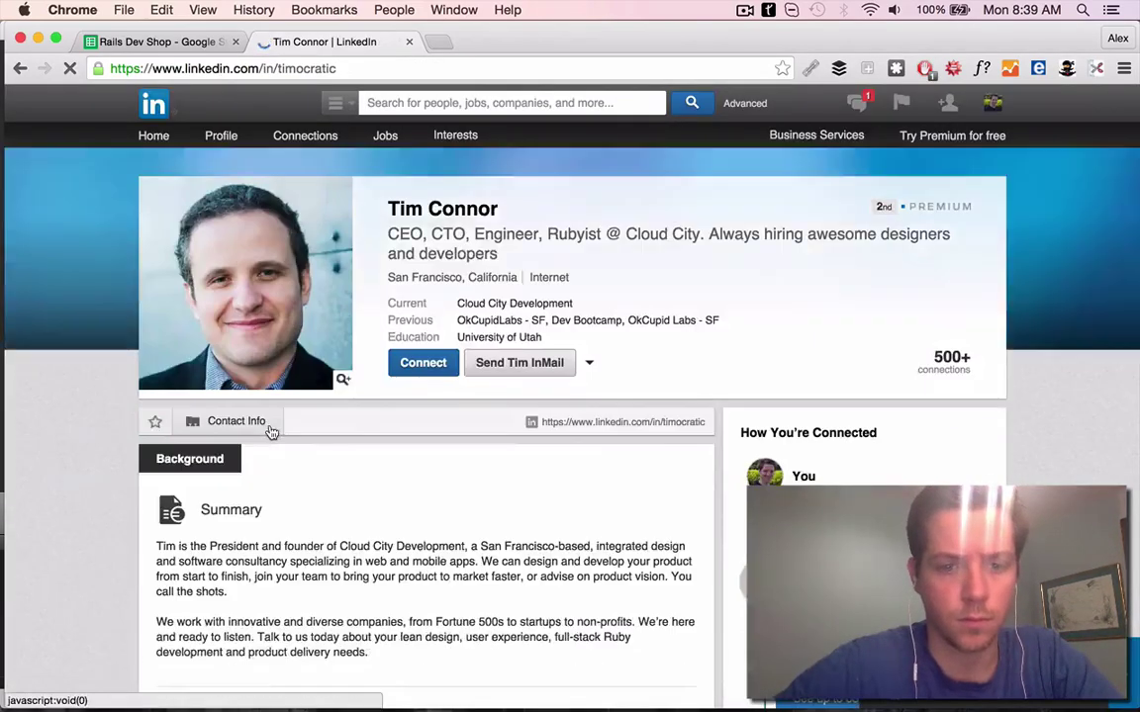
scroll(272, 427, "down", 5)
left_click(241, 186)
left_click(273, 224)
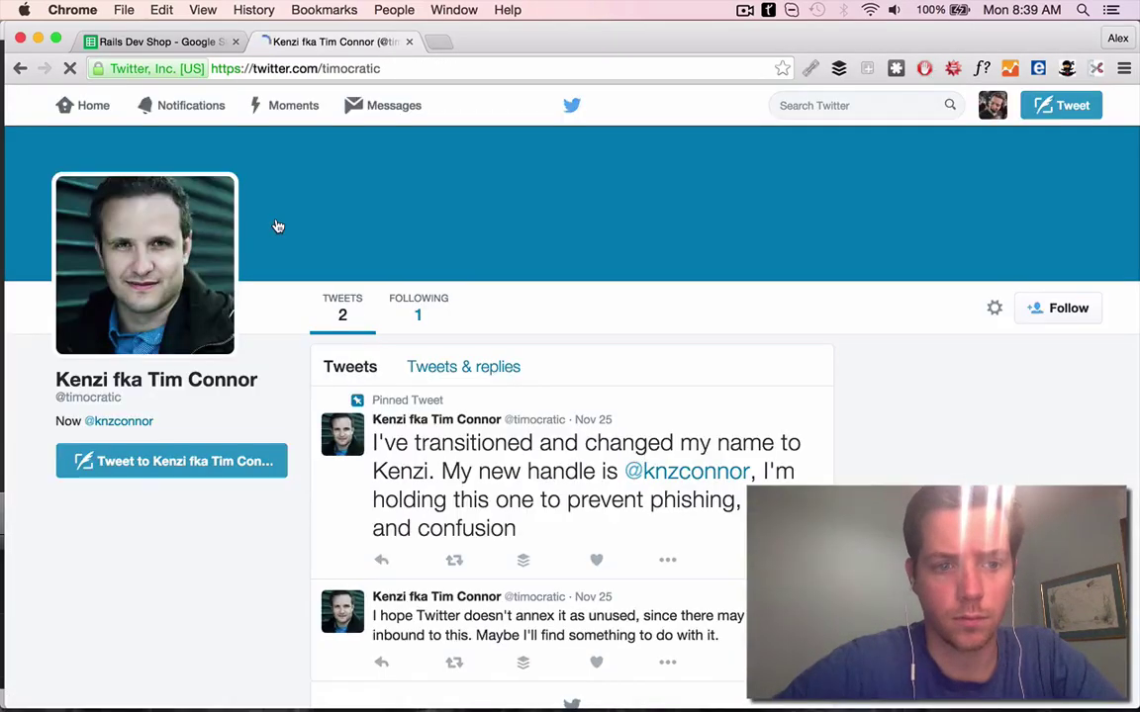
left_click(20, 69)
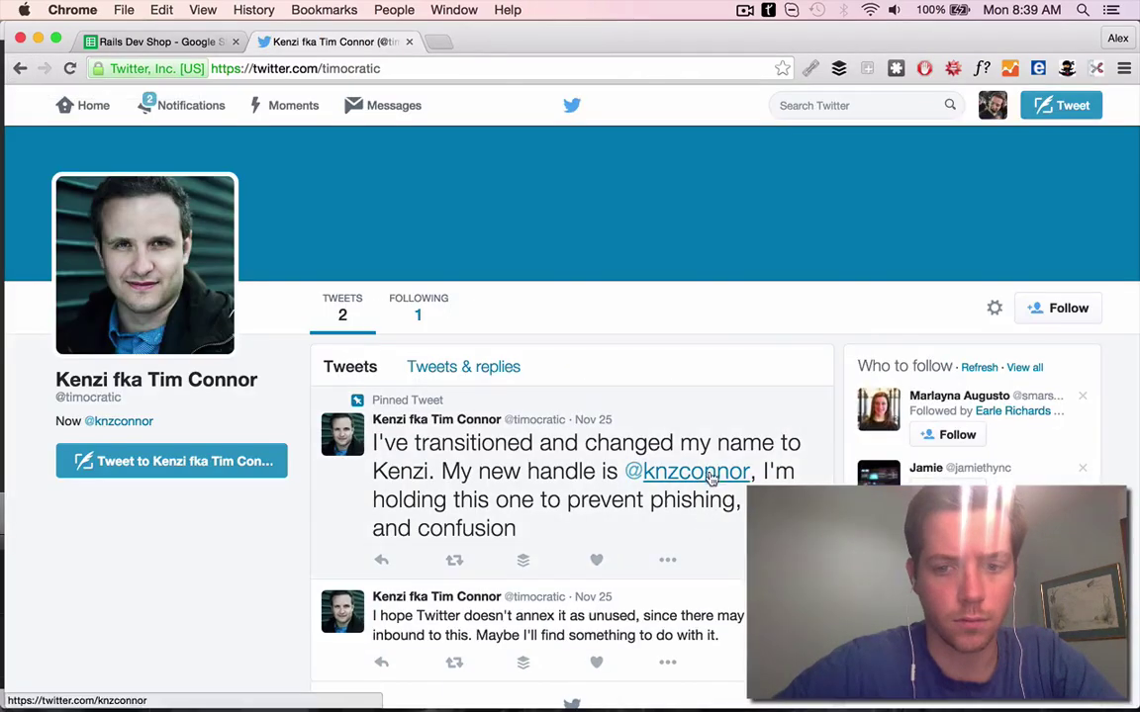
left_click(710, 478, "super")
left_click(20, 68)
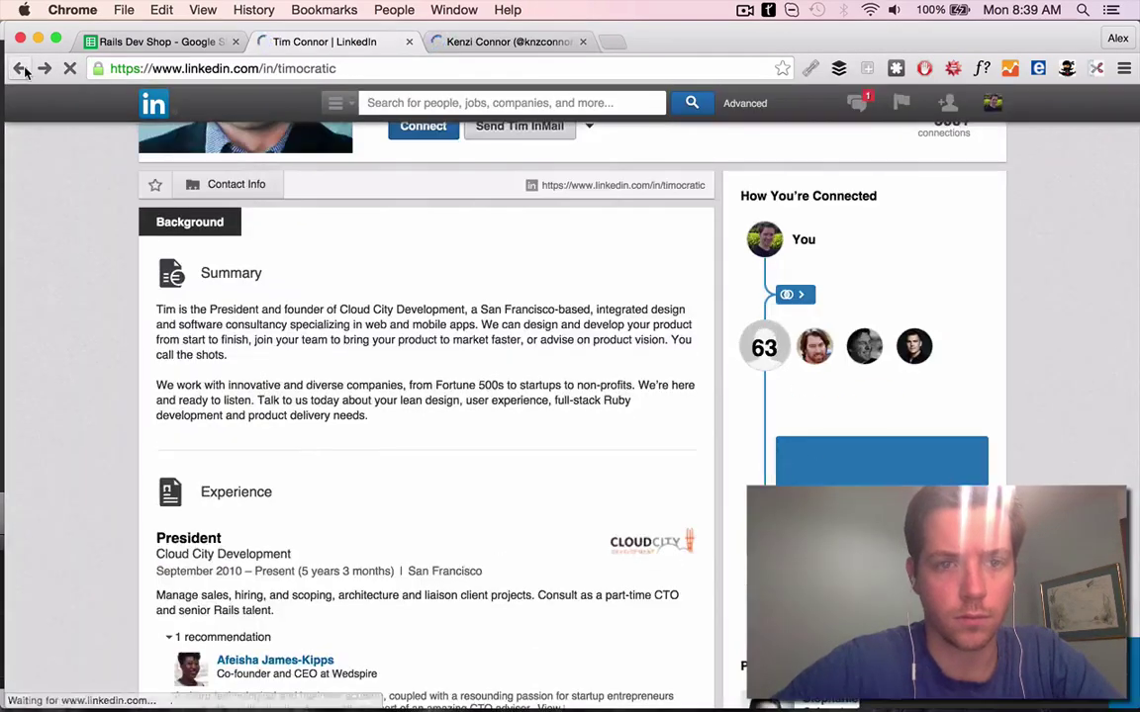
left_click(19, 68)
left_click(20, 68)
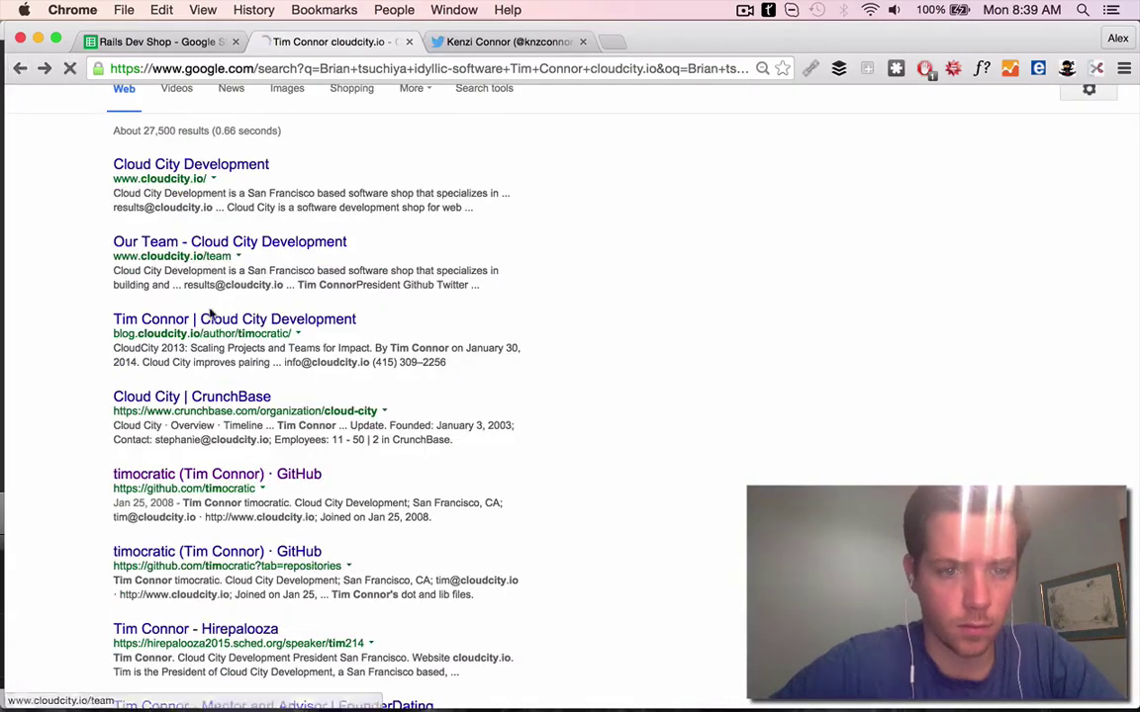
left_click(149, 475)
key("super+1")
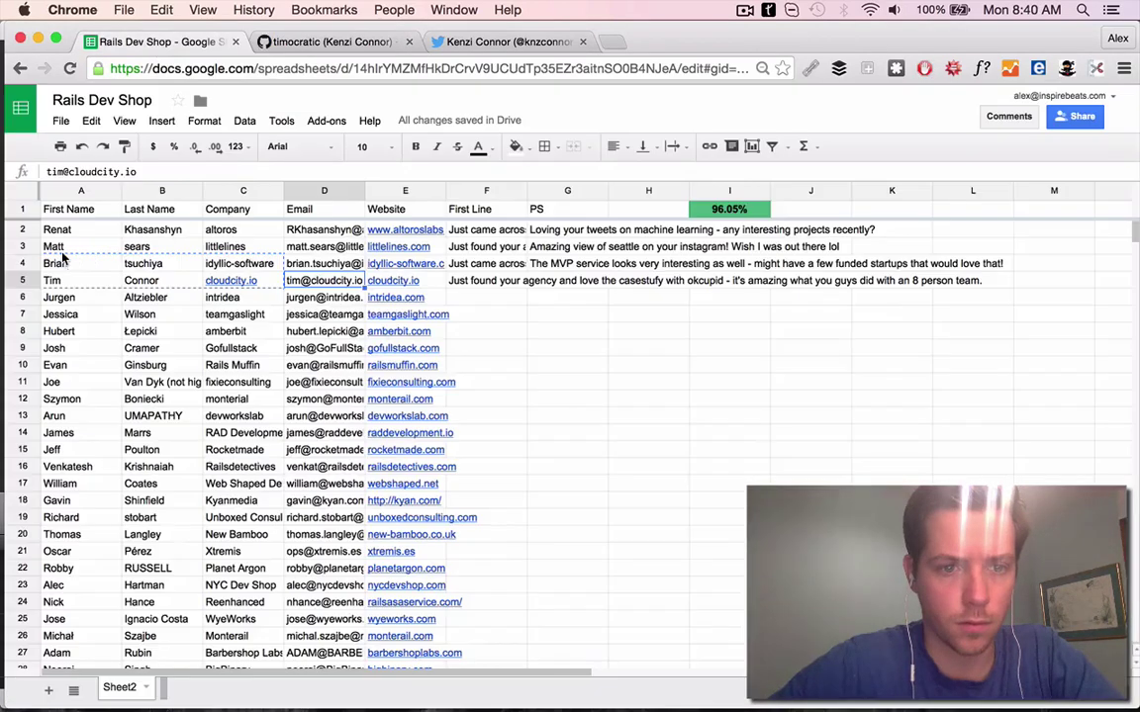
Correct the row 5 contact's first name and the email in D5
type("Kenzi")
key("Tab")
key("Tab")
key("Tab")
type("ken")
key("Tab")
key("Tab")
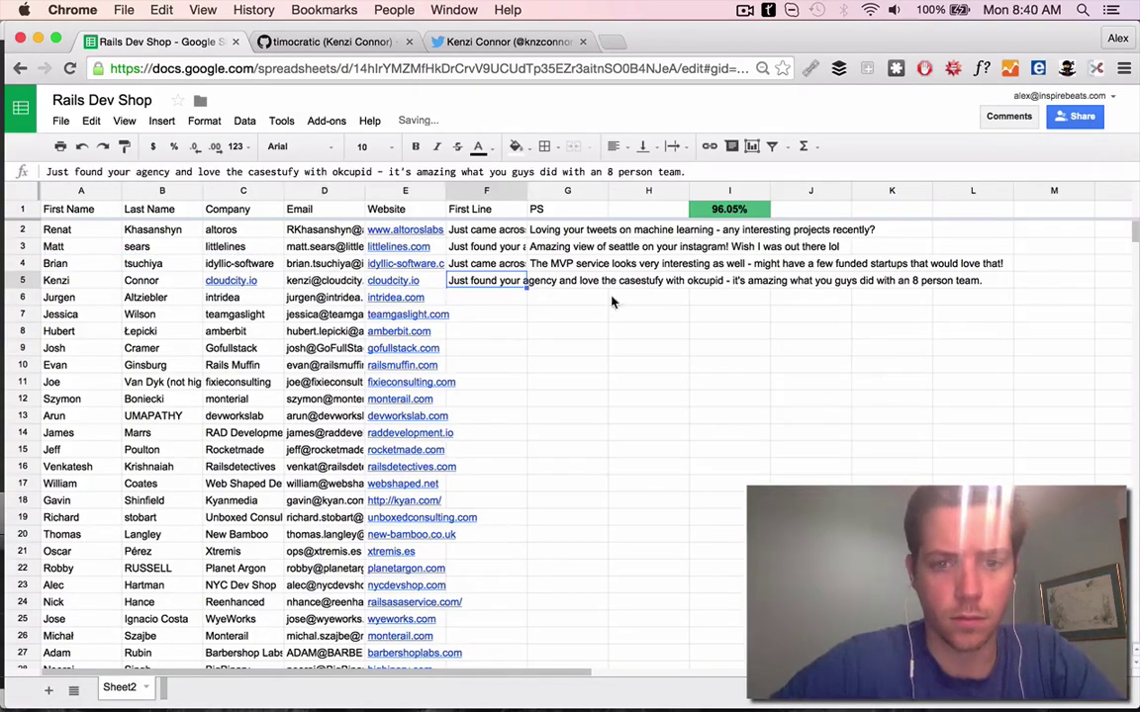
Check the Cloud City website, then finish row 5's software-mission PS
key("super+2")
left_click(247, 453)
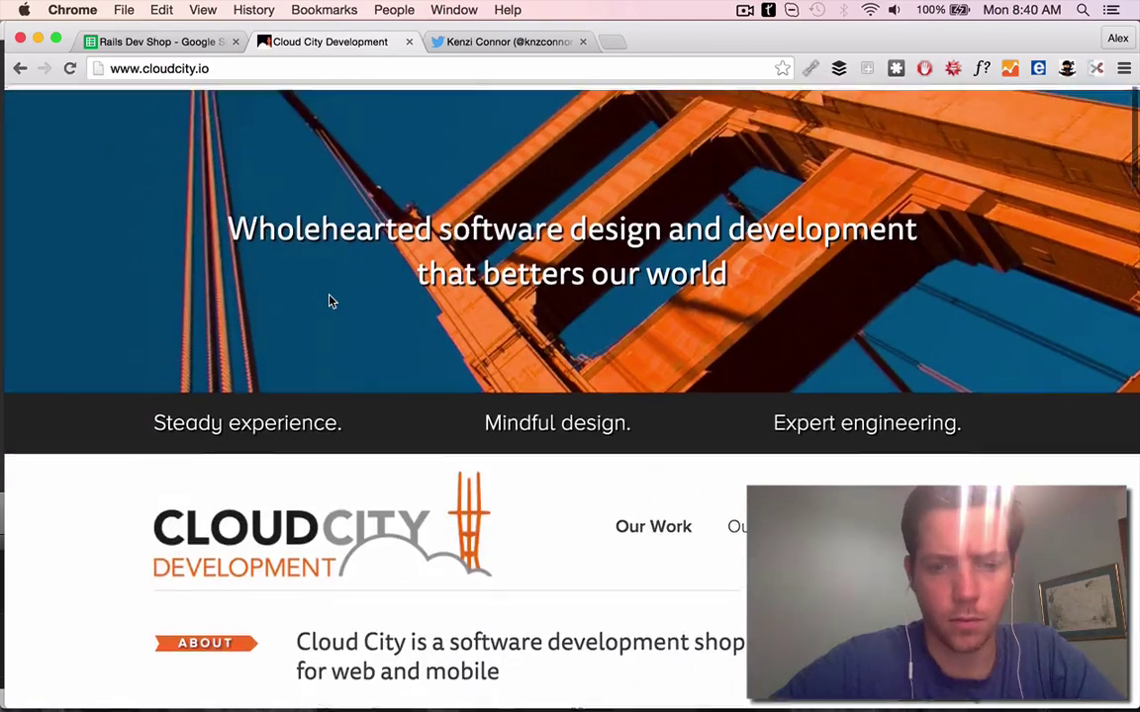
key("super+1")
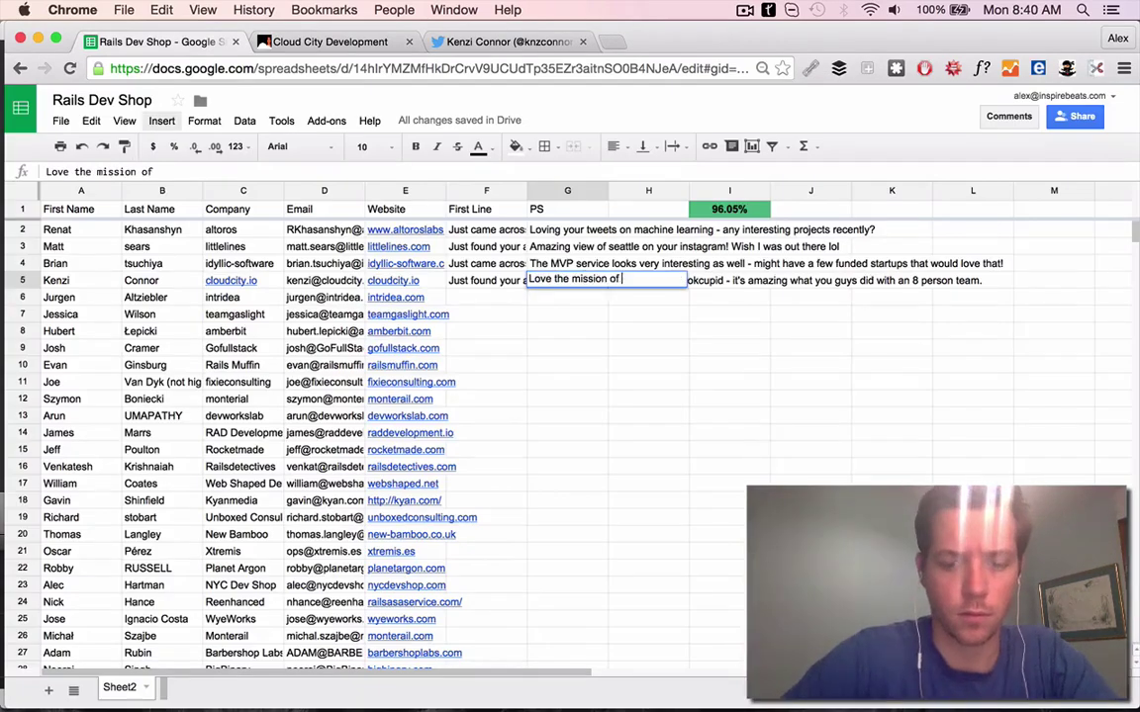
type(".")
key("shift+Tab")
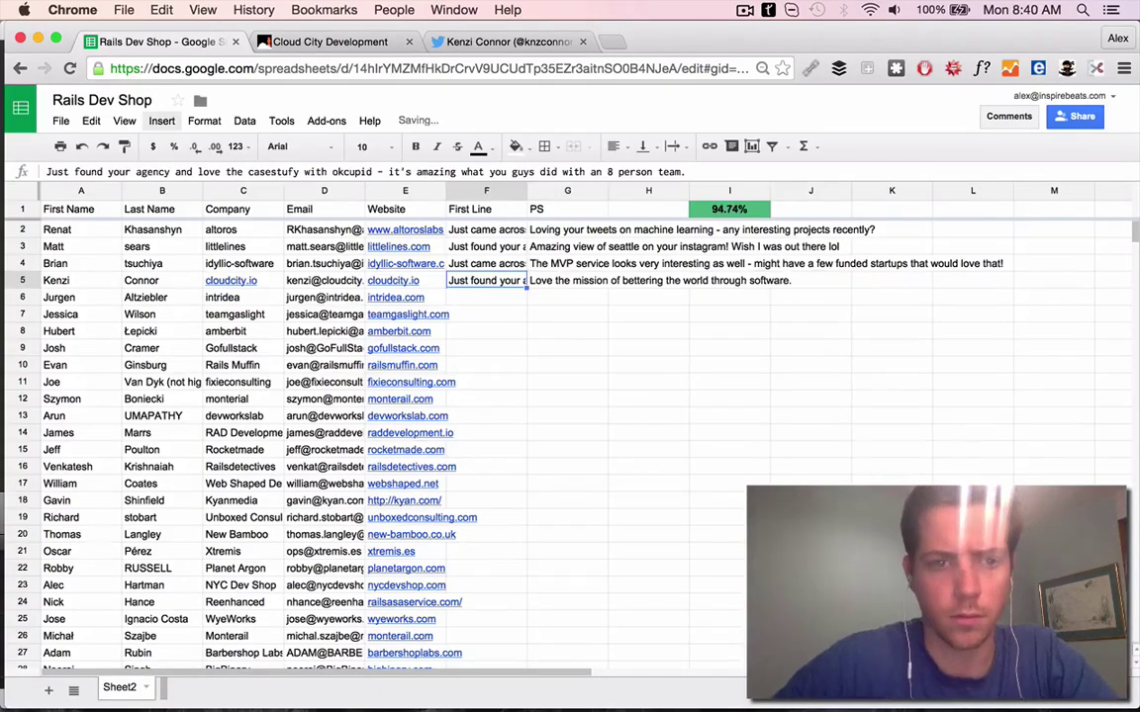
Open row 6's intridea.com website in a new tab and close the Cloud City and Twitter tabs
key("Return")
left_click(396, 297)
key("super+c")
key("super+t")
key("super+v")
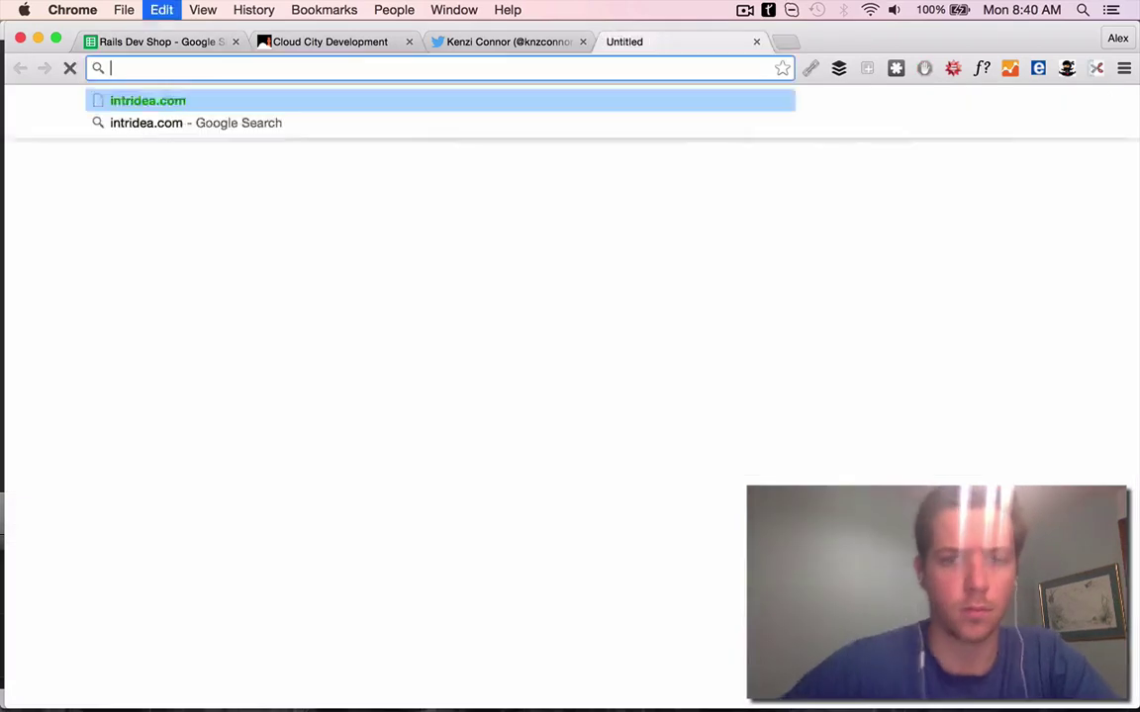
key("Return")
middle_click(259, 44)
middle_click(260, 43)
Revise row 5's First Line, replacing 'love' with 'the interesting'
left_click(209, 40)
type("the int")
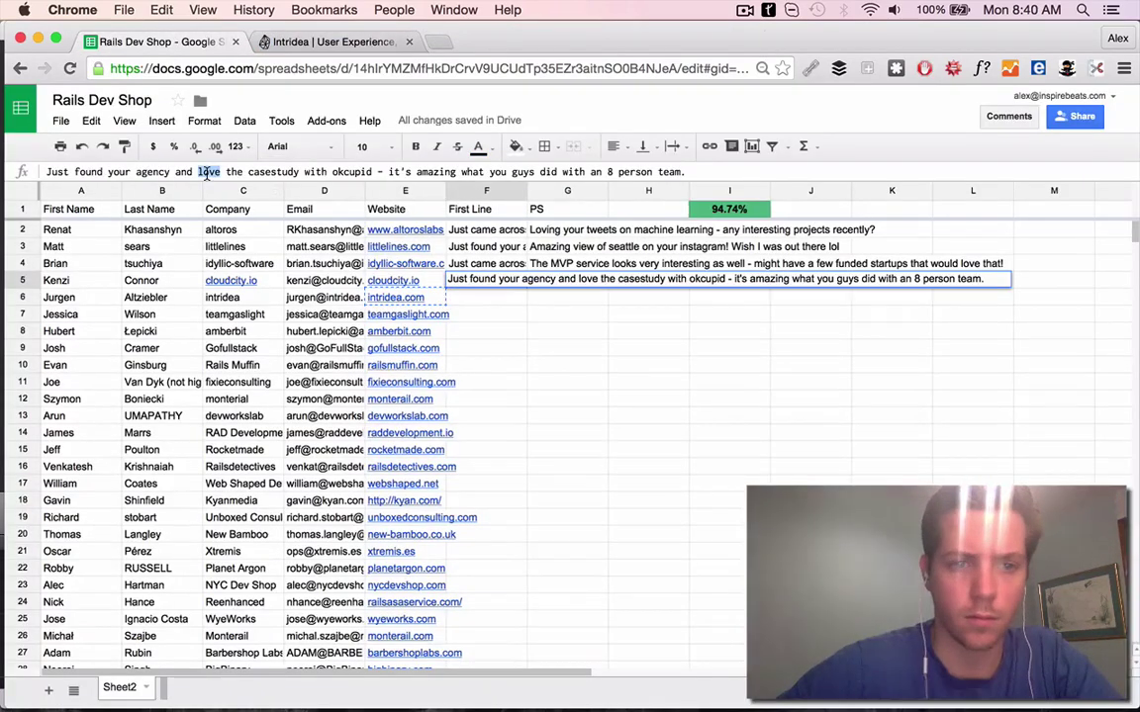
type("eresting")
key("Return")
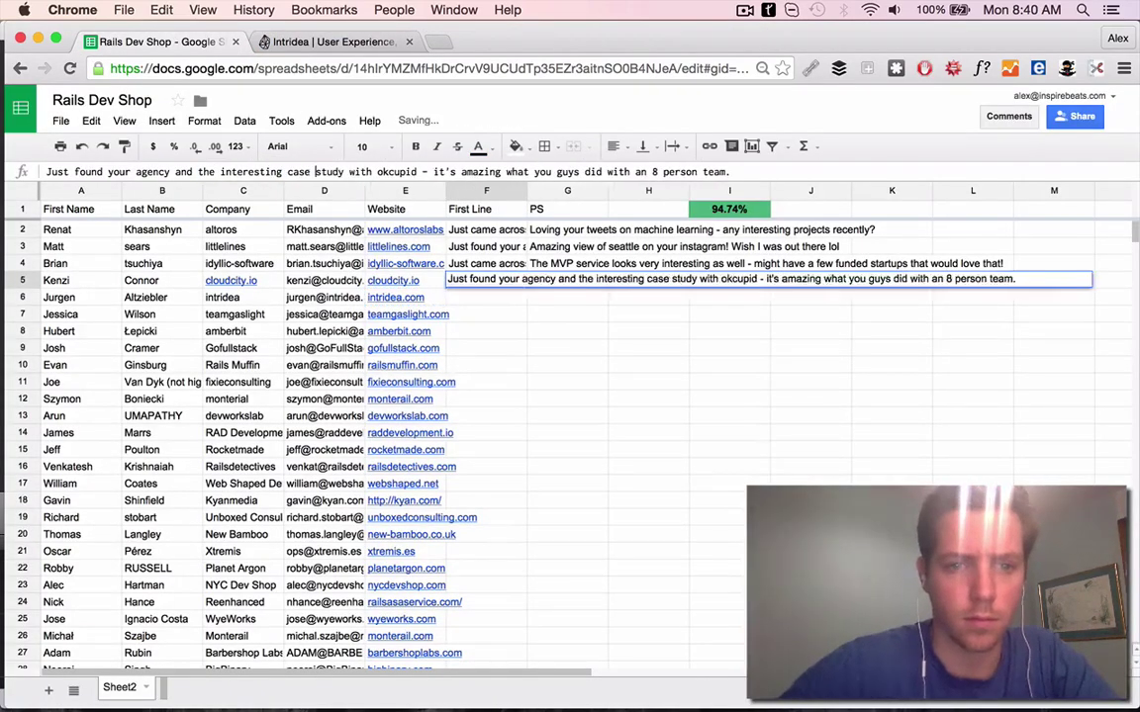
key("Left")
Read Intridea's Mobomo announcement and enter row 6's First Line congratulating them on the merge
key("ctrl+Tab")
key("ctrl+Tab")
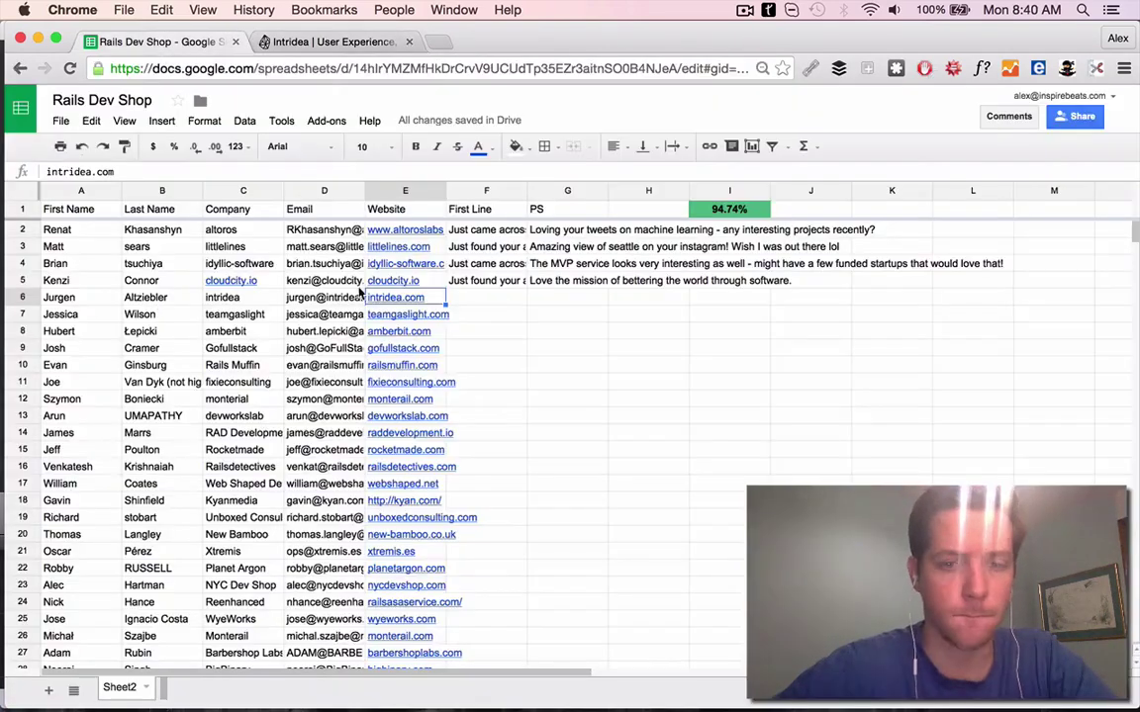
key("ctrl+Tab")
scroll(549, 362, "down", 4)
scroll(549, 362, "up", 4)
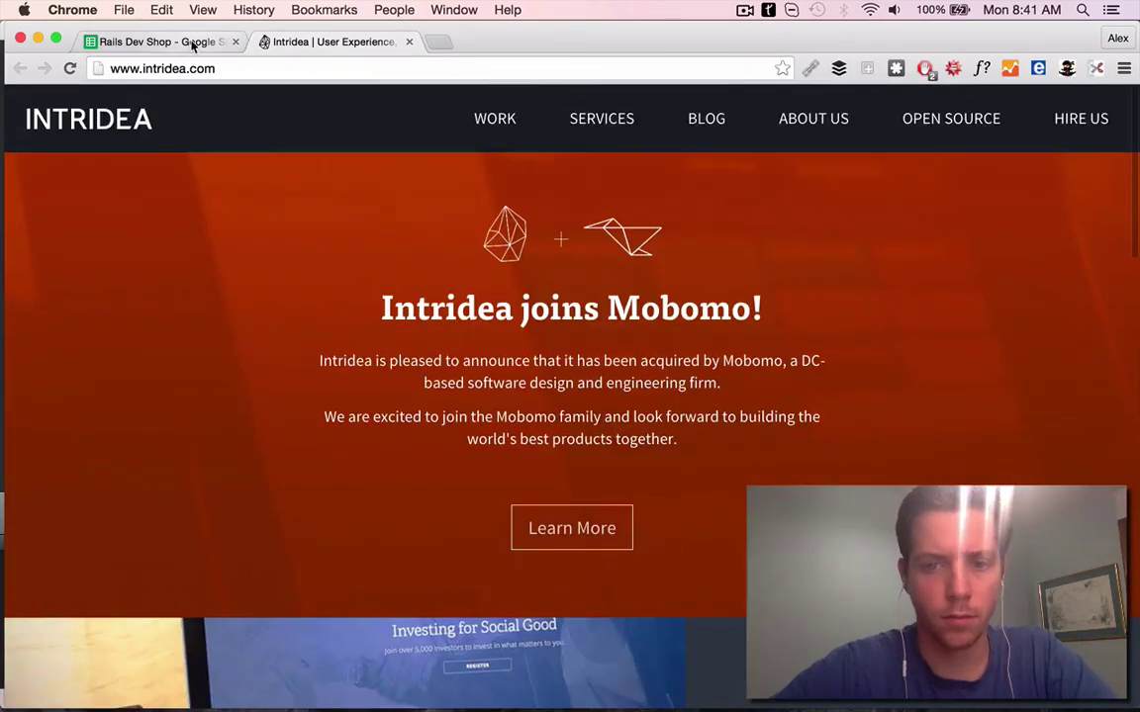
key("ctrl+Tab")
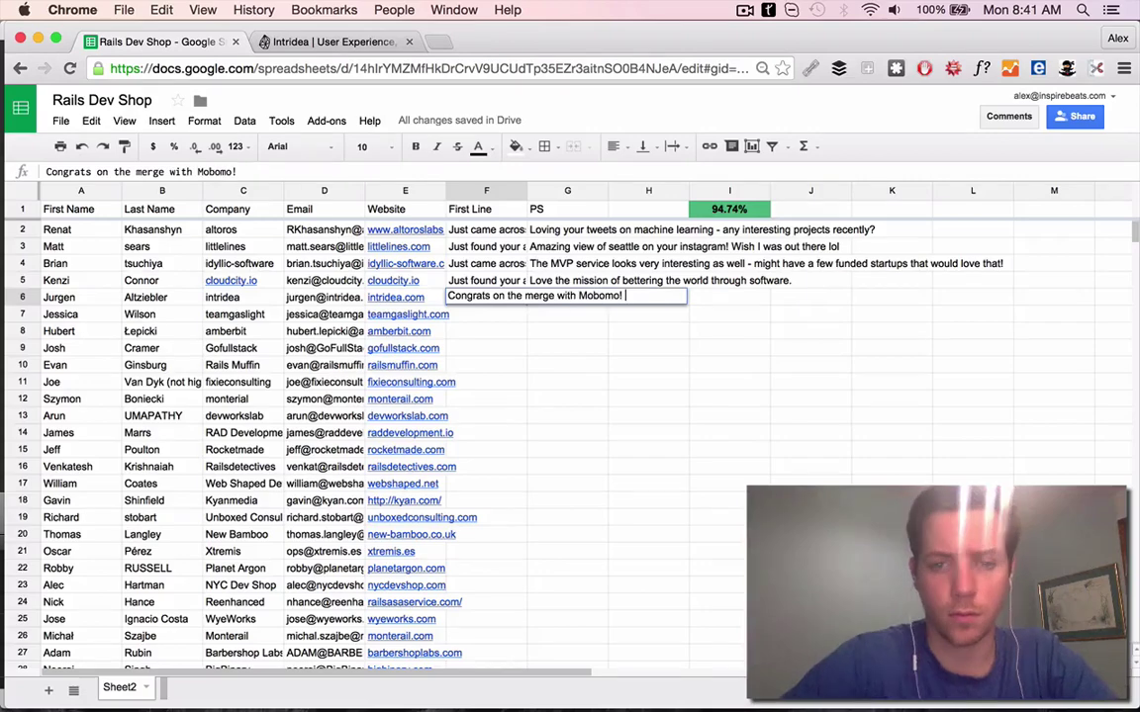
left_click(265, 41)
scroll(610, 381, "up", 5)
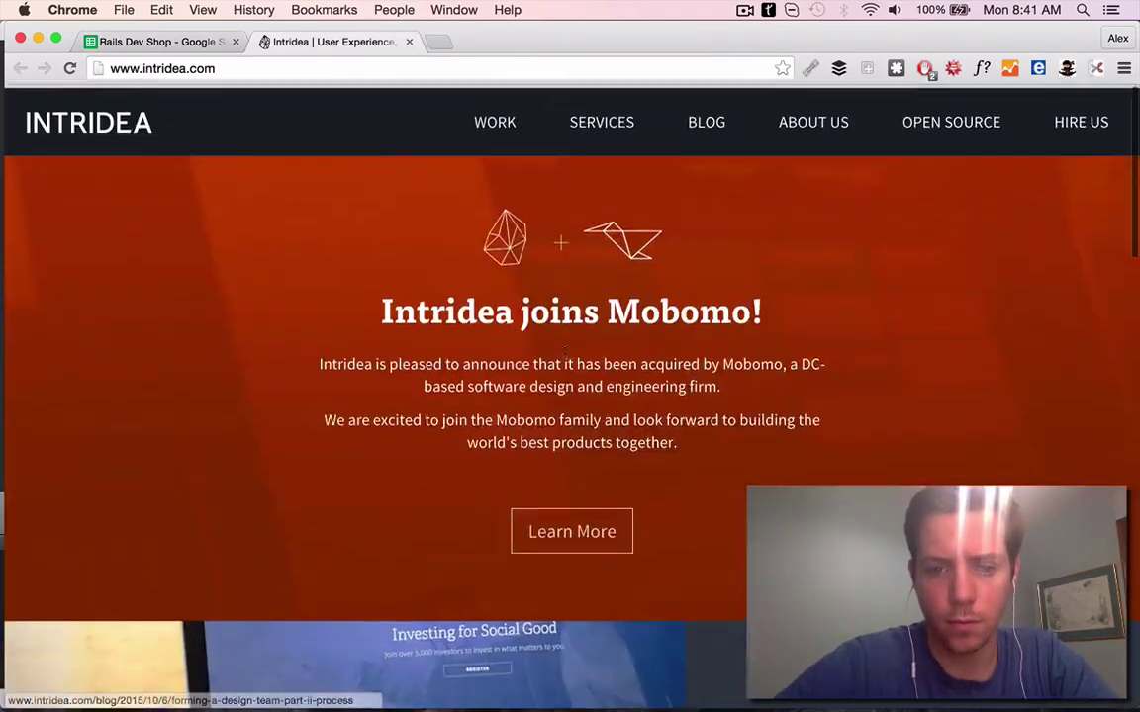
key("ctrl+Tab")
type("G")
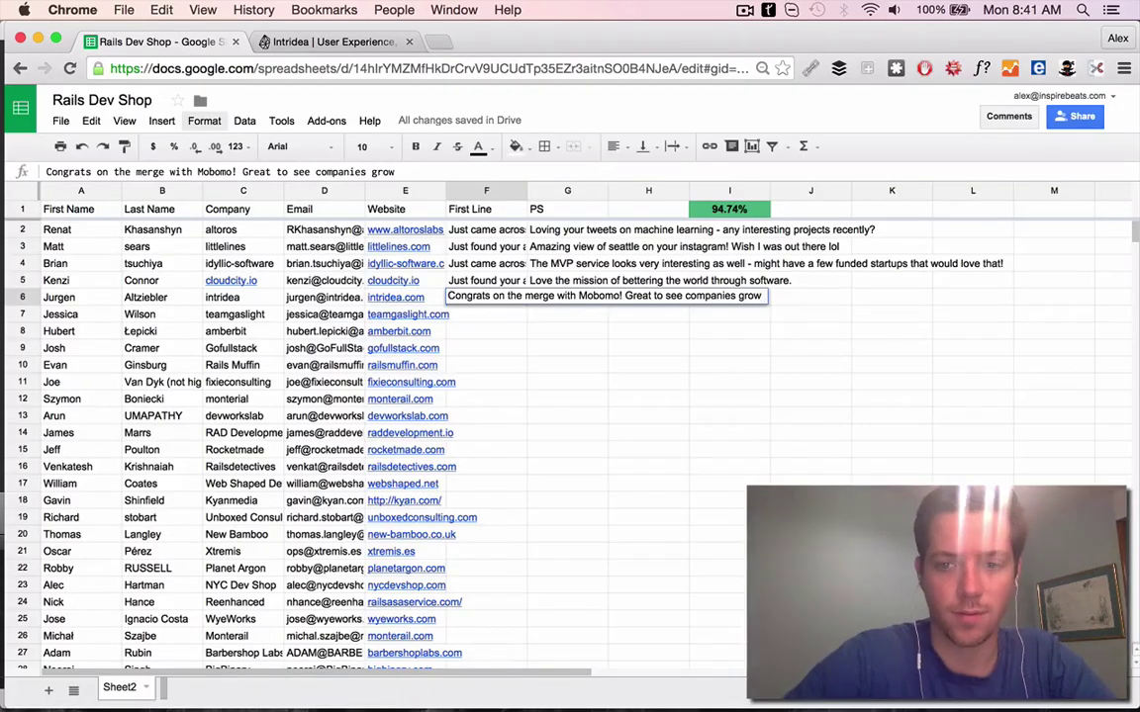
key("Return")
Copy the row 6 contact's name and company and search them on Google
key("Up")
key("Home")
key("shift+Right")
key("shift+Right")
key("ctrl+c")
key("ctrl+t")
key("ctrl+v")
key("Return")
left_click(408, 41)
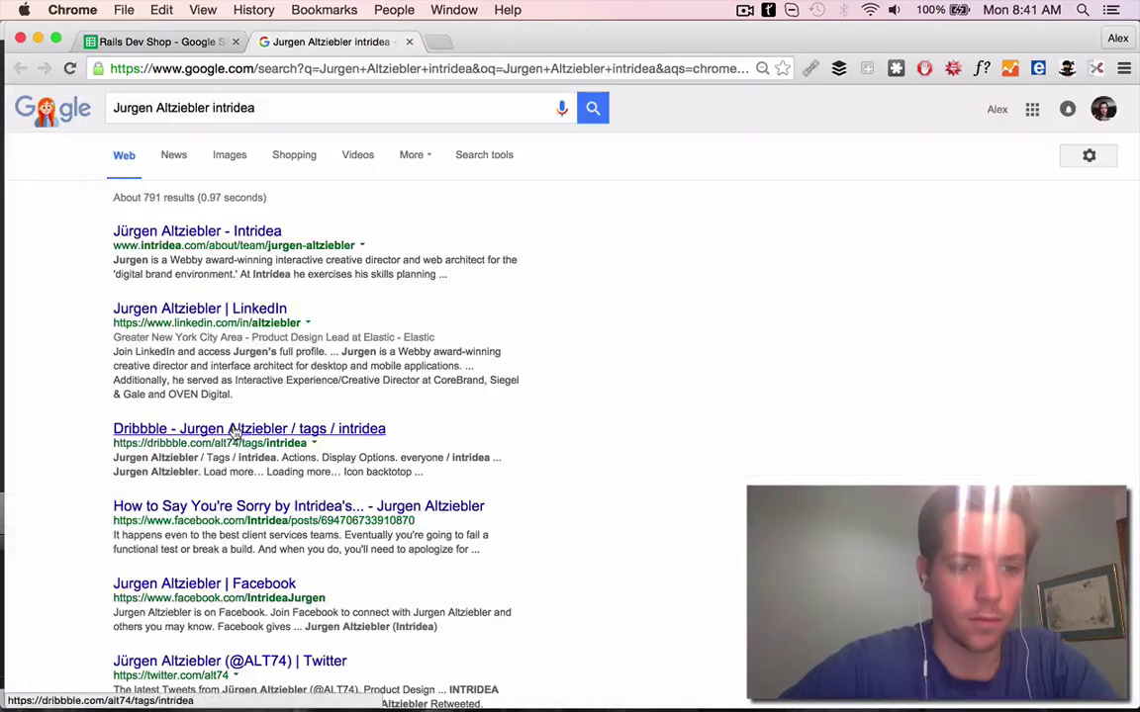
Open the intridea contact's Twitter profile and read the recent Elastic tweets
scroll(235, 432, "down", 2)
left_click(229, 615)
scroll(641, 469, "down", 5)
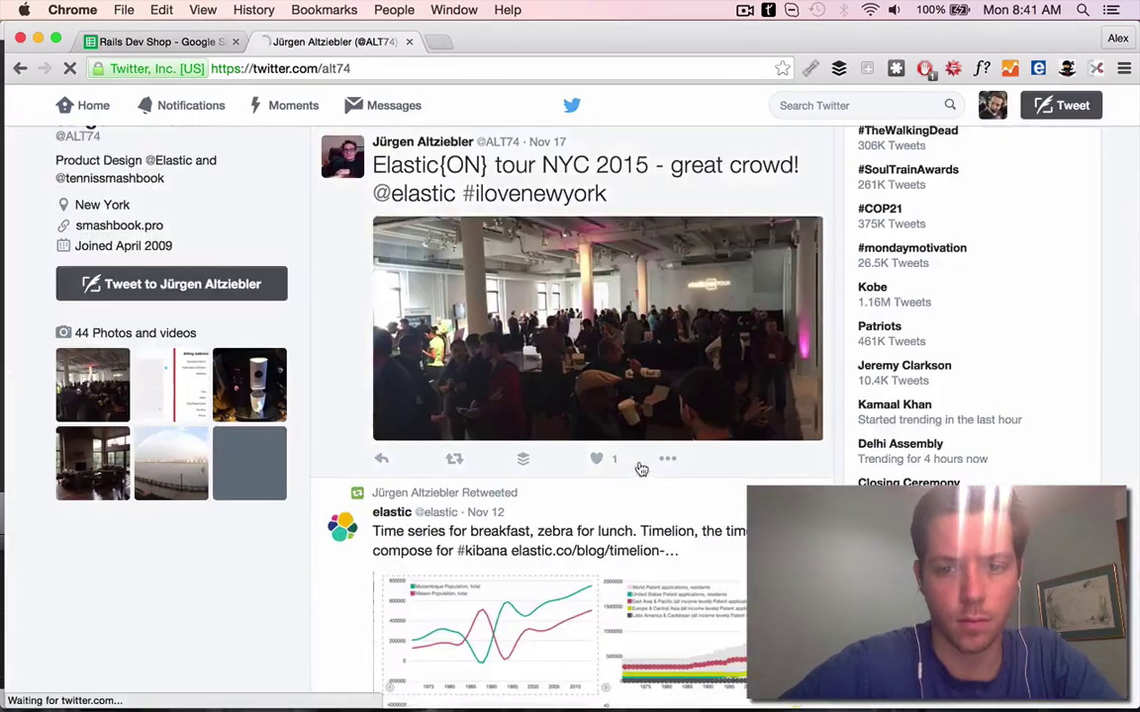
scroll(611, 465, "down", 10)
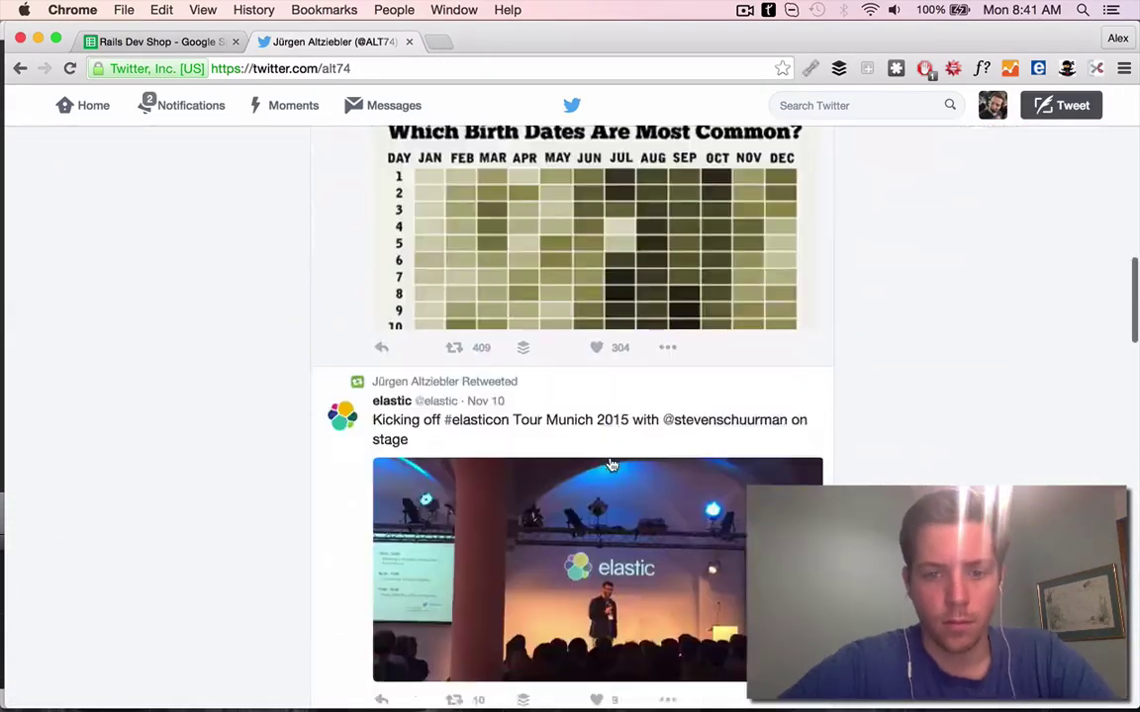
scroll(611, 465, "down", 8)
scroll(603, 406, "up", 20)
scroll(602, 407, "down", 2)
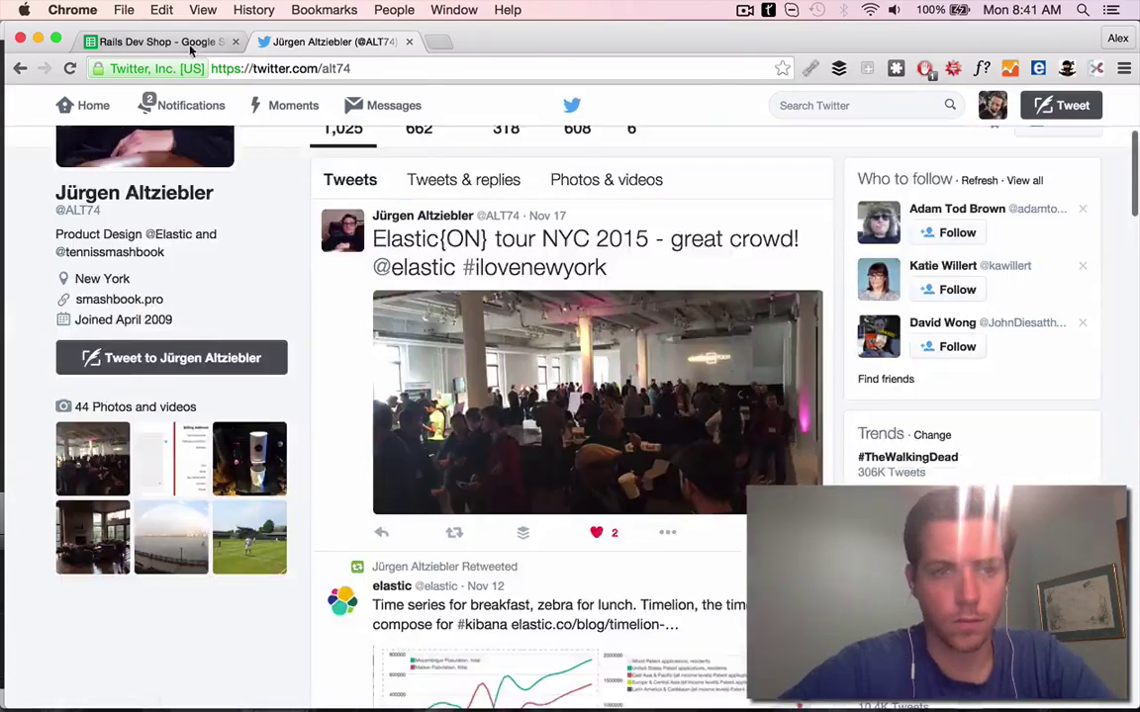
Start writing row 6's elastic-themed PS in the Rails Dev Shop sheet
left_click(191, 46)
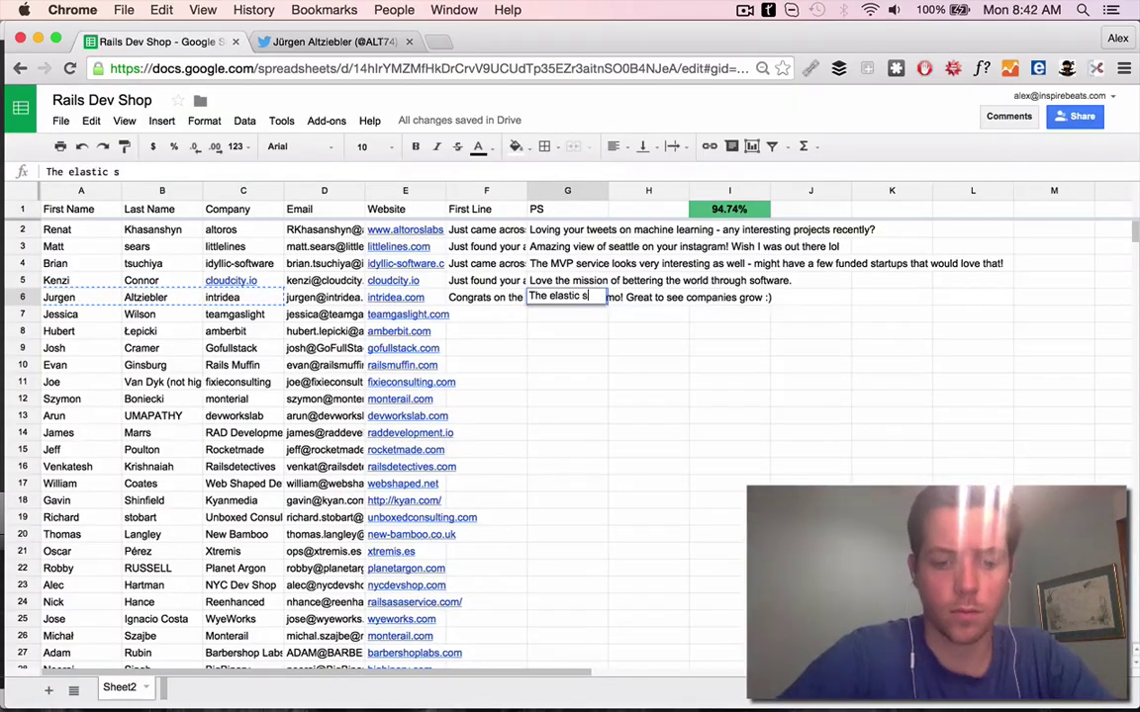
type("ed awesome!!")
key("Return")
Commit row 6's PS and open the Gaslight website from E7 in a new tab
key("Left")
key("Left")
key("super+c")
key("super+t")
key("super+v")
key("Return")
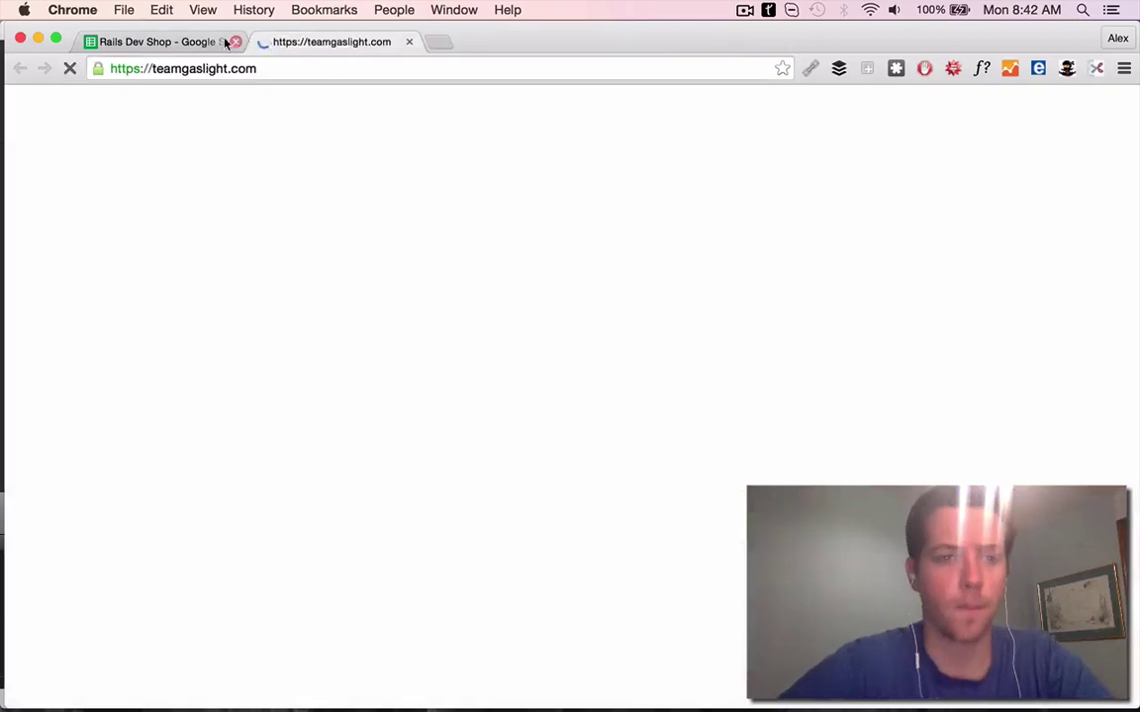
key("super+1")
key("super+2")
Read Gaslight's SUBWAY case study
scroll(606, 294, "down", 10)
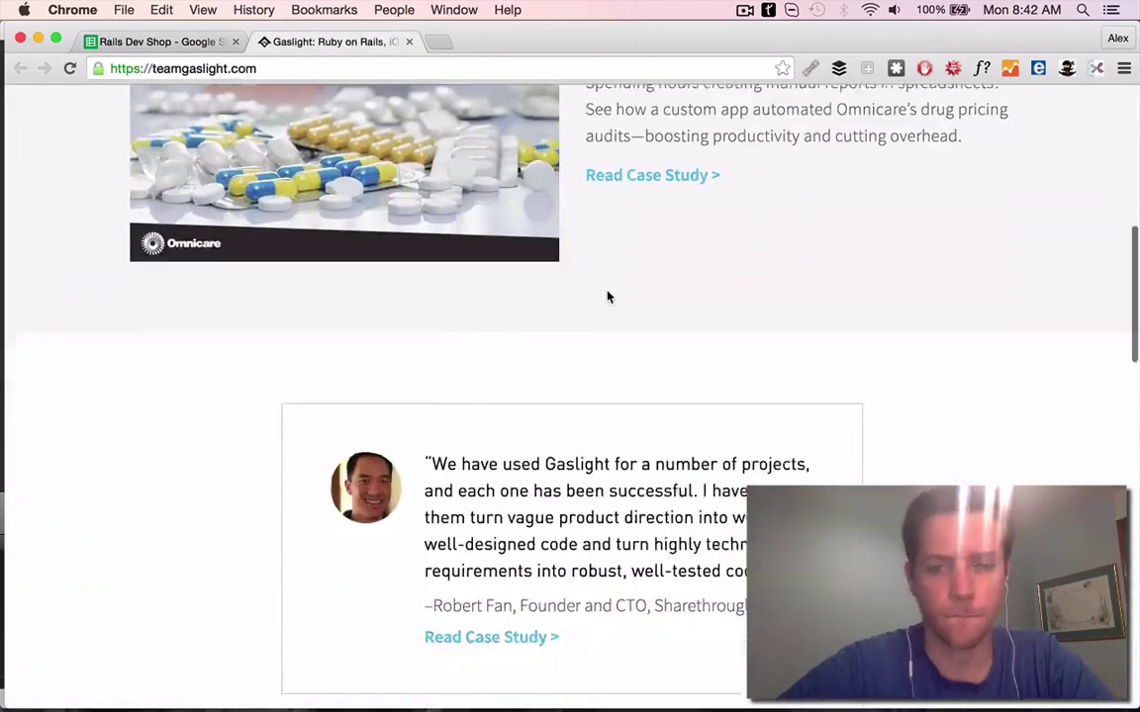
scroll(606, 297, "up", 6)
left_click(674, 465)
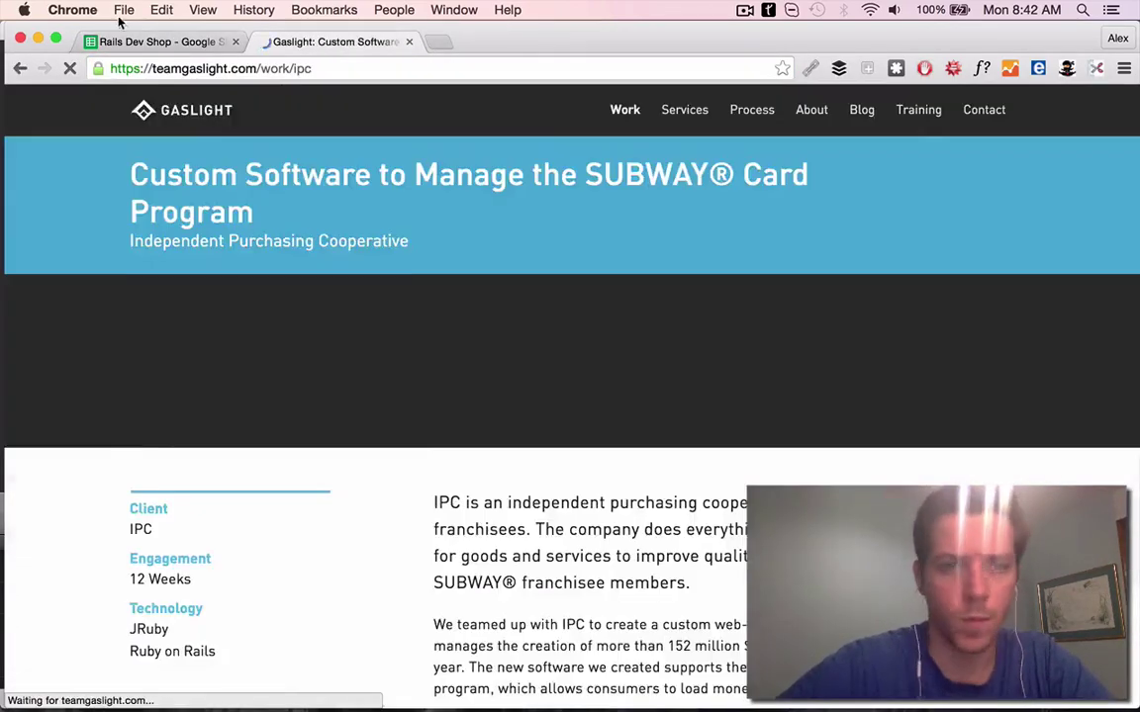
key("super+1")
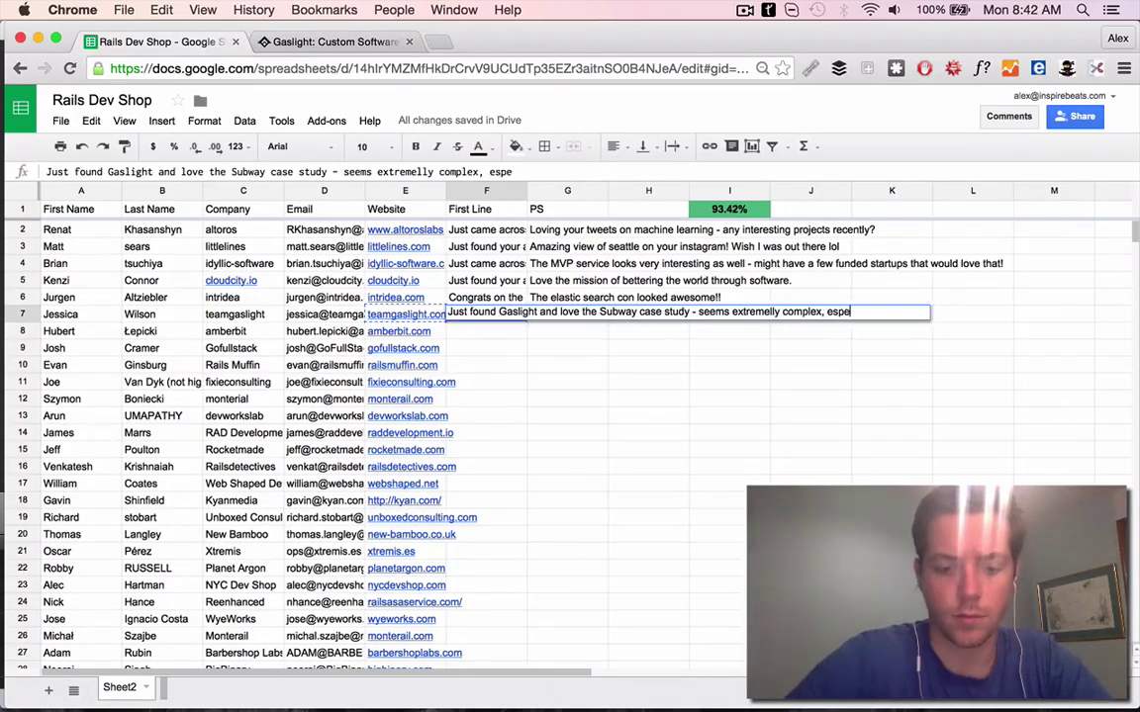
left_click(326, 42)
scroll(712, 451, "down", 10)
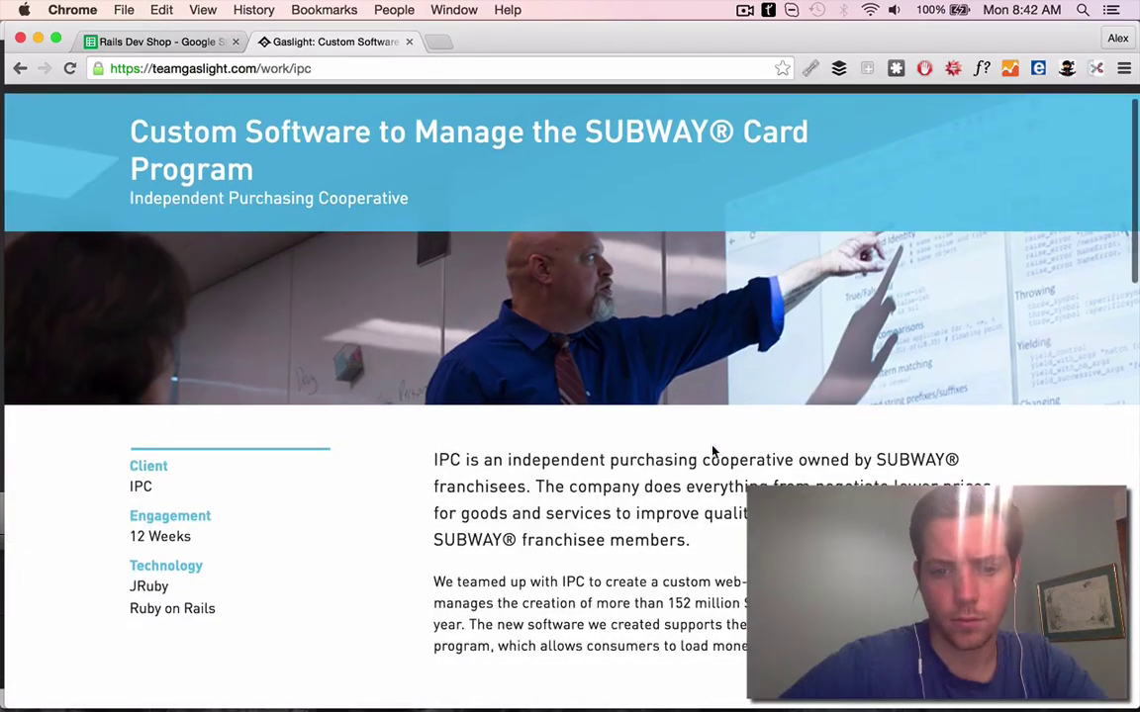
scroll(712, 451, "up", 2)
scroll(442, 253, "down", 4)
scroll(443, 253, "down", 6)
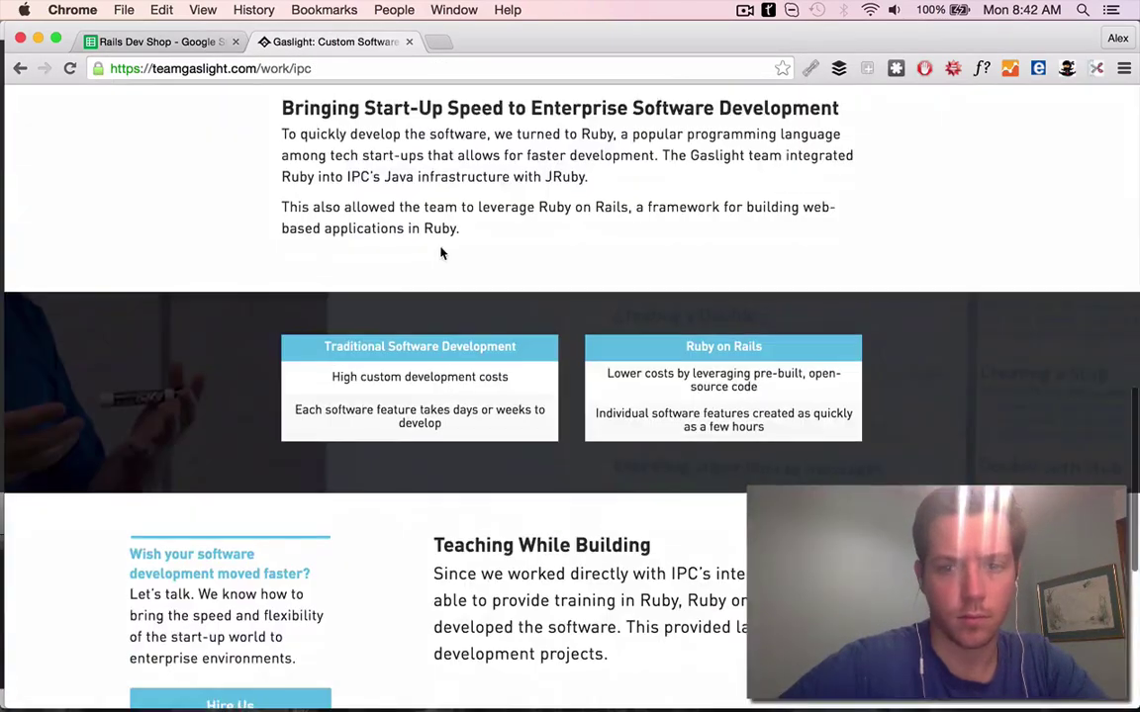
Enter row 7's First Line praising the Subway case study as a great Rails use case, then search the contact
key("ctrl+shift+Tab")
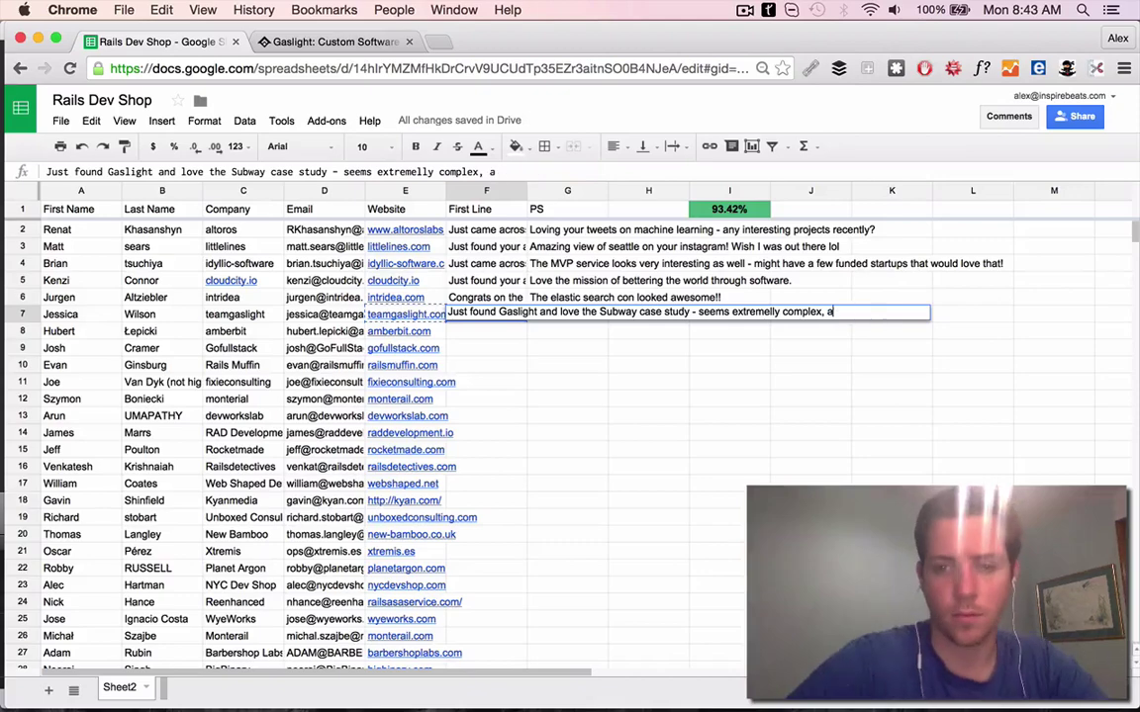
left_click(356, 40)
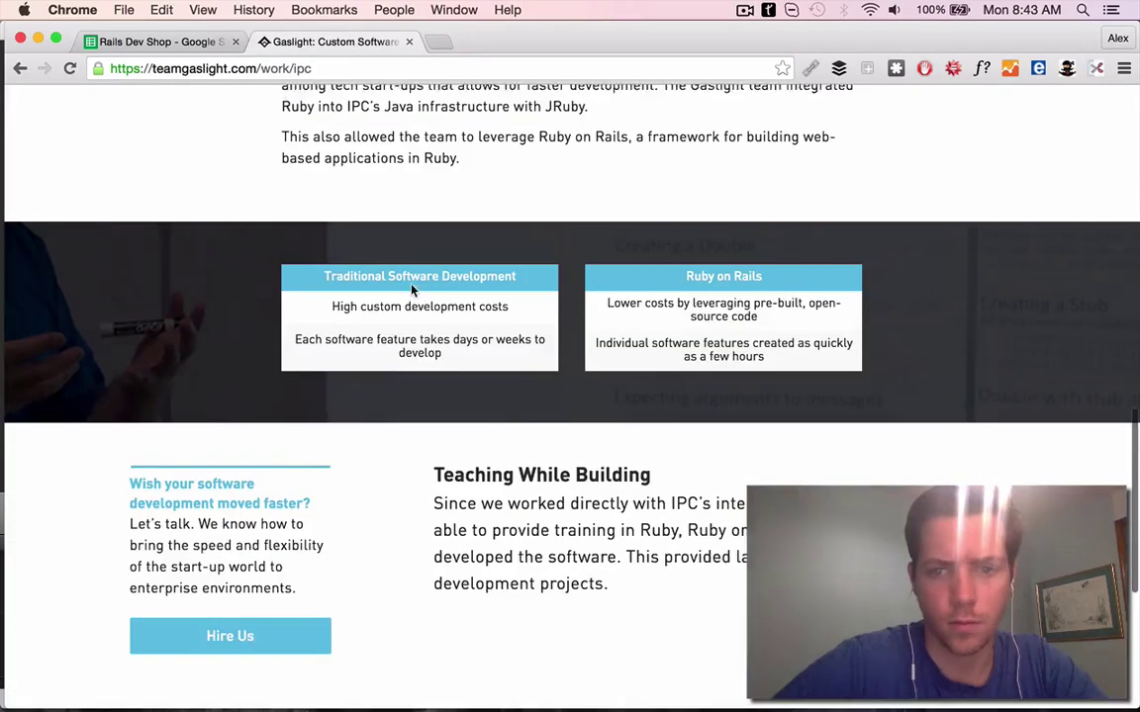
key("ctrl+shift+Tab")
left_click(634, 171)
key("Return")
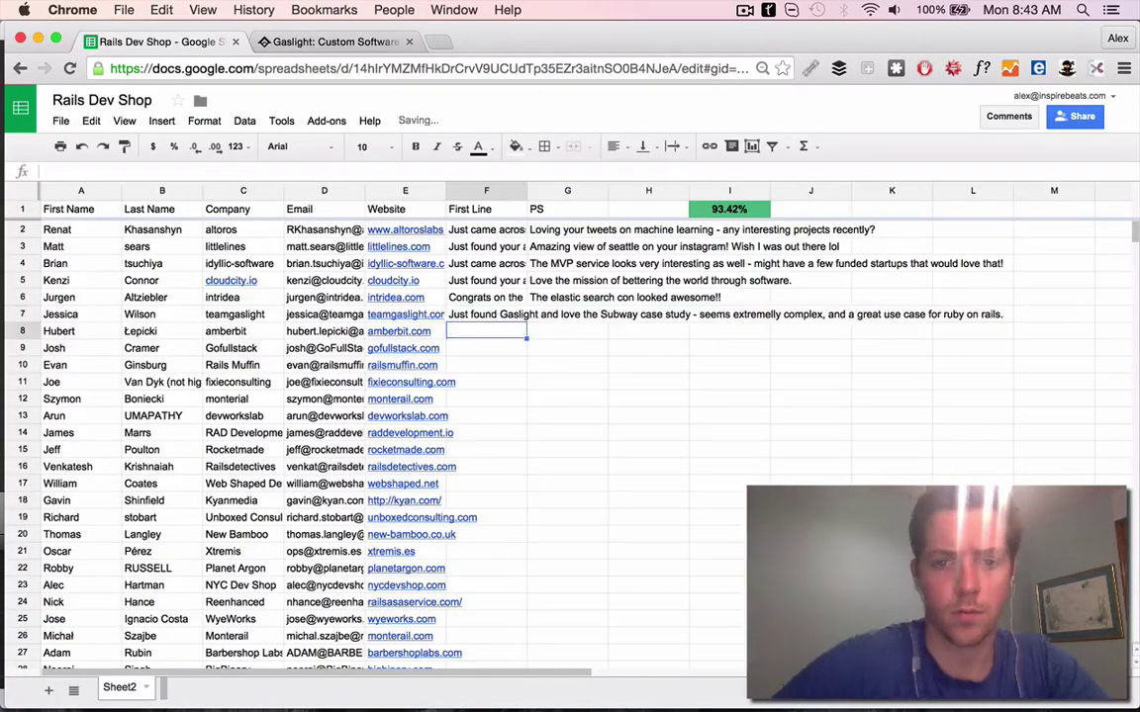
left_click_drag(54, 314, 163, 314)
key("ctrl+shift+s")
Refine the contact's web search by adding the company name 'gaslight'
key("ctrl+shift+Tab")
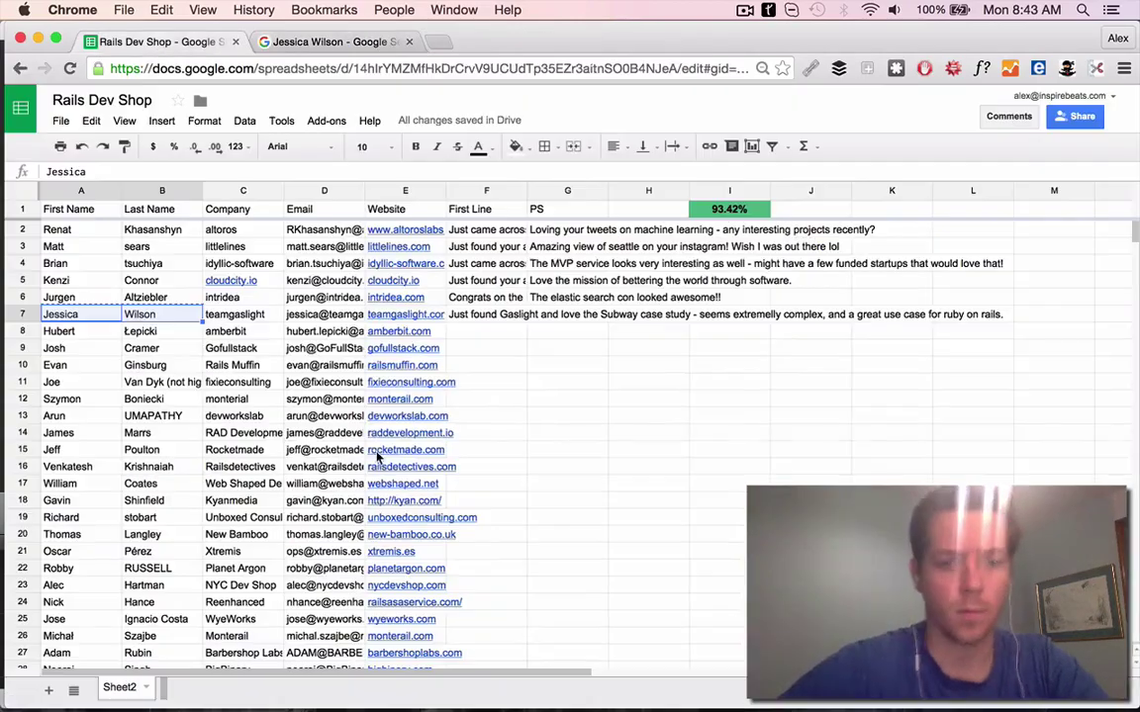
key("Right")
key("Right")
key("ctrl+Tab")
left_click(223, 109)
key("Return")
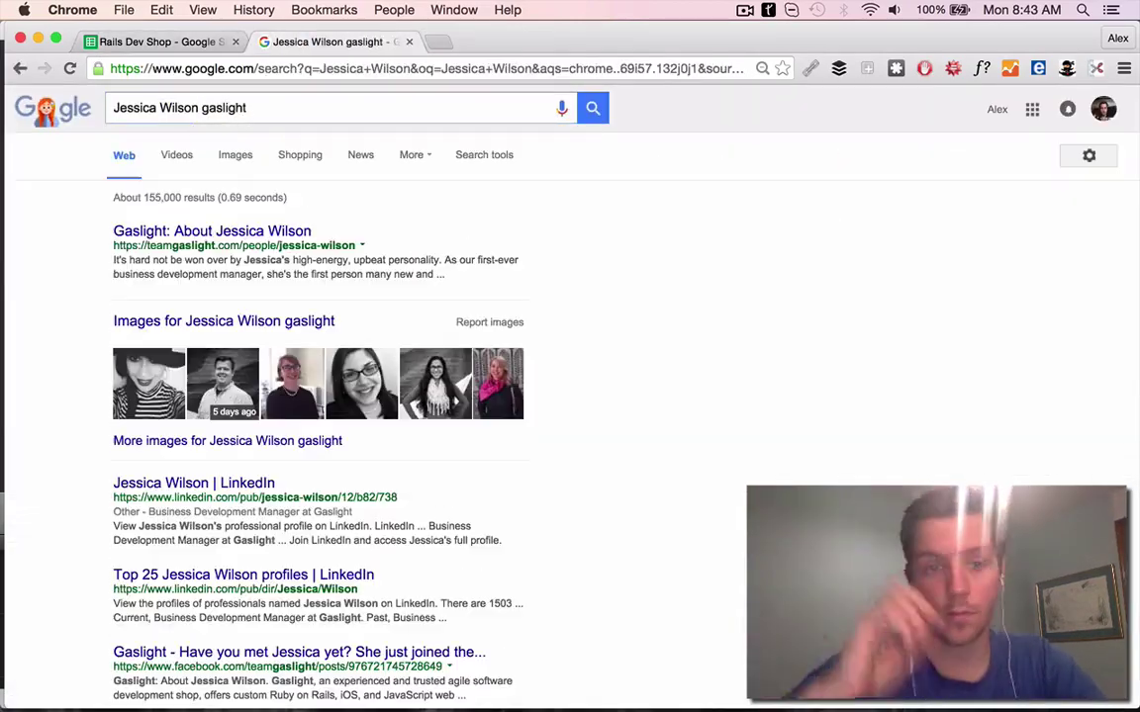
On the contact's Twitter, like the Cincy Web Tech Summit tweet and open its link
scroll(218, 516, "down", 5)
left_click(217, 516)
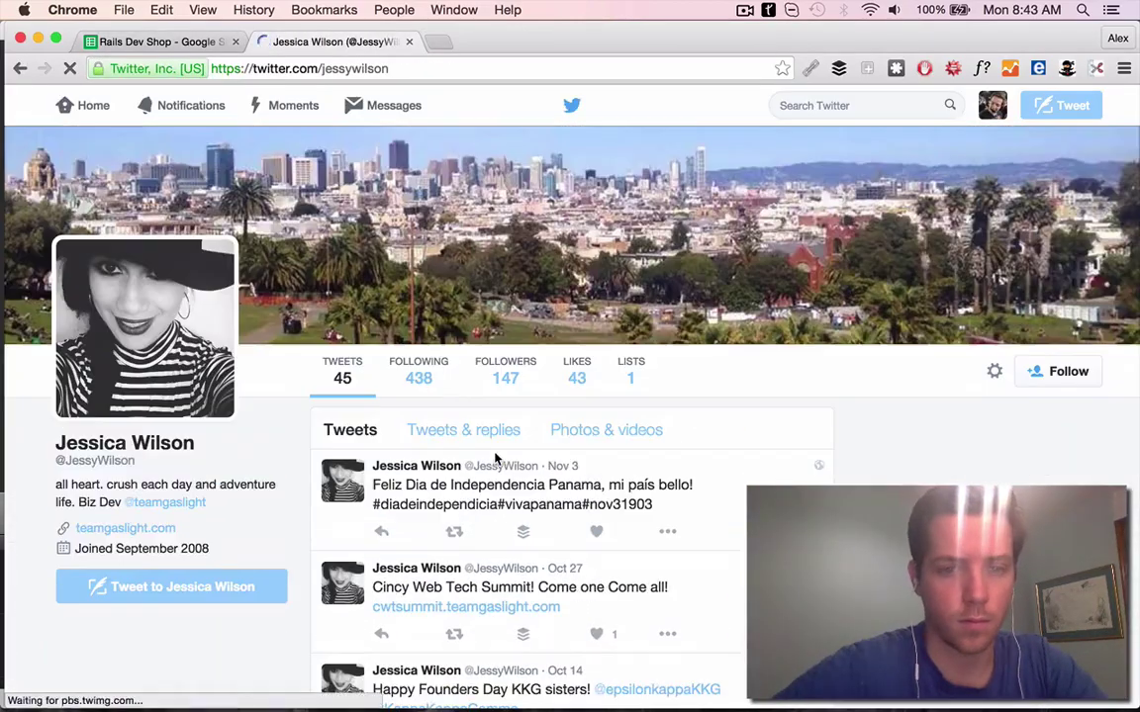
scroll(554, 445, "down", 5)
scroll(554, 326, "down", 5)
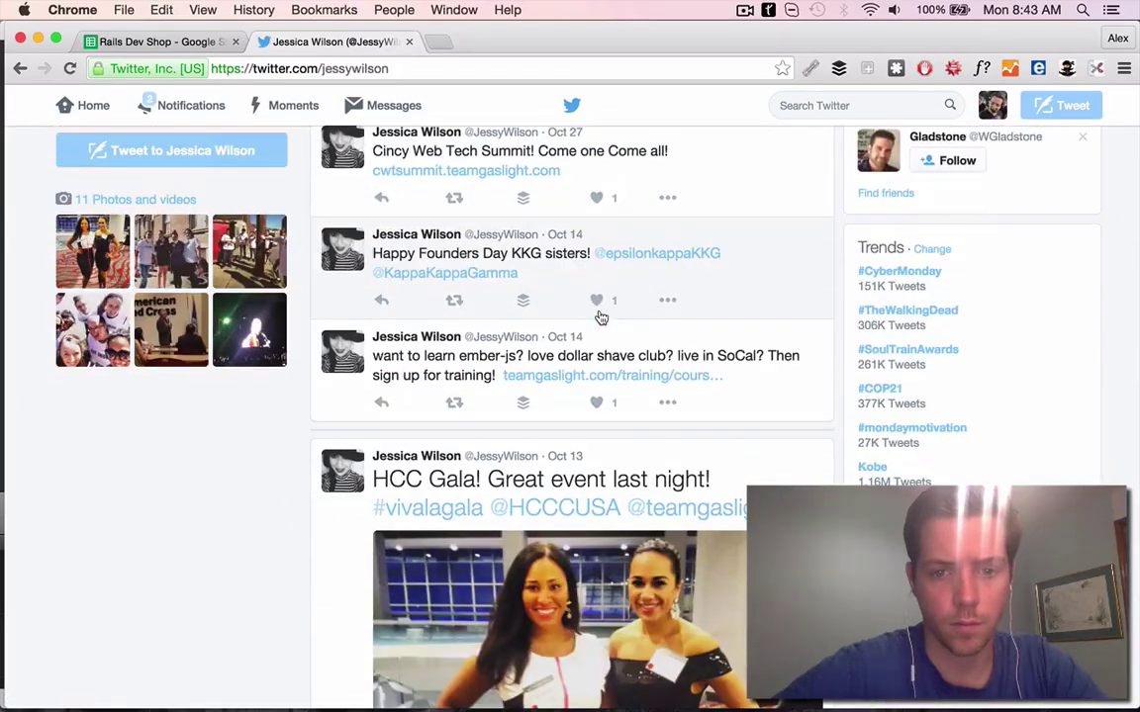
scroll(593, 376, "up", 10)
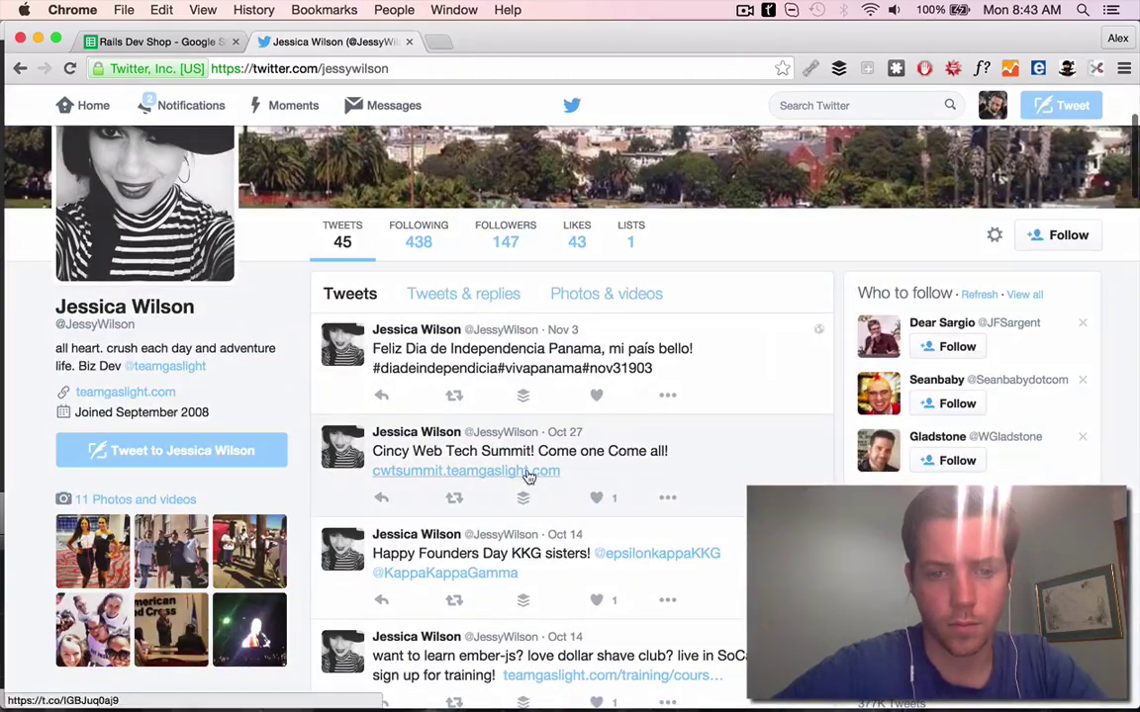
left_click(594, 497)
scroll(584, 495, "up", 1)
left_click(458, 502, "super")
left_click(480, 38)
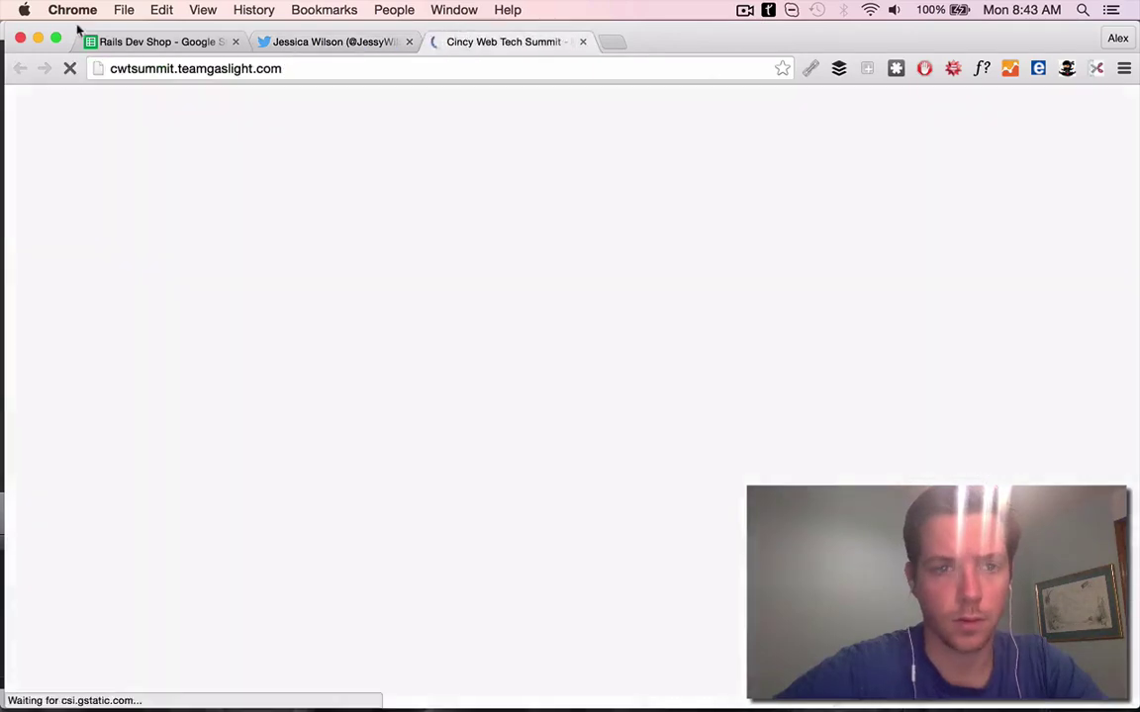
Write row 7's PS mentioning the web tech summit
left_click(118, 41)
left_click(567, 313)
type("Sa")
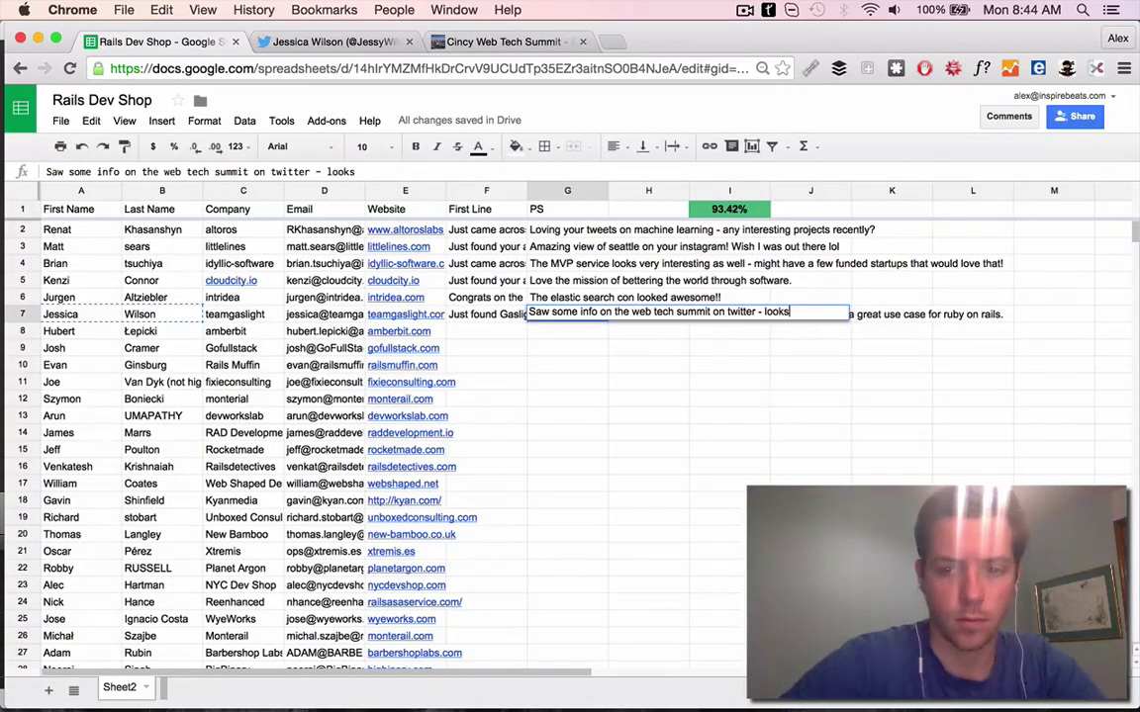
left_click(399, 331)
Open row 8's Amberbit website and close the Twitter and summit tabs
left_click(406, 352)
left_click(436, 42)
left_click(408, 41)
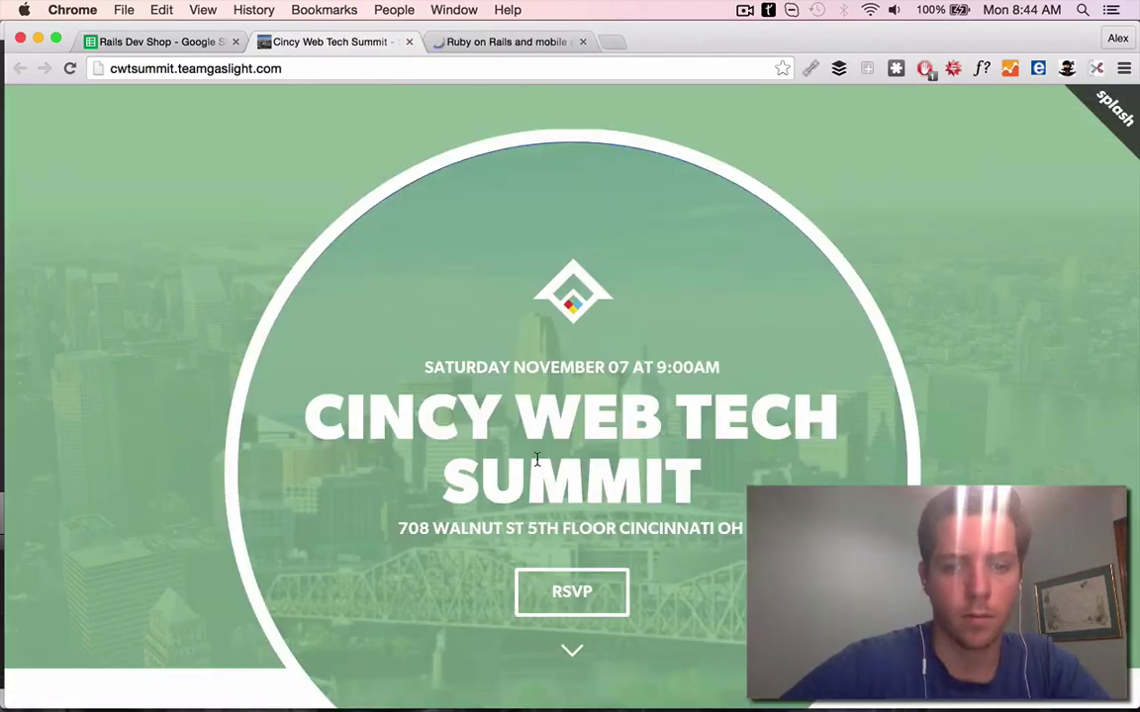
left_click(409, 42)
Start row 8's First Line with 'Just came across your site and impressed by'
scroll(592, 331, "down", 15)
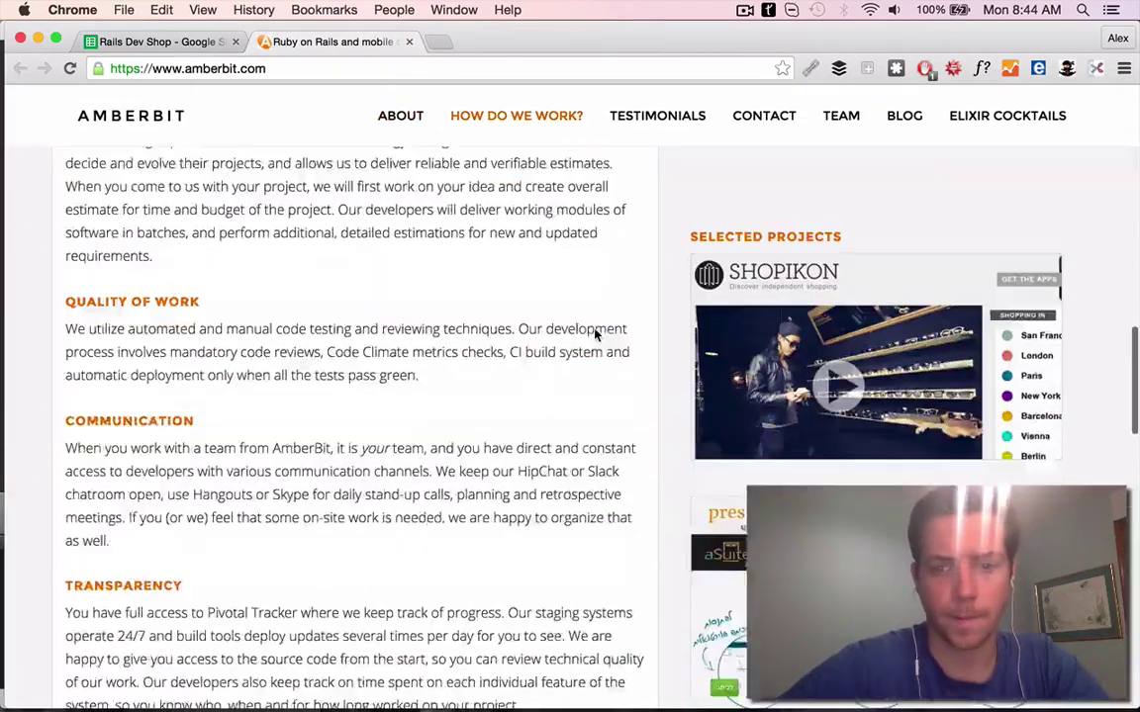
scroll(414, 326, "down", 12)
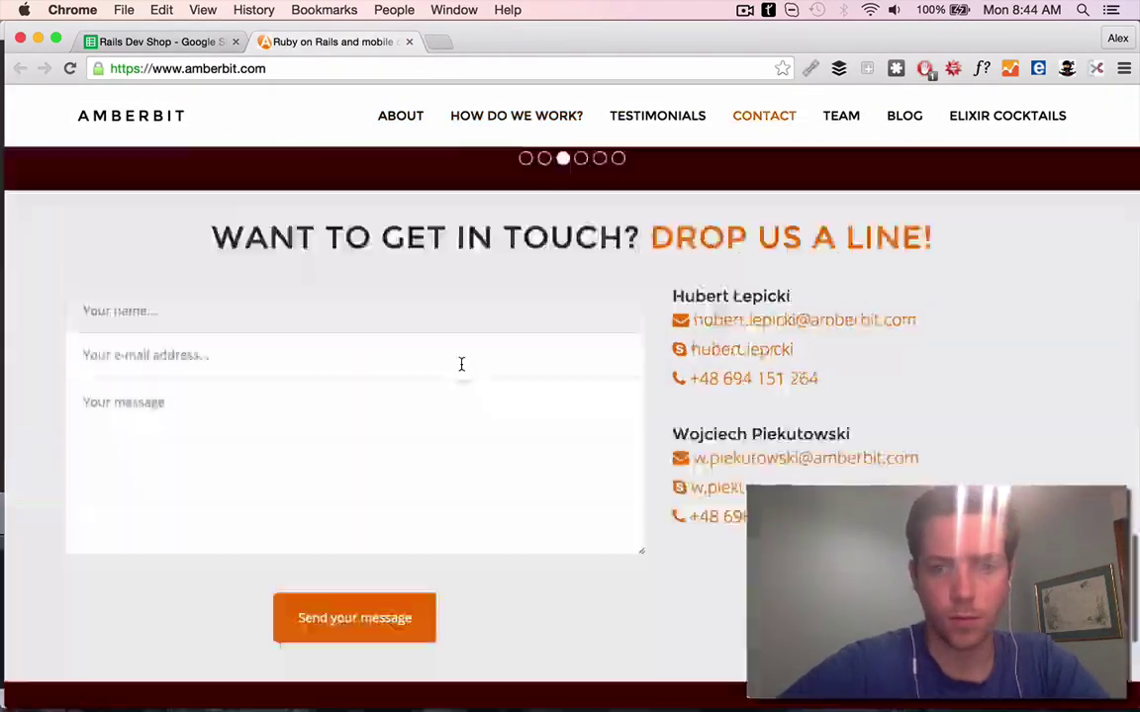
key("ctrl+shift+Tab")
type("Jus")
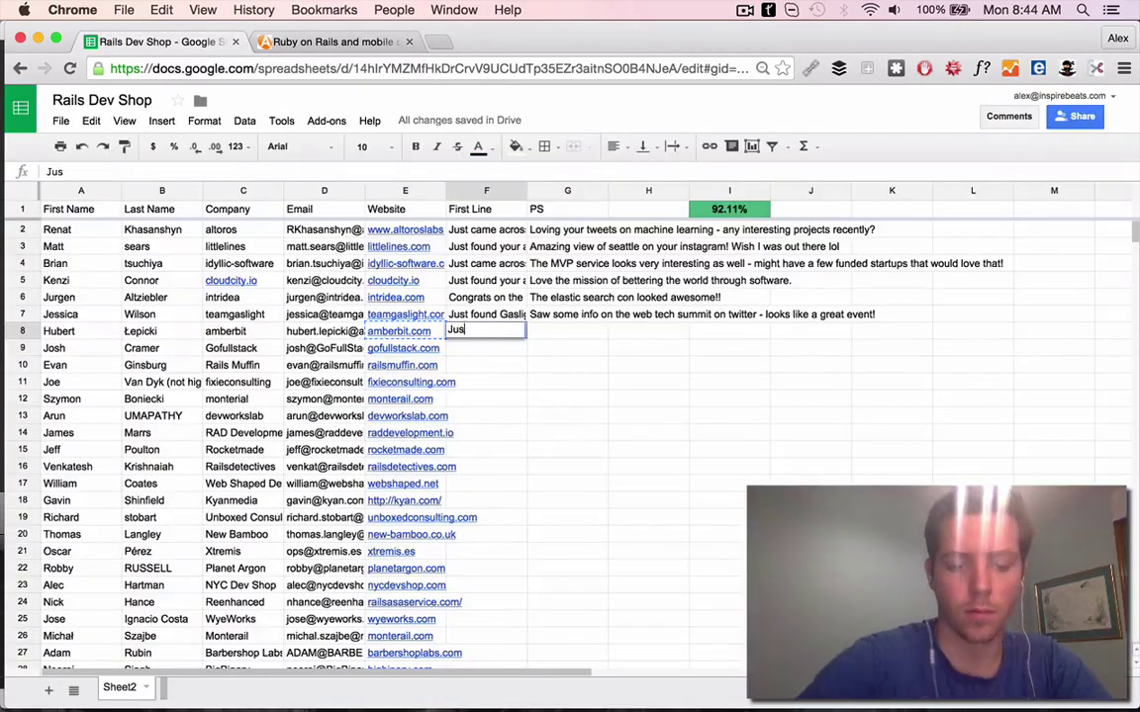
type("t came across your site and impressed by your work - especially the case st")
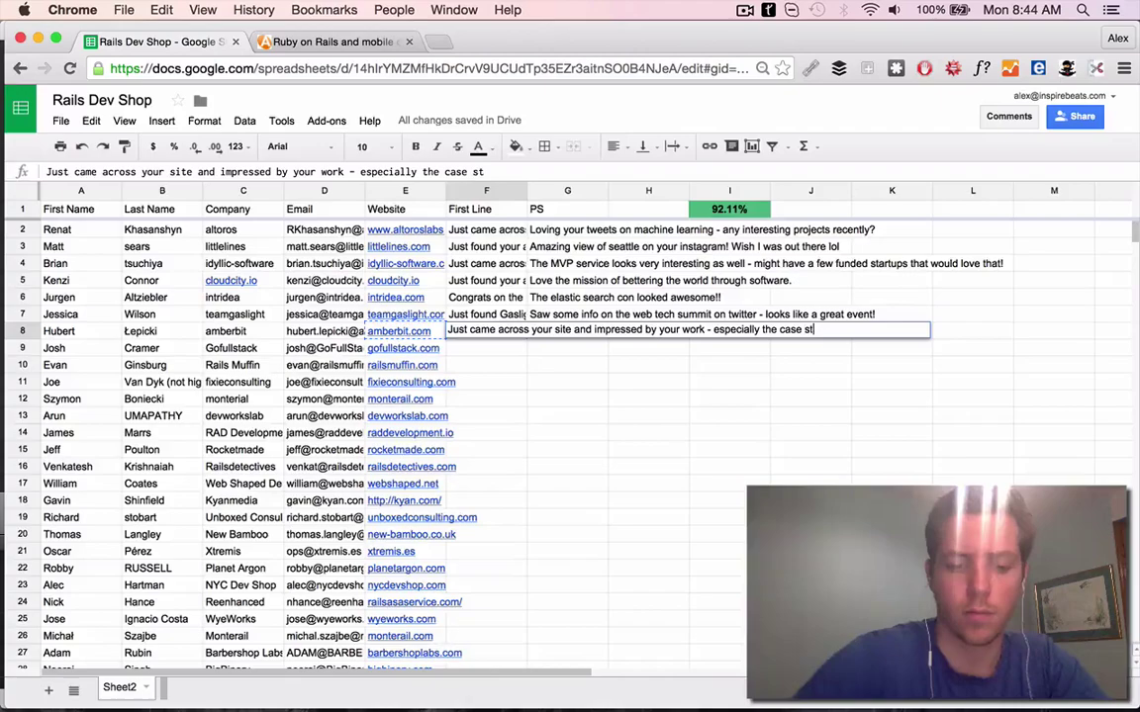
Explore the AmberBit site's About section and Elixir Cocktails page
key("ctrl+Tab")
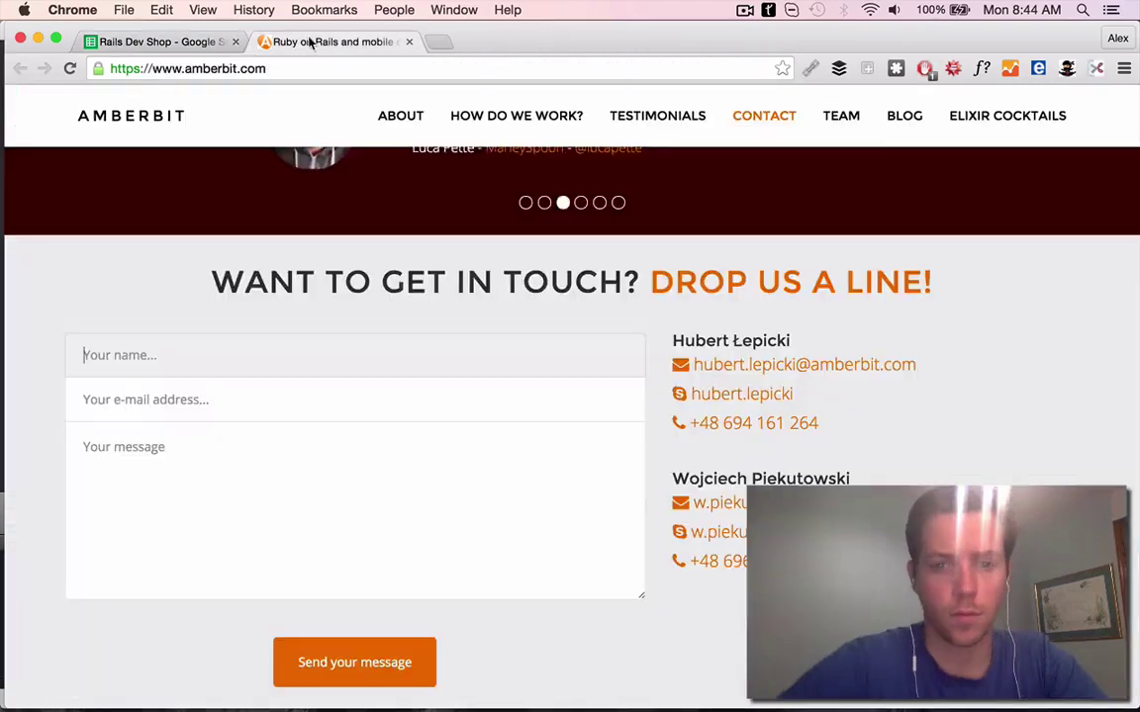
scroll(869, 407, "up", 10)
scroll(908, 406, "down", 3)
scroll(908, 405, "down", 10)
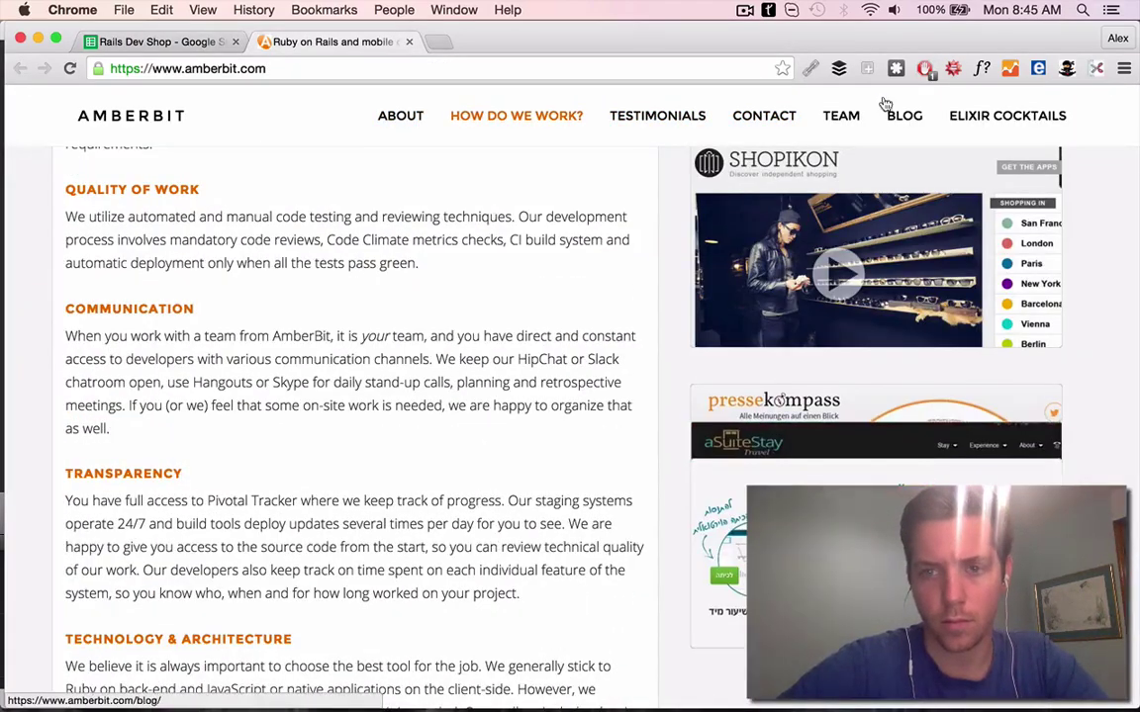
left_click(405, 120)
left_click(1030, 115)
scroll(484, 250, "down", 5)
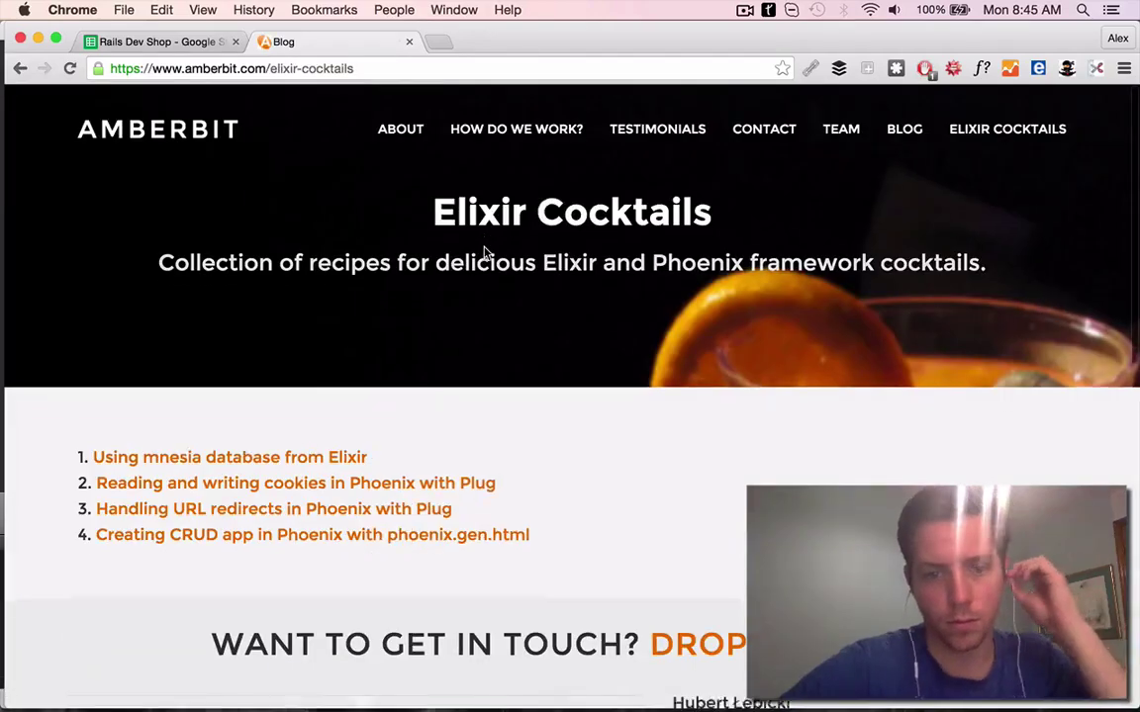
scroll(484, 246, "up", 10)
Read AmberBit's Shopikon case study
left_click(198, 140)
scroll(427, 264, "down", 10)
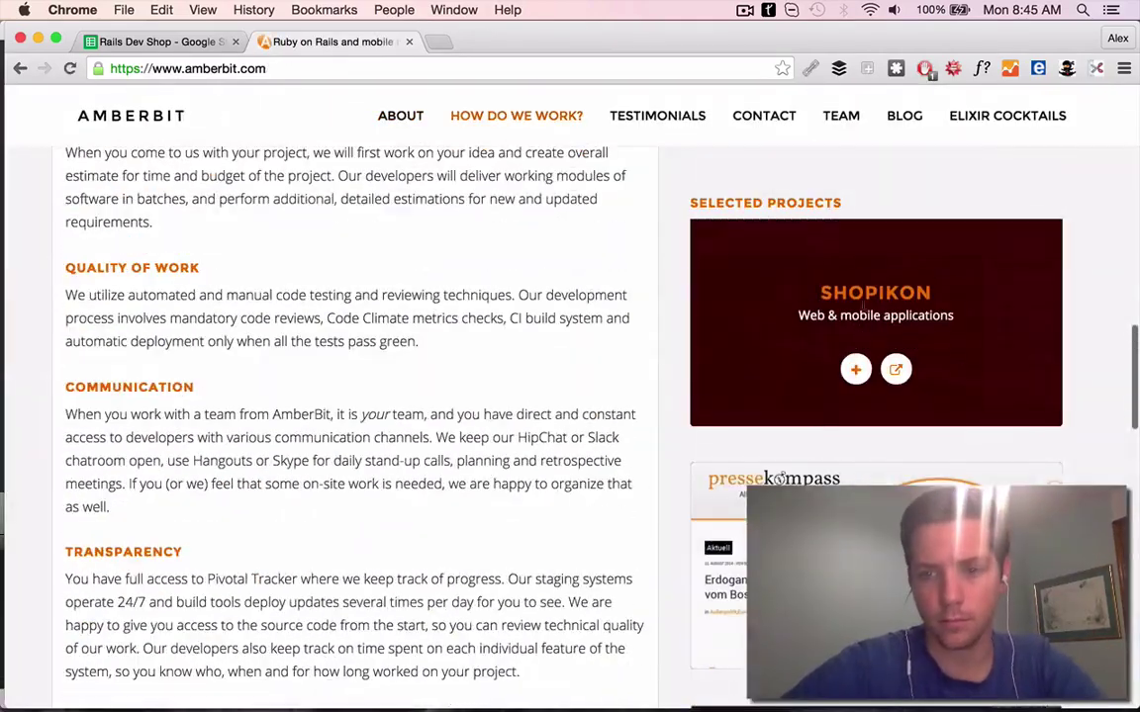
left_click(895, 369)
scroll(341, 232, "down", 5)
key("super+1")
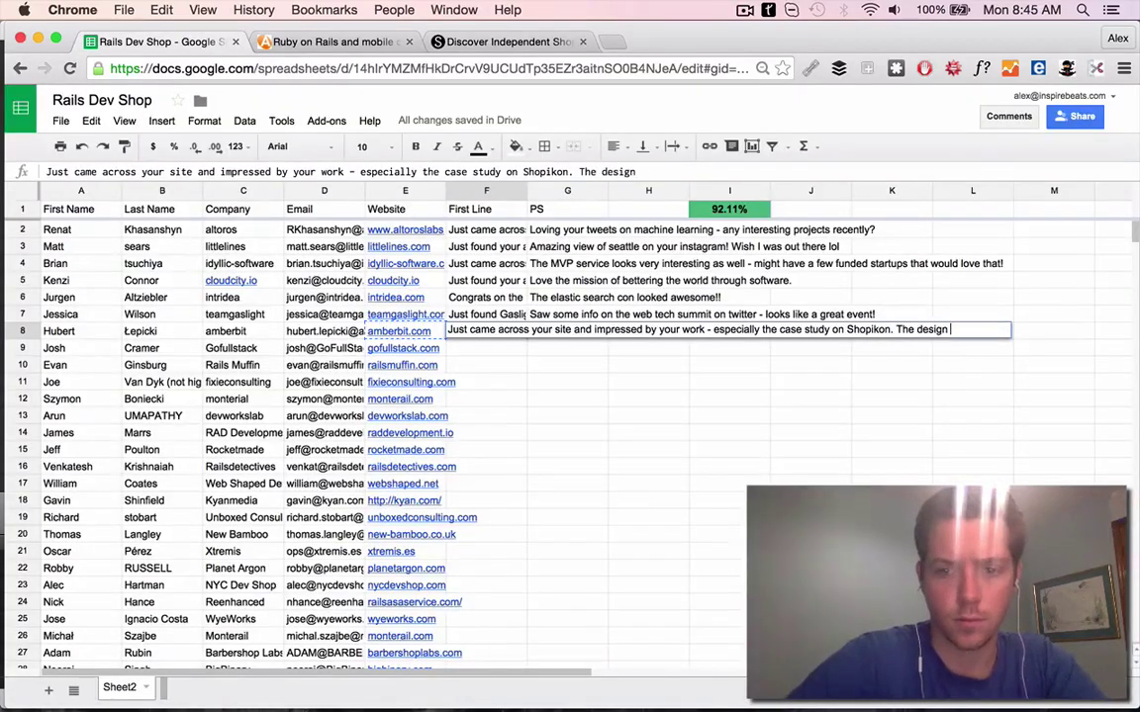
Reword row 8's First Line to say 'AmberBit' instead of 'your site'
double_click(561, 329)
type("agency")
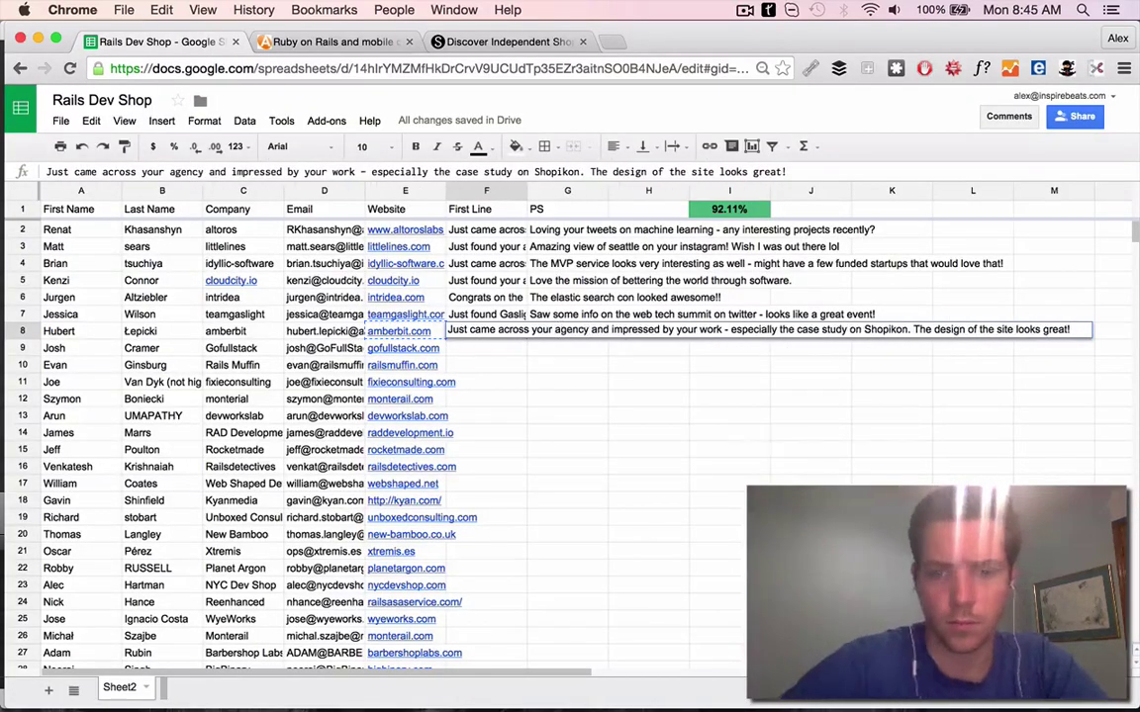
key("alt+shift+Left")
key("alt+shift+Left")
type("AmberBit")
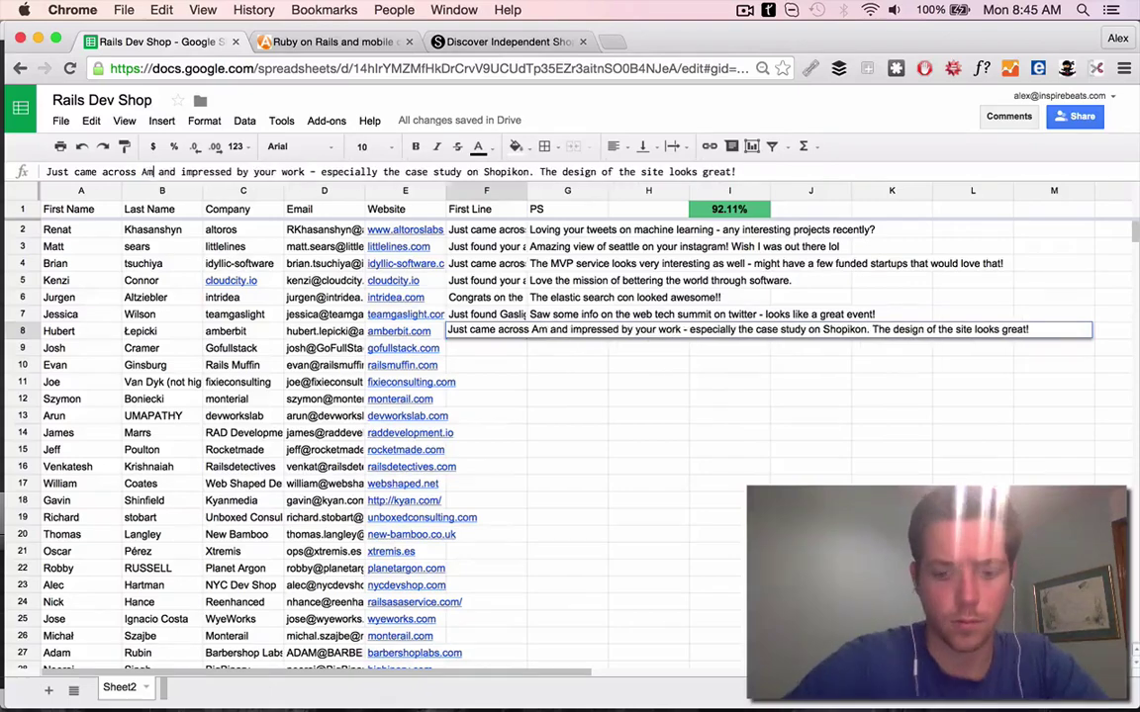
left_click(402, 348)
Search the row 8 contact, open their Twitter profile and the linked Peppa Pig article
left_click(391, 368)
left_click(409, 42)
left_click(138, 41)
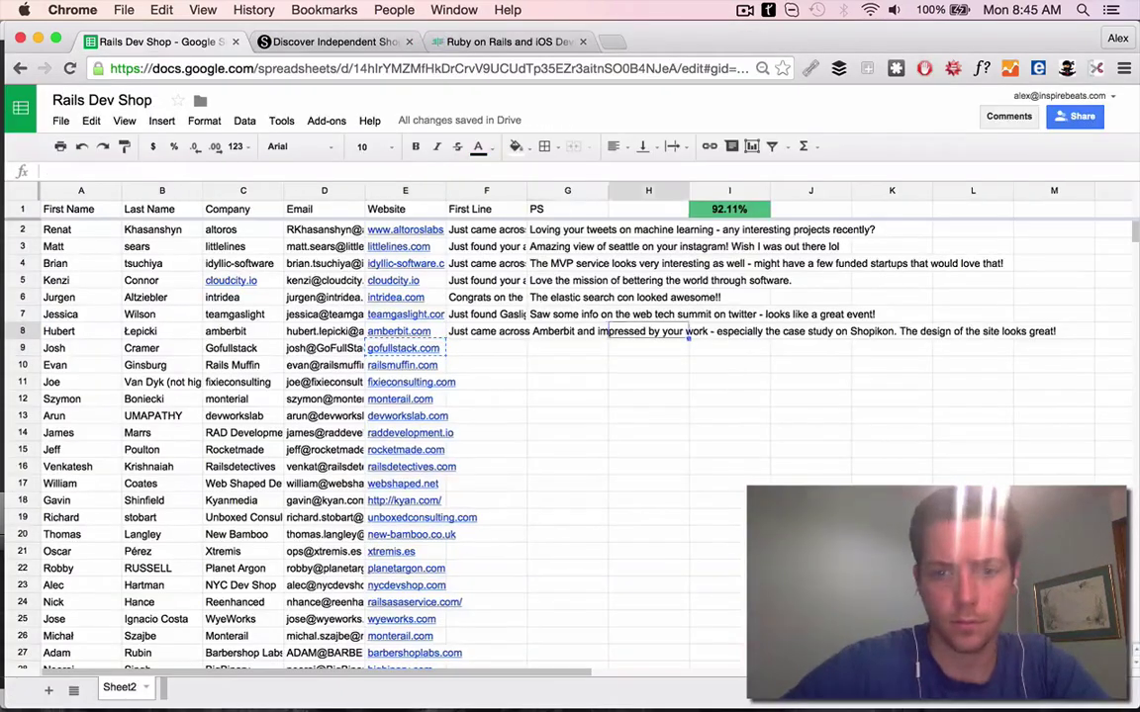
key("super+t")
key("Return")
left_click(265, 230)
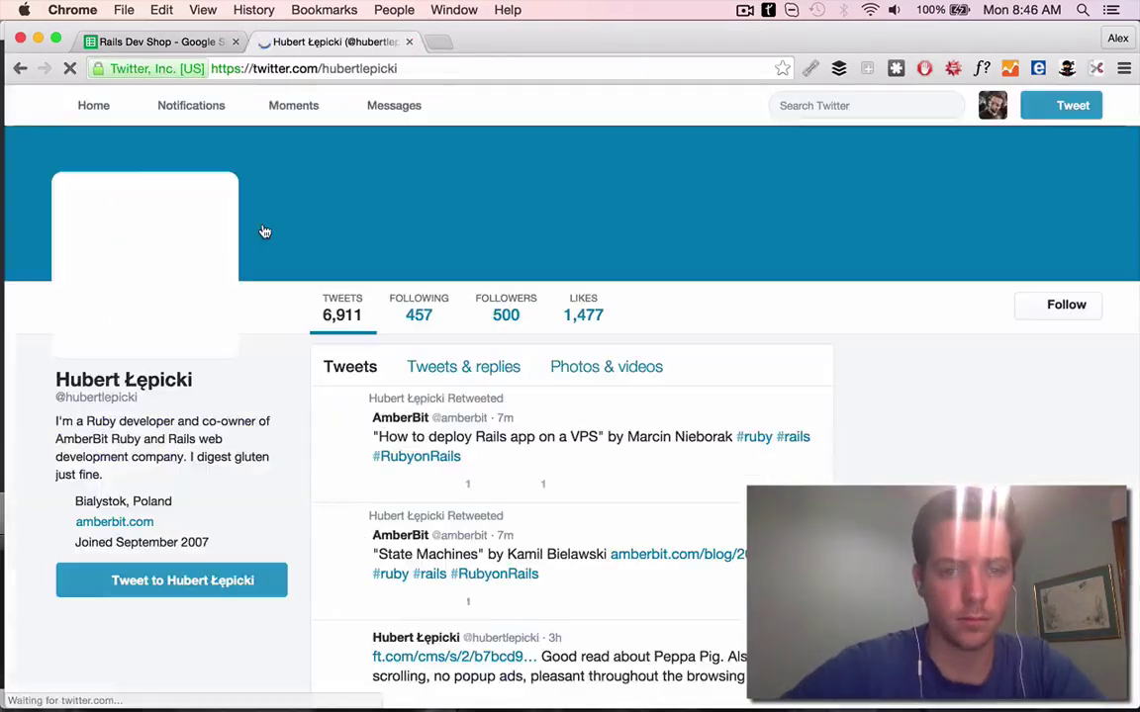
scroll(728, 420, "down", 5)
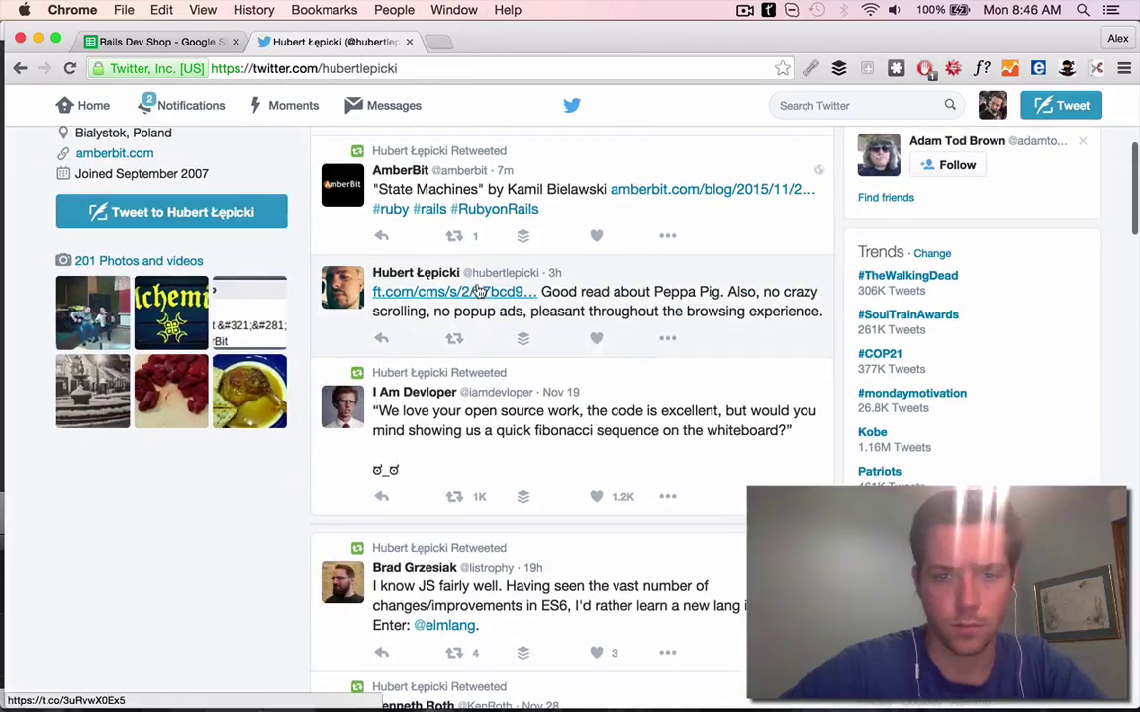
left_click(453, 292)
scroll(478, 388, "down", 20)
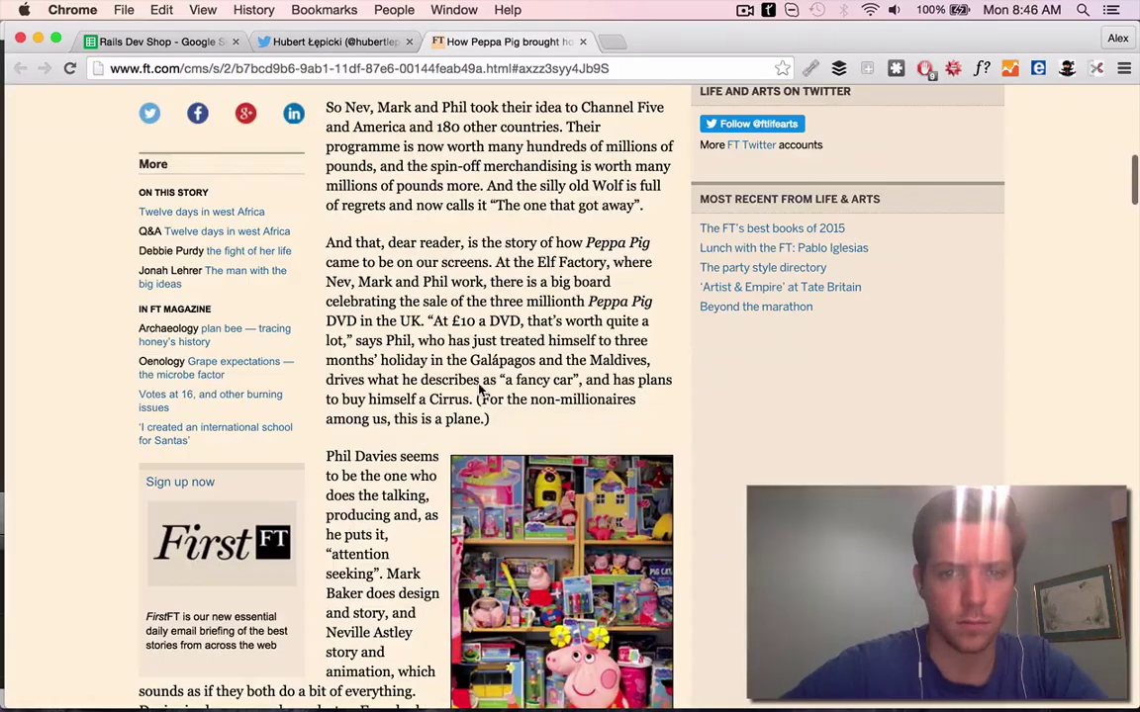
Enter row 8's PS mentioning the Peppa Pig tweet
key("super+1")
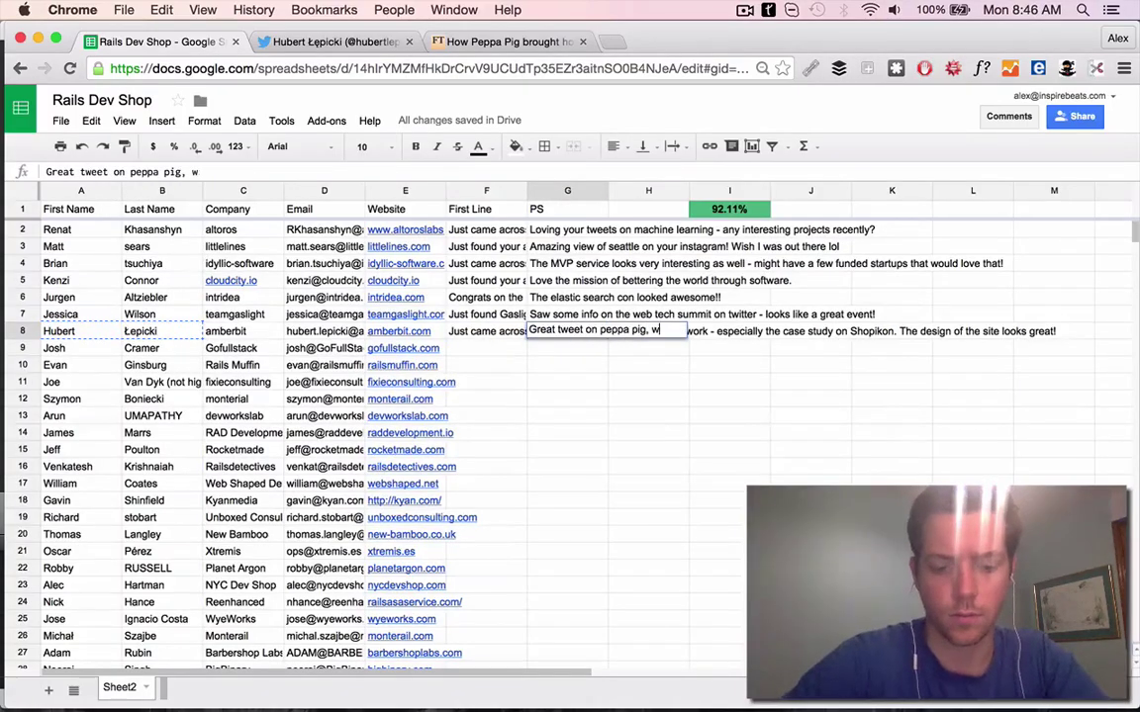
key("Return")
key("super+3")
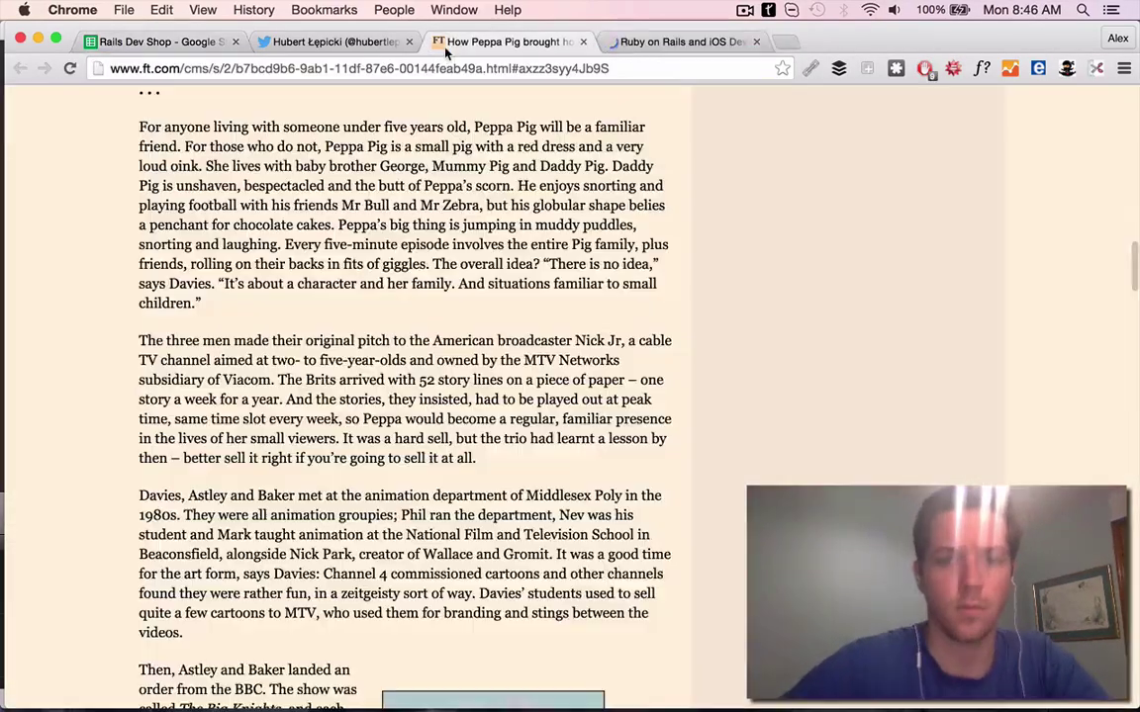
scroll(387, 463, "down", 15)
Review the GolfCenter project page and enter a First Line for row 9 in F9
scroll(386, 463, "down", 10)
left_click(409, 42)
left_click(408, 41)
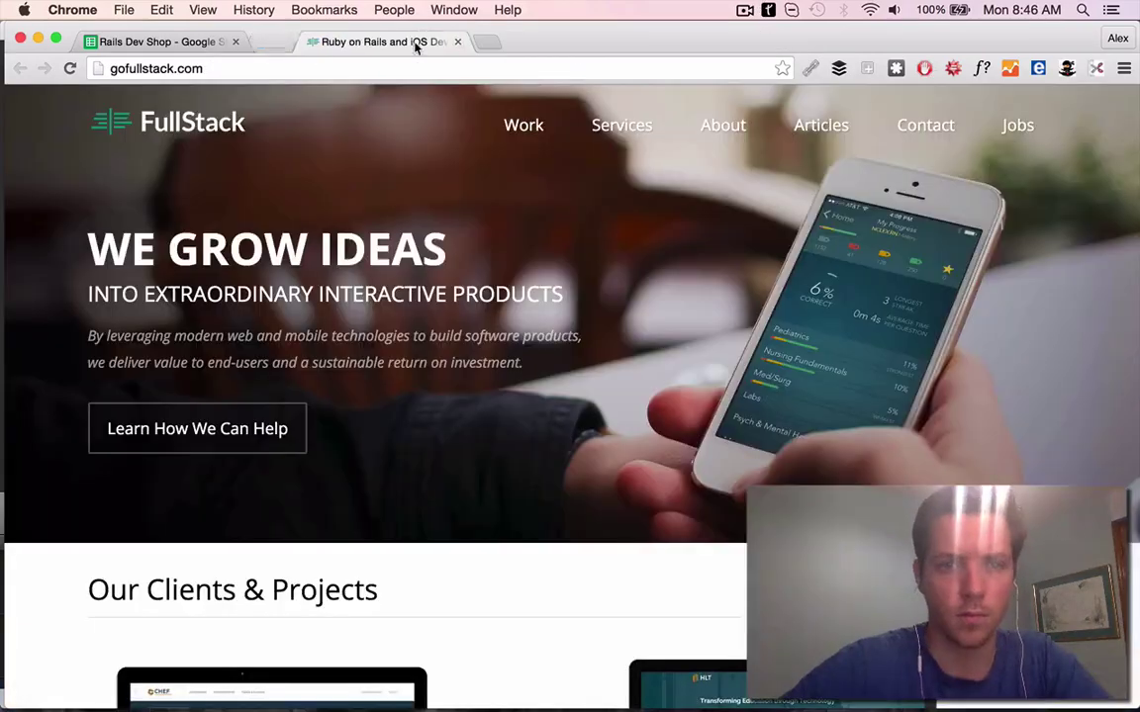
scroll(755, 391, "down", 10)
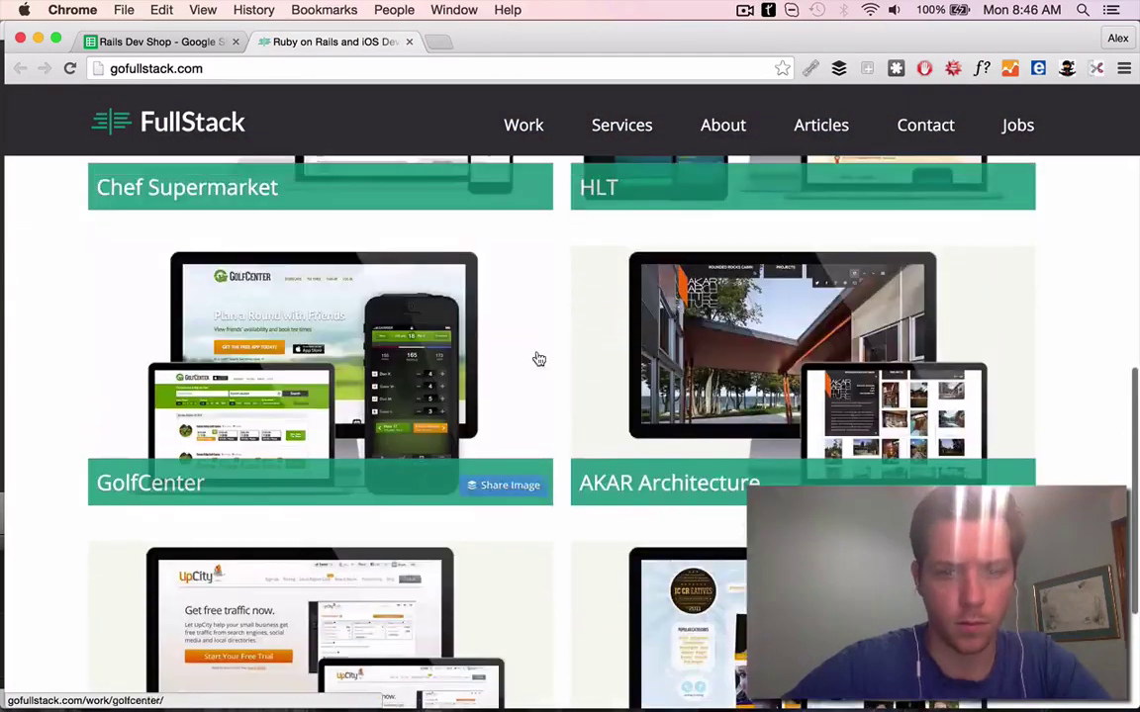
left_click(537, 360)
key("super+1")
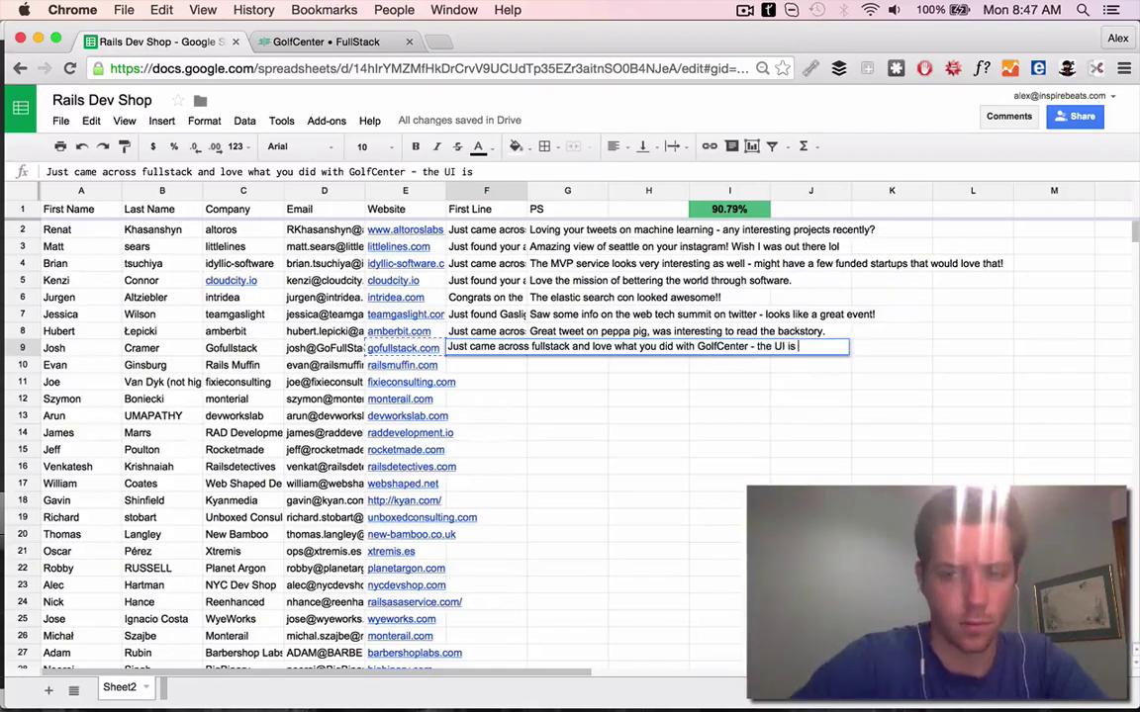
key("Return")
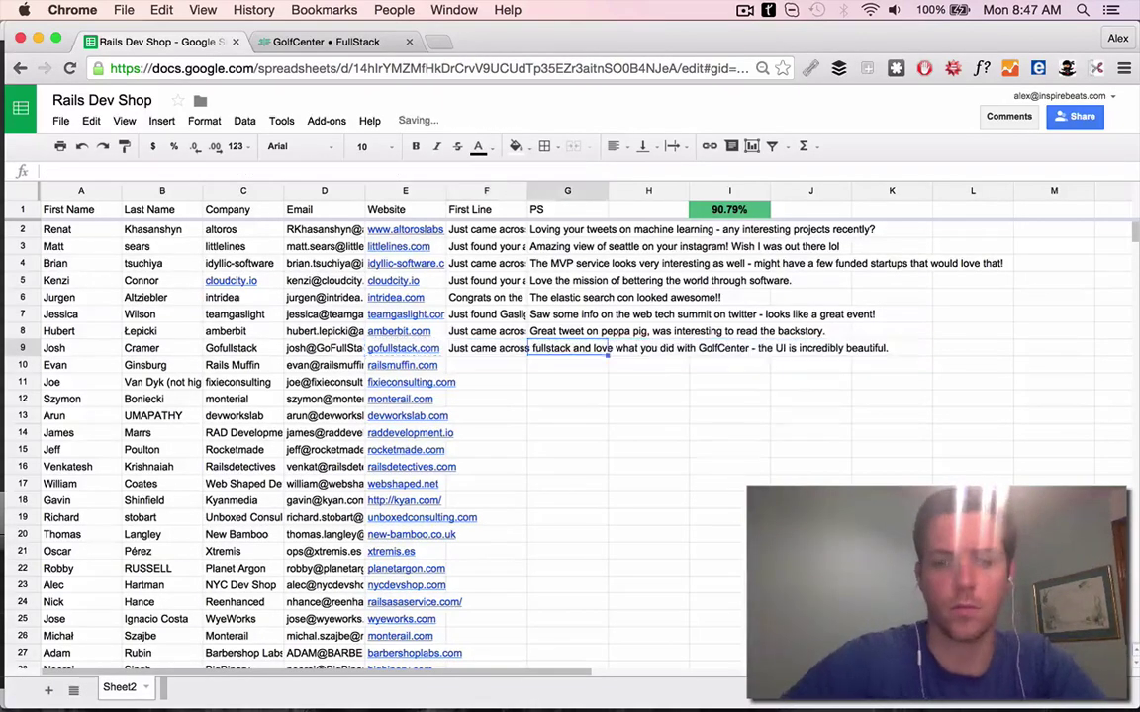
Revise row 9's First Line to capitalize Fullstack and praise Akar instead of GolfCenter
key("super+2")
scroll(343, 324, "up", 5)
key("super+bracketleft")
scroll(198, 297, "down", 3)
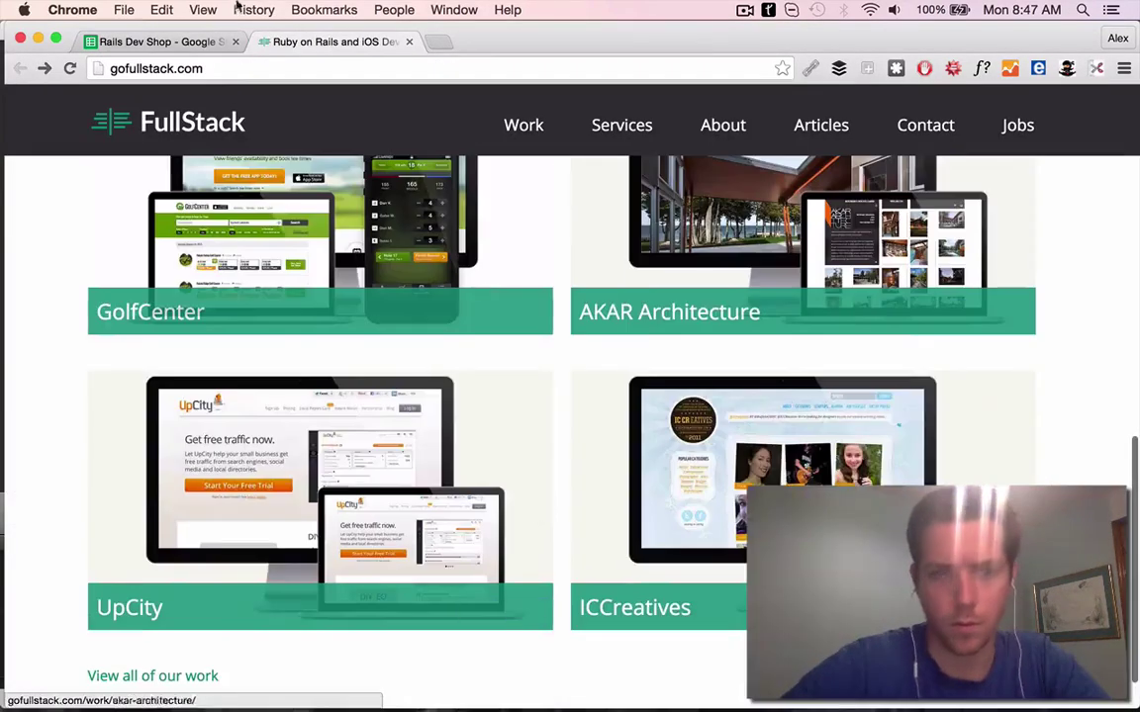
key("super+1")
left_click(143, 171)
key("BackSpace")
type("F")
double_click(377, 171)
type("Akar")
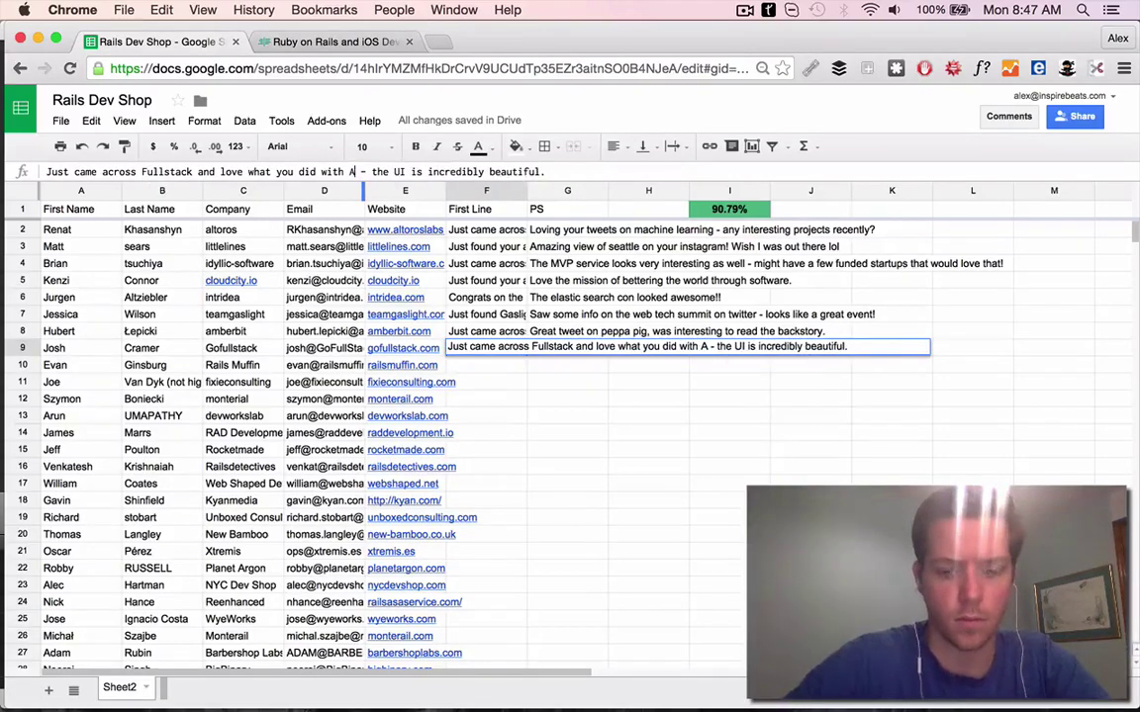
key("Tab")
Search the row 9 contact with FullStack, then review their bio page and Twitter profile
key("super+t")
key("Return")
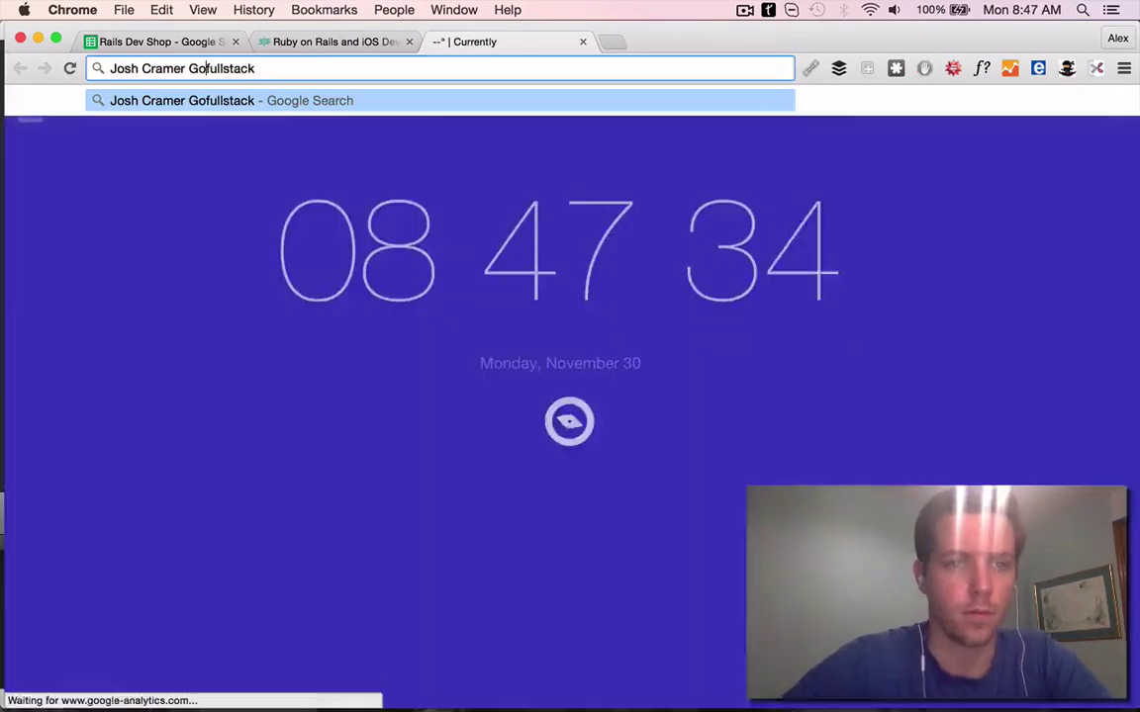
left_click(284, 284)
scroll(524, 432, "up", 3)
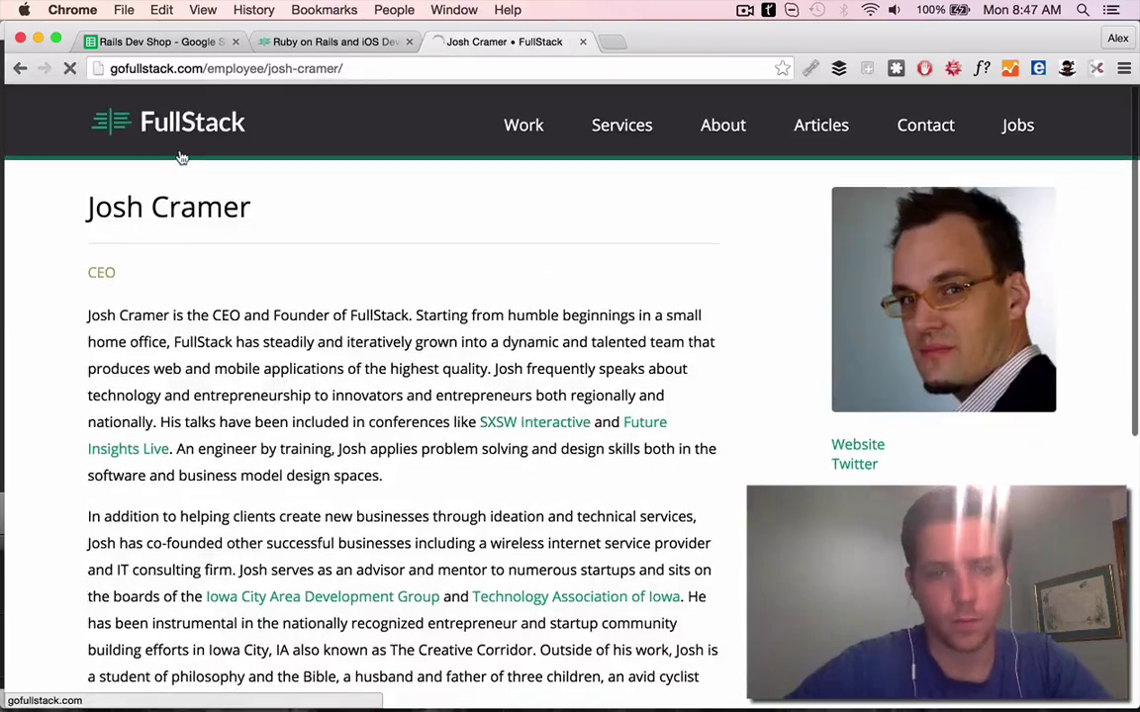
left_click(854, 465)
scroll(605, 367, "down", 3)
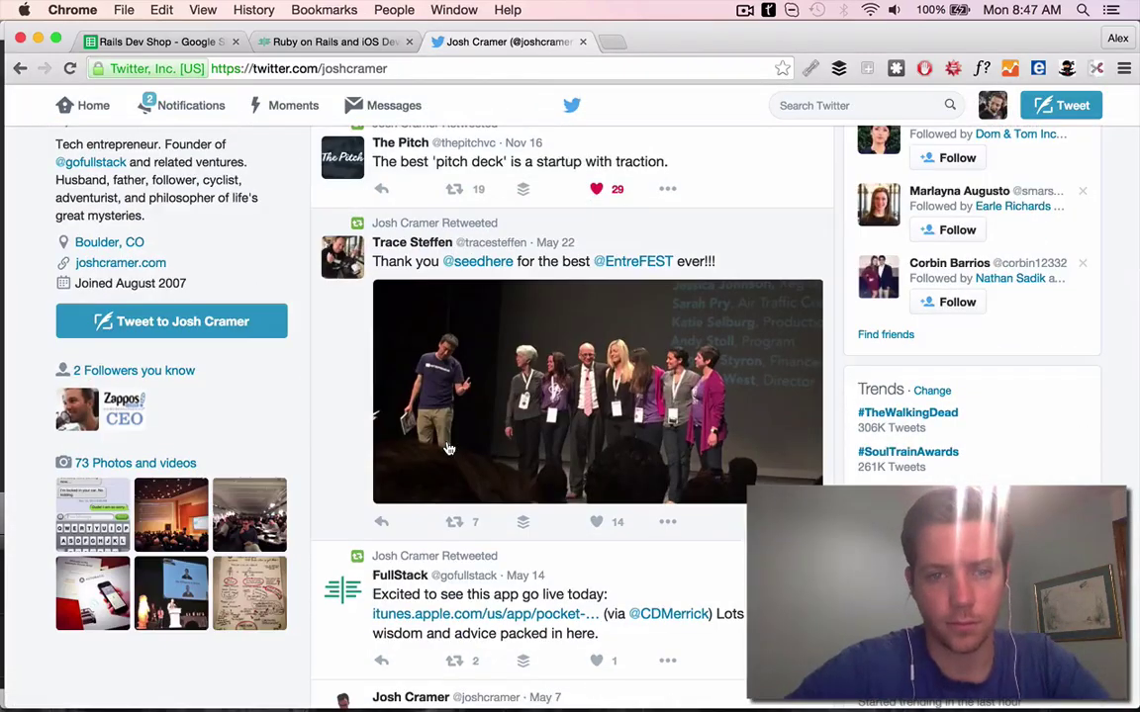
scroll(606, 367, "down", 2)
mouse_move(613, 190)
scroll(614, 297, "down", 2)
scroll(396, 396, "up", 5)
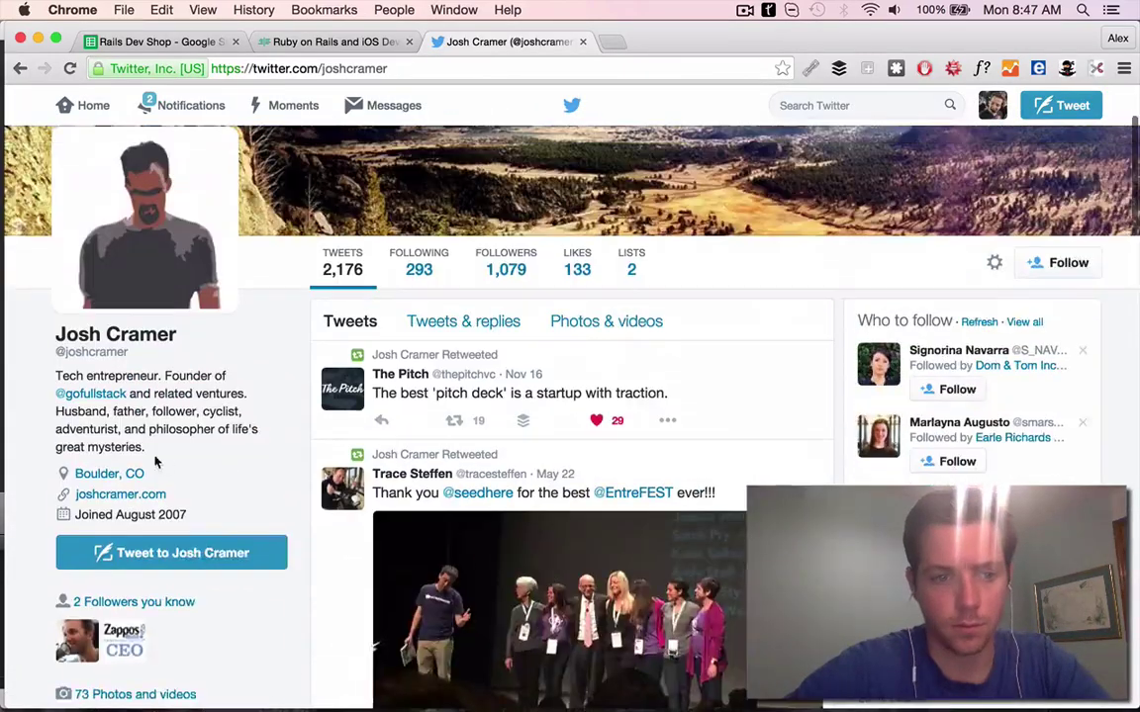
scroll(99, 475, "down", 1)
Check the contact's about.me page and Instagram, viewing the Thanksgiving ski photo
left_click(121, 397)
left_click(158, 42)
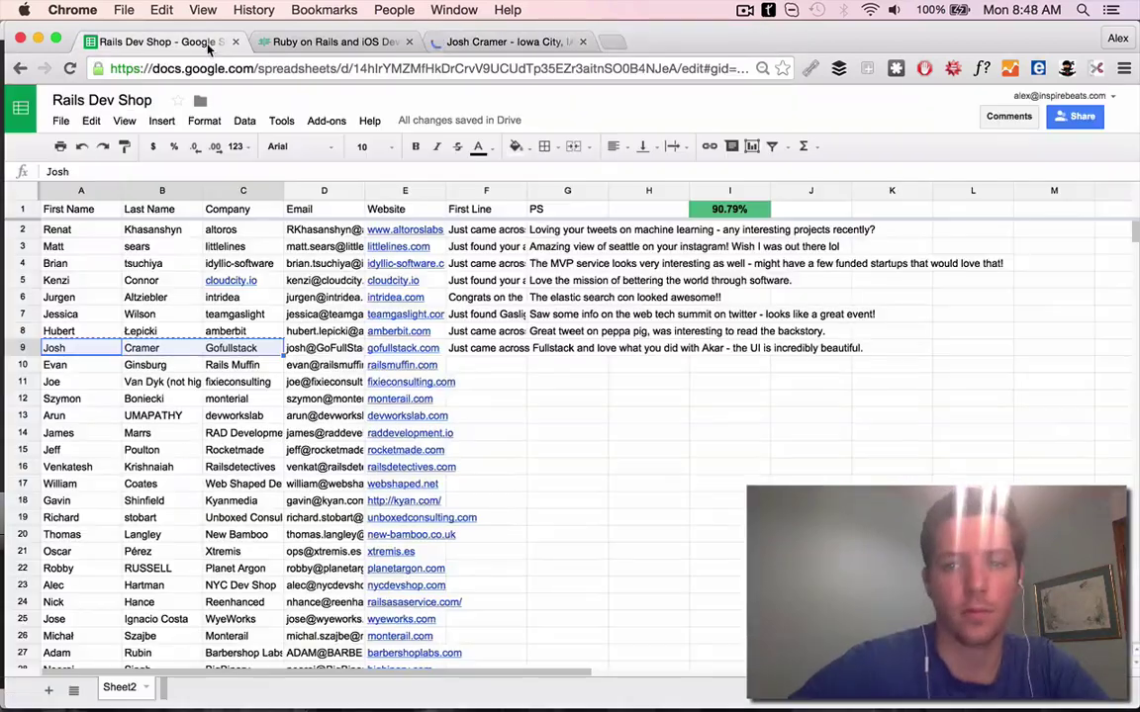
left_click(504, 41)
scroll(506, 339, "down", 8)
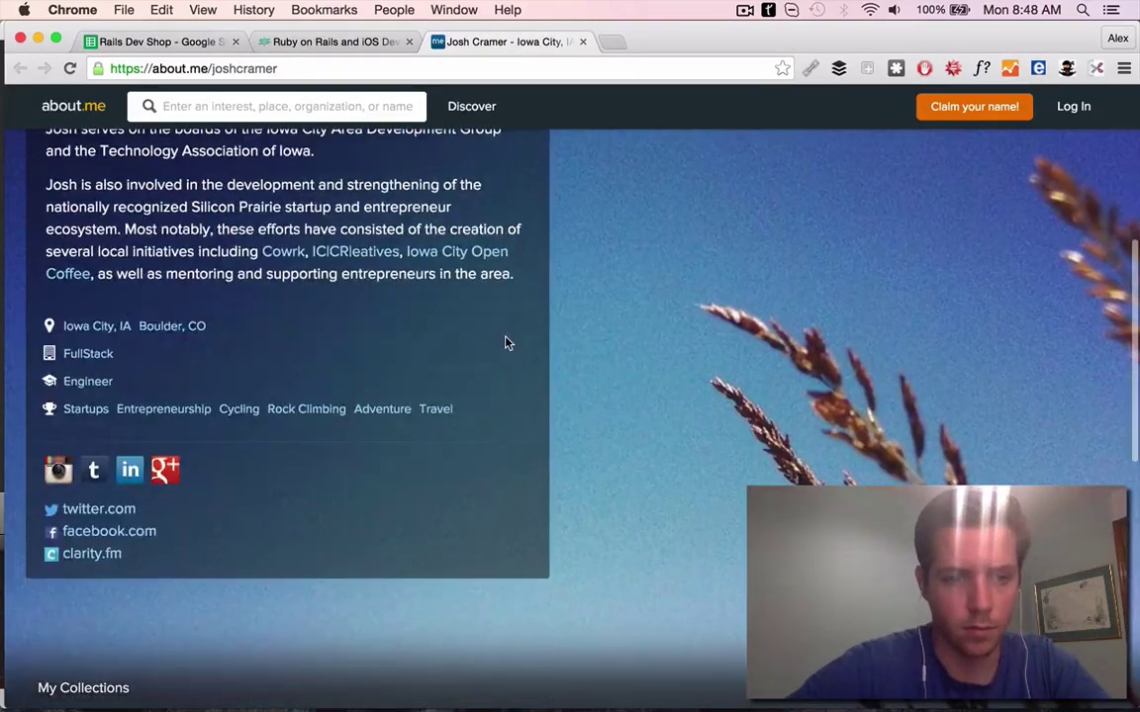
left_click(58, 469, "super")
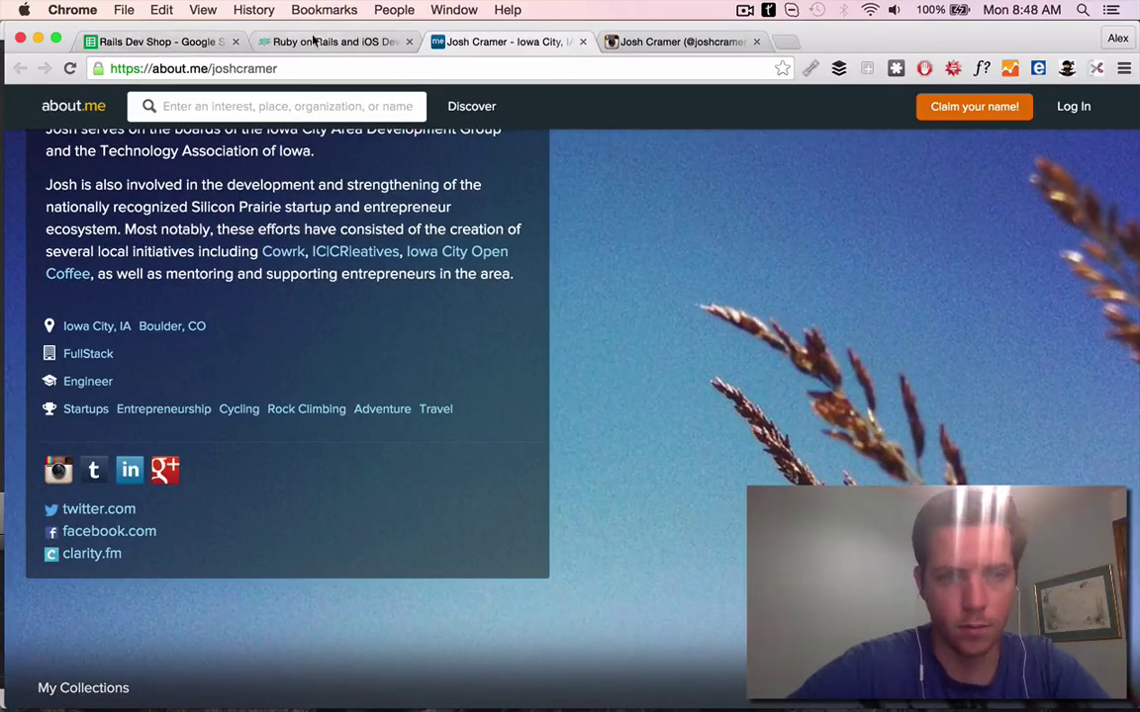
left_click(148, 41)
key("super+4")
left_click(331, 259)
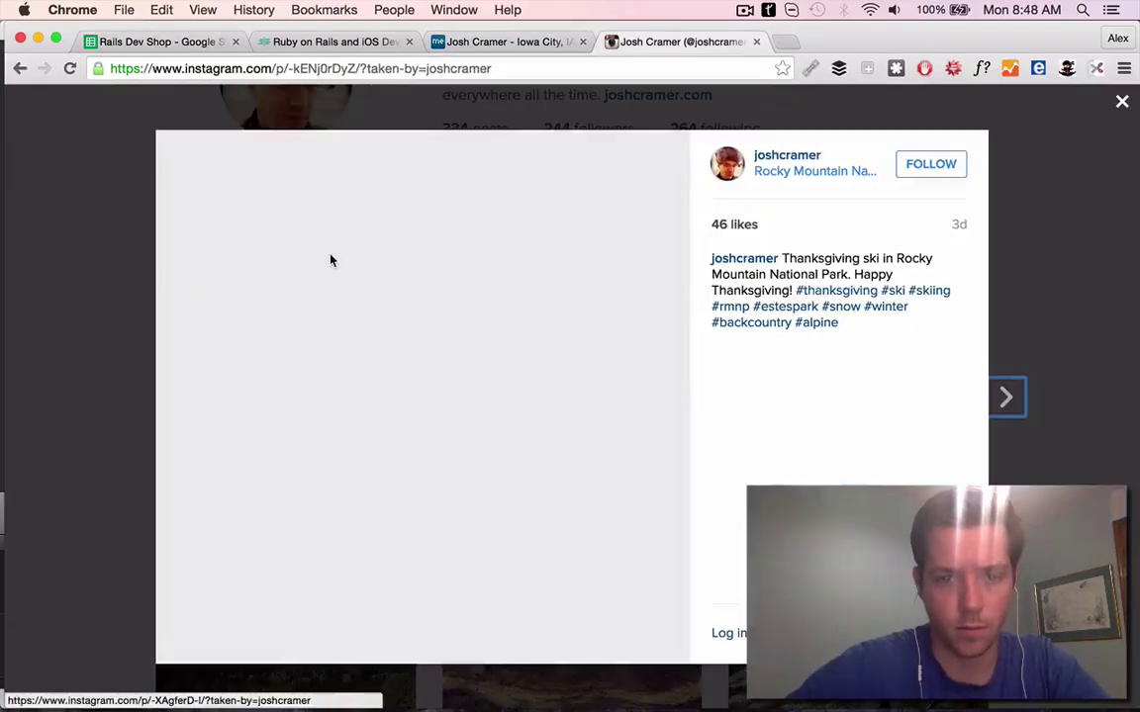
left_click(128, 42)
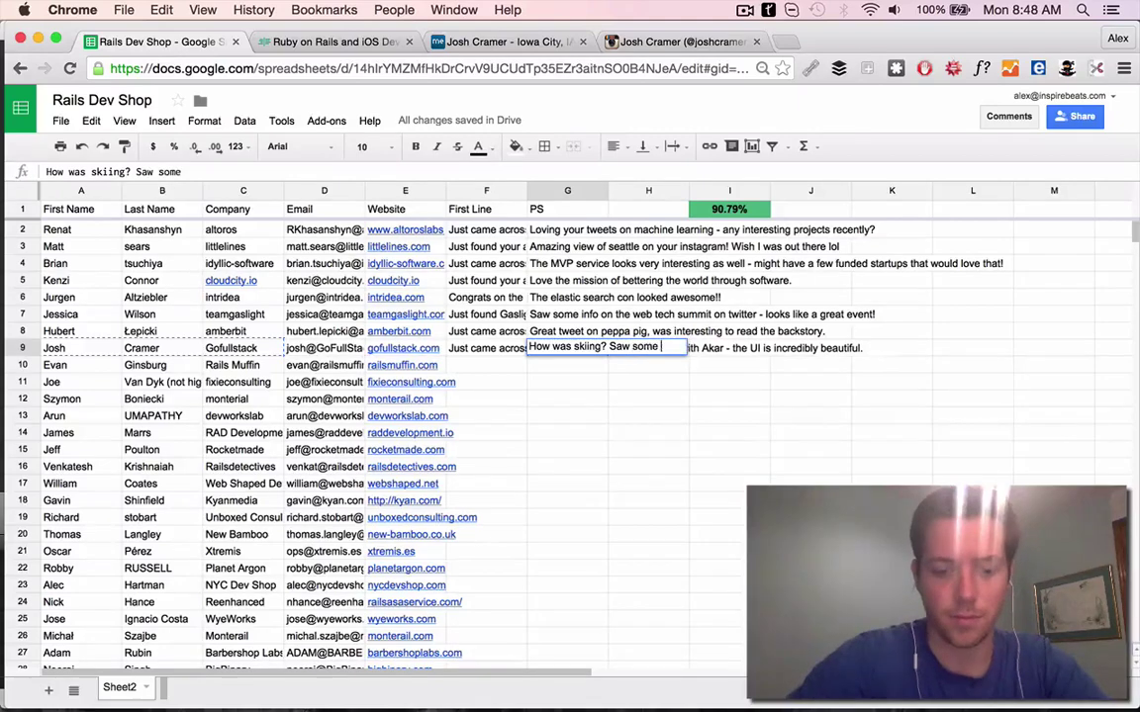
Finish row 9's skiing PS with ':)' and open railsmuffin.com in a new tab
type(":)")
left_click(401, 365)
key("super+c")
key("super+t")
key("super+v")
key("Return")
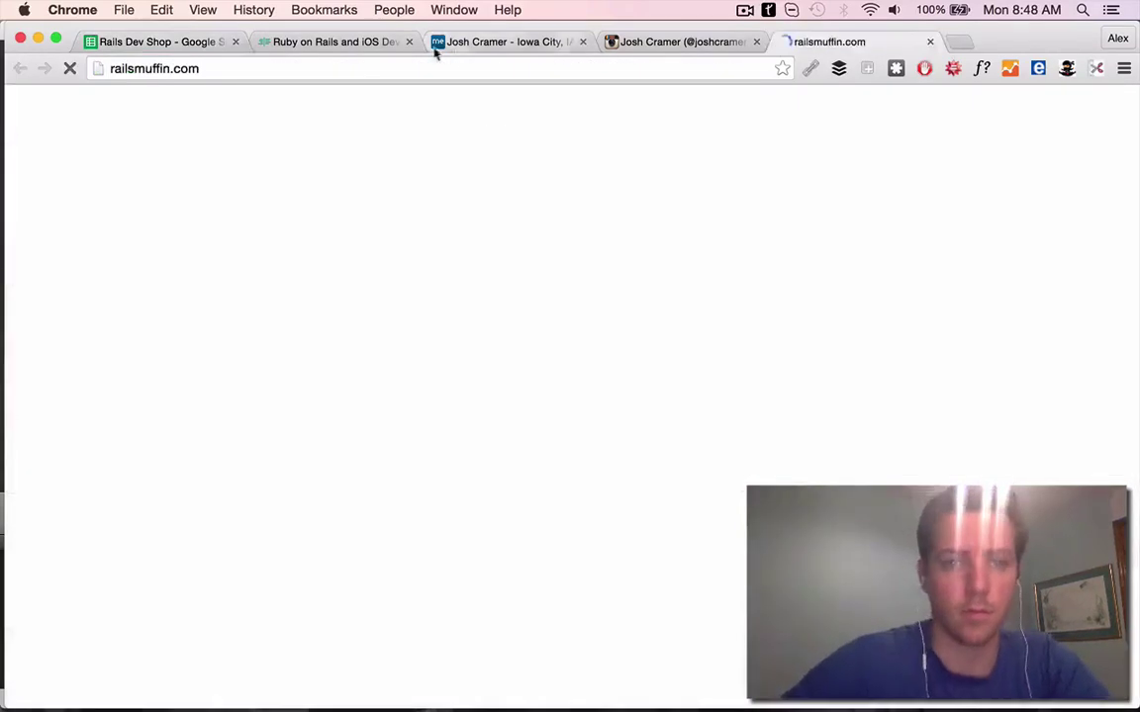
View the Rails Muffin website and enter row 10's First Line ending 'for them!'
left_click(148, 41)
key("Right")
left_click(366, 44)
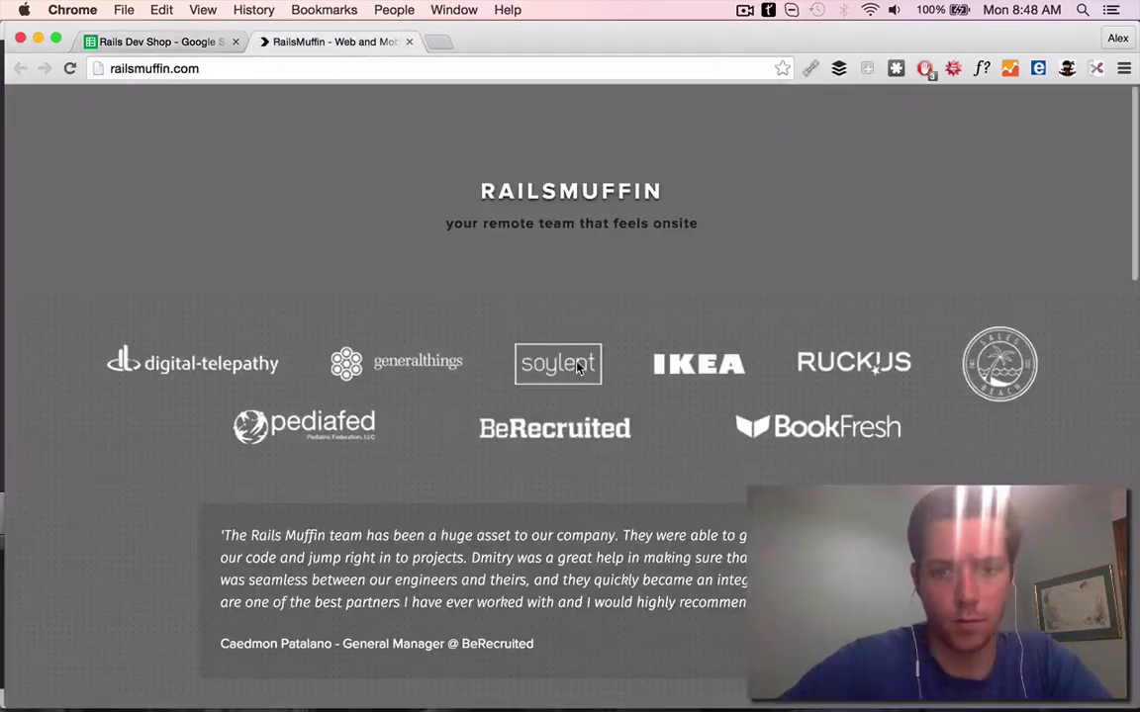
left_click(169, 46)
type("J")
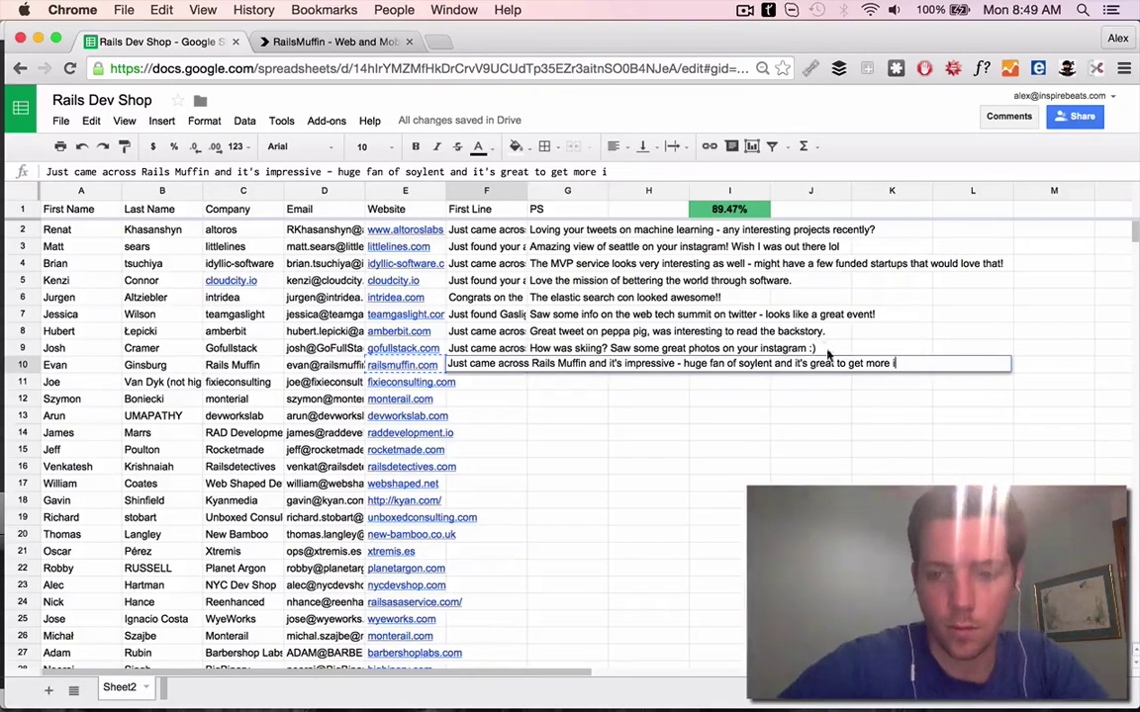
type("for them!")
key("Tab")
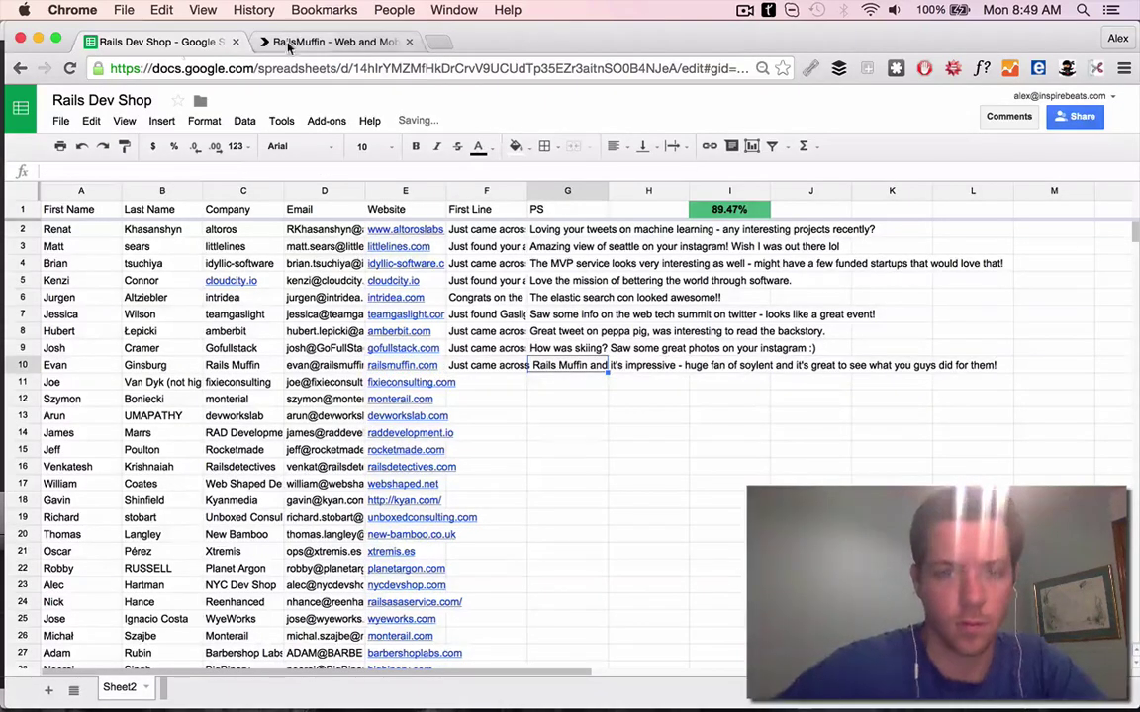
Copy the row 10 contact's first and last name and run a web search for it
left_click(288, 42)
scroll(501, 376, "down", 15)
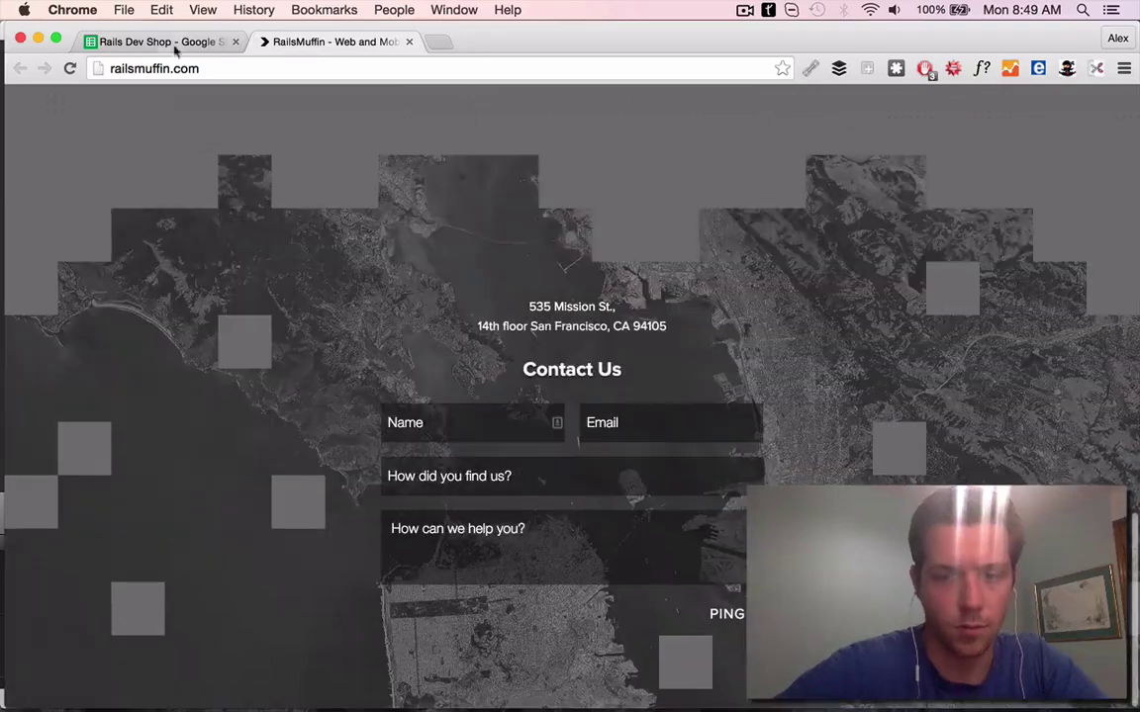
left_click(174, 41)
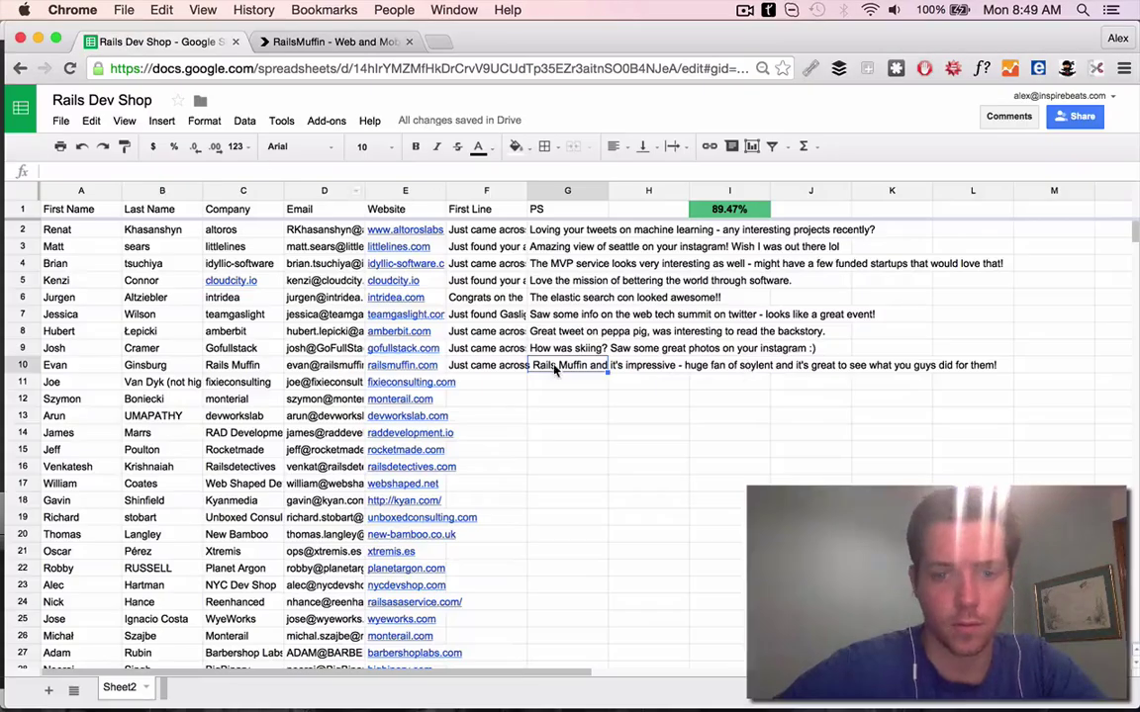
key("Left")
key("Left")
key("Left")
key("Left")
key("Left")
key("shift+Left")
key("super+c")
key("super+t")
key("super+v")
key("Return")
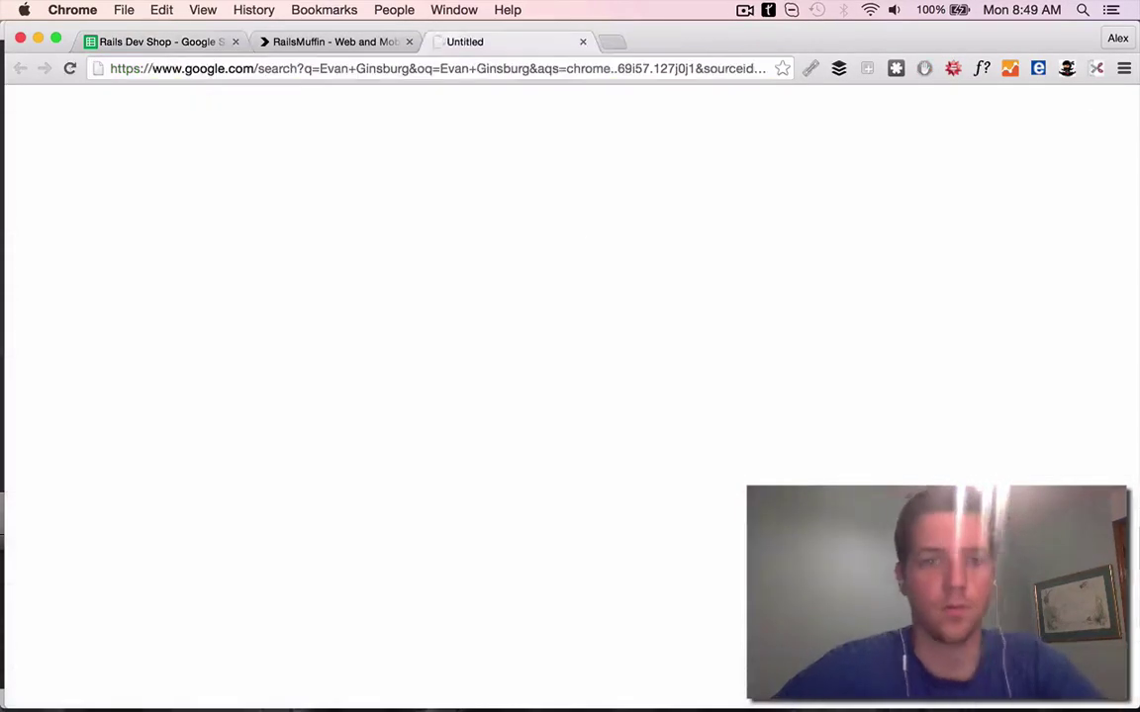
Insert 'the' before soylent and 'site' after it in row 10's First Line
key("super+1")
key("Right")
key("Right")
key("Right")
key("Right")
left_click(418, 172)
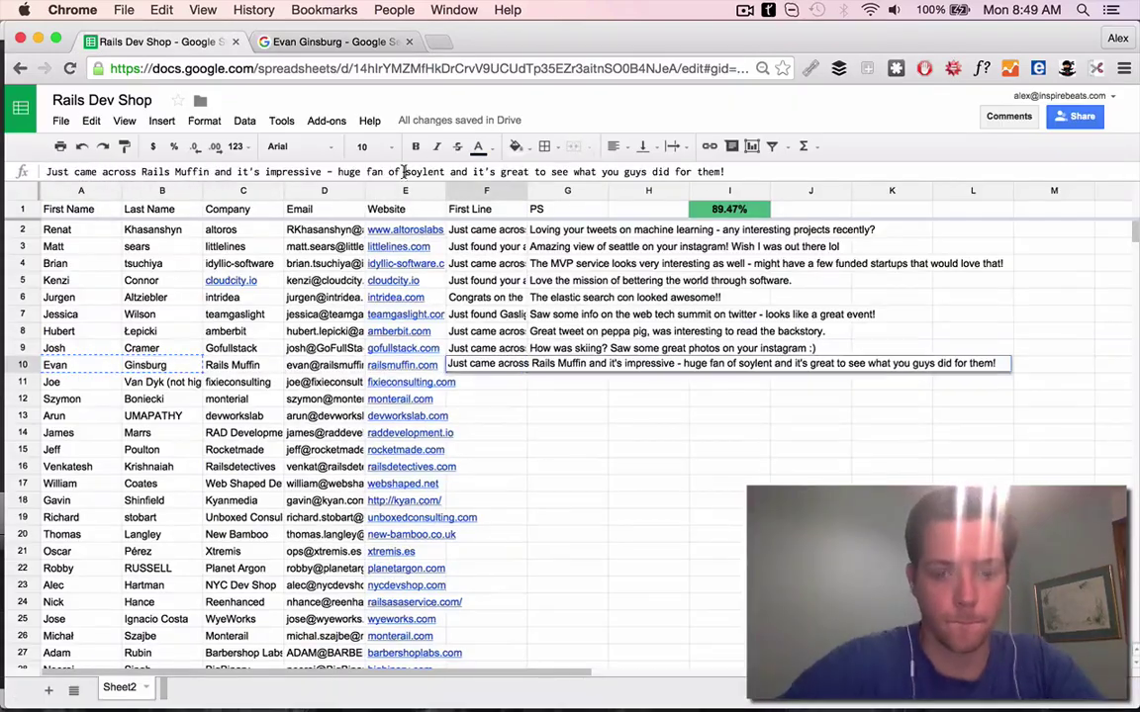
type("the")
key("alt+Right")
type("site")
key("Return")
Add 'muffin' to the contact search, open the LinkedIn profile and find 'rails' on it
left_click(292, 41)
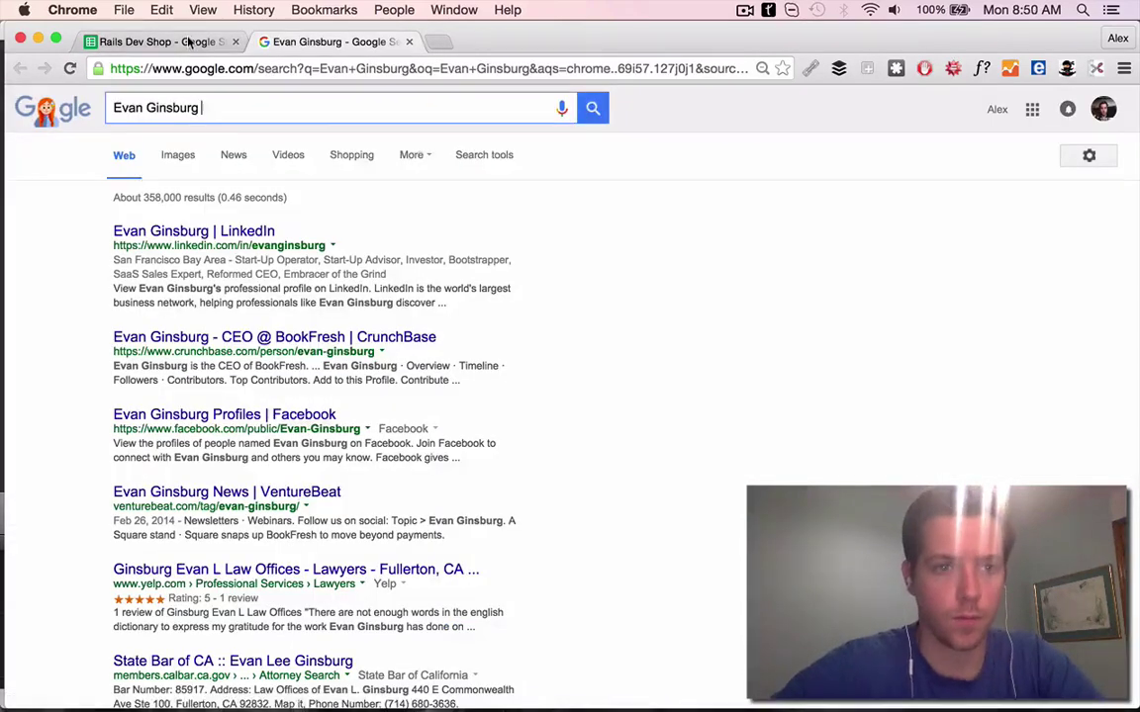
key("super+1")
key("super+2")
type("muffin")
key("Return")
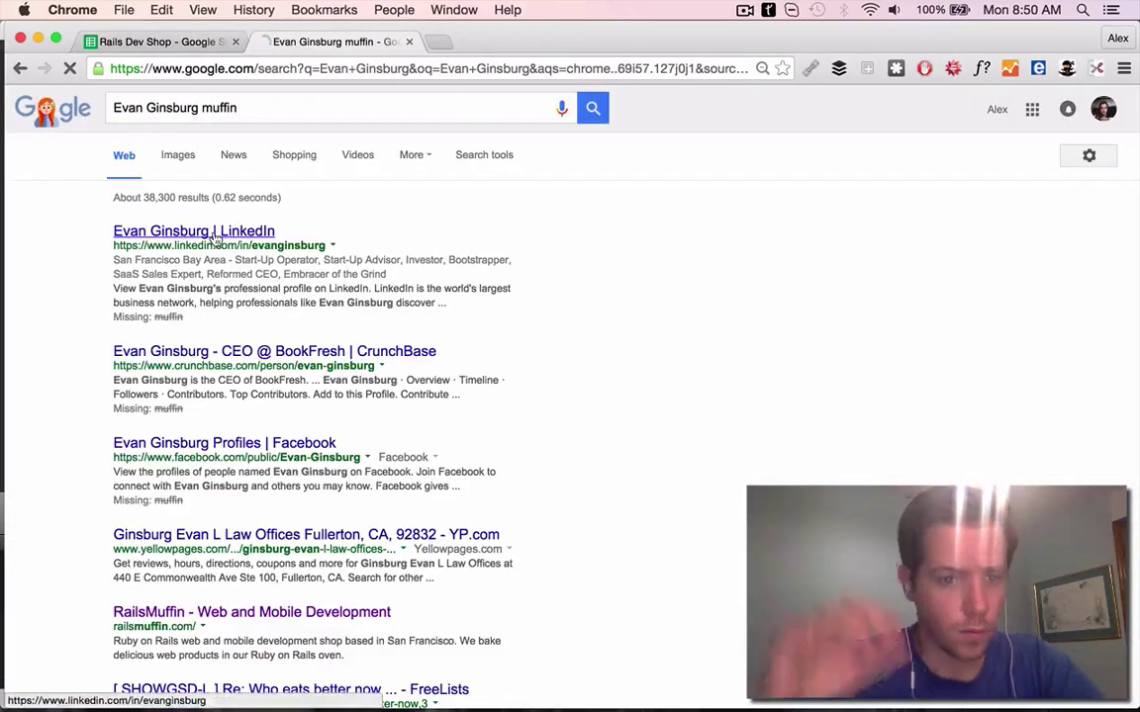
left_click(213, 232)
key("super+f")
type("rai")
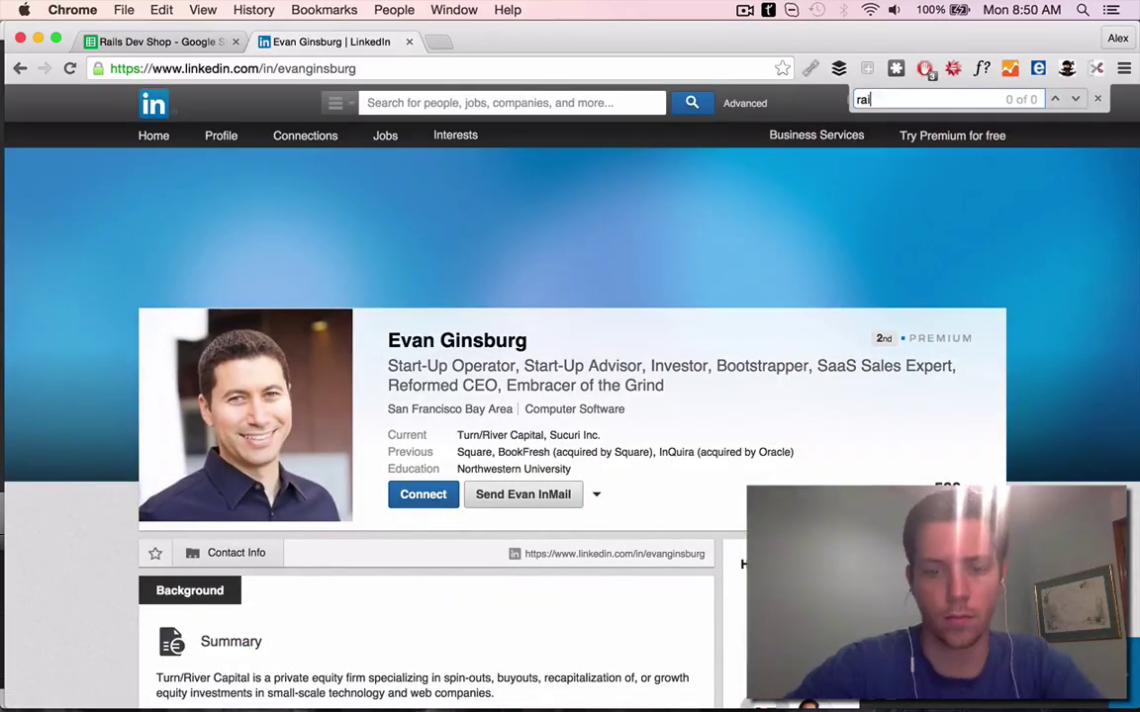
type("ls")
scroll(584, 376, "down", 10)
Check the Rails Muffin website, then search the row 10 contact's name with Rails Muffin
left_click(148, 42)
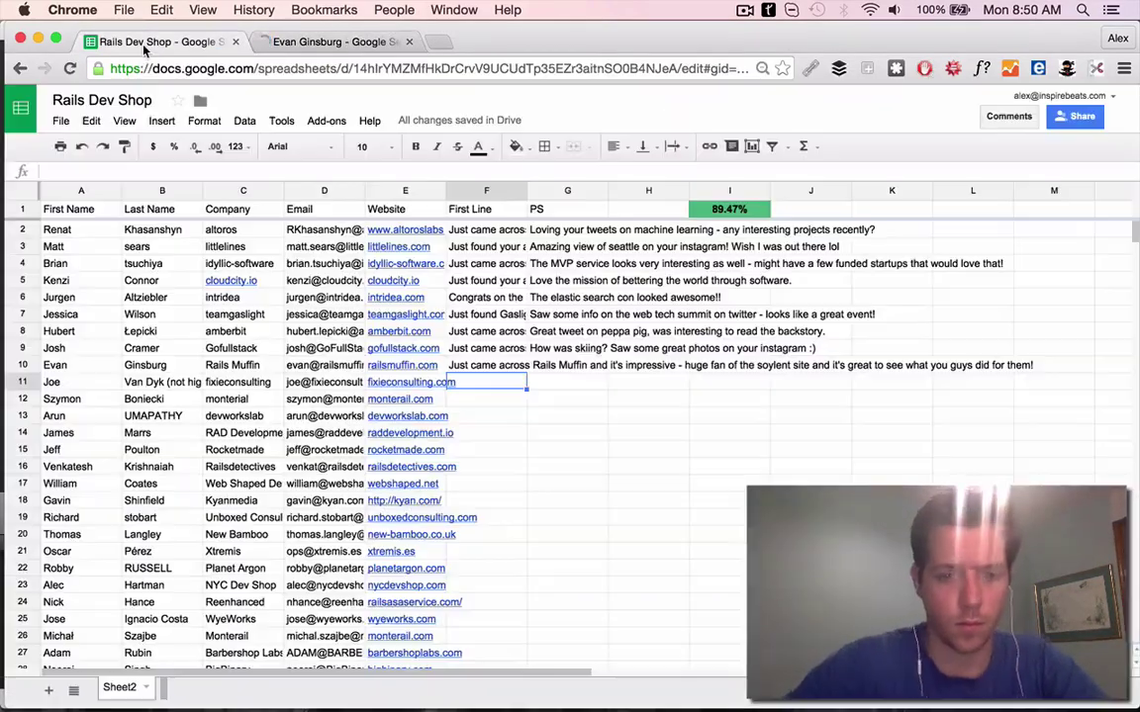
left_click(402, 365)
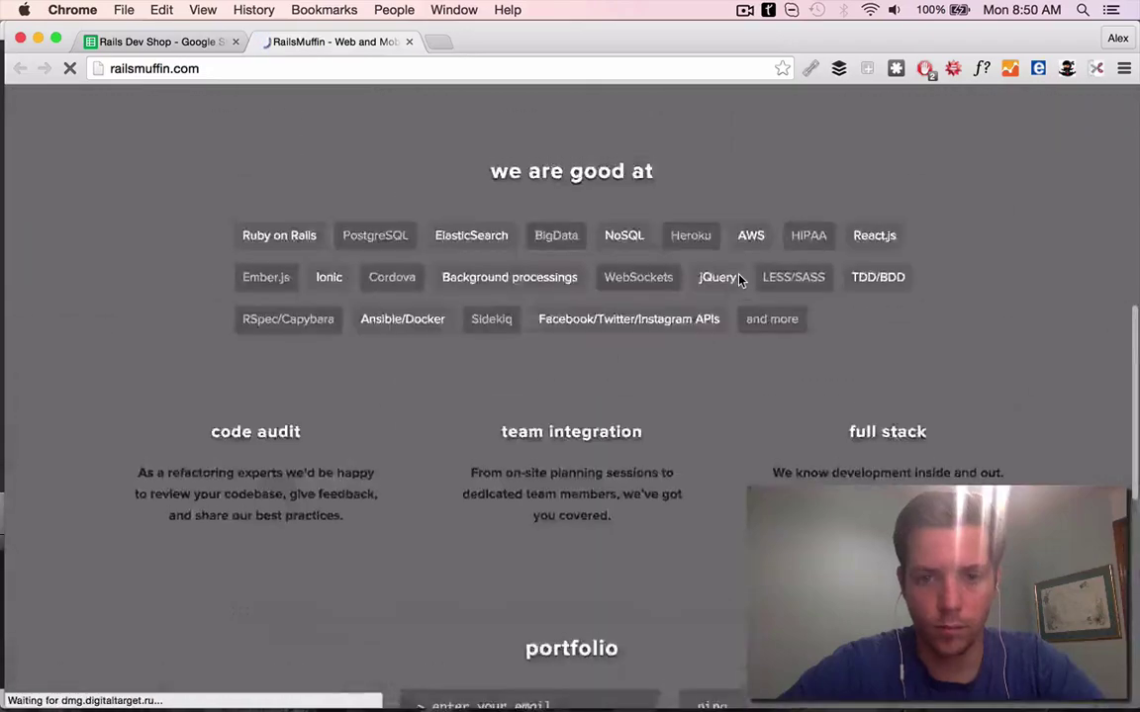
scroll(740, 281, "down", 15)
key("super+1")
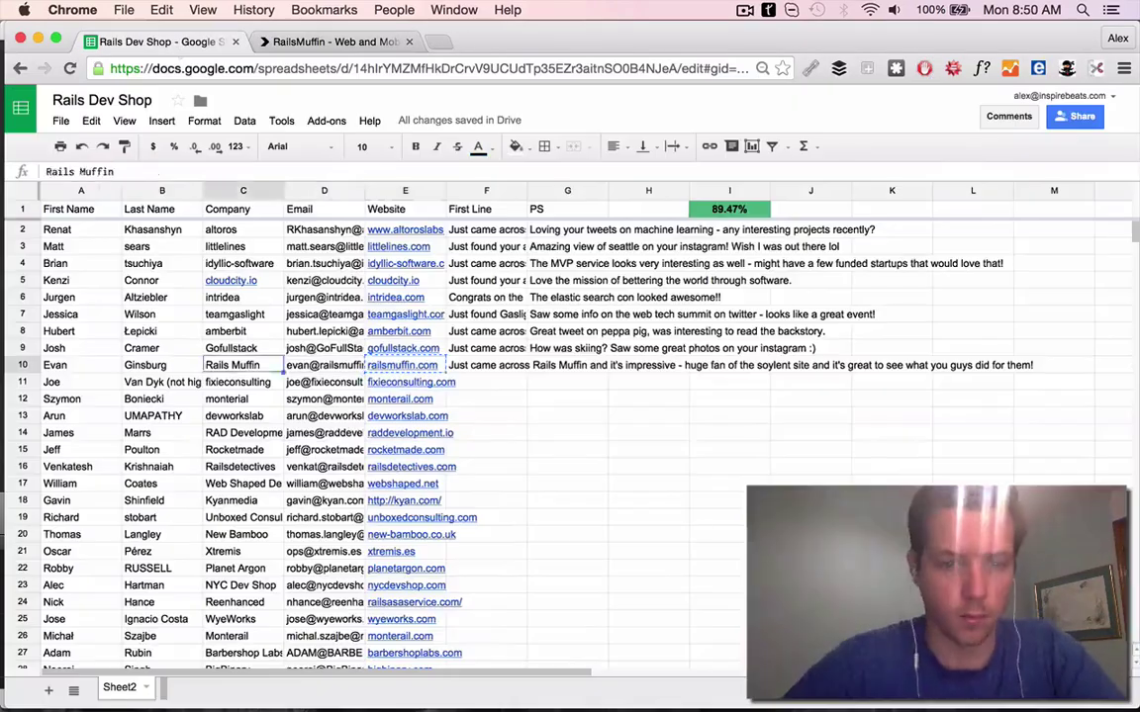
key("super+t")
key("Return")
left_click(408, 41)
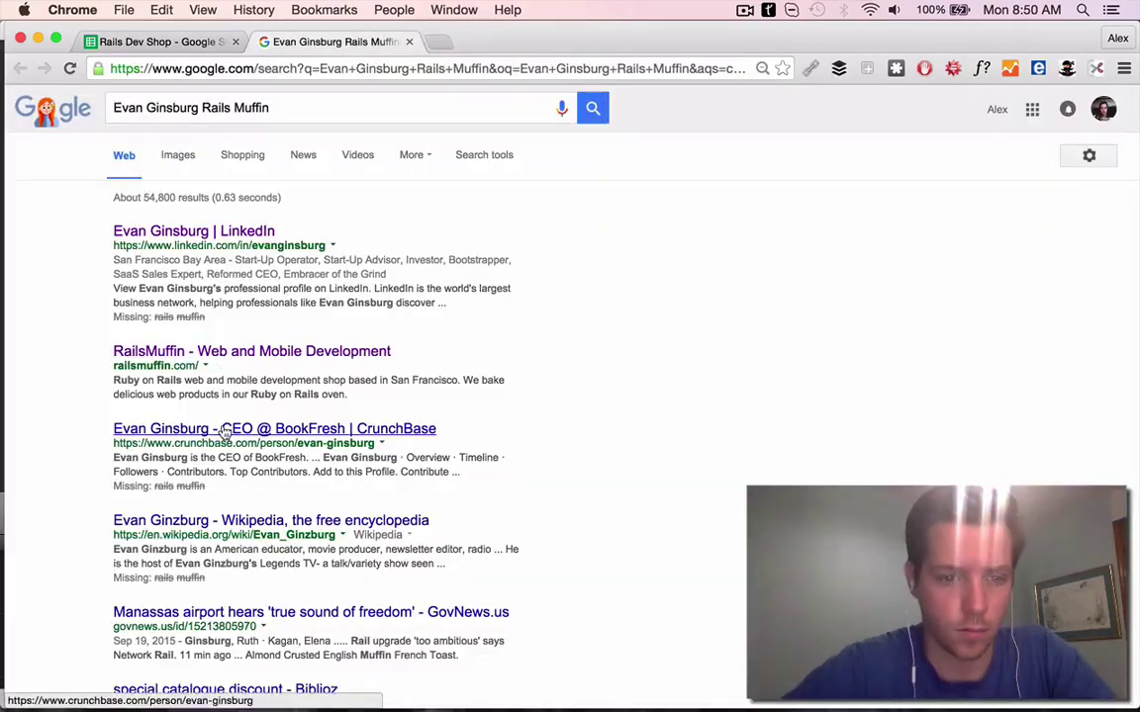
scroll(225, 432, "down", 4)
scroll(224, 432, "up", 4)
left_click(227, 231)
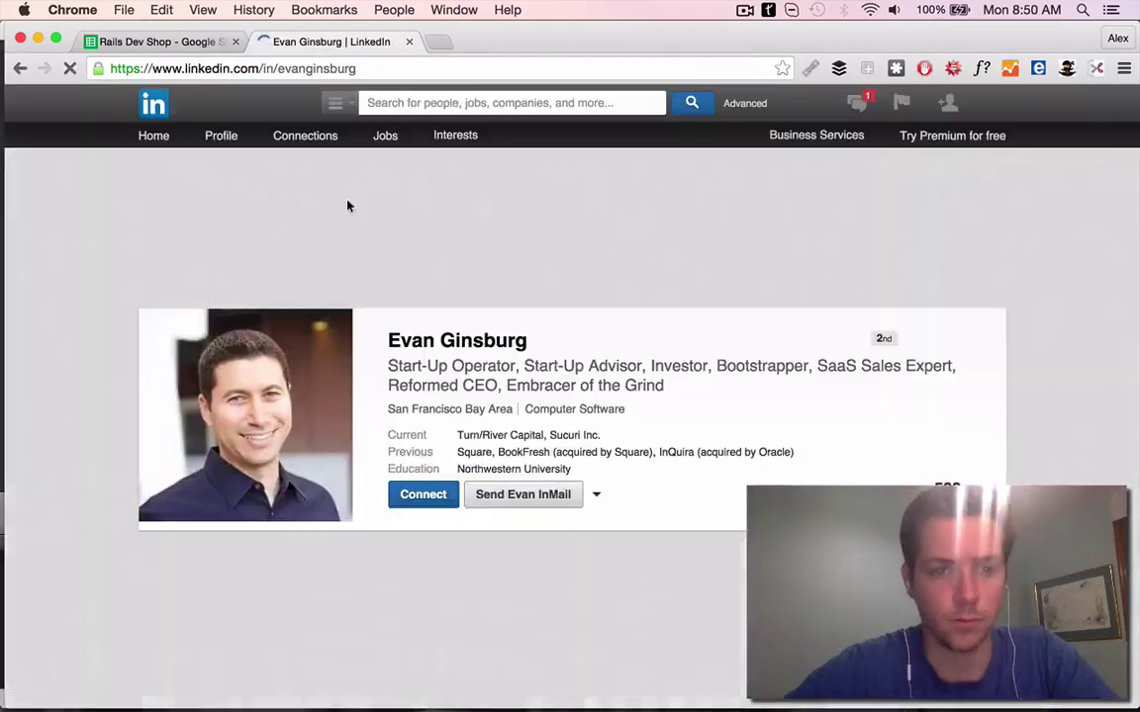
scroll(456, 203, "down", 5)
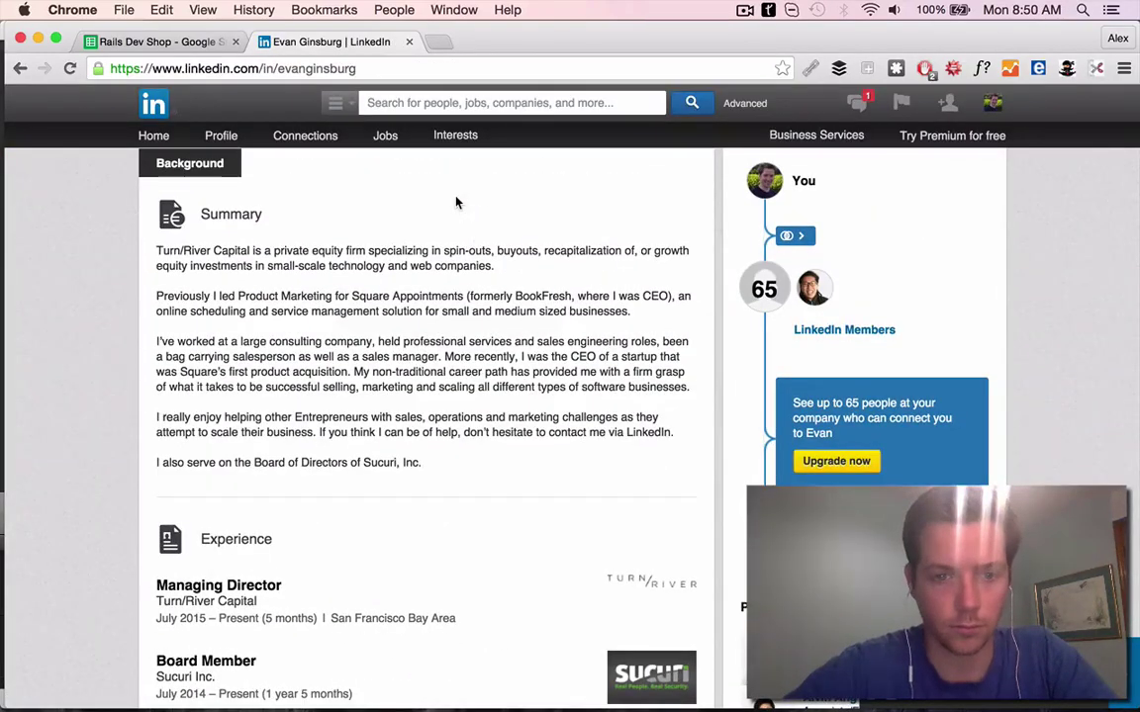
scroll(456, 203, "up", 3)
left_click(300, 353)
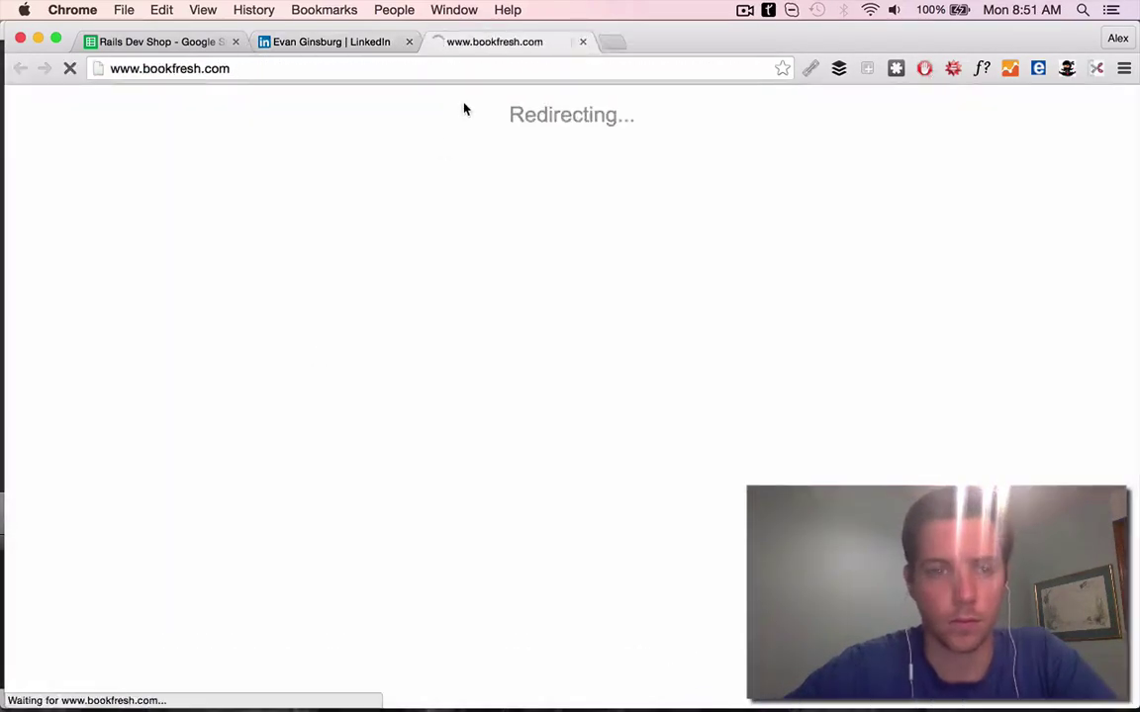
Copy row 10's email address and load it in a new browser tab
left_click(583, 41)
left_click(153, 41)
left_click(316, 435)
key("super+c")
key("super+t")
key("super+v")
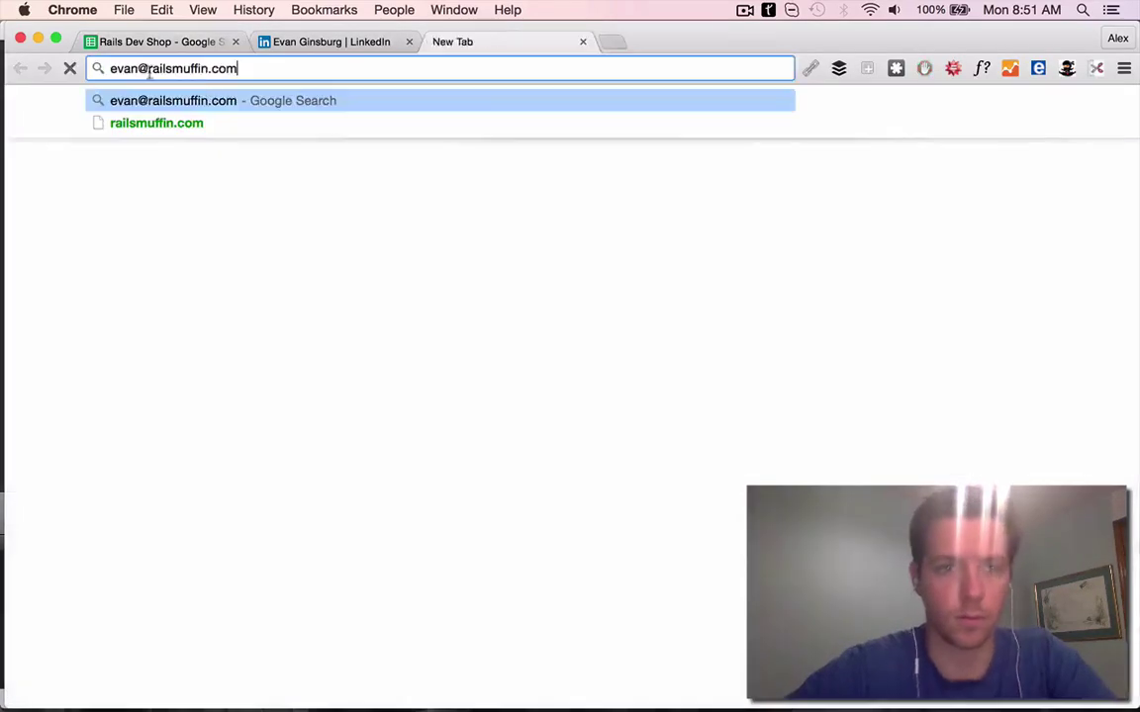
key("Return")
Search LinkedIn for railsmuffin, list its employees, and open the CEO's profile
left_click(327, 41)
left_click(445, 102)
type("railsmuffin")
left_click(471, 156)
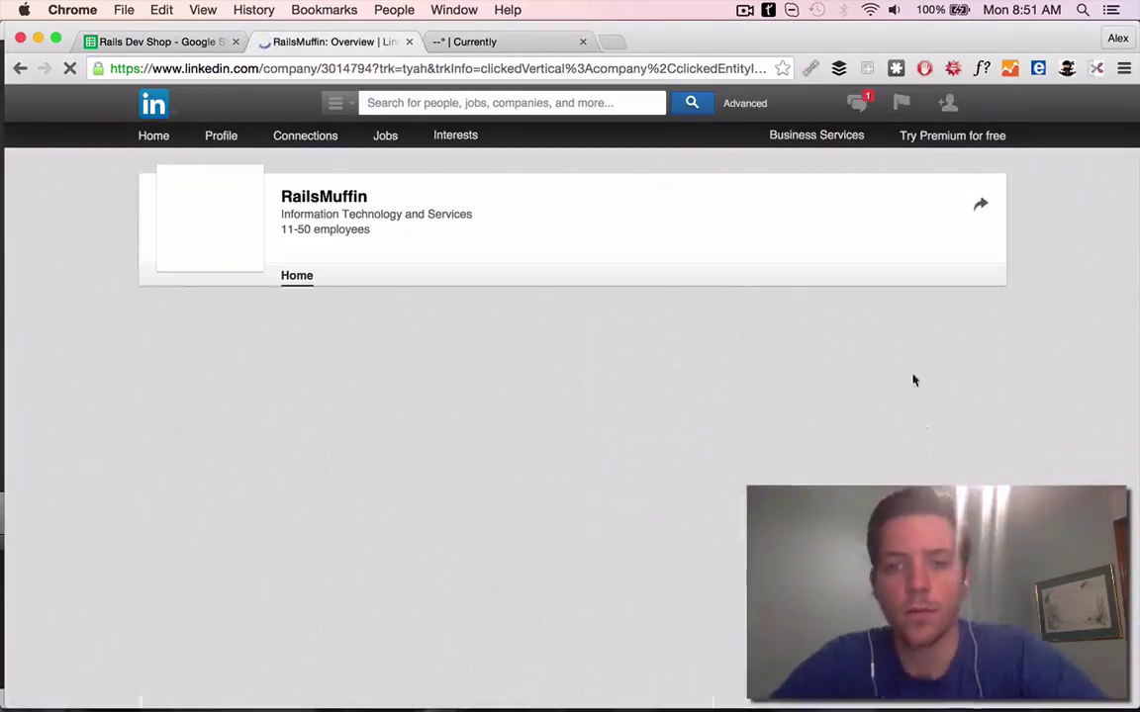
left_click(955, 446)
scroll(602, 366, "down", 3)
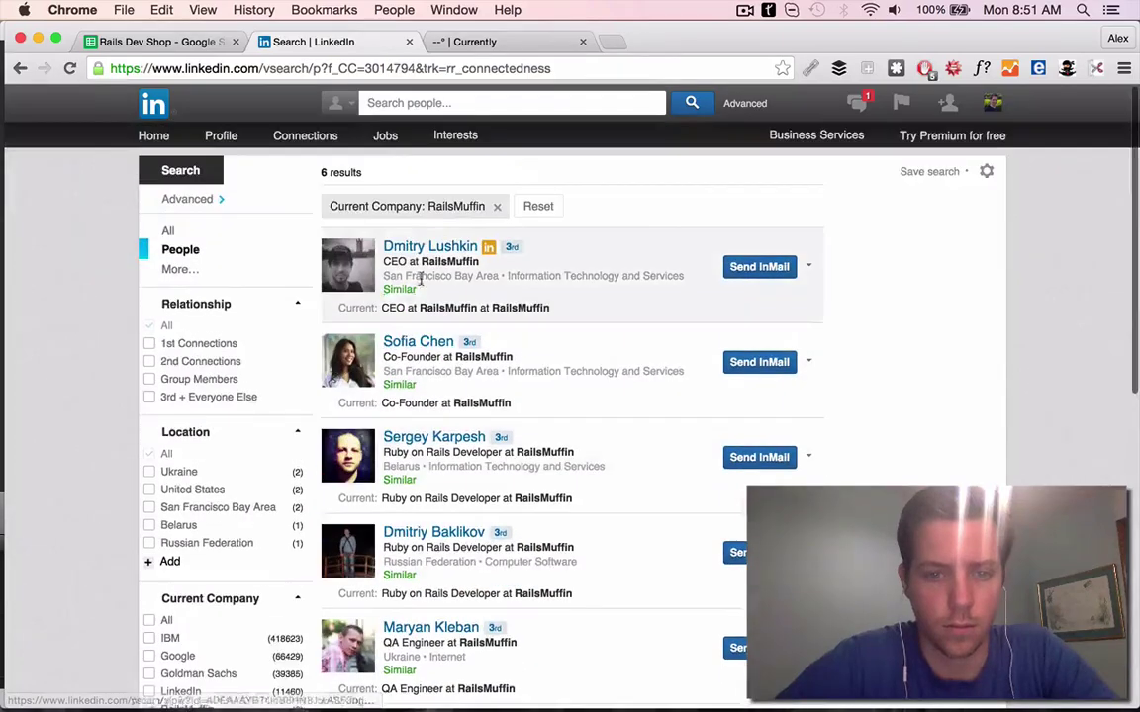
left_click(430, 247, "super")
Enter the CEO's first name in A10 and paste his last name into B10
left_click(153, 42)
left_click(50, 432)
type("Dmitry")
left_click(450, 47)
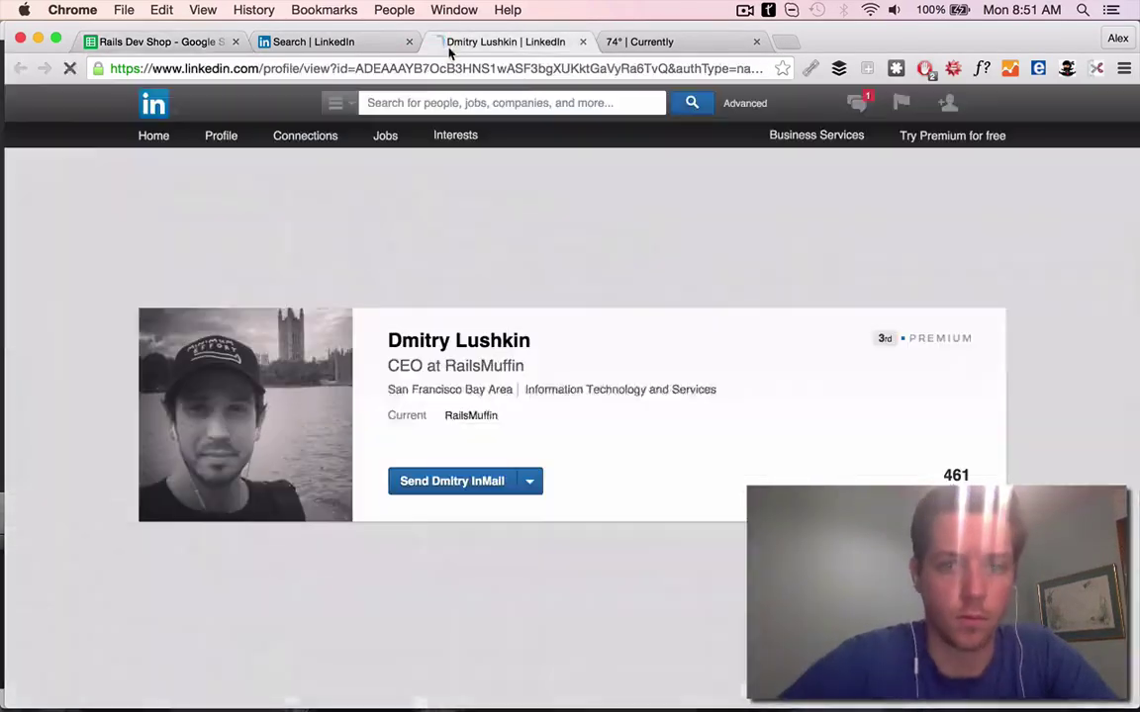
double_click(495, 340)
key("ctrl+c")
left_click(153, 41)
key("ctrl+v")
key("Tab")
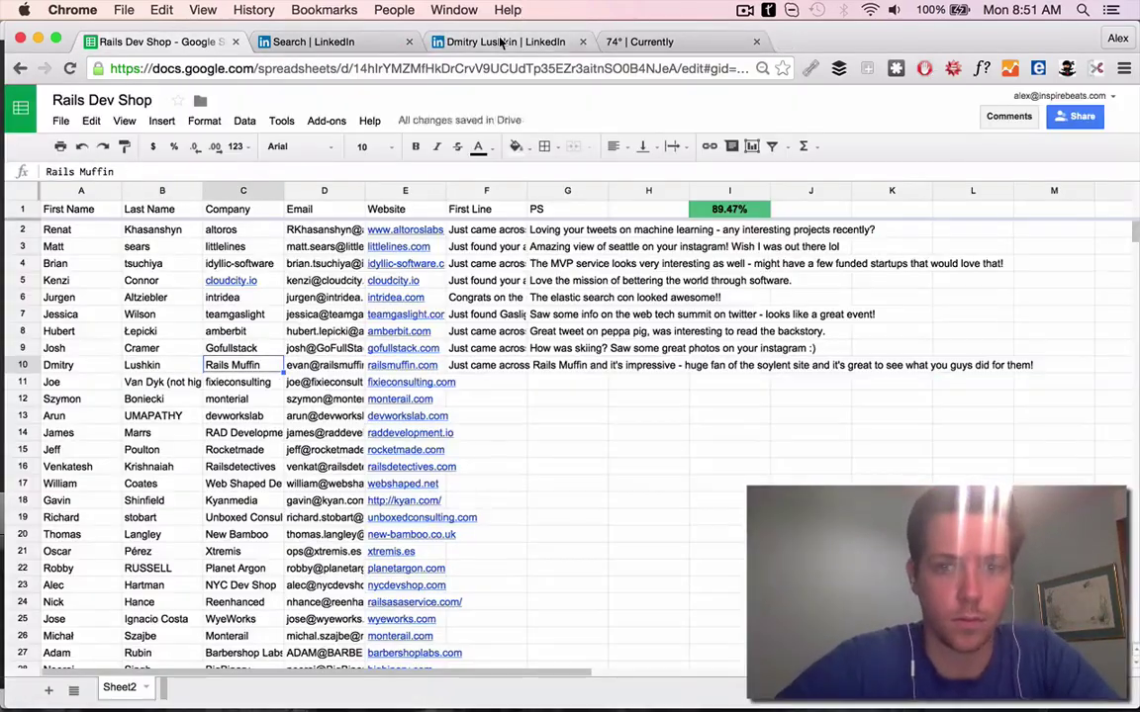
Check the company website linked from the CEO's LinkedIn profile
left_click(502, 44)
left_click(285, 468)
scroll(287, 445, "down", 2)
key("super+w")
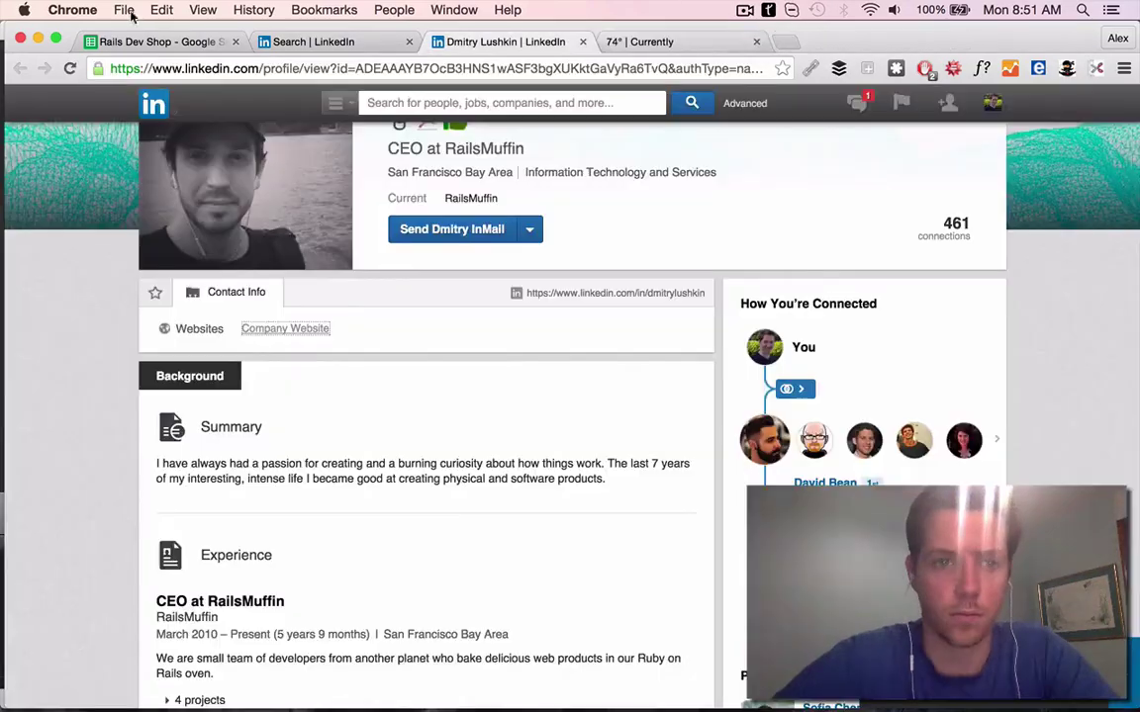
left_click(153, 42)
key("super+t")
key("super+1")
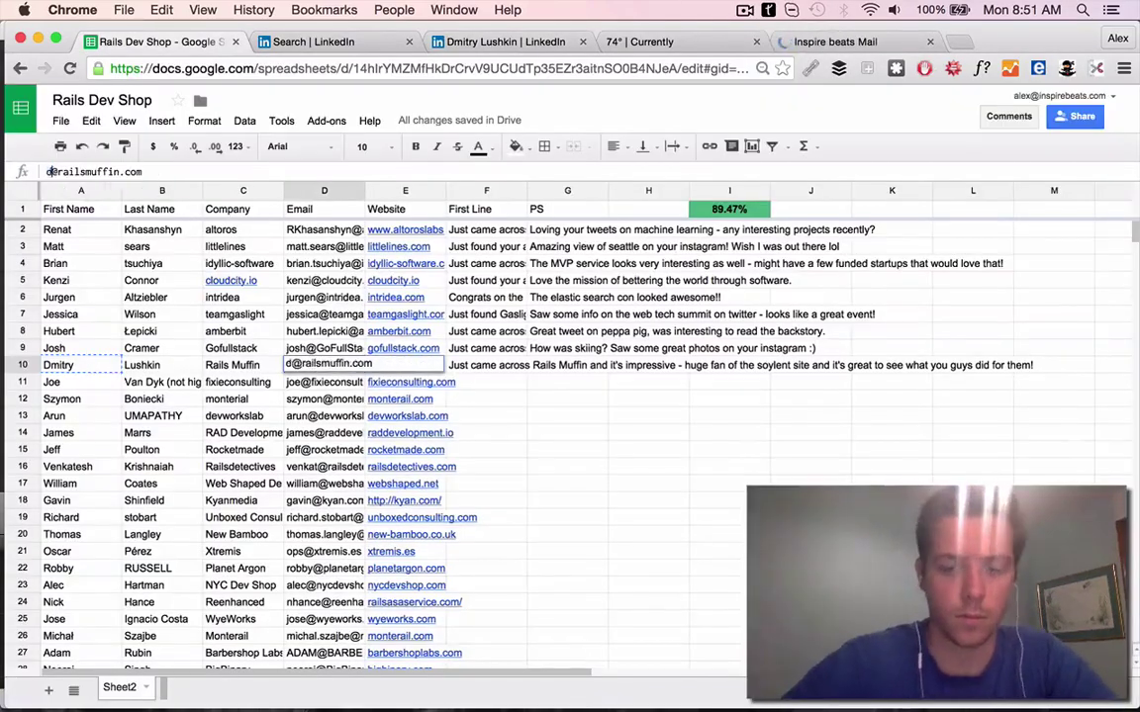
key("super+5")
left_click(74, 201)
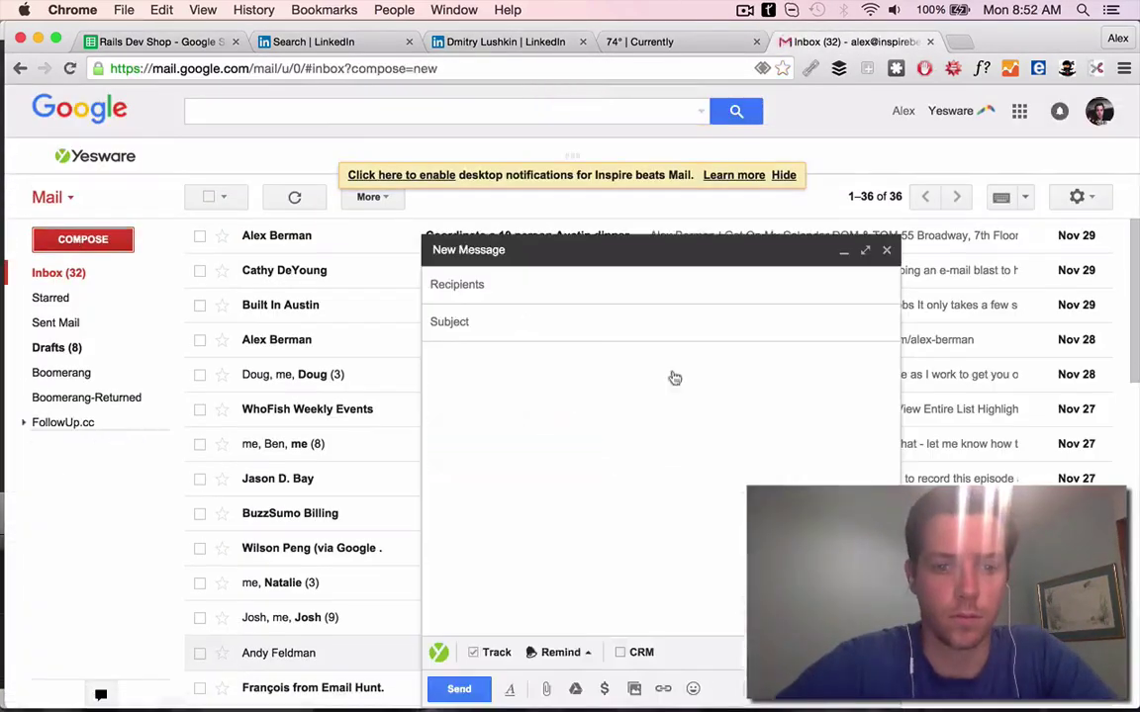
Paste the CEO's guessed address into Gmail's To field, then return to the spreadsheet
key("super+v")
key("super+1")
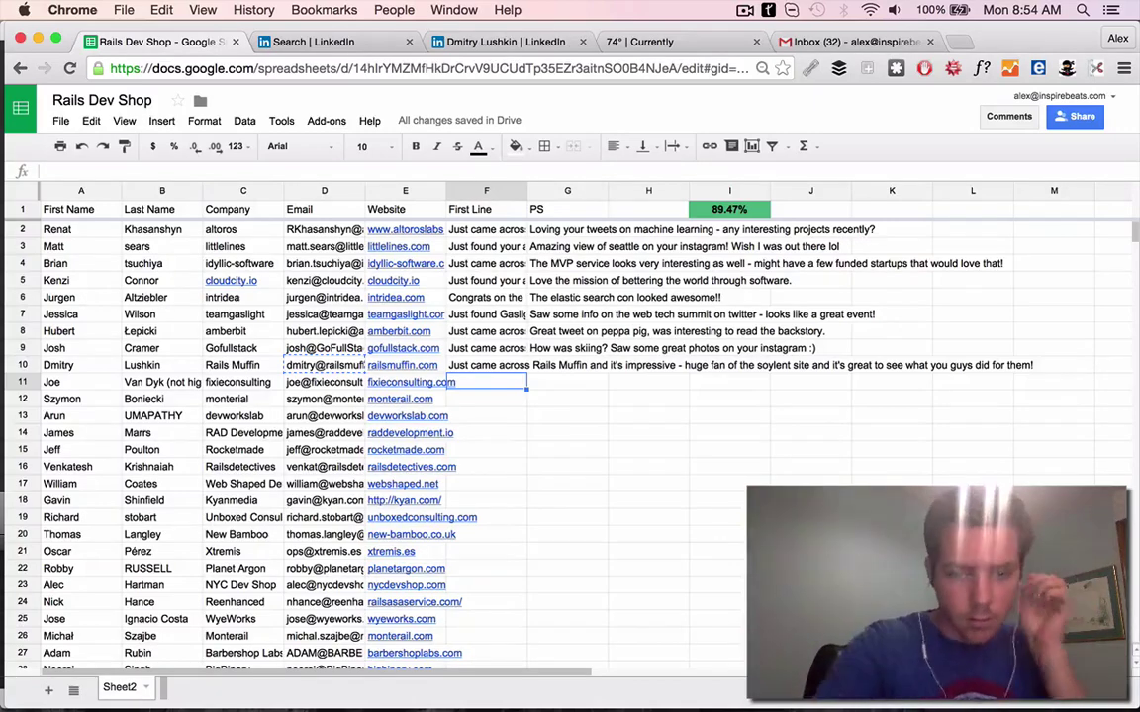
Close the four extra browser tabs
left_click(929, 42)
left_click(756, 42)
left_click(582, 42)
left_click(409, 41)
Search row 10's name and company, then open railsmuffin.com from the CEO's Twitter profile
left_click(563, 366)
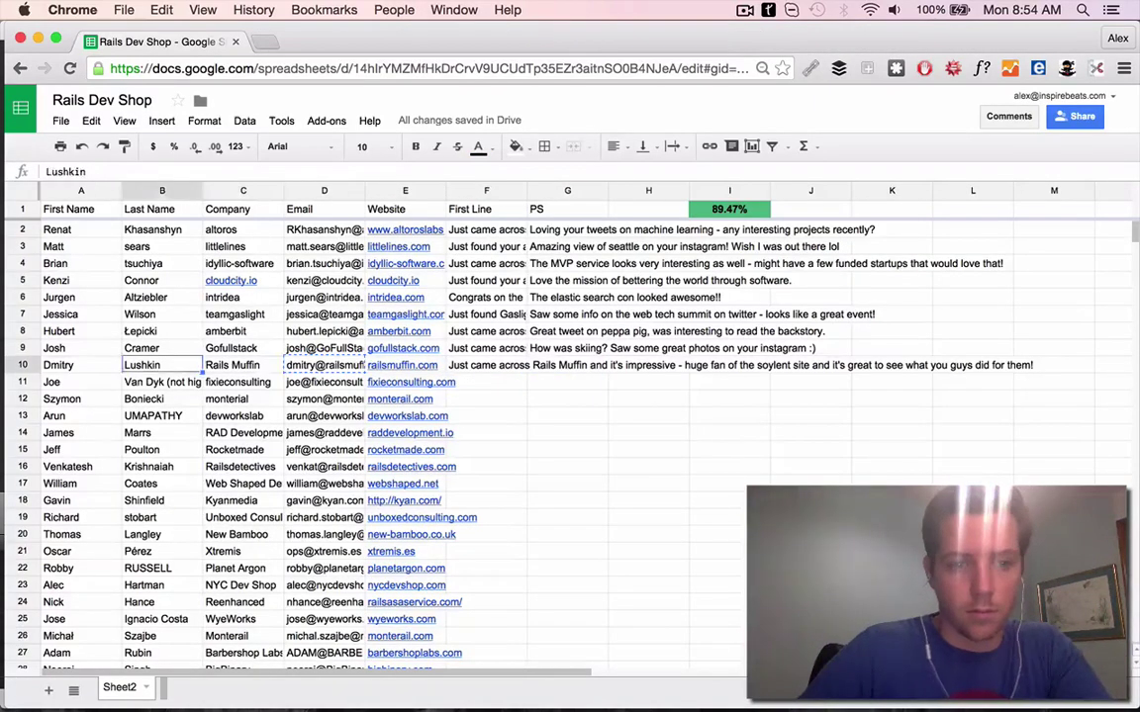
key("super+t")
key("super+v")
key("Return")
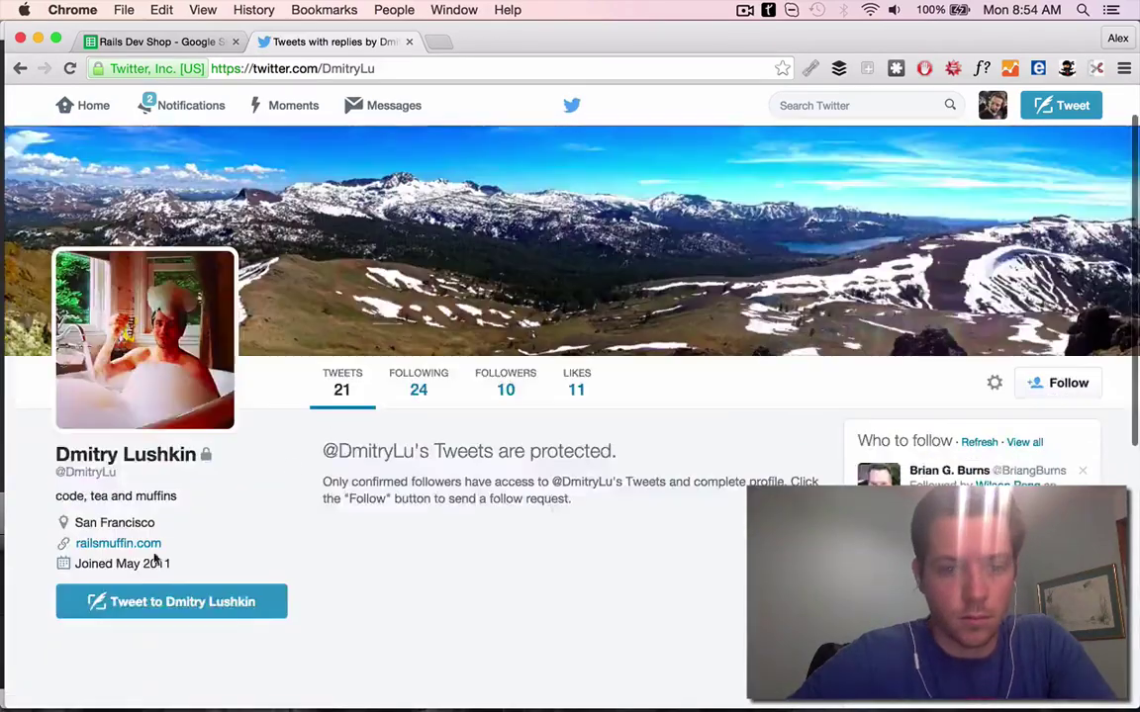
left_click(148, 544)
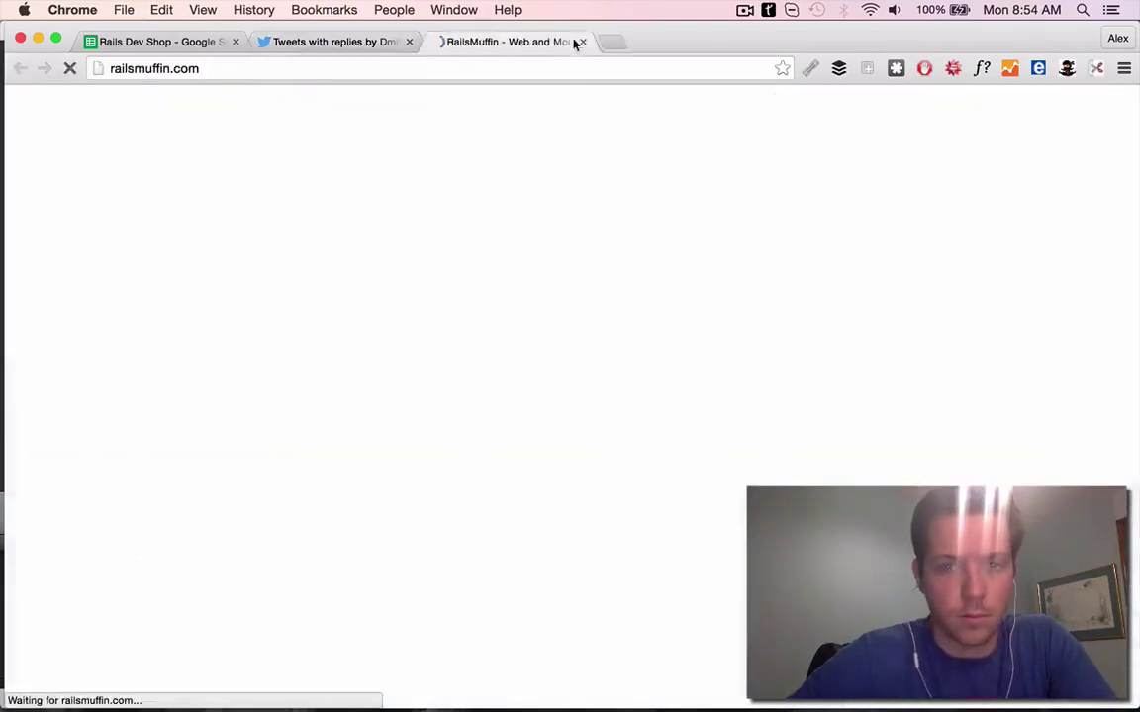
scroll(797, 397, "down", 10)
key("super+1")
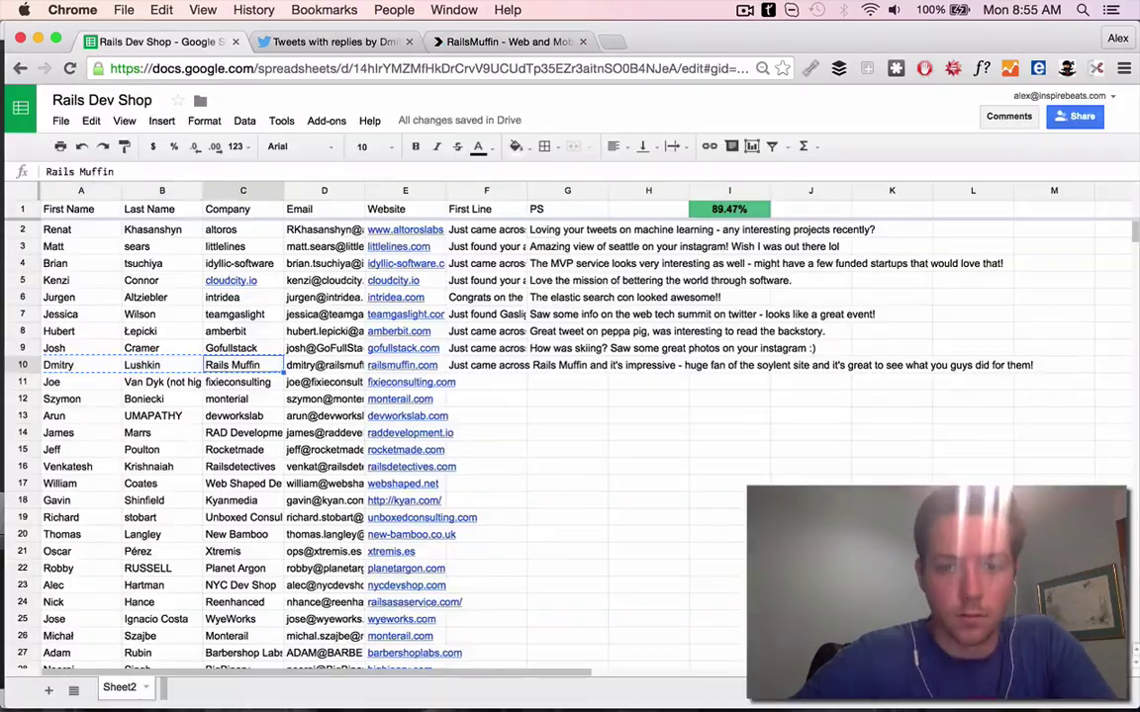
Finish row 10's BooksFresh PS, then browse Fixie's portfolio entries including Healthy or Not
type("BooksFresh looks great too")
left_click(411, 382)
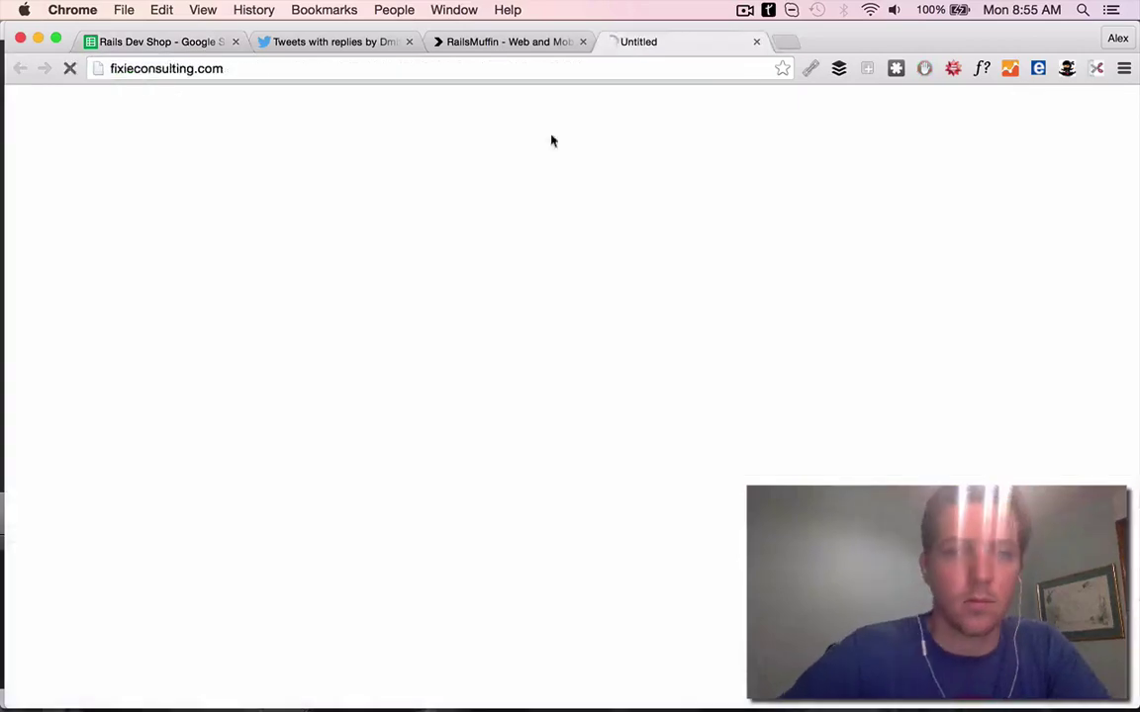
left_click(424, 41)
left_click(424, 41)
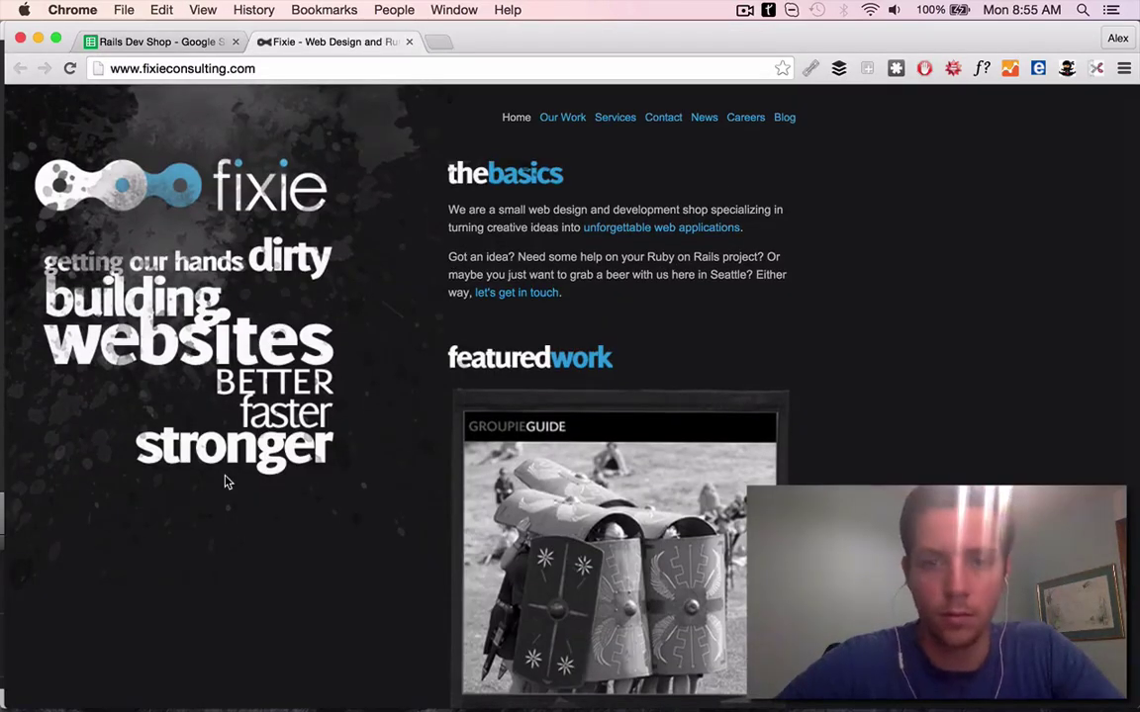
scroll(648, 302, "down", 3)
left_click(633, 316)
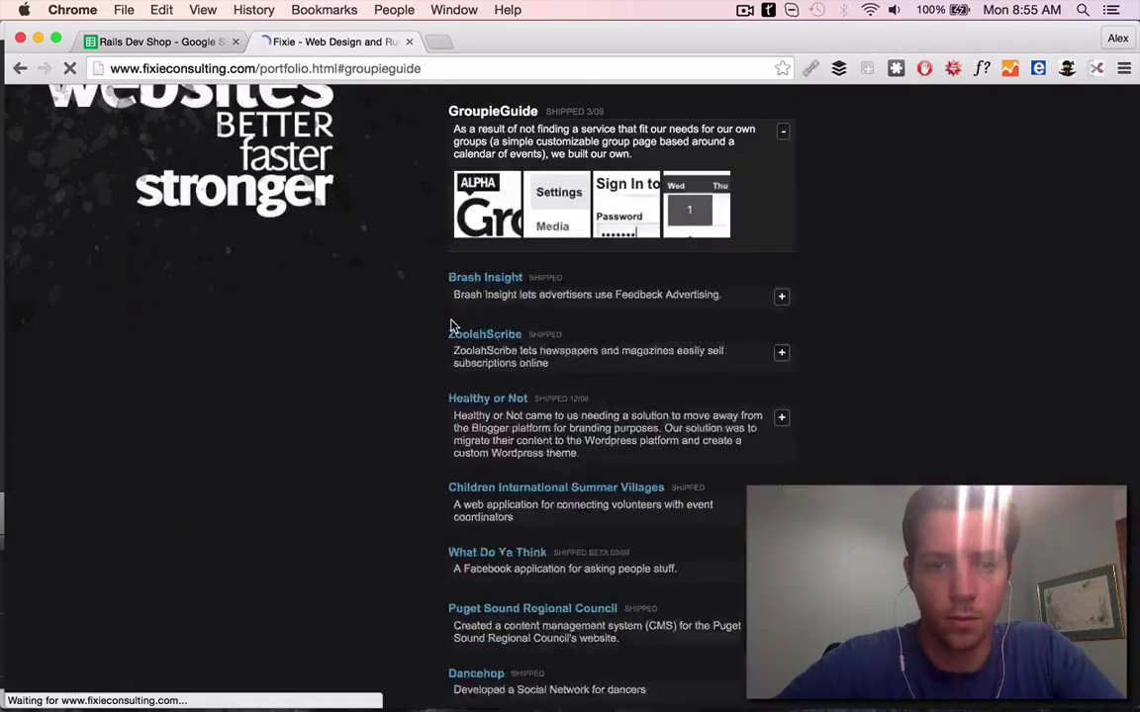
scroll(475, 311, "down", 2)
left_click(504, 297)
scroll(485, 337, "up", 3)
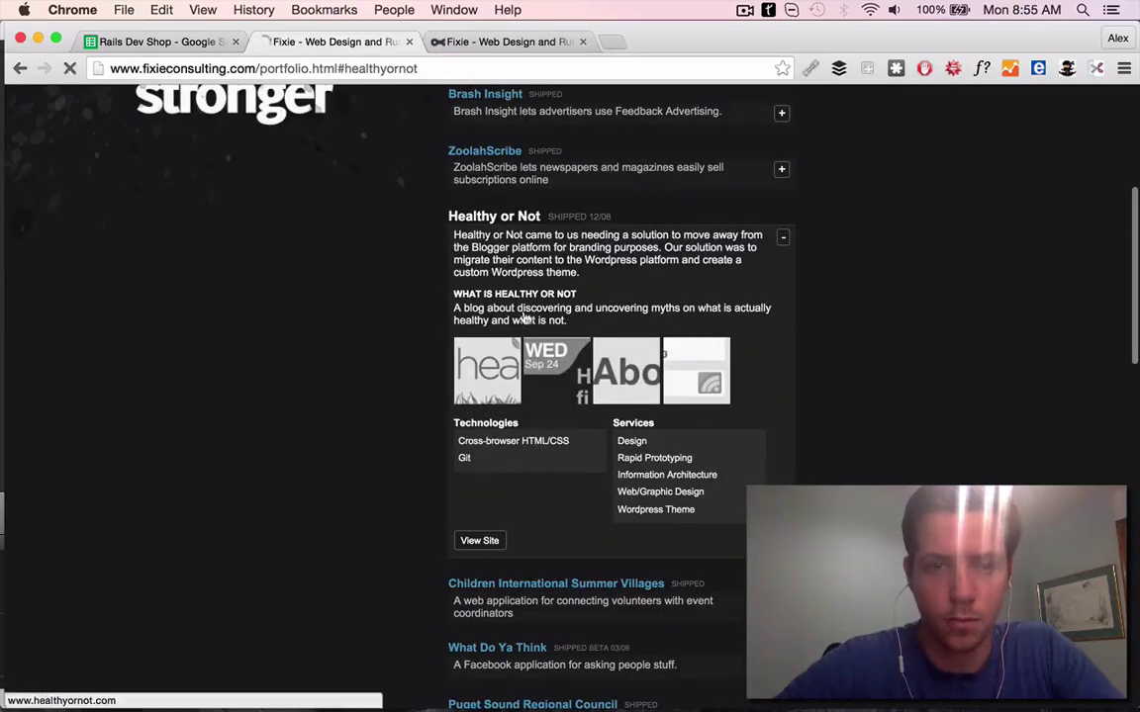
View GroupieGuide's live site and complete row 11's First Line praising its clean design
key("super+bracketleft")
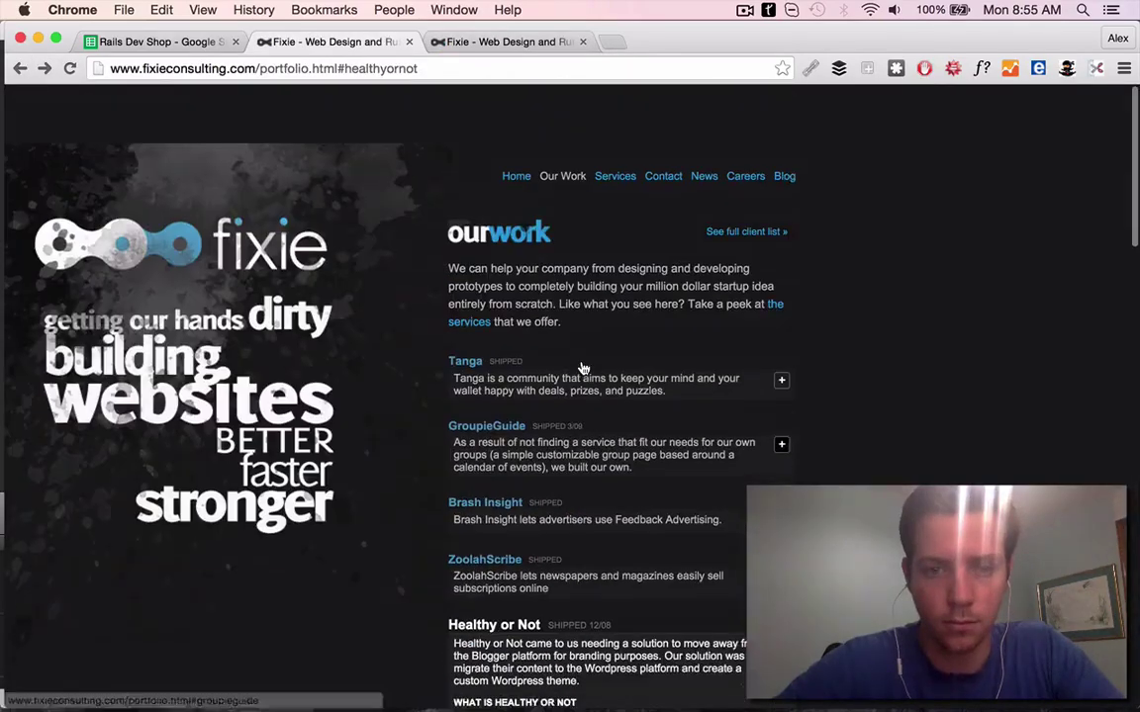
scroll(584, 369, "down", 1)
left_click(478, 376)
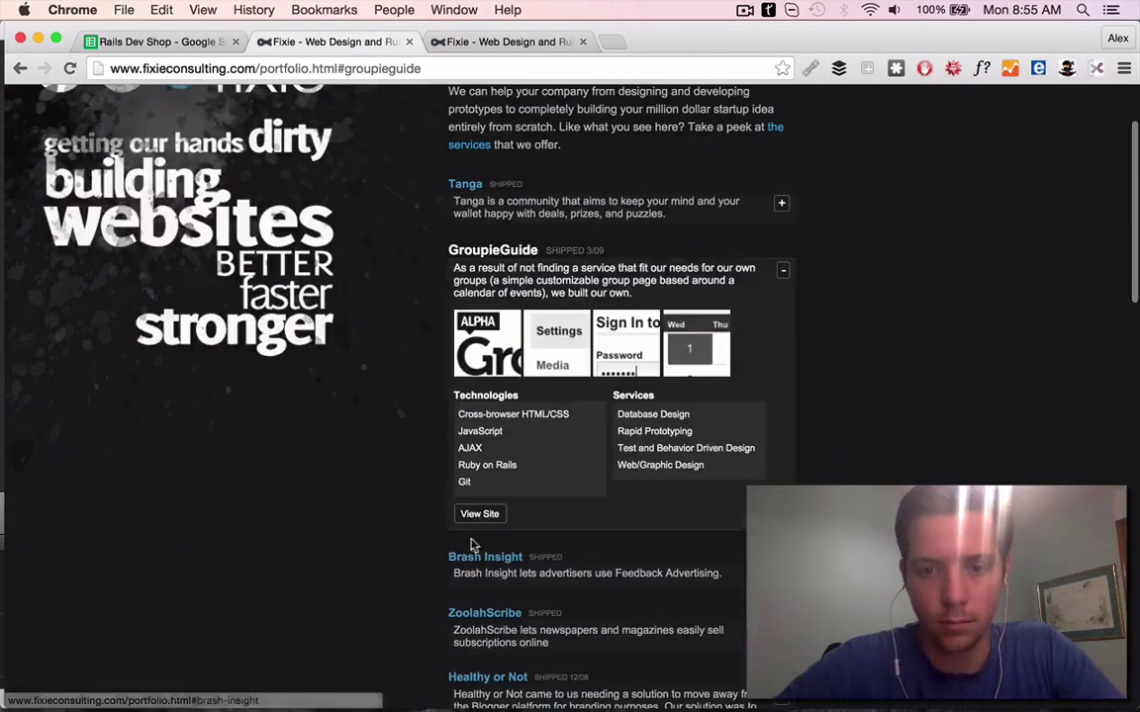
left_click(475, 511)
key("super+1")
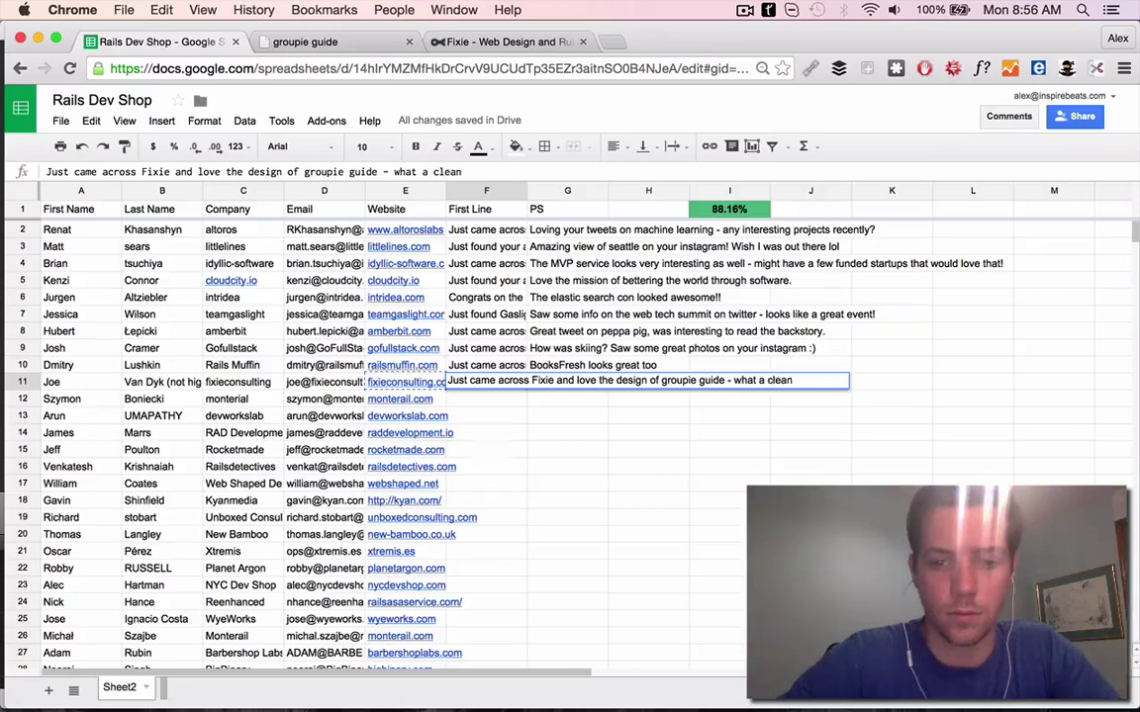
type("site!")
key("Tab")
left_click(186, 385)
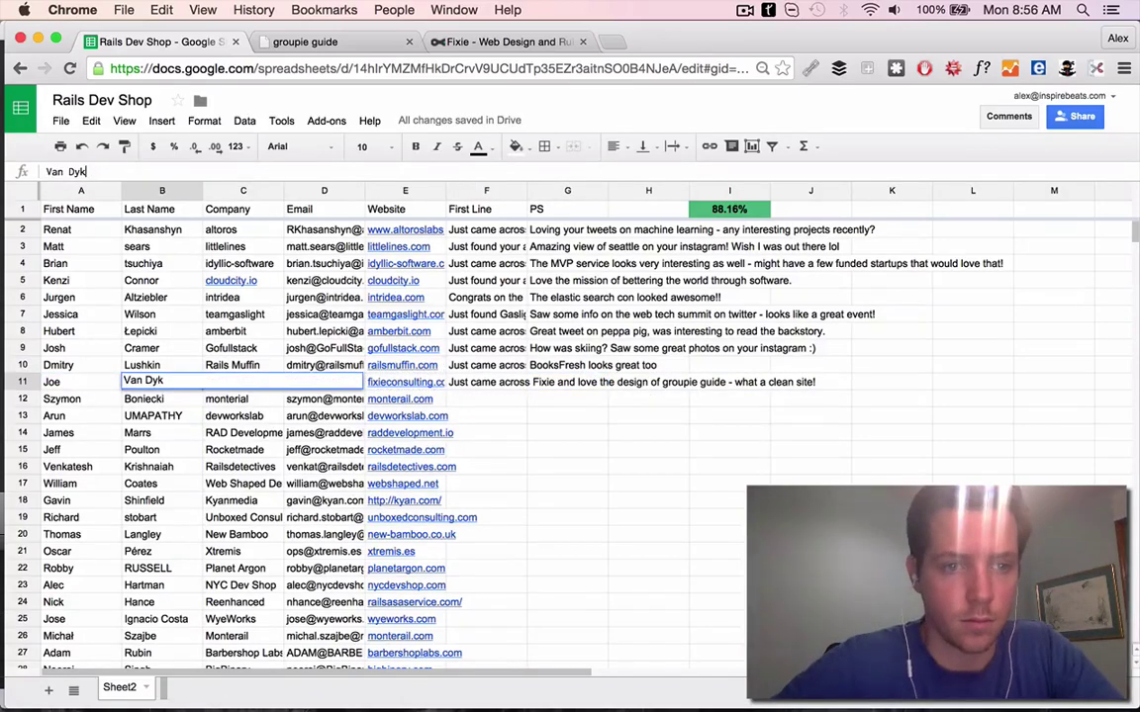
Search the web and LinkedIn for fixieconsulting and open Fixie's LinkedIn company page
key("ctrl+t")
key("ctrl+v")
key("Return")
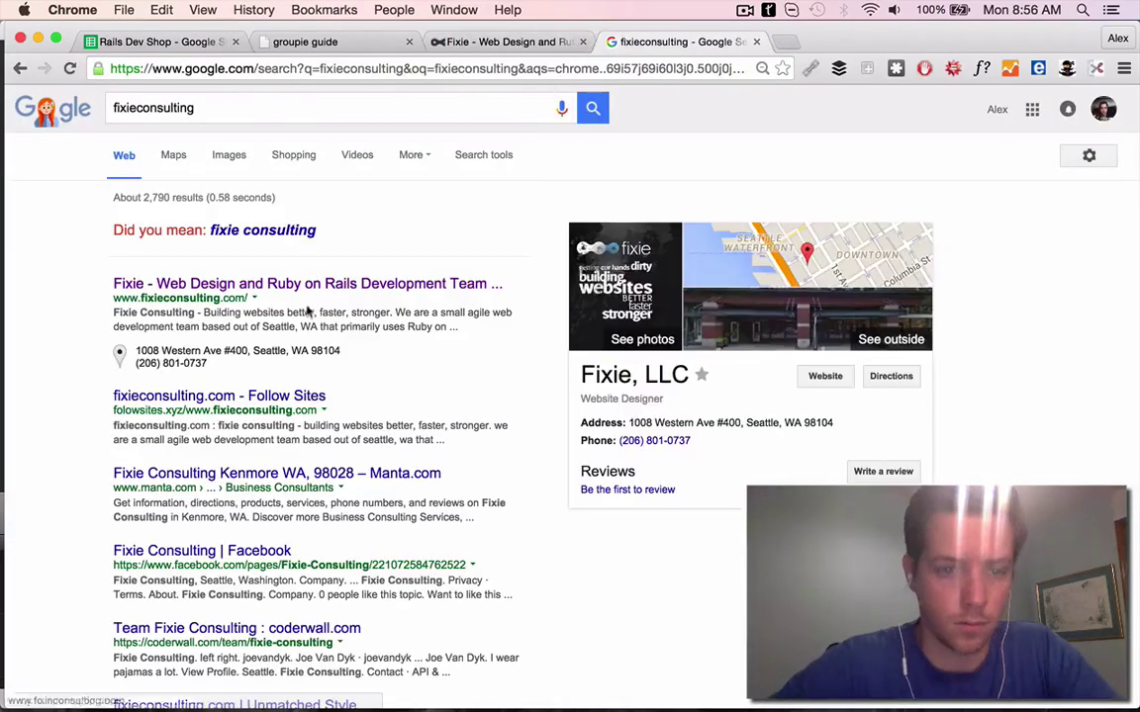
key("ctrl+l")
type("linkedin.com")
key("Return")
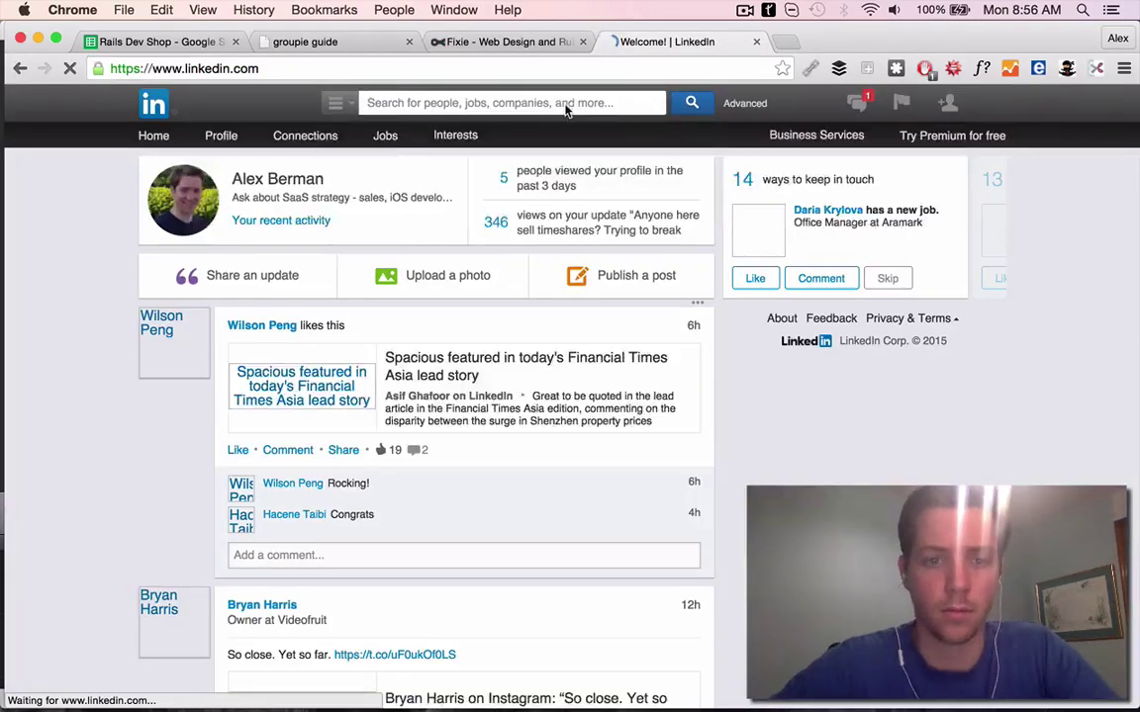
left_click(565, 105)
key("ctrl+v")
key("Return")
left_click(397, 201)
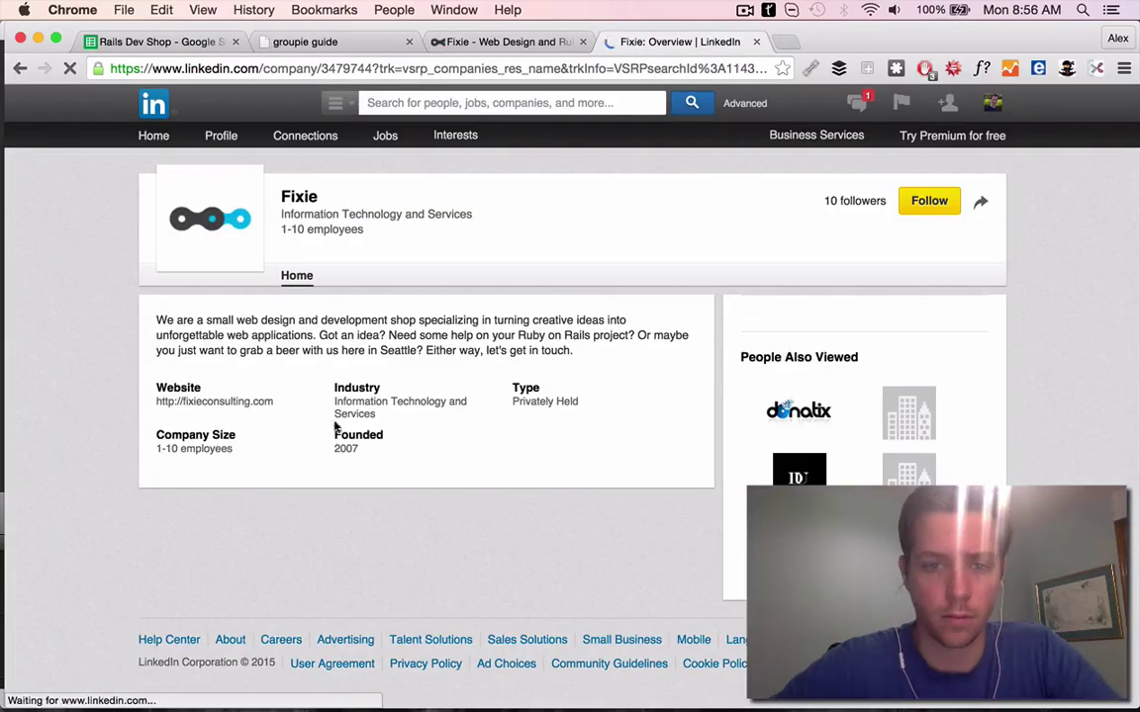
Search LinkedIn for 'fixie consulting' people filtered to current company Fixie
left_click(415, 103)
type("fixie")
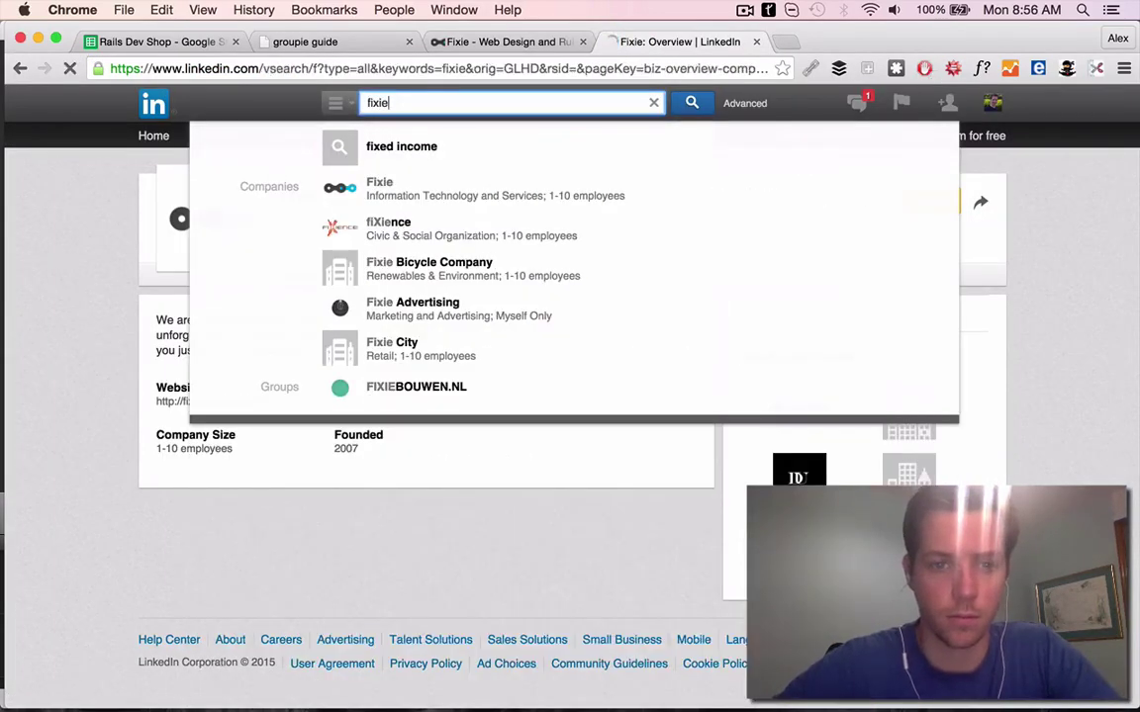
key("Return")
type("consulting")
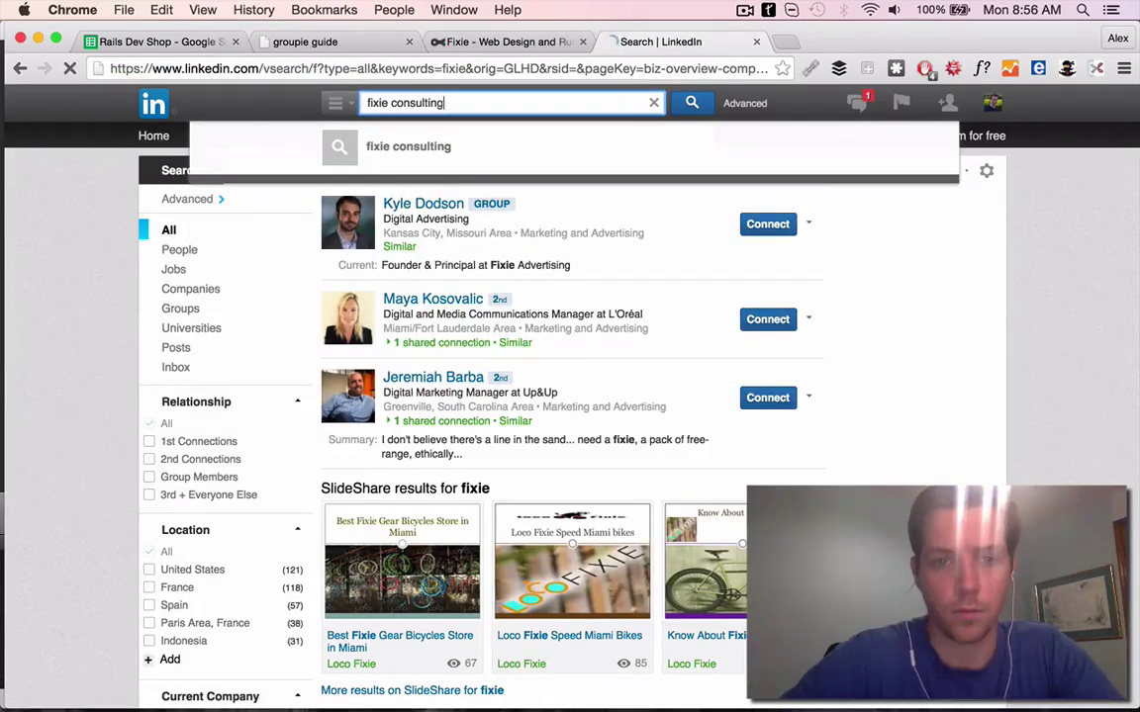
key("Return")
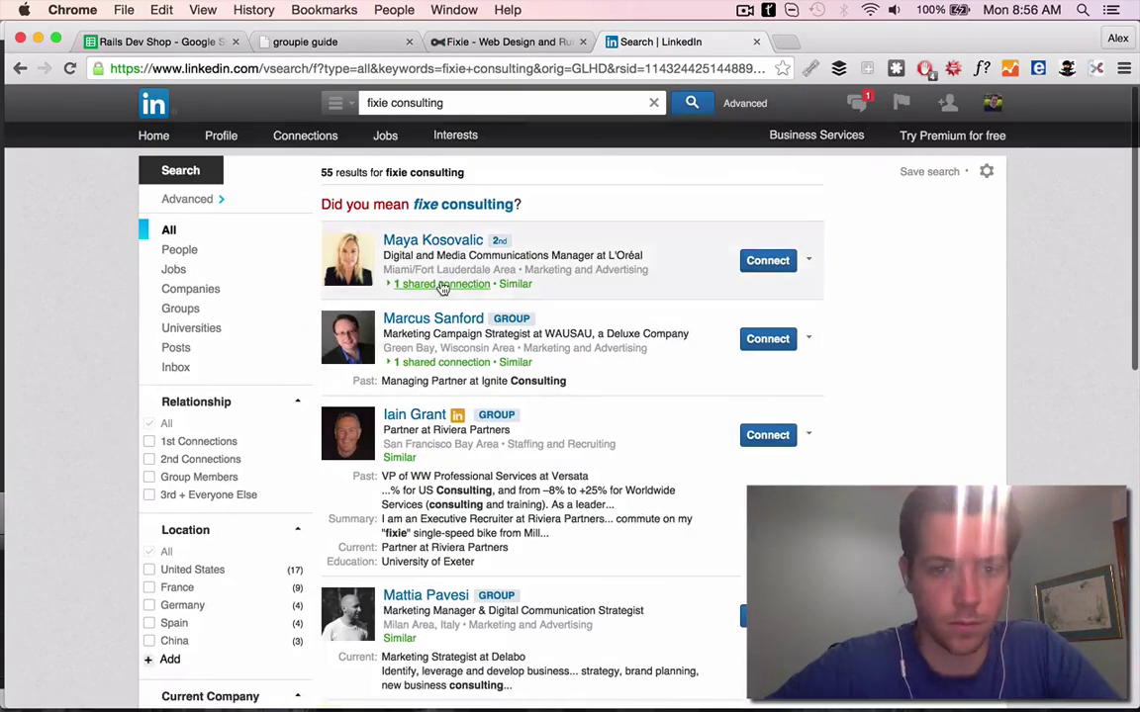
scroll(442, 287, "down", 5)
left_click(170, 377)
type("fixie")
left_click(200, 432)
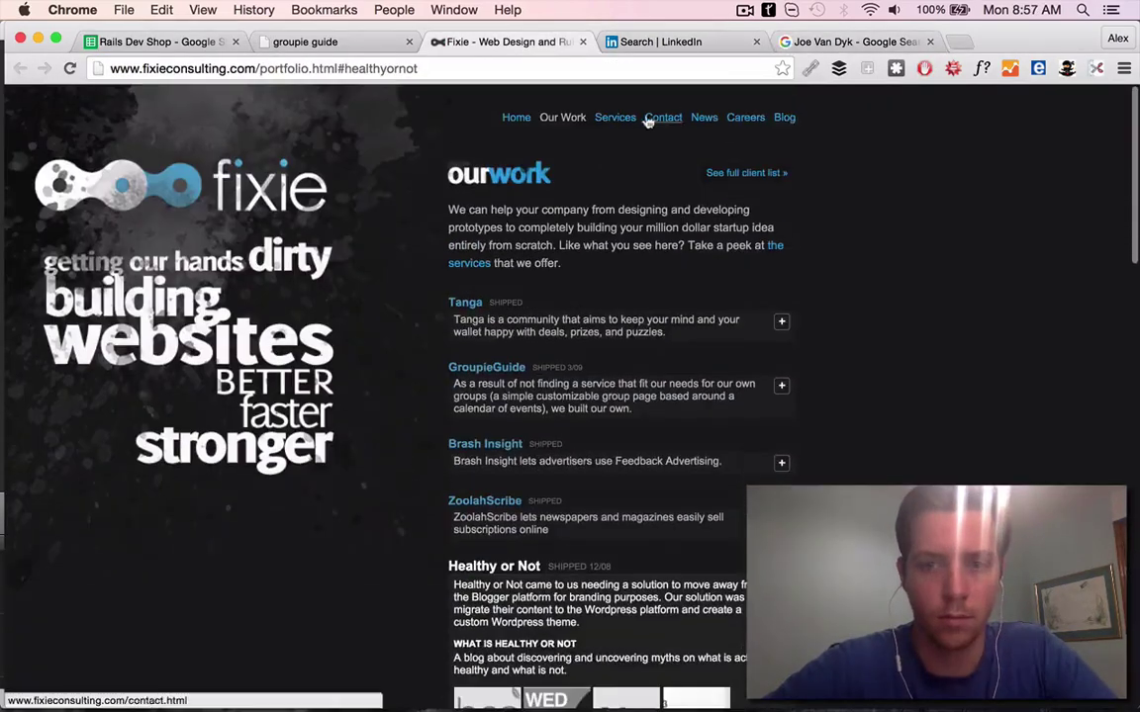
Open Fixie's contact page and review the first team member's LinkedIn profile
left_click(661, 117)
scroll(608, 379, "down", 2)
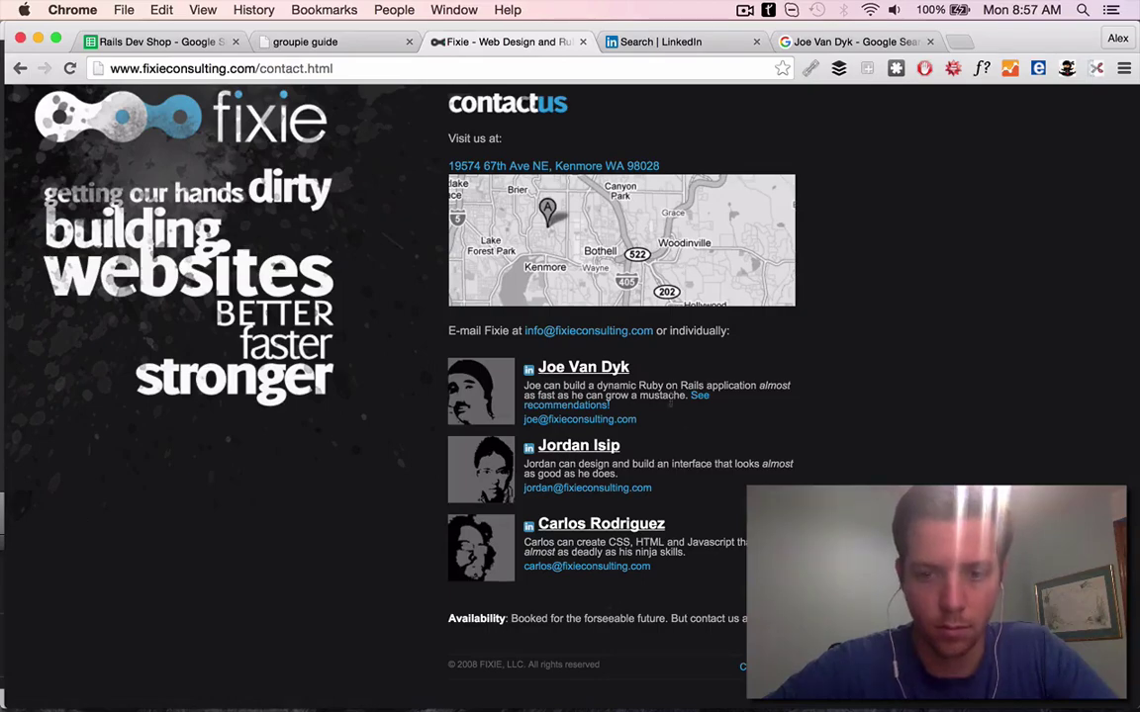
left_click(566, 374)
scroll(479, 300, "down", 5)
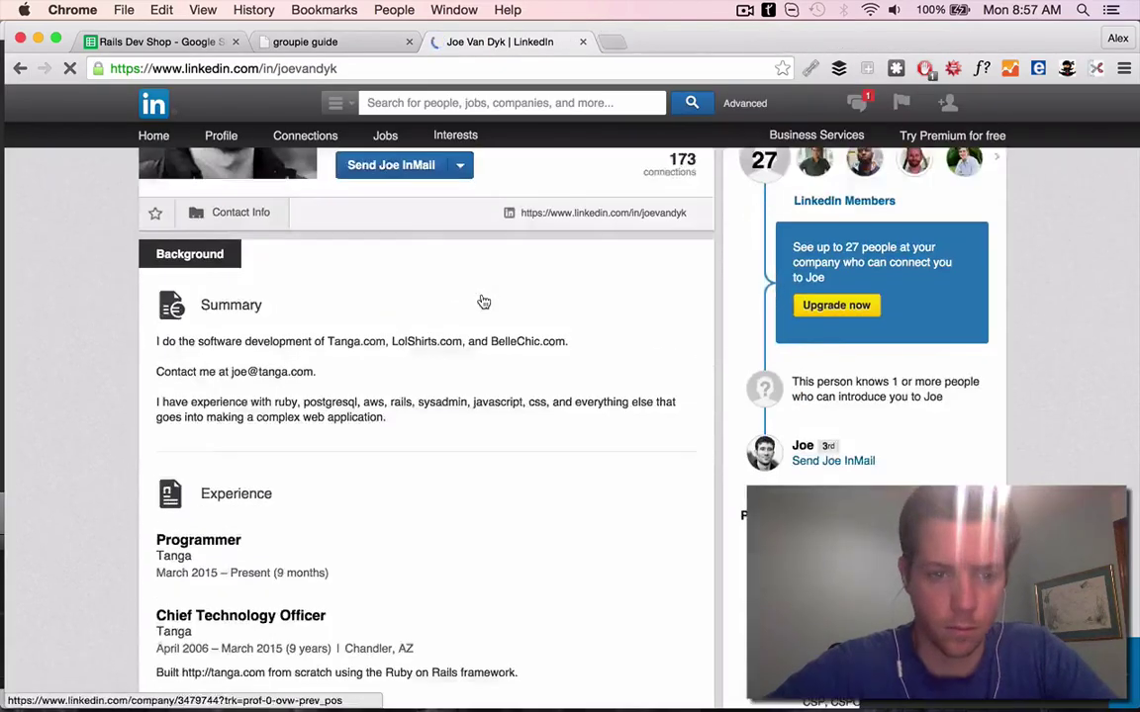
scroll(369, 328, "up", 5)
left_click(138, 103)
key("super+1")
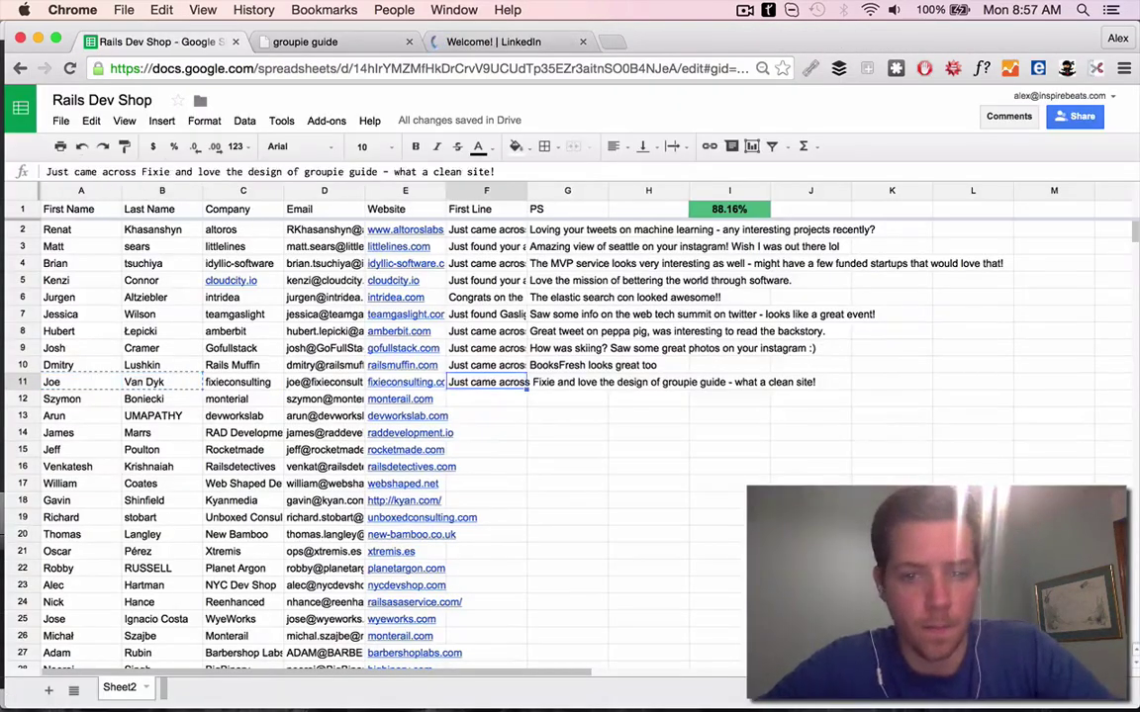
left_click(490, 44)
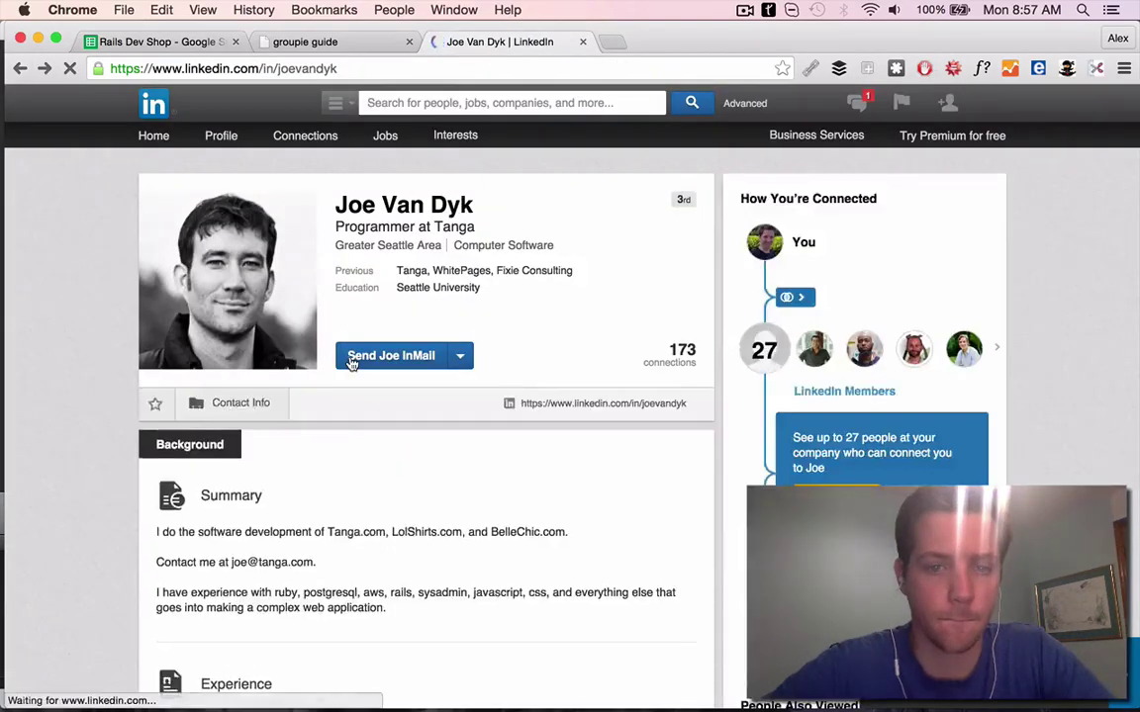
scroll(211, 274, "down", 5)
scroll(211, 274, "up", 3)
Revisit Fixie's portfolio and services pages to check the Tanga project for row 11's PS
key("super+2")
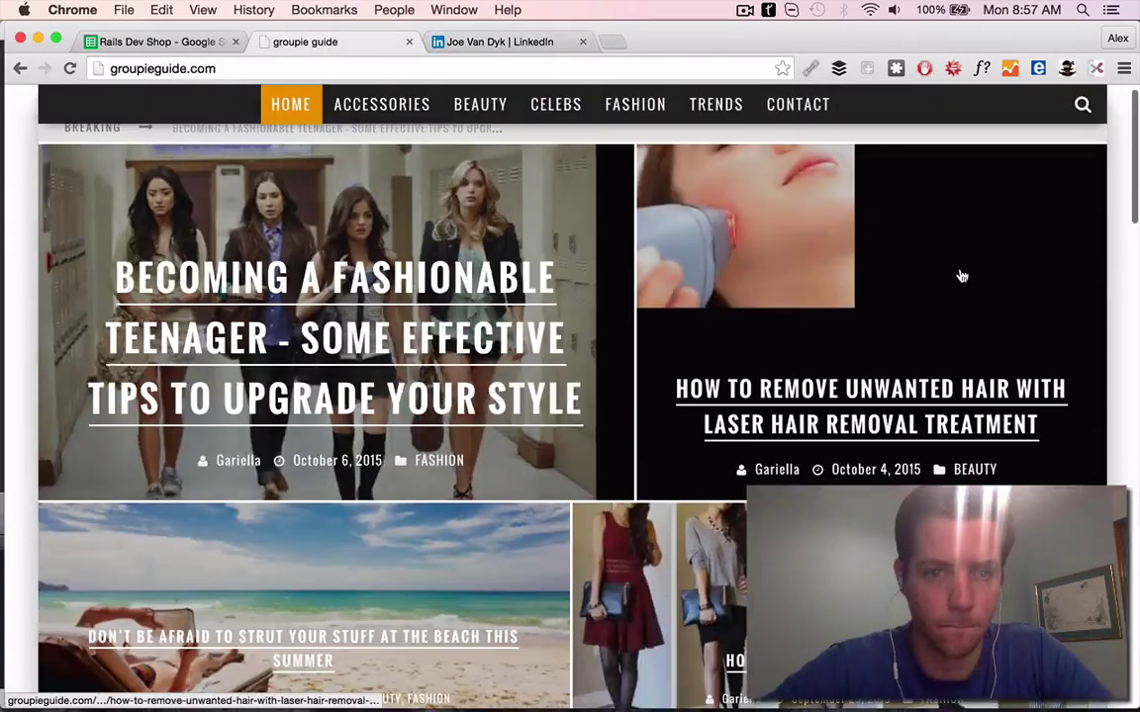
key("super+1")
key("super+2")
key("super+bracketleft")
scroll(475, 269, "up", 3)
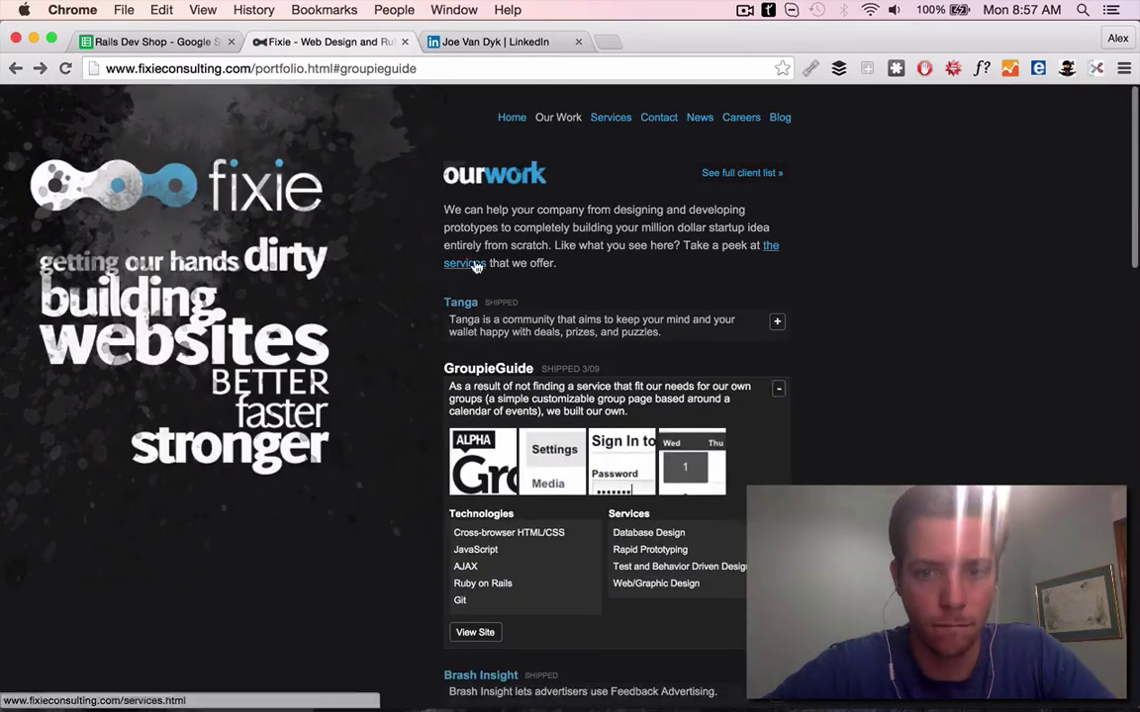
left_click(465, 263)
key("super+bracketleft")
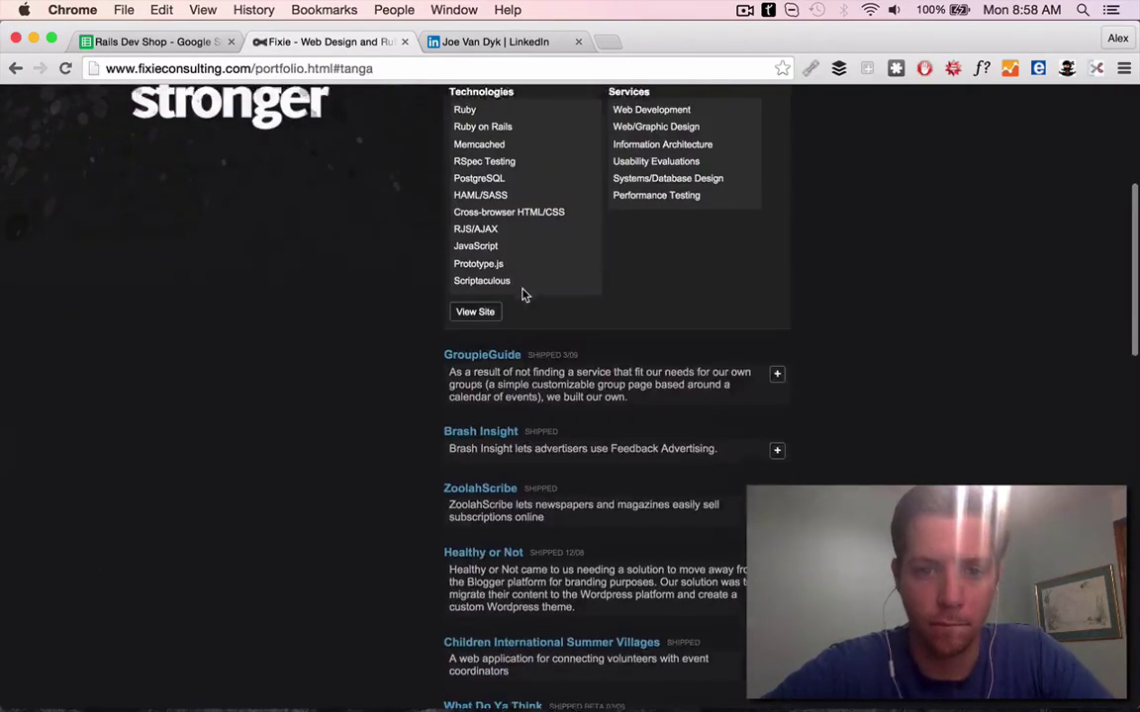
scroll(491, 423, "up", 3)
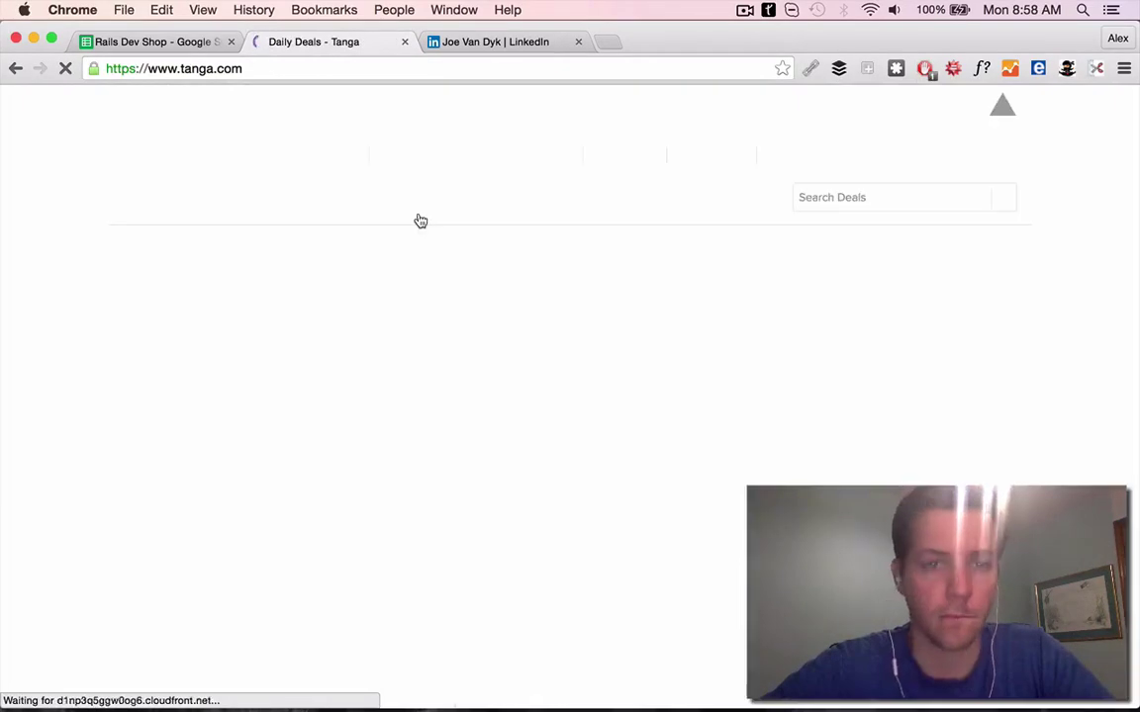
key("super+1")
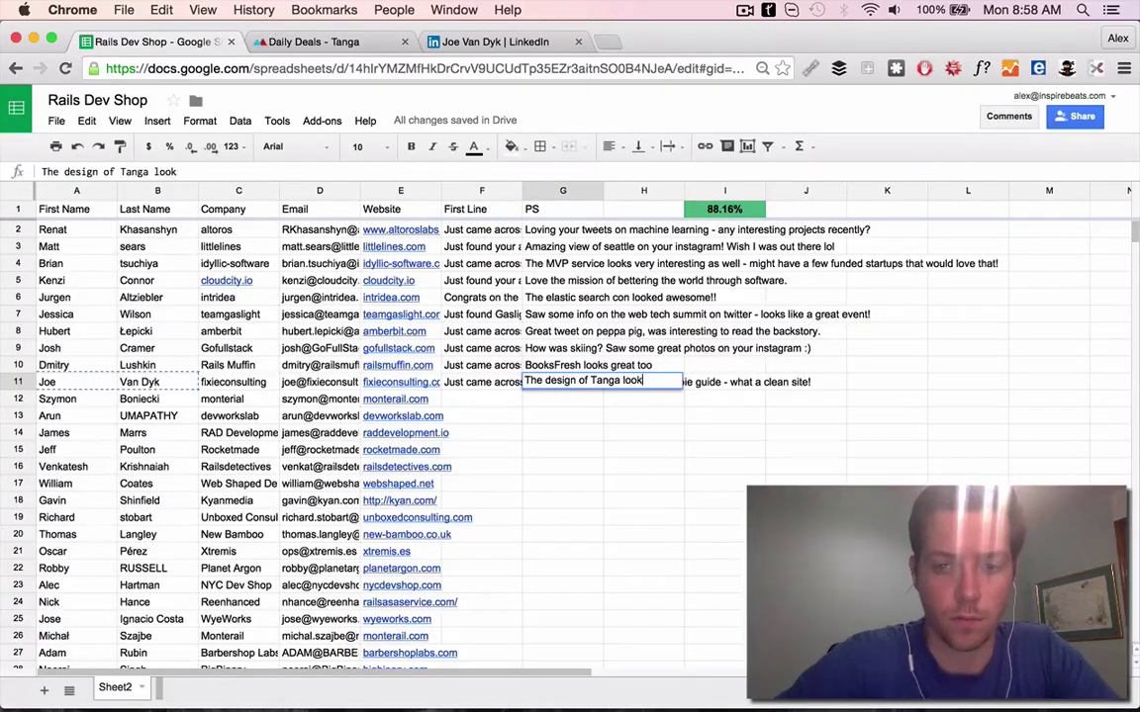
Open Monterail's site for row 12 and look up 'hussars' from its tagline
left_click(395, 415)
left_click(404, 42)
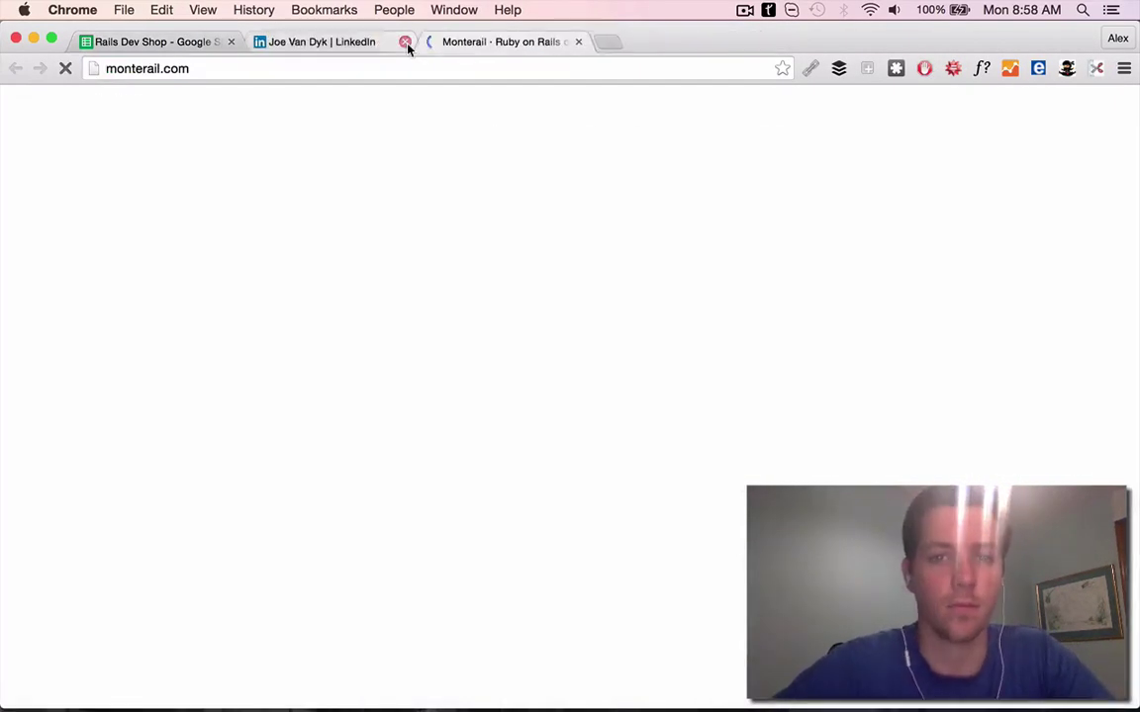
left_click(403, 41)
triple_click(653, 308)
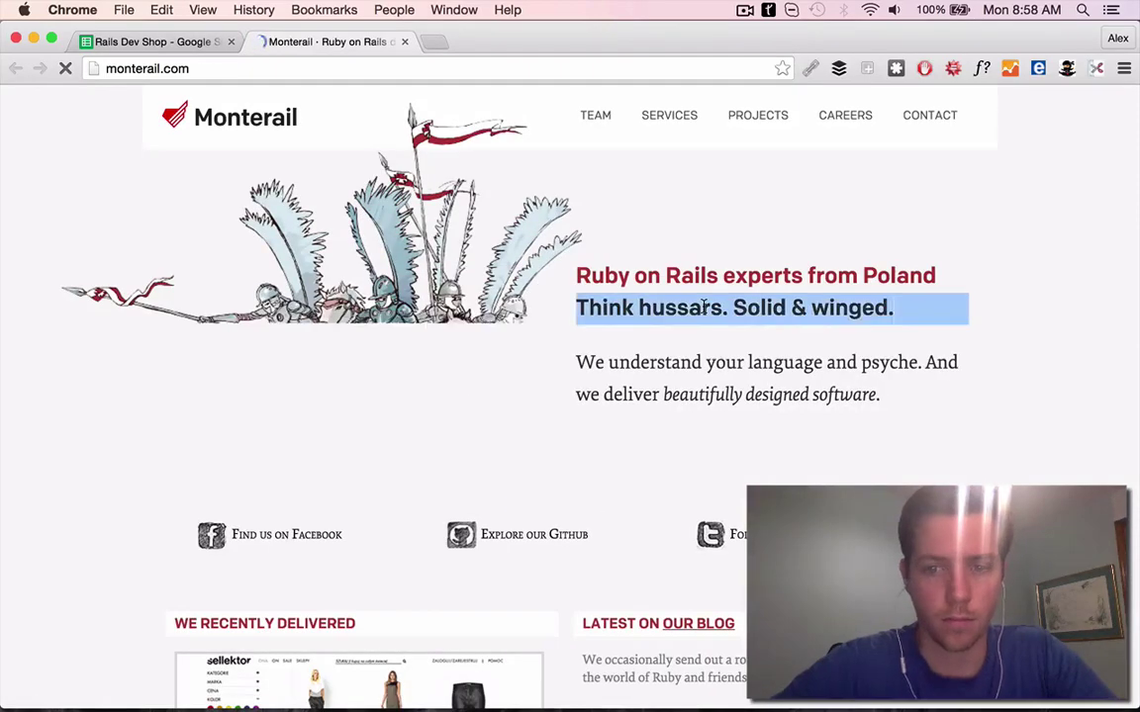
double_click(653, 308)
key("ctrl+super+d")
key("super+1")
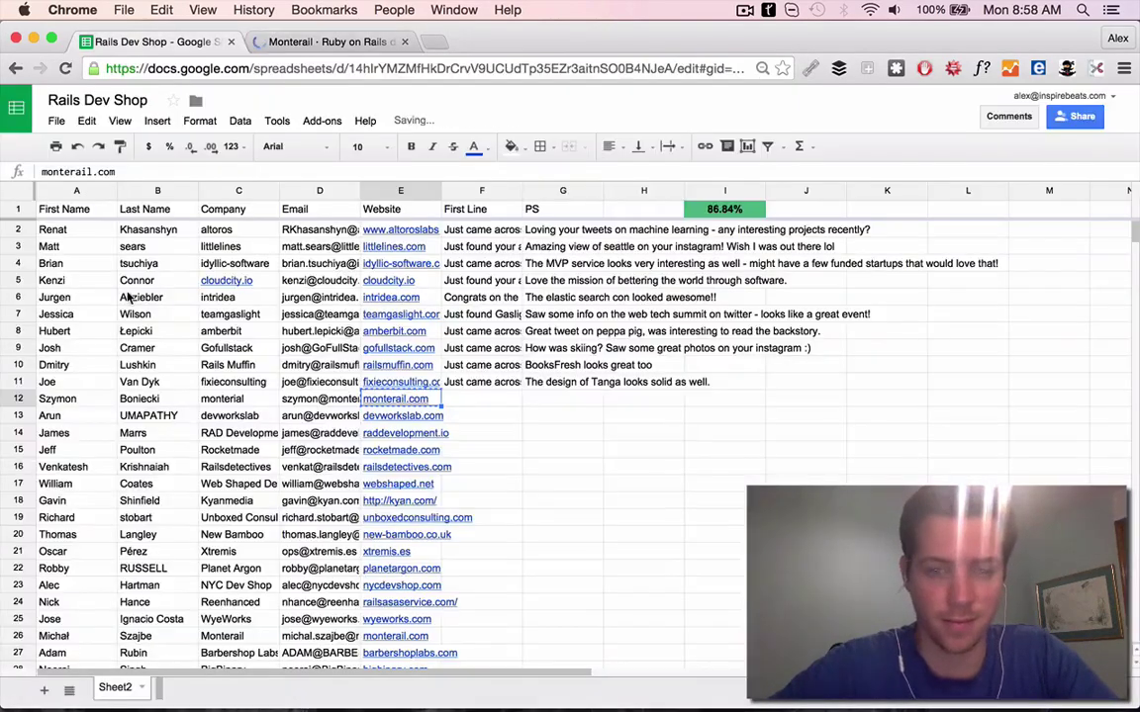
type("Just found monterial and")
View the Cooleaf project from Monterail's projects and finish row 12's First Line
key("super+2")
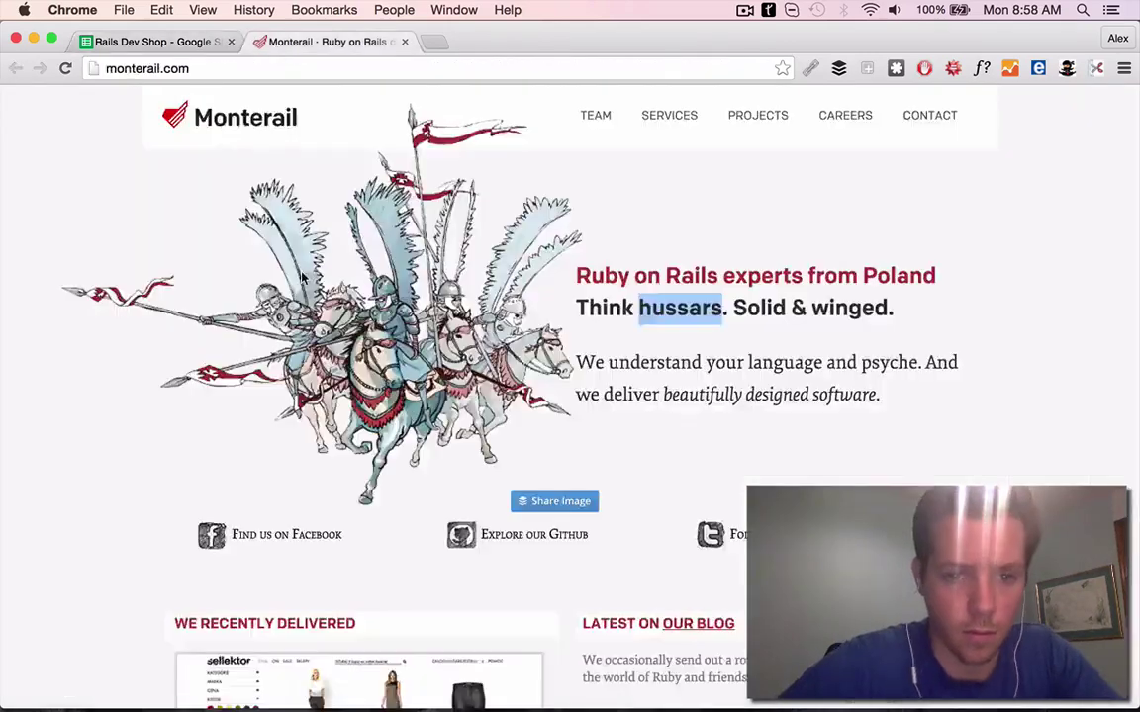
scroll(280, 370, "down", 5)
left_click(280, 369)
left_click(372, 390)
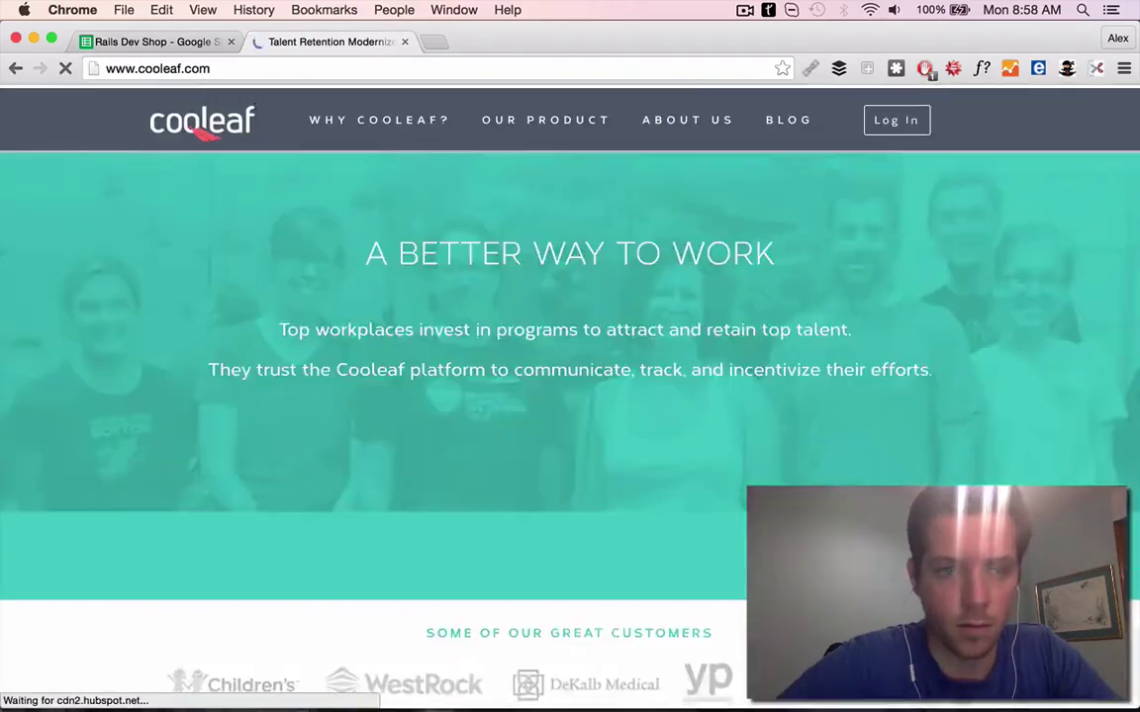
key("super+1")
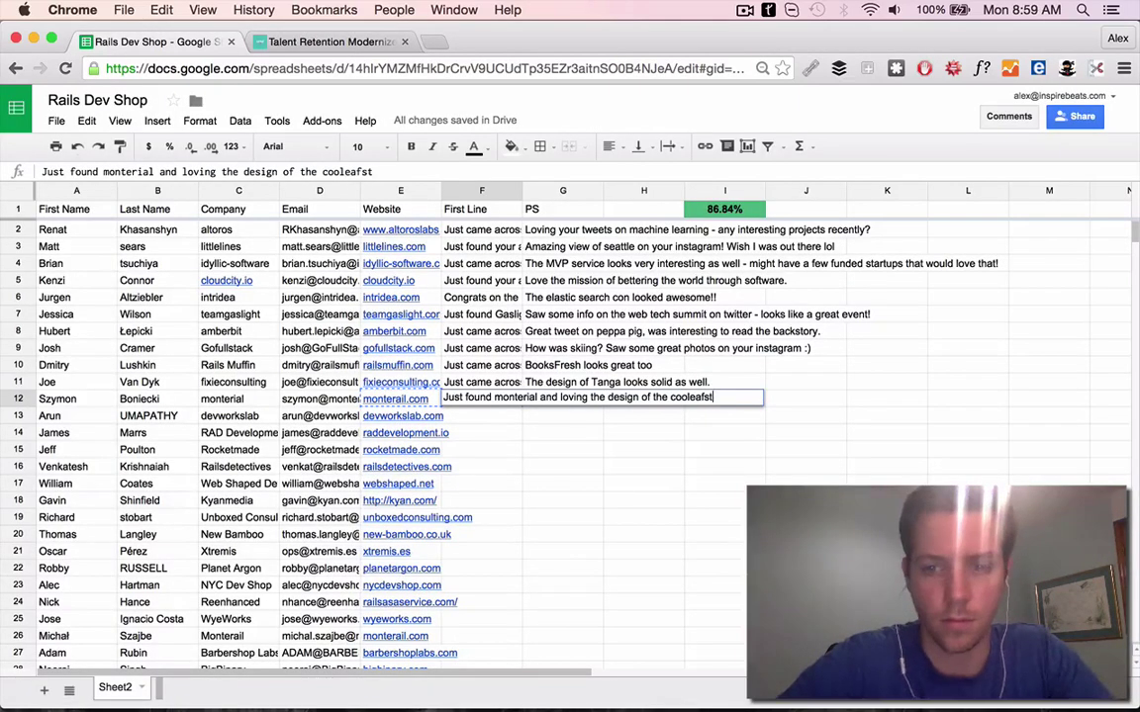
type("te.")
key("Return")
key("Tab")
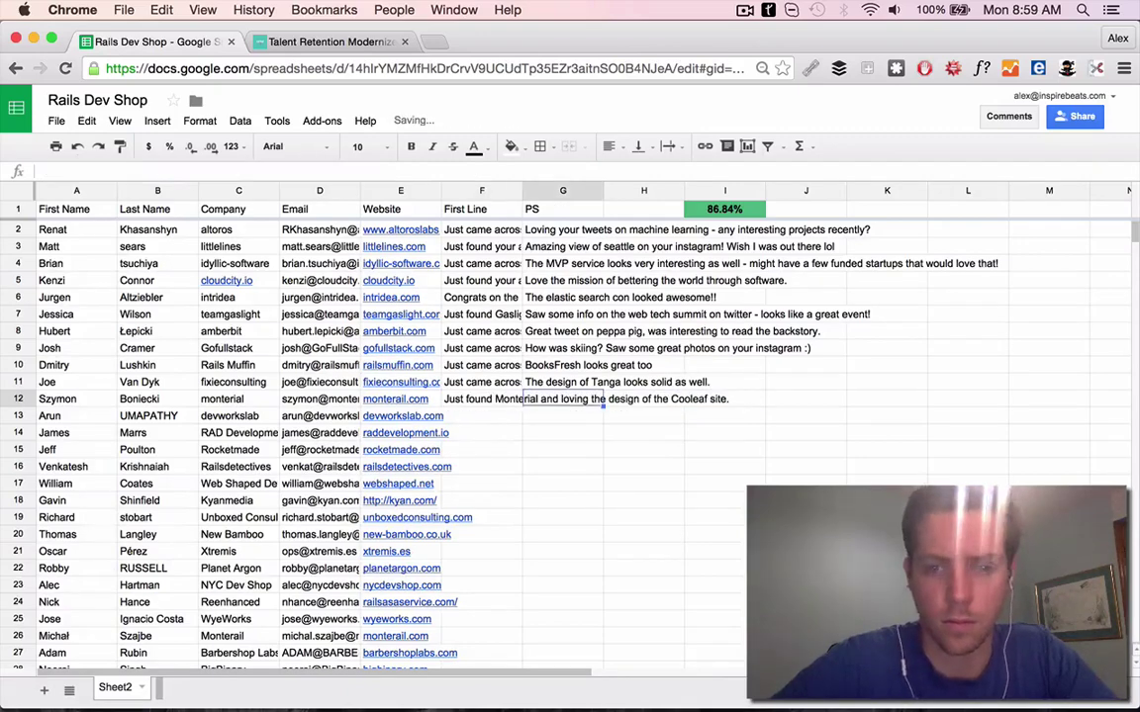
Recheck Monterail's projects page and save row 12's hussar PS
key("super+2")
left_click(15, 68)
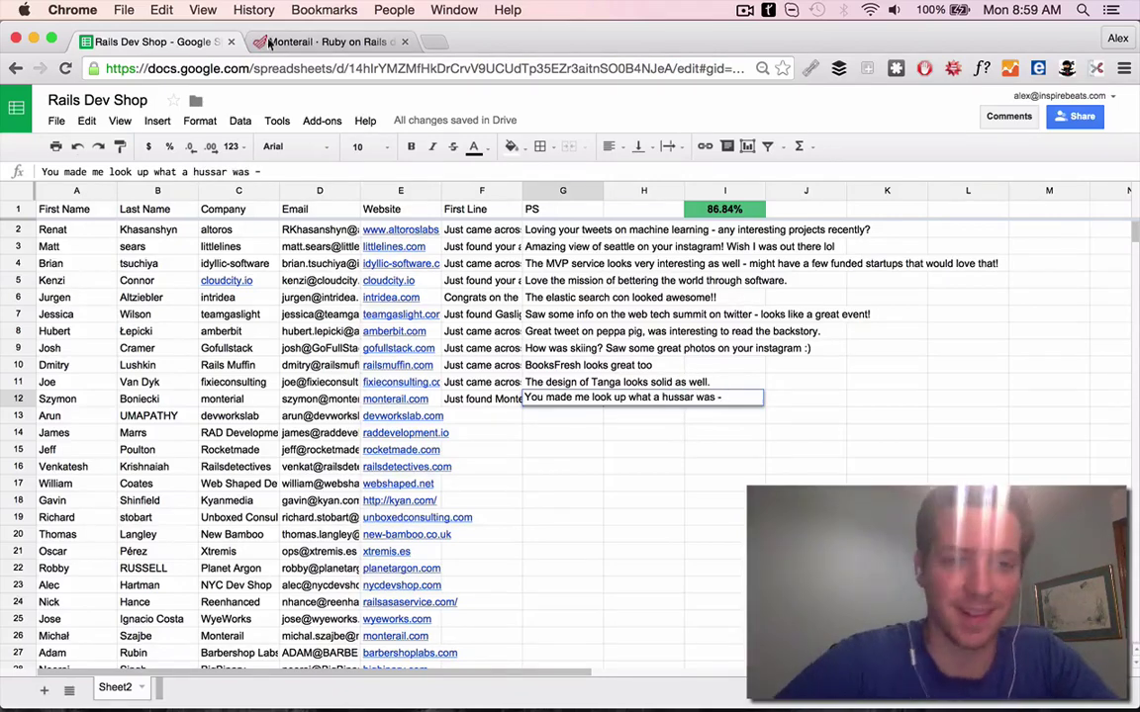
key("Return")
Open devworkslab.com from row 13 and scroll through its team section
key("ctrl+c")
key("super+2")
key("ctrl+l")
key("ctrl+v")
key("Return")
key("super+1")
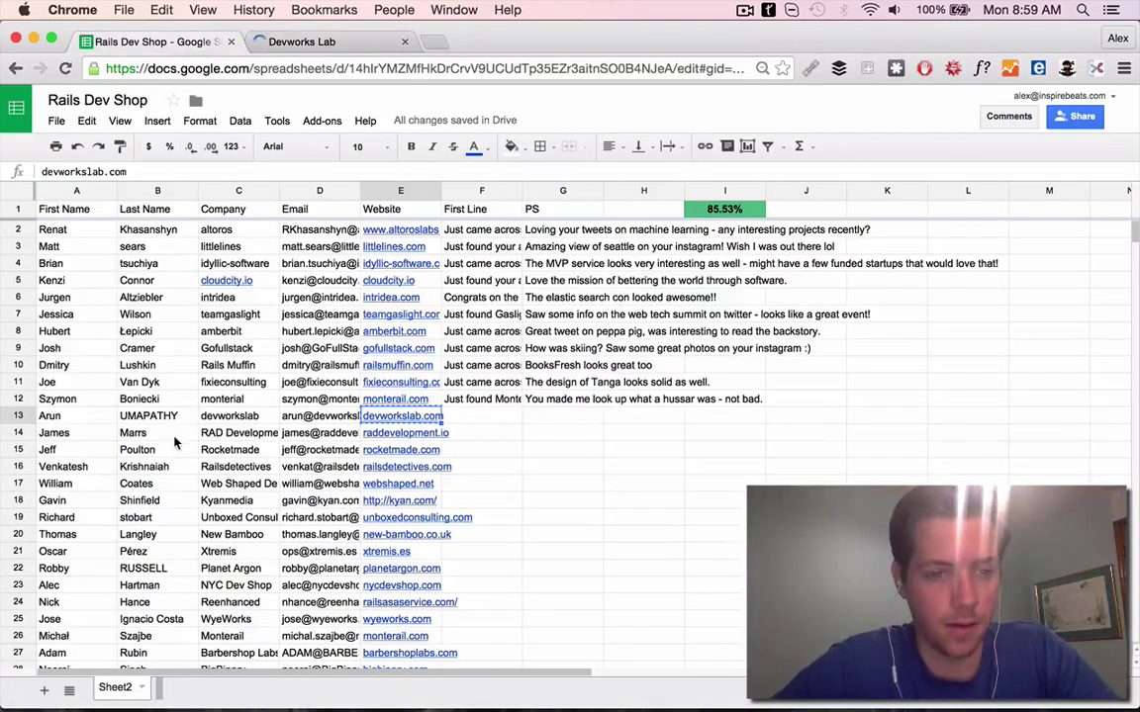
key("super+2")
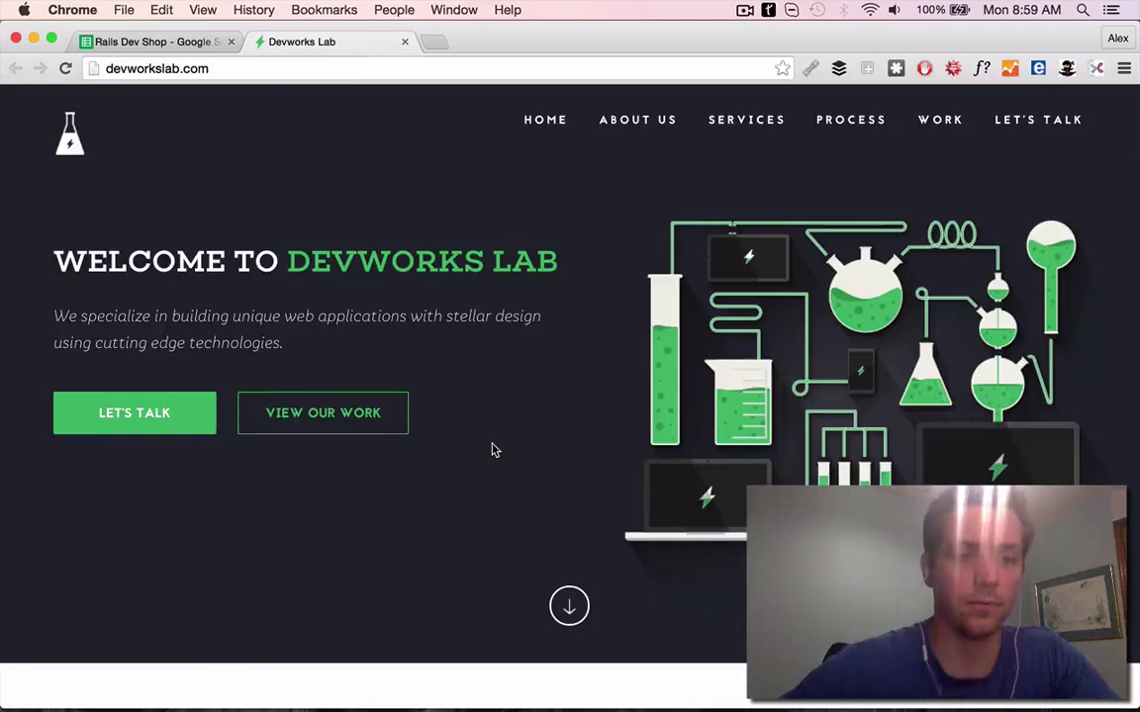
scroll(494, 450, "down", 10)
key("super+1")
key("super+2")
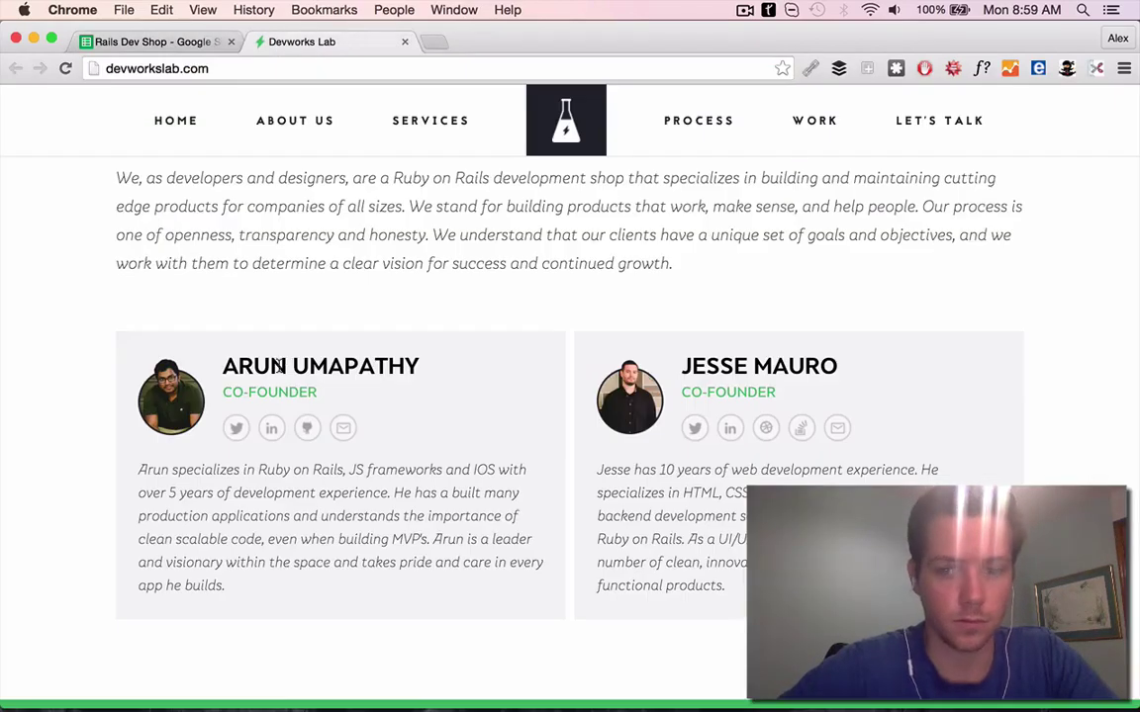
scroll(445, 435, "down", 3)
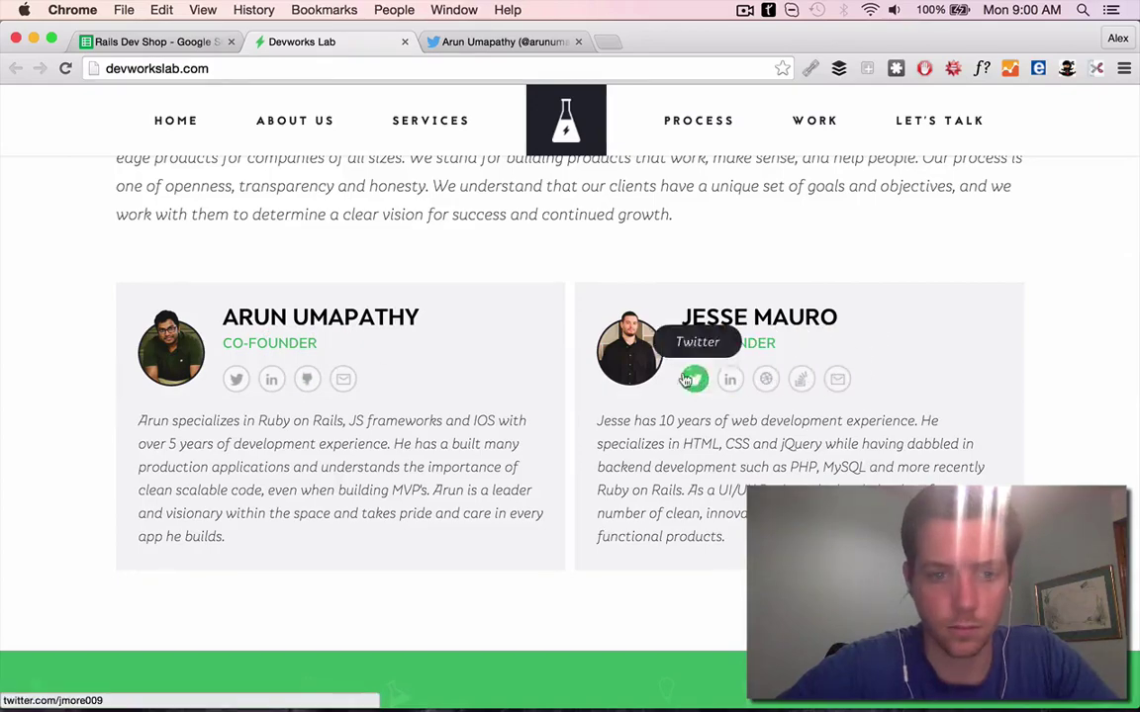
Check both co-founders' Twitter profiles and the Whalor profile mentioned in a tweet
key("super+3")
key("super+2")
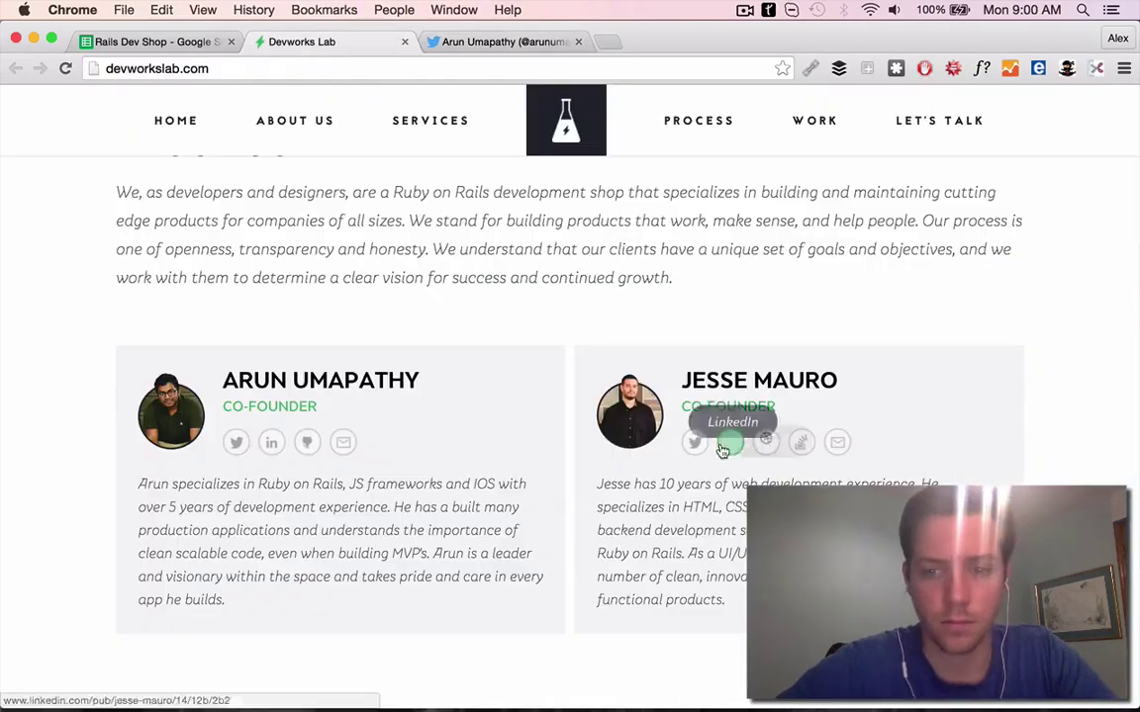
left_click(686, 442, "super")
left_click(645, 41)
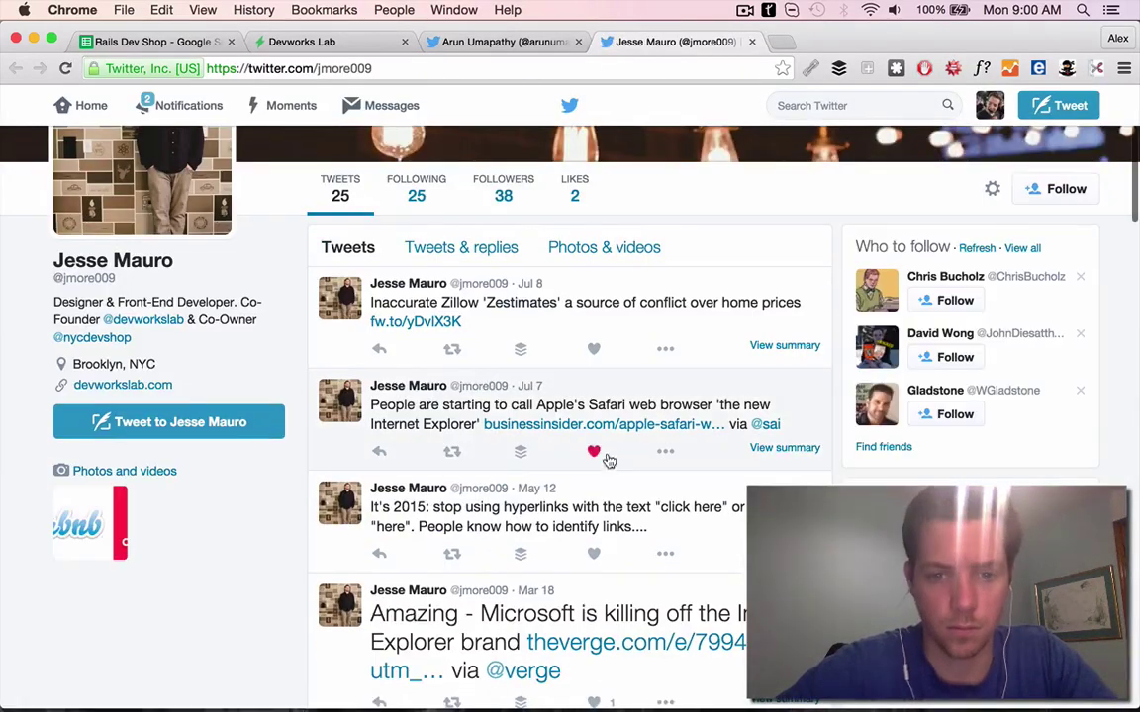
left_click(593, 451)
left_click(752, 44)
left_click(529, 214)
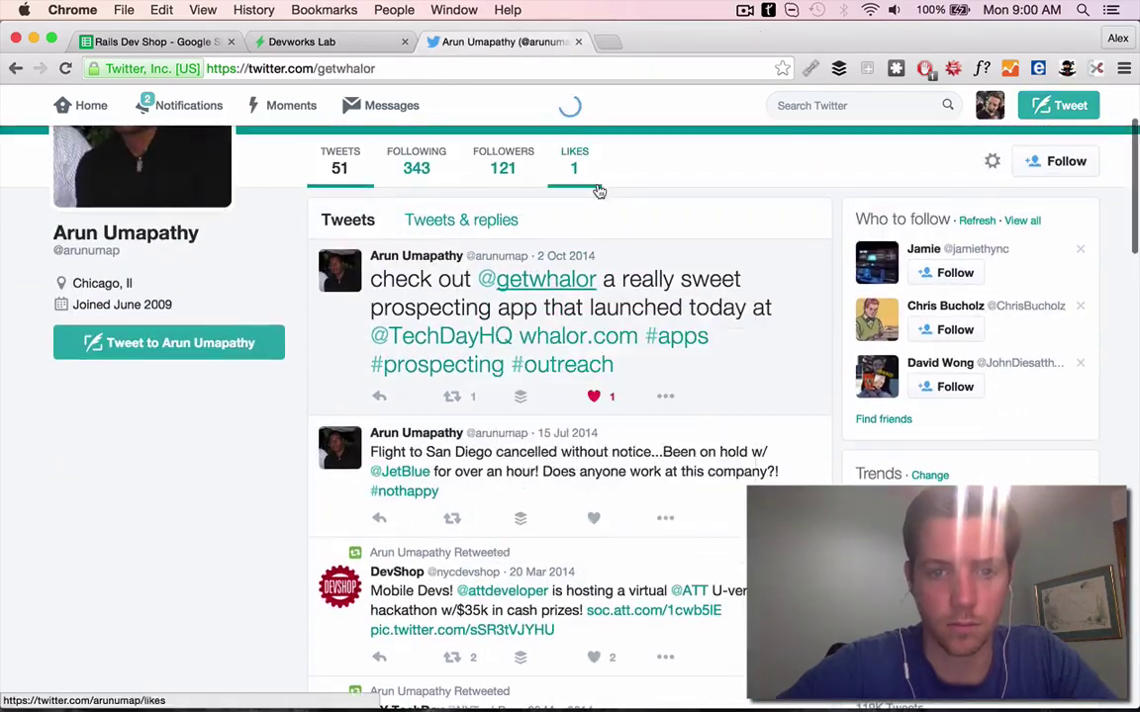
scroll(597, 188, "down", 5)
left_click(578, 42)
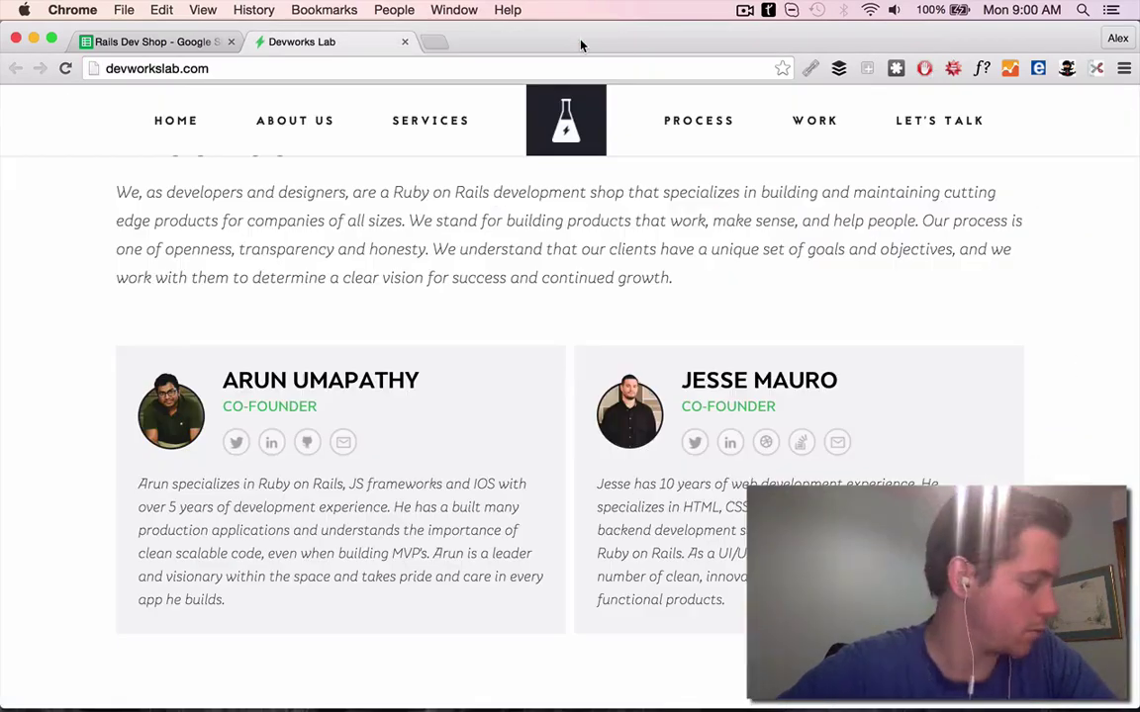
scroll(478, 326, "down", 3)
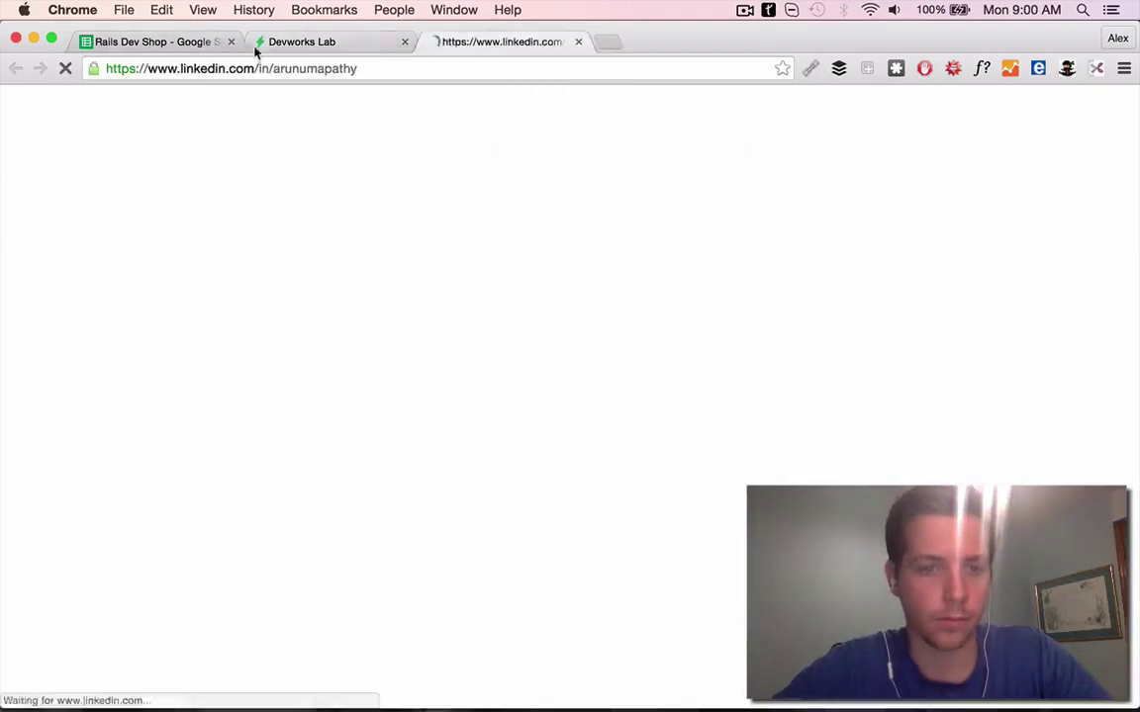
Start row 13's First Line with 'Came across' and view Whalor from Devworks' portfolio
left_click(188, 42)
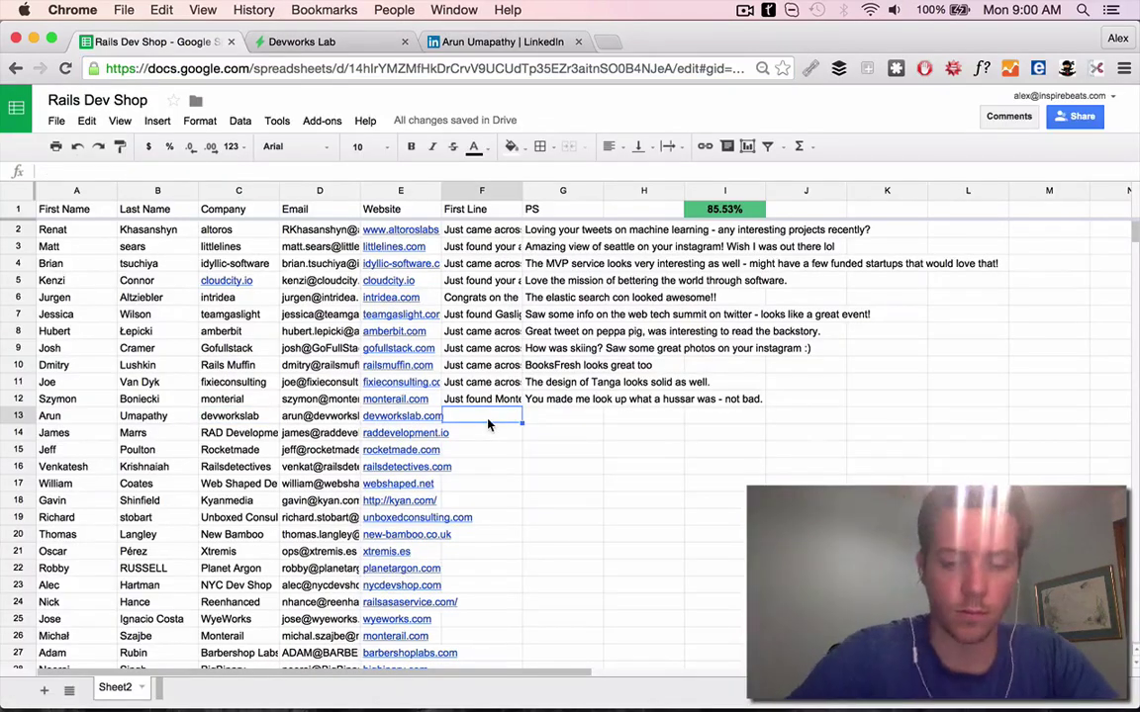
type("Came across Devwor")
left_click(302, 41)
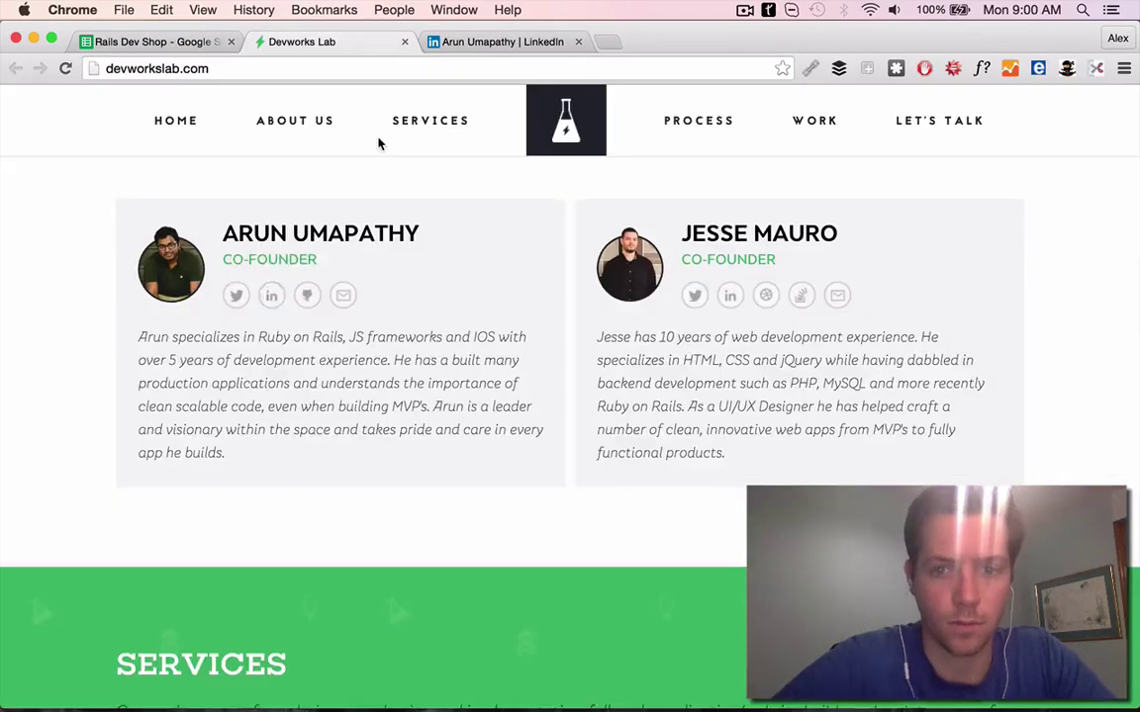
scroll(949, 120, "up", 10)
left_click(947, 119)
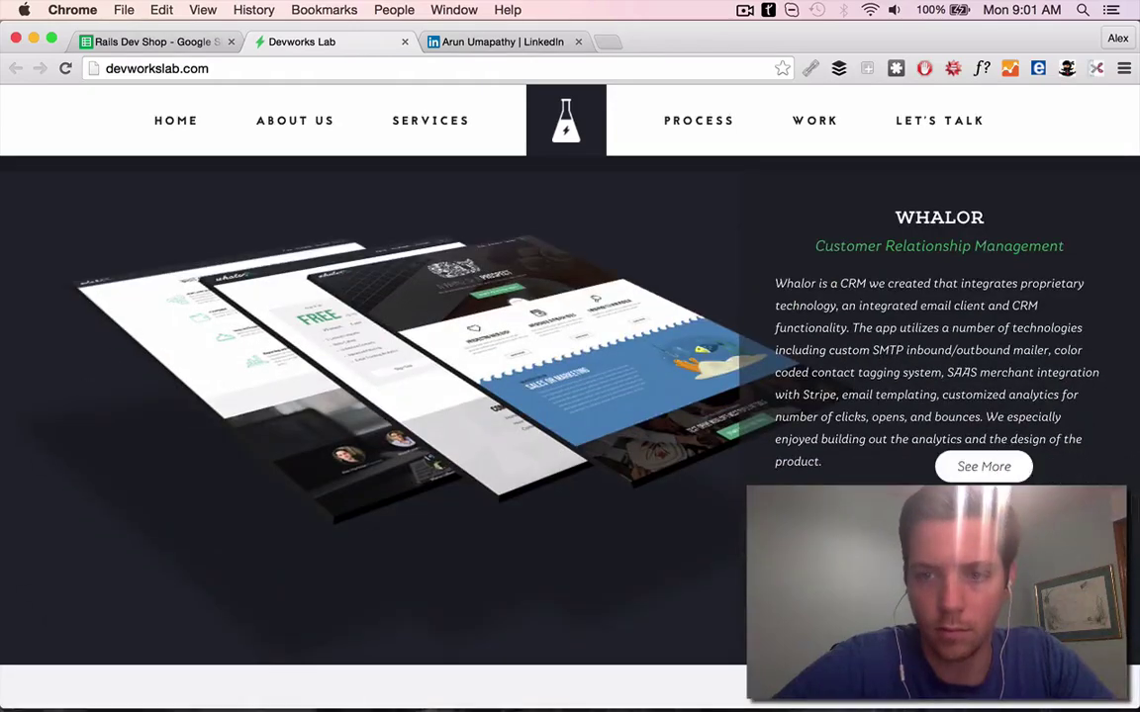
left_click(547, 272)
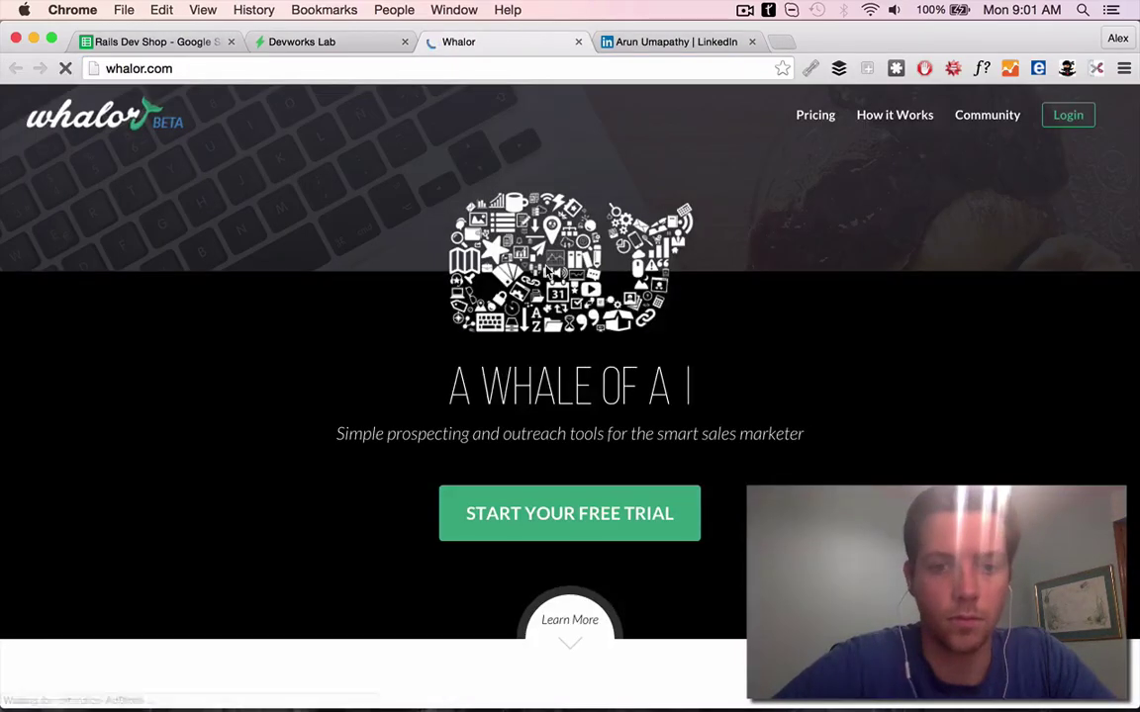
scroll(547, 272, "down", 10)
scroll(584, 498, "up", 1)
key("super+1")
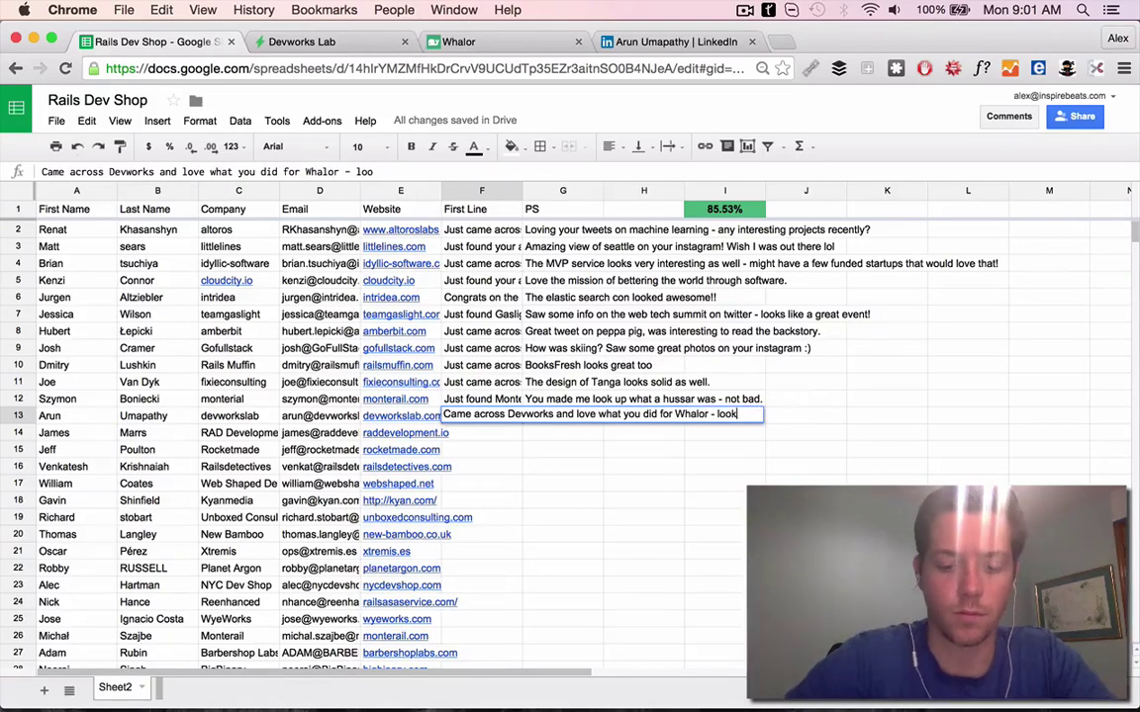
Review the contact's LinkedIn and the SponsorPitch site, then begin row 13's Sponsorpitch PS
key("super+3")
key("super+4")
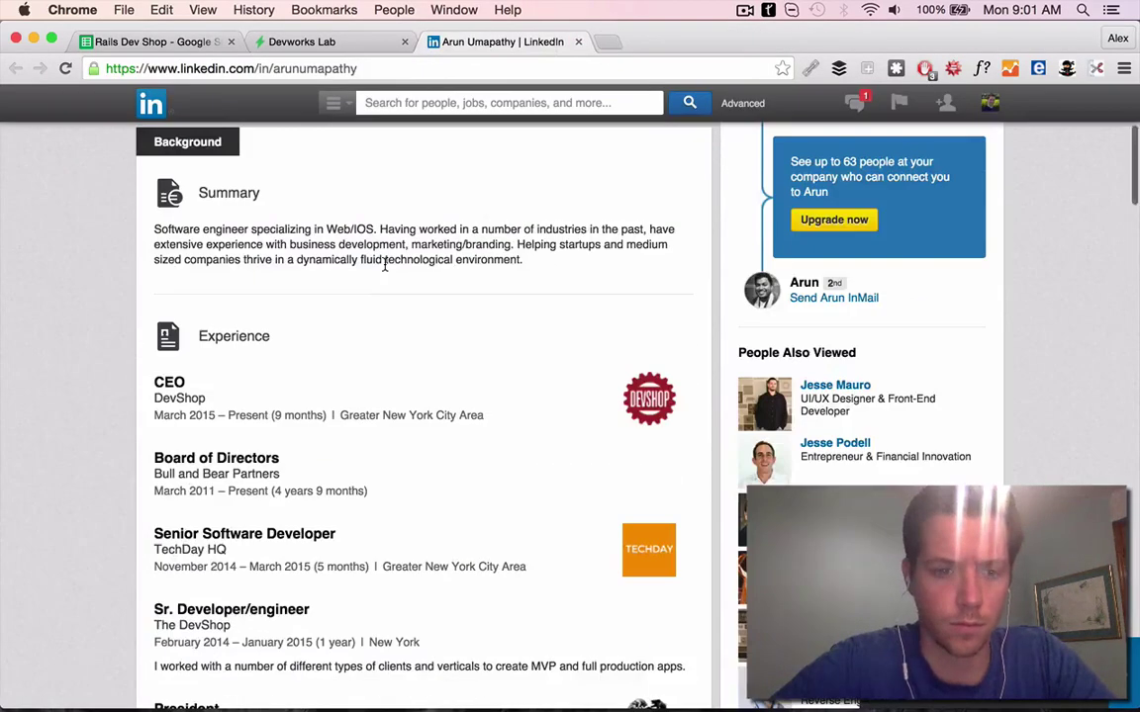
scroll(385, 263, "down", 15)
key("super+2")
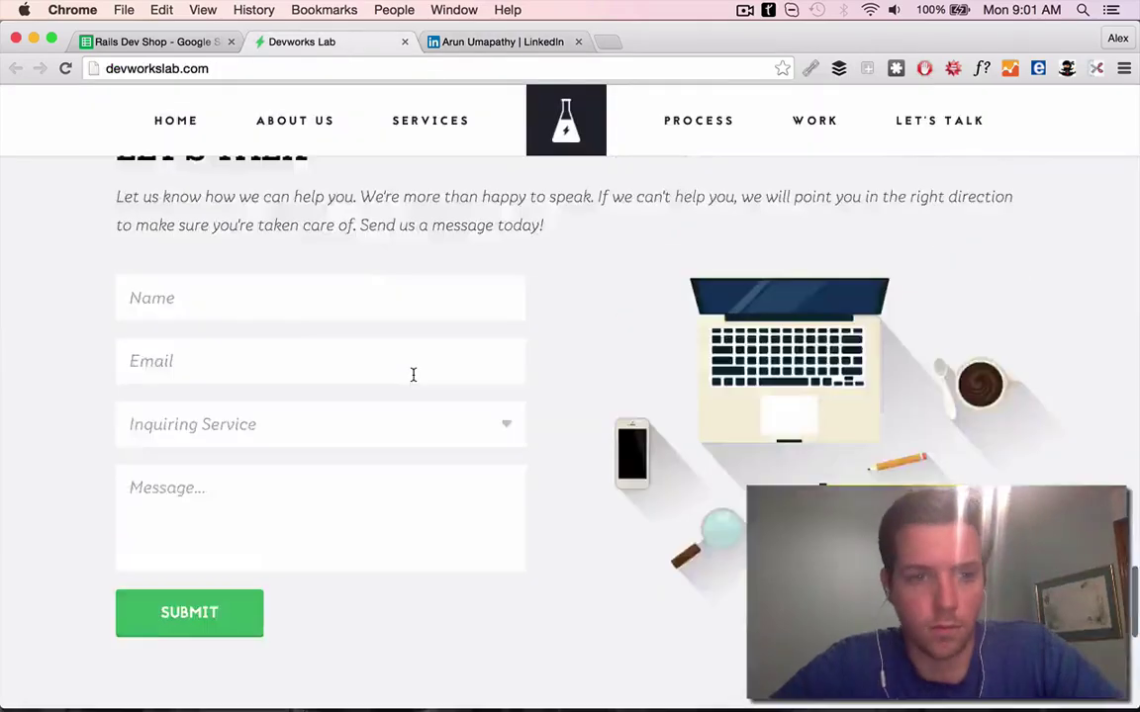
scroll(412, 374, "up", 10)
scroll(698, 356, "up", 5)
scroll(441, 392, "up", 10)
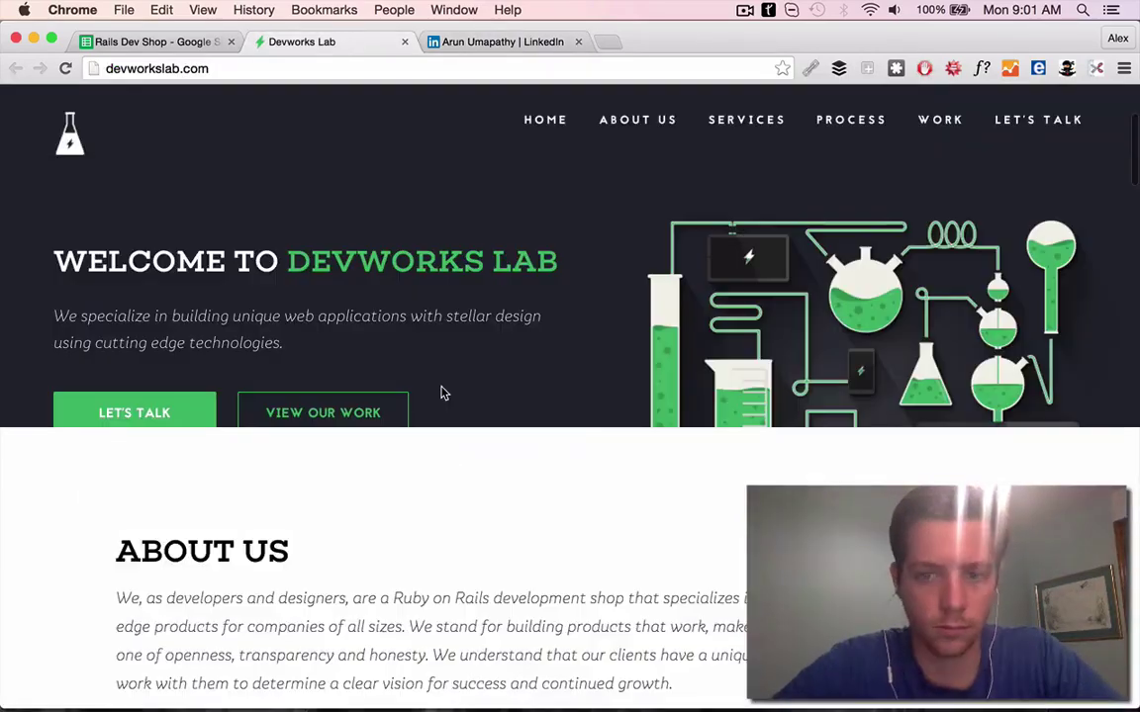
scroll(552, 420, "down", 20)
left_click(486, 242)
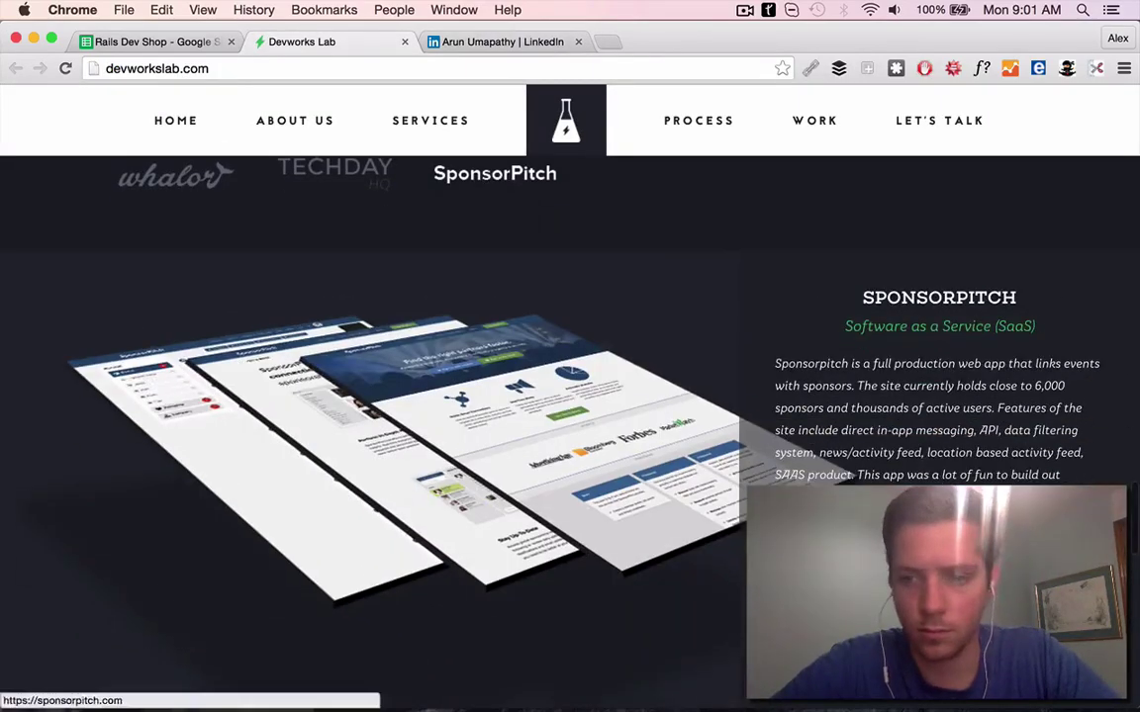
left_click(486, 249)
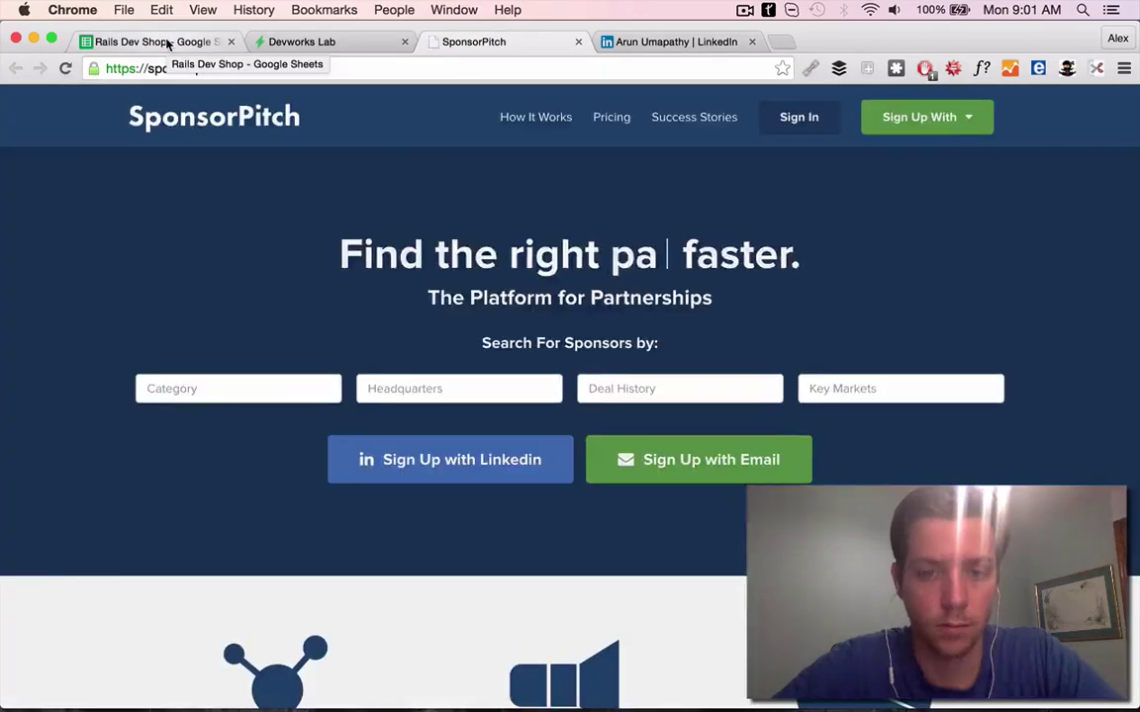
left_click(169, 43)
type("Spo")
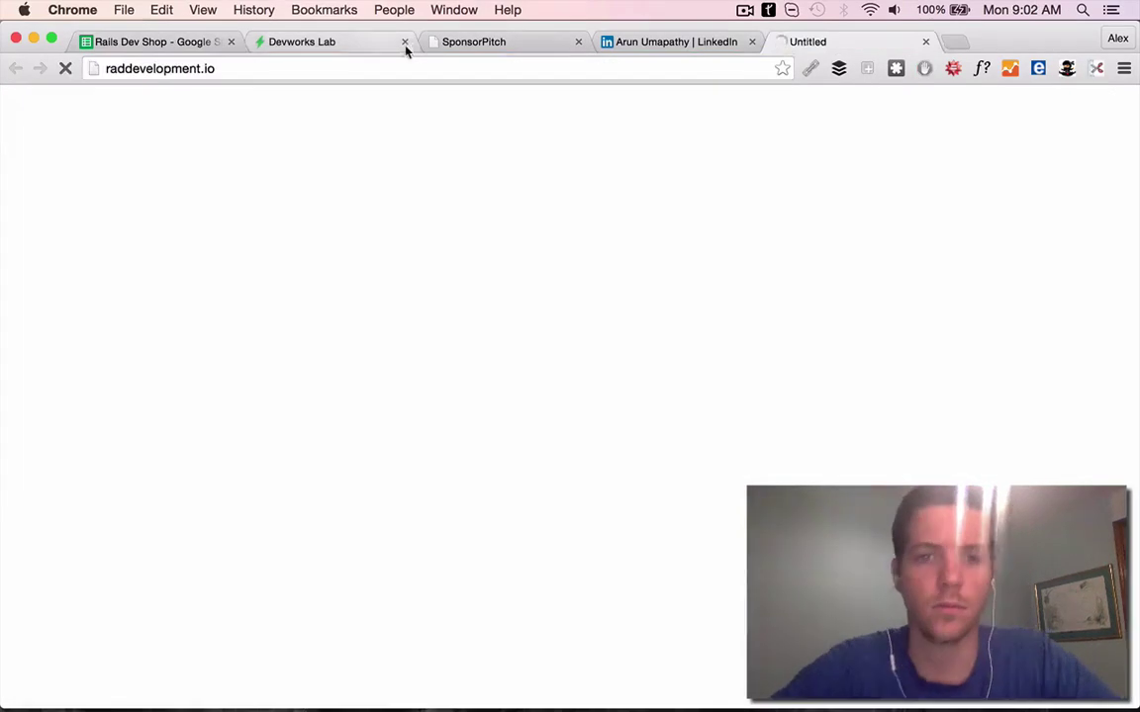
Close research tabs, watch RAD's client video, and finish row 14's First Line about it
left_click(404, 42)
left_click(403, 41)
left_click(404, 42)
left_click(198, 42)
left_click(342, 42)
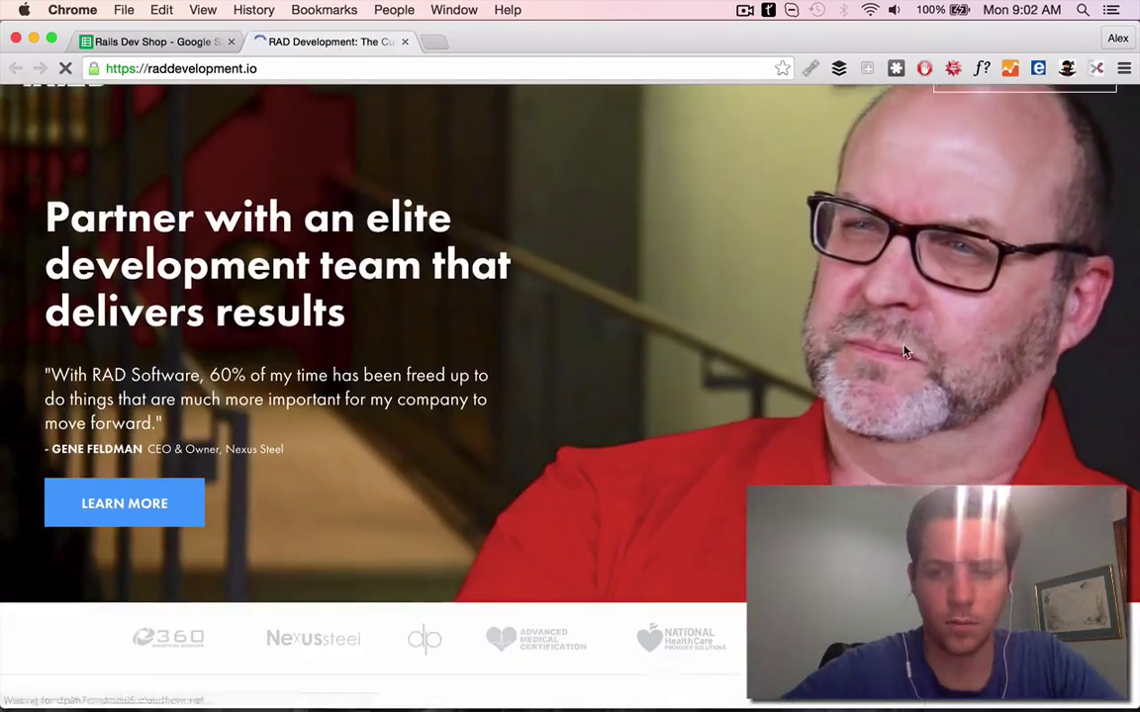
left_click(525, 215)
left_click_drag(258, 609, 687, 616)
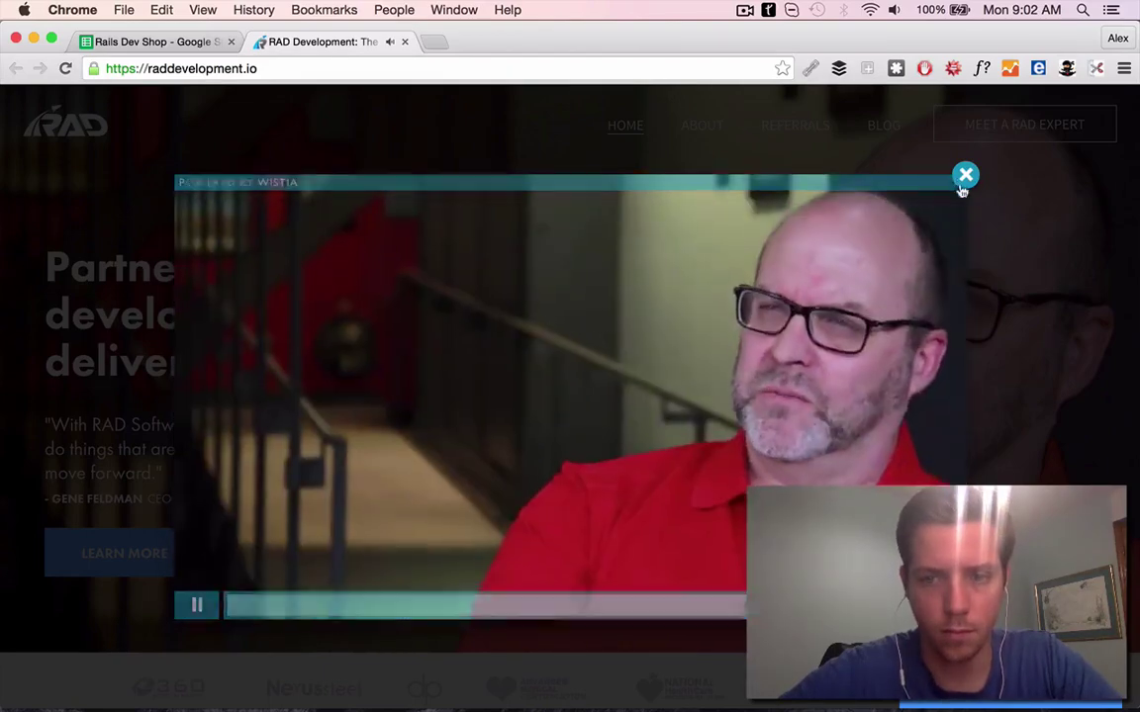
key("Escape")
scroll(513, 335, "down", 1)
key("super+1")
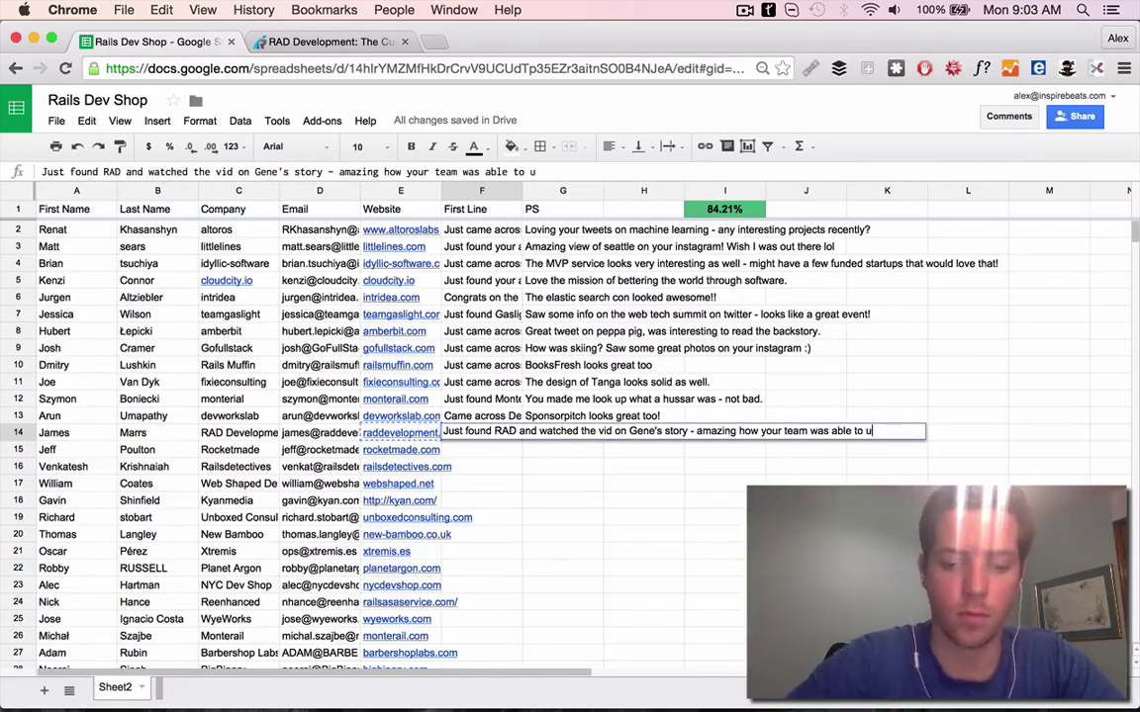
type("so much.")
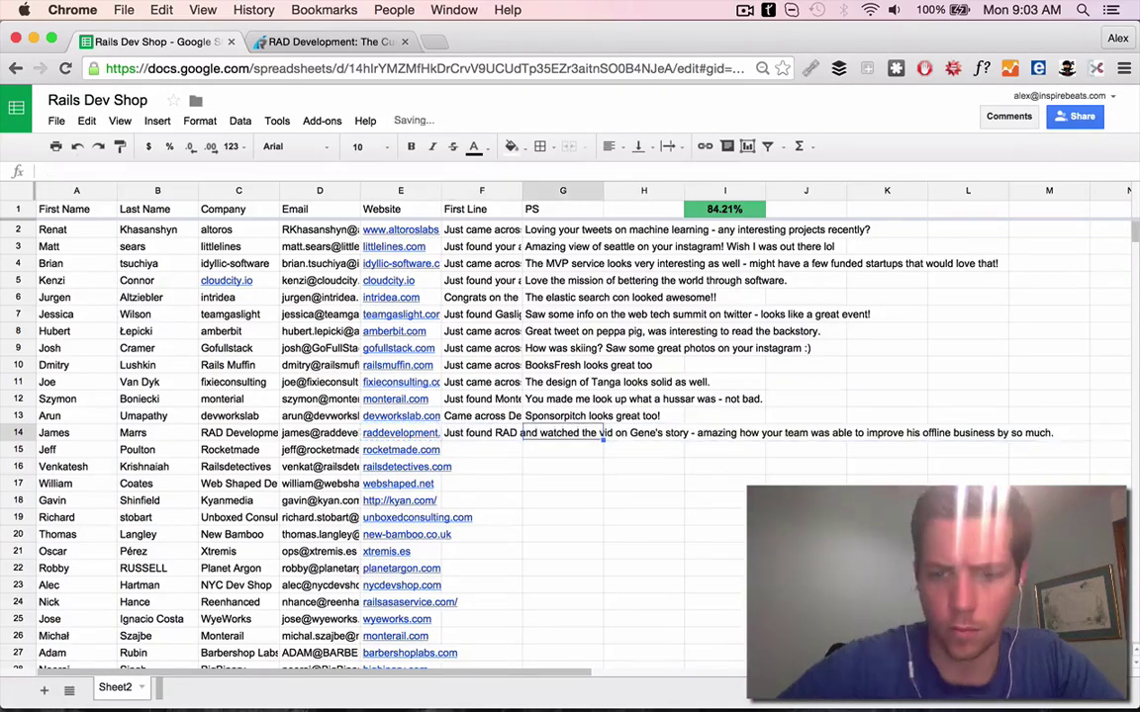
left_click(59, 415)
Copy row 14's contact name and company and search Google for them
left_click_drag(54, 433, 213, 432)
key("ctrl+c")
key("ctrl+t")
key("ctrl+v")
key("Return")
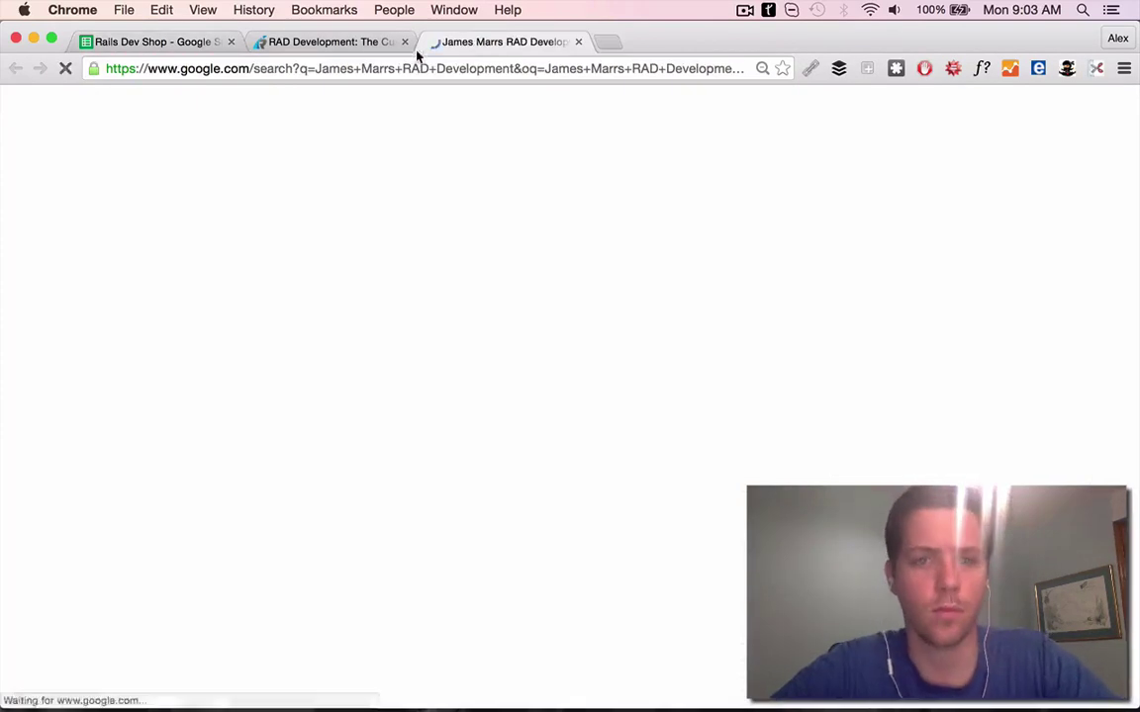
Close the old RAD Development page and go back to the Google results
left_click(404, 41)
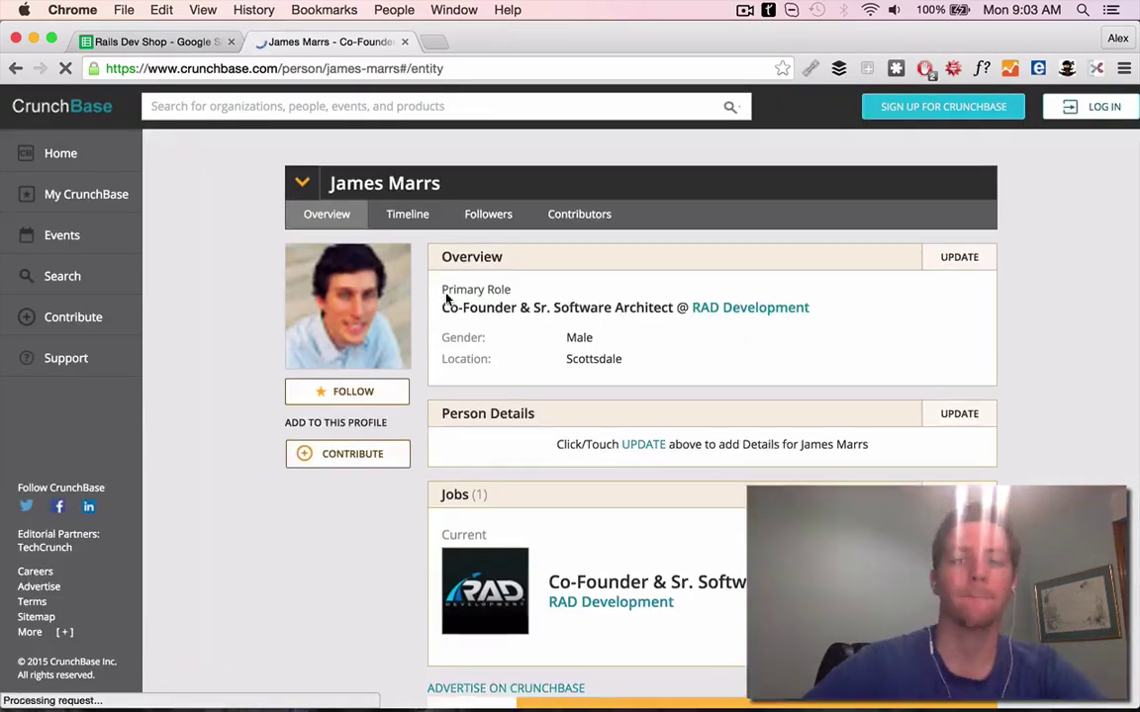
scroll(400, 263, "down", 4)
key("super+Left")
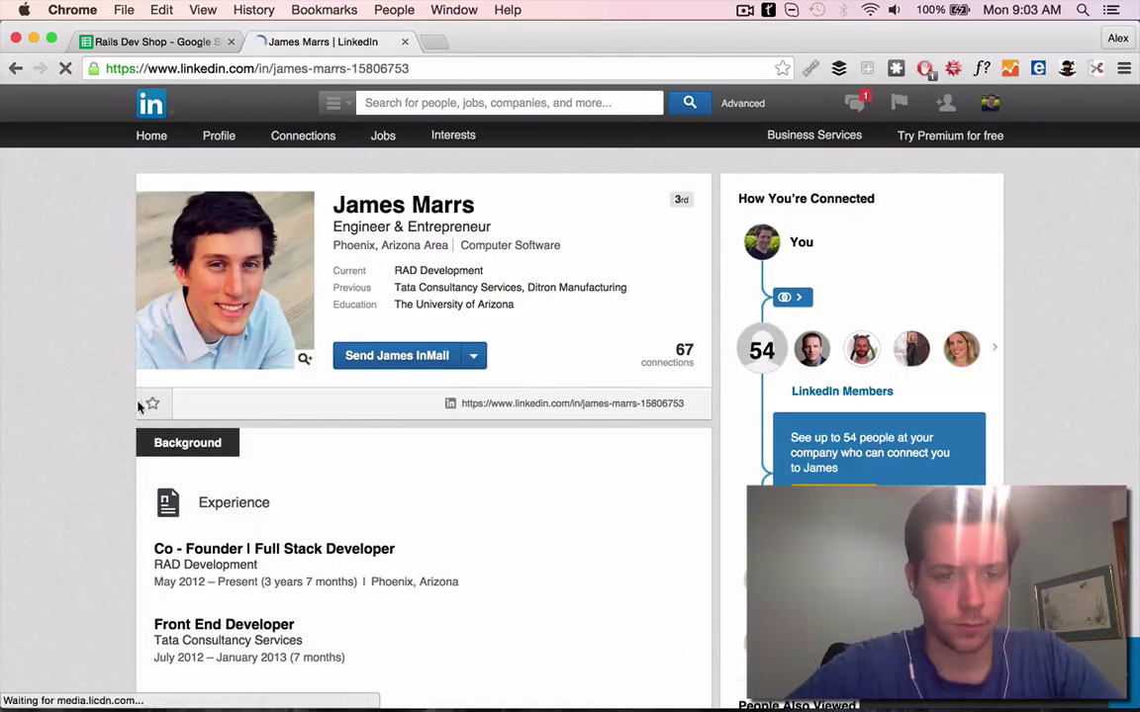
scroll(324, 415, "down", 3)
scroll(395, 395, "down", 10)
scroll(465, 396, "up", 12)
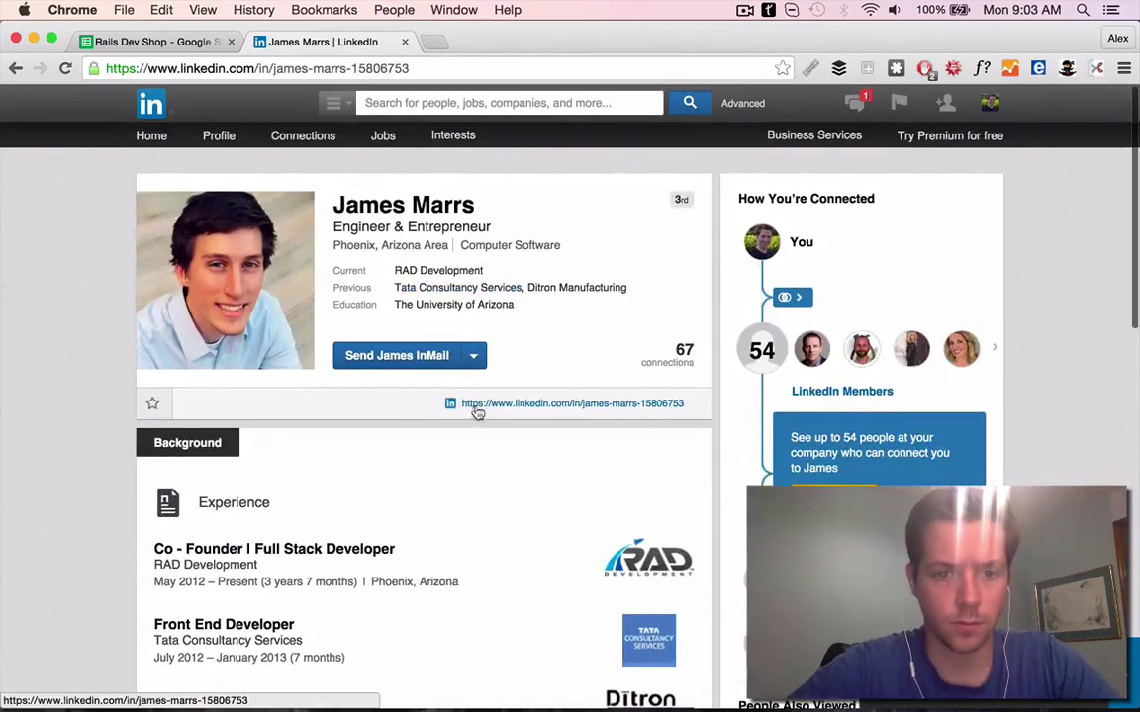
Copy the contact's name and search Twitter for it with 'RAD' added
left_click_drag(403, 198, 332, 203)
key("super+l")
type("twitter.com")
key("Return")
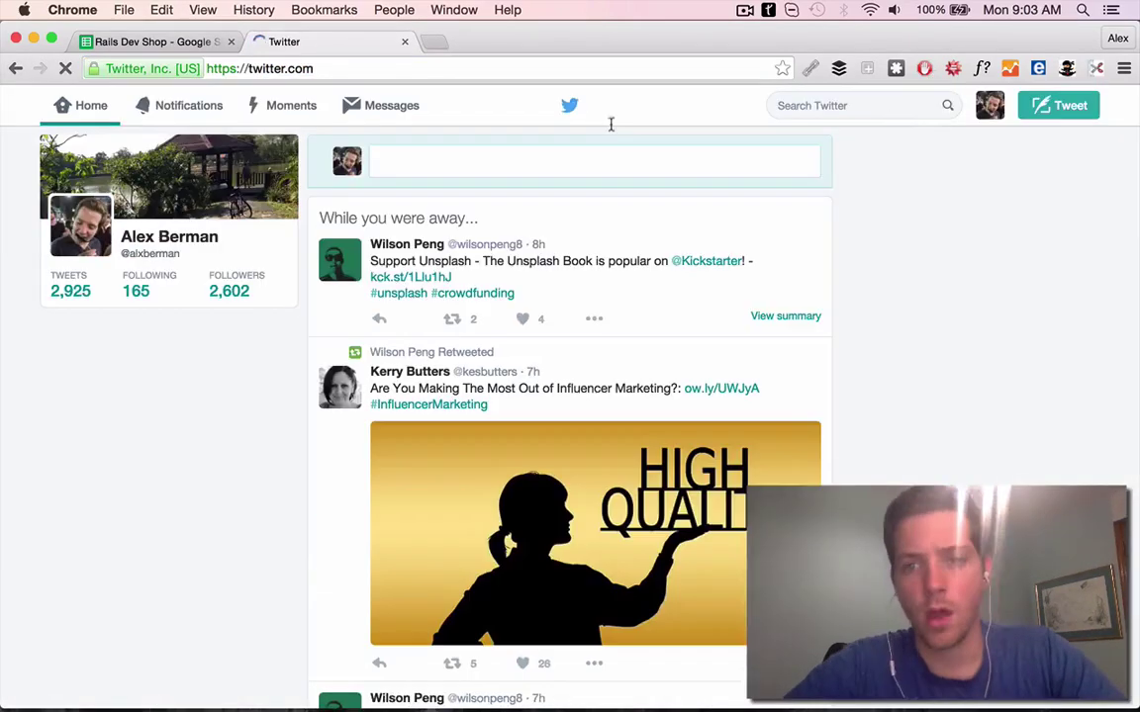
left_click(878, 106)
key("super+v")
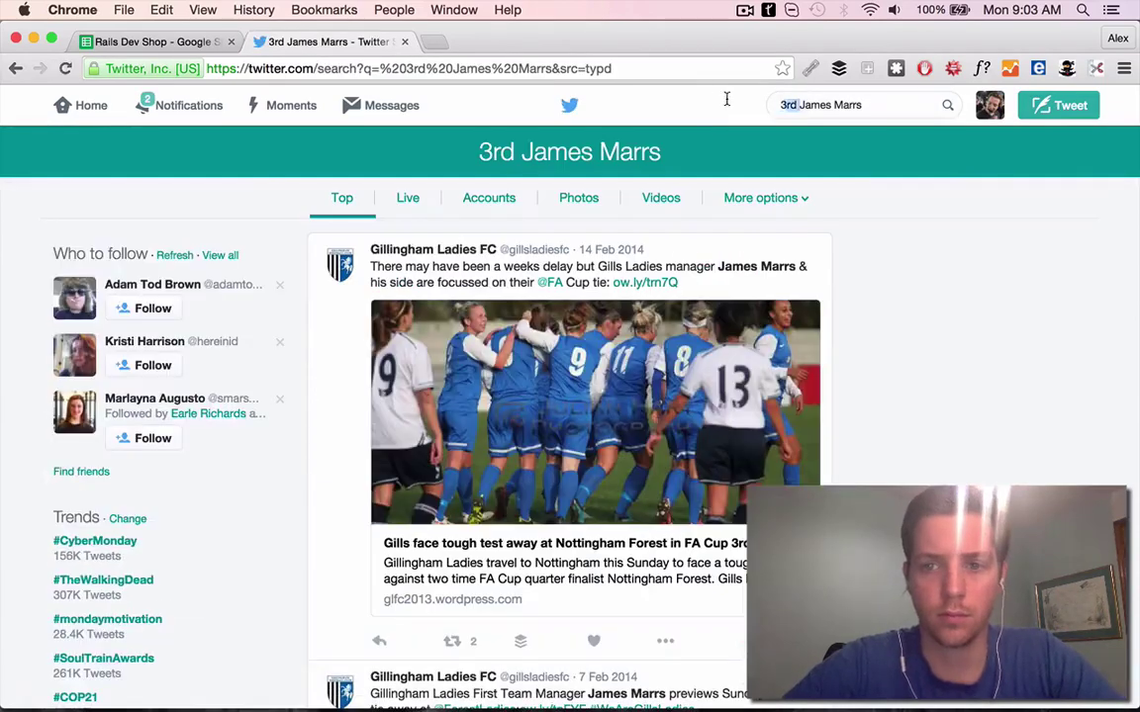
type("RAD")
key("Return")
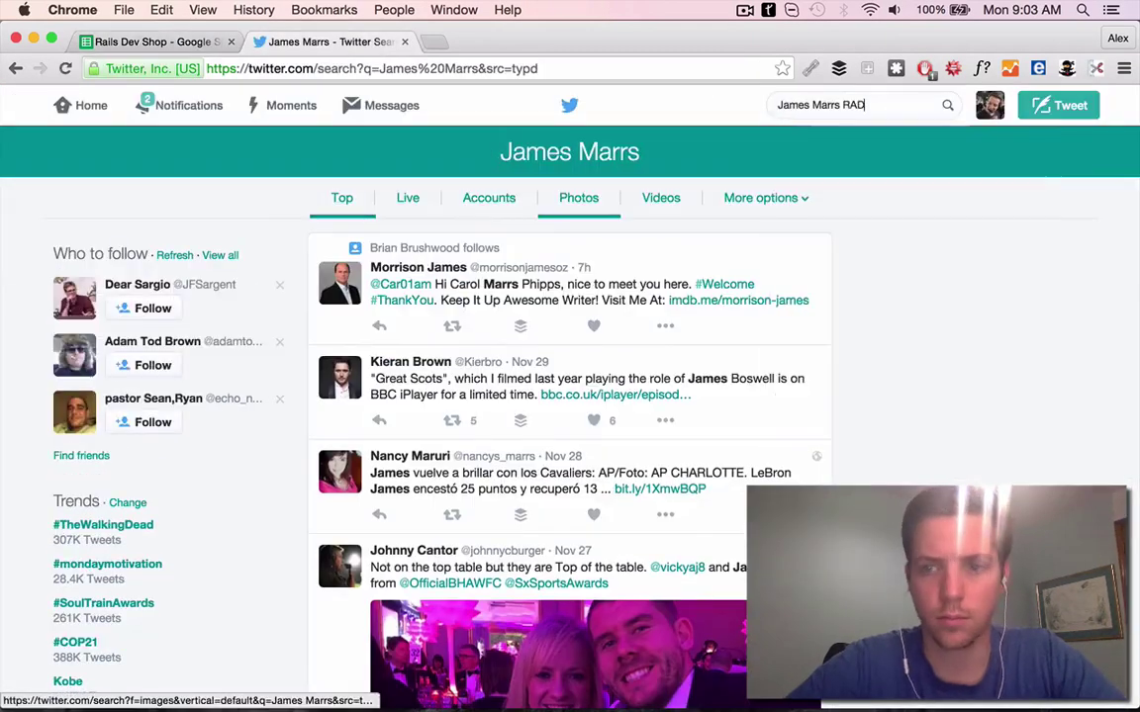
Filter to Twitter accounts, retry with just the name, then return to Google results
left_click(489, 197)
double_click(857, 105)
key("BackSpace")
key("Return")
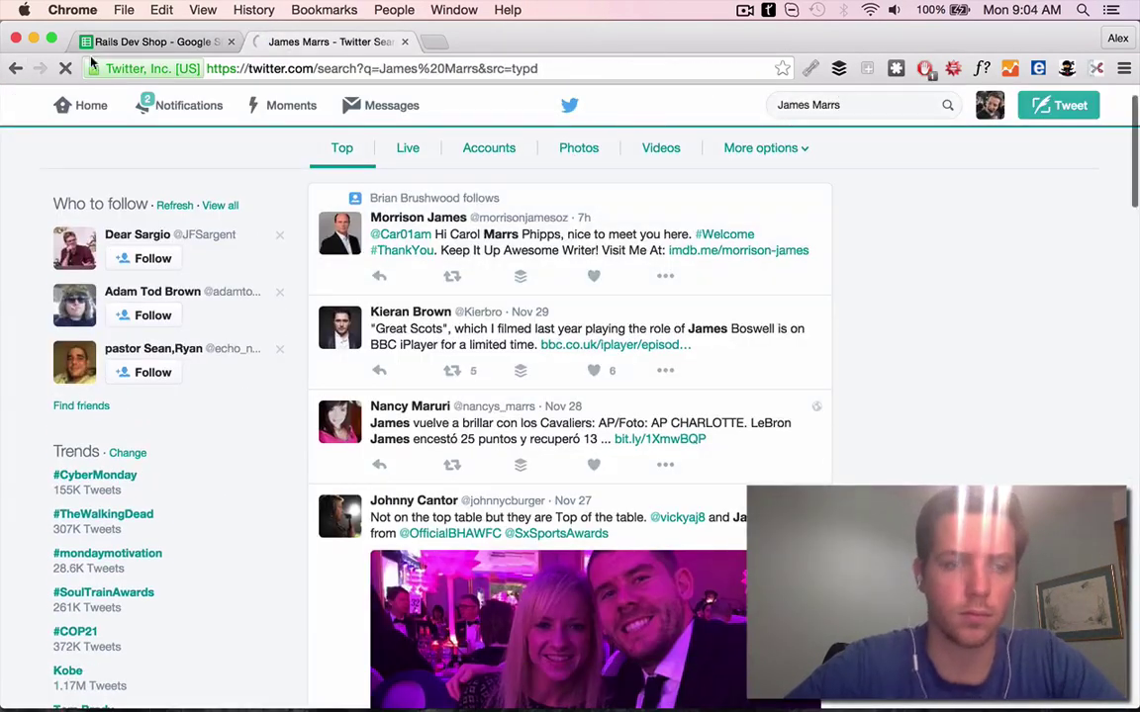
left_click(14, 68)
left_click(15, 69)
left_click(15, 68)
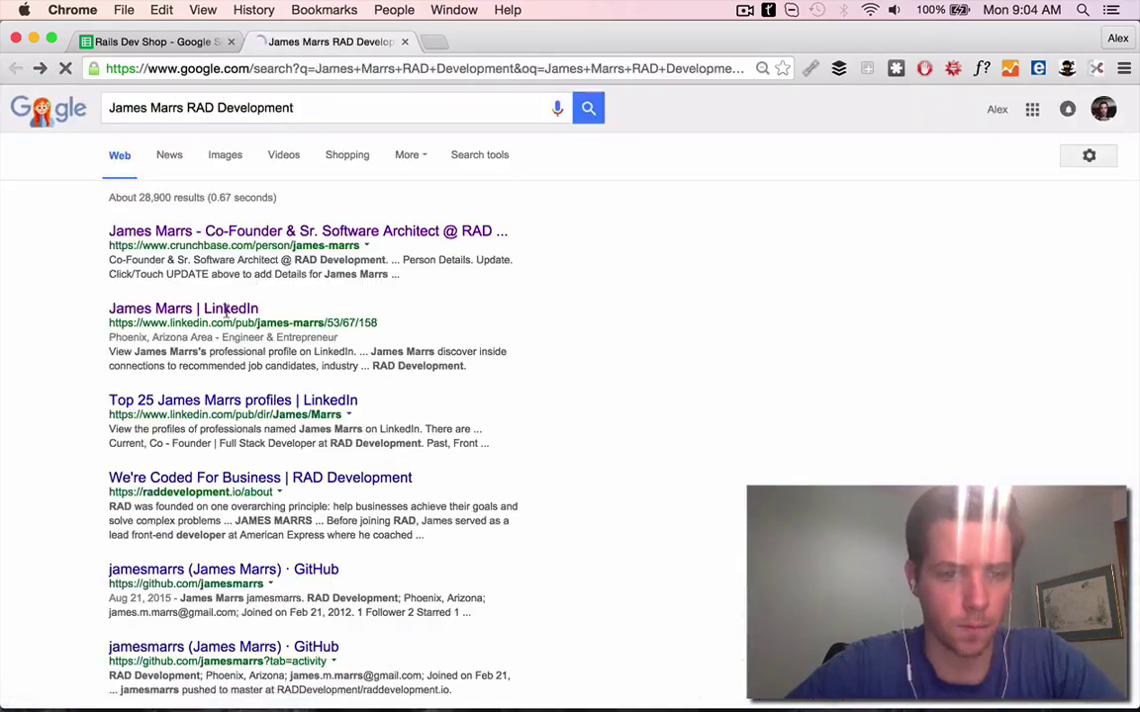
Read RAD Development's about page and move to row 14's First Line in the sheet
left_click(227, 483)
scroll(562, 351, "down", 15)
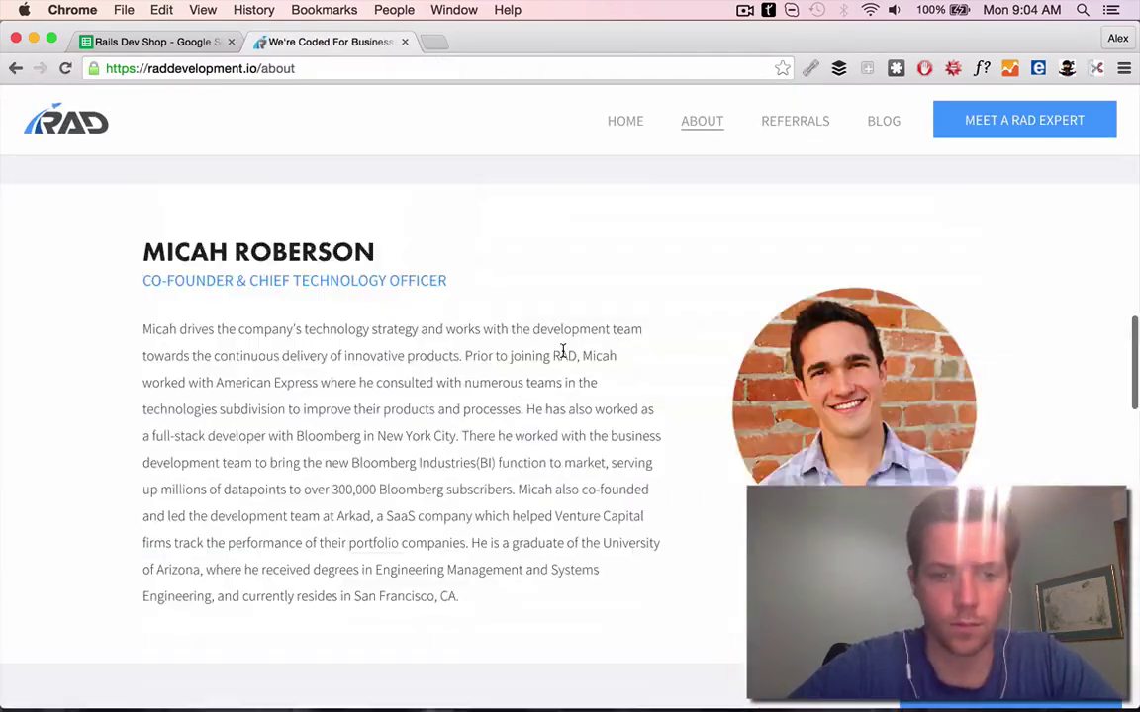
scroll(562, 351, "up", 7)
scroll(562, 351, "down", 7)
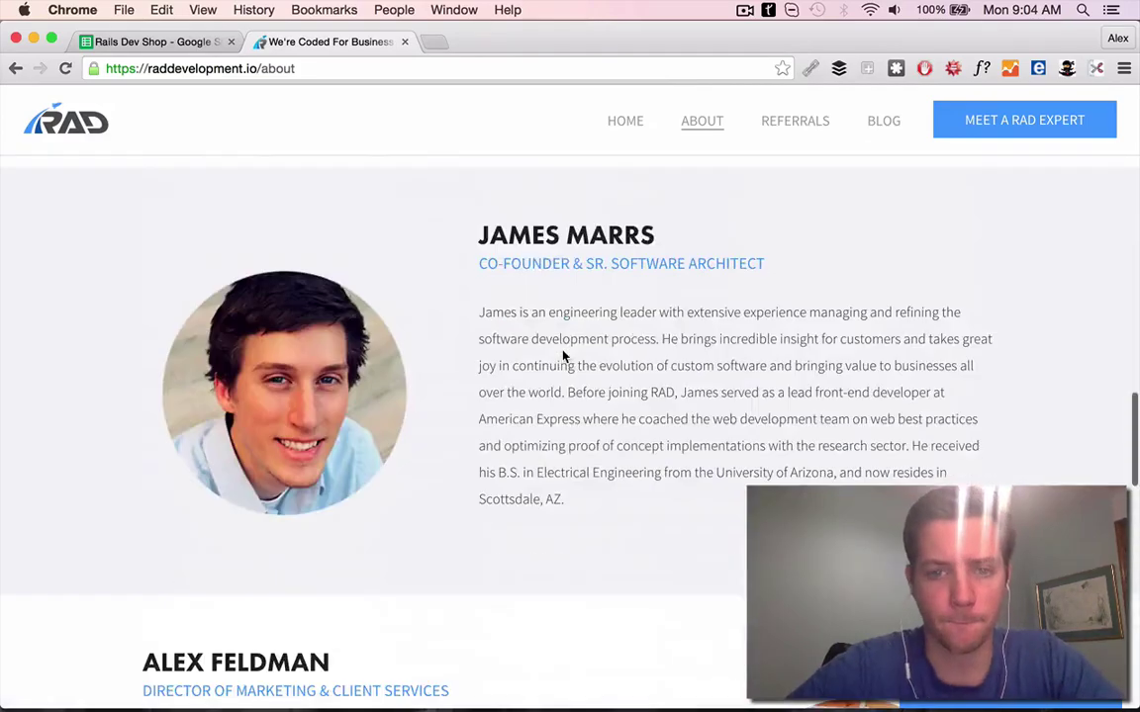
scroll(562, 354, "up", 6)
scroll(562, 354, "up", 4)
key("super+1")
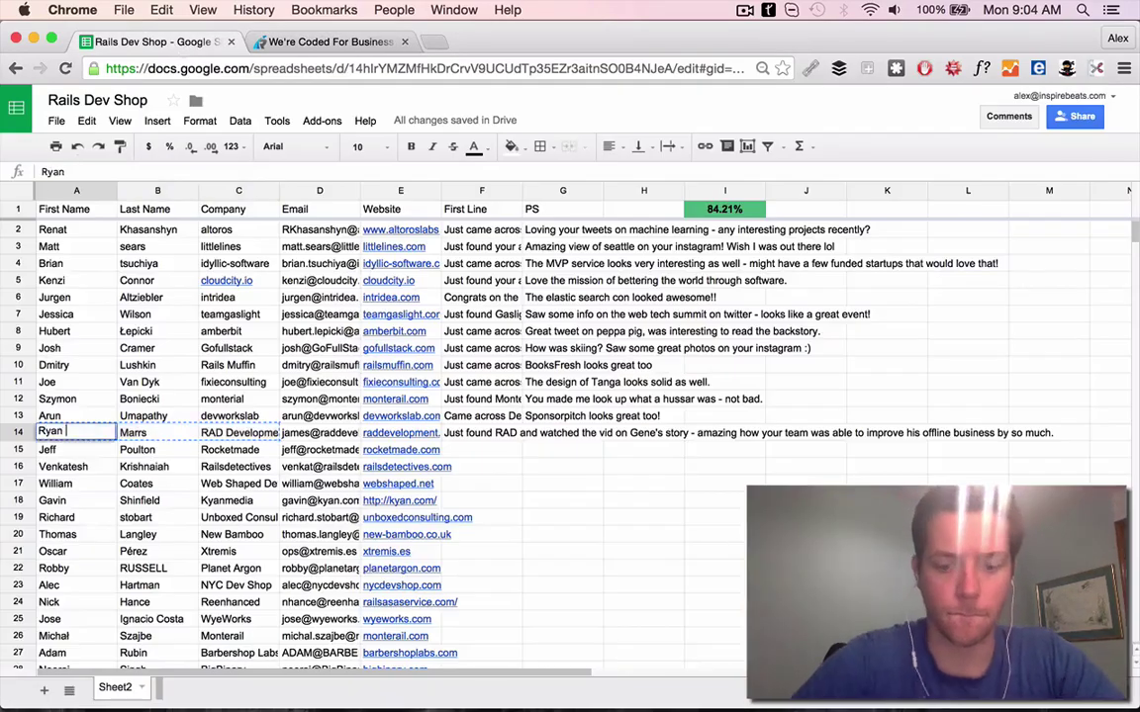
key("Tab")
key("Tab")
key("super+2")
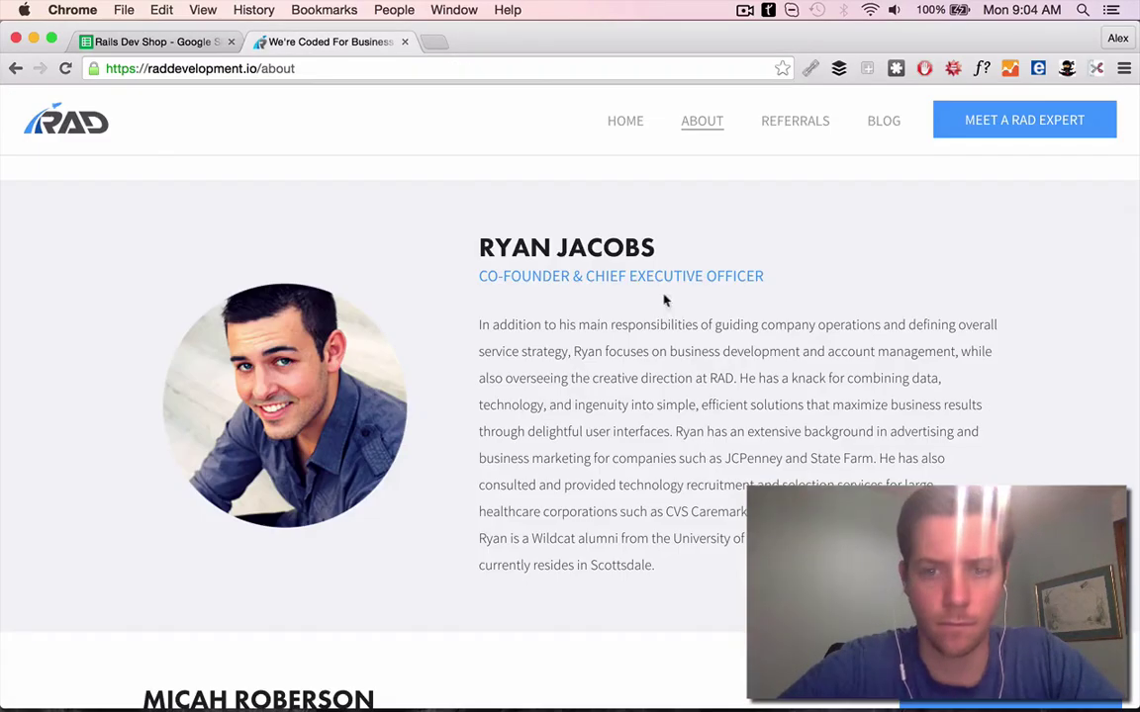
Search Google for RAD's CEO by name, then return to the about page
left_click(337, 68)
key("Return")
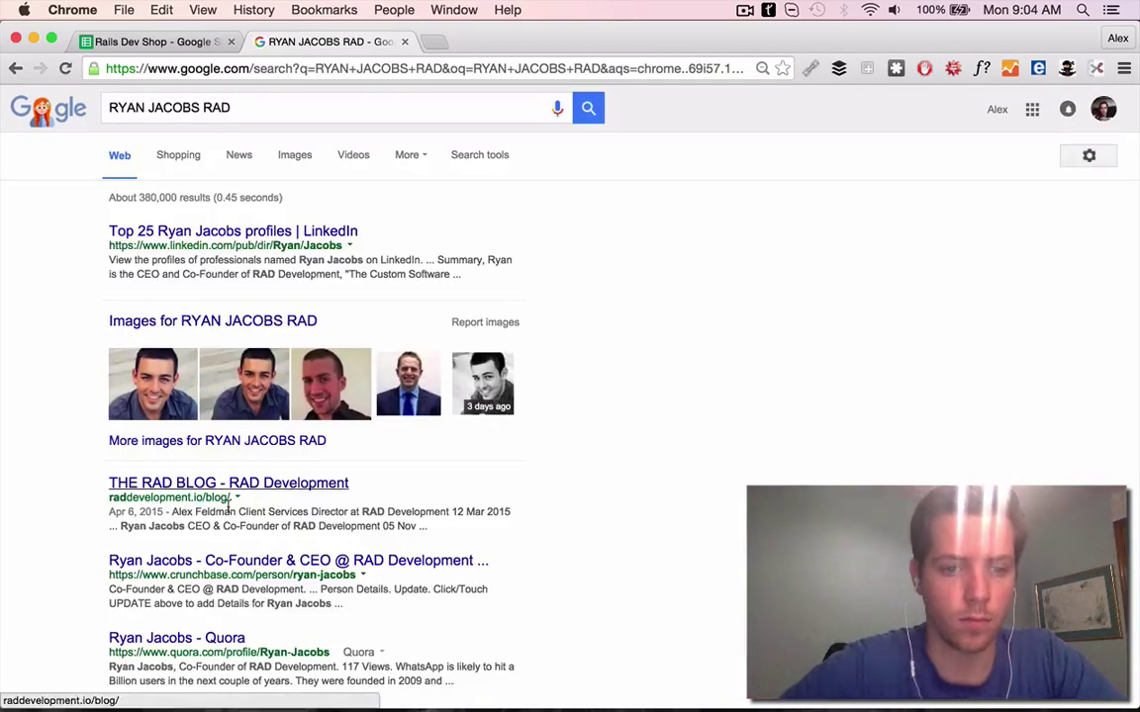
scroll(238, 522, "down", 1)
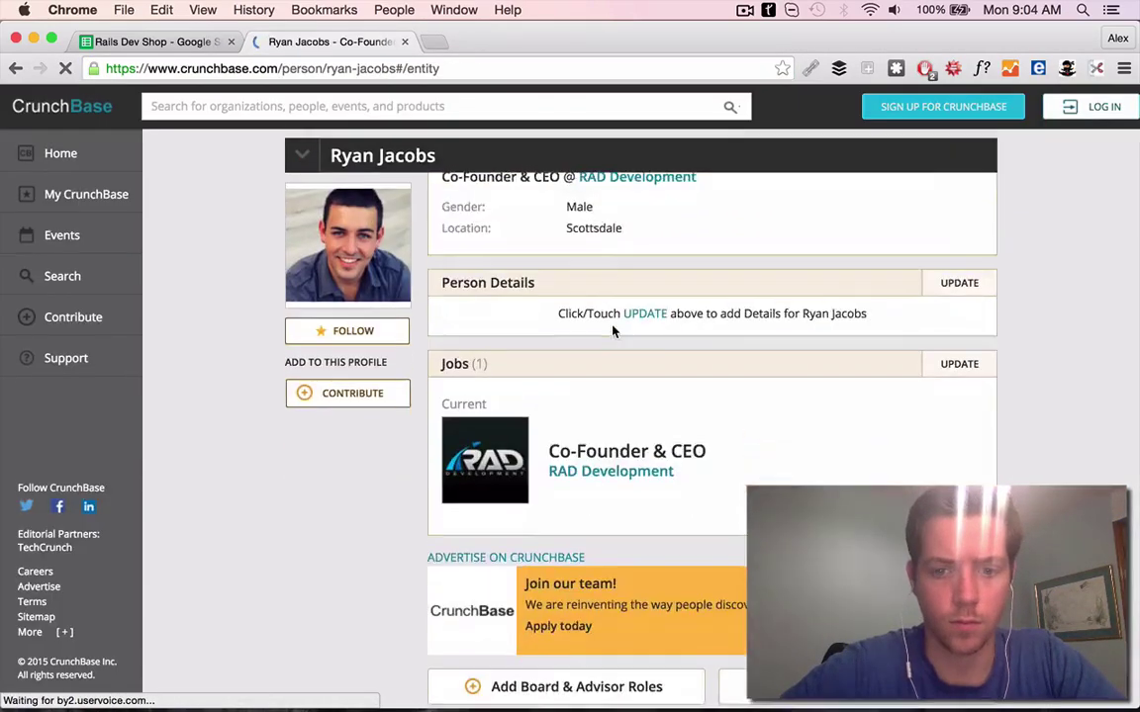
key("super+l")
right_click(15, 68)
left_click(148, 109)
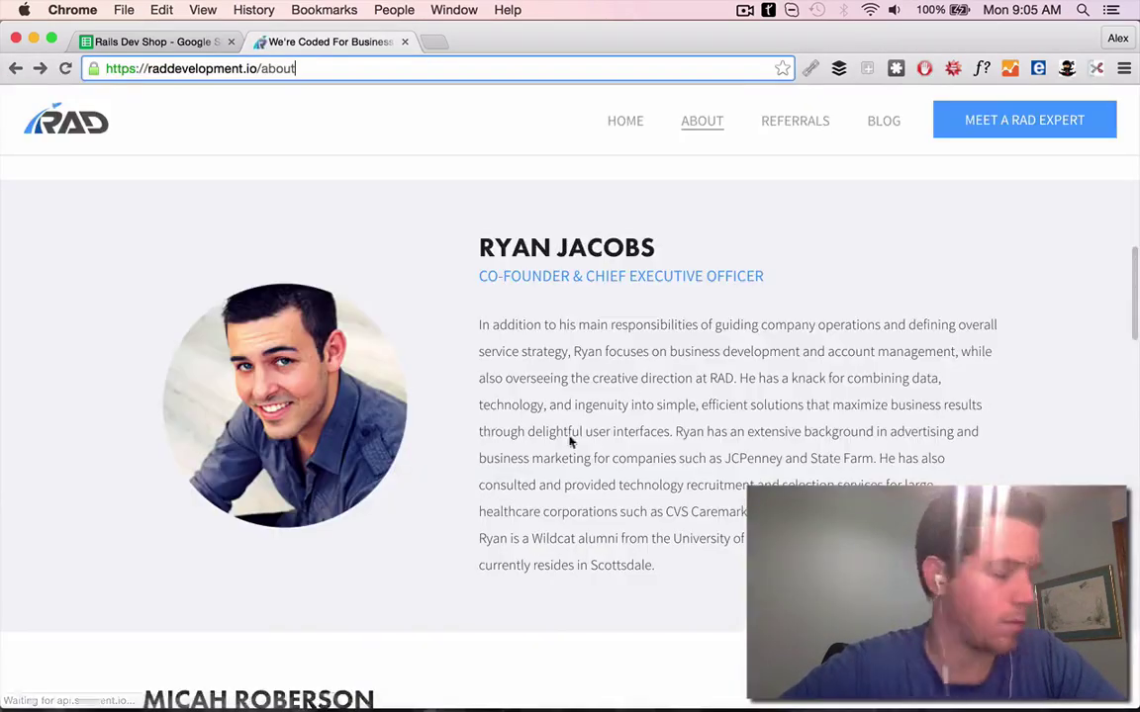
Go from RAD's home page to its referrals page and scroll to the testimonials
scroll(574, 437, "down", 10)
scroll(596, 455, "down", 10)
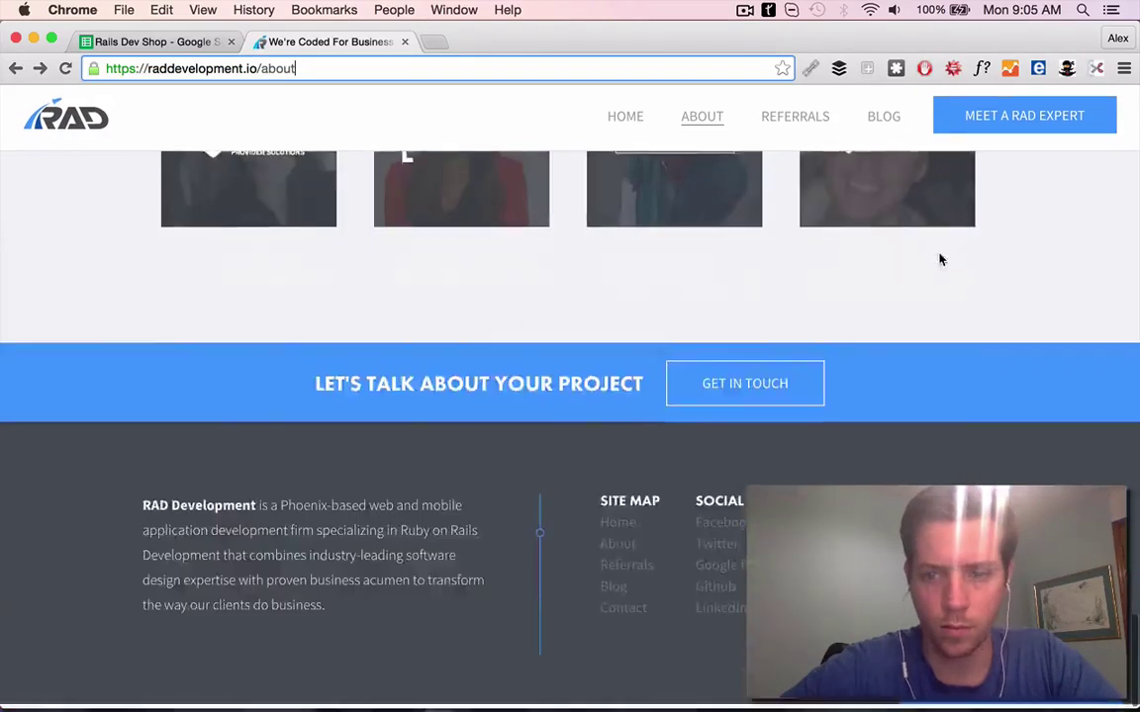
scroll(938, 257, "up", 20)
left_click(625, 120)
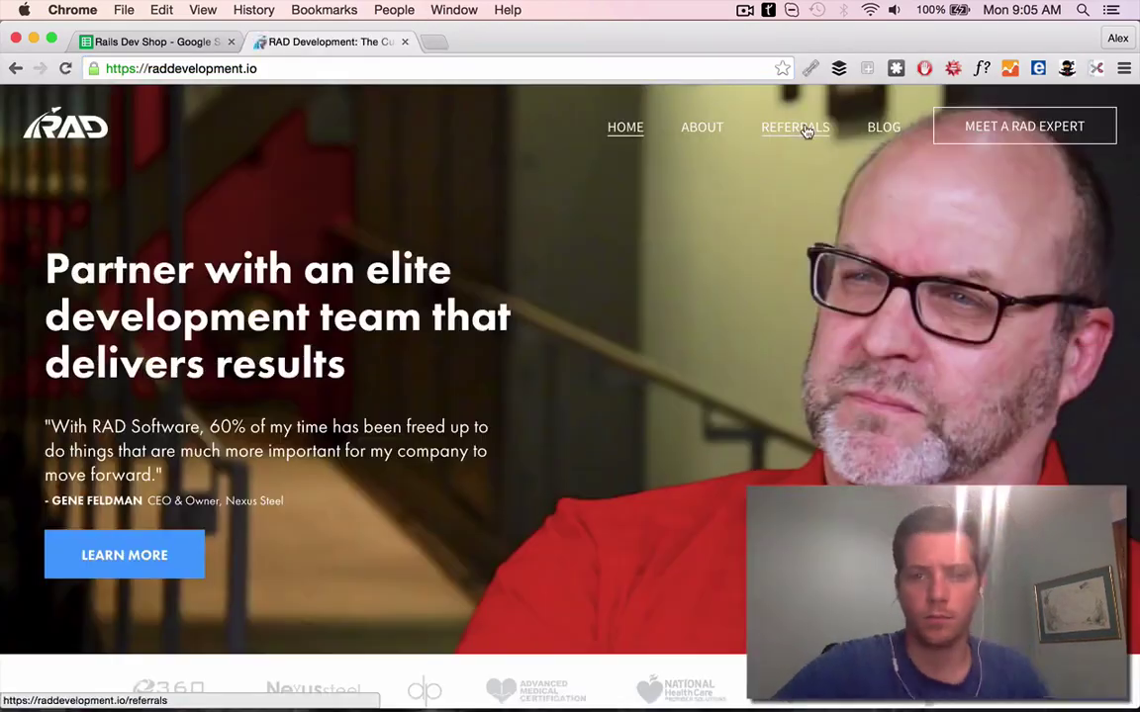
left_click(801, 123)
scroll(549, 423, "down", 5)
scroll(549, 423, "down", 2)
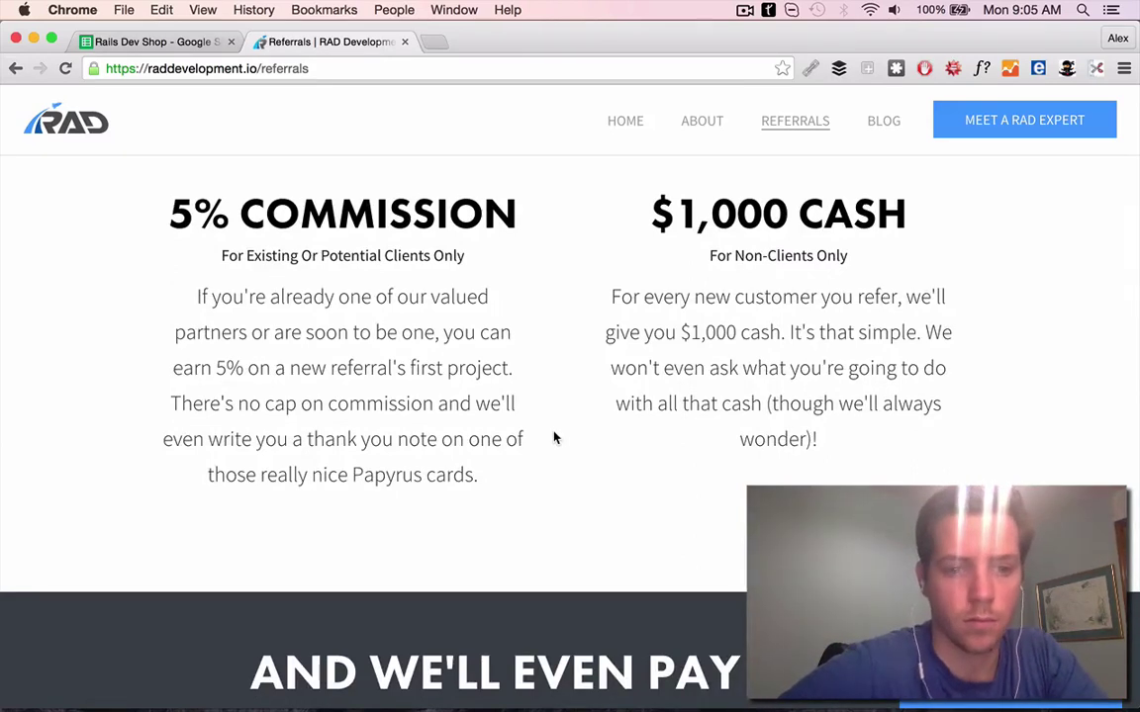
scroll(555, 438, "down", 10)
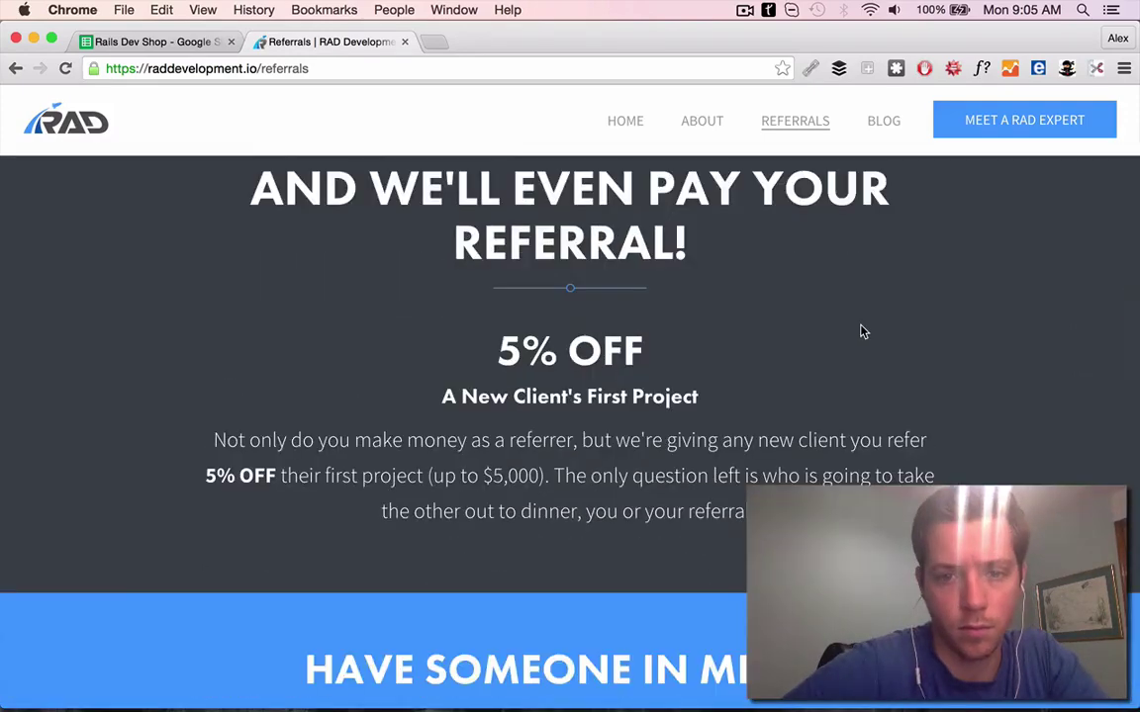
scroll(861, 331, "down", 15)
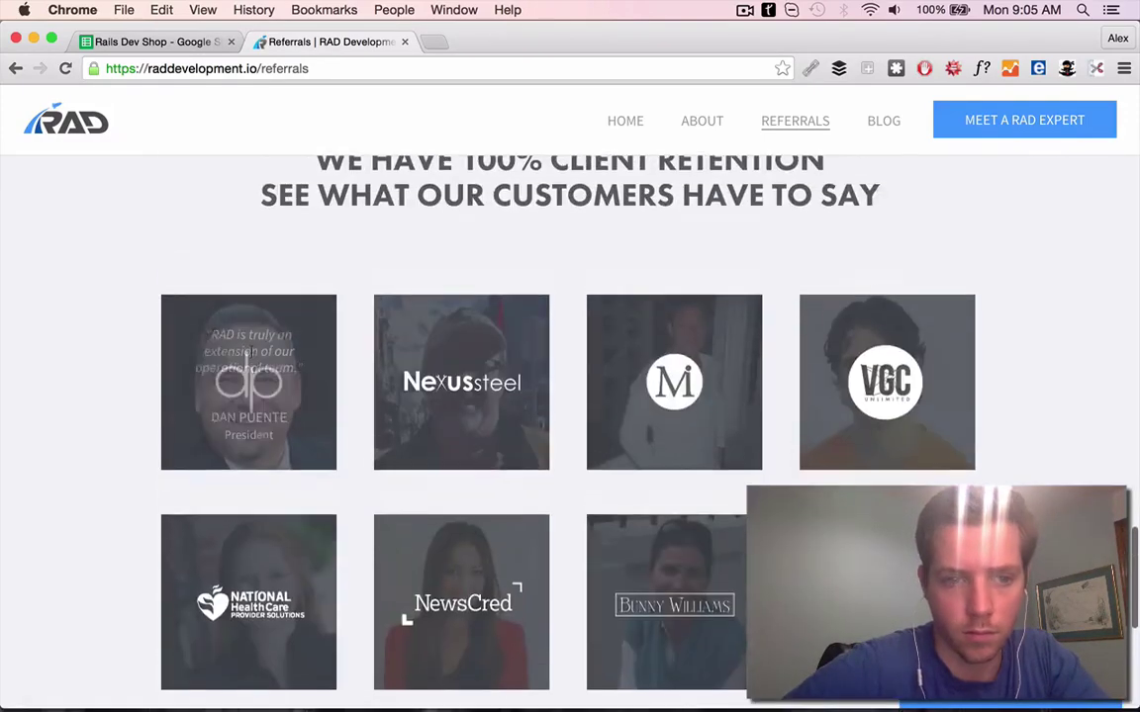
key("ctrl+shift+Tab")
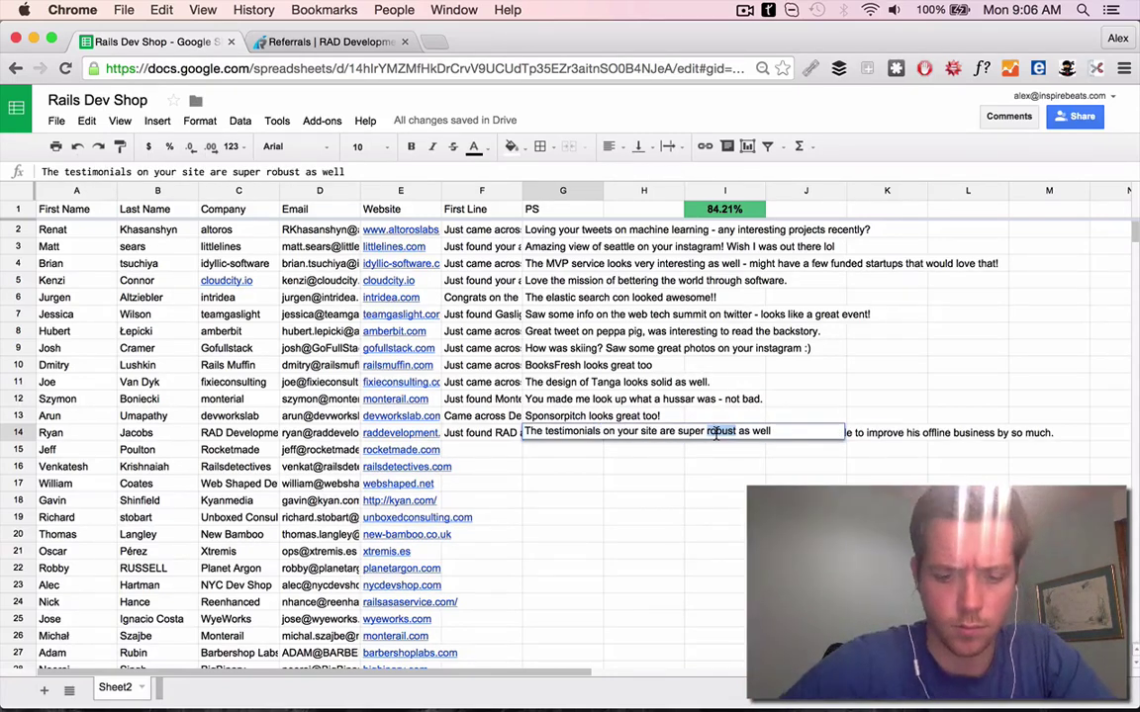
Check Rocketmade's team page via E15's link and enter G15's climbing PS
left_click(401, 449)
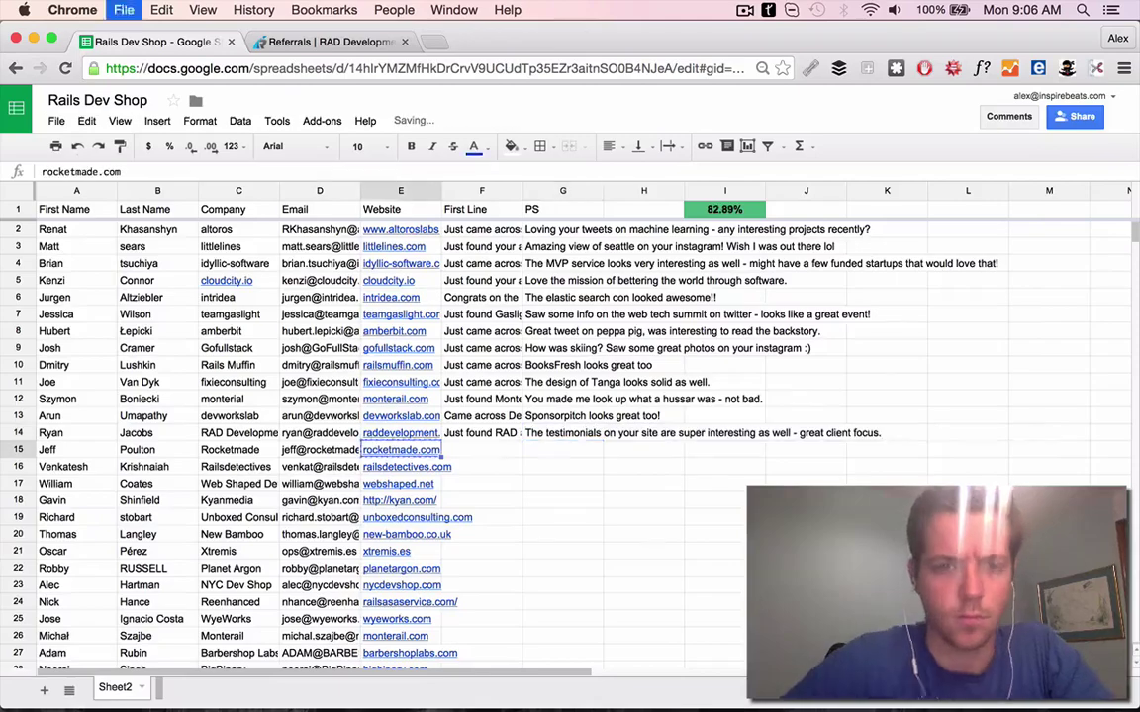
left_click(415, 471)
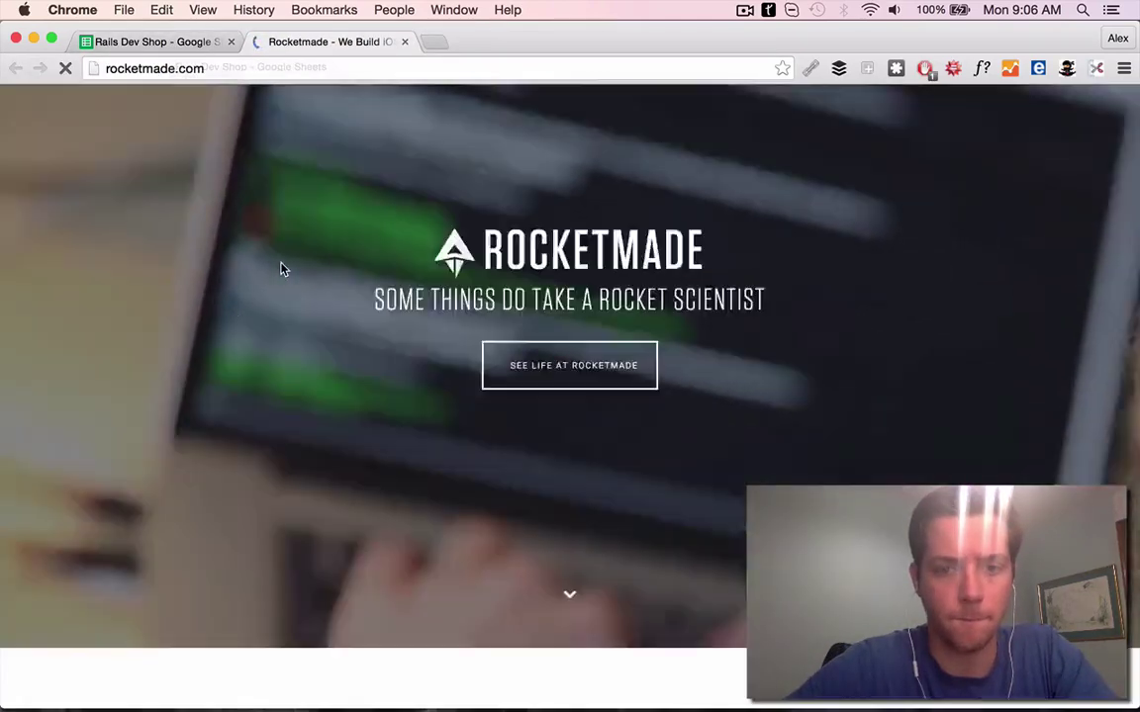
scroll(280, 262, "down", 10)
scroll(280, 267, "down", 6)
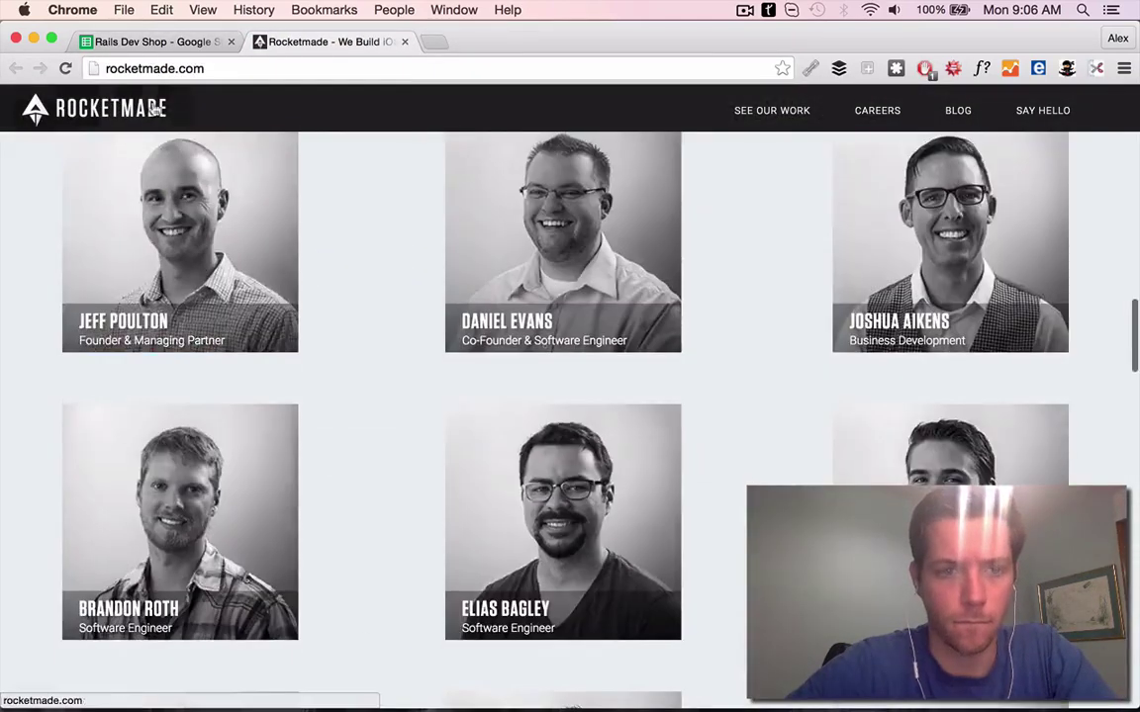
left_click(153, 41)
left_click(327, 42)
key("ctrl+shift+Tab")
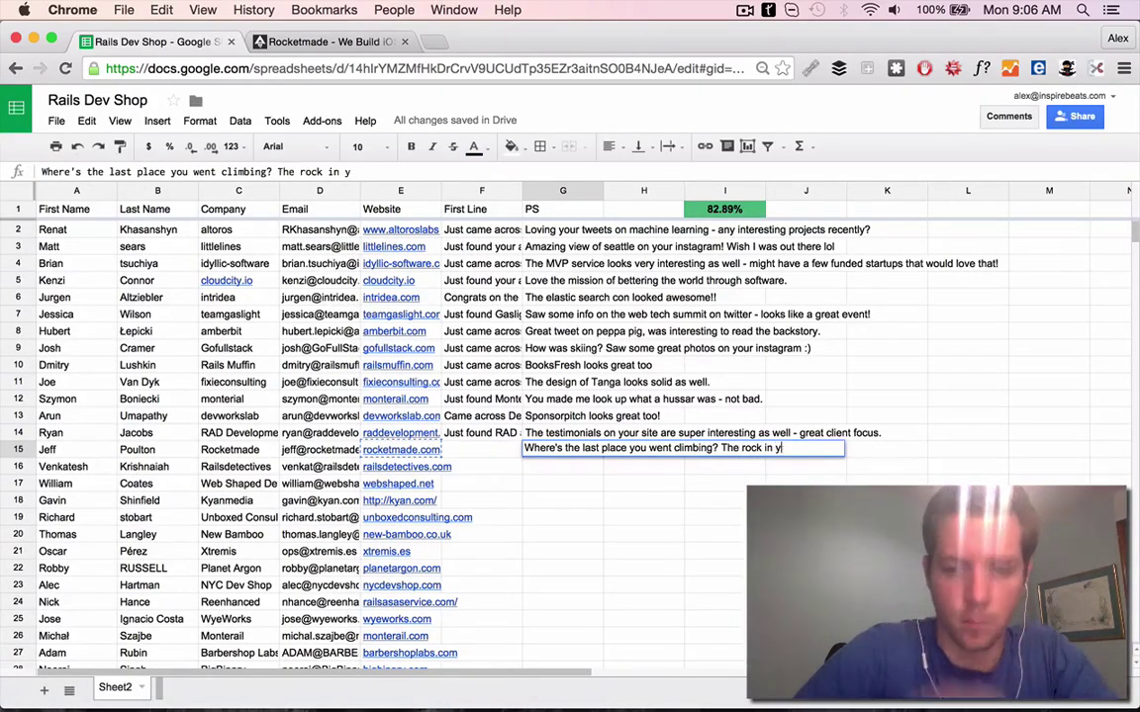
type("c looks epi")
key("Return")
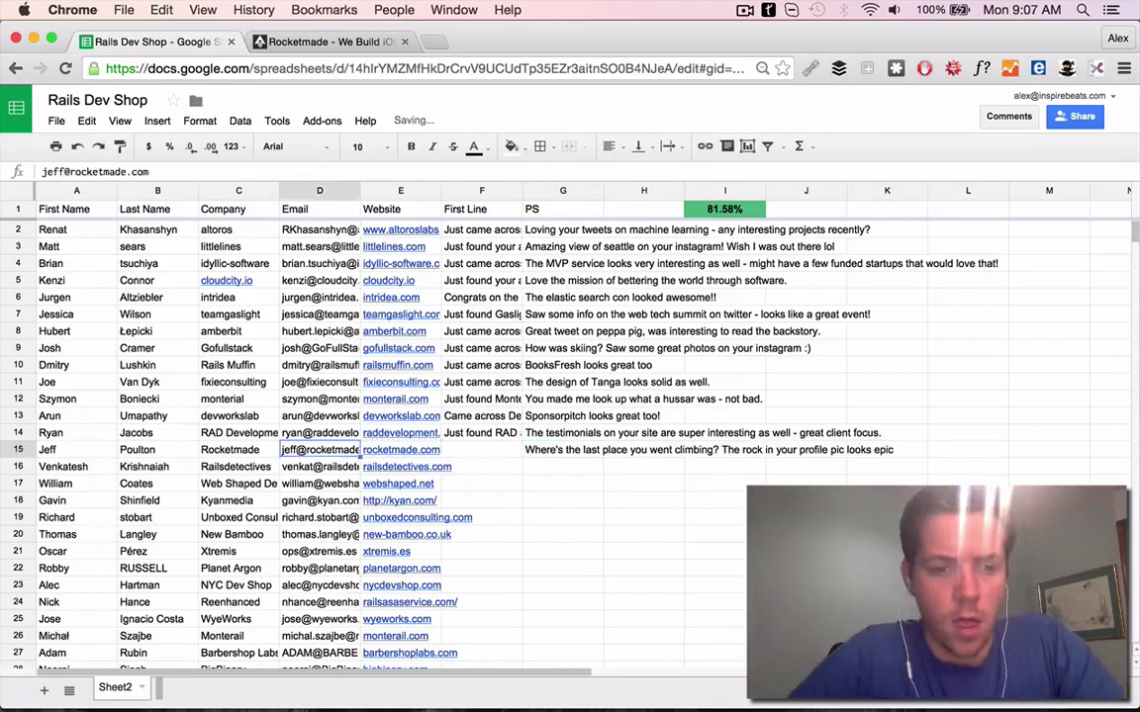
Start entering rocketmade.com in the Rocketmade tab's address bar
key("ctrl+t")
left_click(402, 42)
left_click(309, 68)
type("rocketmade.com")
key("BackSpace")
key("BackSpace")
key("BackSpace")
key("BackSpace")
key("BackSpace")
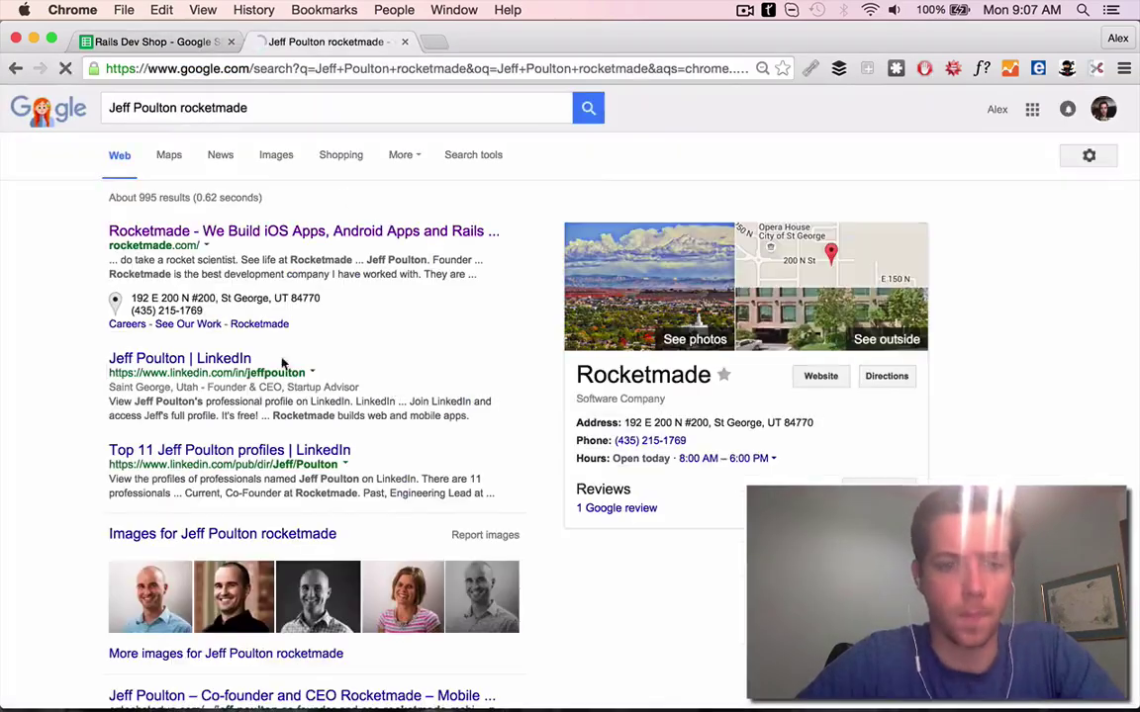
Open the founder's LinkedIn profile and follow its contact links to Twitter and his website
scroll(203, 290, "down", 2)
left_click(179, 255)
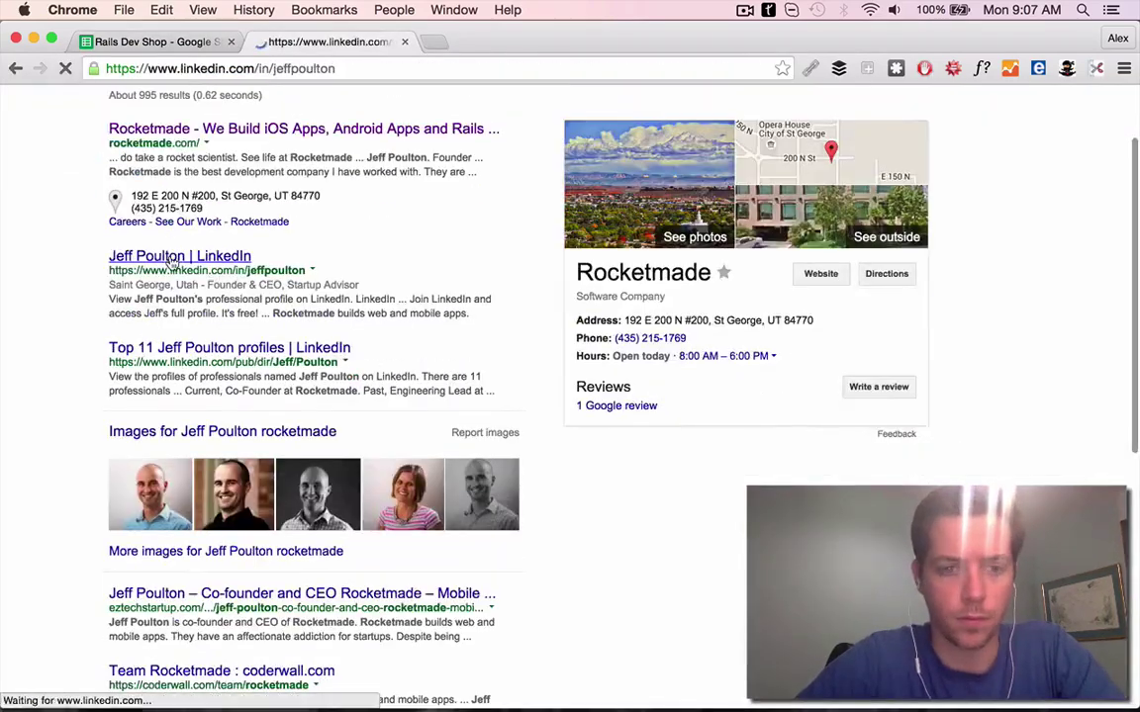
left_click(242, 401)
left_click(263, 416)
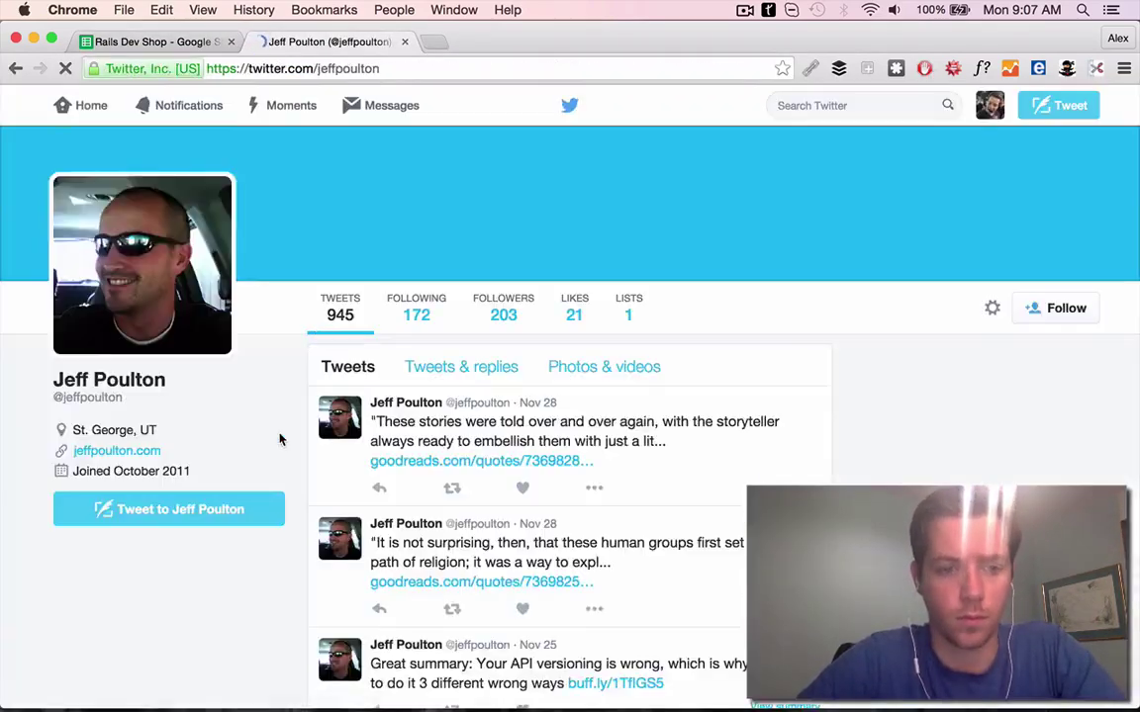
left_click(158, 311, "super")
scroll(396, 296, "down", 5)
Like the founder's recent tweets, including the API versioning one, and glance at the Goodreads quote
left_click(593, 227)
scroll(542, 209, "up", 1)
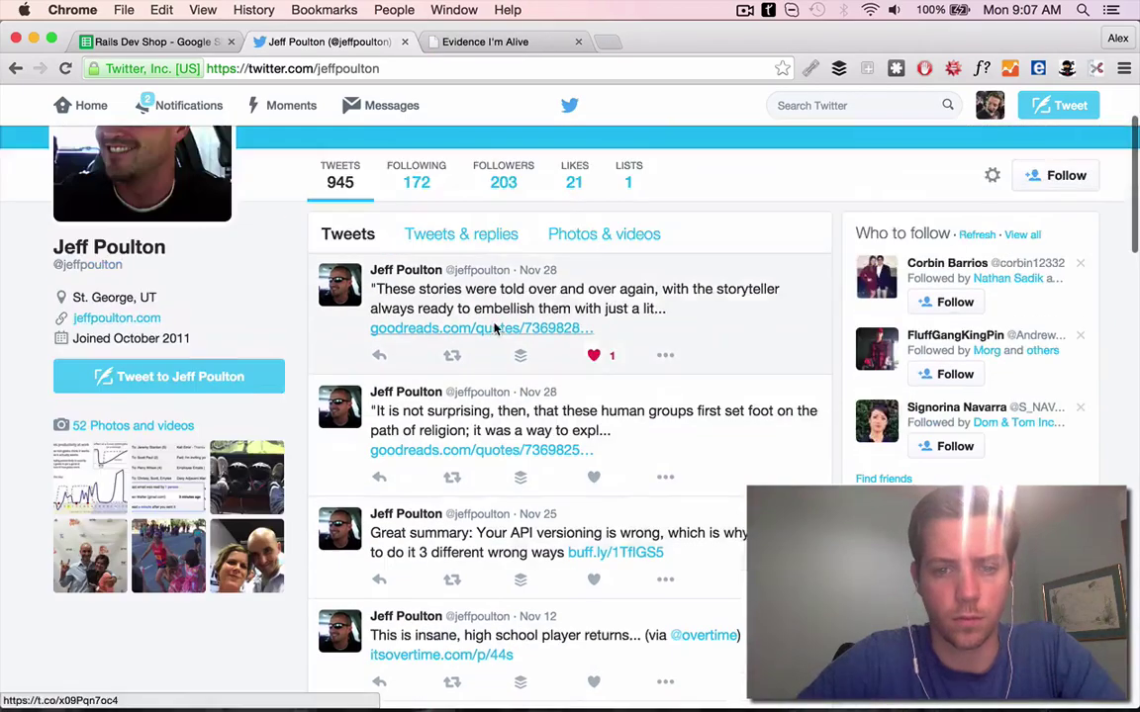
scroll(541, 209, "down", 1)
left_click(541, 199, "super")
left_click(594, 449)
left_click(631, 46)
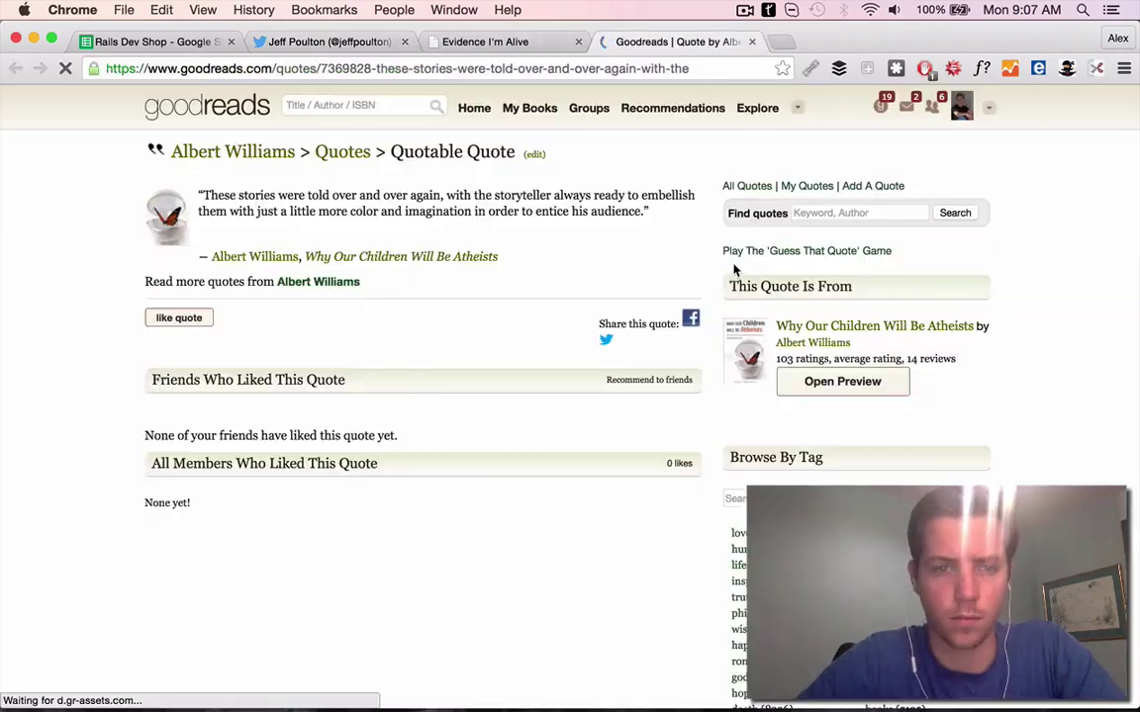
key("super+w")
Read the founder's 'My Current Work Schedule' blog post and its full schedule page
left_click(443, 268)
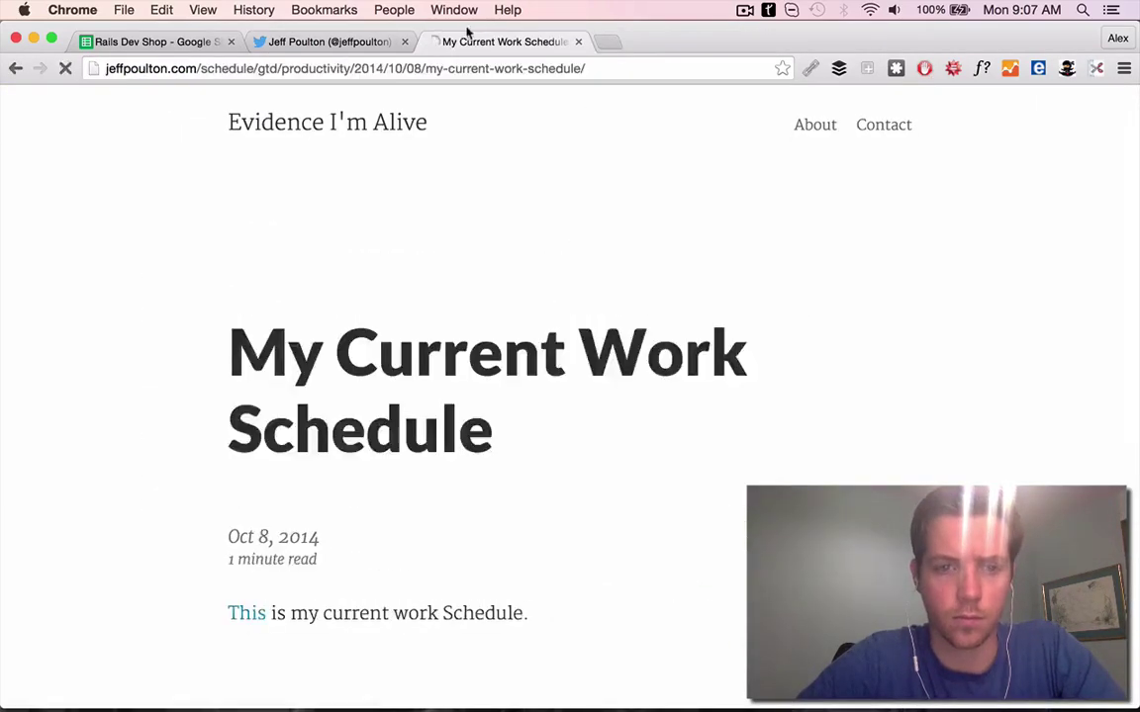
left_click(247, 611)
scroll(628, 297, "down", 10)
scroll(627, 303, "up", 1)
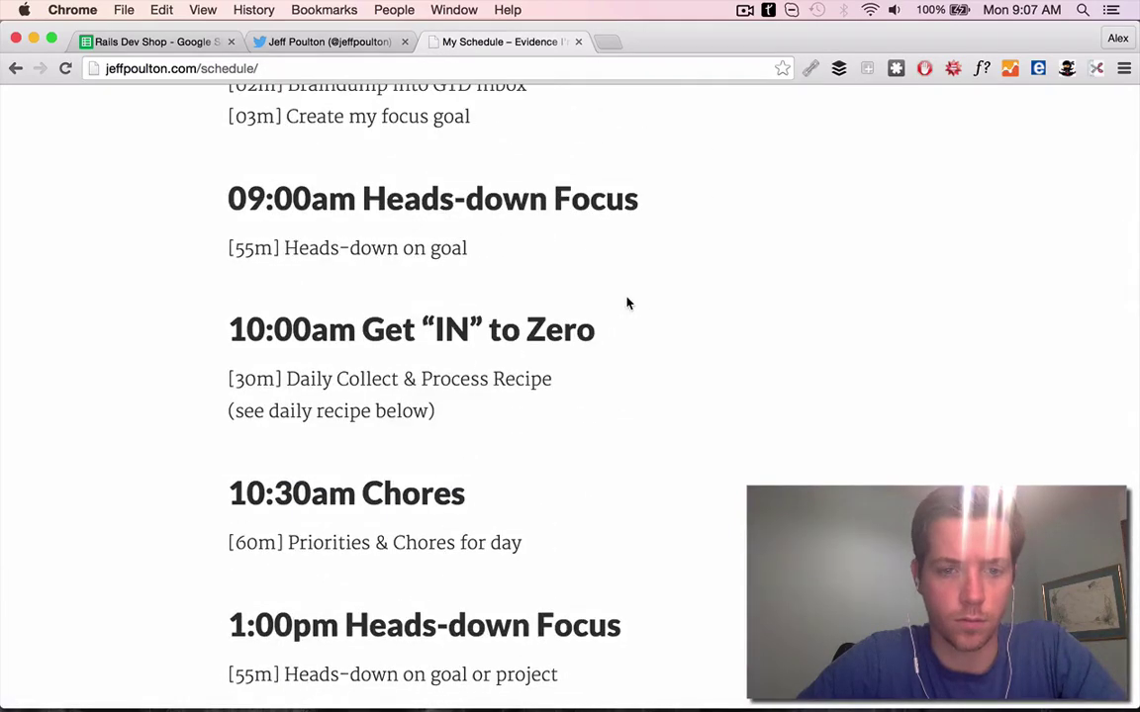
scroll(627, 303, "down", 1)
scroll(627, 303, "down", 10)
Load rocketmade.com in the Twitter tab and begin F15's First Line with 'Jus'
left_click(159, 41)
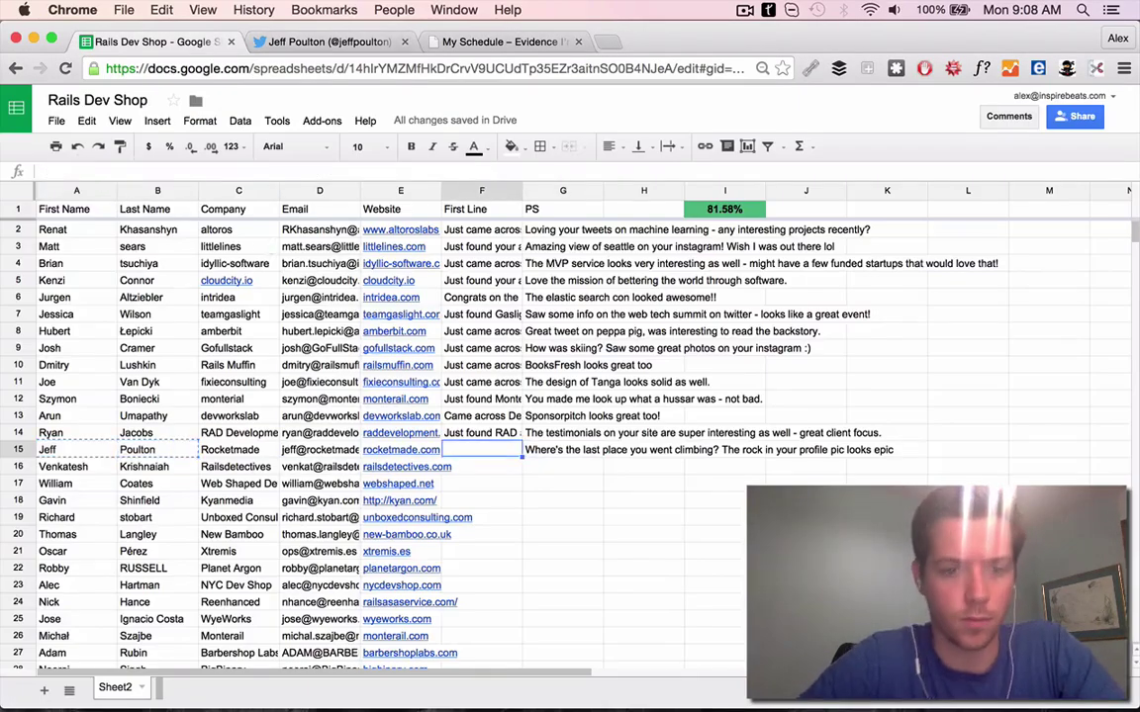
left_click(370, 44)
left_click(342, 69)
type("rocketmade.com")
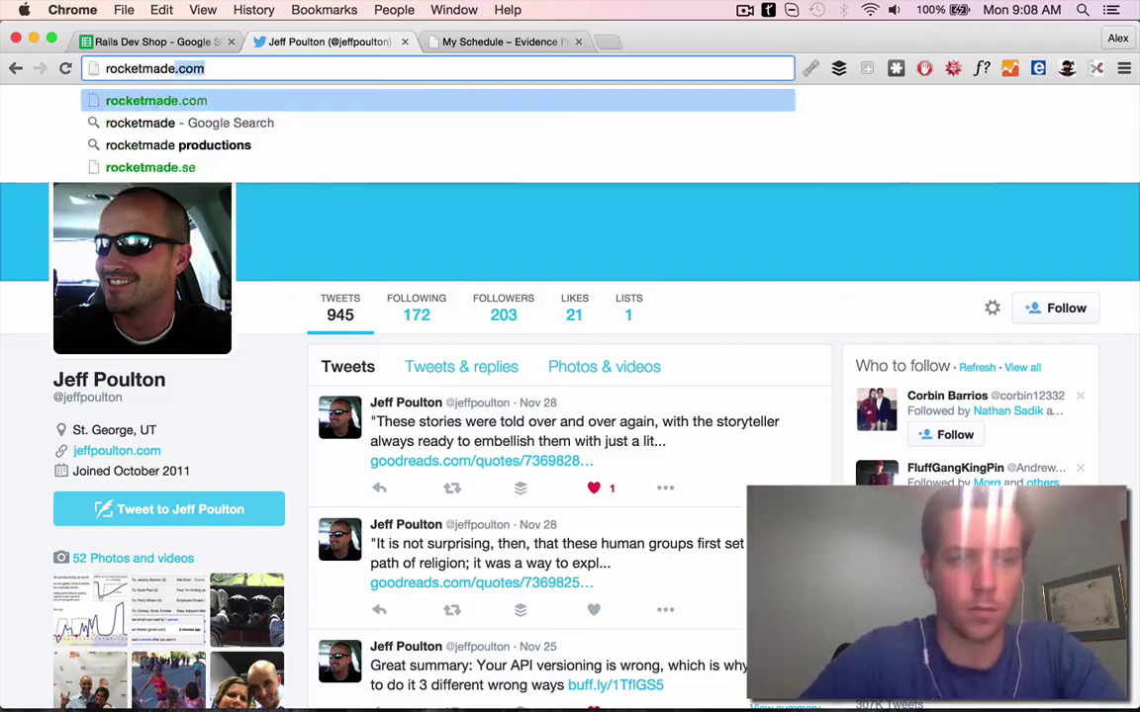
key("Return")
key("ctrl+shift+Tab")
type("Jus")
Browse Rocketmade's portfolio and the Invaders game's App Store page
left_click(297, 42)
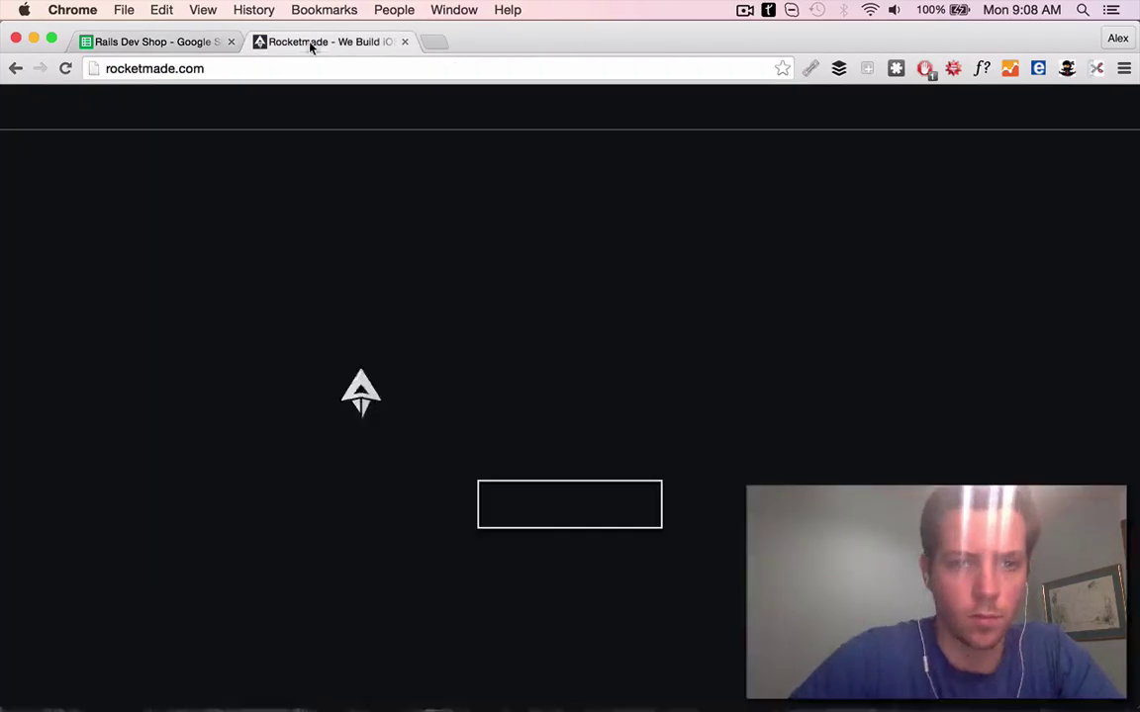
scroll(326, 290, "down", 10)
scroll(363, 332, "down", 5)
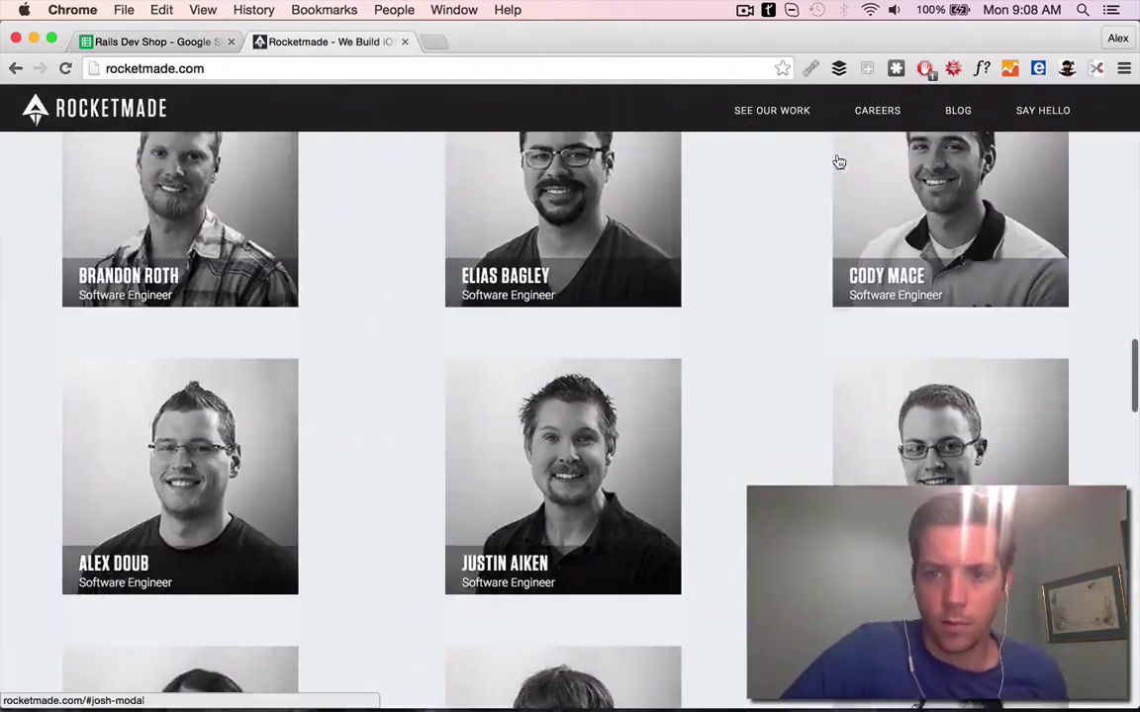
left_click(772, 110)
scroll(423, 326, "down", 5)
left_click(553, 314)
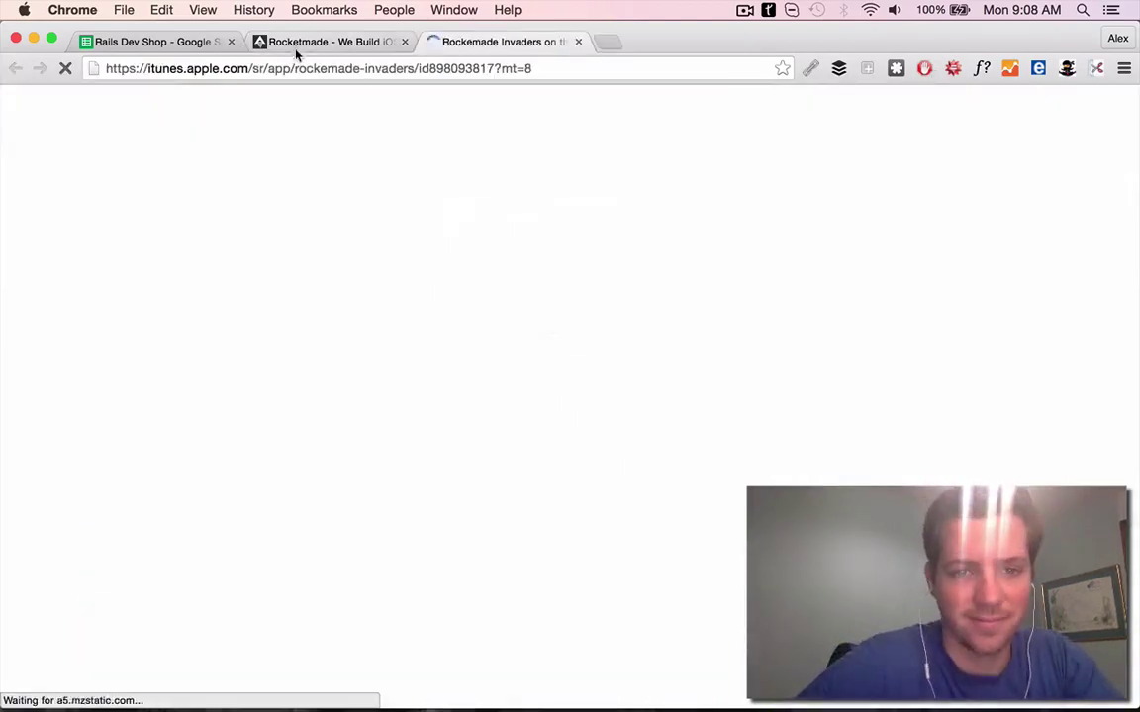
scroll(280, 168, "down", 5)
left_click(123, 40)
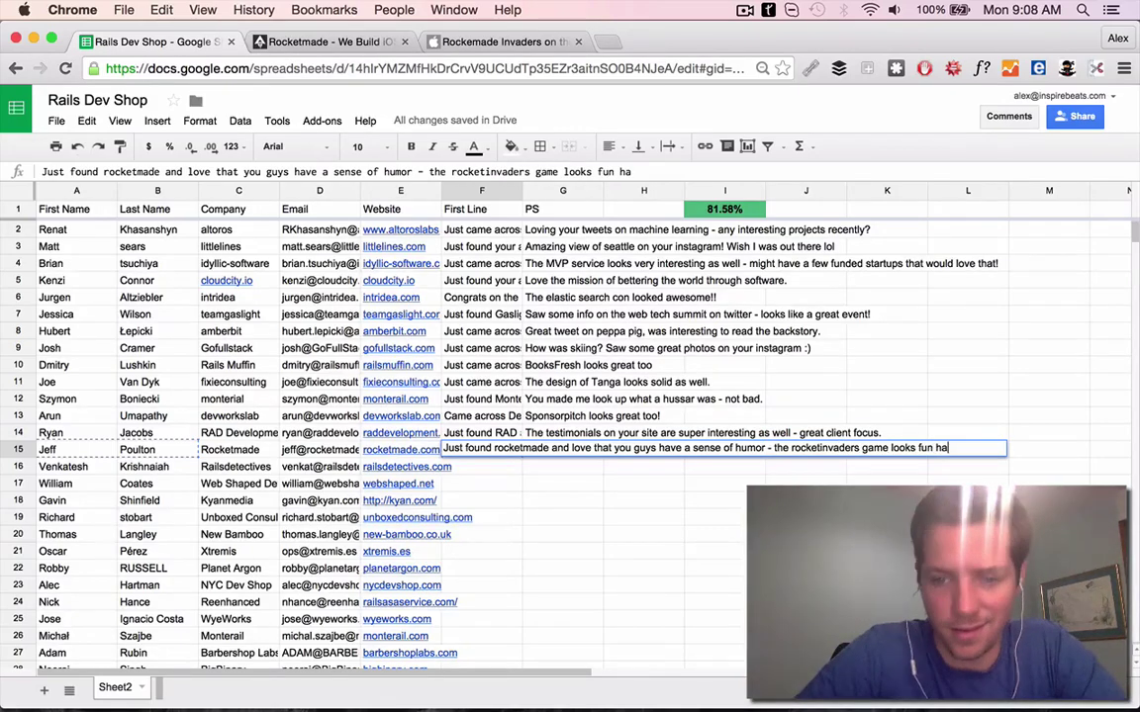
Commit F15, then open E16's Rails Detectives address in a new tab and close leftover Rocketmade tabs
key("Return")
key("Left")
key("super+c")
key("super+t")
key("super+v")
key("Return")
left_click(405, 41)
left_click(405, 41)
left_click(183, 42)
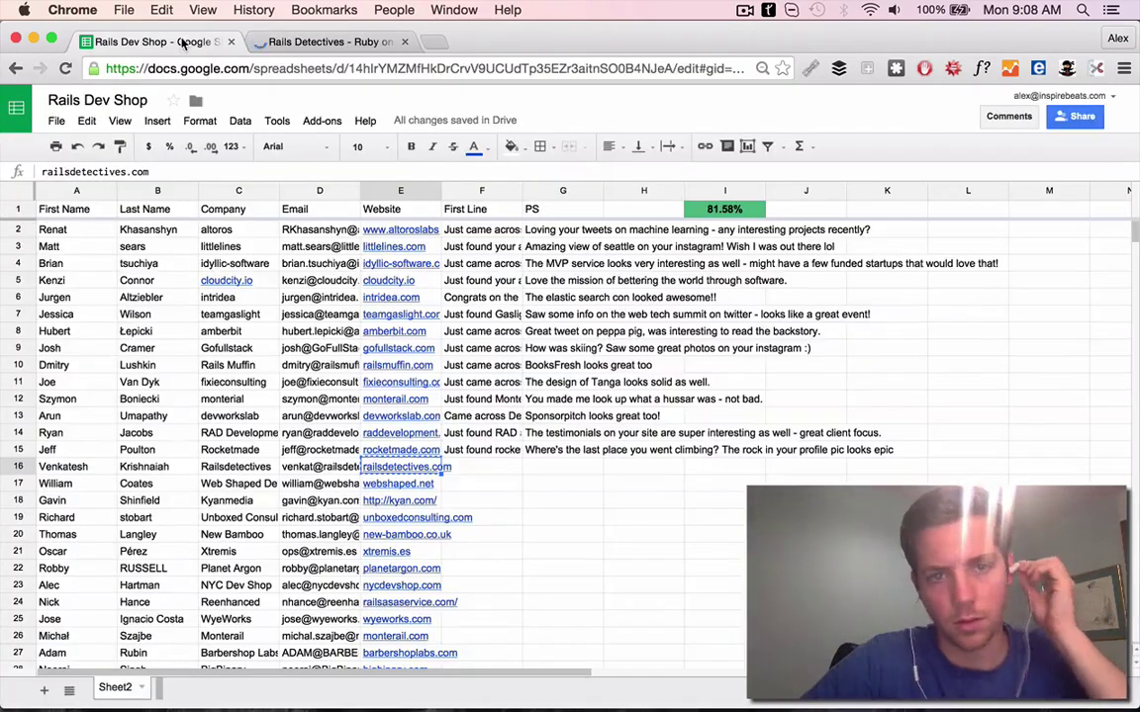
left_click(251, 41)
Browse Rails Detectives' Cases Solved page, then return to the lead spreadsheet
scroll(279, 195, "down", 3)
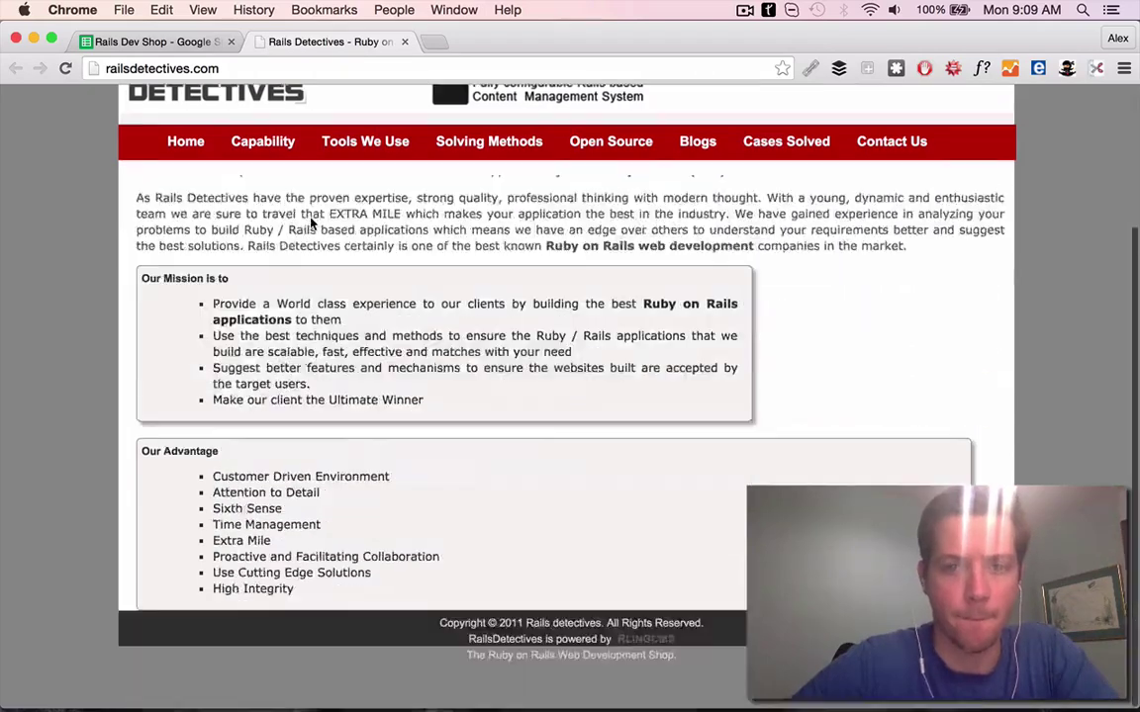
scroll(279, 195, "up", 3)
left_click(771, 191)
scroll(386, 306, "down", 5)
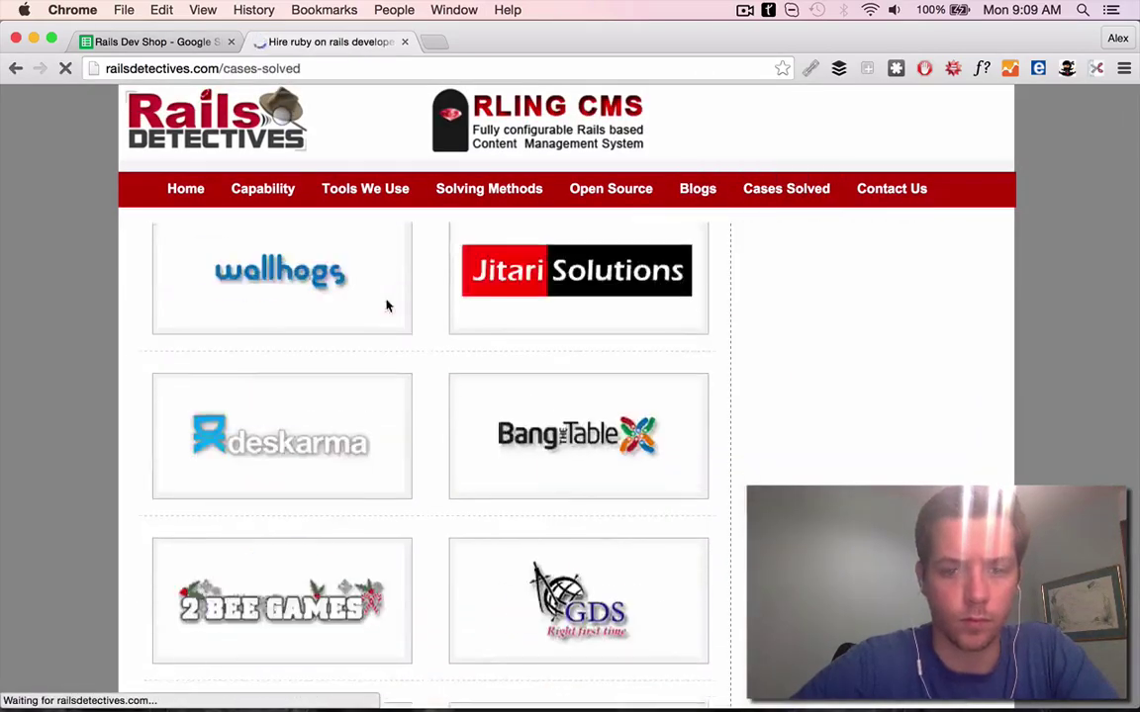
scroll(414, 541, "up", 5)
mouse_move(481, 525)
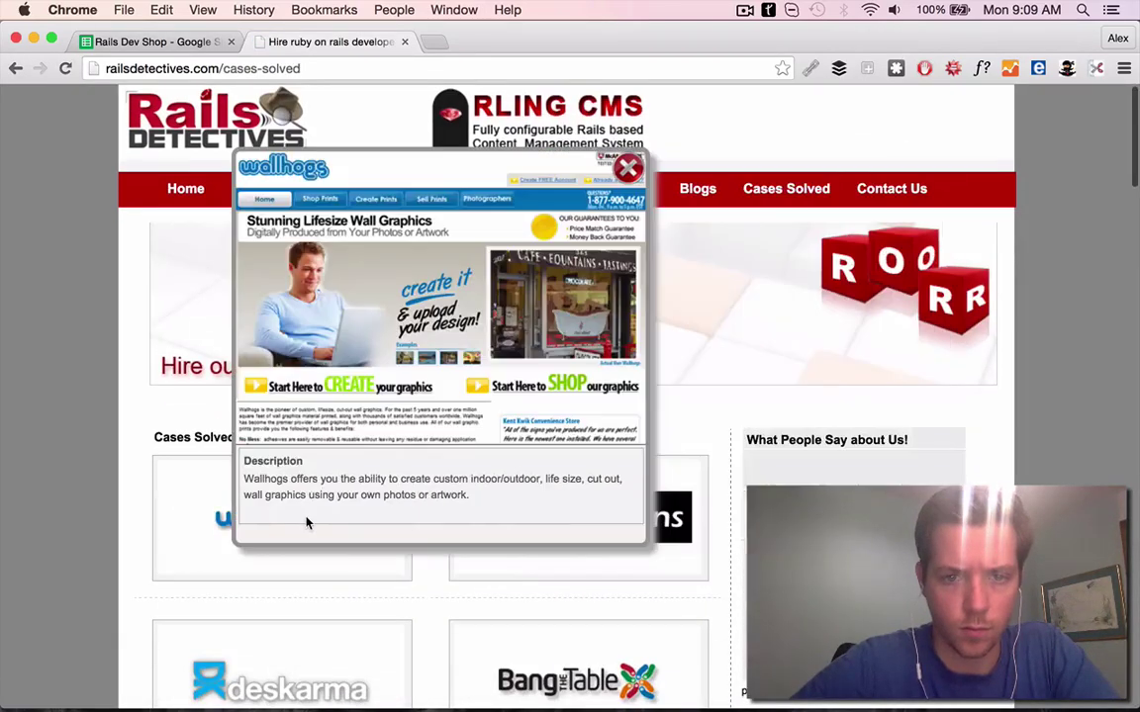
scroll(579, 653, "down", 2)
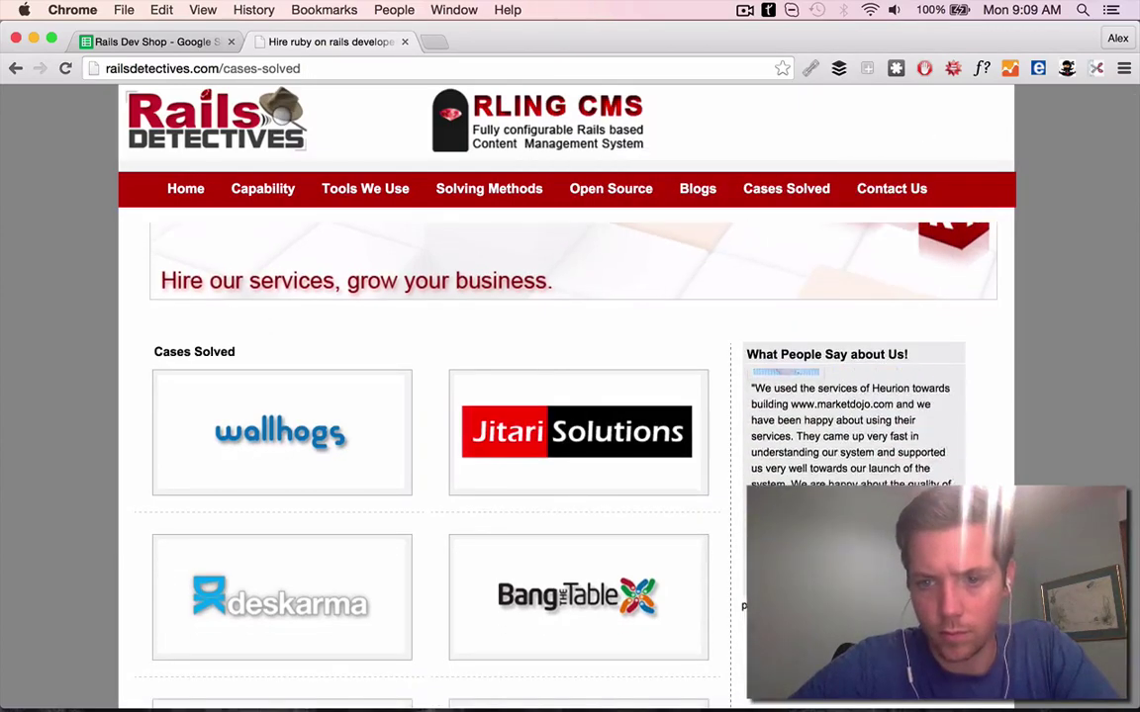
key("super+1")
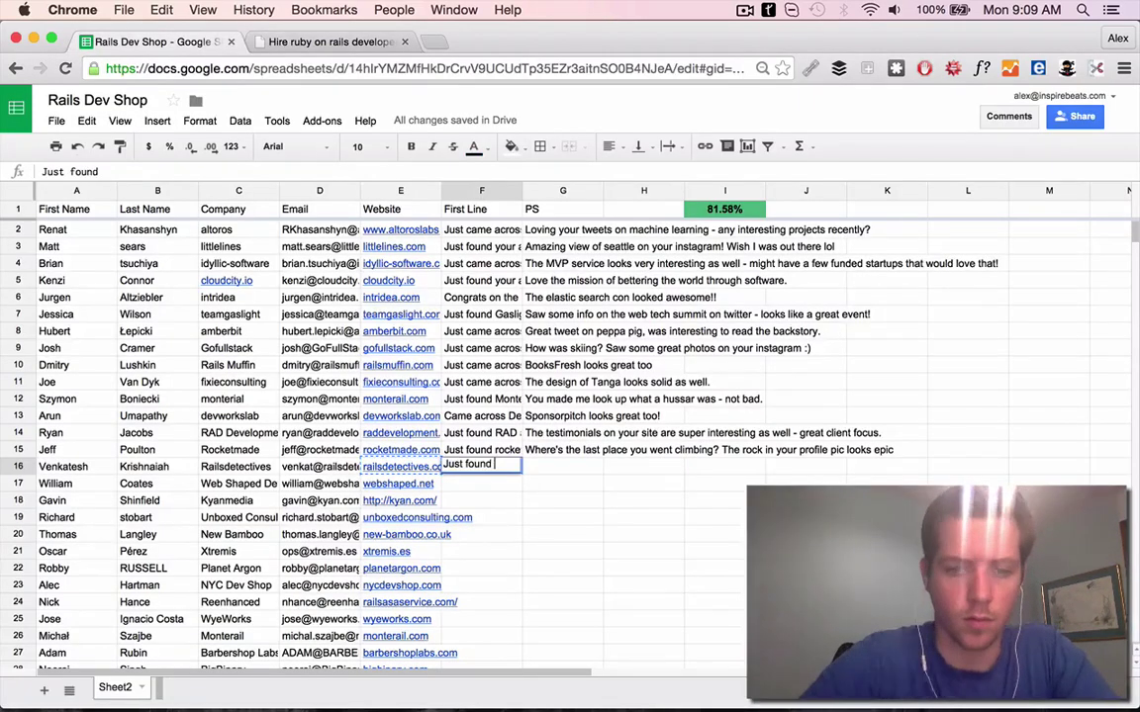
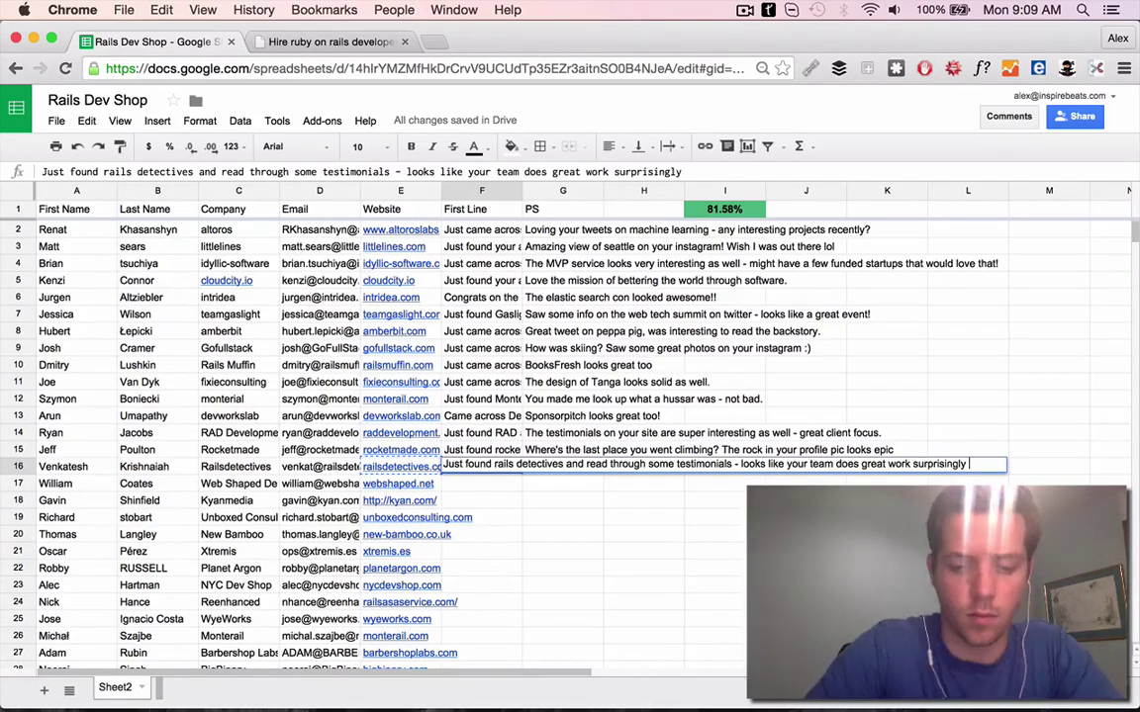
Confirm row 16's First Line and open the contact's LinkedIn and the Rails Detectives website
key("Return")
key("super+2")
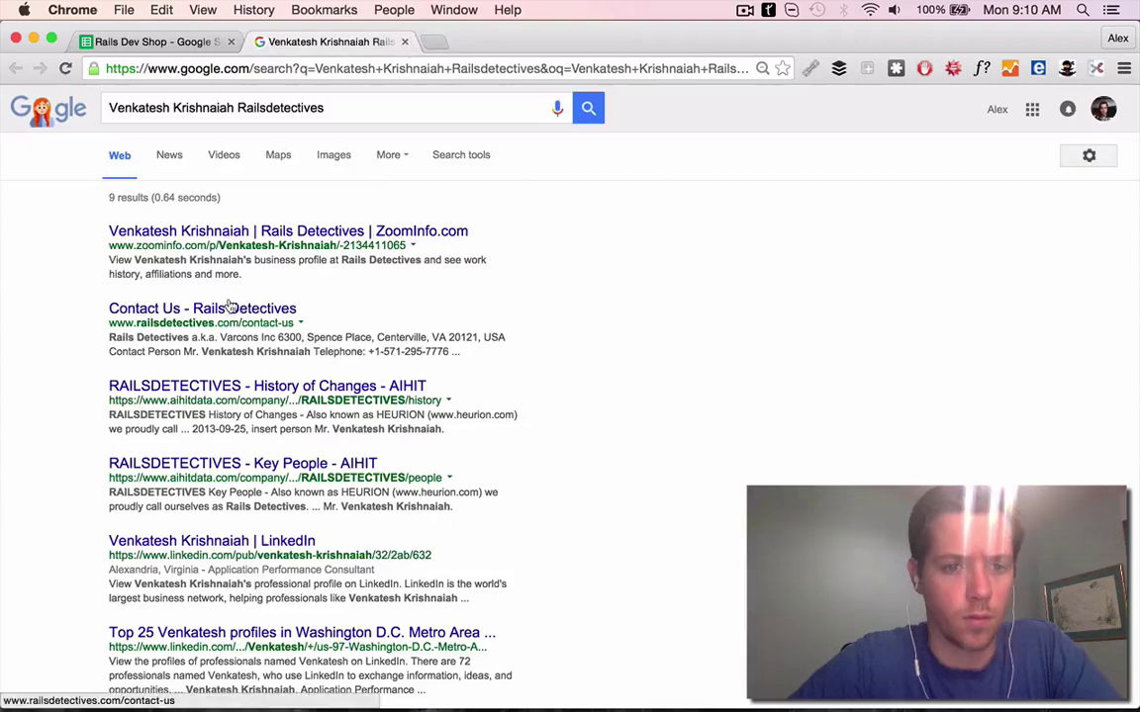
left_click(210, 541)
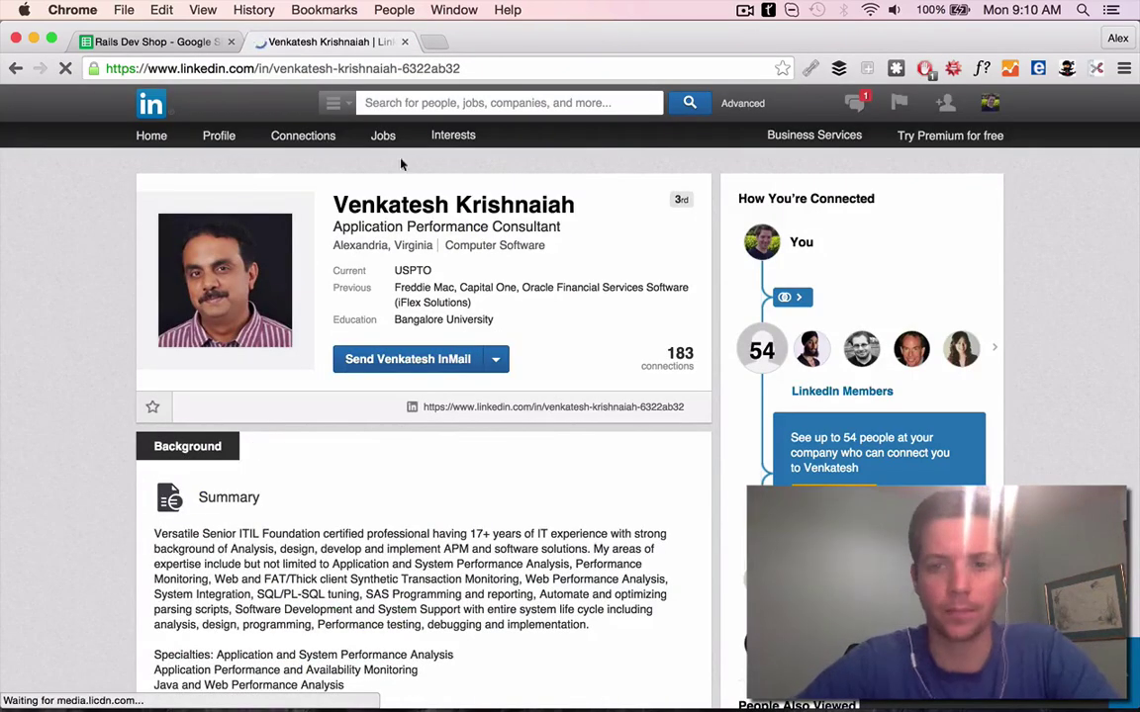
key("super+bracketleft")
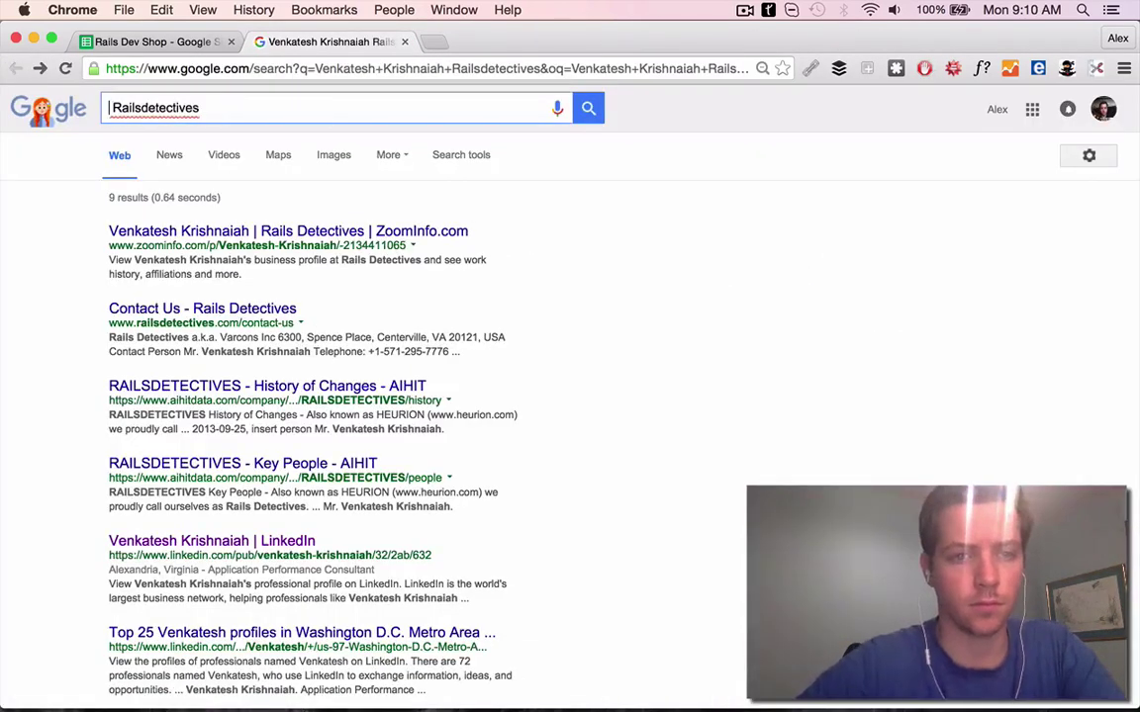
key("Return")
left_click(296, 280)
Read through the Rails Detectives website alongside the lead spreadsheet
key("super+1")
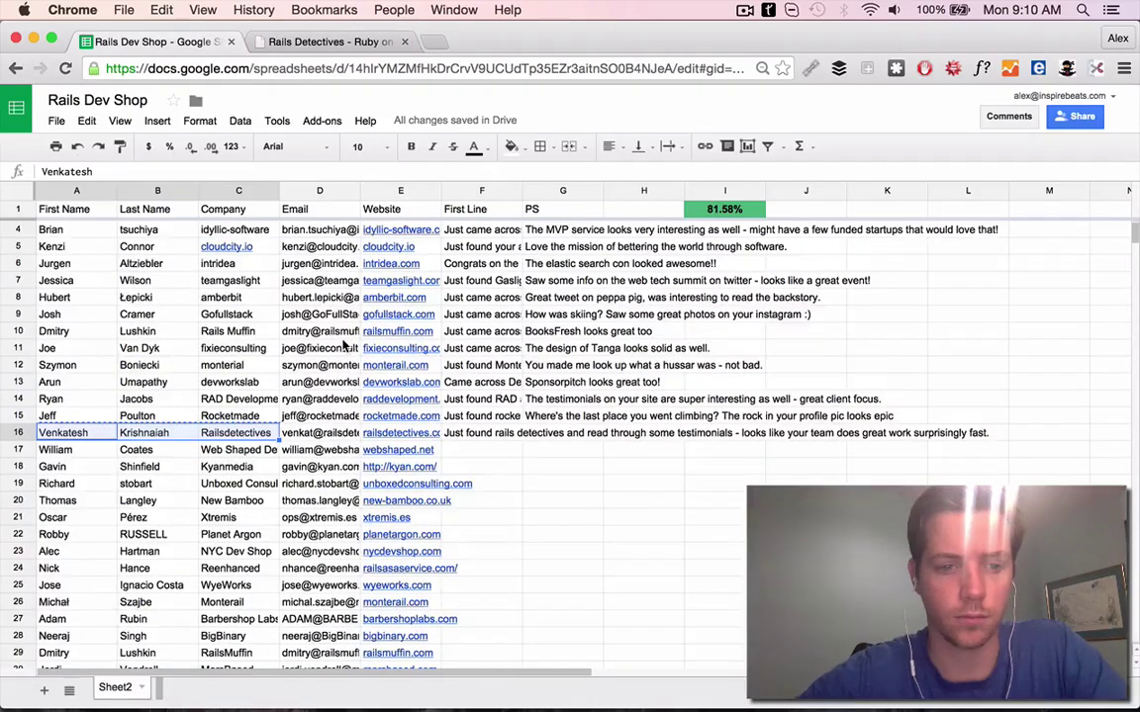
scroll(344, 344, "down", 3)
key("super+2")
scroll(329, 312, "down", 3)
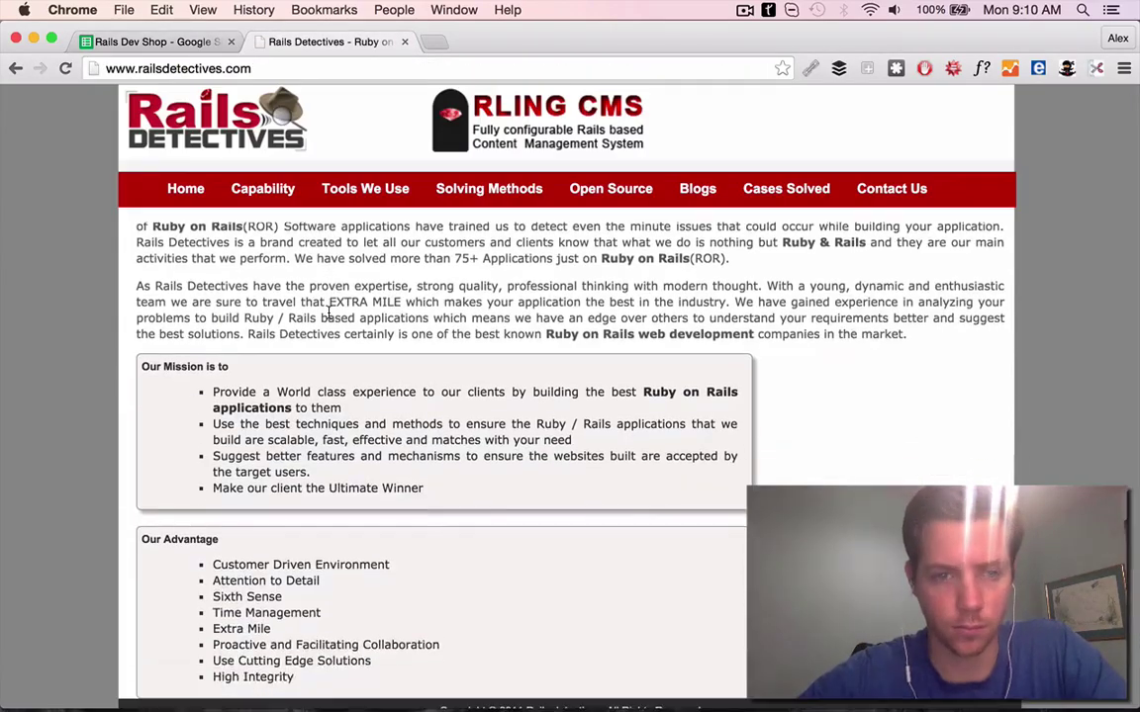
scroll(330, 312, "down", 2)
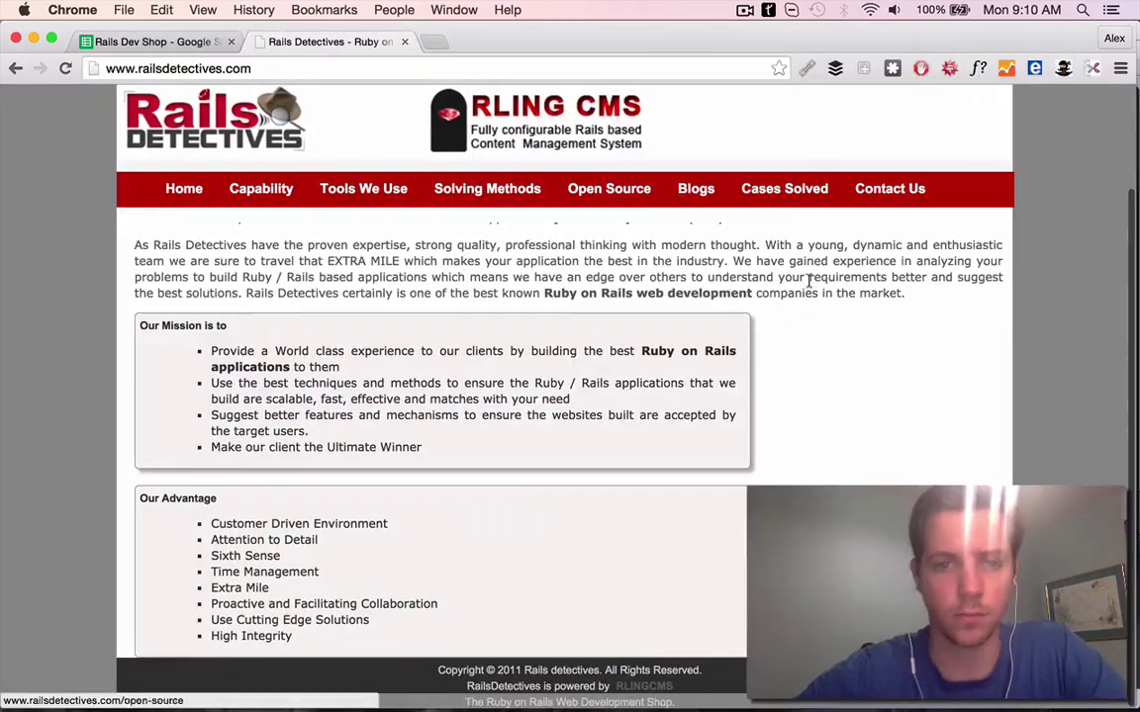
scroll(810, 280, "up", 3)
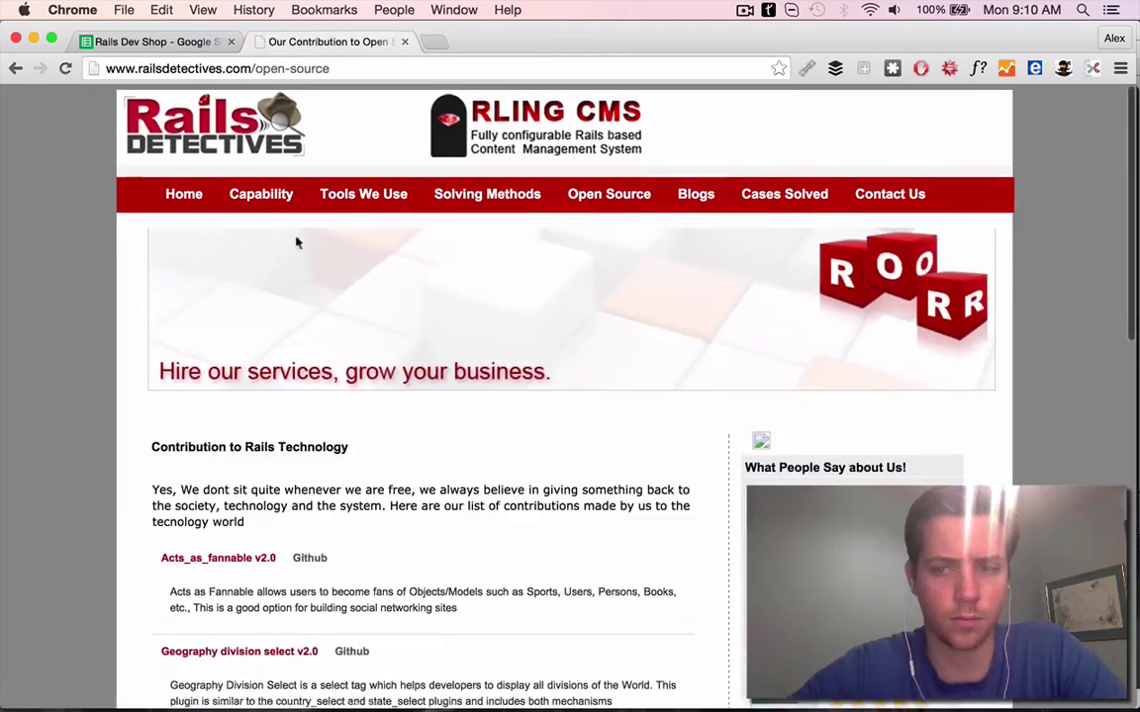
Begin row 16's PS in G16 with 'Rling', then select row 17's website
key("super+bracketleft")
key("super+1")
left_click(534, 337)
type("Rling looks in")
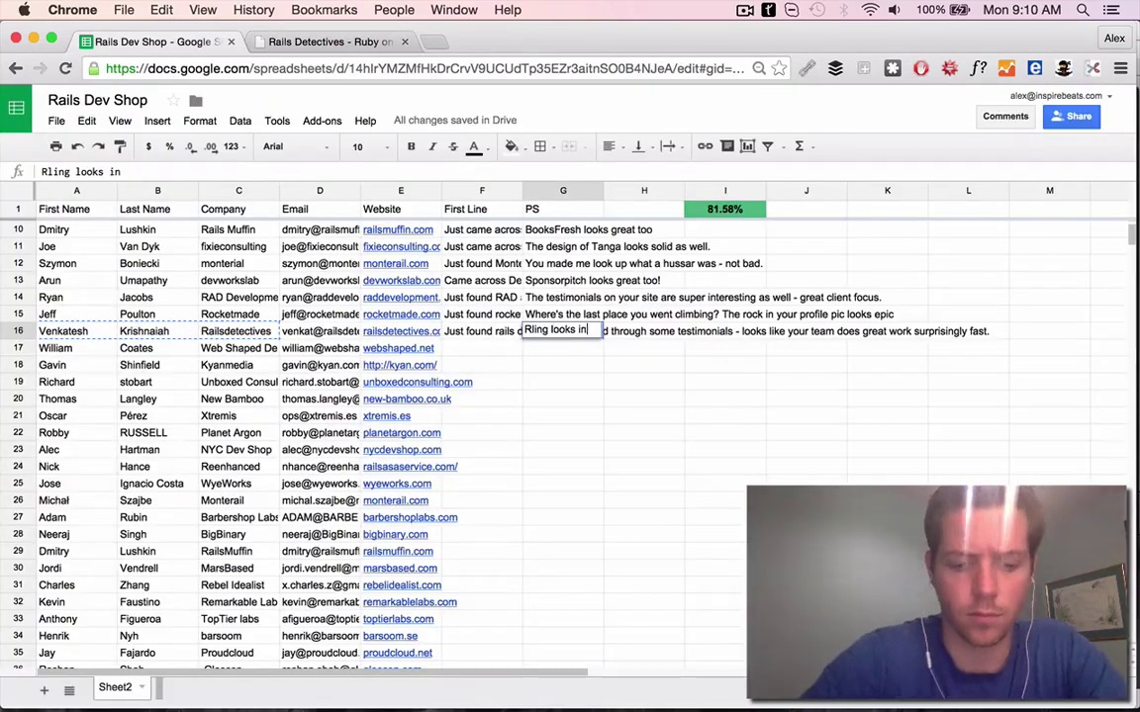
type("l -")
left_click(398, 348)
Open webshaped.net and browse it next to the spreadsheet
key("alt+Return")
key("super+1")
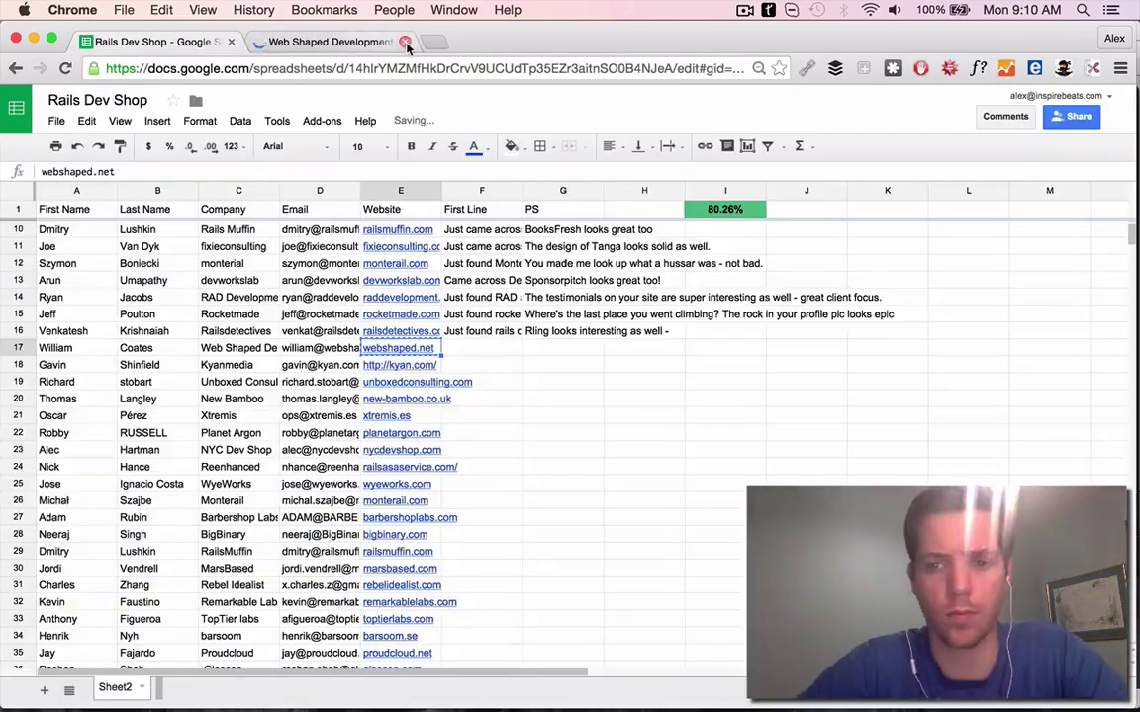
scroll(224, 330, "up", 3)
scroll(220, 327, "down", 2)
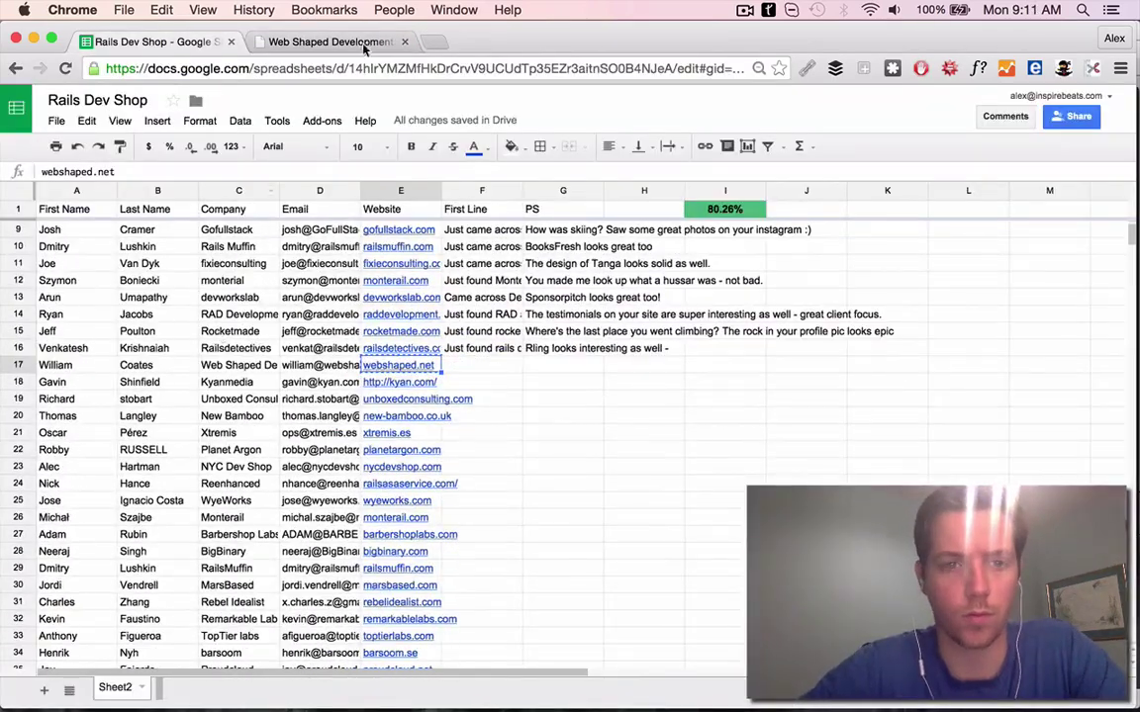
key("super+2")
scroll(485, 567, "down", 5)
key("super+1")
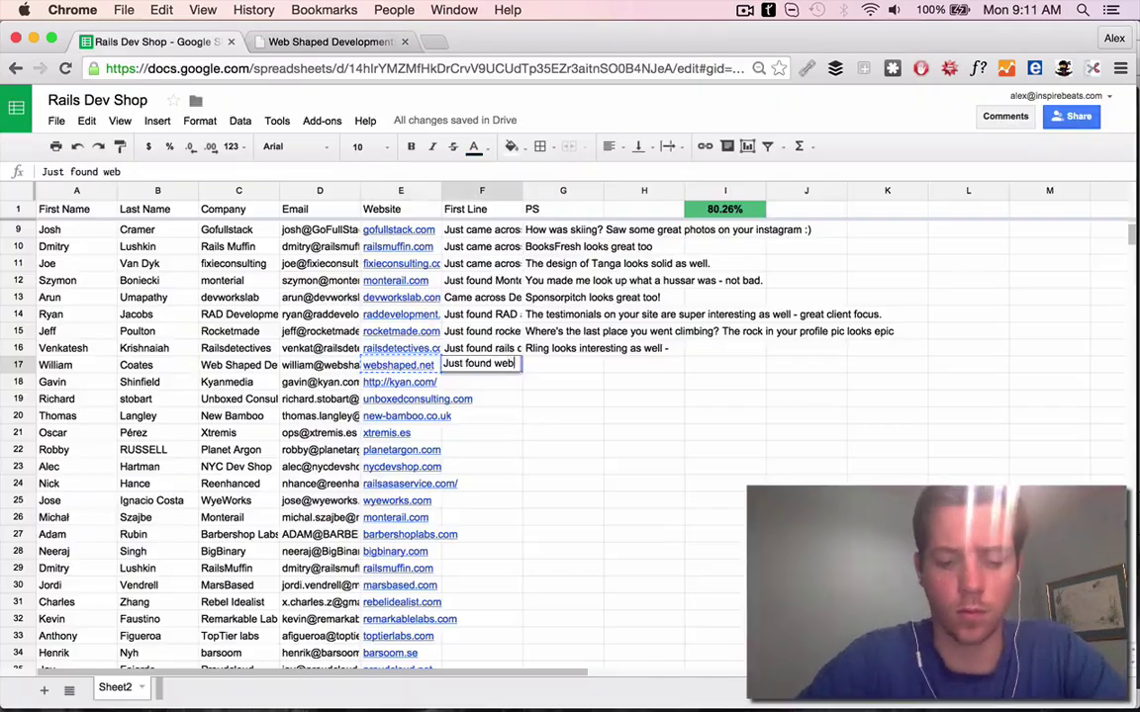
Check the Digital Tunes portfolio project and confirm row 17's First Line about it
left_click(318, 45)
scroll(361, 542, "up", 5)
left_click(421, 229)
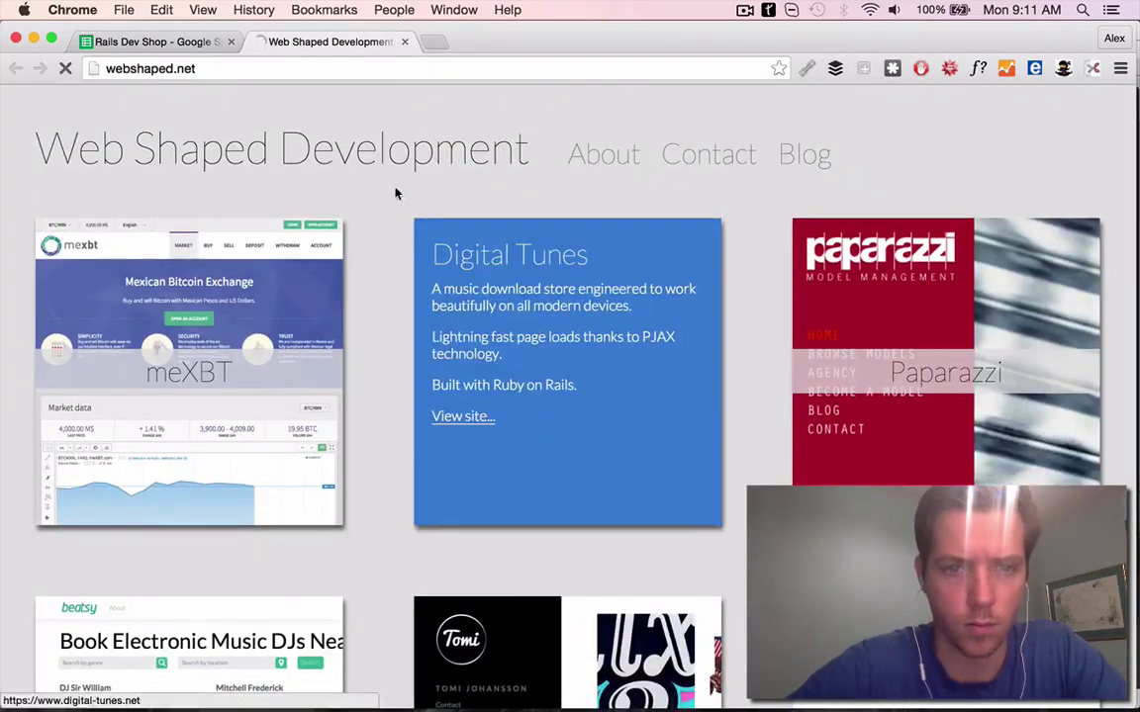
key("super+1")
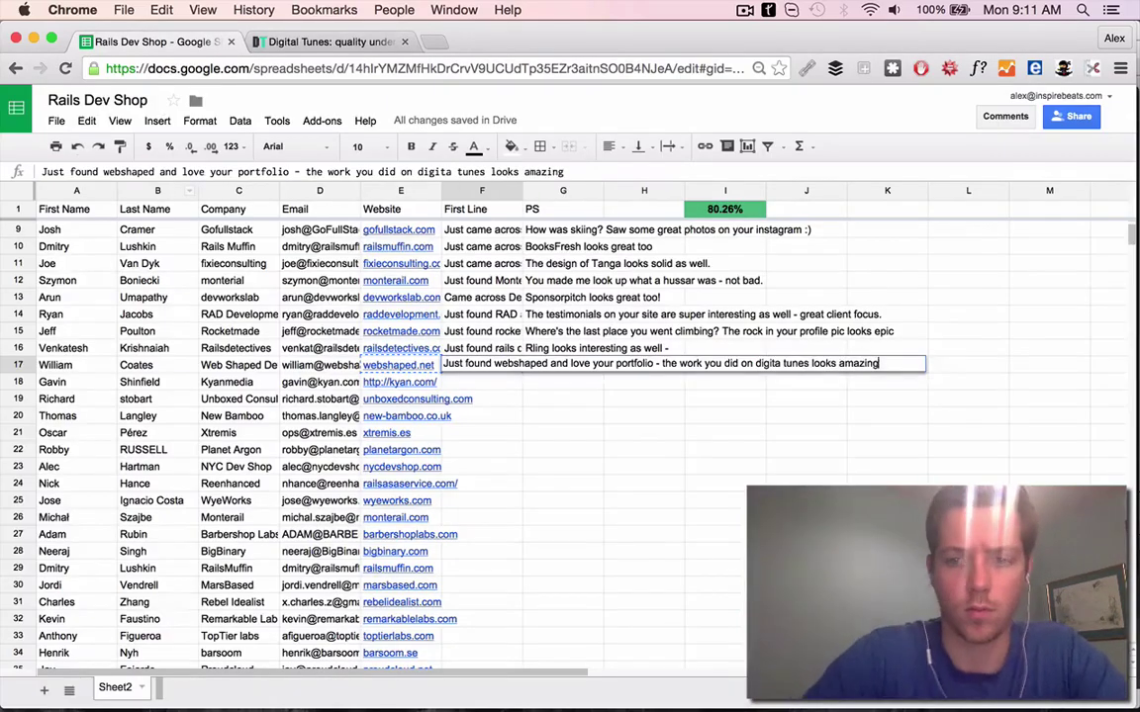
key("Return")
Search Google for the row 17 contact's name and close the Digital Tunes page
key("super+t")
key("Return")
left_click(252, 45)
scroll(396, 297, "down", 15)
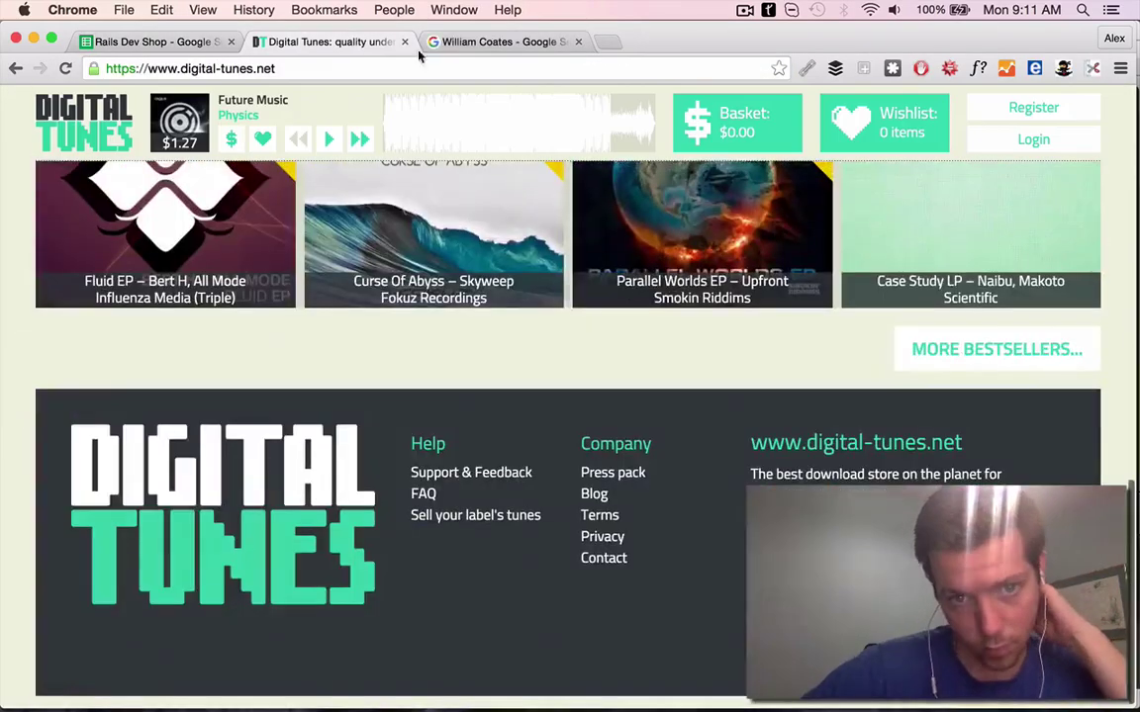
left_click(404, 41)
Copy the company name from the sheet and rerun the contact search with it
left_click(154, 41)
key("ctrl+c")
left_click(327, 42)
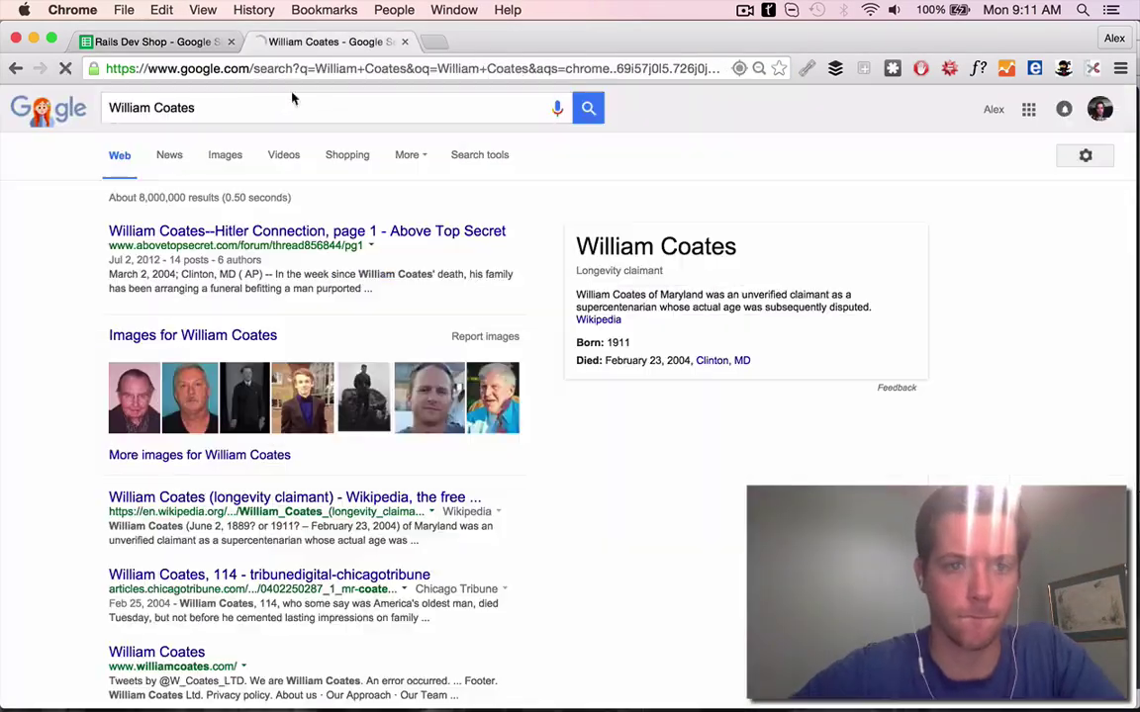
left_click(293, 107)
key("ctrl+v")
key("Return")
left_click(159, 42)
Open the contact's LinkedIn and Twitter profiles and like the AI virtual assistants tweet
left_click(326, 42)
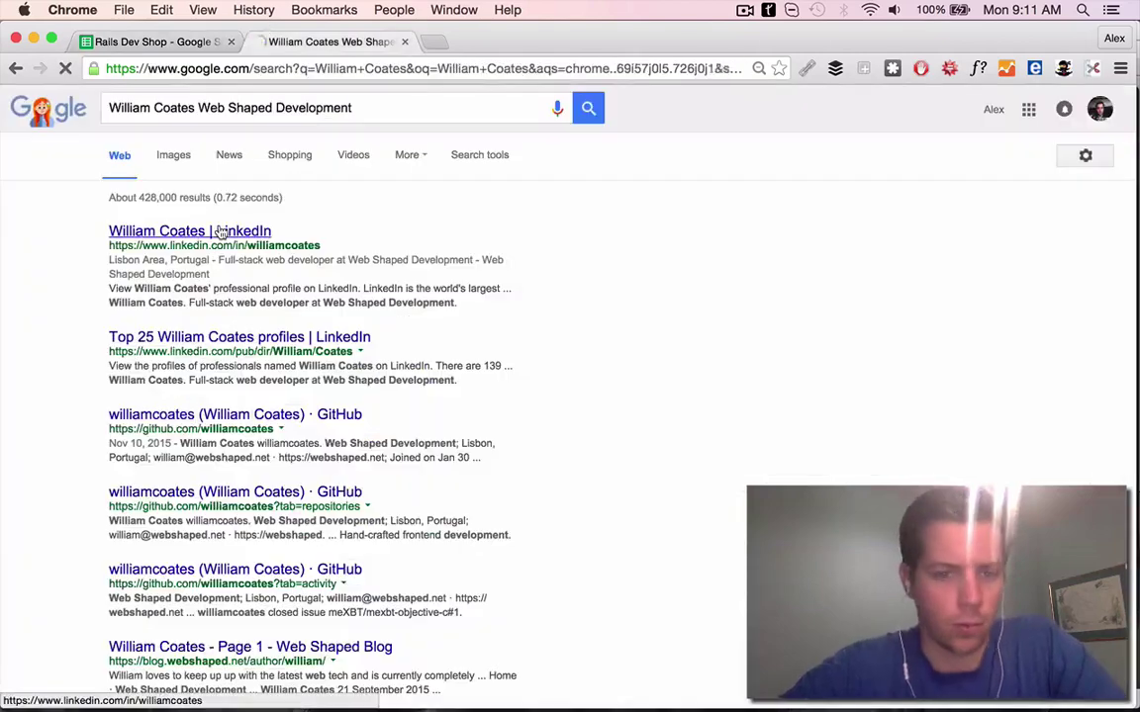
left_click(178, 231)
left_click(265, 417)
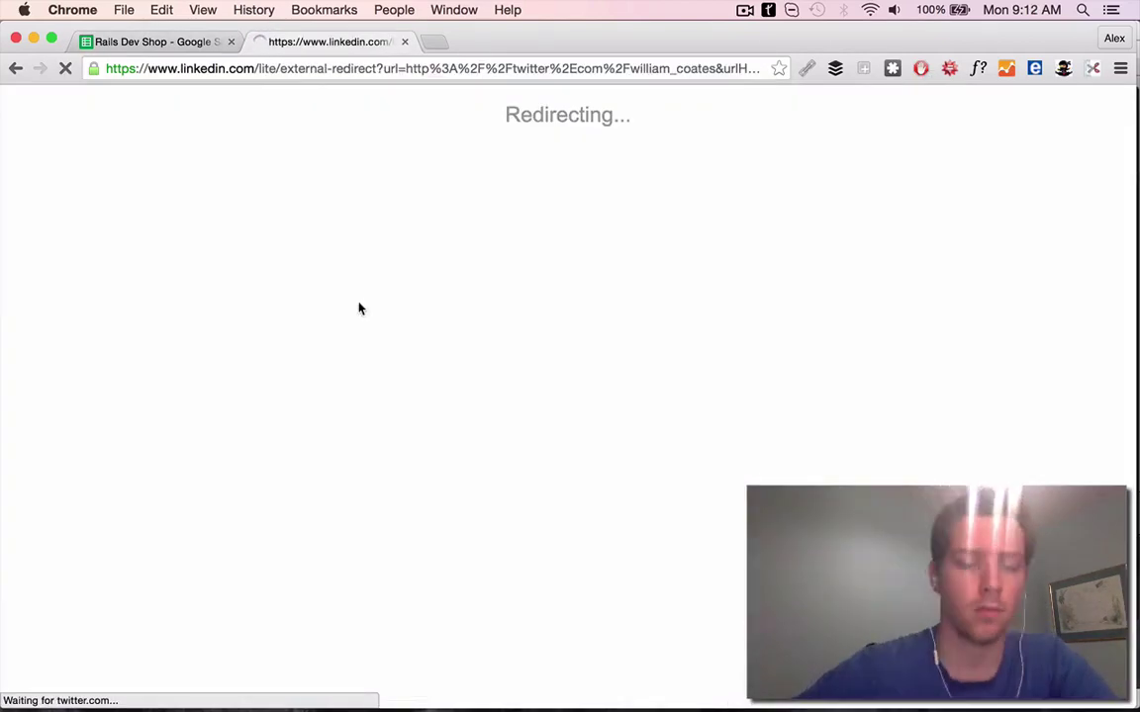
scroll(433, 258, "down", 3)
scroll(593, 385, "down", 2)
left_click(590, 407)
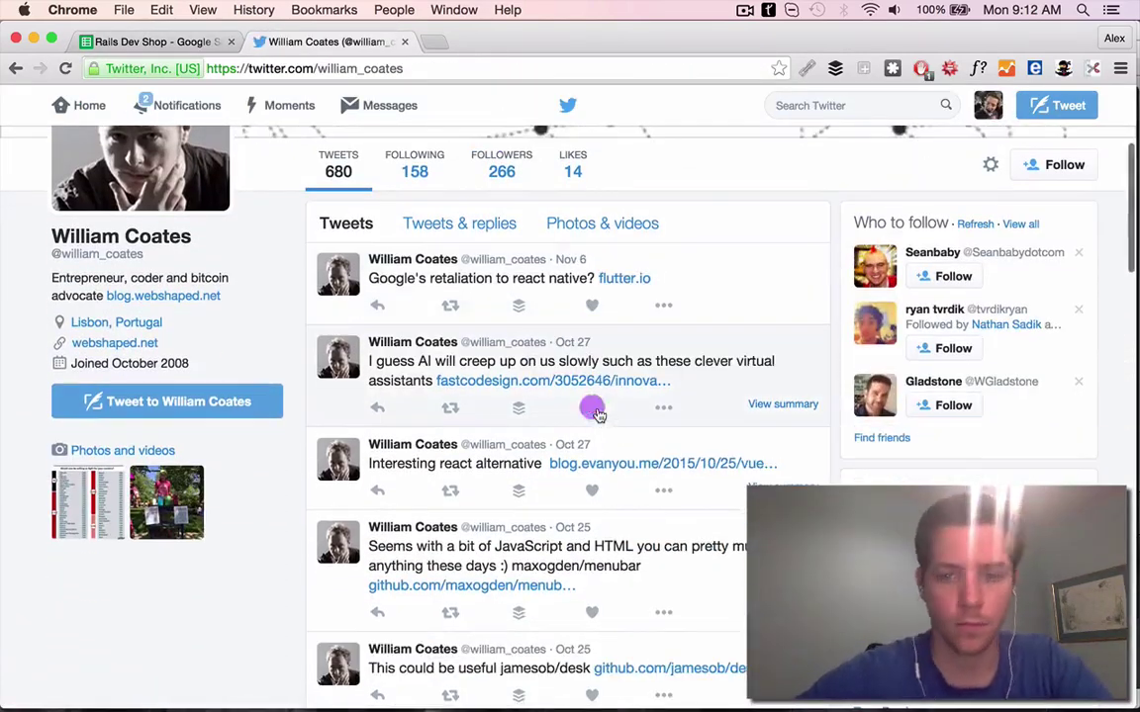
scroll(578, 395, "down", 4)
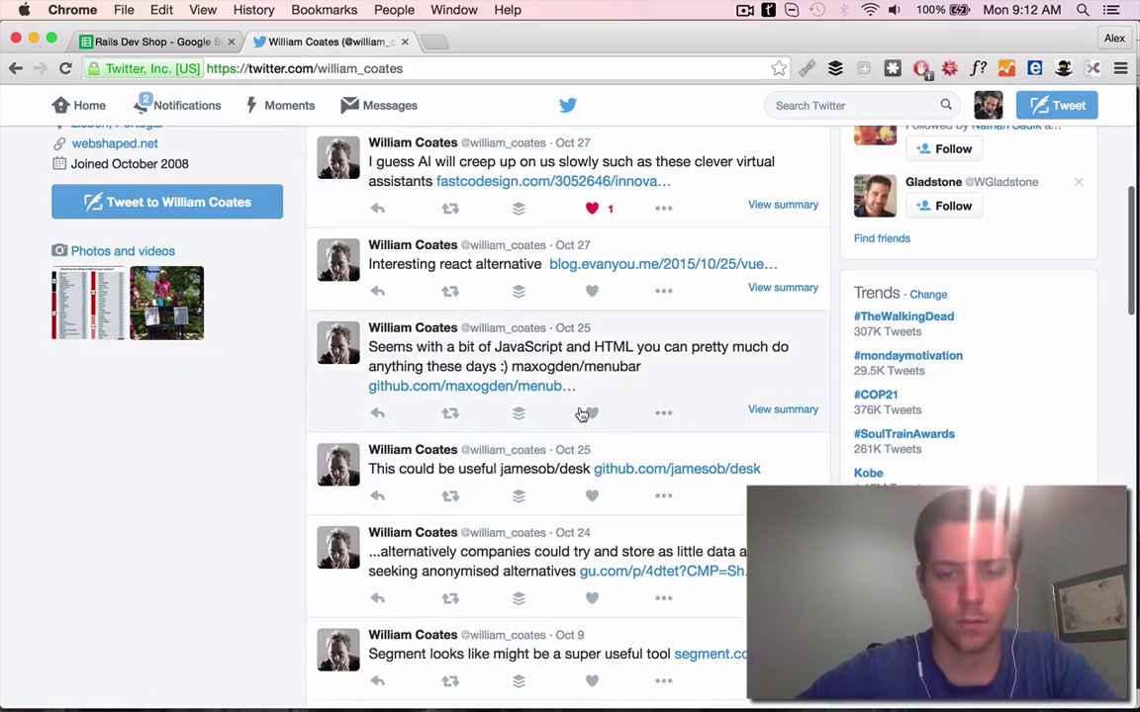
scroll(582, 414, "down", 3)
scroll(603, 376, "up", 6)
Read the flutter.io and robot secretary articles, and share the AI assistants tweet to Buffer
left_click(623, 285)
left_click(317, 42)
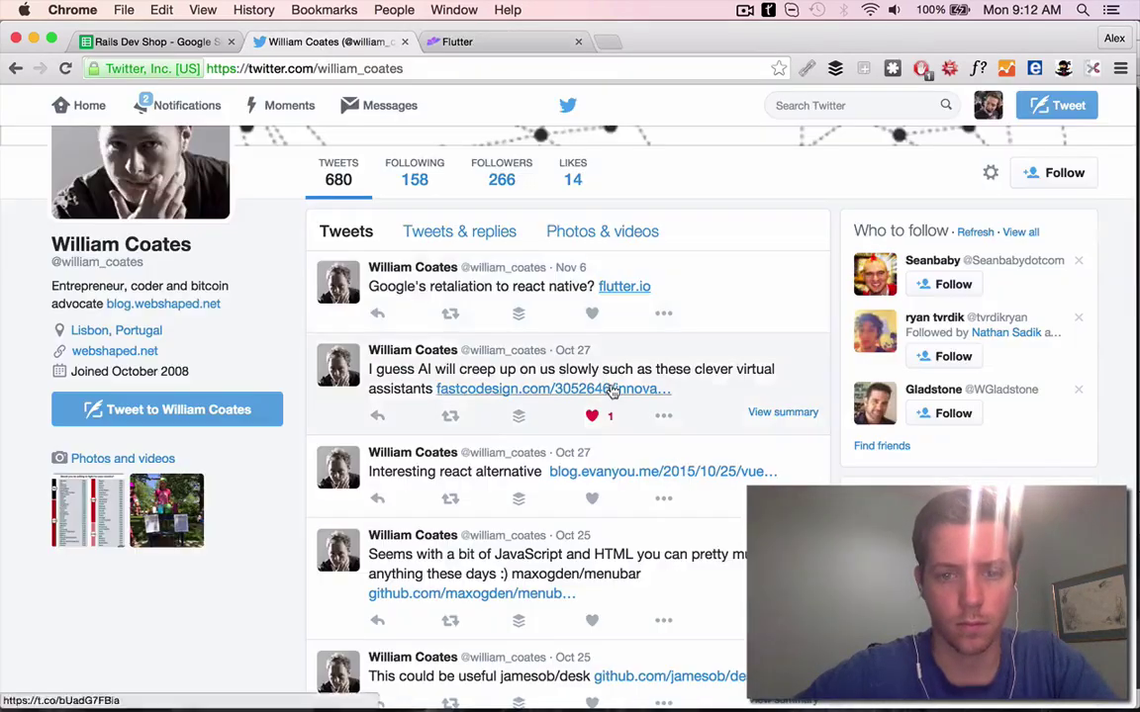
left_click(611, 392)
scroll(631, 382, "down", 10)
key("ctrl+shift+Tab")
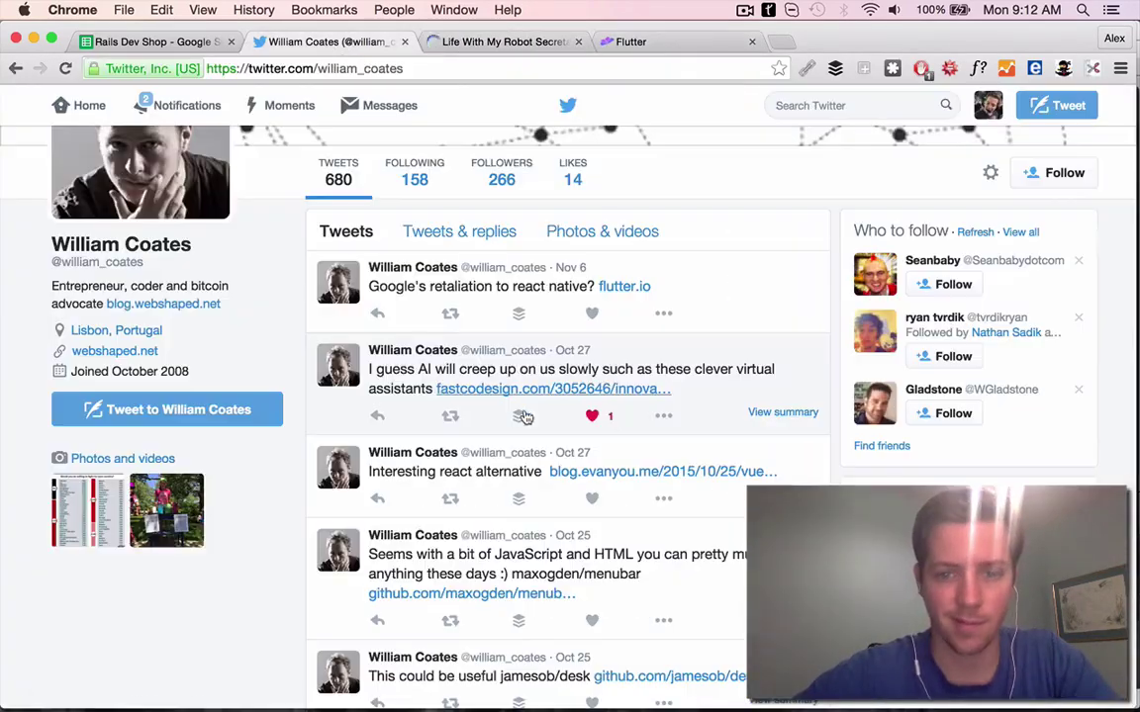
left_click(518, 415)
key("ctrl+shift+Tab")
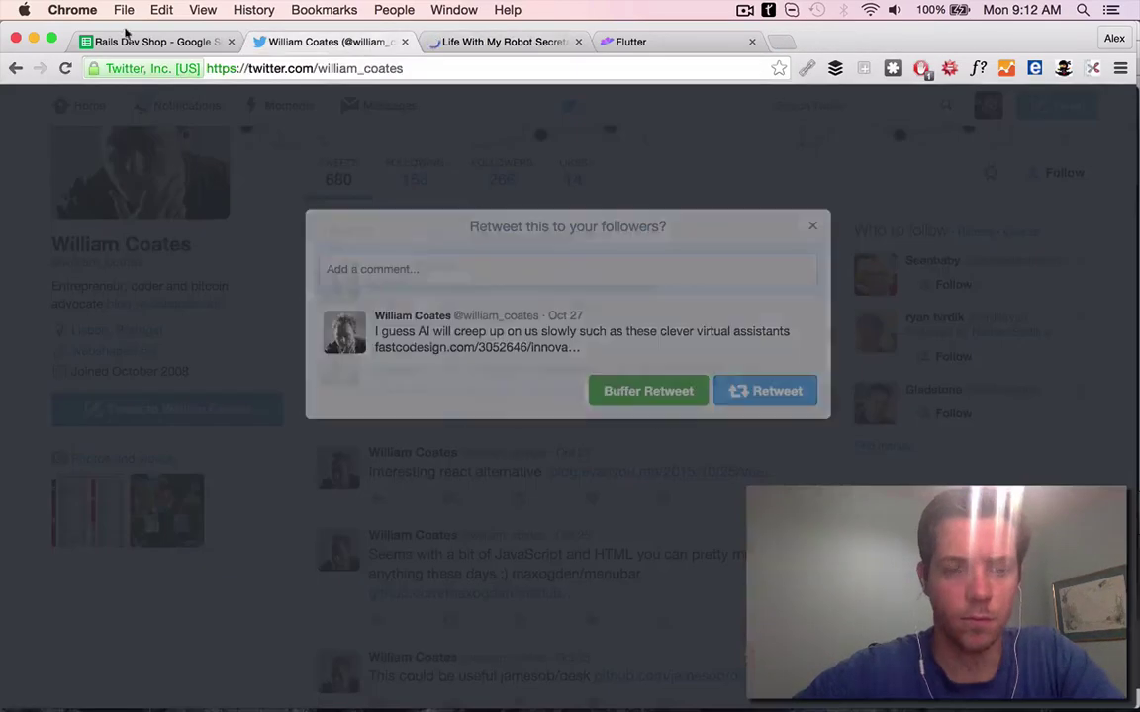
left_click(129, 39)
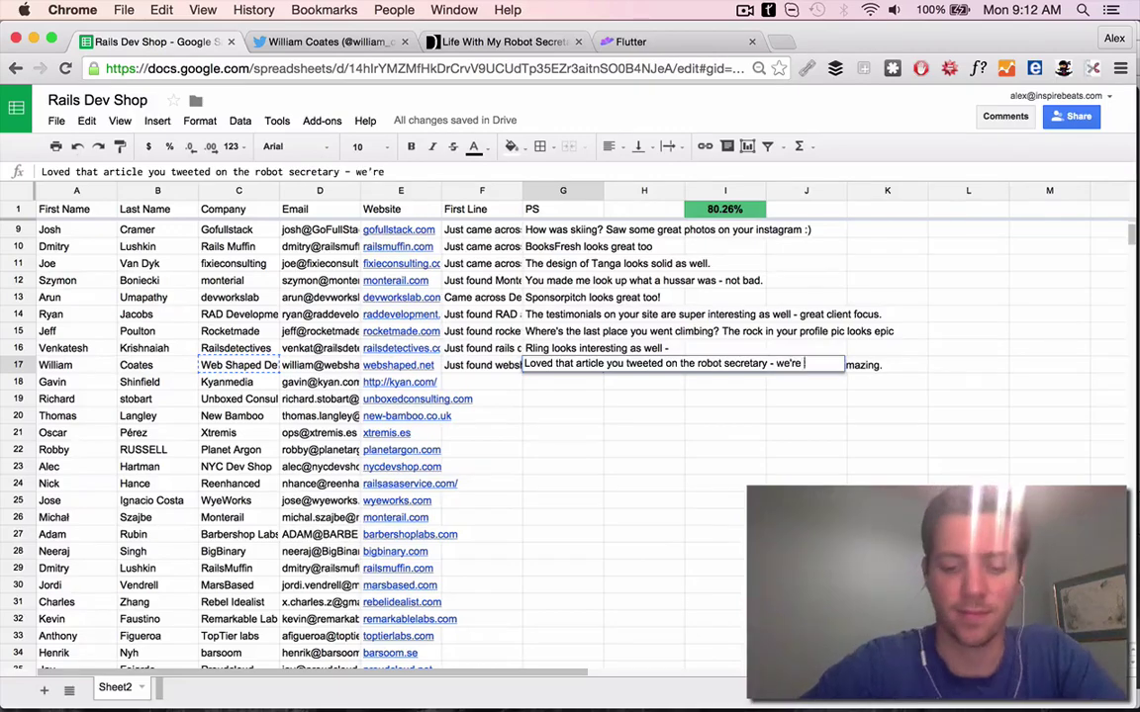
Confirm row 17's robot-secretary PS and load kyan.com for the next contact
key("Return")
key("super+t")
type("kyan.com/")
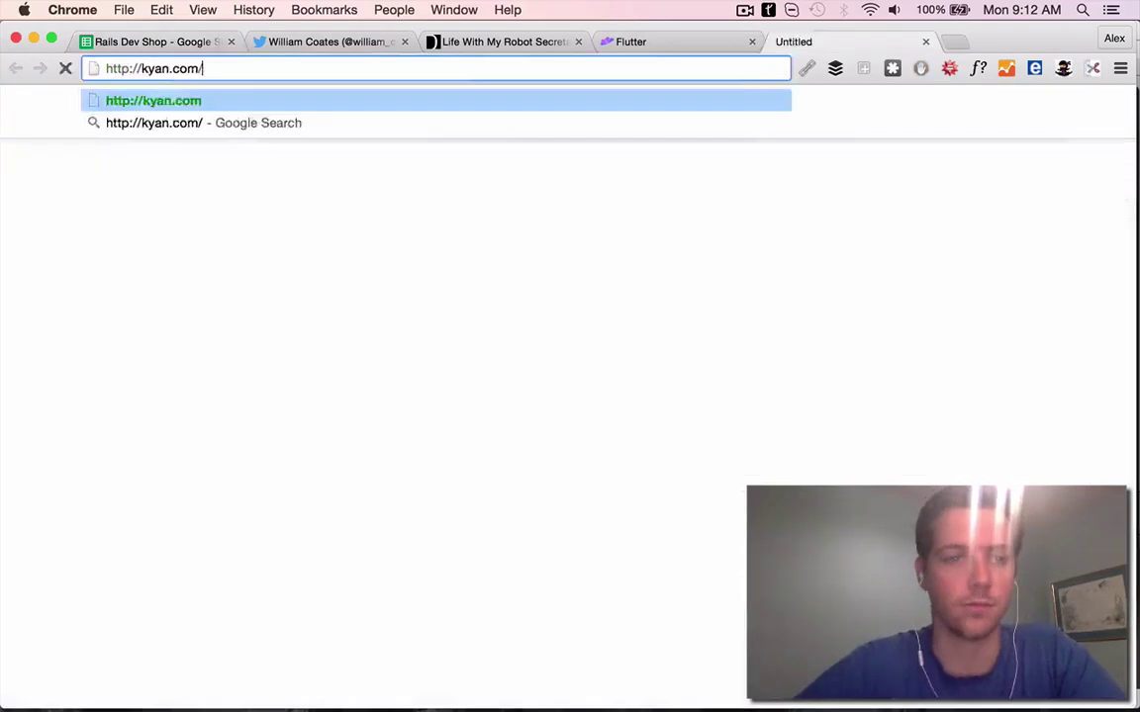
key("Return")
key("super+w")
key("super+w")
key("super+w")
Browse the kyan.com site alongside the spreadsheet
left_click(159, 42)
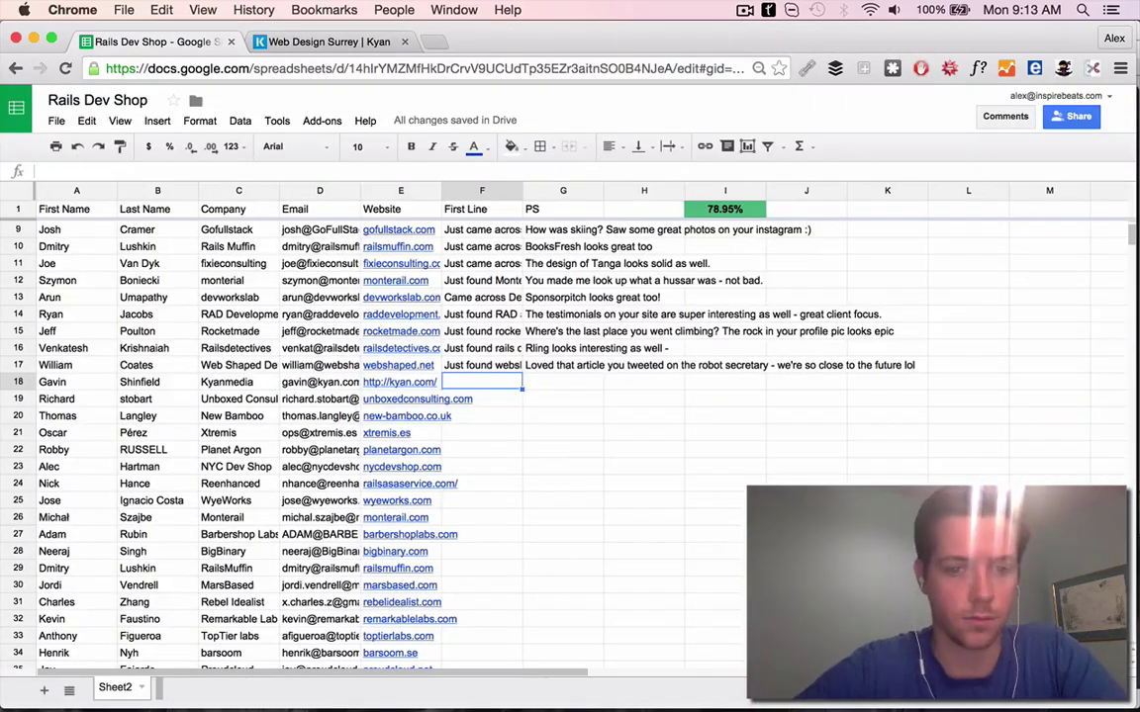
scroll(605, 562, "up", 3)
key("ctrl+Tab")
scroll(514, 245, "down", 5)
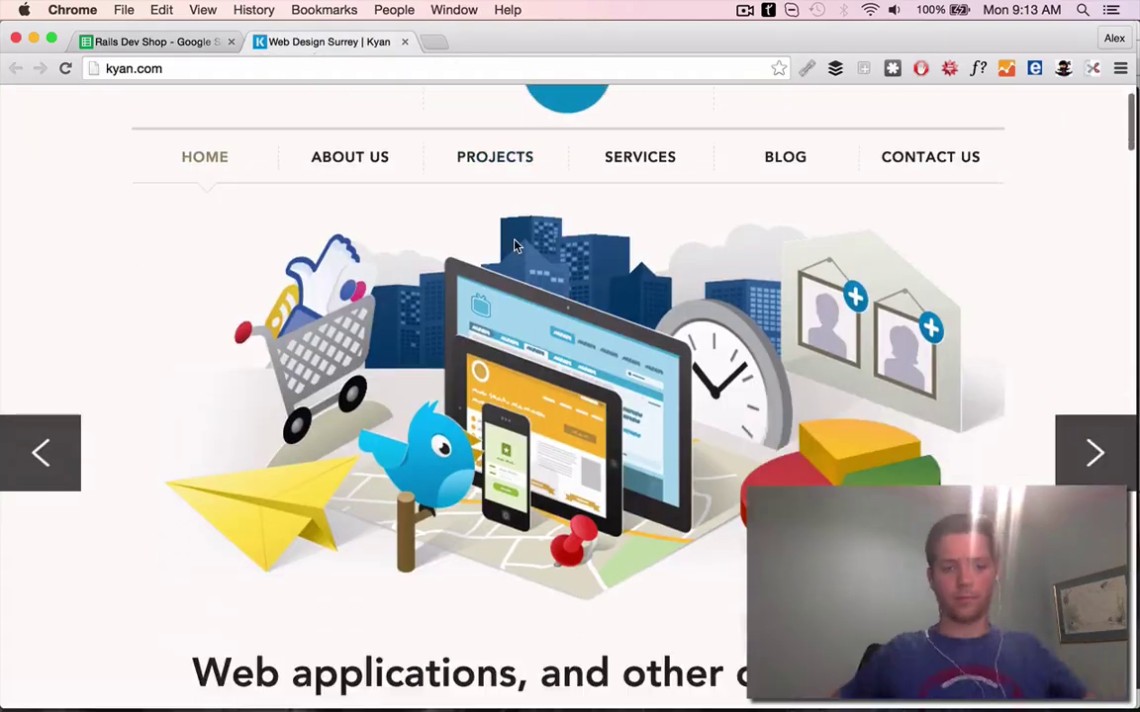
scroll(514, 245, "down", 10)
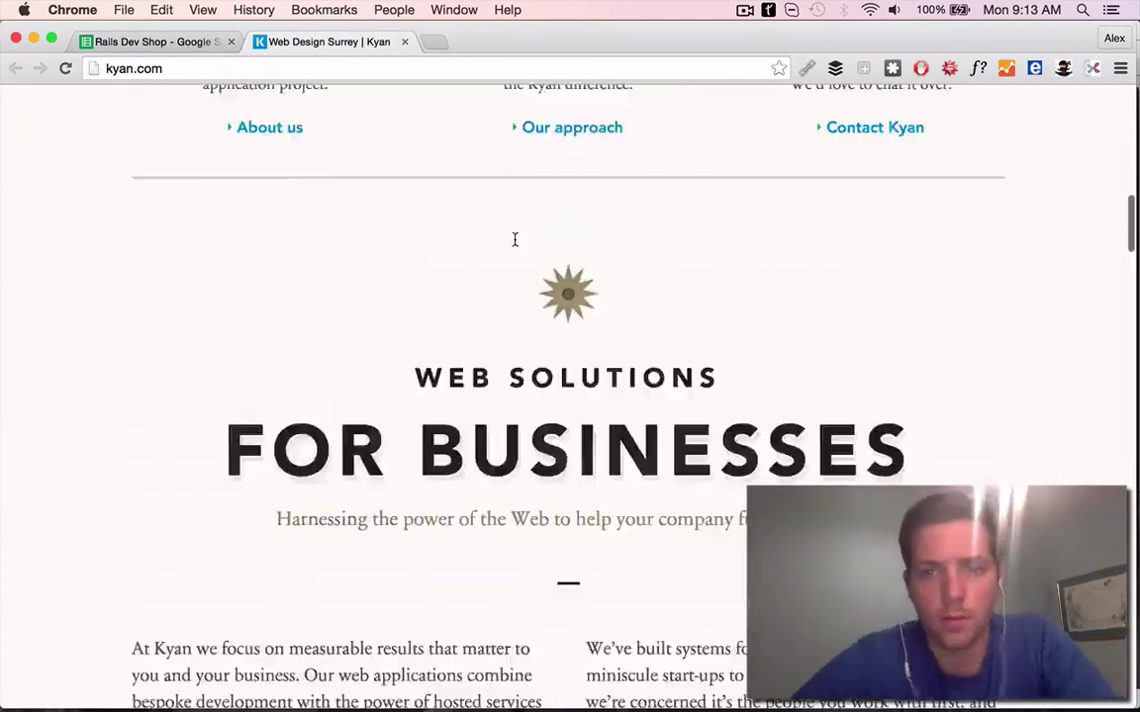
key("ctrl+Tab")
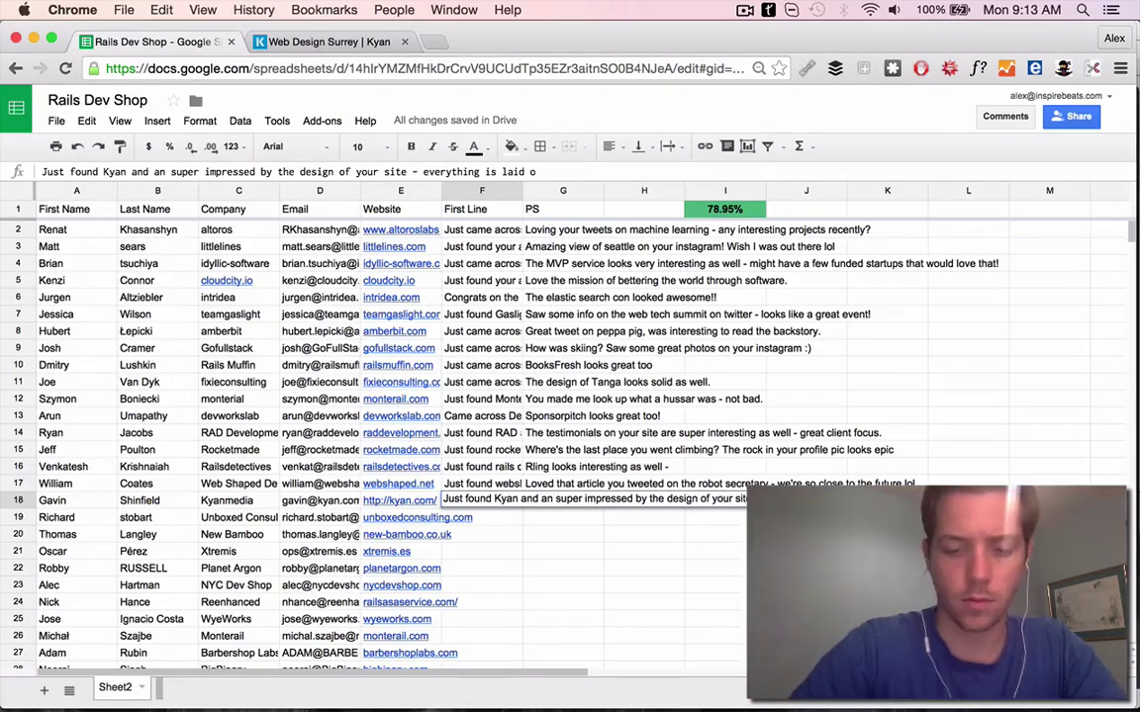
Search for row 18's Kyanmedia contact and open the Kyan company website
left_click(227, 500)
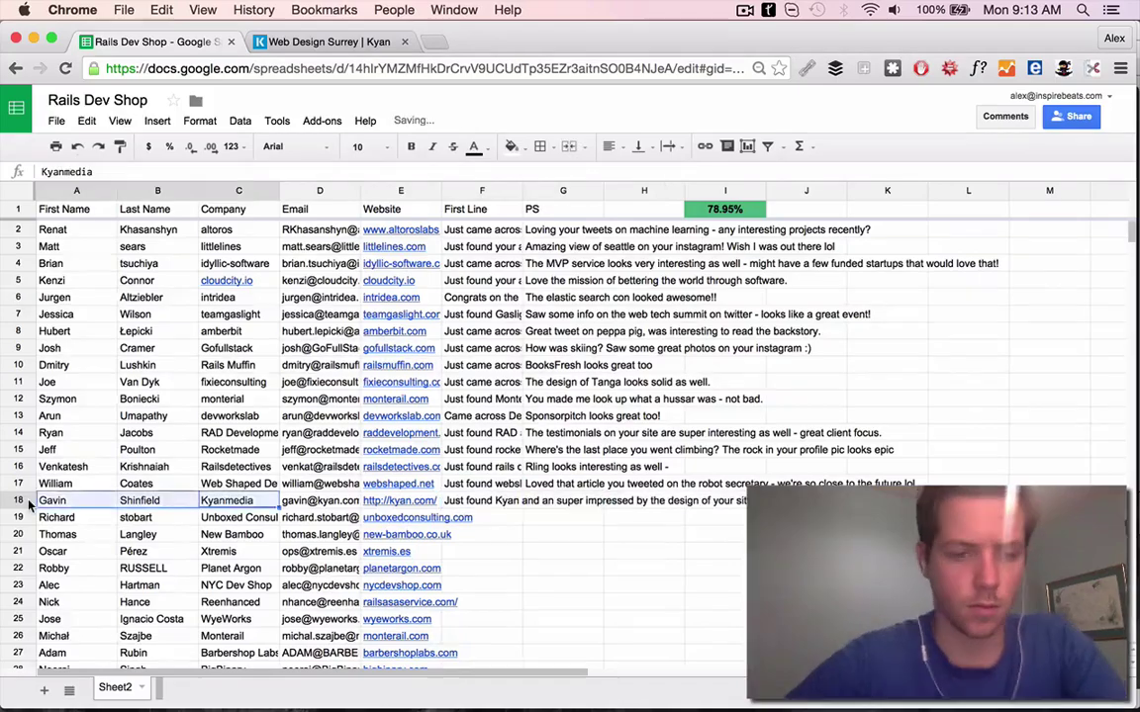
left_click(403, 42)
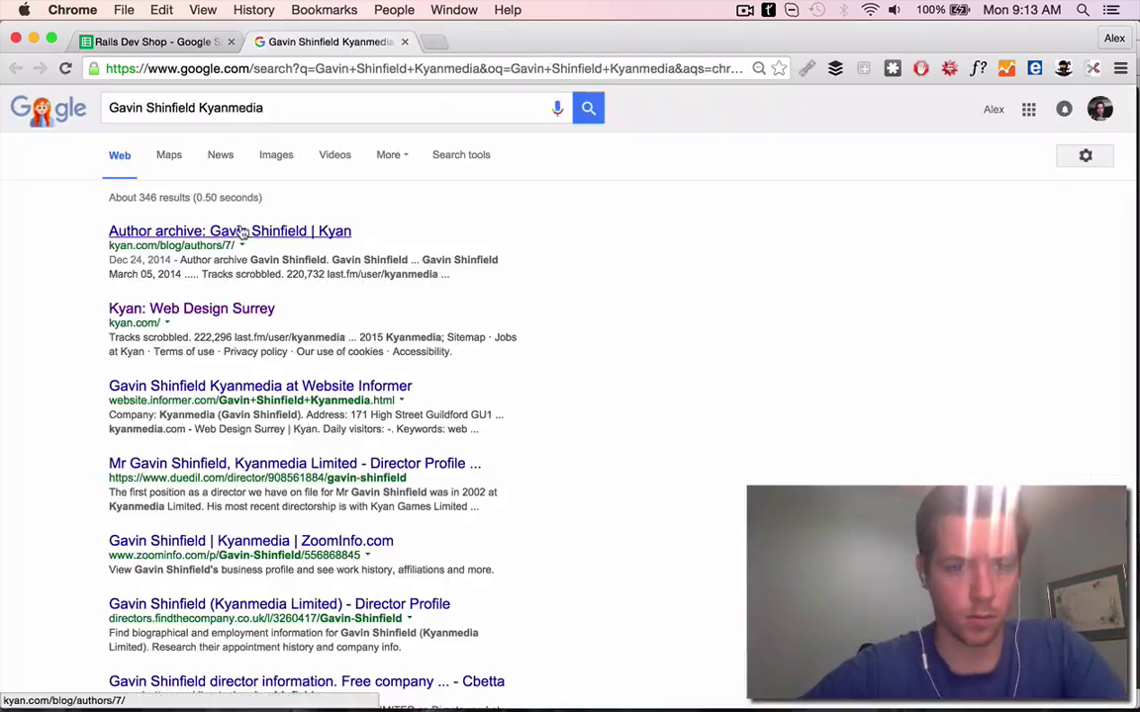
left_click(228, 311)
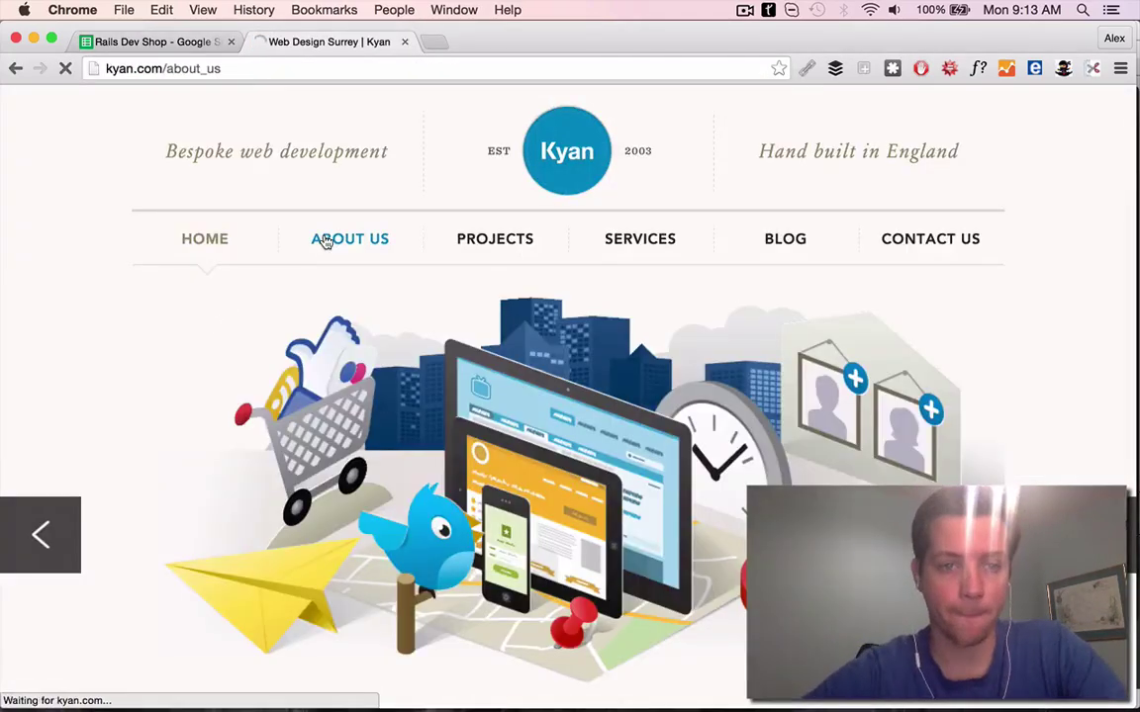
scroll(401, 419, "down", 20)
key("ctrl+Tab")
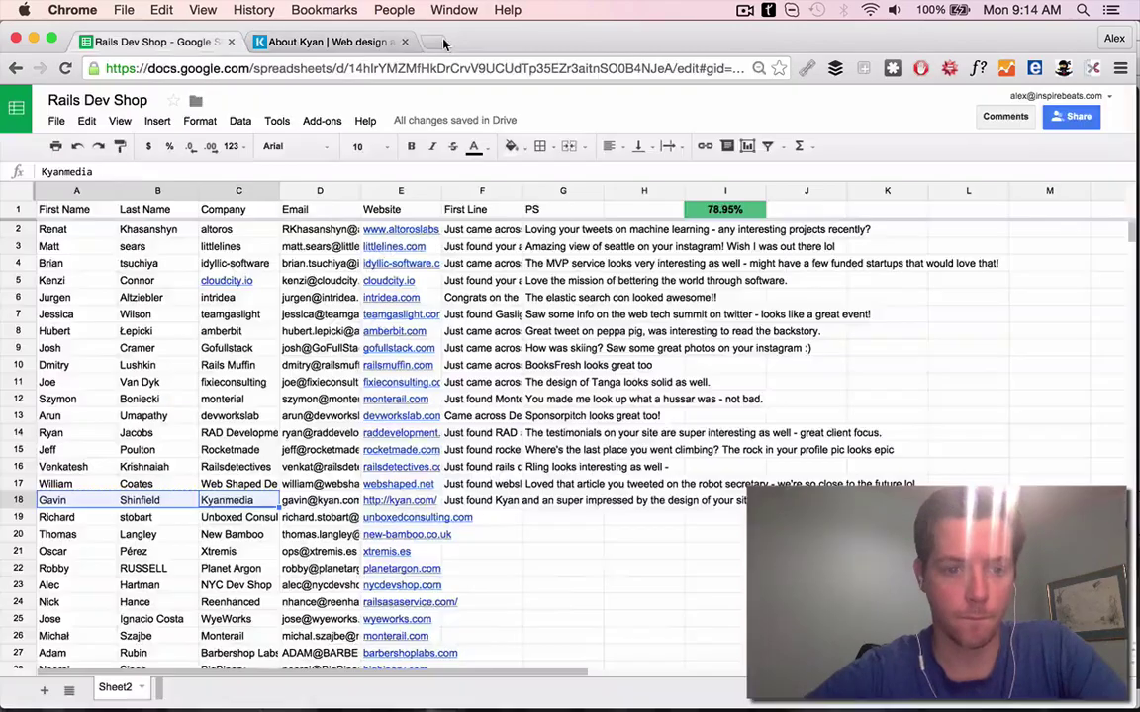
key("ctrl+Tab")
Page through the Kyan team members to reach the director's profile
left_click(67, 363)
left_click(66, 364)
left_click(69, 368)
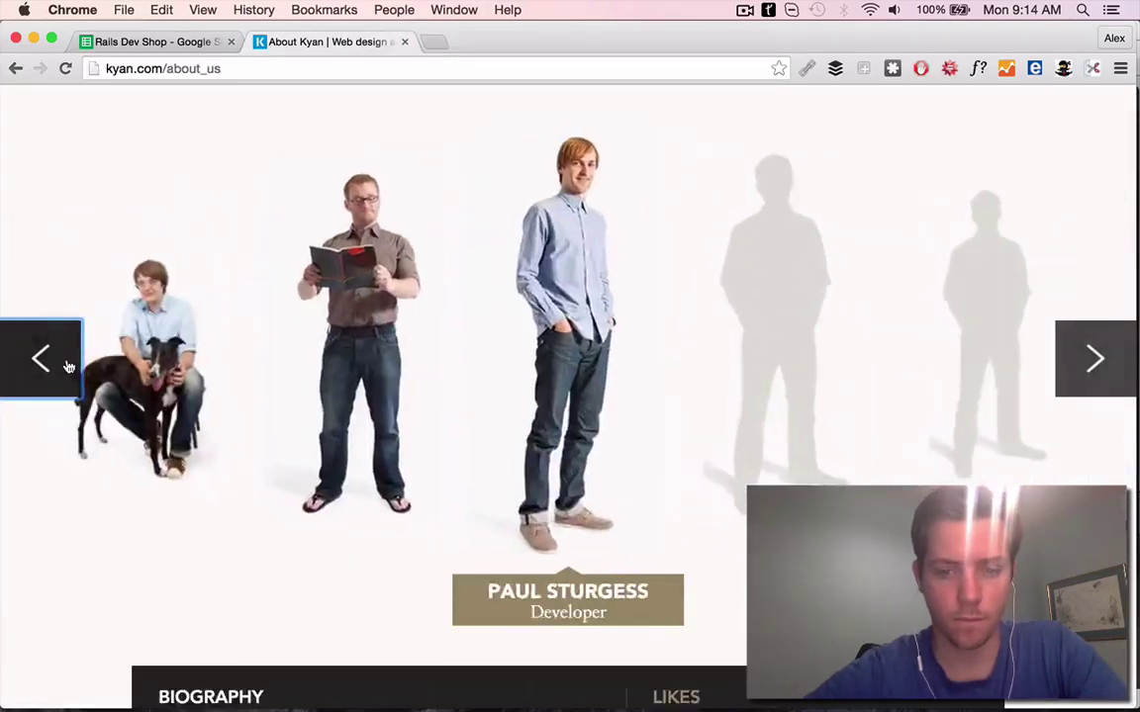
triple_click(67, 365)
triple_click(67, 365)
triple_click(67, 365)
double_click(67, 365)
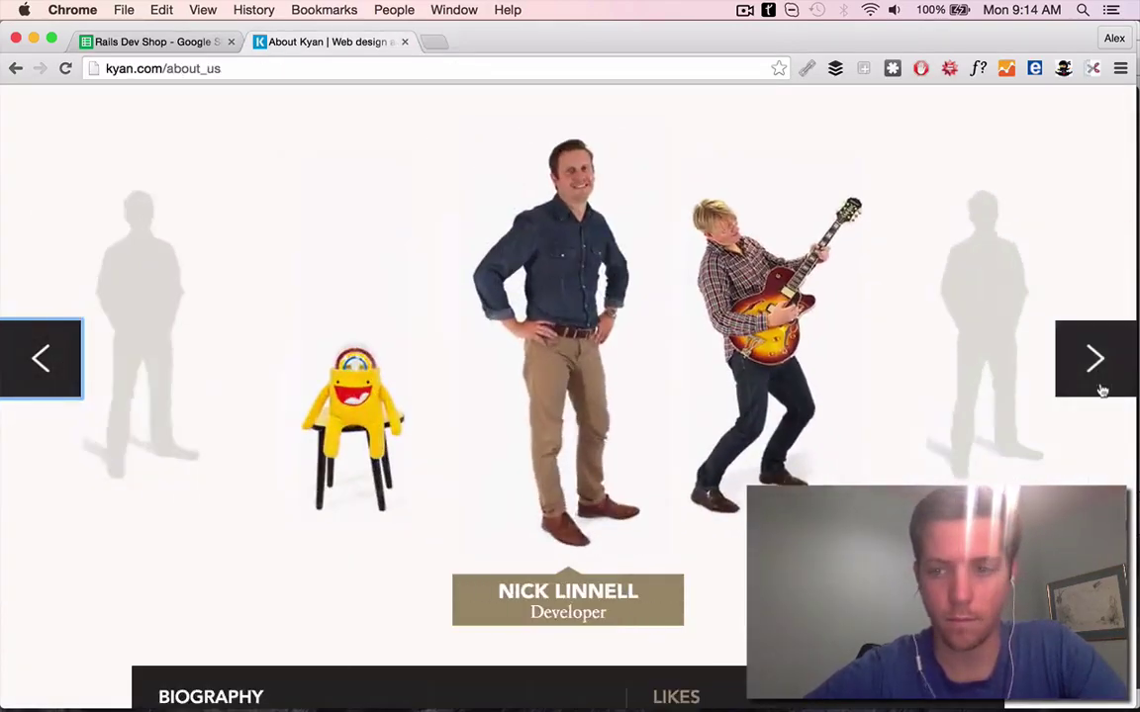
double_click(1099, 381)
double_click(1099, 381)
left_click(12, 388)
scroll(580, 483, "down", 5)
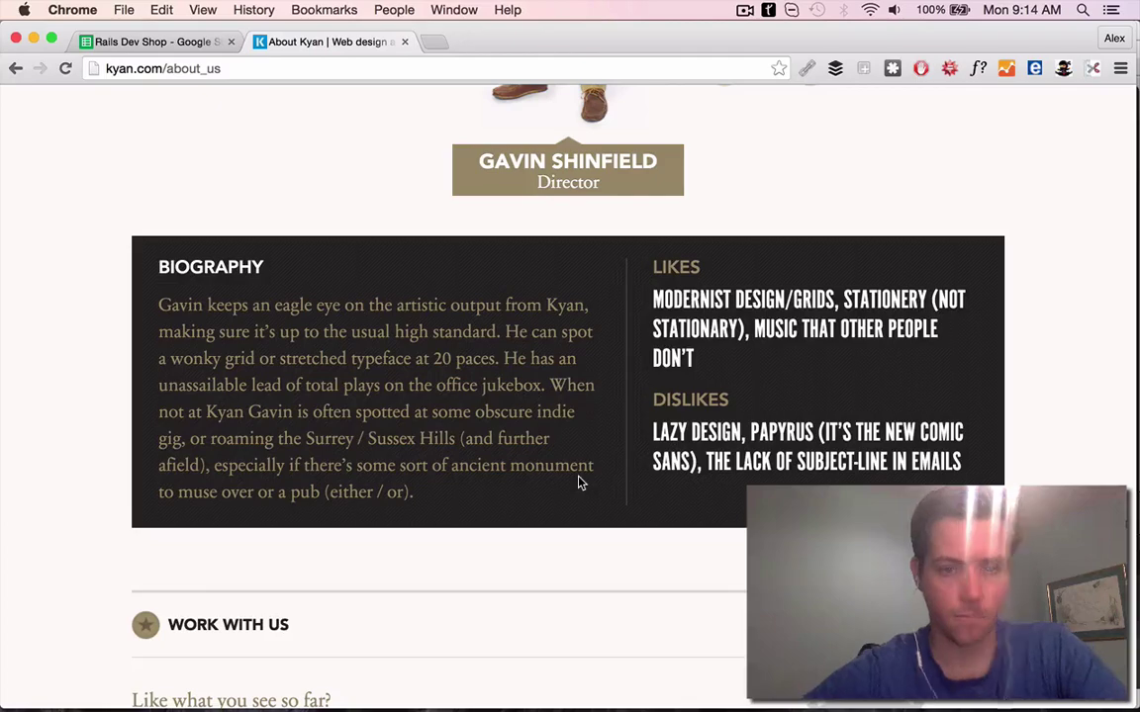
scroll(461, 511, "down", 2)
Start typing the indie rock PS in G18 and look up a band in the music app
left_click(154, 41)
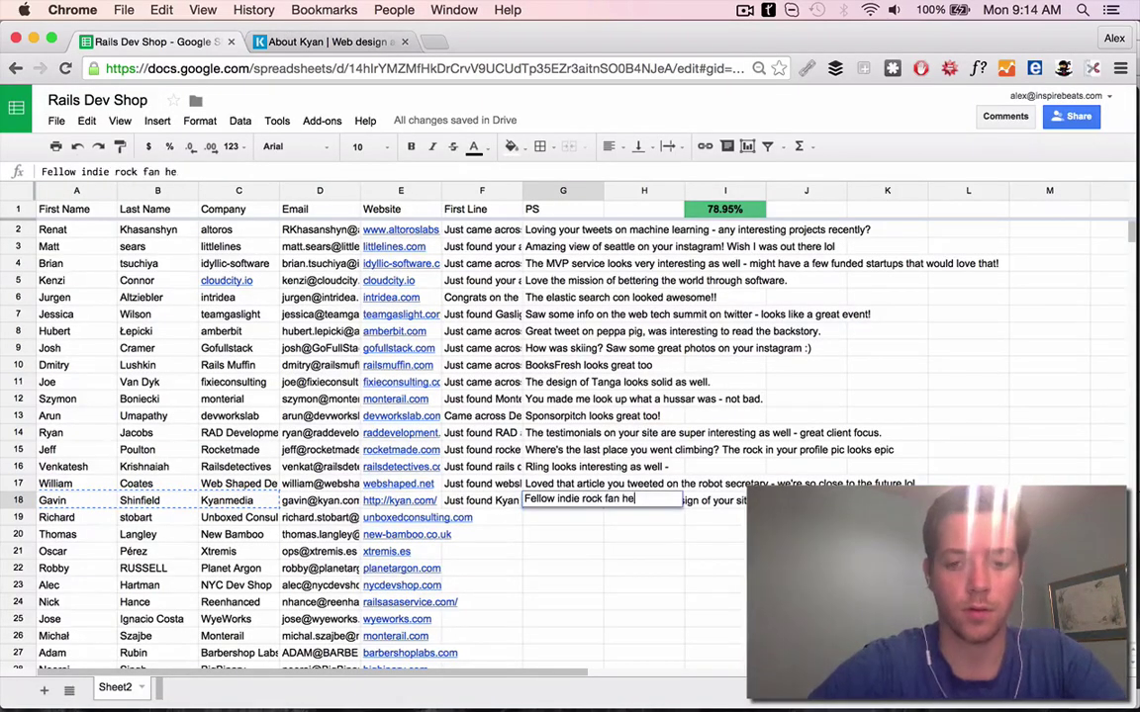
type("isten to")
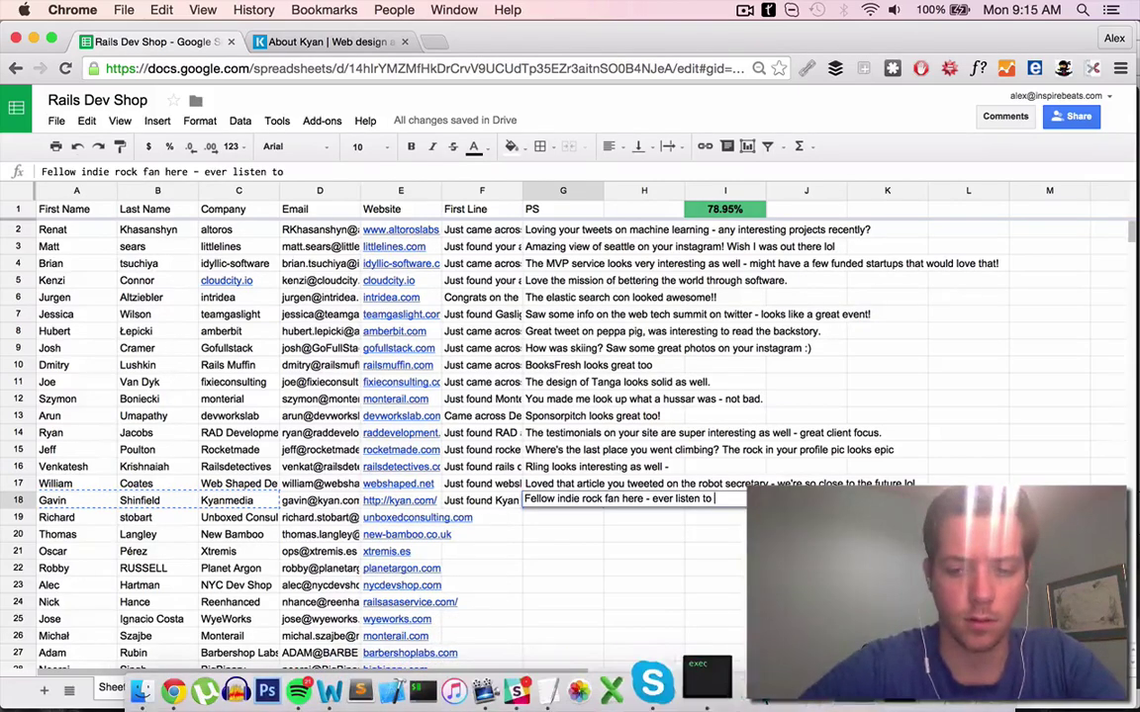
left_click(395, 676)
left_click(571, 106)
type("water fou")
key("super+Tab")
type("Tu")
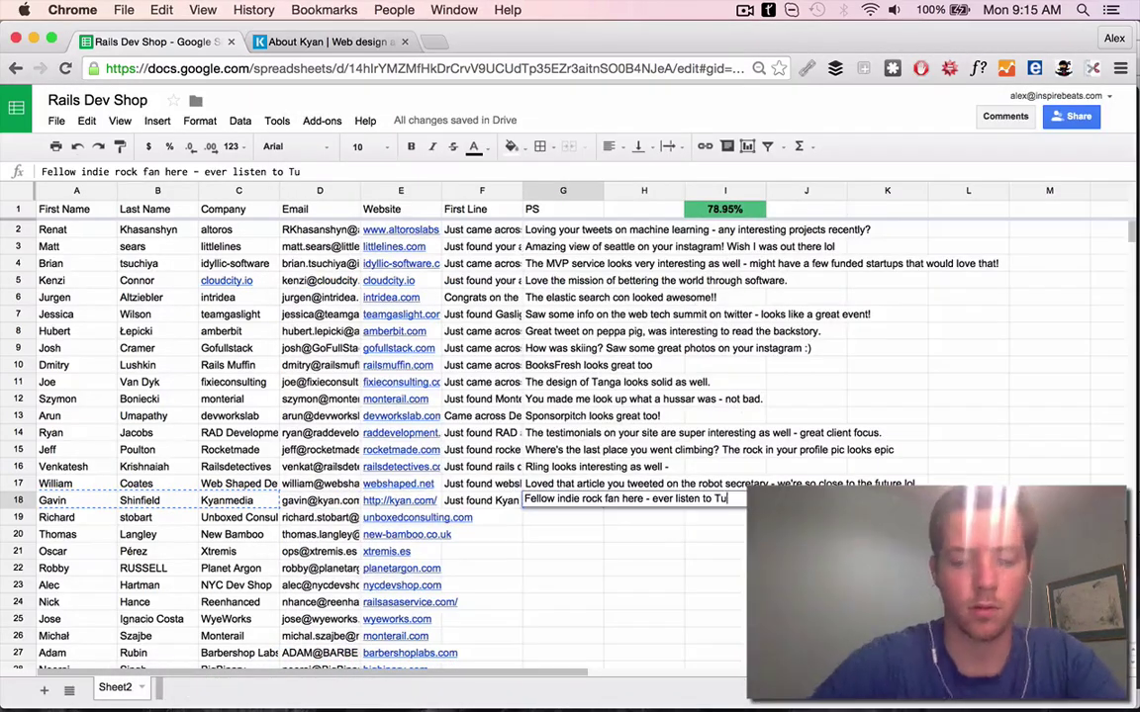
Close the Kyan team page and commit G18's PS opening 'Fellow indie rock fan here'
left_click(417, 517)
left_click(404, 42)
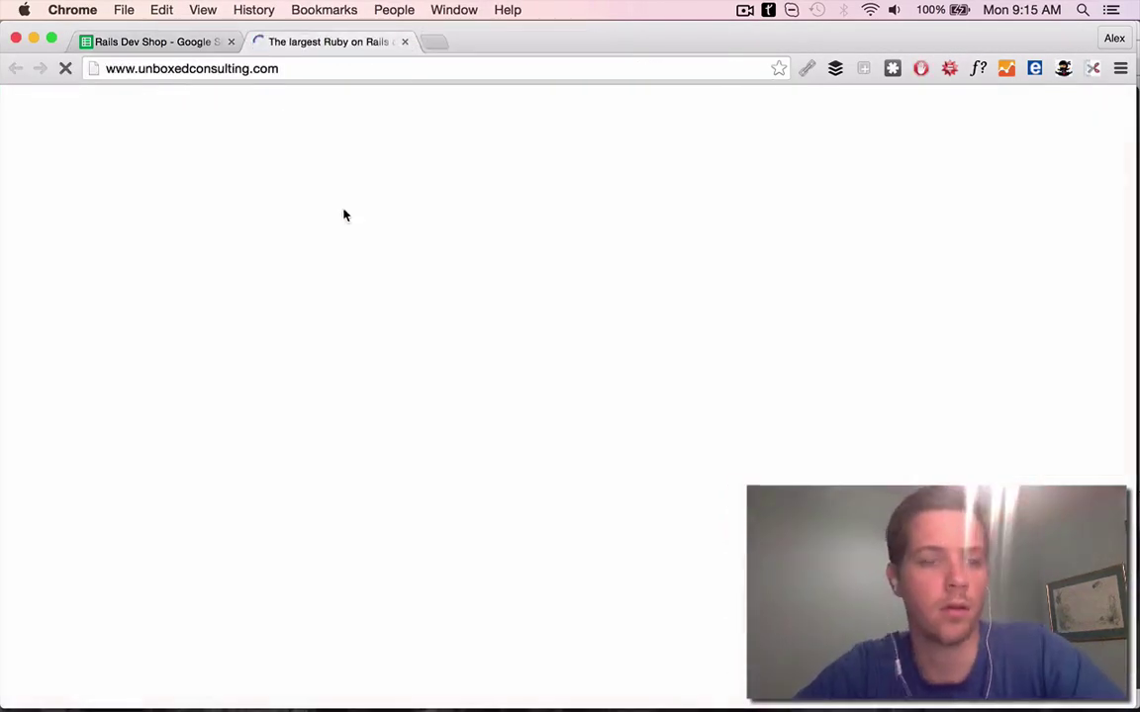
scroll(622, 258, "down", 5)
scroll(867, 259, "up", 5)
key("super+1")
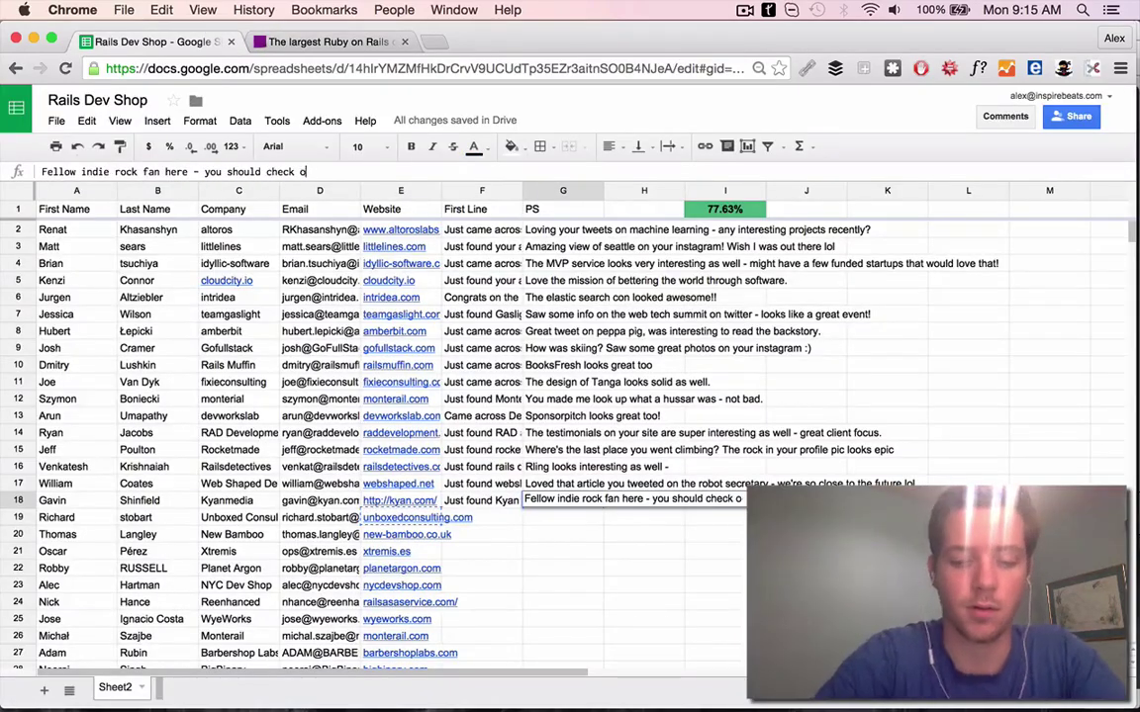
key("Return")
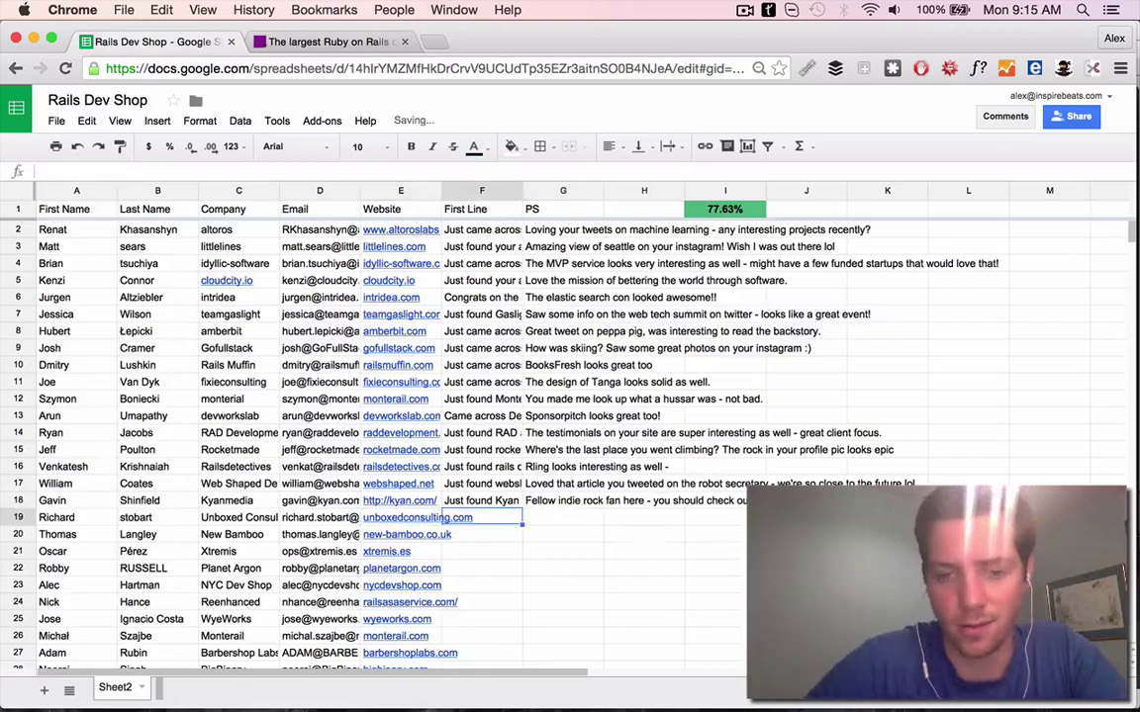
Open the Unboxed website from row 19's address and browse it
left_click(416, 518)
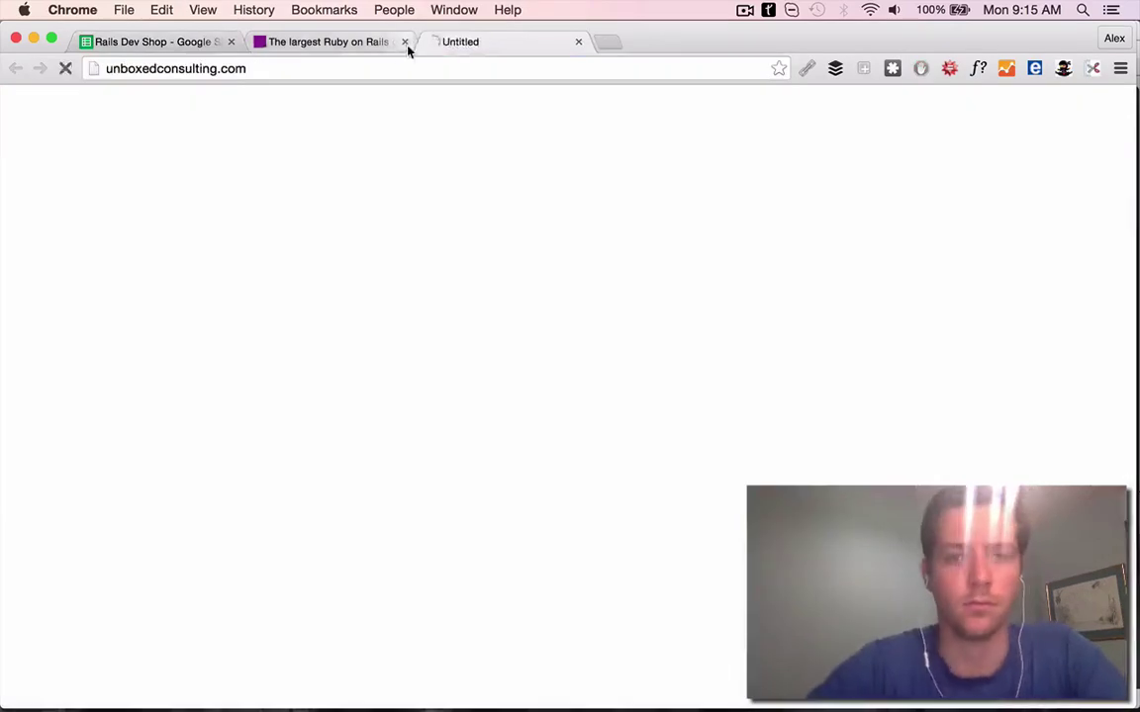
key("super+w")
key("super+c")
scroll(666, 547, "down", 4)
scroll(666, 547, "down", 5)
scroll(666, 548, "up", 5)
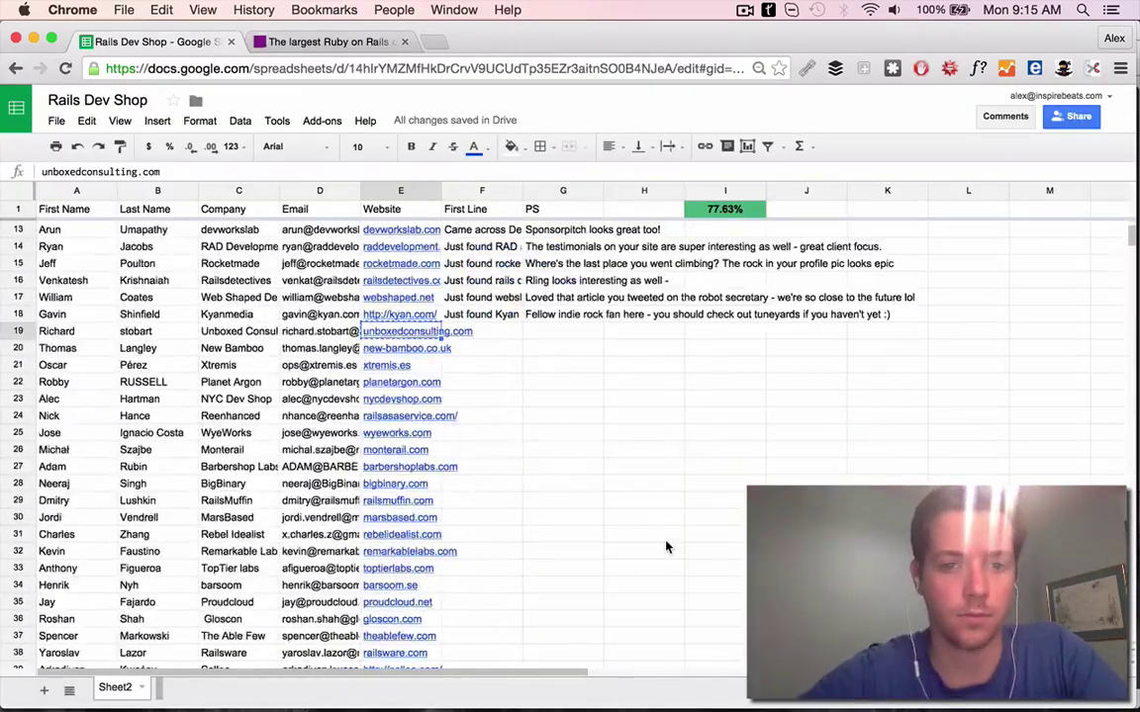
key("super+2")
scroll(399, 260, "down", 4)
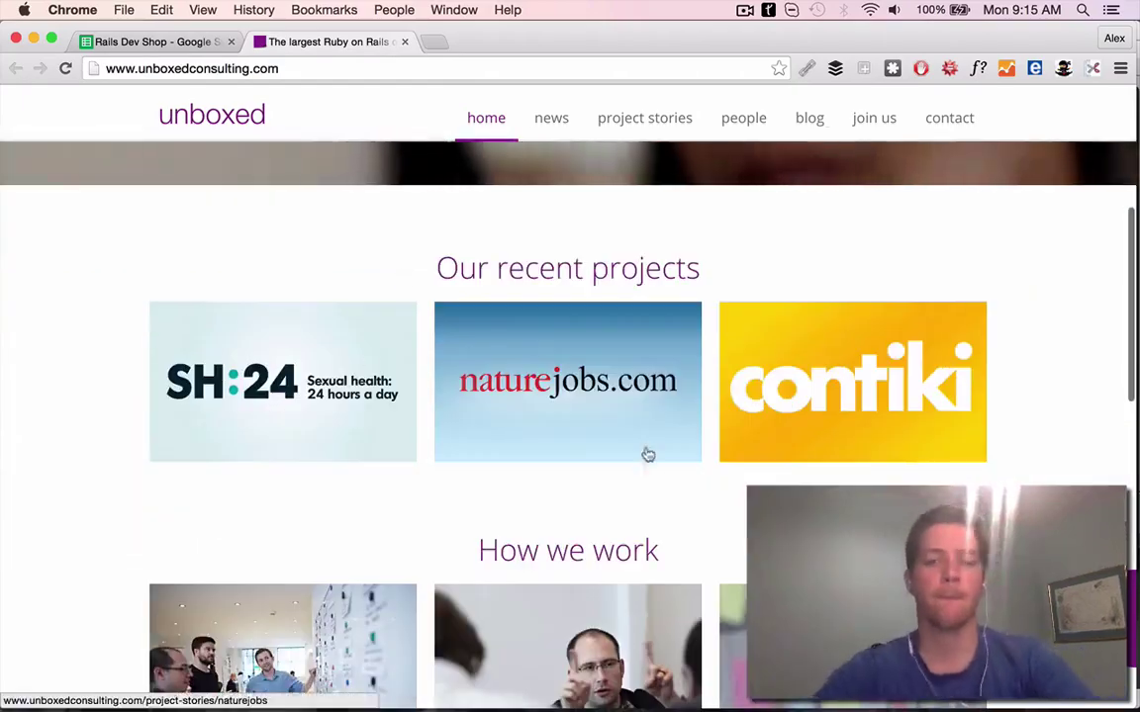
Open and read Unboxed's naturejobs case study
left_click(646, 453, "super")
scroll(646, 453, "down", 3)
key("super+3")
scroll(467, 335, "down", 15)
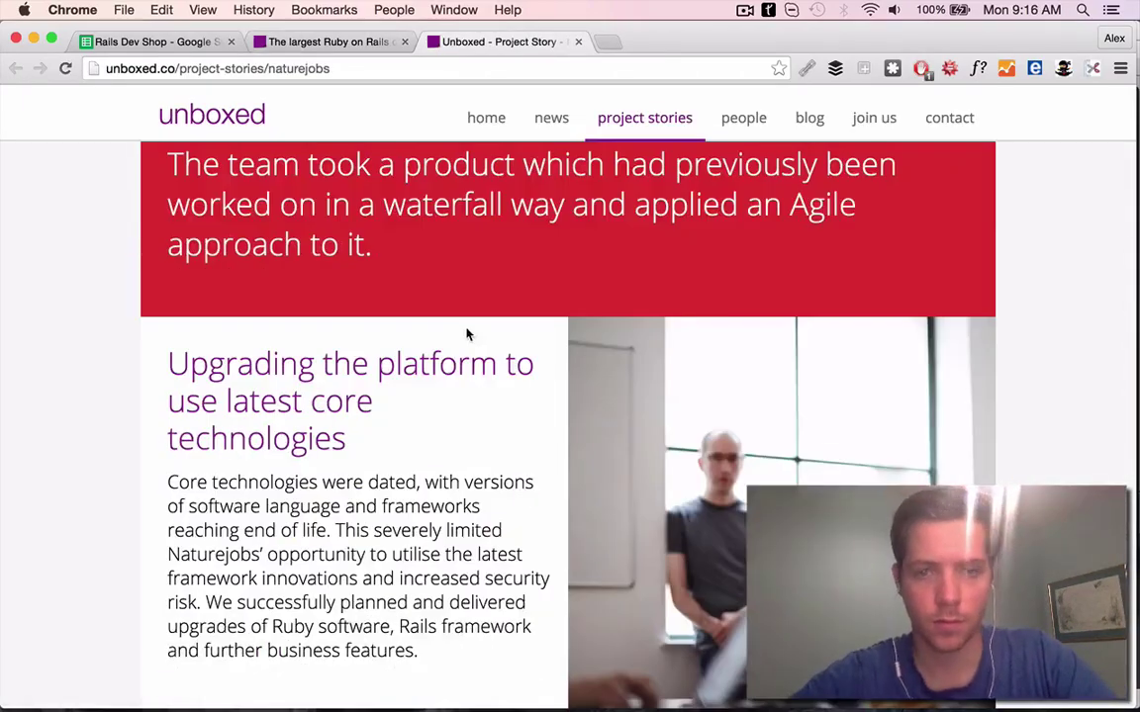
key("super+1")
Write and commit F19's First Line 'Came across Unb…' praising the naturejobs case study
type("Came acrss")
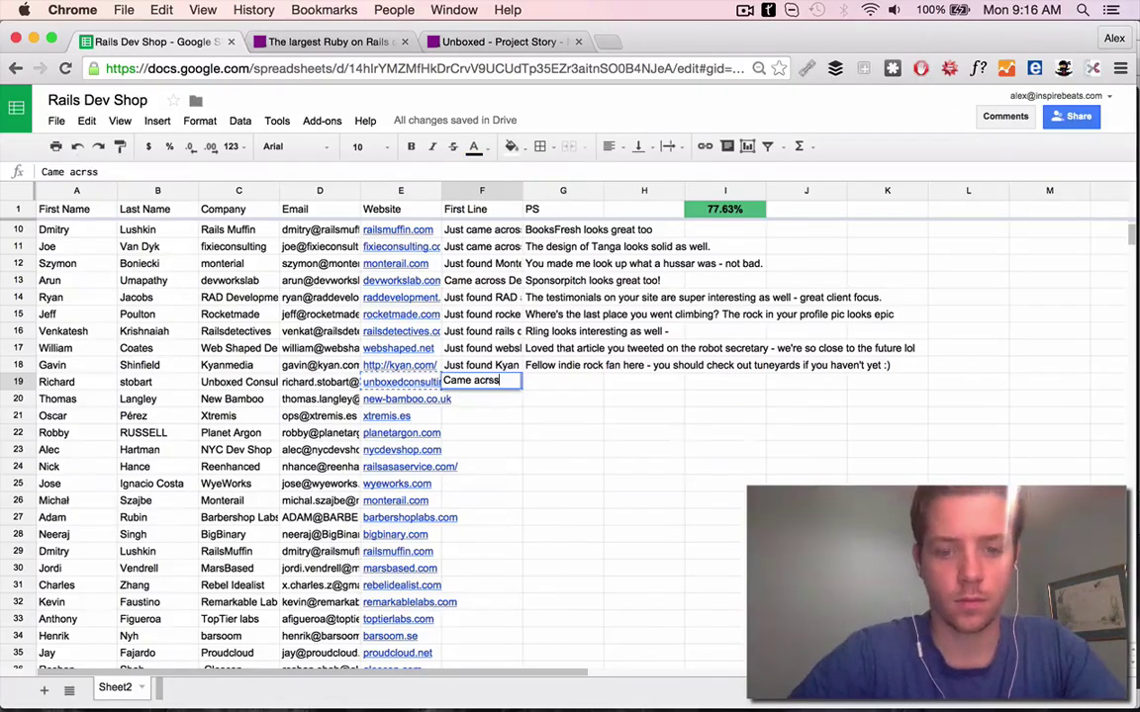
key("BackSpace")
key("BackSpace")
type("oss Unb")
left_click(477, 44)
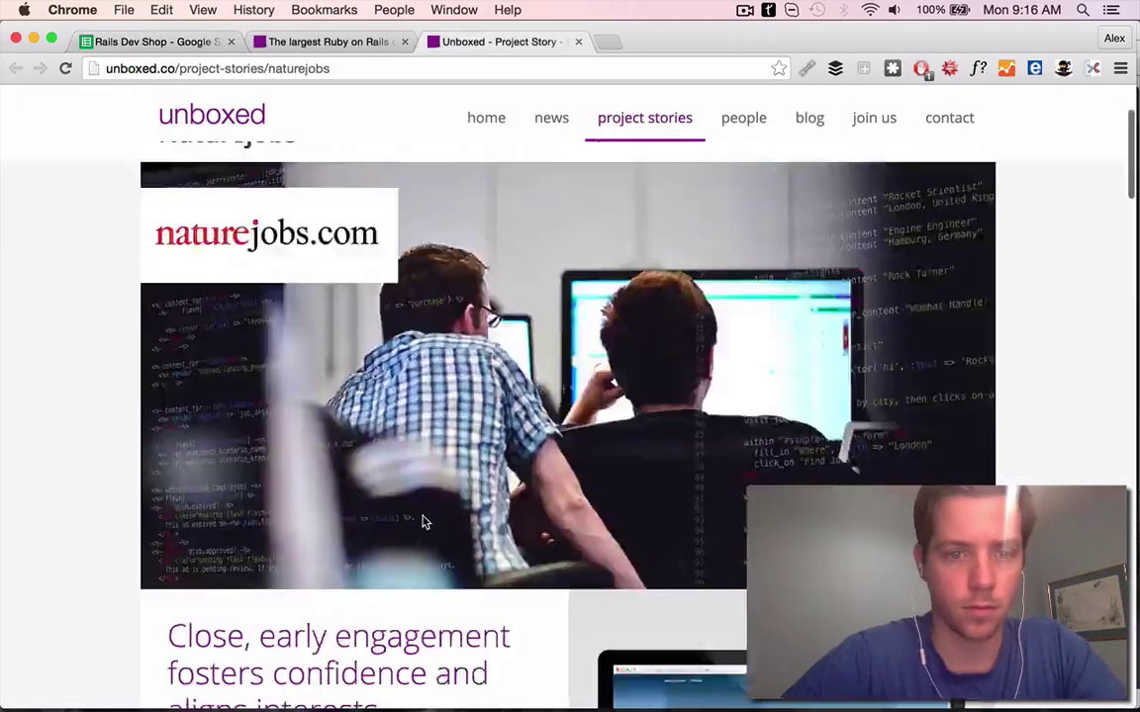
left_click(196, 45)
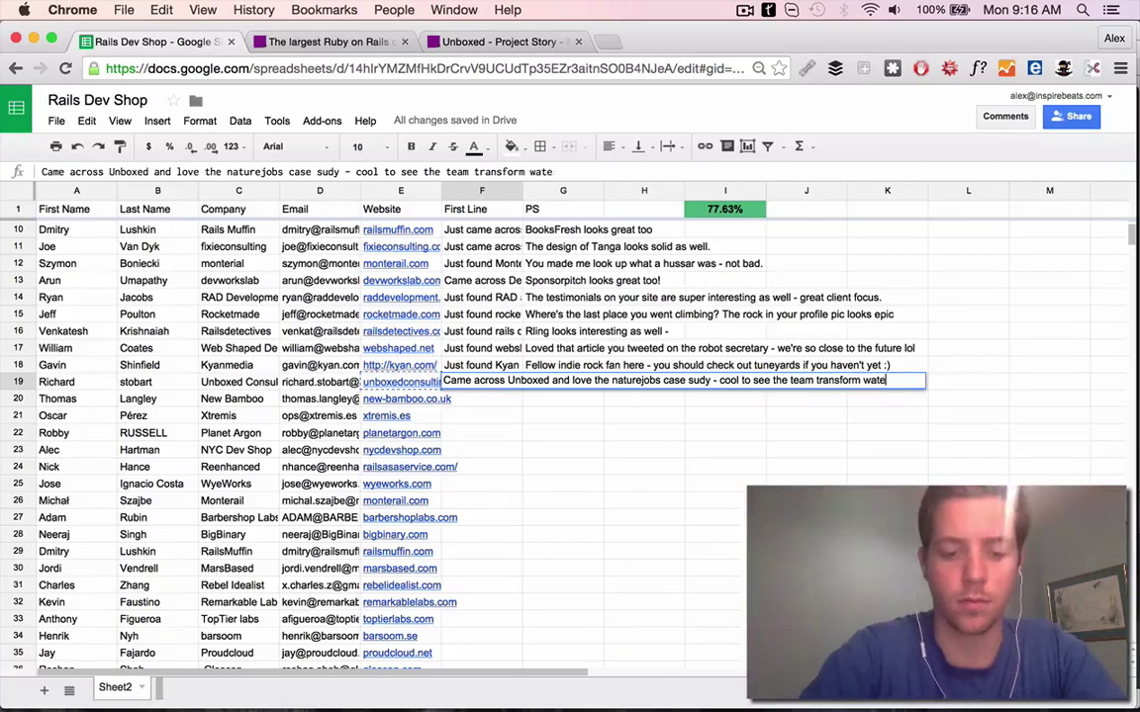
left_click(59, 382)
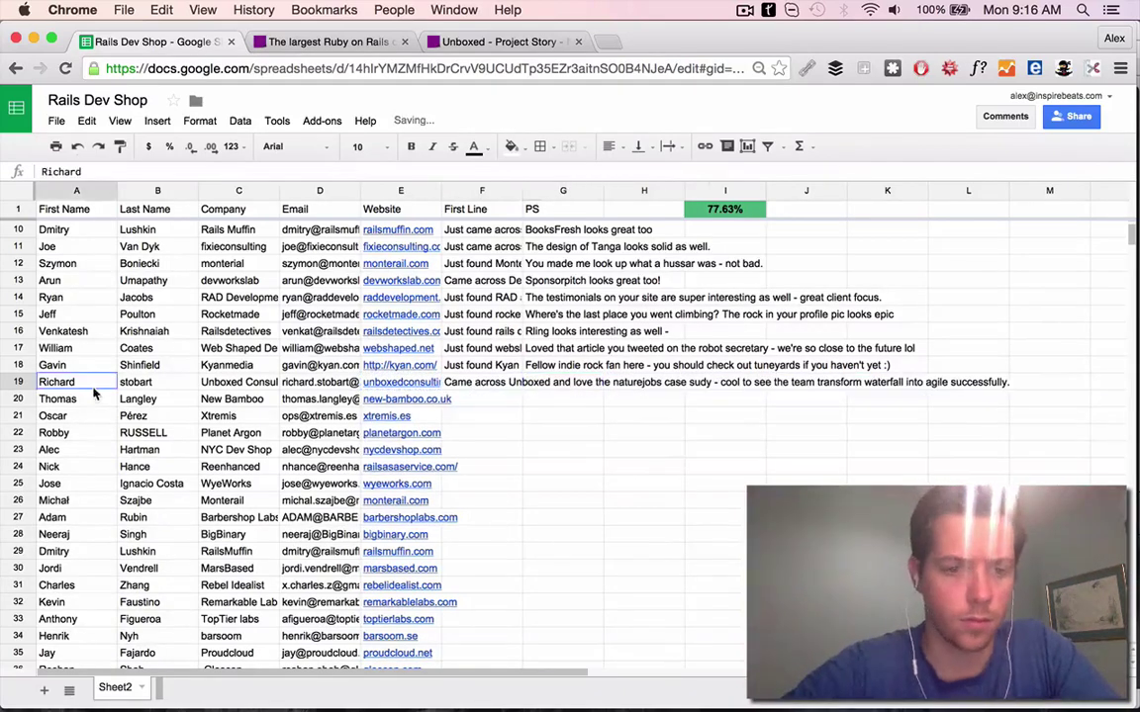
Find the Unboxed contact's LinkedIn and Twitter and copy the Techqala link from the pinned tweet
key("ctrl+shift+s")
left_click_drag(403, 294, 395, 297)
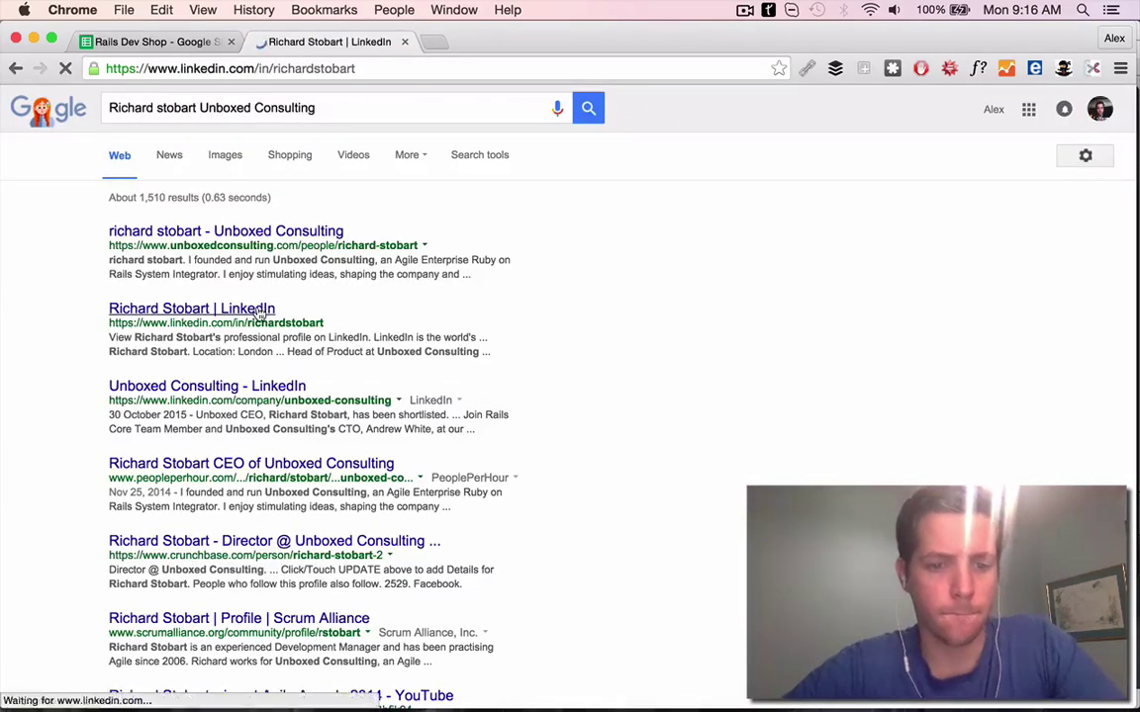
scroll(636, 406, "down", 3)
left_click(270, 231)
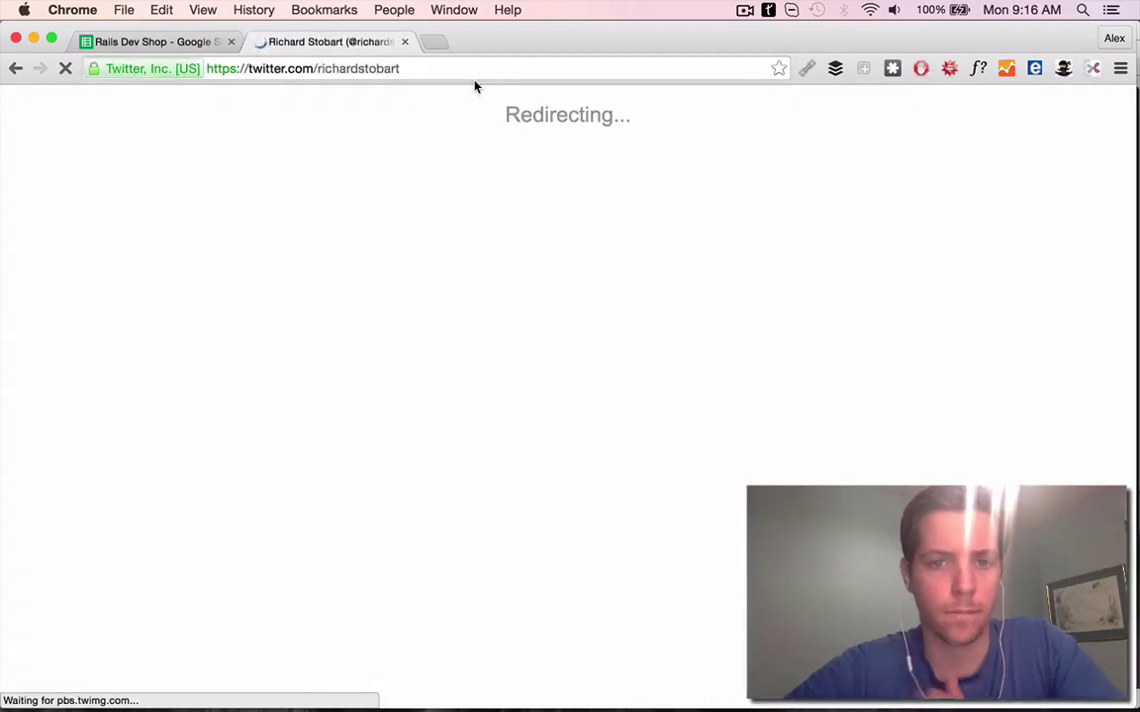
scroll(554, 326, "down", 3)
scroll(603, 453, "up", 2)
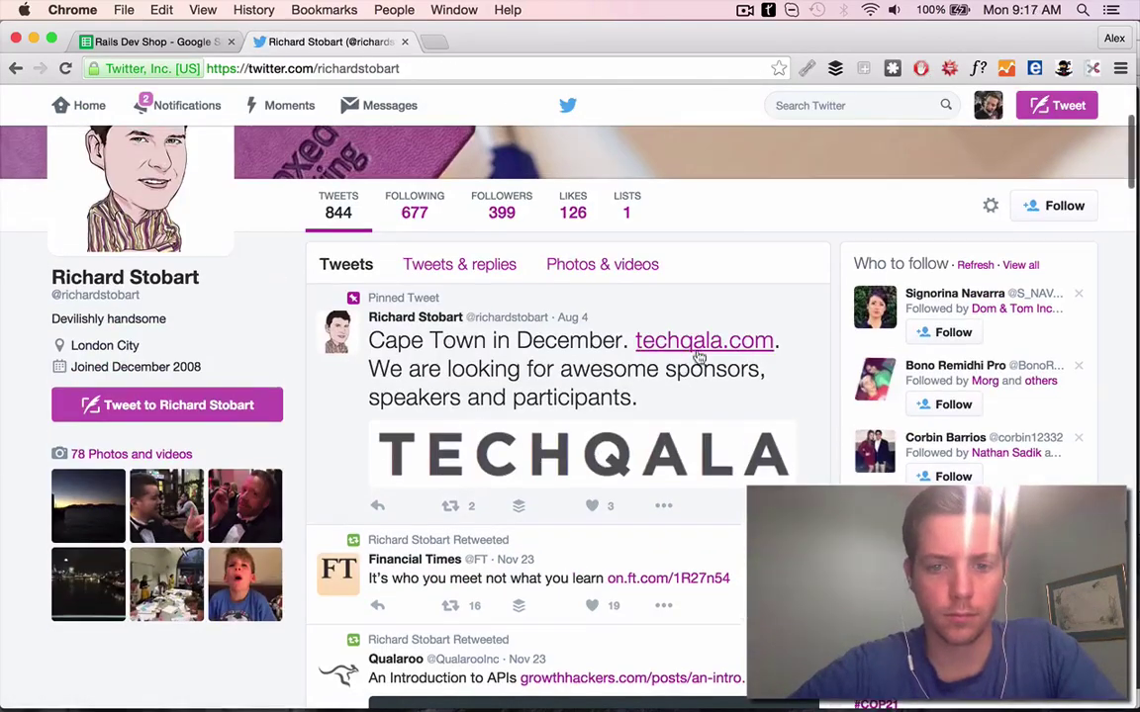
left_click(697, 339)
key("super+c")
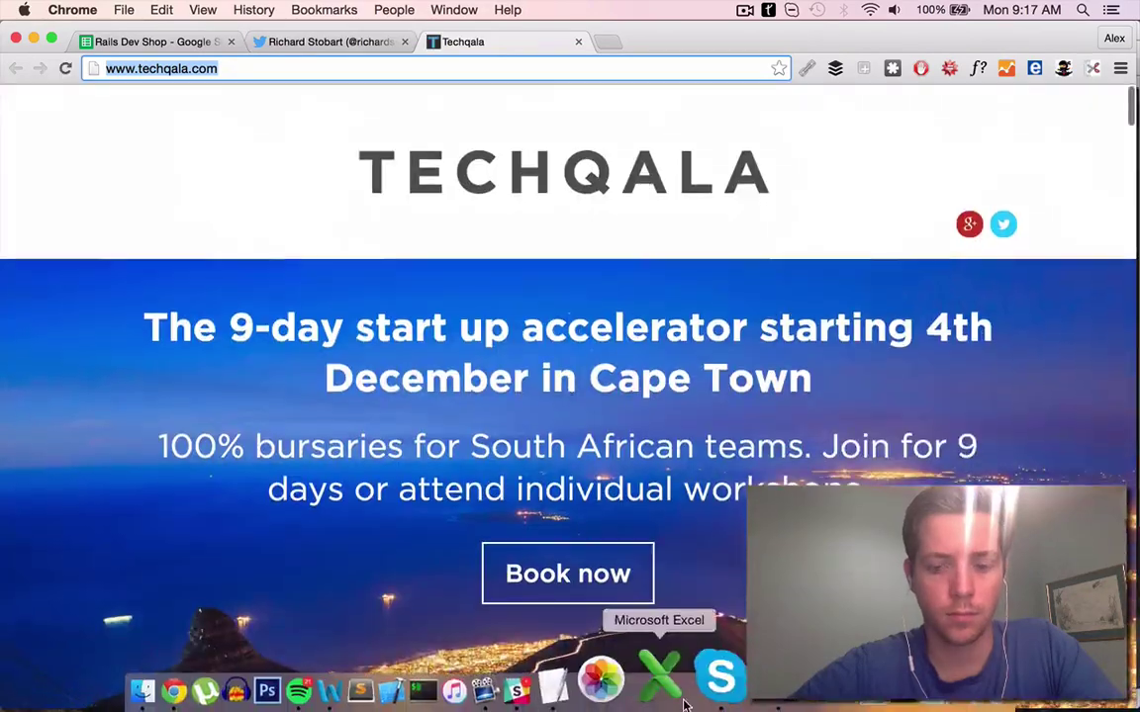
Send the Techqala link in the chat app with the message 'cape town?'
left_click(720, 677)
left_click(472, 643)
key("super+v")
type("cape town")
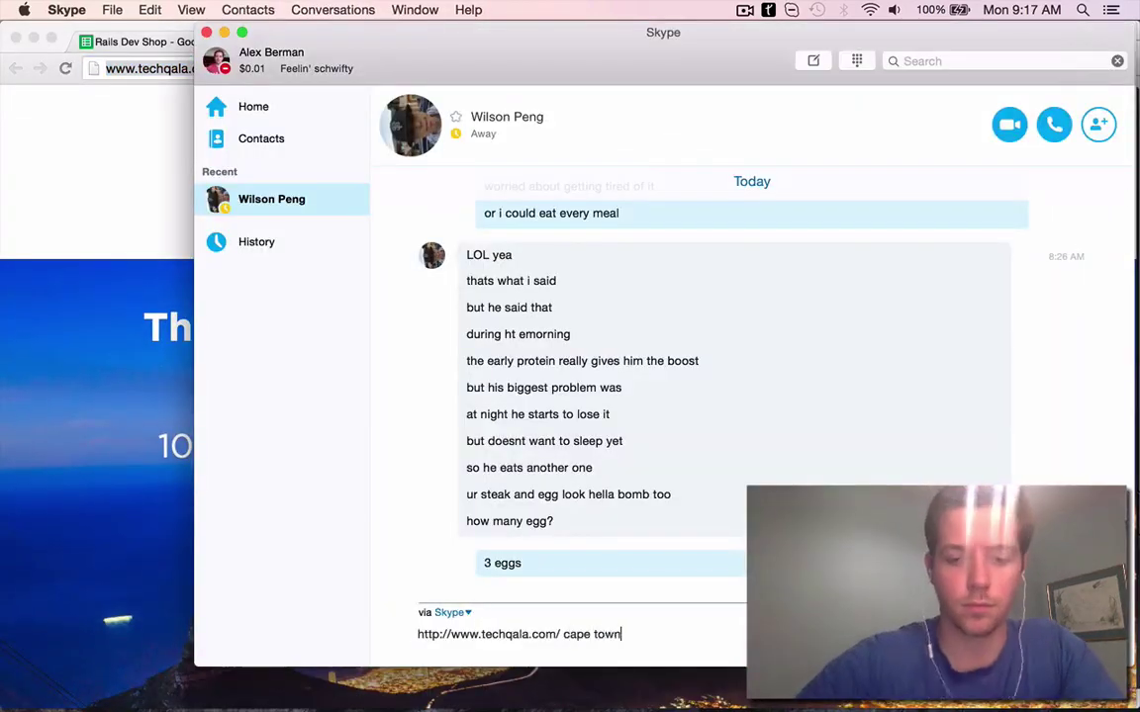
type("?")
key("Return")
Read the Techqala page, then begin G19's PS with 'Tachq'
key("super+Tab")
scroll(538, 433, "down", 15)
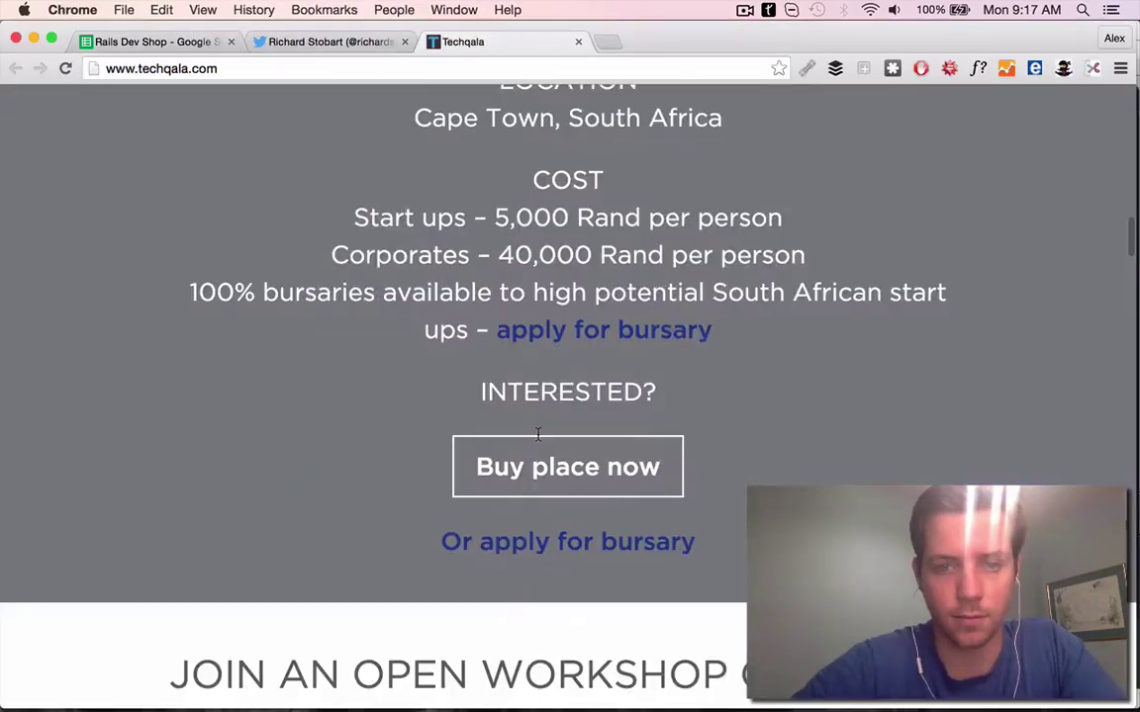
scroll(432, 277, "down", 5)
scroll(306, 94, "up", 20)
scroll(292, 149, "down", 5)
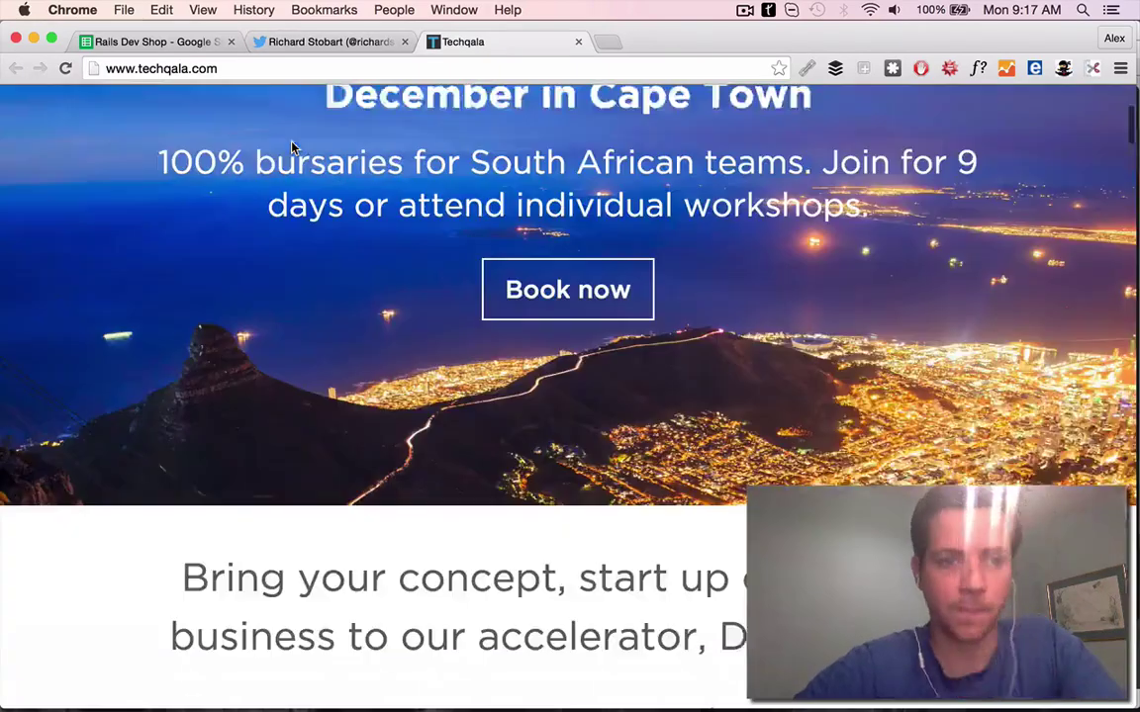
key("super+1")
type("Tachq")
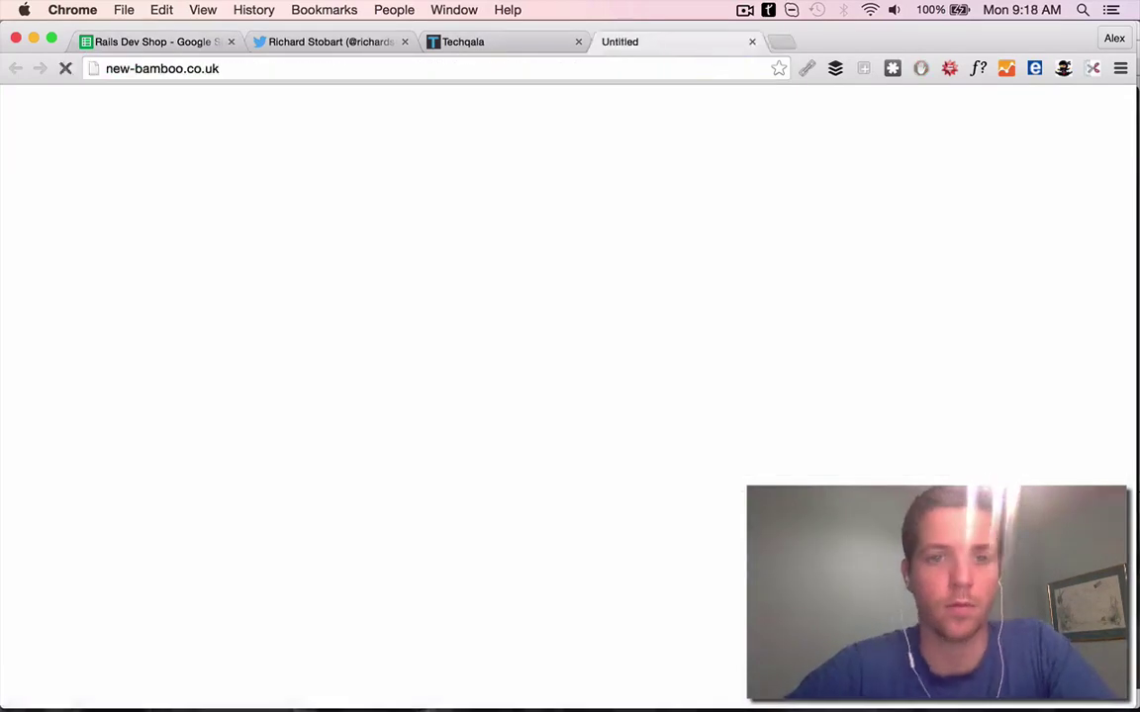
Close the finished Twitter and Techqala pages and return to the lead spreadsheet
left_click(465, 41)
left_click(393, 41)
scroll(405, 250, "up", 5)
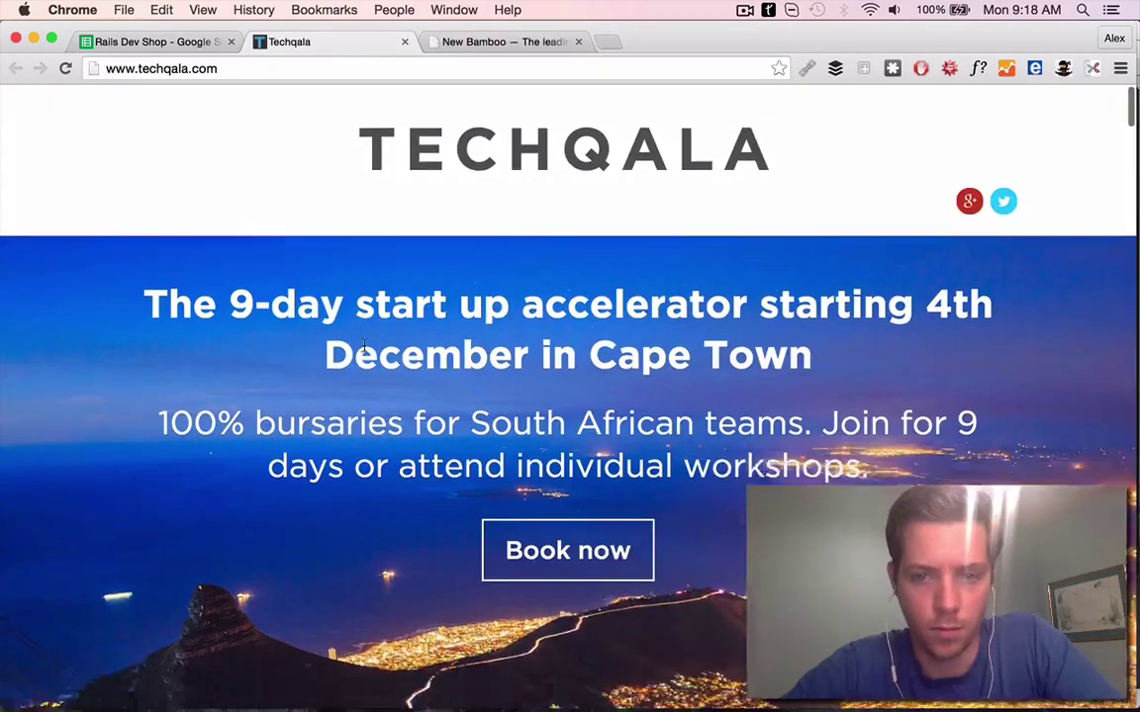
scroll(364, 351, "down", 20)
scroll(364, 351, "down", 15)
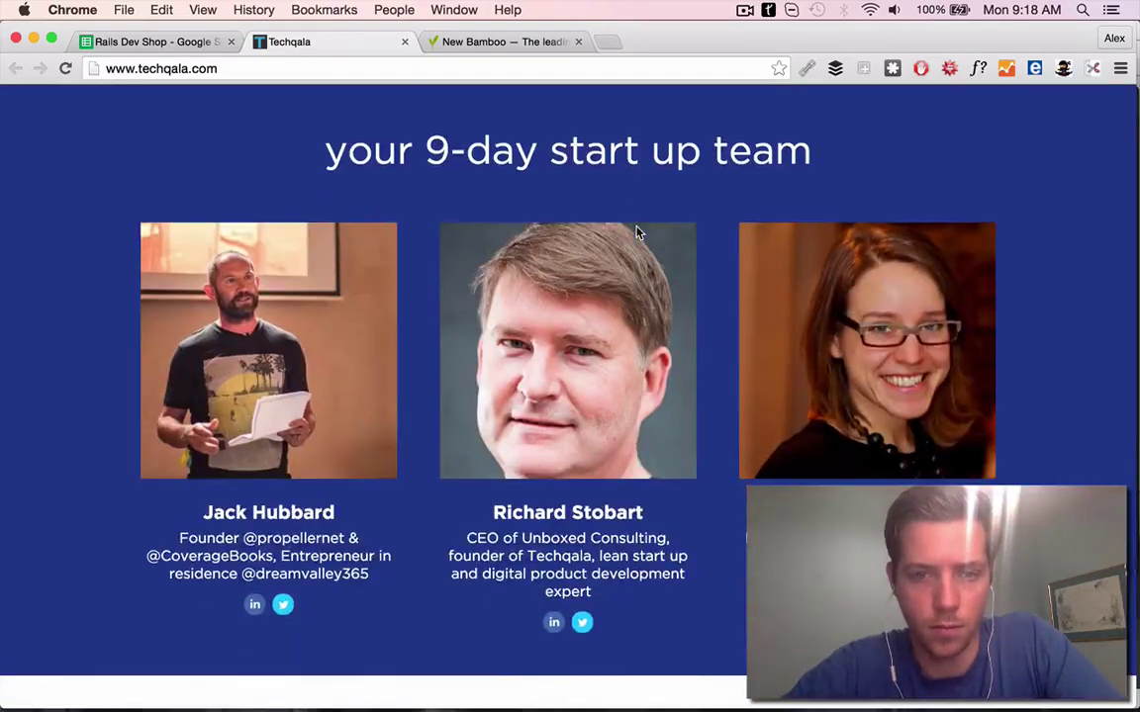
key("super+w")
scroll(419, 121, "down", 15)
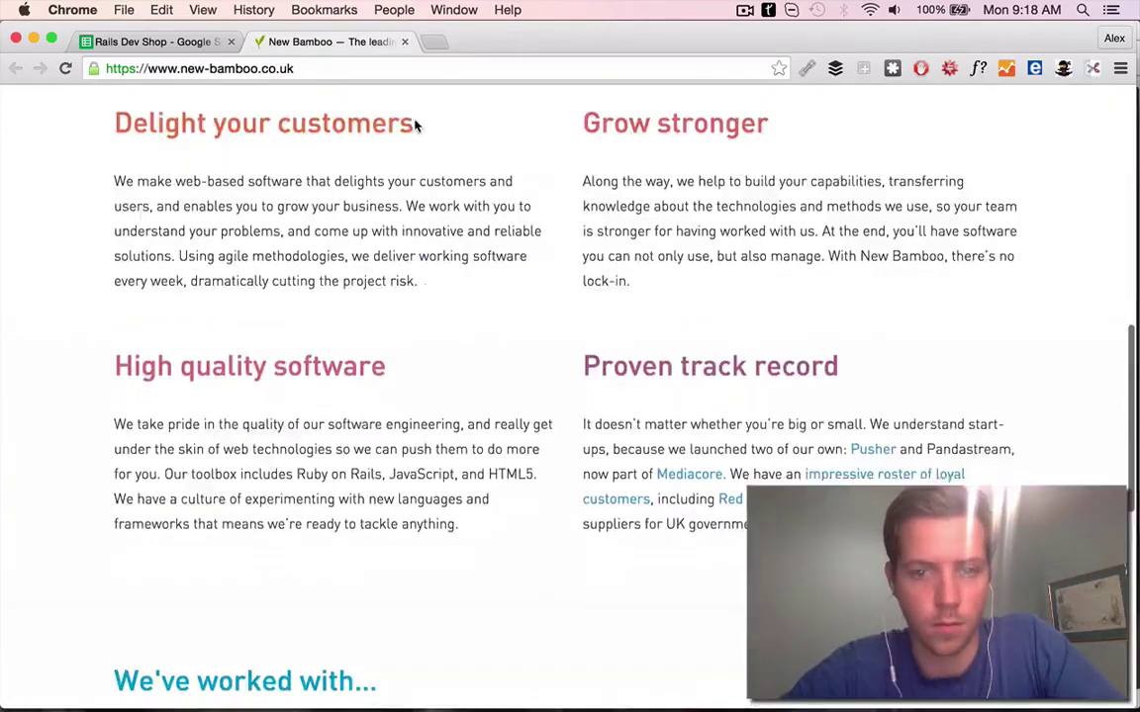
key("super+alt+Left")
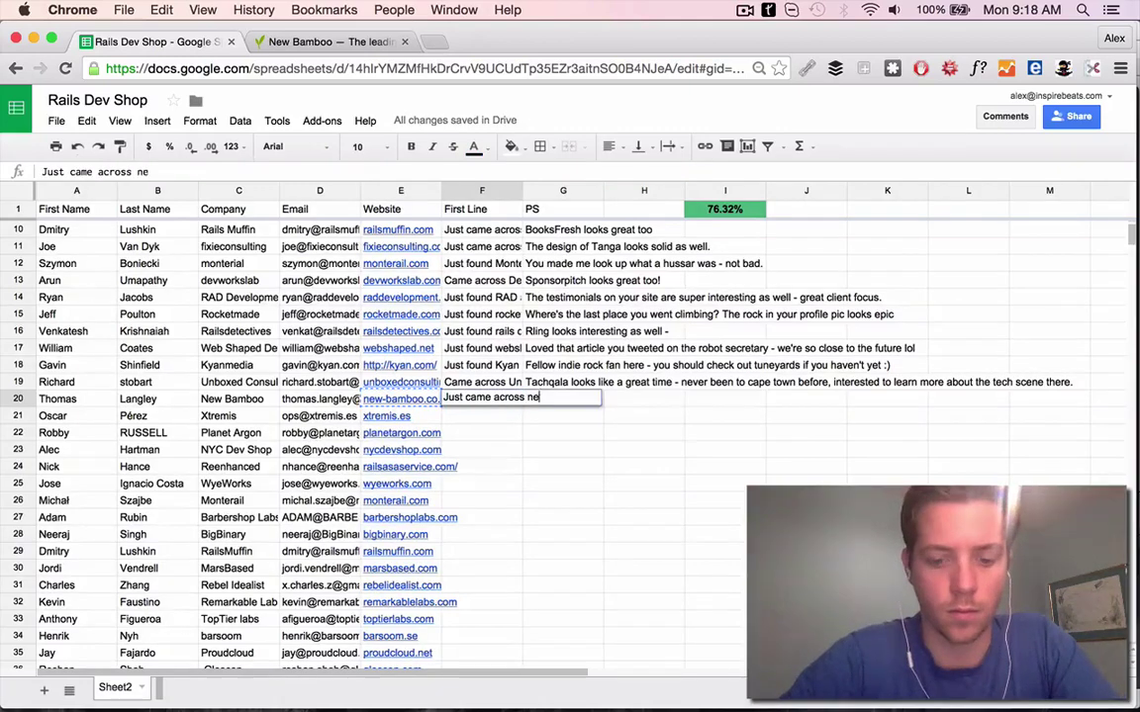
Correct the row 20 New Bamboo First Line with 'e merge w' and commit it
left_click(347, 42)
key("ctrl+1")
key("BackSpace")
key("BackSpace")
key("BackSpace")
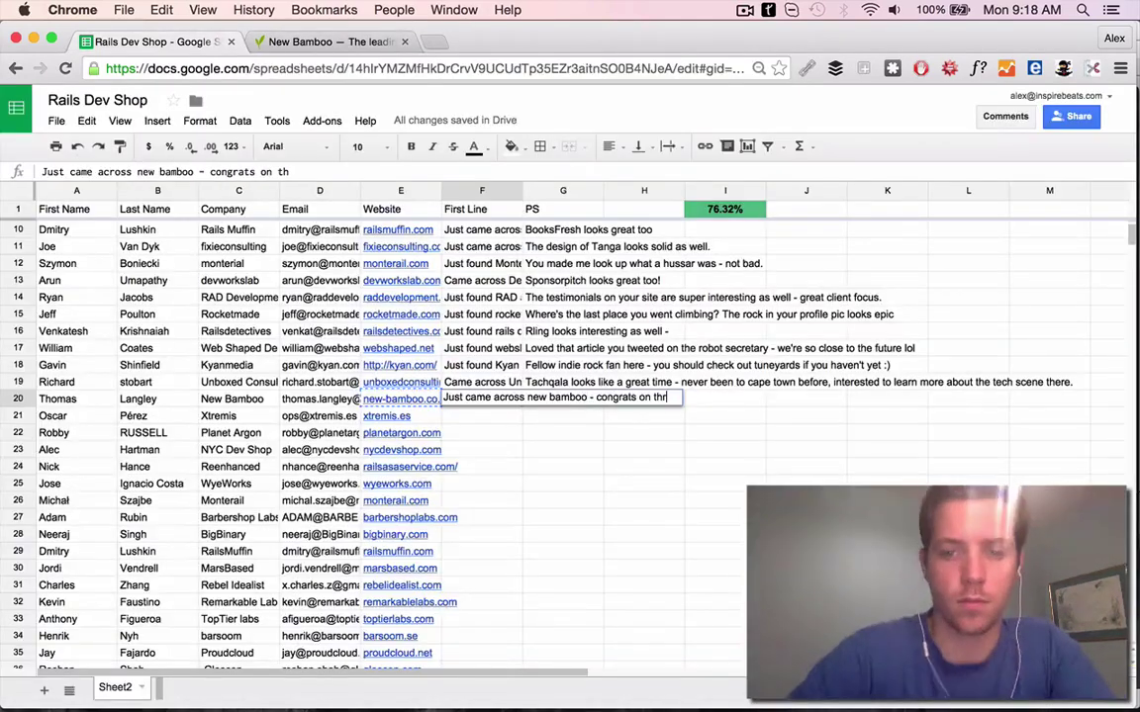
type("e merge with thoughtbot")
key("Return")
Search Google for the New Bamboo contact and open their LinkedIn profile
key("ctrl+2")
key("ctrl+l")
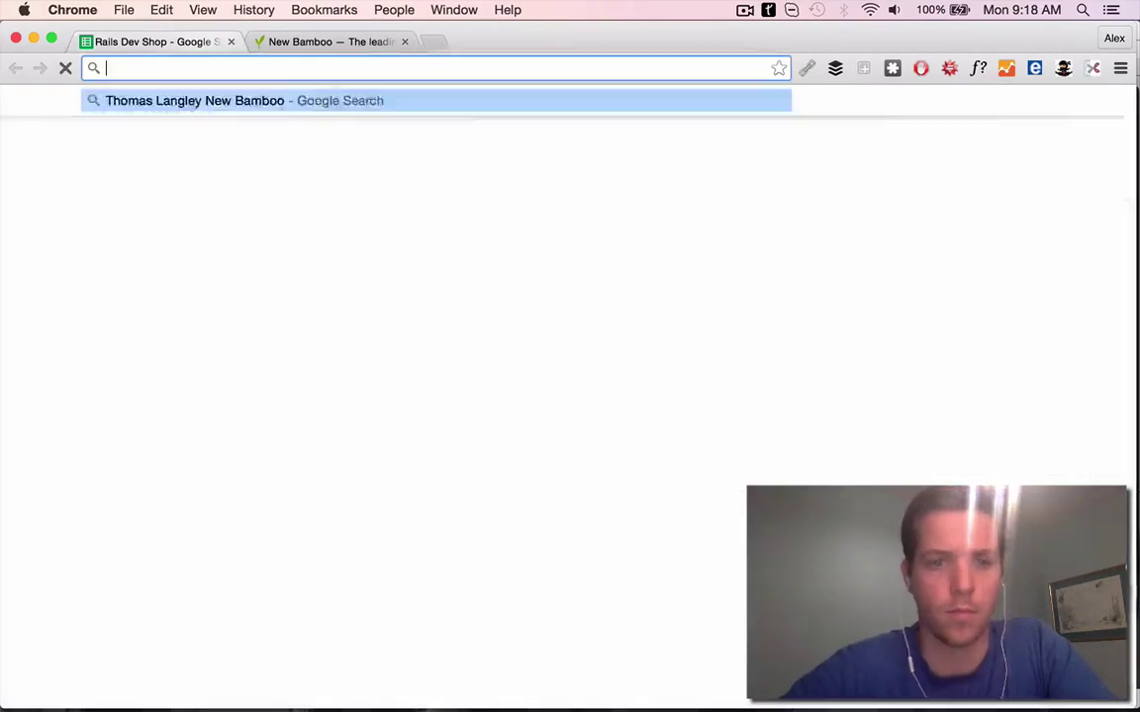
key("Return")
left_click(227, 233)
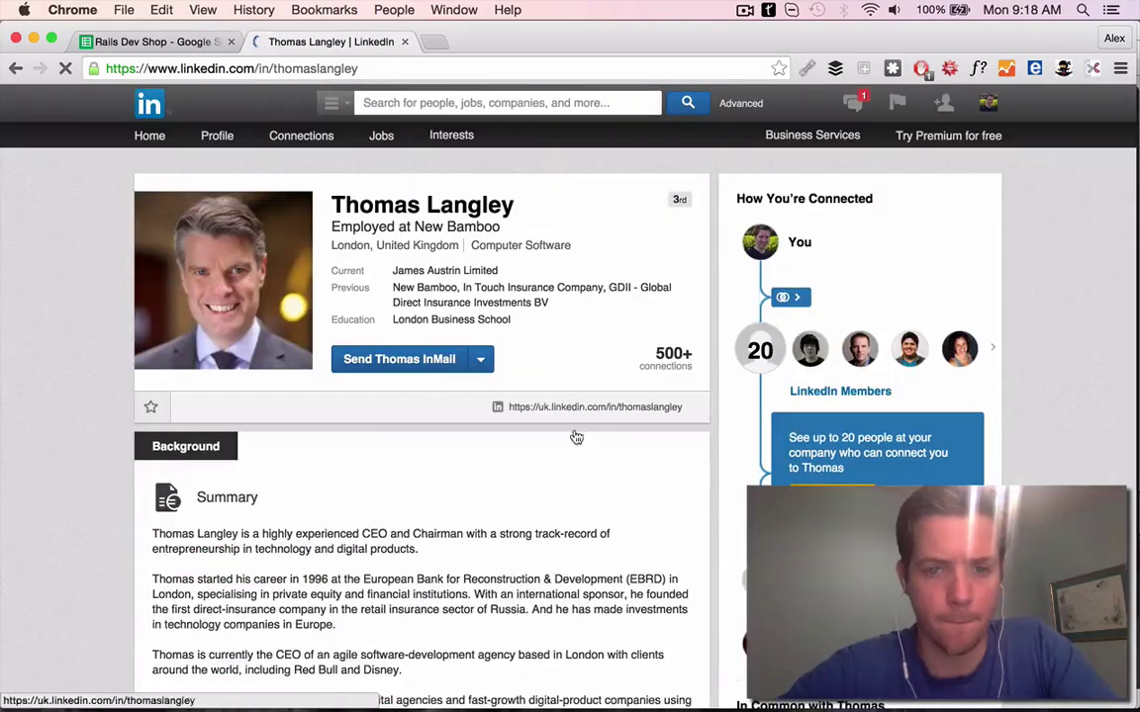
Delete row 20 with the outdated New Bamboo contact and confirm the completion formula
key("ctrl+1")
right_click(329, 405)
left_click(361, 555)
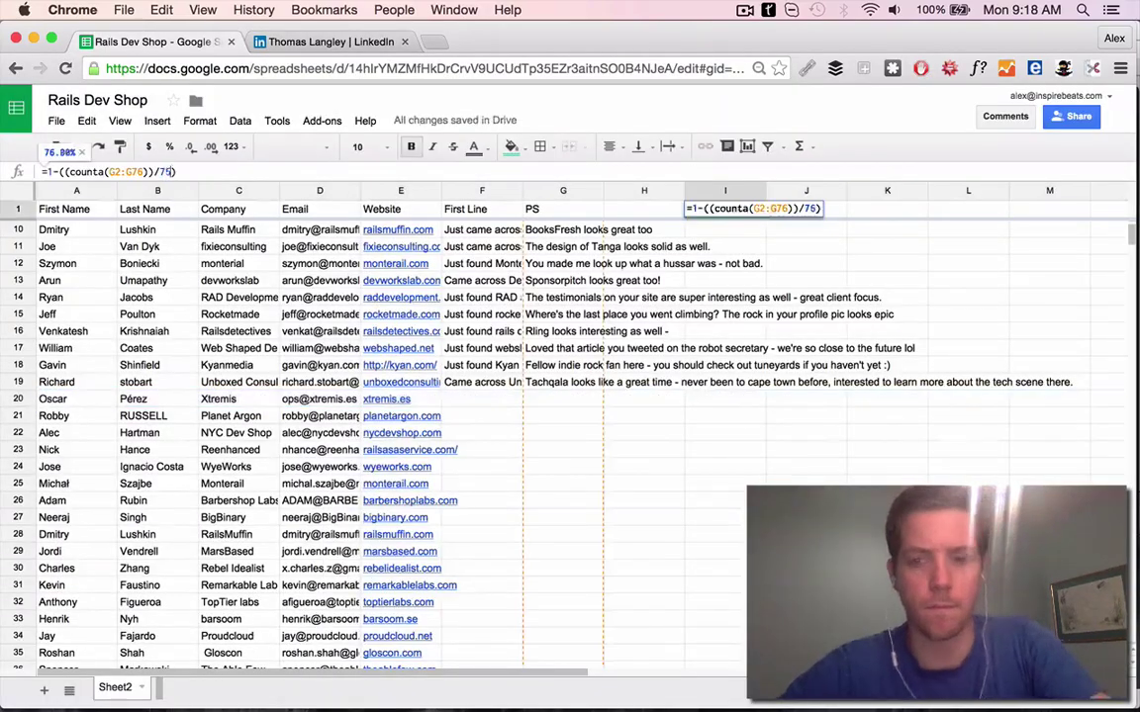
key("Return")
left_click(386, 531)
left_click(475, 547)
Browse the Xtremis company website, then return to the lead spreadsheet
left_click(702, 678)
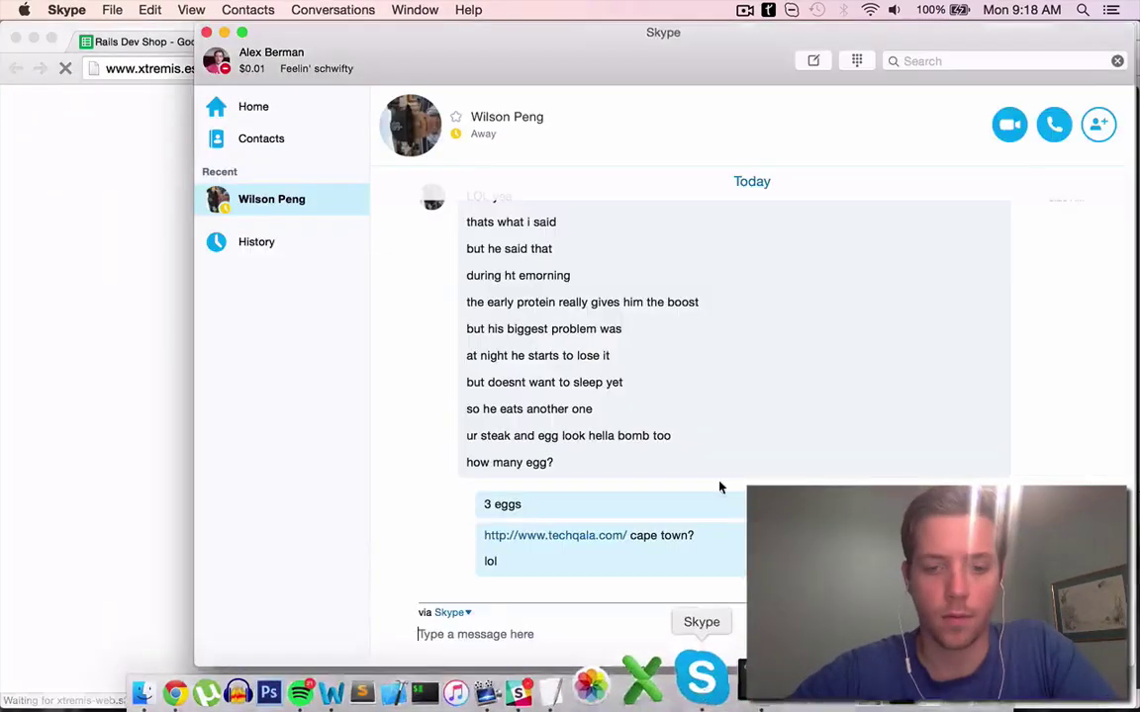
key("super+Tab")
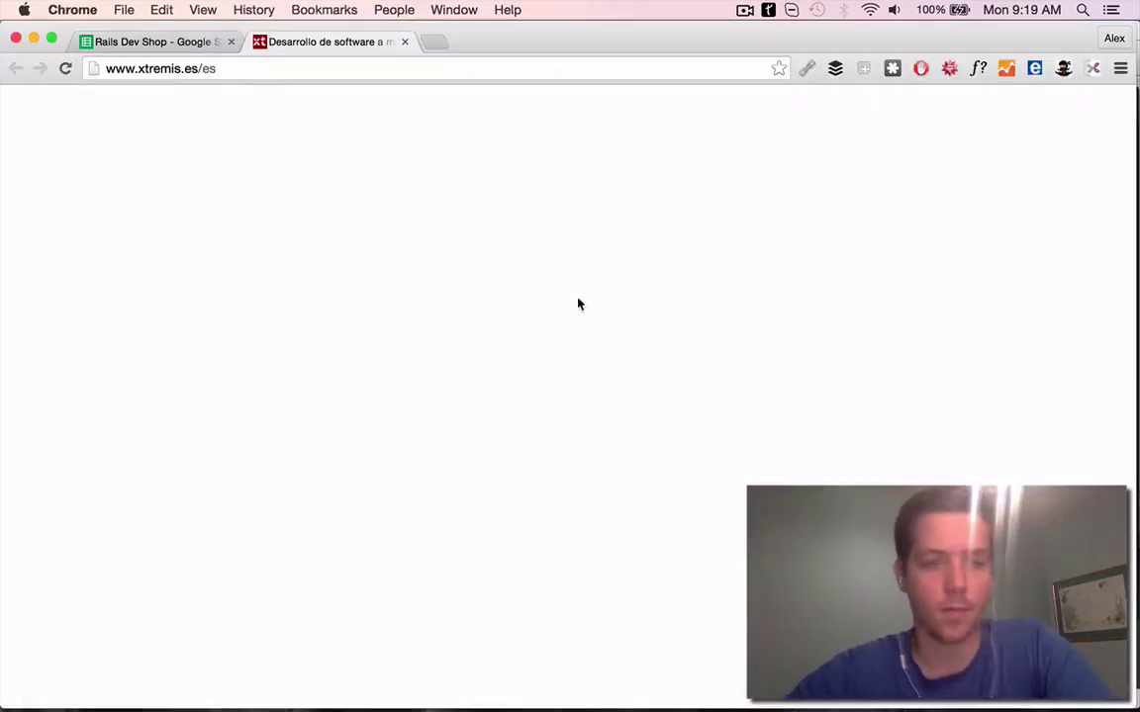
scroll(692, 443, "down", 15)
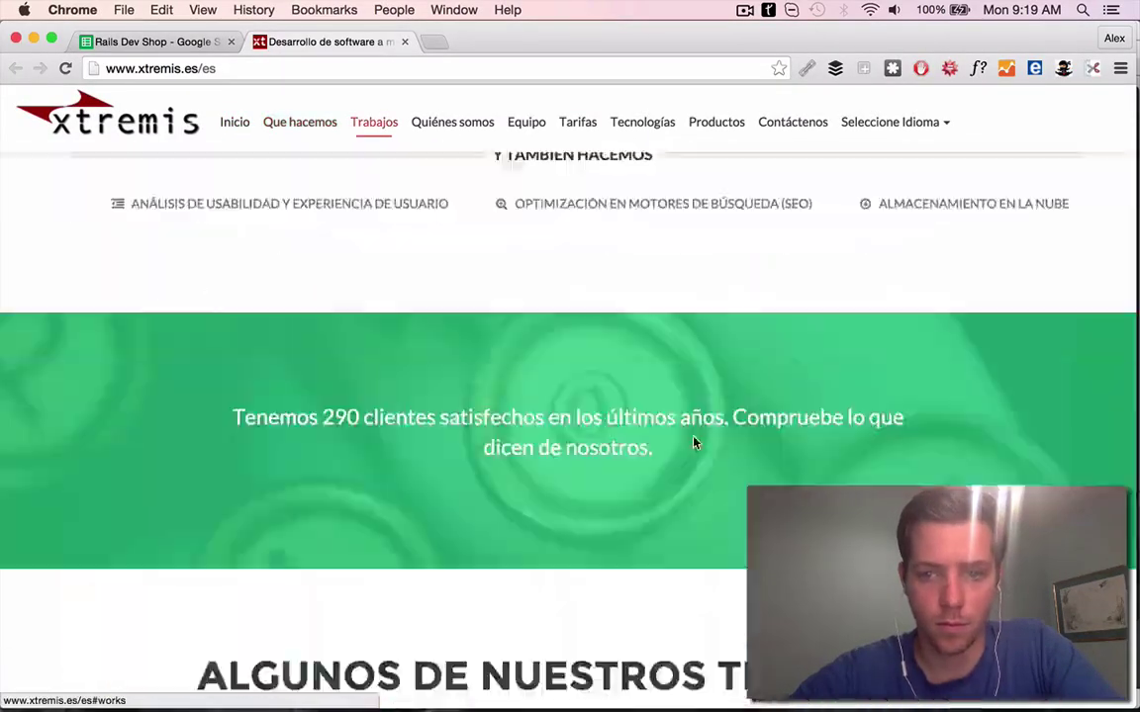
scroll(693, 443, "up", 15)
scroll(693, 443, "down", 12)
key("ctrl+shift+Tab")
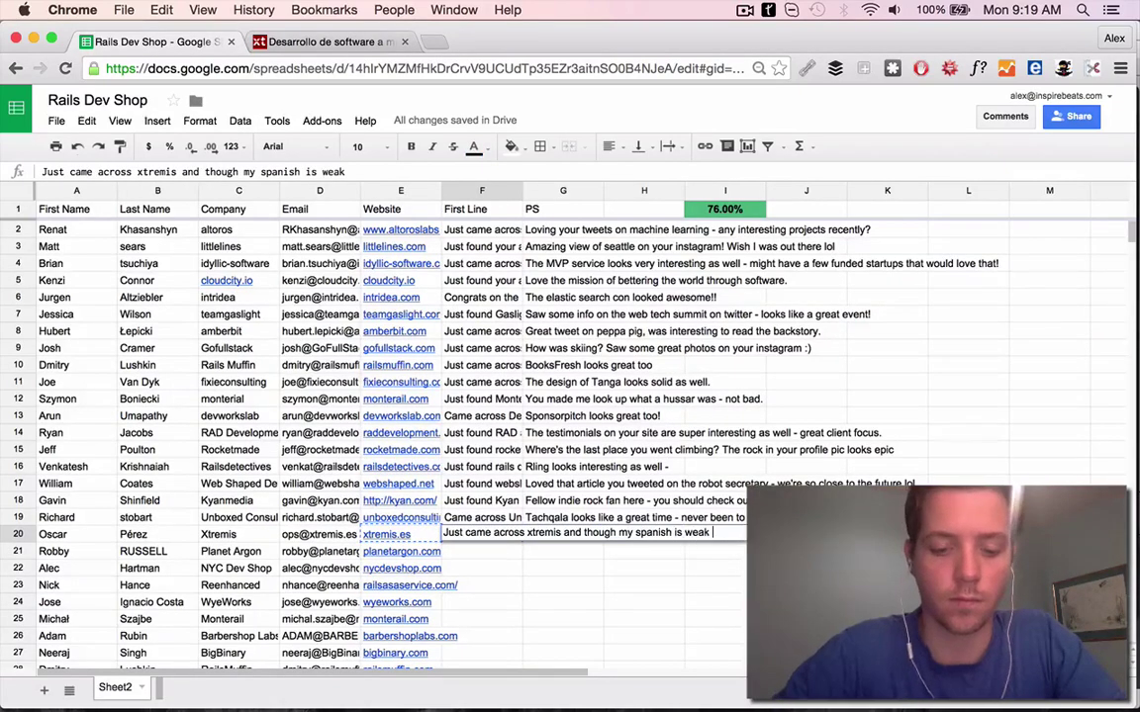
Search the row 20 contact's name and company and review their LinkedIn projects
left_click_drag(63, 534, 239, 535)
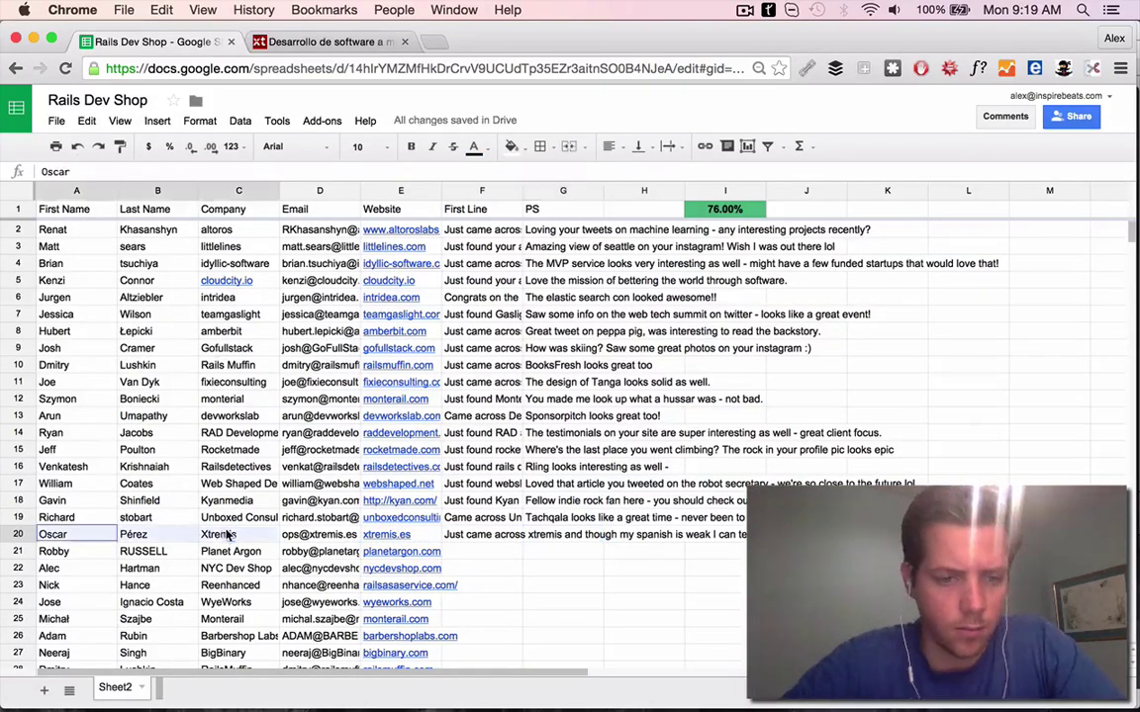
key("ctrl+c")
key("ctrl+t")
key("ctrl+v")
key("Return")
left_click(404, 41)
left_click(181, 237)
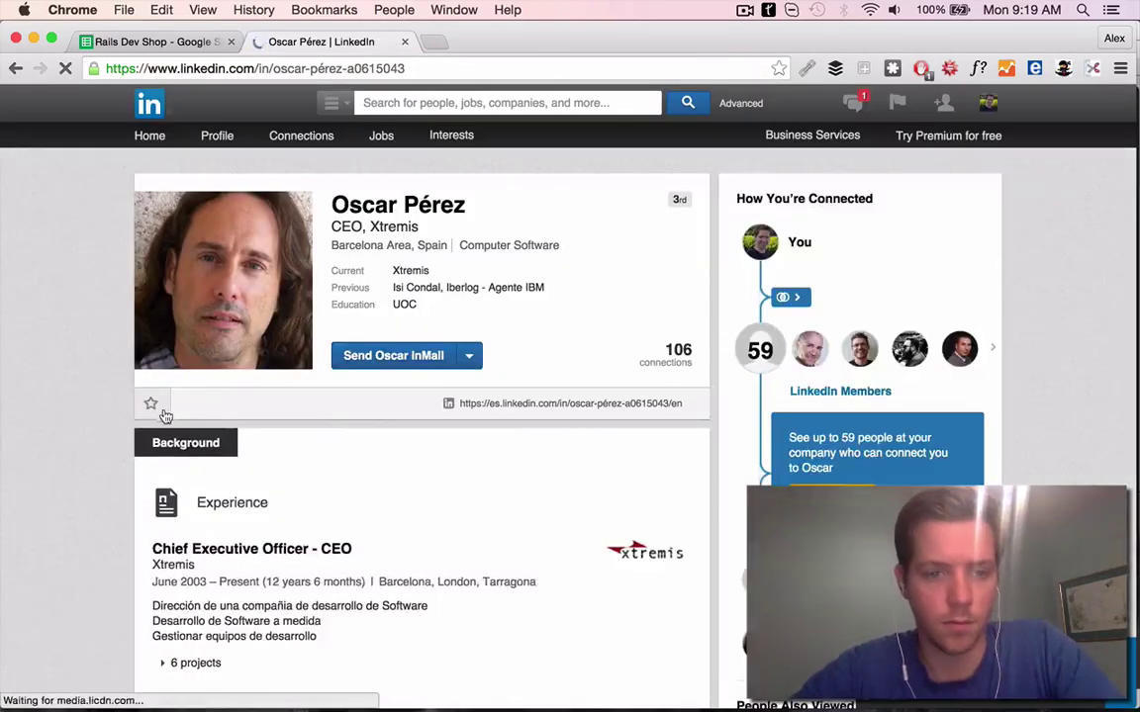
scroll(445, 413, "down", 10)
left_click(181, 343)
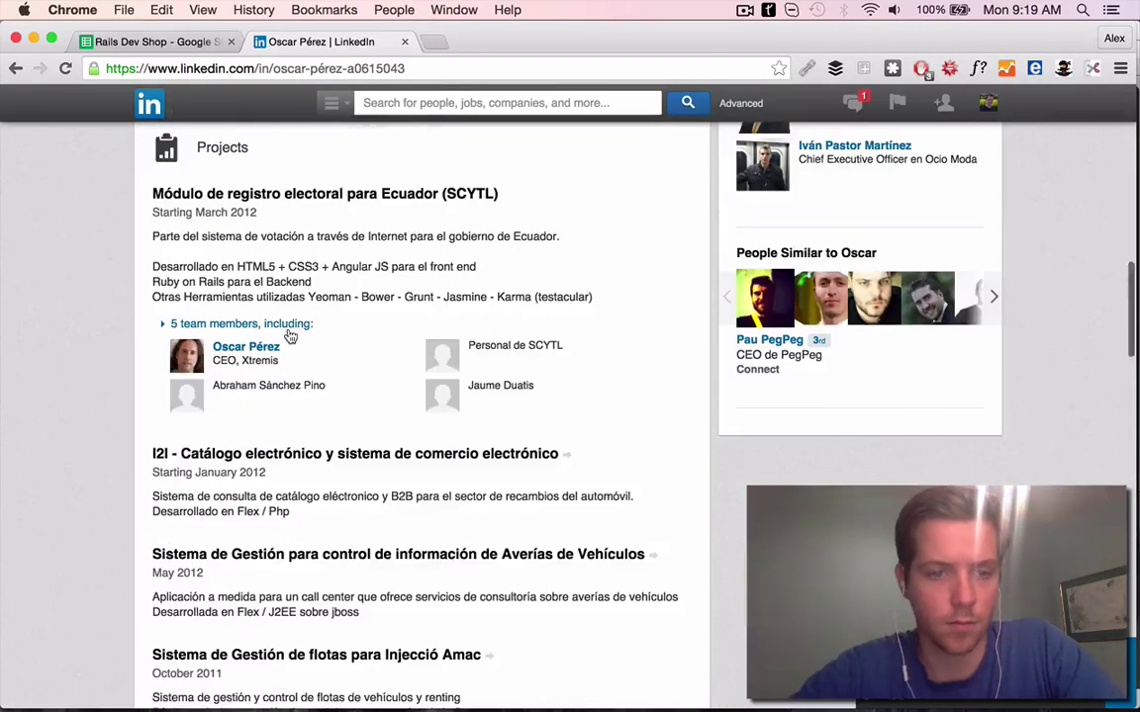
scroll(290, 337, "down", 5)
Open xtremis.es and review its portfolio, including the app built for Ragas
left_click(160, 65)
key("cmd+v")
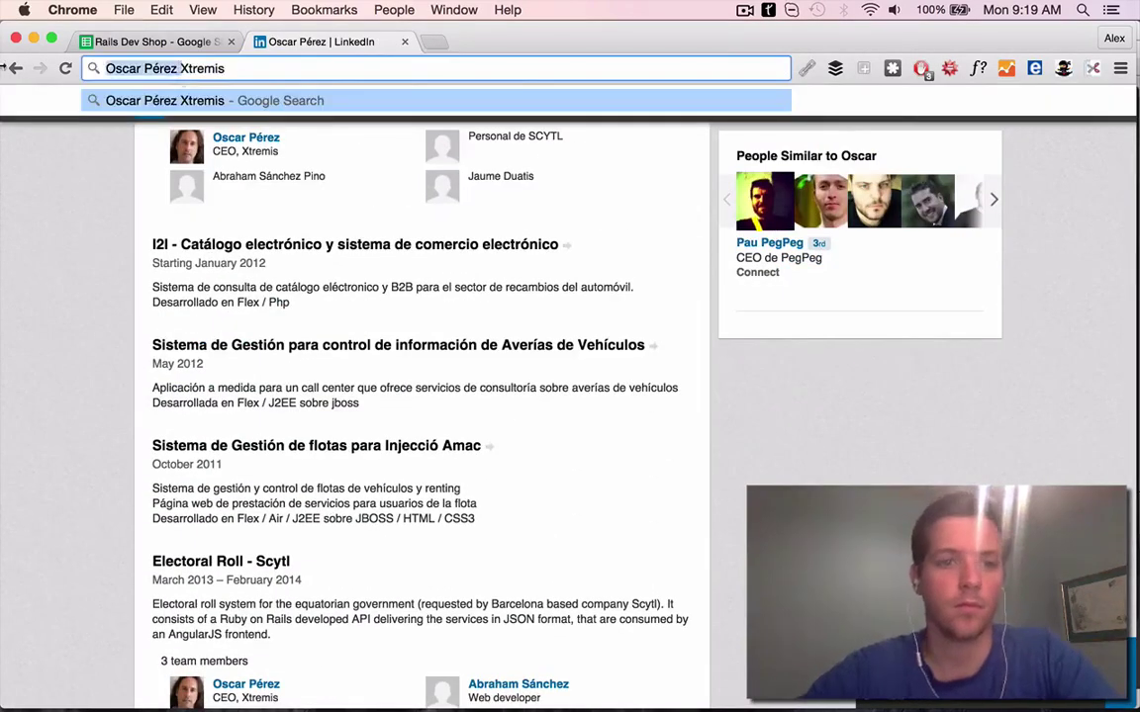
key("Return")
left_click(183, 73)
key("cmd+v")
type(".es")
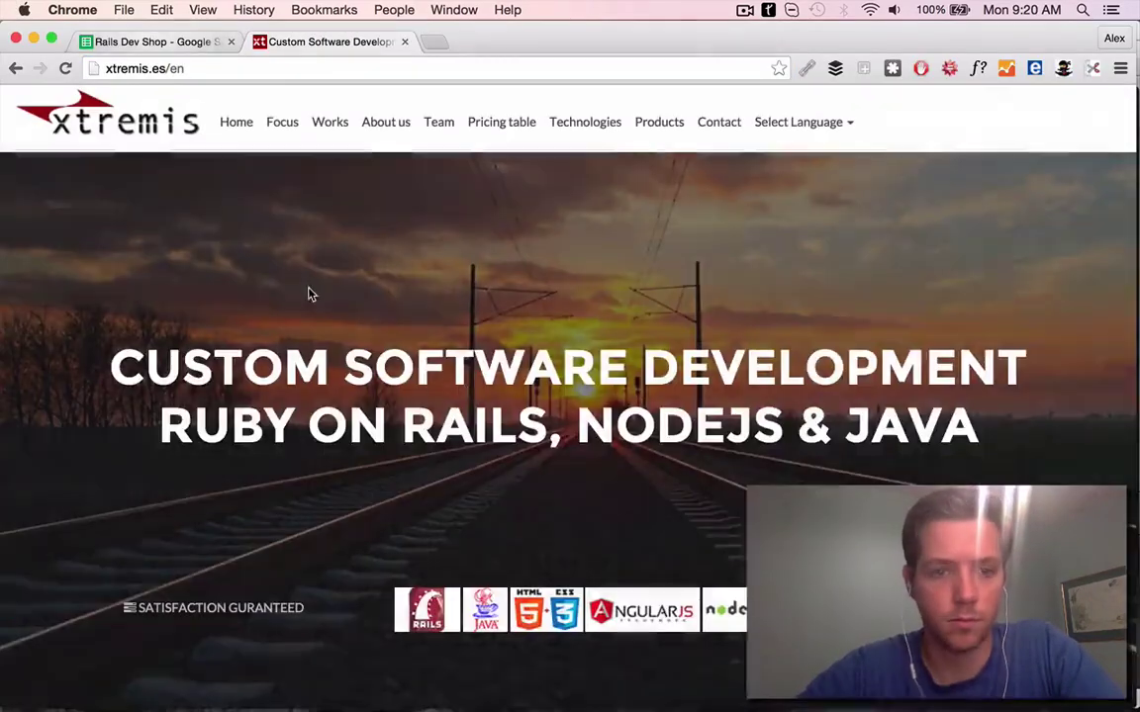
scroll(662, 285, "down", 5)
left_click(343, 128)
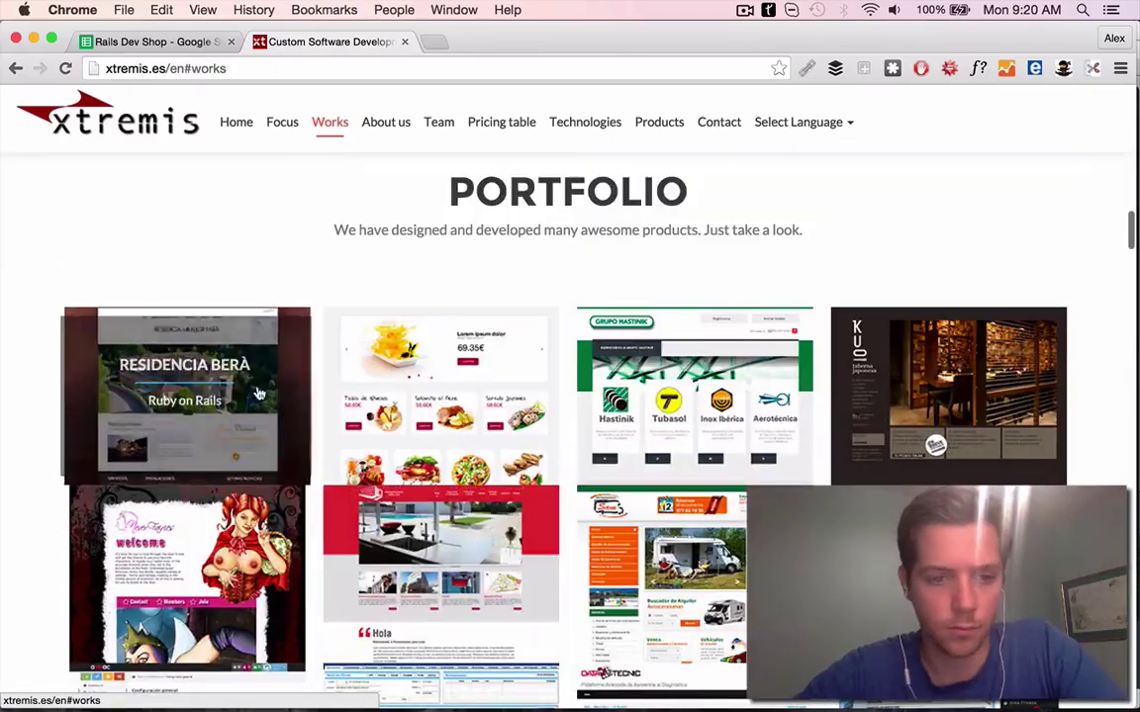
scroll(445, 396, "down", 10)
scroll(473, 322, "up", 5)
scroll(473, 321, "up", 5)
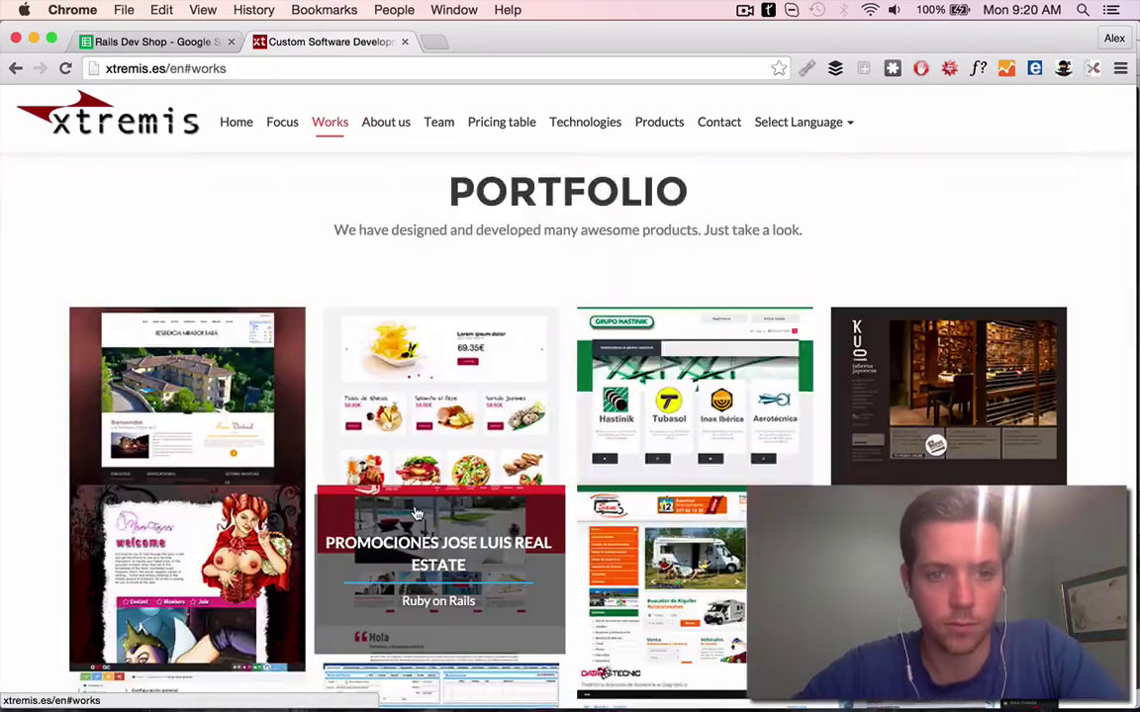
scroll(473, 322, "down", 1)
key("ctrl+shift+Tab")
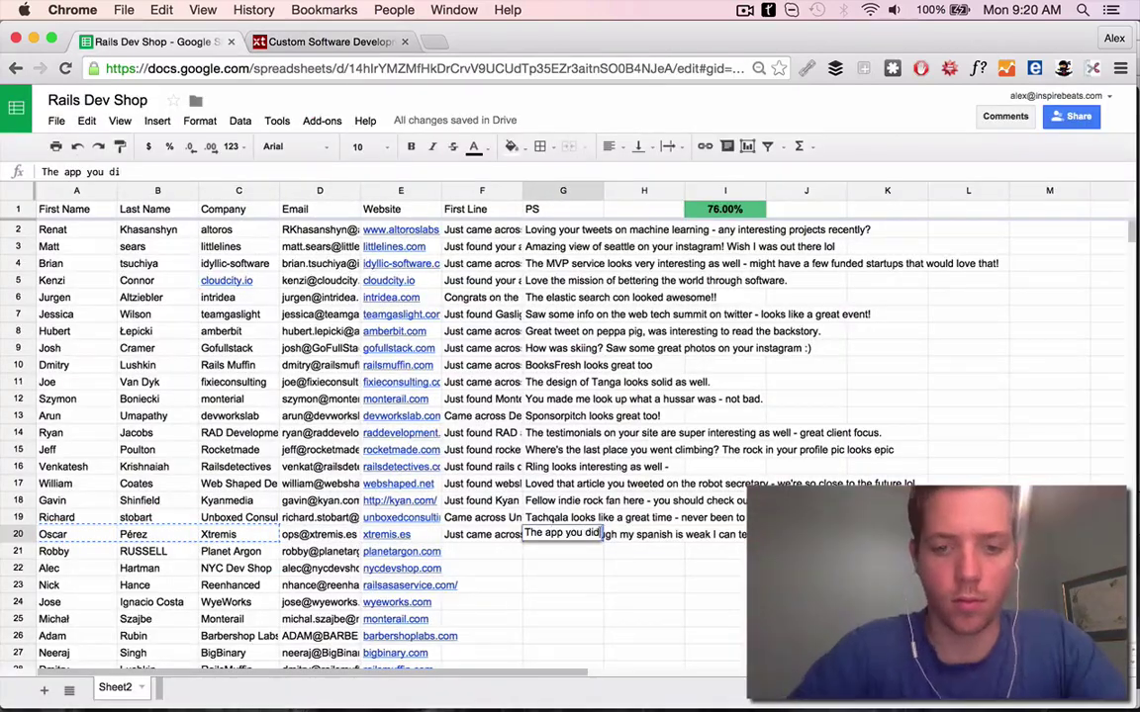
left_click(401, 551)
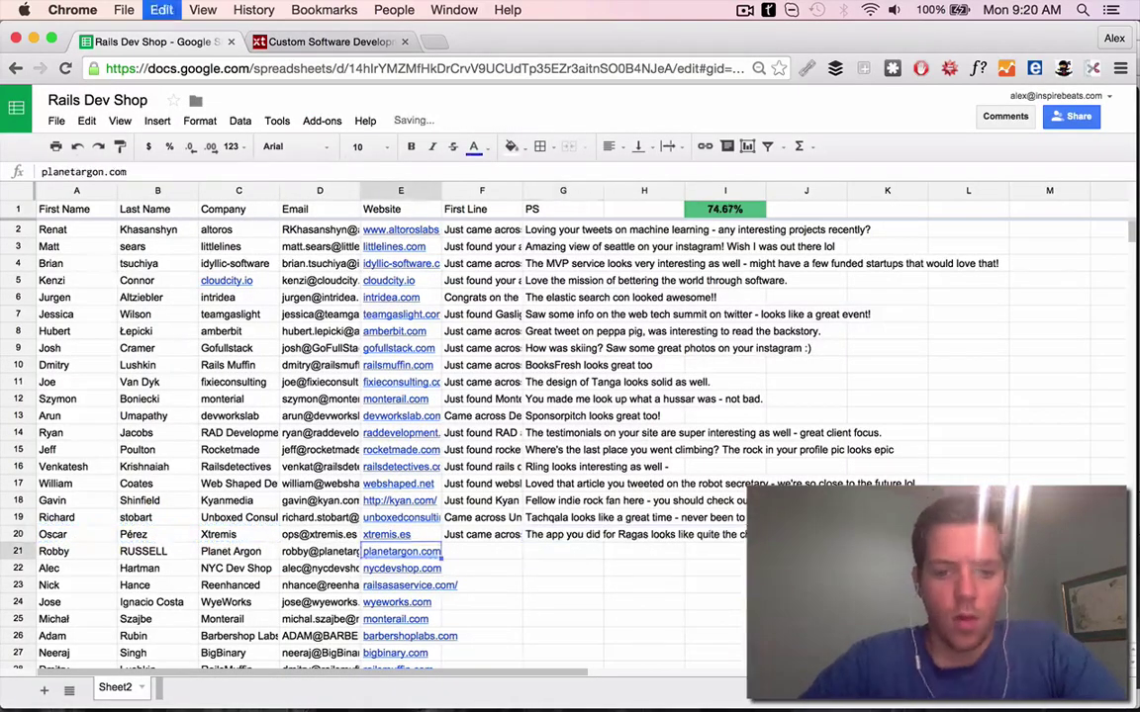
Explore the Planet Argon website, trying its contact form's help-needed and role choices
left_click(415, 570)
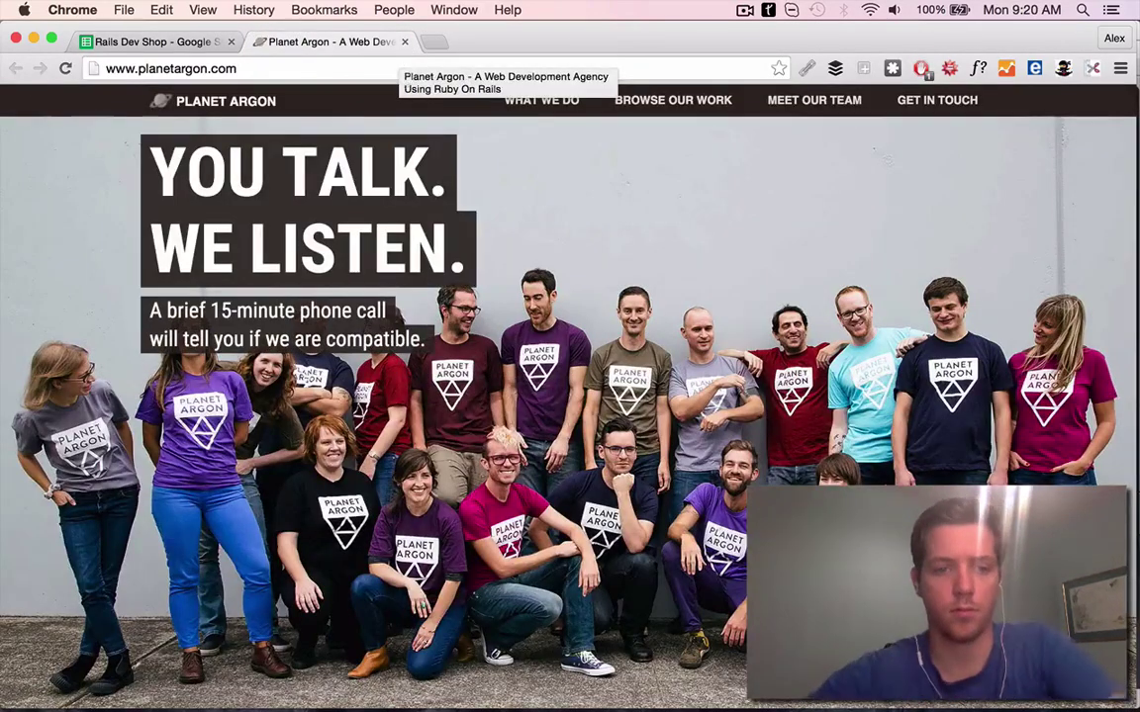
scroll(297, 495, "down", 1)
left_click(297, 480)
left_click(282, 516)
left_click(313, 415)
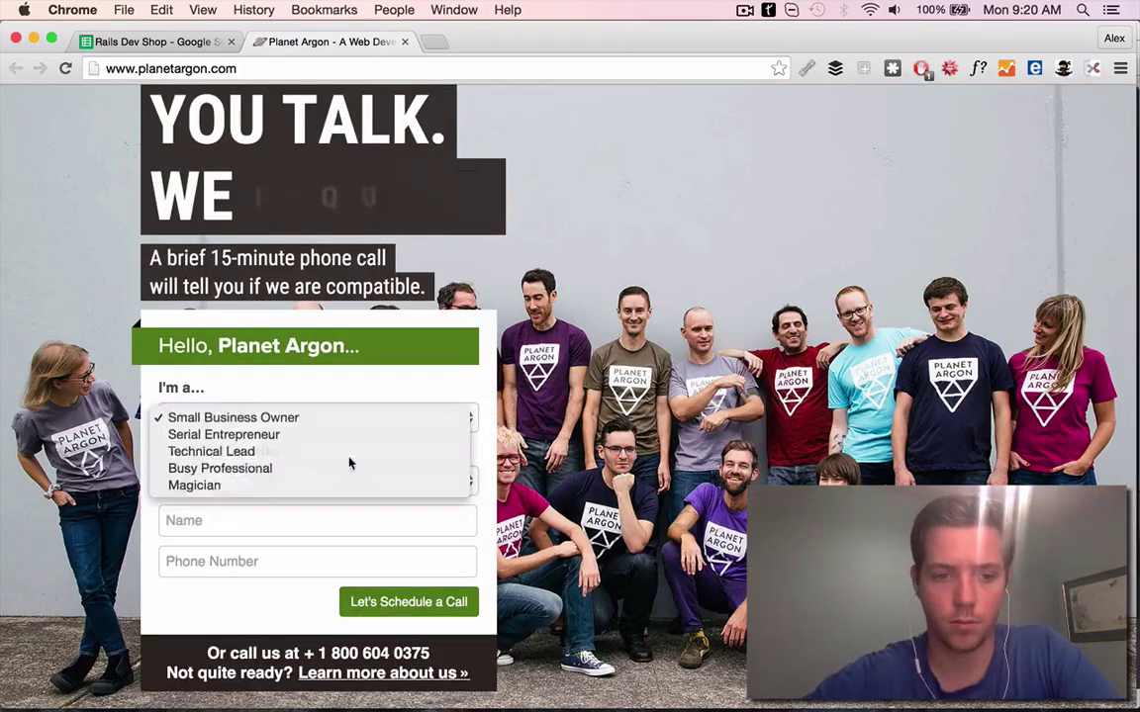
left_click(336, 446)
left_click(337, 418)
left_click(364, 427)
left_click(364, 420)
scroll(784, 329, "up", 2)
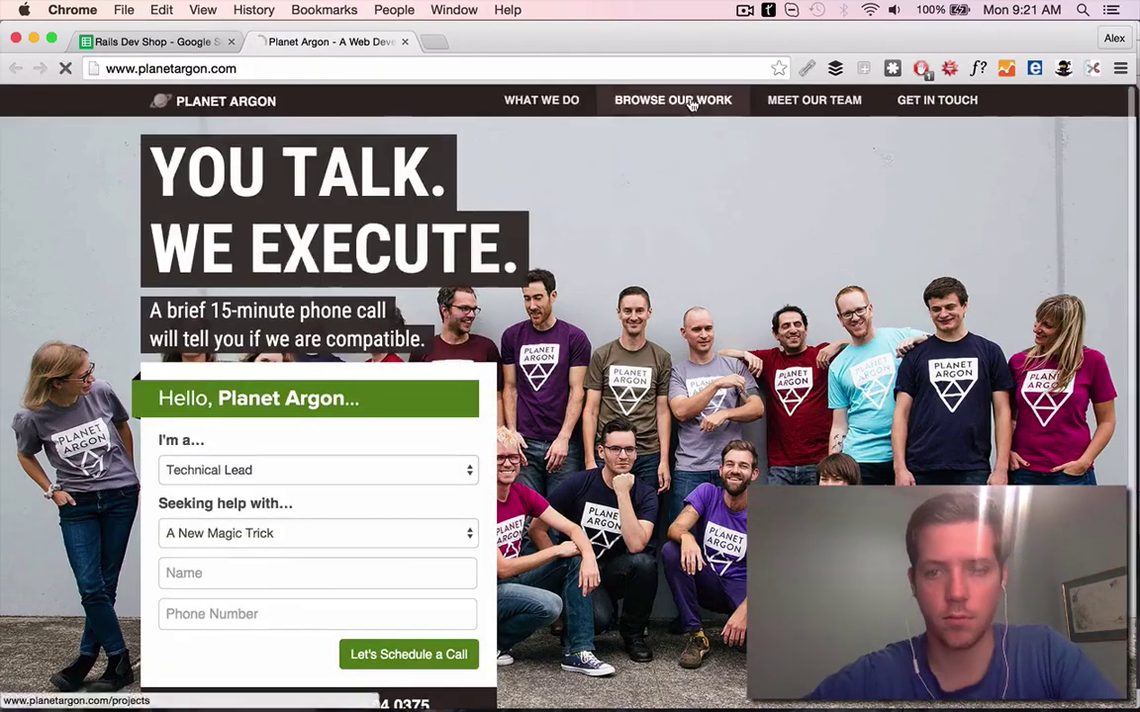
left_click(672, 98)
Commit the Planet Argon First Line and search Google for the contact
left_click(154, 42)
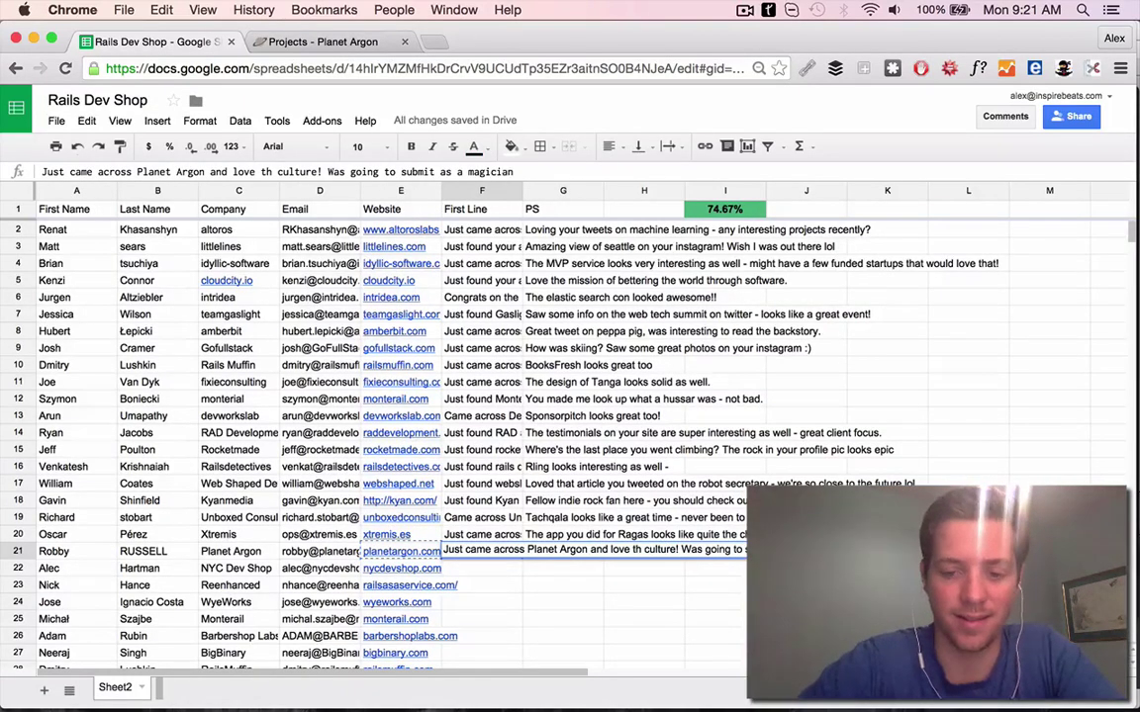
key("Left")
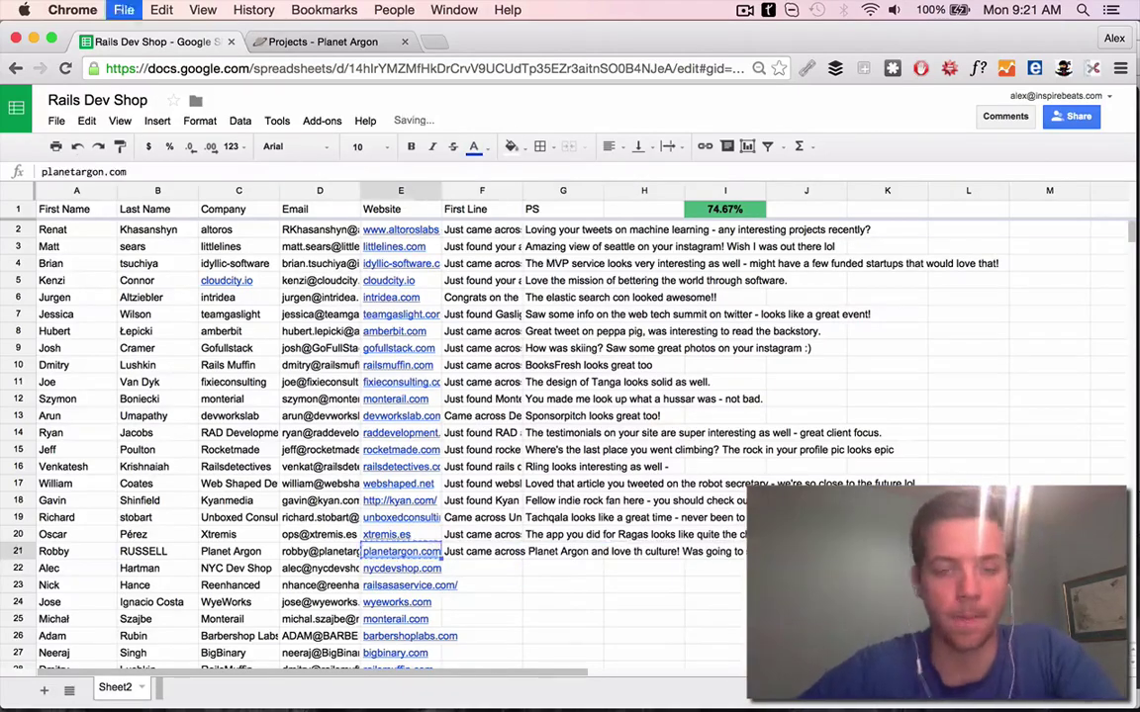
left_click(416, 504)
left_click(429, 41)
key("Home")
key("ctrl+t")
key("ctrl+v")
key("Return")
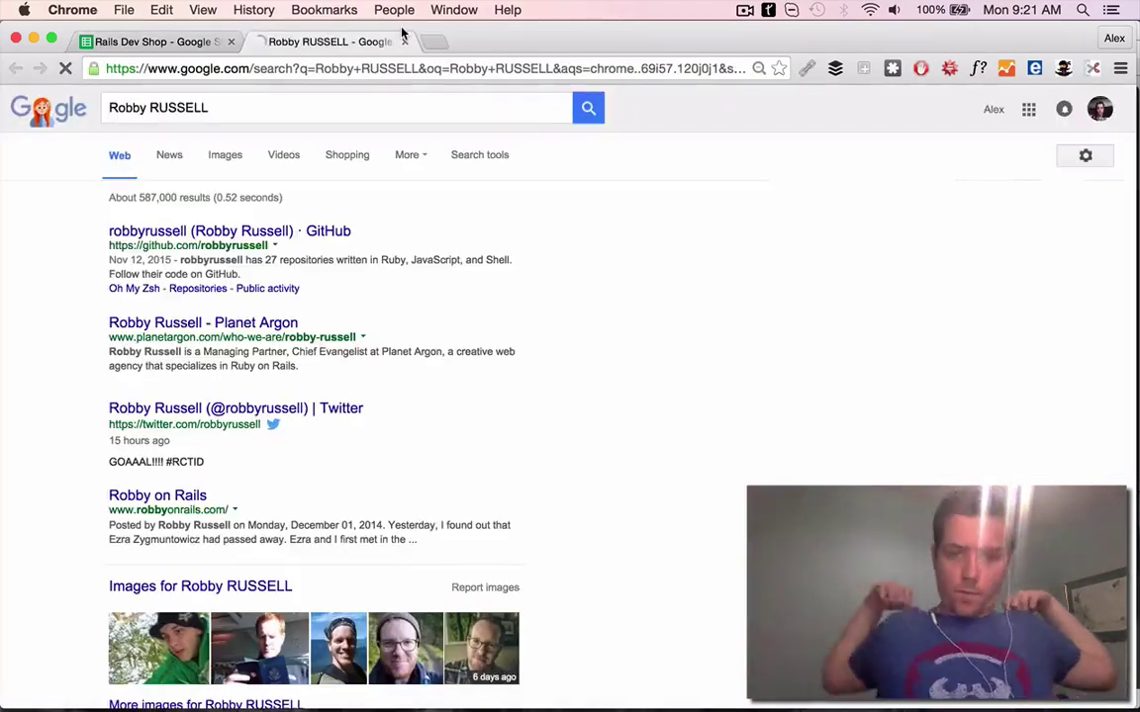
Check the contact's Twitter and their ambient SoundCloud track and its likes
left_click(301, 414)
scroll(569, 364, "down", 15)
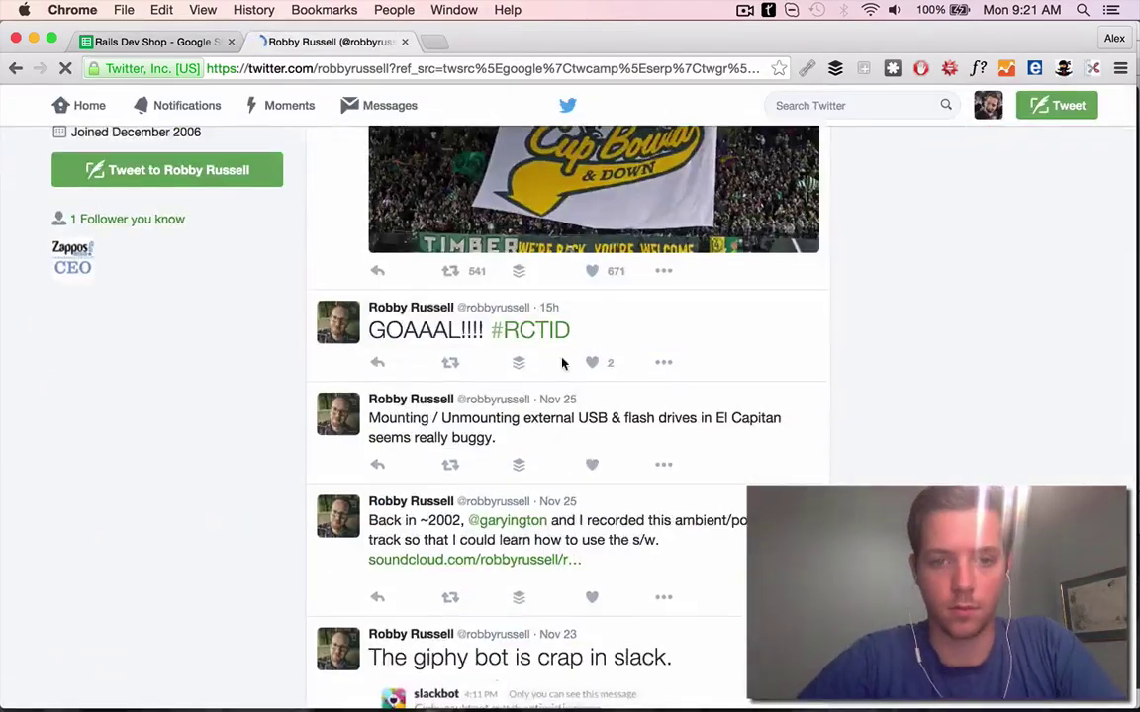
scroll(599, 366, "down", 5)
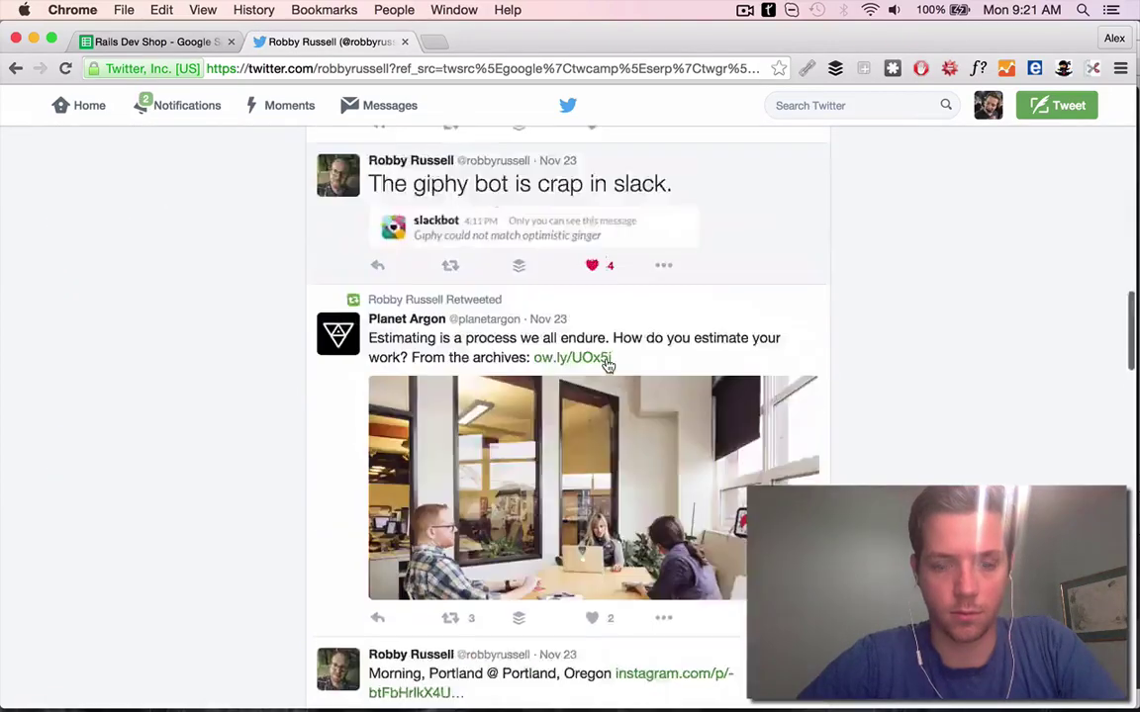
scroll(600, 365, "up", 10)
scroll(608, 366, "down", 3)
left_click(396, 346)
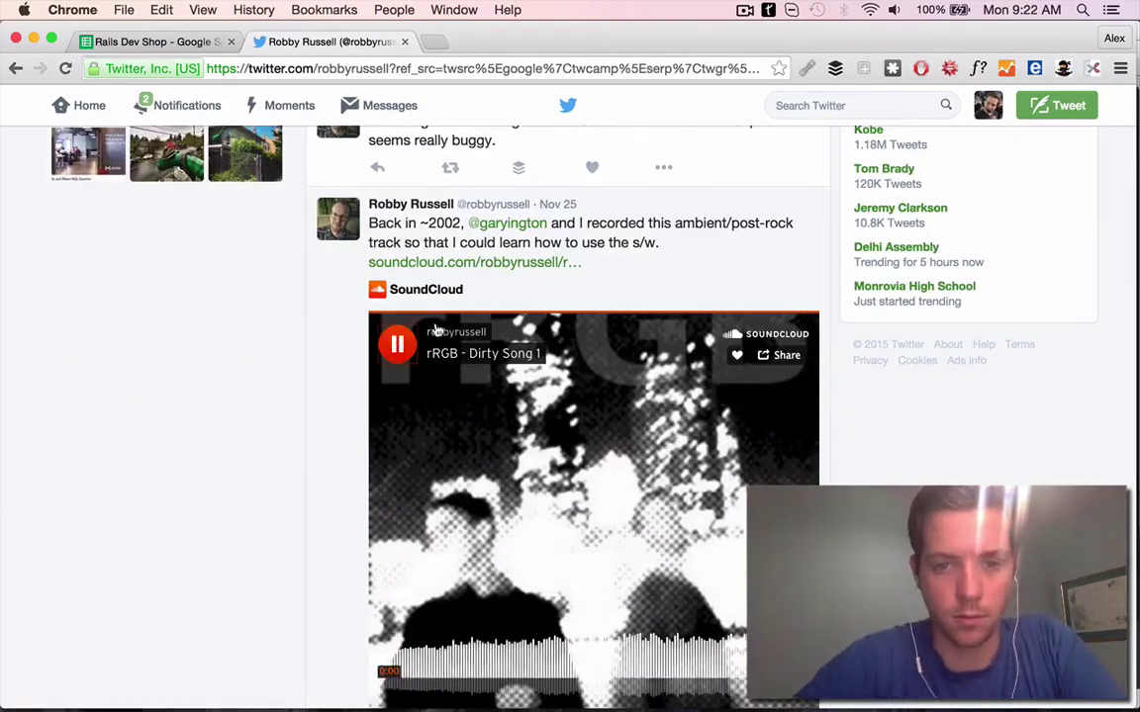
scroll(532, 384, "down", 3)
scroll(533, 384, "up", 2)
left_click(533, 384)
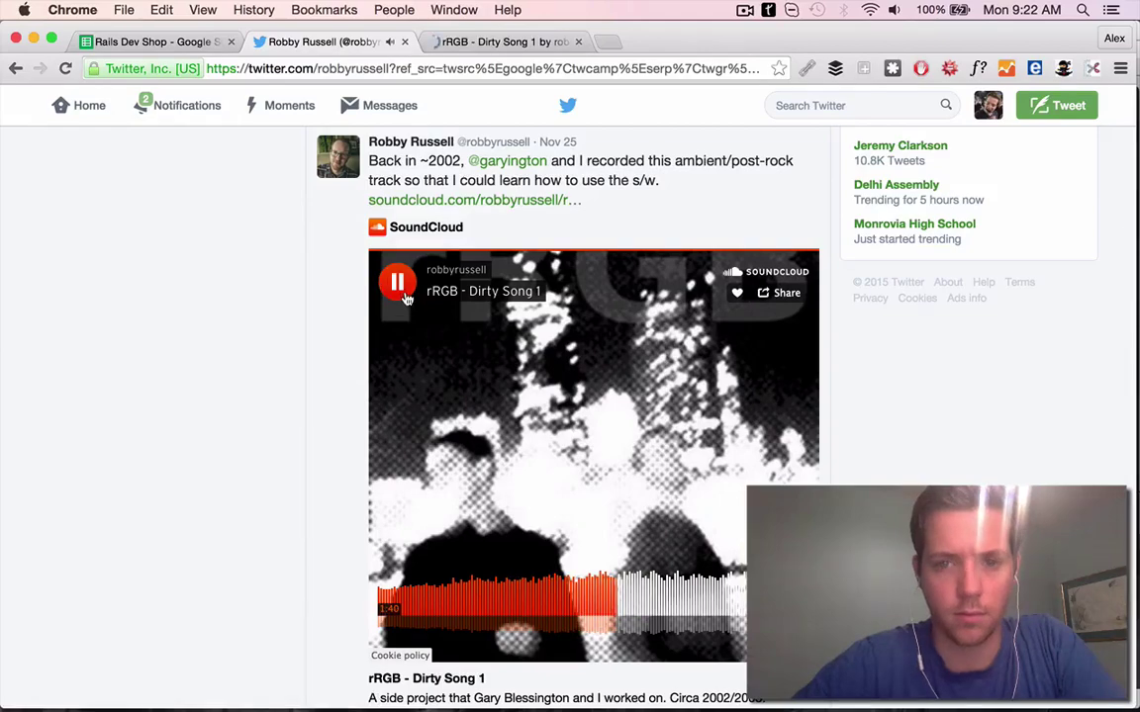
key("super+3")
left_click(725, 539)
key("super+bracketleft")
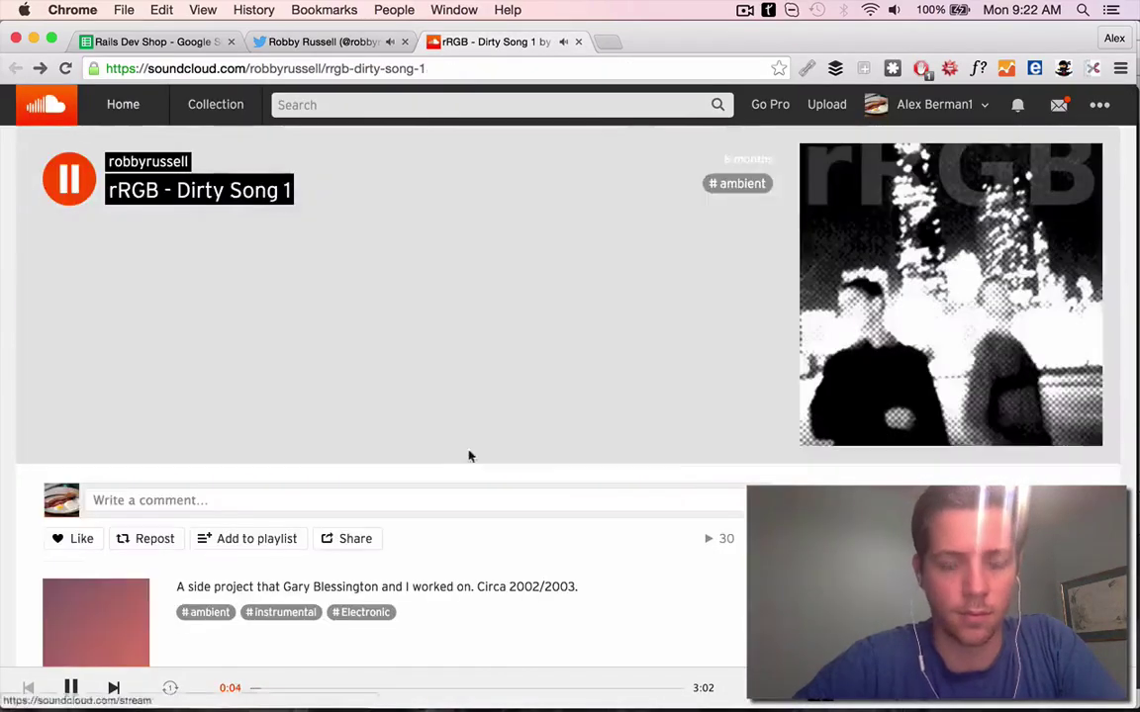
key("super+w")
key("super+w")
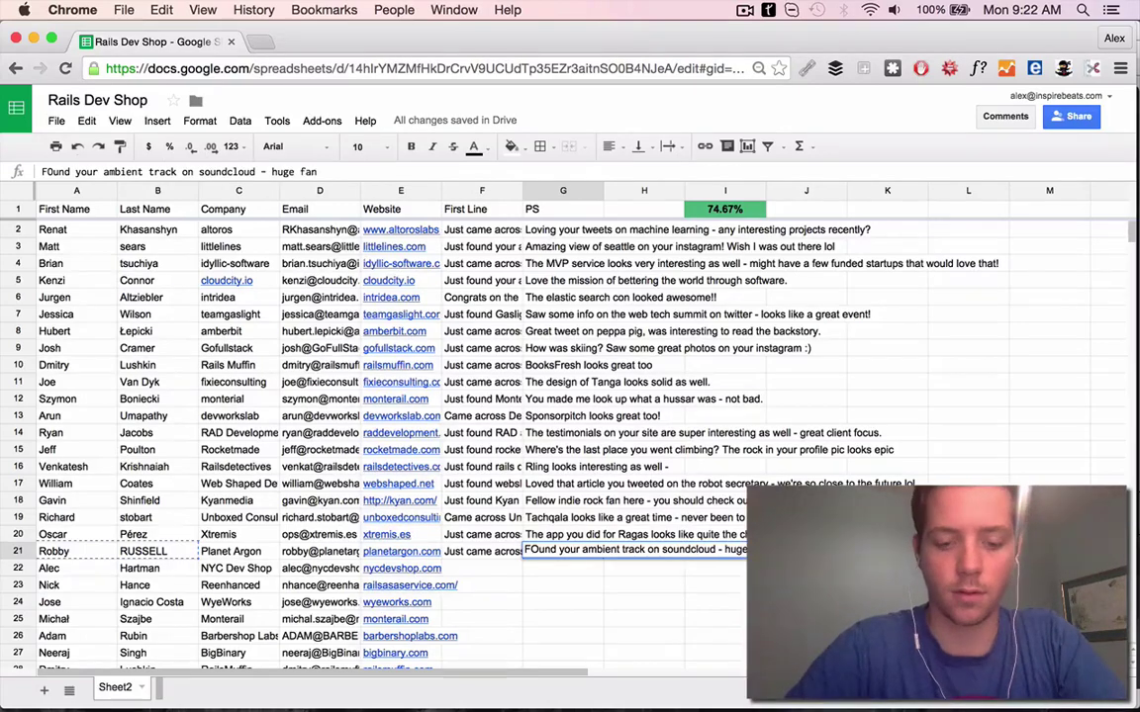
Finish the G21 PS about liking their ambient SoundCloud track, ending 'ke :)'
type("ke :)")
key("Left")
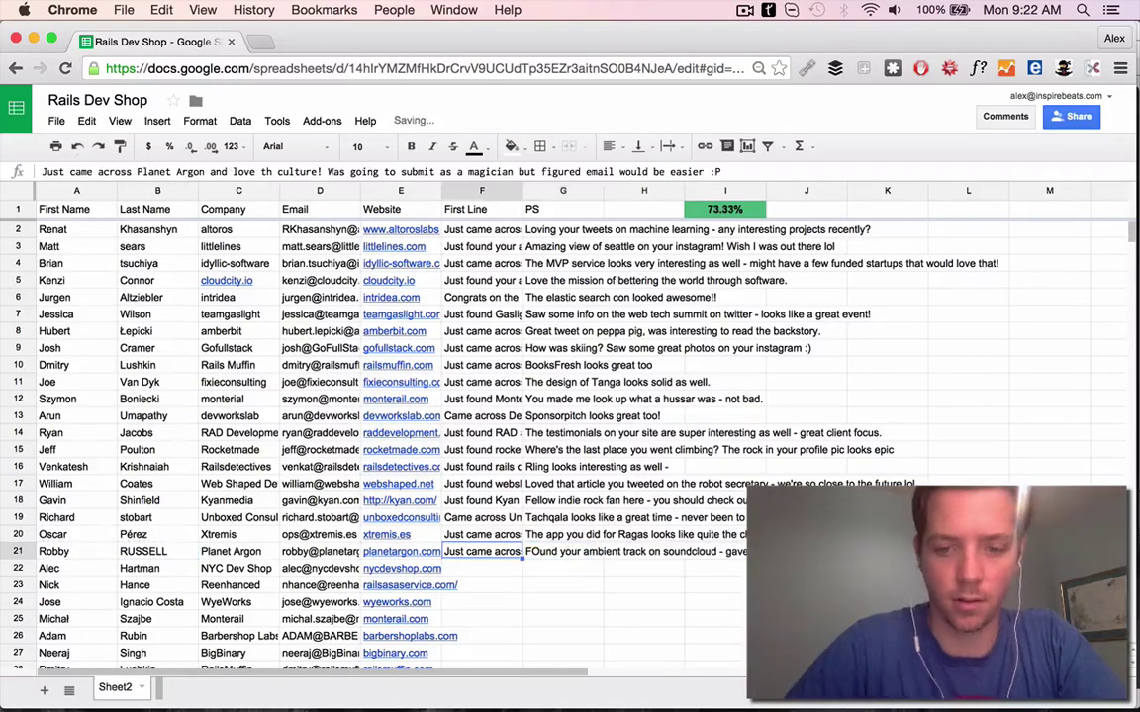
scroll(570, 435, "right", 3)
key("Right")
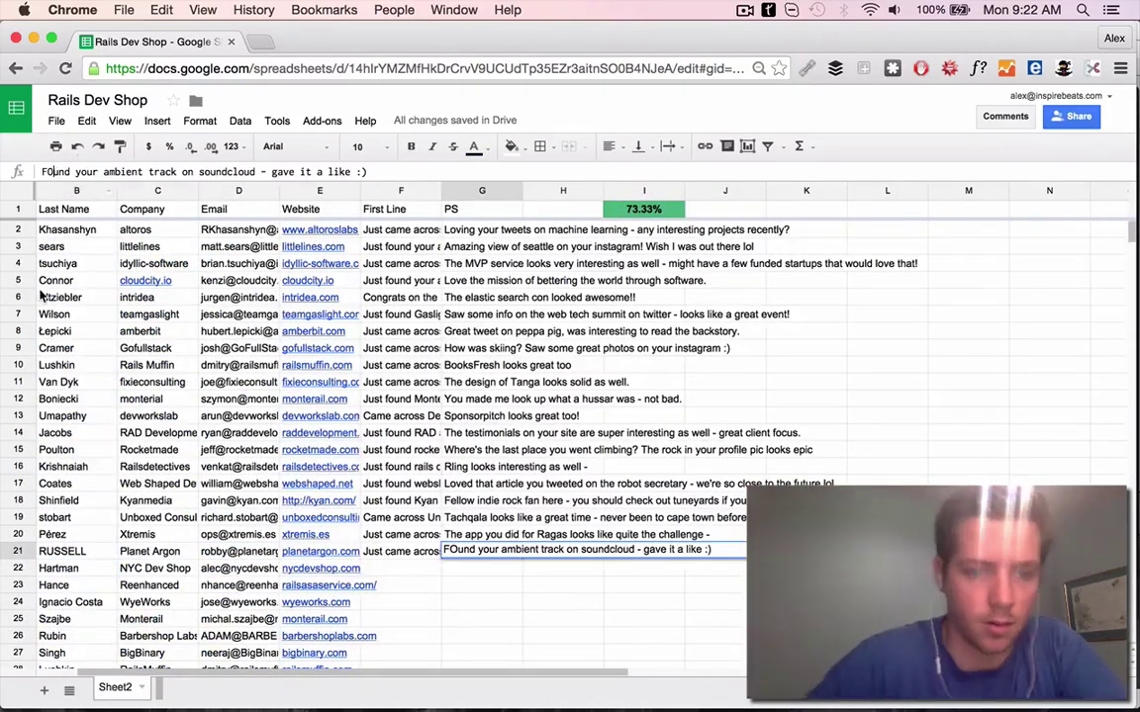
Review the NYC Dev Shop website and save the F22 First Line about the NYC view
left_click(320, 568)
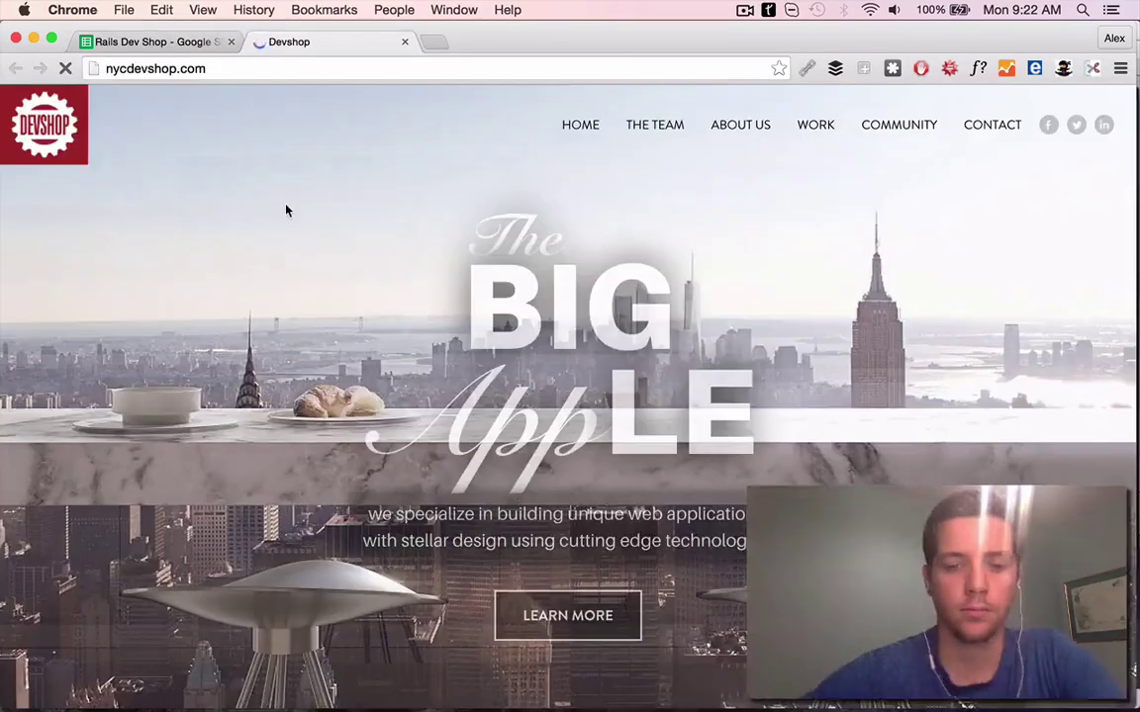
scroll(286, 210, "down", 15)
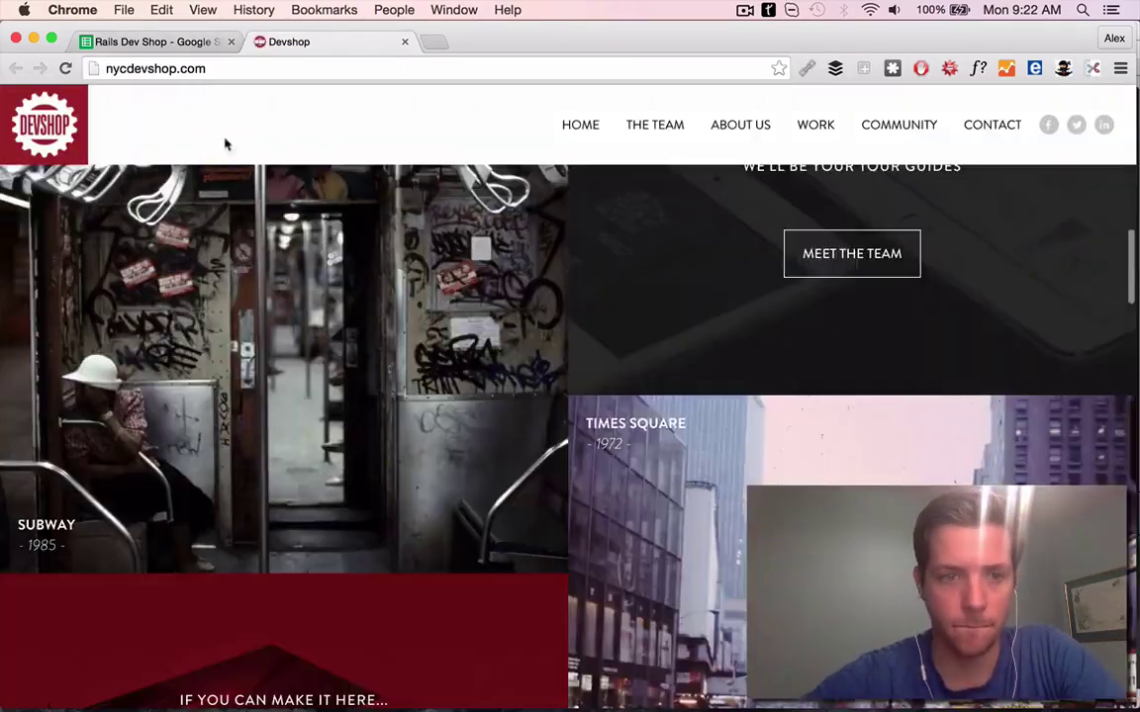
key("ctrl+shift+Tab")
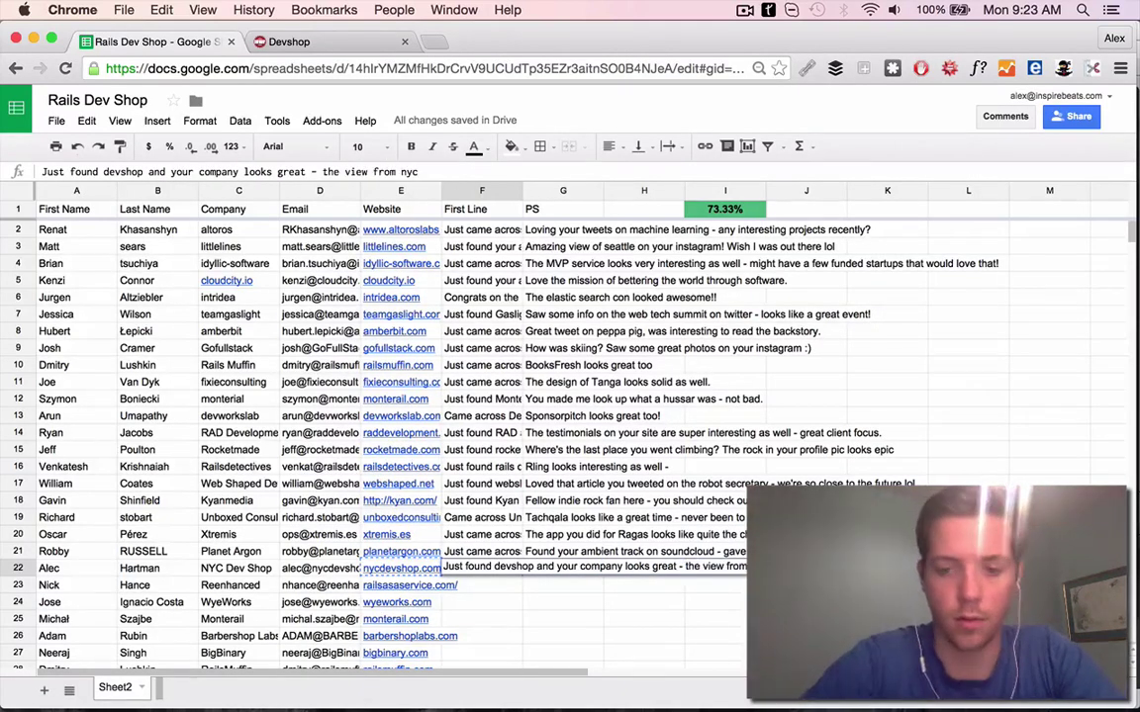
key("Left")
key("Left")
key("Left")
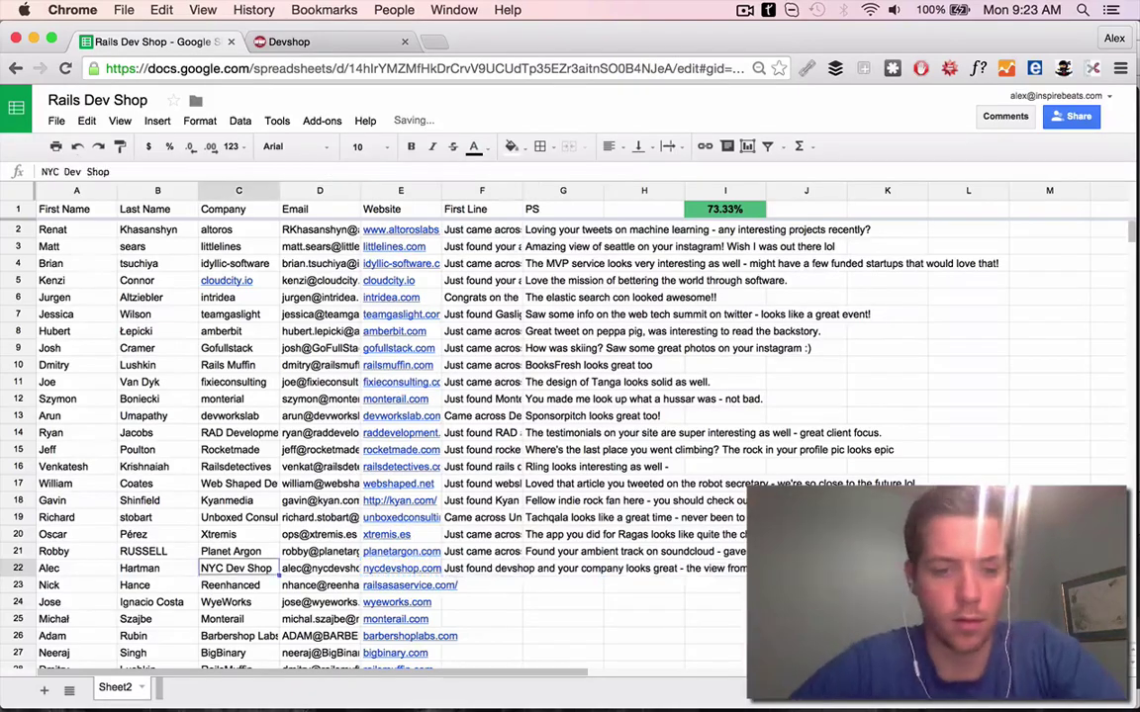
Browse the NYC Dev Shop website's portfolio of work
key("Left")
key("Left")
key("super+w")
key("super+alt+i")
key("super+alt+i")
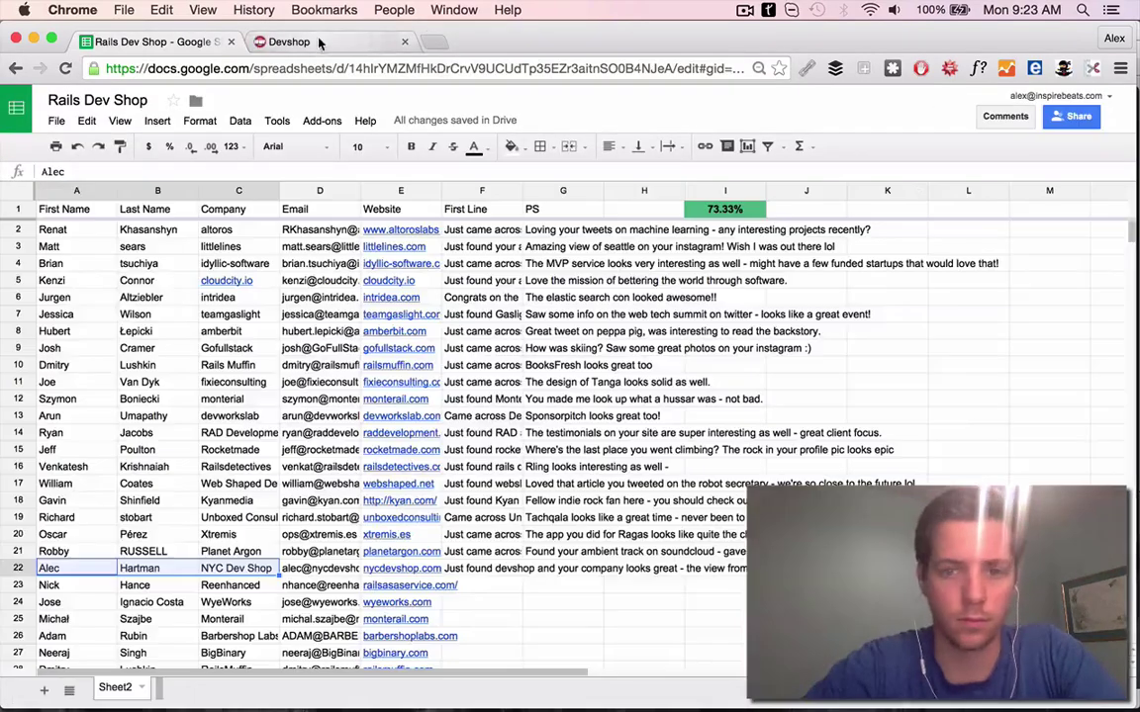
key("super+alt+Right")
scroll(496, 414, "down", 15)
scroll(894, 402, "up", 15)
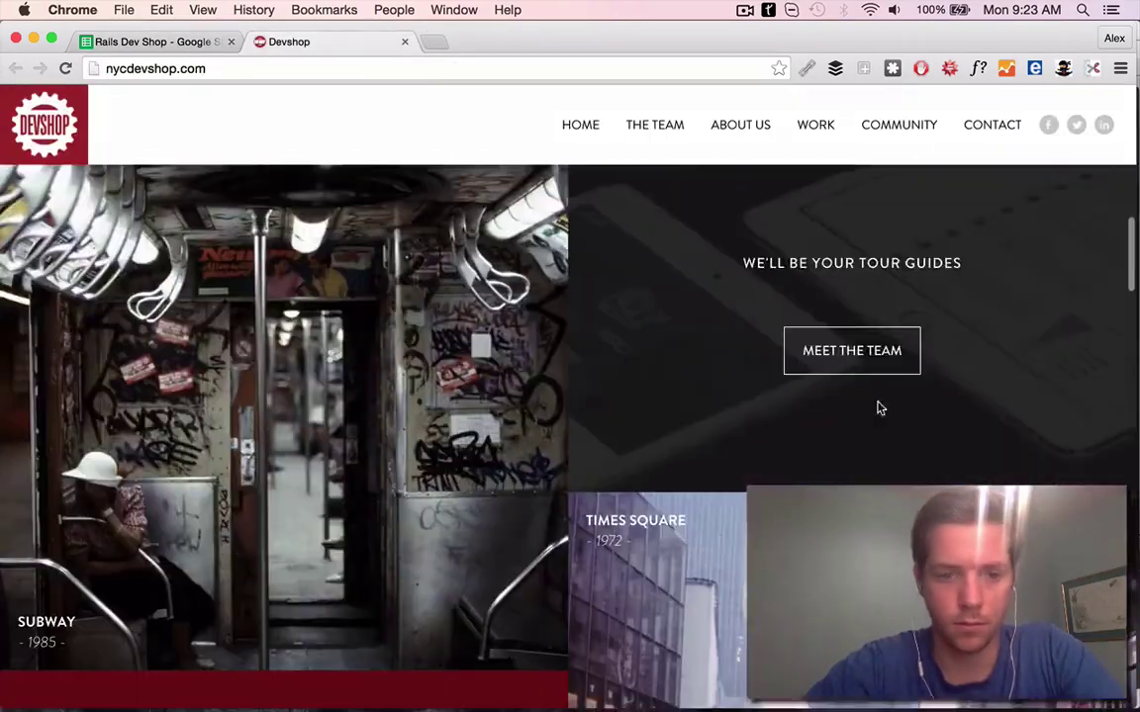
scroll(334, 295, "down", 15)
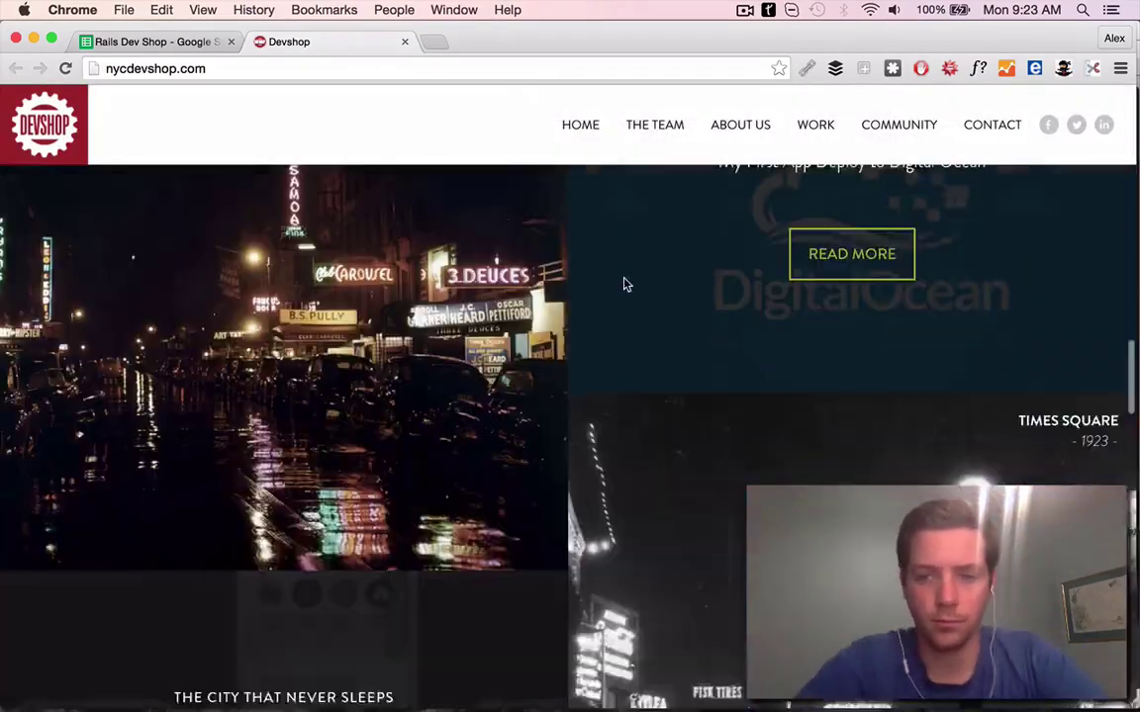
left_click(510, 285)
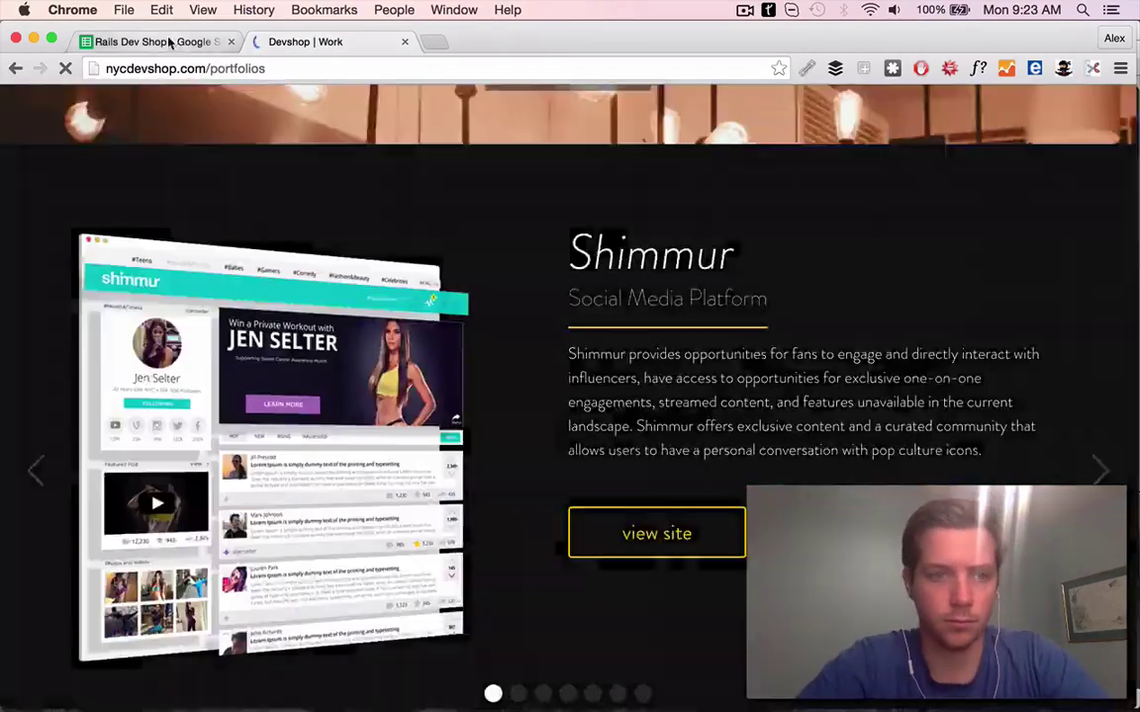
key("super+alt+Left")
Search for the NYC Dev Shop contact and review their LinkedIn profile and Quora answer
key("super+t")
key("Return")
left_click(198, 232)
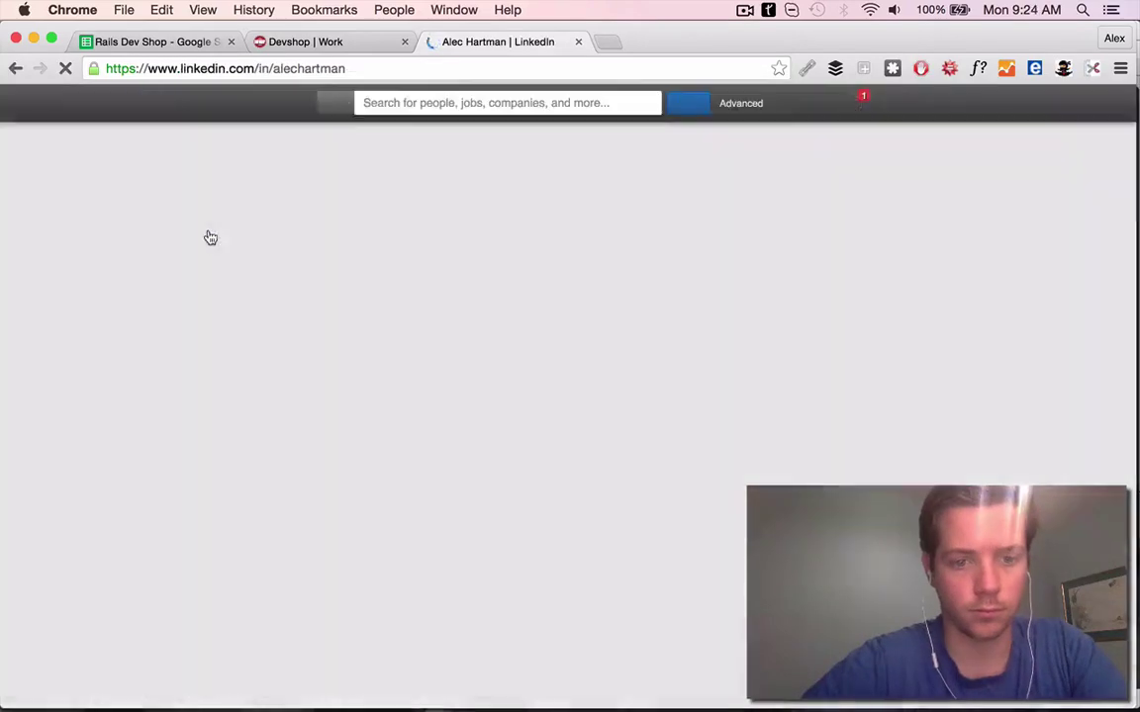
key("super+Left")
left_click(287, 415, "super")
left_click(663, 42)
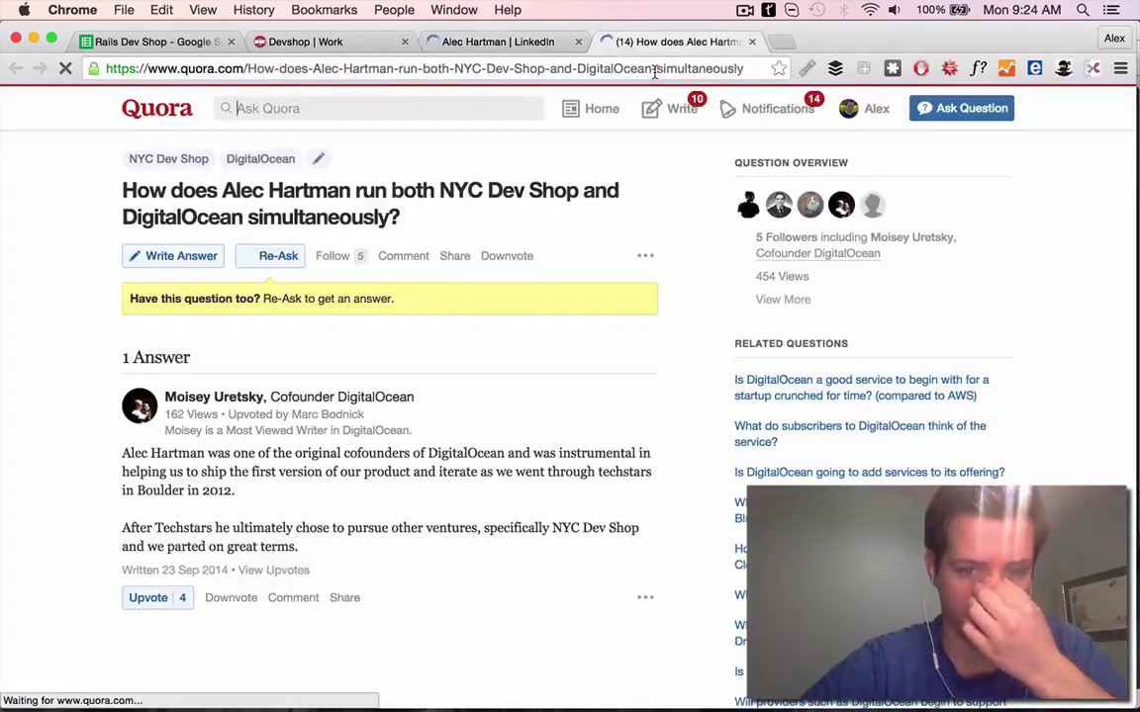
key("super+w")
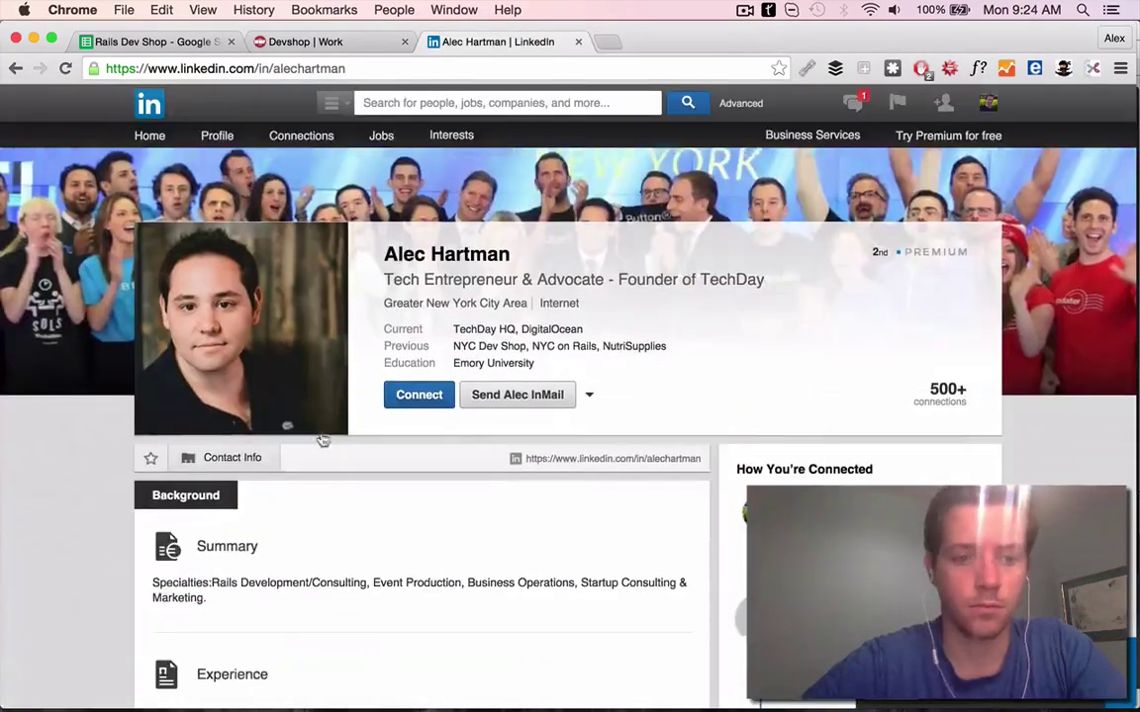
Check the contact's Twitter, then start the G22 PS about TechDay
scroll(297, 445, "down", 4)
left_click(262, 323)
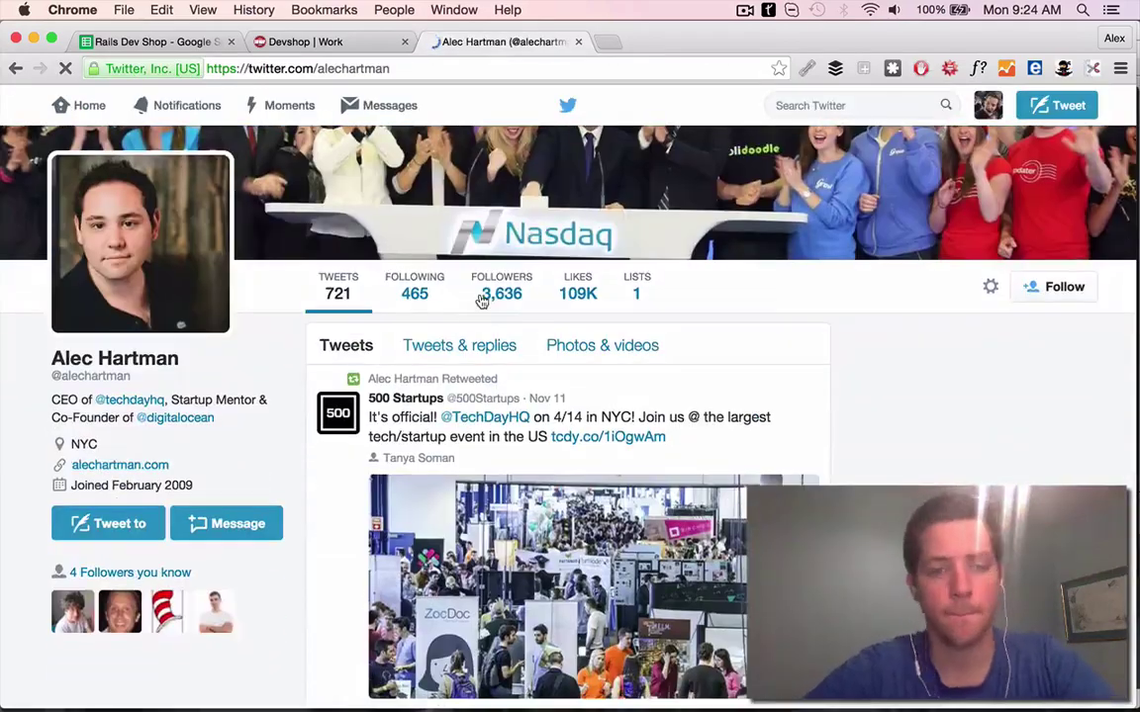
scroll(560, 438, "down", 5)
scroll(560, 438, "down", 5)
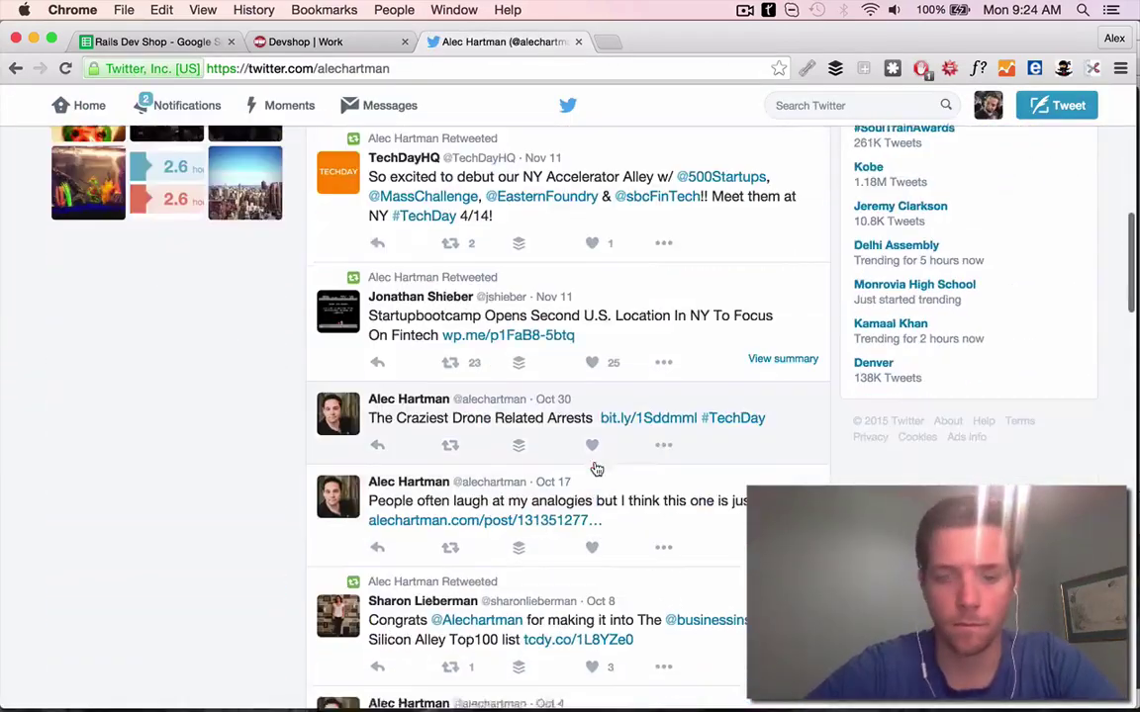
key("super+1")
type("TechDay looks like it was a great time - hoping to ma")
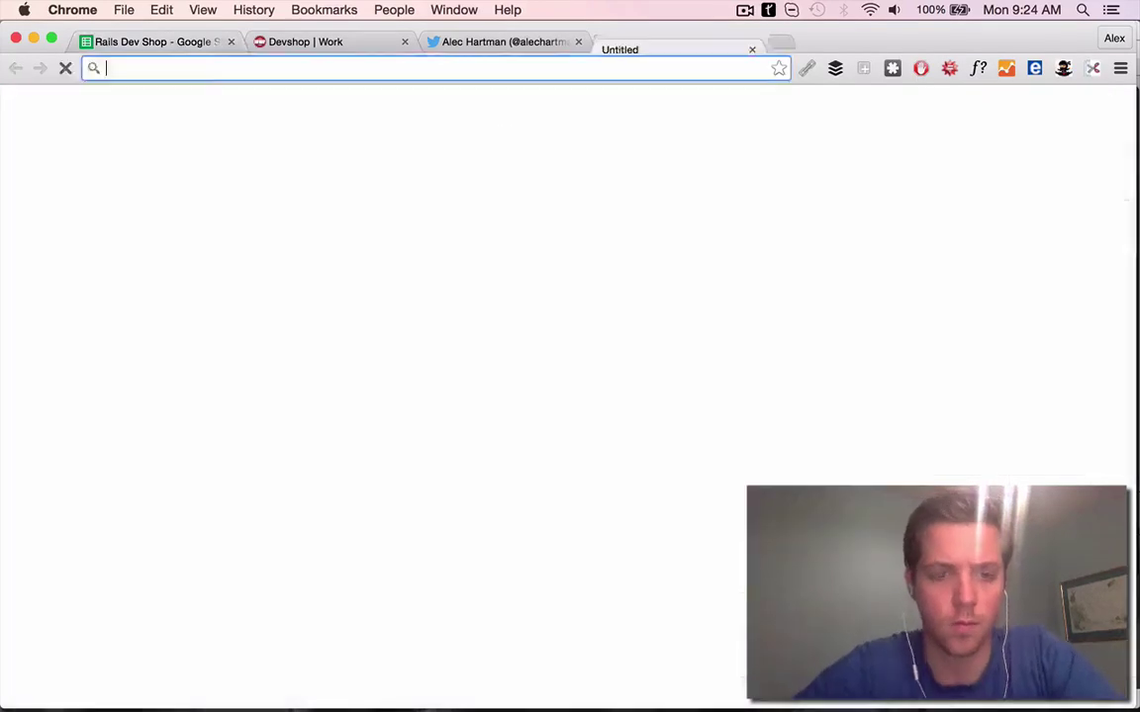
Browse the railsasaservice.com site, then come back to the lead spreadsheet
left_click(404, 41)
left_click(403, 42)
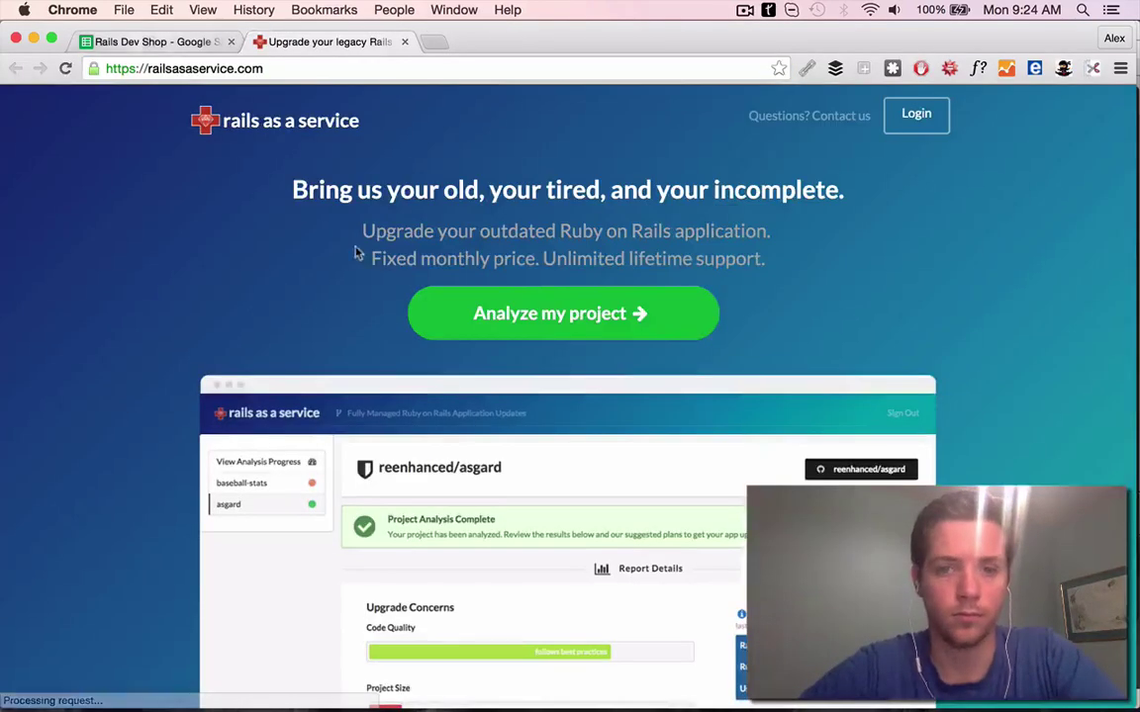
scroll(502, 415, "down", 10)
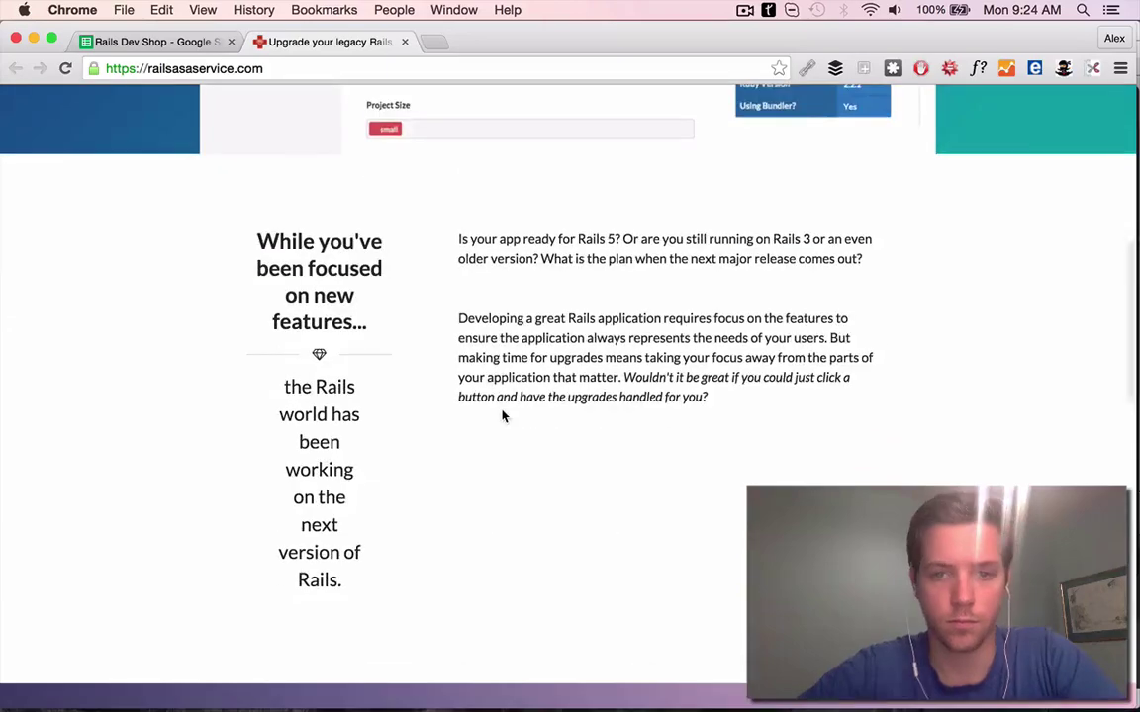
scroll(502, 416, "down", 6)
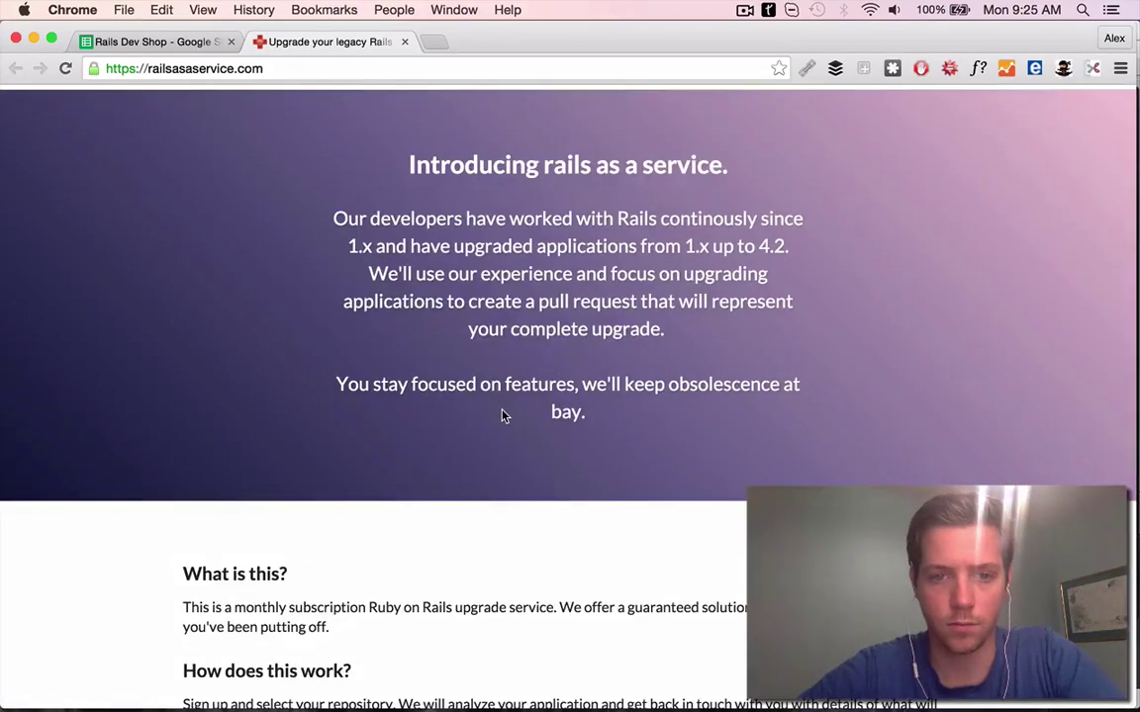
scroll(501, 415, "down", 6)
scroll(501, 416, "up", 2)
left_click(146, 42)
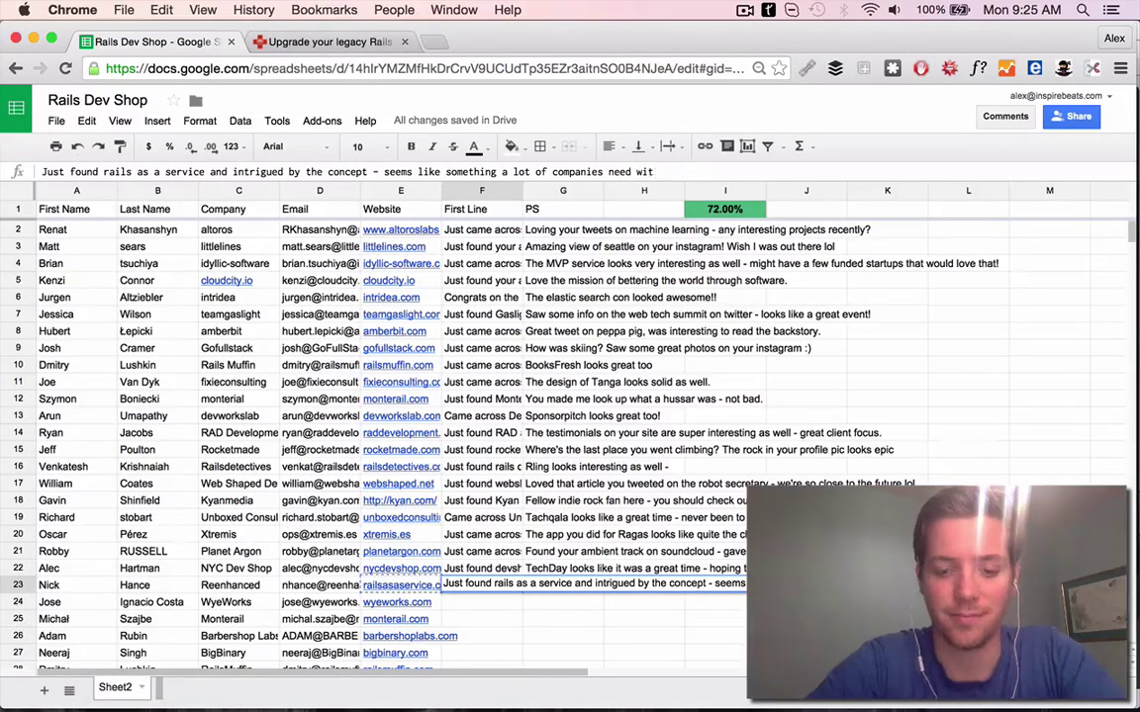
Web-search the Reenhanced contact's name and company from A23:C23, and load reenhanced.com
left_click_drag(63, 585, 230, 584)
key("super+c")
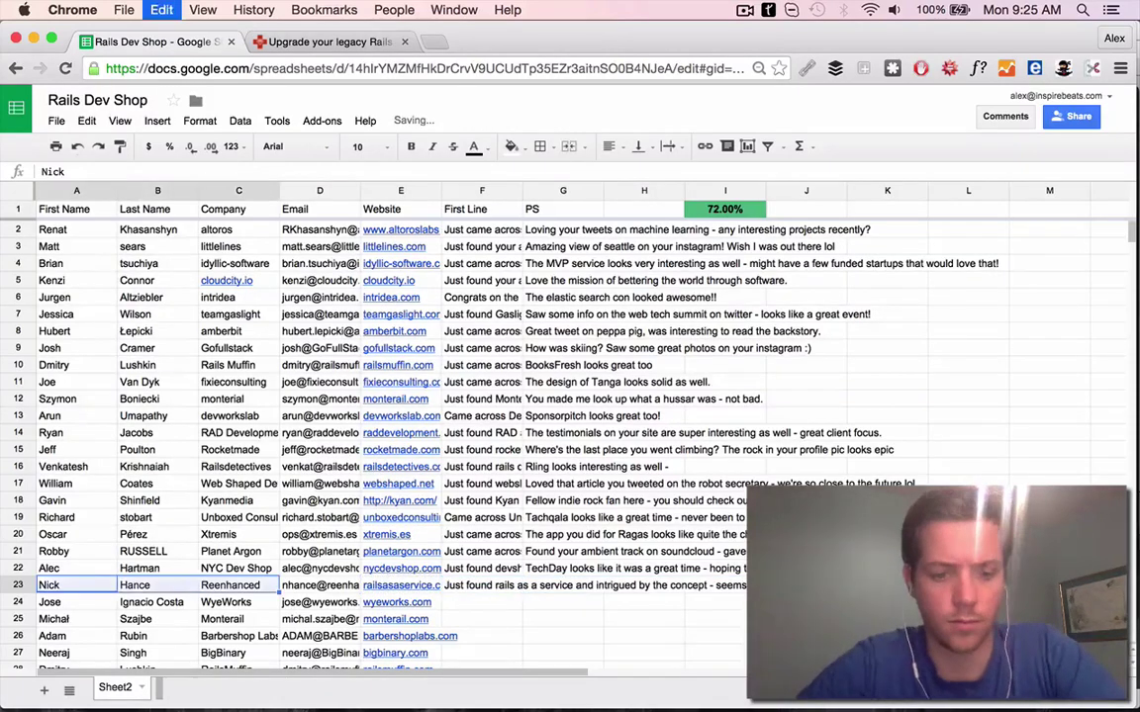
key("super+t")
key("super+v")
key("Return")
key("super+1")
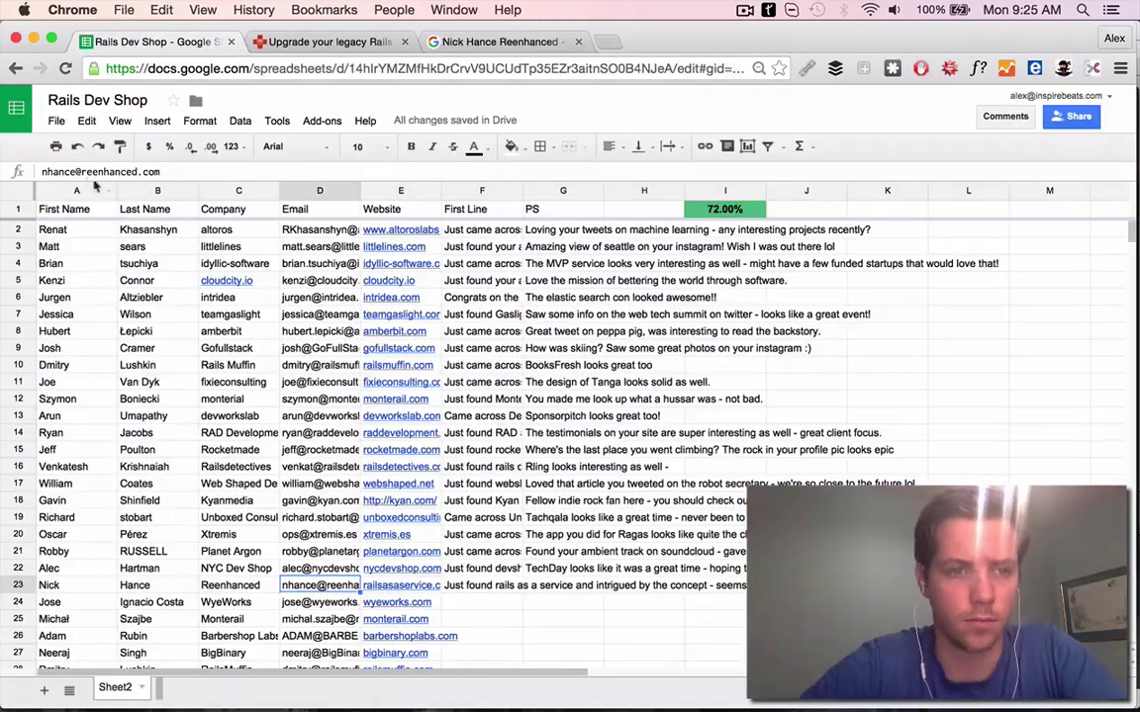
key("super+t")
type("reenhanced.com")
key("Return")
Set the row 23 website to reenhanced and start the First Line with 'Just f'
left_click(404, 42)
key("super+1")
key("Right")
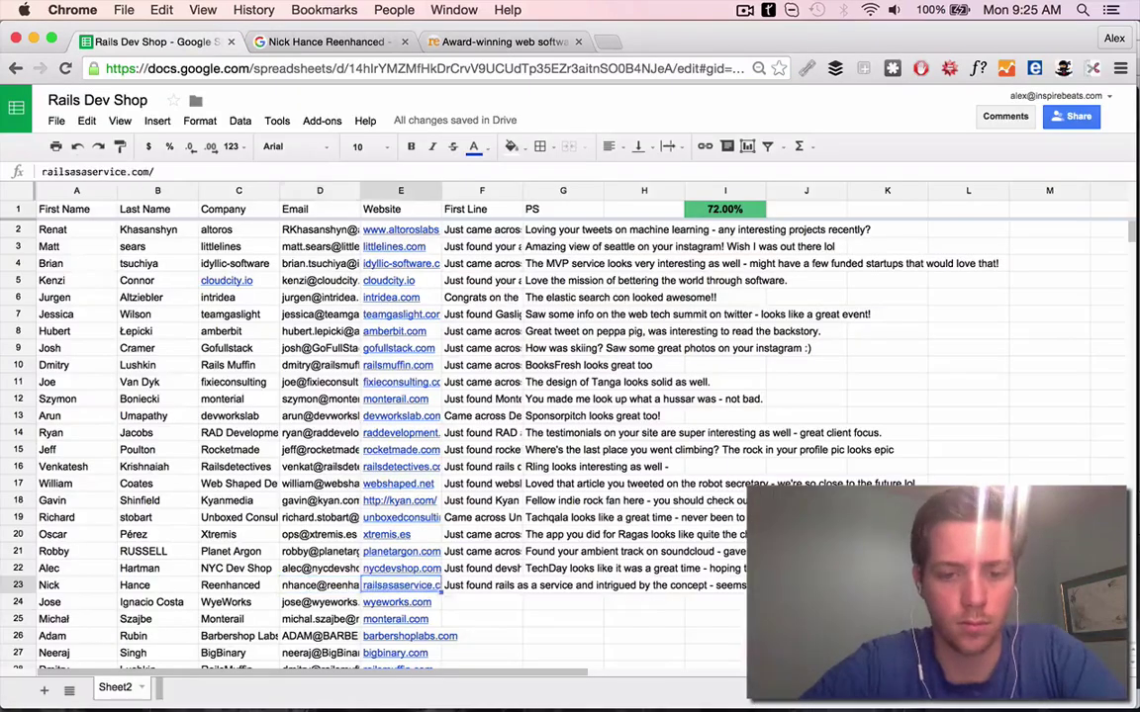
key("super+v")
key("Right")
type("Just f")
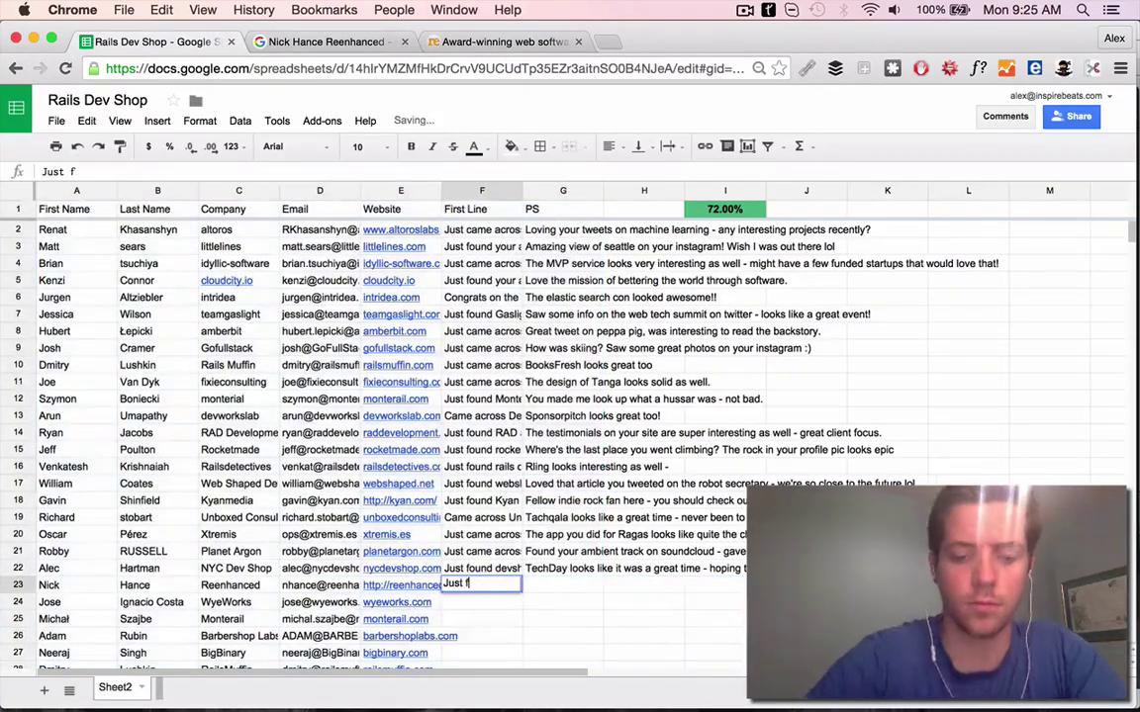
After viewing reenhanced.com's rescue site, finish F23 praising the team's focus on rescuing software
key("super+3")
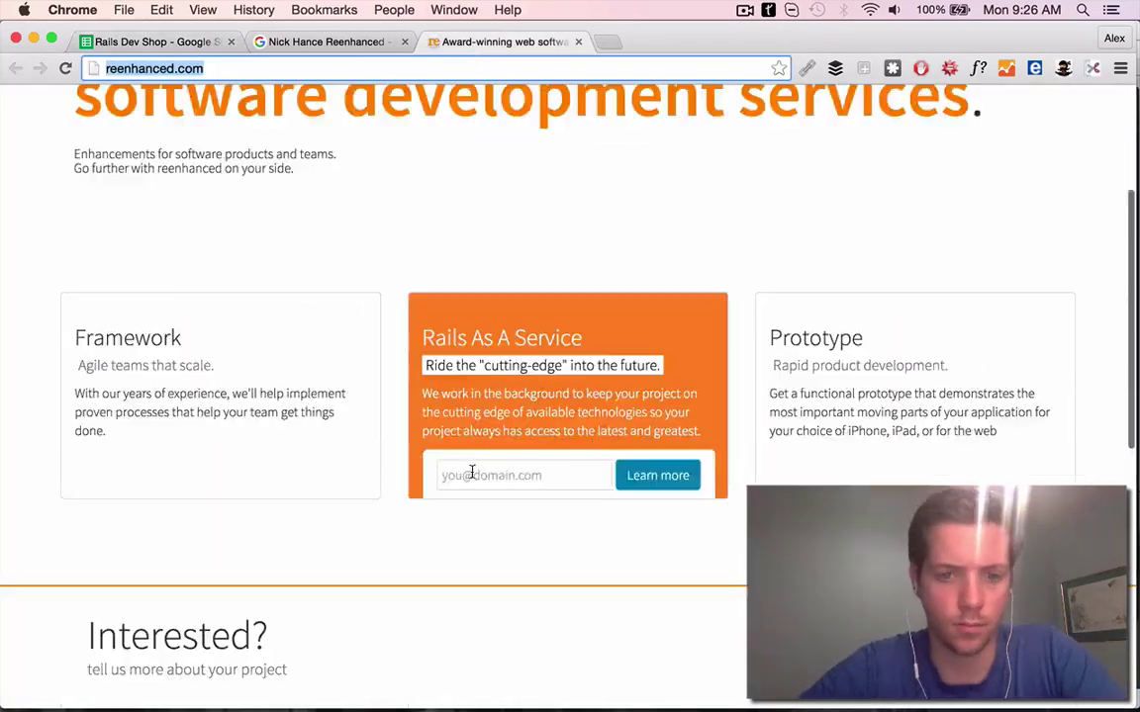
scroll(673, 344, "down", 2)
scroll(257, 326, "up", 2)
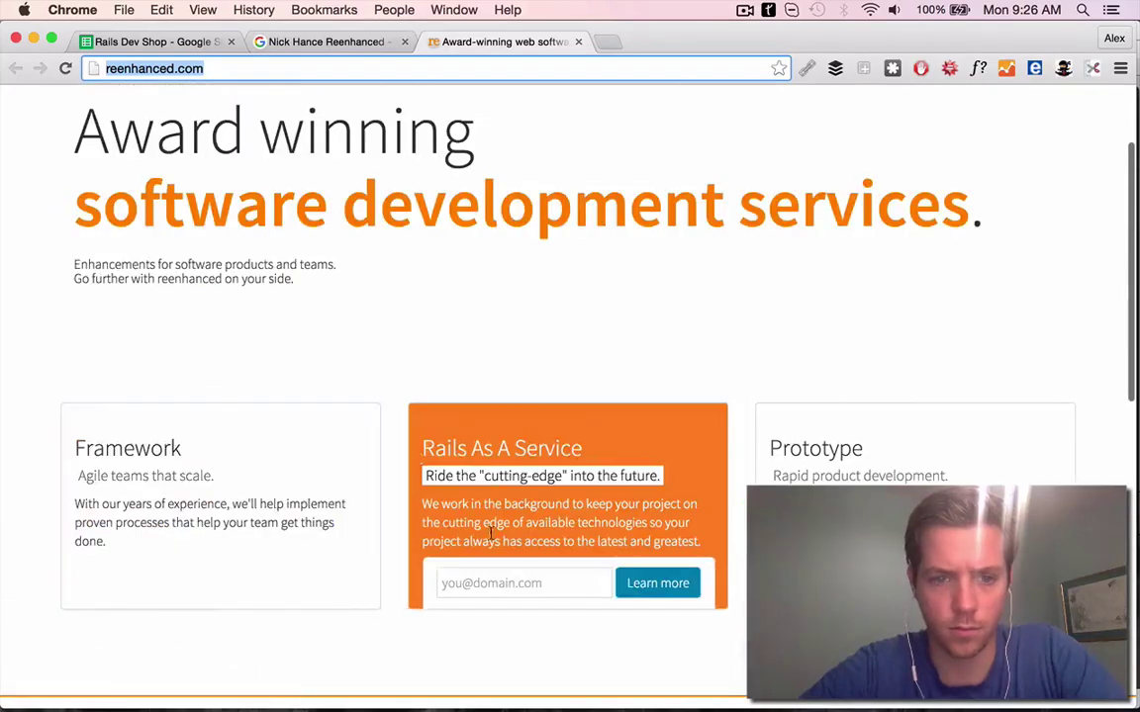
scroll(522, 465, "down", 10)
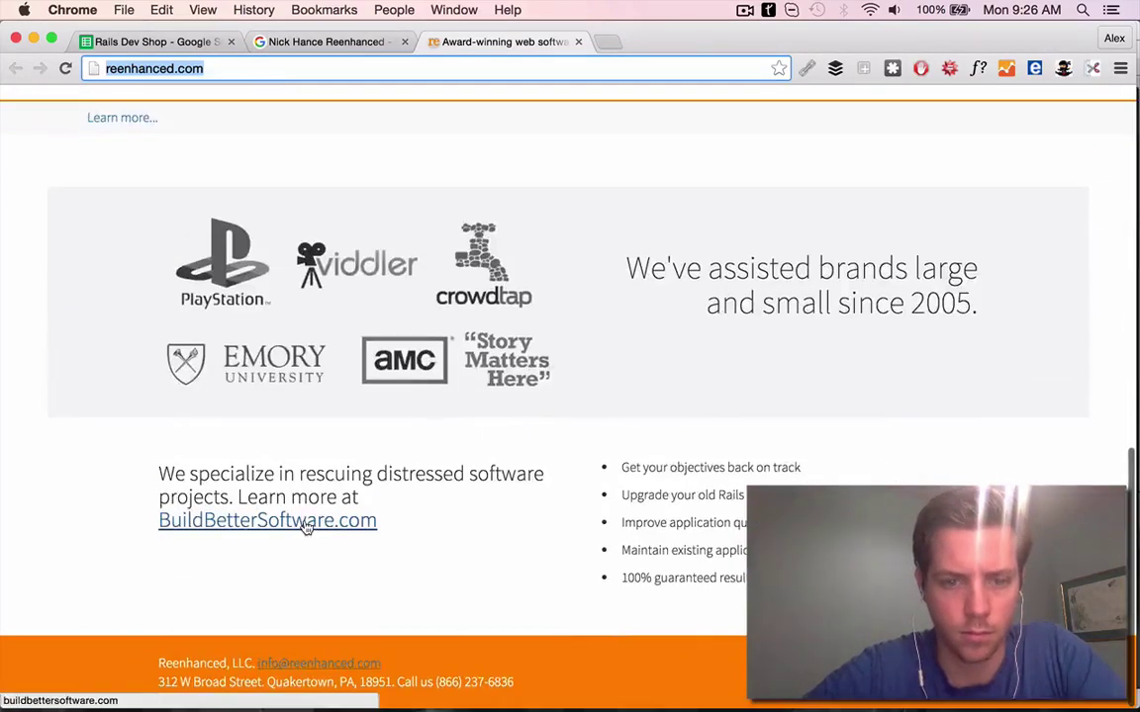
left_click(297, 520)
key("super+2")
left_click(173, 43)
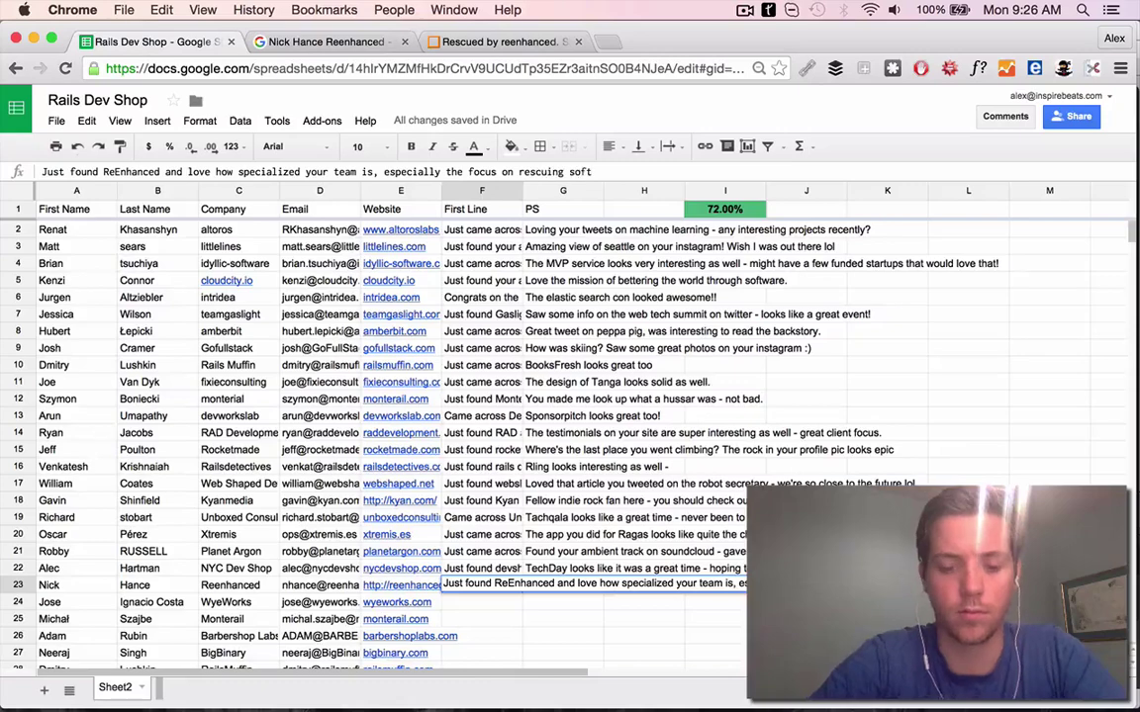
key("Tab")
key("super+3")
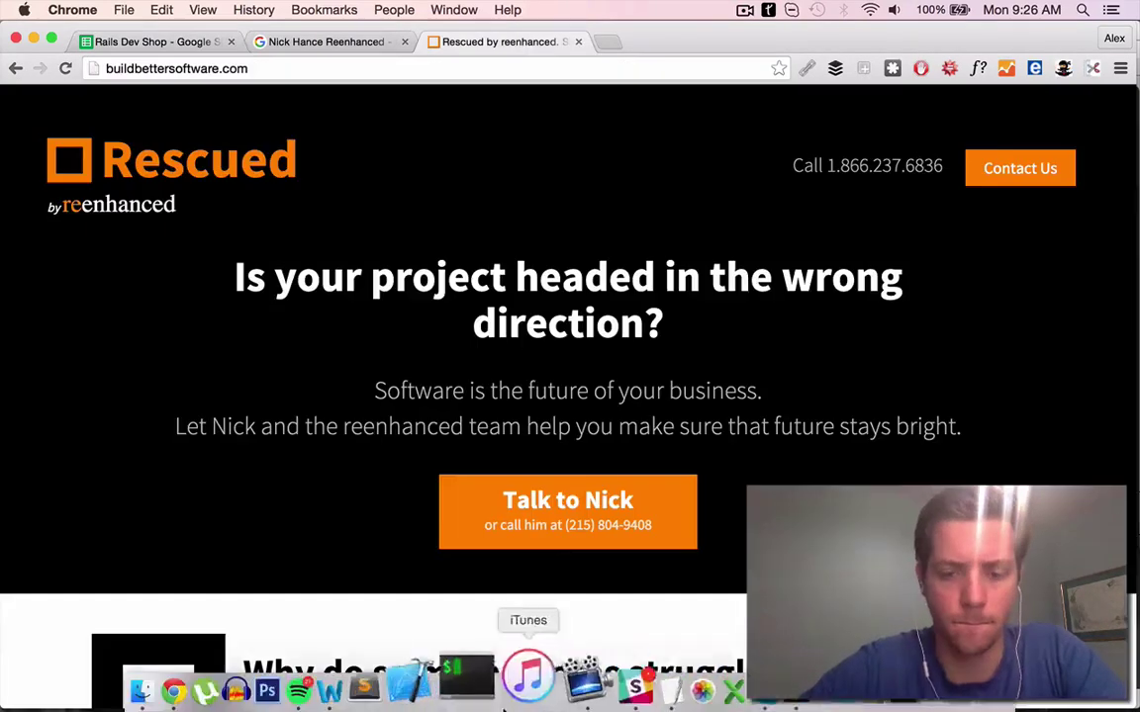
key("super+Tab")
key("super+n")
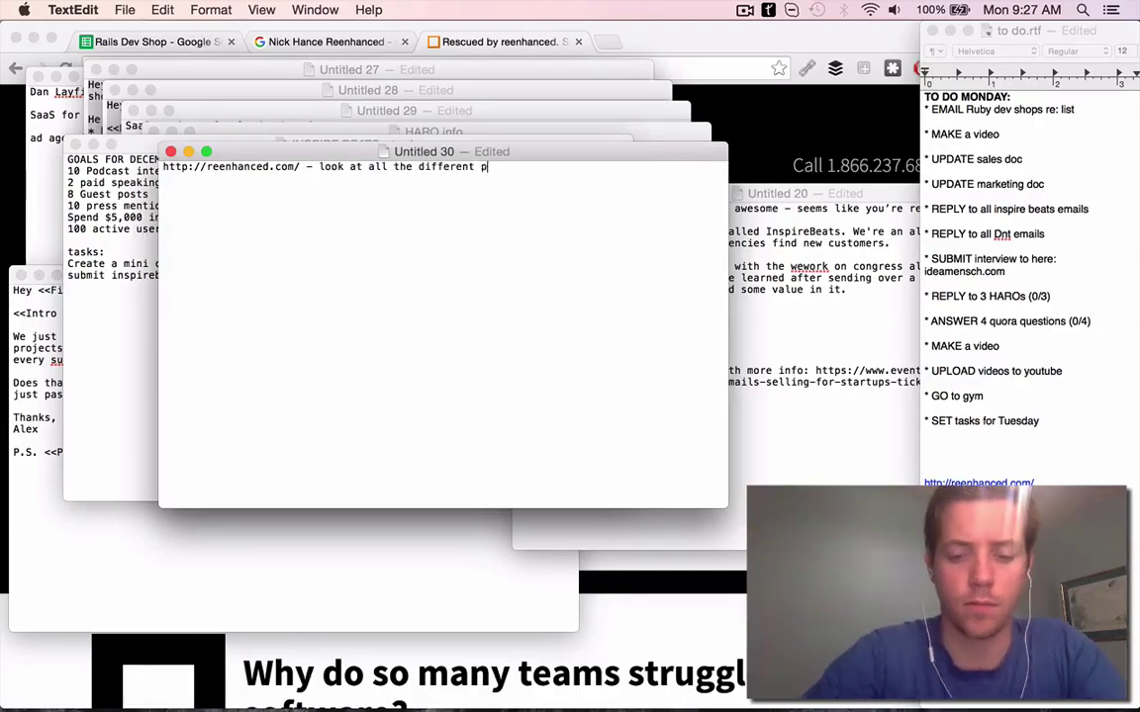
key("super+Tab")
key("super+Tab")
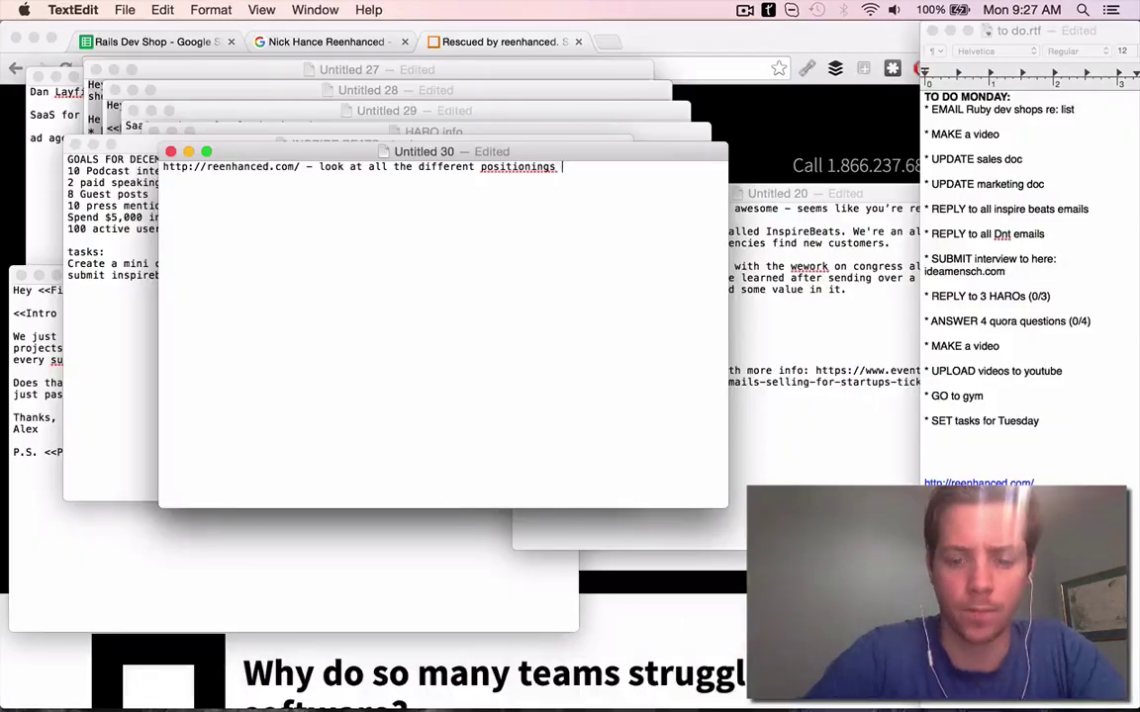
key("super+Tab")
key("super+1")
key("super+t")
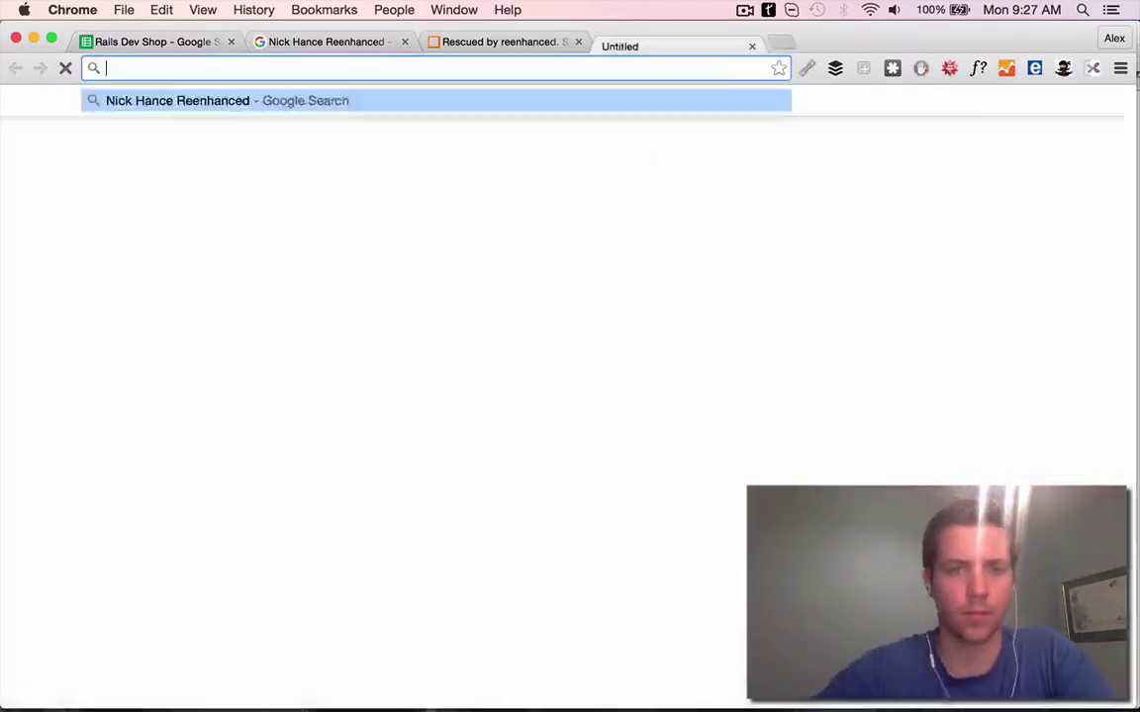
Search the Reenhanced contact by name and view their Twitter and Instagram rock-climbing post
key("Return")
left_click(179, 346)
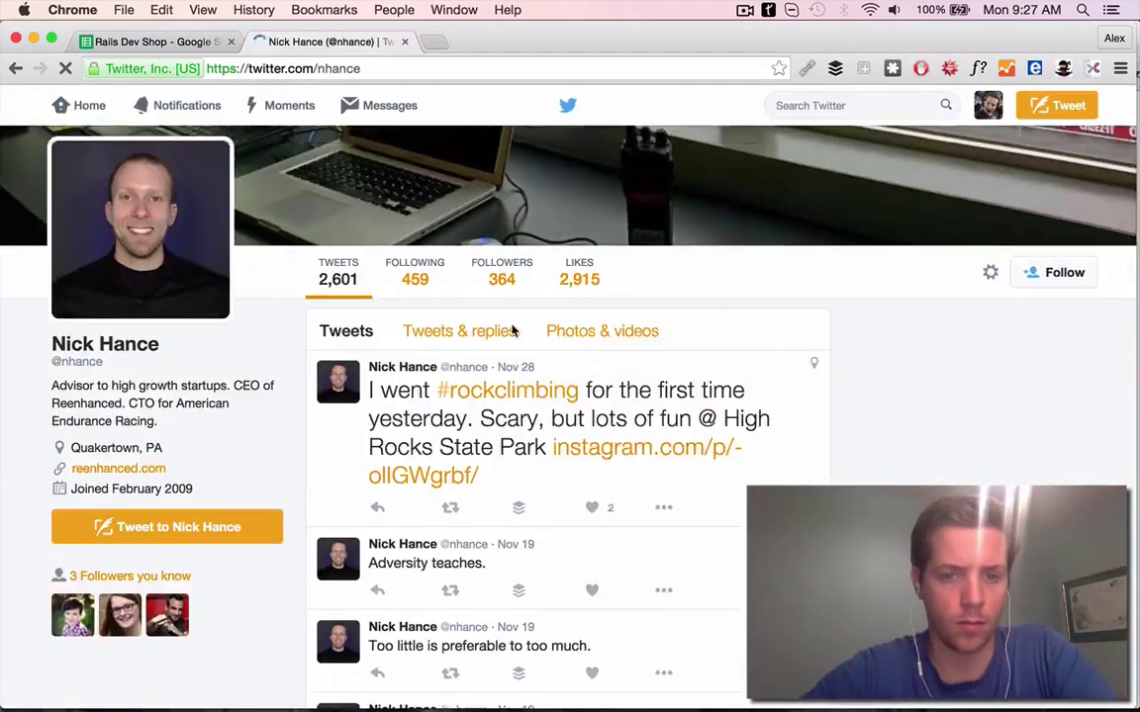
scroll(586, 402, "down", 2)
left_click(620, 334)
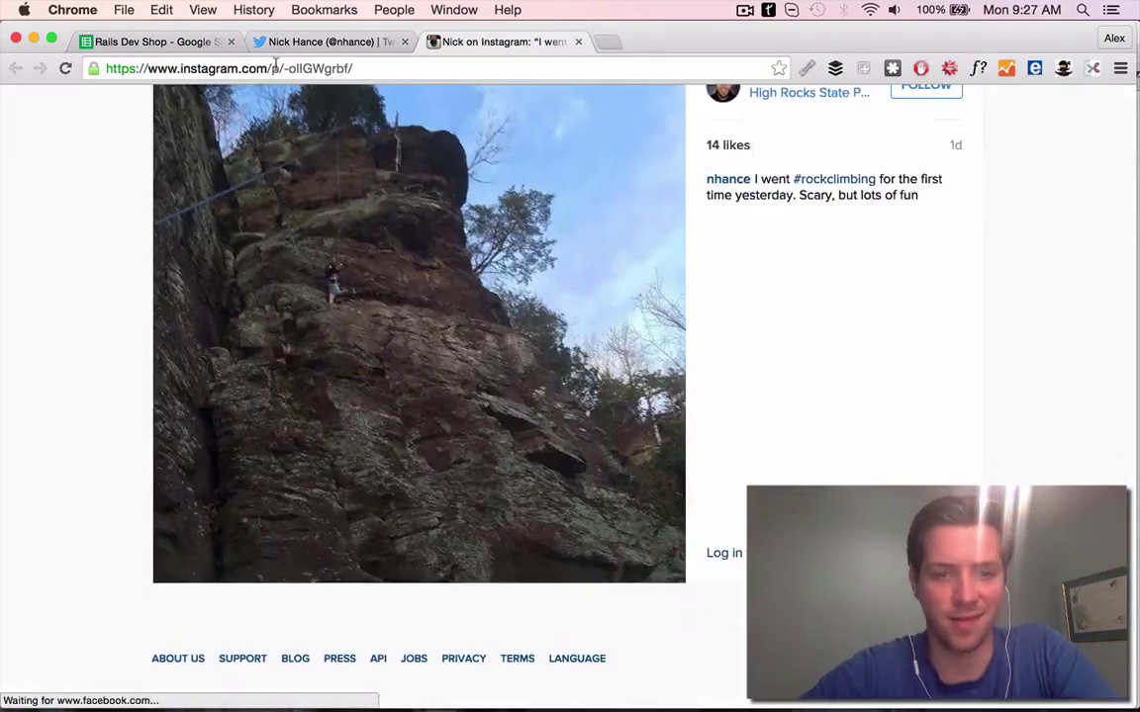
Finish the G23 PS as 'Rock climbing looks like it was fun!'
key("super+1")
type("was fun!")
key("Return")
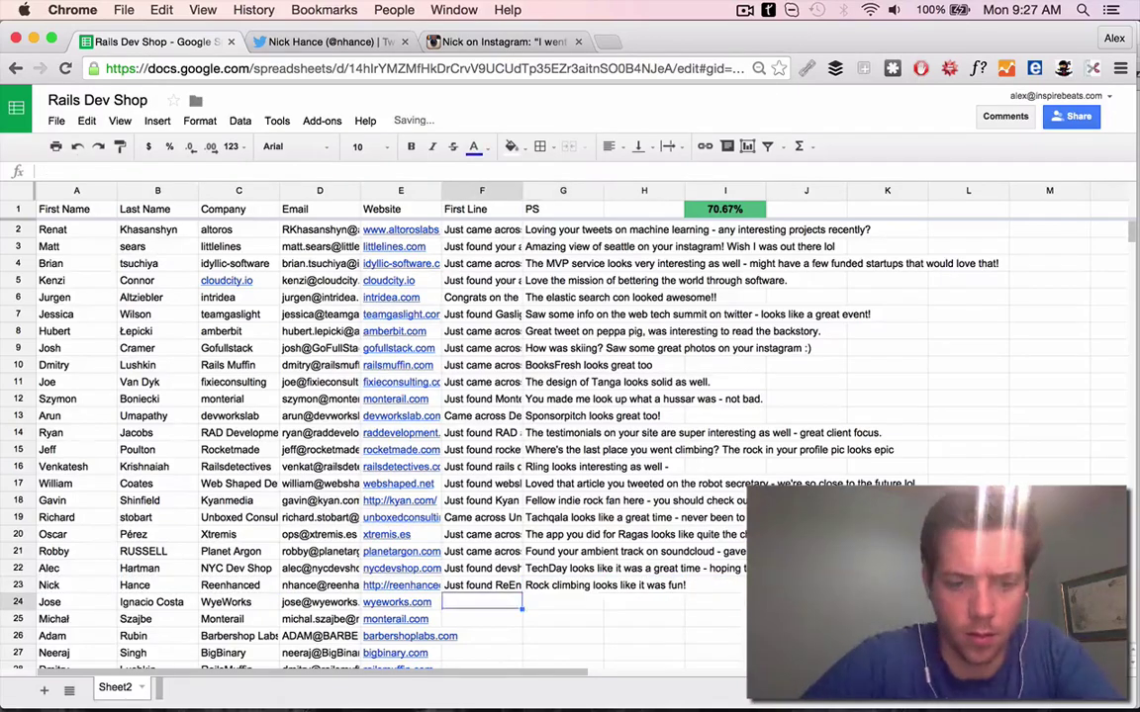
key("Left")
key("Left")
key("alt+Return")
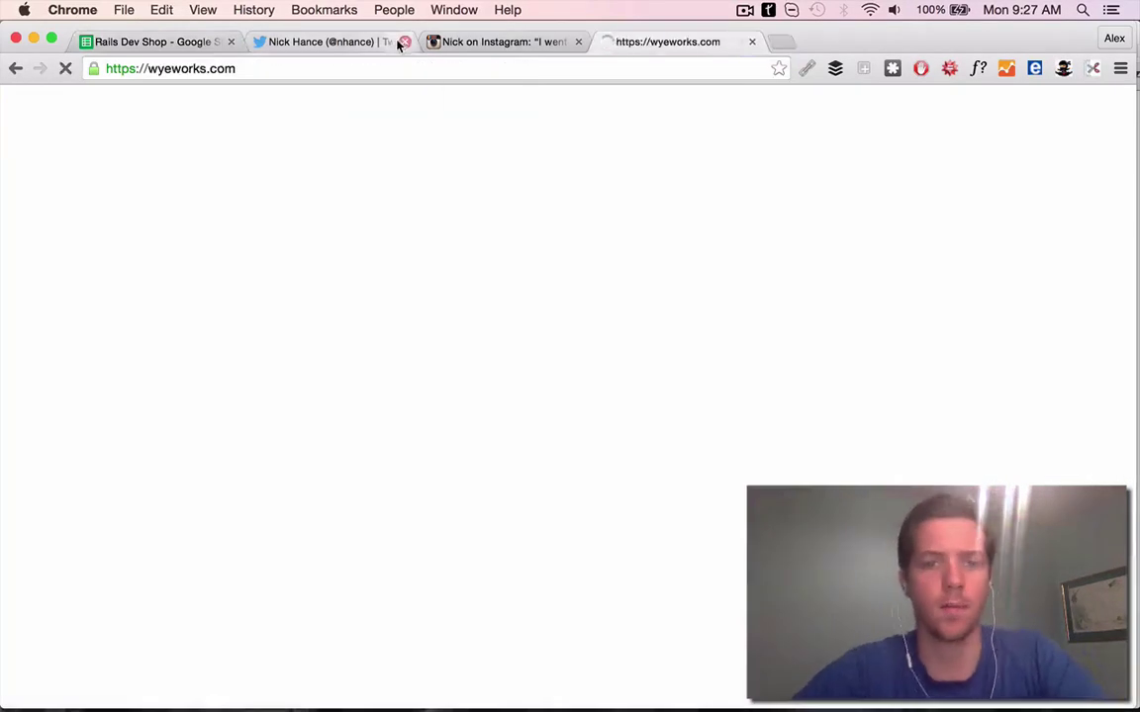
Review the wyeworks.com projects and begin F24's First Line praising their Crazyegg work
left_click(388, 41)
scroll(375, 165, "down", 5)
scroll(890, 247, "down", 10)
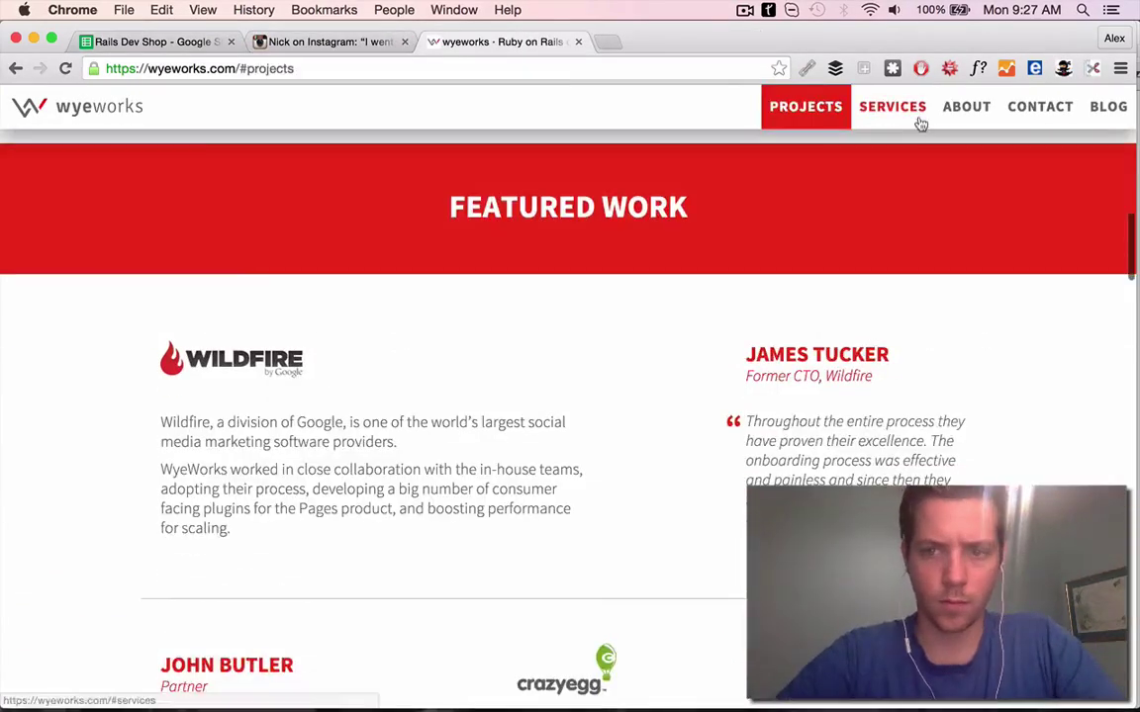
left_click_drag(230, 424, 560, 327)
left_click(560, 328)
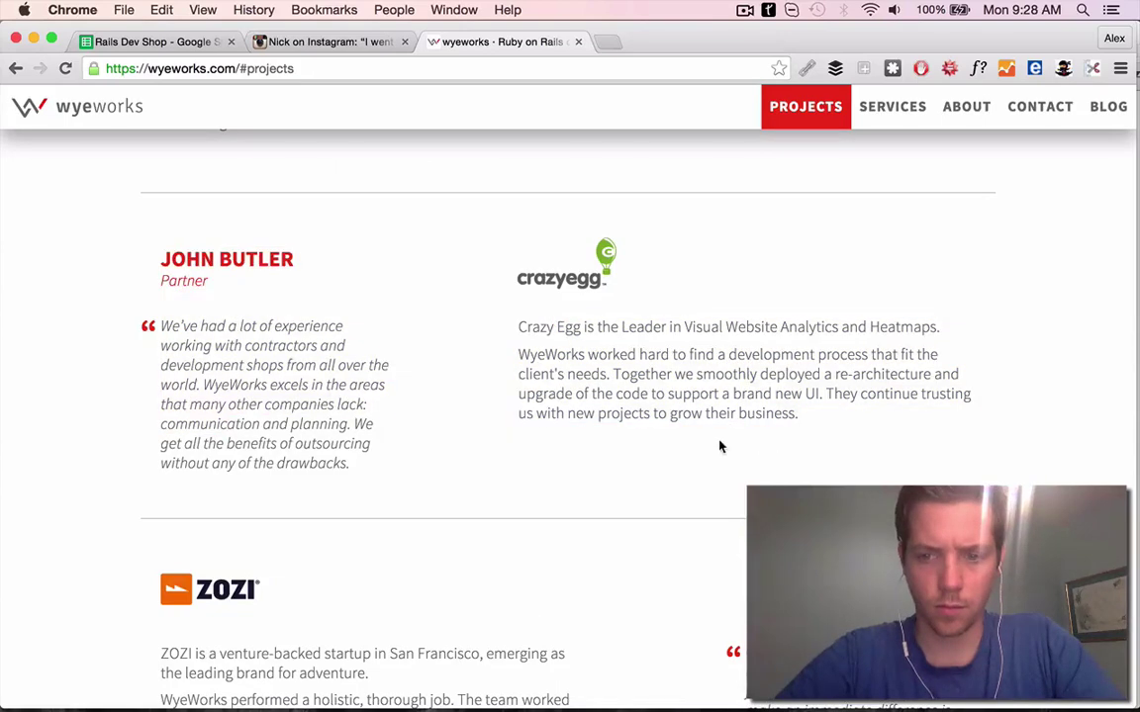
key("super+1")
key("Right")
type("Just")
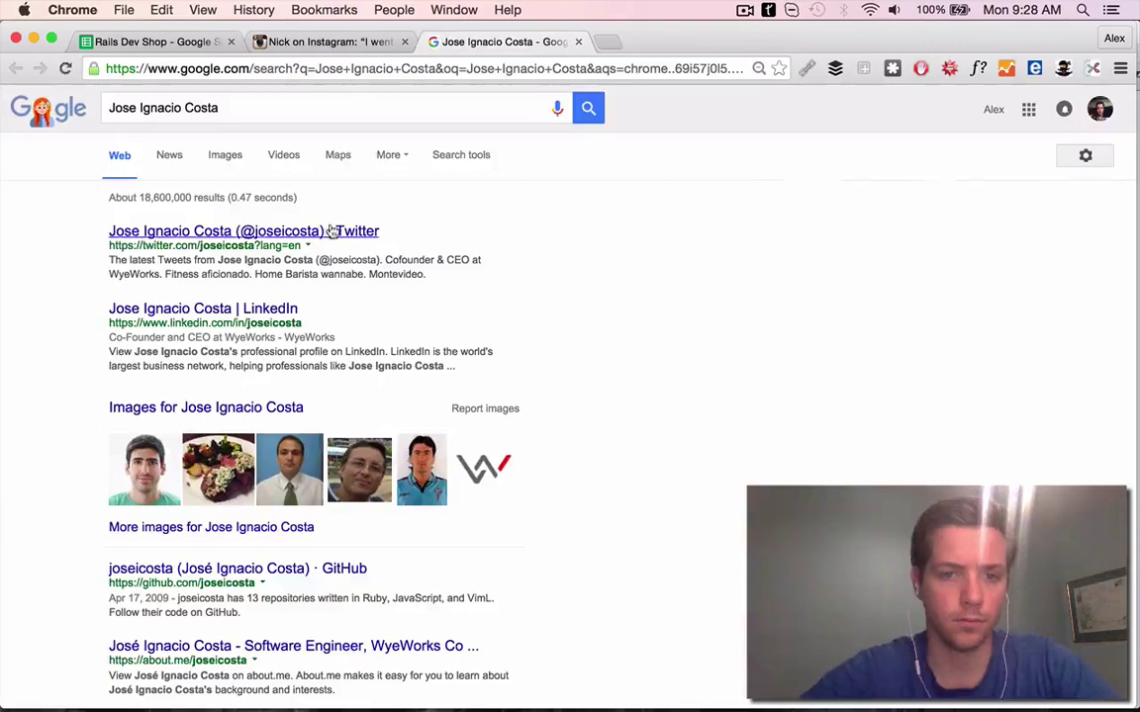
Check the founder's Twitter and enter the PS 'That pasta on your instagram looks amazing!'
left_click(198, 229)
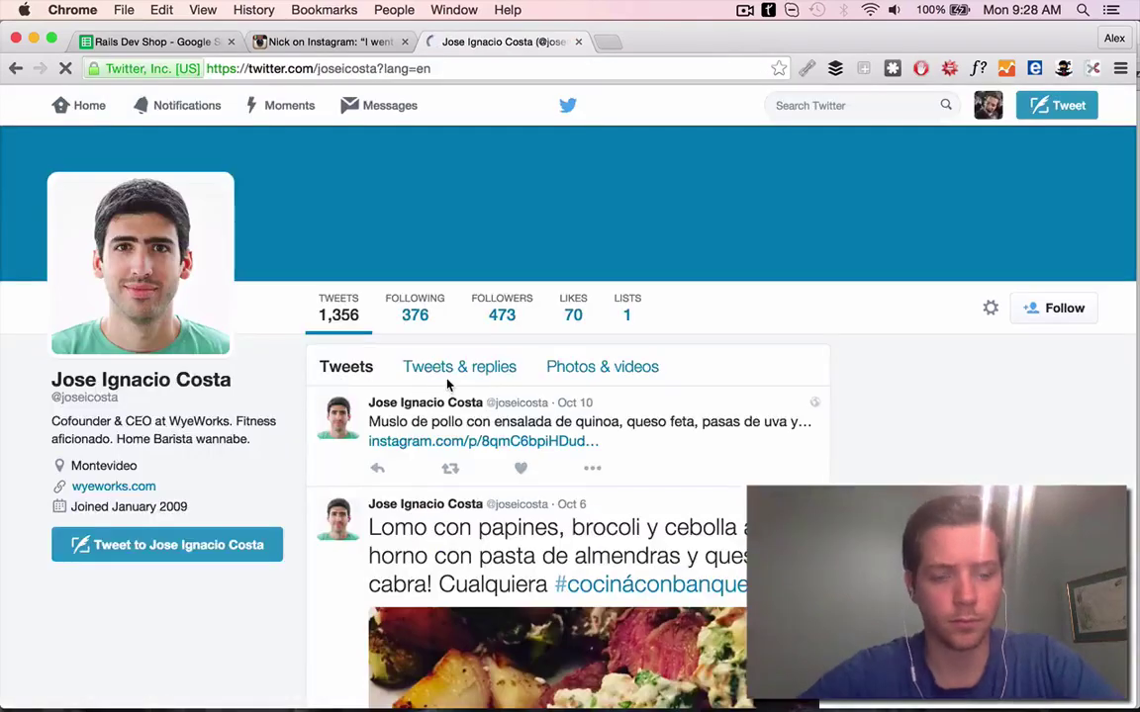
scroll(447, 384, "down", 5)
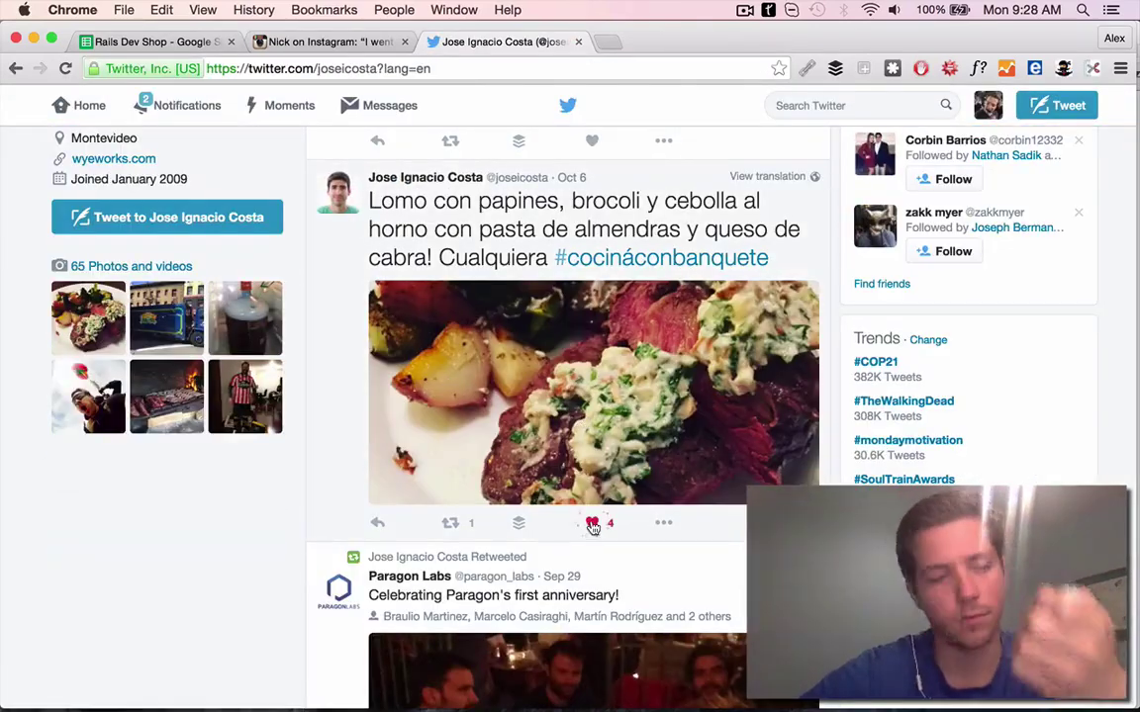
scroll(593, 524, "down", 3)
key("super+1")
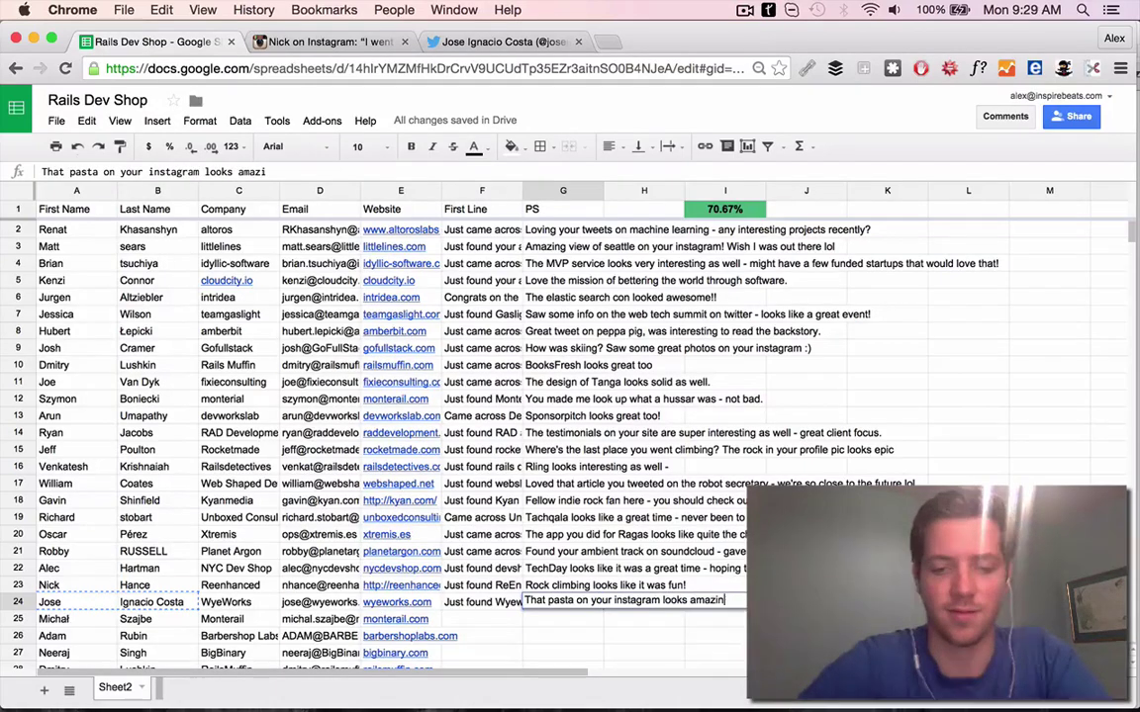
key("Return")
Close the leftover Twitter, blank and Instagram tabs and return to the spreadsheet
key("super+t")
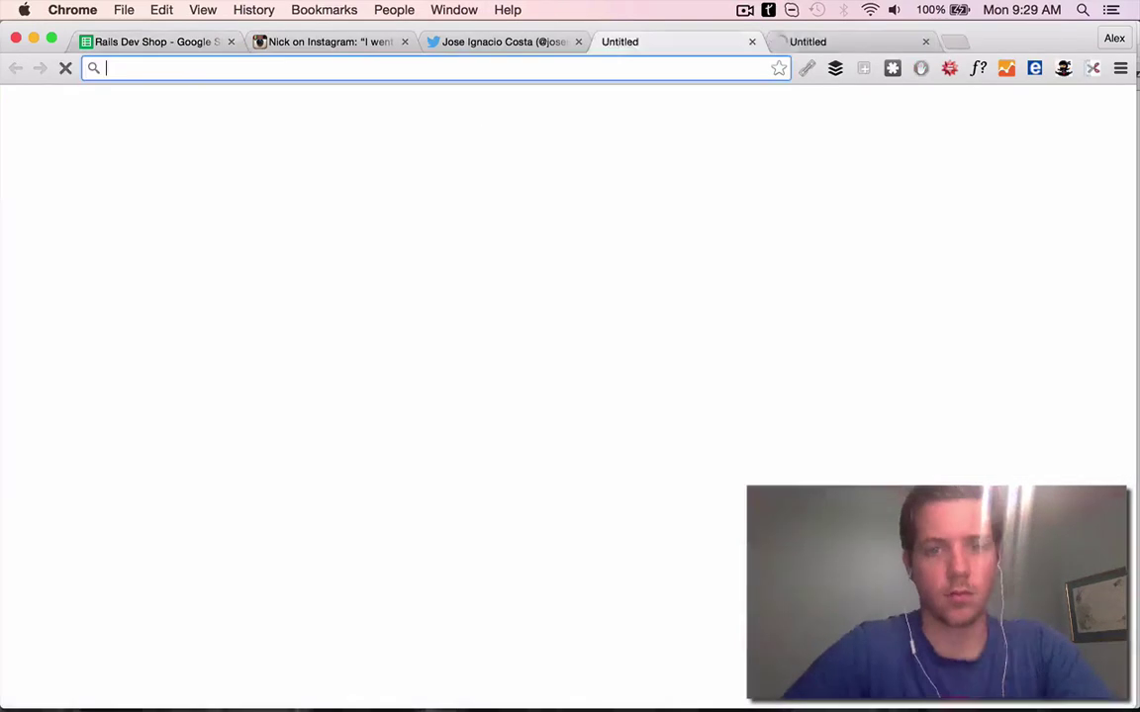
left_click(578, 41)
left_click(579, 41)
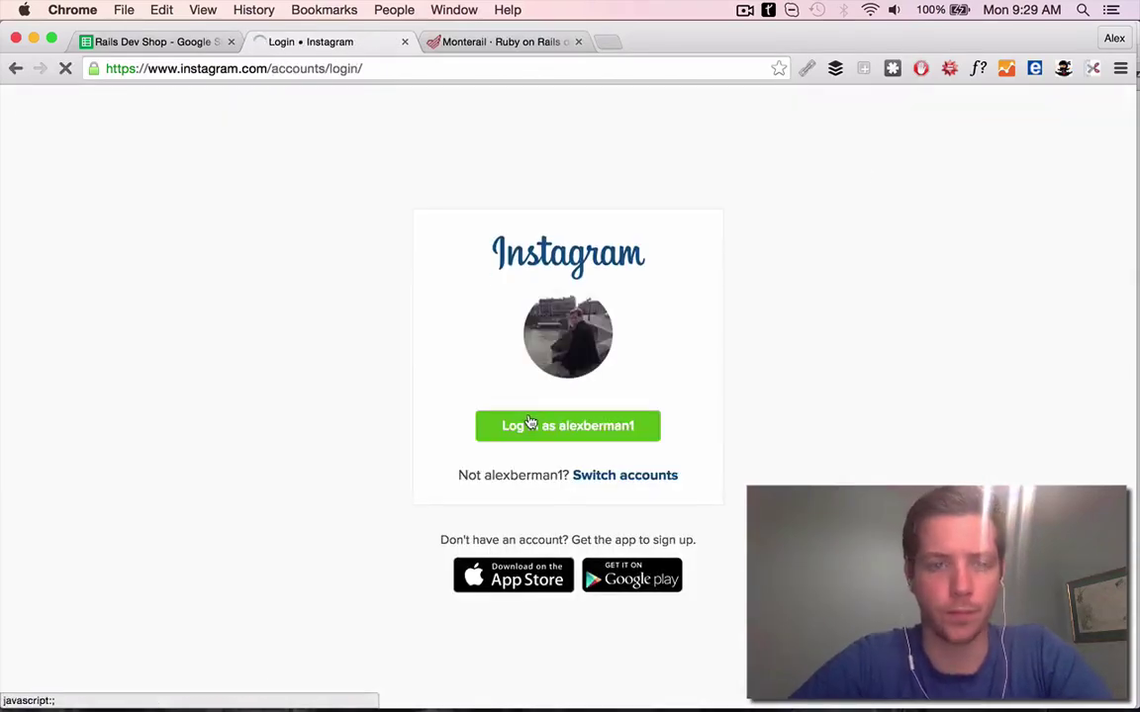
left_click(531, 423)
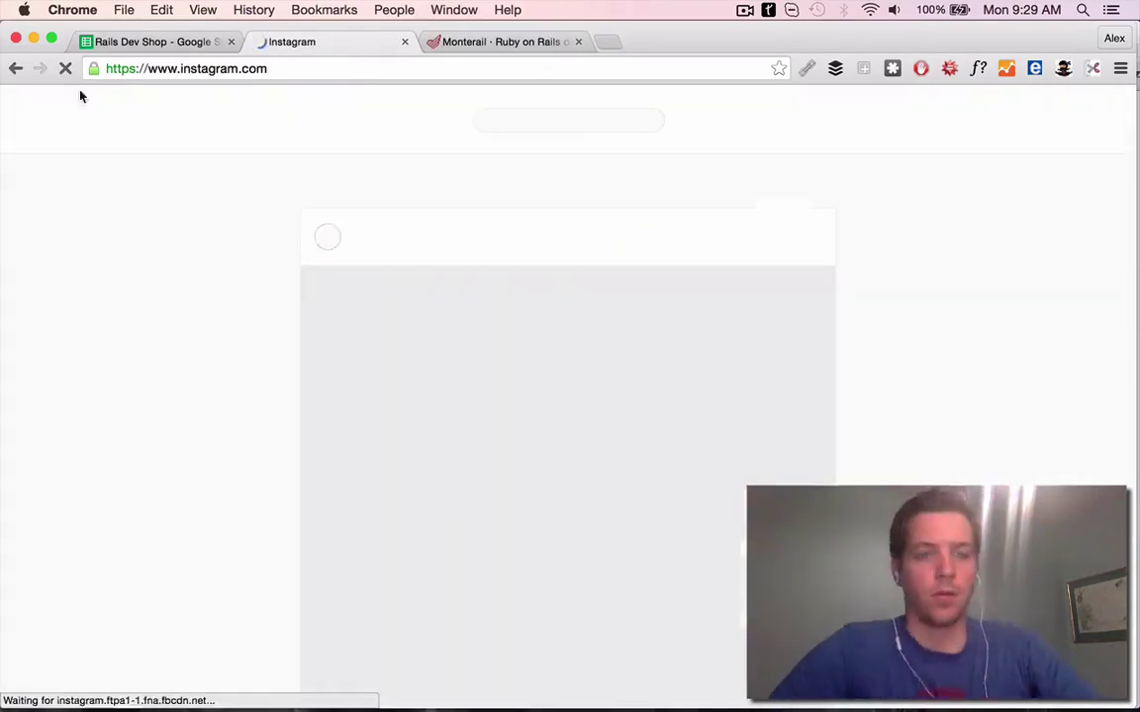
right_click(15, 68)
left_click(149, 89)
left_click(405, 42)
key("ctrl+shift+Tab")
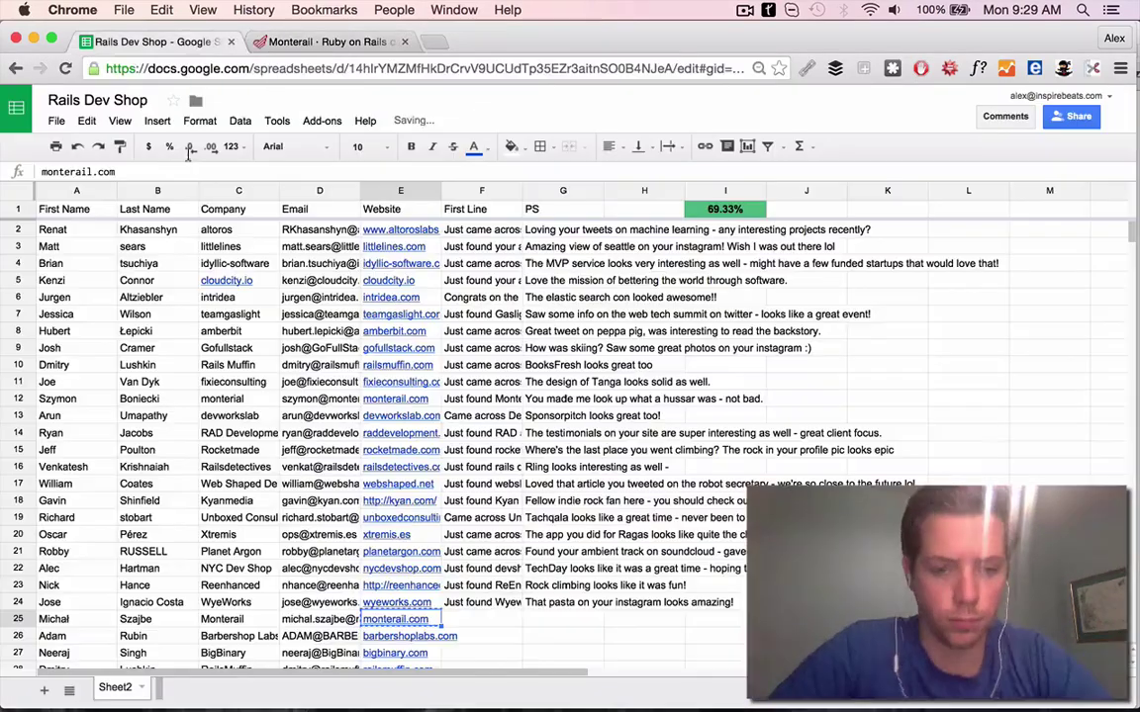
Correct the company name in C12 to the proper 'monterail' spelling
key("Left")
left_click(241, 418)
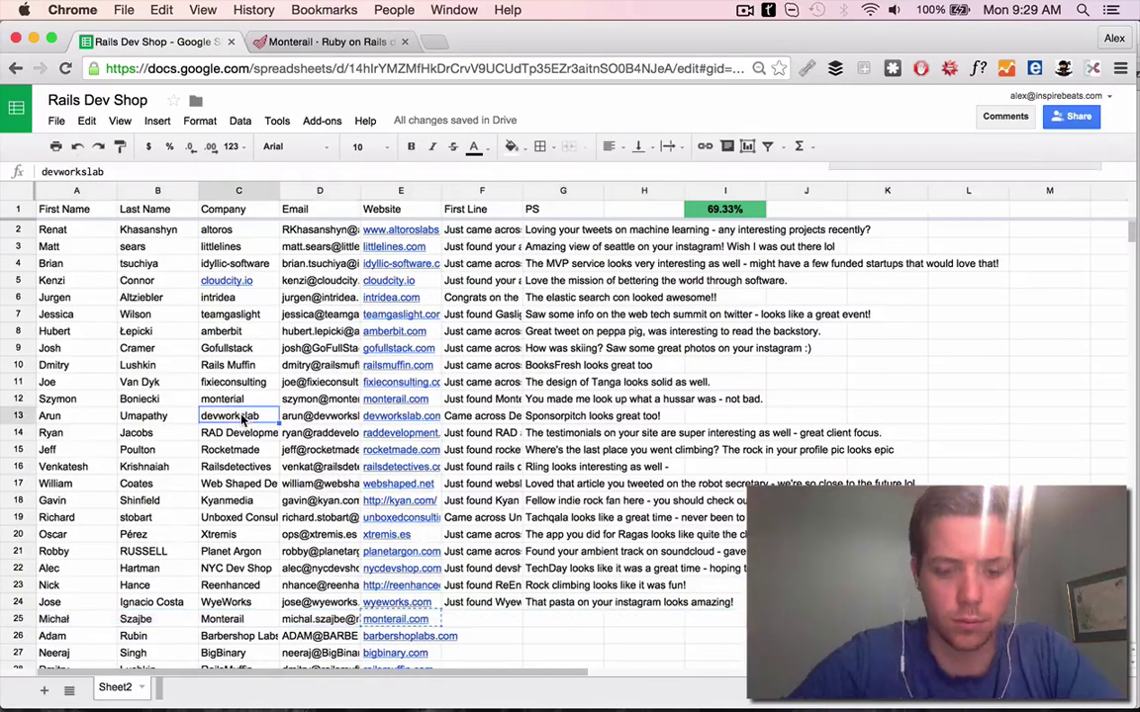
key("BackSpace")
key("BackSpace")
type("nte")
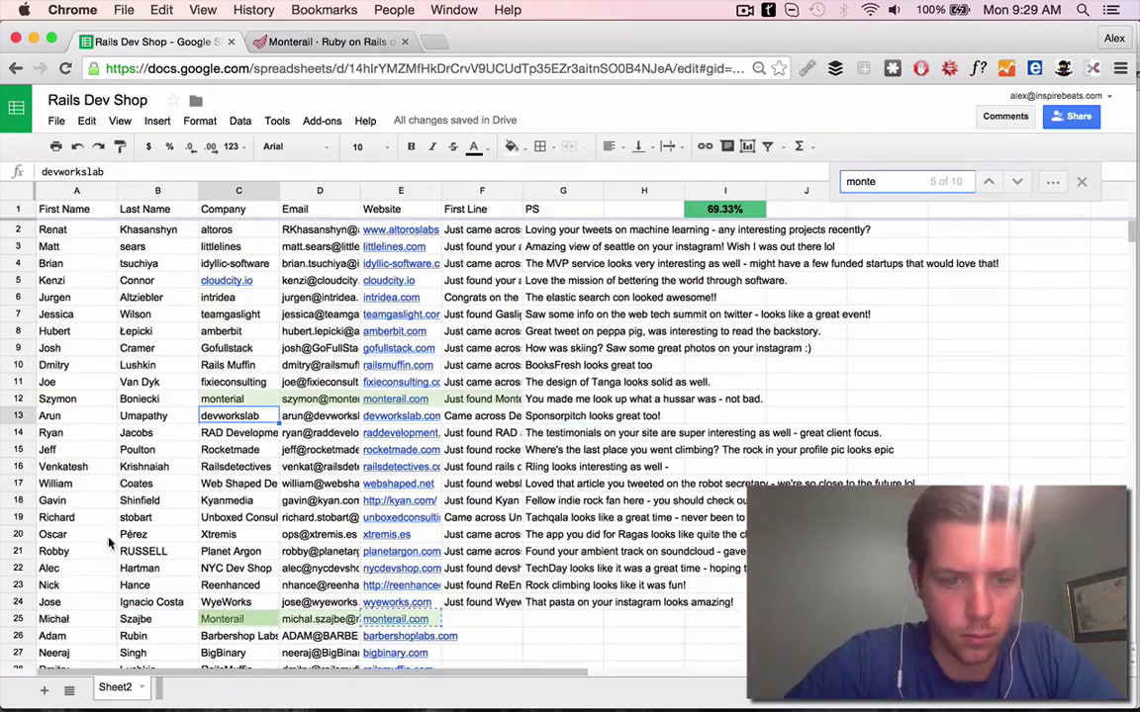
type("rail")
key("Tab")
key("Tab")
key("Tab")
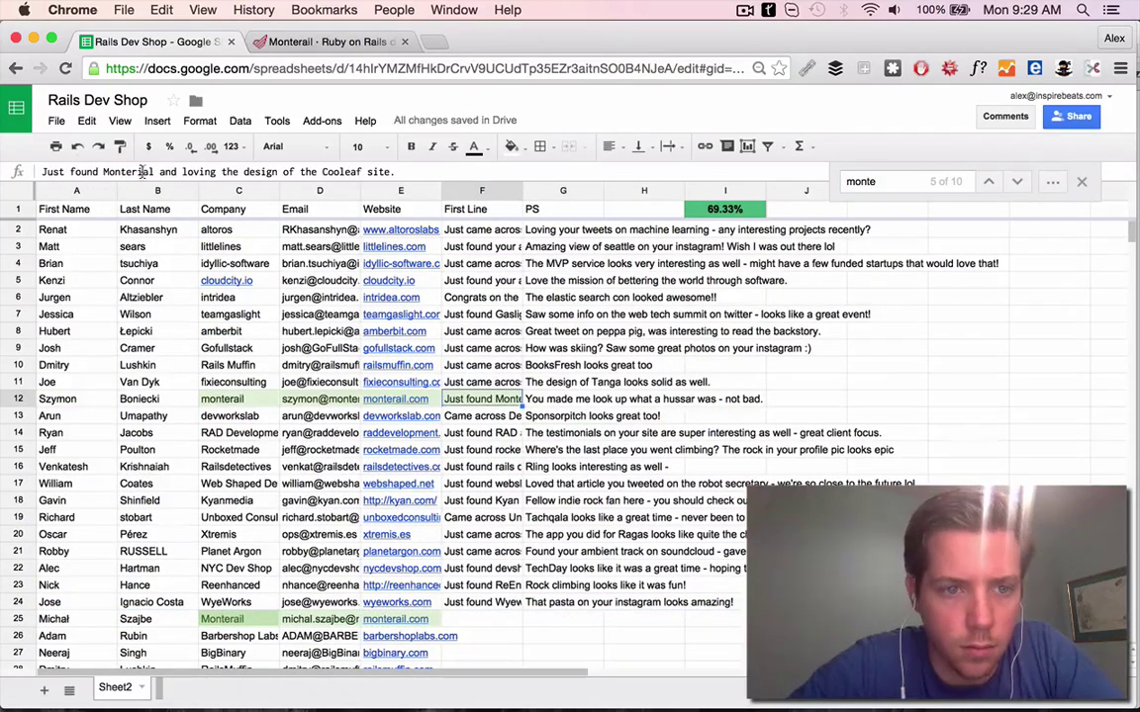
Delete the duplicate Monterail row 25 and close the sheet search
key("Return")
key("Escape")
right_click(135, 618)
left_click(178, 427)
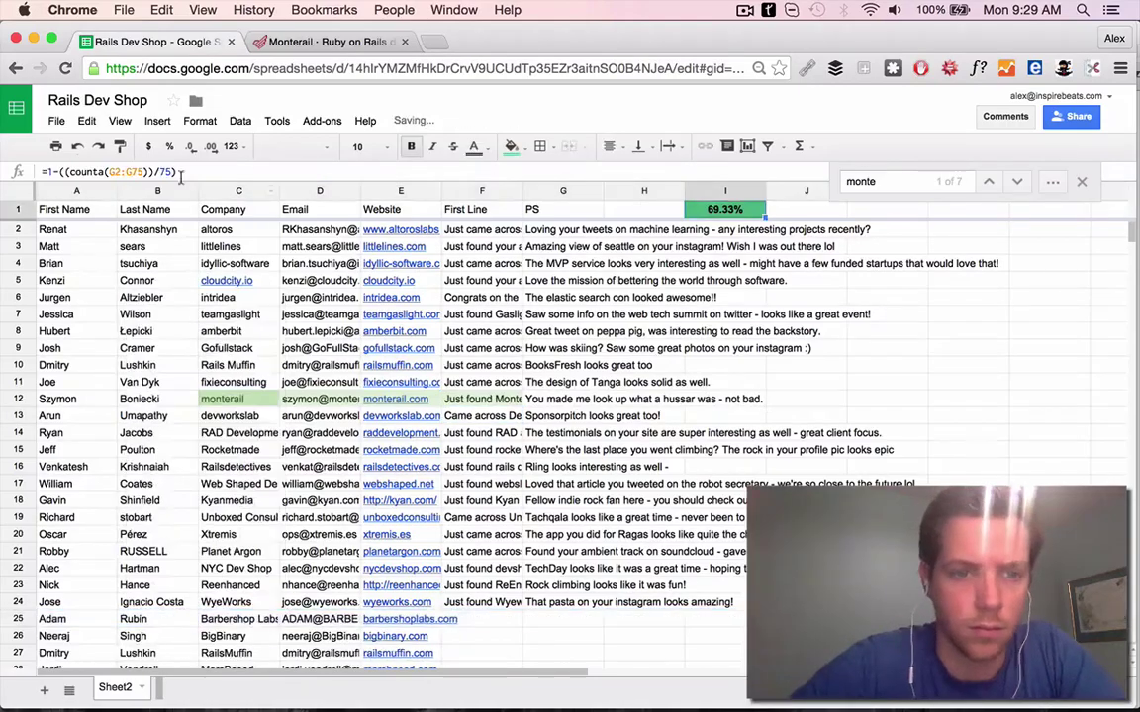
key("Escape")
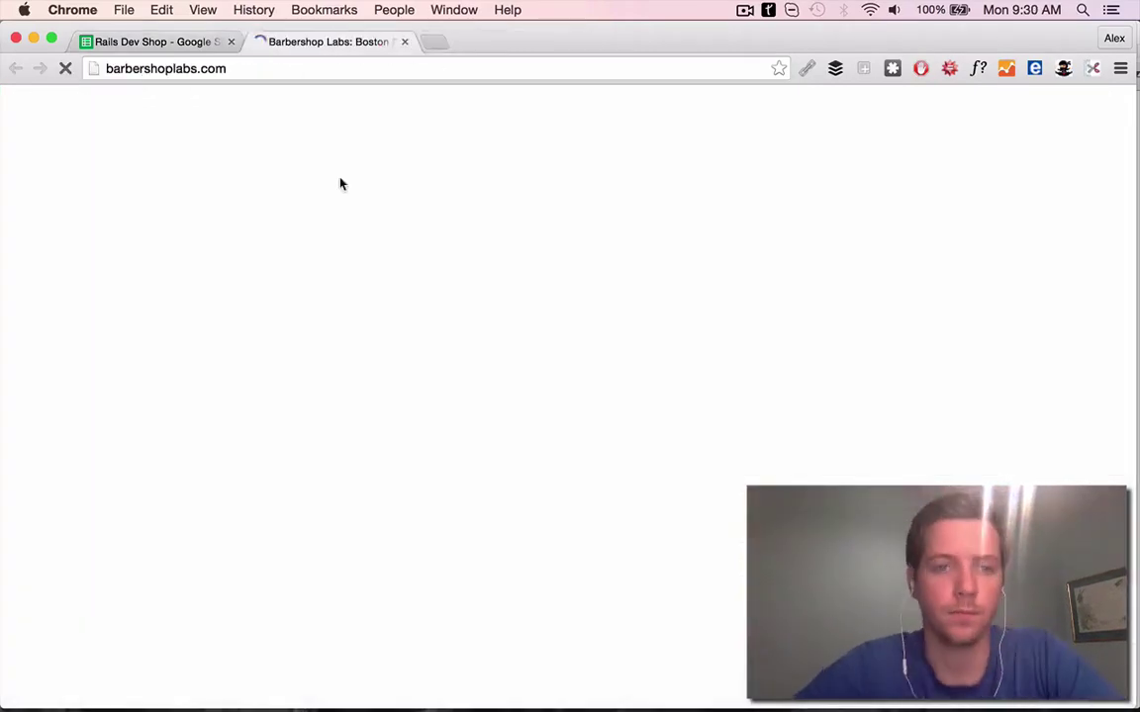
Search Purple Carrot and write a First Line complimenting its beautiful site
scroll(668, 442, "down", 10)
scroll(668, 442, "down", 10)
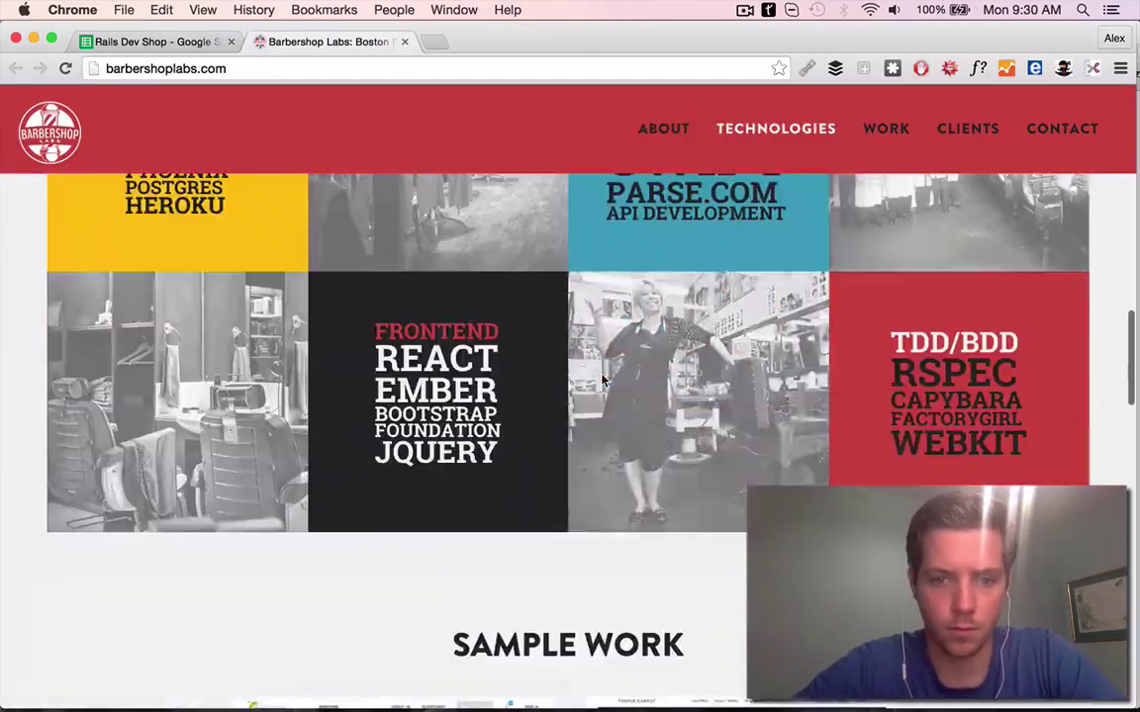
scroll(738, 508, "up", 5)
key("ctrl+t")
type("purple carrot")
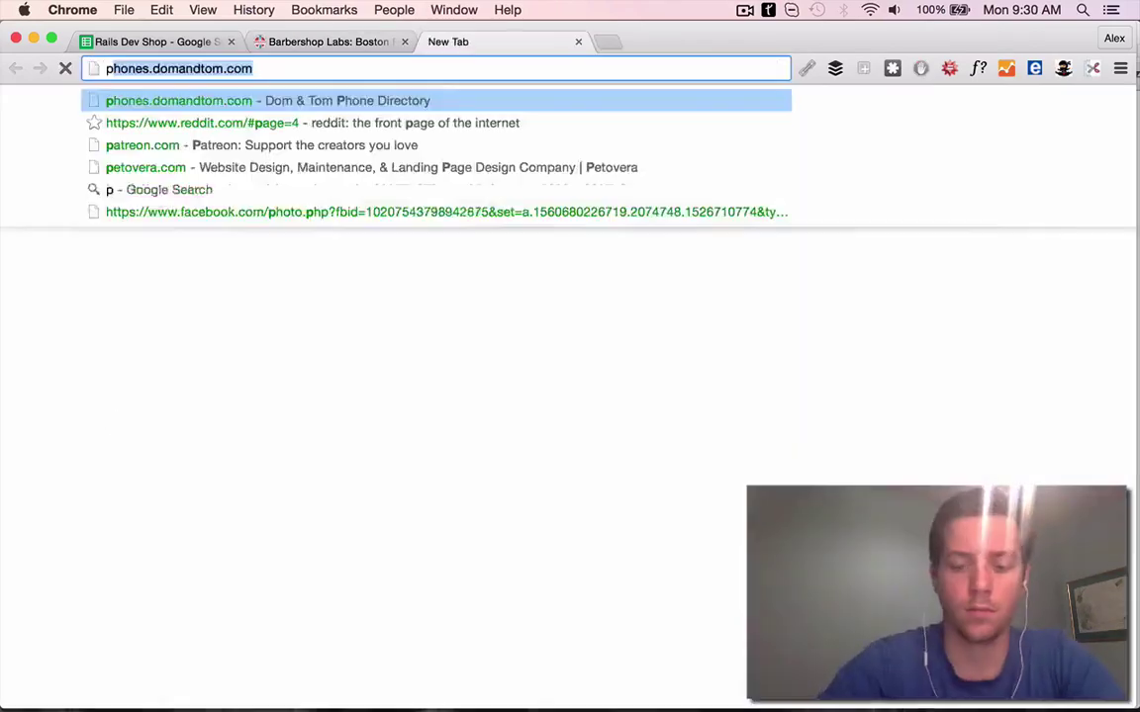
key("Return")
left_click(114, 42)
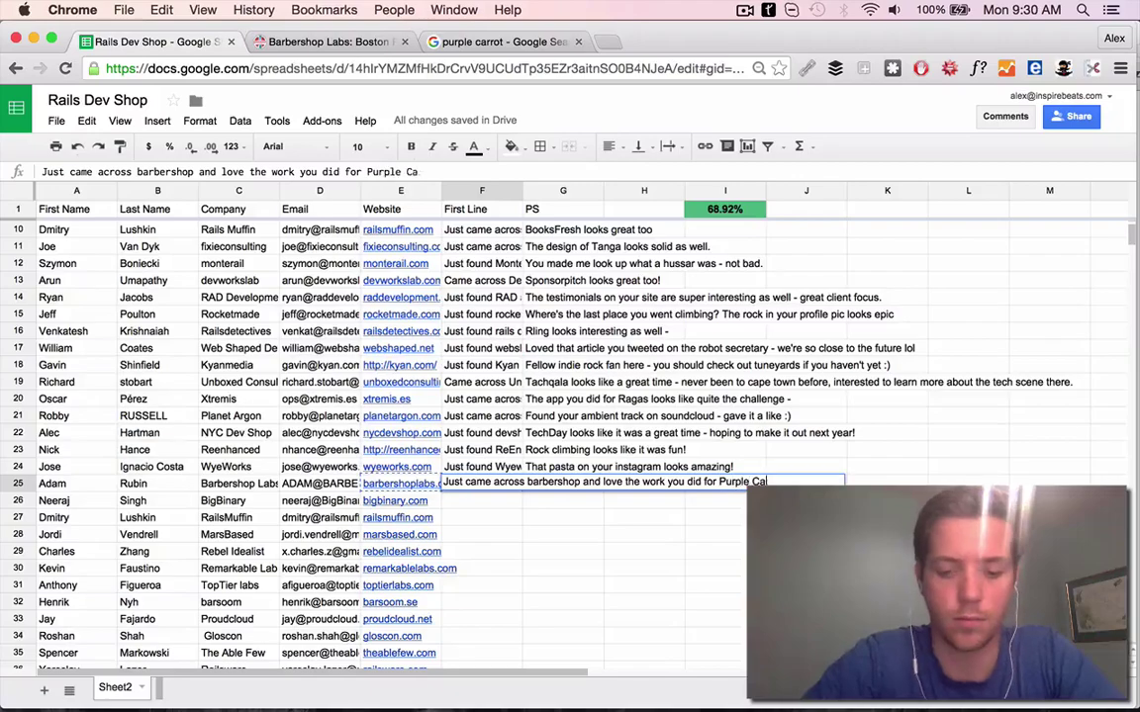
type("utiful site")
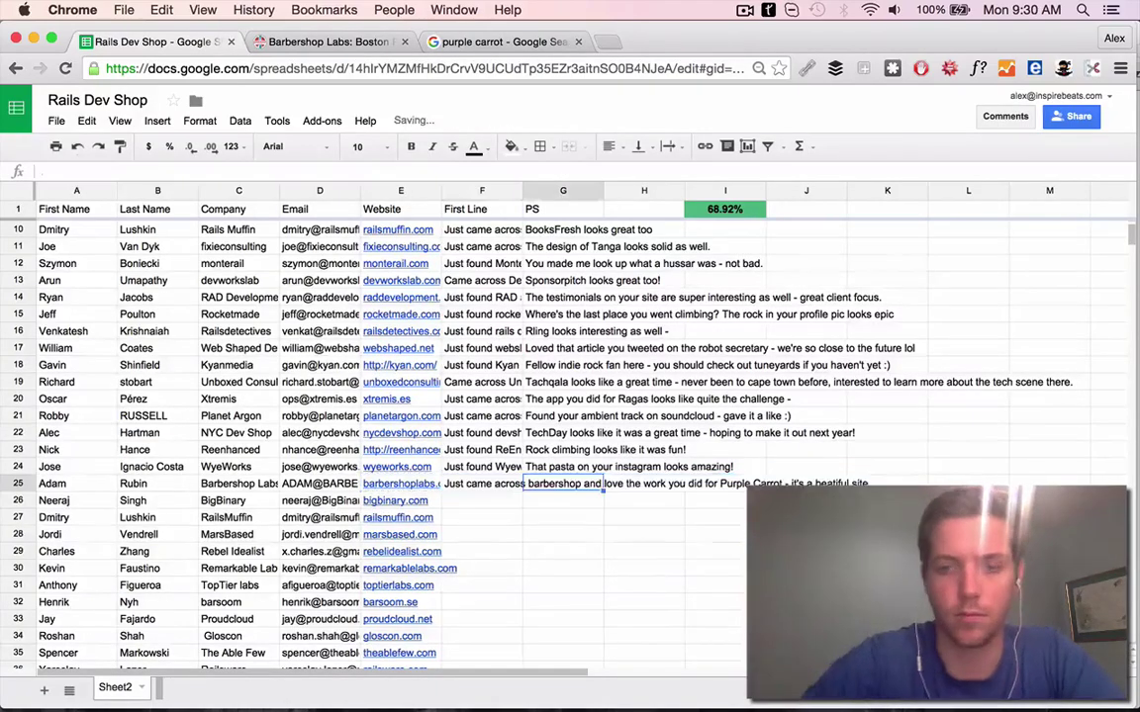
left_click(503, 42)
Look over the Purple Carrot website and Barbershop Labs' sample work, then close those tabs
left_click(216, 229)
scroll(559, 396, "down", 10)
key("super+w")
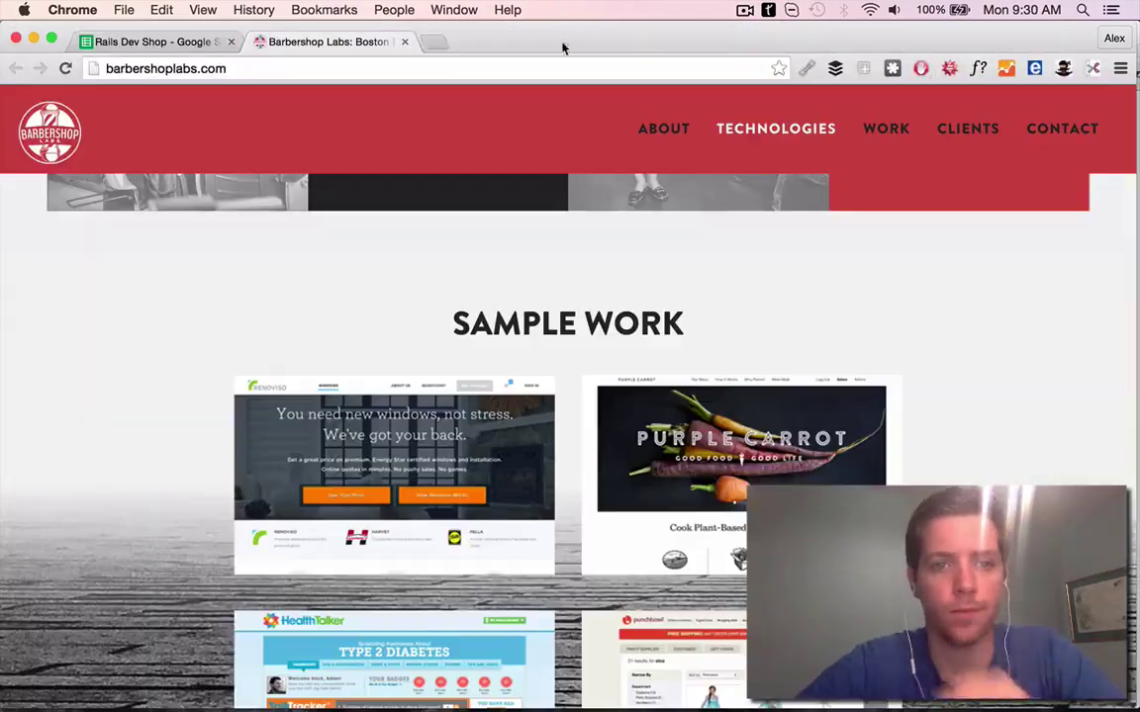
left_click(870, 129)
key("super+1")
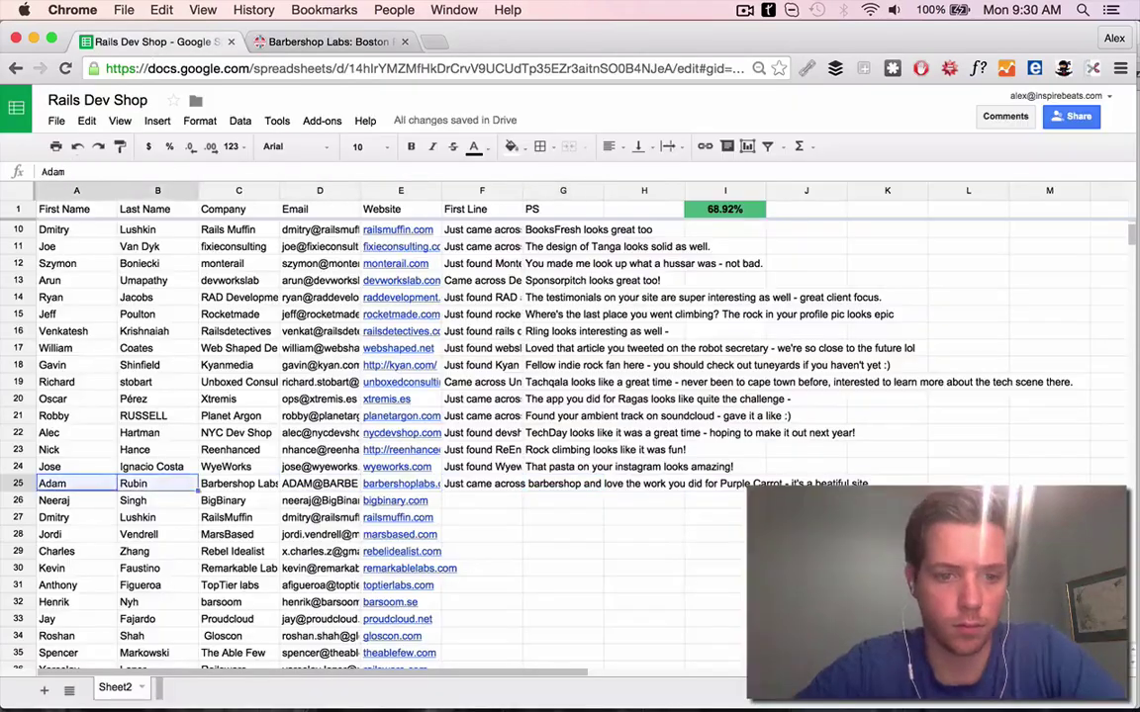
key("super+t")
left_click(404, 41)
left_click(404, 41)
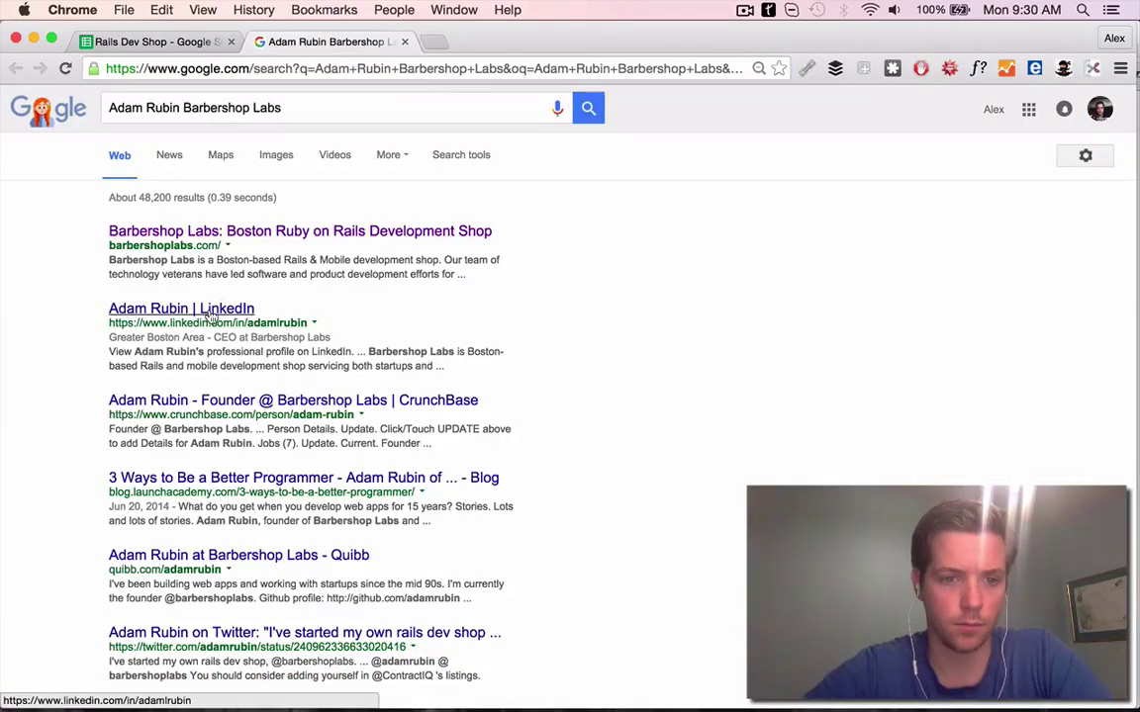
Find the Barbershop Labs founder's Twitter through his LinkedIn contact details
left_click(158, 308)
scroll(767, 380, "down", 5)
left_click(261, 357)
left_click(279, 394)
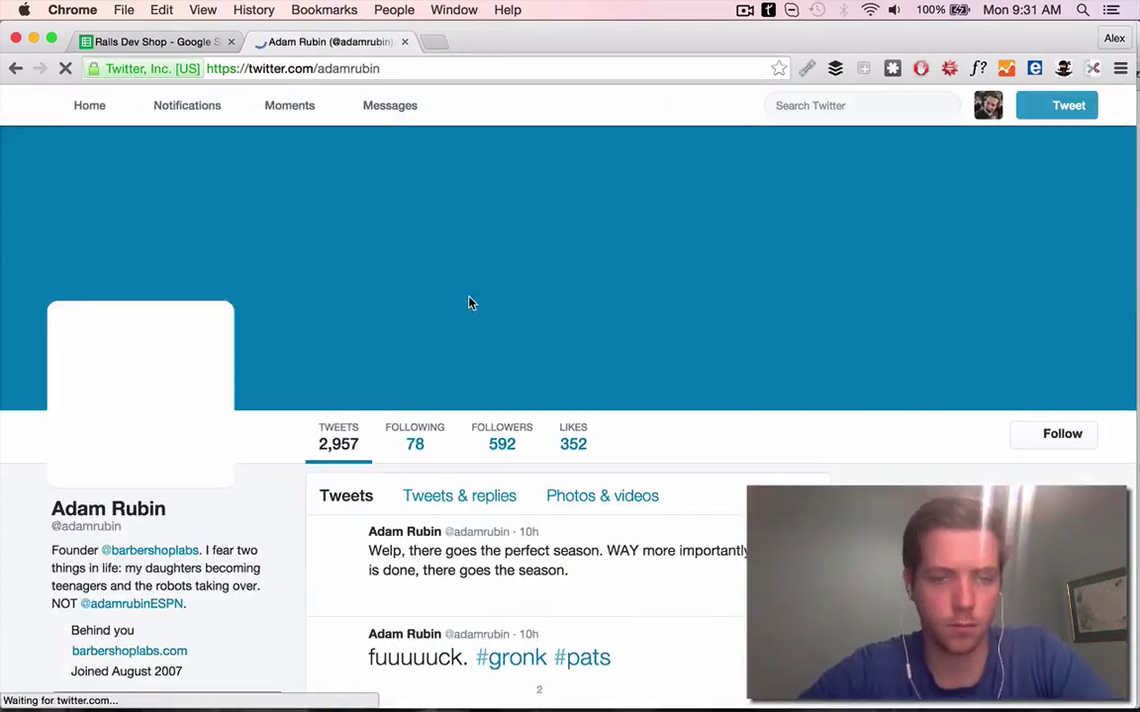
After reading his Twitter feed, end the G25 PS with '?' asking if he's the one from ESPN
scroll(485, 396, "down", 5)
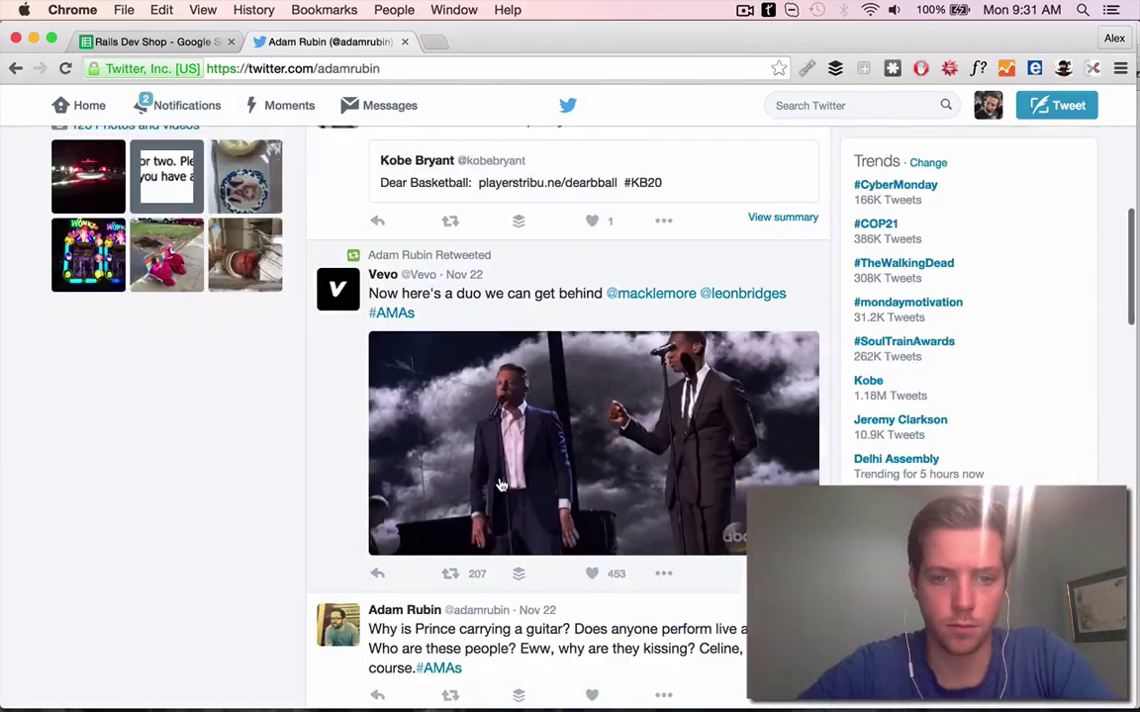
scroll(501, 484, "down", 2)
scroll(604, 500, "down", 4)
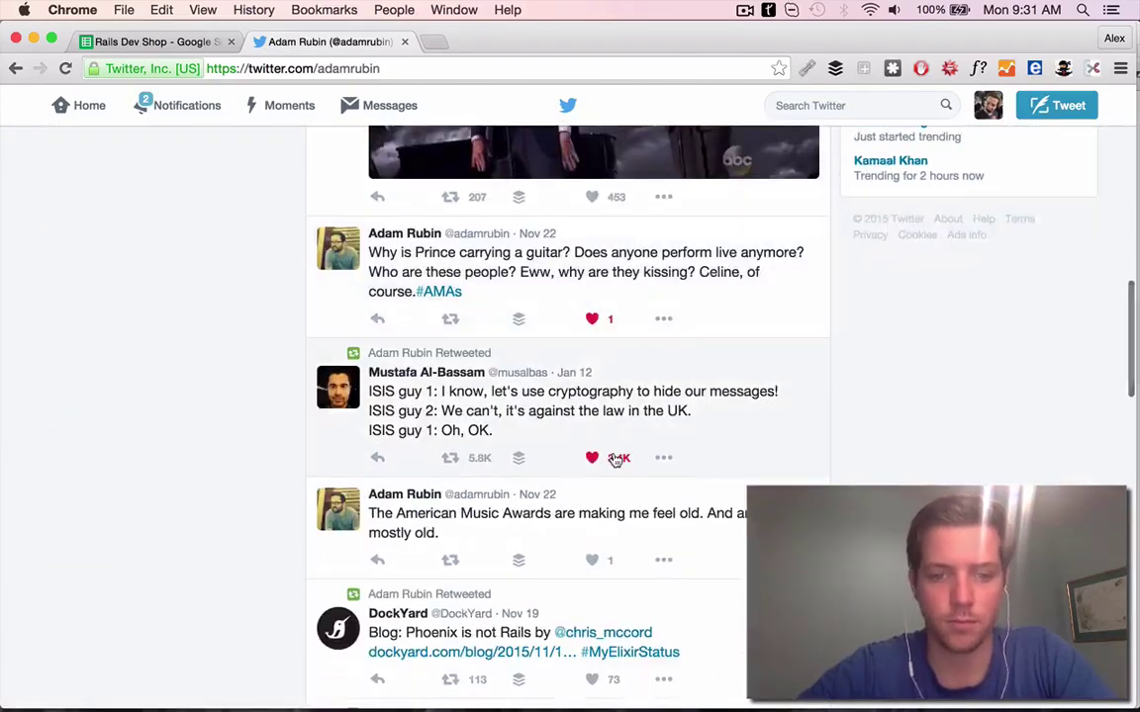
scroll(618, 427, "down", 2)
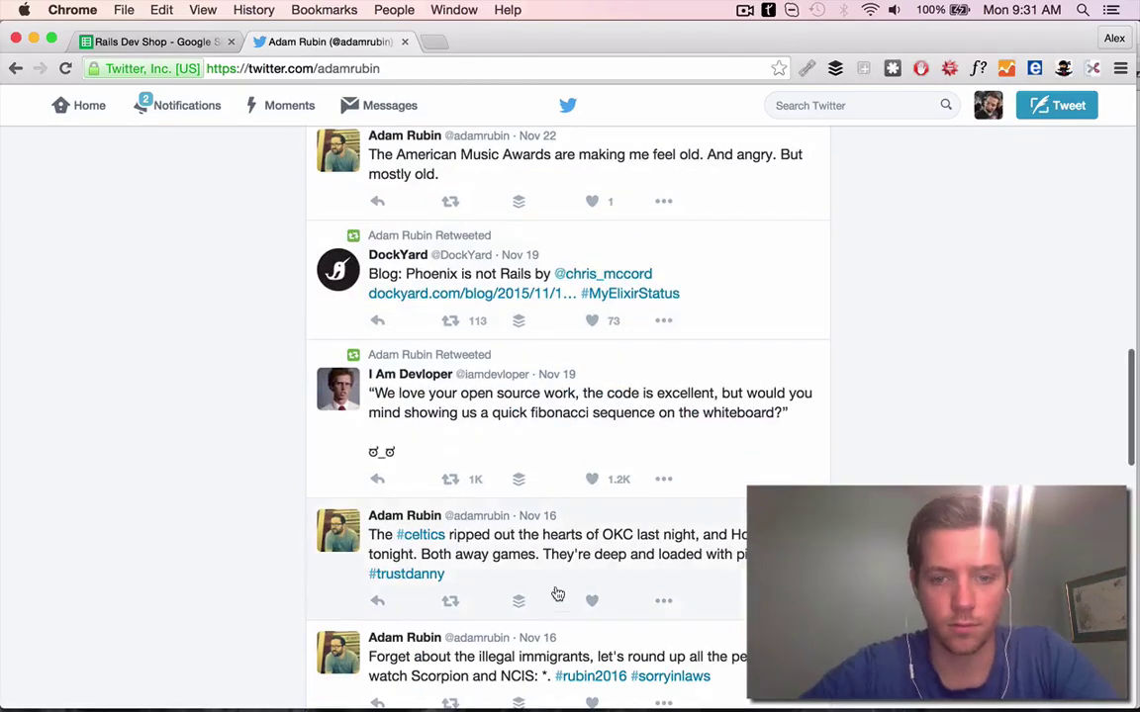
scroll(605, 287, "down", 3)
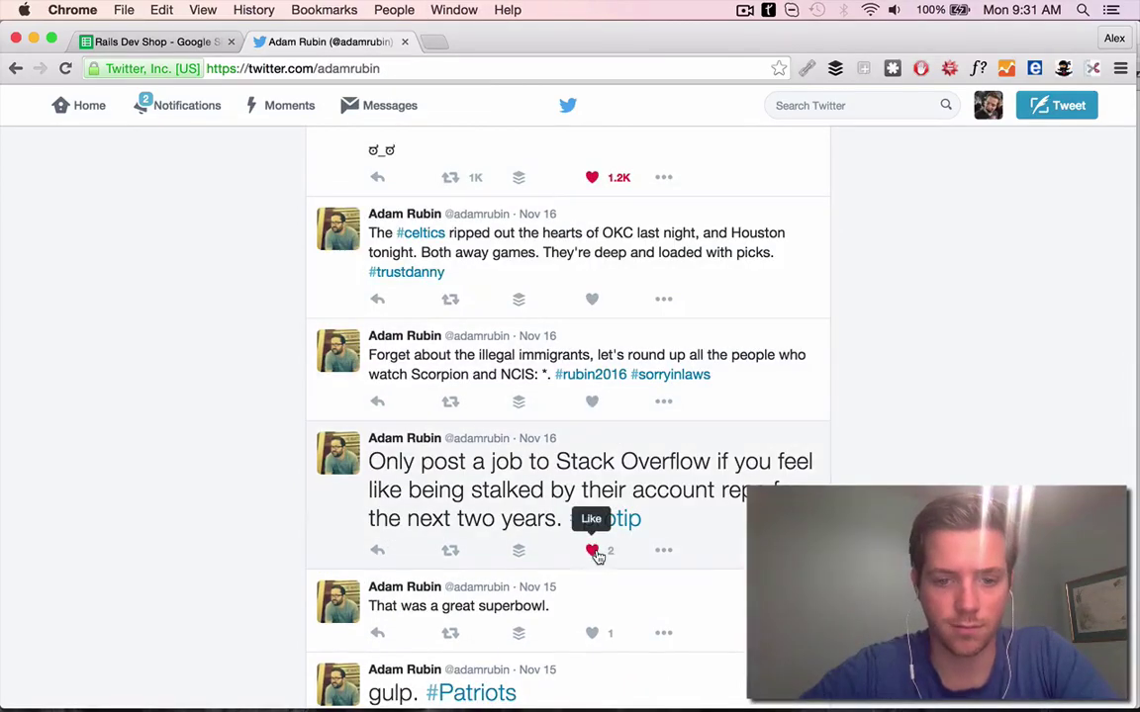
scroll(597, 556, "up", 15)
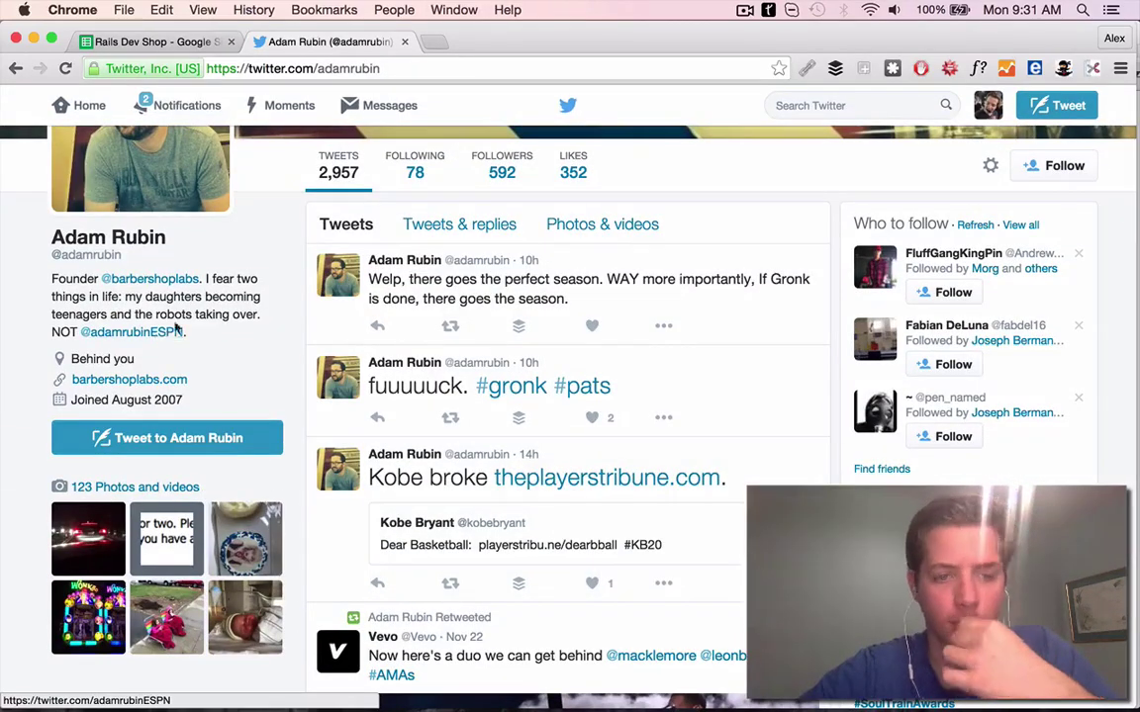
scroll(376, 300, "up", 3)
scroll(394, 300, "down", 4)
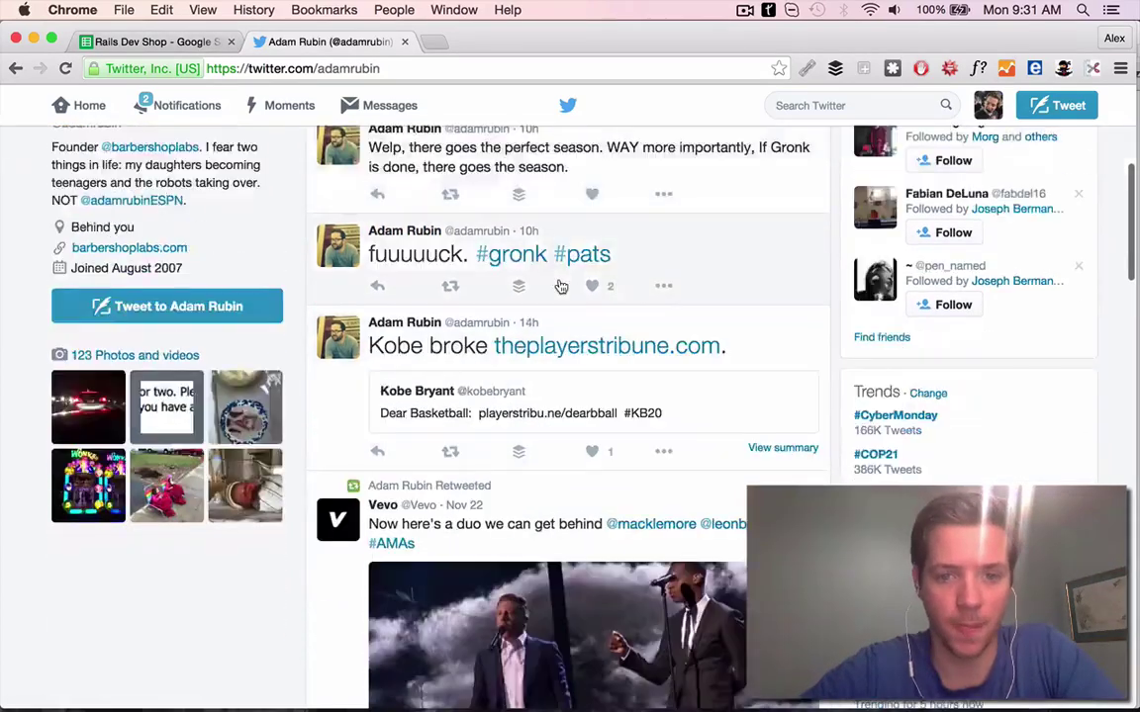
left_click(159, 41)
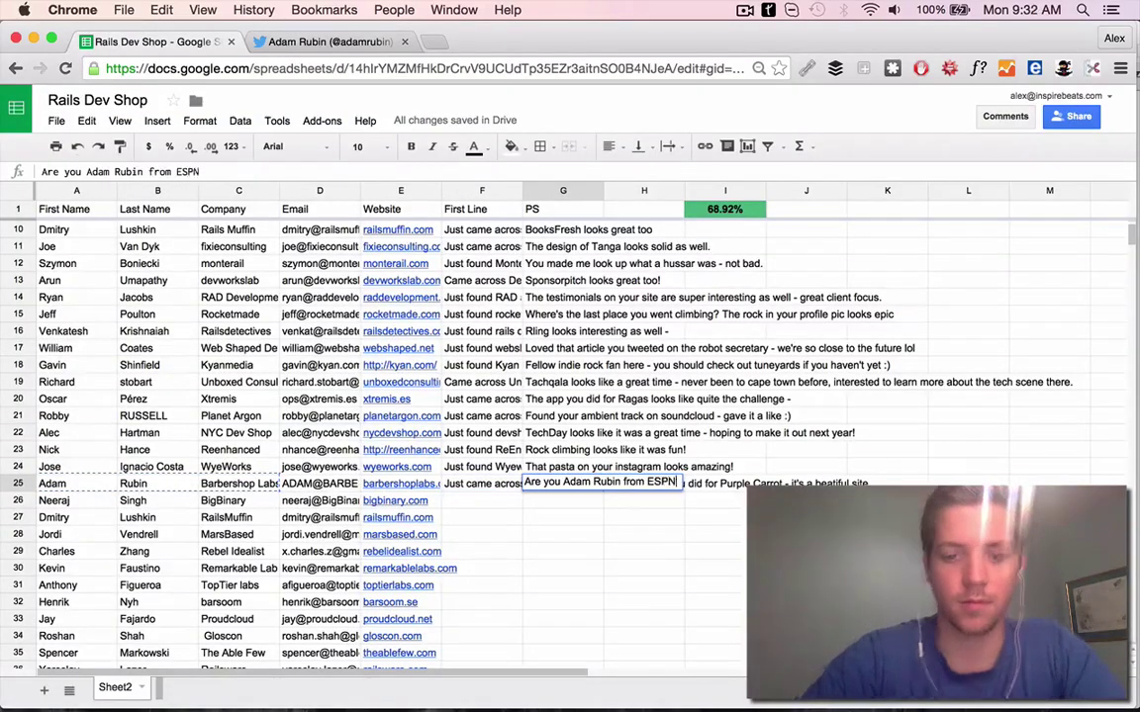
type("?")
left_click(400, 501)
Open BigBinary's website in a new tab and look over its homepage
left_click(356, 450)
left_click(402, 42)
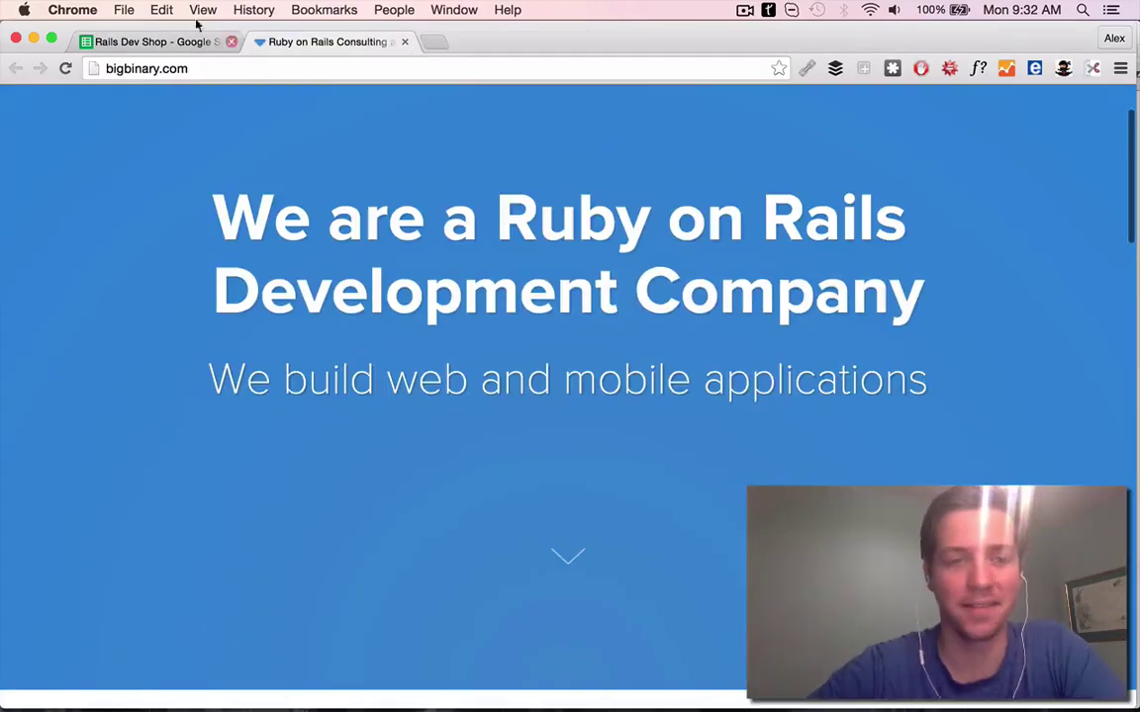
left_click(158, 42)
left_click(327, 42)
scroll(474, 530, "down", 10)
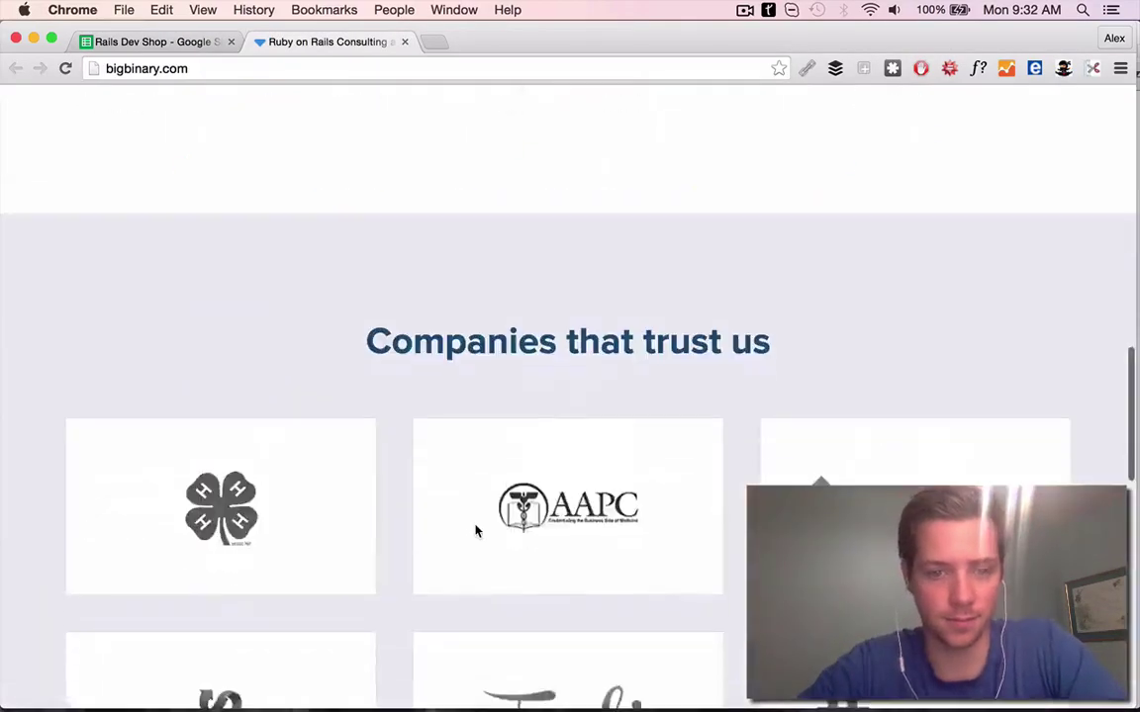
scroll(753, 313, "down", 10)
scroll(753, 313, "up", 15)
scroll(782, 376, "down", 10)
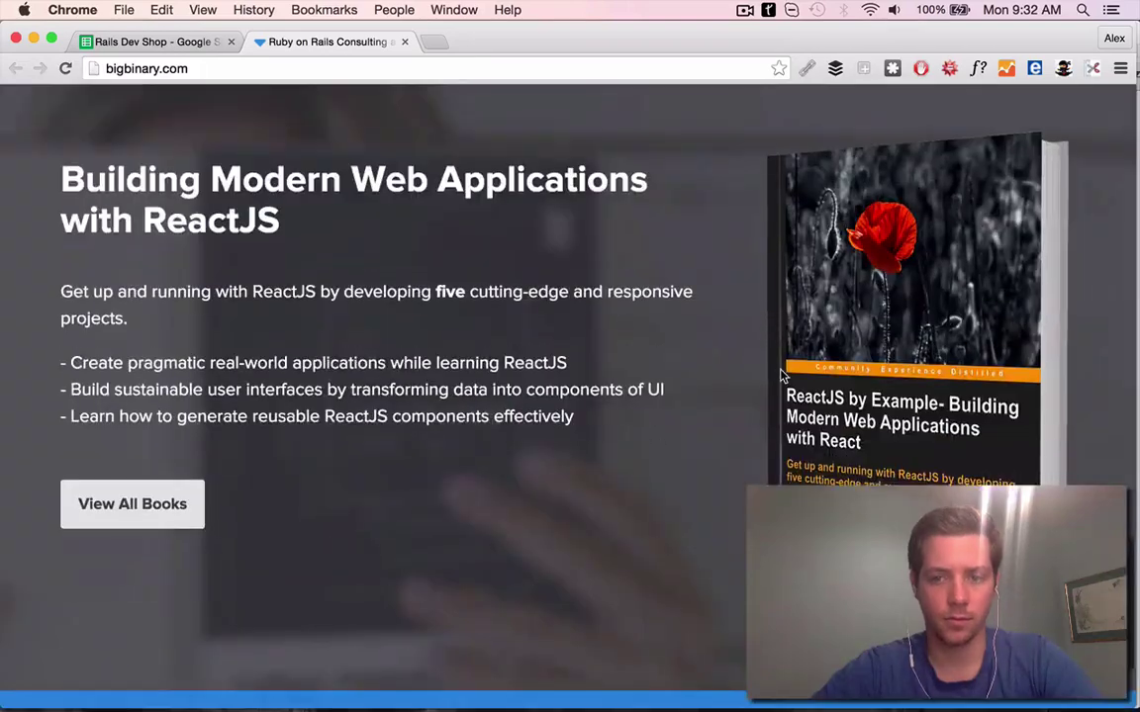
scroll(781, 376, "up", 20)
Watch BigBinary's Selenium video series to write the video-based First Line in F26
left_click(781, 148)
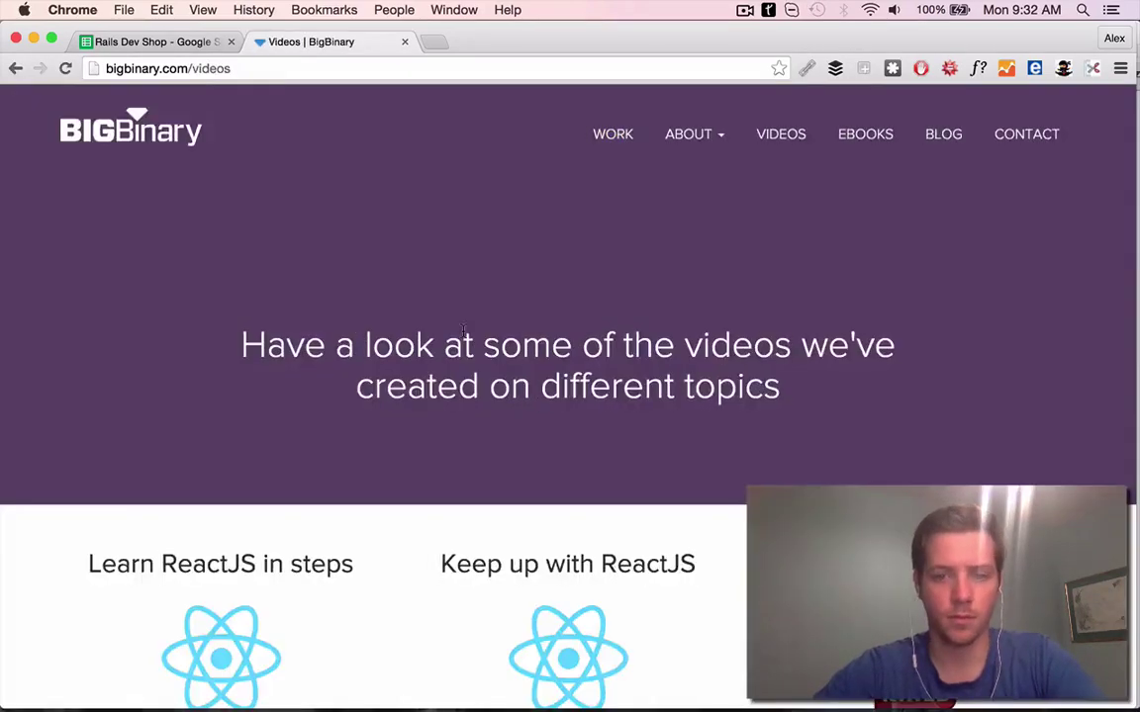
scroll(297, 388, "down", 8)
left_click(351, 323)
left_click(248, 613)
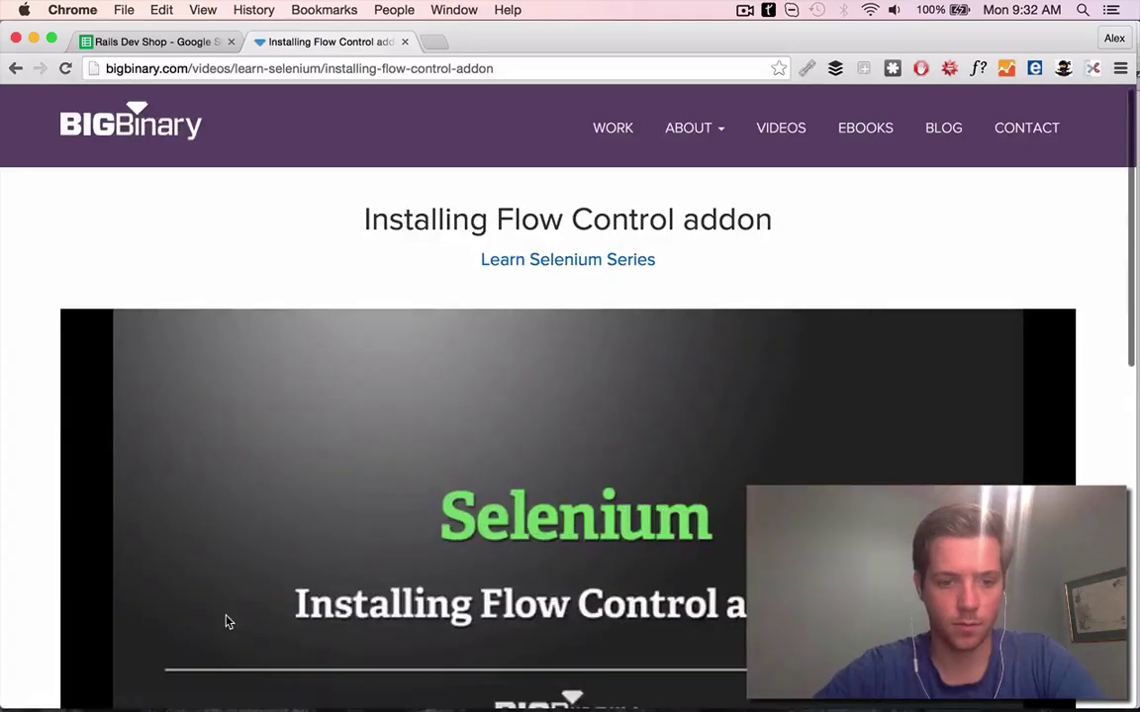
scroll(226, 619, "down", 5)
left_click(307, 498)
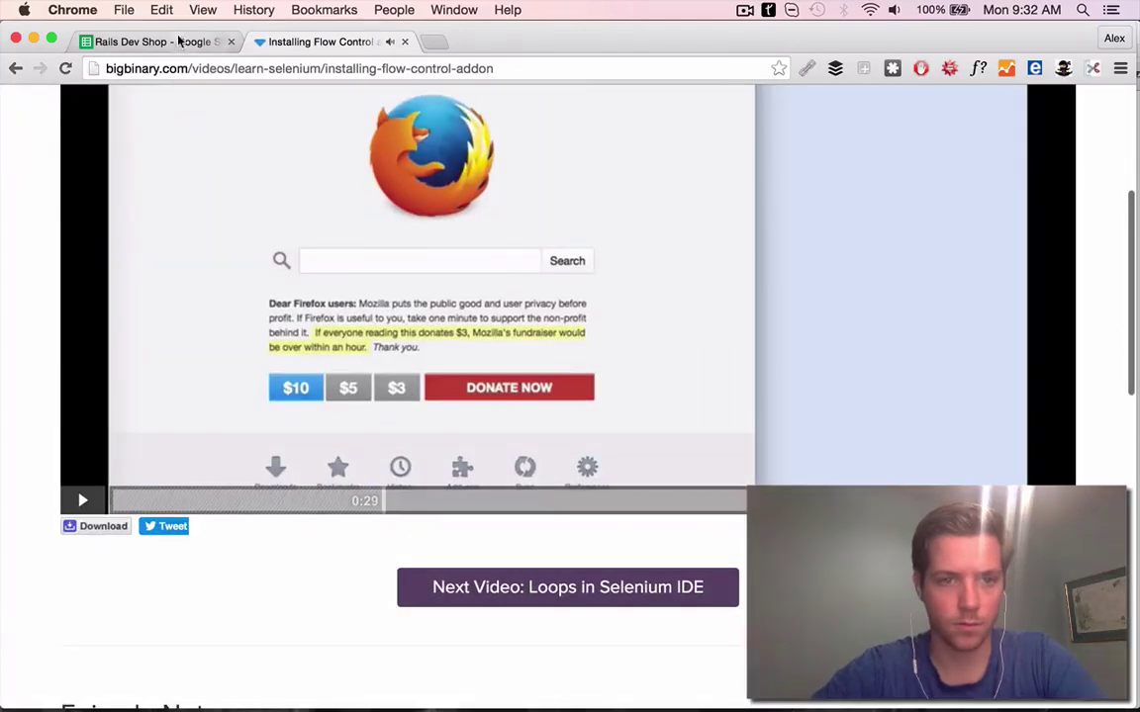
left_click(148, 42)
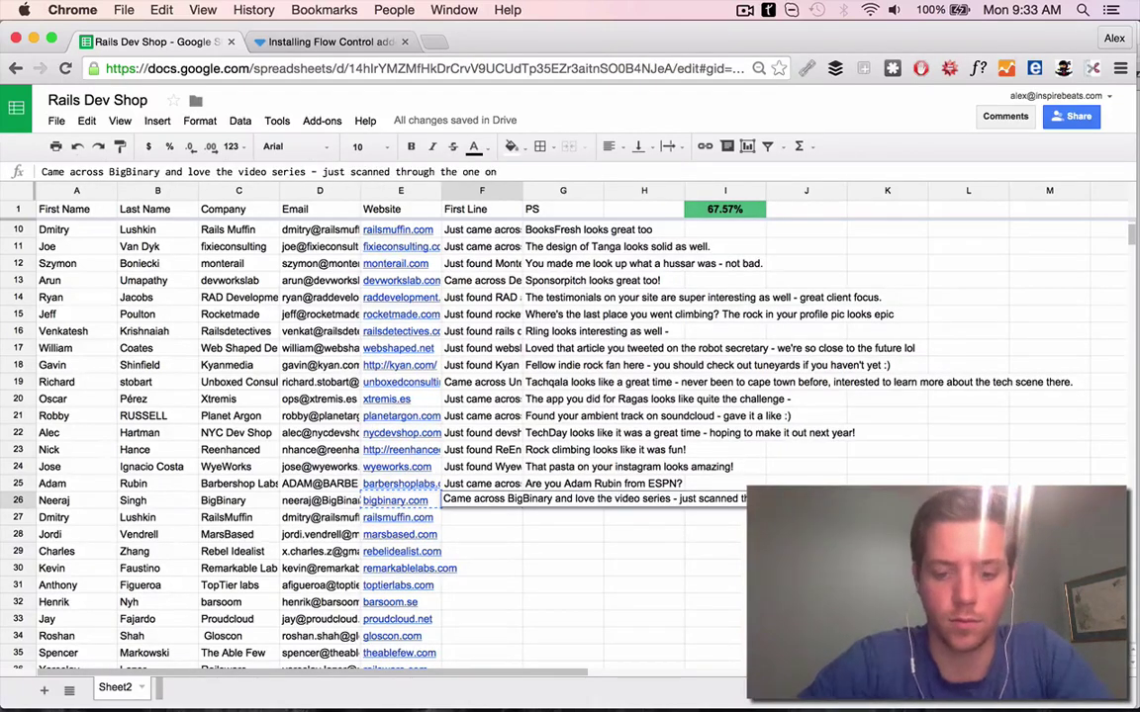
left_click(298, 41)
scroll(465, 396, "up", 5)
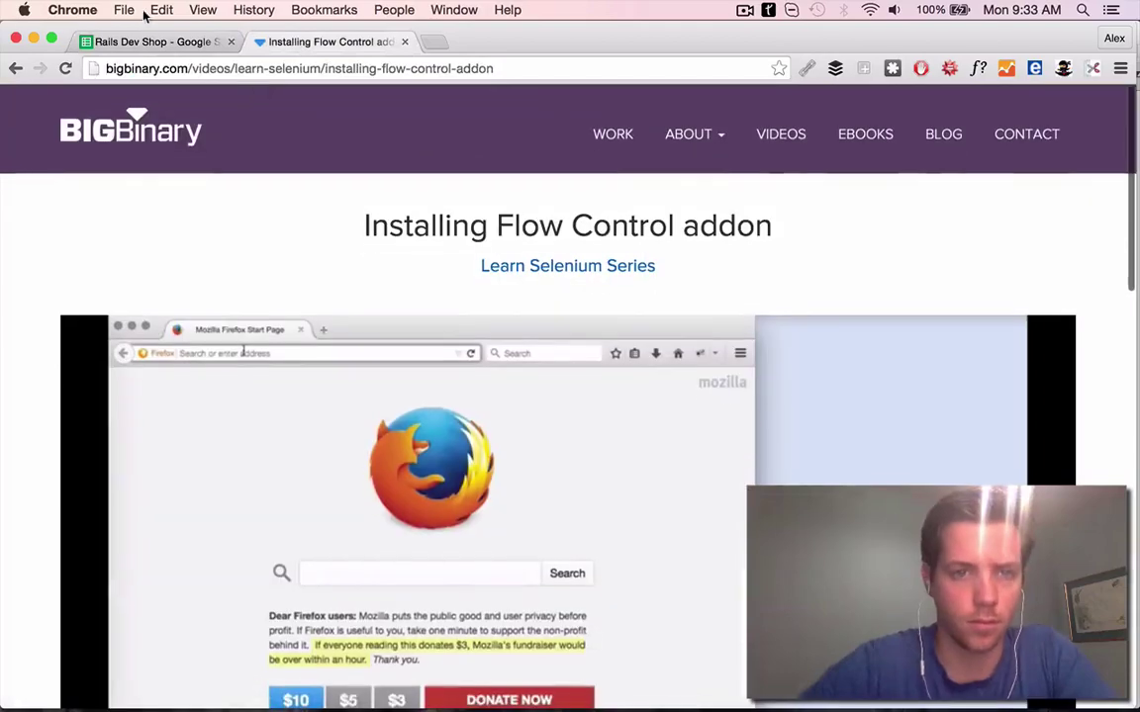
scroll(465, 395, "down", 5)
scroll(312, 251, "up", 2)
key("ctrl+shift+Tab")
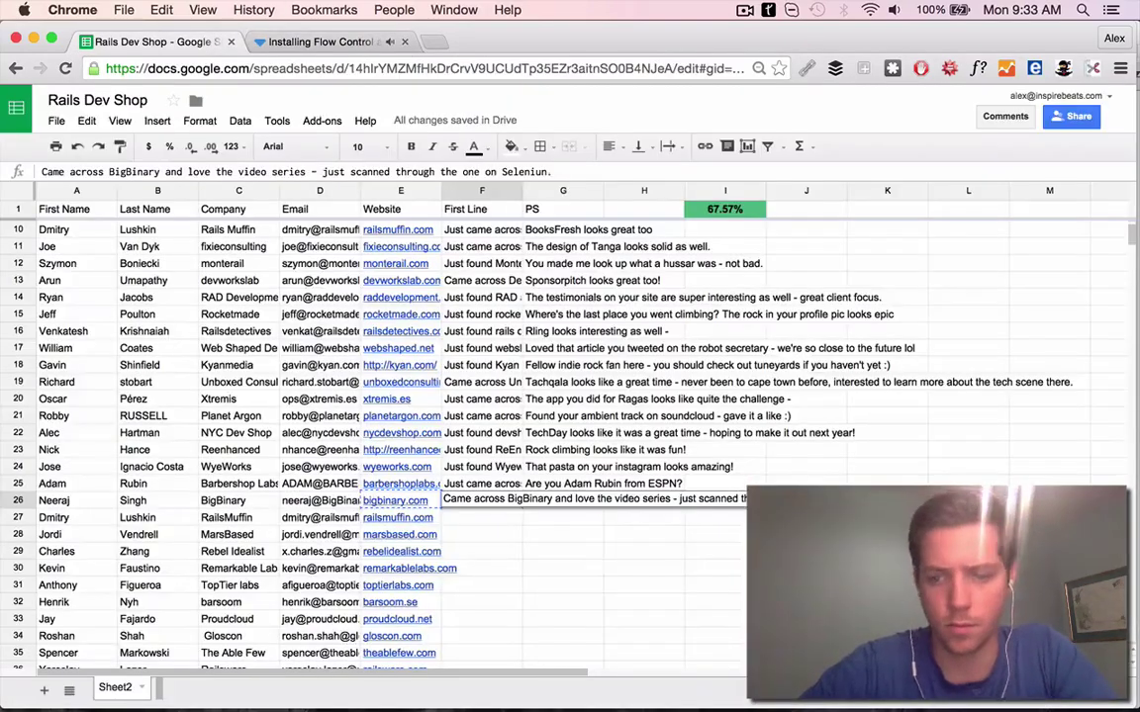
Look up the BigBinary founder's Twitter and open the linked railways article and YouTube presentation
left_click_drag(60, 499, 222, 500)
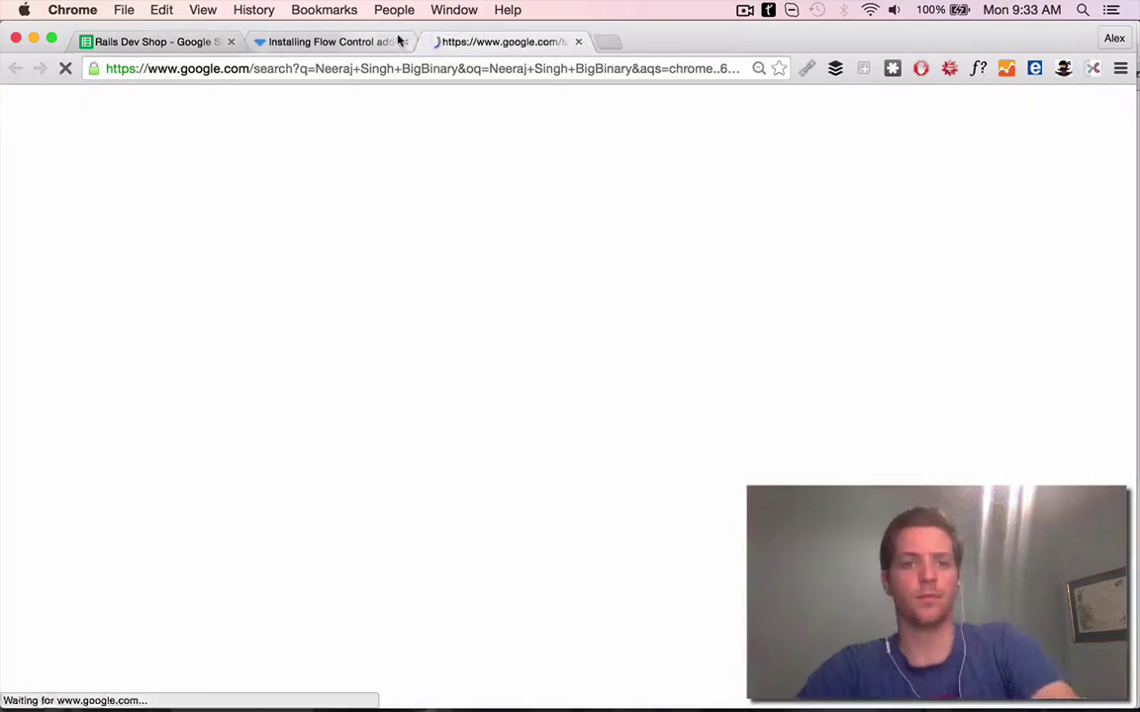
scroll(223, 460, "down", 3)
left_click(224, 491)
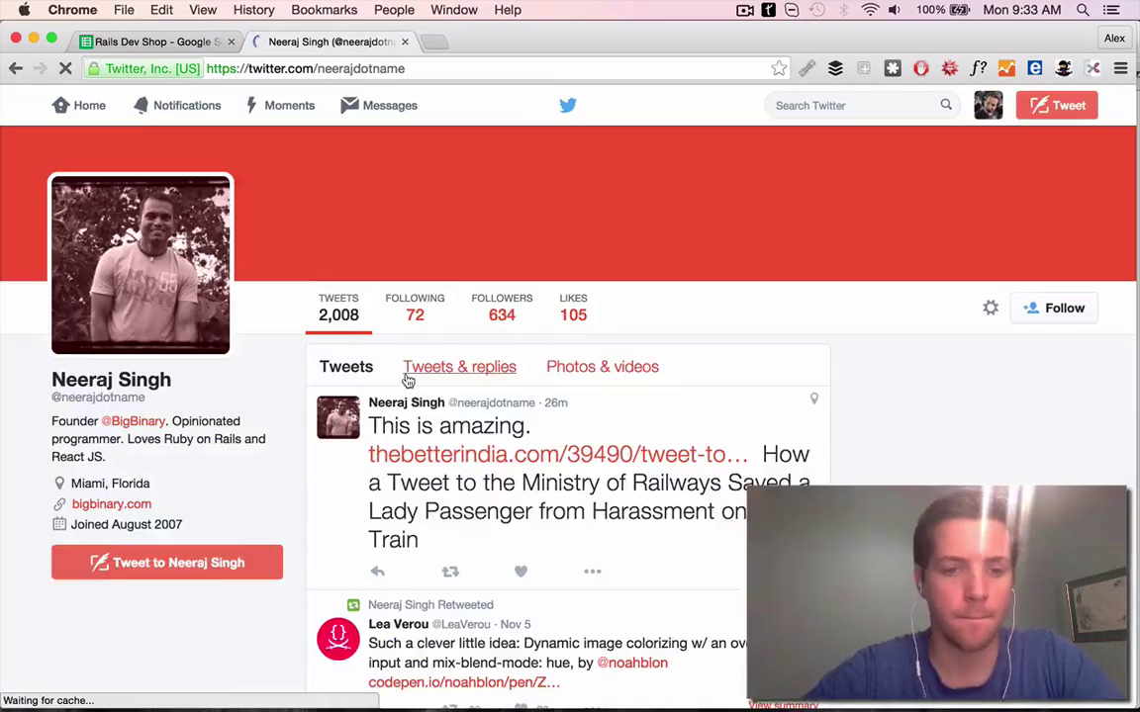
scroll(406, 381, "down", 4)
scroll(644, 379, "up", 1)
left_click(623, 299, "super")
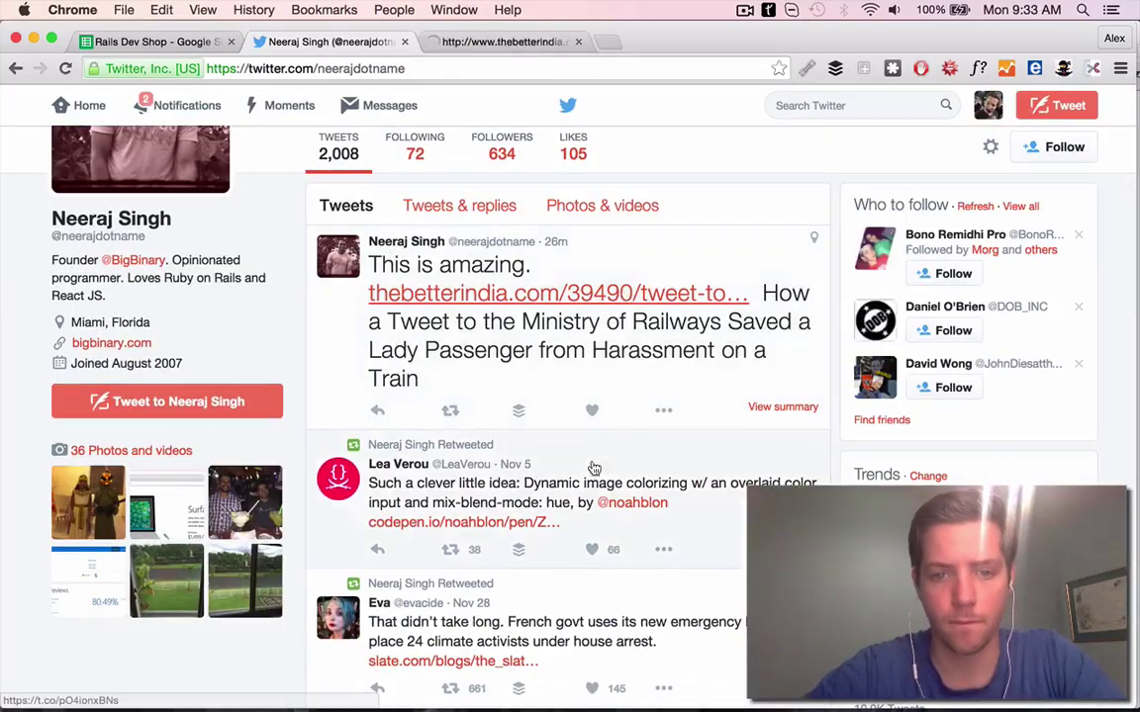
scroll(594, 412, "down", 5)
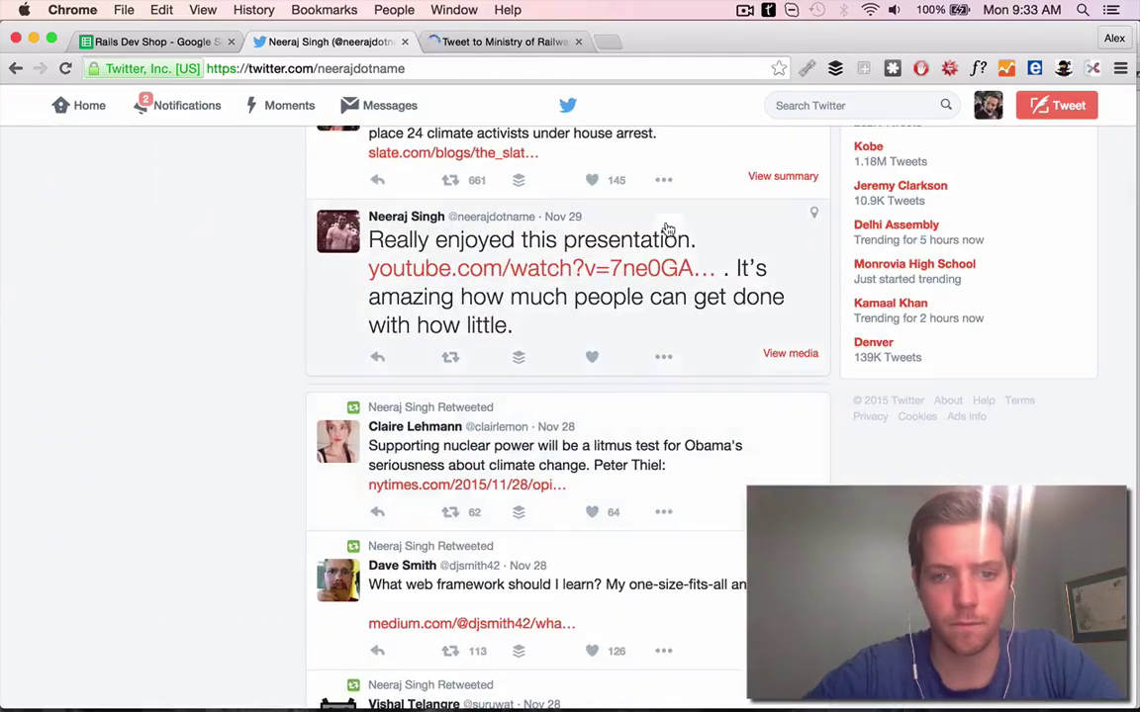
left_click(541, 268, "super")
scroll(692, 317, "down", 8)
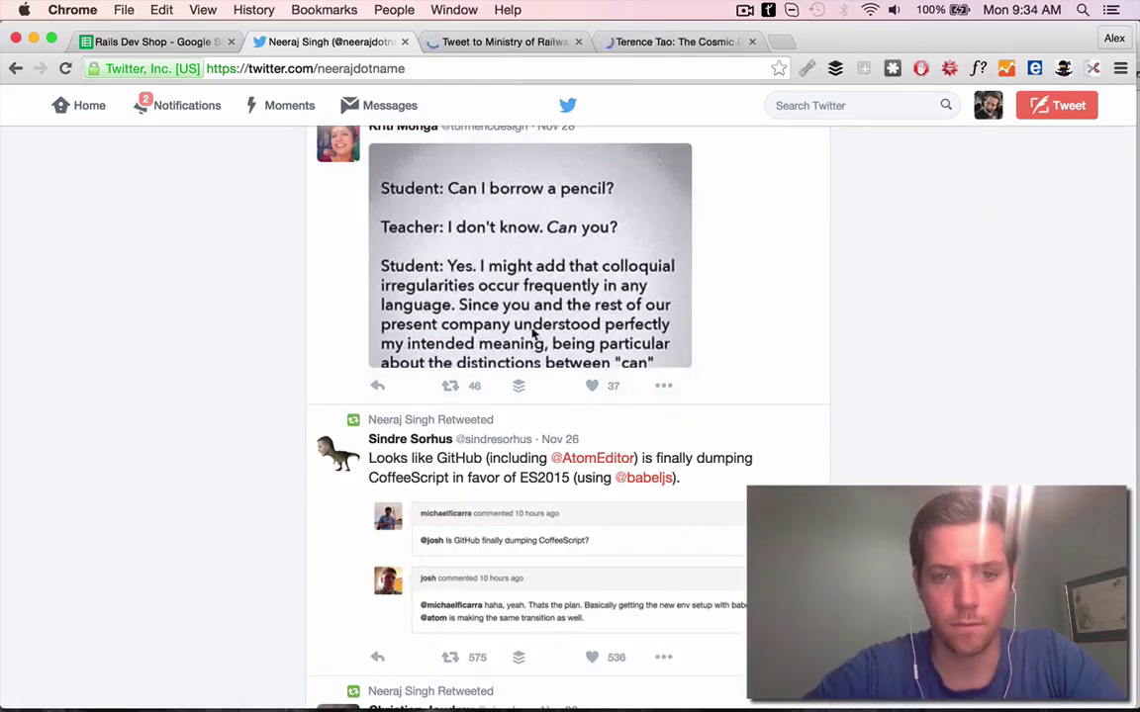
Like the pencil-image tweet, close the presentation, and follow the BigBinary founder on Twitter
left_click(596, 386)
left_click(601, 196)
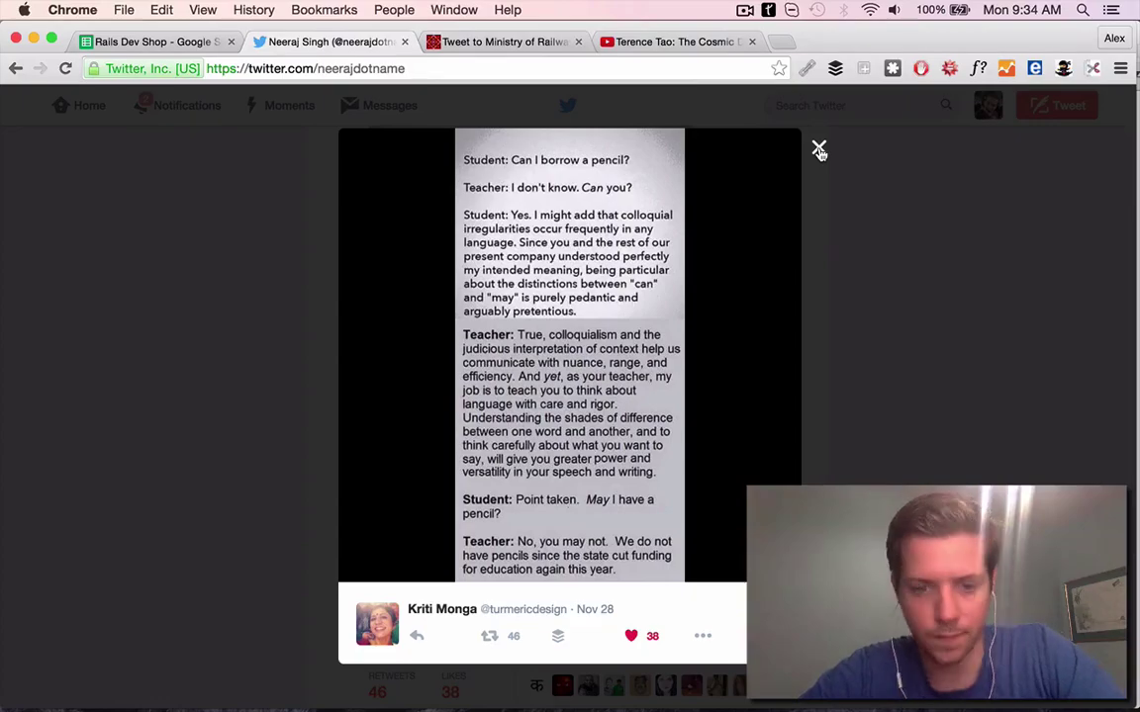
left_click(820, 149)
scroll(623, 300, "down", 5)
left_click(651, 40)
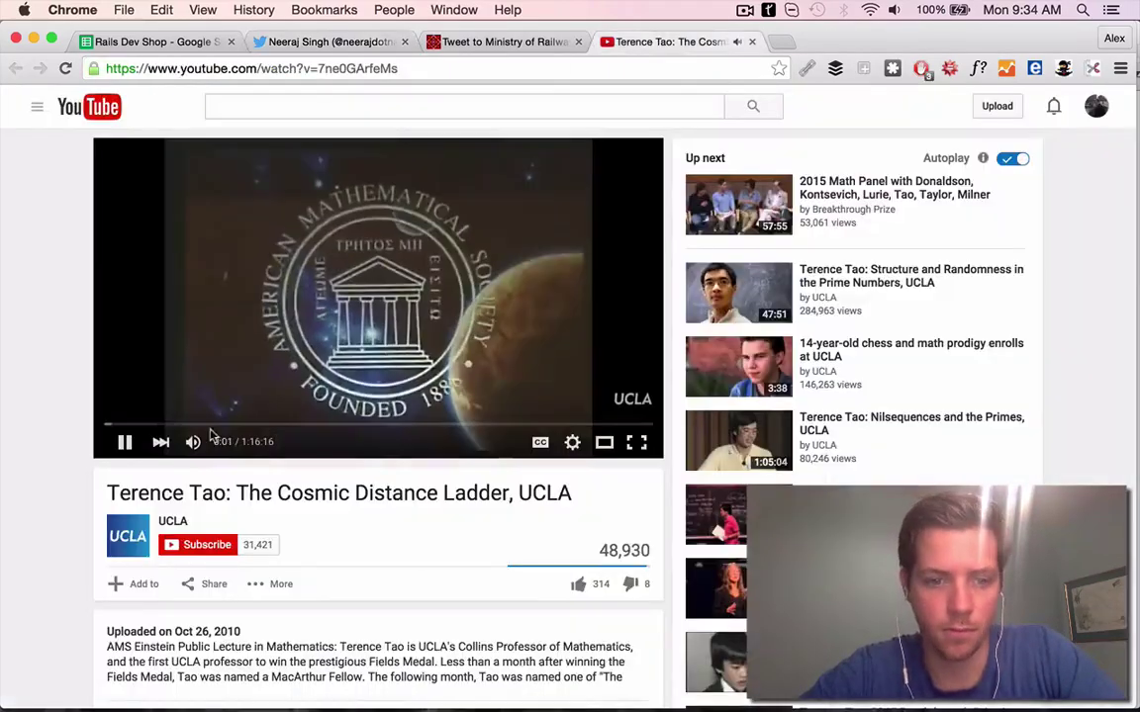
left_click(751, 44)
left_click(330, 41)
scroll(687, 321, "up", 5)
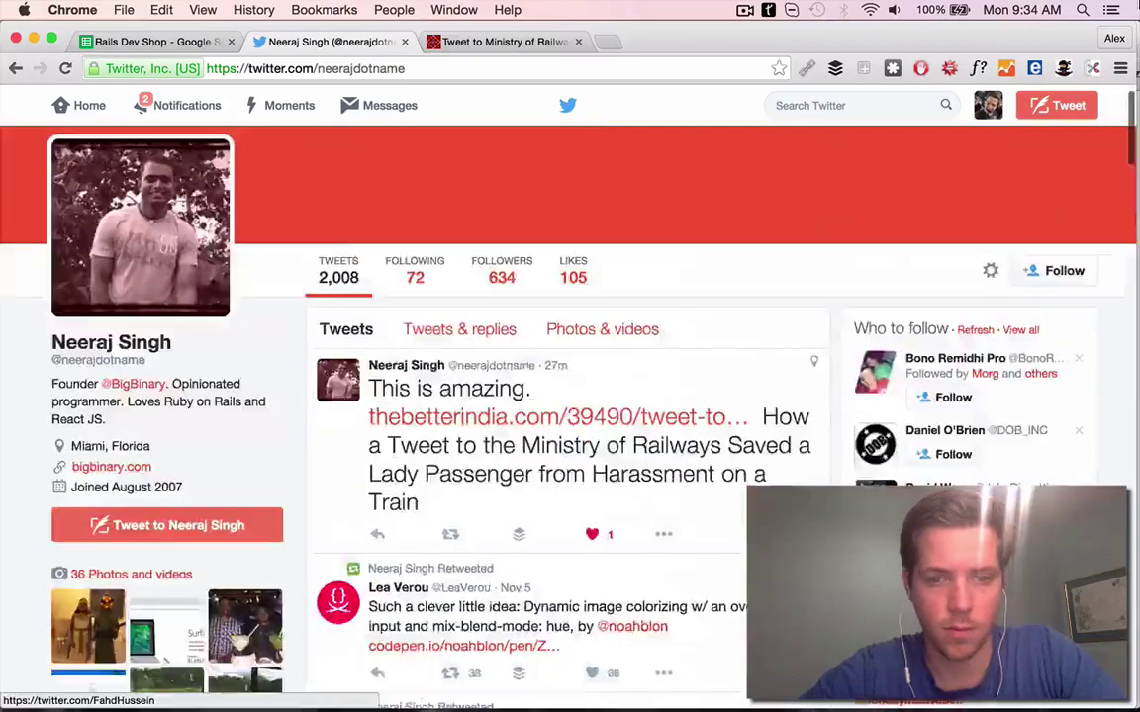
left_click(1055, 268)
Enter the PS 'Awesome tweets recently btw' in G26 and delete the duplicate RailsMuffin row 27
left_click(149, 41)
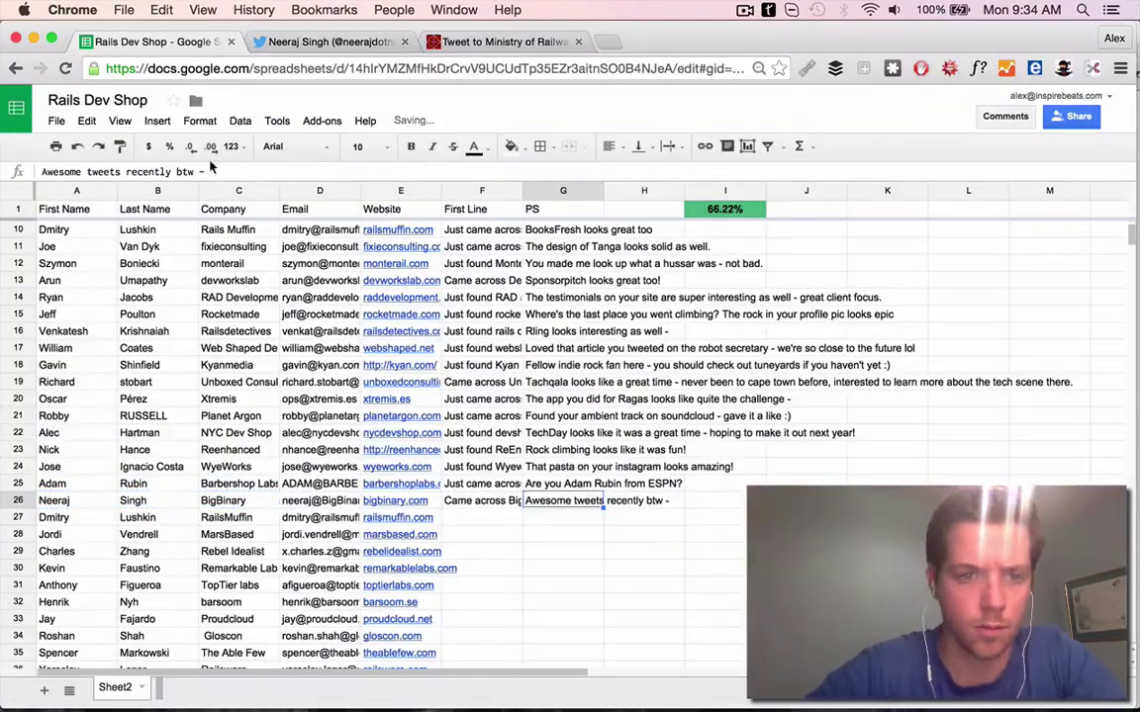
left_click(312, 518)
right_click(312, 523)
left_click(349, 335)
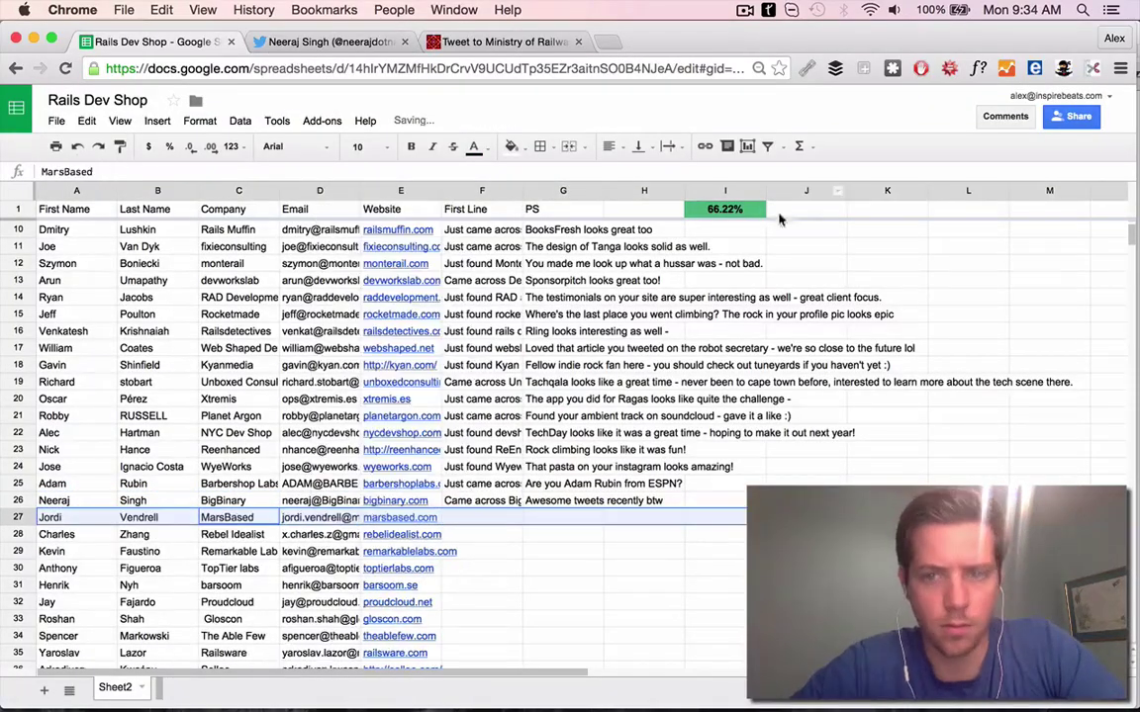
Open MarsBased's website, close old research tabs, and view the Futurisme project from its portfolio
double_click(725, 208)
scroll(474, 499, "down", 3)
key("alt+Return")
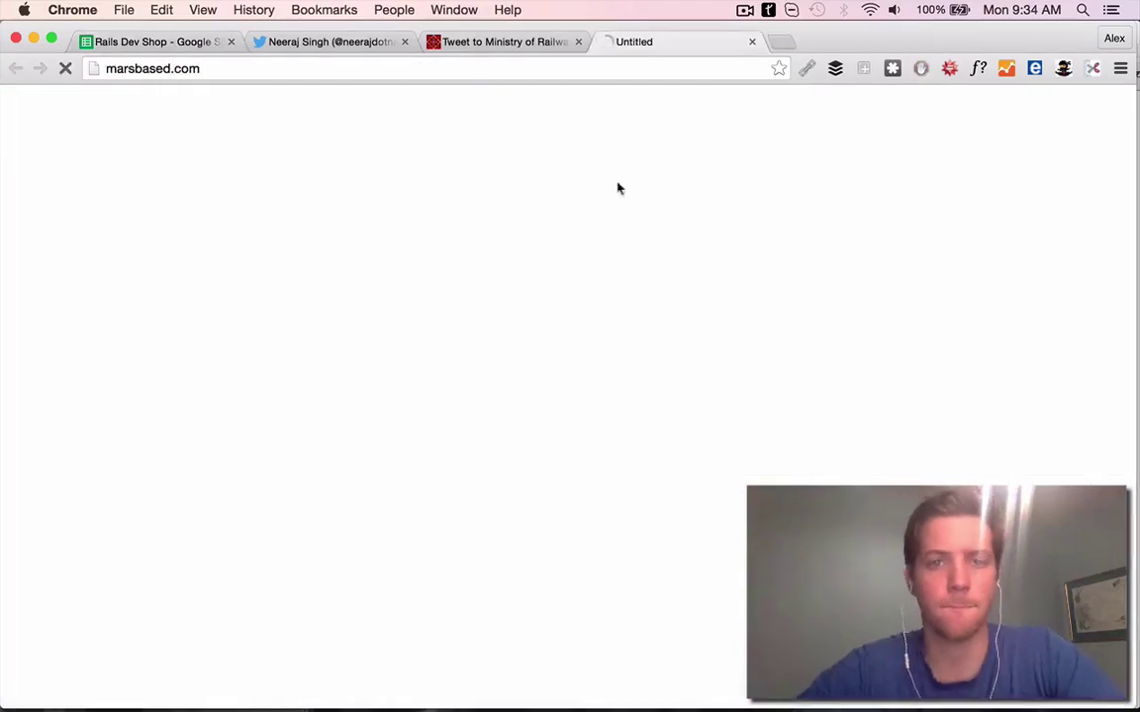
left_click(405, 42)
left_click(405, 42)
scroll(343, 371, "down", 10)
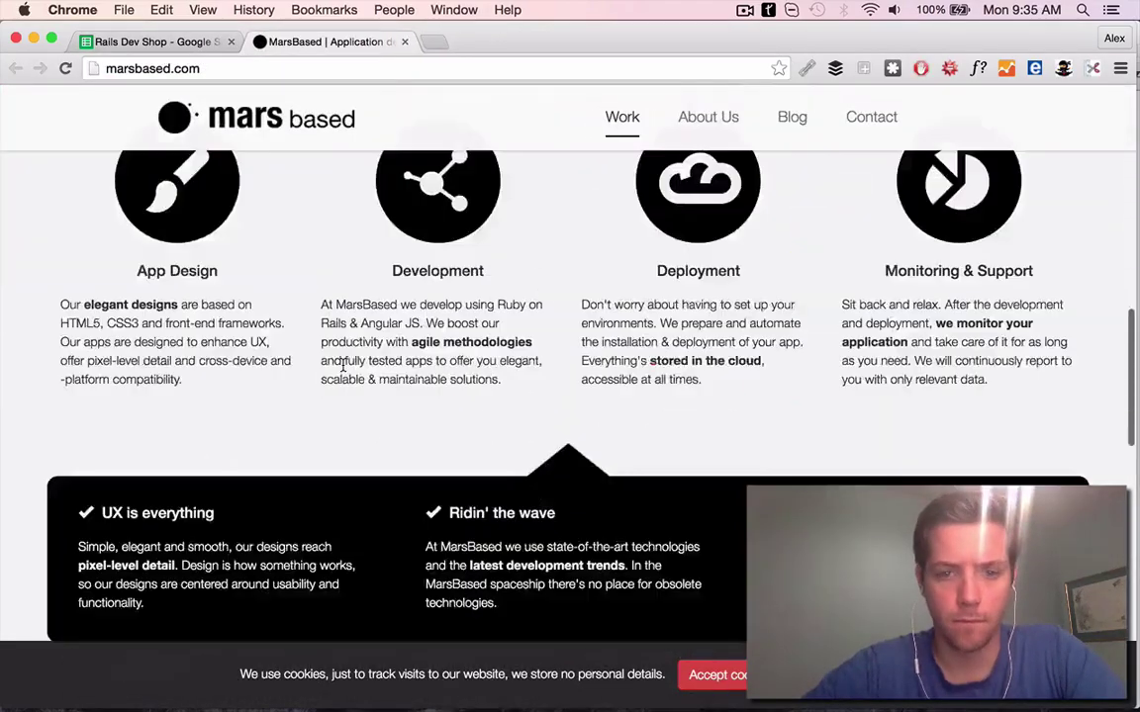
left_click(222, 407)
Start row 27's First Line ('Just ca… what you') while reading the translated Futurisme site
left_click(188, 41)
type("Just came across MarsBased and love")
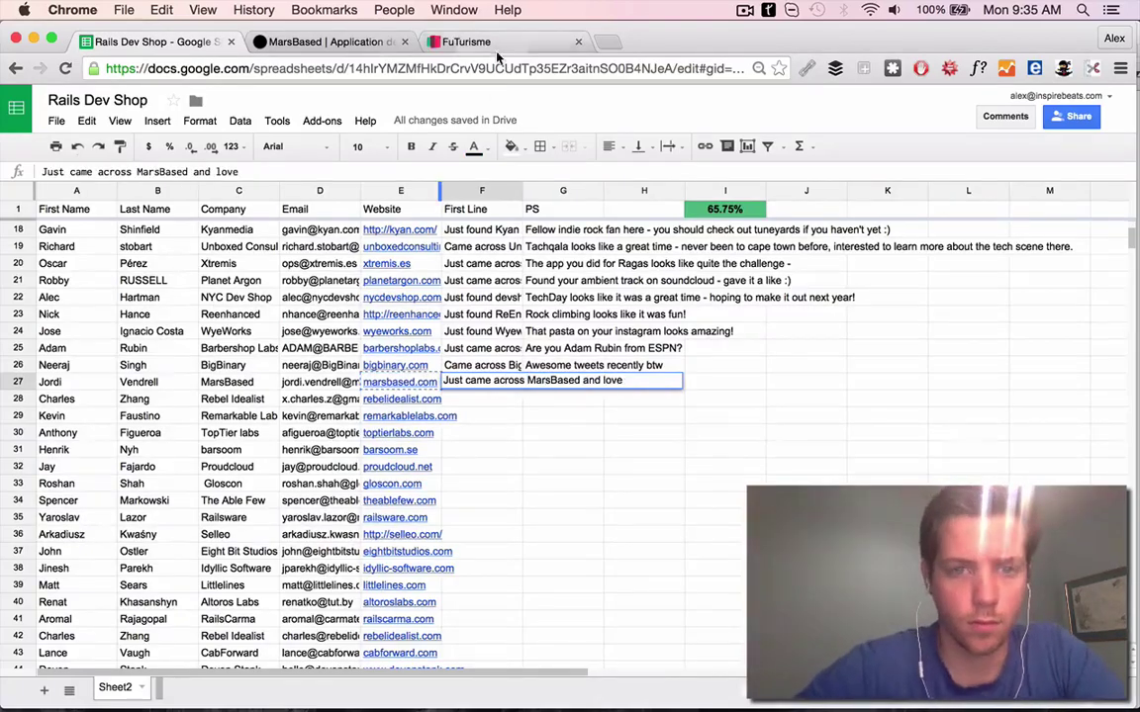
left_click(498, 45)
left_click(450, 99)
scroll(458, 336, "down", 10)
scroll(458, 336, "up", 6)
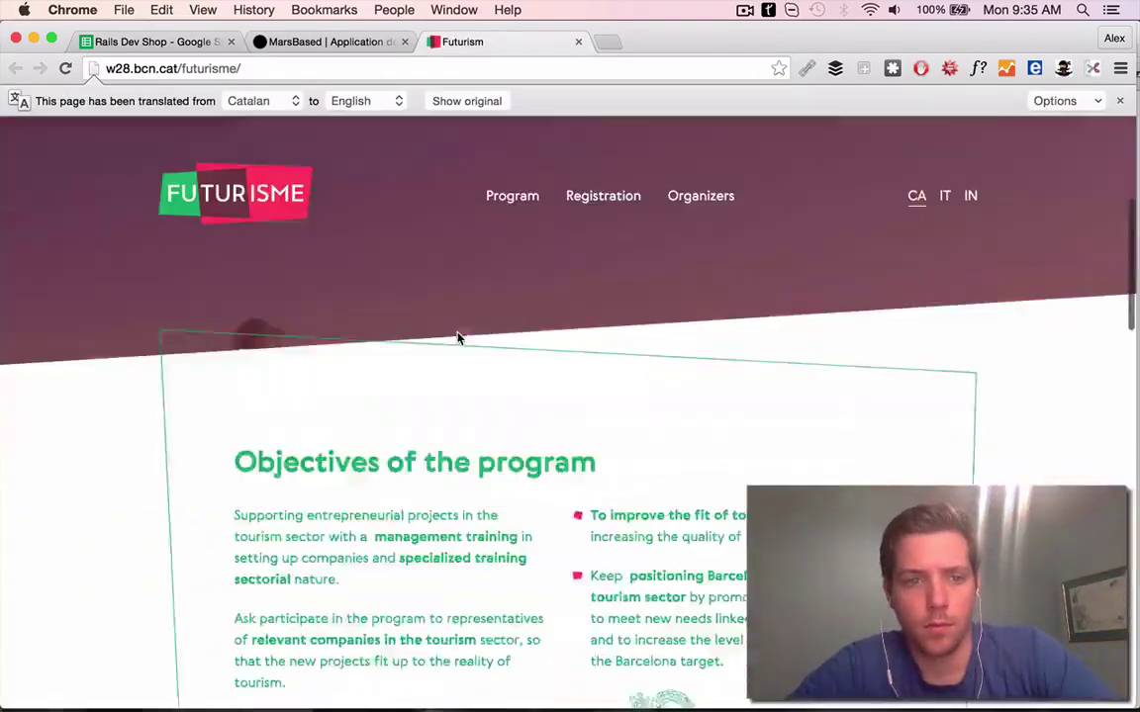
key("super+1")
type("what you")
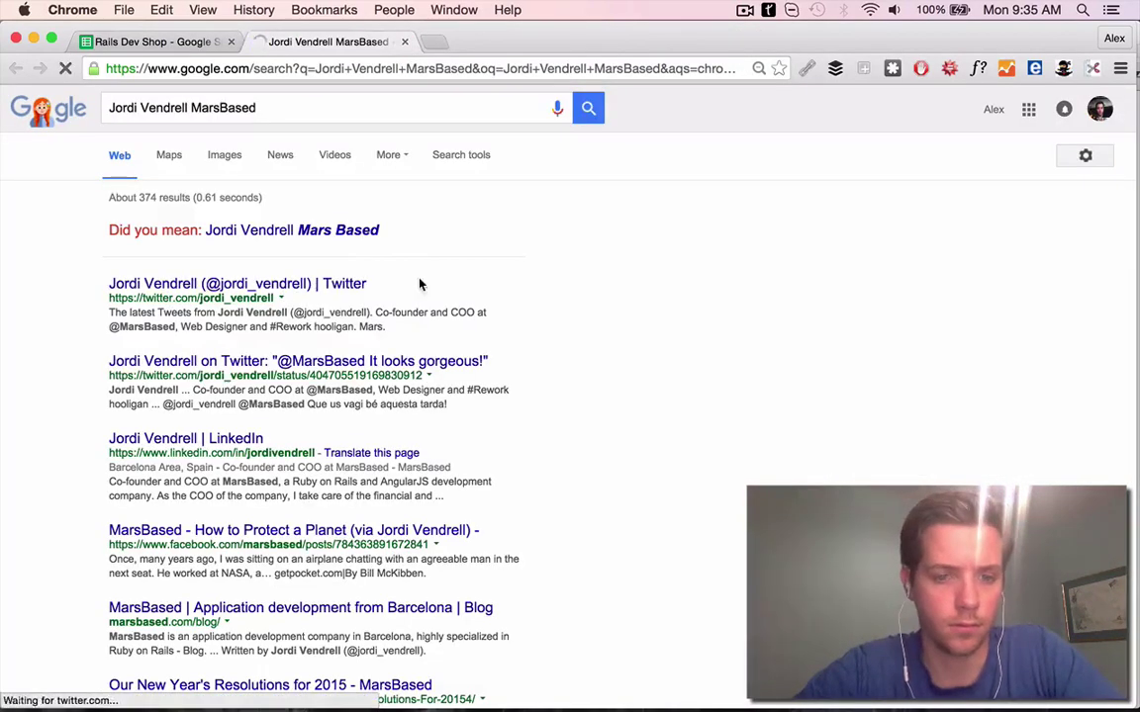
Like the contact's pinned tweet about organising events and read the MarsBased blog post
scroll(593, 427, "down", 3)
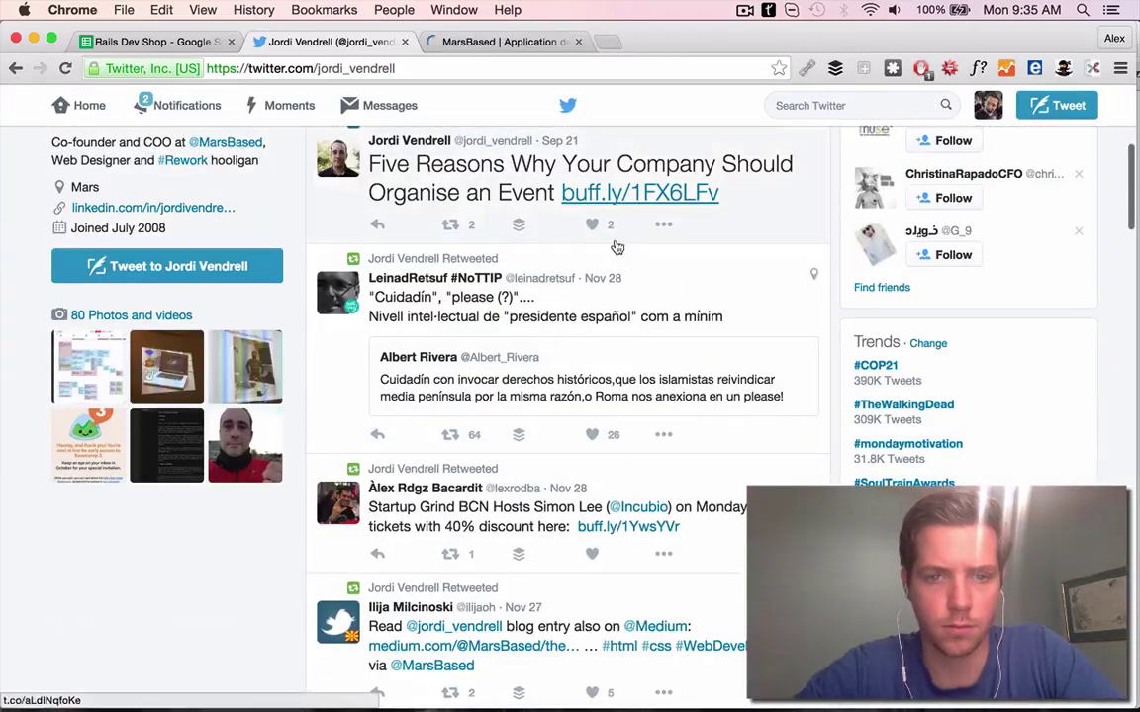
left_click(592, 225)
left_click(727, 153)
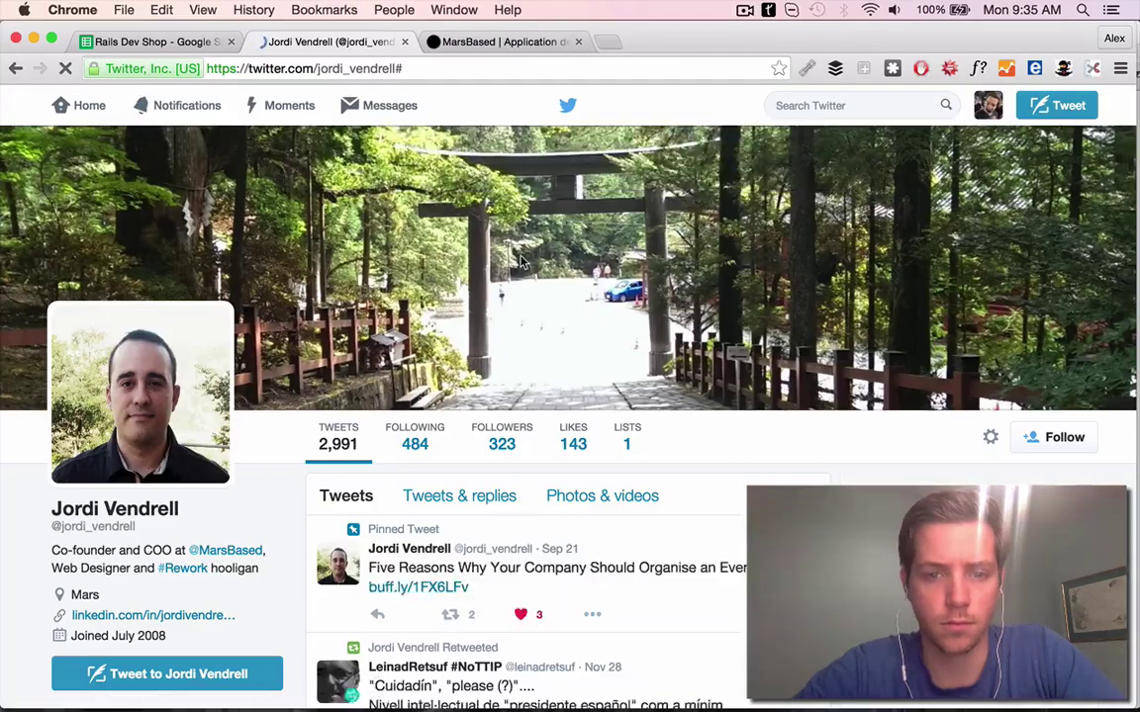
scroll(521, 260, "down", 5)
left_click(504, 42)
scroll(453, 437, "down", 5)
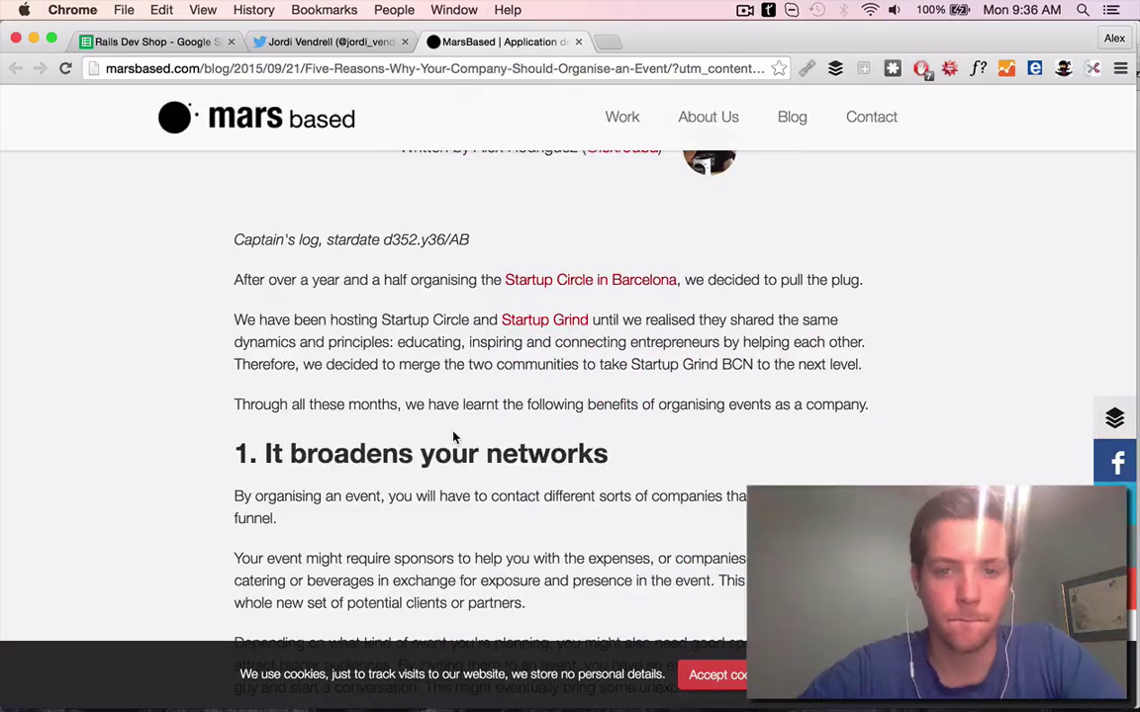
scroll(453, 437, "down", 5)
Enter the PS 'Great post on organizing events!' in G27
key("ctrl+1")
left_click(562, 382)
type("Great post on orga")
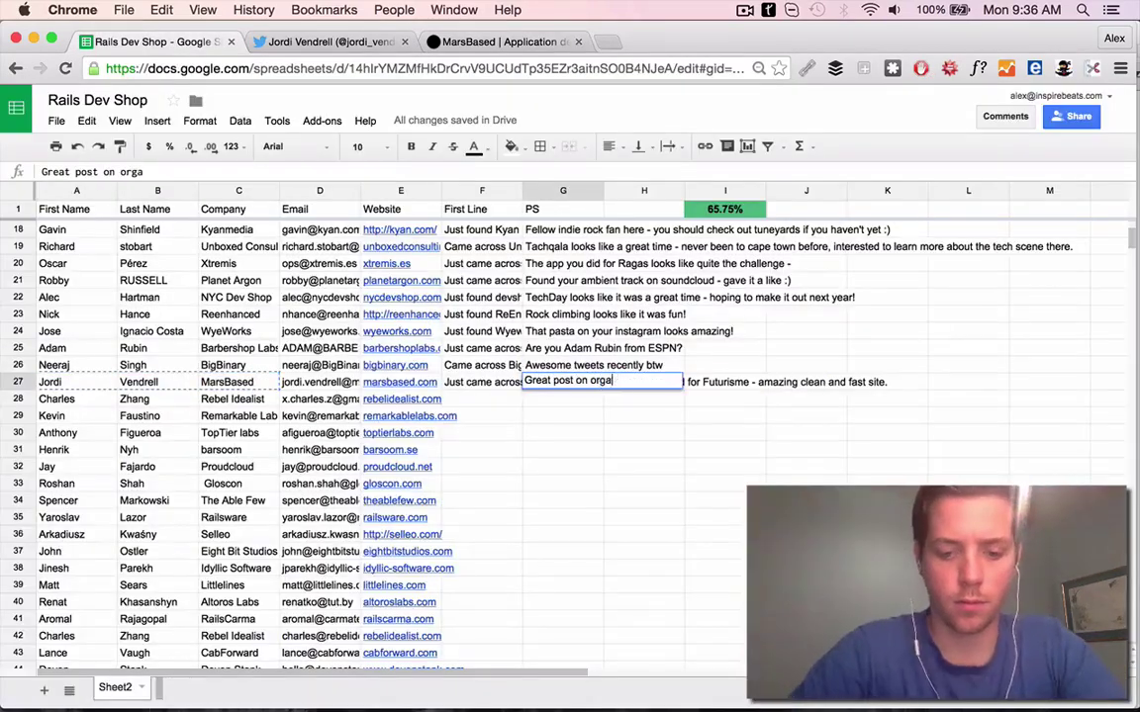
type("nizing events!")
key("Return")
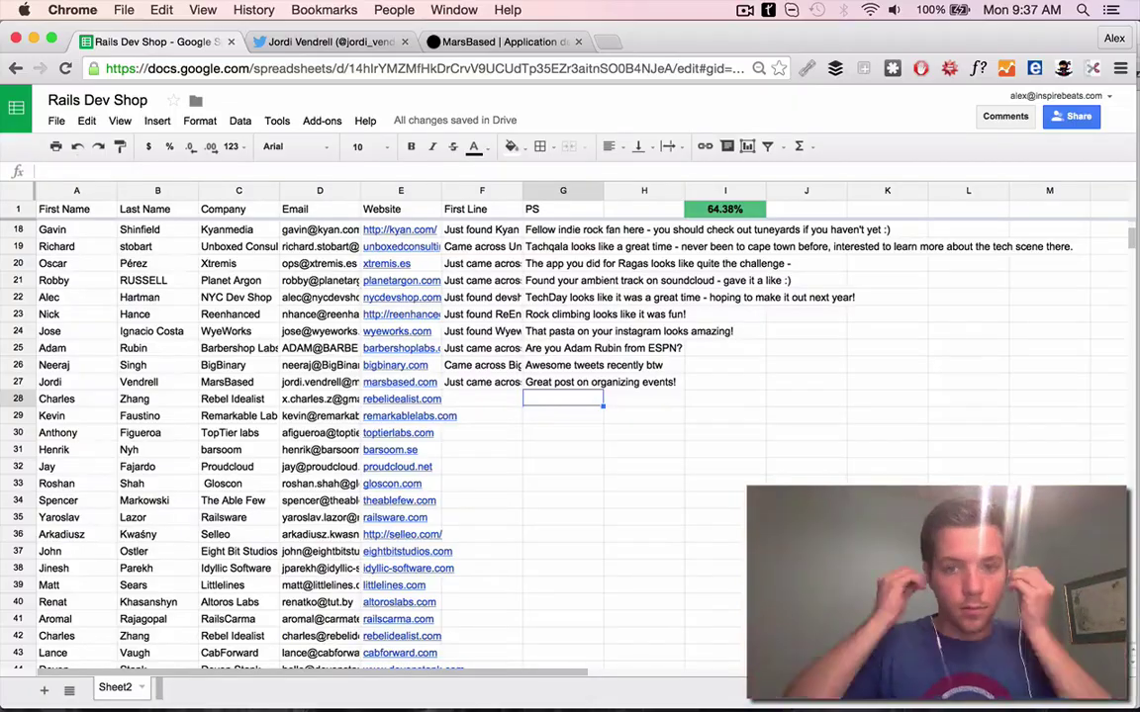
Review the finished MarsBased row and close the research tabs
scroll(439, 475, "down", 10)
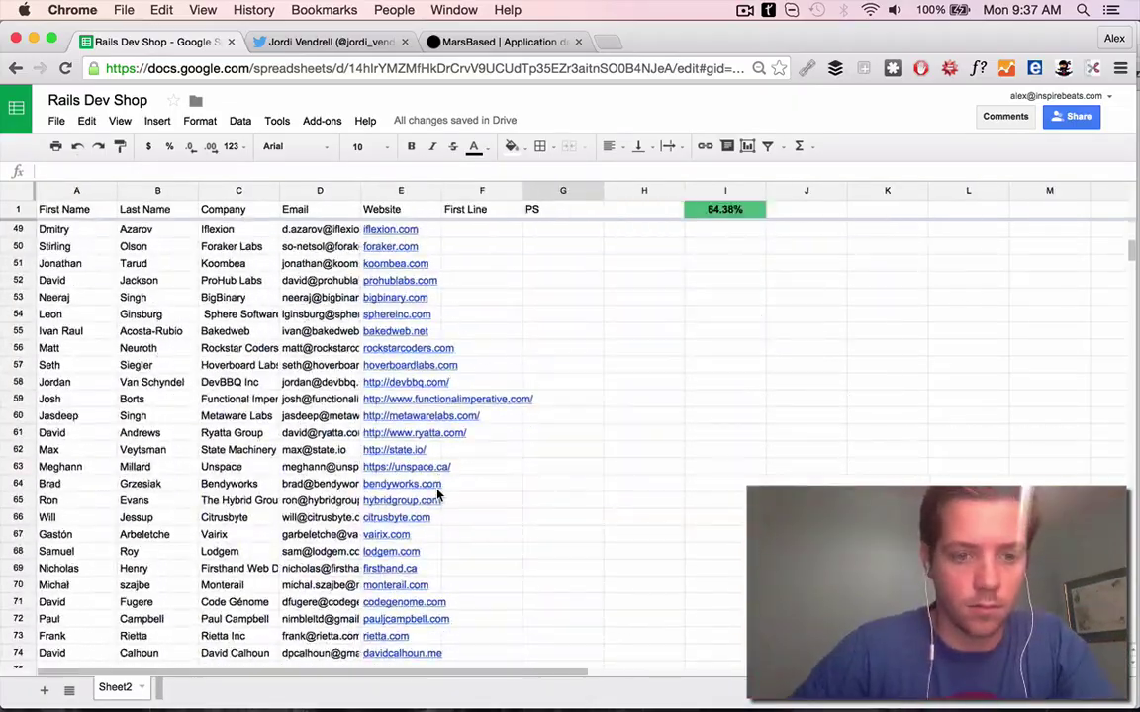
scroll(439, 495, "up", 8)
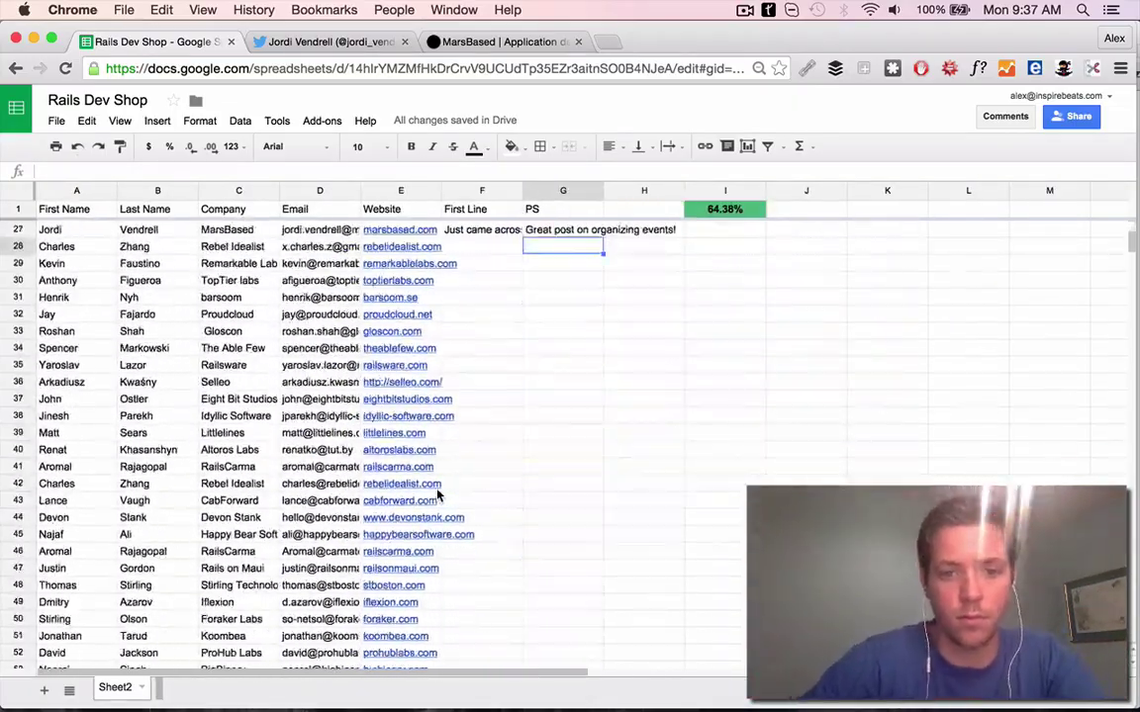
scroll(438, 497, "down", 7)
scroll(437, 495, "up", 10)
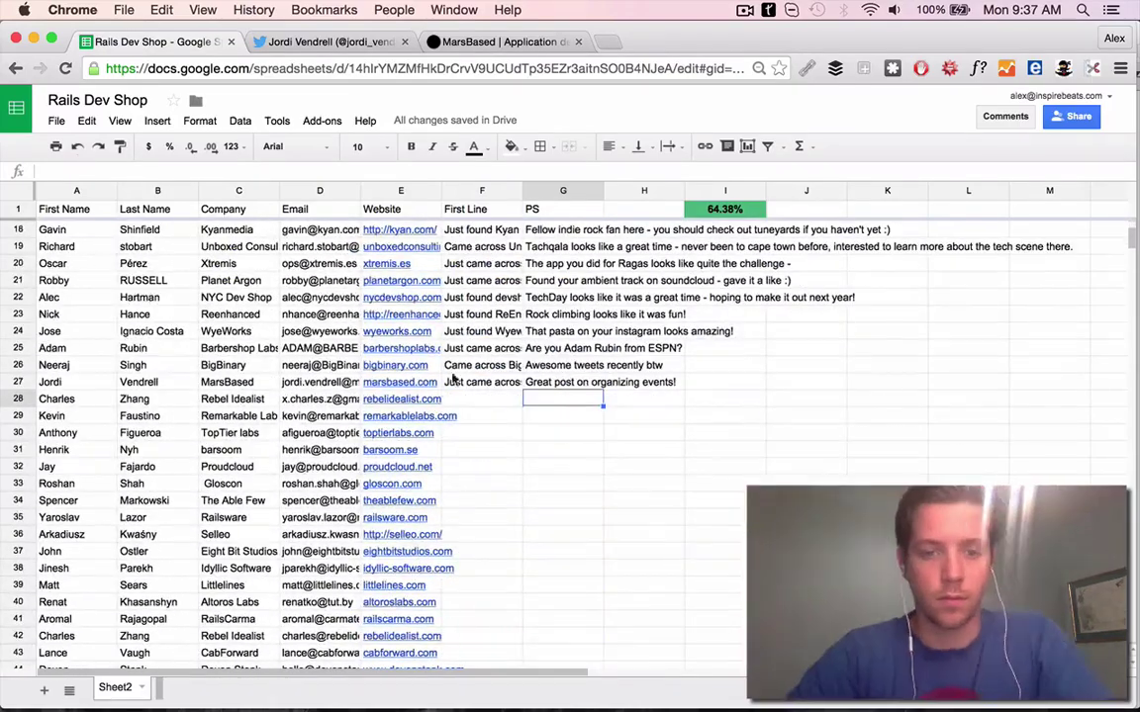
left_click(402, 399)
Open rebelidealist.com from E28 and start F28 with 'Just came across Rebel IDealist'
left_click(406, 423)
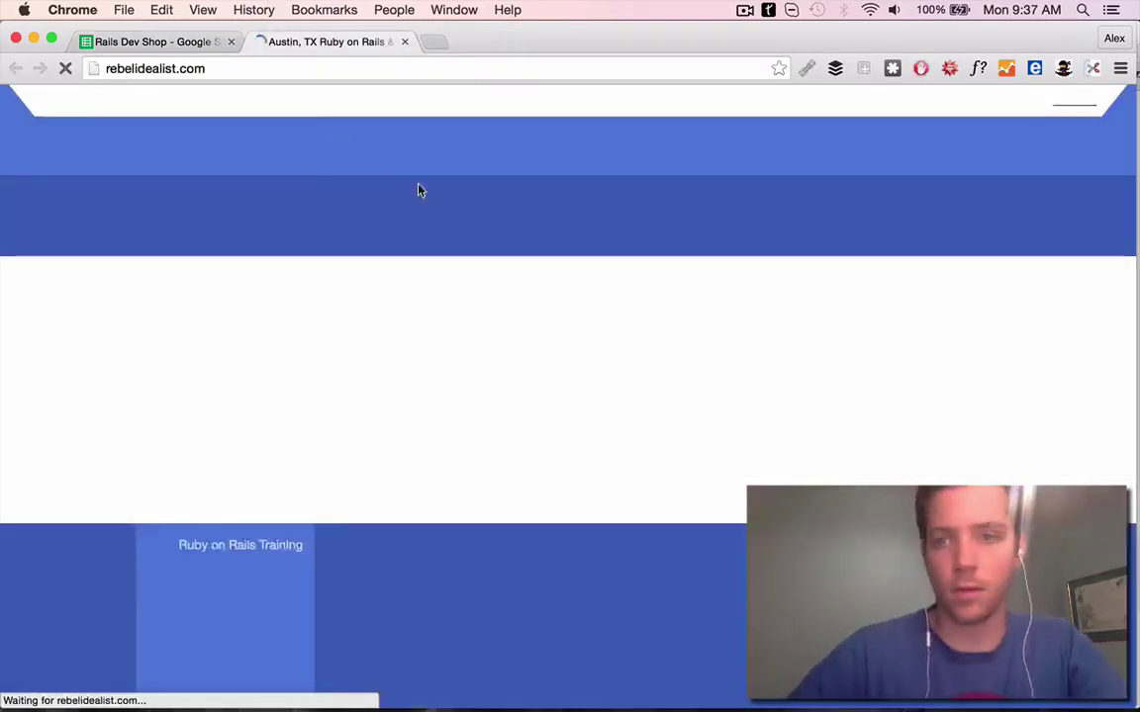
scroll(418, 191, "down", 10)
left_click(153, 41)
left_click(482, 398)
type("Just came acros")
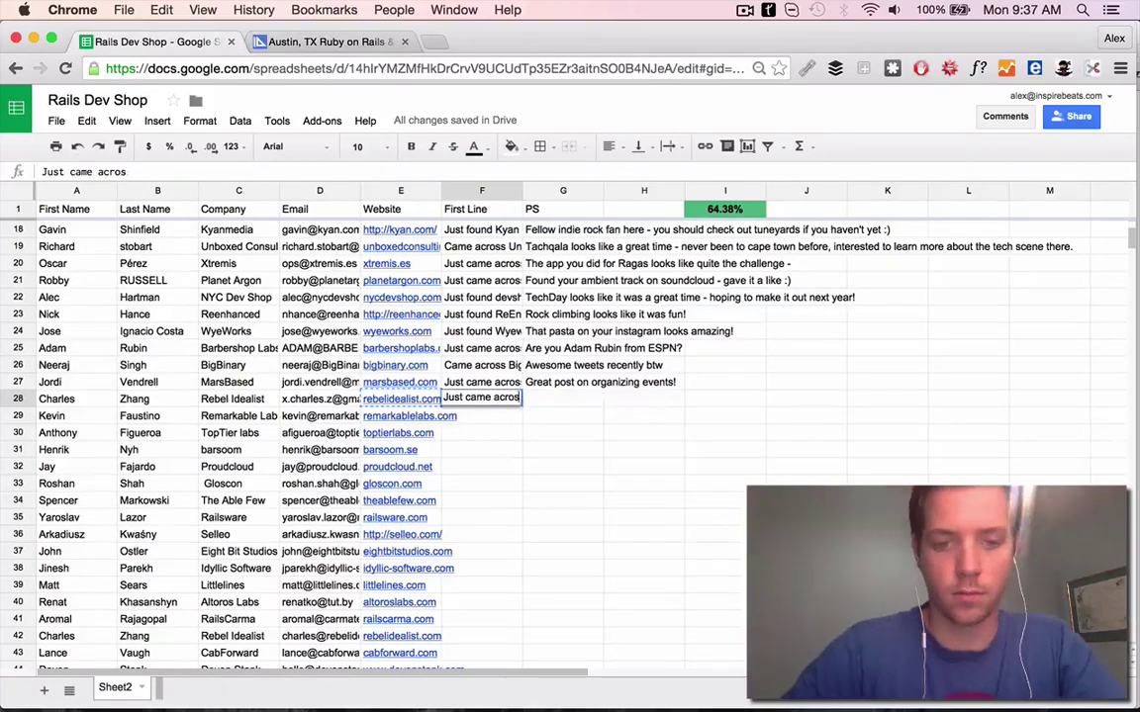
type("s Rebel IDealist")
left_click(487, 132)
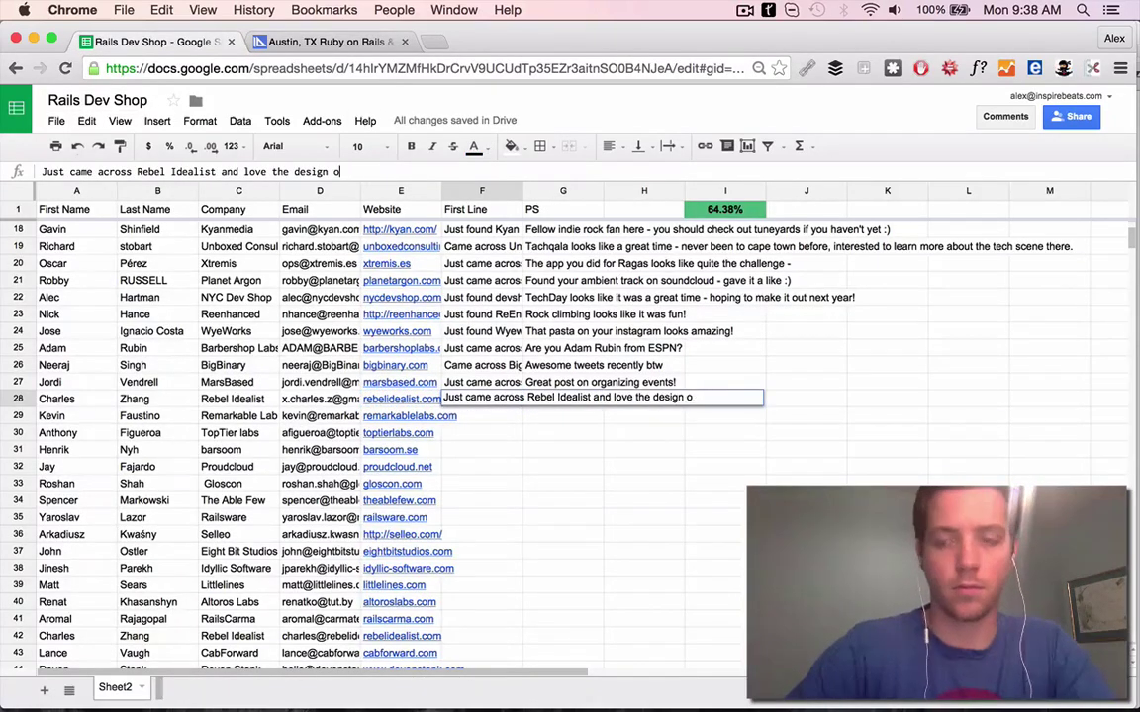
Read more of the Rebel Idealist site, then finish F28's First Line praising its design
left_click(297, 42)
scroll(412, 458, "down", 15)
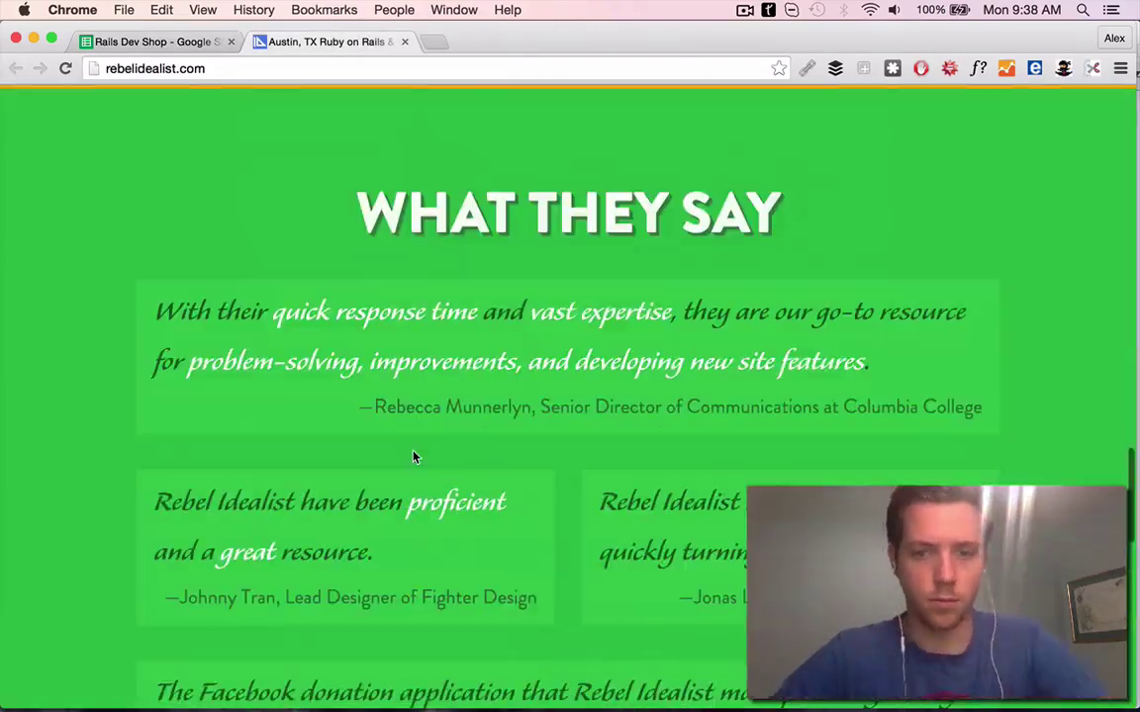
scroll(413, 456, "down", 3)
left_click(154, 42)
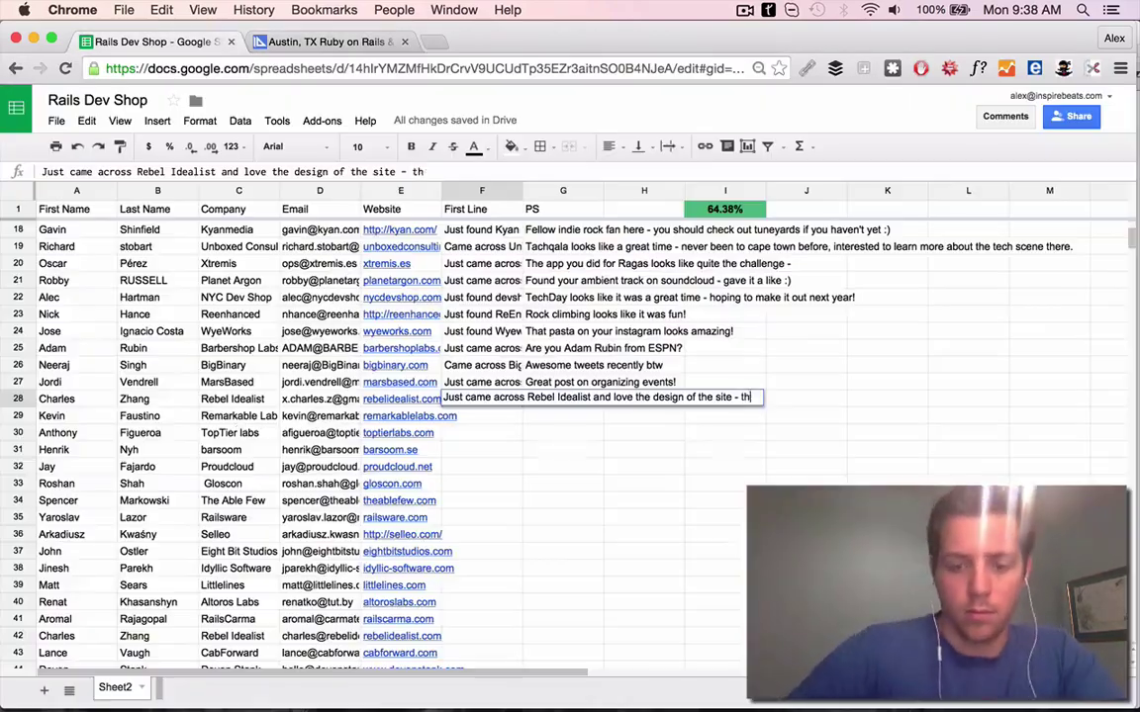
key("shift+Tab")
left_click(361, 36)
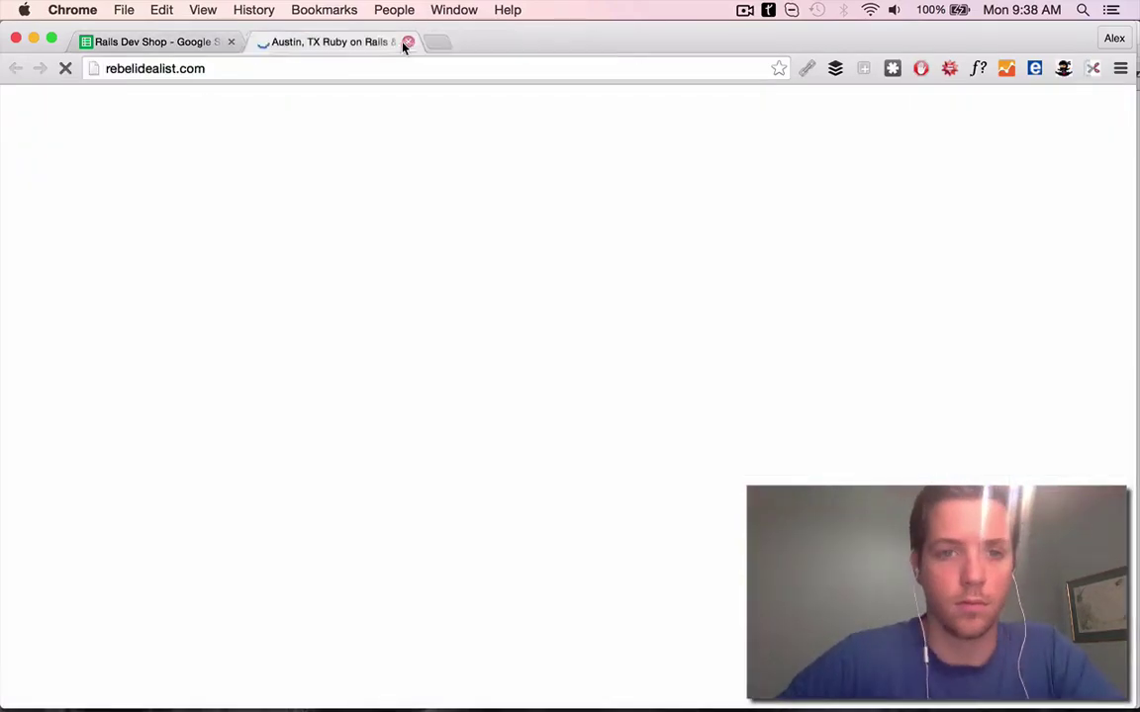
Search the web for the Rebel Idealist contact and review their LinkedIn and Twitter profiles
left_click(405, 42)
key("super+t")
key("Return")
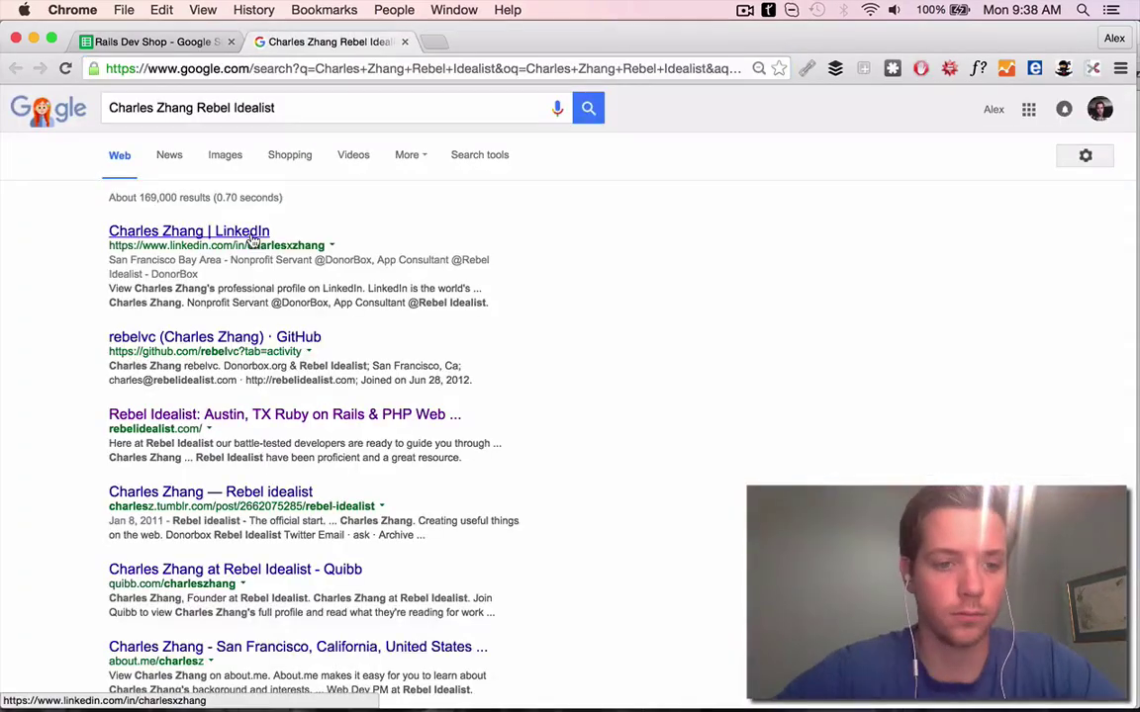
left_click(223, 225)
left_click(280, 415)
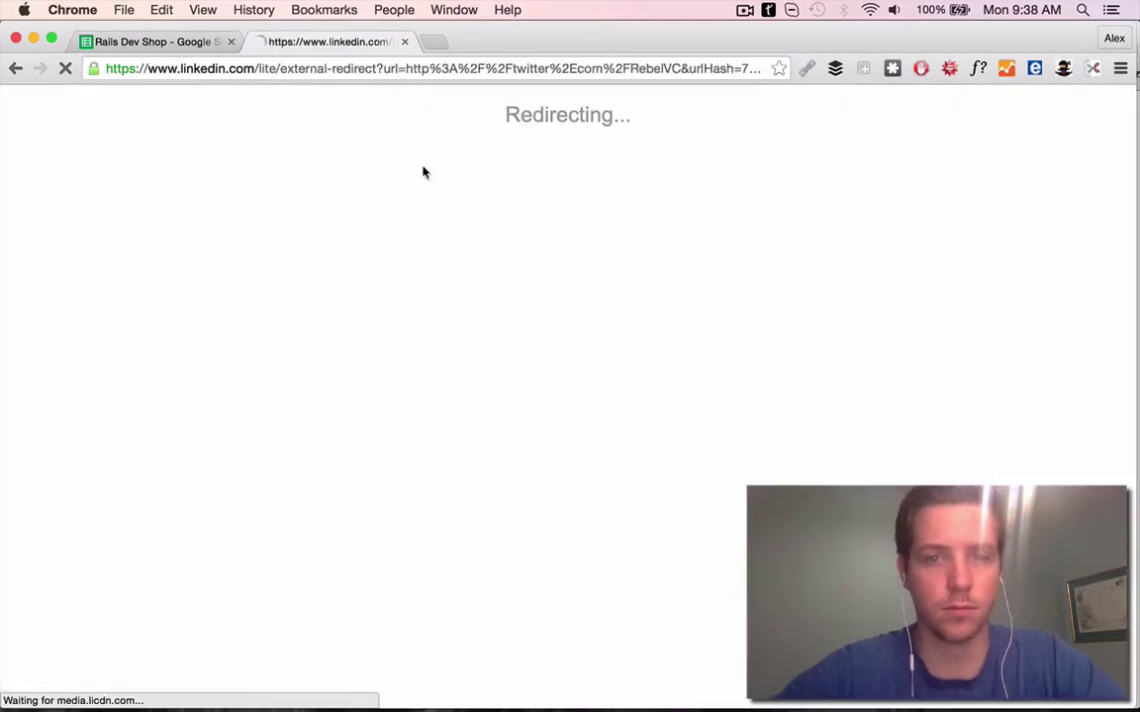
scroll(339, 363, "down", 3)
scroll(338, 366, "up", 1)
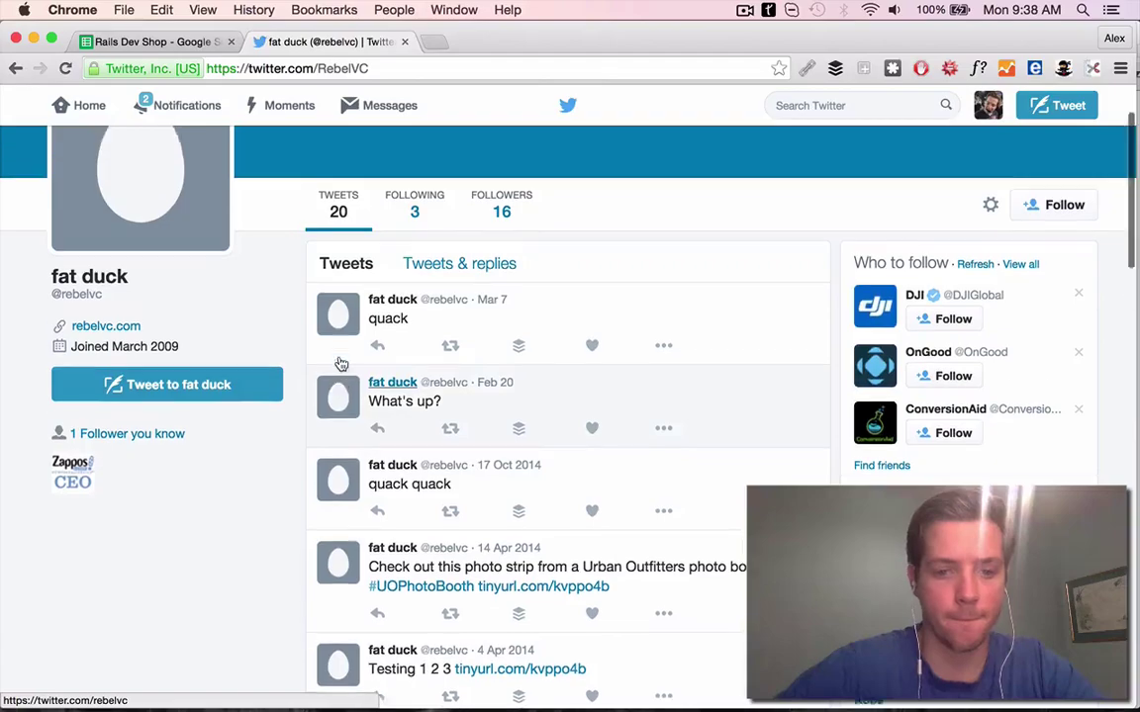
left_click(186, 105)
double_click(16, 67)
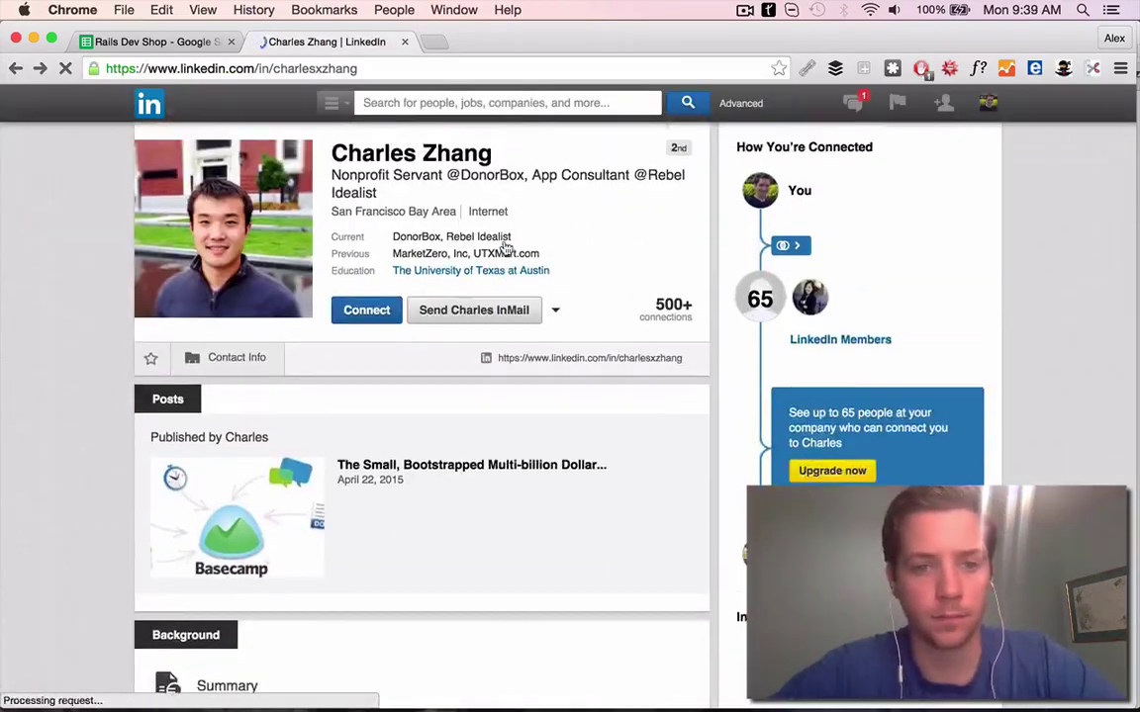
scroll(504, 247, "up", 5)
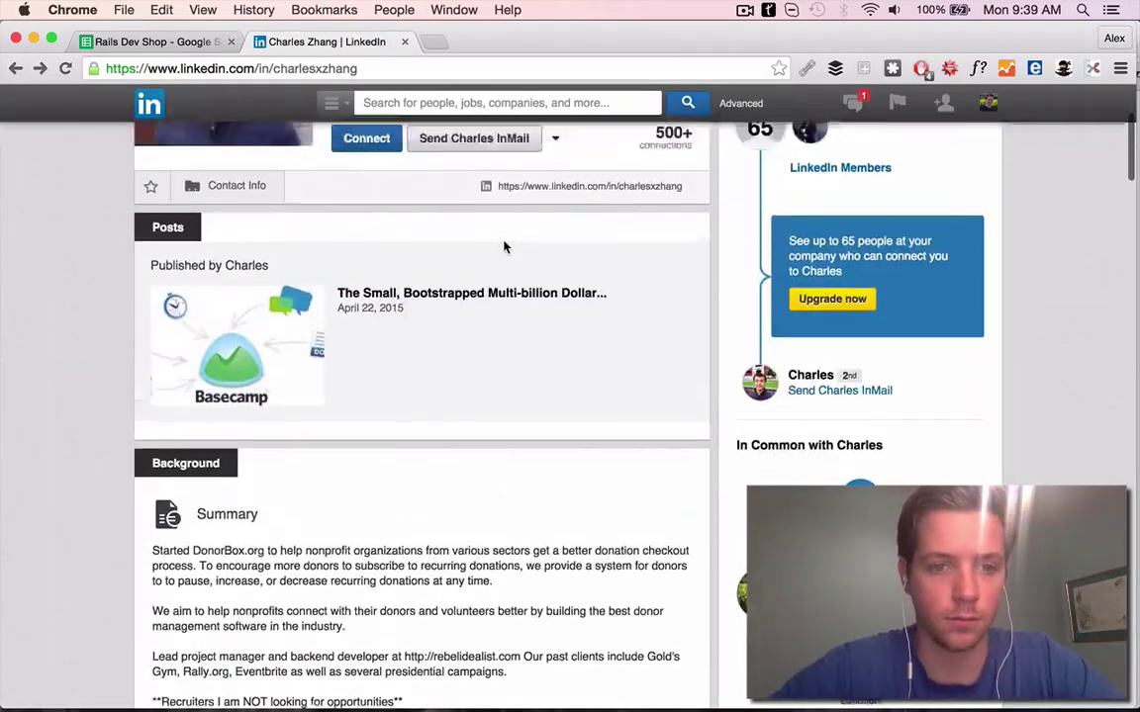
scroll(504, 247, "down", 2)
Select G28 and open DonorBox.org from the contact's LinkedIn summary
left_click(158, 42)
left_click(563, 399)
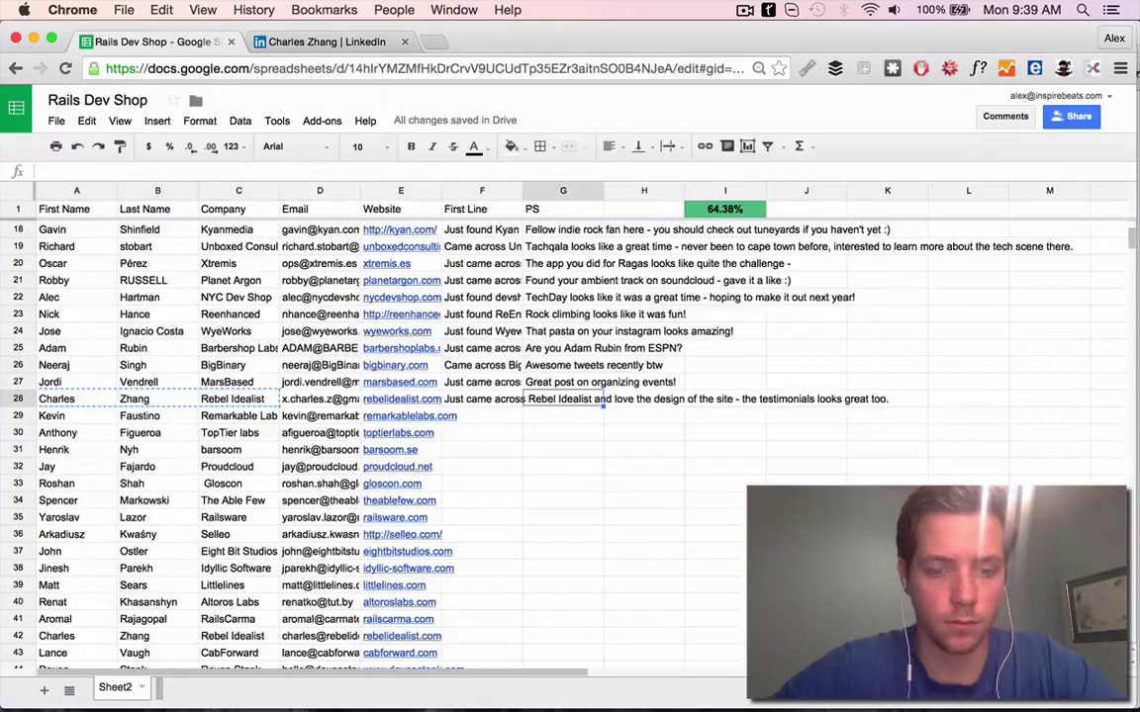
left_click(327, 42)
scroll(247, 333, "up", 3)
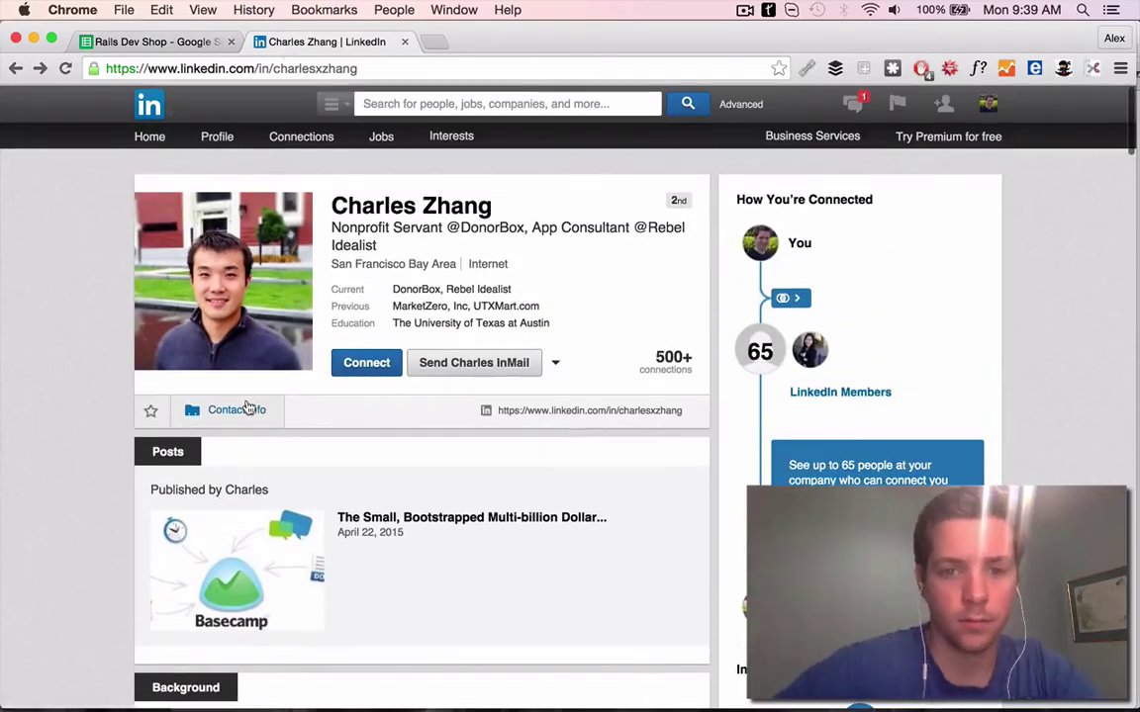
scroll(376, 368, "down", 4)
left_click_drag(218, 409, 440, 45)
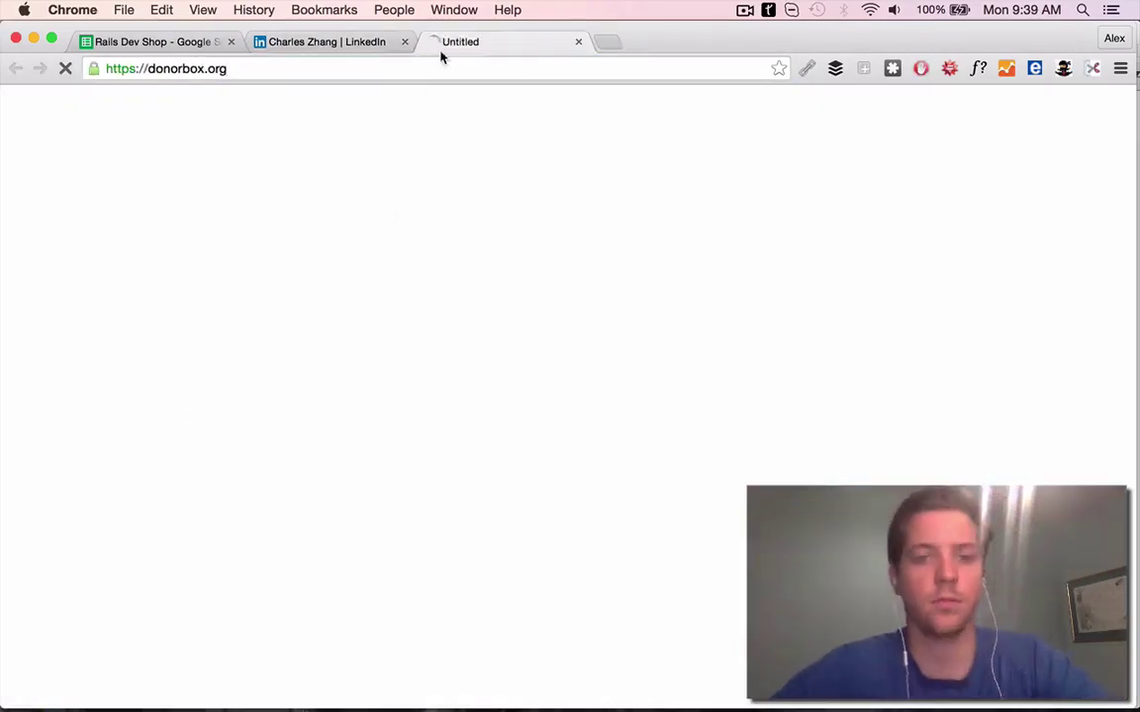
scroll(465, 220, "down", 15)
scroll(465, 219, "up", 3)
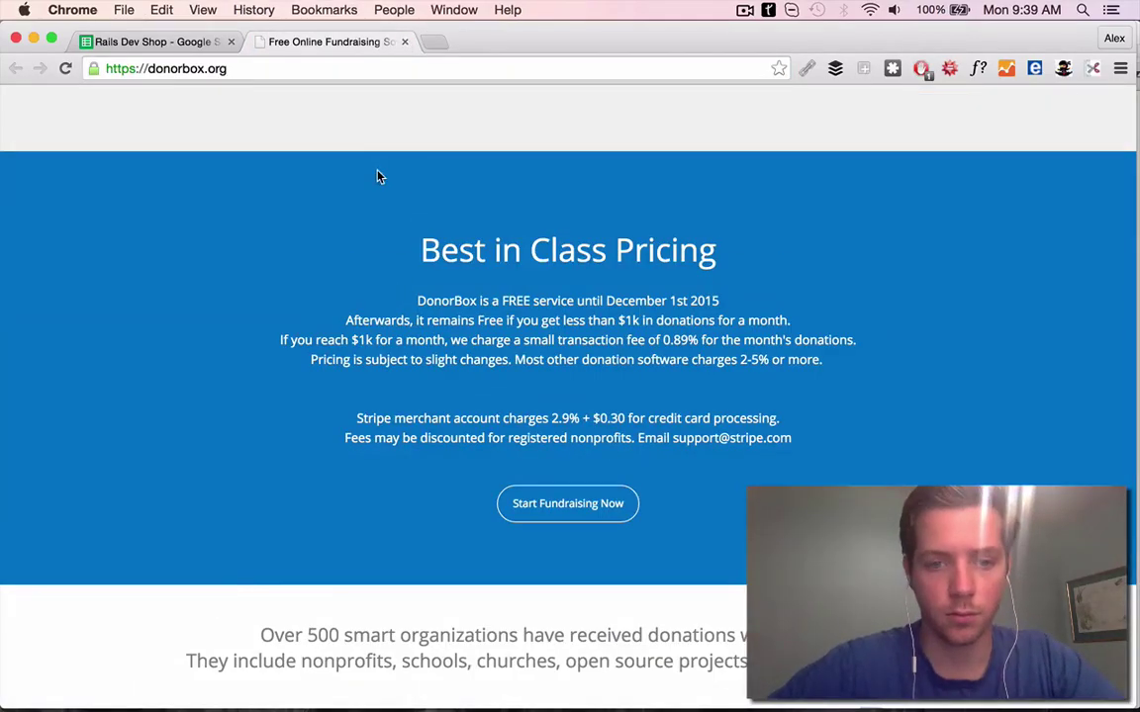
key("ctrl+shift+Tab")
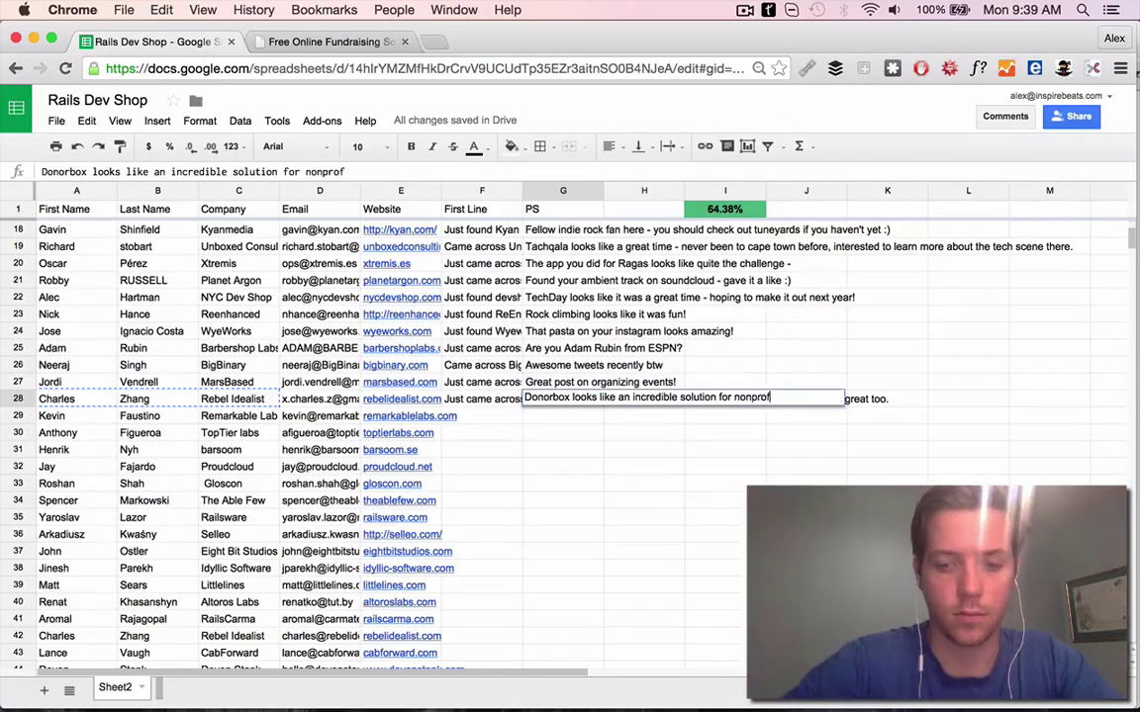
Complete G28's PS that Donorbox looks incredible for nonprofits, then open remarkablelabs.com from E29
type("its.")
left_click(482, 399)
left_click(400, 415)
left_click(405, 42)
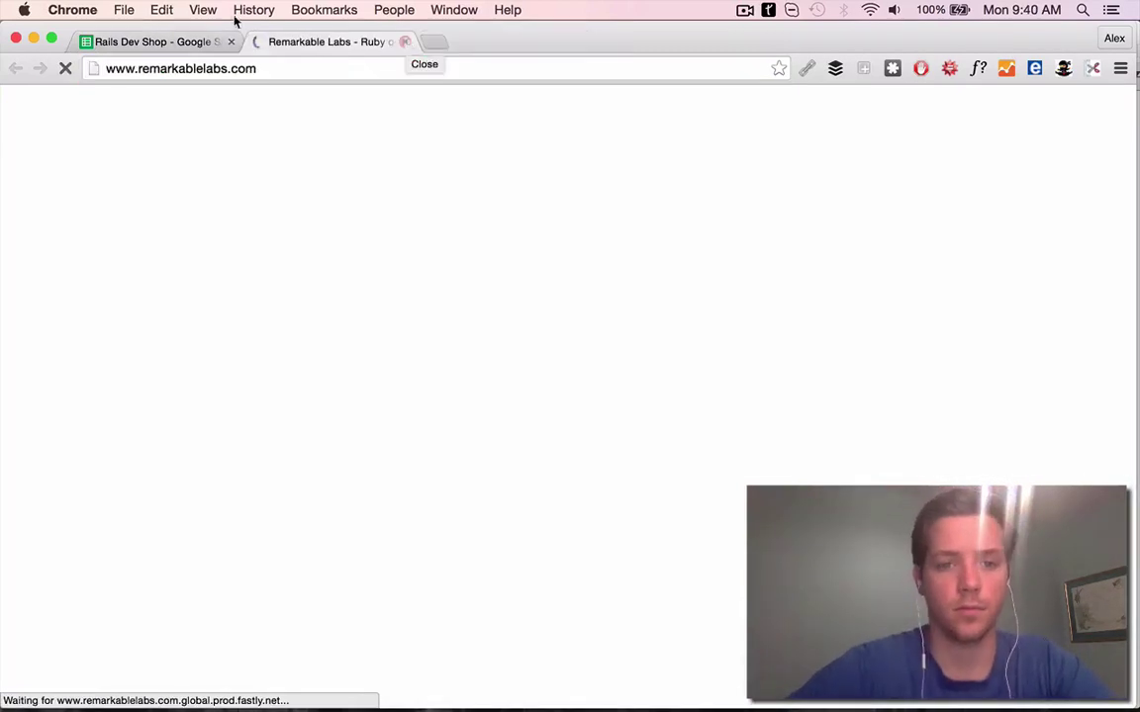
Check Remarkable Labs' About page and Toronto Ruby Brigade link, then write G29's TorontoRuby meetup PS
key("ctrl+shift+Tab")
key("Left")
key("Left")
left_click(398, 45)
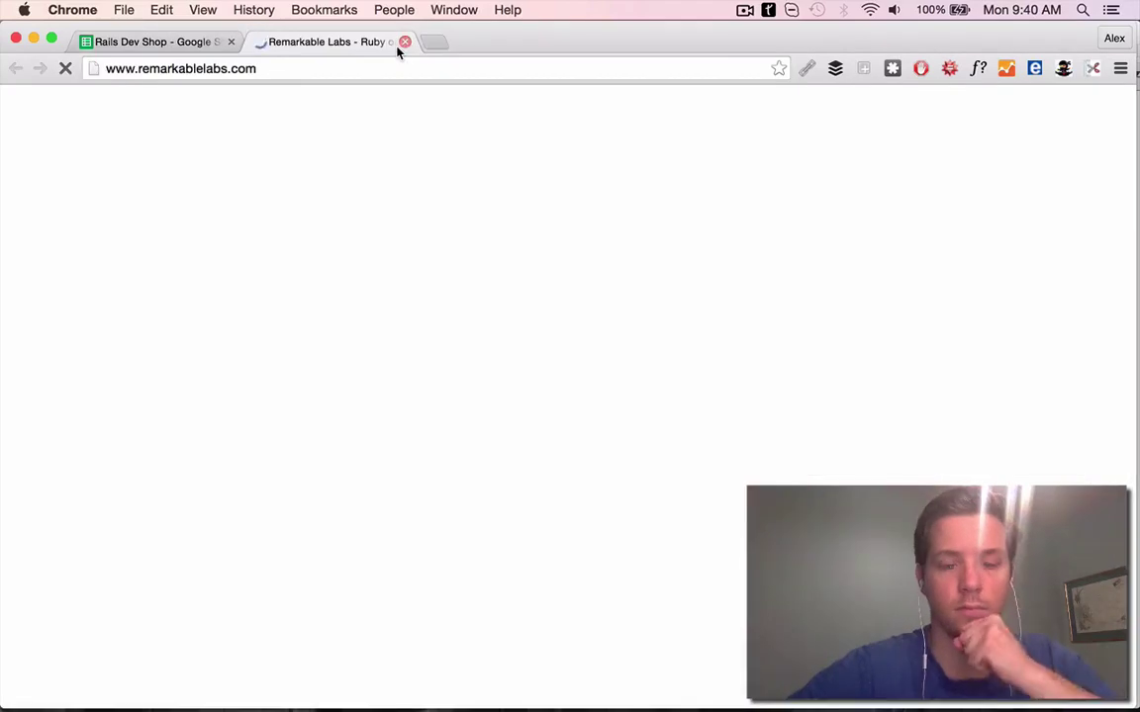
key("ctrl+shift+Tab")
scroll(453, 415, "down", 9)
scroll(475, 445, "up", 14)
key("ctrl+Tab")
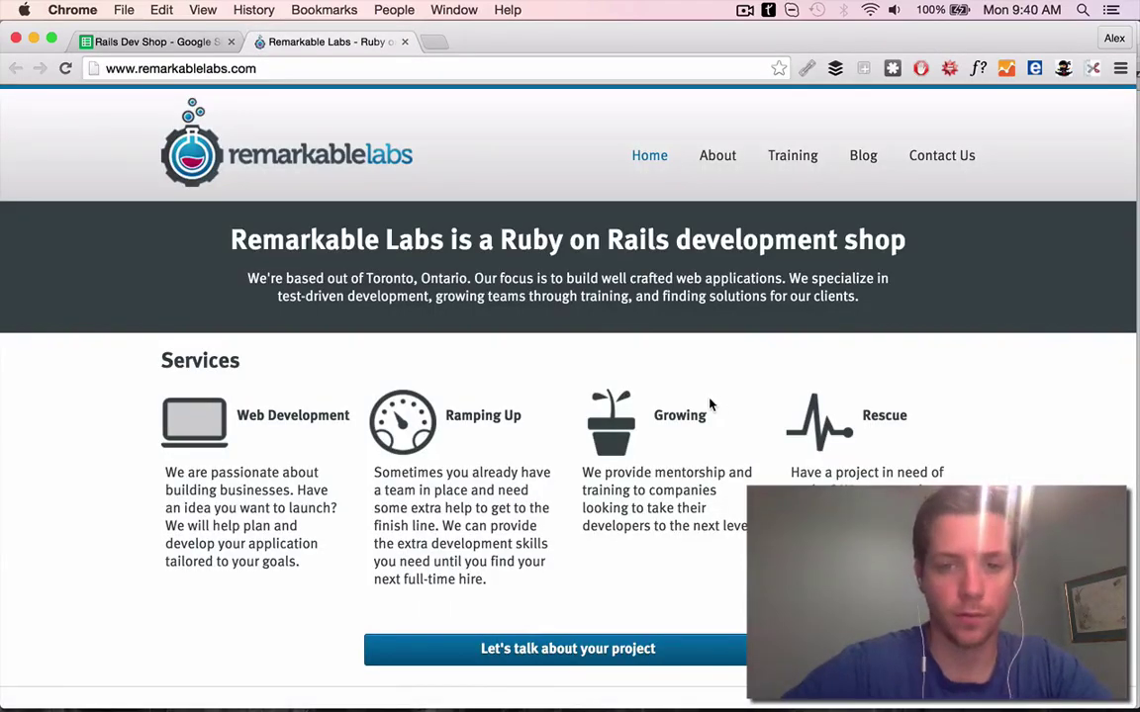
scroll(299, 437, "down", 2)
scroll(864, 172, "up", 2)
left_click(716, 156)
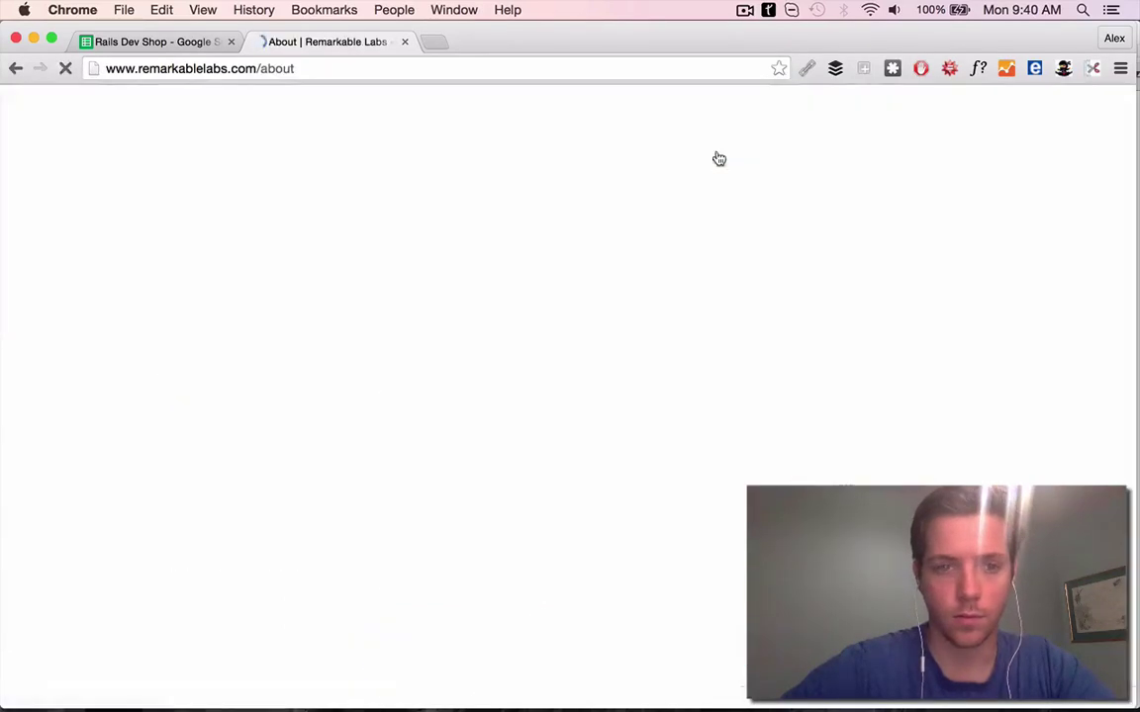
left_click(433, 475)
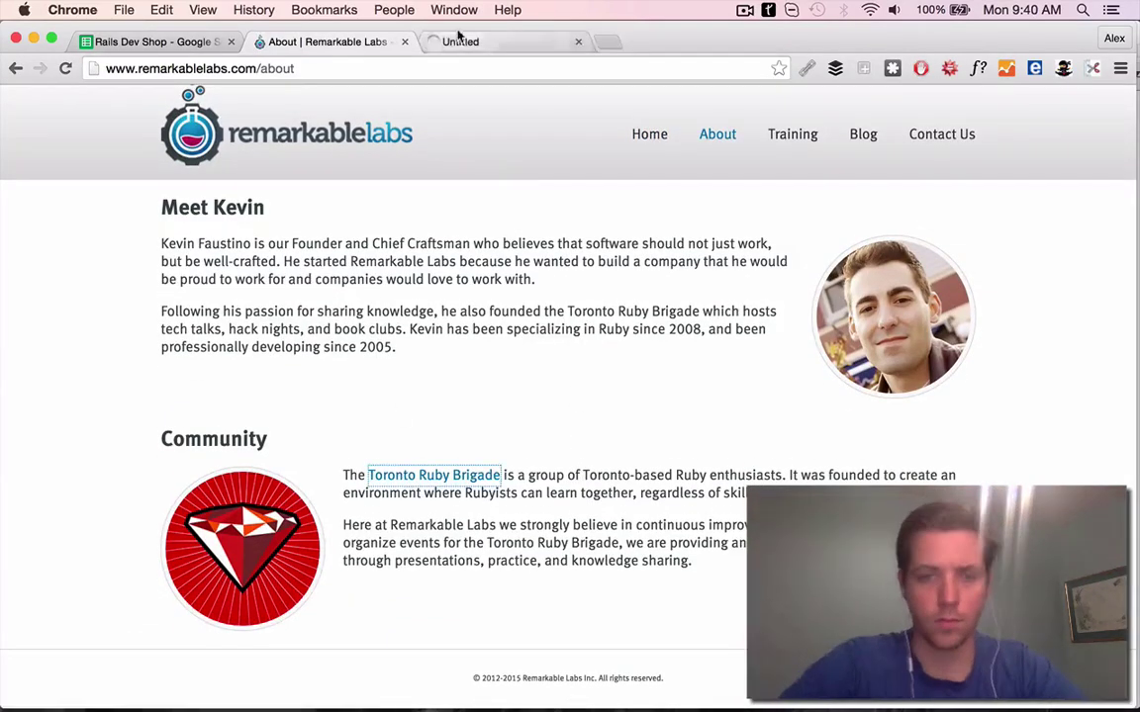
left_click(209, 45)
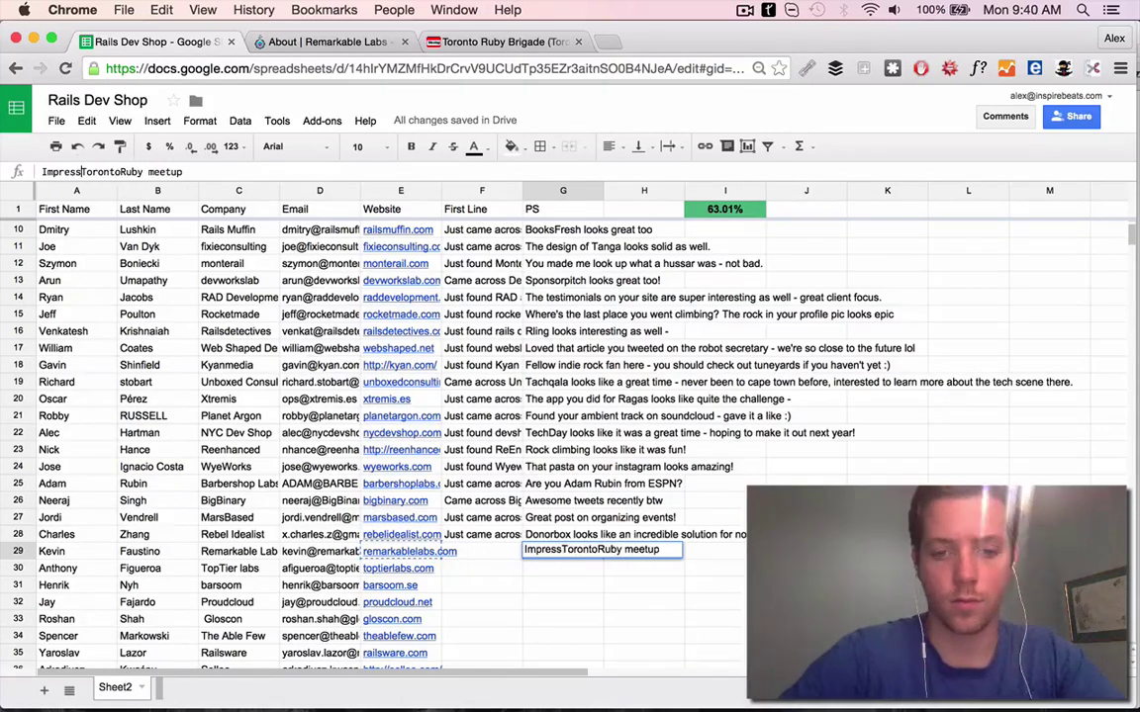
left_click(482, 551)
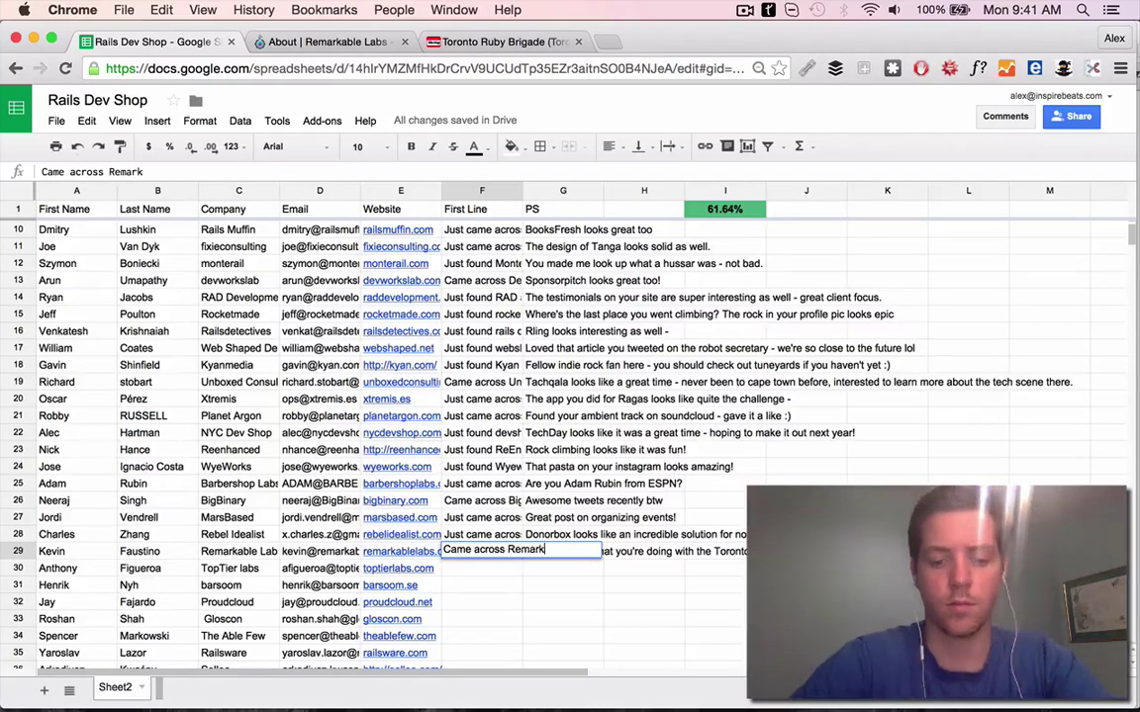
Write F29's First Line citing Remarkable Labs' blog post on sending emails with Sidekiq
key("ctrl+Tab")
left_click(862, 168)
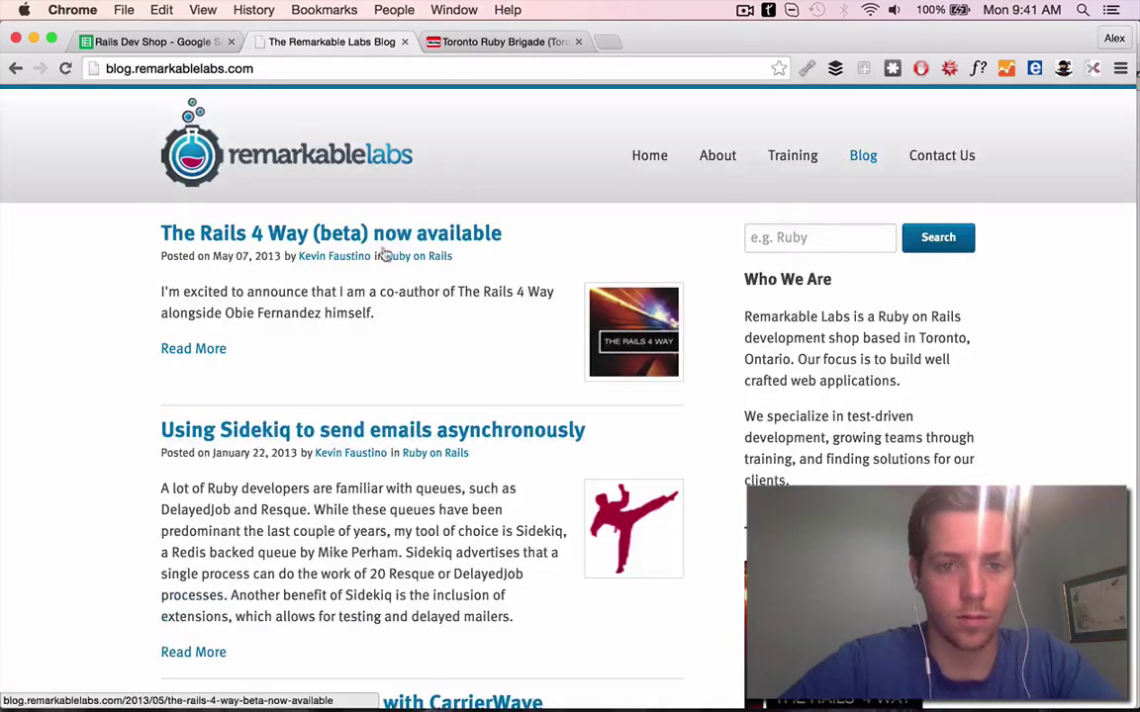
scroll(384, 360, "down", 1)
left_click(383, 360)
scroll(529, 356, "down", 5)
scroll(530, 356, "up", 5)
key("ctrl+shift+Tab")
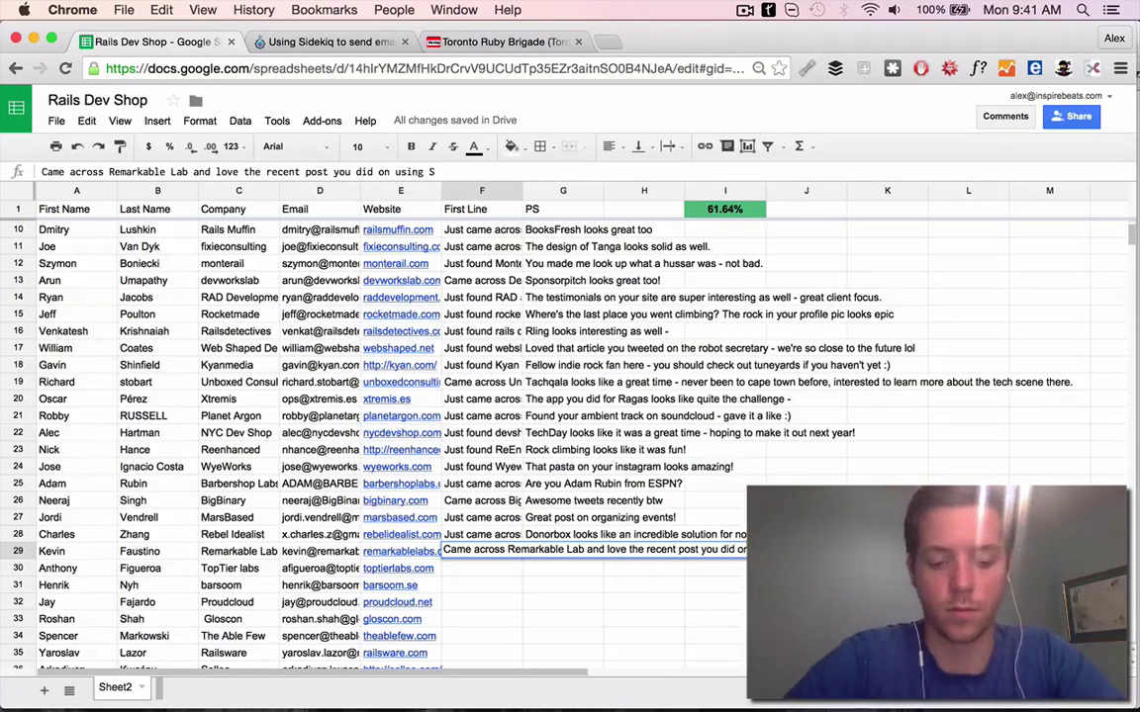
left_click(398, 568)
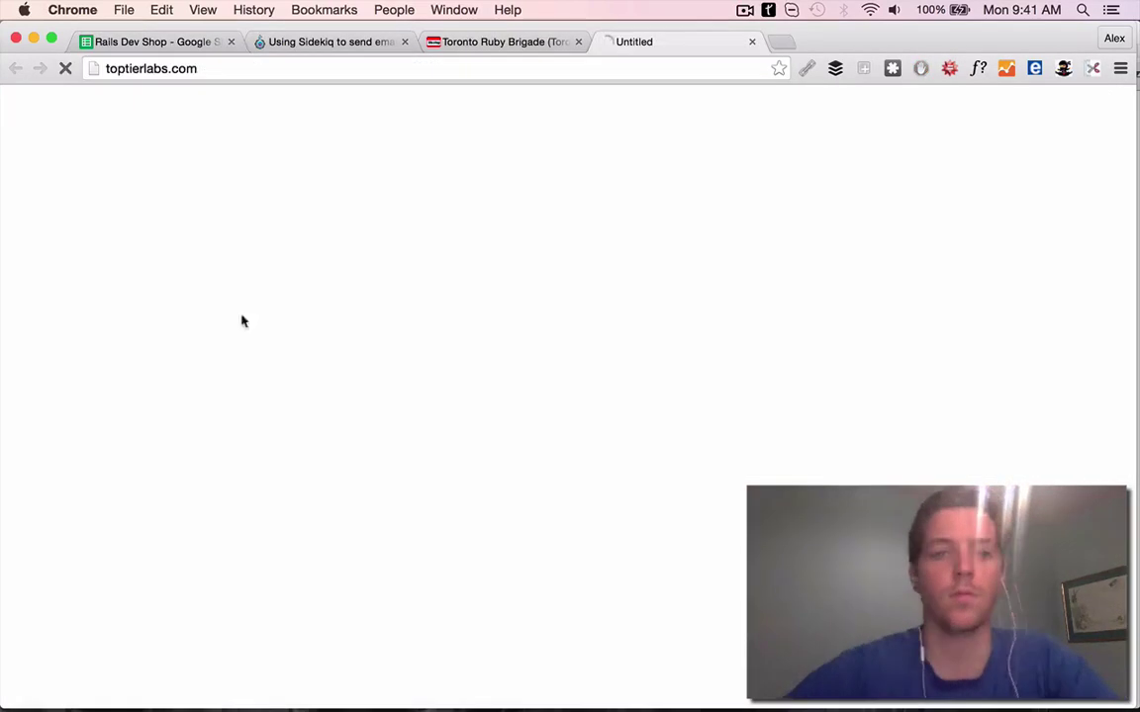
Open the TopTier labs website and skim it, closing the old Sidekiq blog post
left_click(404, 42)
left_click(357, 40)
key("ctrl+shift+t")
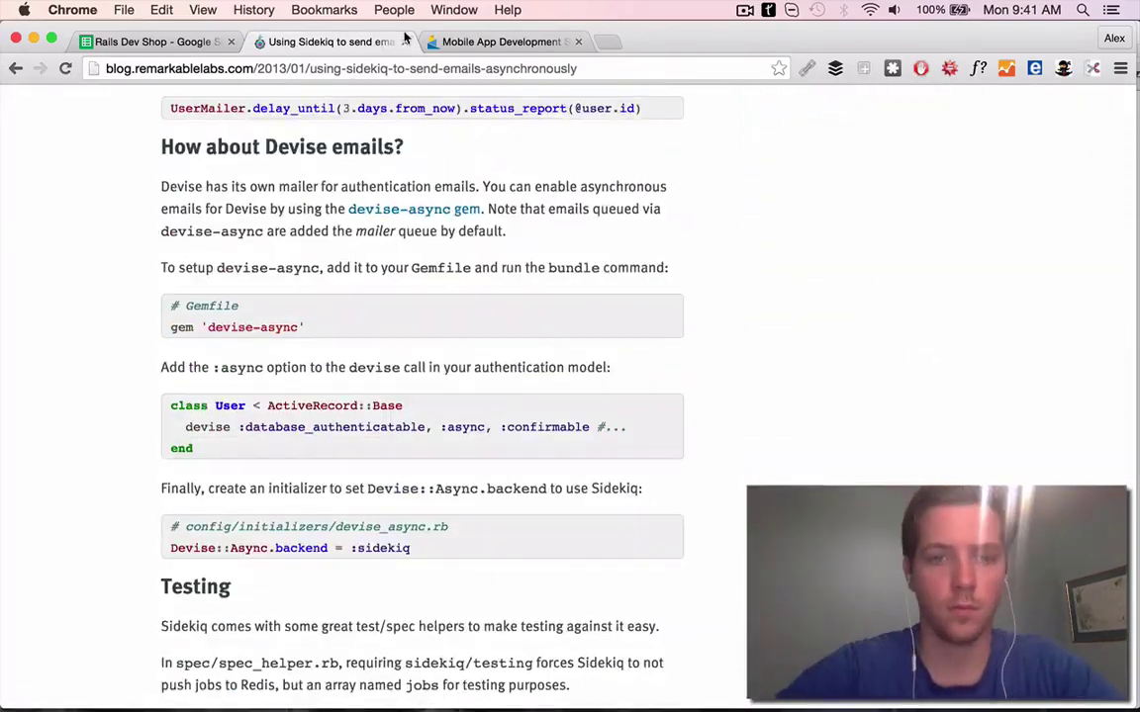
key("super+w")
scroll(748, 265, "down", 5)
scroll(748, 265, "up", 2)
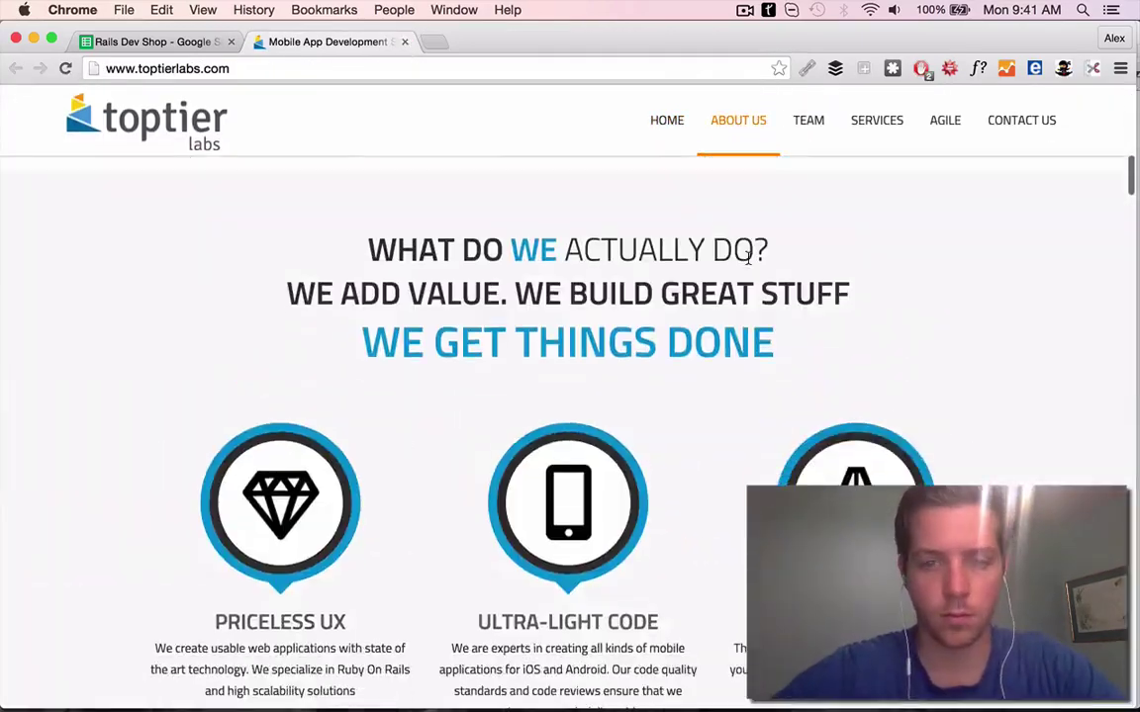
scroll(747, 259, "down", 10)
Compare the sheet with the TopTier labs site before writing row 30's First Line
left_click(148, 42)
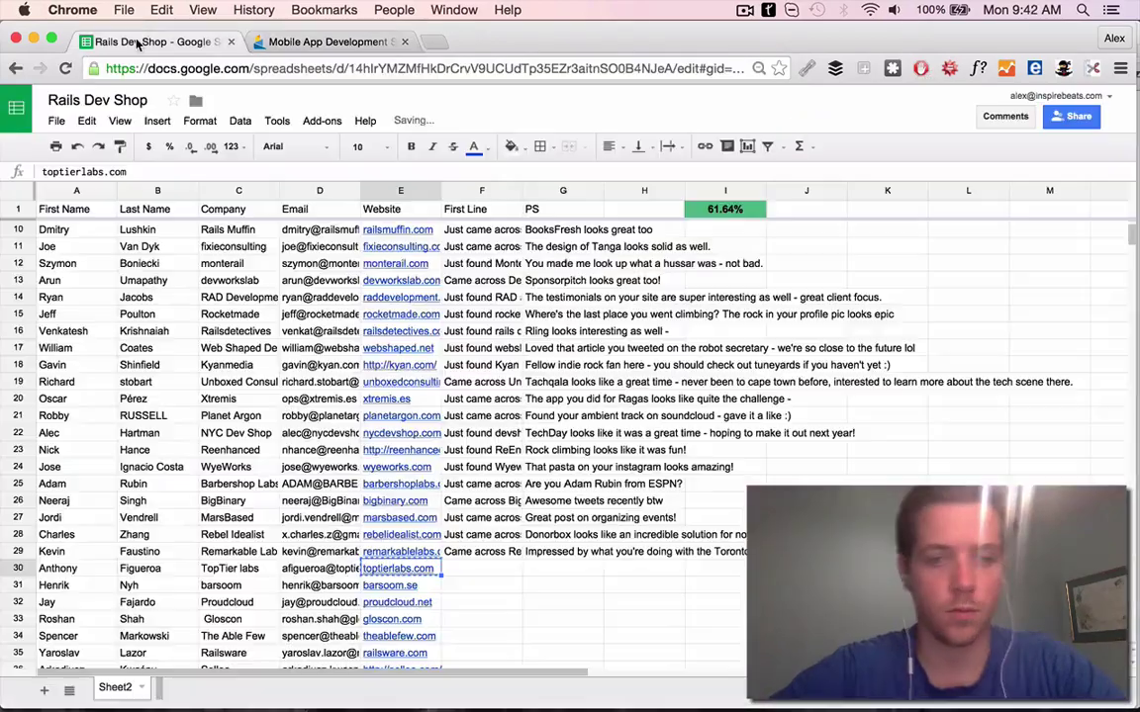
left_click(327, 41)
scroll(312, 254, "up", 1)
scroll(753, 262, "down", 10)
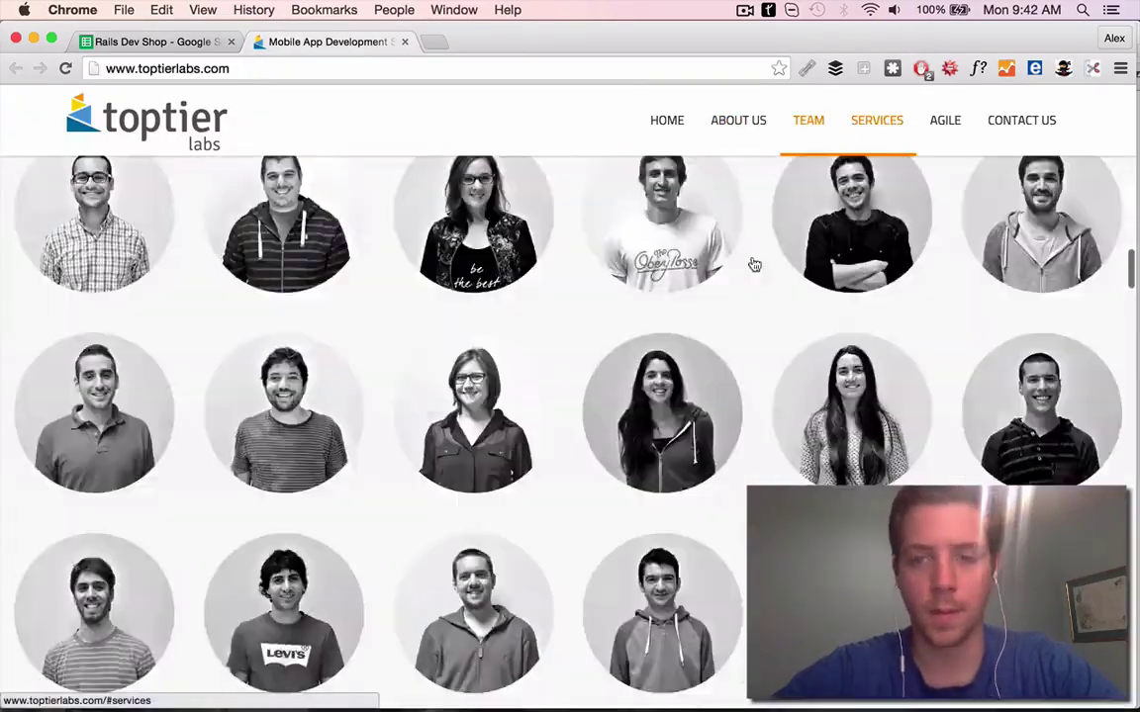
scroll(595, 401, "down", 20)
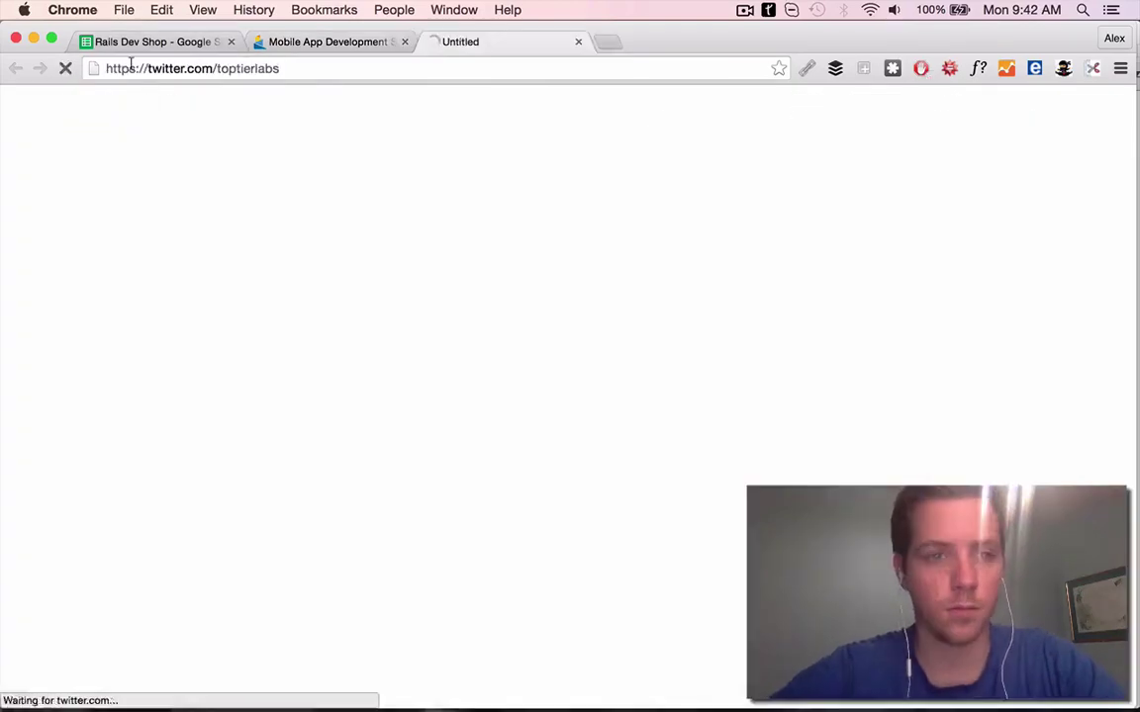
left_click(149, 41)
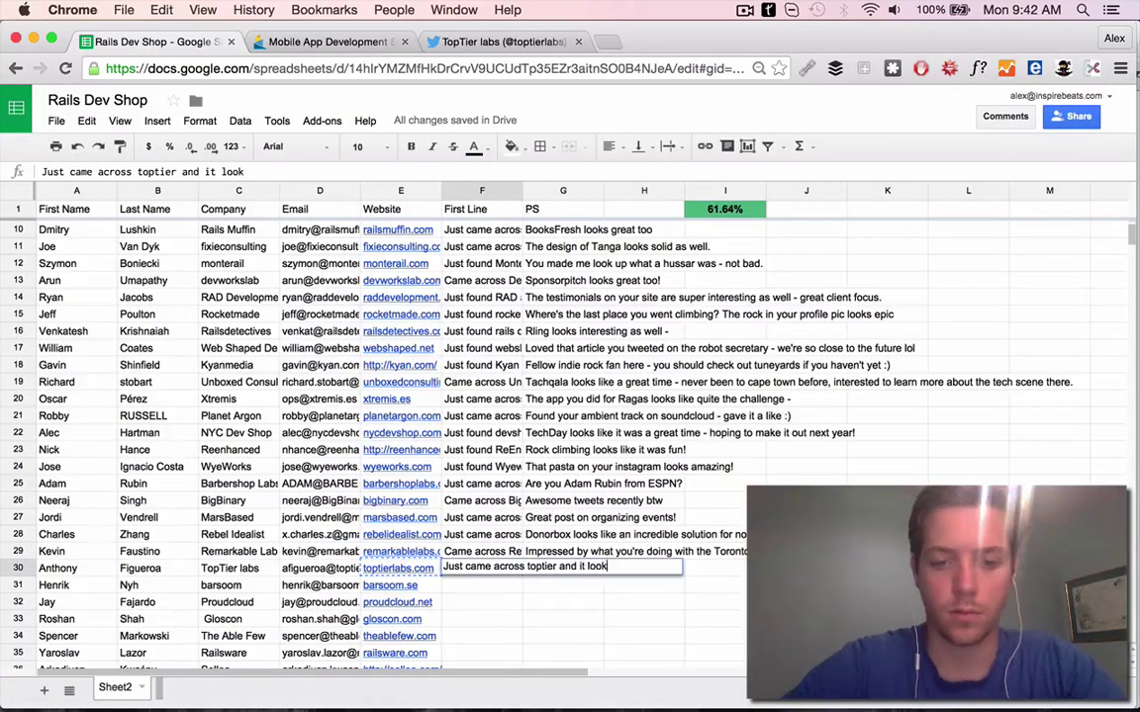
Browse TopTier labs' Twitter profile and like the retweeted 2Cents post
left_click(495, 42)
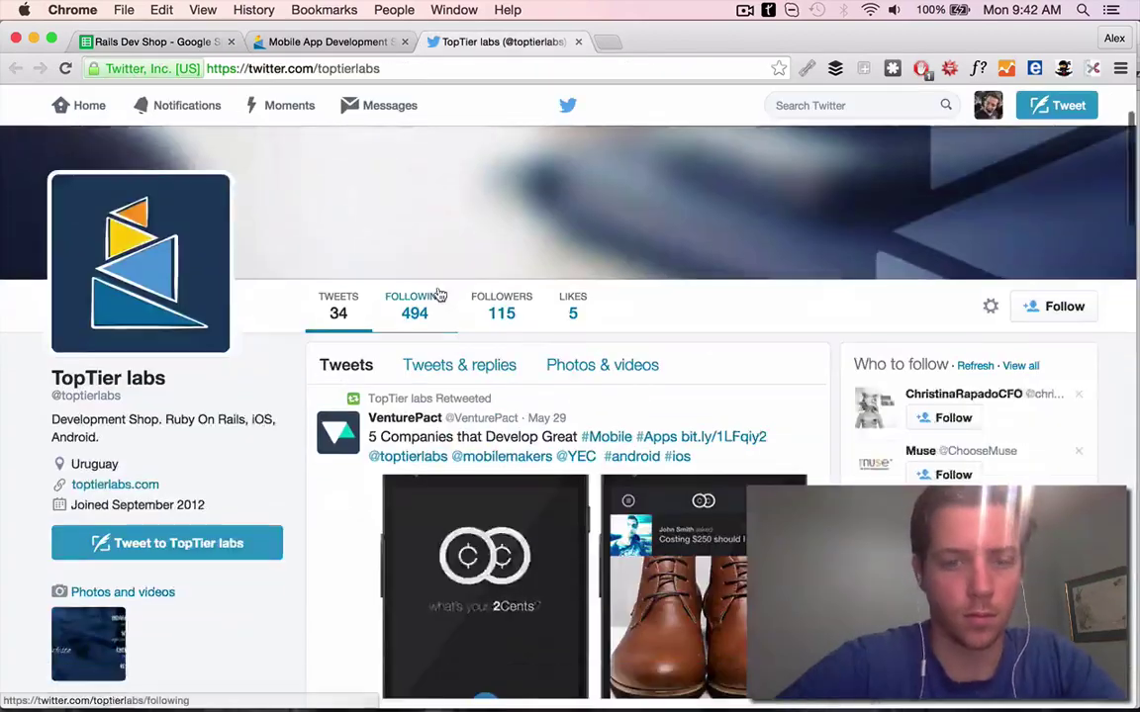
scroll(438, 294, "down", 4)
scroll(416, 356, "up", 3)
scroll(638, 584, "down", 3)
scroll(638, 584, "up", 2)
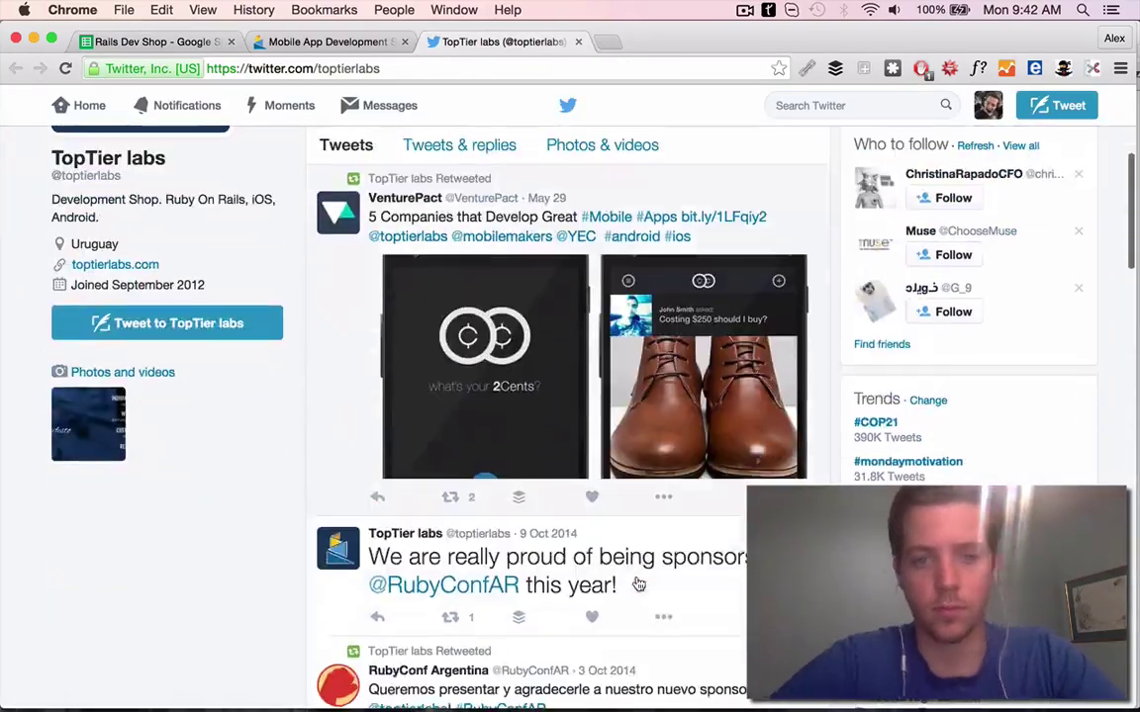
left_click(595, 495)
scroll(596, 495, "down", 3)
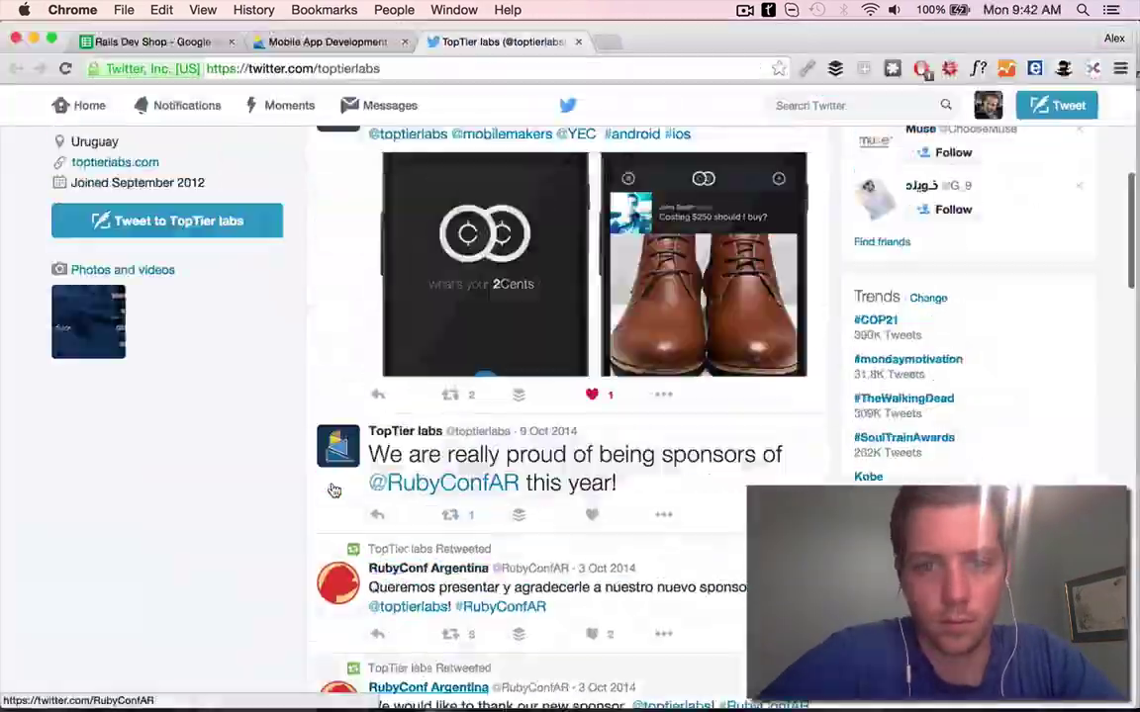
scroll(540, 394, "down", 5)
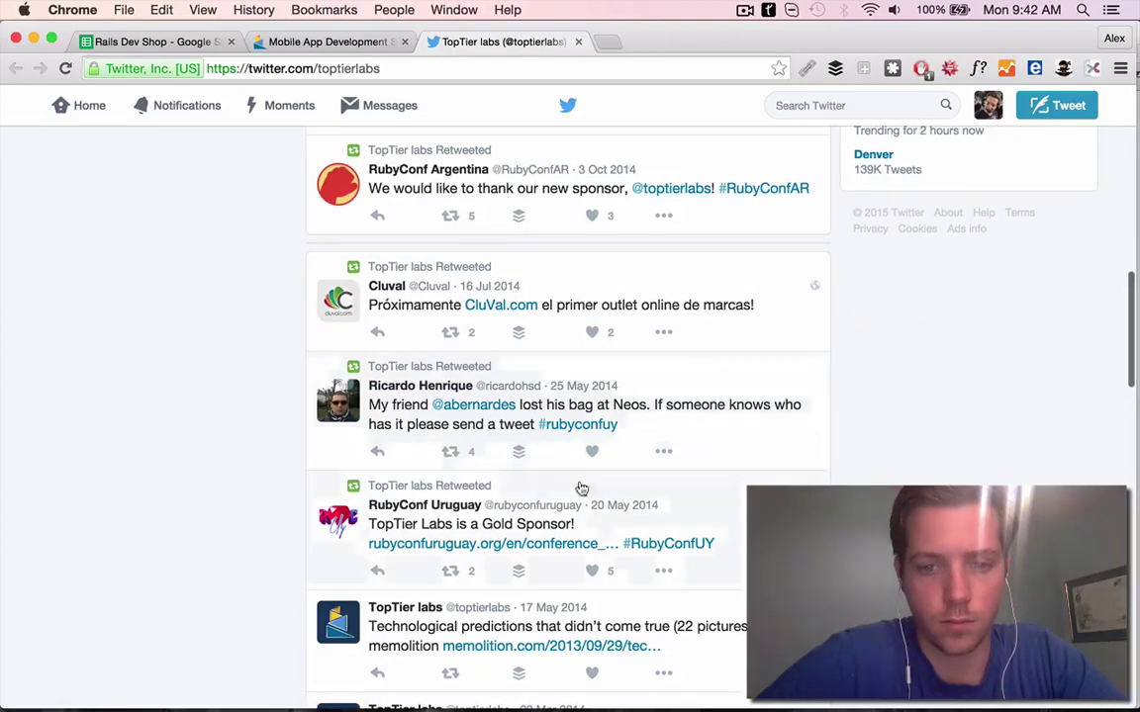
left_click(582, 43)
Back in the sheet, Google row 30's contact together with TopTier labs
scroll(287, 299, "up", 10)
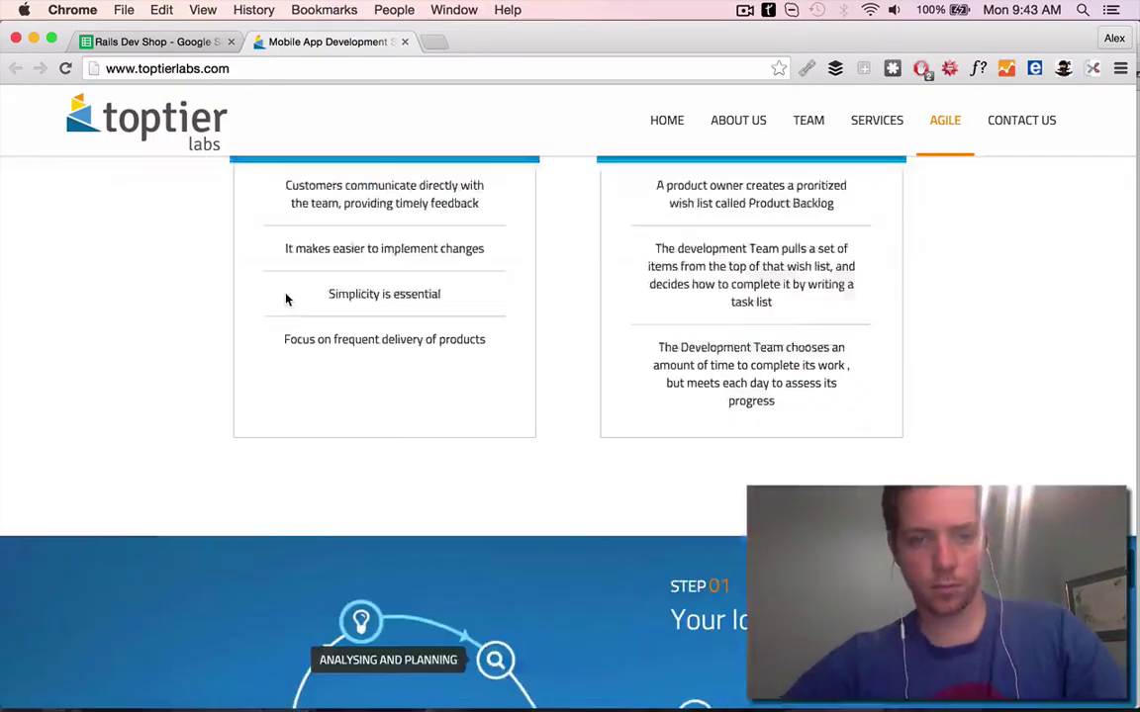
left_click(148, 42)
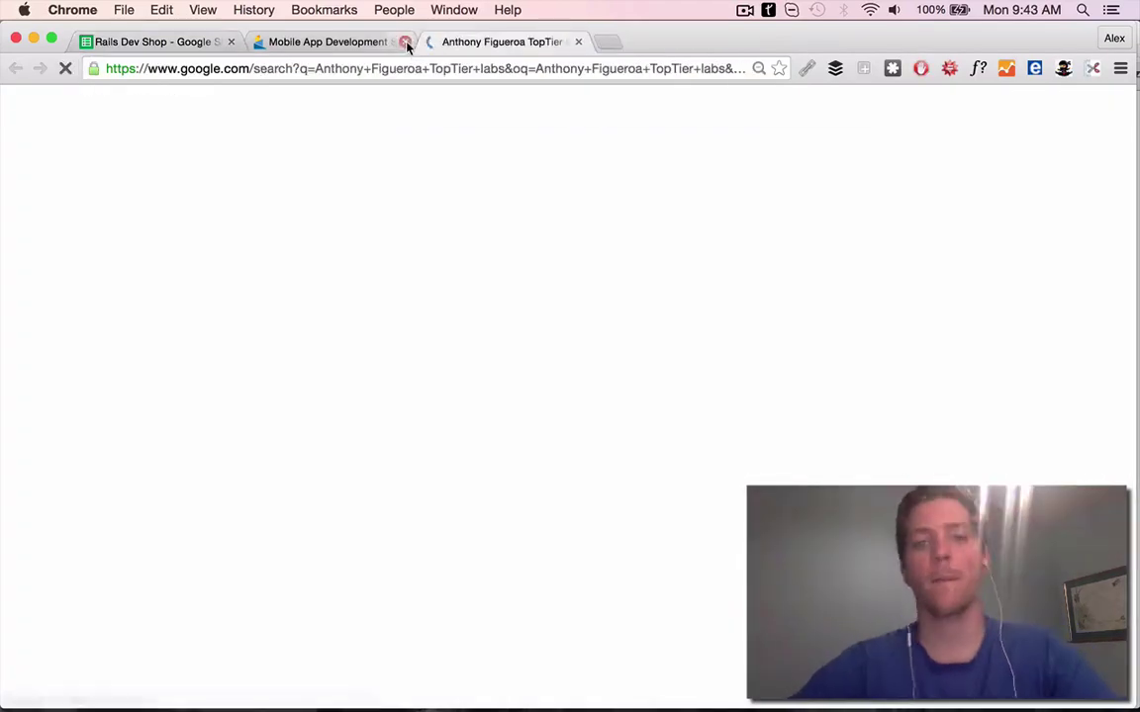
left_click(405, 42)
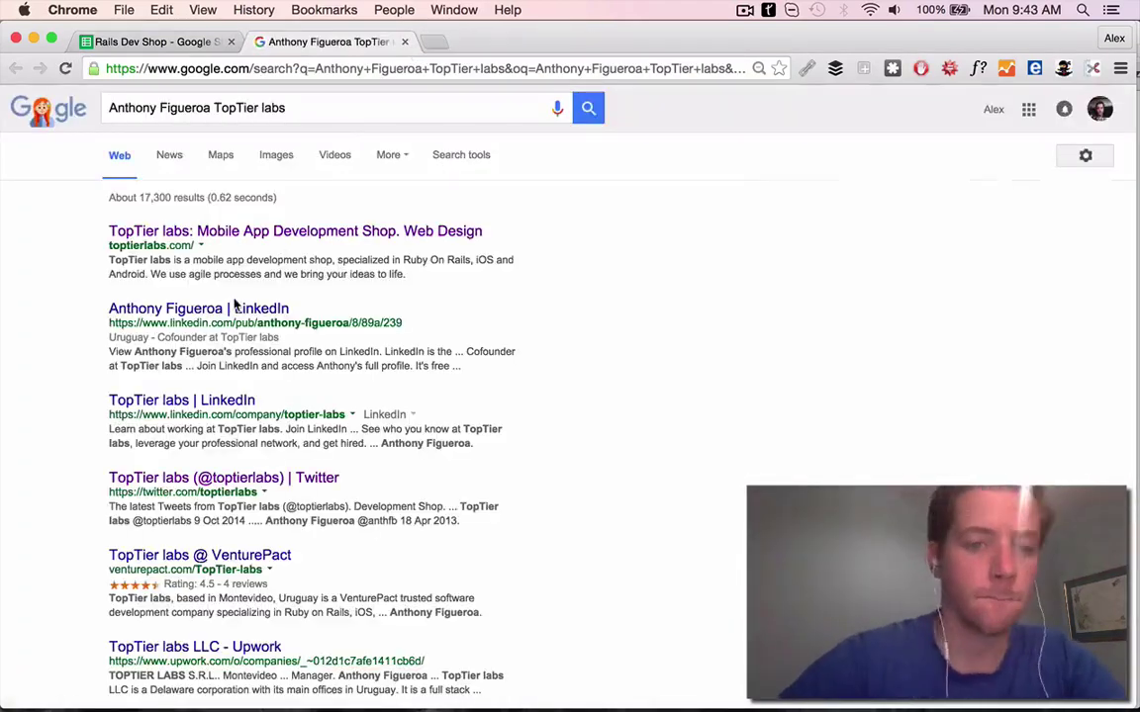
Review the cofounder's LinkedIn profile, contact details and linked Twitter account
left_click(230, 310)
left_click(193, 401)
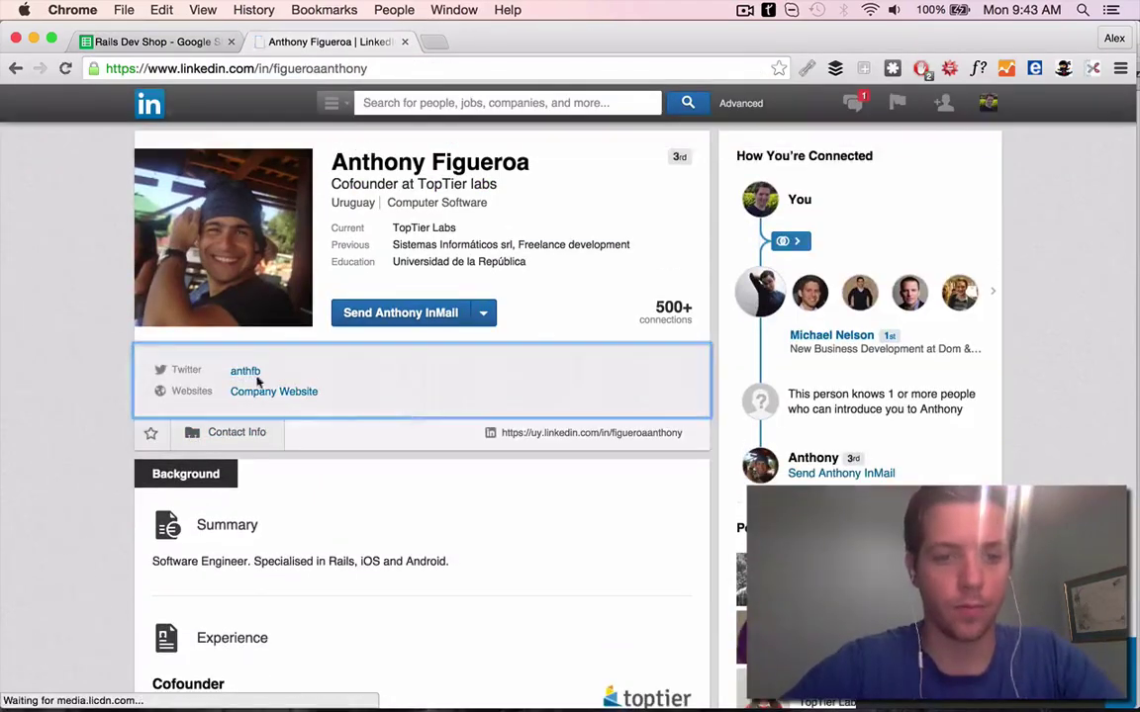
left_click(237, 300)
scroll(445, 326, "down", 10)
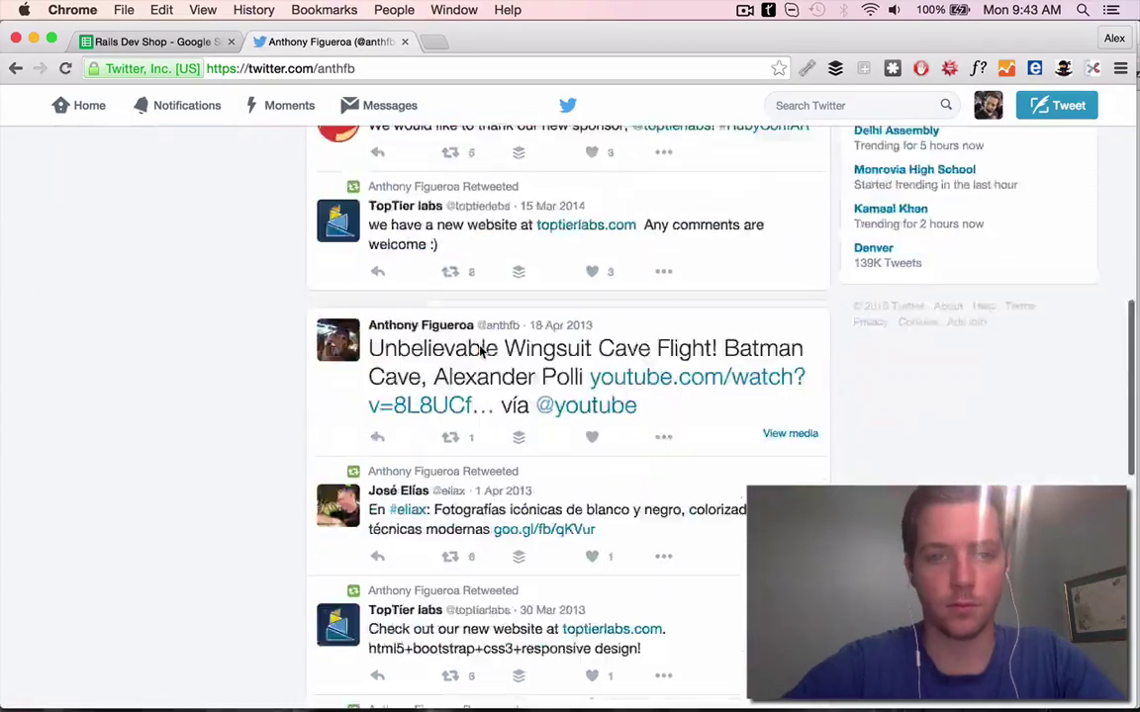
scroll(149, 297, "up", 10)
left_click(15, 70)
scroll(500, 248, "down", 15)
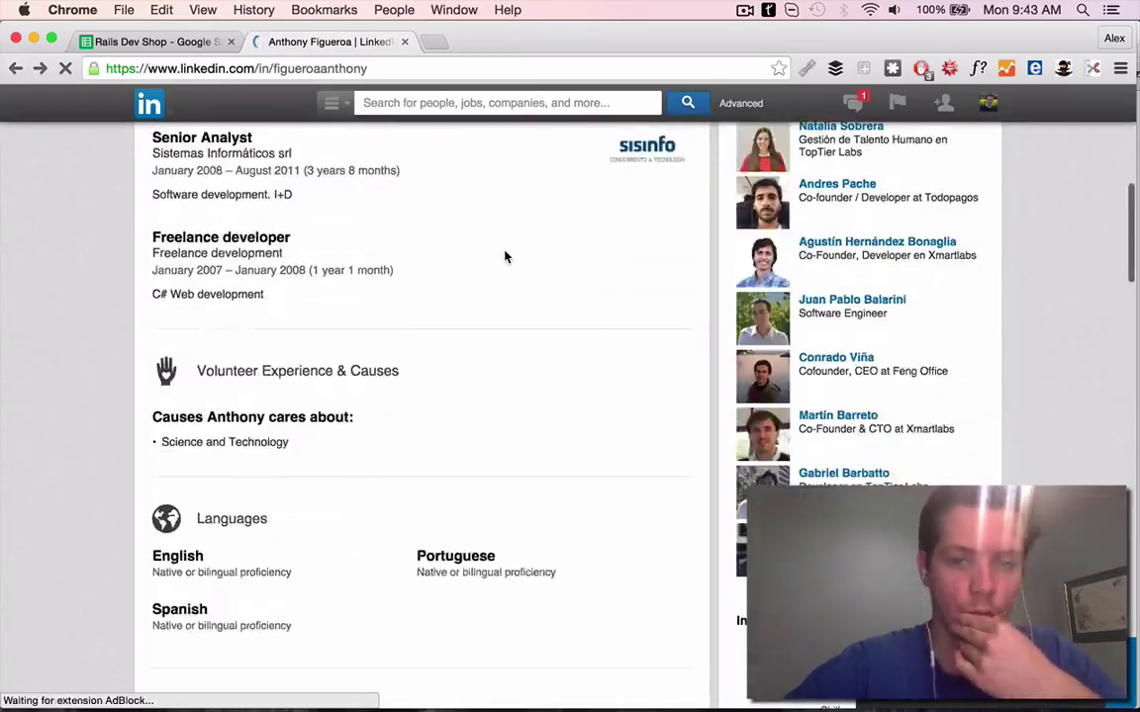
scroll(505, 256, "down", 15)
scroll(503, 254, "up", 20)
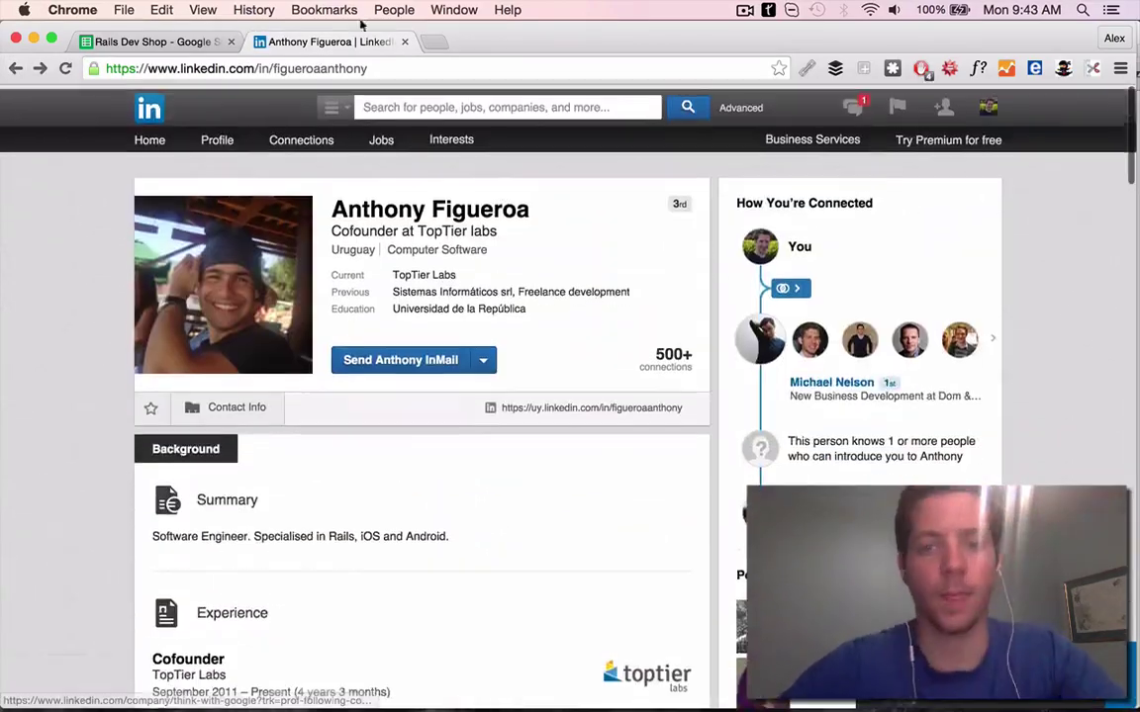
Revisit the TopTier labs website to look over its work
left_click(98, 44)
left_click(405, 41)
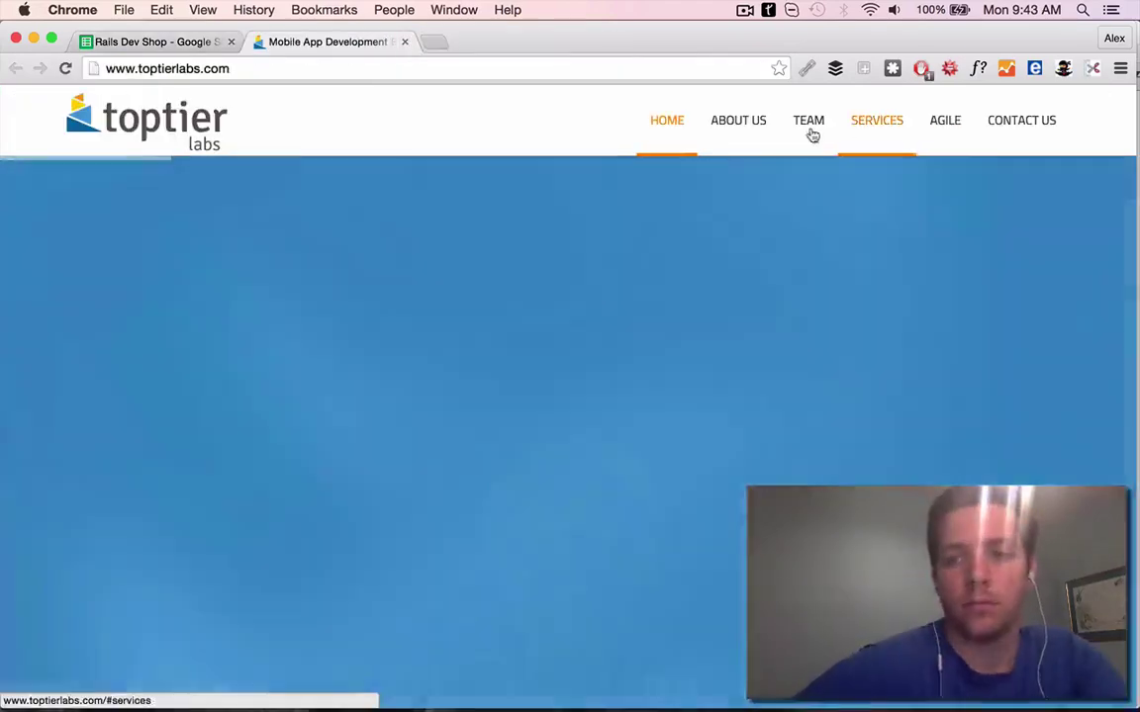
scroll(687, 495, "down", 10)
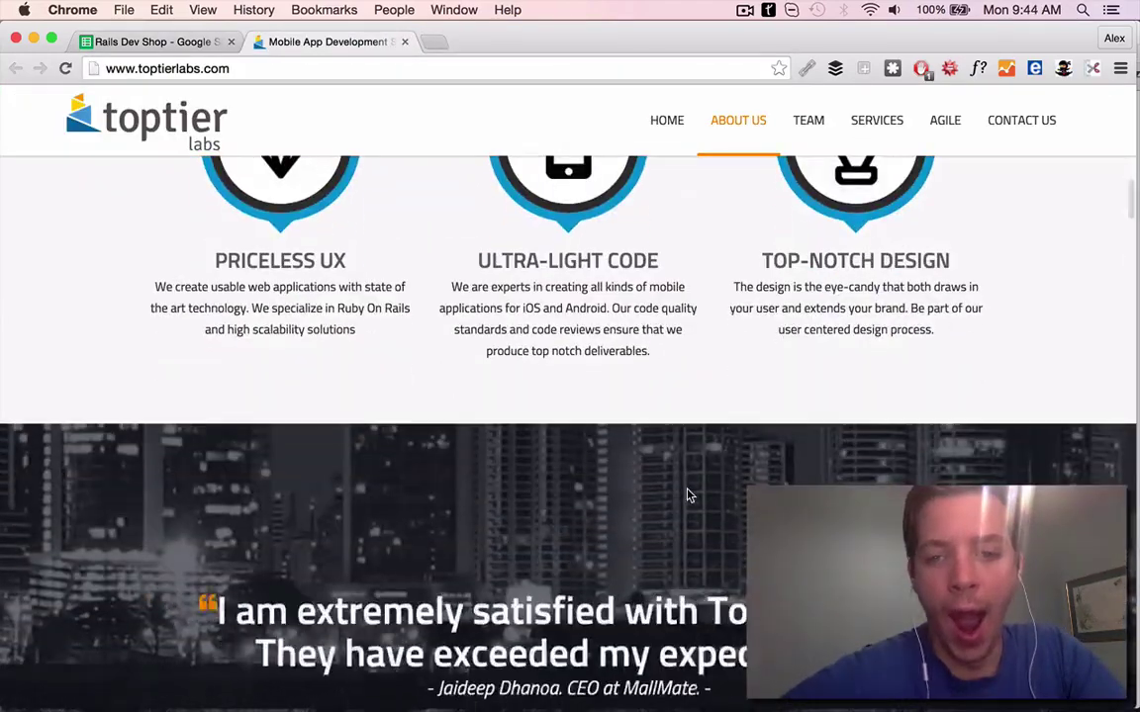
scroll(690, 496, "down", 15)
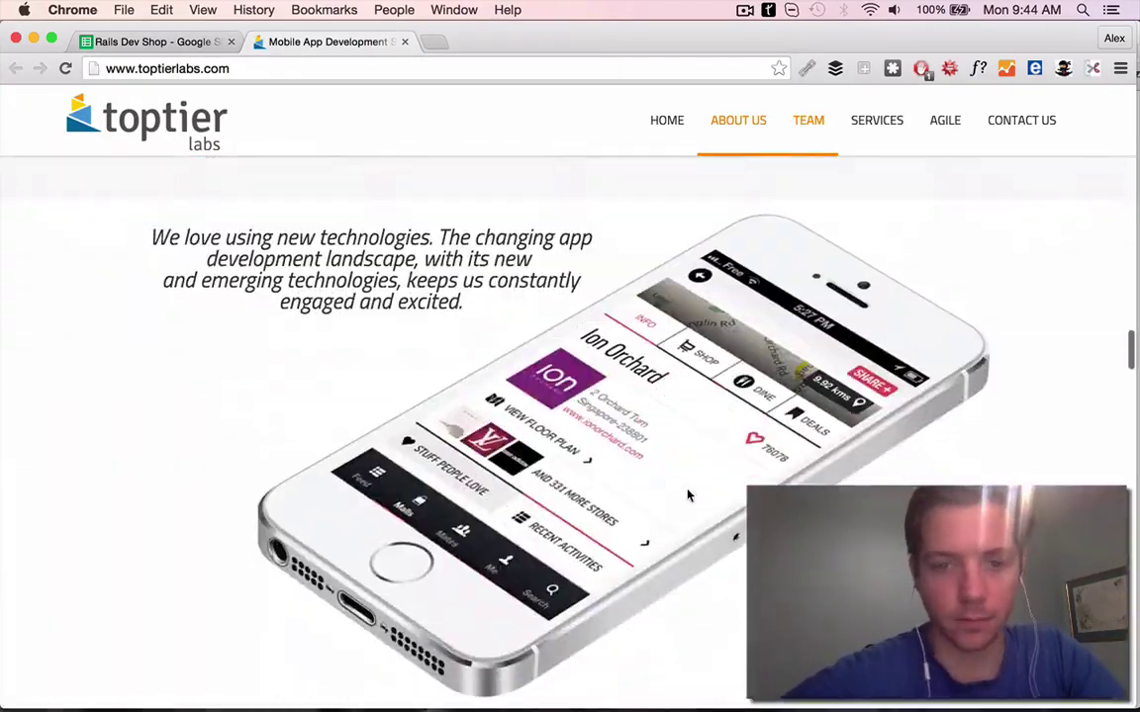
scroll(689, 495, "down", 8)
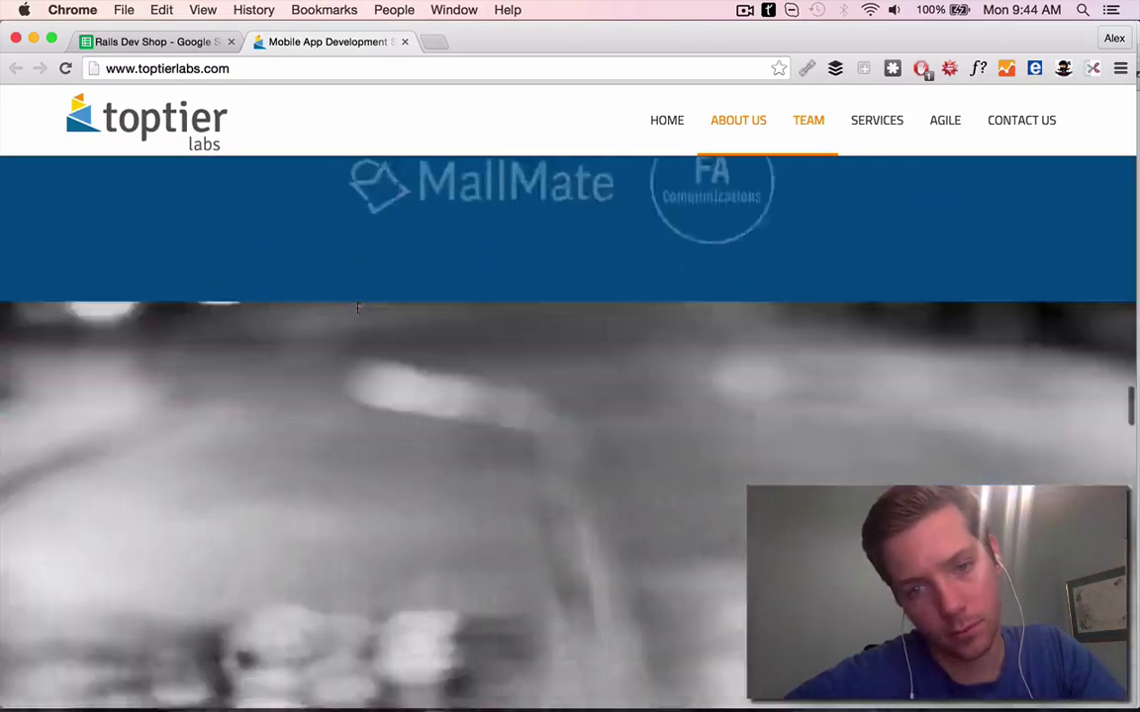
scroll(359, 315, "up", 3)
Look up MallMate's App Store listing, then start row 30's PS 'MallMate looks very well put together.'
key("super+t")
type("mallmate")
key("Return")
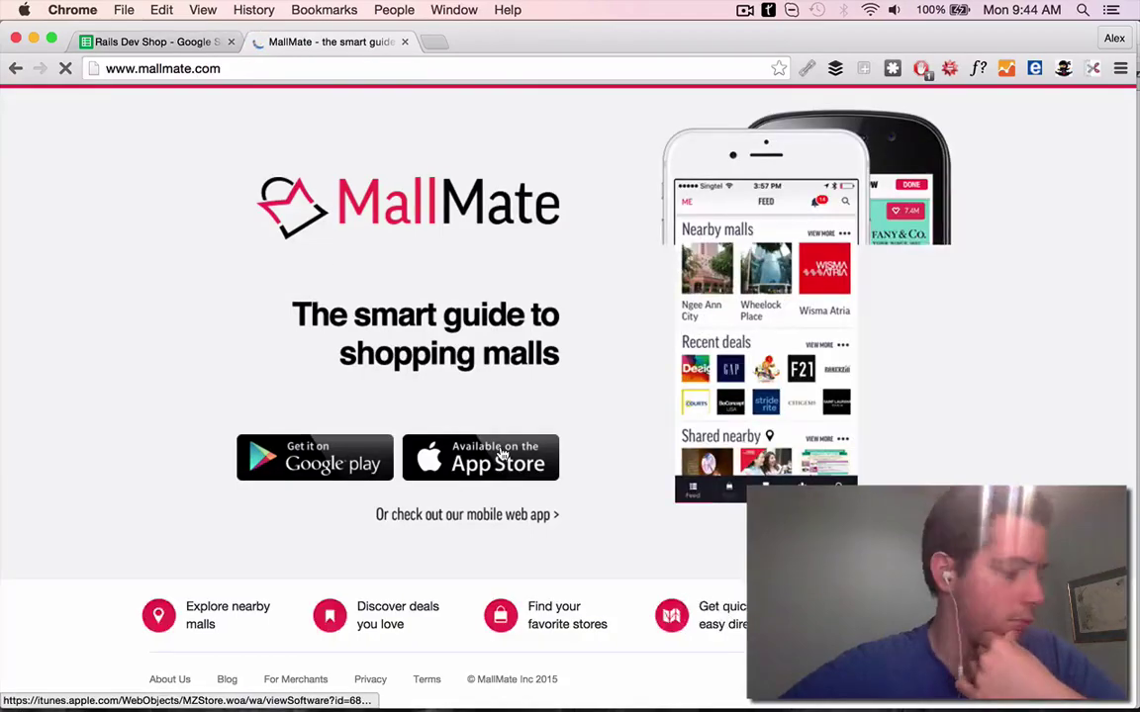
left_click(502, 453)
scroll(495, 370, "down", 10)
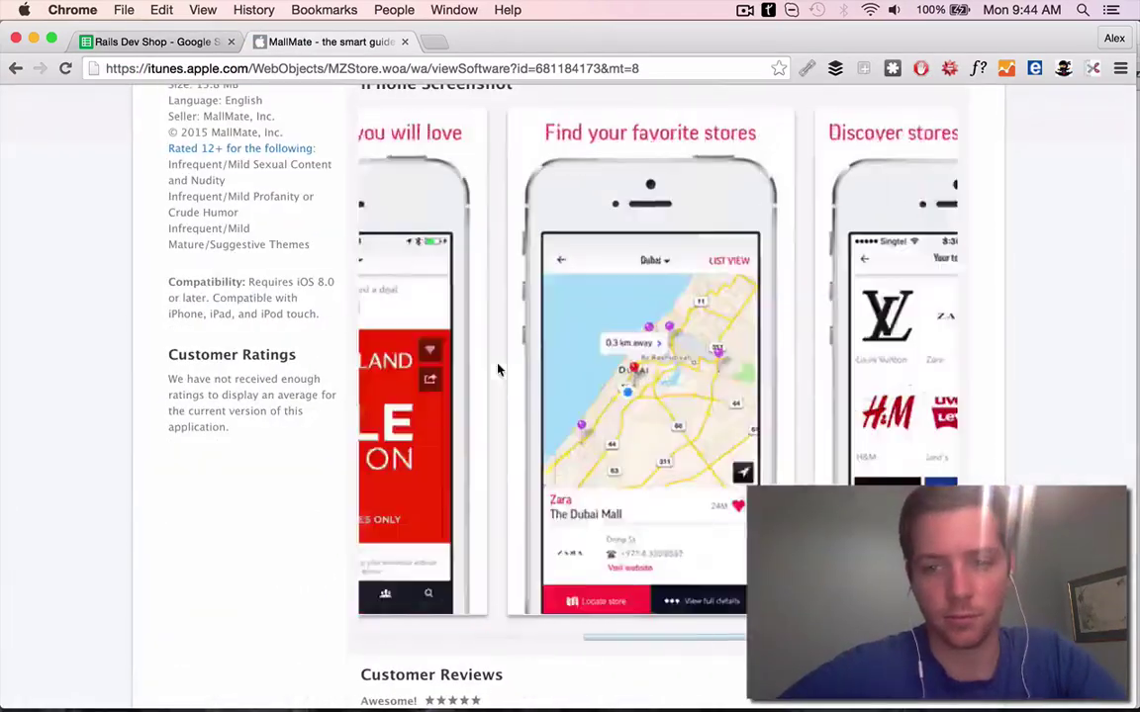
key("ctrl+shift+Tab")
left_click(591, 569)
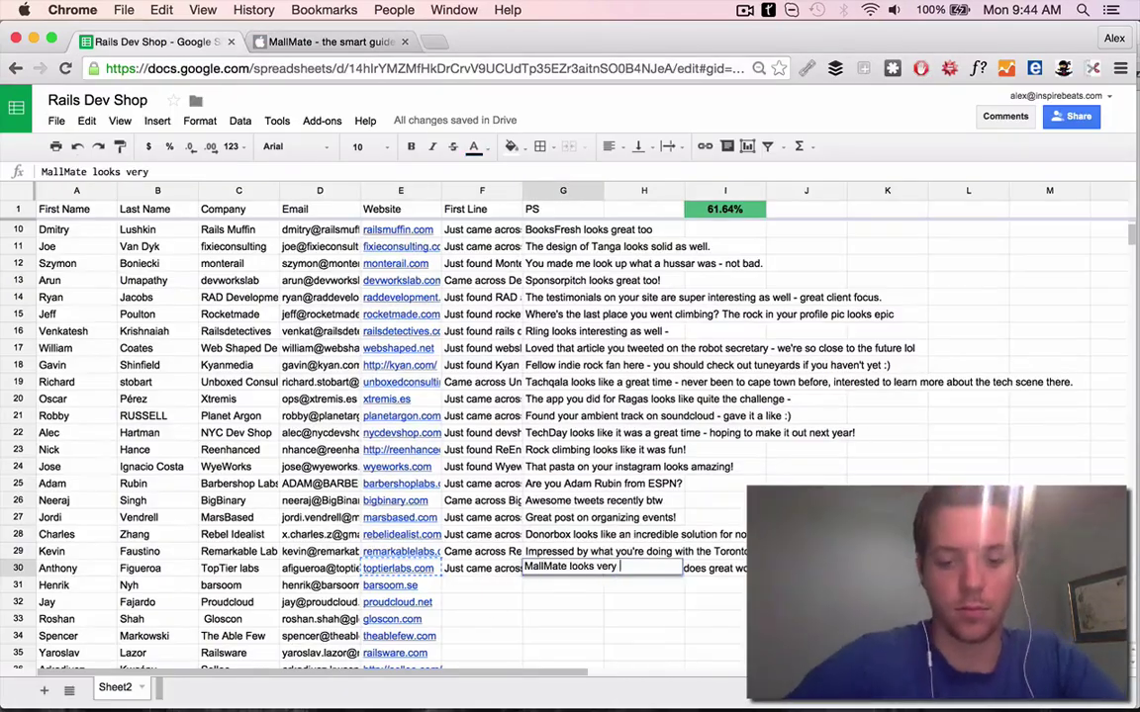
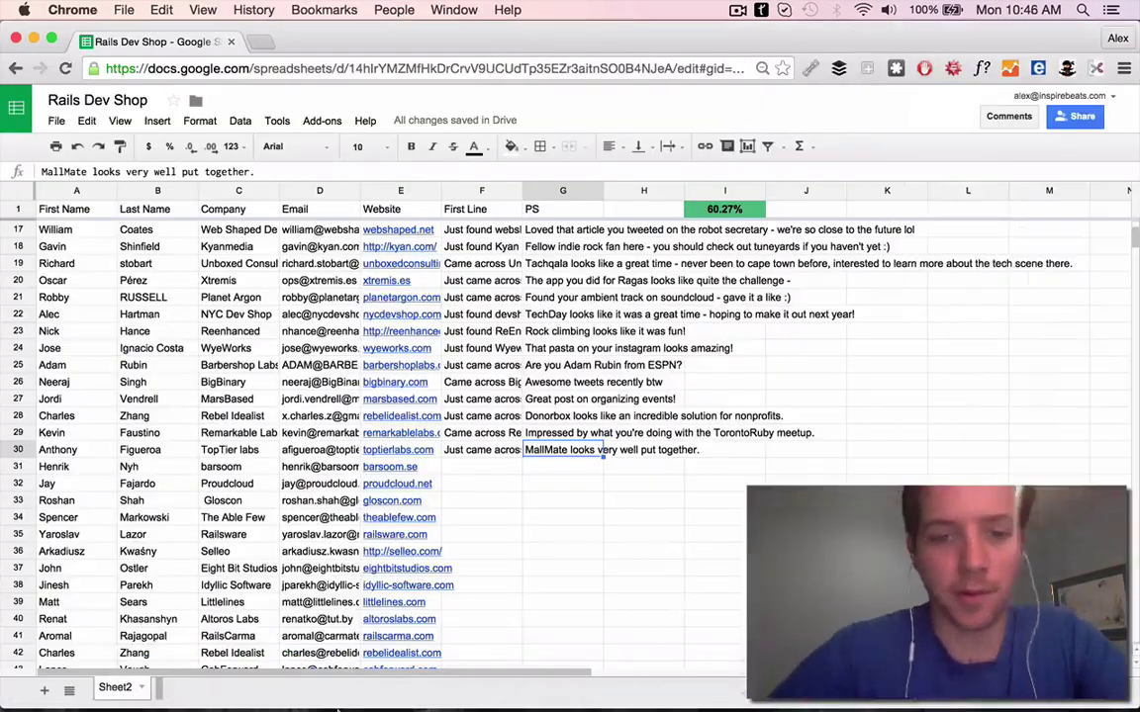
Open barsoom.se in a new tab to research the row 31 agency
left_click(542, 673)
left_click(358, 598)
key("super+h")
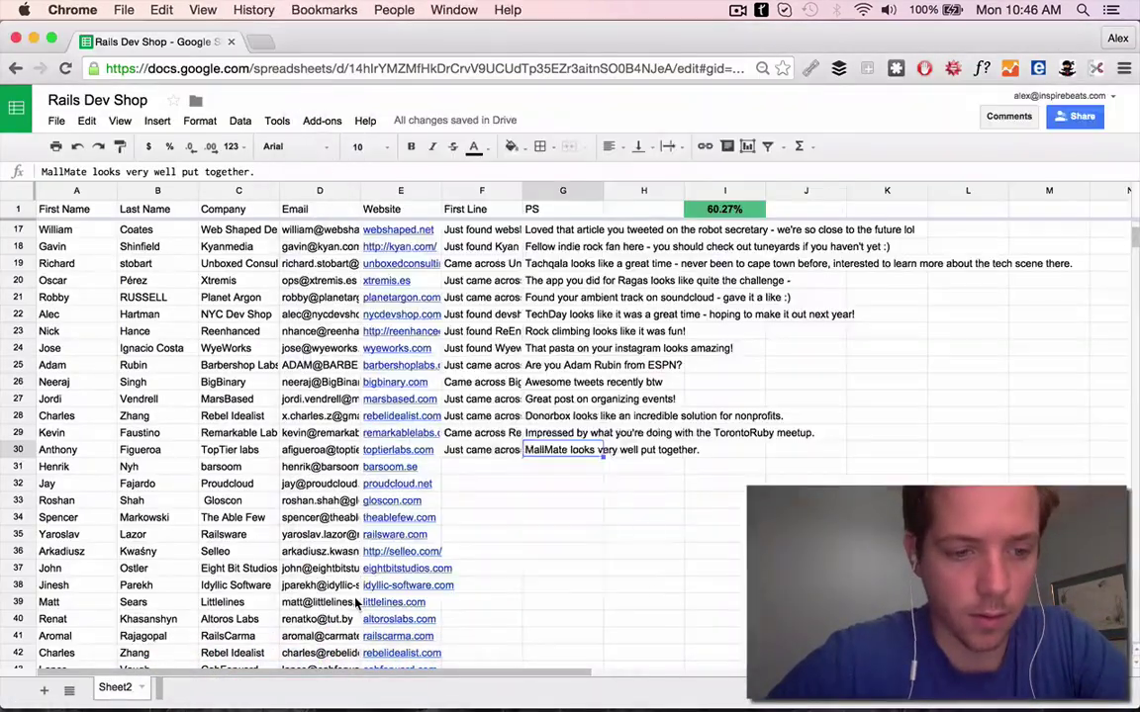
key("Left")
key("super+t")
type("barsoom.se")
key("Return")
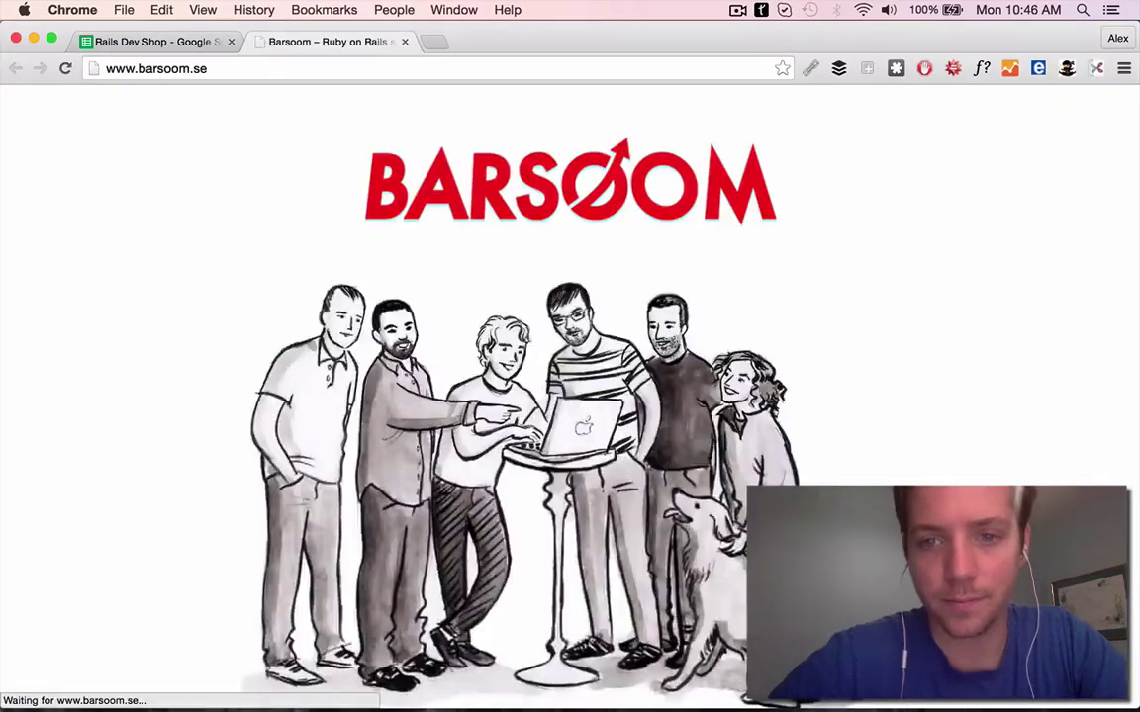
scroll(623, 534, "down", 10)
scroll(623, 396, "up", 2)
Open the Barsoom team and HQ pages in new tabs and look through them
left_click(560, 260, "super")
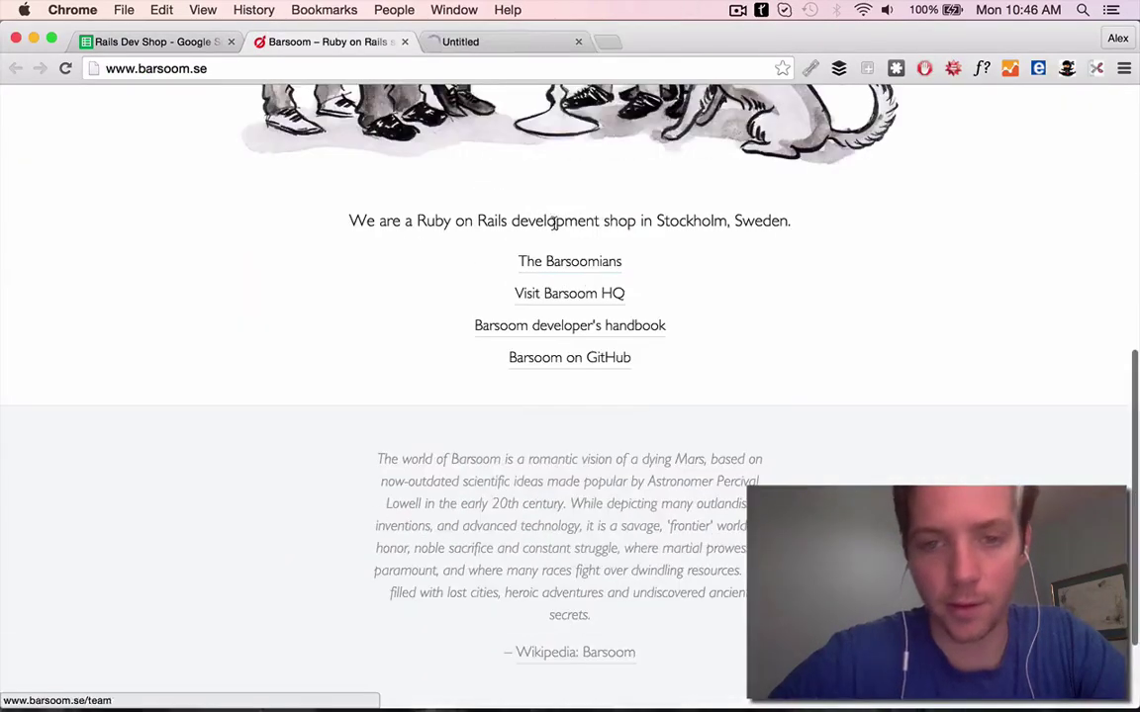
left_click(569, 293, "super")
left_click(460, 41)
scroll(569, 396, "down", 3)
left_click(148, 41)
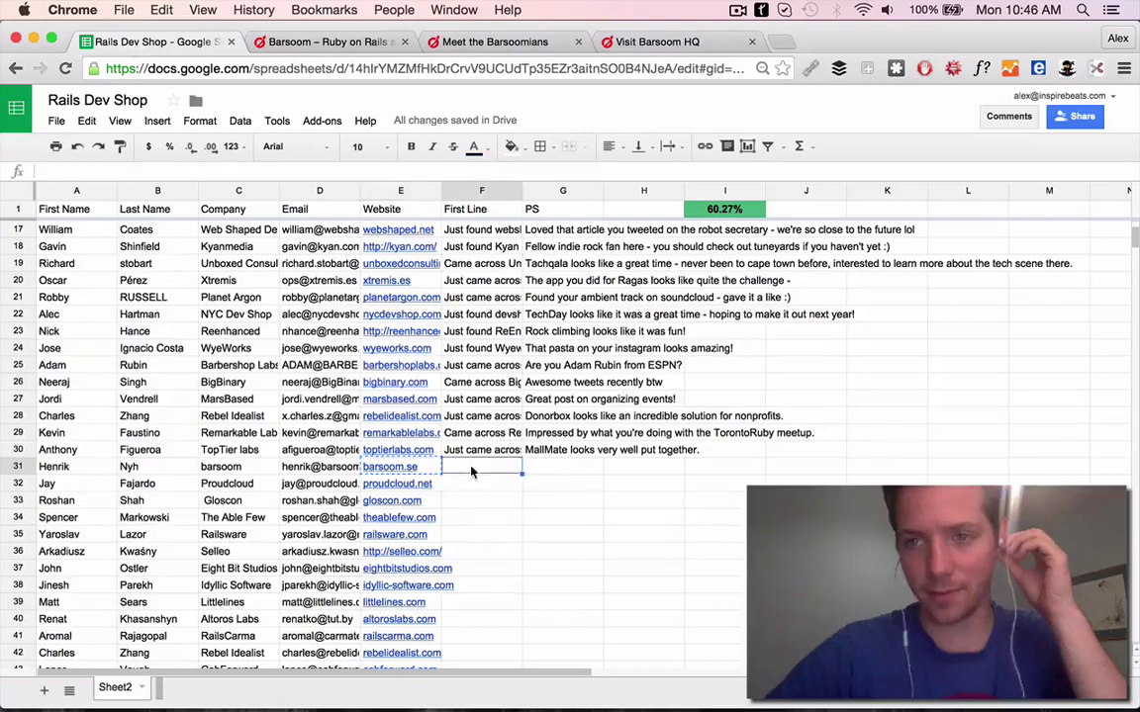
key("super+3")
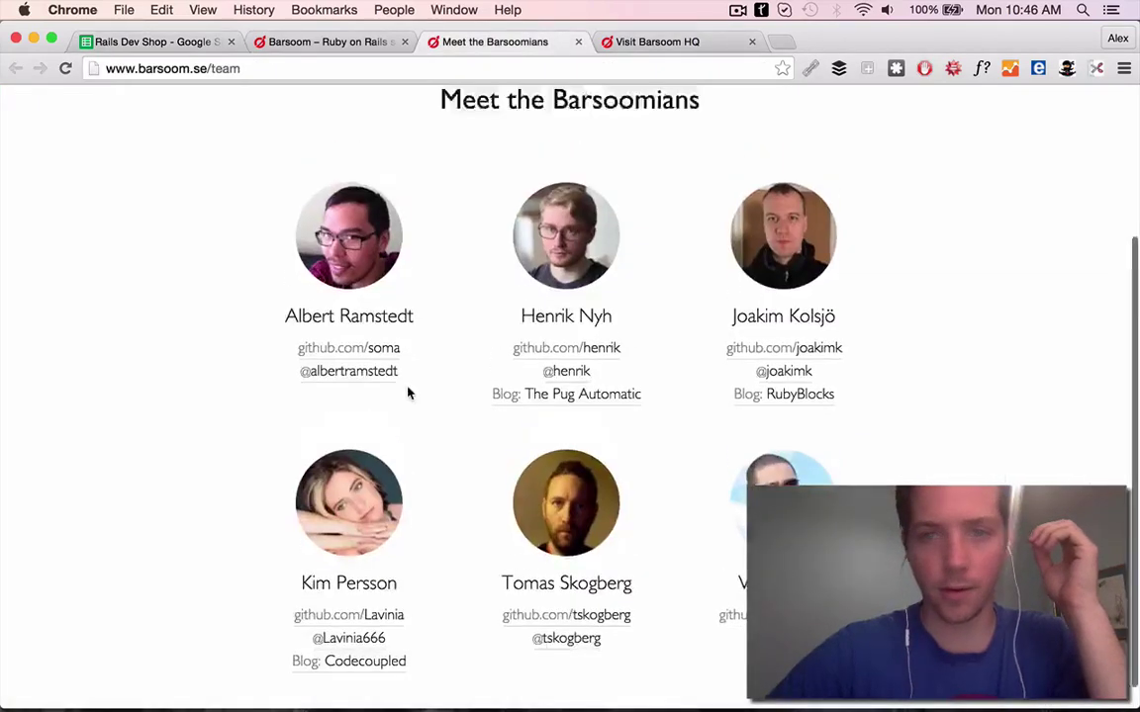
key("super+2")
scroll(650, 353, "down", 10)
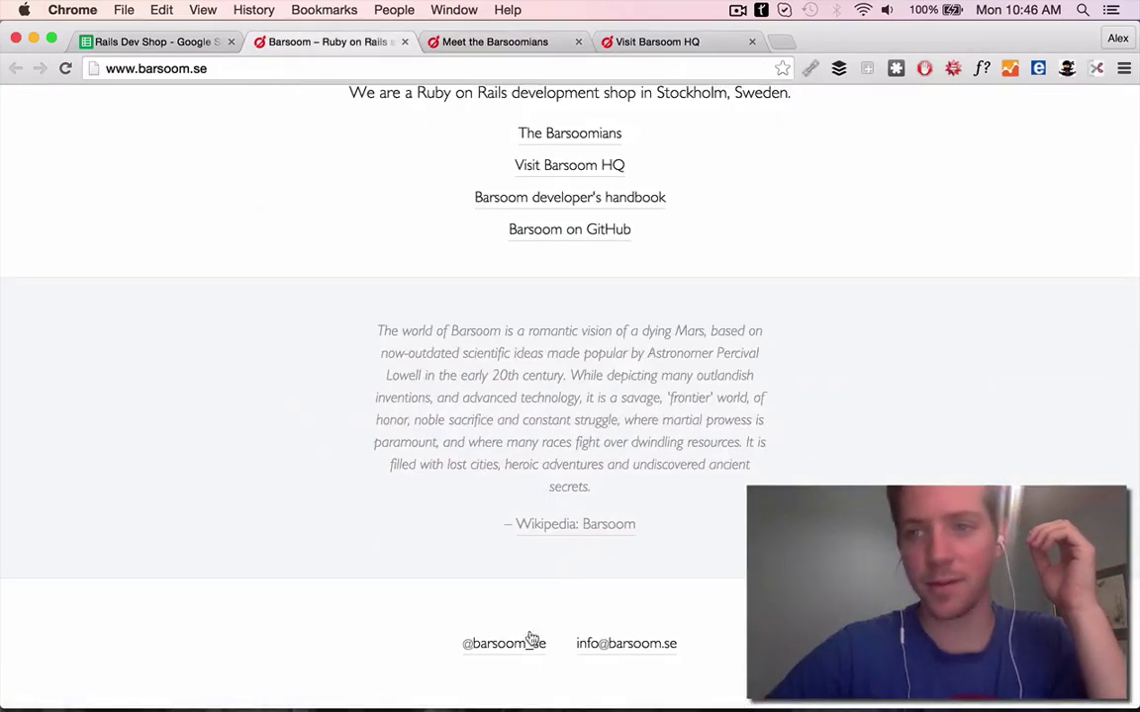
Follow Barsoom's Twitter profile to the Auctionet dev team and the dev.auctionet.com site
left_click(531, 639, "super")
key("super+4")
key("super+5")
left_click(905, 41)
key("super+3")
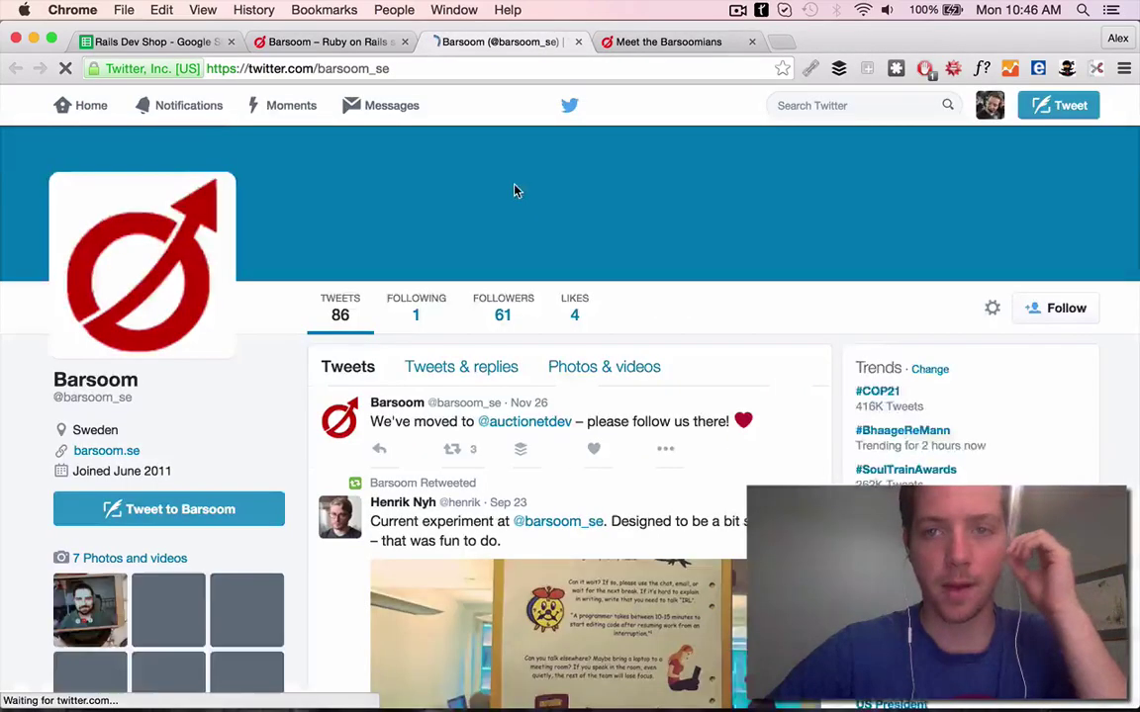
scroll(592, 279, "down", 3)
left_click(547, 247)
left_click(124, 468)
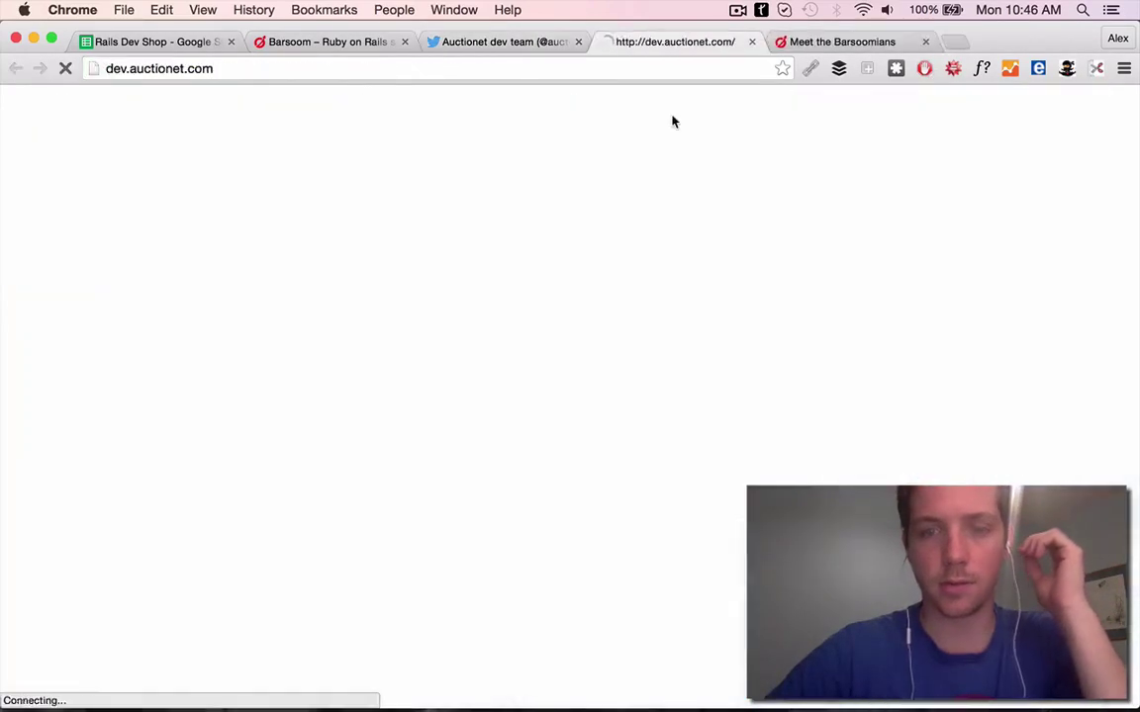
scroll(633, 297, "down", 5)
Start a new Gmail message with the contact's e-mail address as recipient
key("super+1")
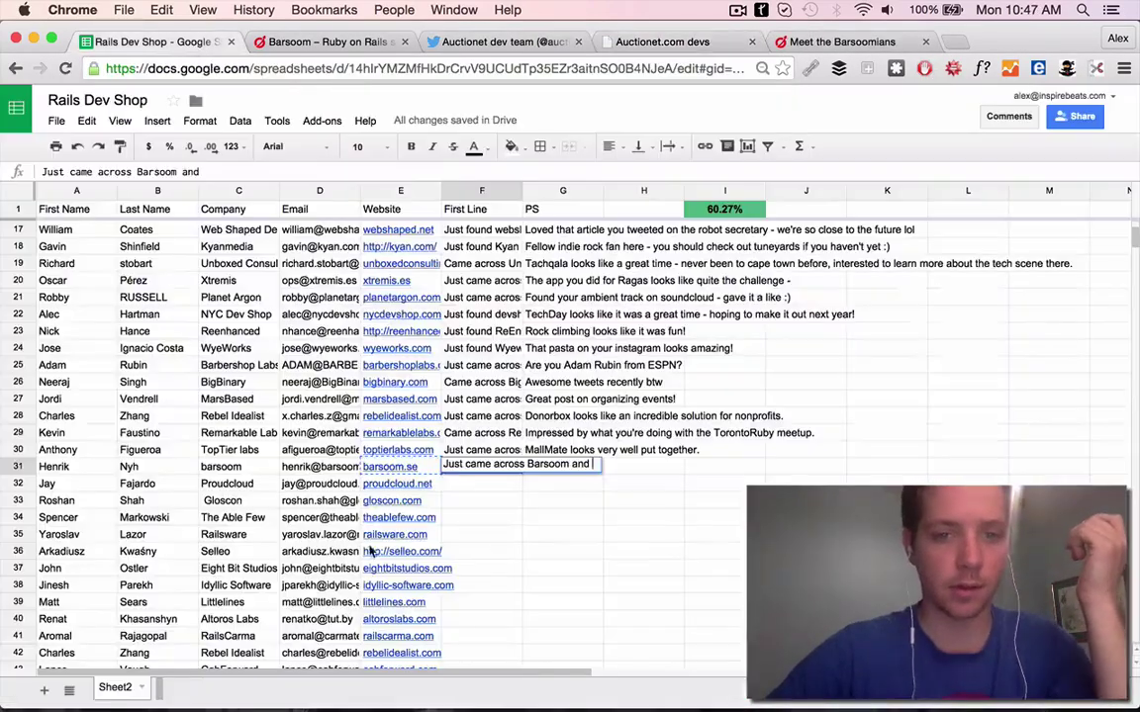
key("super+t")
type("gmail.com")
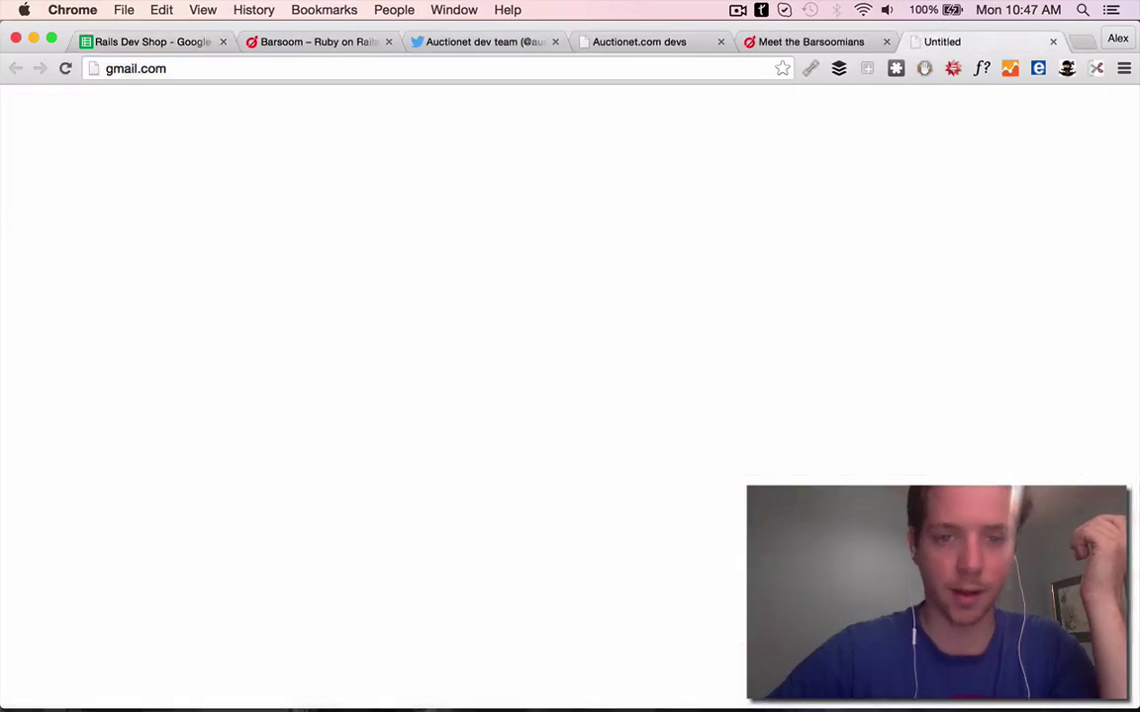
key("Return")
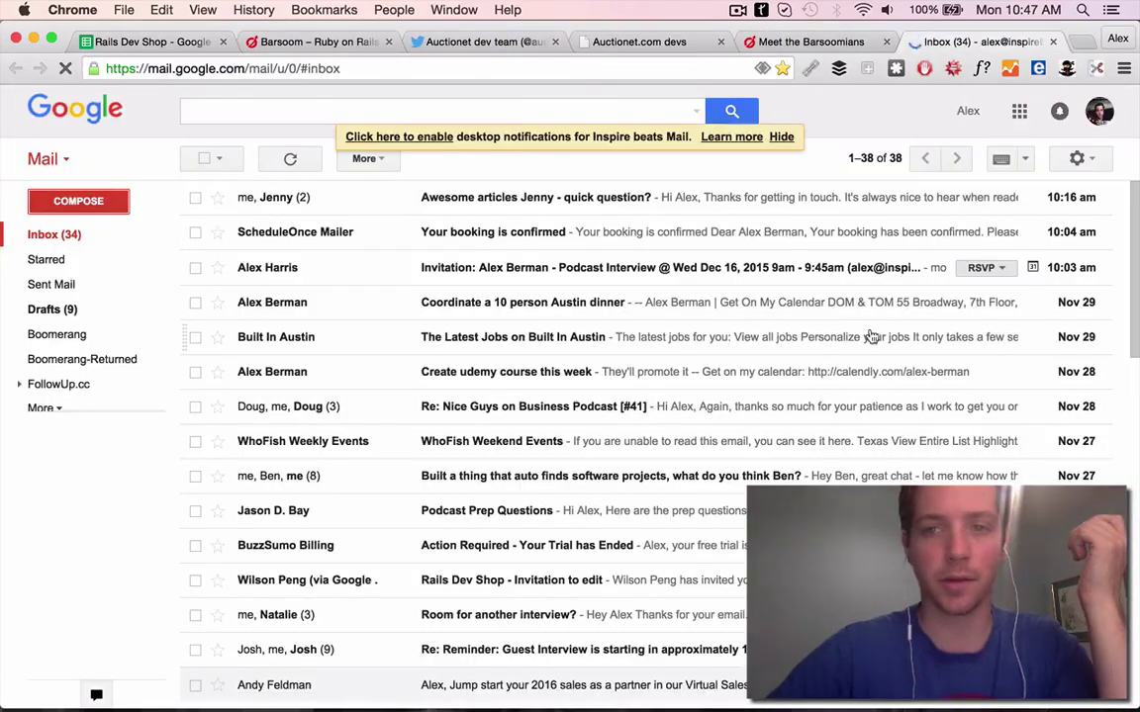
key("c")
key("super+v")
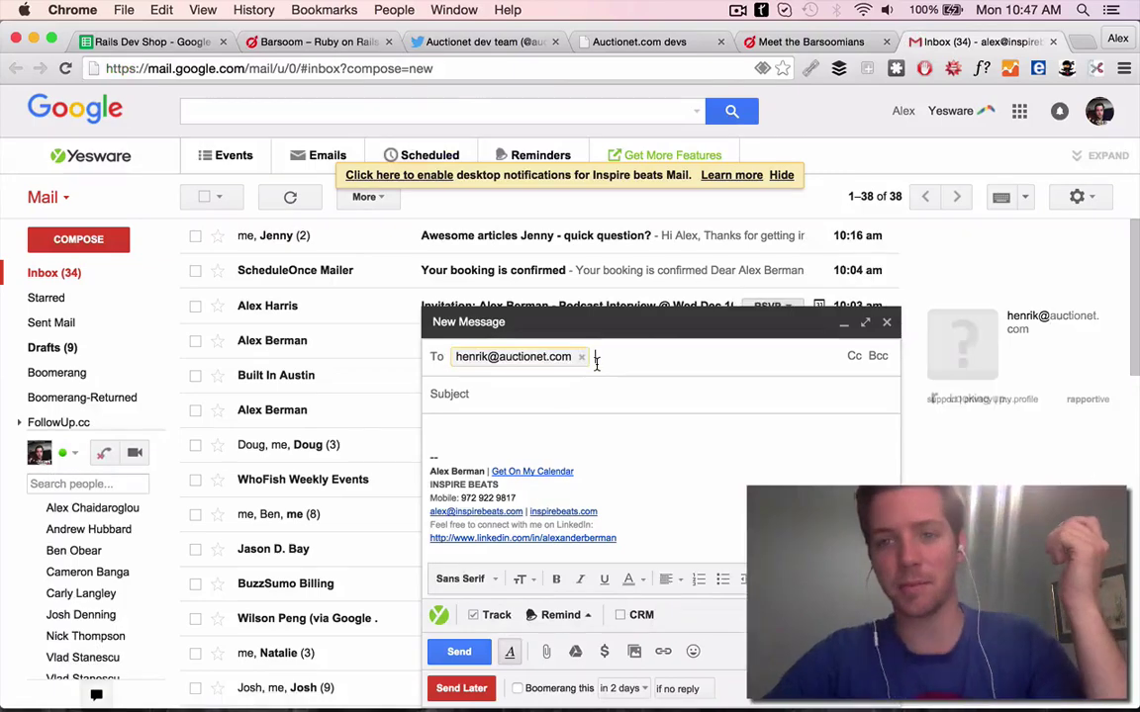
mouse_move(582, 361)
key("super+1")
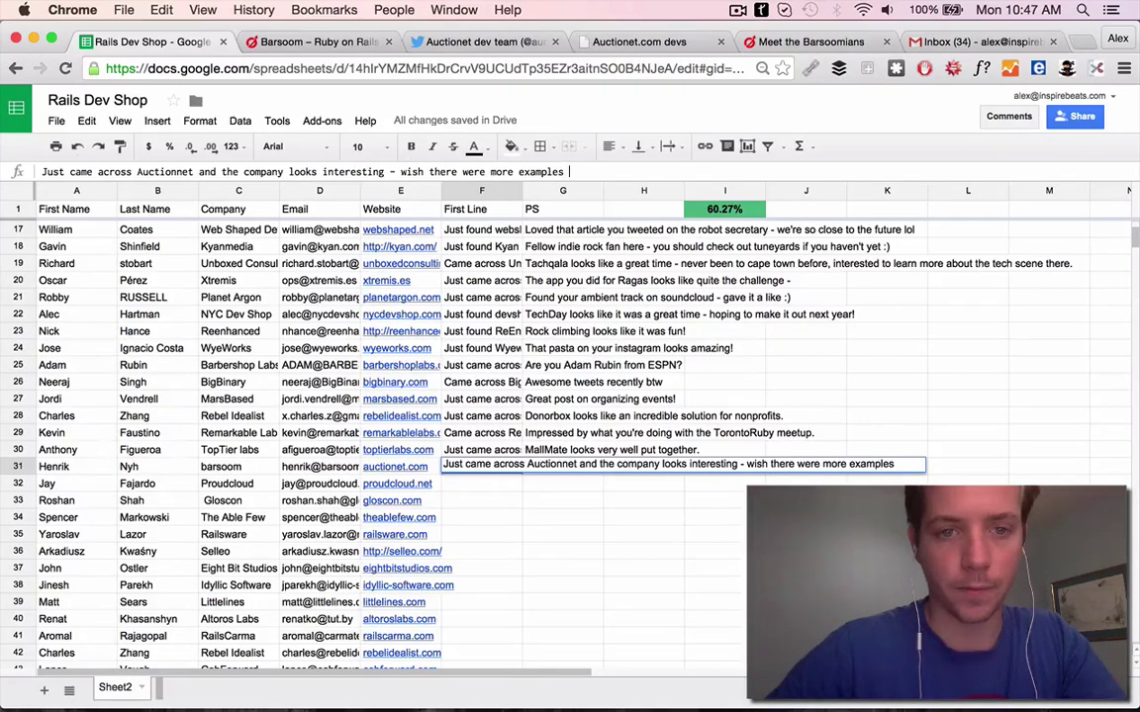
Finish row 31's First Line with 'site!' and close the Gmail tab
type("site!")
left_click(395, 466)
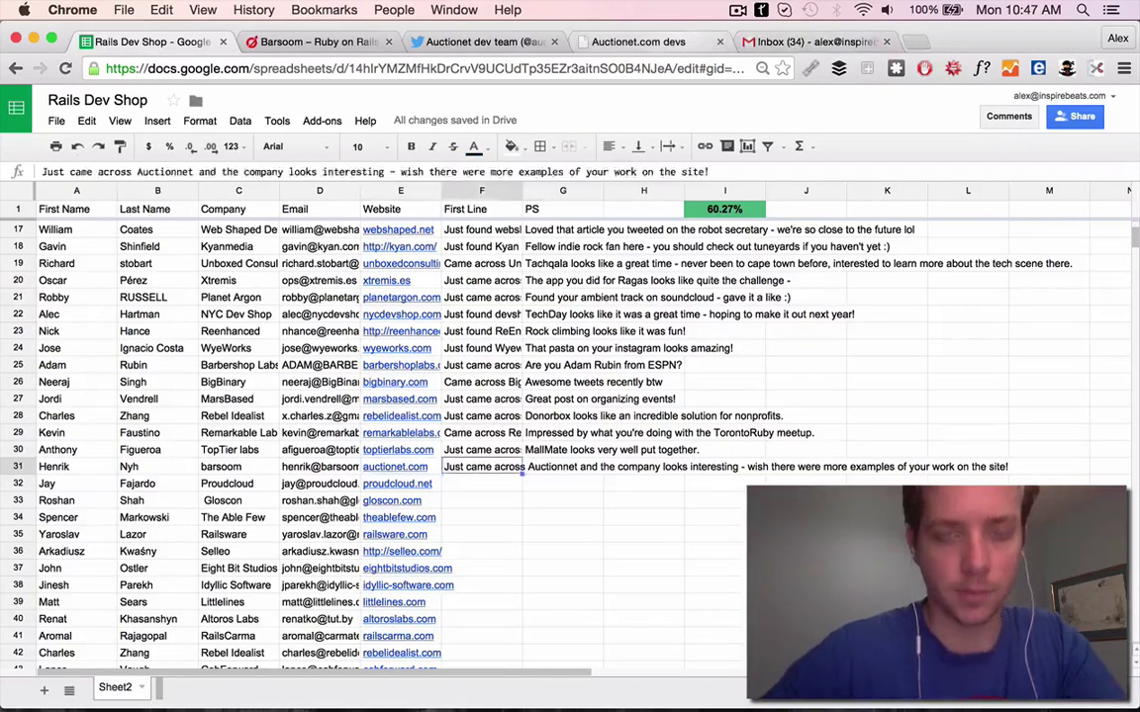
left_click(851, 42)
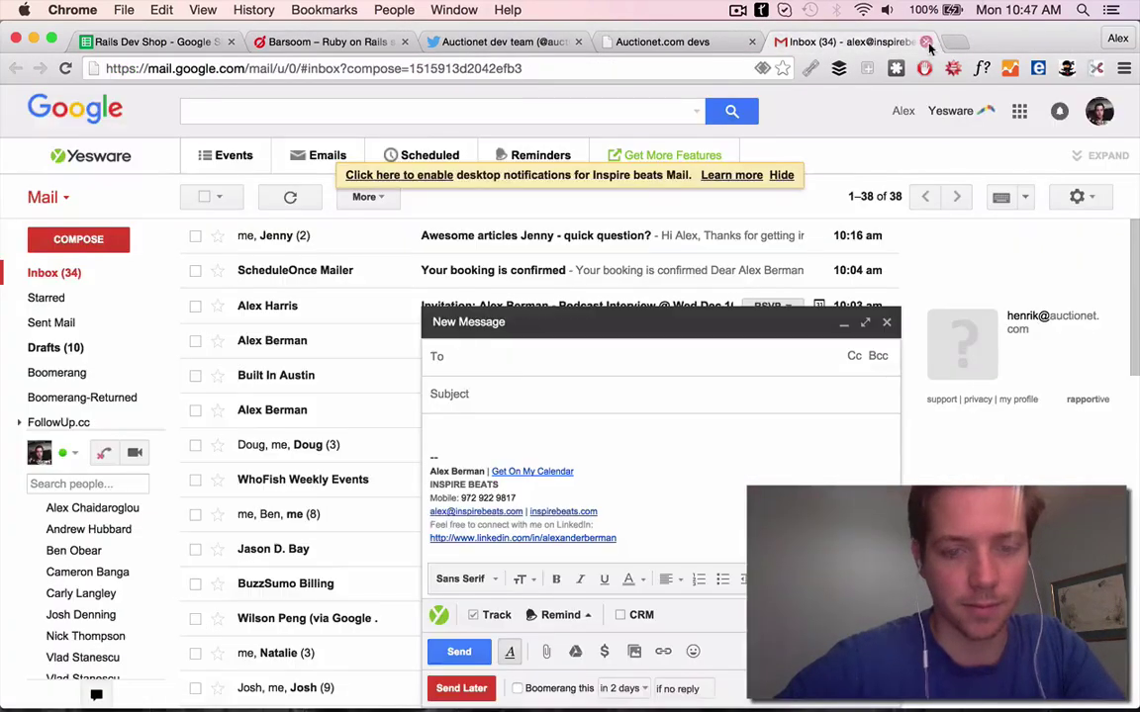
left_click(925, 42)
Read Barsoom's GitHub dev handbook 'How we (want to) work' page, then write row 31's PS
left_click(578, 487)
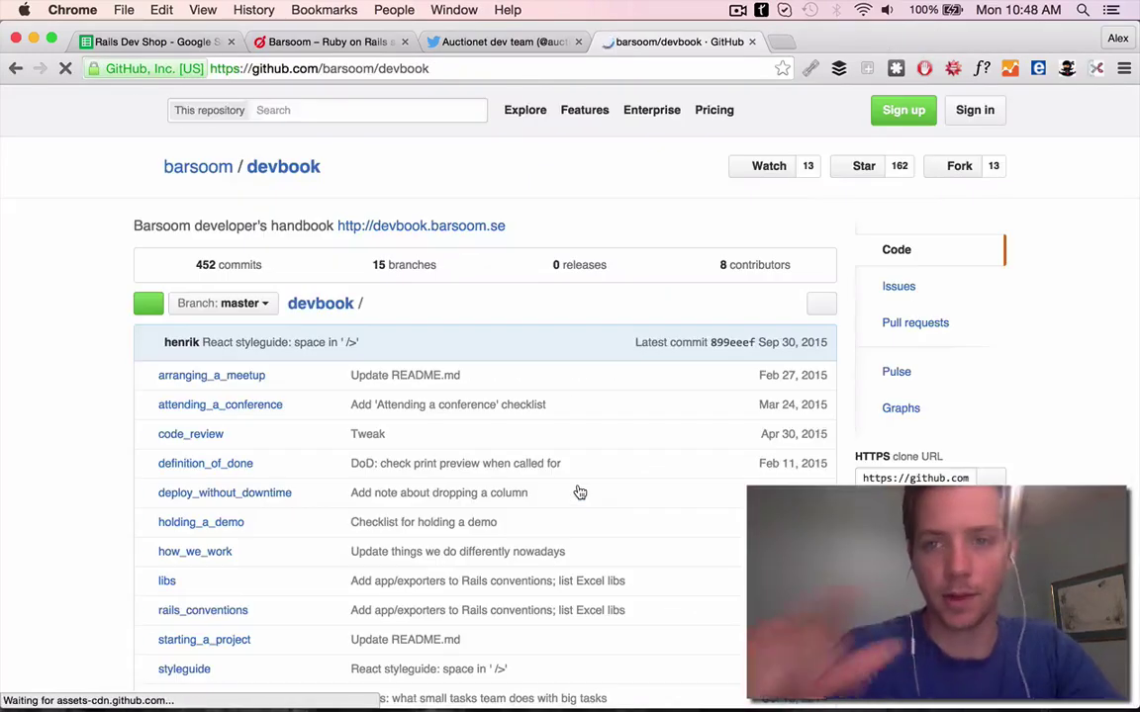
scroll(578, 491, "down", 10)
left_click(275, 329)
key("super+1")
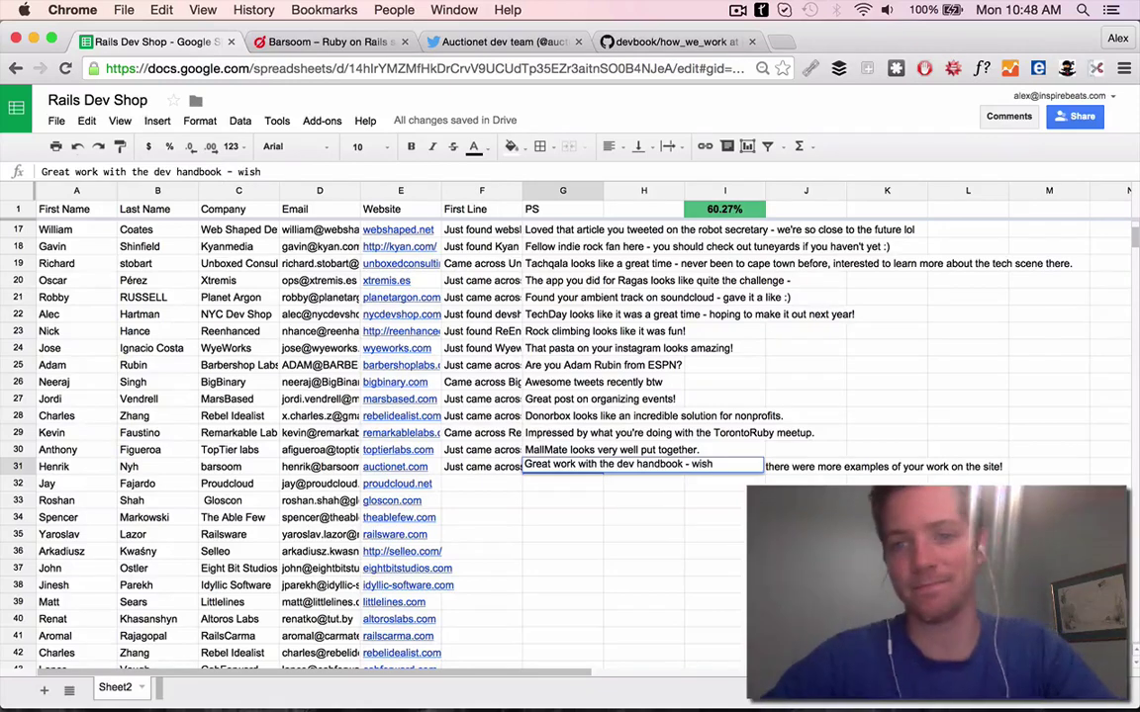
type("cies would write one.")
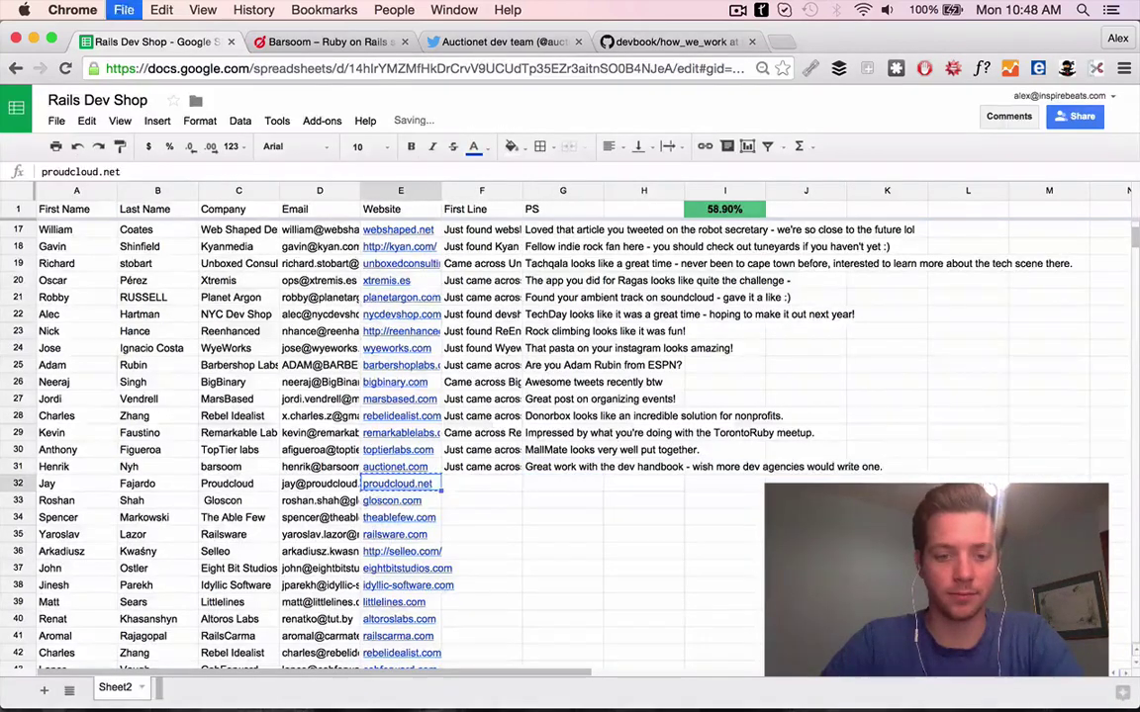
Load proudcloud.net in a new tab and close the Barsoom tab
key("super+t")
type("proudcloud.net")
key("Return")
left_click(405, 42)
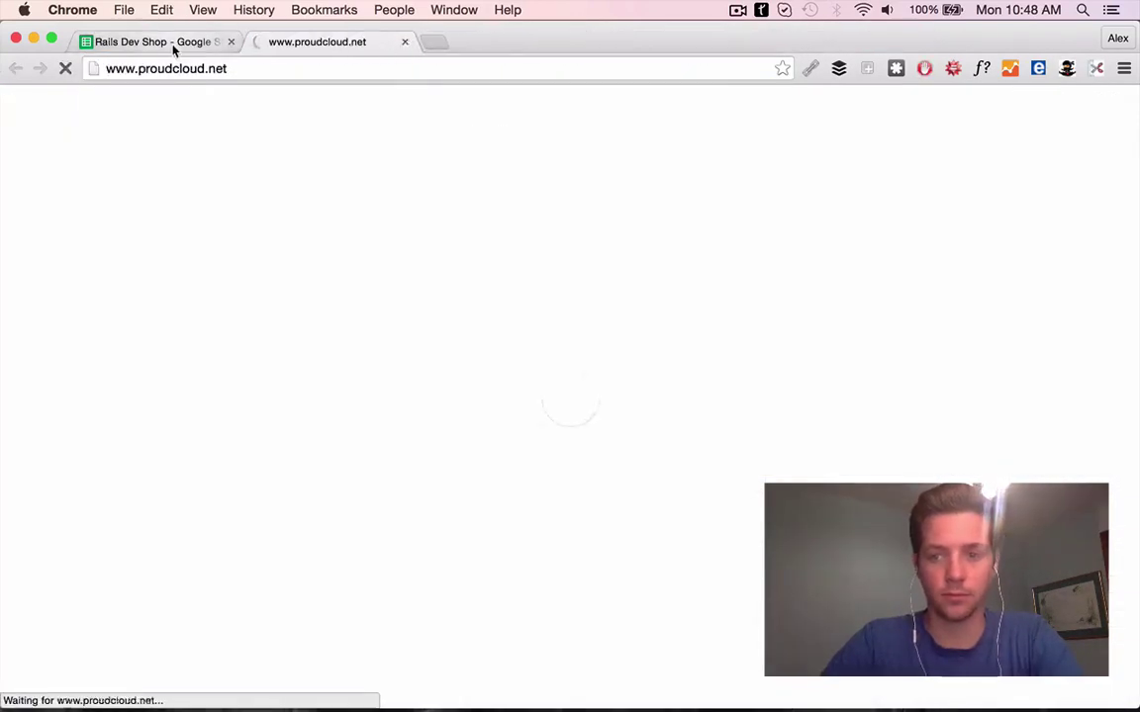
Review proudcloud.net and write row 32's First Line praising its website and flow
left_click(173, 49)
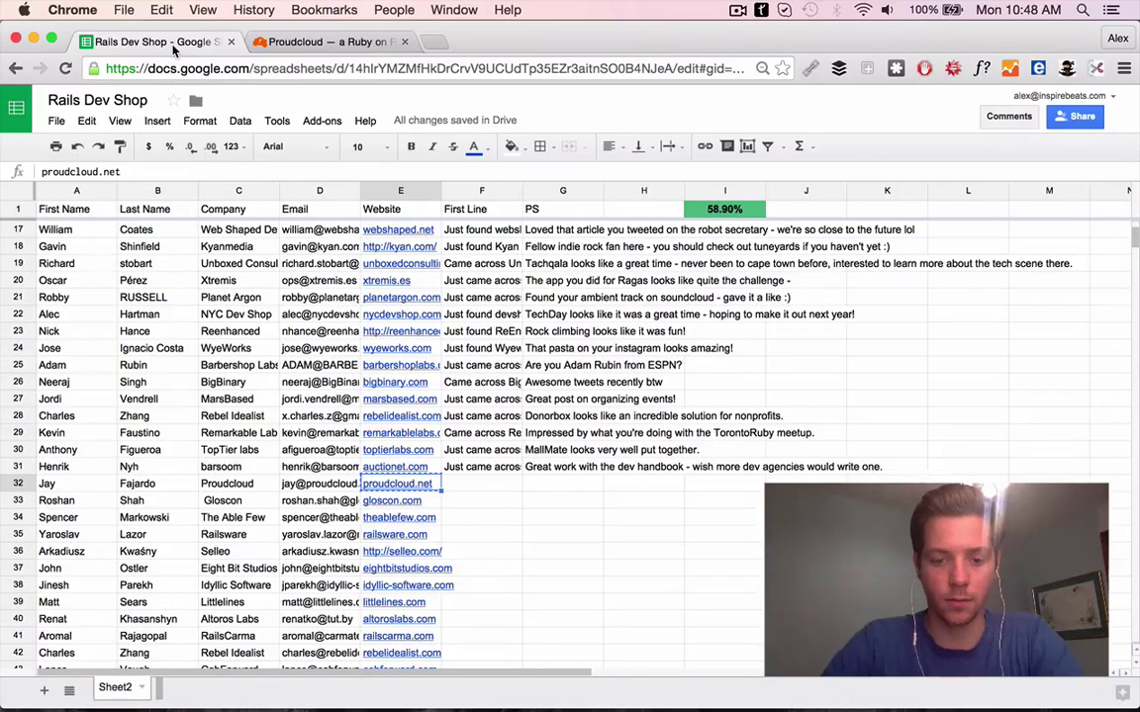
scroll(340, 479, "down", 2)
key("ctrl+Tab")
scroll(360, 530, "down", 10)
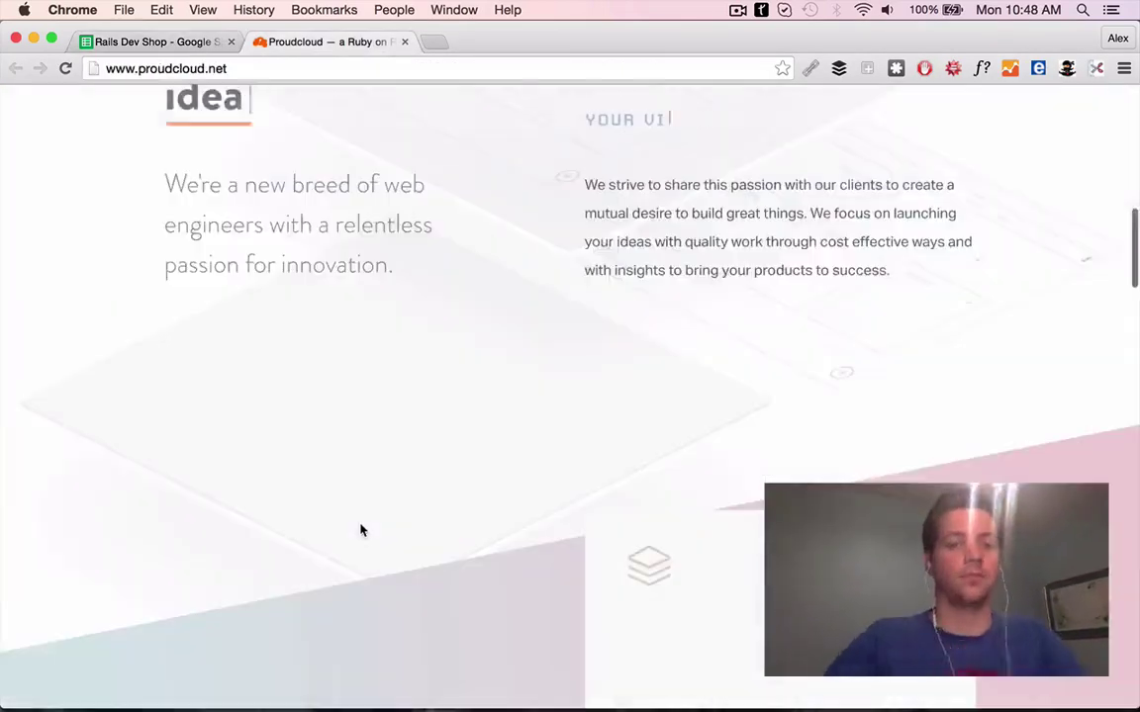
scroll(360, 531, "up", 3)
scroll(360, 530, "down", 10)
key("ctrl+shift+Tab")
type("J")
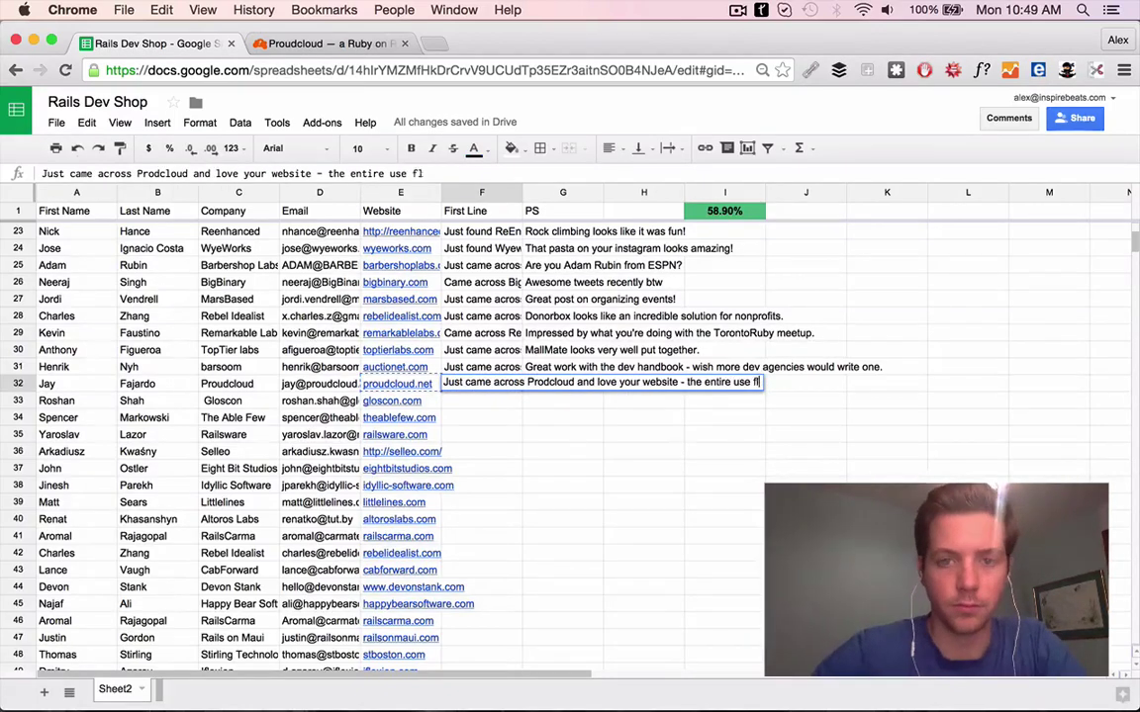
key("Tab")
key("ctrl+Tab")
scroll(440, 628, "down", 10)
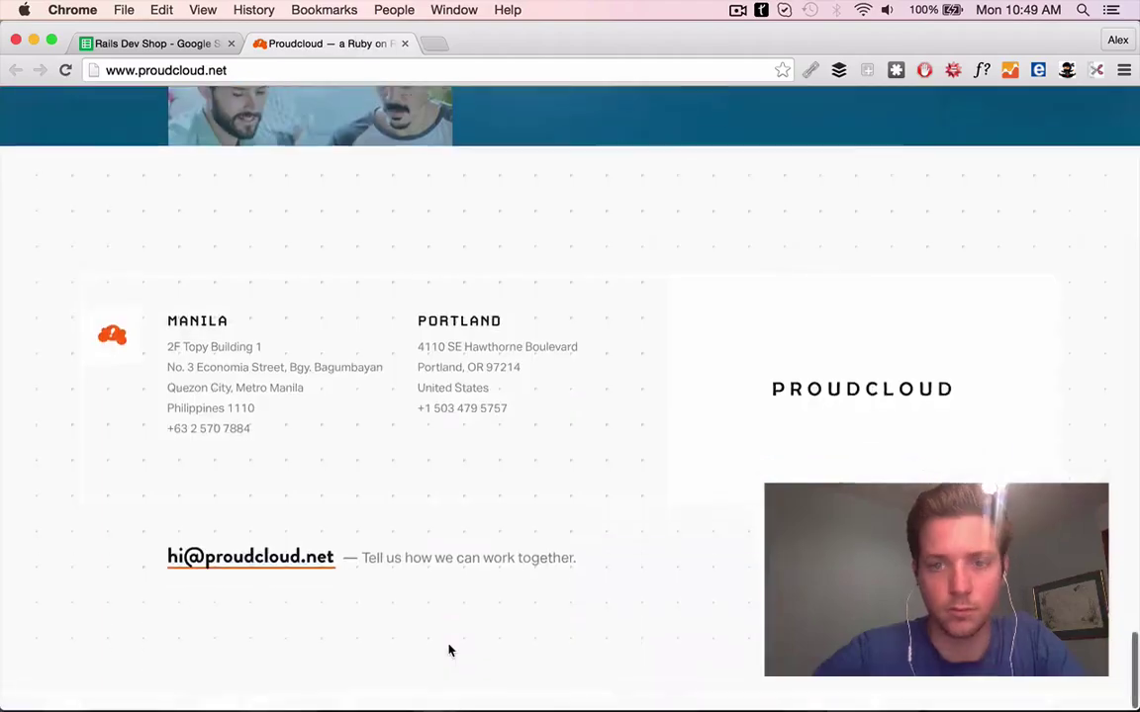
left_click(141, 45)
Google row 32's contact name and company and browse the Proudcloud site from the results
key("super+c")
key("super+t")
key("super+v")
key("Return")
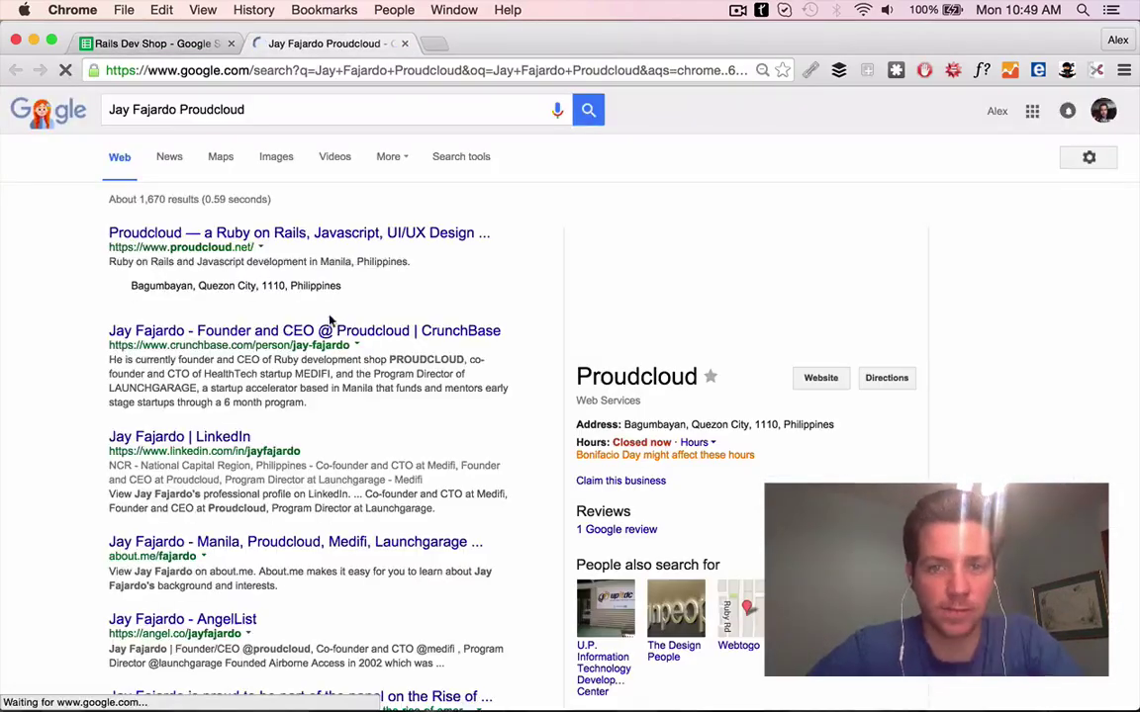
scroll(292, 344, "down", 3)
scroll(292, 344, "up", 5)
left_click(371, 234)
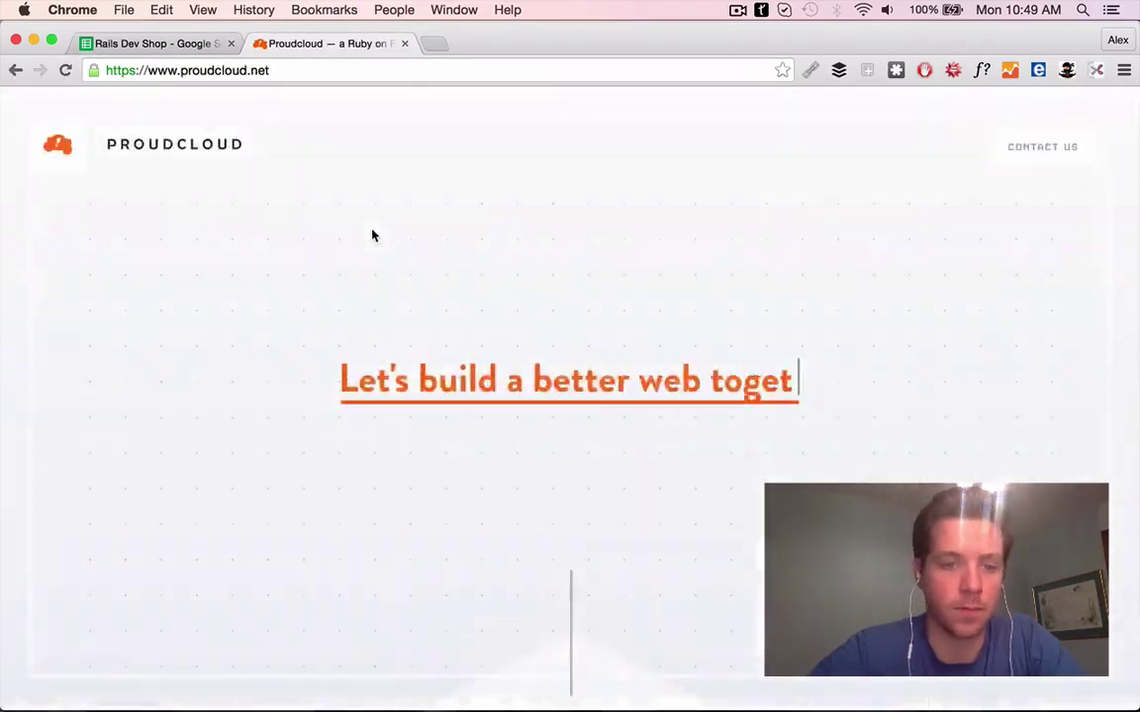
scroll(376, 198, "down", 15)
scroll(712, 392, "down", 10)
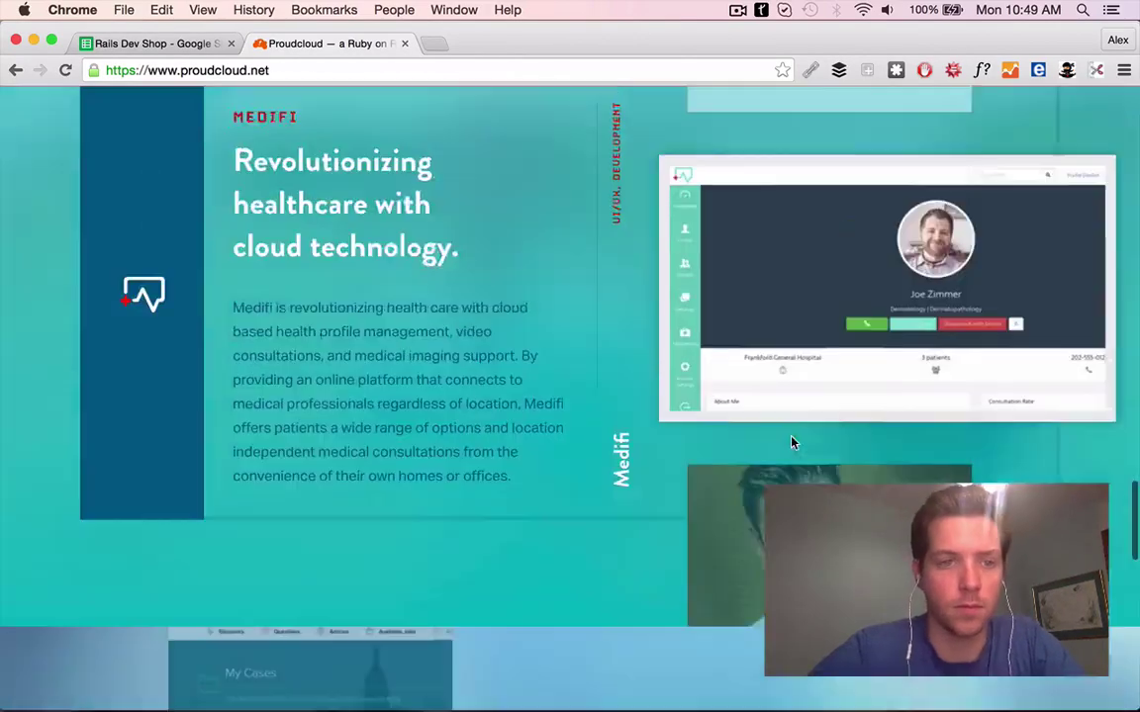
left_click(159, 43)
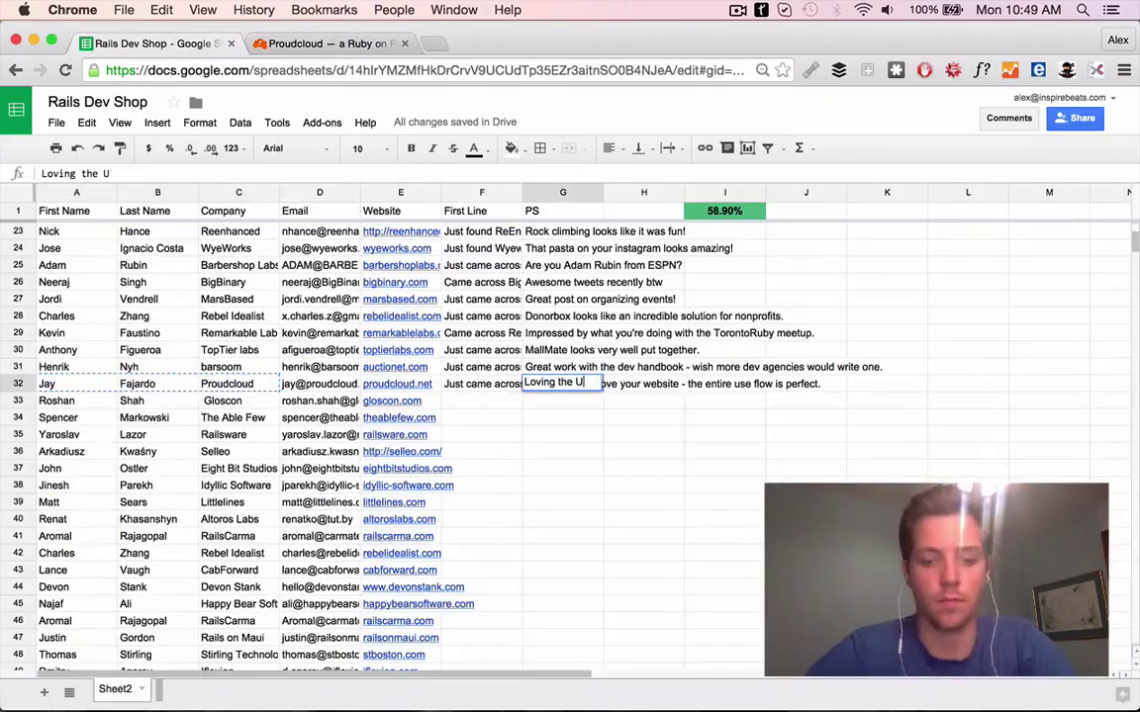
Open gloscon.com in a new tab
key("super+t")
type("gloscon.com")
key("Return")
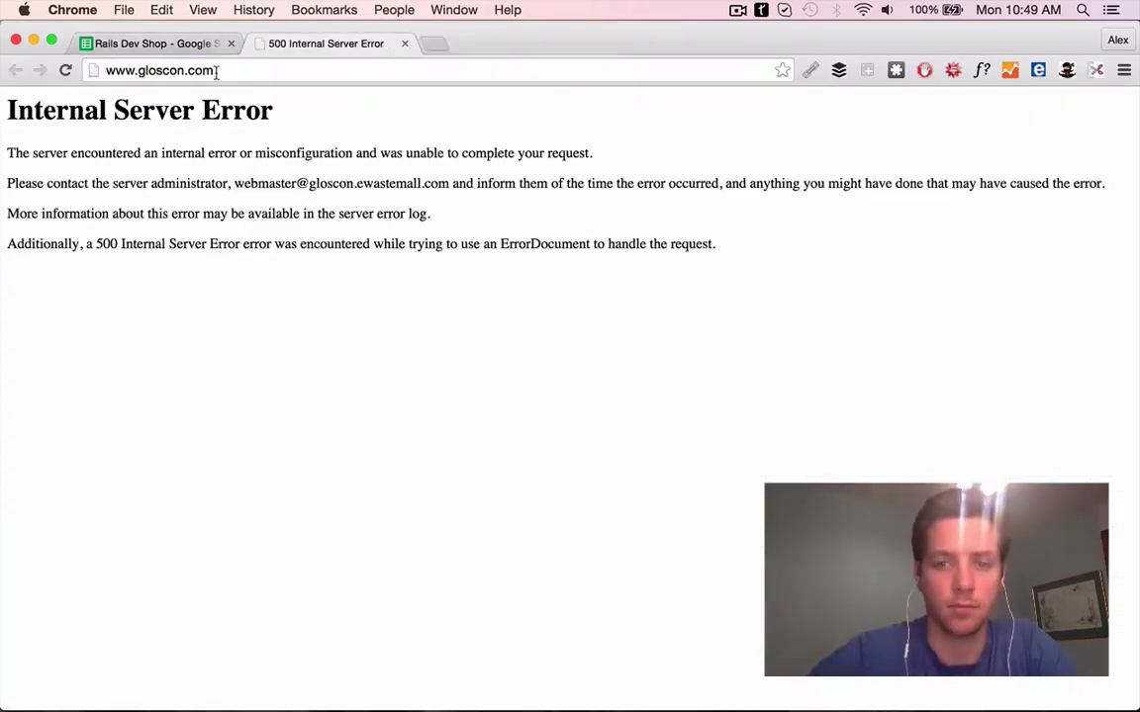
Search the web for gloscon, then delete the Gloscon row 33 from the sheet
key("super+l")
type("gloscon")
key("Return")
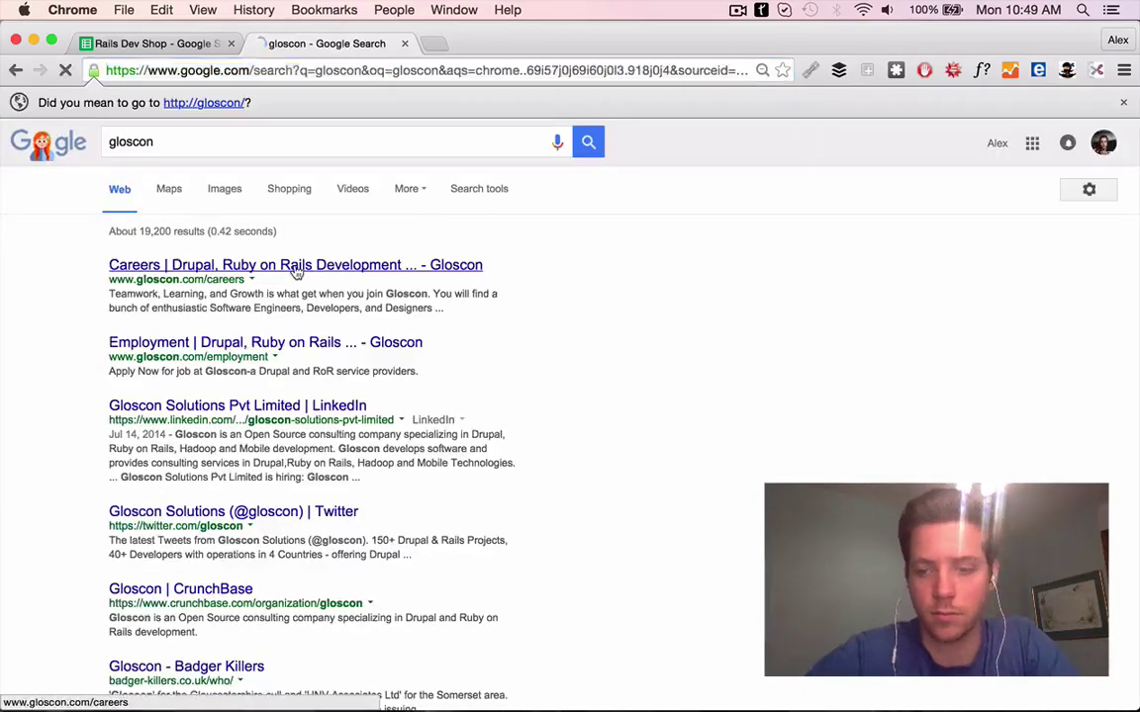
key("ctrl+shift+Tab")
right_click(289, 401)
left_click(410, 552)
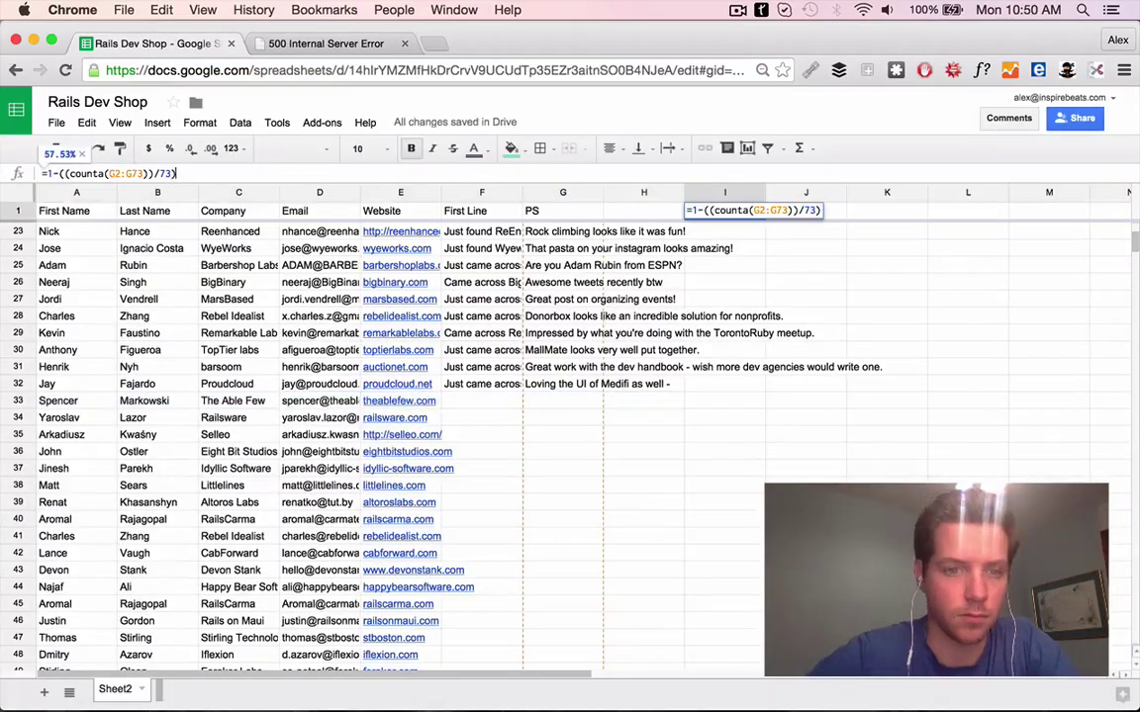
key("Return")
Google the contact's e-mail and open The Able Few website from the results
scroll(504, 377, "down", 10)
scroll(504, 376, "up", 10)
key("super+t")
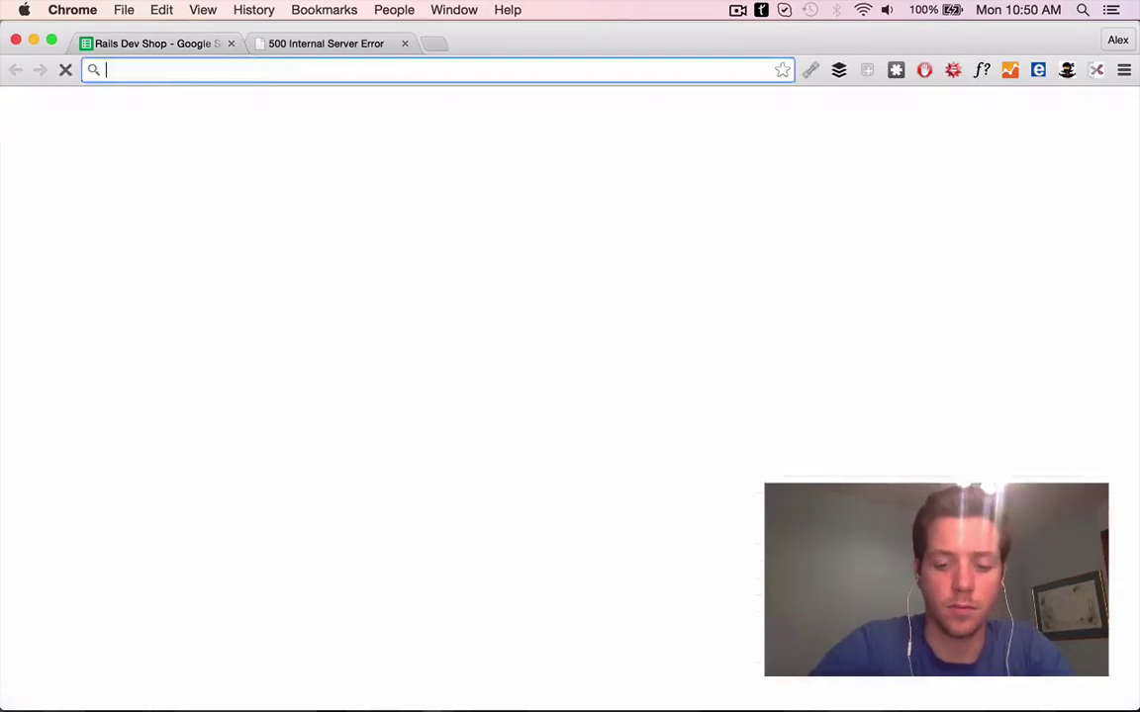
key("super+v")
key("Return")
left_click(204, 239)
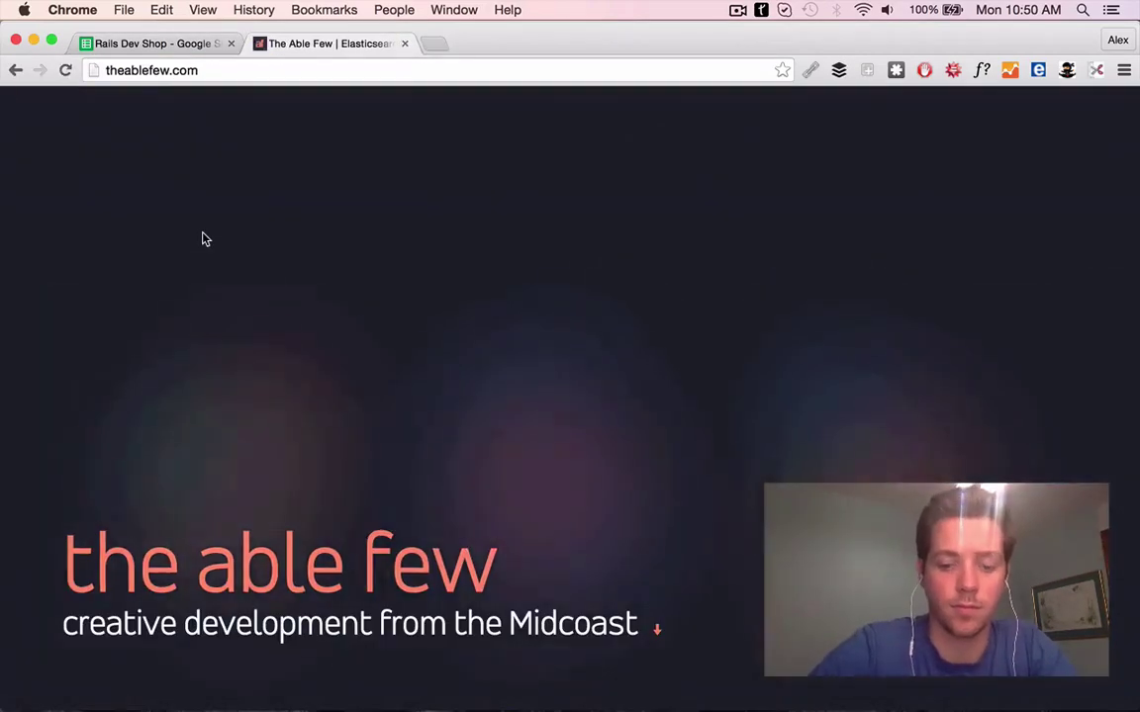
scroll(209, 472, "down", 10)
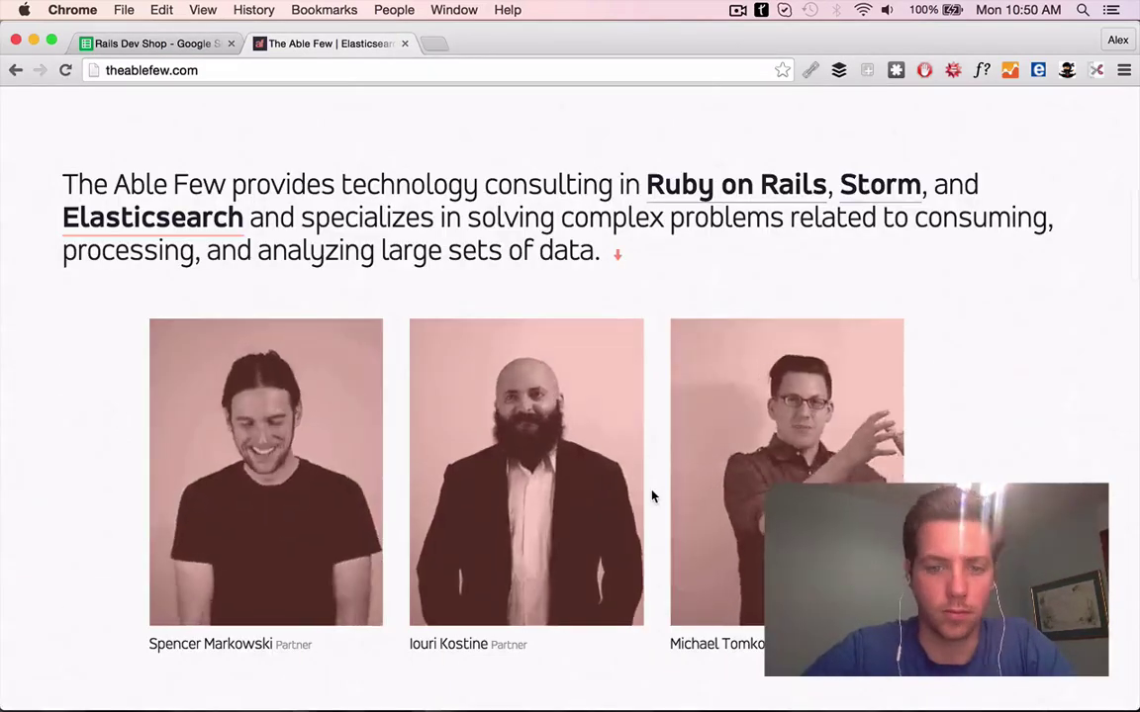
scroll(652, 497, "down", 3)
Write row 33's First Line praising Able Few's work and their 'incredibly complex' Goodyear dash
left_click(188, 45)
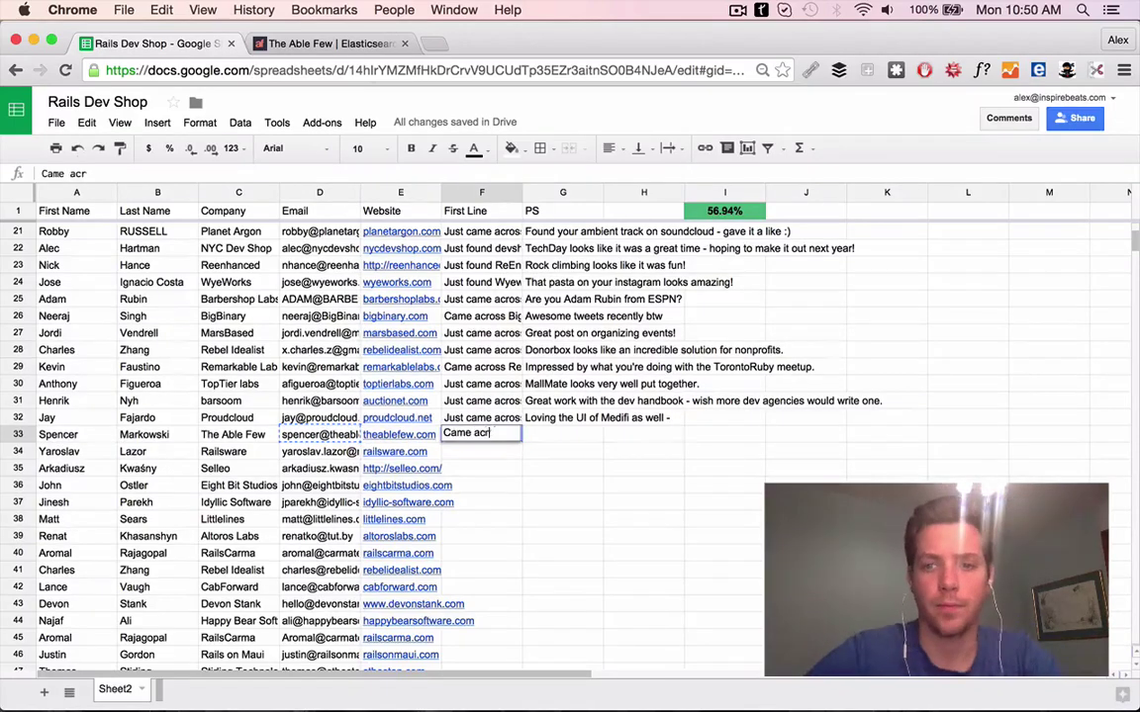
left_click(337, 43)
scroll(539, 338, "down", 5)
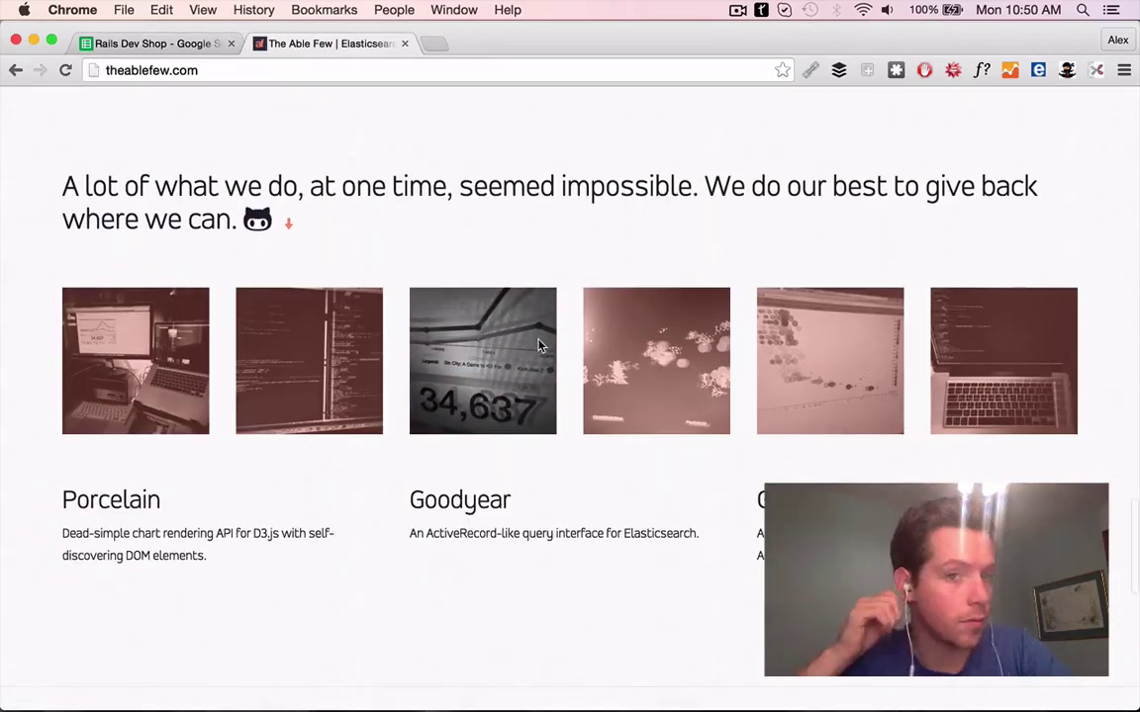
scroll(560, 289, "down", 5)
scroll(560, 289, "up", 2)
left_click(174, 43)
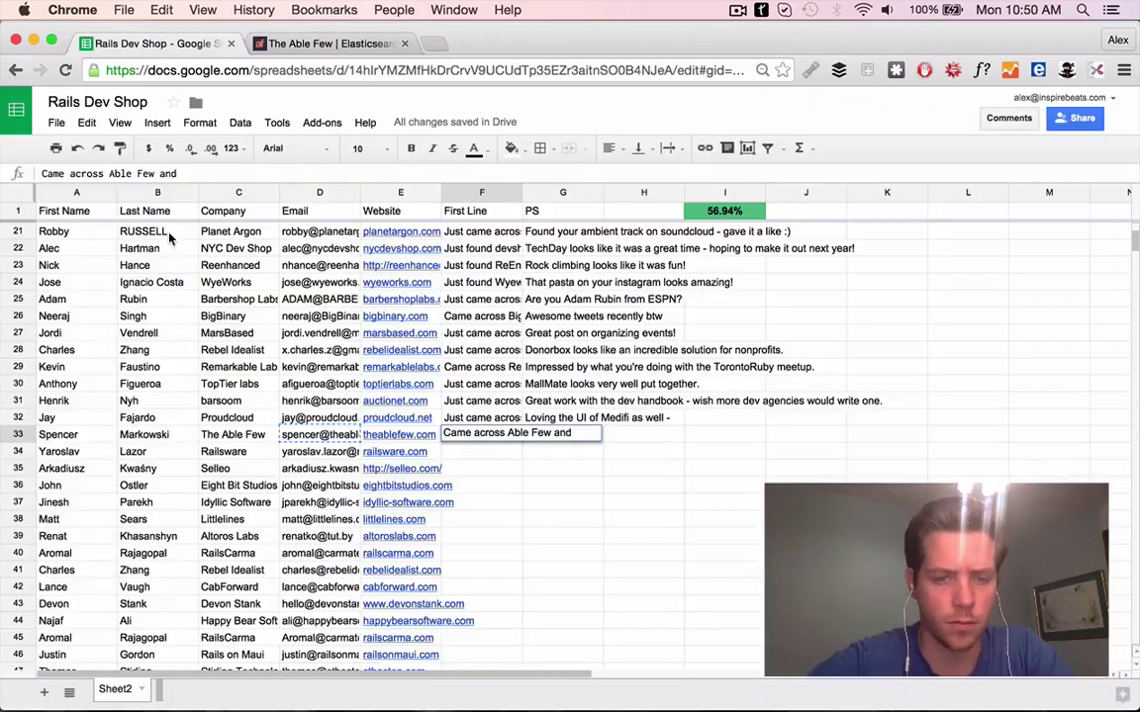
type("the dash for")
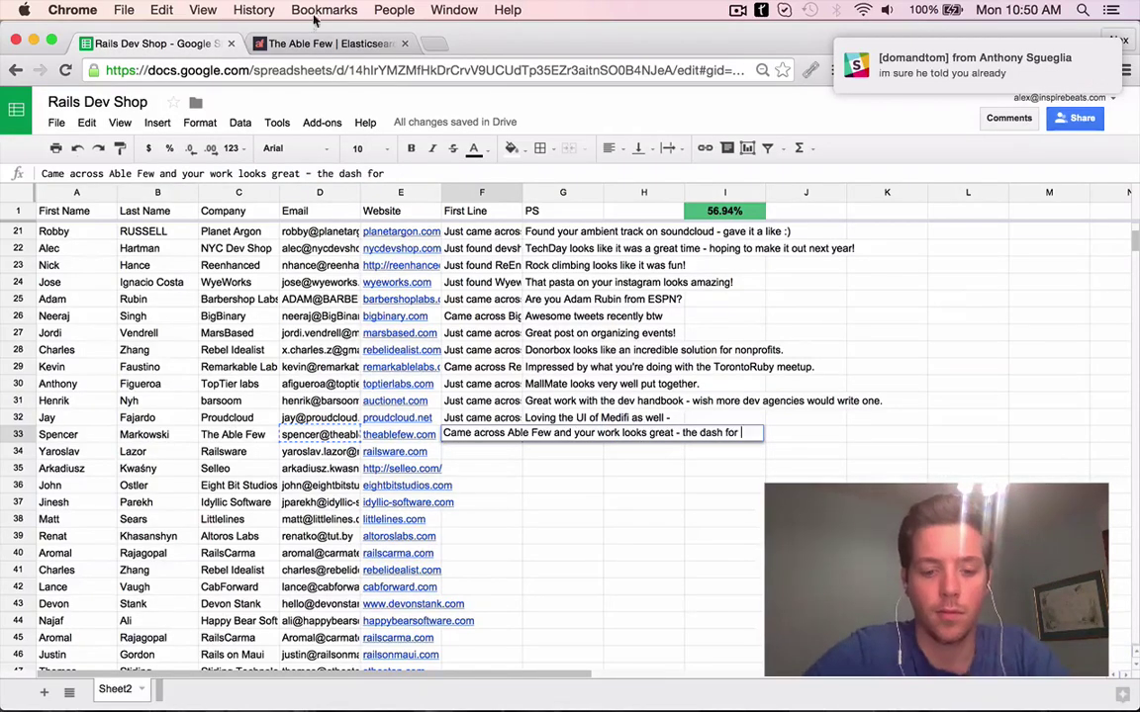
left_click(321, 43)
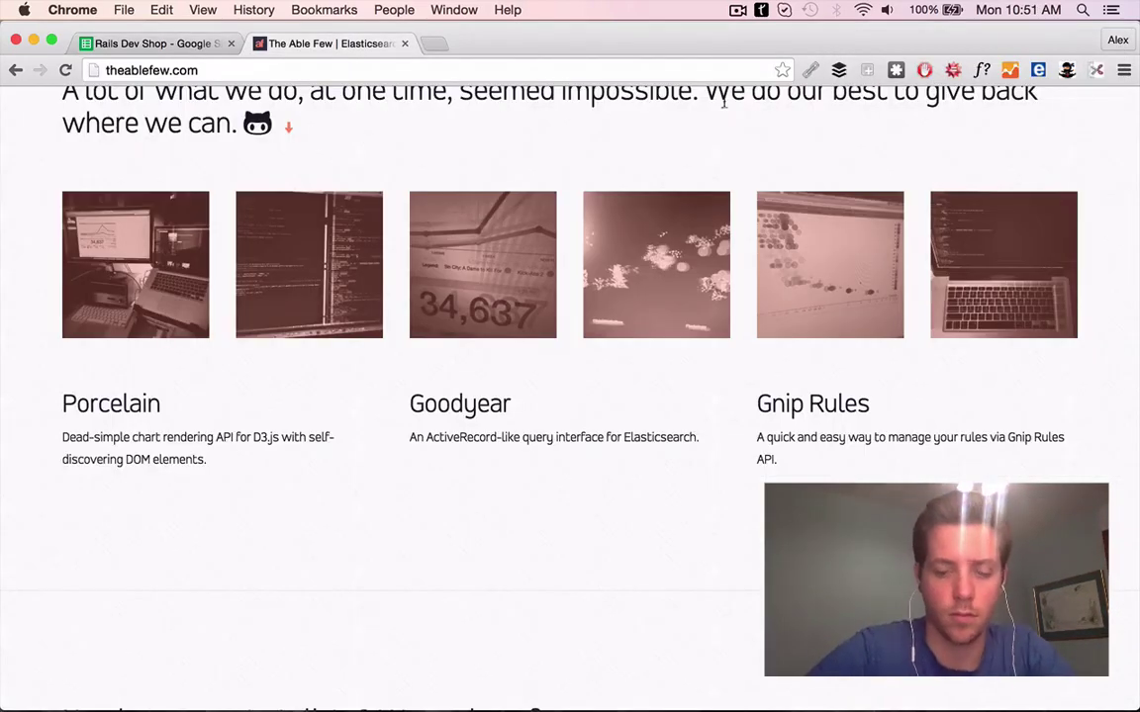
key("super+1")
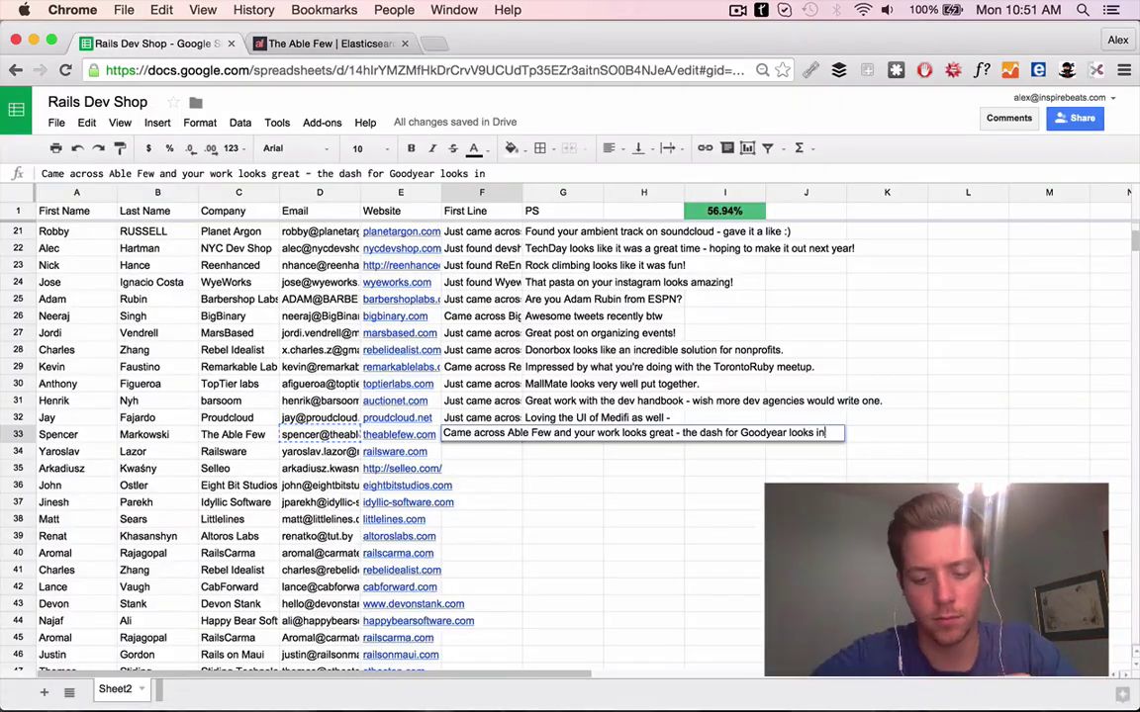
key("Tab")
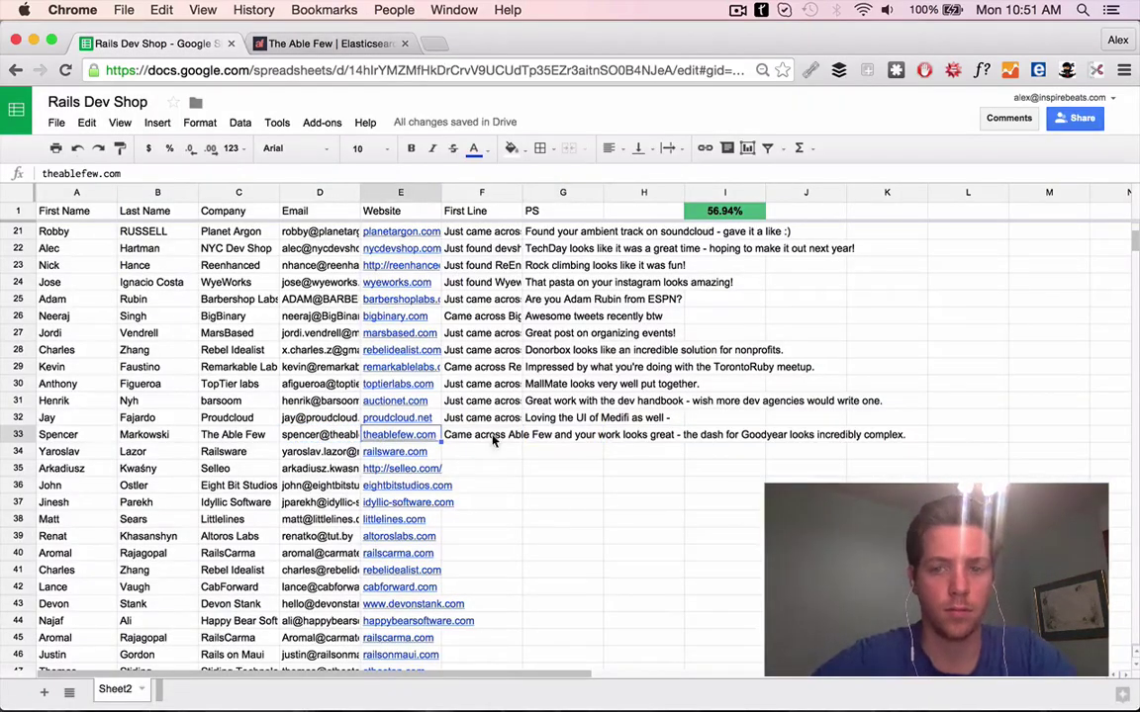
Set the chat app's availability status to Do not disturb
key("super+shift+s")
left_click(730, 676)
left_click(218, 57)
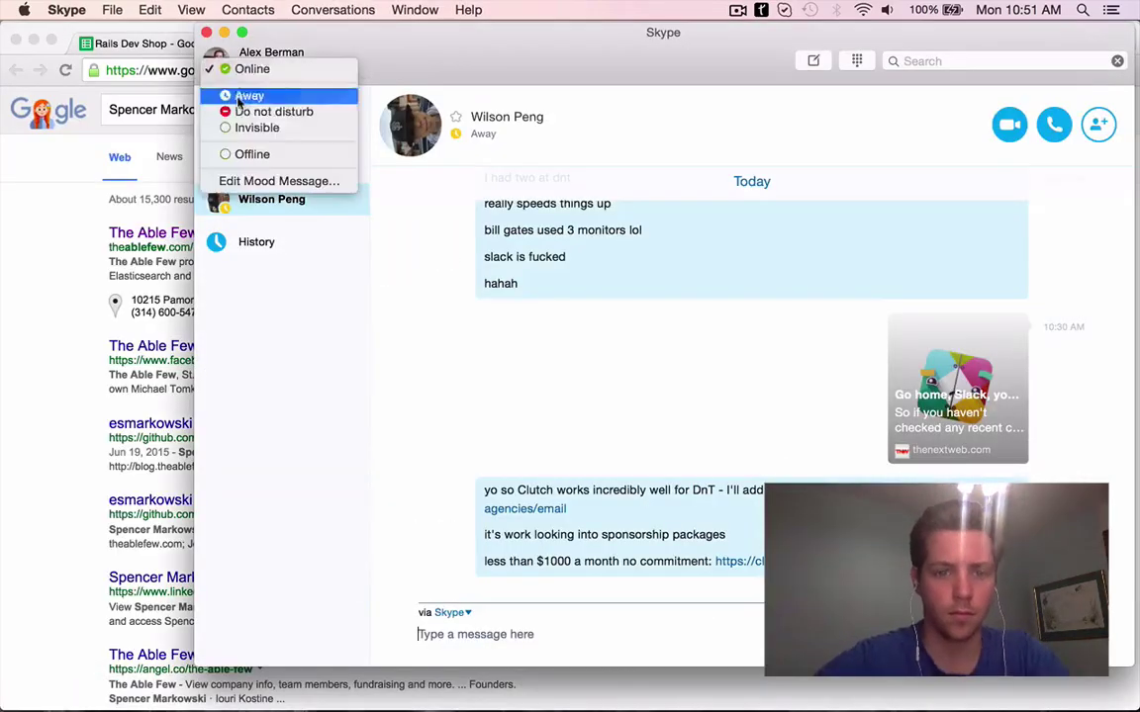
left_click(247, 110)
left_click(728, 285)
Reopen The Able Few website from the contact search results and review it
left_click(176, 50)
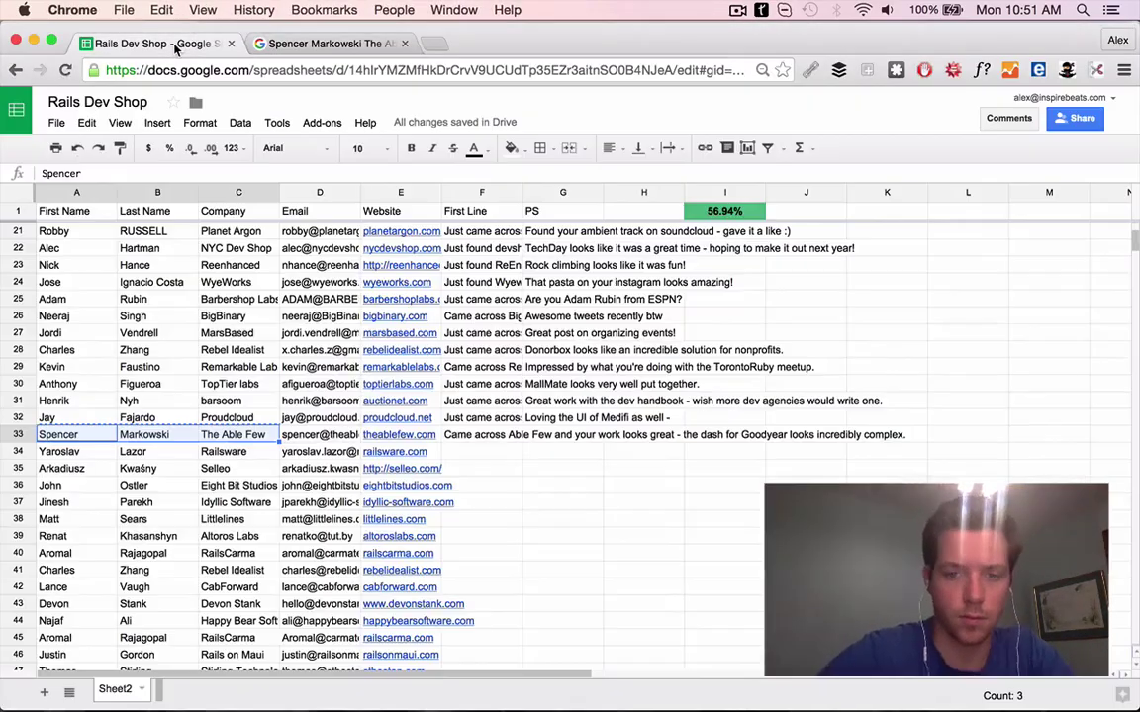
left_click(272, 46)
left_click(272, 233)
scroll(270, 311, "down", 15)
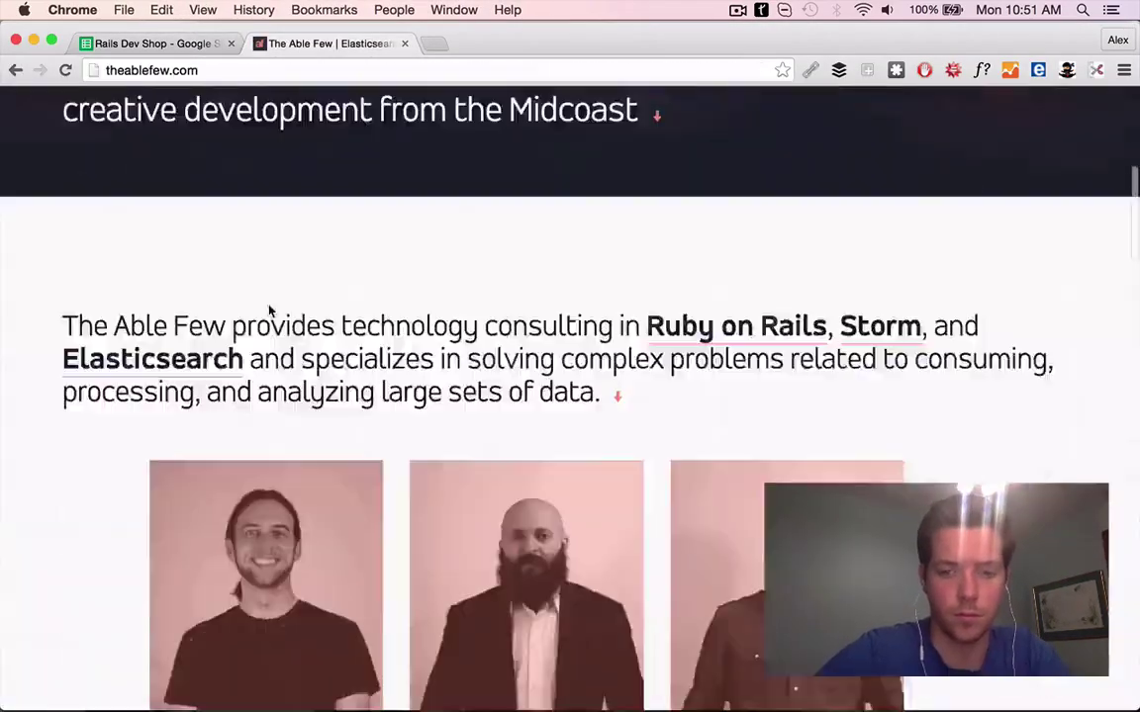
scroll(697, 337, "up", 5)
scroll(453, 393, "down", 5)
scroll(258, 476, "up", 10)
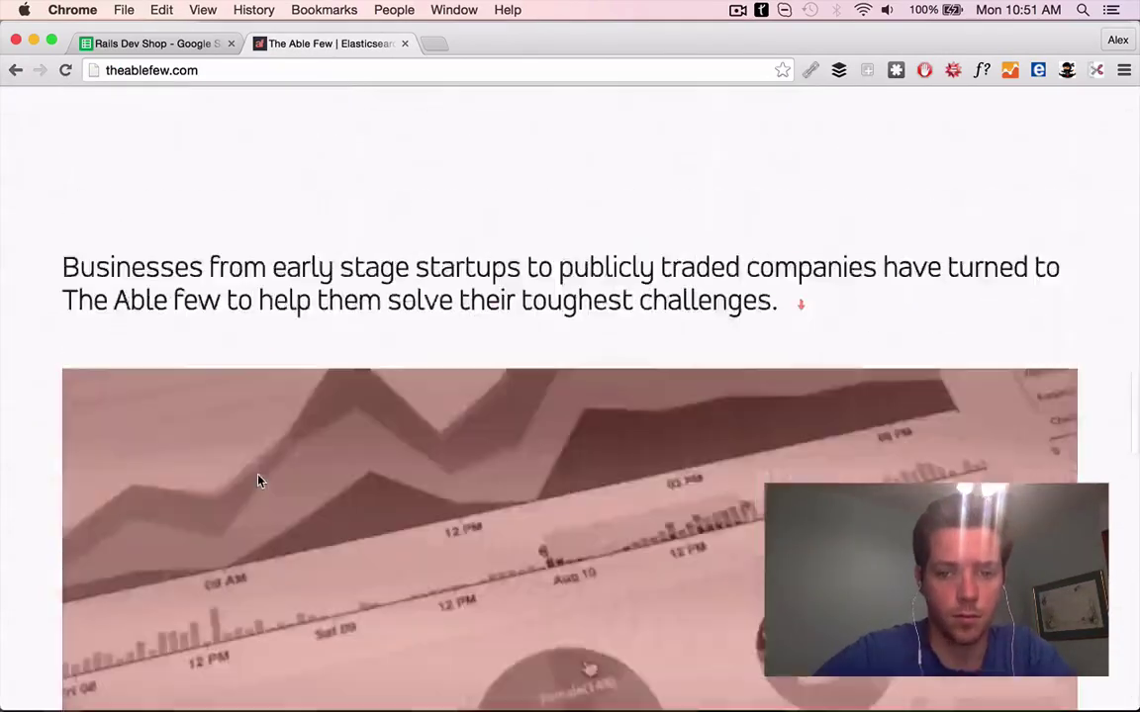
Open the Railsware website in a new tab and begin row 34's First Line with 'Just c'
left_click(181, 46)
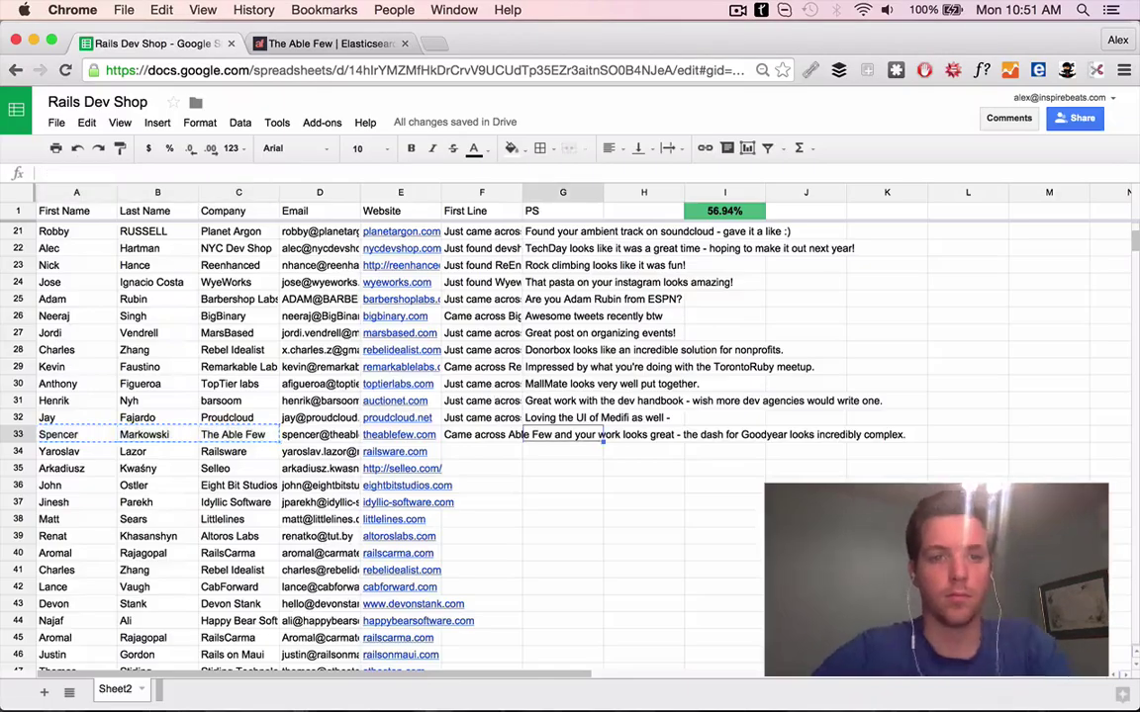
key("cmd+t")
key("cmd+v")
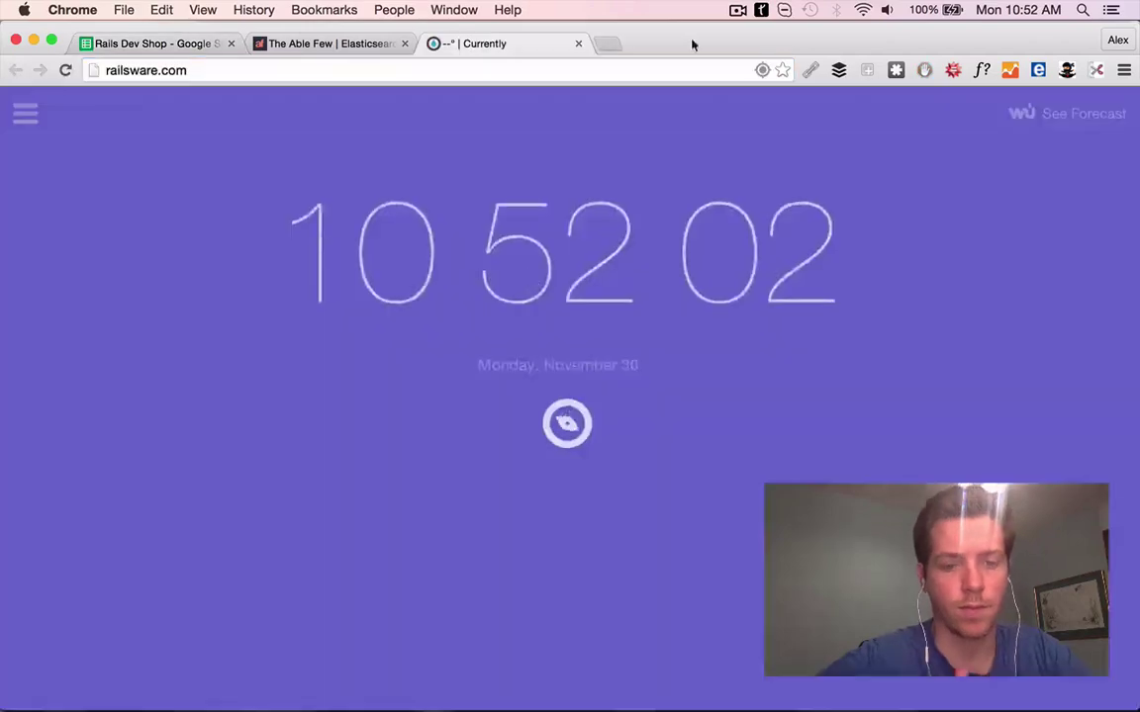
key("Return")
left_click(405, 44)
scroll(492, 401, "down", 20)
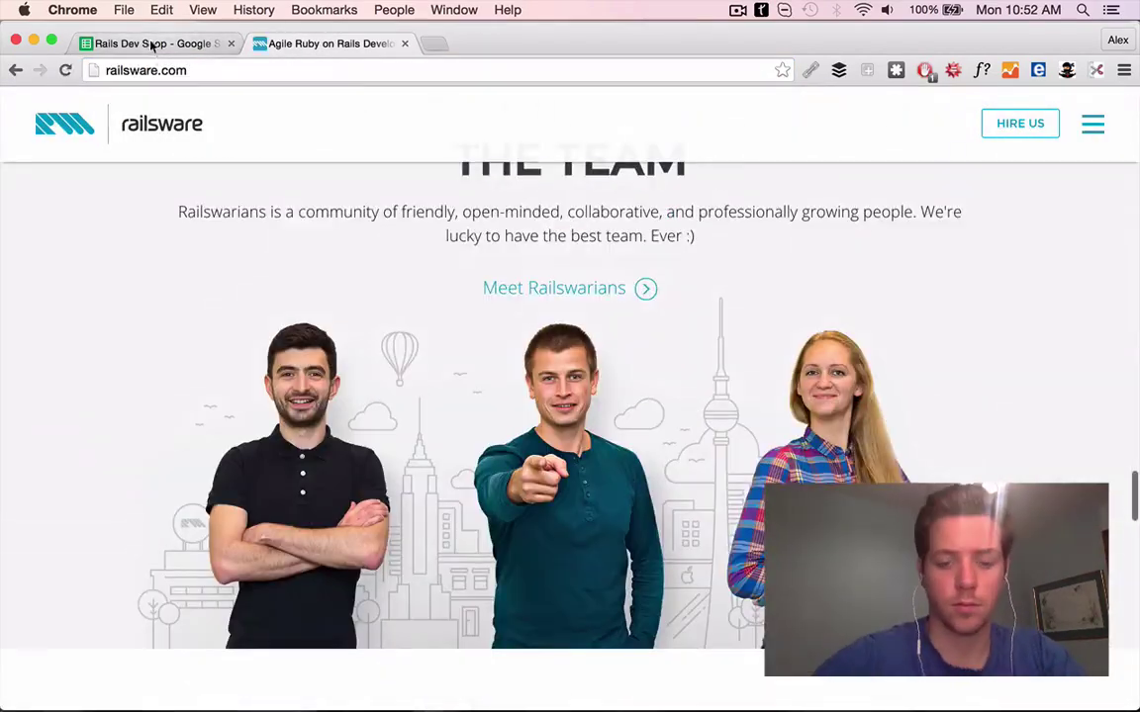
left_click(151, 43)
type("Just came across Railsware and impressed by your work - especially the")
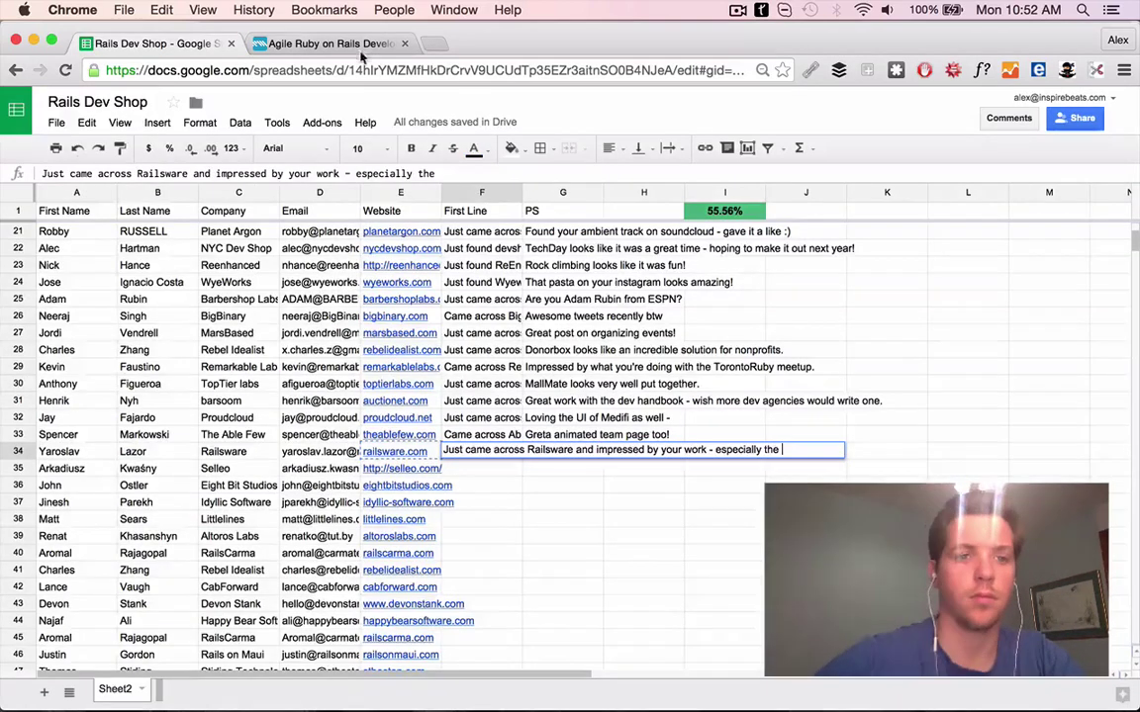
Finish the First Line after viewing Railsware's SendGrid case study: 'design of SendGrid, fantastic aesthetic!'
left_click(341, 44)
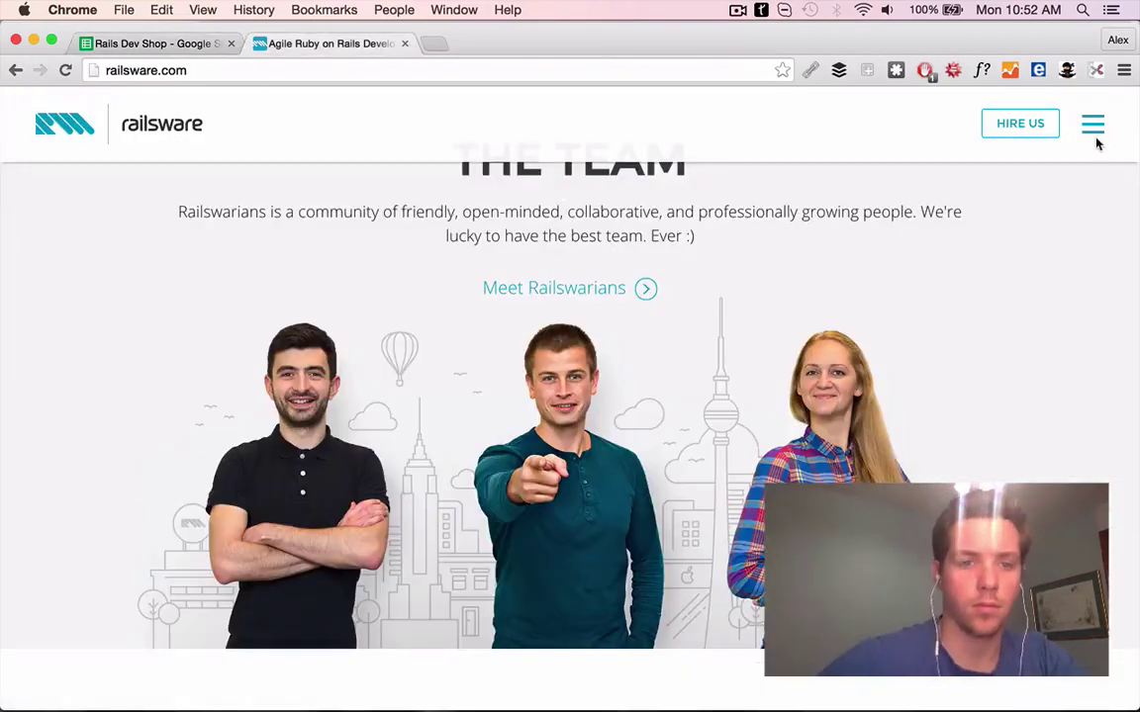
left_click(1094, 127)
left_click(1012, 320)
left_click(1006, 363)
scroll(442, 414, "down", 5)
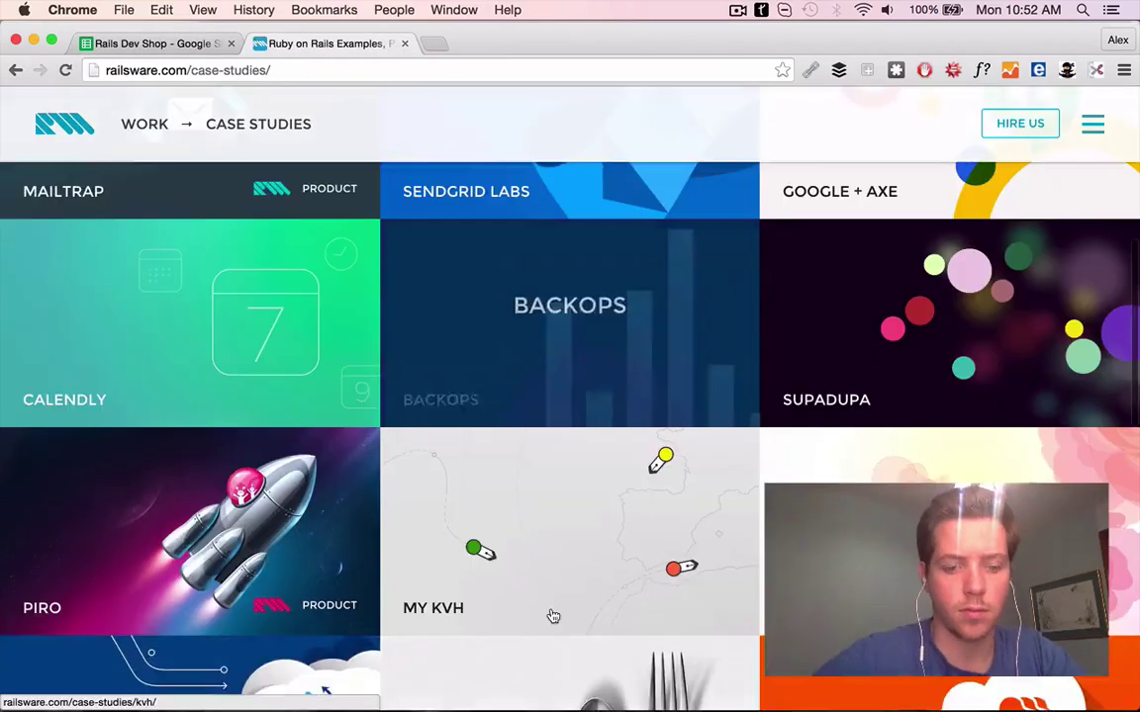
scroll(494, 445, "up", 2)
left_click(425, 334)
scroll(425, 334, "down", 5)
scroll(425, 334, "up", 8)
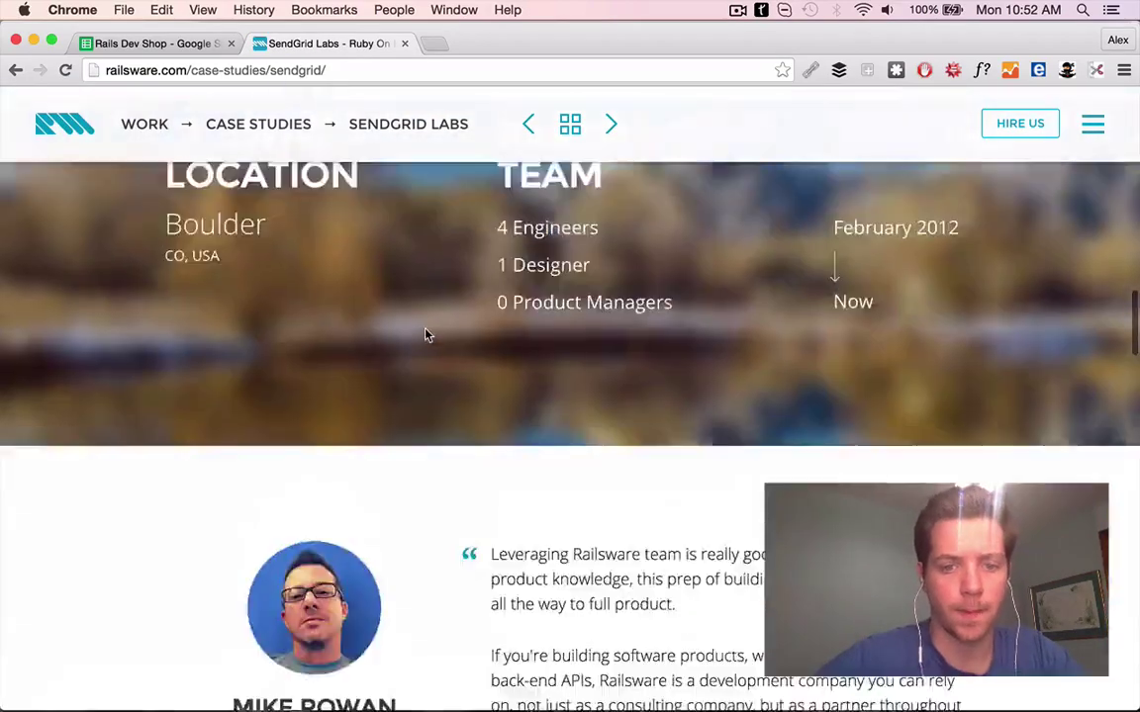
scroll(425, 334, "down", 6)
left_click(148, 44)
type("design ")
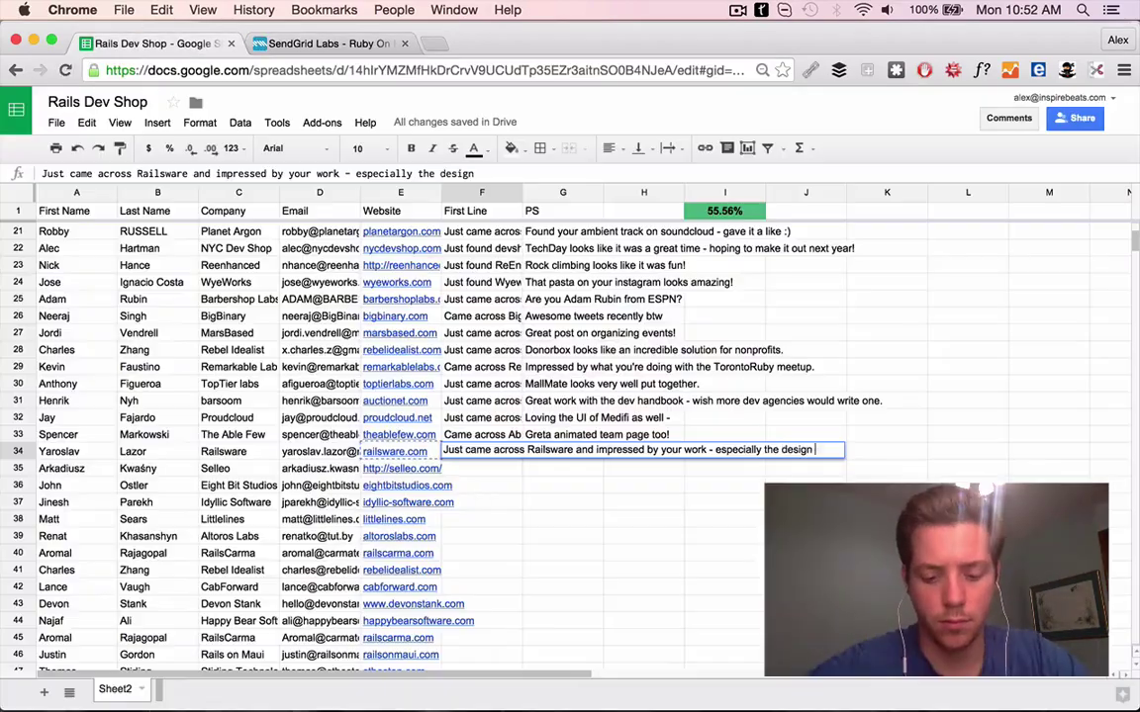
type("of SendGrid, fantastic aesth")
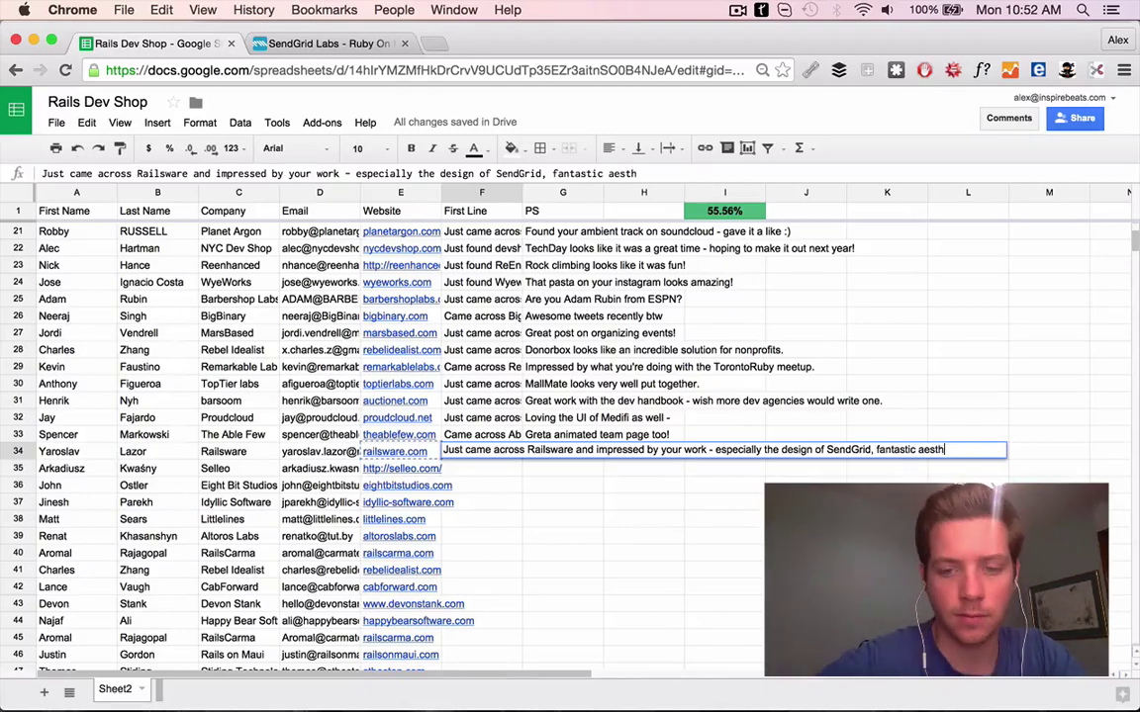
type("etic!")
key("Tab")
Search the web for the Railsware contact and open the blog post linked from their Twitter
key("ctrl+shift+s")
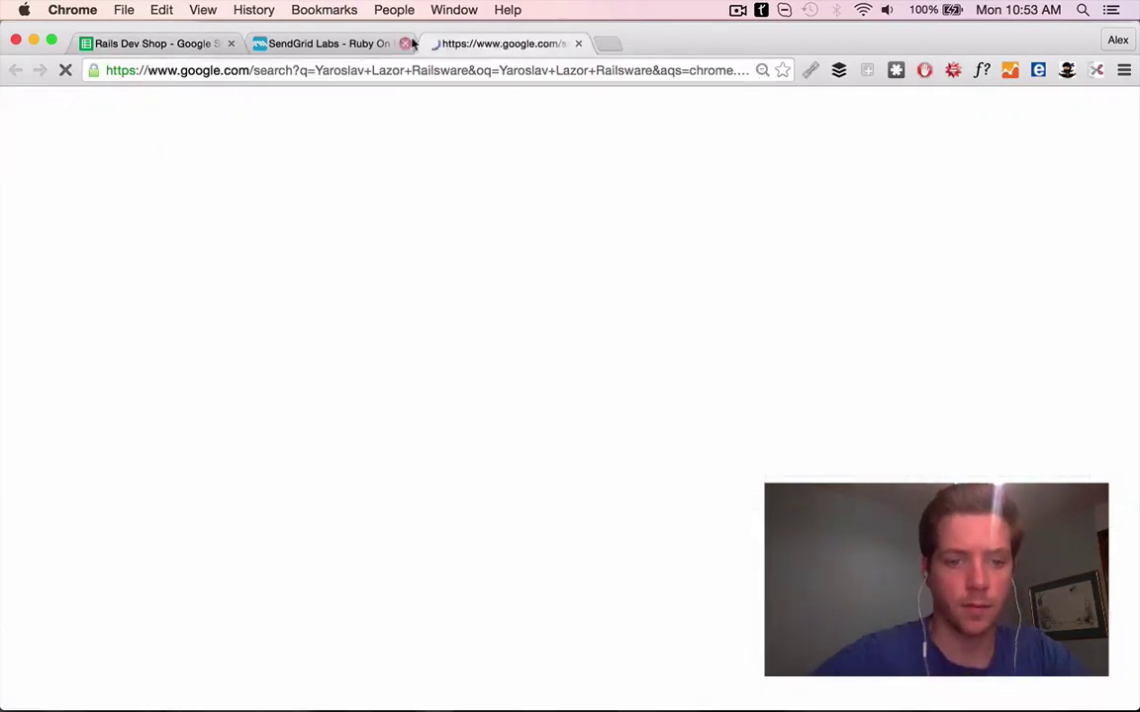
scroll(356, 427, "down", 5)
scroll(610, 417, "up", 5)
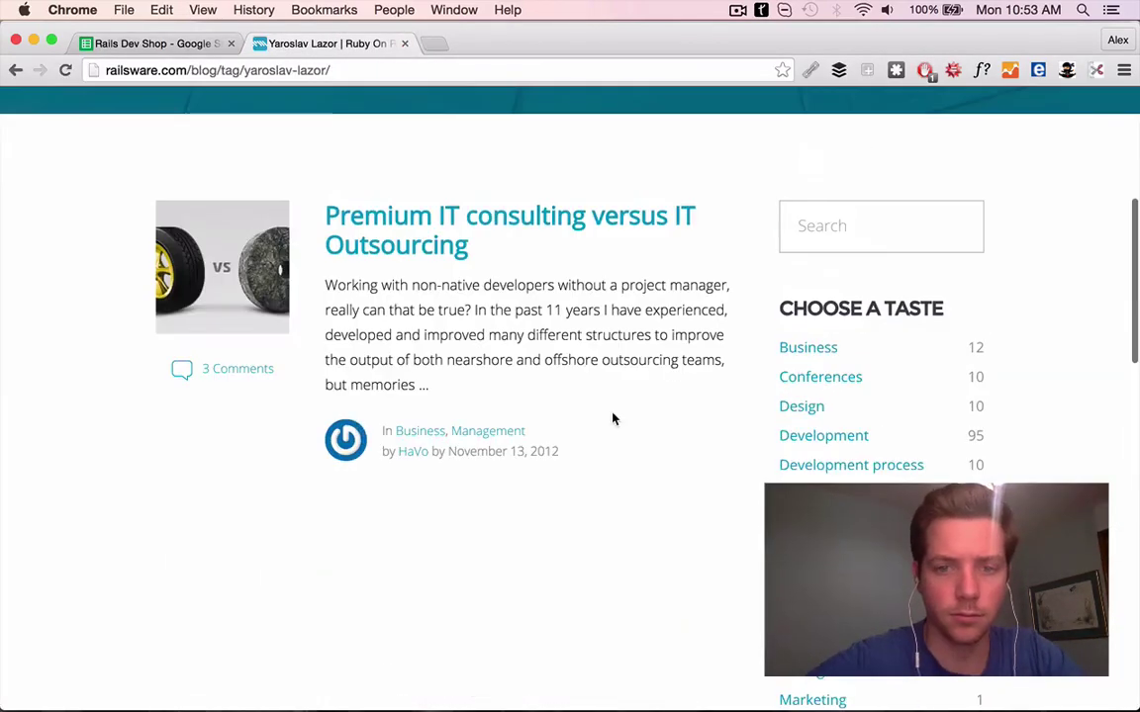
left_click(14, 69)
left_click(238, 414)
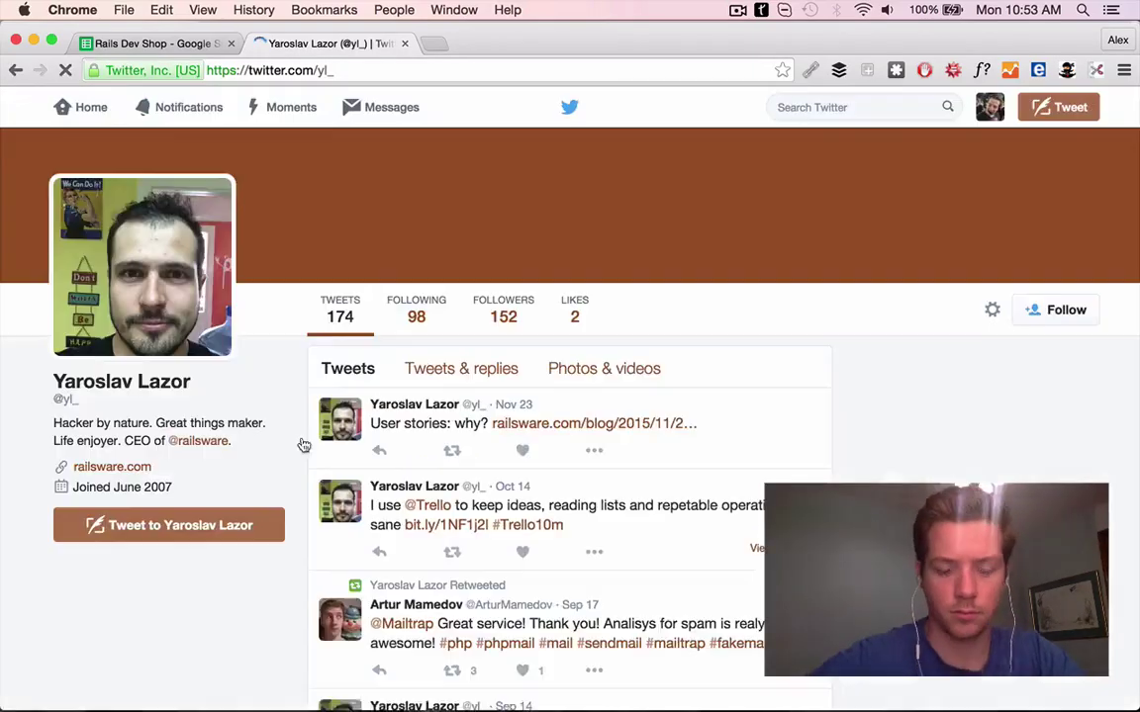
scroll(552, 356, "down", 4)
scroll(589, 376, "down", 3)
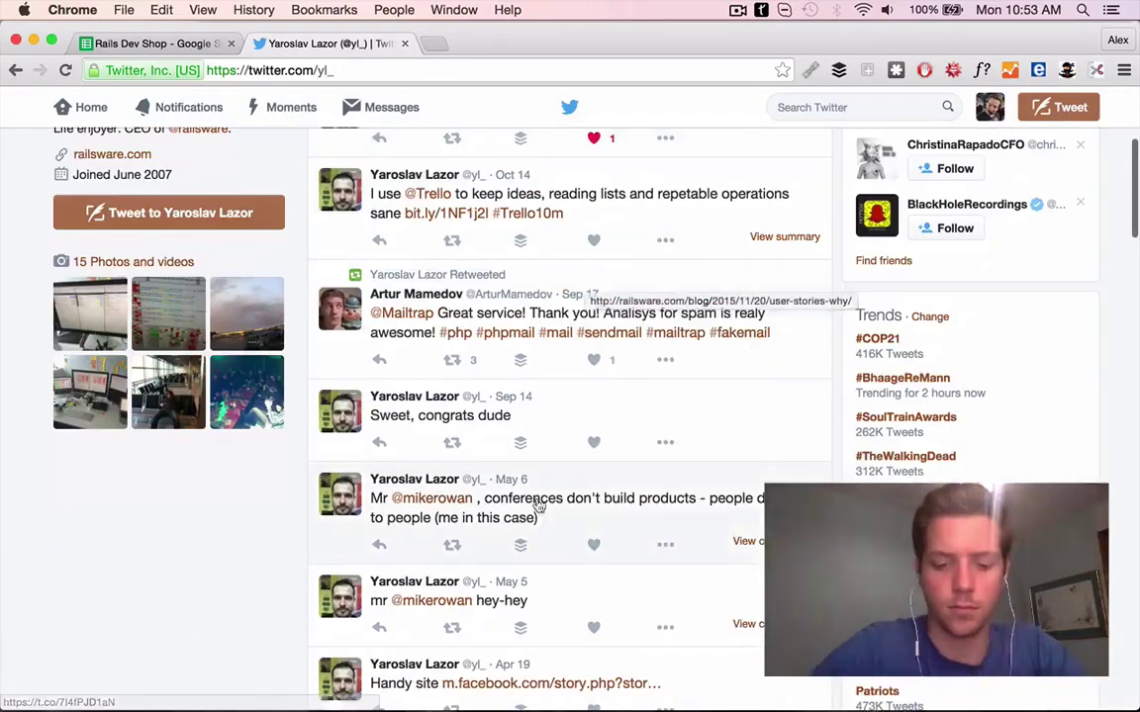
scroll(584, 356, "up", 3)
left_click(585, 325)
scroll(586, 331, "down", 5)
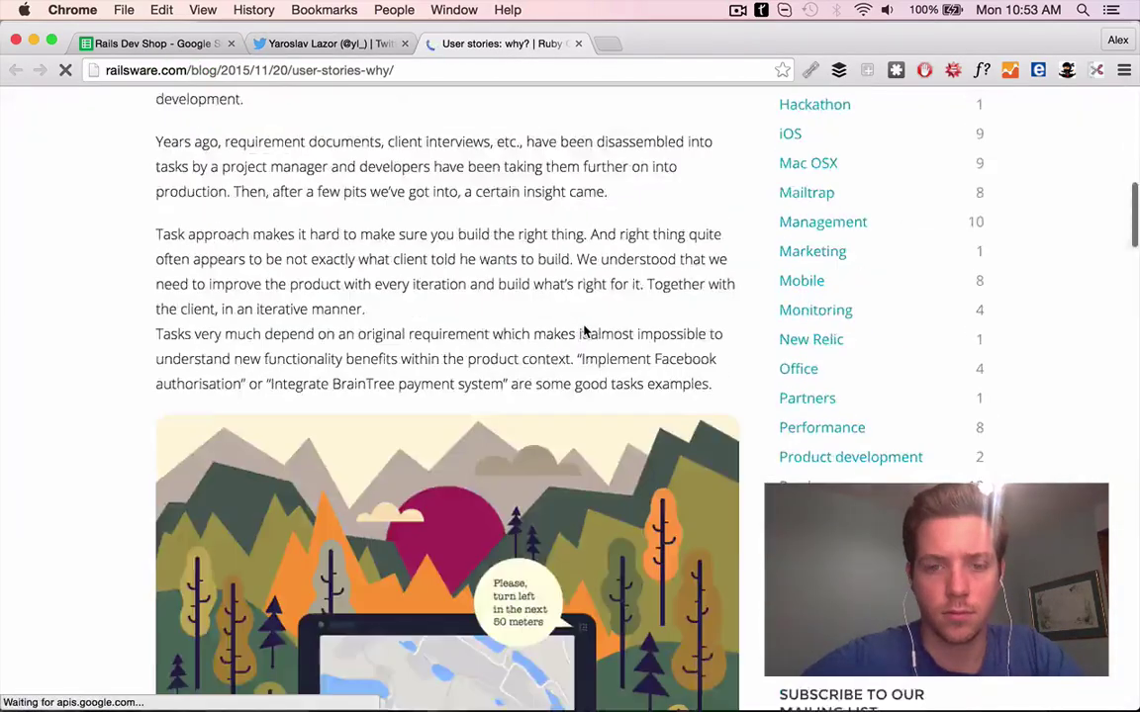
scroll(586, 331, "up", 5)
Begin the G34 PS about Railsware's user stories blog post, then open Selleo's site from row 35
left_click(149, 44)
scroll(494, 455, "up", 9)
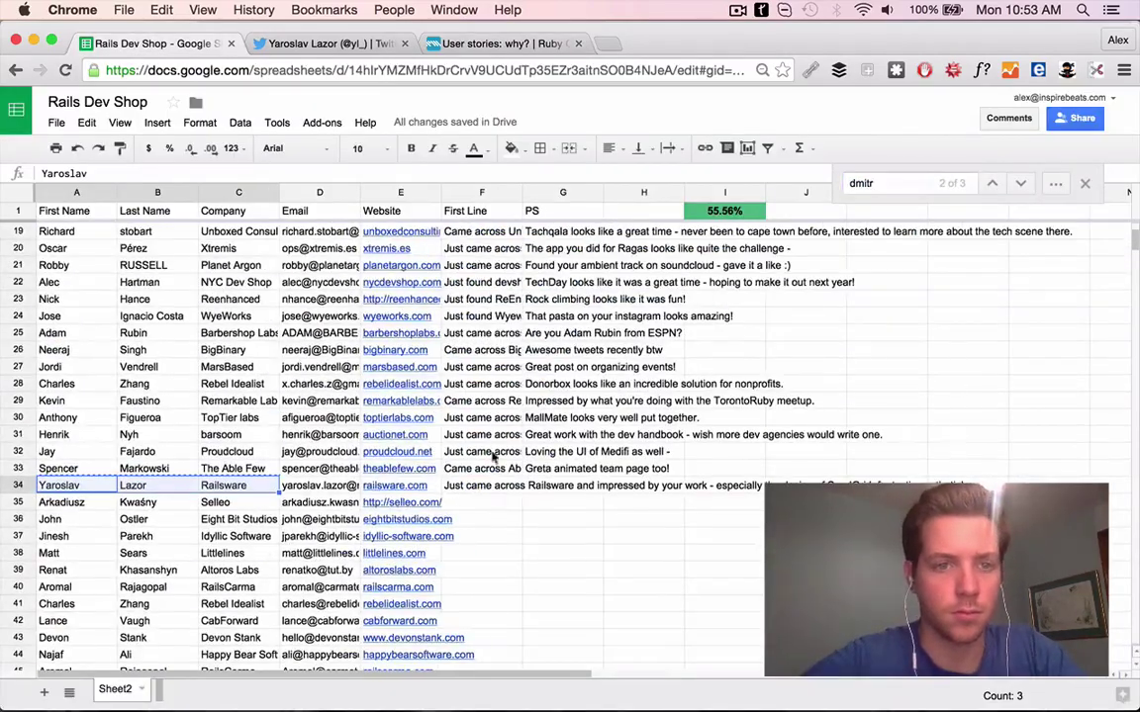
scroll(494, 446, "up", 4)
left_click(500, 43)
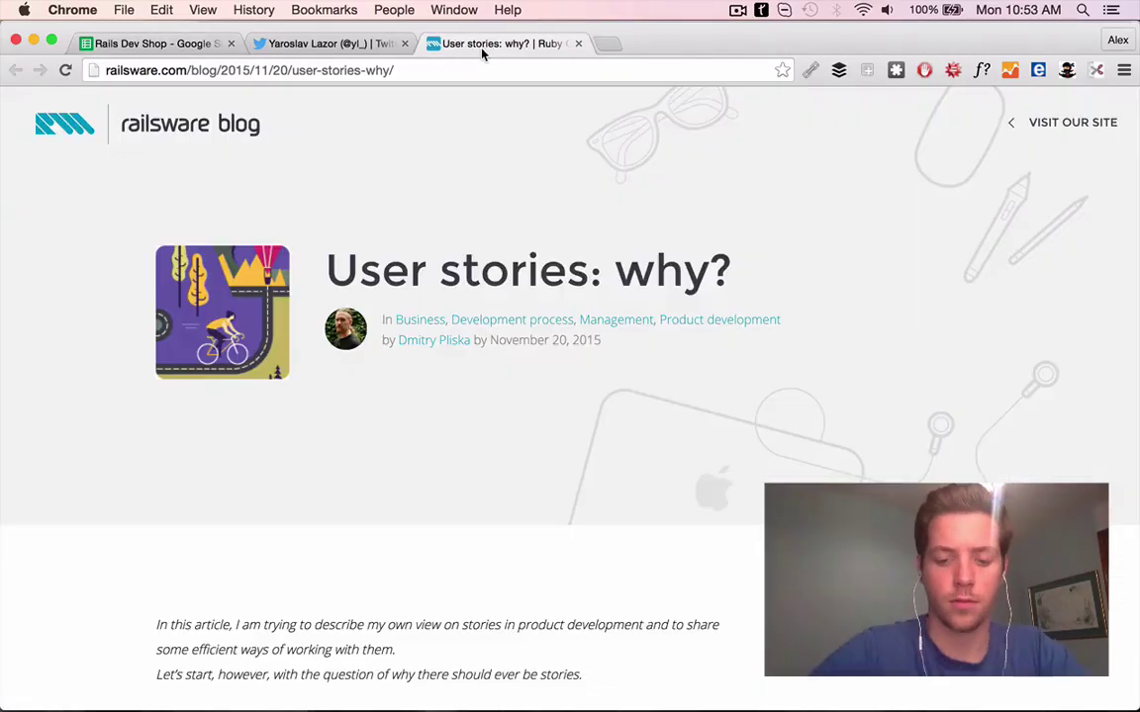
left_click(148, 43)
scroll(494, 445, "down", 5)
left_click(562, 417)
type("Great blog post on user stories")
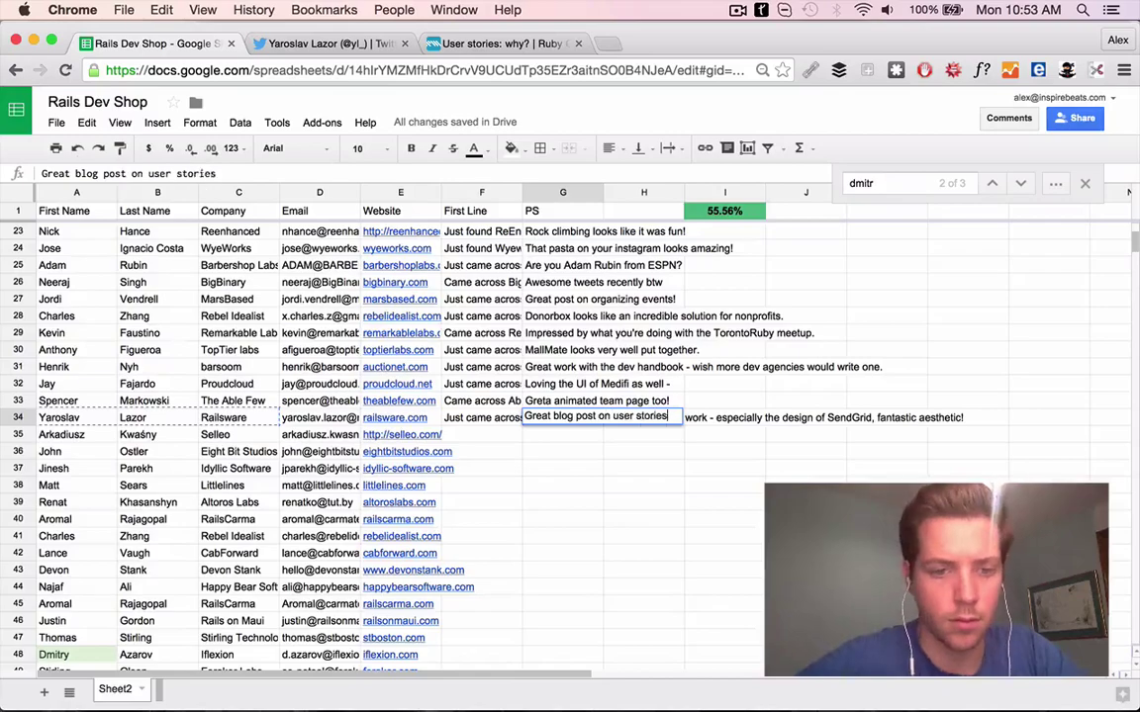
left_click(401, 434)
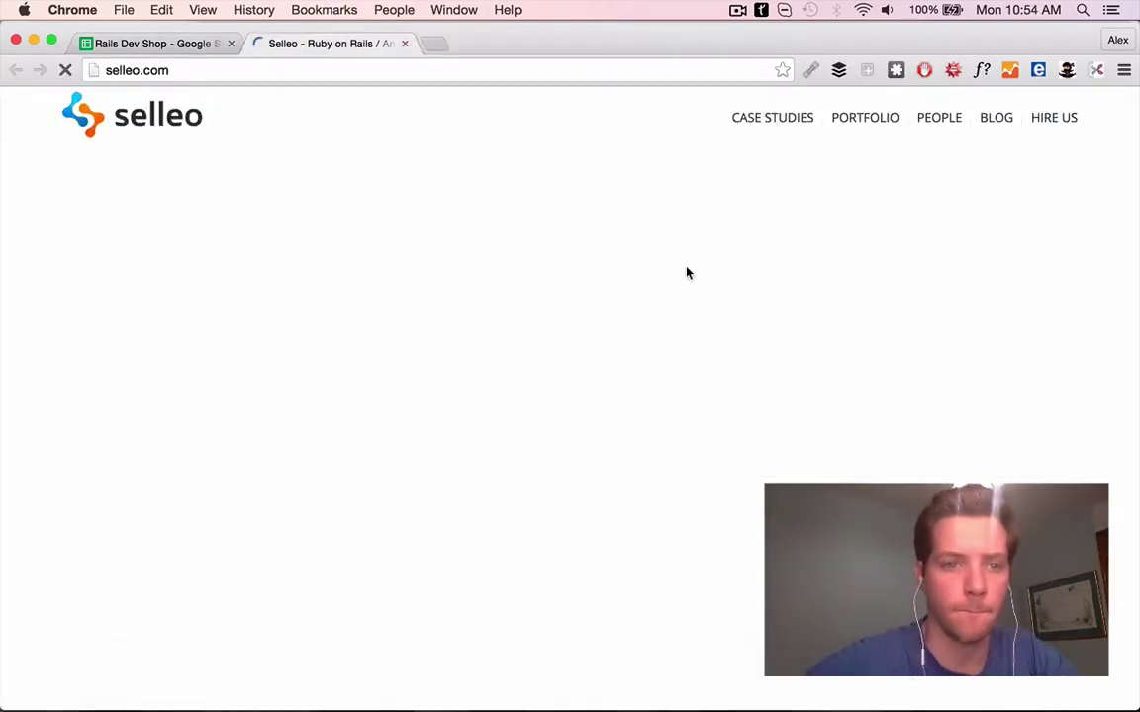
Browse Selleo's website and open the POPMOG portfolio project and its live site
scroll(667, 330, "down", 5)
scroll(608, 370, "up", 5)
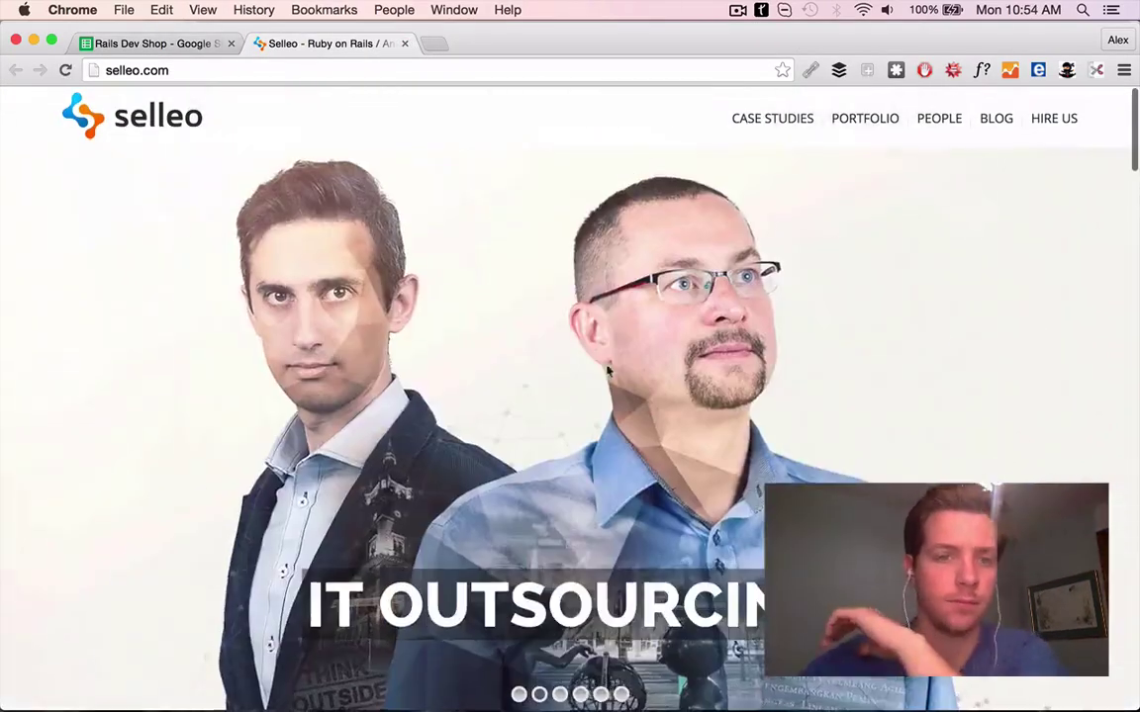
scroll(496, 349, "down", 6)
left_click(148, 44)
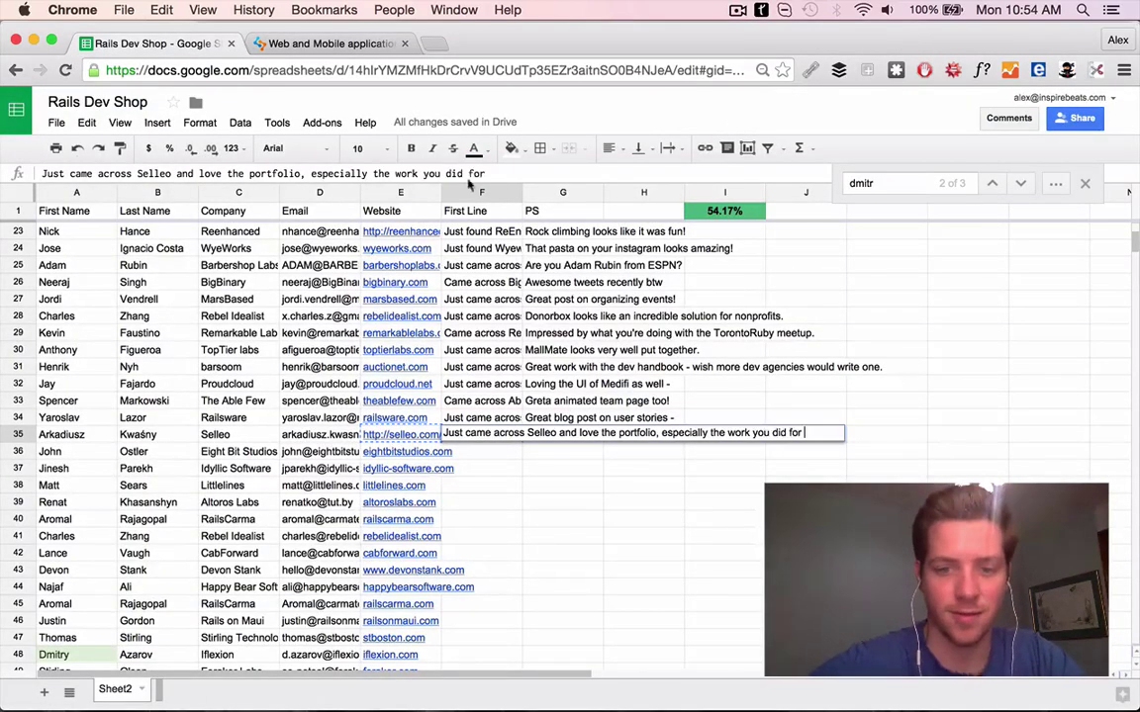
left_click(297, 43)
scroll(458, 542, "down", 5)
left_click(957, 197)
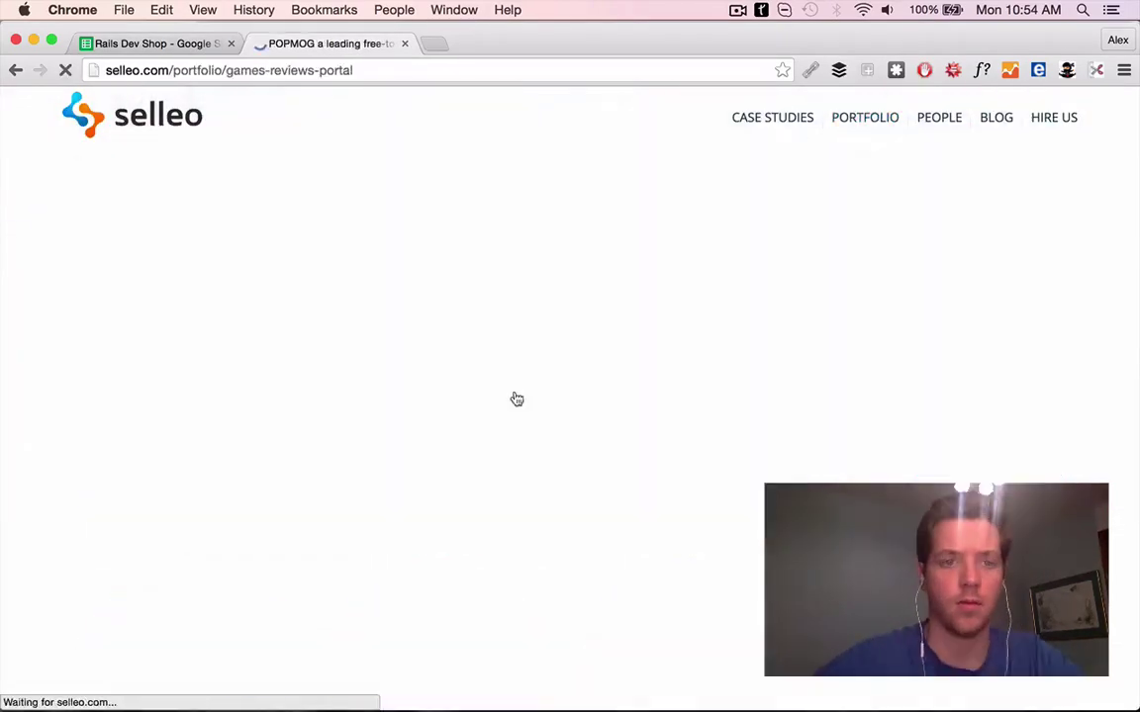
scroll(428, 425, "down", 15)
scroll(406, 436, "up", 10)
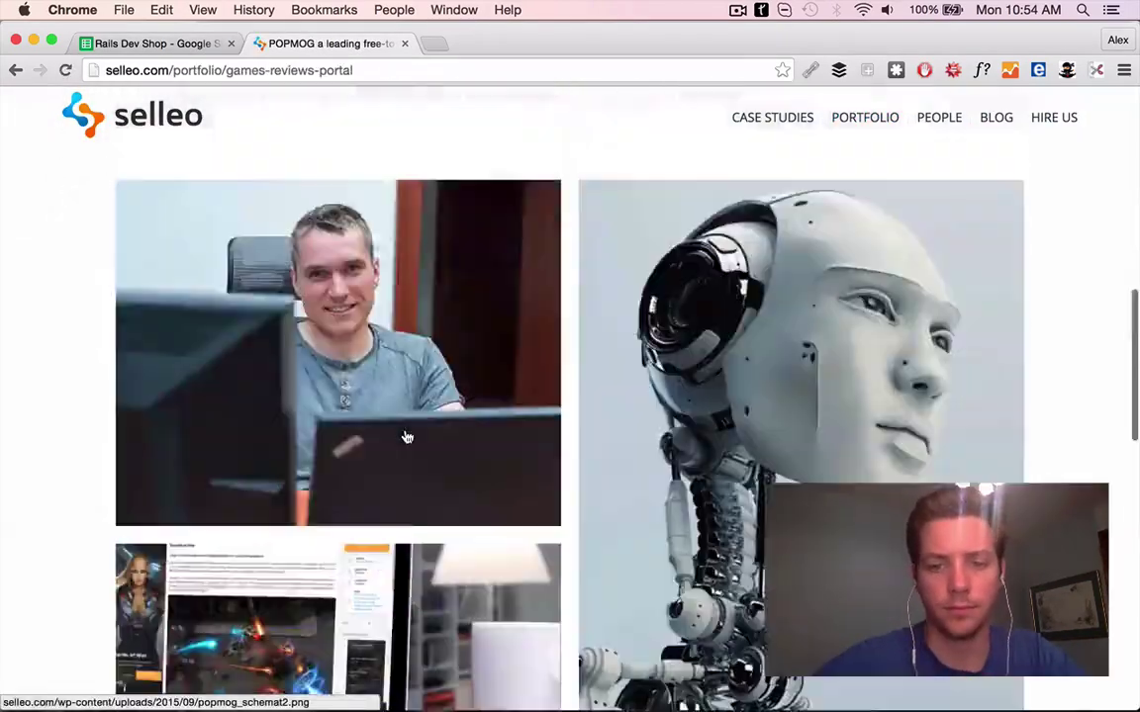
scroll(407, 437, "up", 4)
left_click(186, 263)
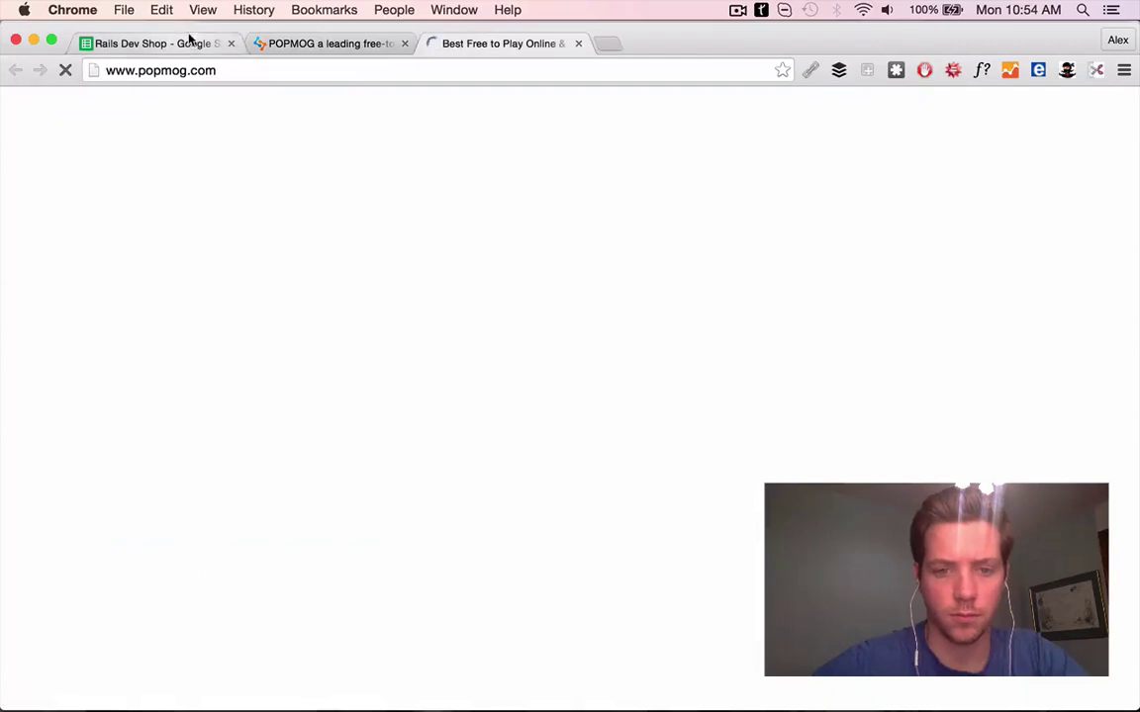
Commit row 35's First Line praising Selleo's POPMOG front end
key("super+1")
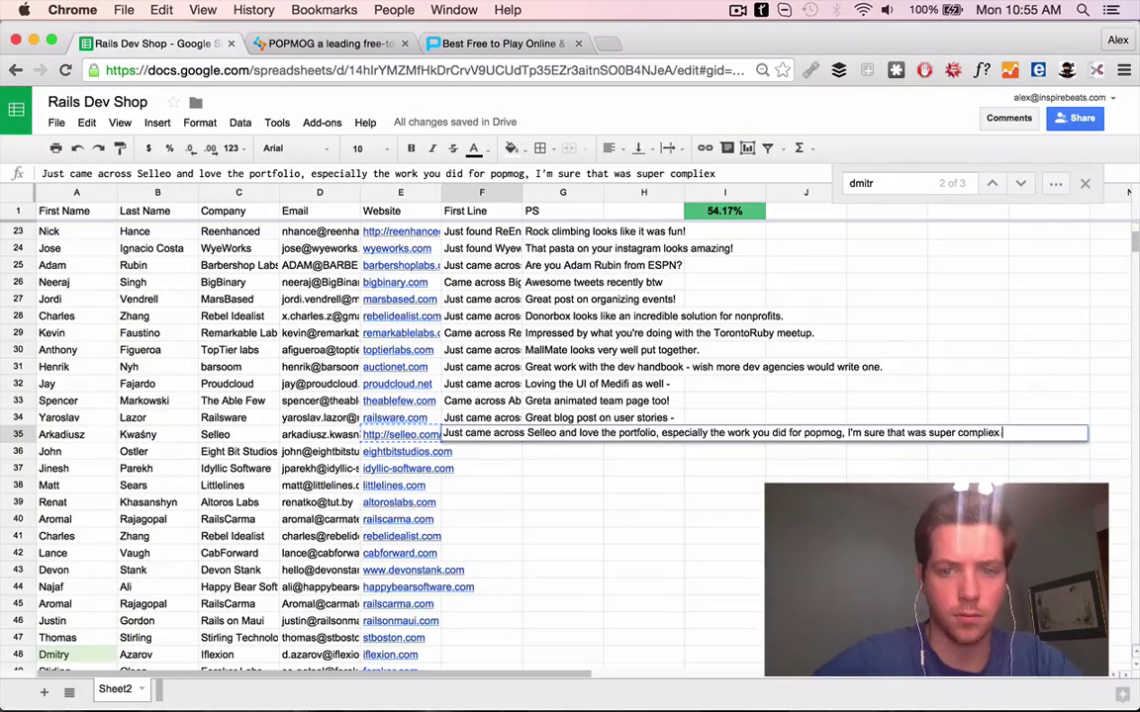
key("super+3")
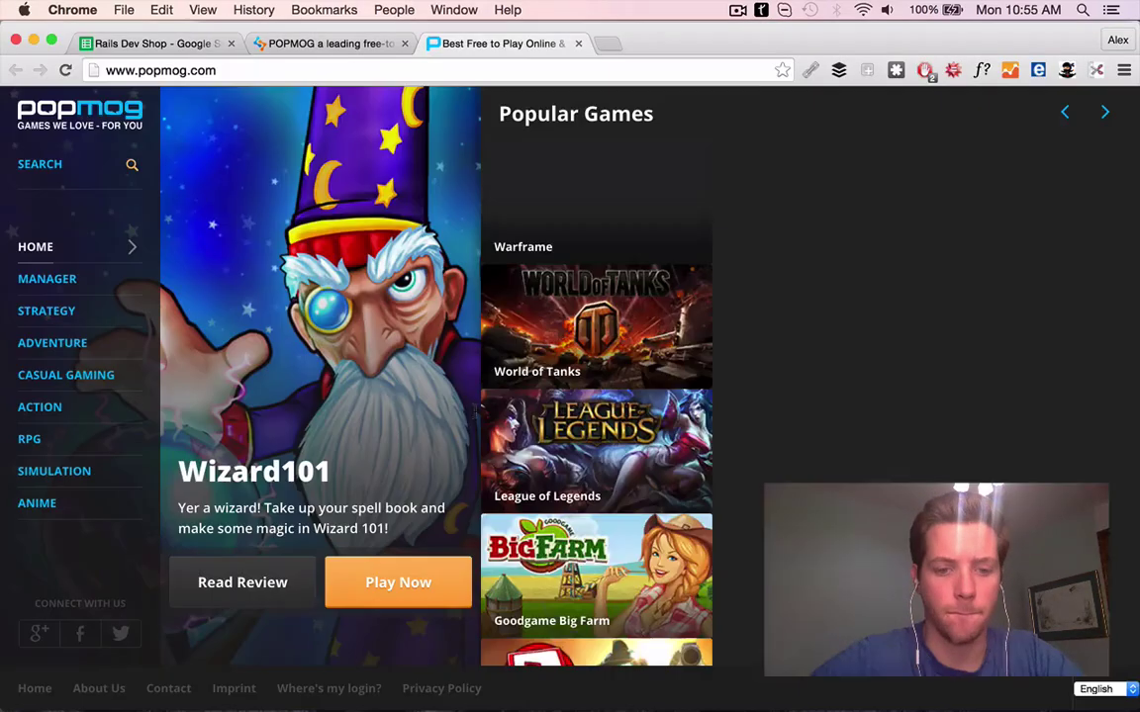
left_click(371, 44)
scroll(450, 480, "up", 15)
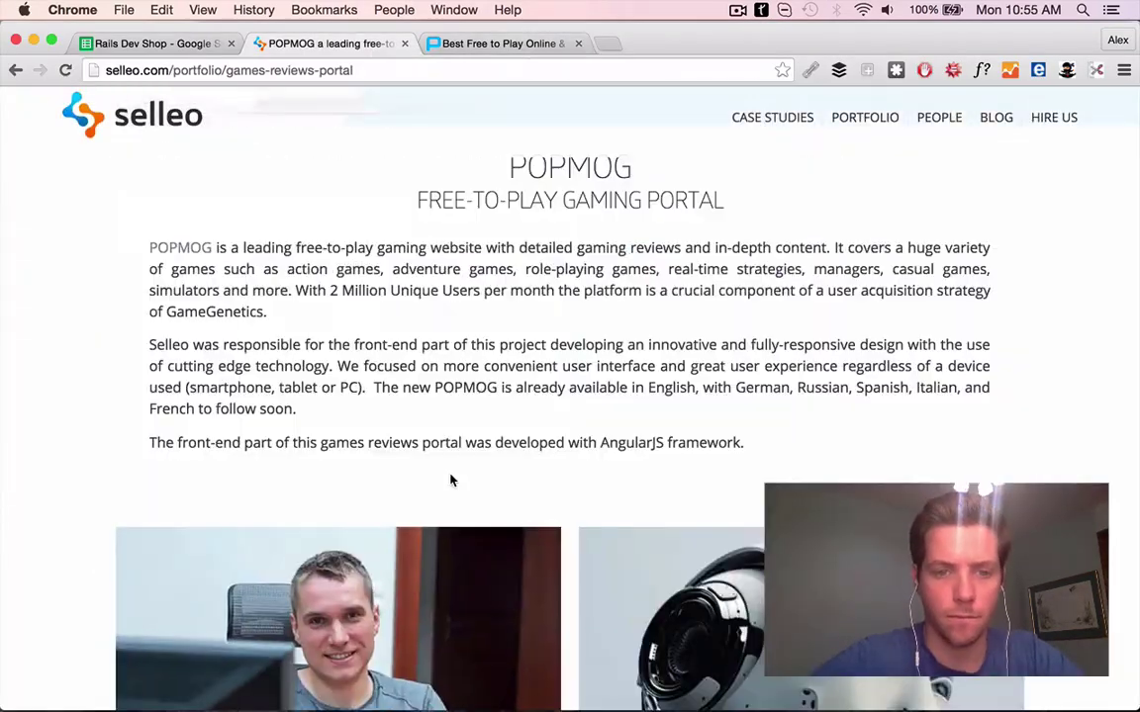
key("super+1")
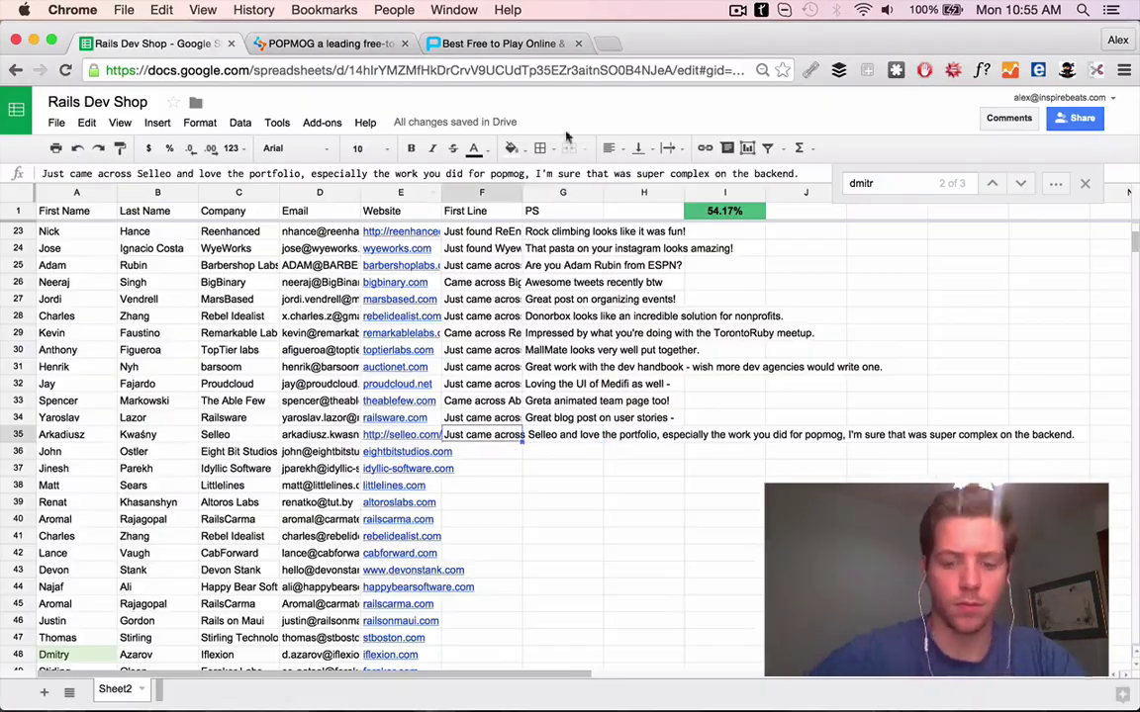
key("Return")
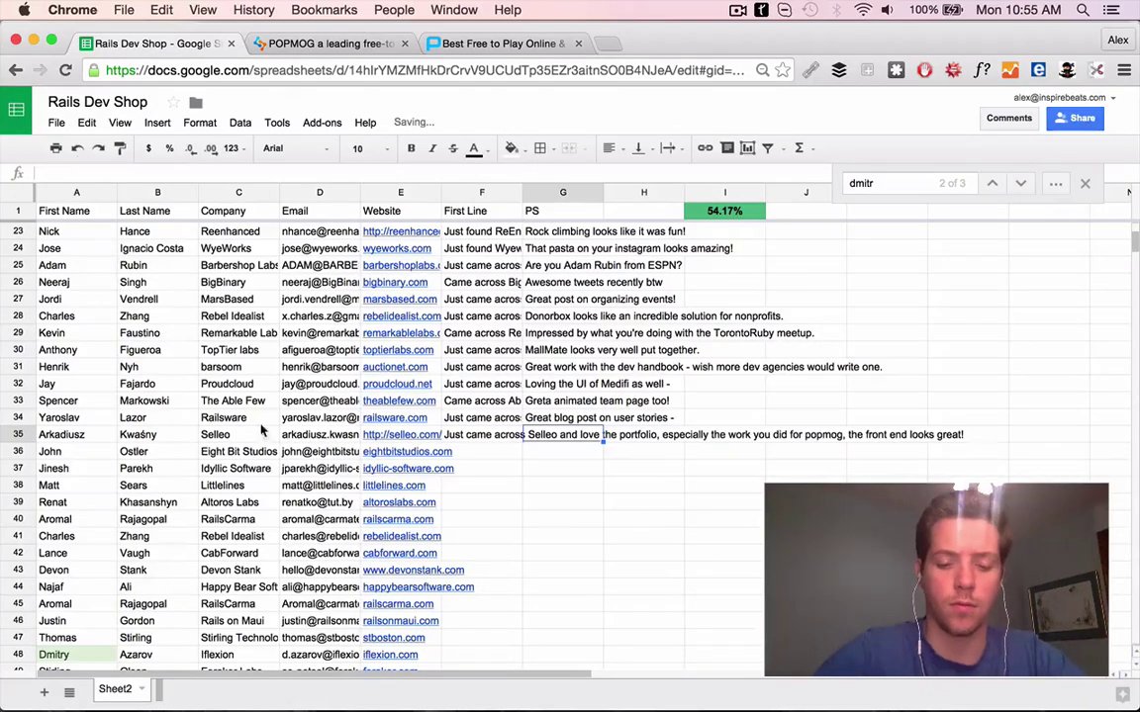
Copy the Selleo contact's name and company from the sheet and search for them online
left_click_drag(55, 435, 267, 435)
key("ctrl+c")
key("ctrl+t")
key("ctrl+v")
key("Return")
key("super+3")
key("super+4")
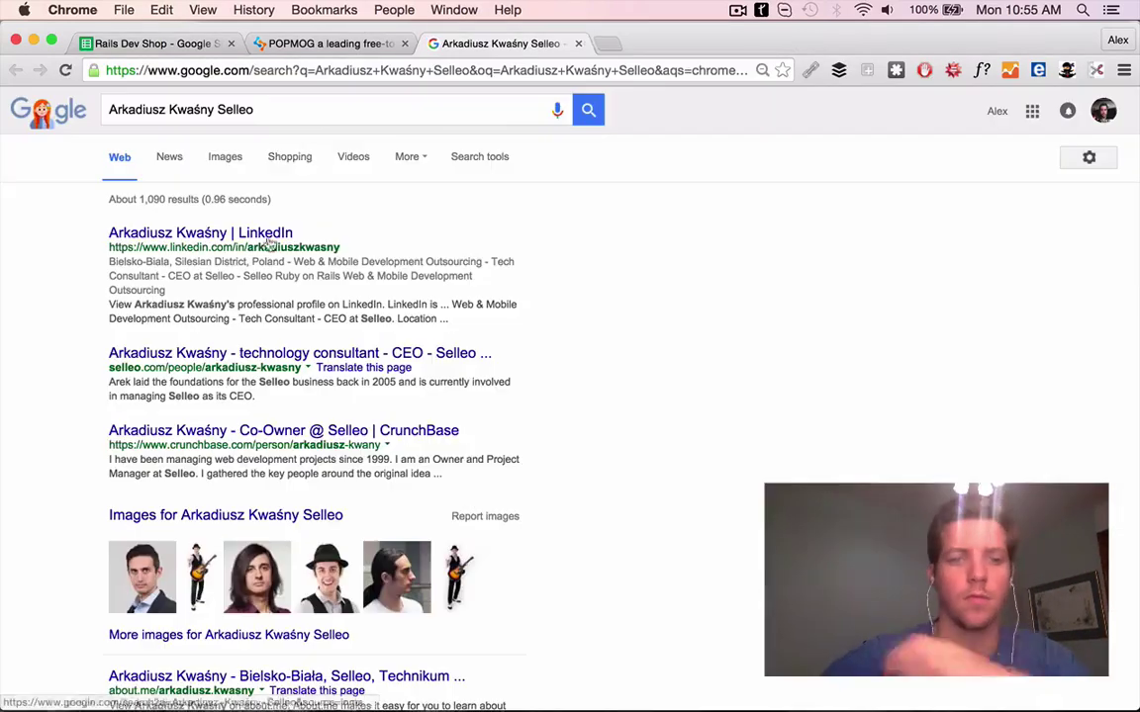
Check the contact's LinkedIn and Twitter, liking their HR Dream Team award tweet
left_click(251, 234)
scroll(519, 319, "down", 10)
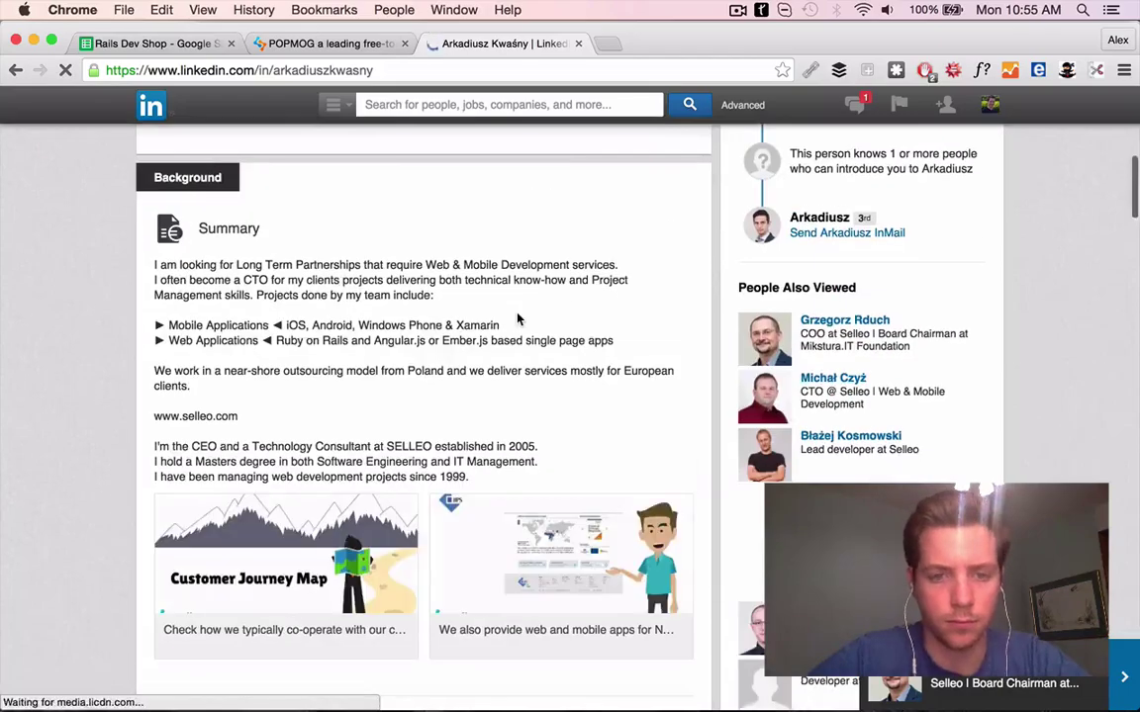
scroll(519, 318, "down", 6)
scroll(518, 318, "up", 15)
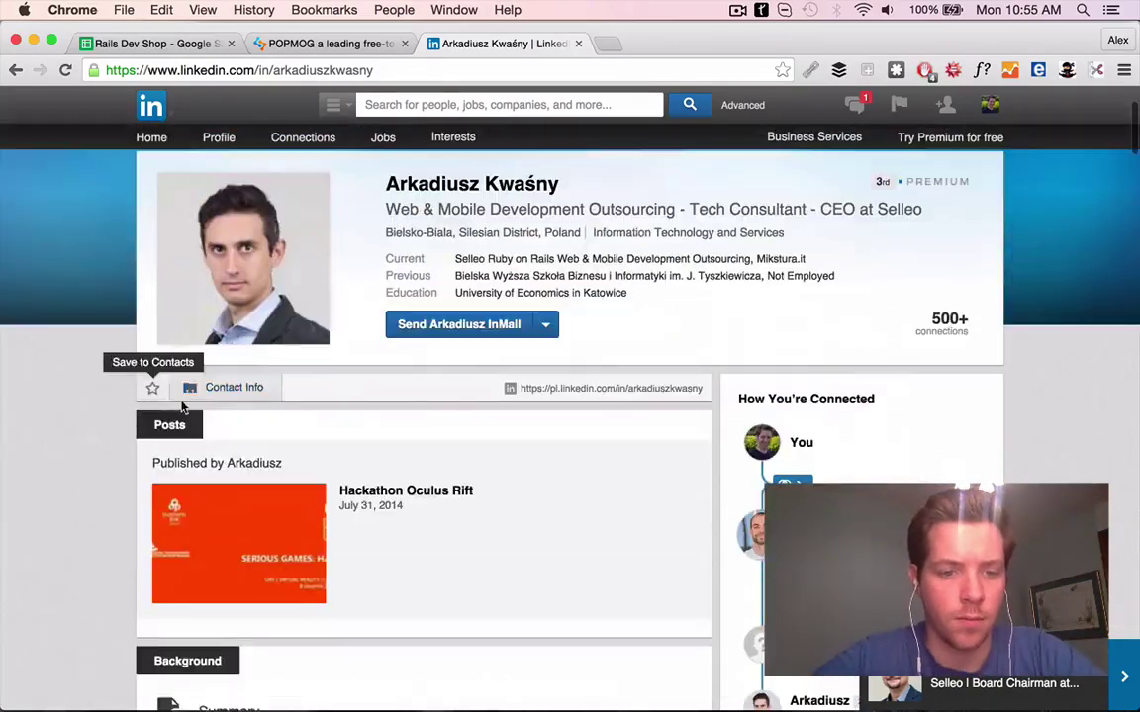
left_click(234, 387)
left_click(285, 432)
scroll(515, 438, "down", 15)
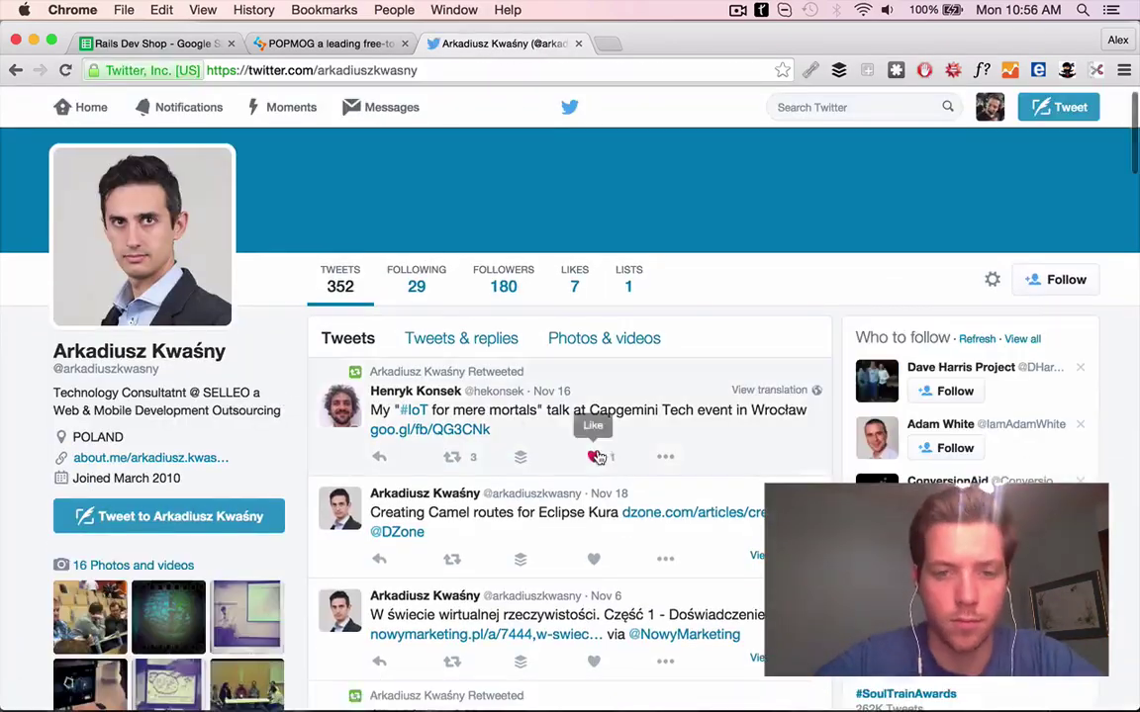
scroll(598, 457, "down", 5)
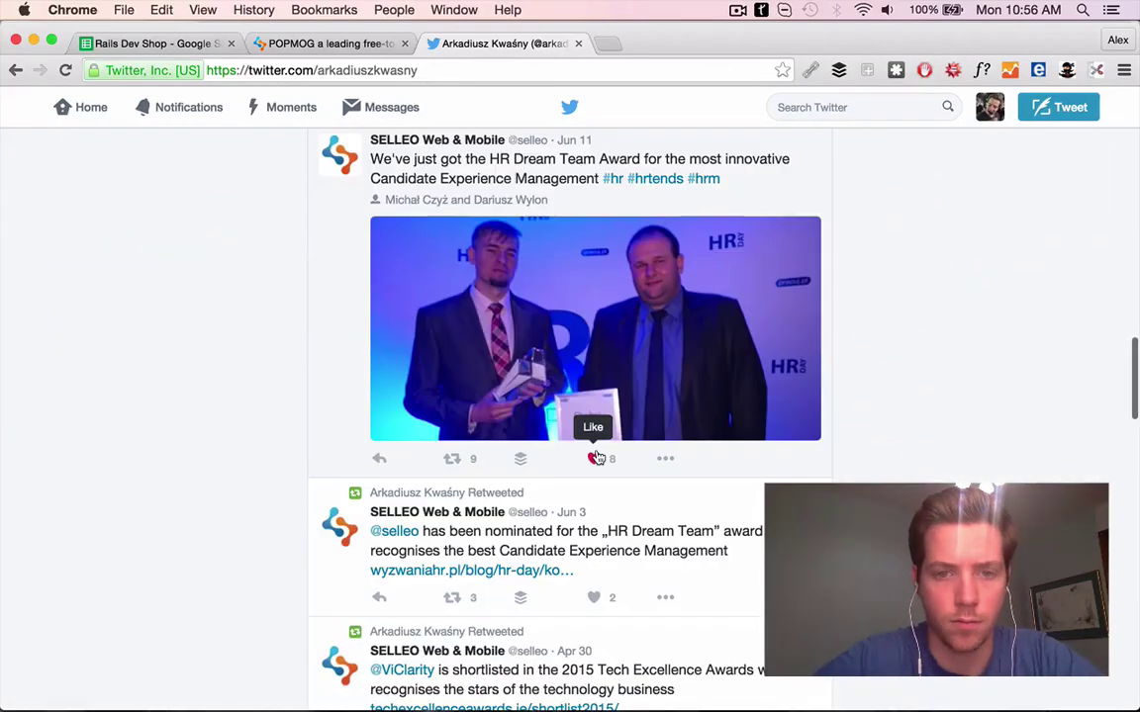
left_click(597, 458)
left_click(151, 44)
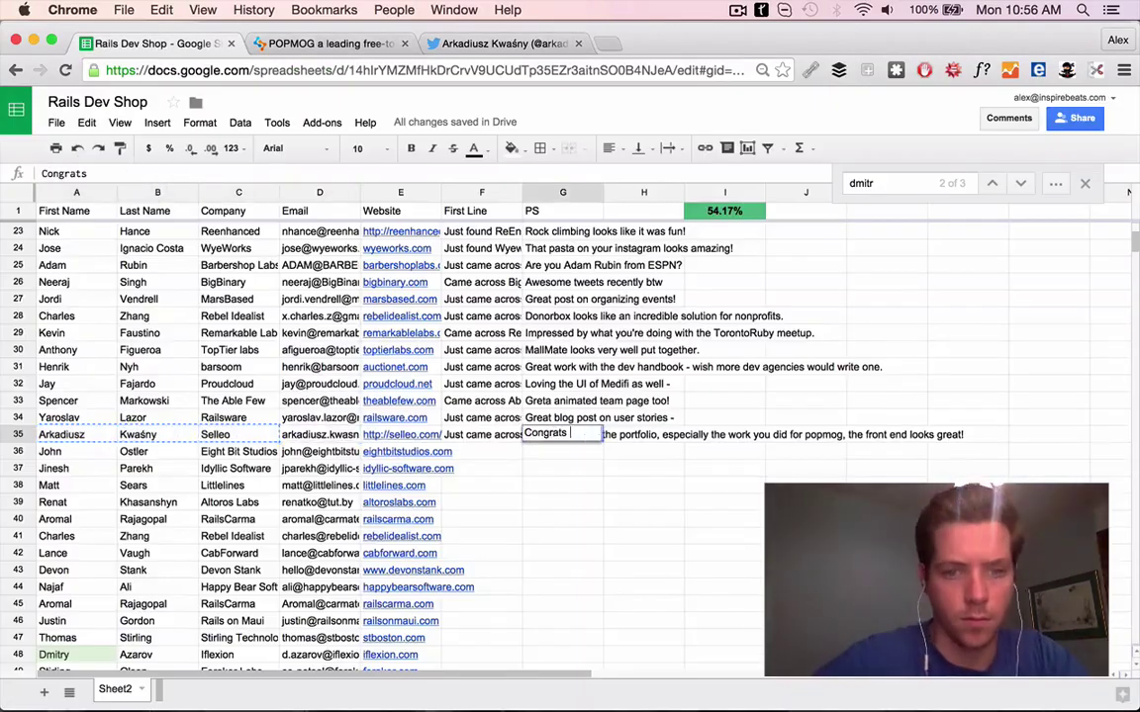
End Selleo's PS with 'team!', open Eight Bit Studios' site from row 36, and close old tabs
type("team!")
left_click(408, 451)
left_click(416, 473)
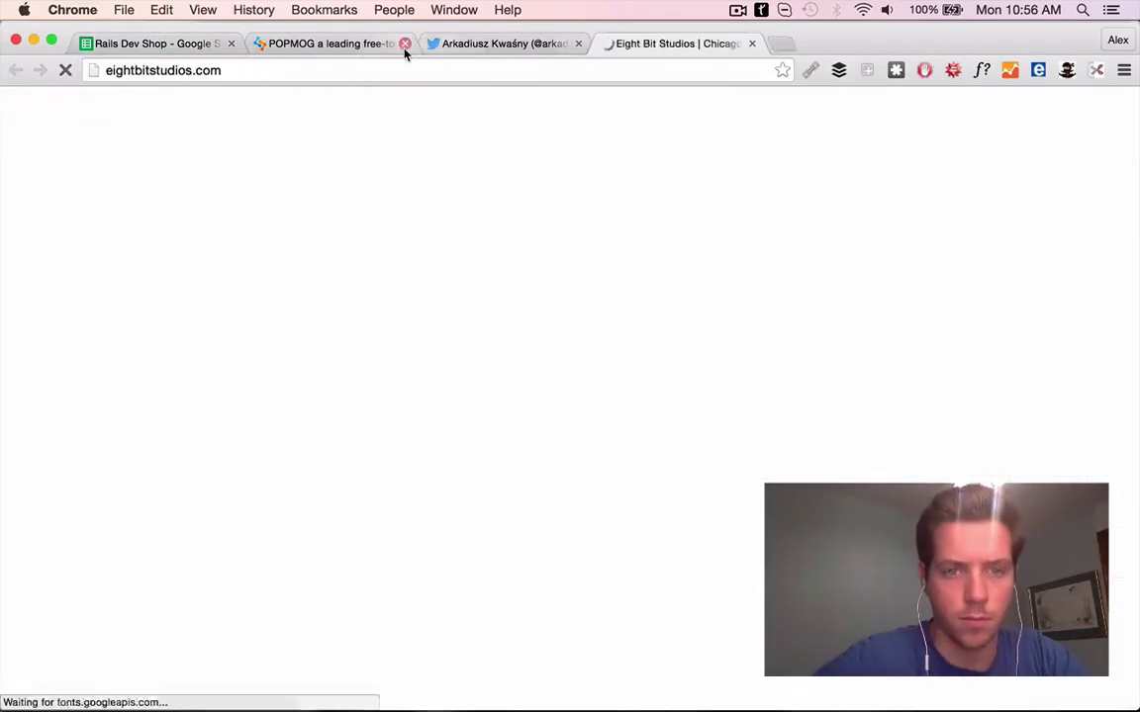
left_click(403, 44)
left_click(404, 43)
left_click(153, 43)
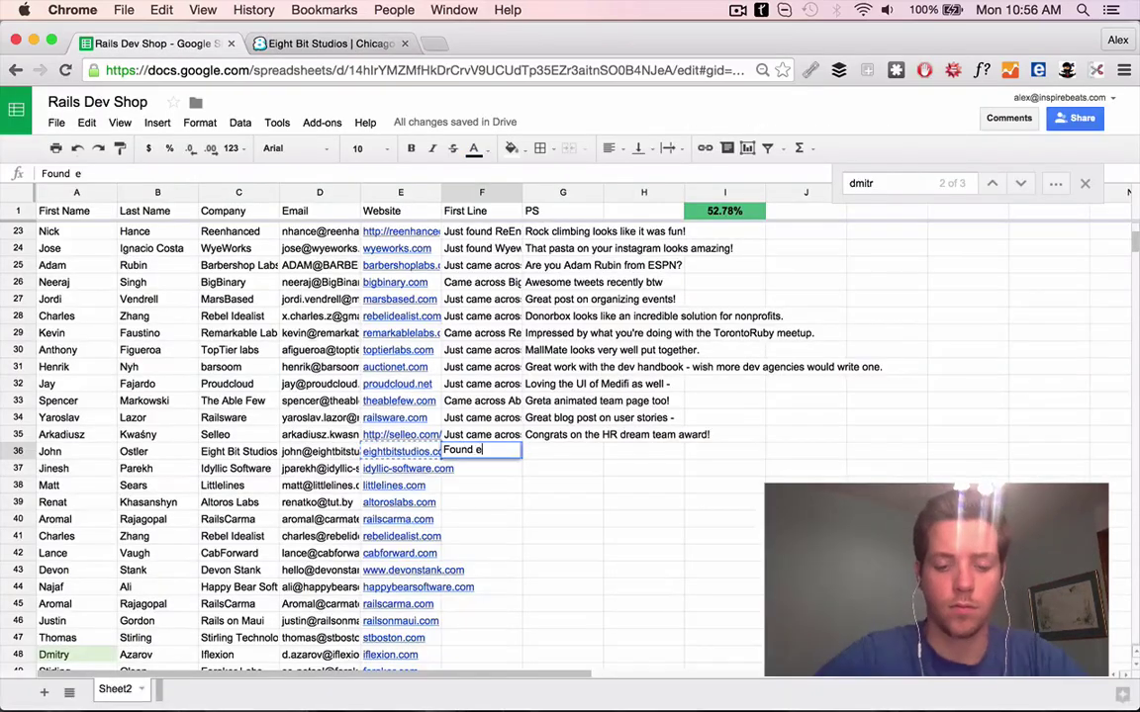
Write row 36's First Line about Eight Bit Studios' GrowIt walkthrough after checking their work page
left_click(329, 44)
left_click(748, 132)
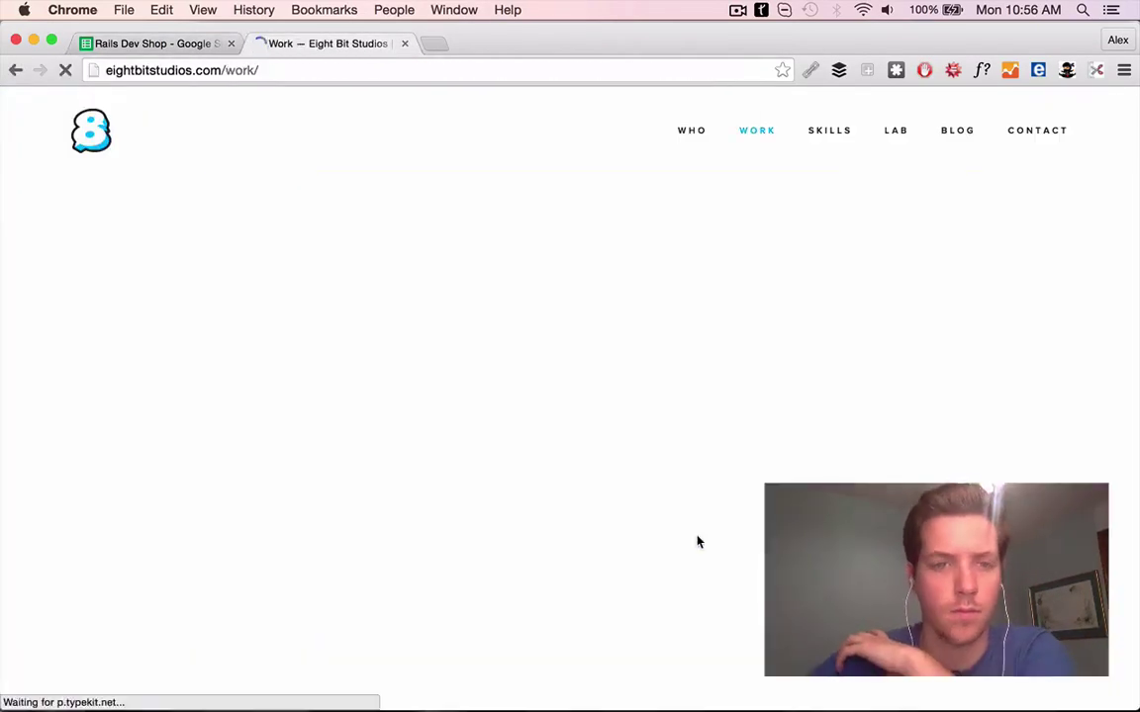
scroll(706, 533, "down", 10)
left_click(150, 41)
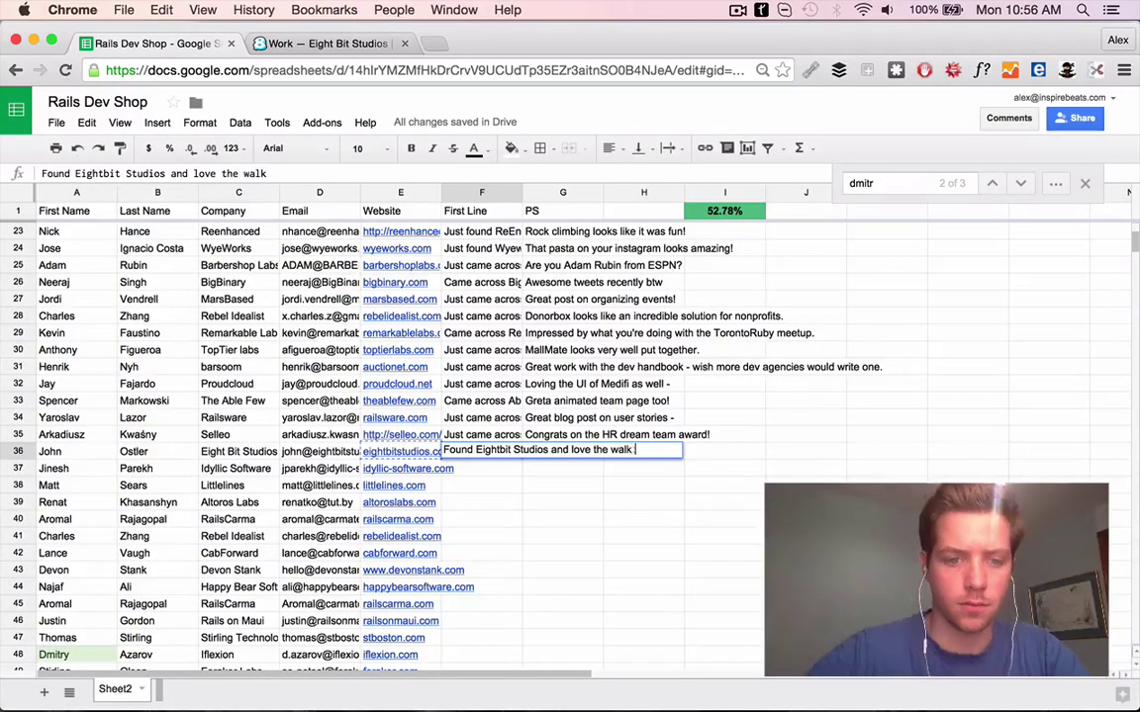
key("ctrl+Tab")
scroll(432, 394, "up", 15)
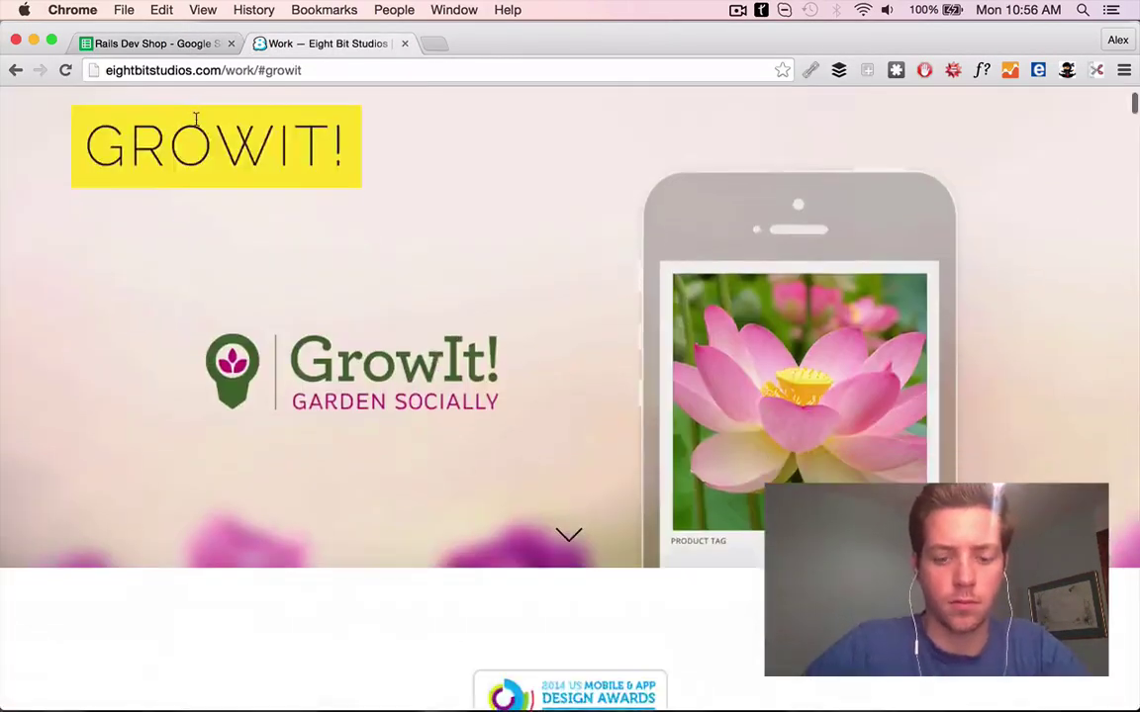
key("ctrl+shift+Tab")
type("on g")
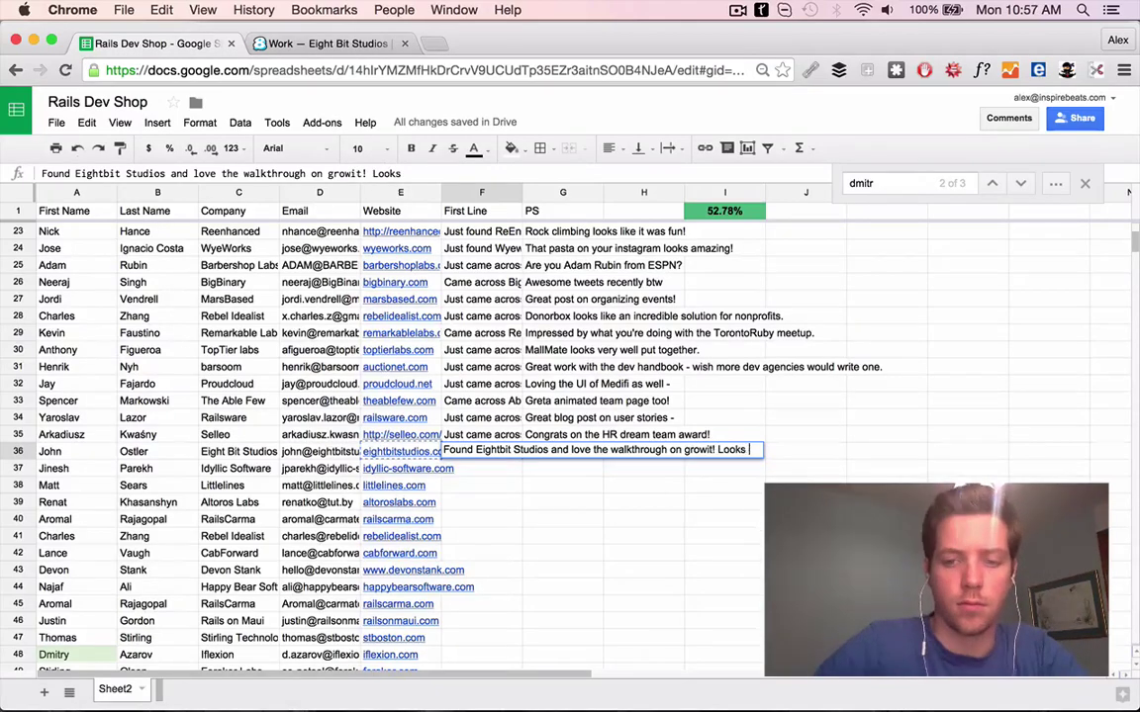
left_click(400, 451)
Re-check the Eight Bit Studios skills and work pages via row 36's link
left_click(366, 408)
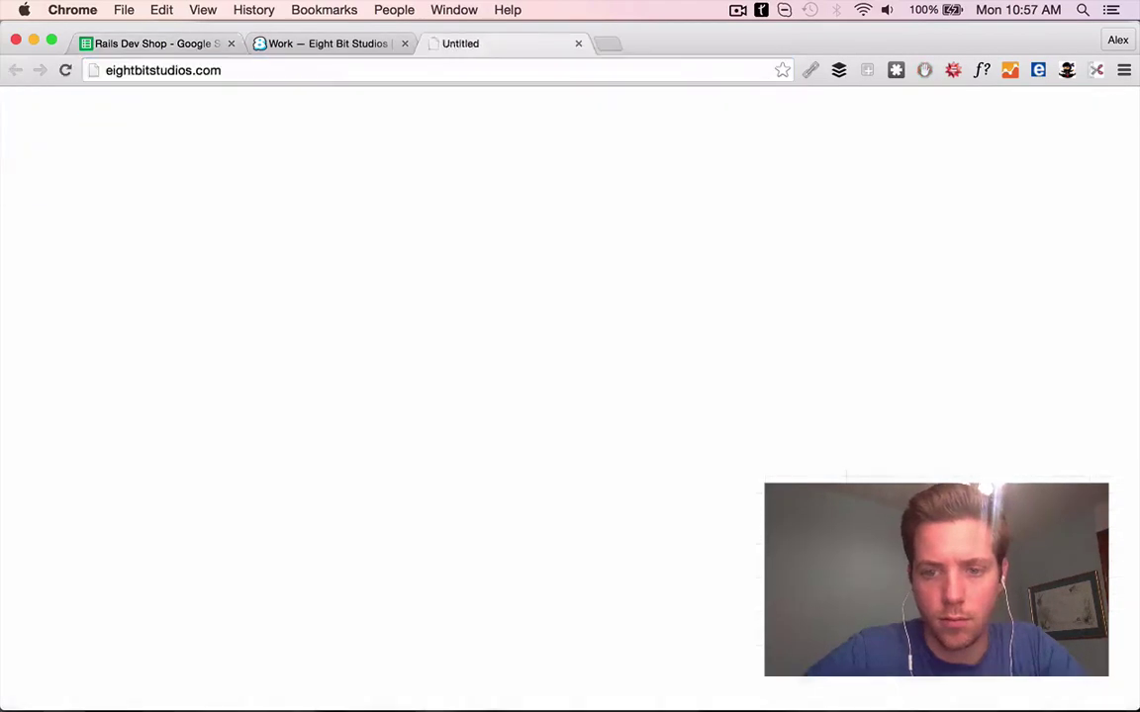
key("ctrl+shift+Tab")
key("super+alt+i")
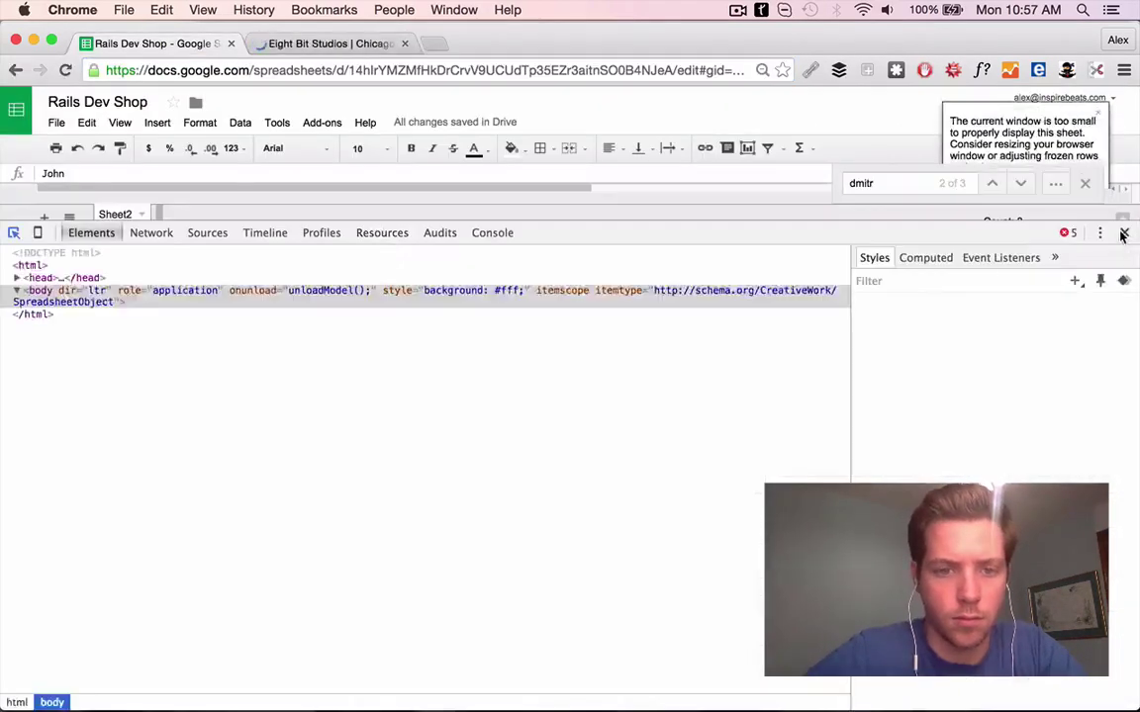
key("super+alt+i")
scroll(289, 334, "down", 10)
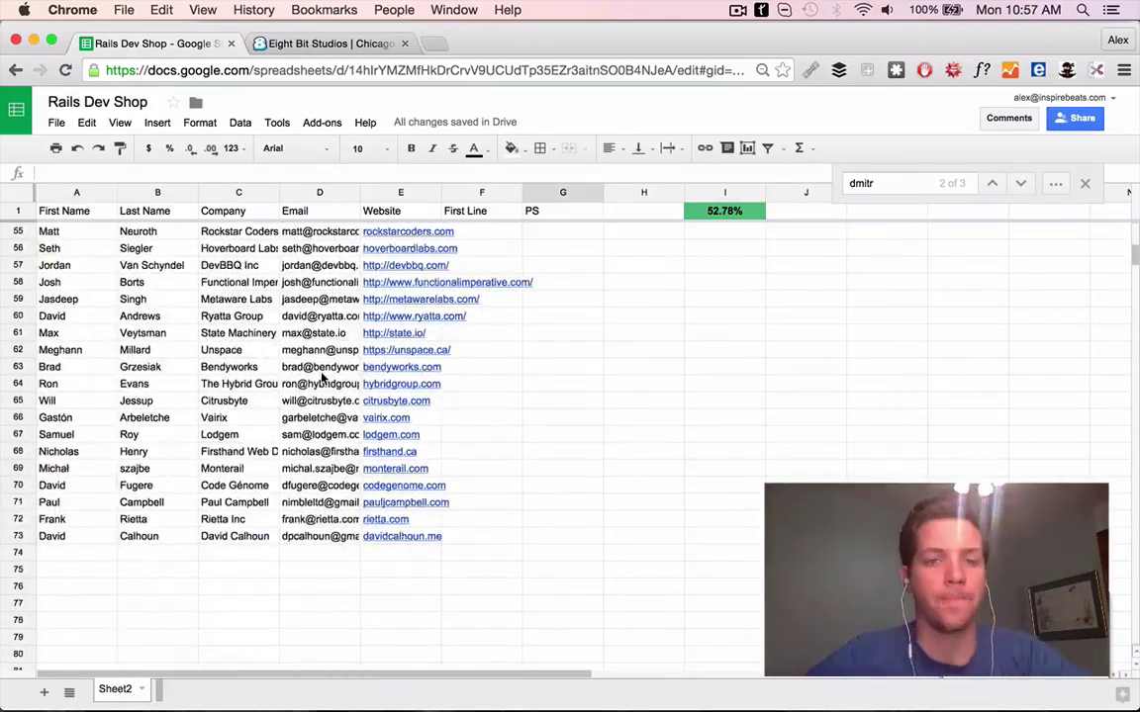
scroll(289, 334, "up", 11)
left_click(348, 40)
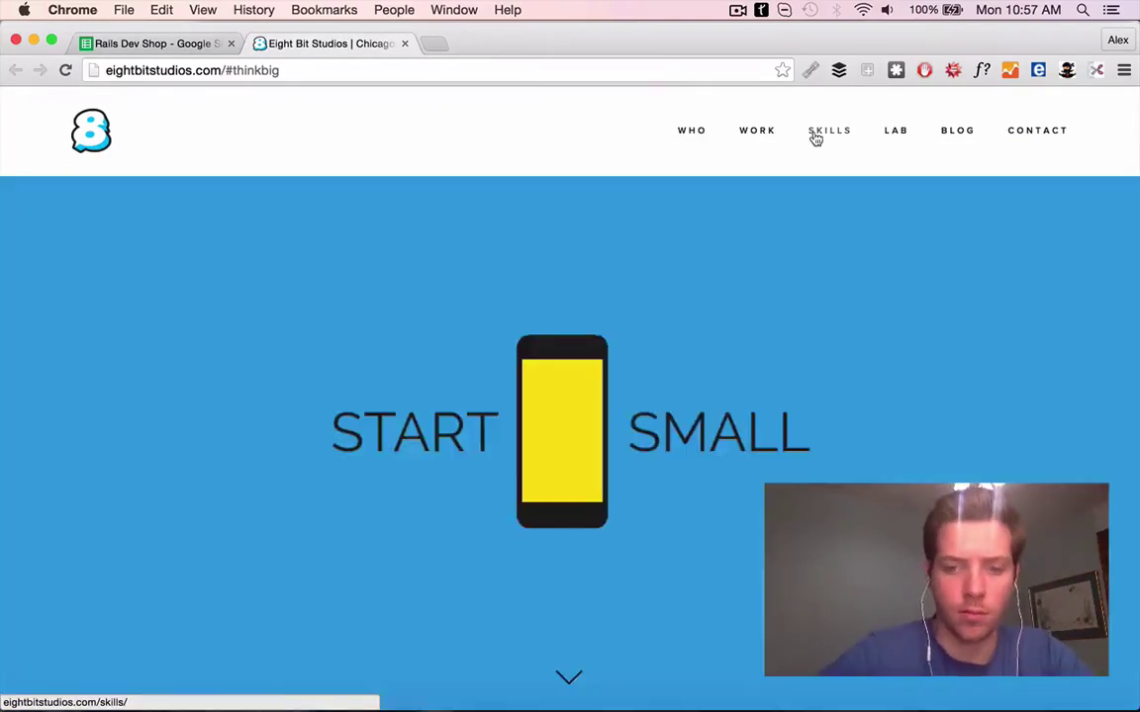
left_click(815, 138)
left_click(757, 131)
left_click(146, 43)
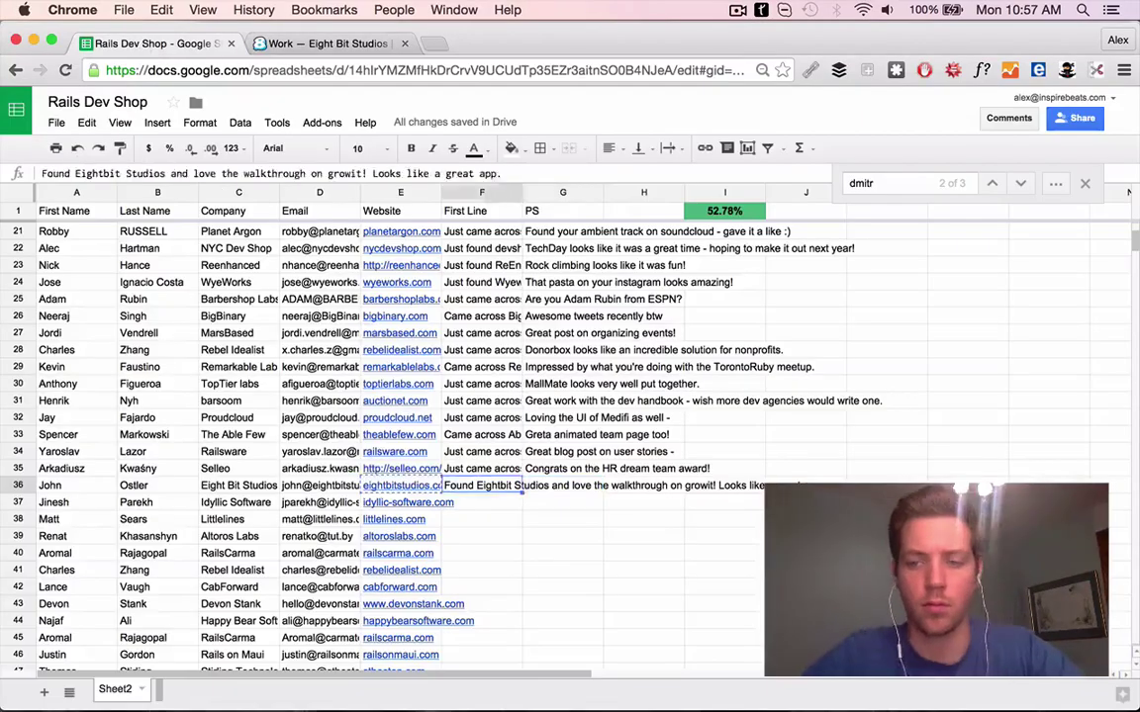
Research the contact's personal site and Twitter, liking the meetup tweet and viewing the meetup page
key("super+shift+l")
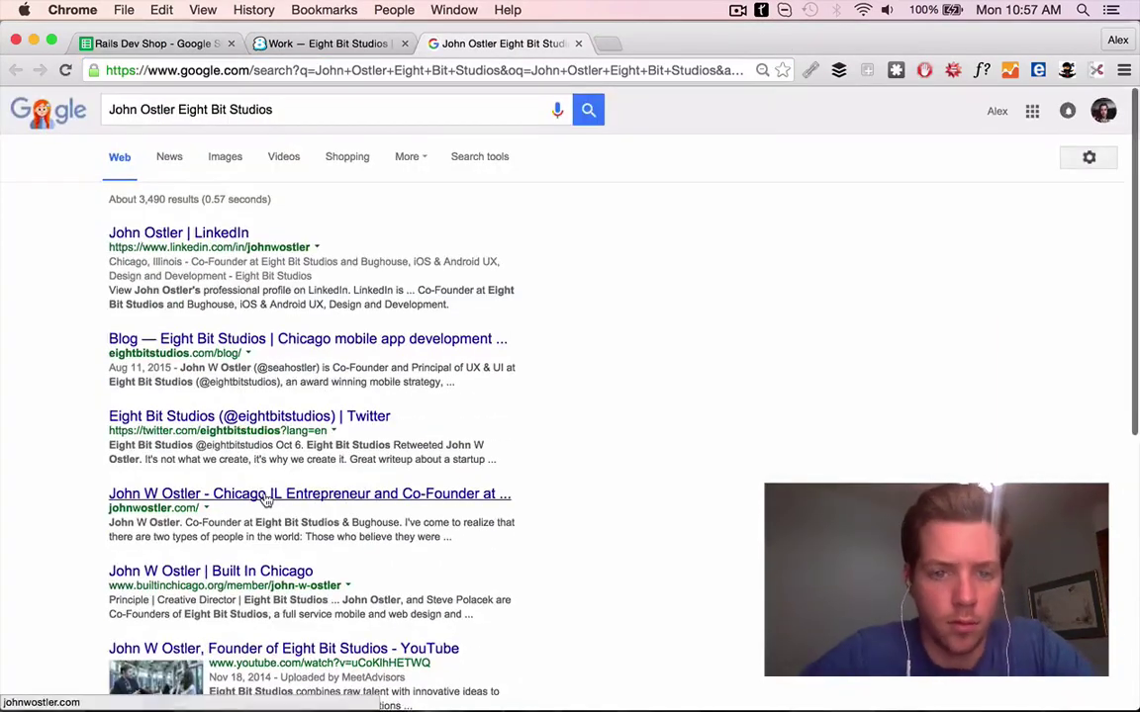
left_click(376, 447)
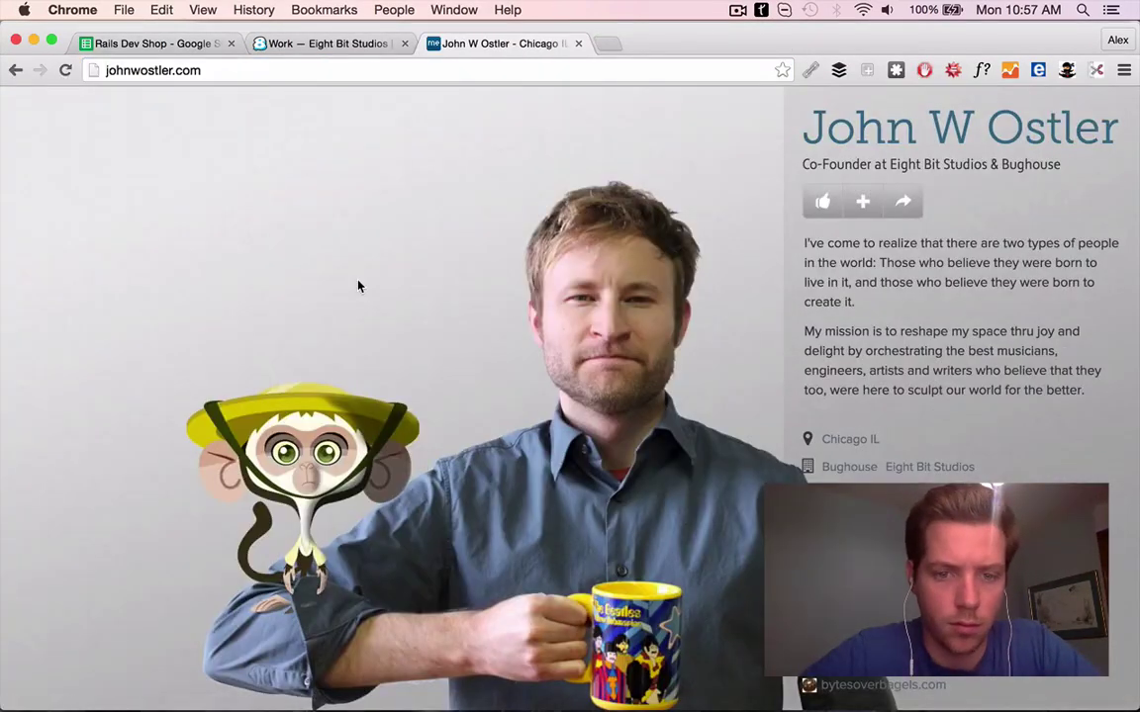
scroll(1001, 350, "down", 5)
left_click(814, 499)
scroll(633, 297, "down", 3)
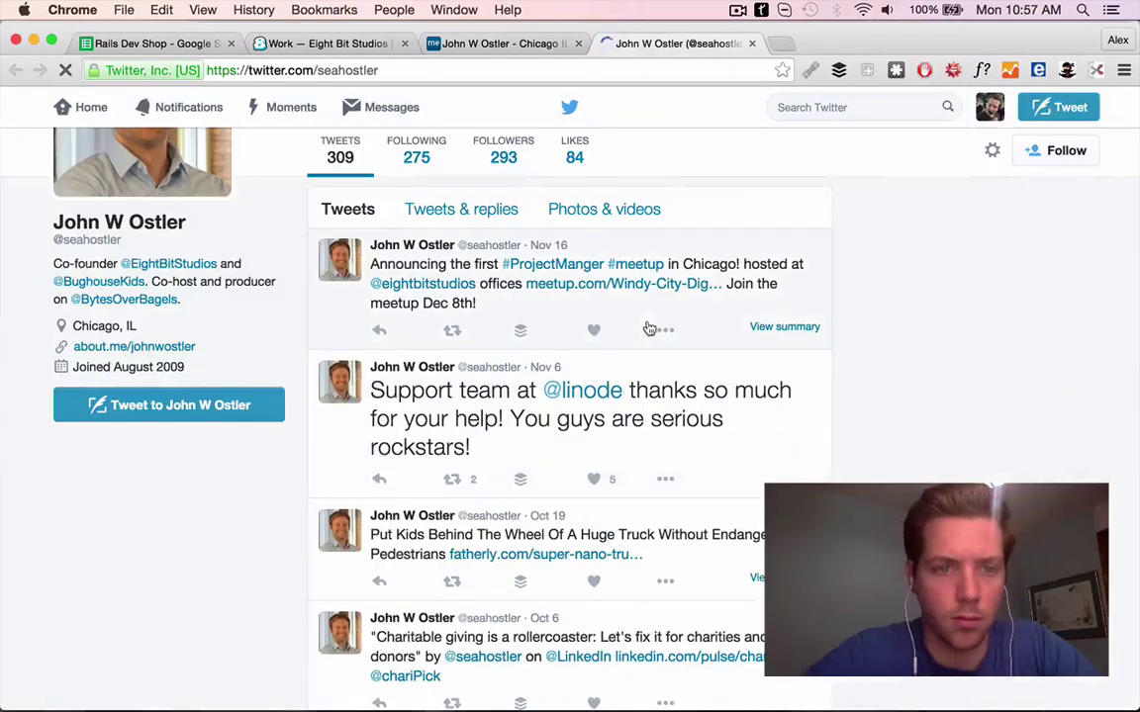
left_click(607, 333)
key("super+1")
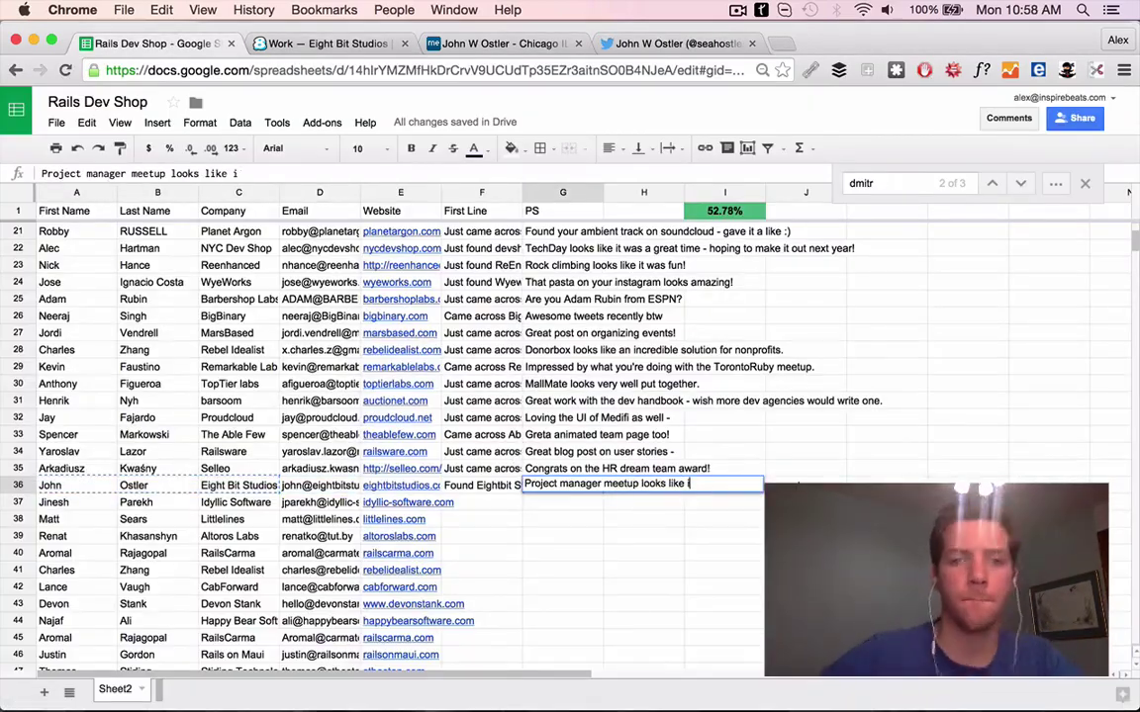
key("super+4")
left_click(603, 376)
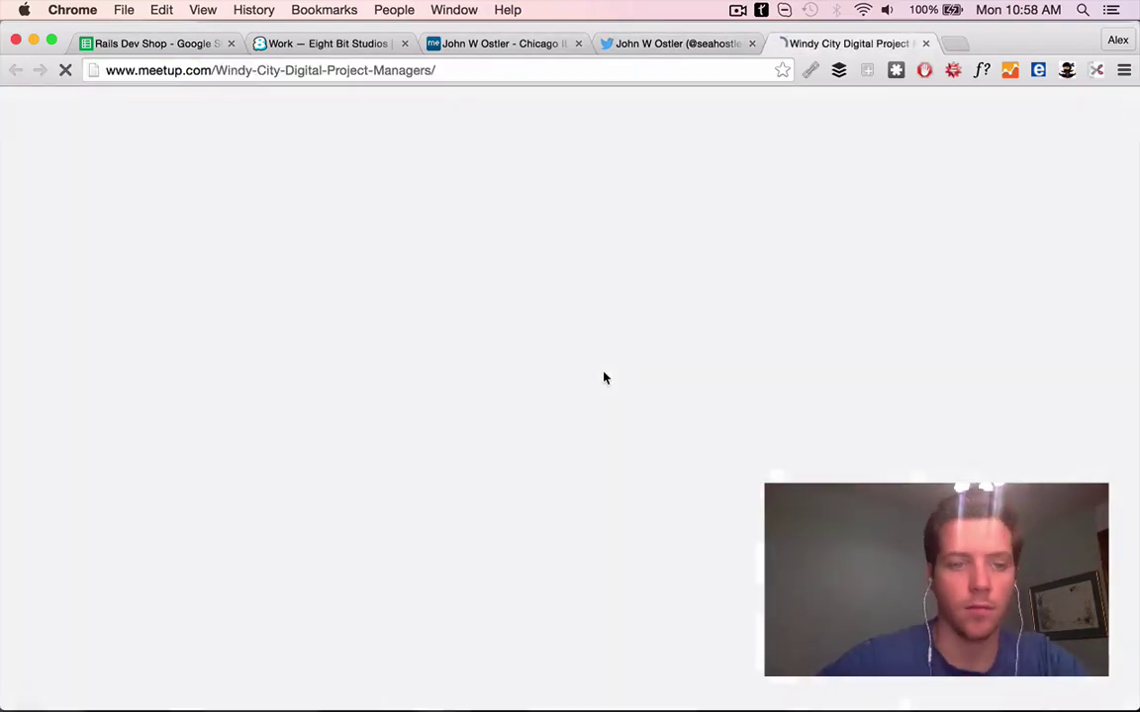
scroll(603, 376, "down", 5)
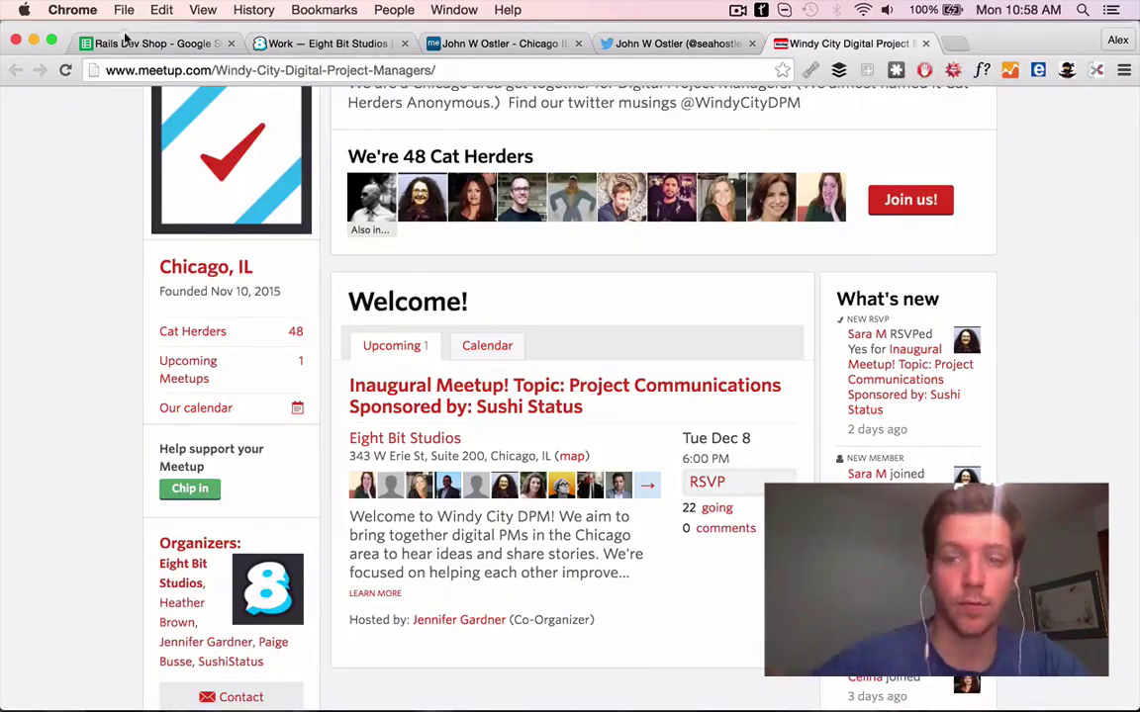
left_click(125, 44)
Open the next lead's idyllic-software.com site and close finished research tabs
left_click(507, 447)
left_click(391, 44)
left_click(391, 43)
left_click(391, 43)
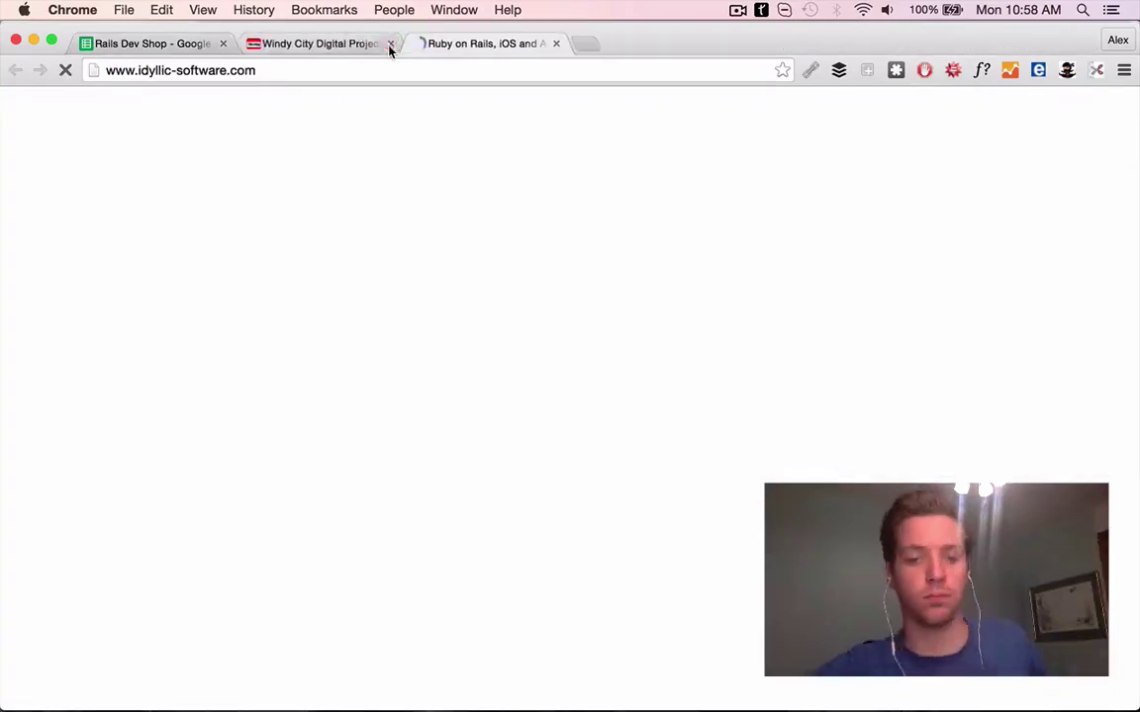
left_click(391, 44)
scroll(667, 534, "down", 5)
left_click(134, 44)
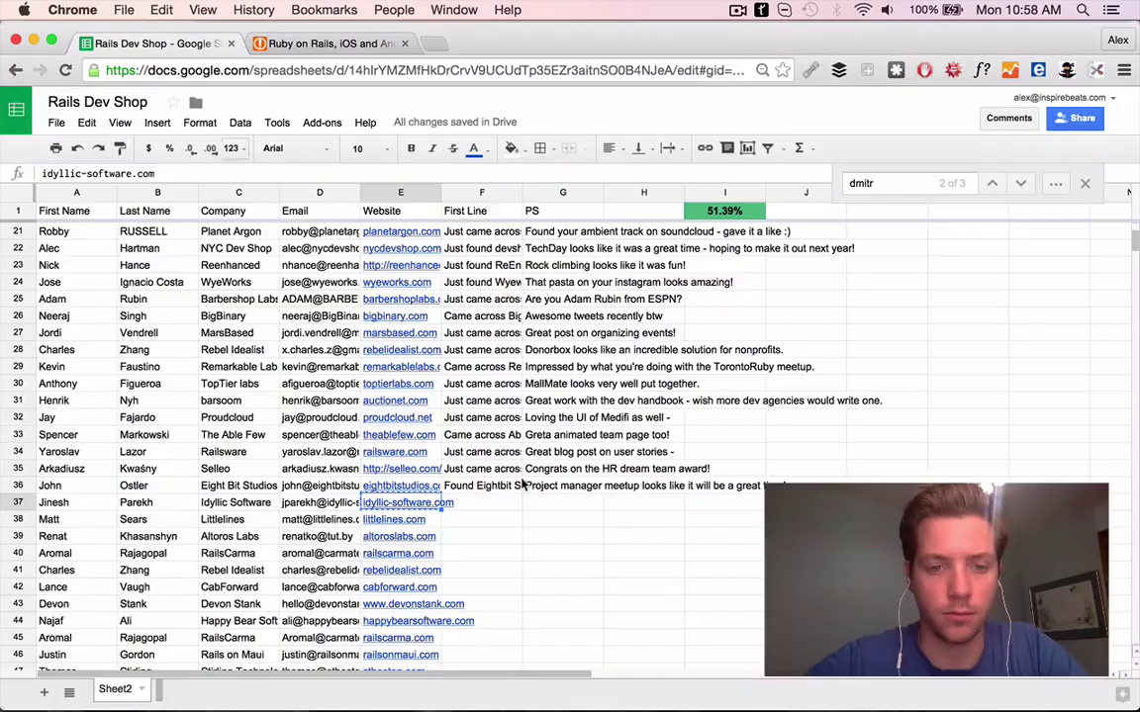
Delete the leftover Idyllic Software row 37
key("Return")
key("Return")
right_click(18, 654)
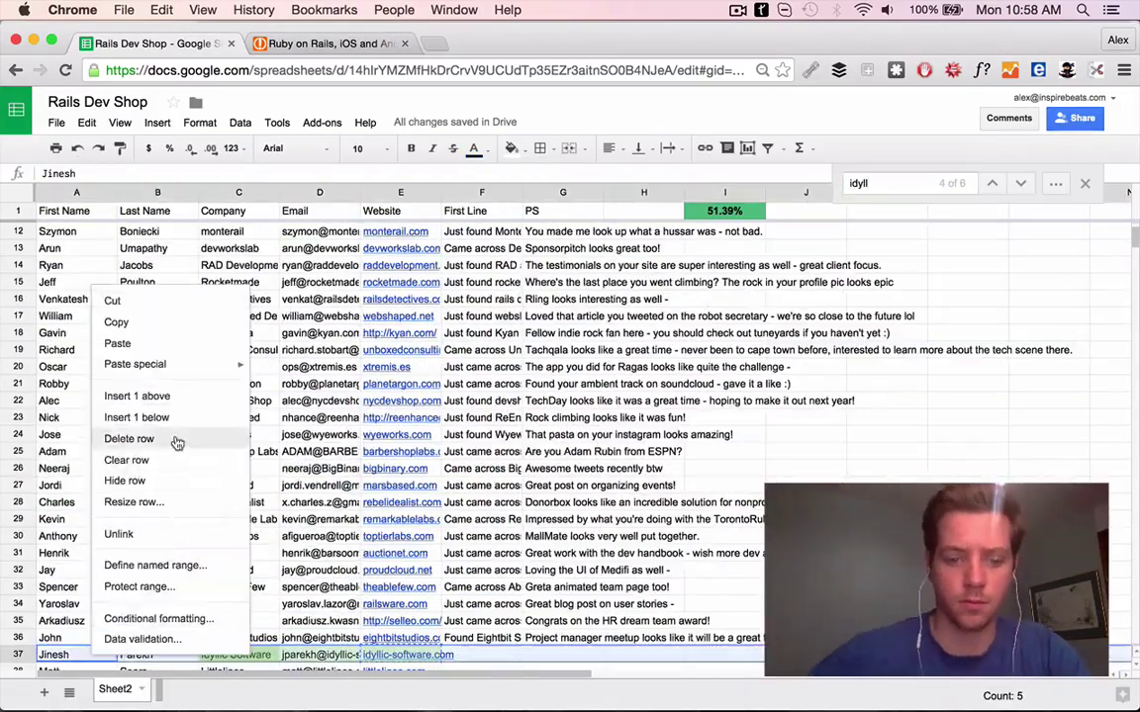
left_click(127, 438)
scroll(470, 371, "down", 10)
Open Littlelines' website from row 37 and close the previous company's tab
left_click(394, 316)
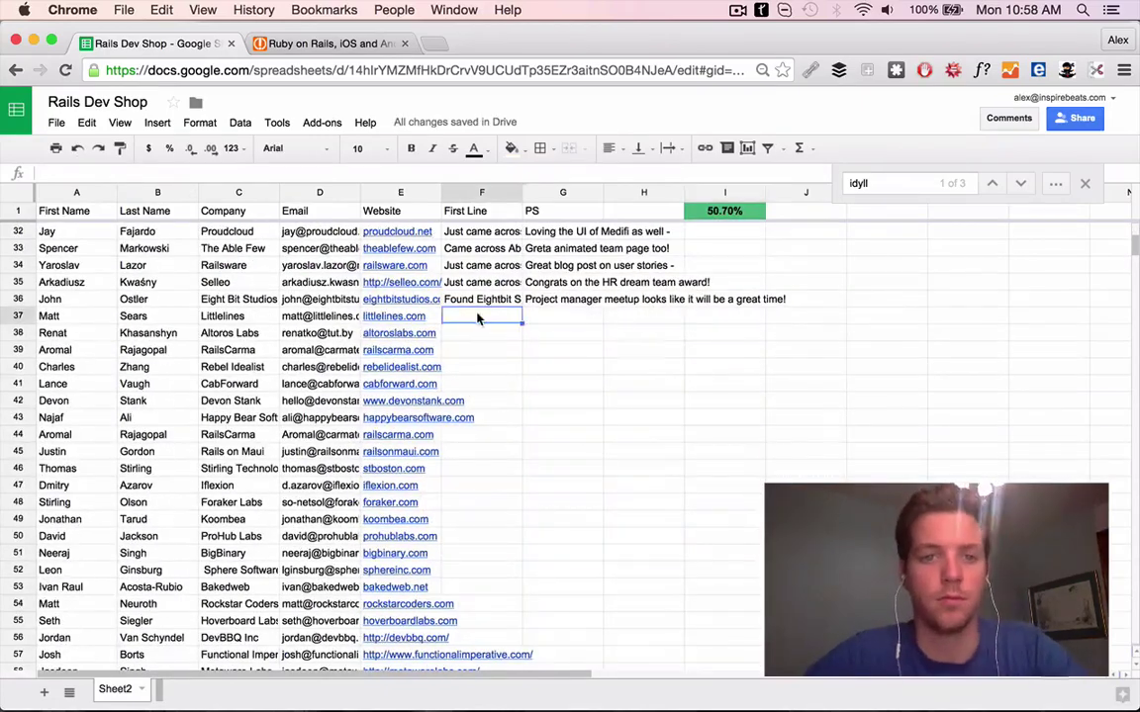
left_click(483, 306)
left_click(404, 43)
scroll(376, 310, "down", 5)
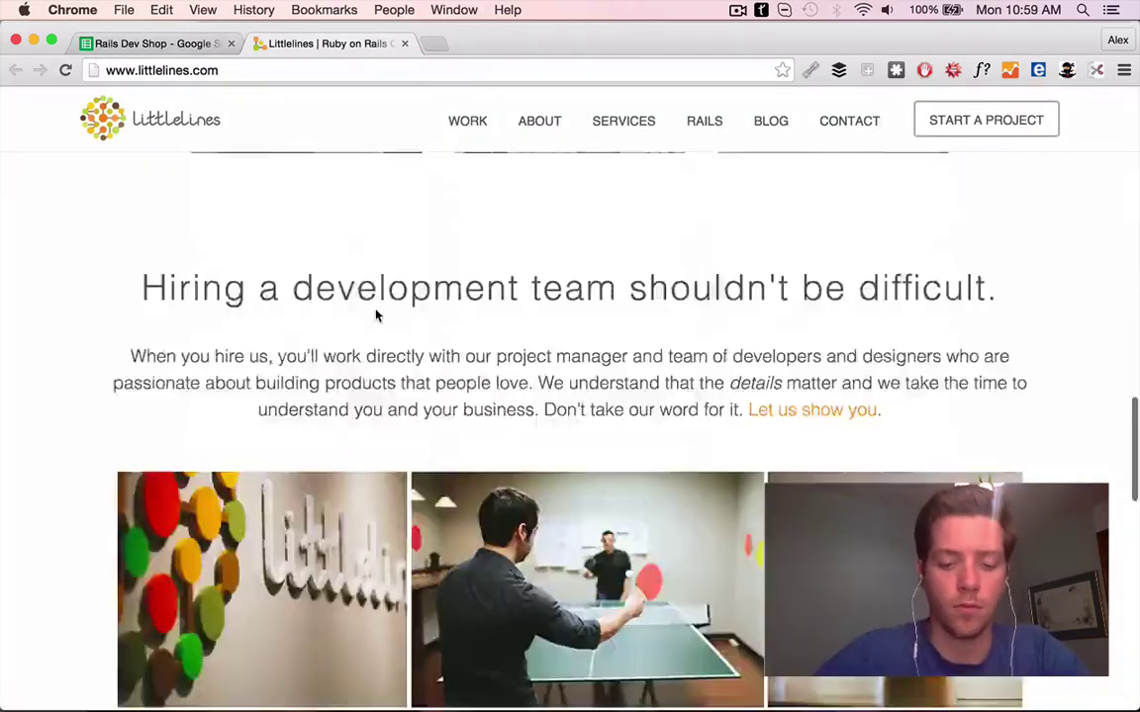
scroll(376, 313, "up", 5)
key("super+alt+Left")
Search the sheet for 'littleline' and delete the duplicate Littlelines row
key("super+f")
type("littleline")
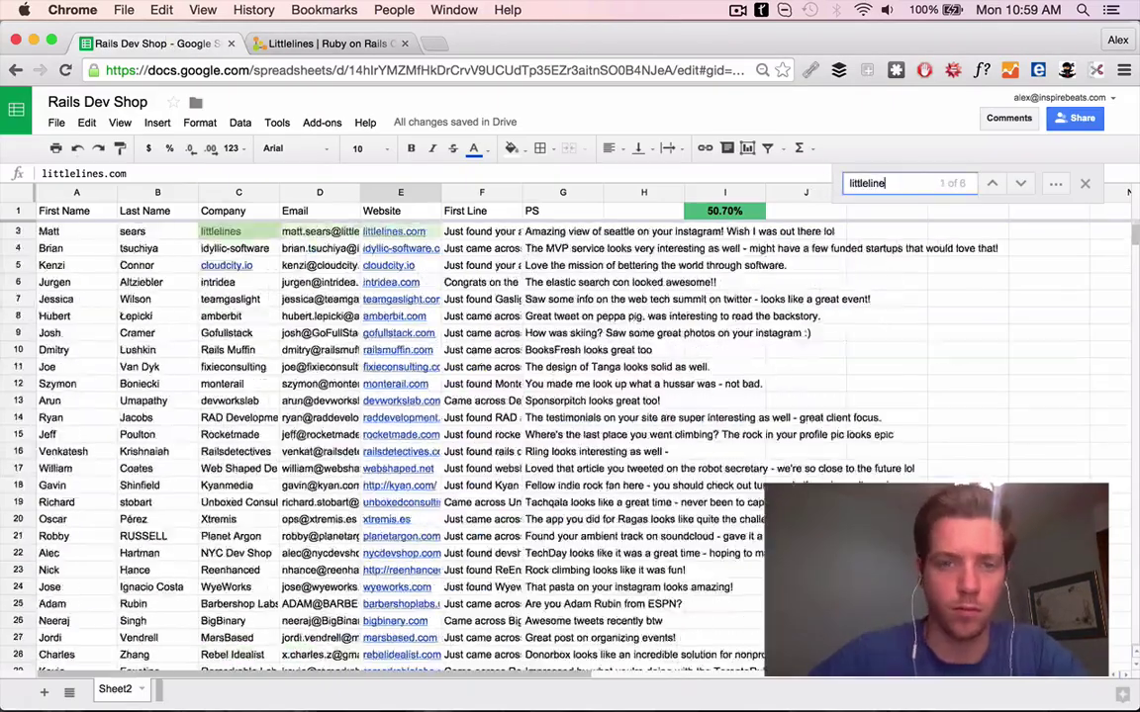
key("Return")
left_click(180, 648)
key("super+alt+minus")
scroll(397, 393, "down", 3)
Open the Altoros Labs website, then delete the duplicate Altoros Labs row
left_click(397, 390)
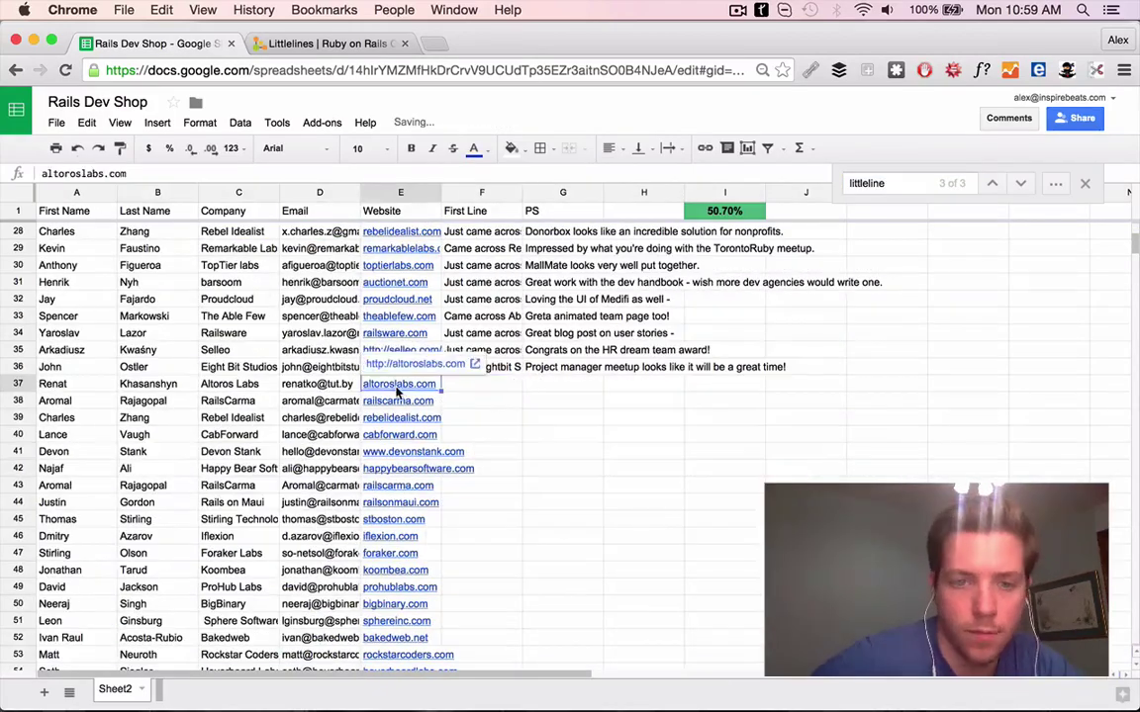
key("super+z")
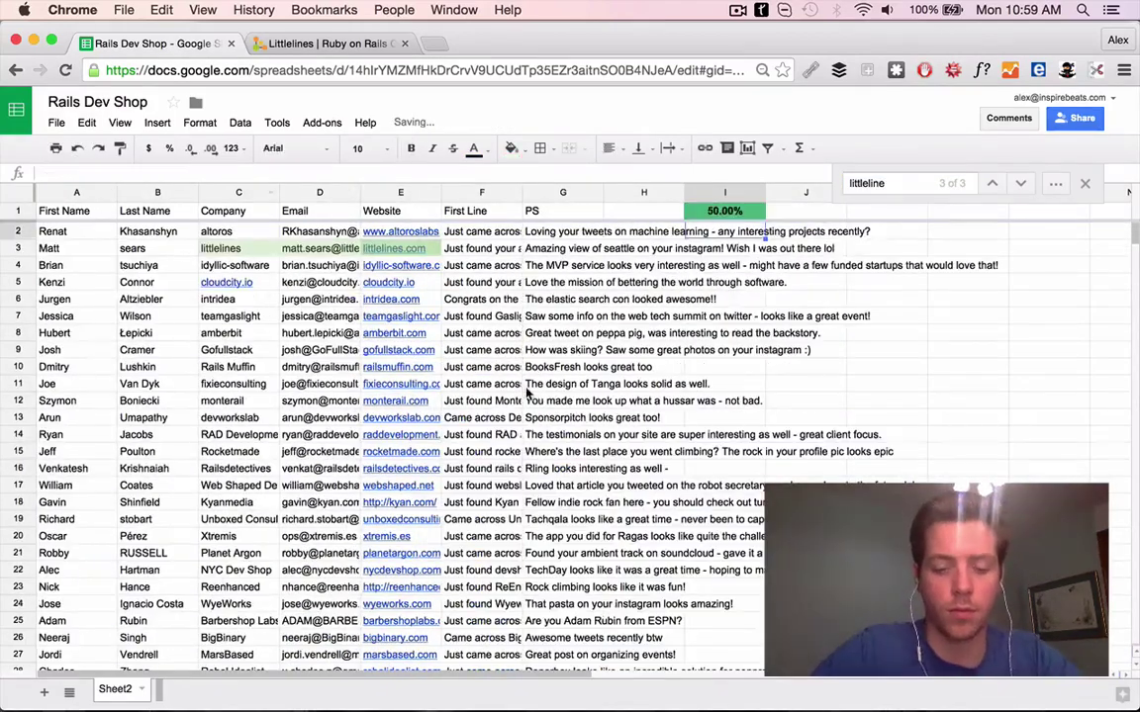
scroll(399, 453, "down", 8)
left_click(673, 453)
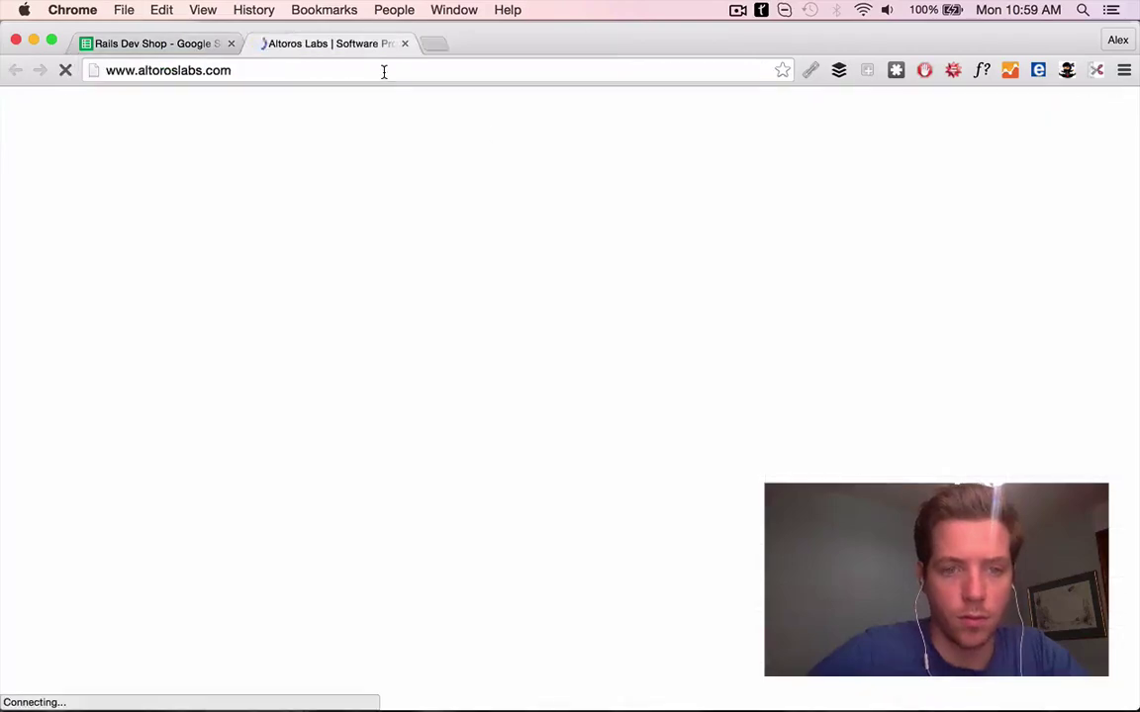
scroll(636, 414, "down", 3)
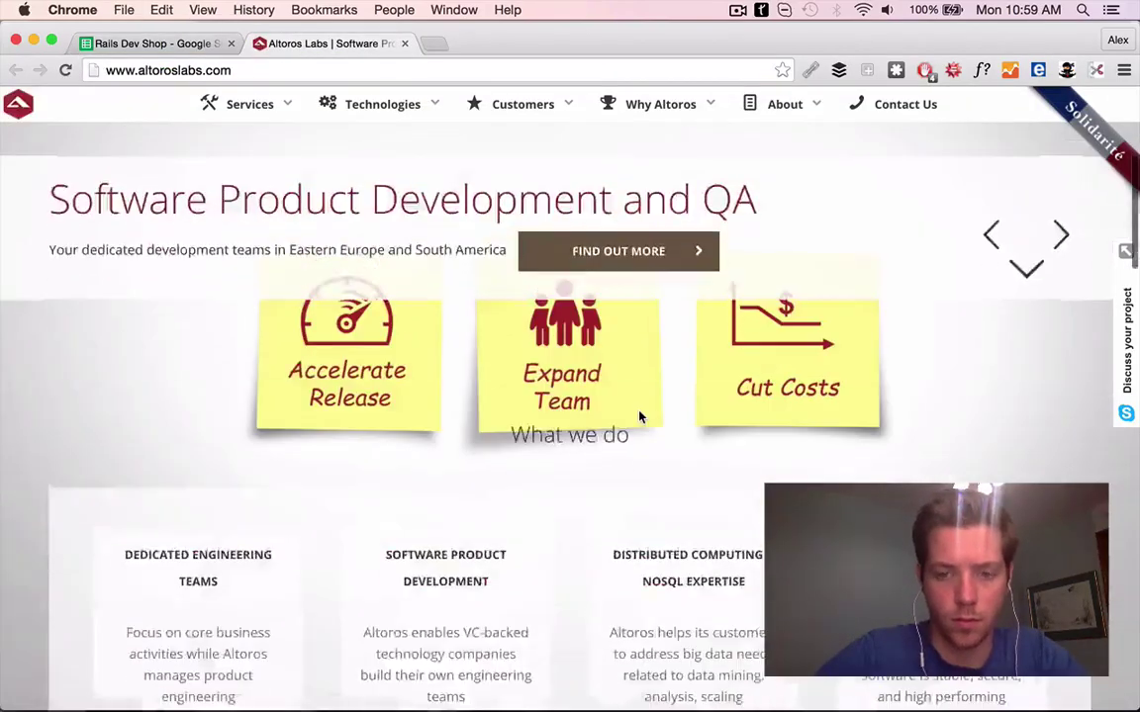
key("super+alt+Left")
type("os")
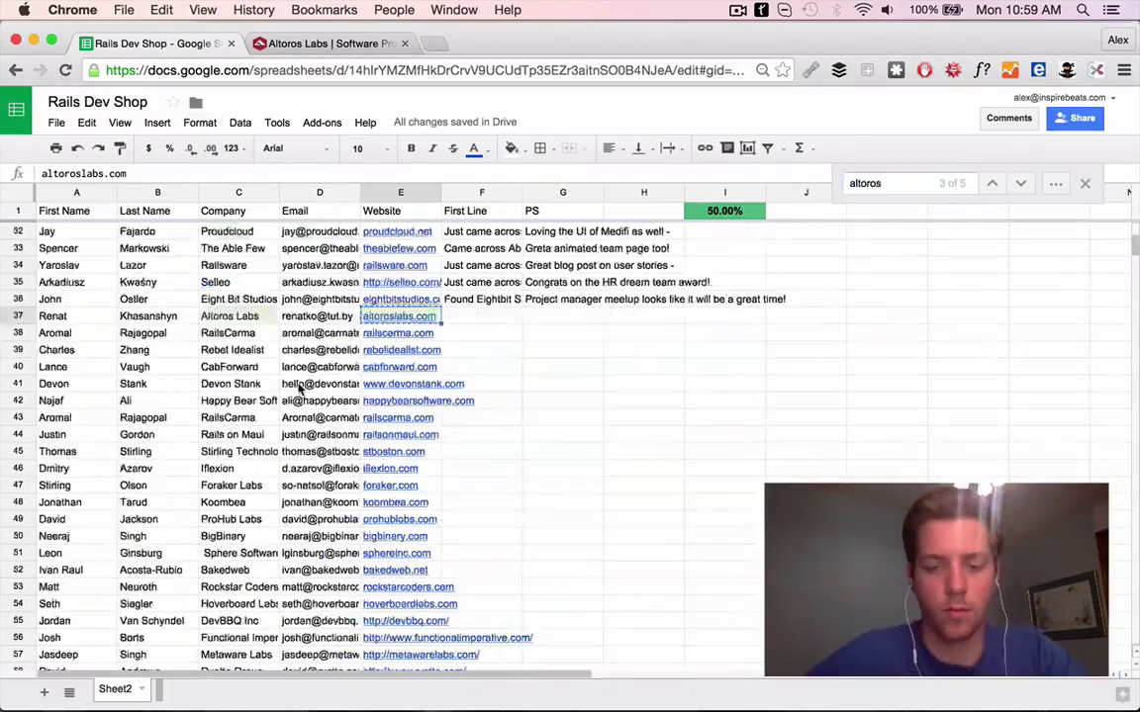
right_click(487, 491)
left_click(524, 272)
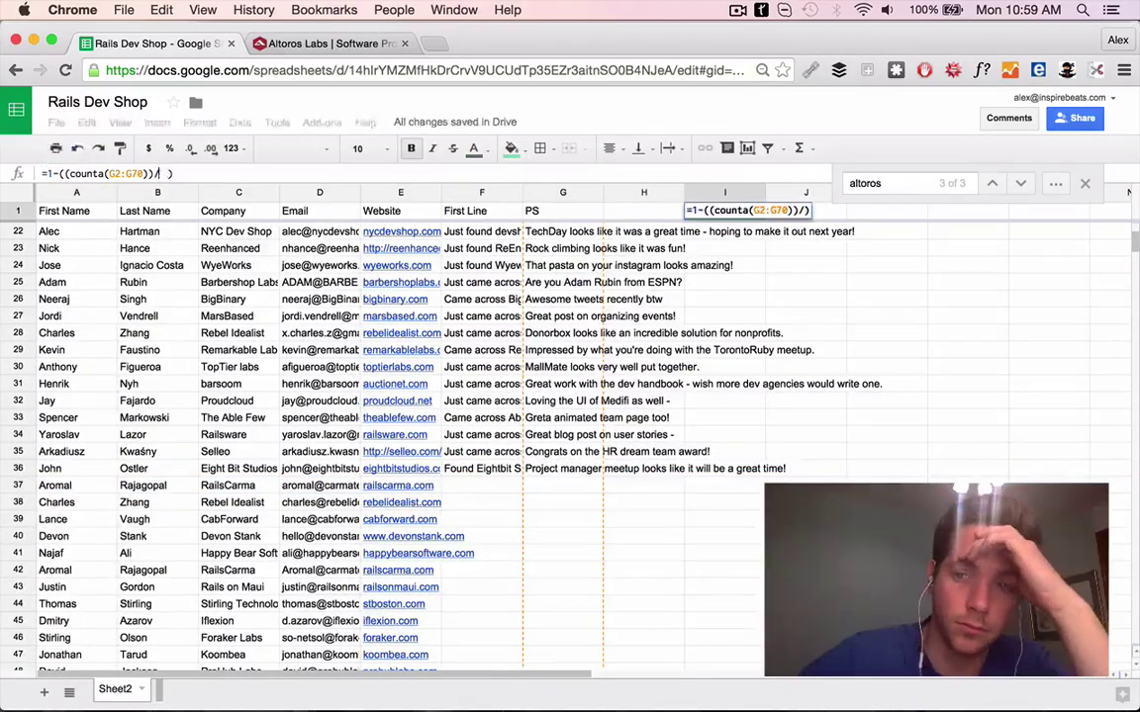
Commit the repaired percentage formula in I1 and open RailsCarma's website
key("Return")
scroll(453, 534, "down", 3)
left_click(396, 383)
left_click(441, 362)
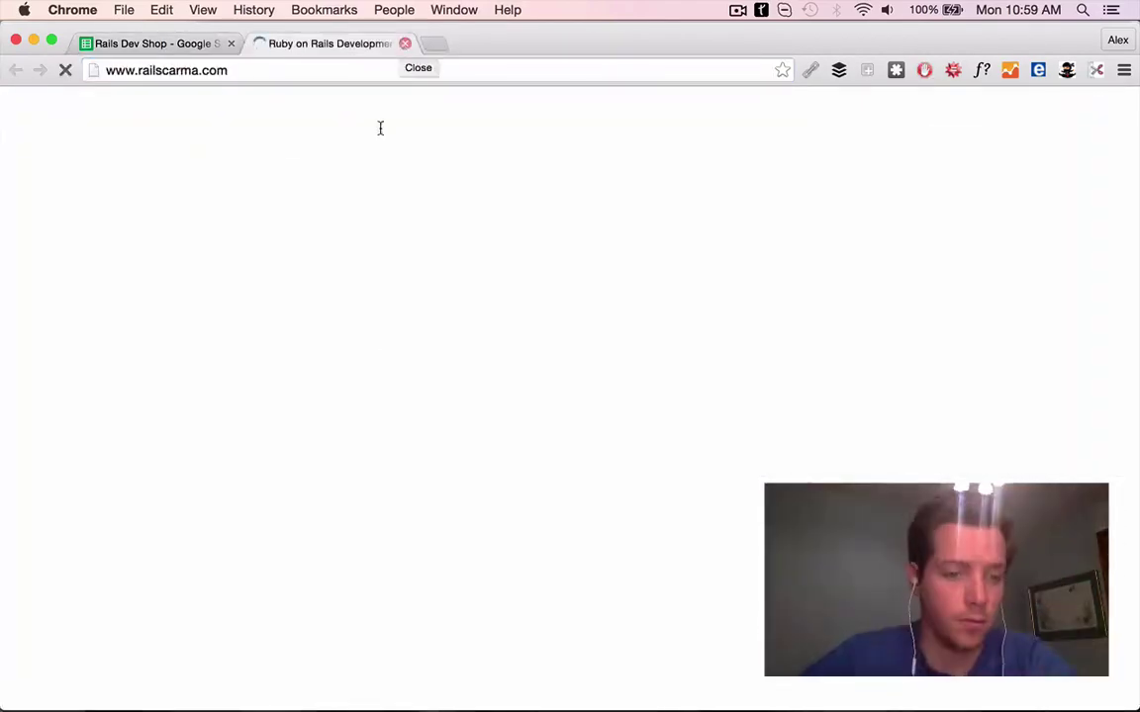
Delete the duplicate RailsCarma row 42
scroll(344, 353, "down", 20)
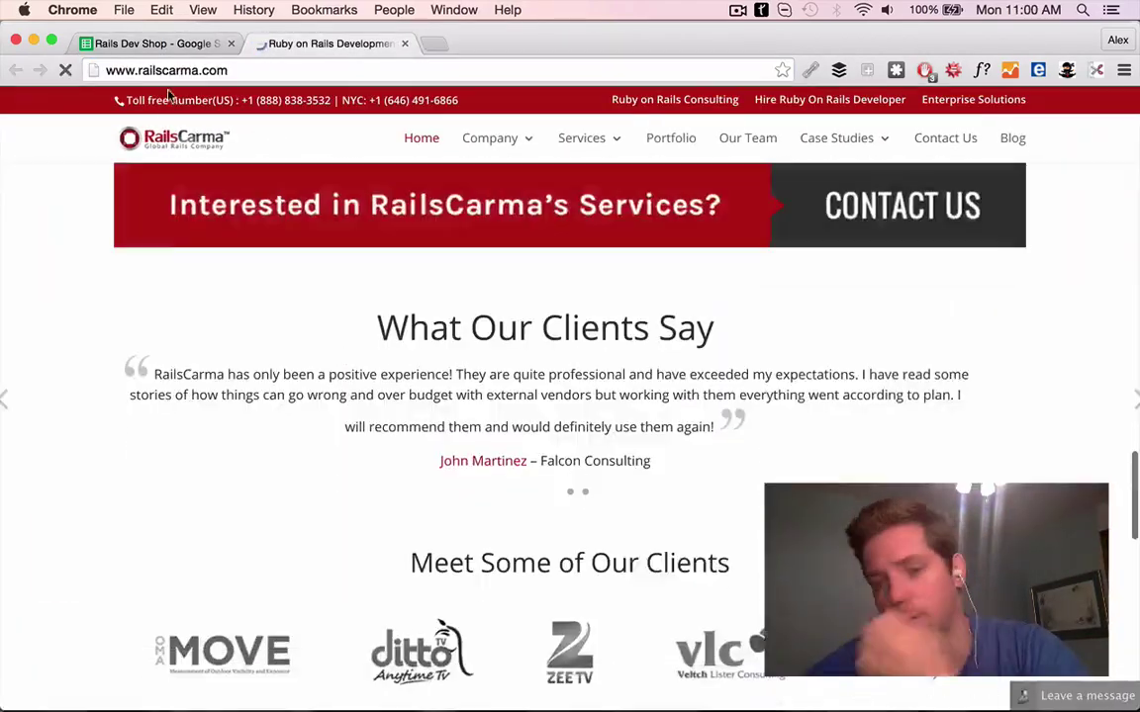
left_click(153, 44)
right_click(226, 468)
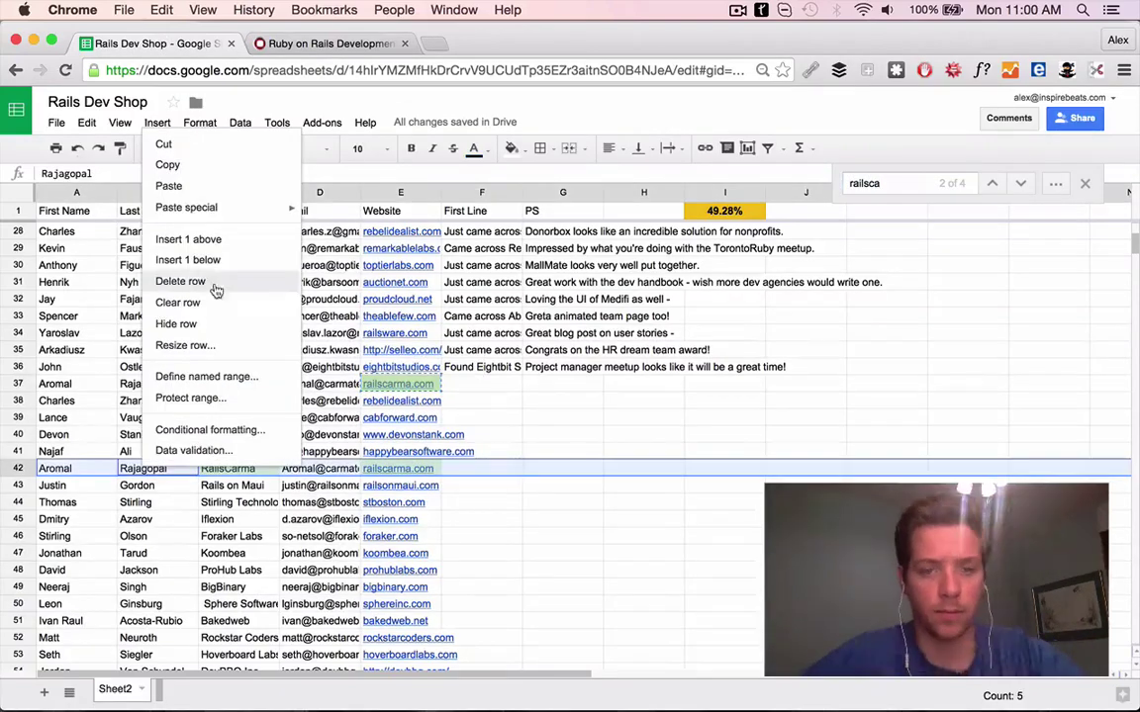
left_click(249, 282)
scroll(287, 225, "up", 5)
scroll(562, 358, "down", 7)
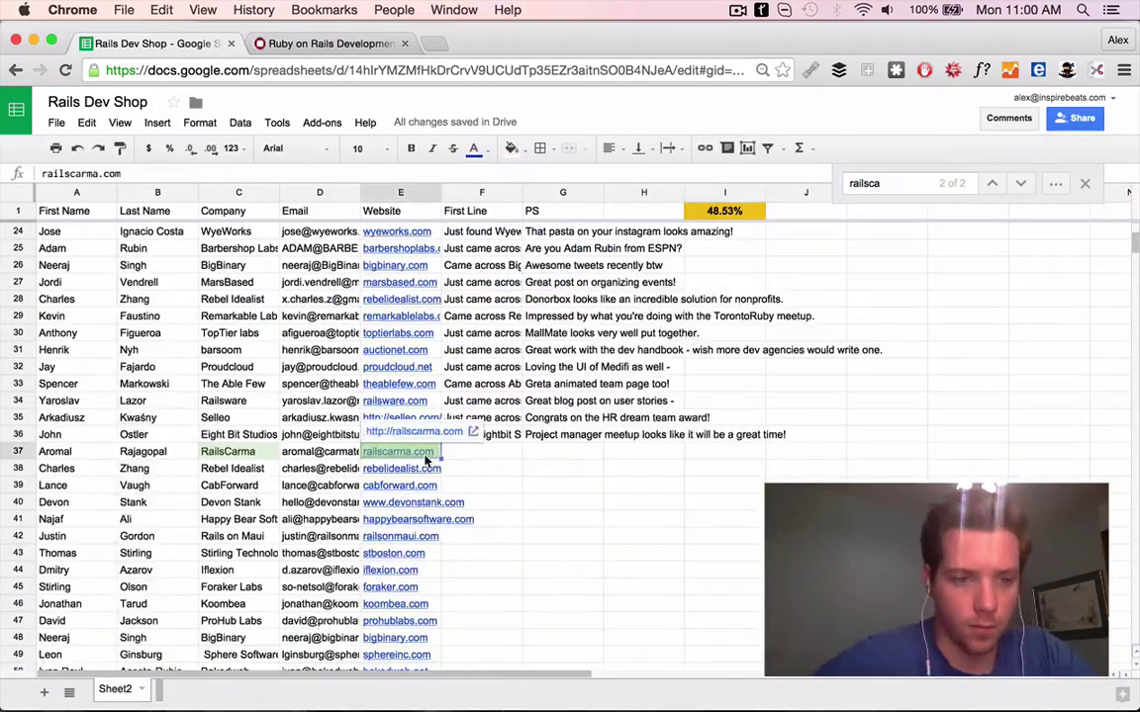
Review RailsCarma's site and commit row 37's First Line, fixing the 'extemely' typo
key("ctrl+Tab")
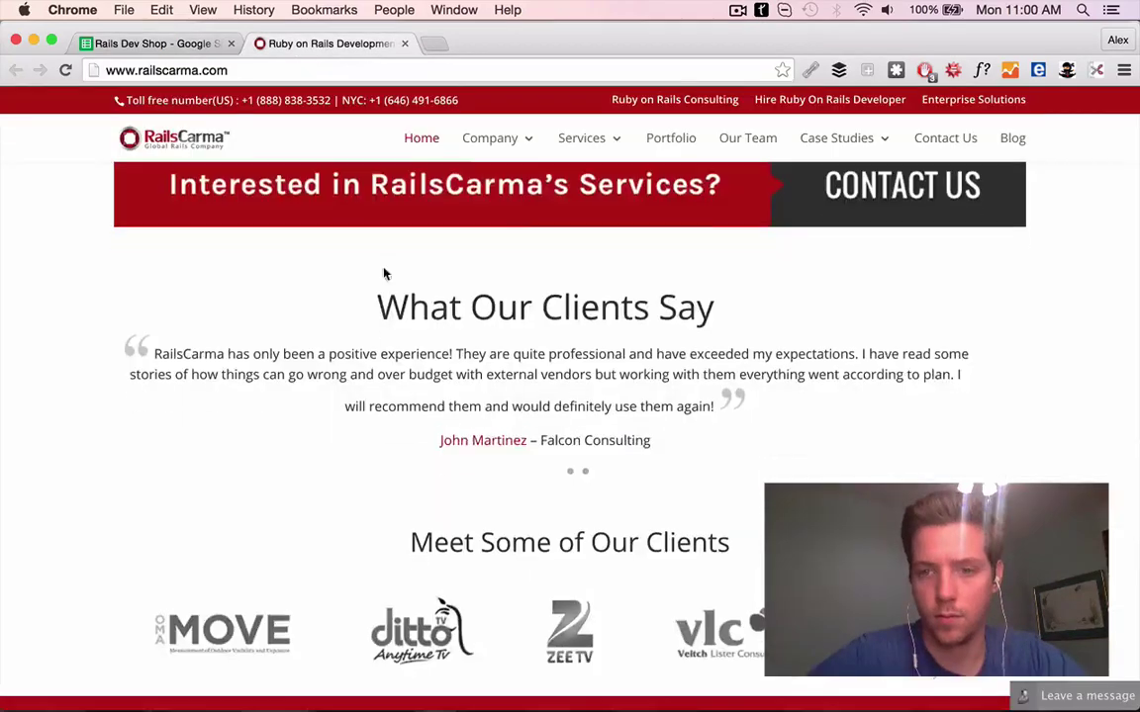
scroll(384, 272, "down", 5)
scroll(557, 382, "up", 1)
left_click(173, 70)
scroll(481, 463, "up", 4)
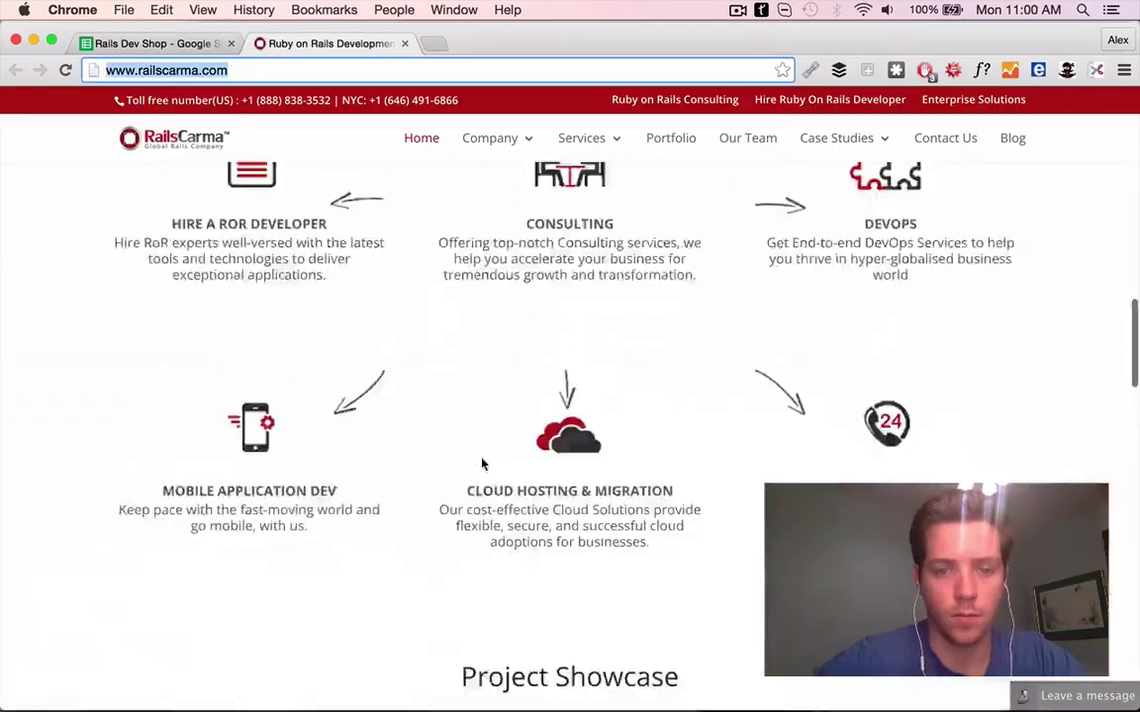
key("ctrl+shift+Tab")
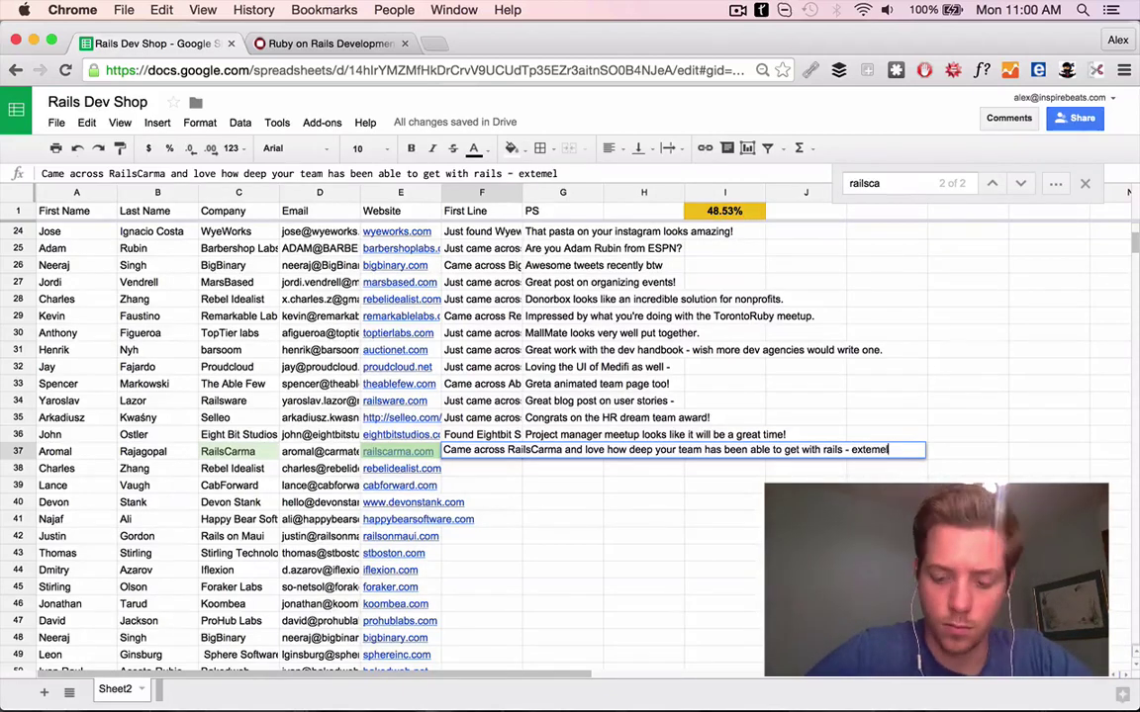
double_click(536, 174)
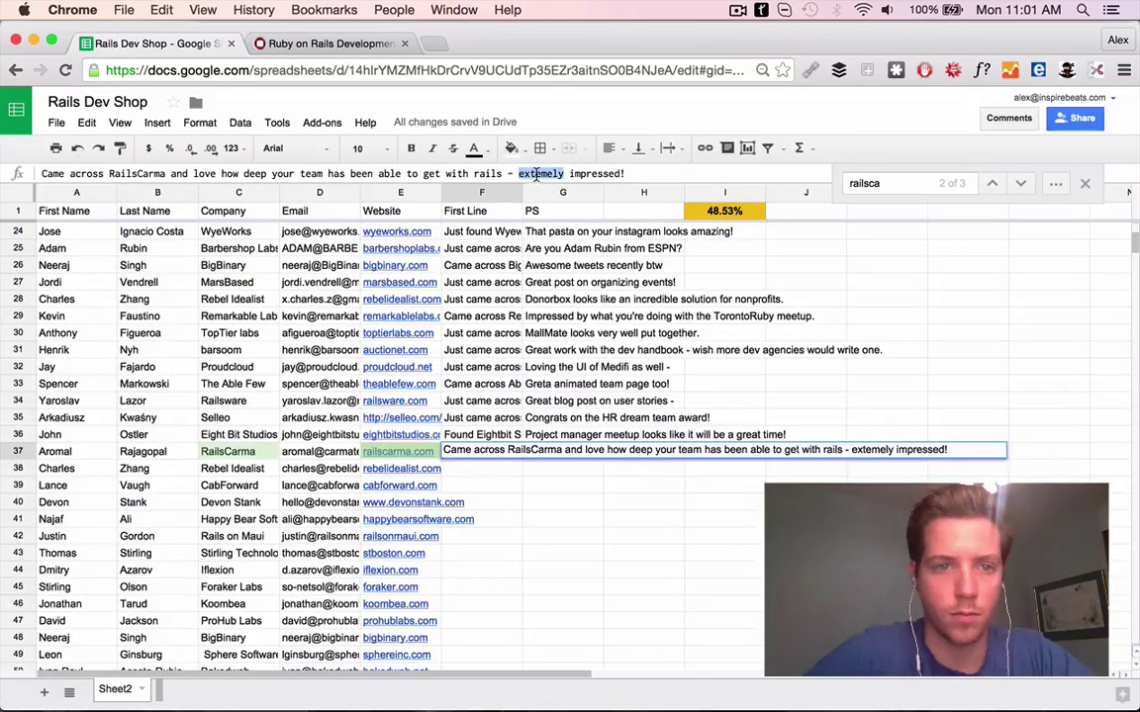
key("Tab")
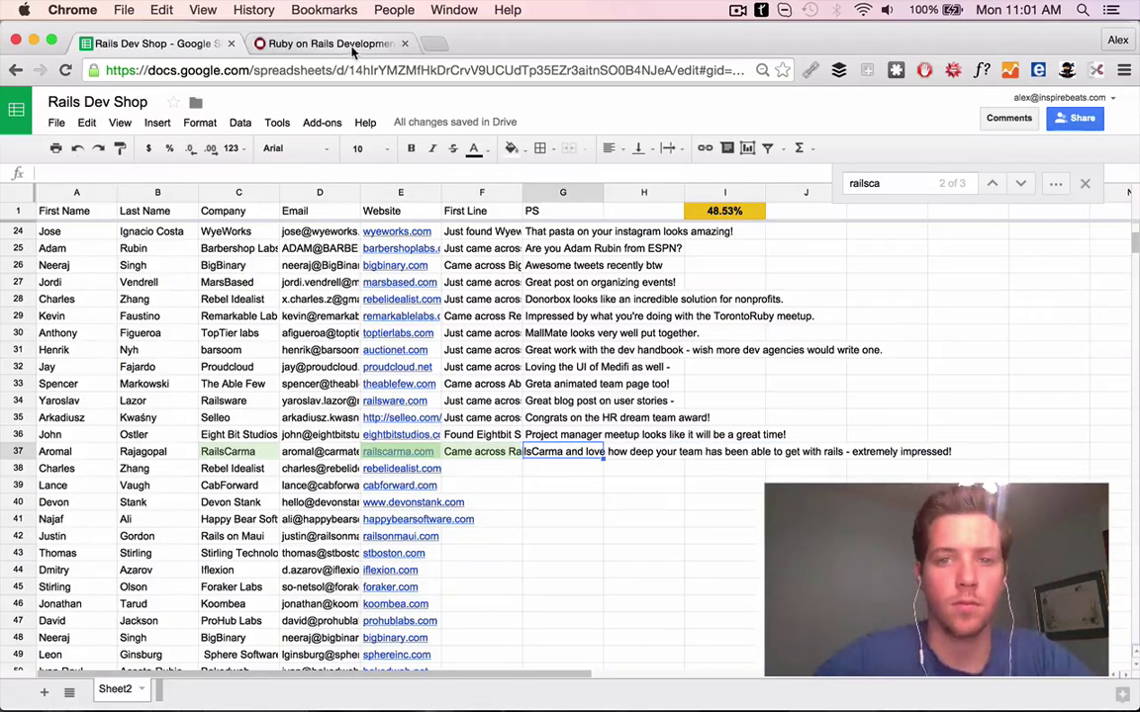
Web-search the RailsCarma contact and review their tweets, including the ISO certification one
scroll(388, 436, "down", 2)
left_click_drag(40, 334, 227, 333)
key("super+c")
key("super+t")
key("super+v")
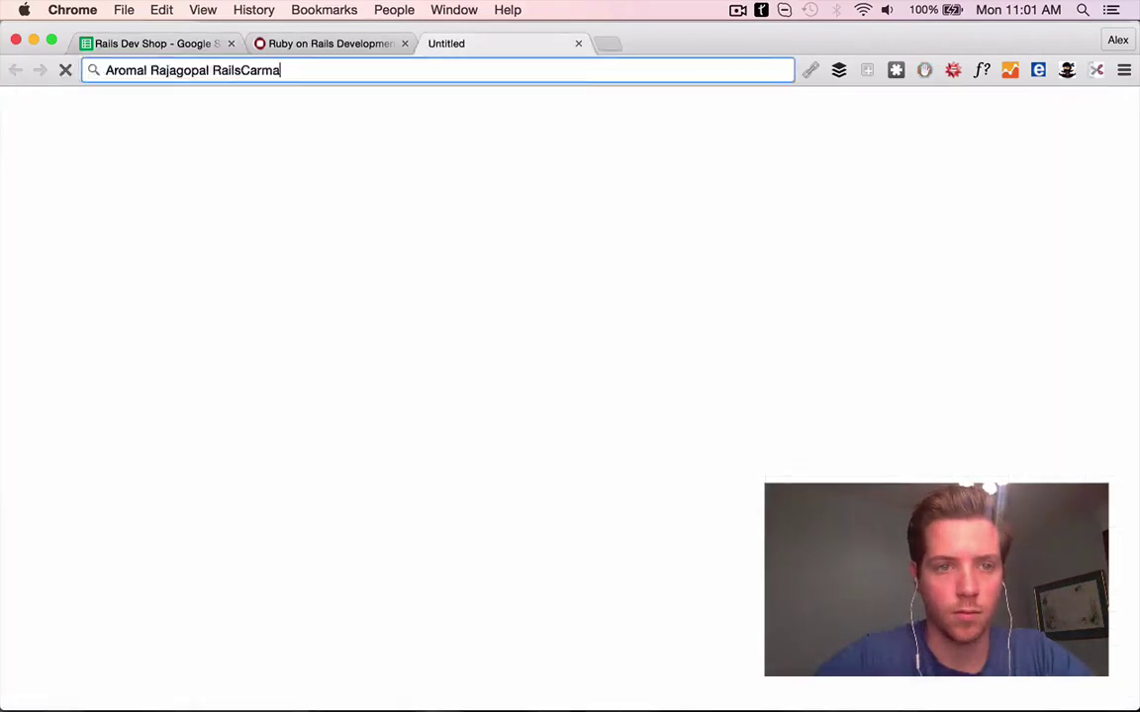
key("Return")
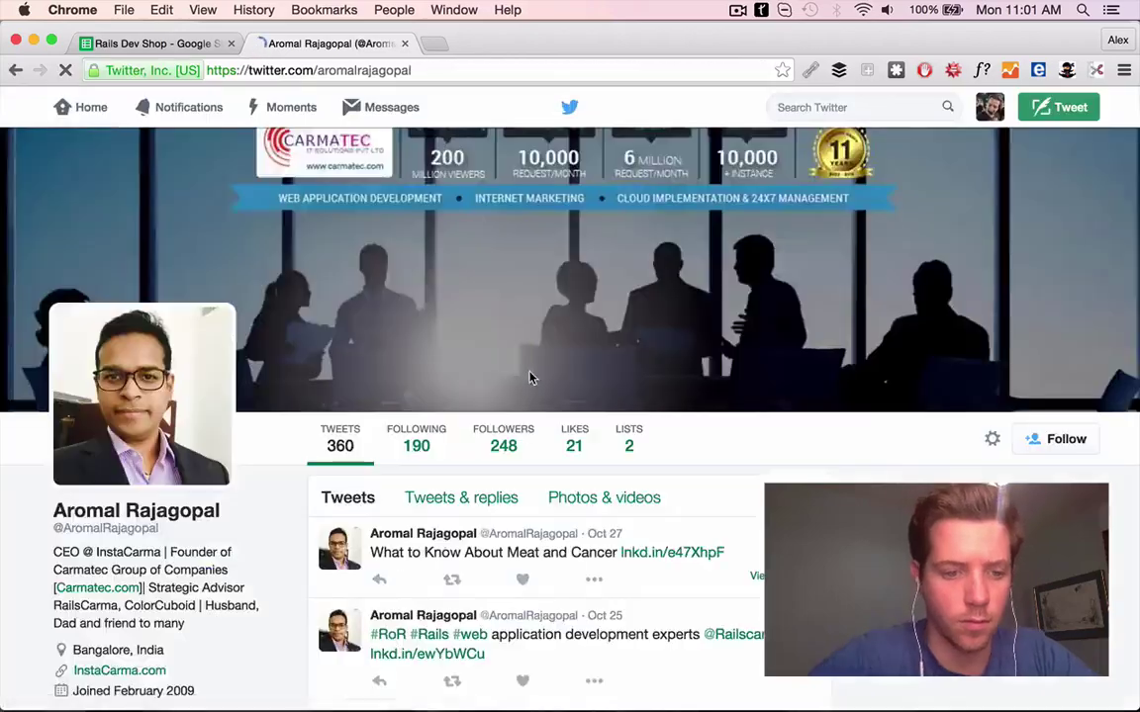
scroll(554, 376, "down", 5)
left_click(595, 387)
scroll(598, 387, "down", 5)
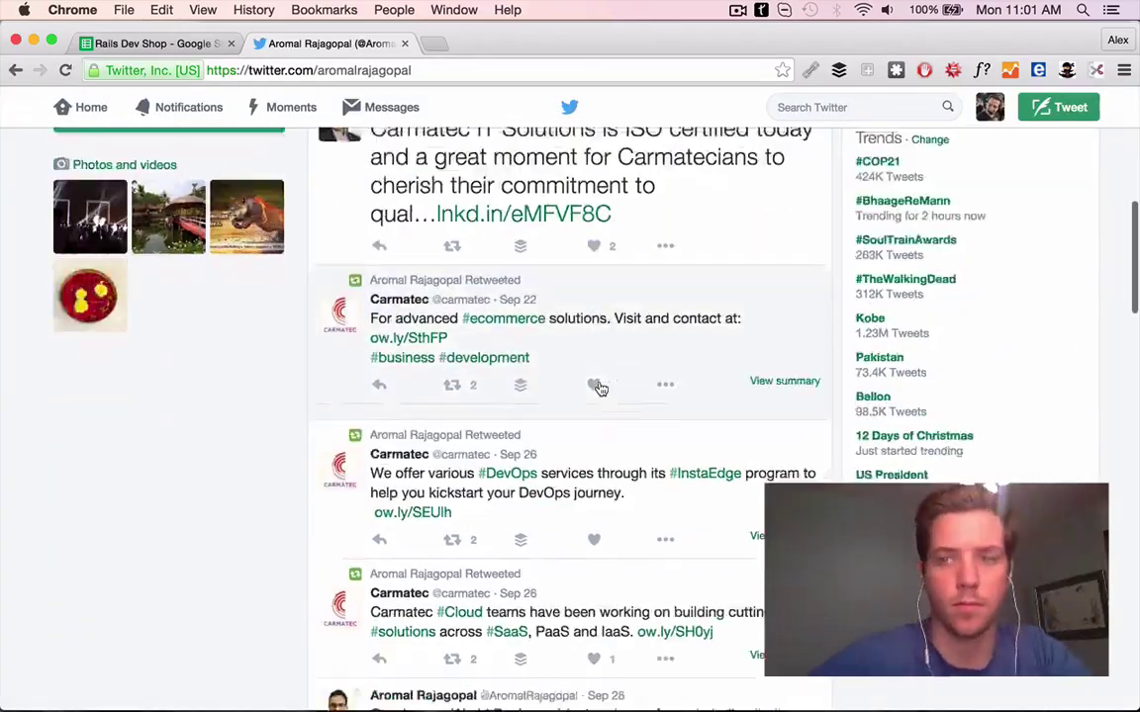
scroll(597, 387, "up", 5)
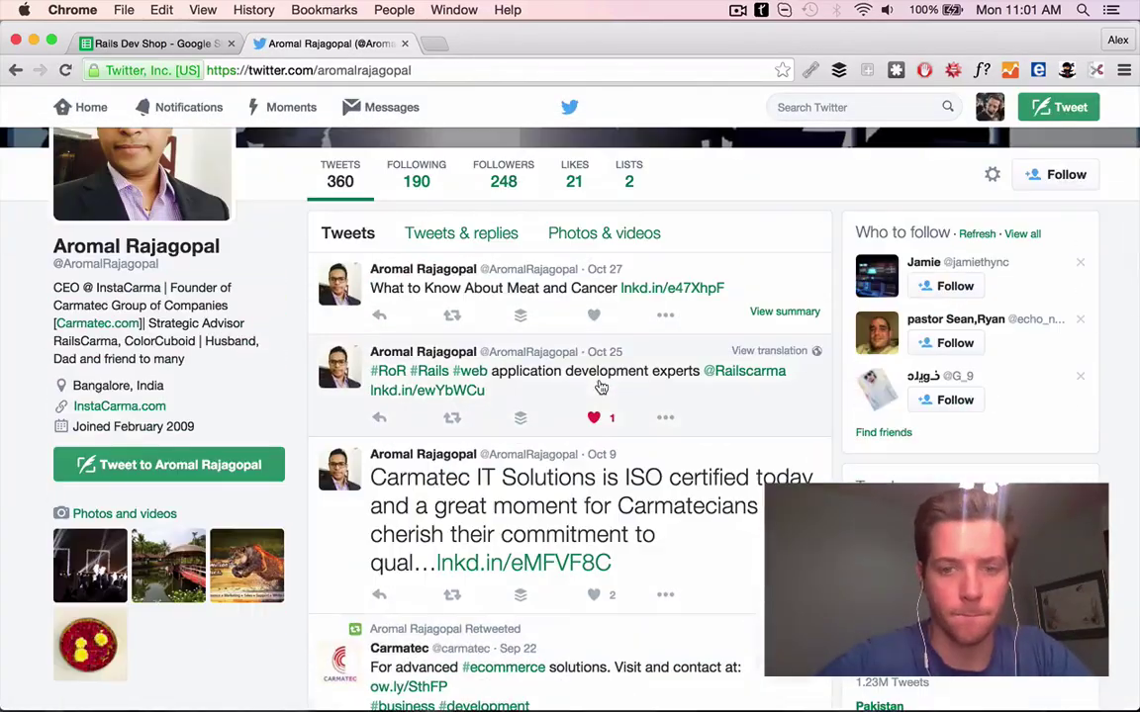
scroll(601, 386, "down", 2)
left_click(522, 462)
left_click(576, 44)
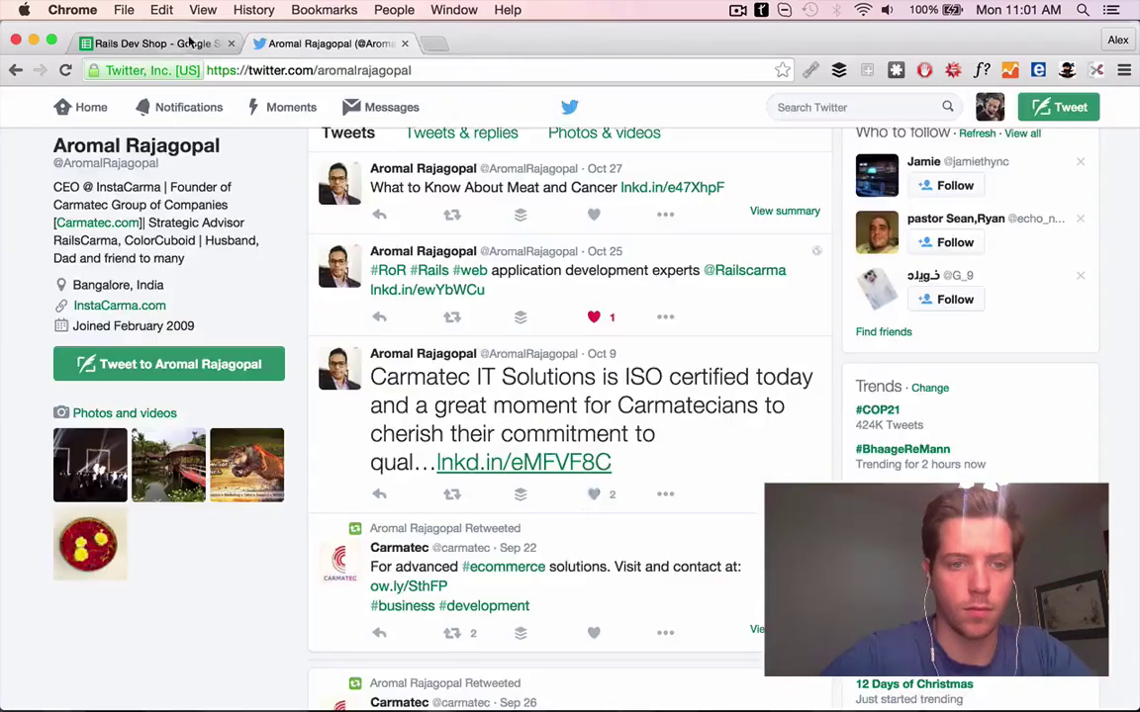
Finish the G37 PS as 'Congrats on the ISO certification!'
left_click(191, 44)
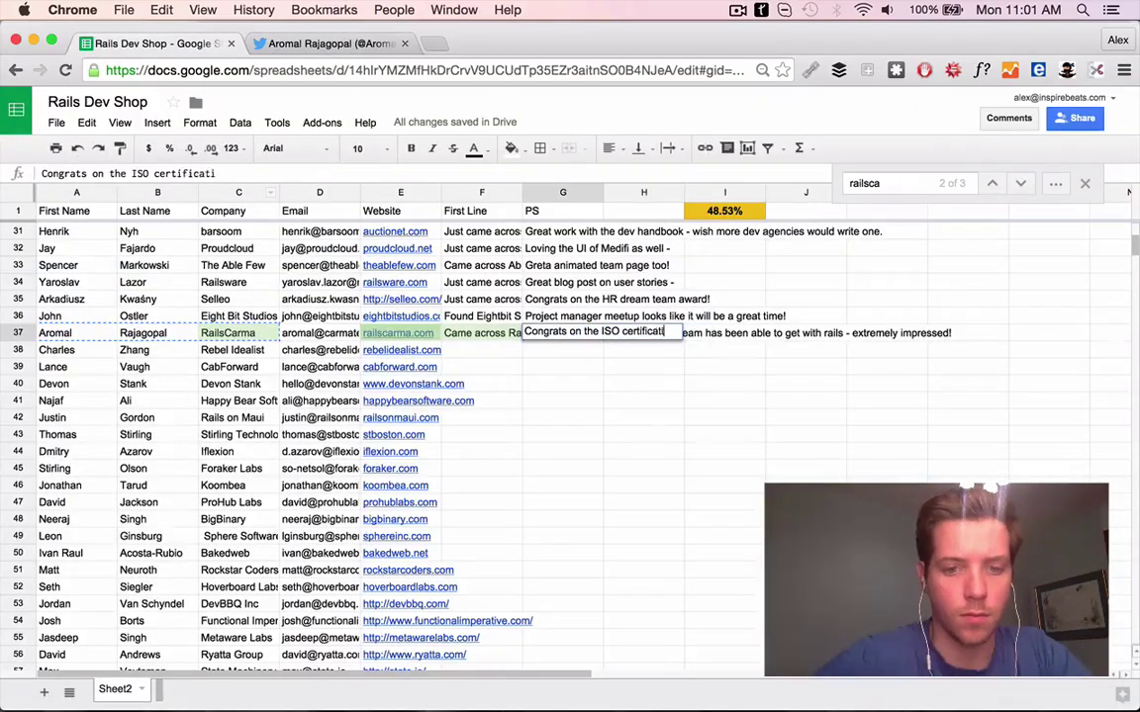
type("on!")
left_click(401, 349)
left_click(159, 43)
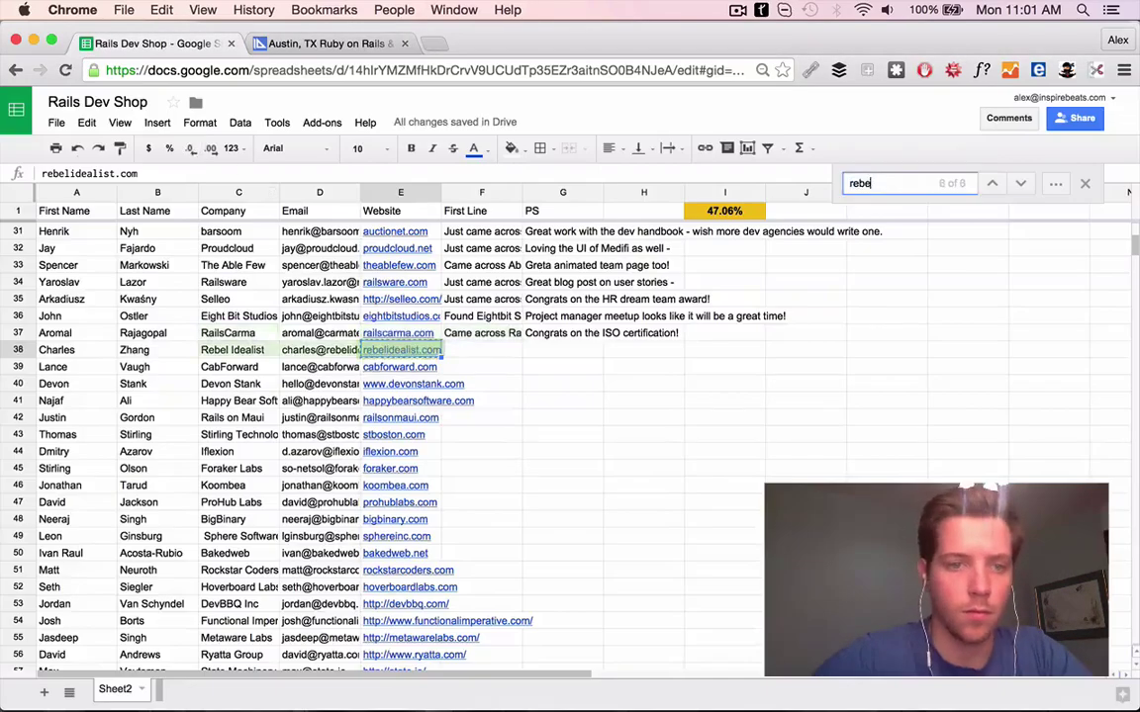
Delete the duplicate Rebel Idealist row and open CabForward's website from row 38
scroll(495, 297, "up", 2)
key("shift+space")
key("super+alt+minus")
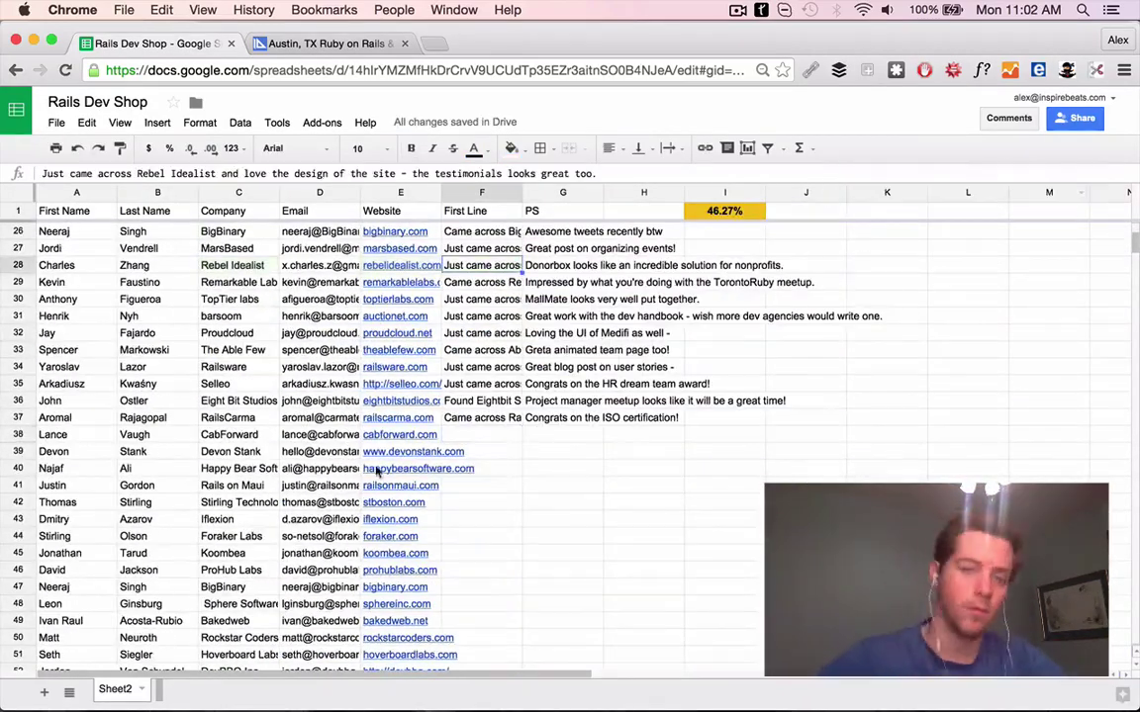
left_click(401, 435)
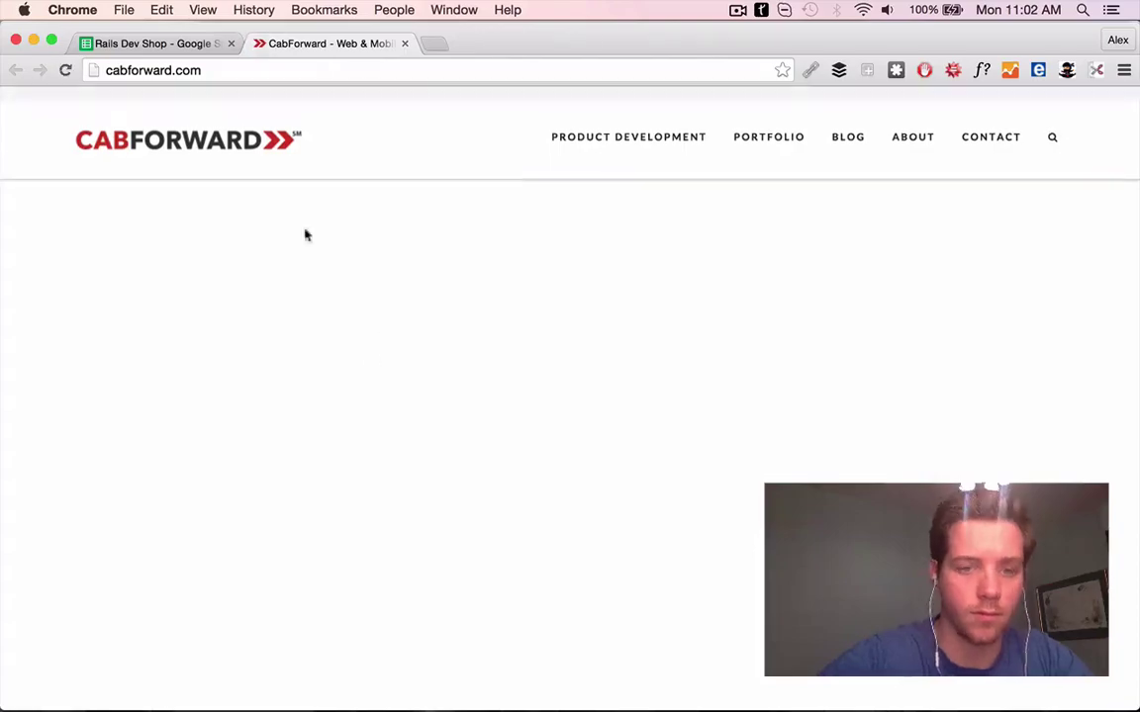
left_click(153, 43)
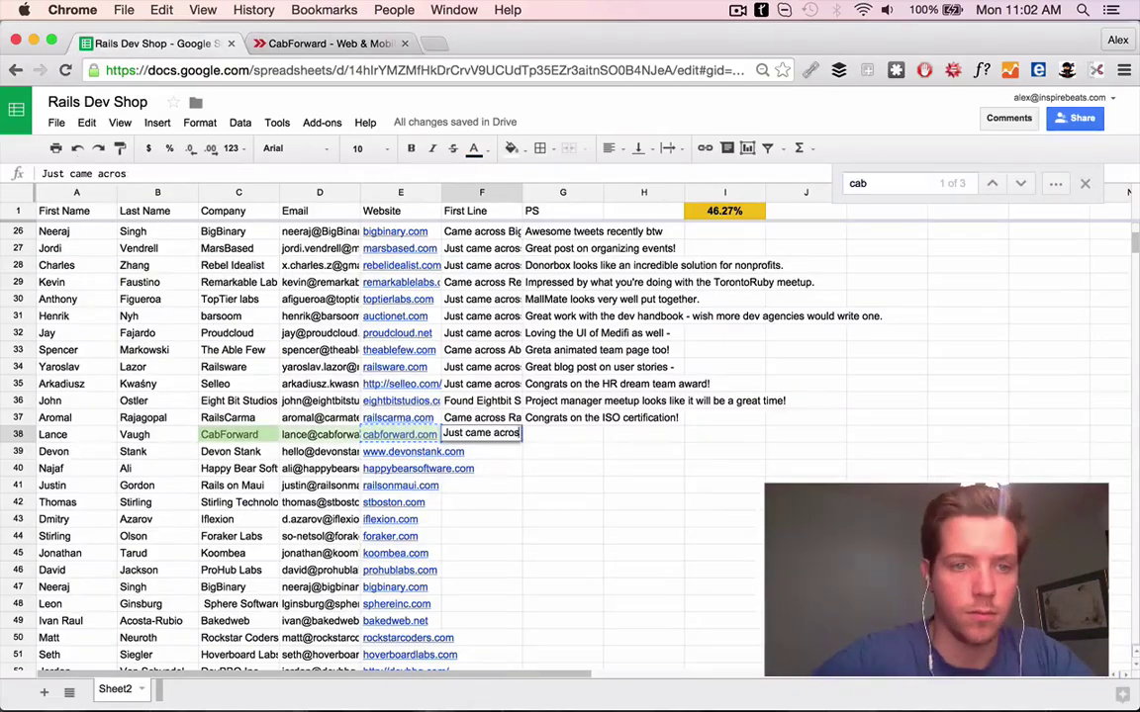
Browse CabForward's portfolio and read the RideScout project page
key("ctrl+Tab")
scroll(911, 381, "down", 15)
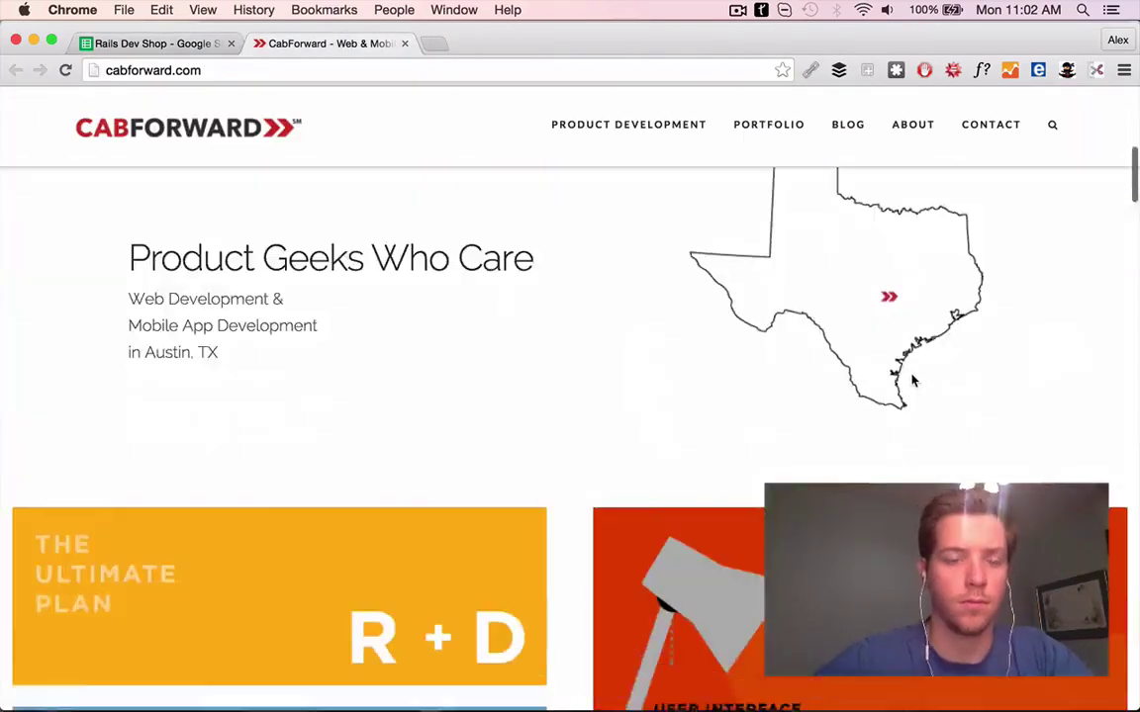
scroll(473, 378, "down", 12)
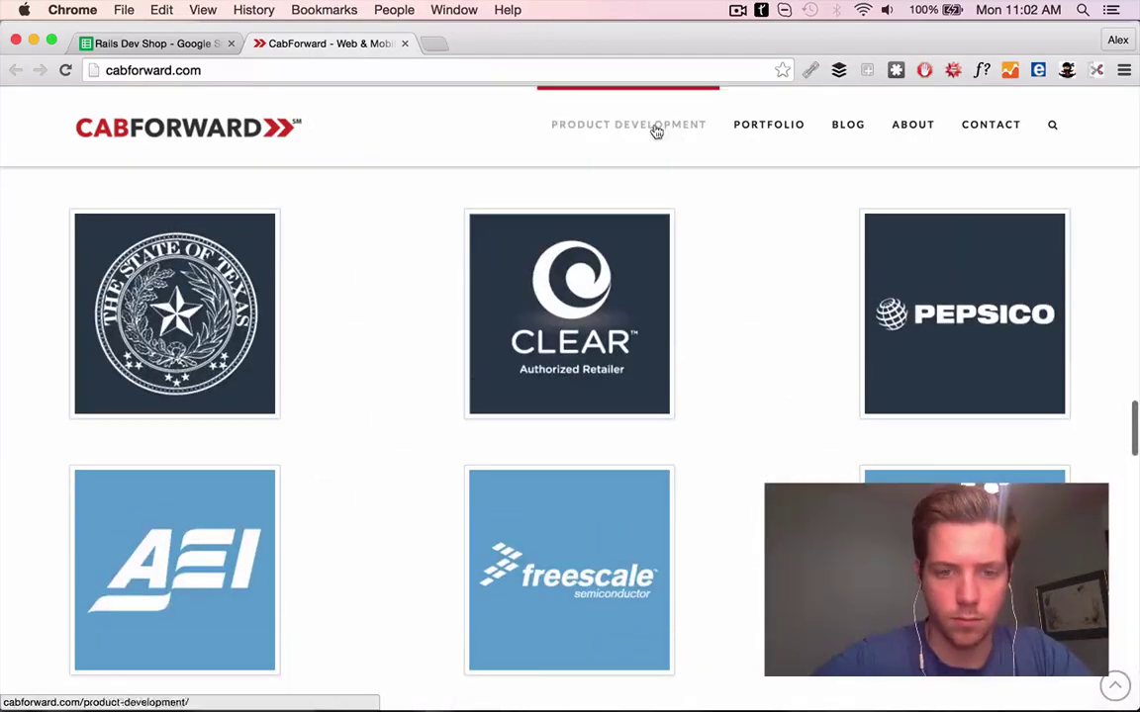
scroll(591, 351, "down", 8)
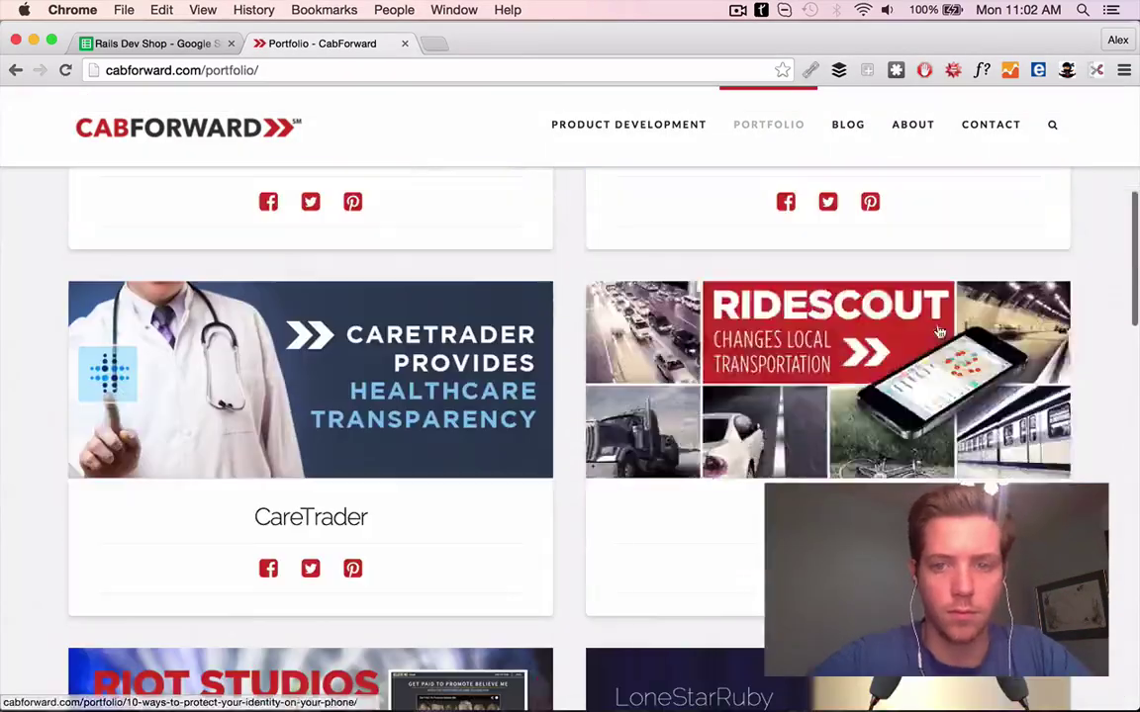
left_click(940, 332)
key("super+bracketleft")
key("super+f")
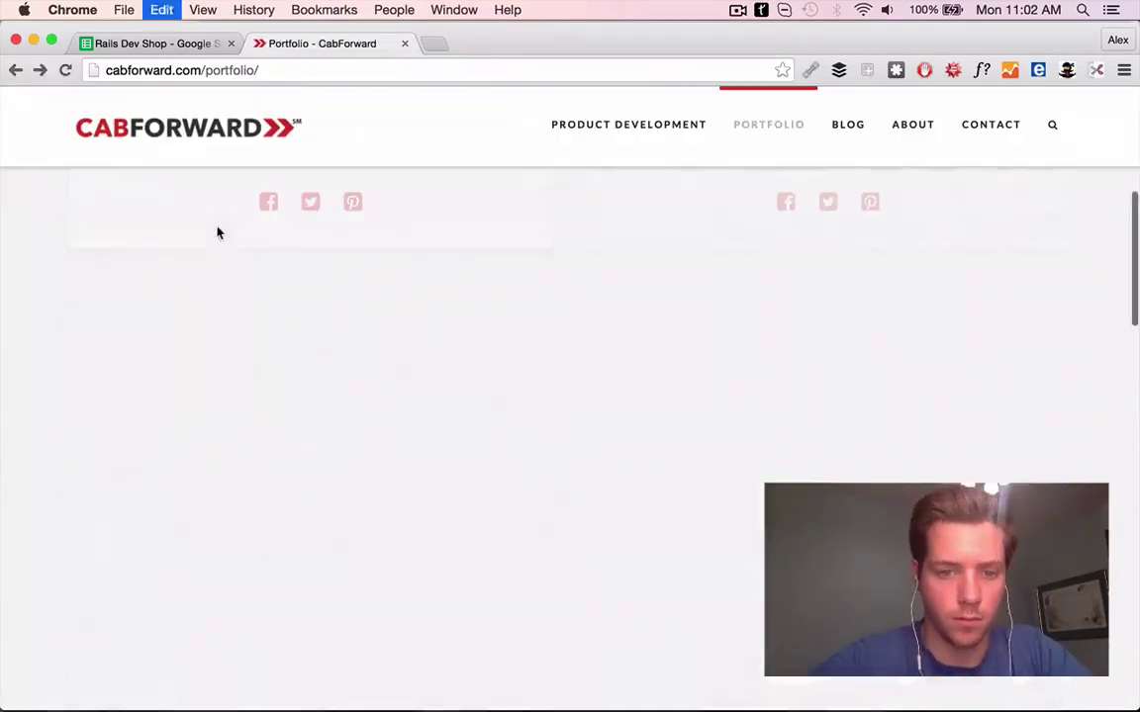
scroll(753, 247, "down", 5)
scroll(753, 246, "up", 3)
left_click(753, 246)
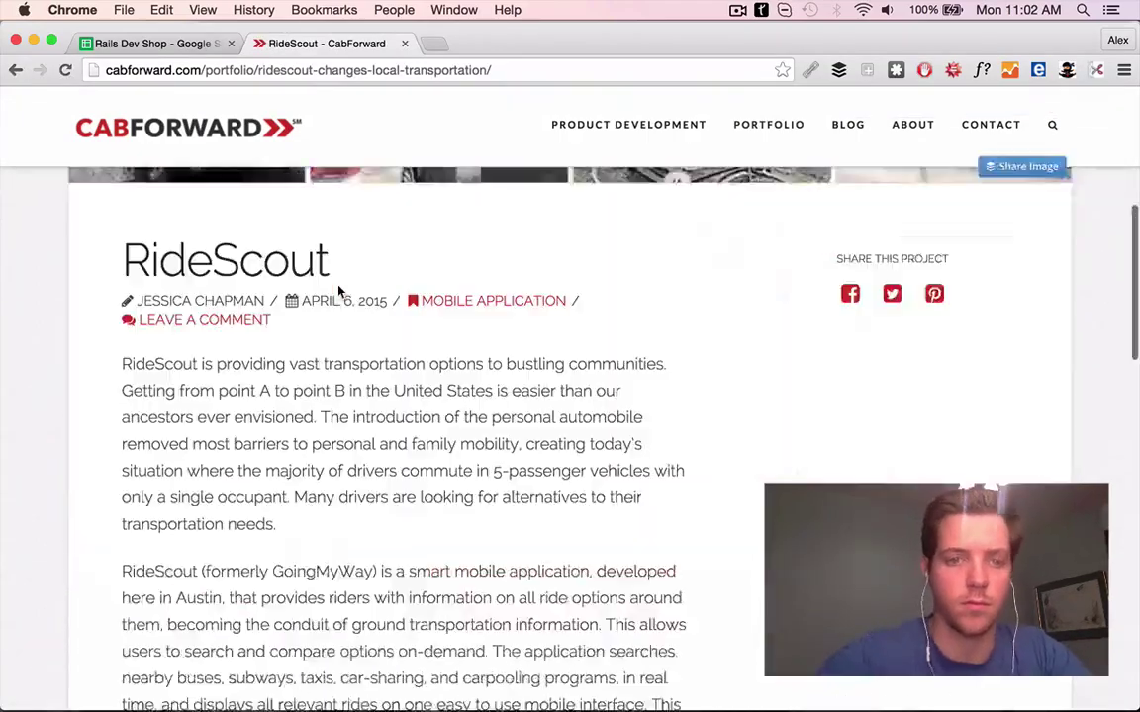
scroll(338, 290, "down", 3)
scroll(338, 290, "up", 10)
Commit CabForward's First Line praising the RideScout app in F38
key("ctrl+shift+Tab")
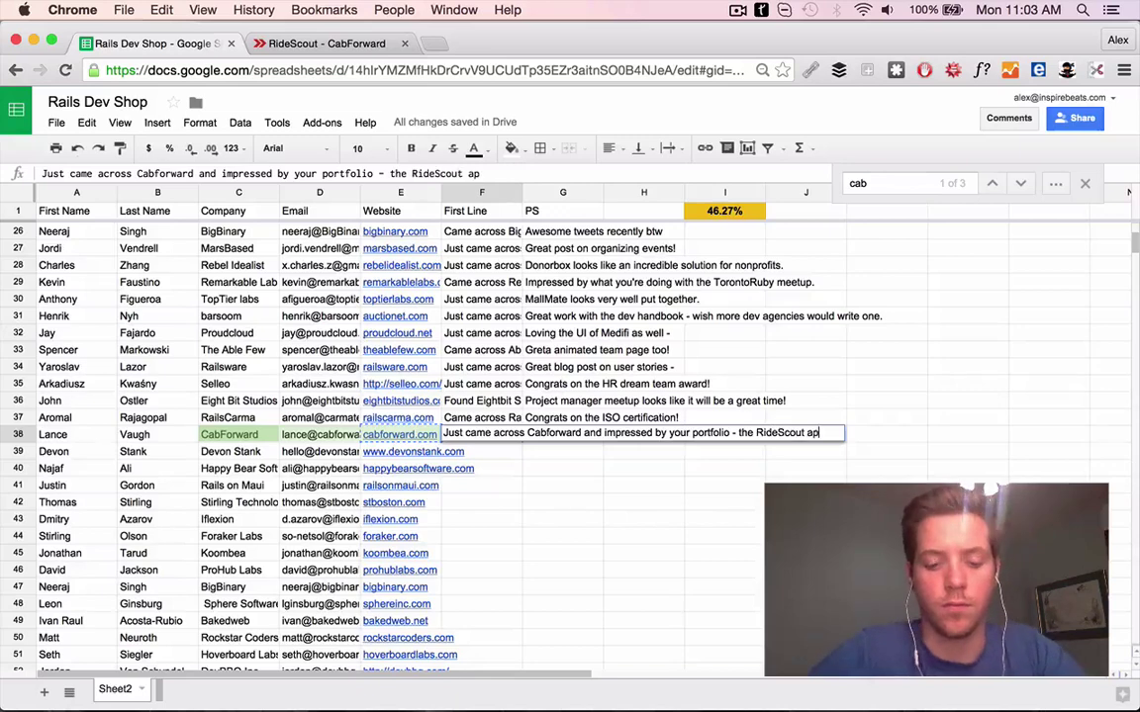
type("!")
key("Tab")
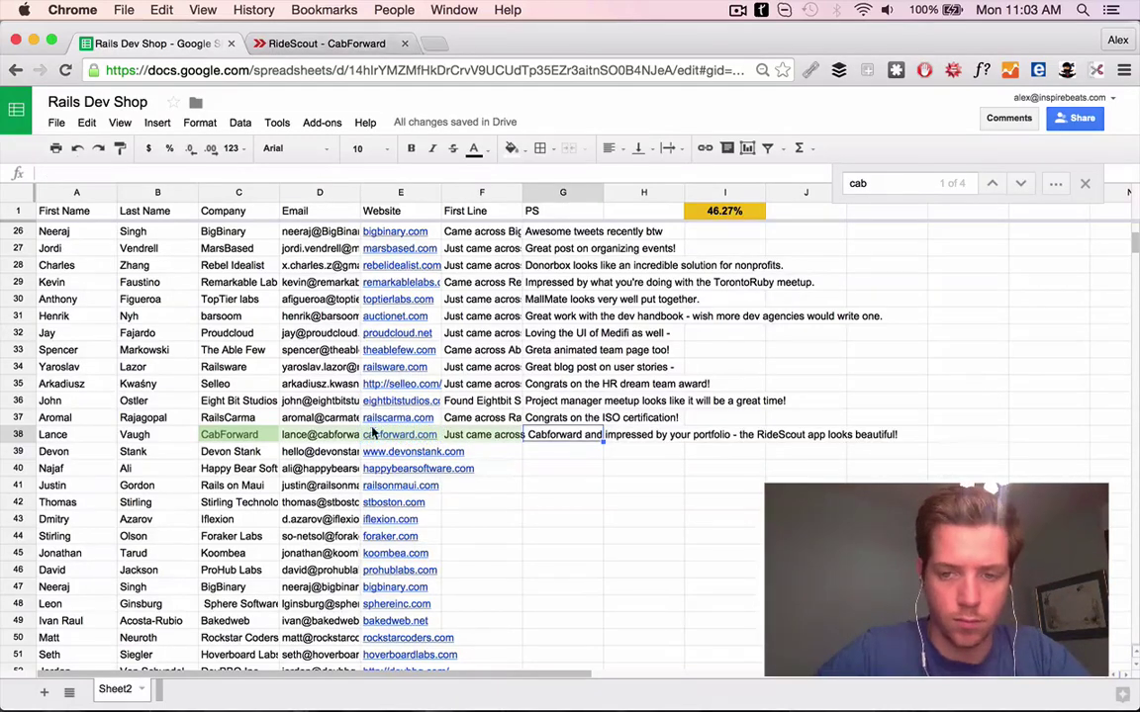
Research the CabForward contact's Twitter, liking the hiring and stepping-down tweets, and their about.me
key("super+shift+l")
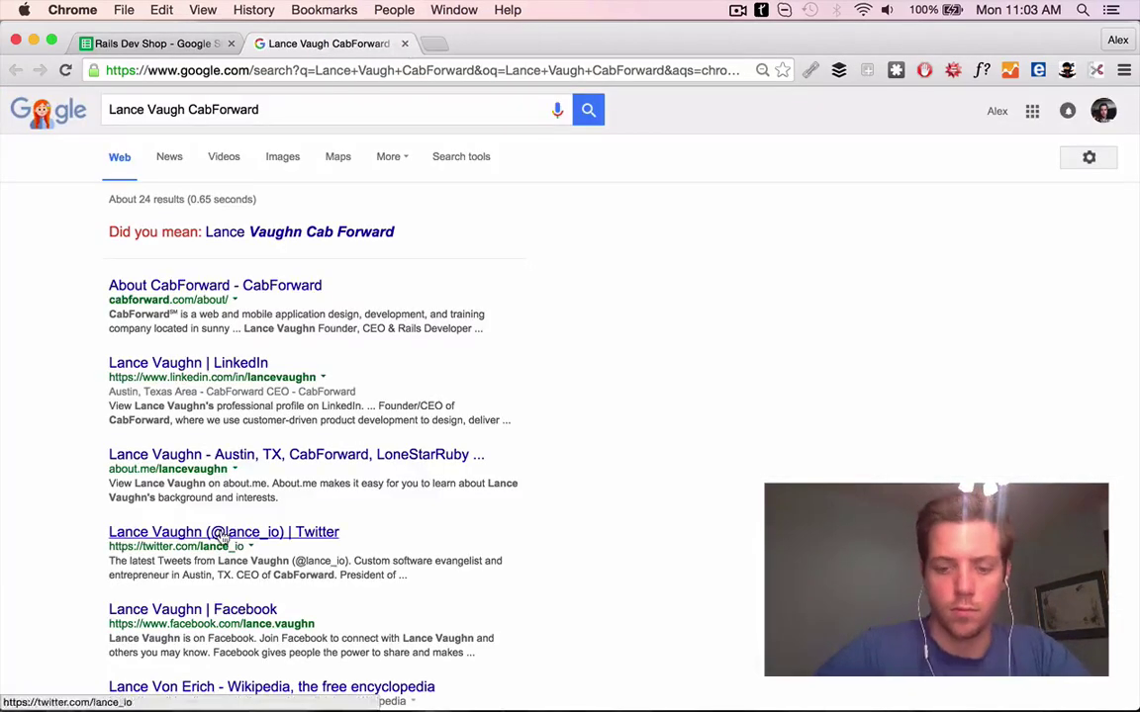
left_click(223, 536)
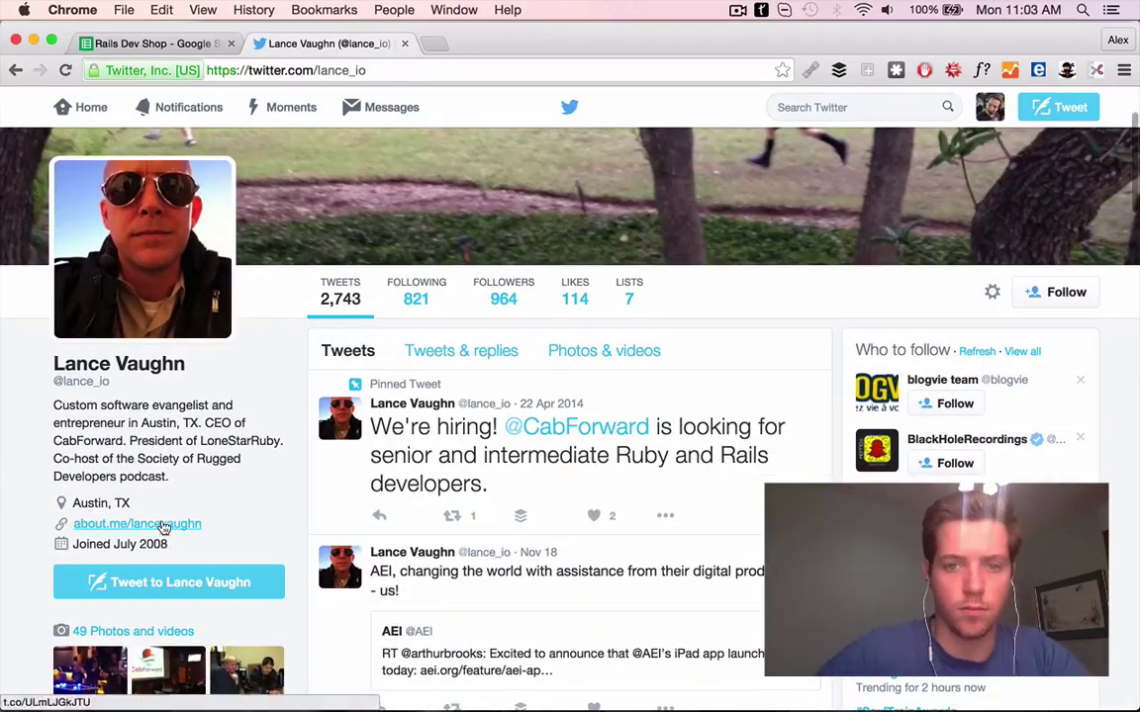
scroll(594, 392, "down", 1)
left_click(593, 458)
scroll(600, 468, "down", 3)
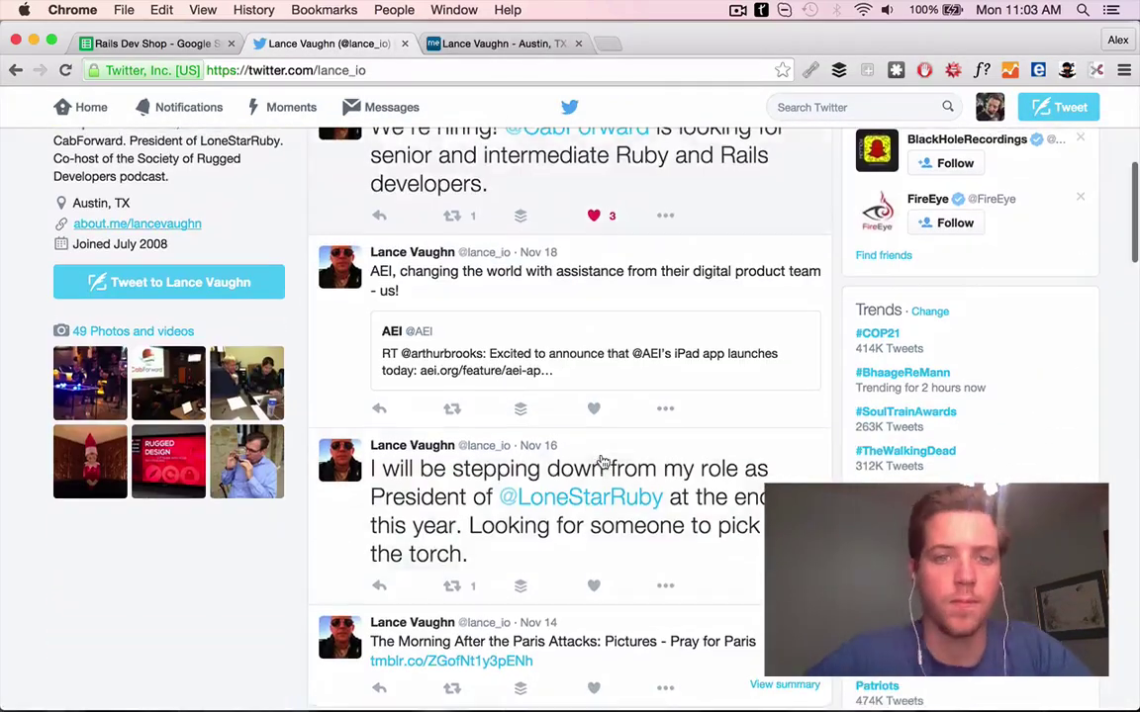
mouse_move(634, 497)
left_click(593, 580)
left_click(593, 674)
scroll(471, 619, "down", 5)
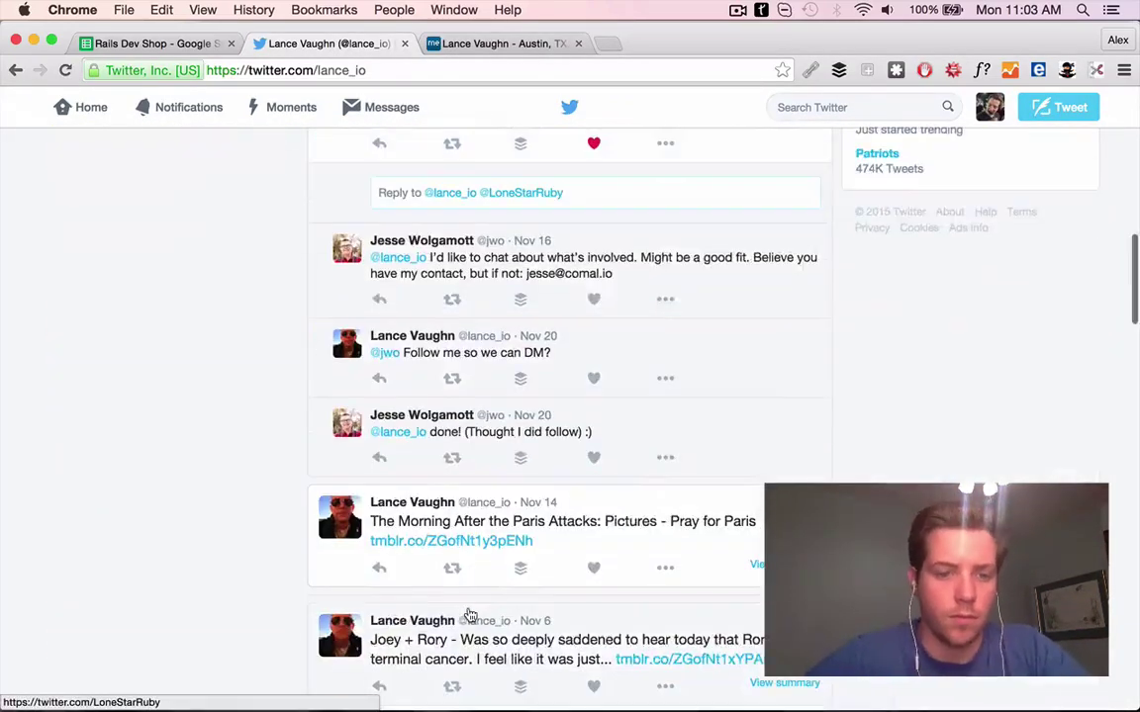
scroll(470, 616, "up", 1)
scroll(465, 643, "down", 2)
scroll(460, 670, "up", 1)
left_click(454, 42)
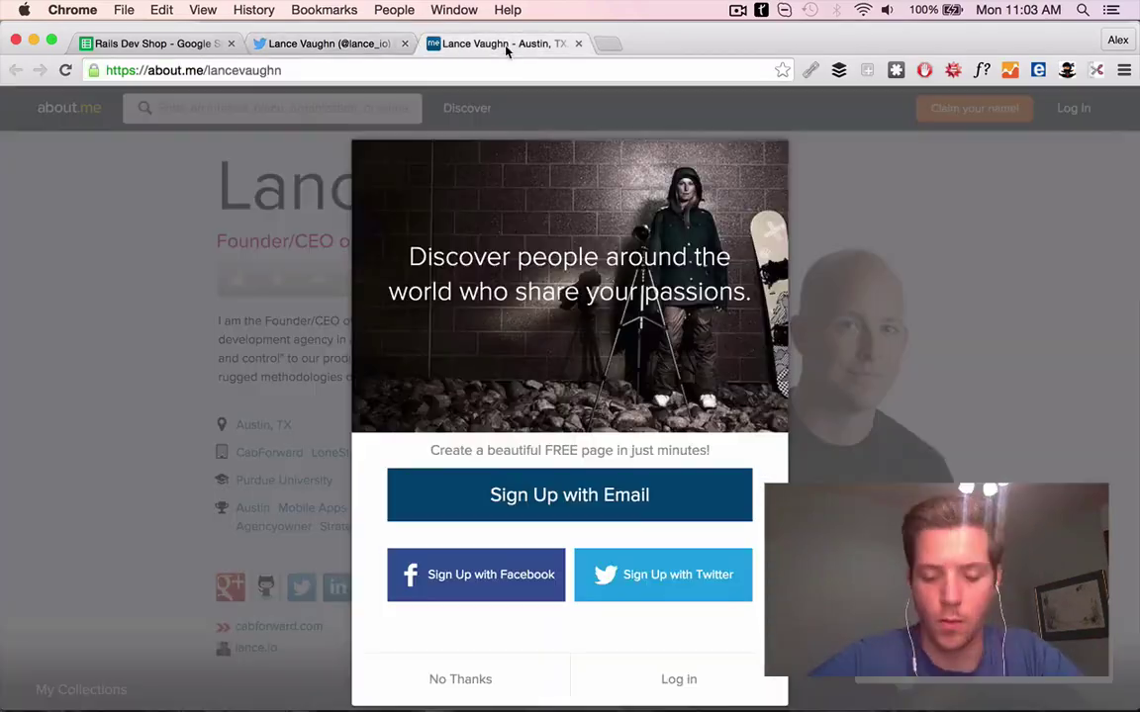
scroll(734, 529, "down", 3)
key("super+1")
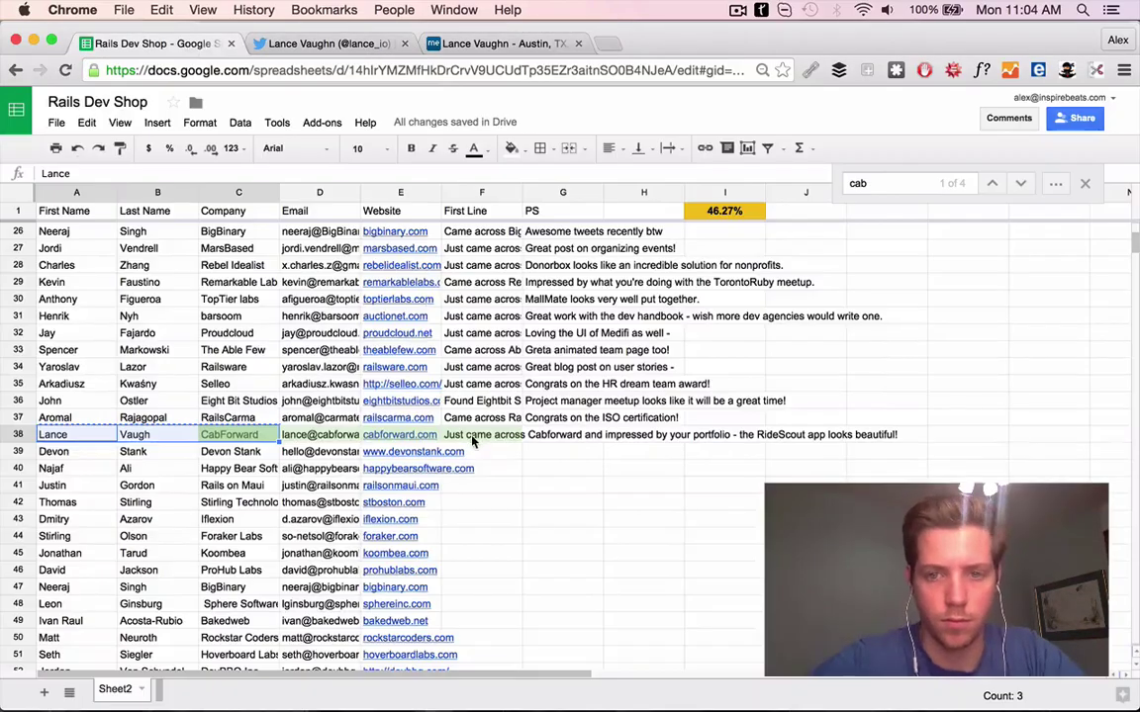
Look up the Society of Rugged Developers podcast and commit a Rugged Devs PS in G38
left_click(556, 436)
left_click(483, 44)
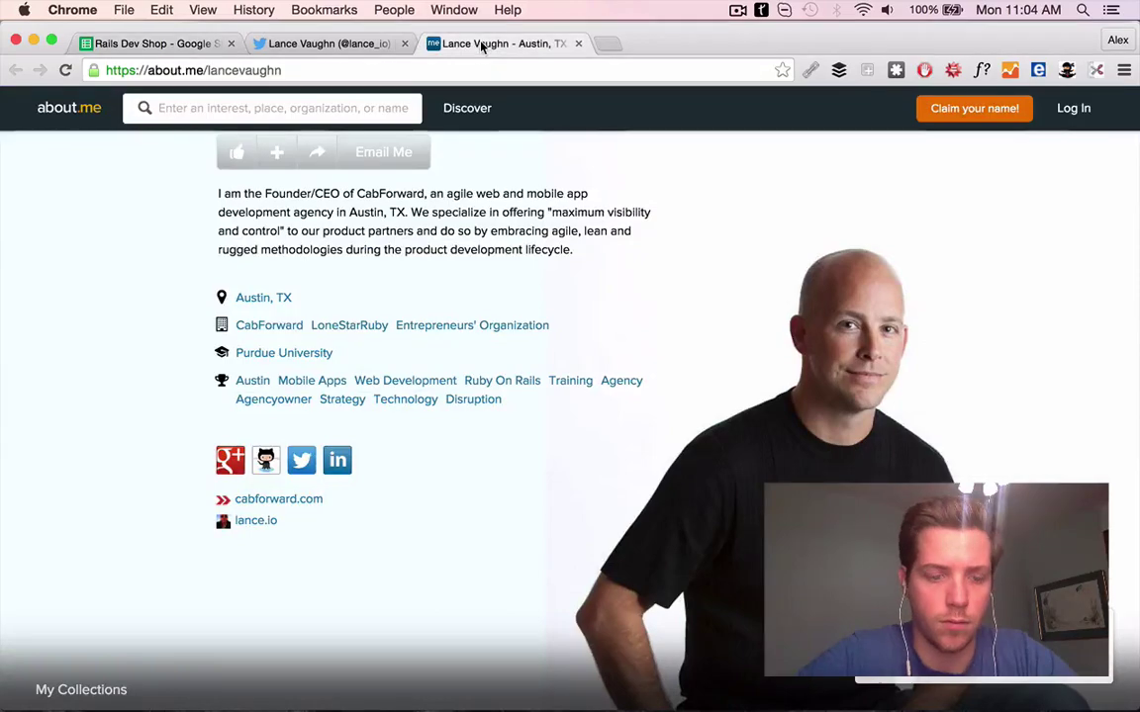
left_click(147, 40)
left_click(326, 44)
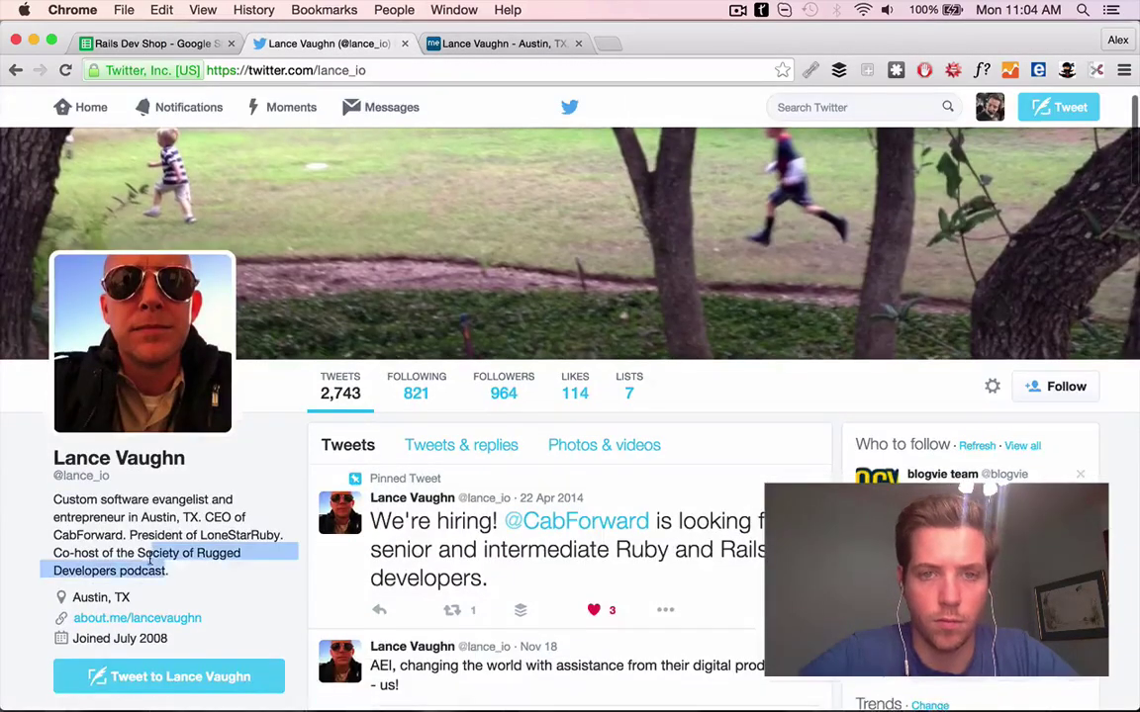
left_click_drag(141, 564, 630, 40)
key("super+2")
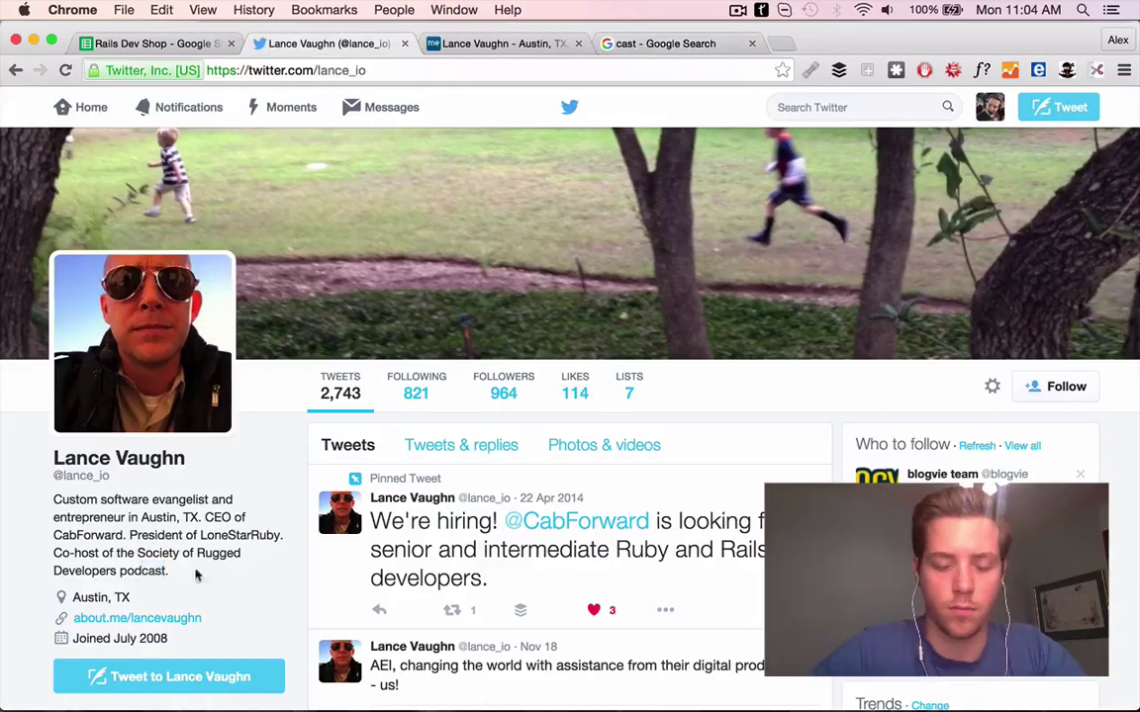
left_click_drag(140, 556, 782, 43)
left_click(287, 233)
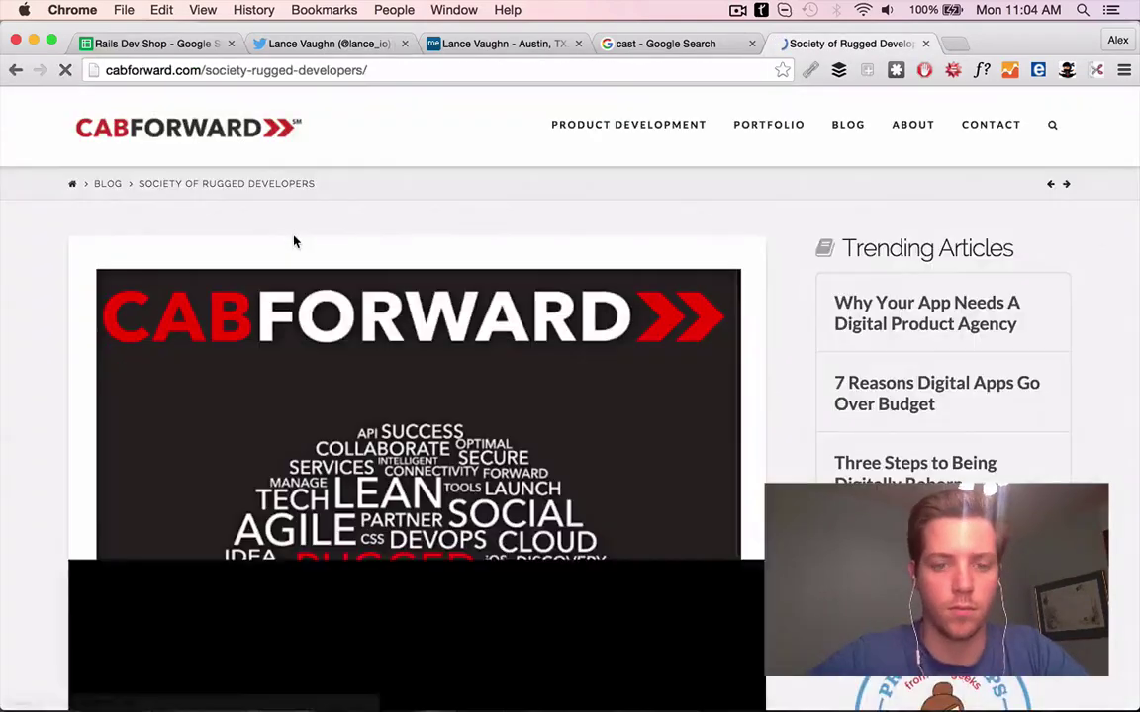
scroll(748, 310, "down", 3)
scroll(748, 310, "down", 5)
key("super+1")
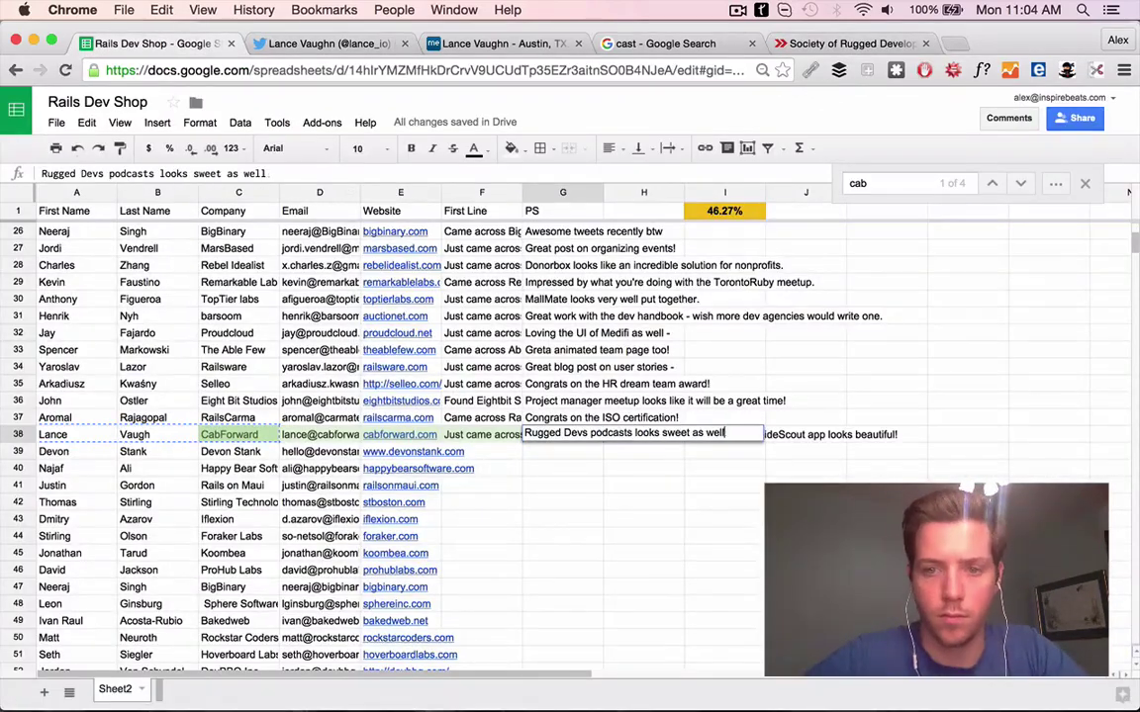
left_click(414, 451)
Search the row 39 company's website for 'rails' and commit that contact's First Line
left_click(416, 473)
left_click(390, 43)
left_click(391, 43)
left_click(391, 43)
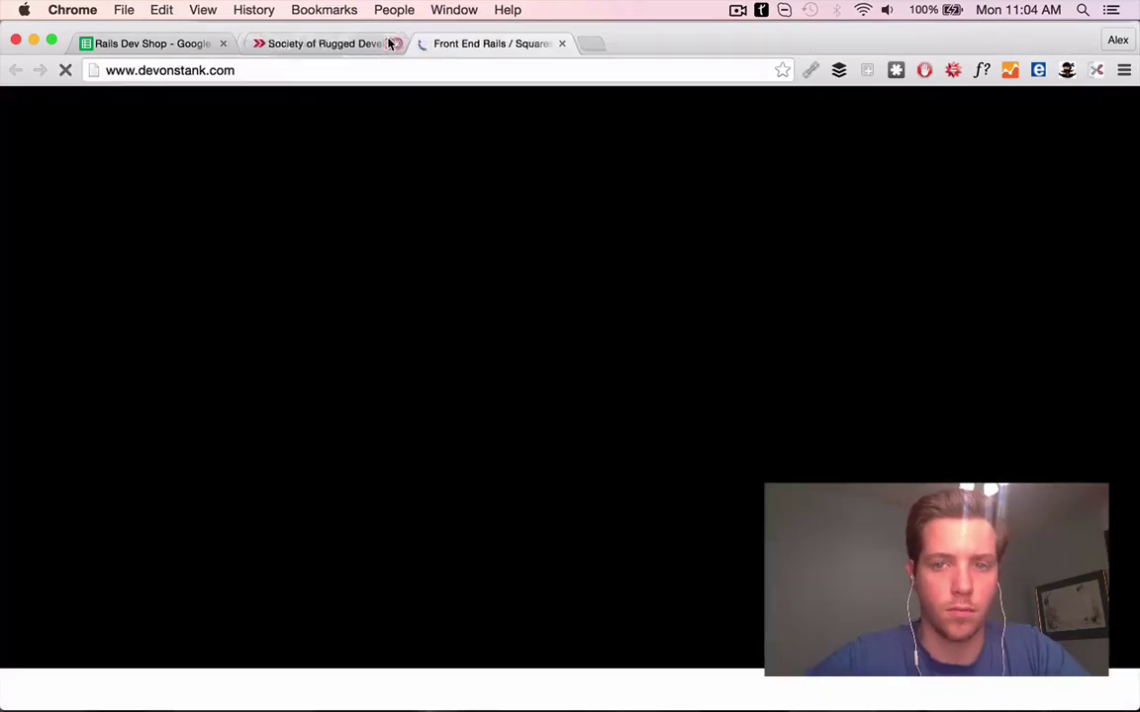
left_click(393, 44)
scroll(584, 397, "down", 20)
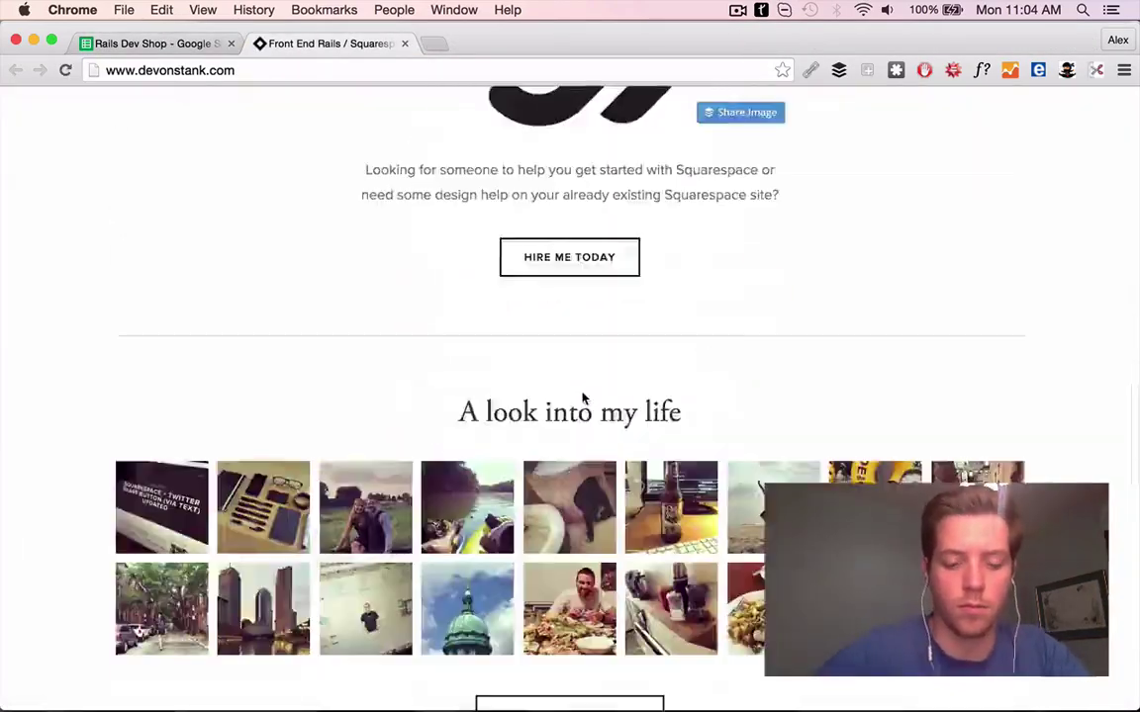
scroll(584, 398, "up", 20)
key("super+f")
type("rails")
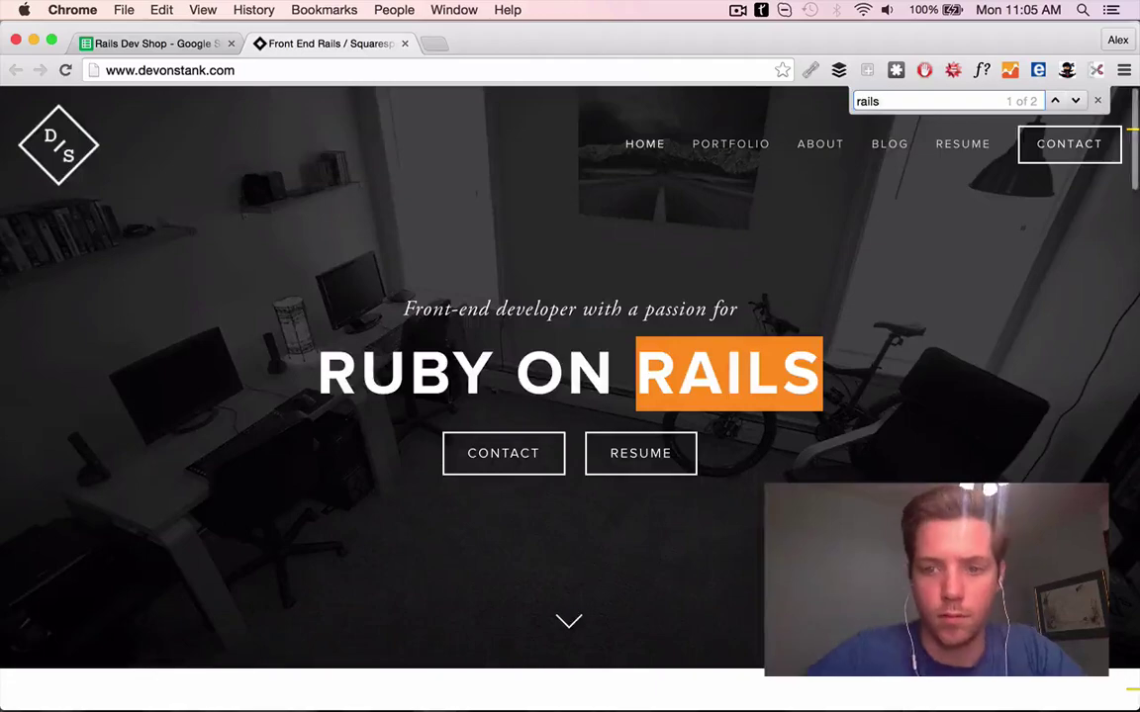
key("super+1")
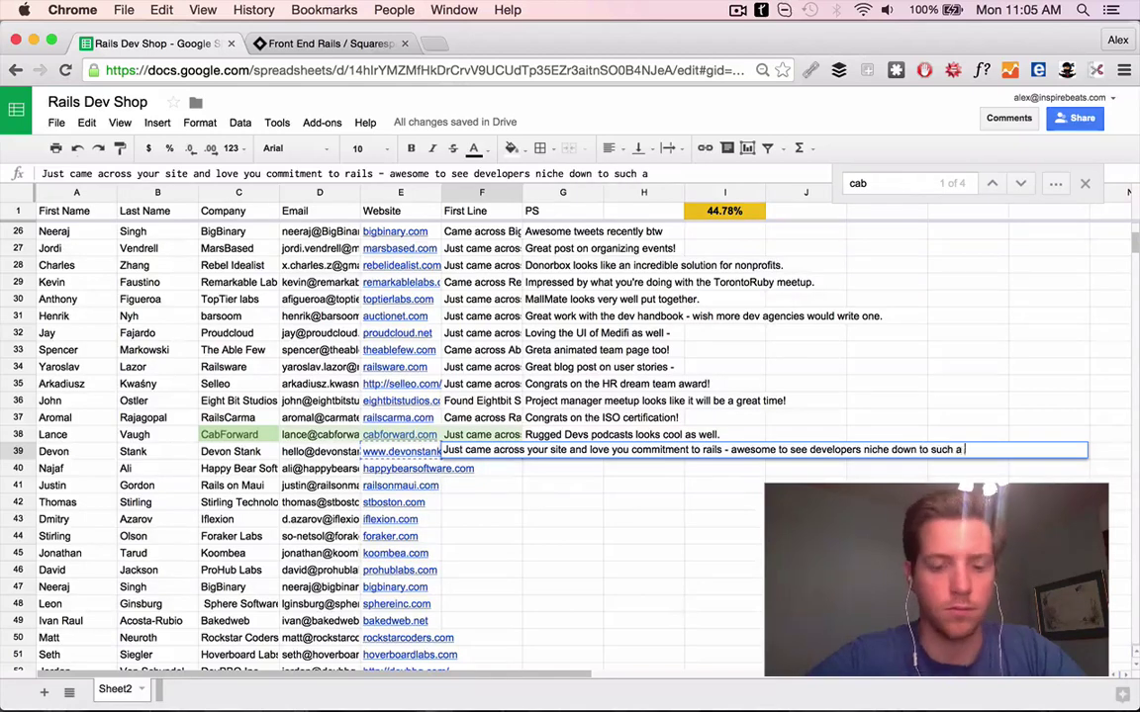
key("Tab")
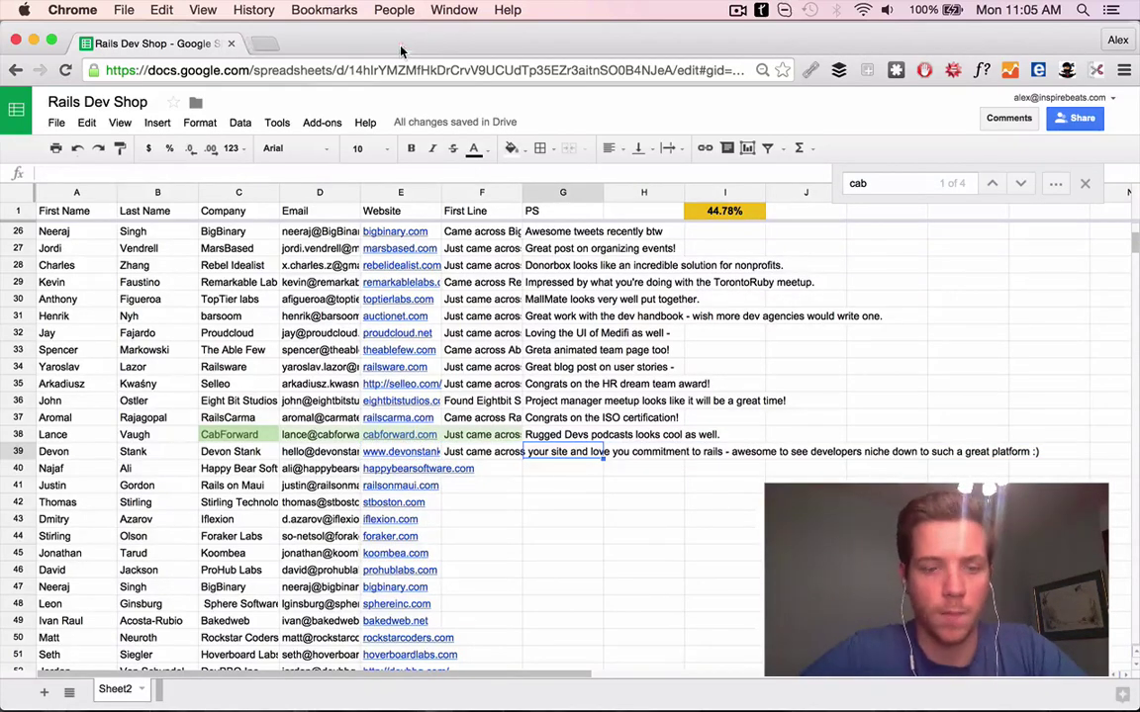
Copy the row 39 contact's name and search the web for them
left_click_drag(53, 451, 133, 451)
key("super+c")
key("super+t")
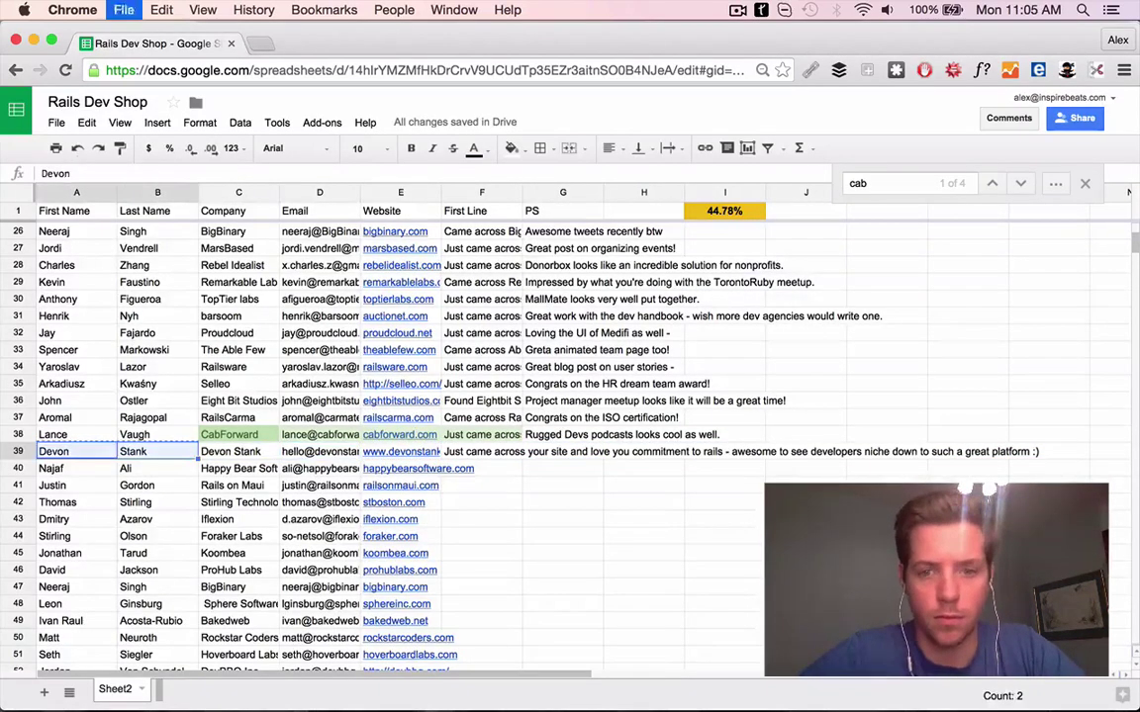
key("super+v")
key("Return")
scroll(249, 473, "down", 5)
scroll(249, 473, "up", 4)
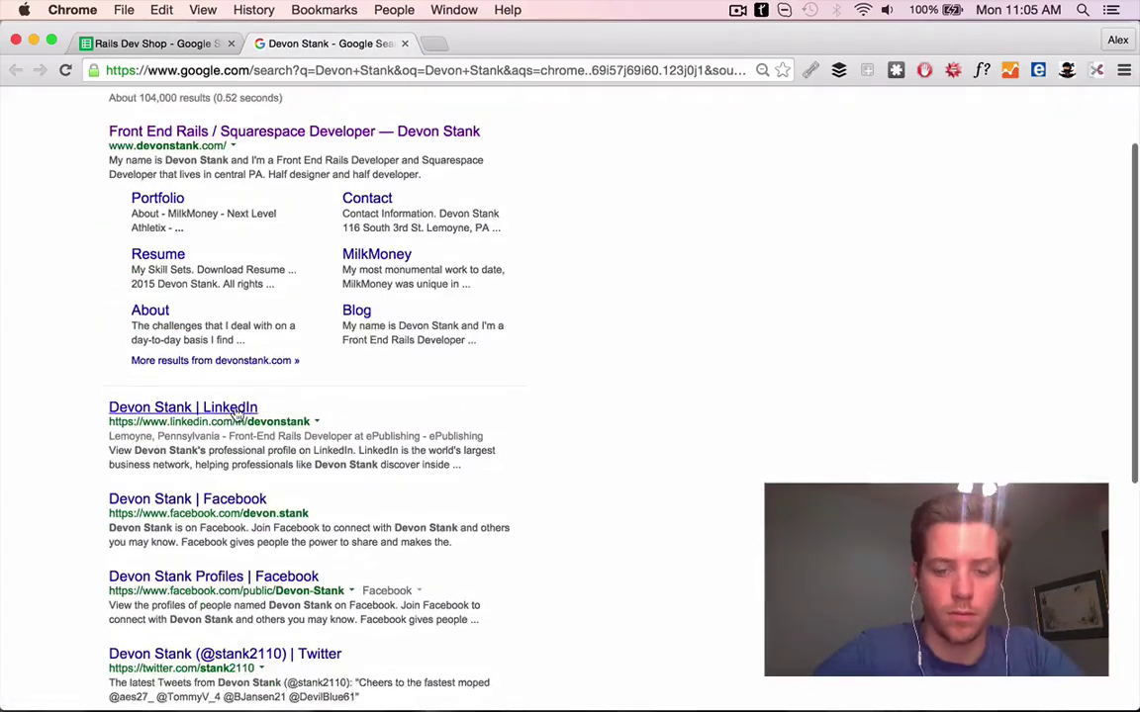
Trace the contact's LinkedIn to their Squarespace post and add PS 'Great squarespace content btw'
left_click(234, 407)
left_click(215, 406)
scroll(262, 346, "down", 2)
left_click(243, 322)
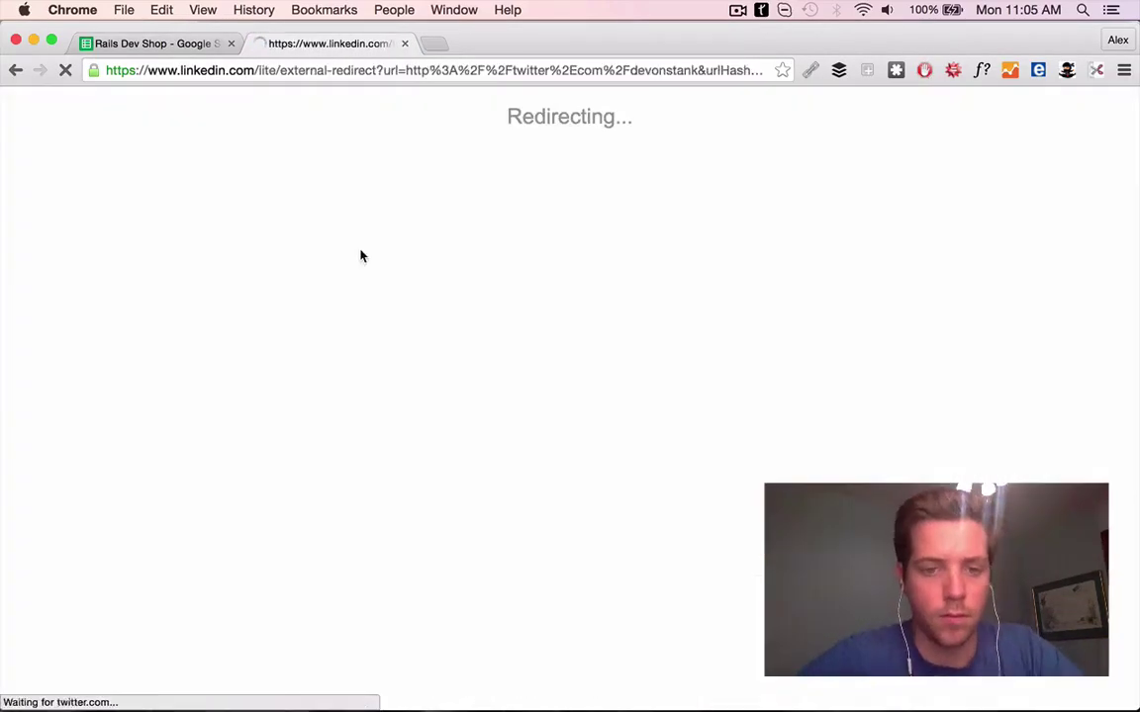
scroll(521, 432, "down", 2)
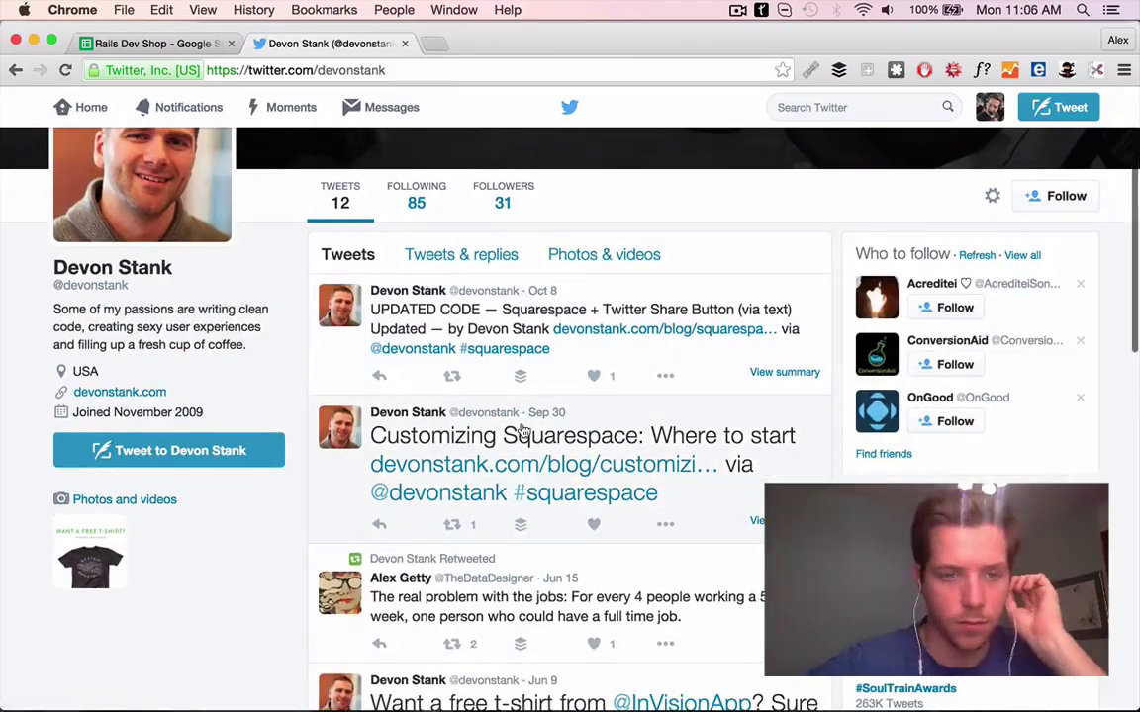
left_click(573, 447)
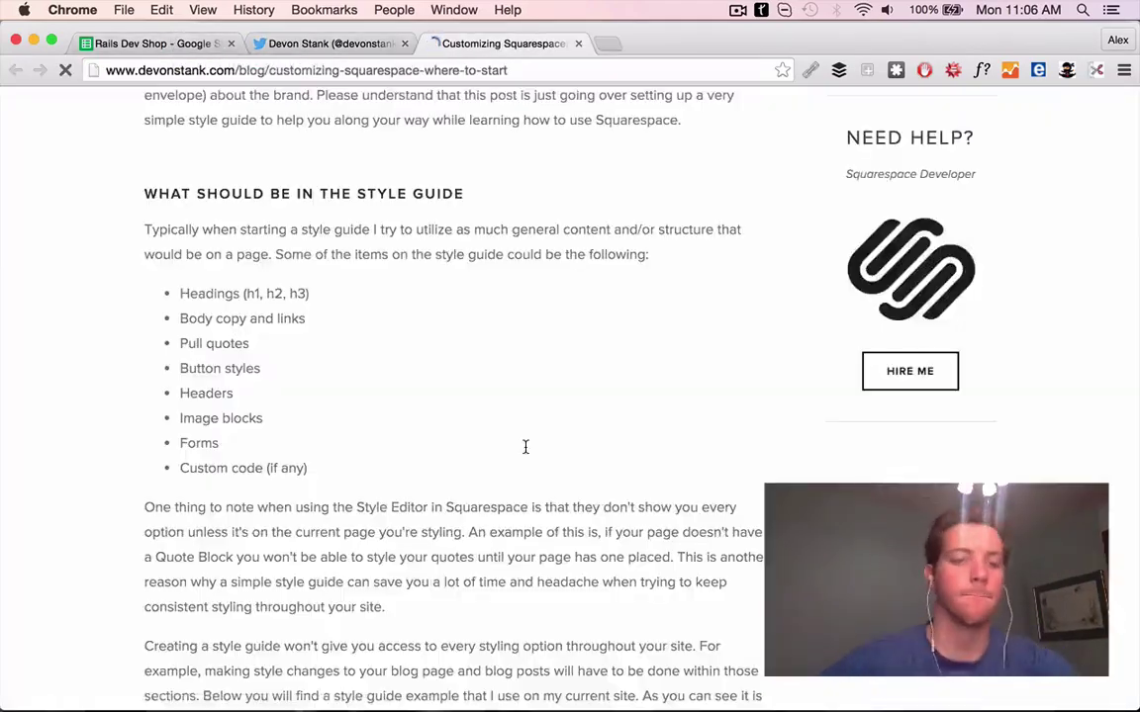
scroll(525, 447, "down", 10)
scroll(598, 127, "up", 4)
key("super+1")
type("Great ")
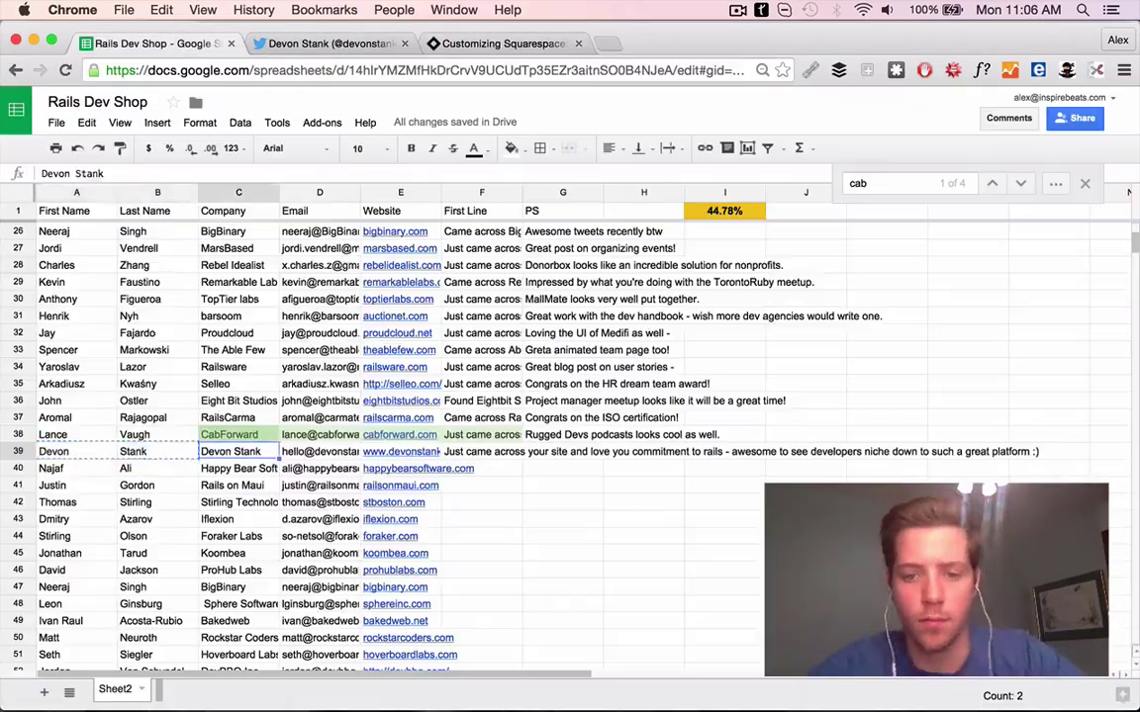
type("squarespace content btw")
Open Happy Bear Software's website from row 40 and close the finished research tabs
left_click(415, 468)
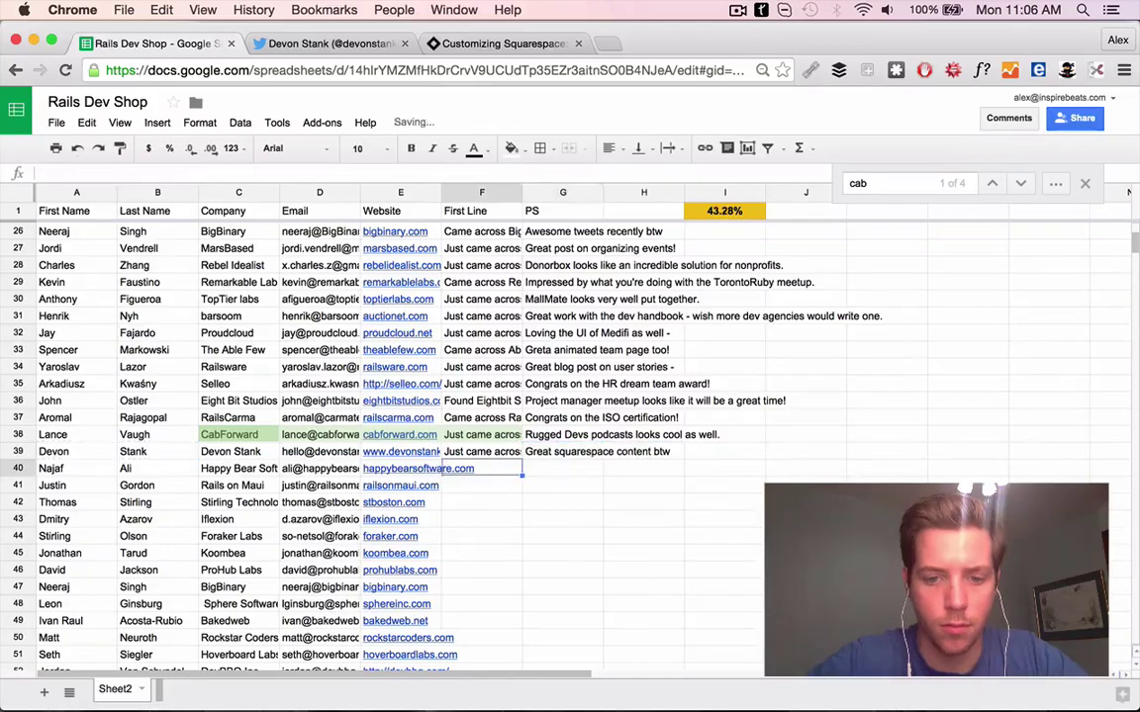
left_click(400, 489)
left_click(577, 44)
left_click(404, 44)
left_click(188, 49)
scroll(303, 243, "down", 4)
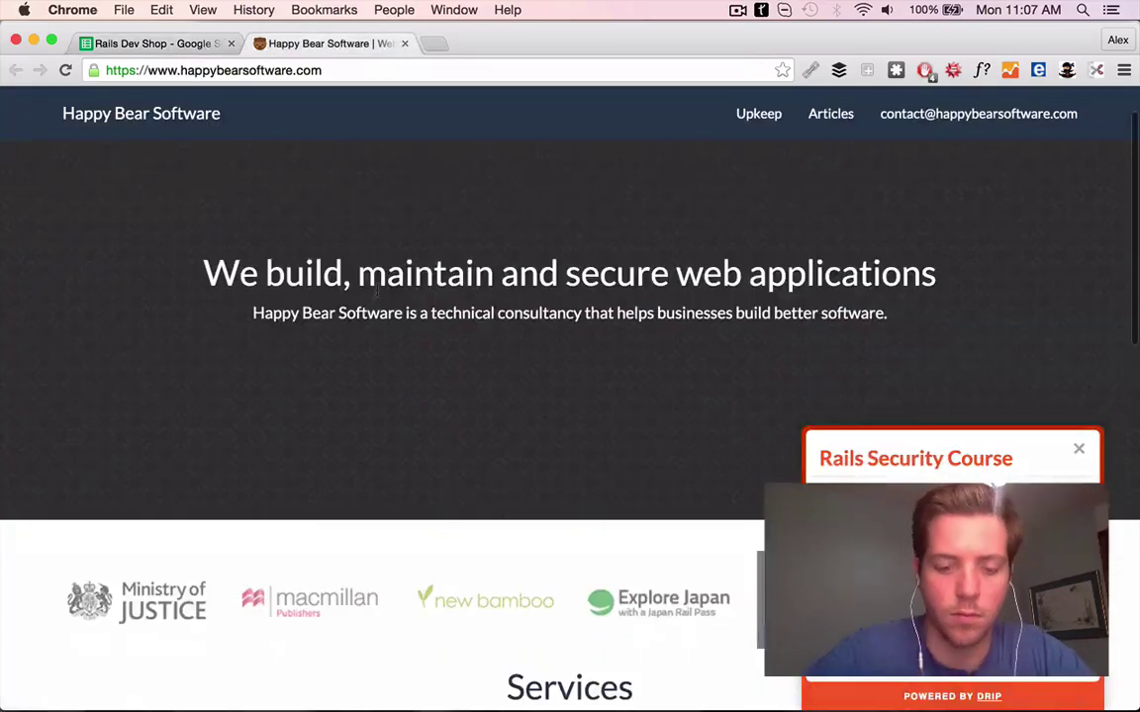
Check the Happy Bear Software site and finish F40's First Line ending 'Explore Japan!'
scroll(493, 300, "down", 10)
scroll(493, 301, "up", 10)
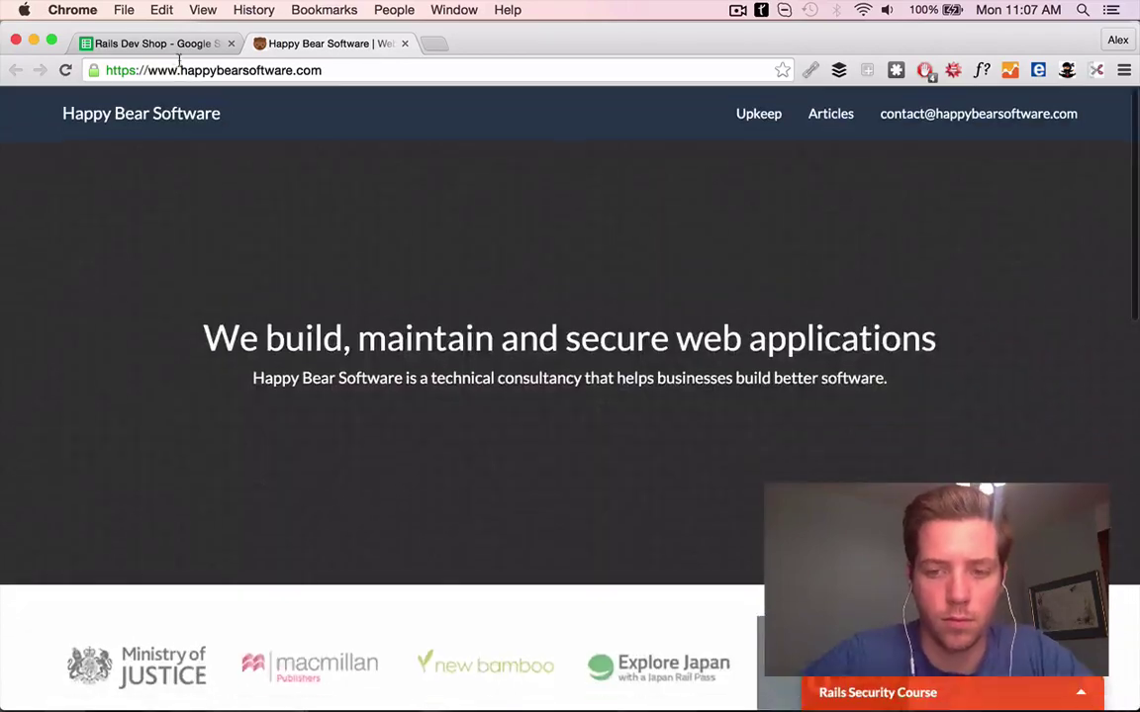
key("ctrl+shift+Tab")
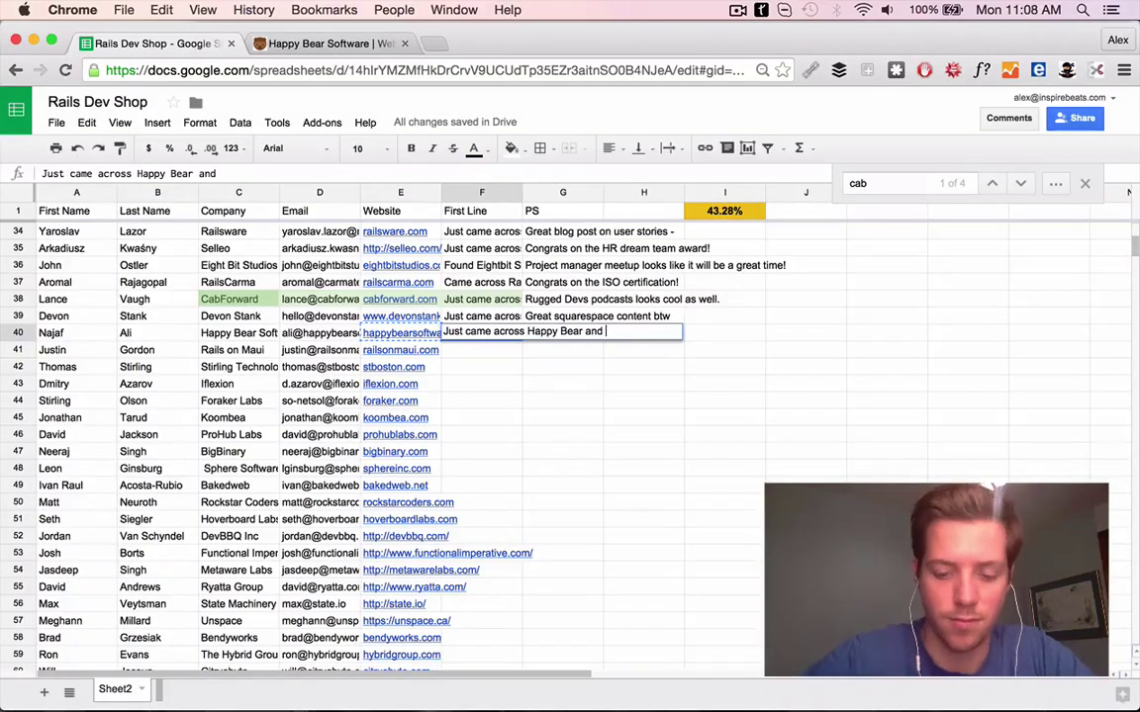
left_click(322, 43)
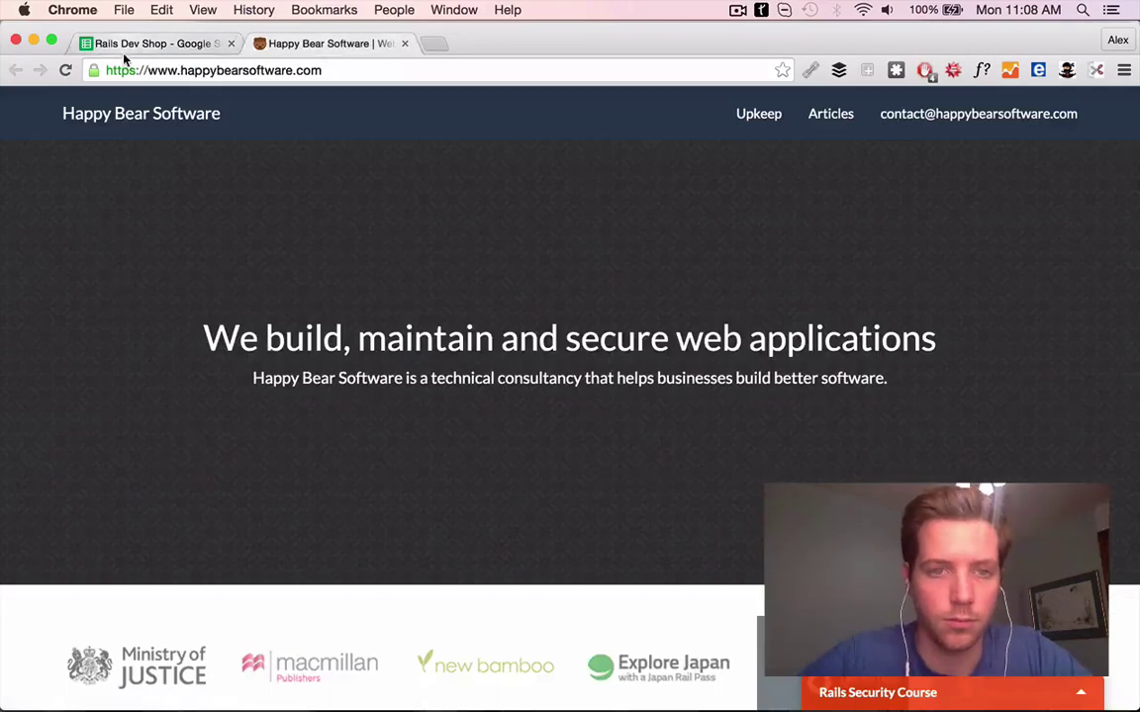
left_click(144, 44)
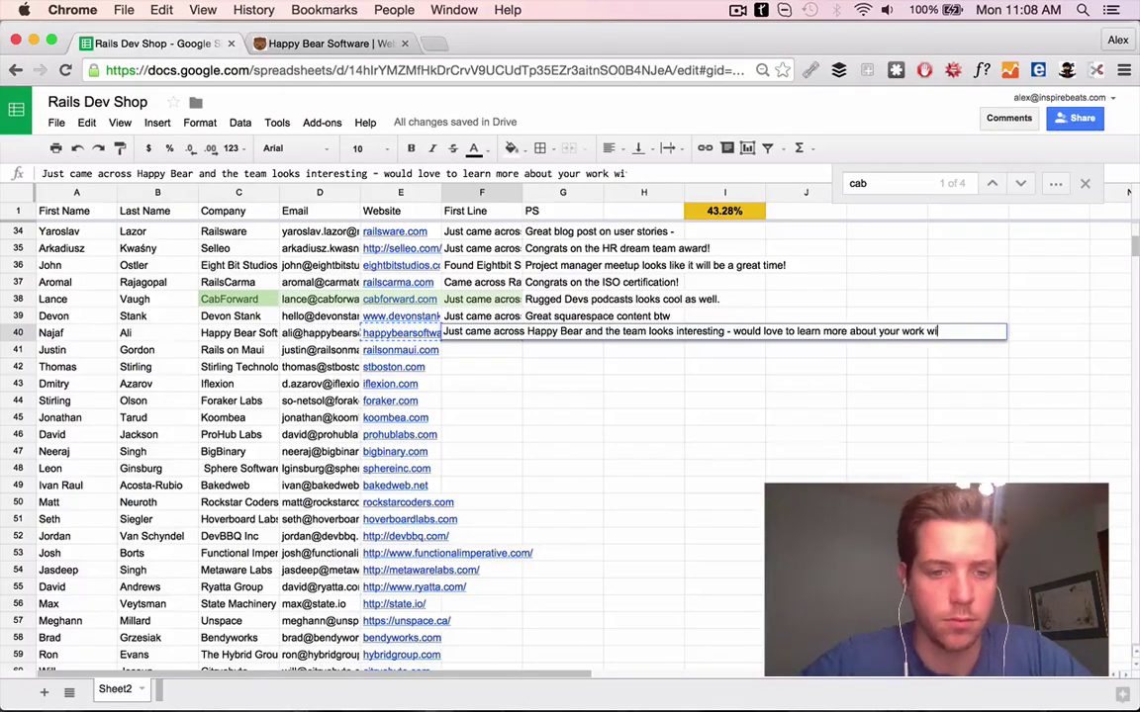
key("ctrl+Tab")
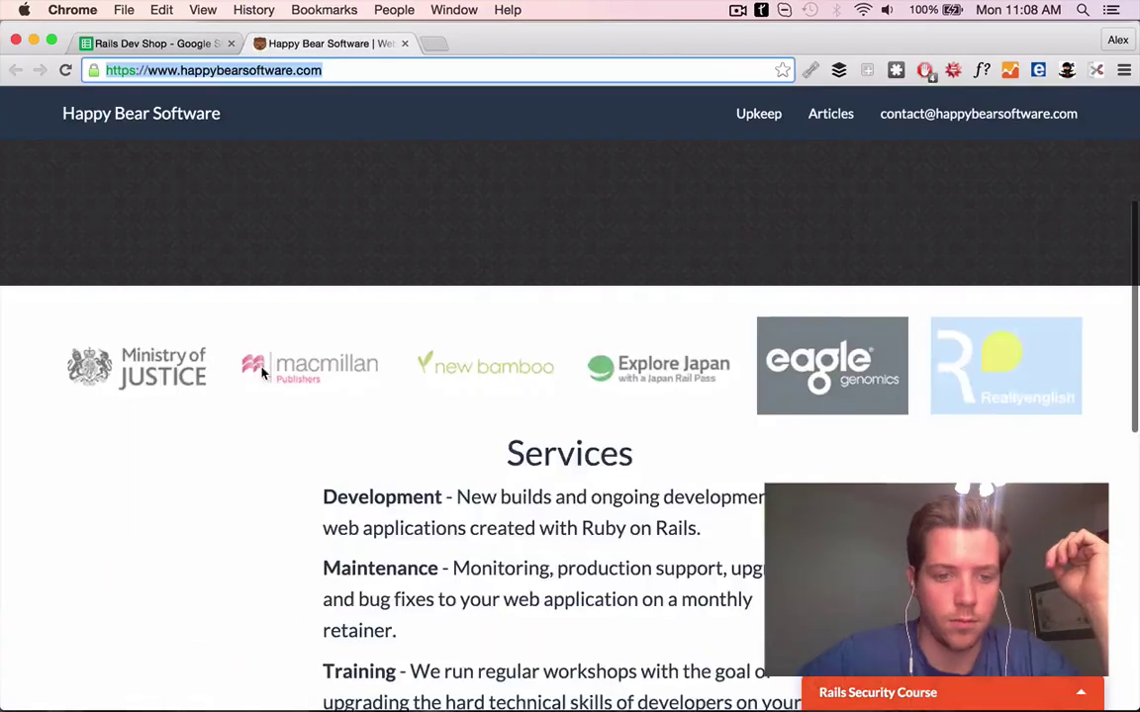
key("ctrl+shift+Tab")
type("e japan!")
key("Tab")
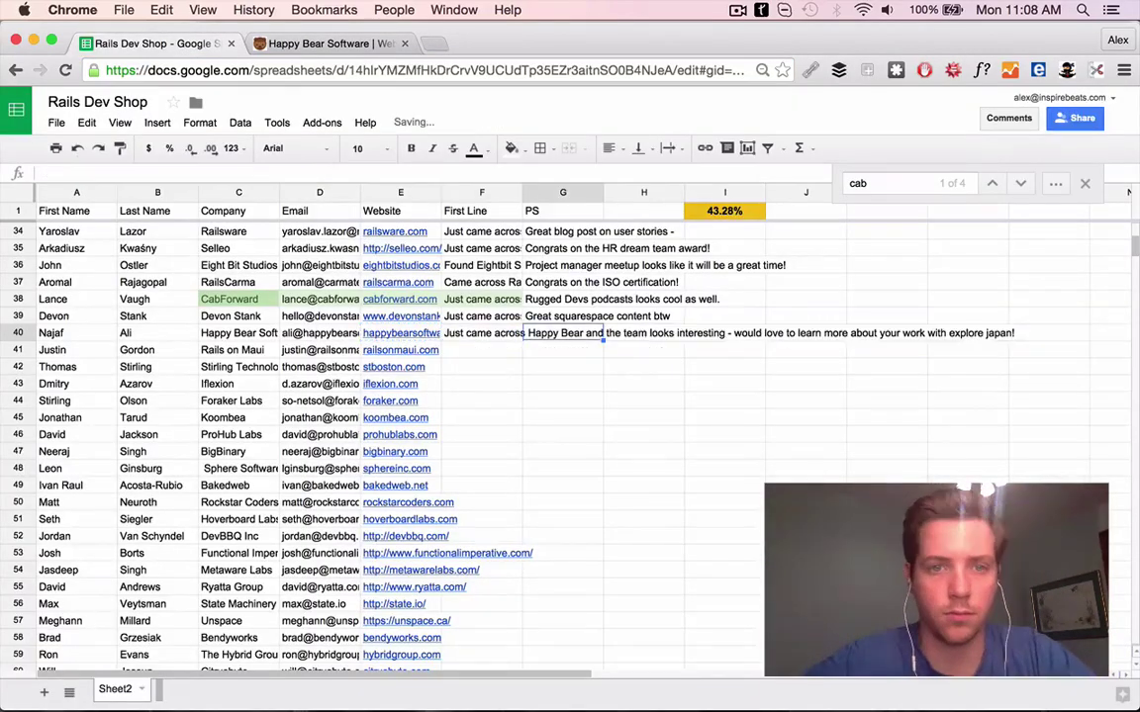
Search the contact on Google and like his Pakistani mangoes and Commonly repeated tweets
key("super+g")
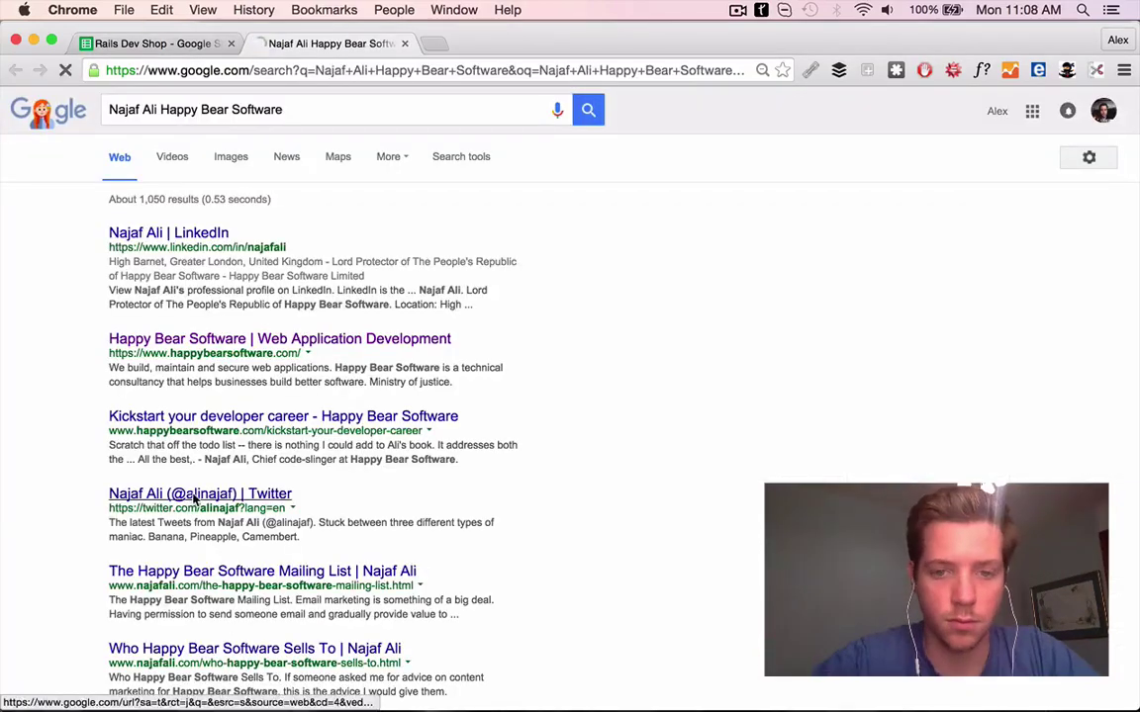
left_click(183, 495)
scroll(292, 484, "down", 5)
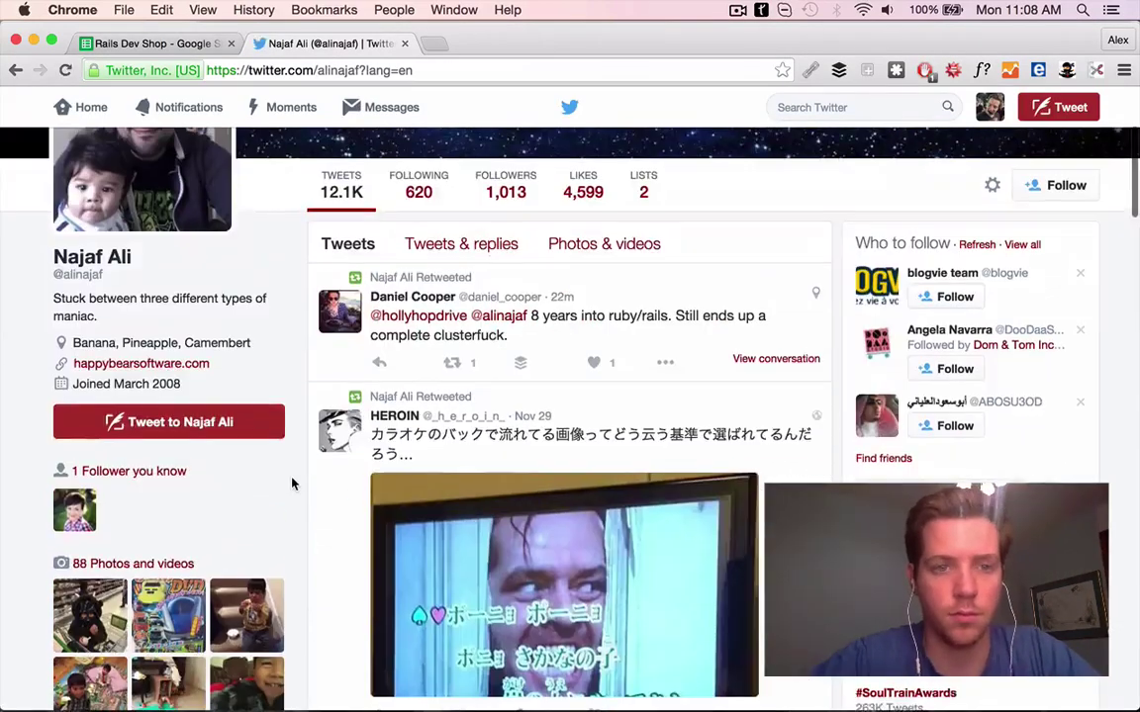
scroll(598, 326, "down", 6)
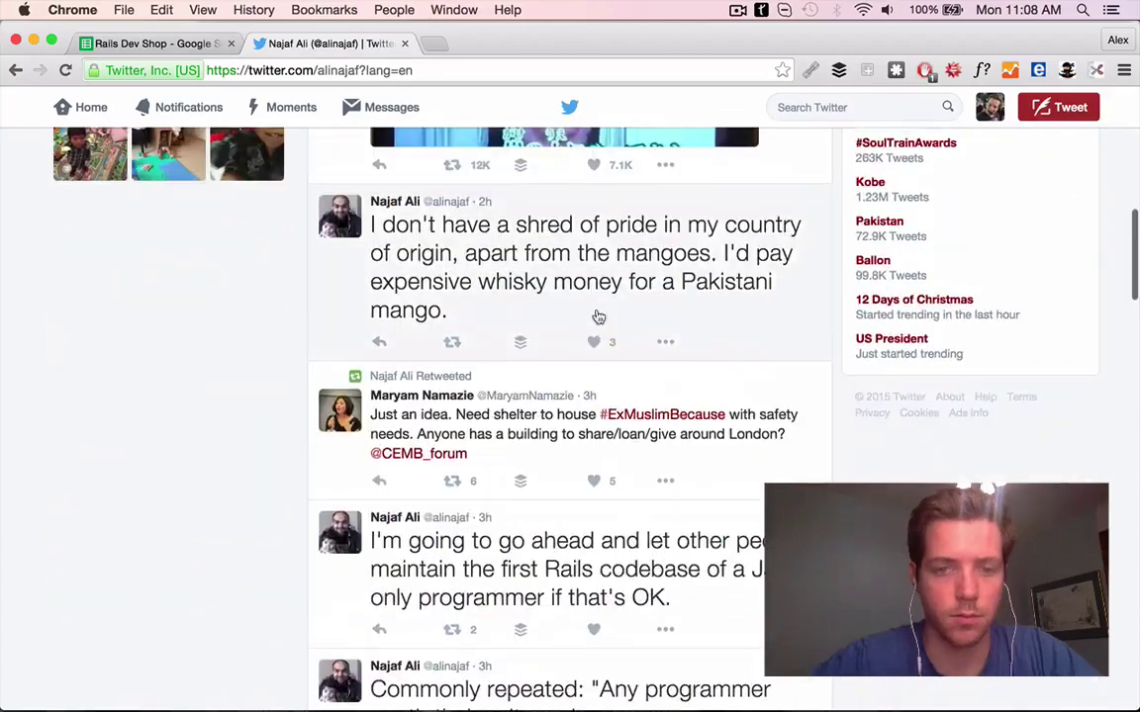
left_click(593, 345)
scroll(437, 351, "down", 5)
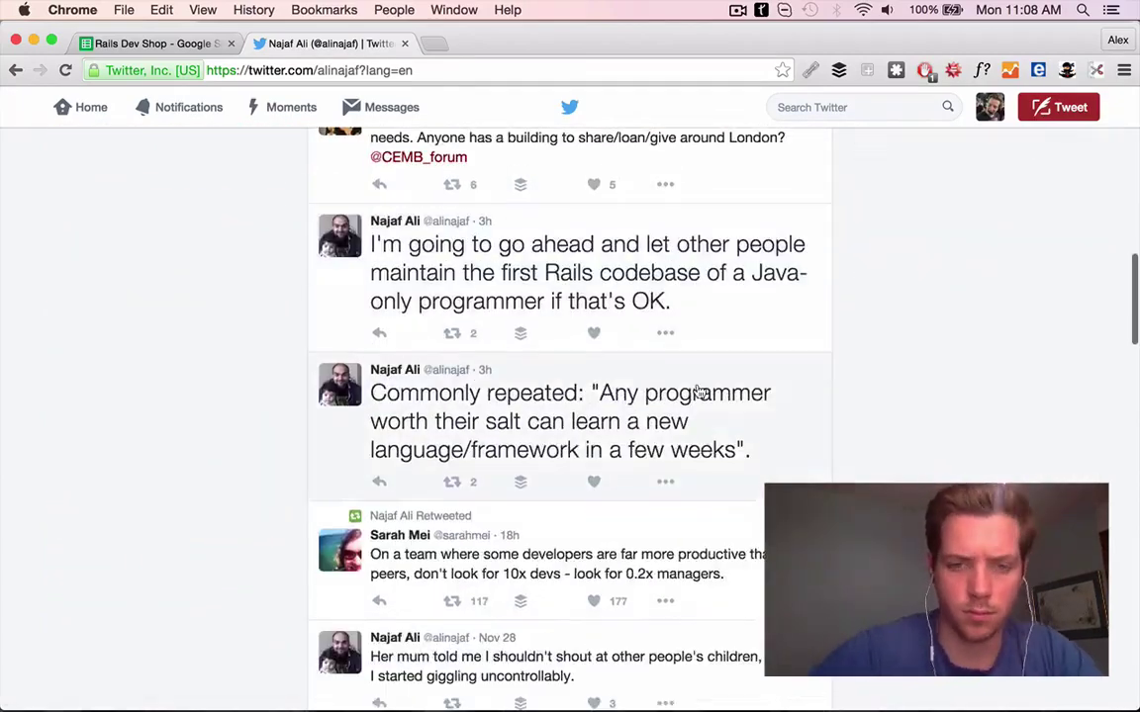
left_click(594, 482)
scroll(606, 491, "down", 5)
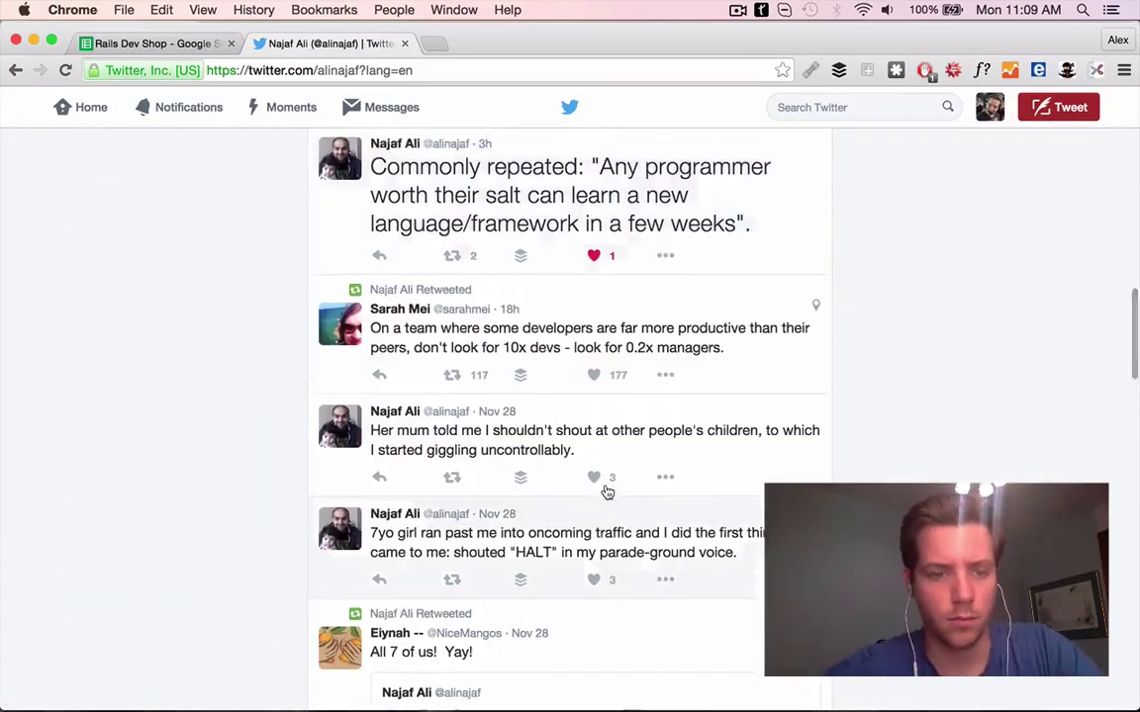
Enter G40's PS 'Hillarious tweets…' about mangoes, capitalizing 'Pakistani'
key("super+1")
type("Hillarious tweets btw - never had a pakistani mango but now I really want to try one lol")
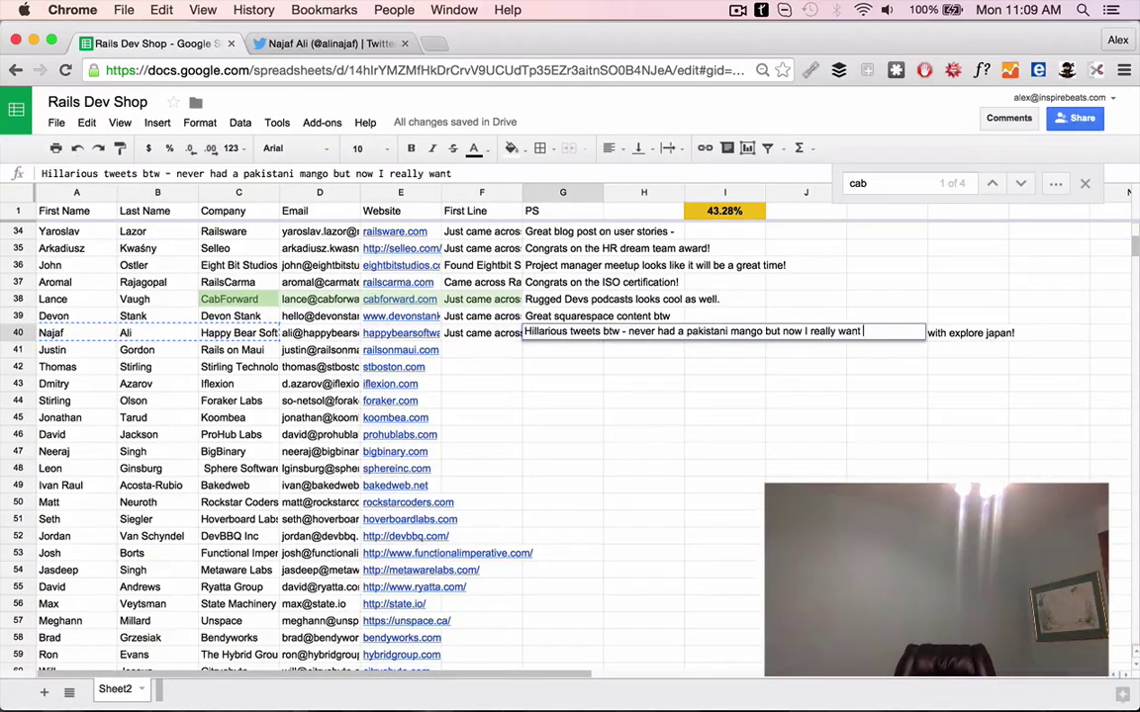
left_click(689, 332)
key("Delete")
type("P")
key("Return")
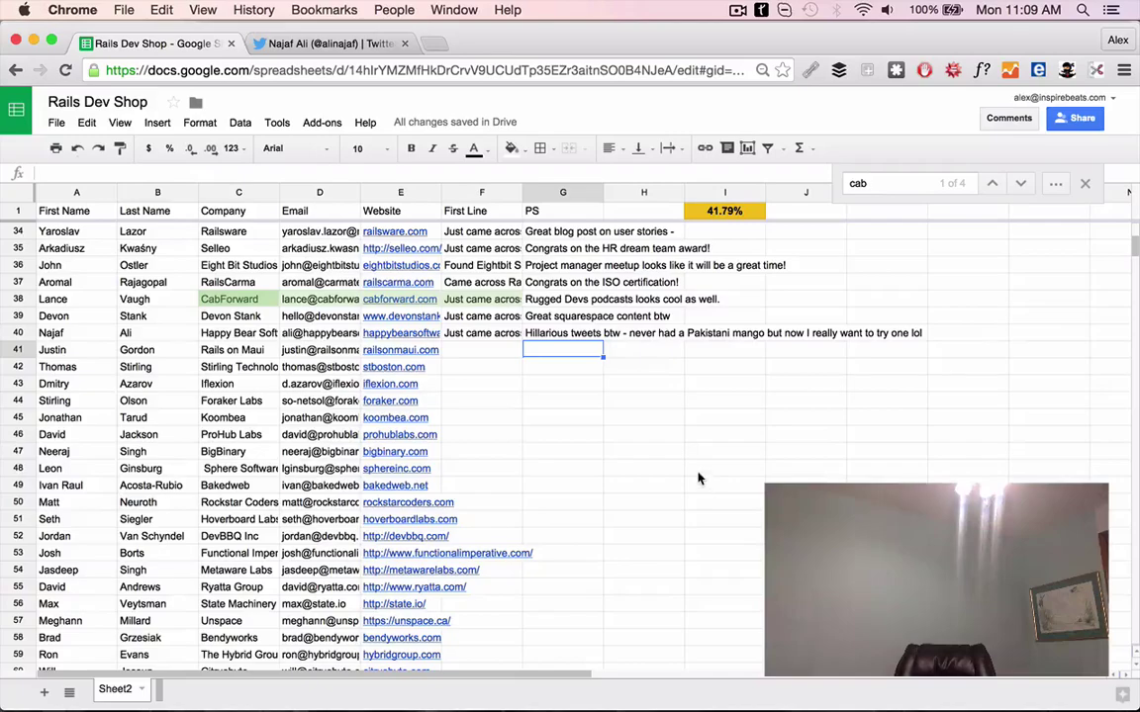
left_click(396, 349)
Browse the Rails on Maui site and start F41 with 'your site and love the combo of lifestyle and programming -'
left_click(400, 364)
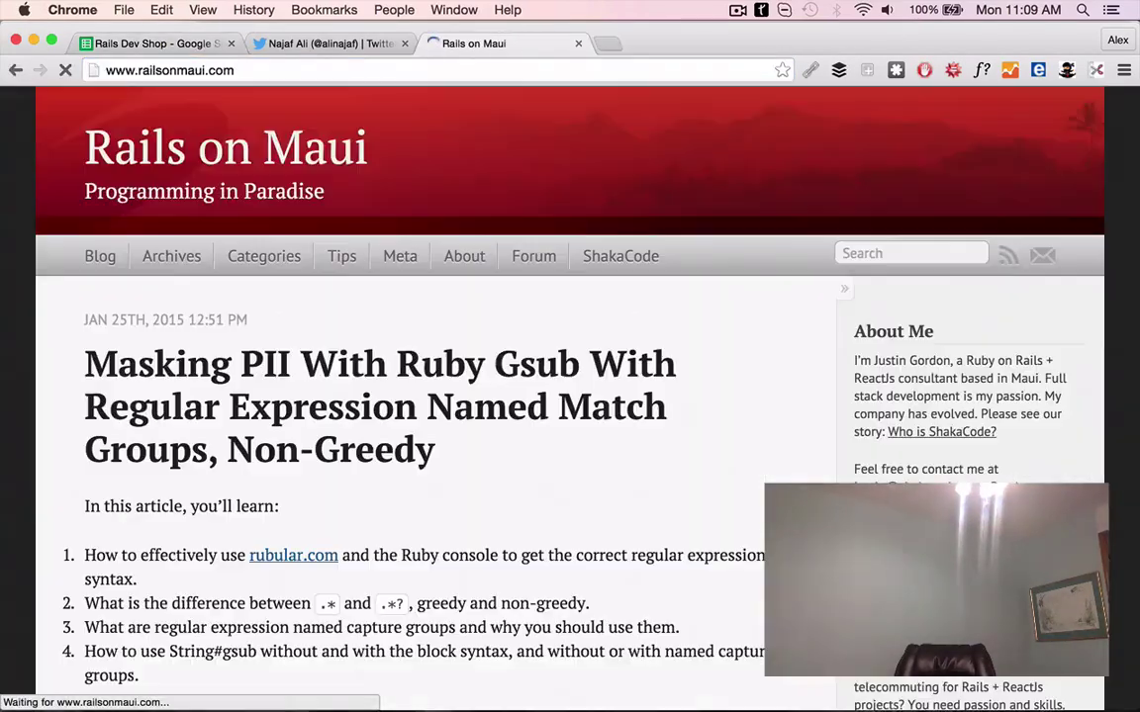
scroll(374, 353, "down", 10)
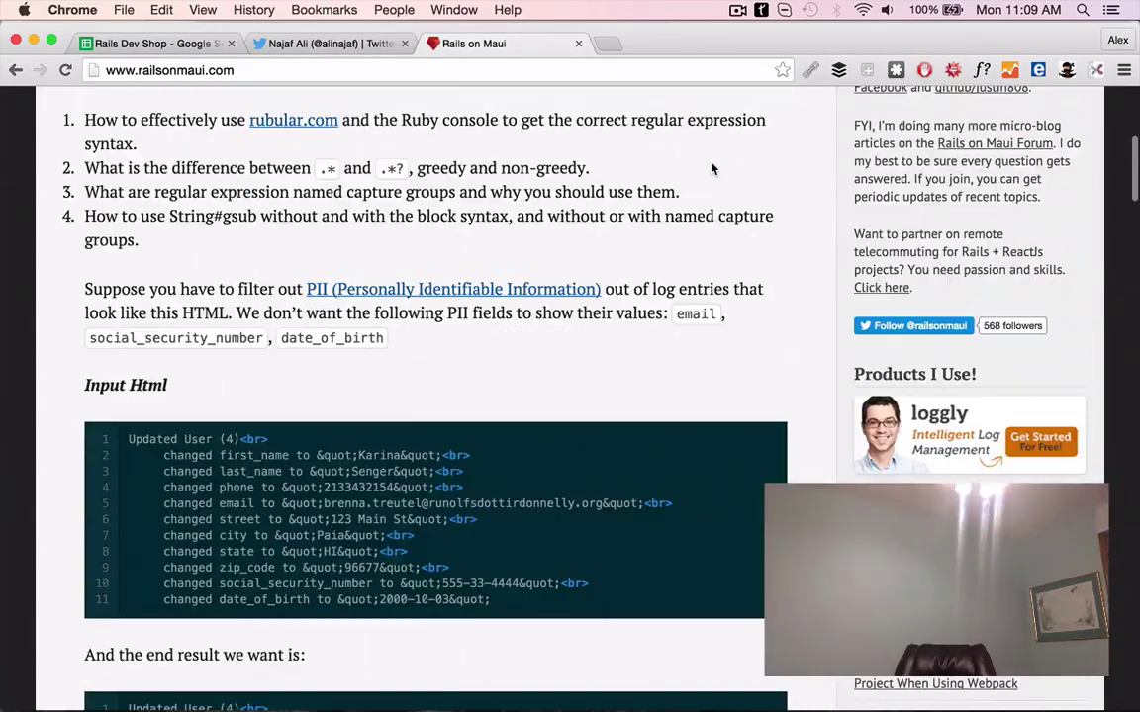
scroll(711, 168, "up", 9)
scroll(710, 169, "down", 1)
key("super+1")
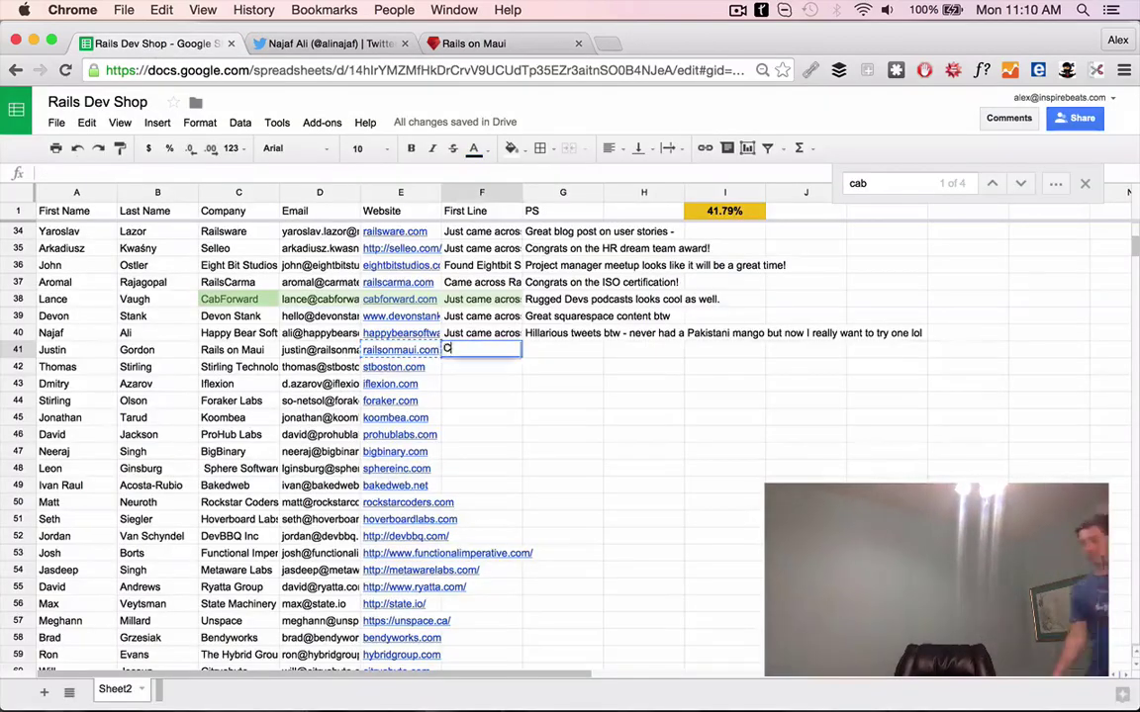
type("your site and love the combo of l")
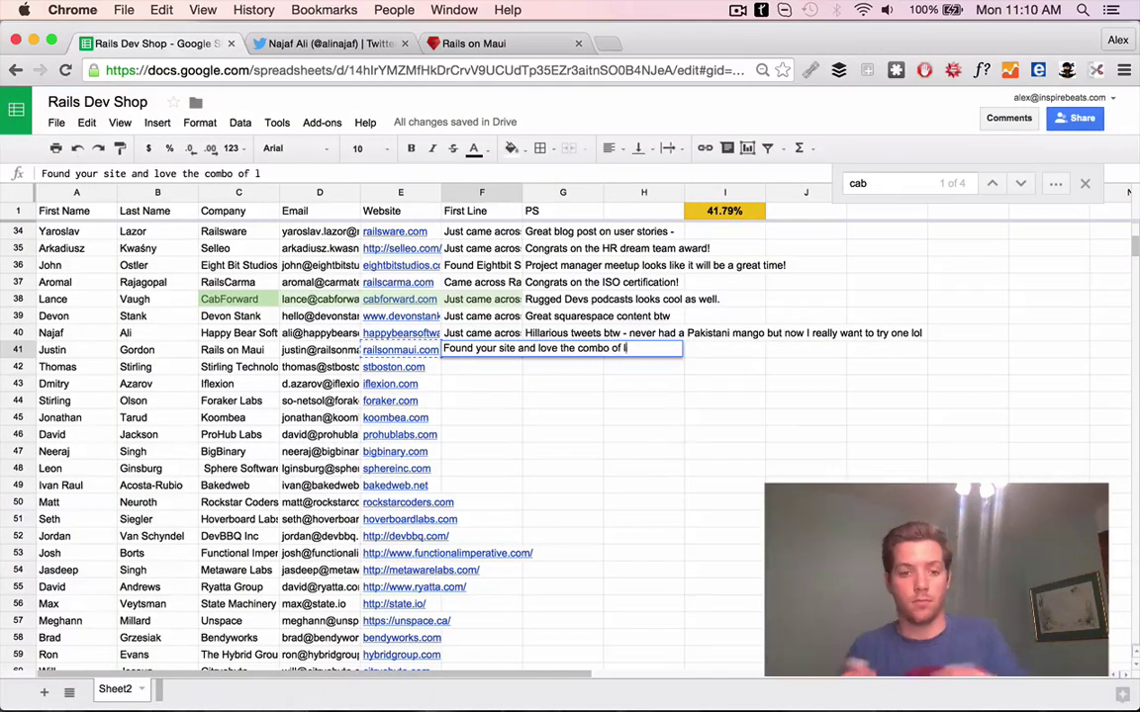
type("ifestyle and programming -")
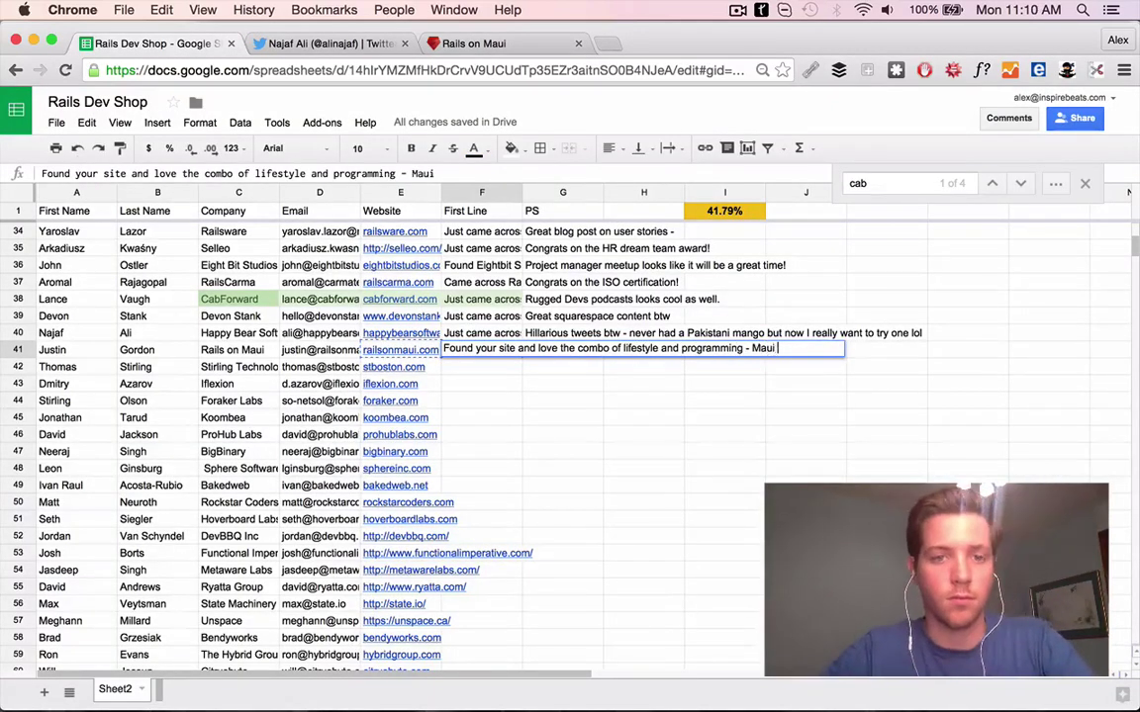
Research the Rails on Maui blog, the author's LinkedIn, forum post and Who is ShakaCode? page
key("super+3")
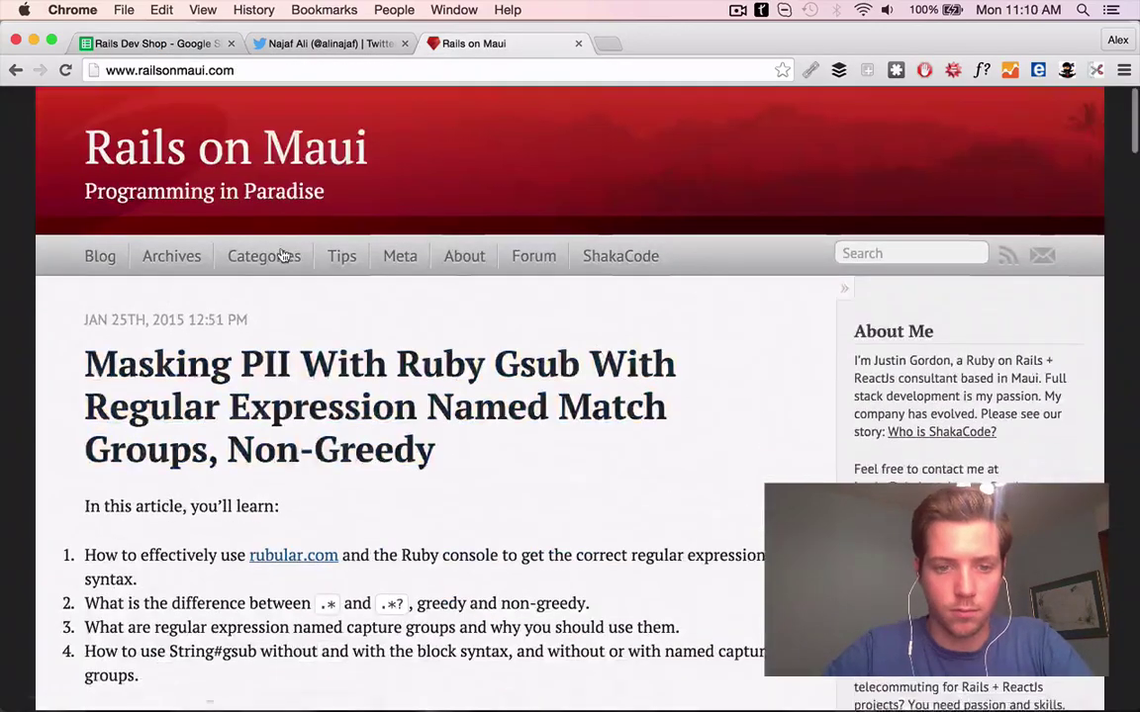
scroll(377, 576, "down", 15)
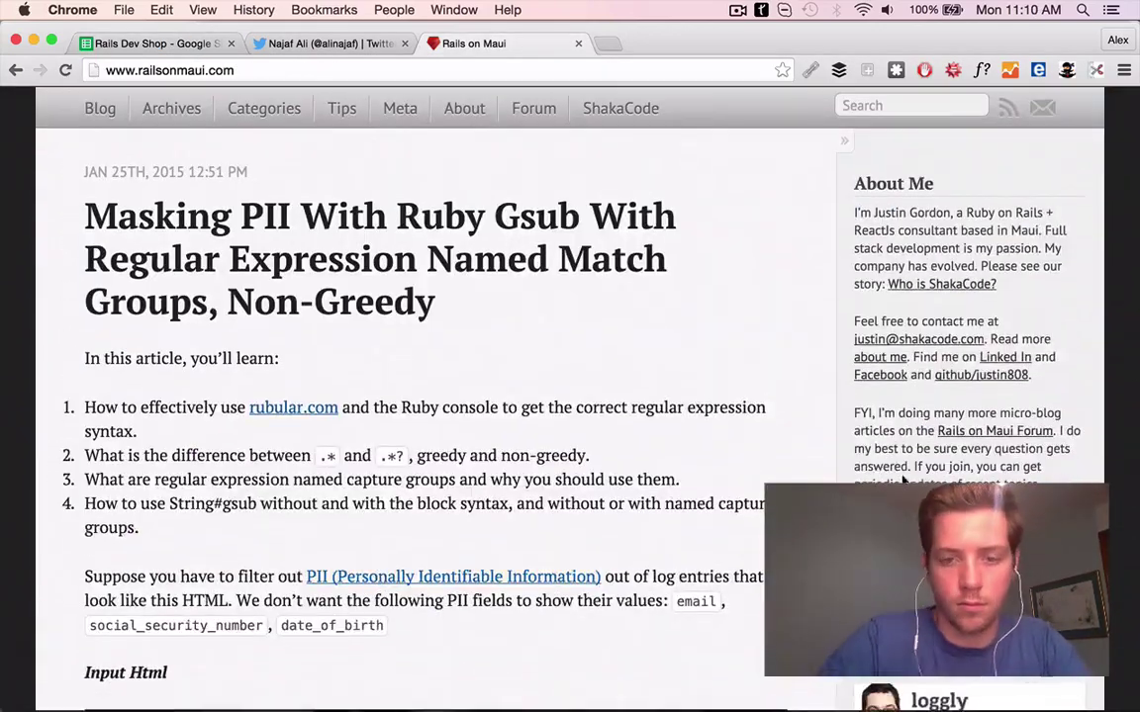
left_click(1005, 372, "super")
scroll(915, 475, "down", 2)
scroll(915, 475, "down", 3)
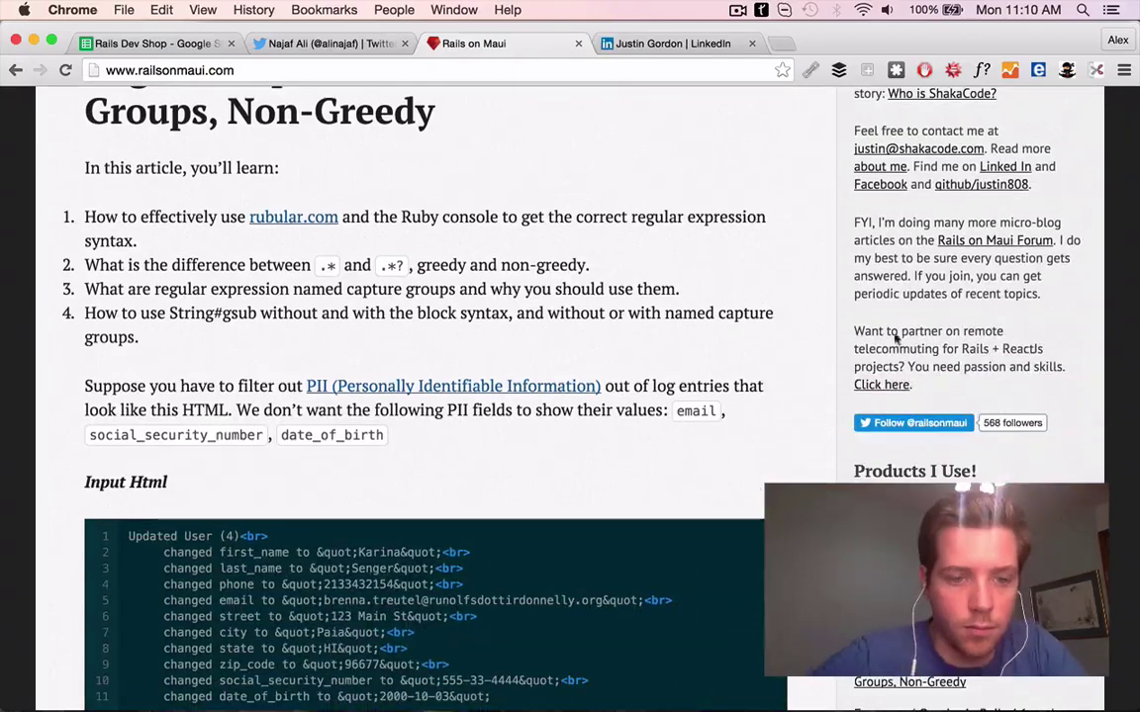
left_click(878, 384)
scroll(318, 368, "down", 5)
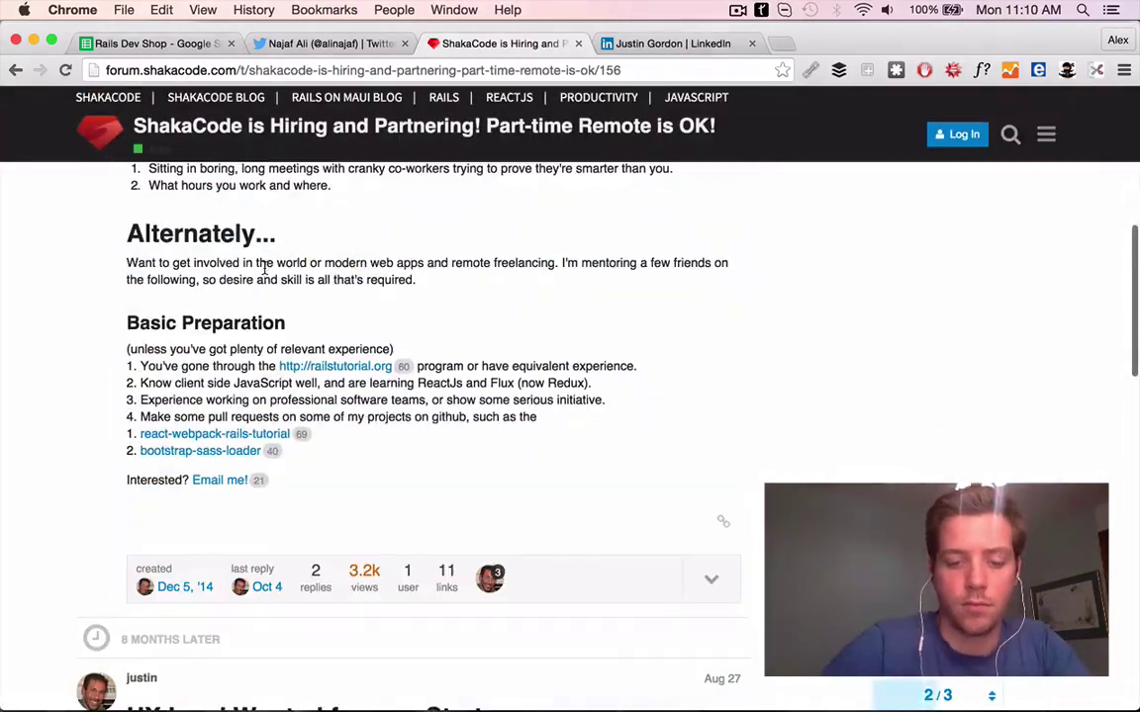
scroll(319, 368, "up", 1)
key("super+bracketleft")
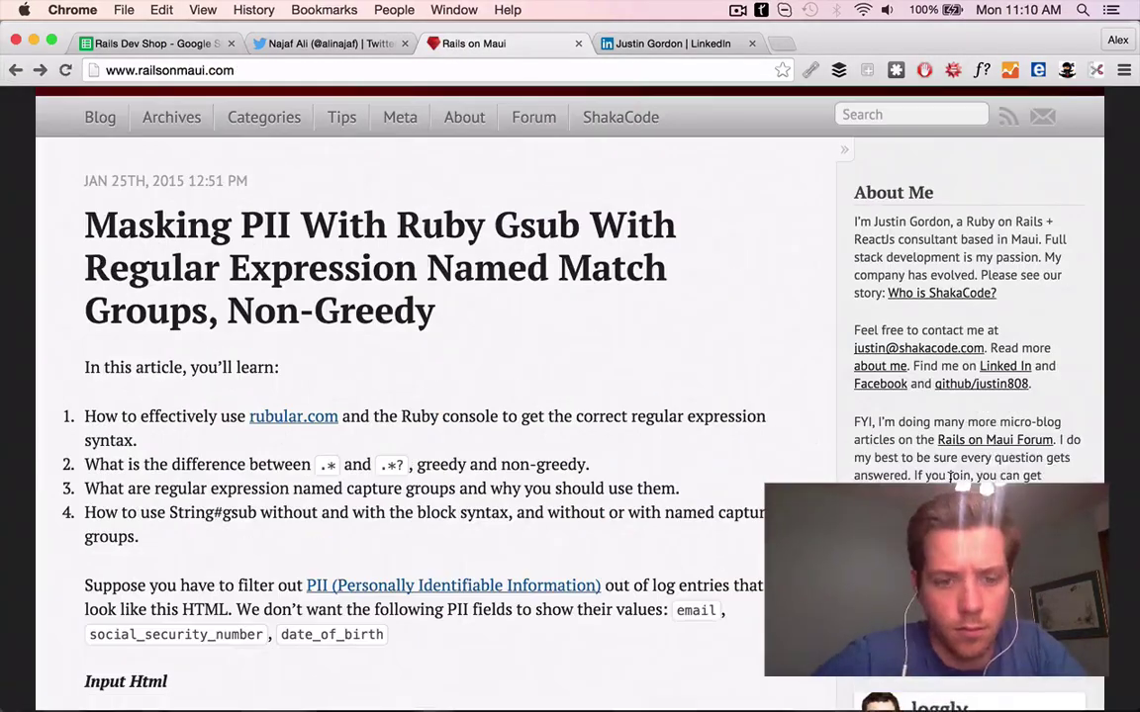
left_click(941, 293)
scroll(570, 396, "down", 10)
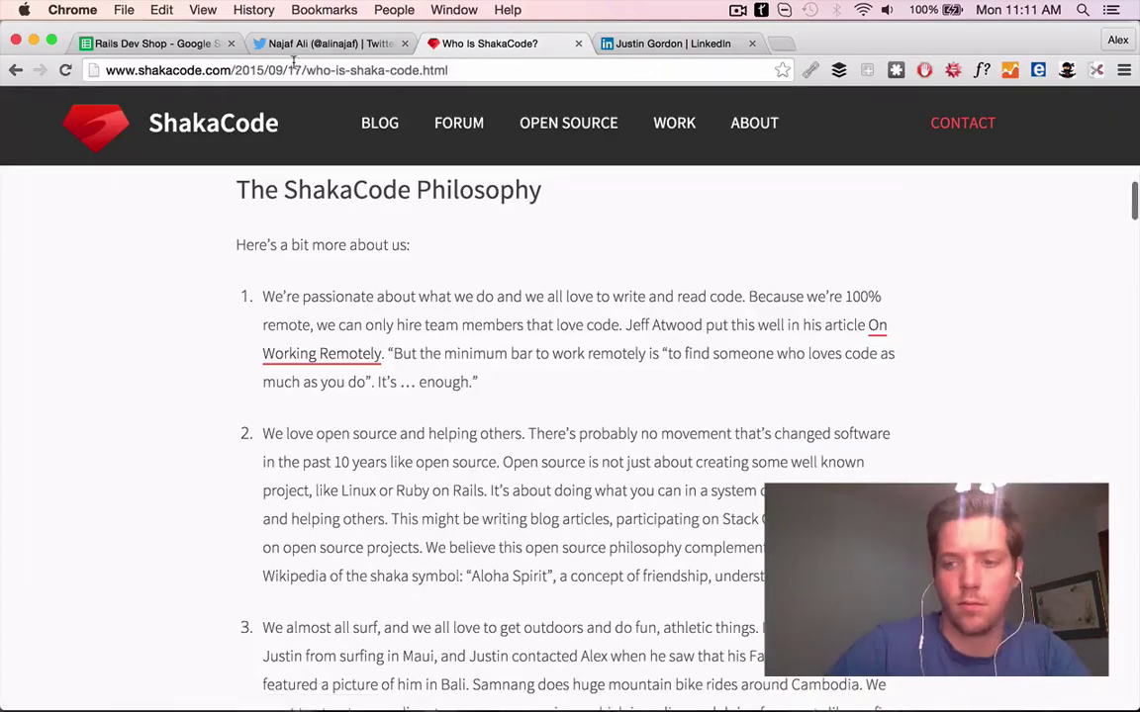
End F41's First Line with 'great philosophy.' and close finished research tabs
key("super+1")
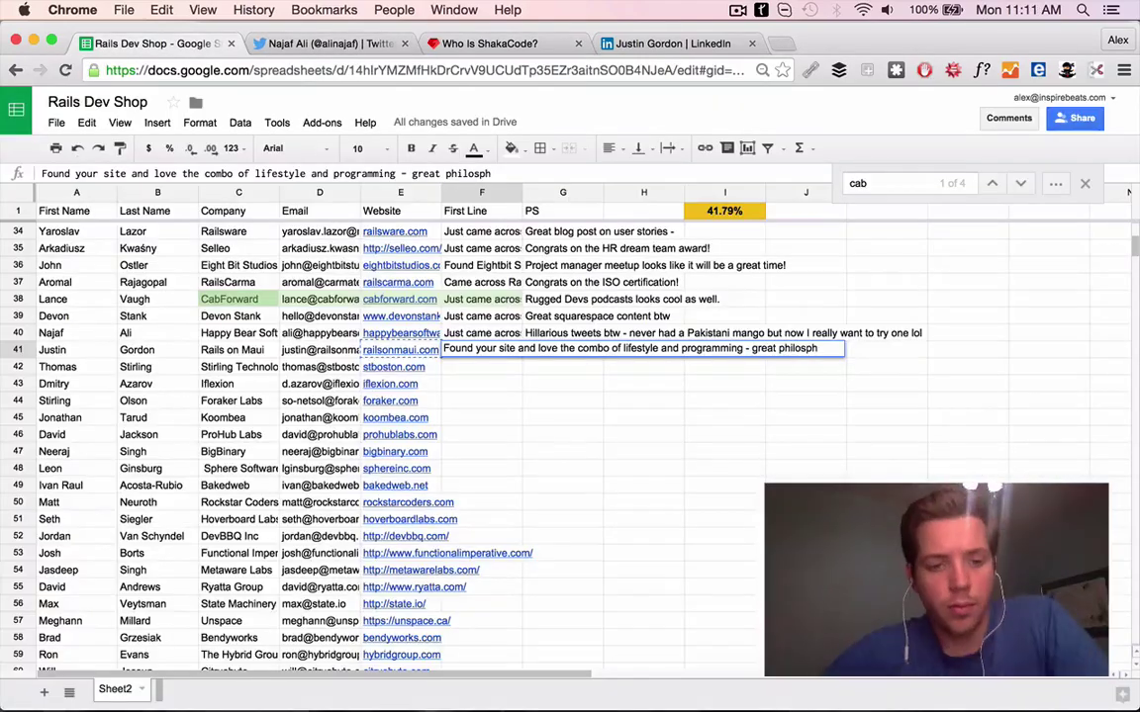
type("y.")
key("Return")
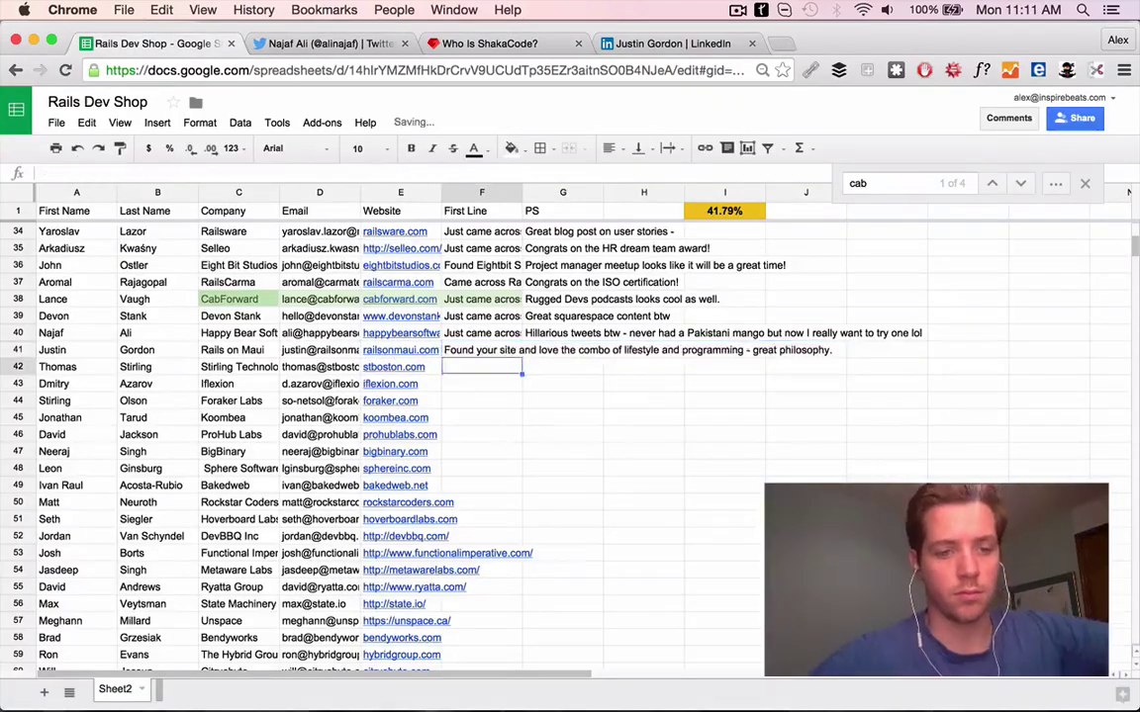
key("super+t")
left_click(390, 44)
Read the Rails on Maui contact's tweets and set G41's PS to 'Awesome post on inspiring others!'
left_click(390, 43)
left_click(390, 43)
left_click(390, 43)
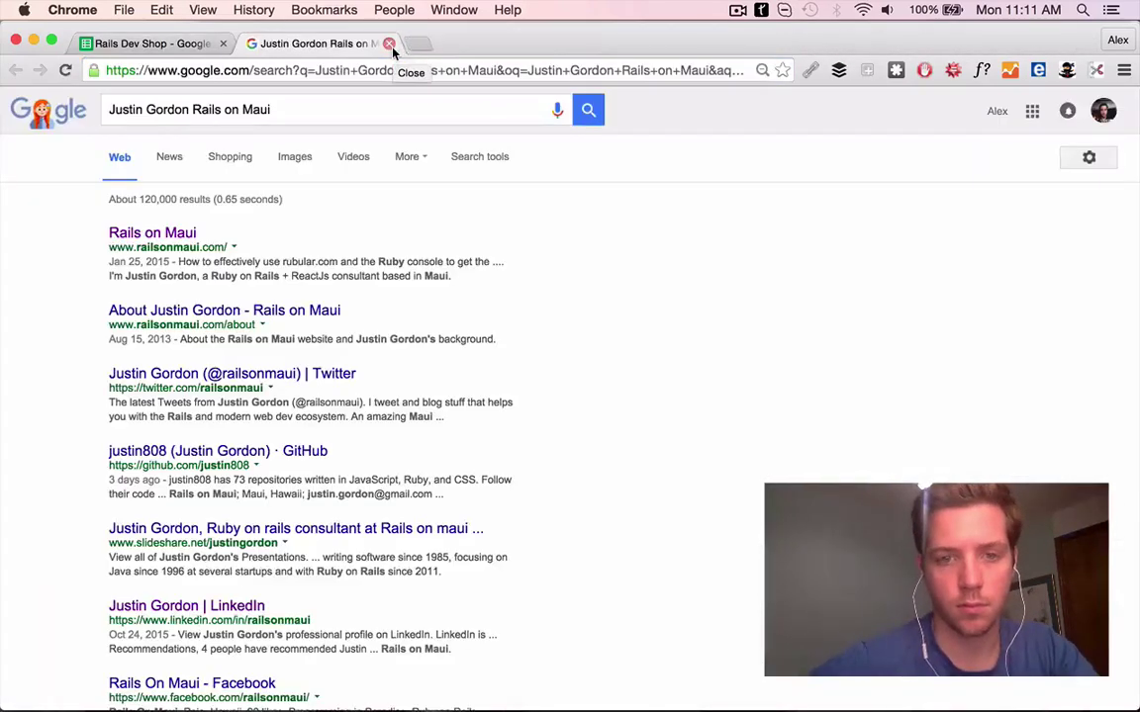
left_click(217, 372)
scroll(547, 479, "down", 10)
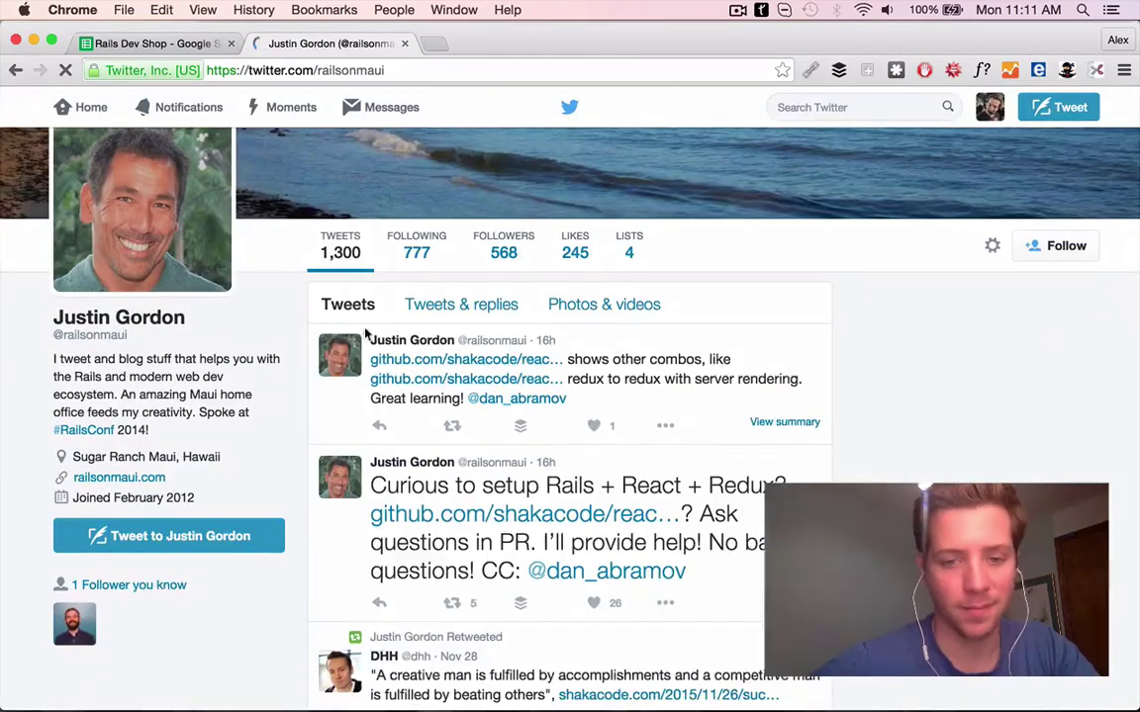
scroll(594, 399, "down", 7)
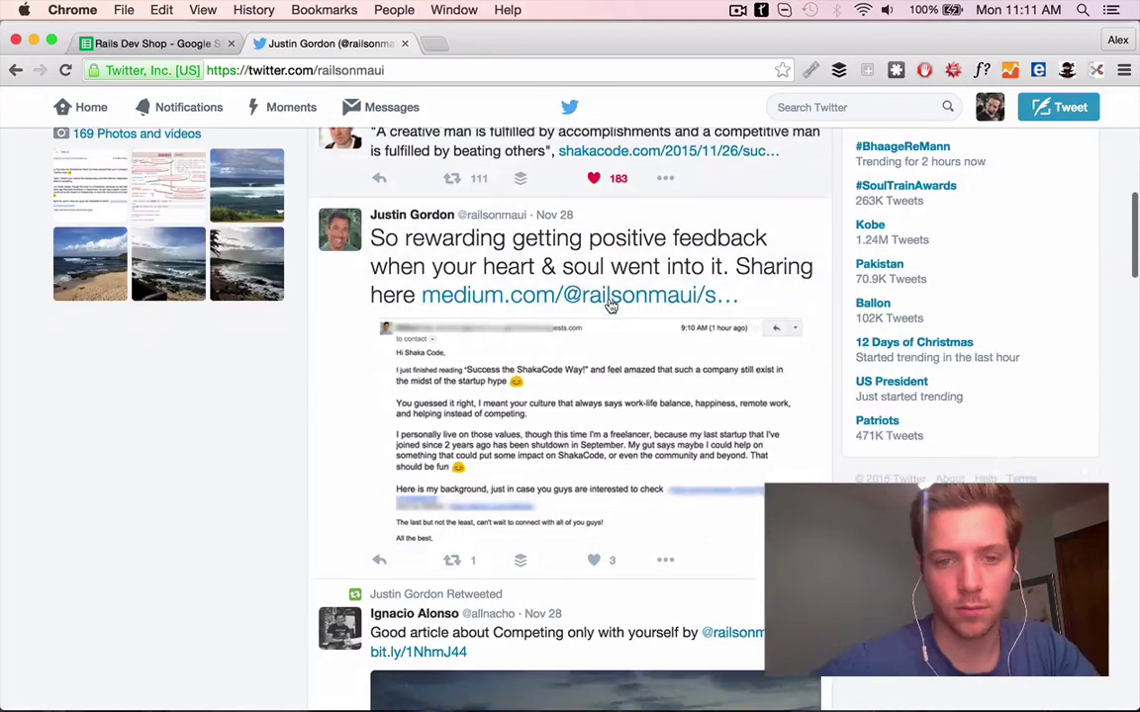
scroll(601, 527, "down", 3)
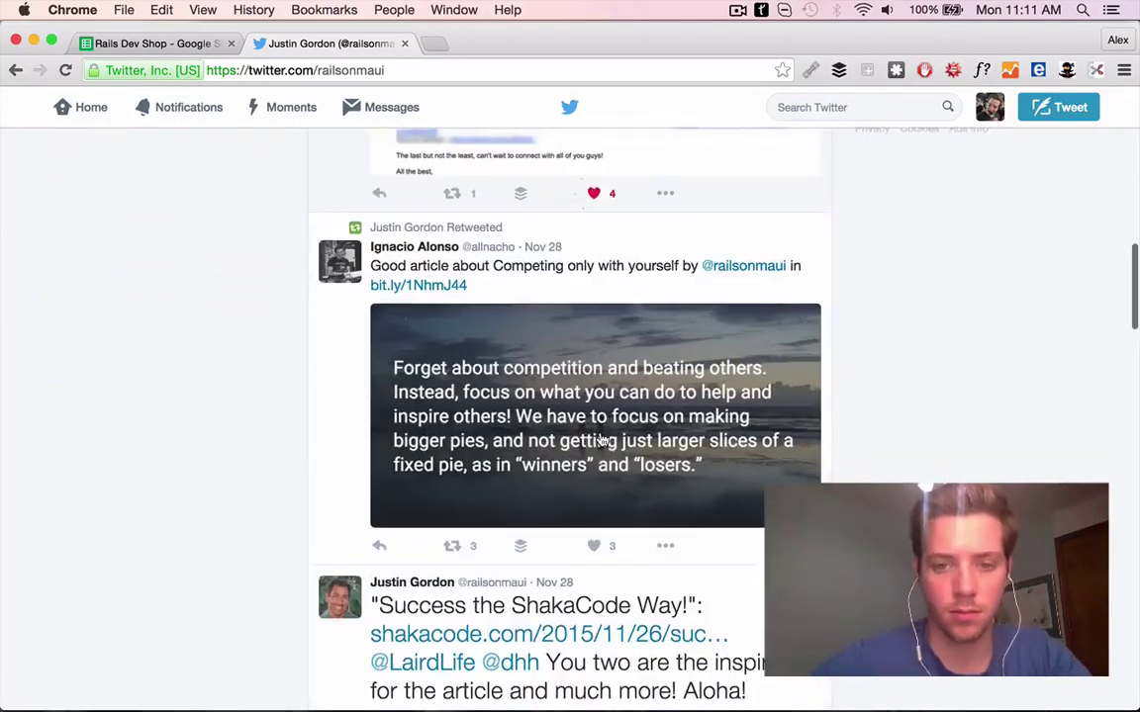
left_click(154, 43)
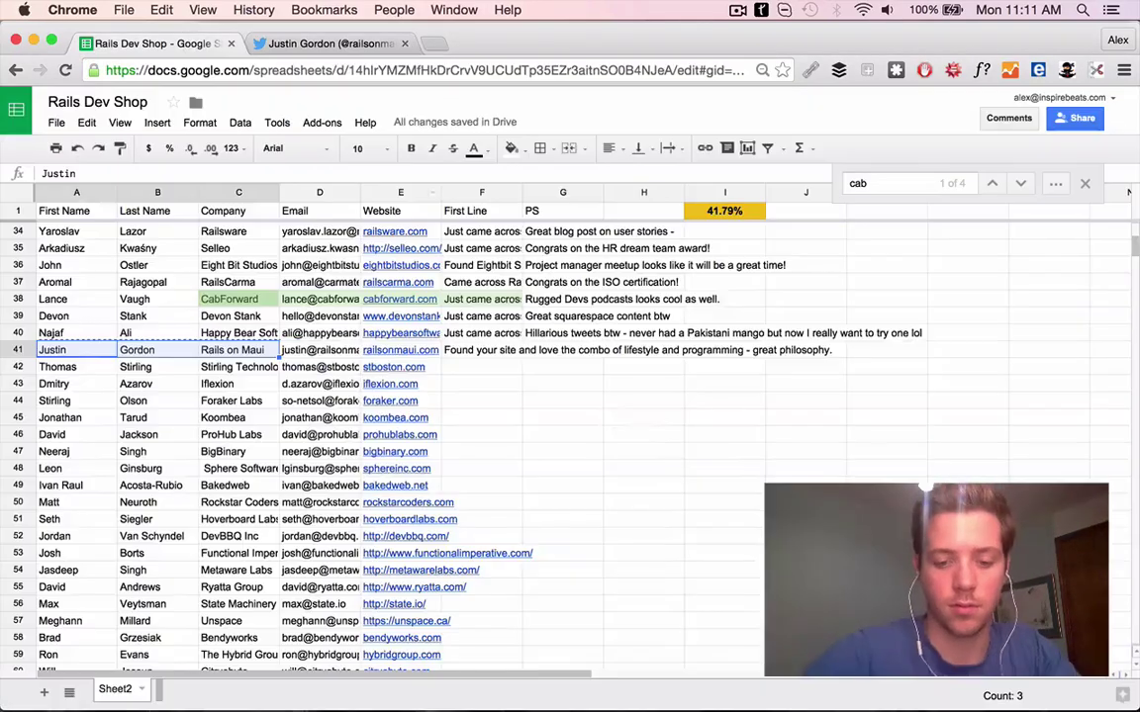
type("A")
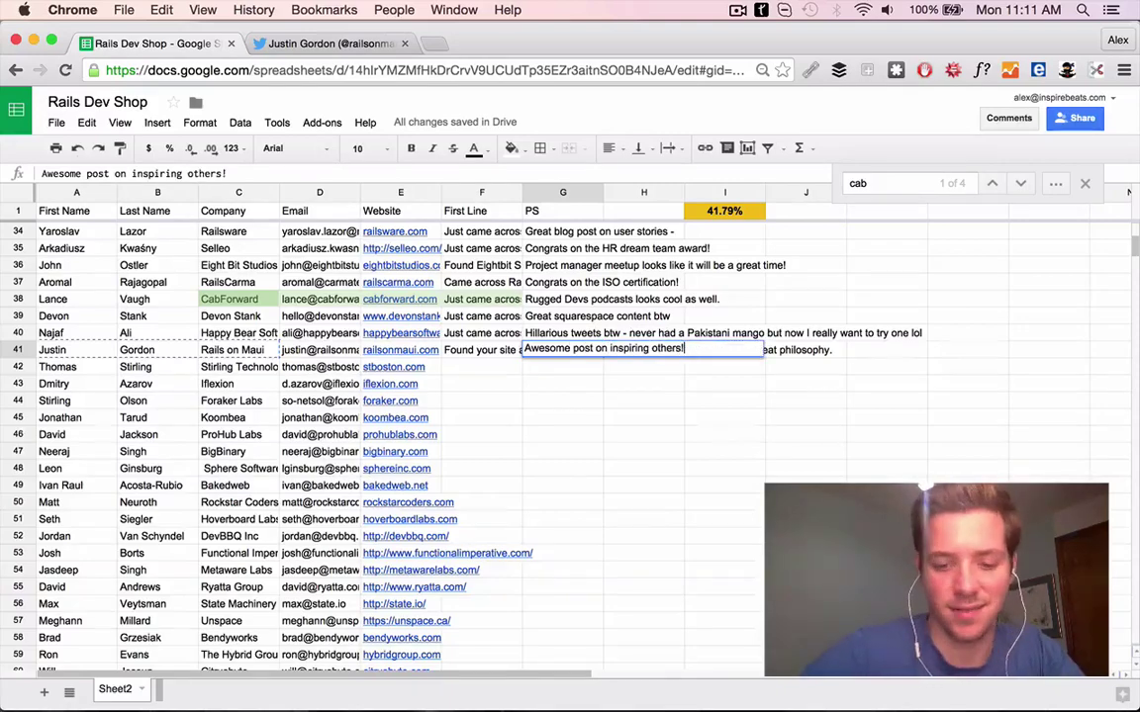
key("Return")
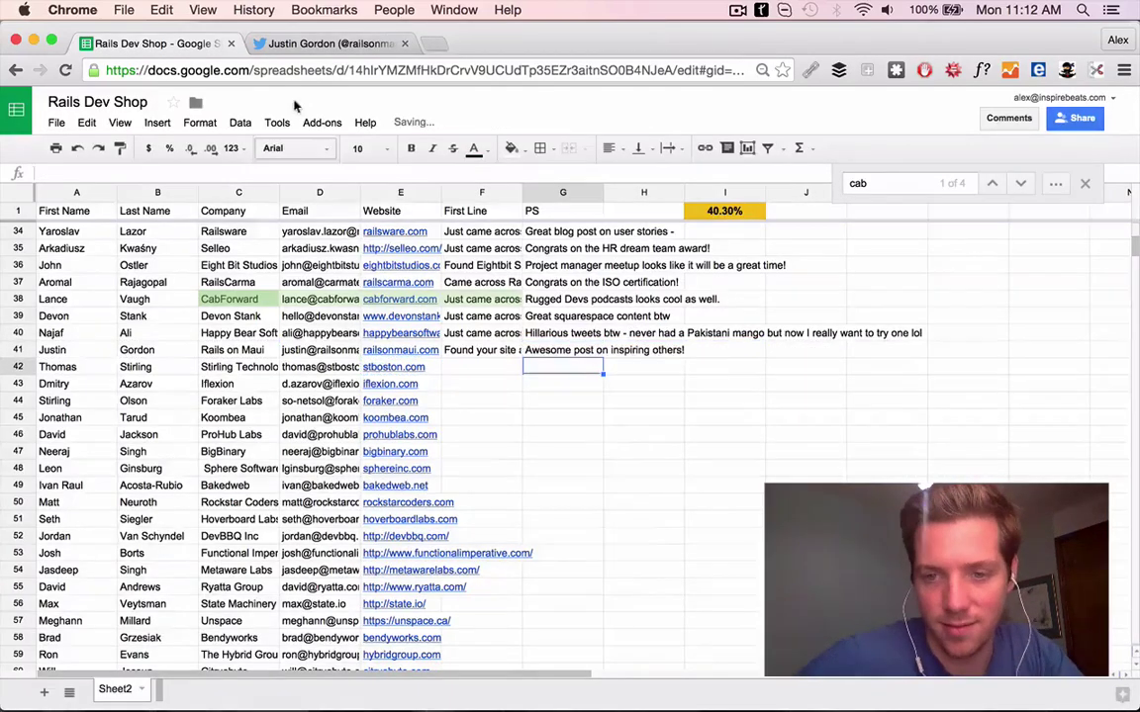
Browse the Twitter home feed and own profile, then close the Twitter tab
left_click(326, 44)
left_click(730, 399)
left_click(91, 106)
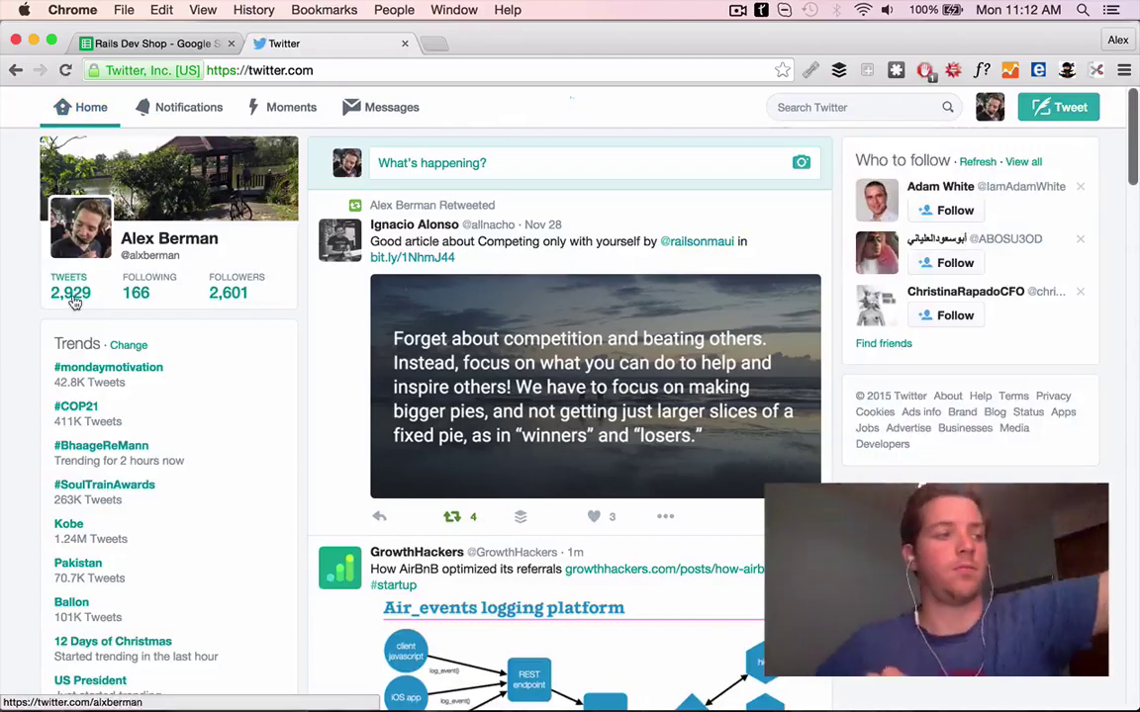
left_click(205, 181)
scroll(476, 227, "down", 10)
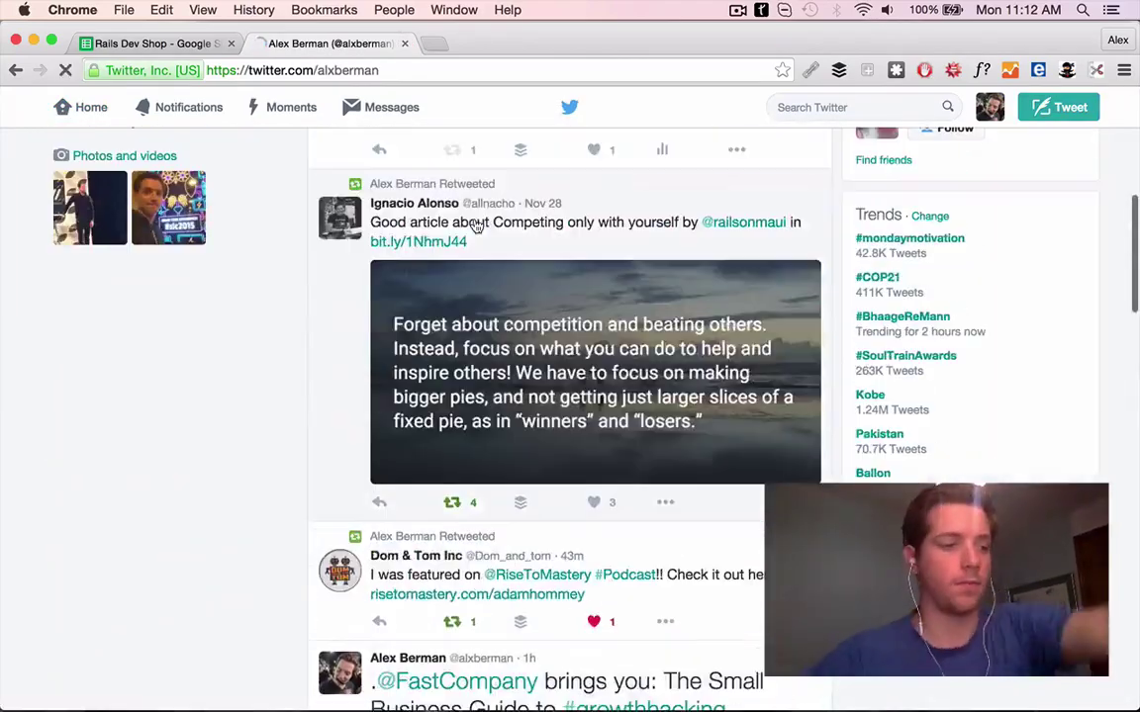
scroll(476, 227, "down", 8)
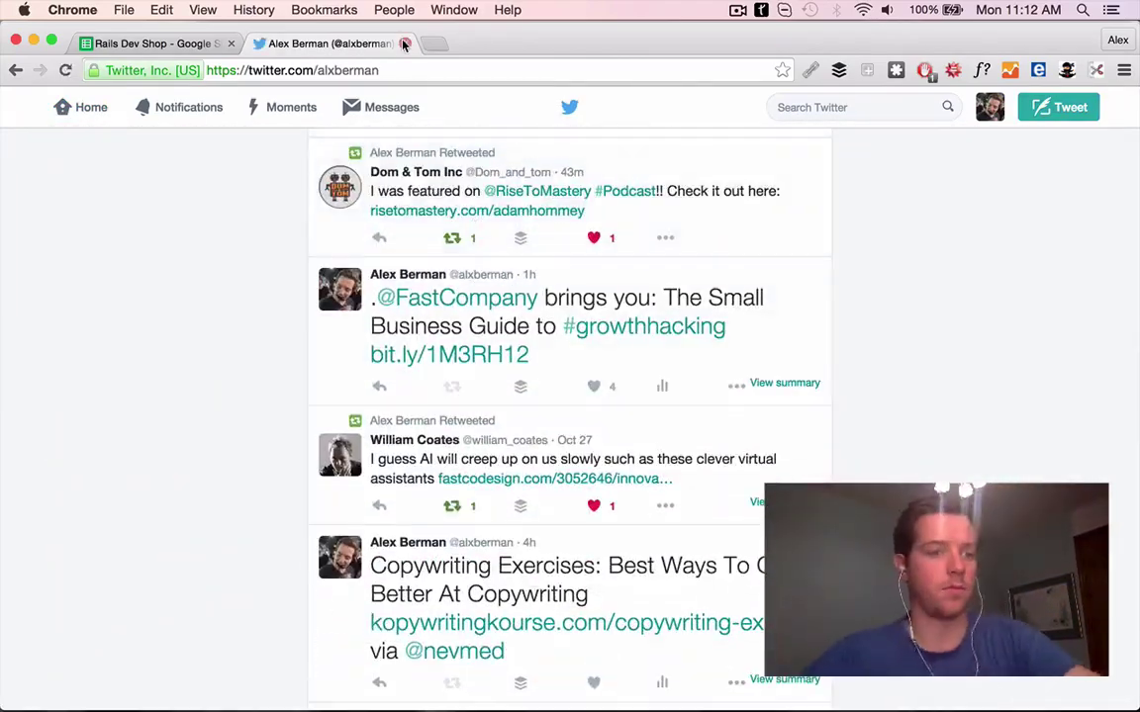
left_click(404, 44)
Open row 42's stboston.com website in a new tab
left_click(394, 367)
left_click(400, 388)
left_click(153, 43)
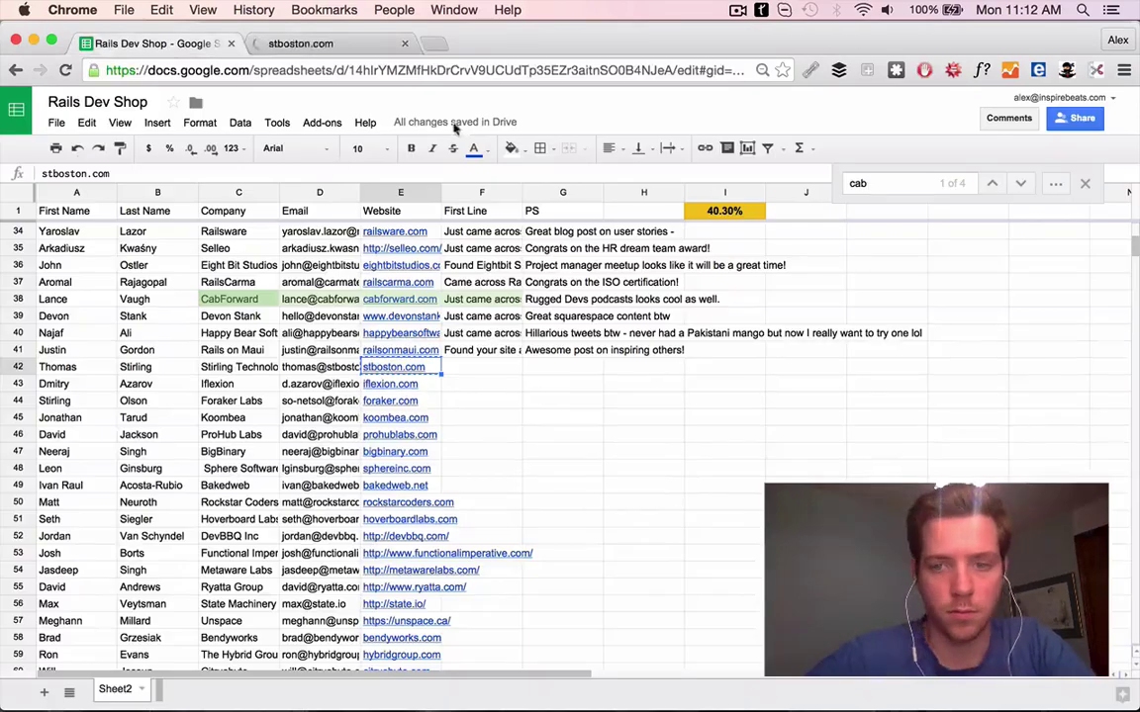
Browse stboston.com's Our Portfolio page and open the Wayland library project
key("ctrl+Tab")
scroll(465, 407, "down", 5)
scroll(463, 401, "up", 5)
scroll(463, 402, "down", 3)
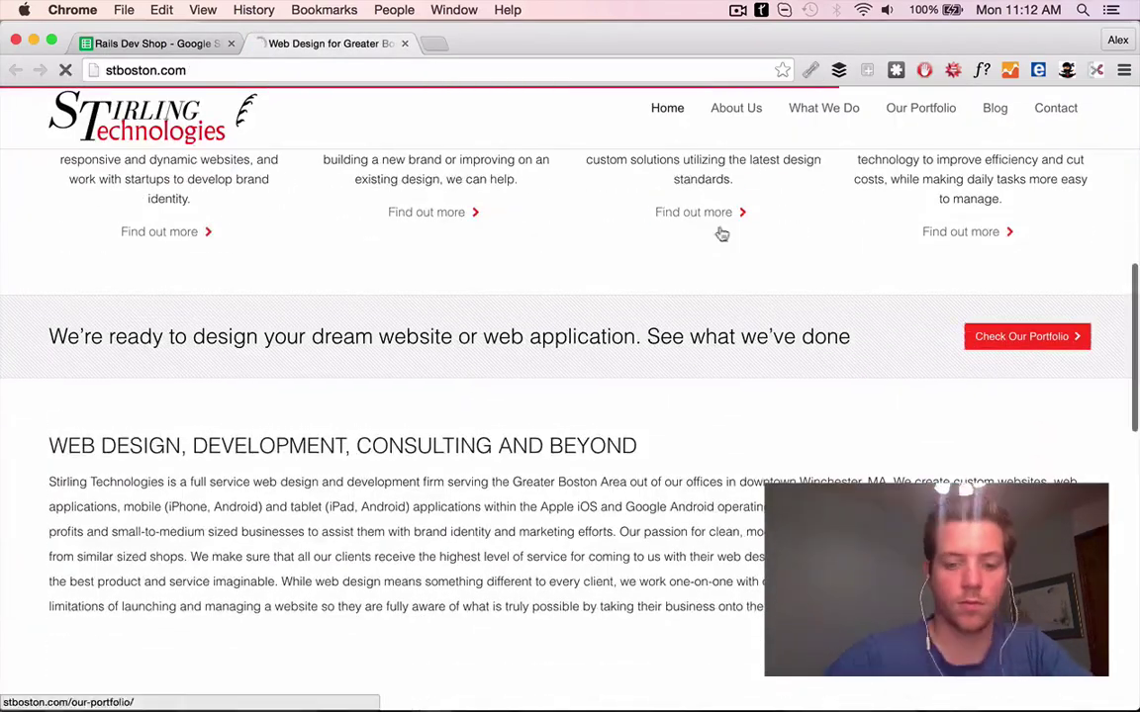
left_click(723, 234)
scroll(423, 449, "down", 5)
left_click(297, 297, "super")
Write F42's First Line praising ST's portfolio and Wayland work
key("ctrl+shift+Tab")
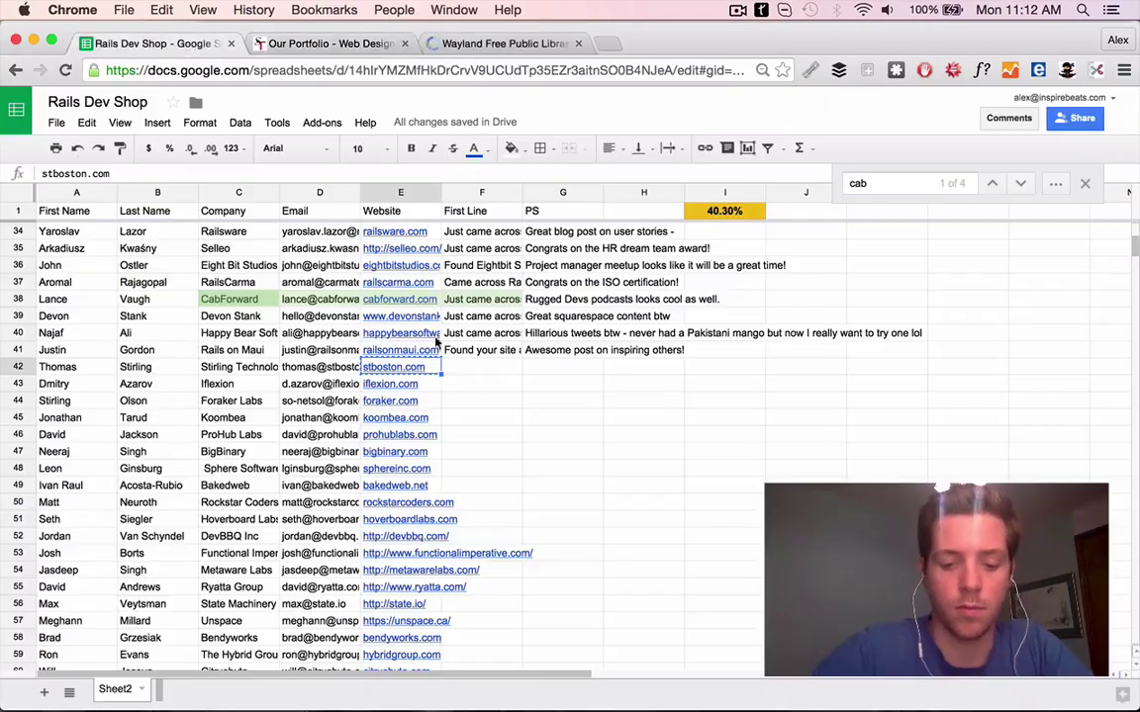
key("Tab")
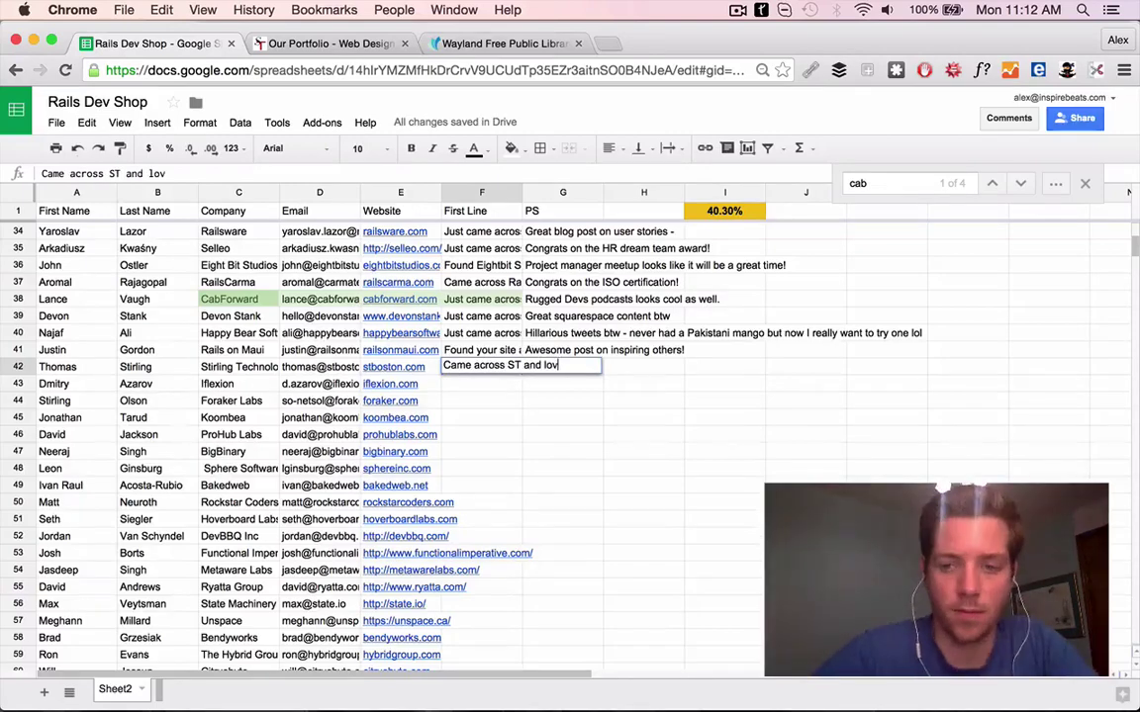
key("ctrl+shift+Tab")
key("ctrl+Tab")
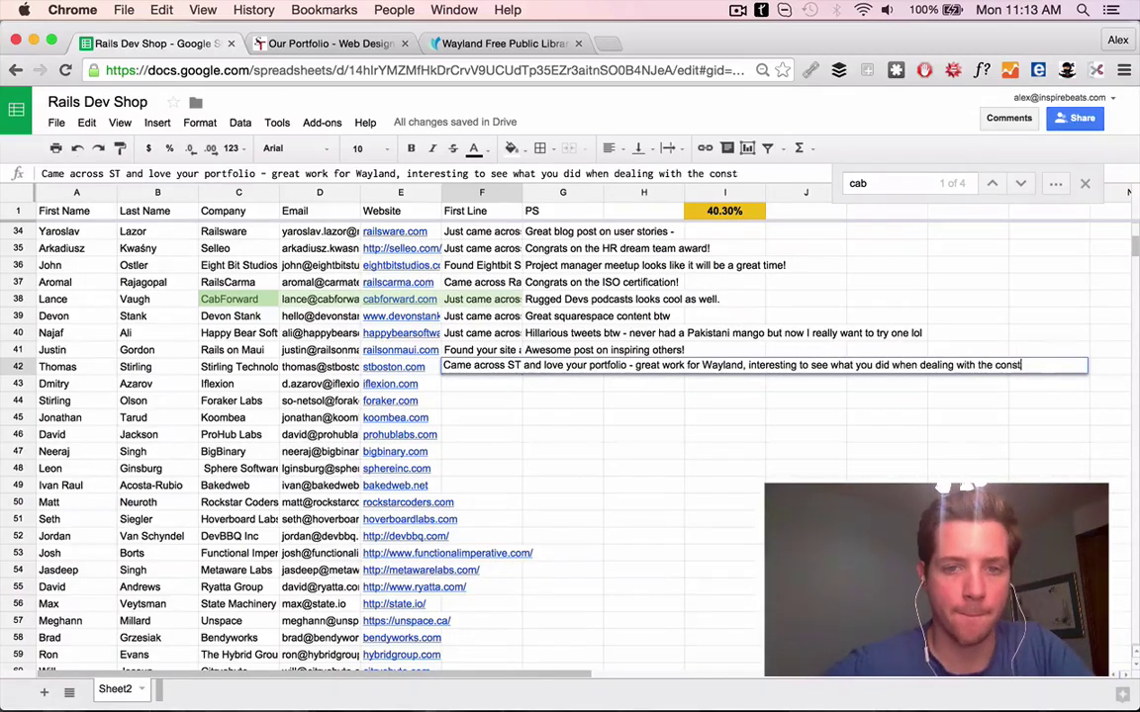
key("Tab")
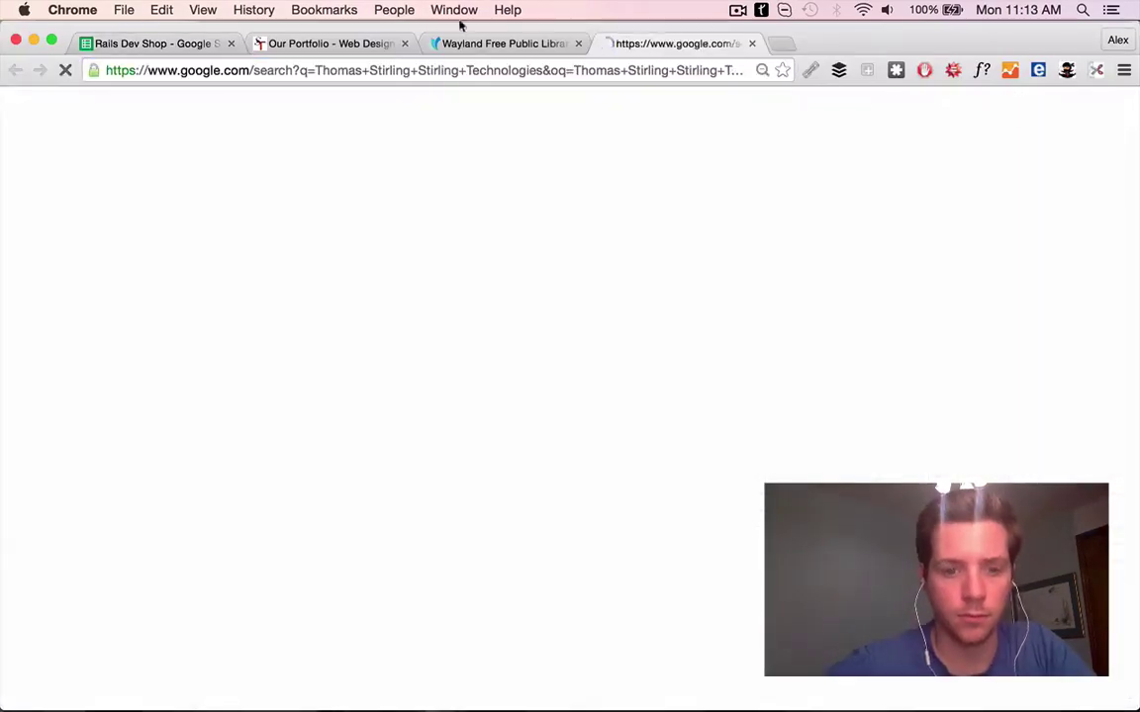
Look up the Stirling Technologies contact's LinkedIn profile and linked Twitter account
left_click(224, 425)
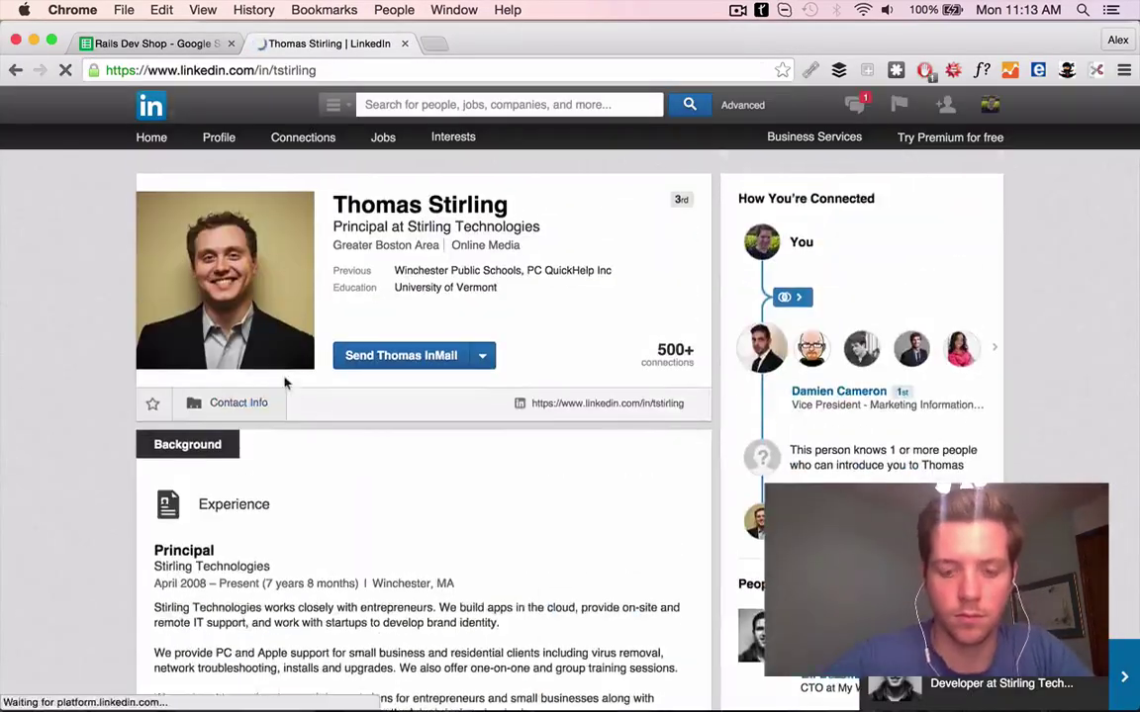
left_click(250, 404)
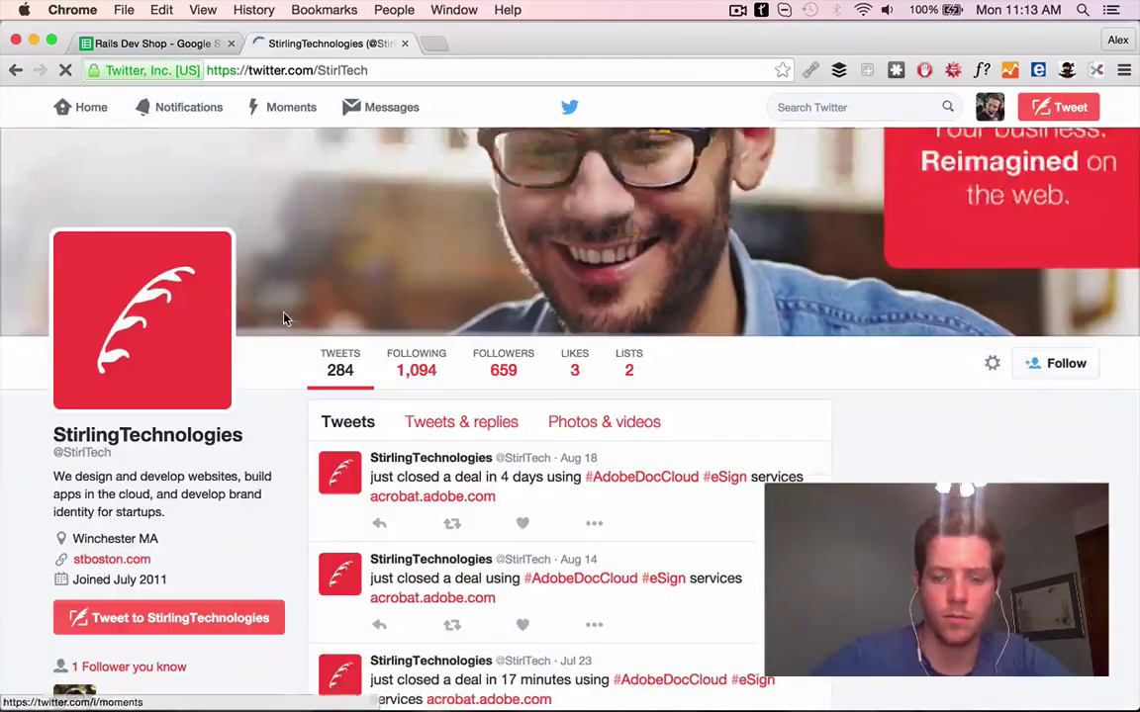
scroll(485, 416, "down", 3)
scroll(495, 367, "up", 2)
scroll(475, 356, "down", 10)
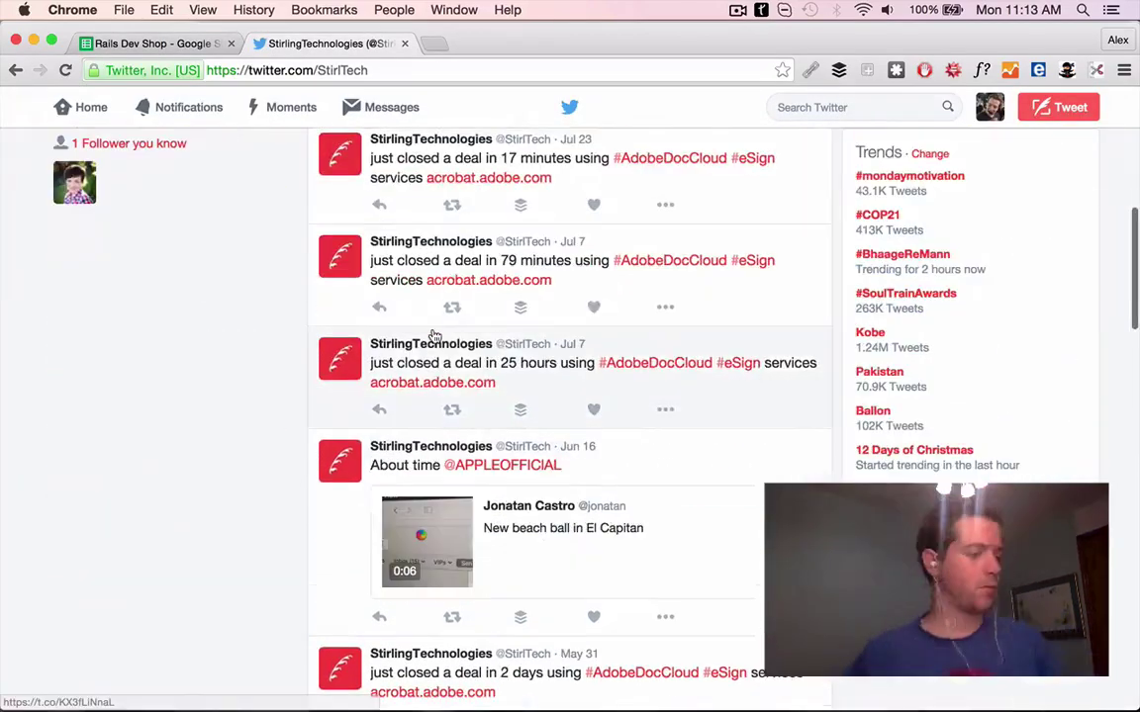
scroll(432, 332, "down", 6)
key("super+bracketleft")
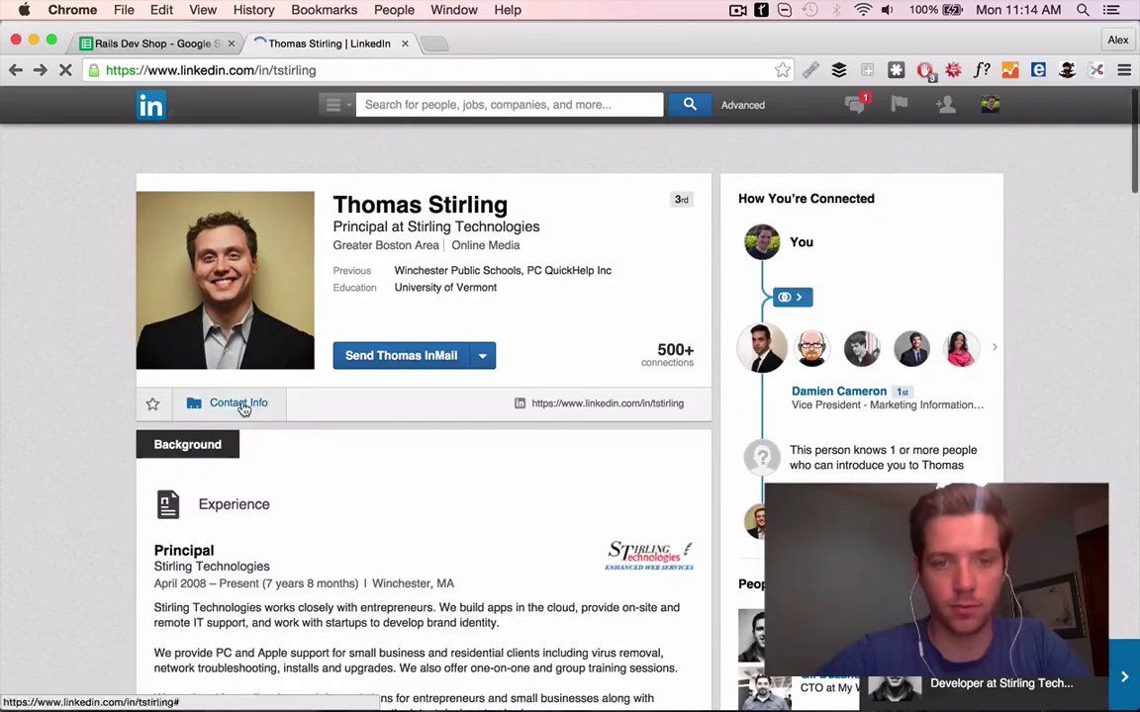
left_click(241, 406)
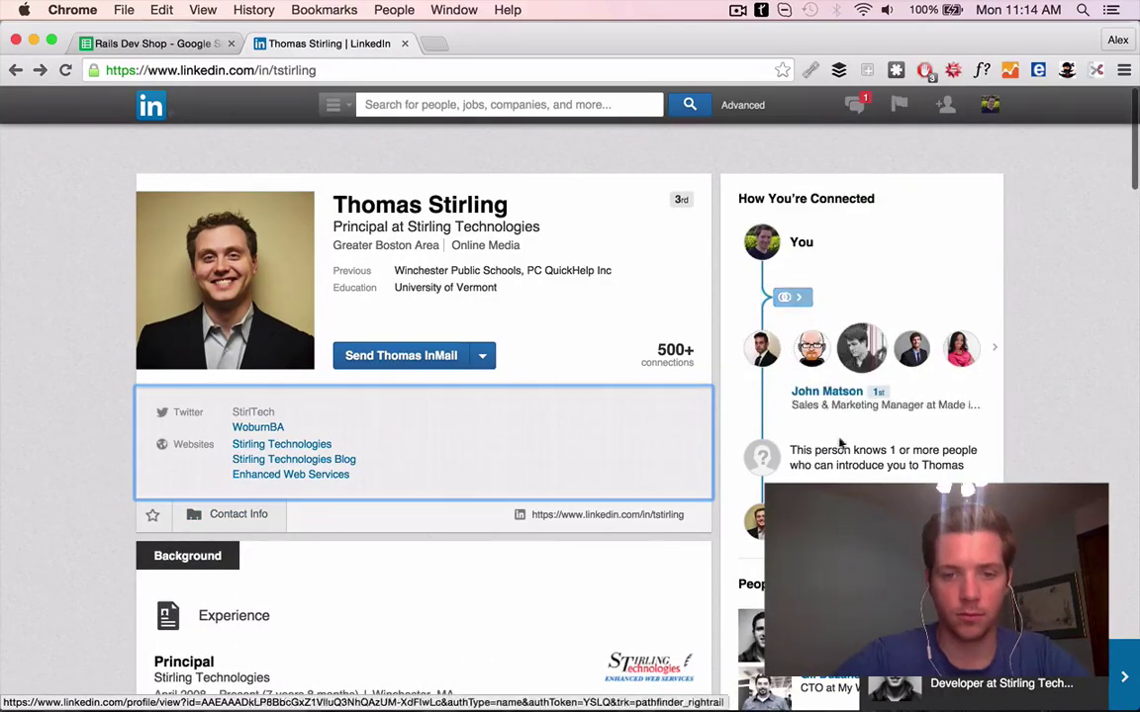
left_click(266, 428)
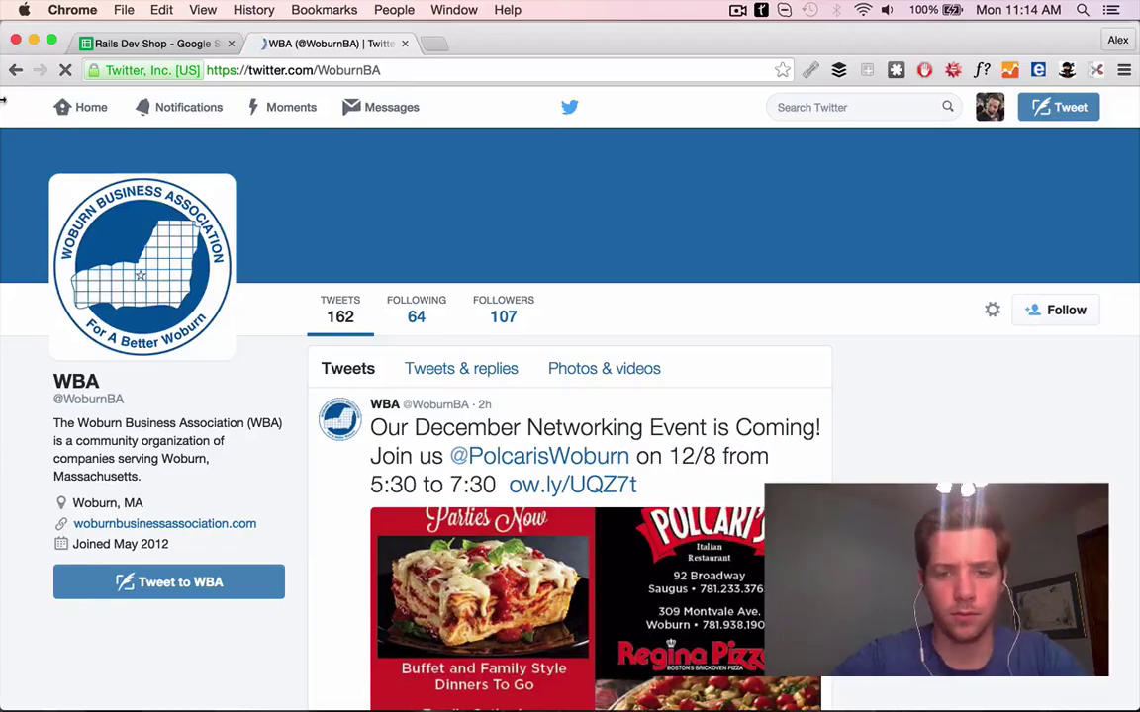
left_click(14, 70)
Reopen stboston.com, close LinkedIn, and read the Real-Life Mom blog post
left_click(102, 44)
left_click(406, 371)
left_click(402, 44)
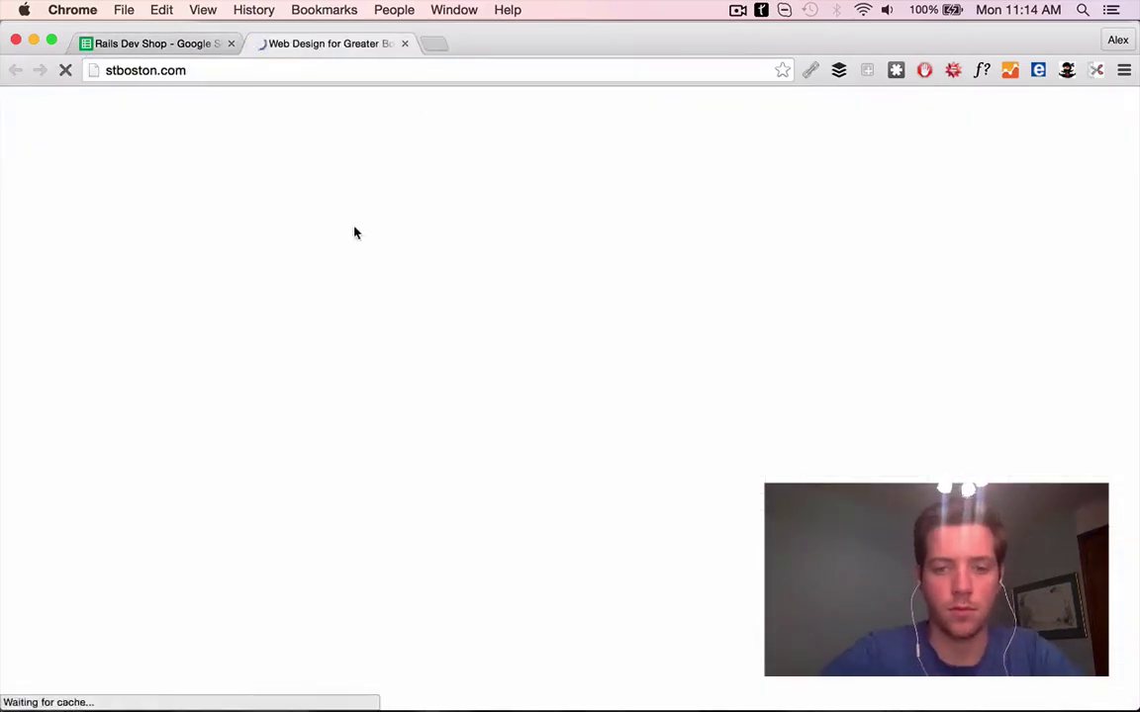
scroll(445, 230, "down", 10)
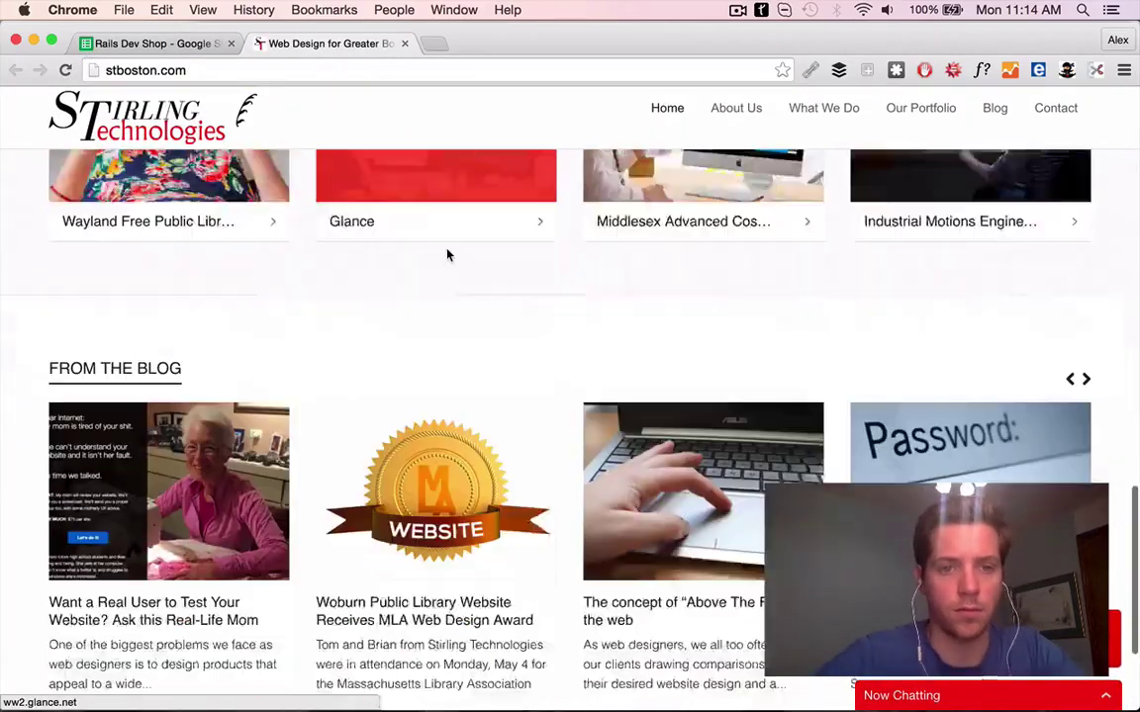
scroll(447, 255, "down", 3)
left_click(203, 433)
left_click(154, 44)
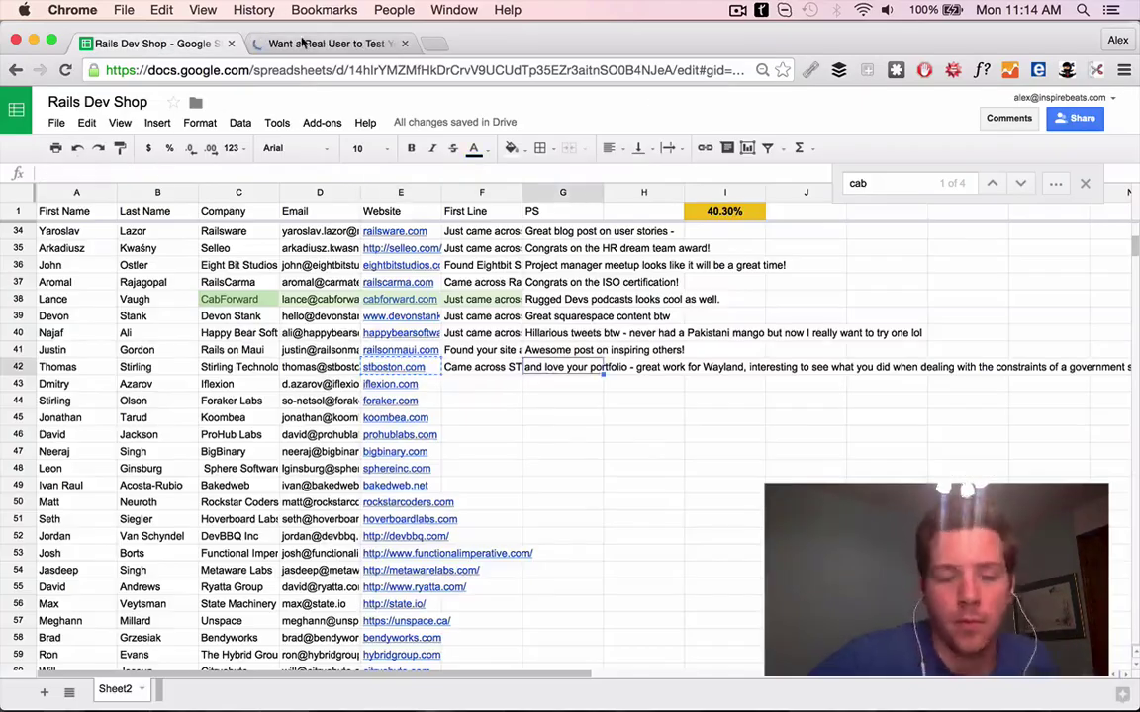
left_click(303, 43)
scroll(465, 562, "down", 5)
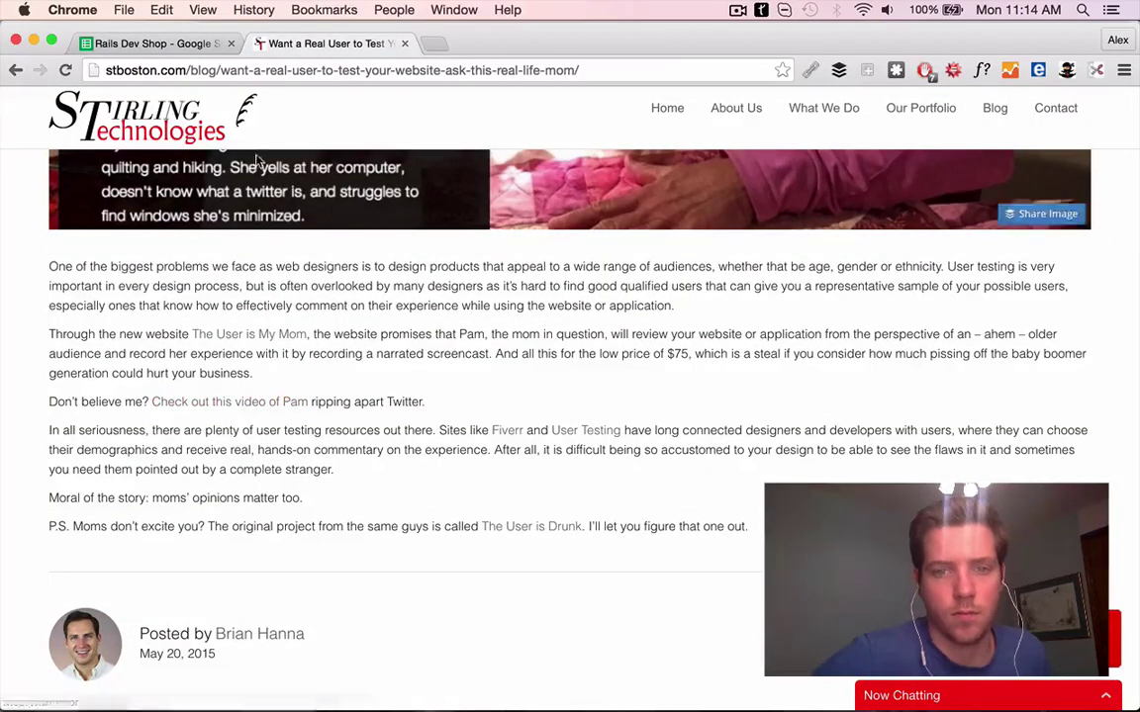
Write G42's PS praising the 'user is my mom' blog post
key("super+1")
key("Right")
key("Right")
type("Greta")
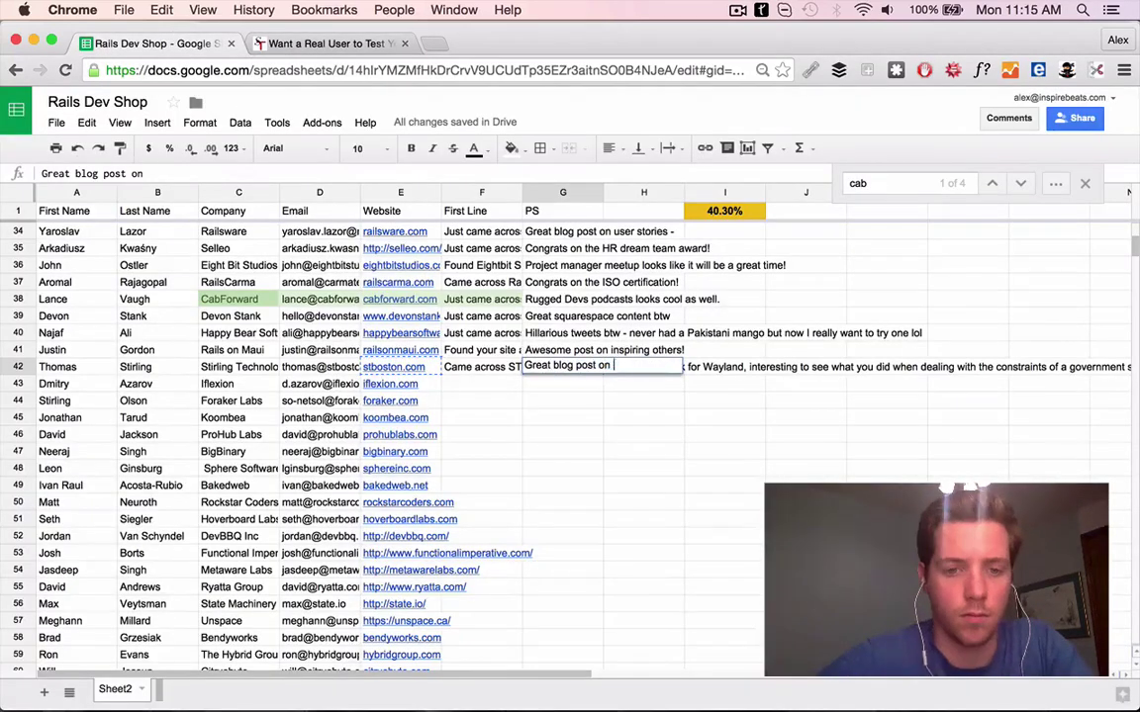
type("arious lol")
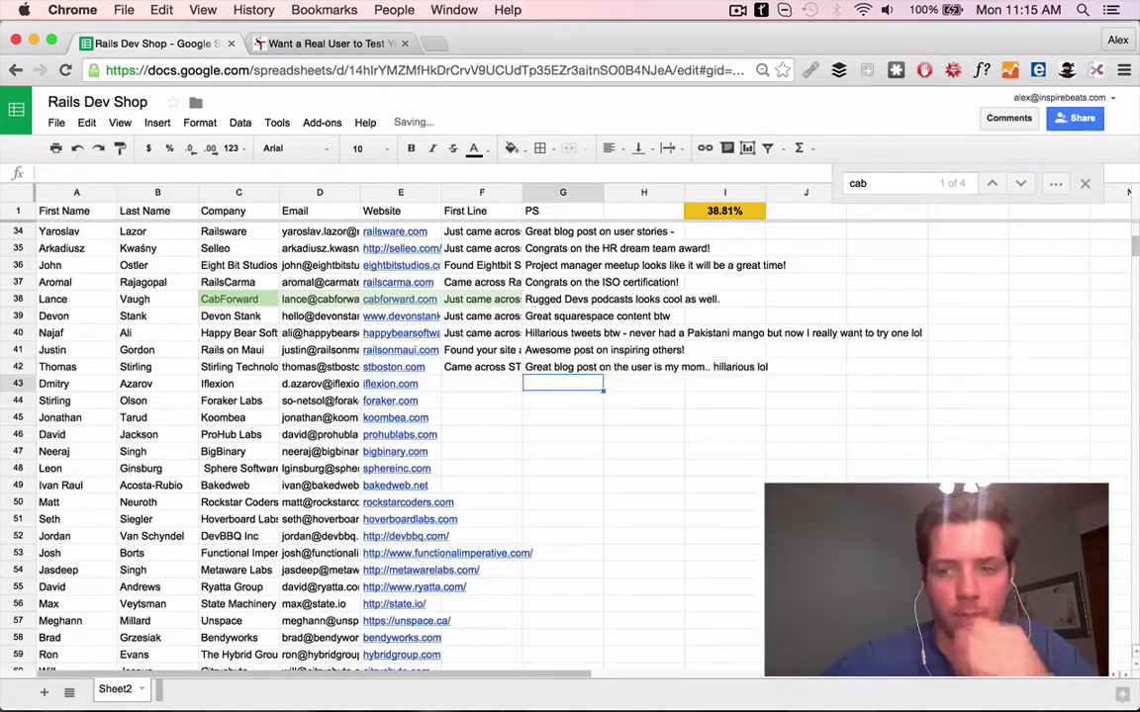
Load iflexion.com in a new browser tab
key("super+t")
type("iflexion.com")
key("Return")
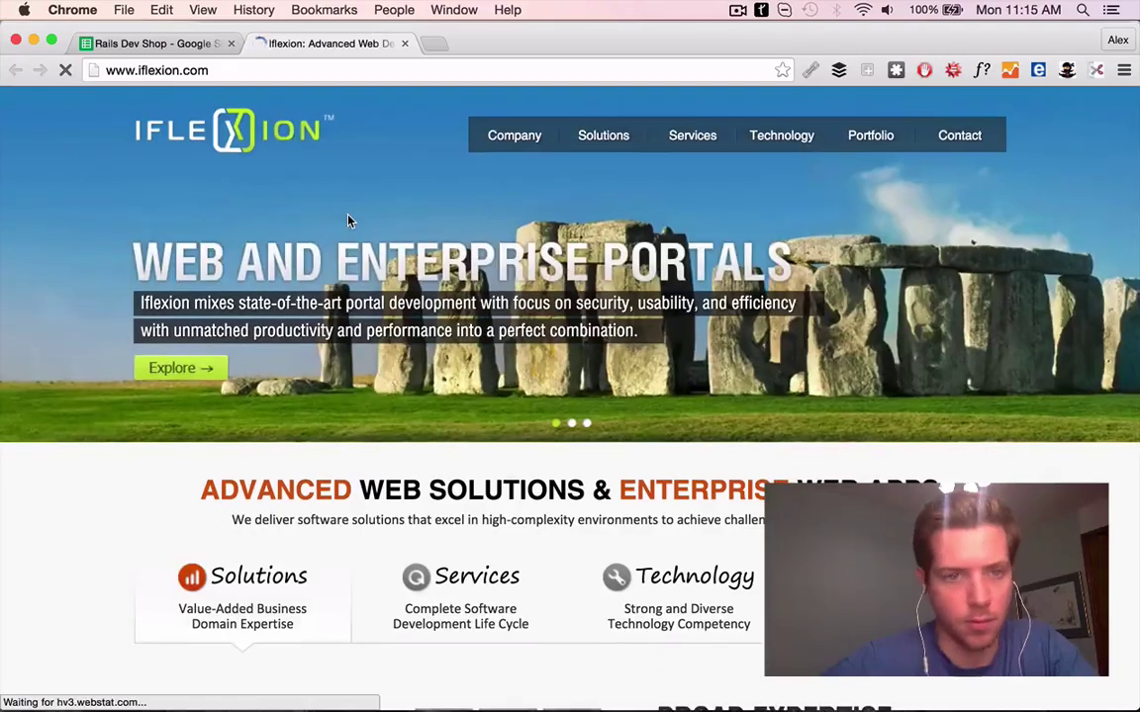
Look over the Philips Pronto Customer Portal project on iflexion.com
scroll(553, 434, "down", 10)
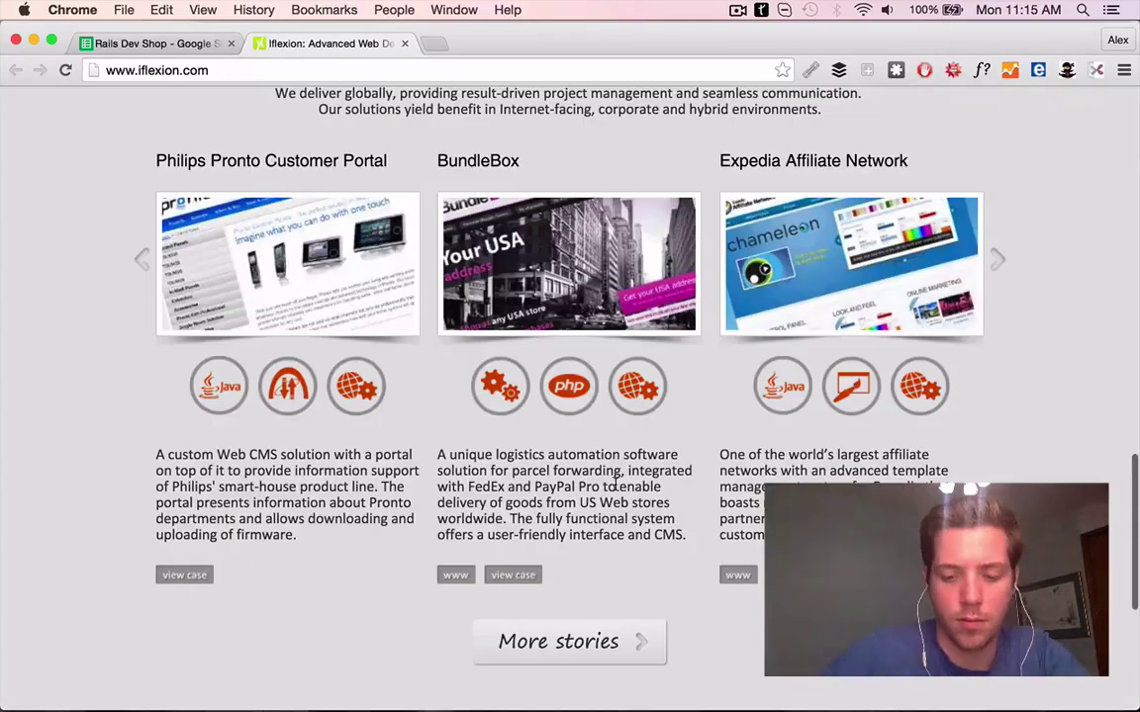
left_click(237, 152)
scroll(382, 198, "down", 8)
scroll(297, 237, "up", 10)
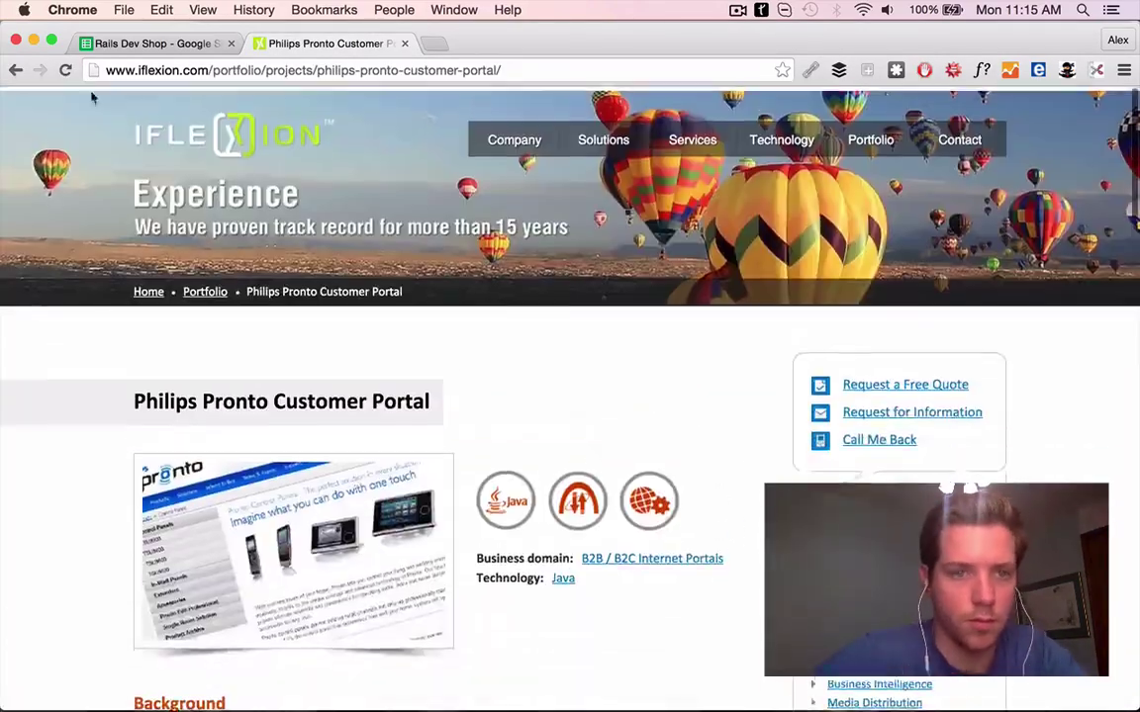
key("super+bracketleft")
Browse Iflexion's full portfolio and Ruby on Rails development page
scroll(569, 297, "down", 3)
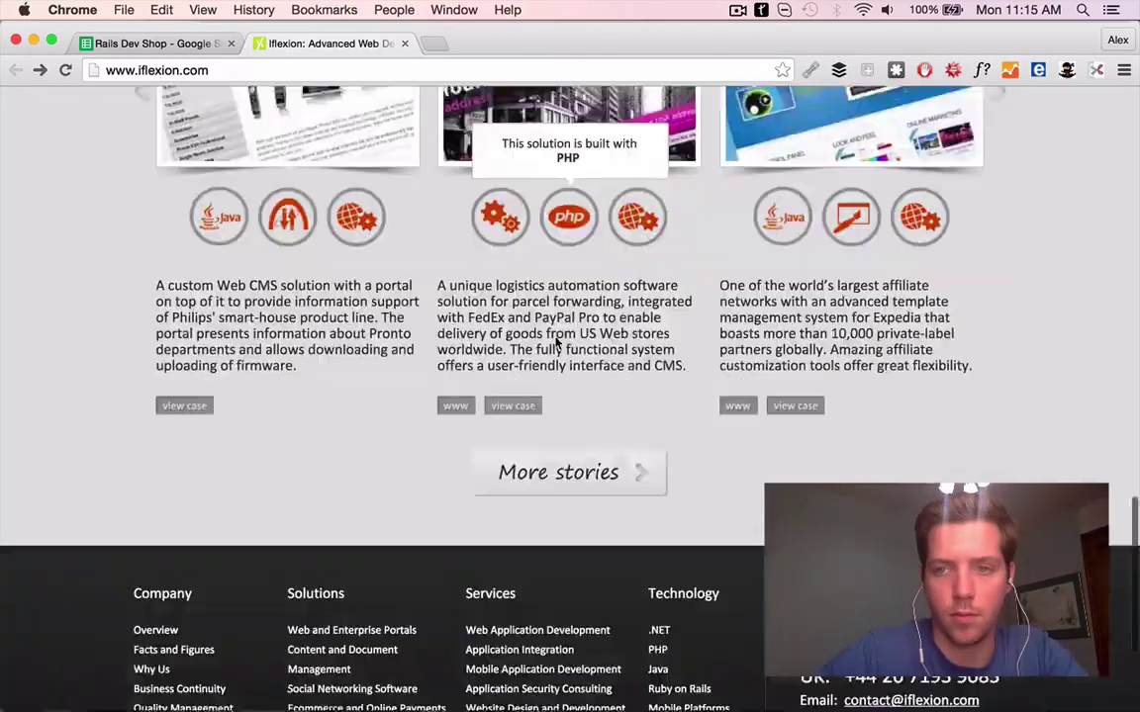
left_click(537, 478)
scroll(537, 478, "down", 15)
left_click(680, 471)
scroll(547, 364, "down", 10)
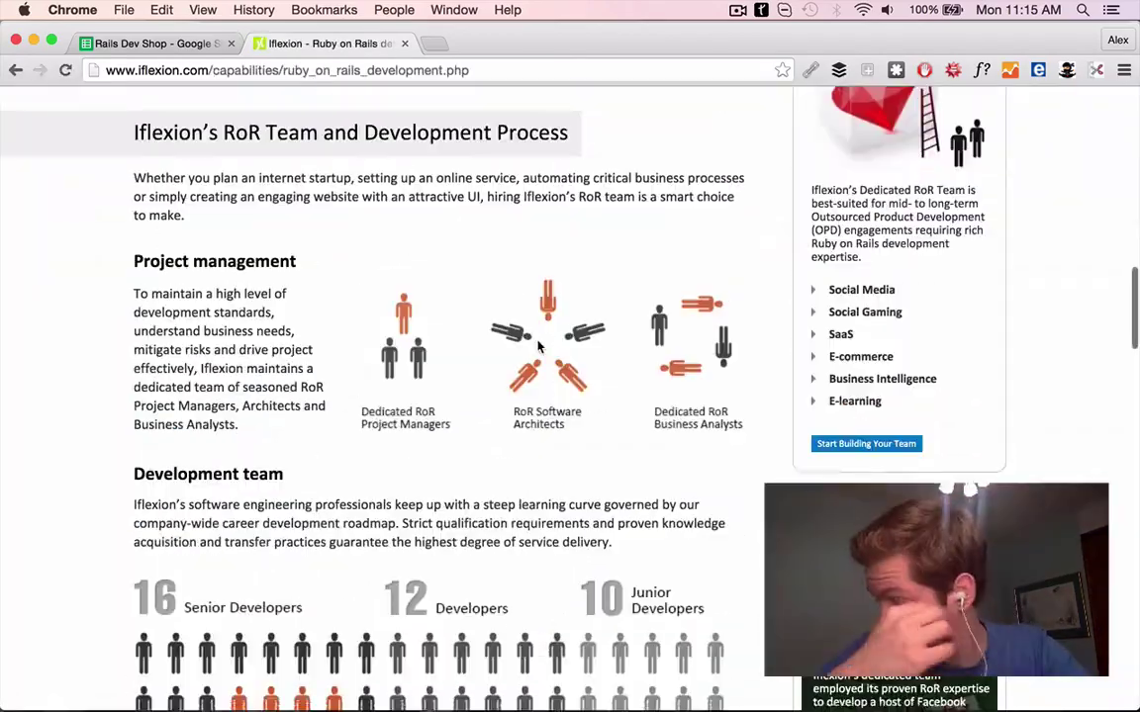
scroll(540, 345, "down", 10)
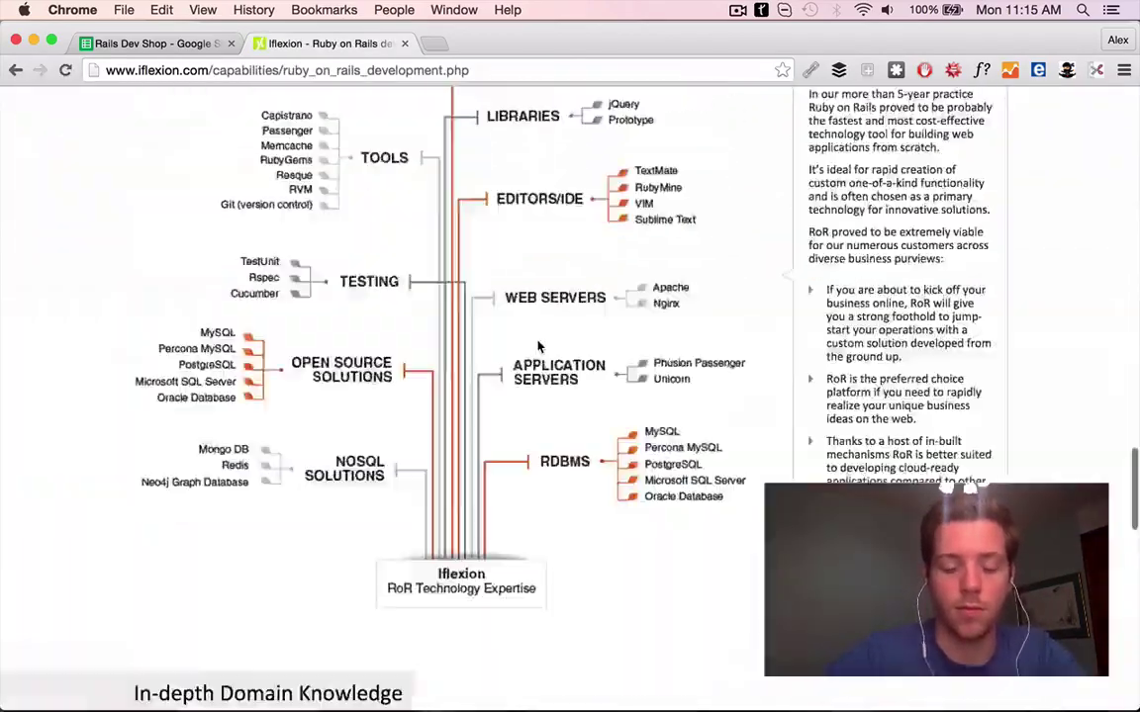
scroll(539, 345, "up", 20)
key("super+bracketleft")
Enter F43's First Line 'Came across Iflexion… web app for Phillips looks super detailed.'
scroll(495, 446, "down", 10)
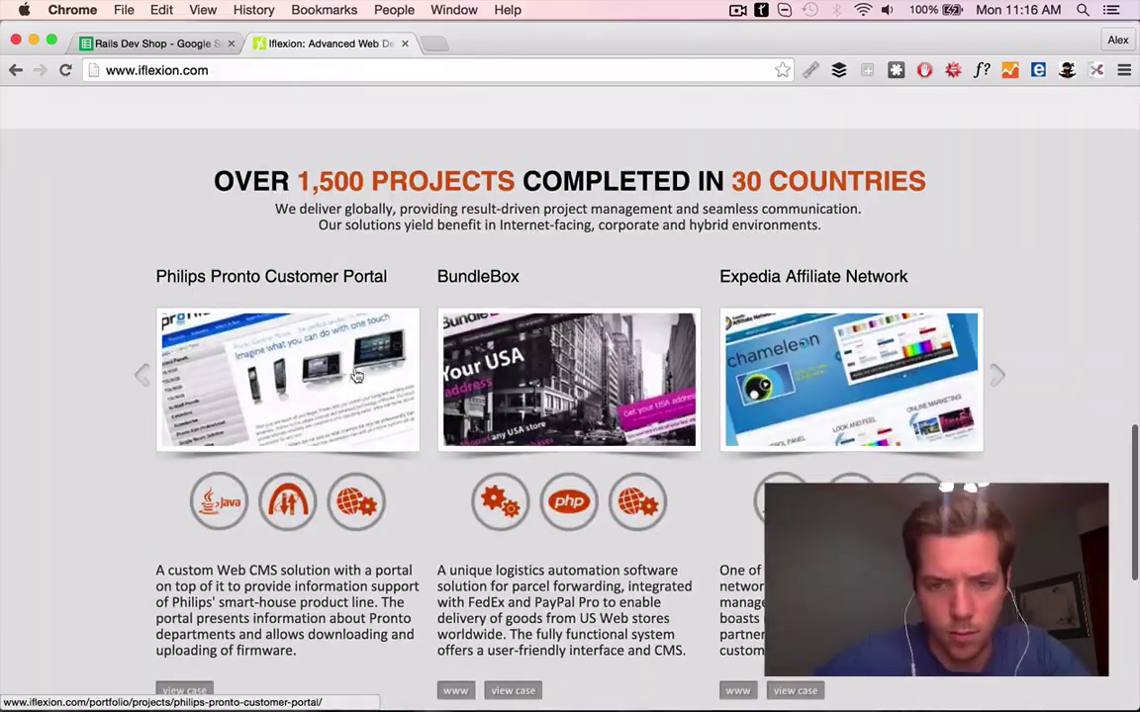
left_click(356, 376)
key("super+shift+bracketleft")
type("Came across Iflexion and love the portfolio - this web app for Phillips looks s")
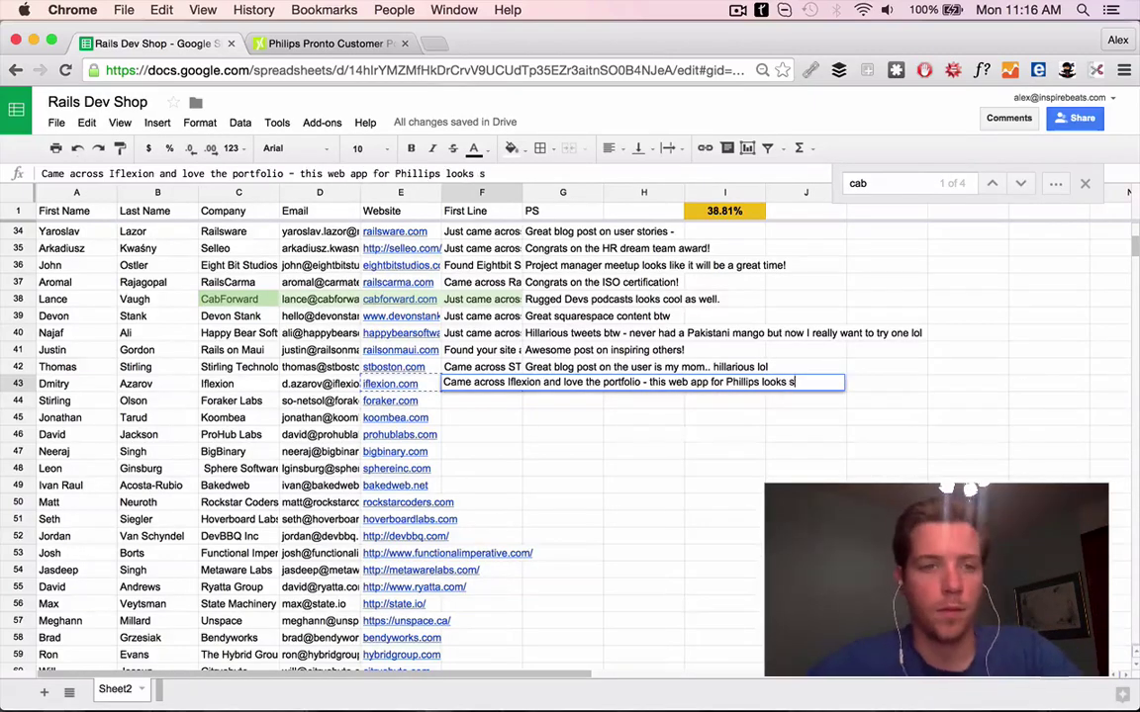
type("uper detailed.")
key("Tab")
left_click(409, 392)
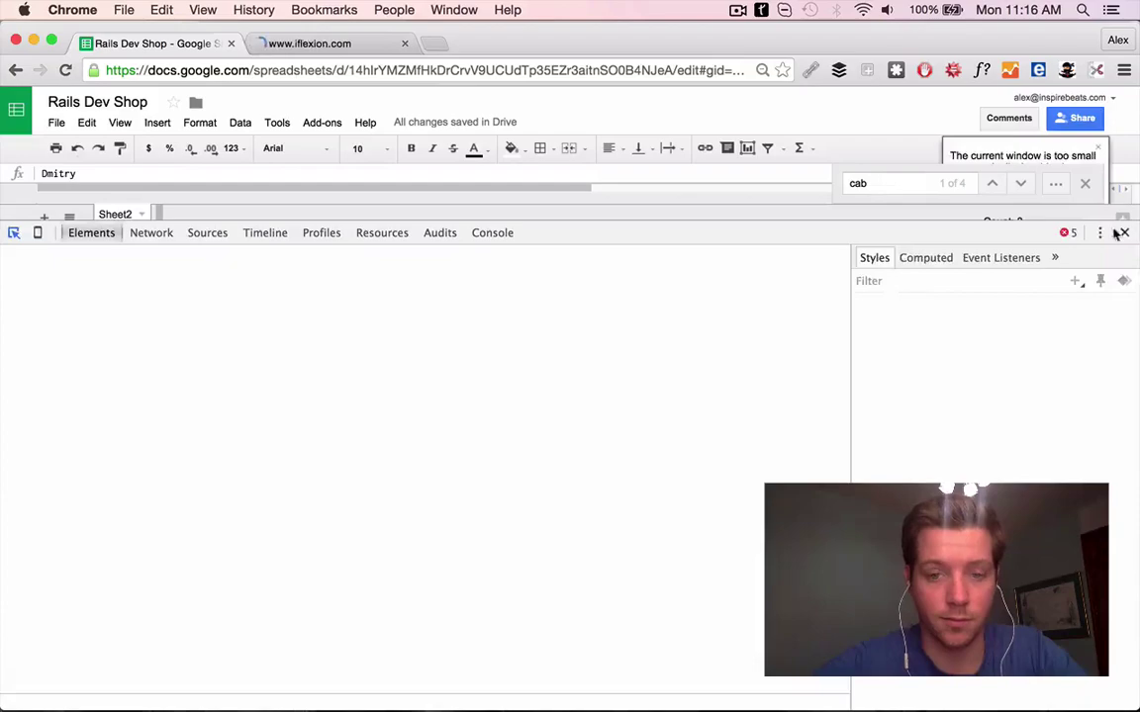
Open the Iflexion contact's LinkedIn profile and the Iflexion website linked from it
left_click(1123, 233)
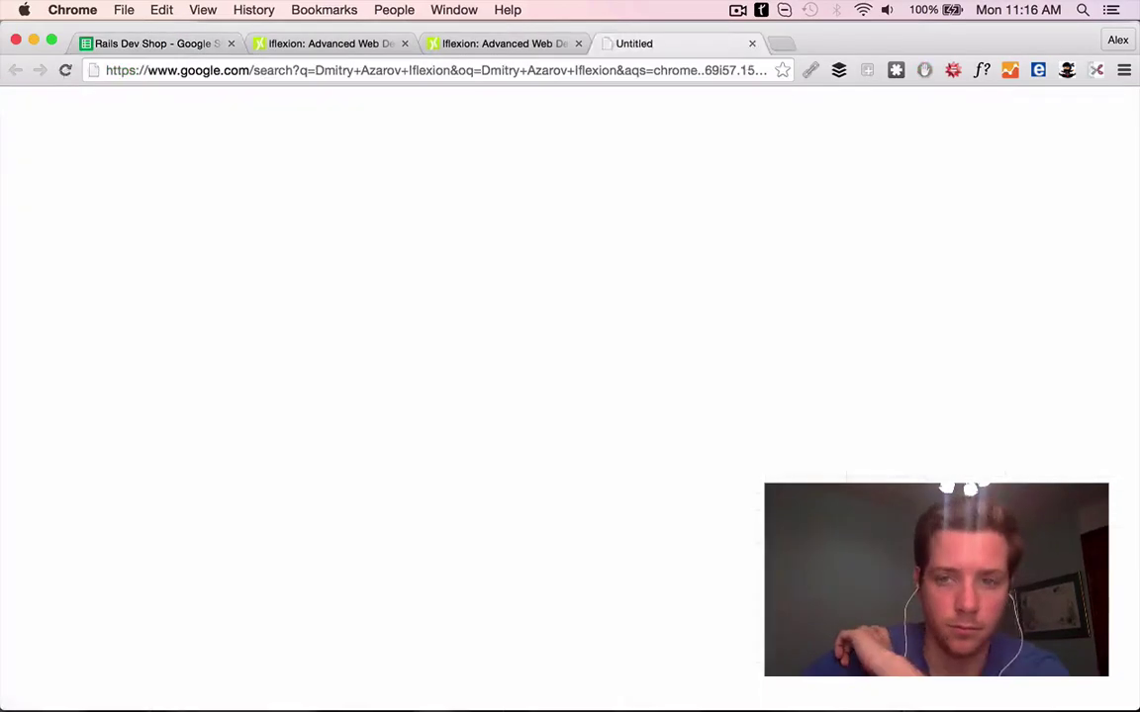
left_click(254, 233)
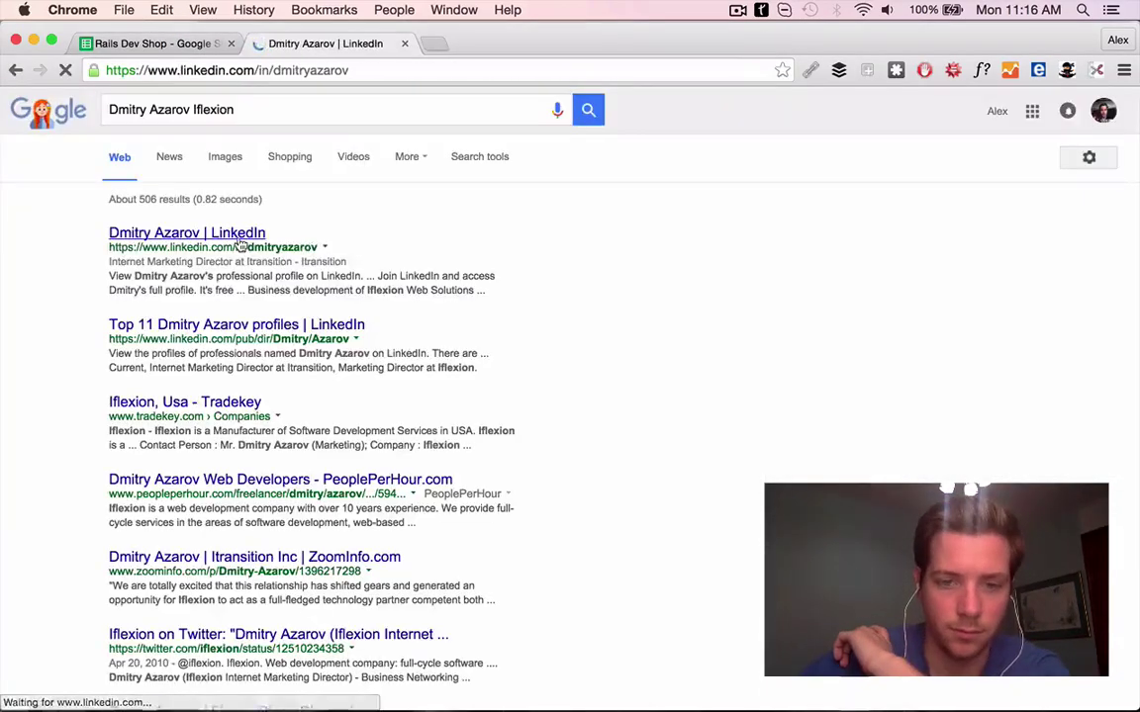
scroll(210, 289, "down", 2)
left_click(211, 288)
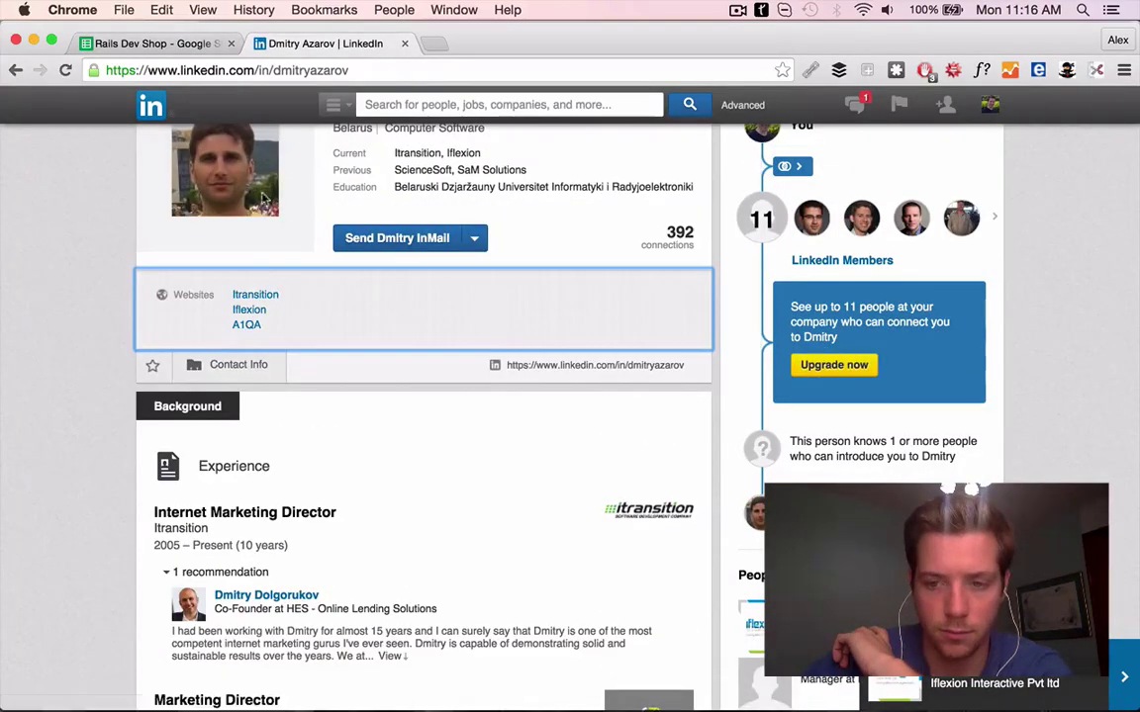
left_click(248, 310)
scroll(583, 376, "down", 15)
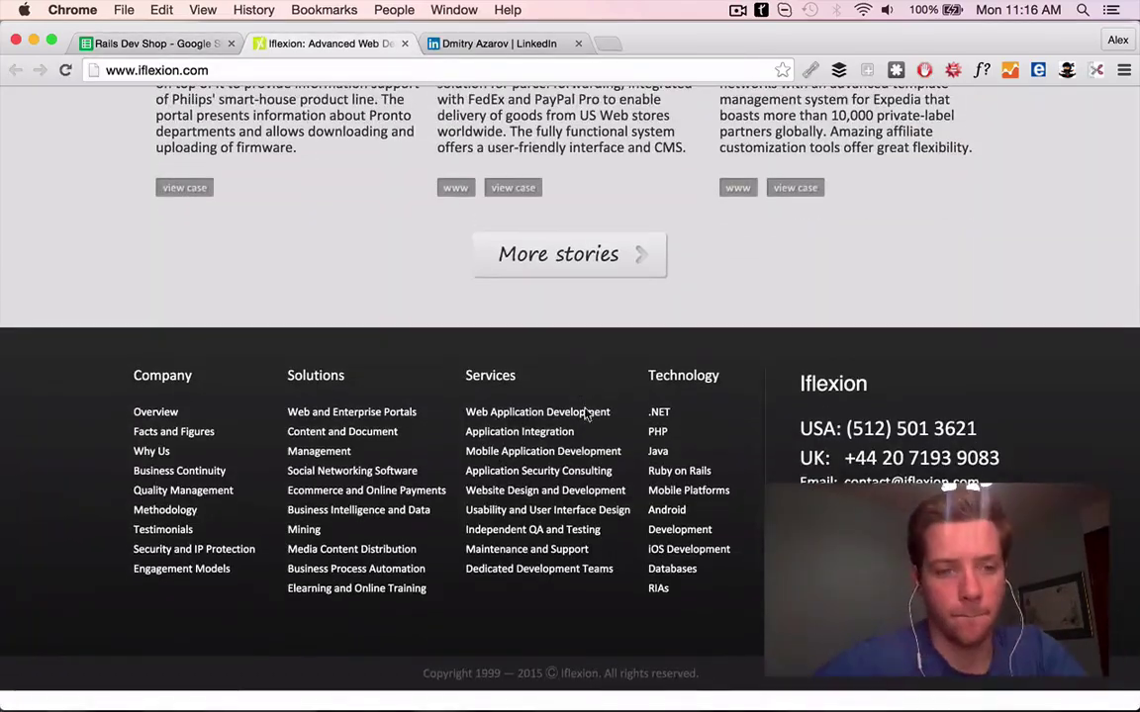
scroll(586, 413, "up", 2)
left_click(500, 43)
left_click(578, 43)
scroll(598, 516, "up", 8)
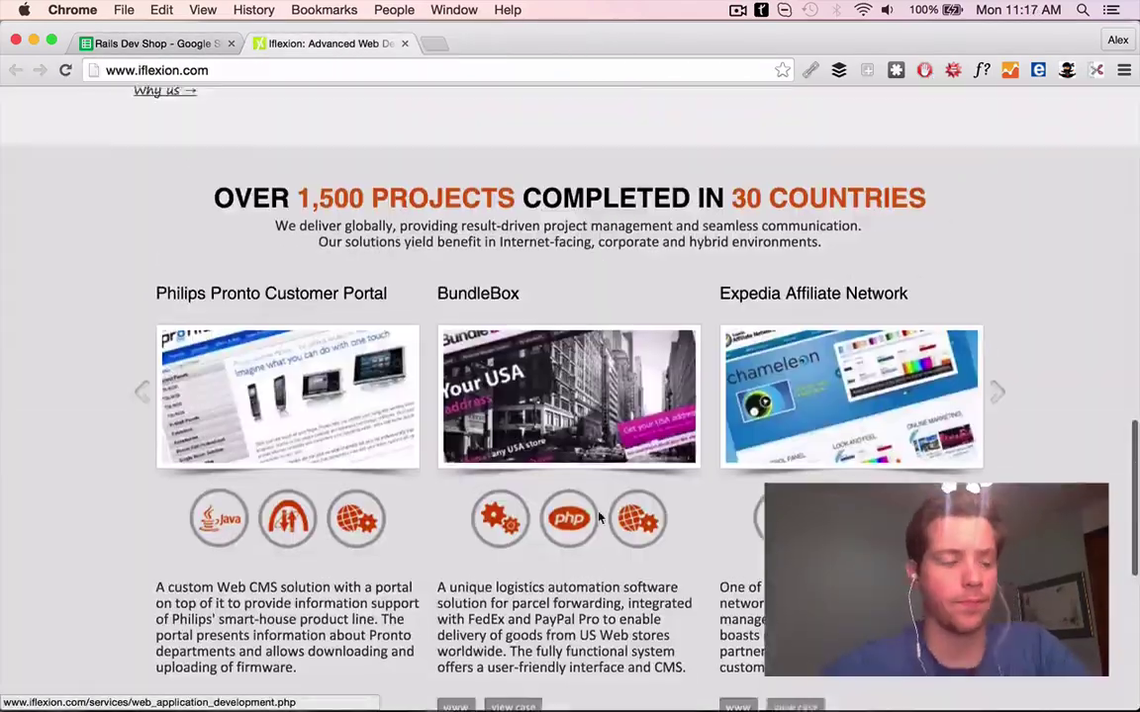
scroll(597, 516, "up", 10)
Run a quick web search on 'belarus', then close that tab
key("ctrl+t")
type("belarus")
key("Return")
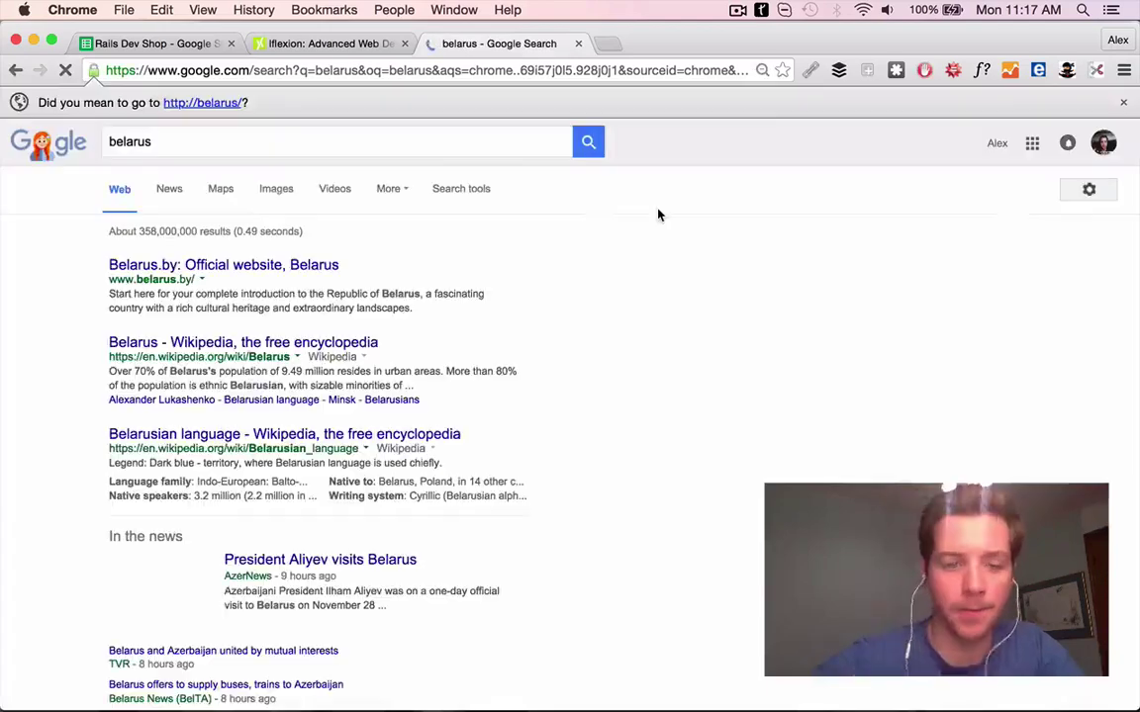
left_click(578, 43)
scroll(614, 201, "up", 3)
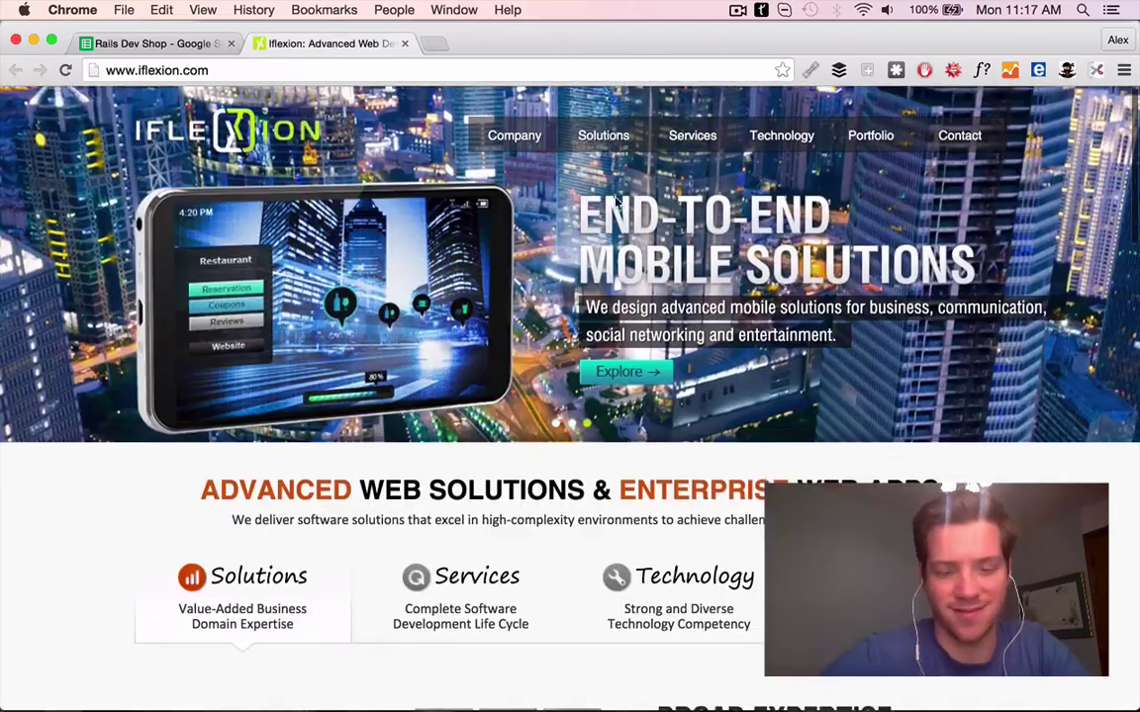
Browse Iflexion's mobile solutions page and its B2B / B2C Internet Portals portfolio
left_click(621, 210)
scroll(447, 377, "down", 10)
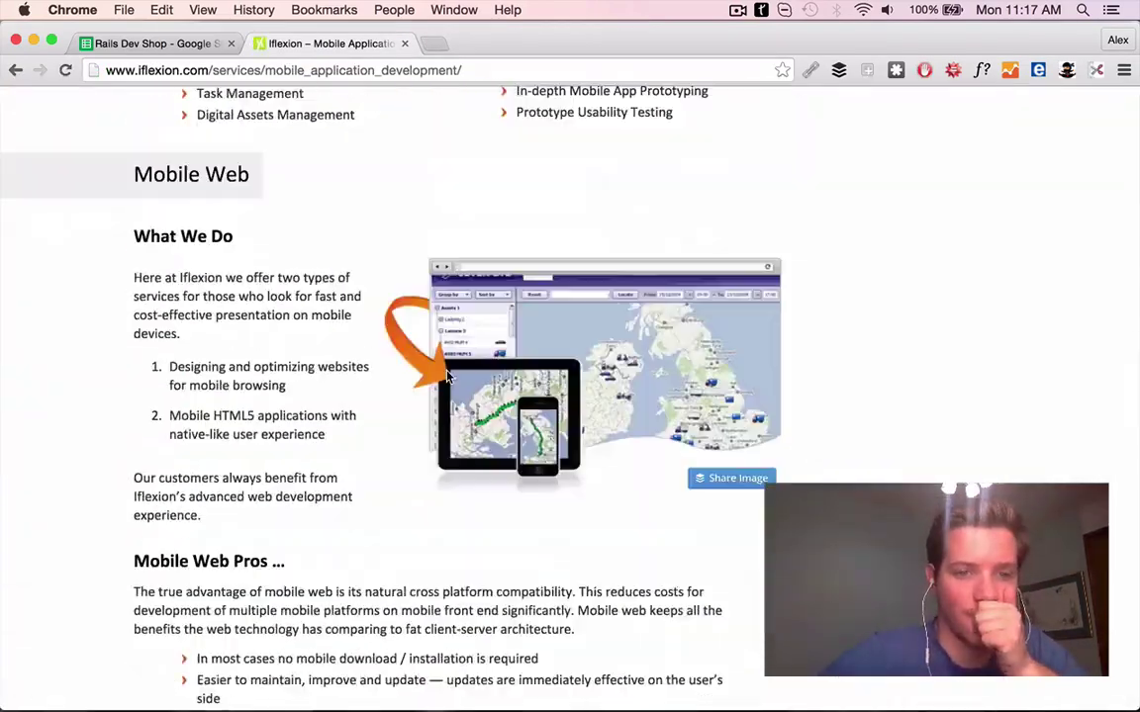
scroll(448, 376, "up", 10)
scroll(496, 330, "down", 3)
scroll(496, 330, "up", 15)
left_click(869, 152)
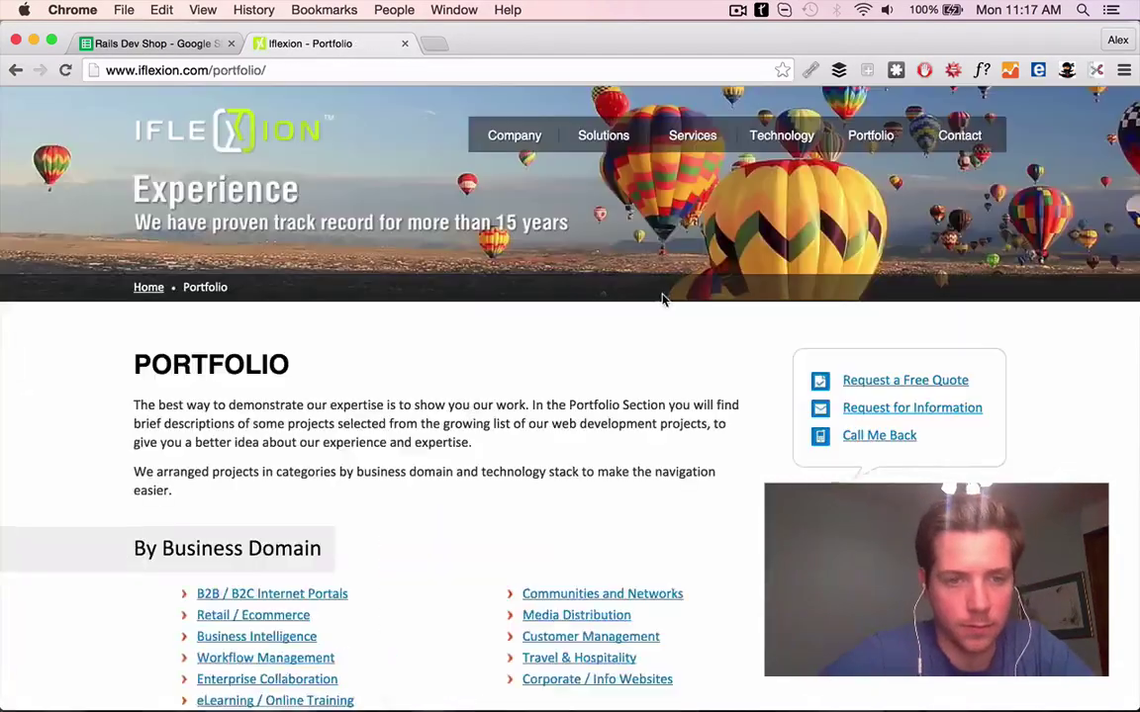
scroll(663, 300, "down", 5)
left_click(280, 327)
scroll(699, 368, "down", 5)
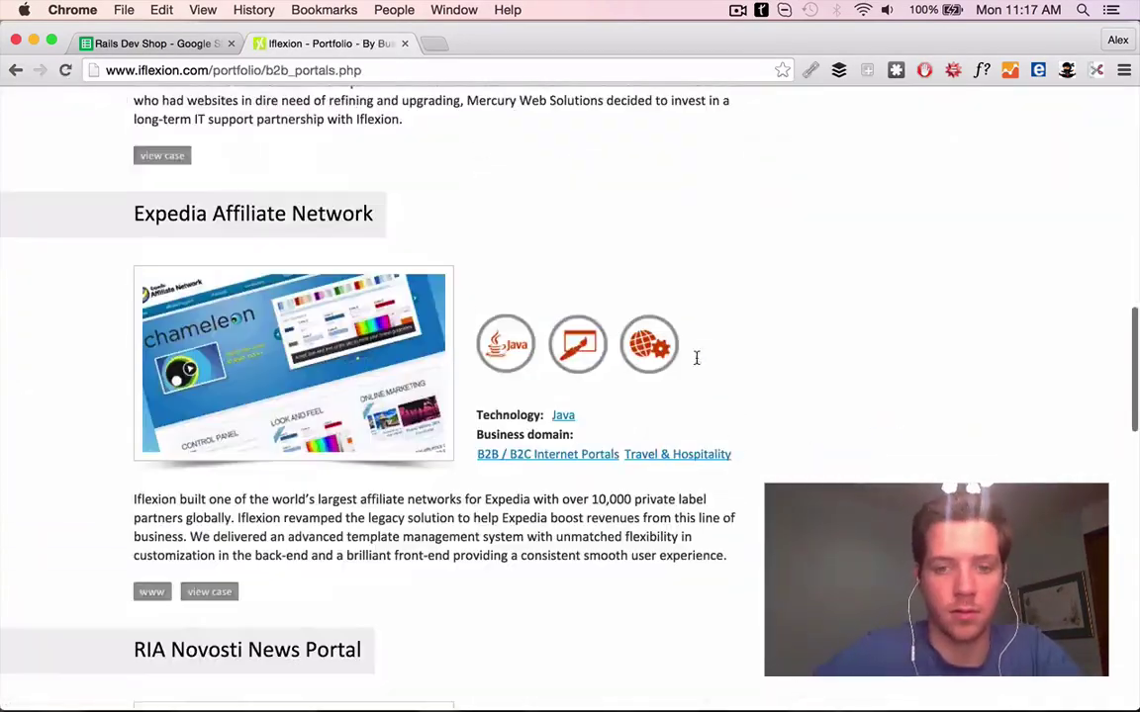
scroll(699, 368, "up", 2)
Enter the PS 'The Mercury portal looks great too -' for the Iflexion contact in row 43
key("super+1")
key("super+2")
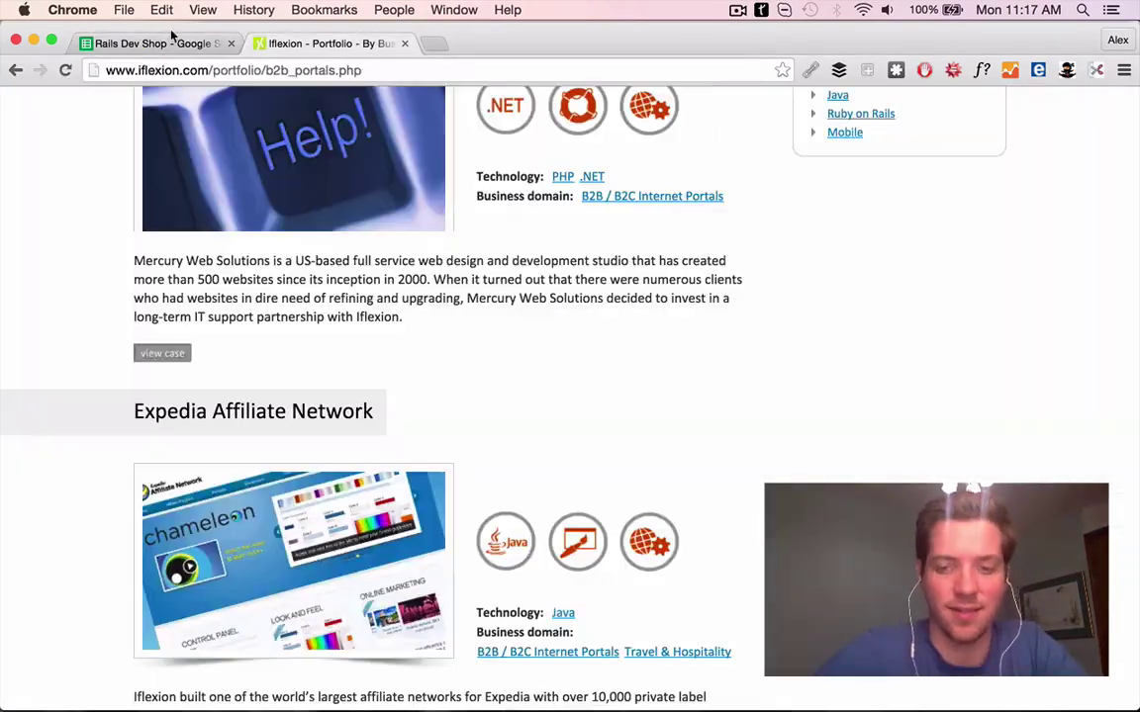
key("super+1")
type("ercury portal looks great too -")
key("Return")
Load Foraker Labs' website from the address copied out of row 44
key("Left")
key("Left")
key("super+c")
key("super+t")
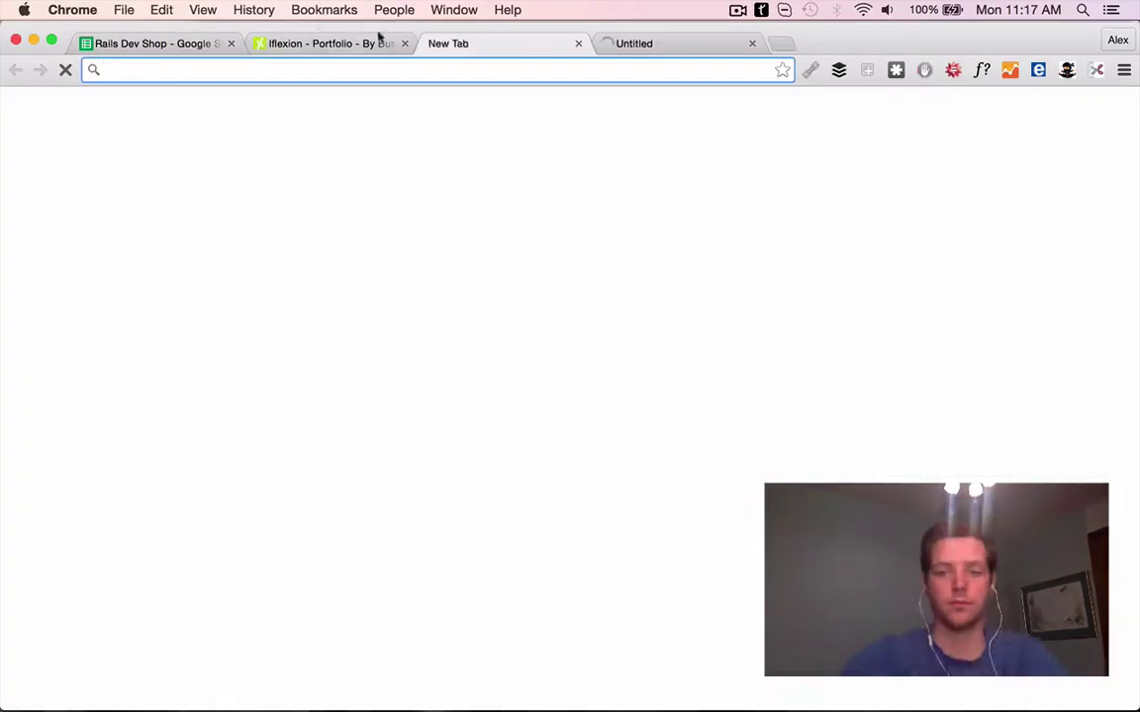
key("super+v")
key("Return")
left_click(112, 43)
Write Foraker's First Line in row 44 praising its I70 app
scroll(186, 350, "down", 1)
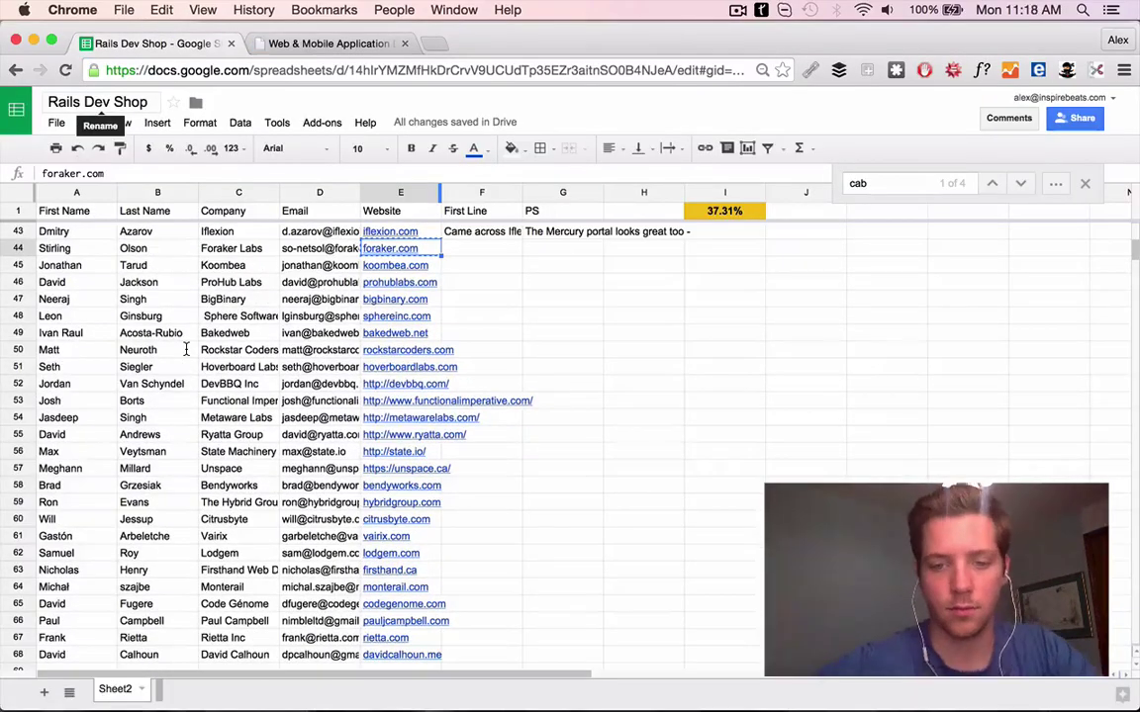
left_click(287, 42)
scroll(441, 447, "down", 15)
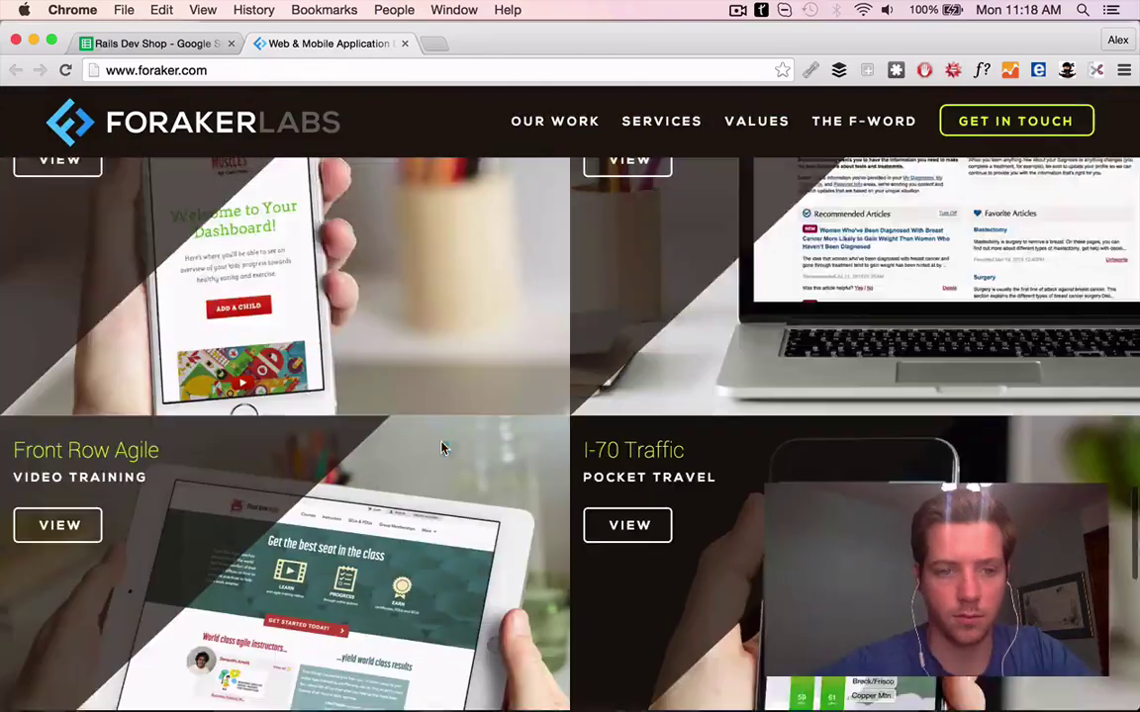
key("super+alt+Left")
key("Right")
type("Ca")
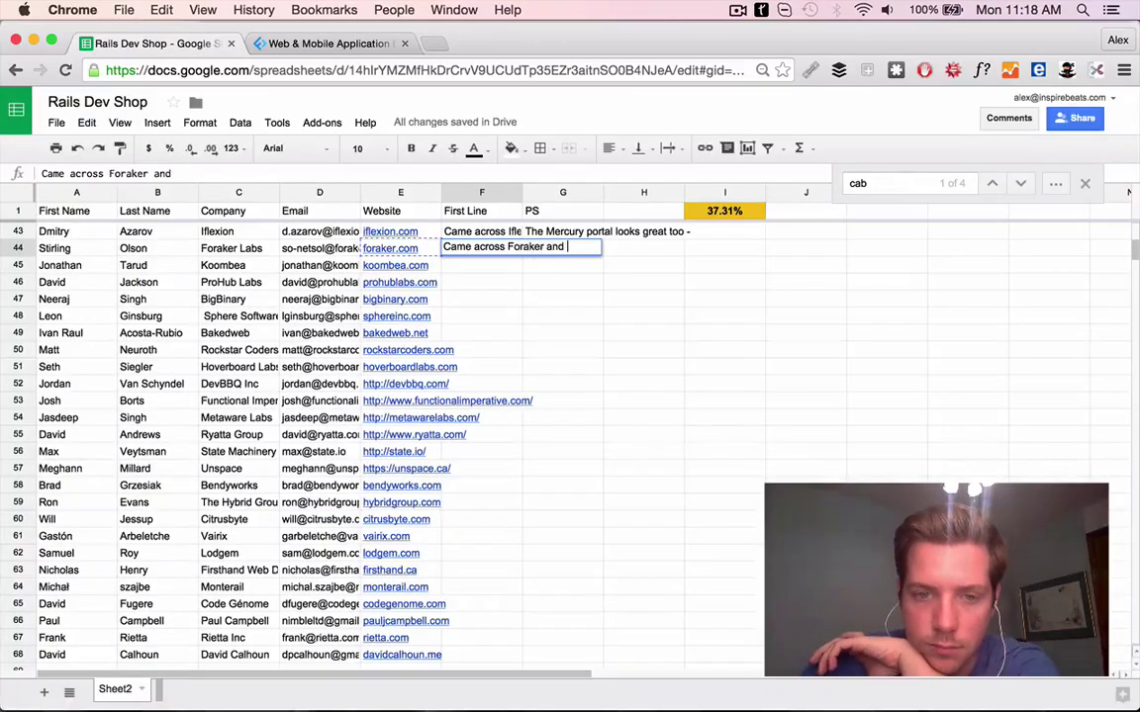
key("super+alt+Right")
key("super+l")
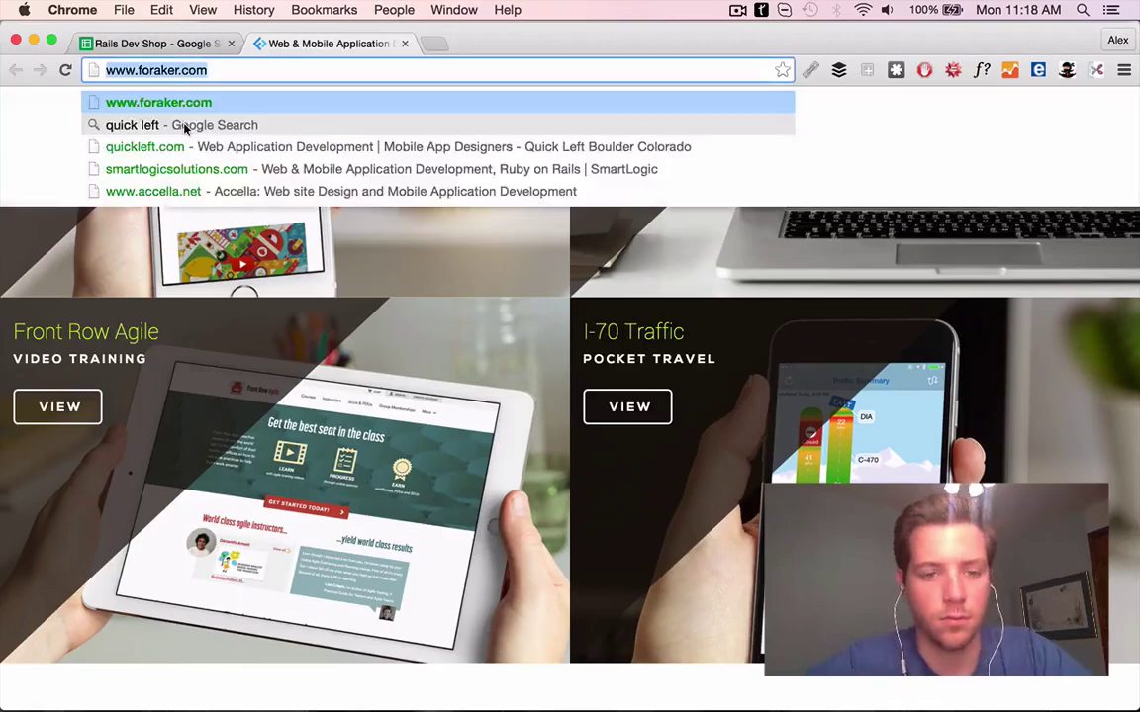
left_click(190, 44)
type("I")
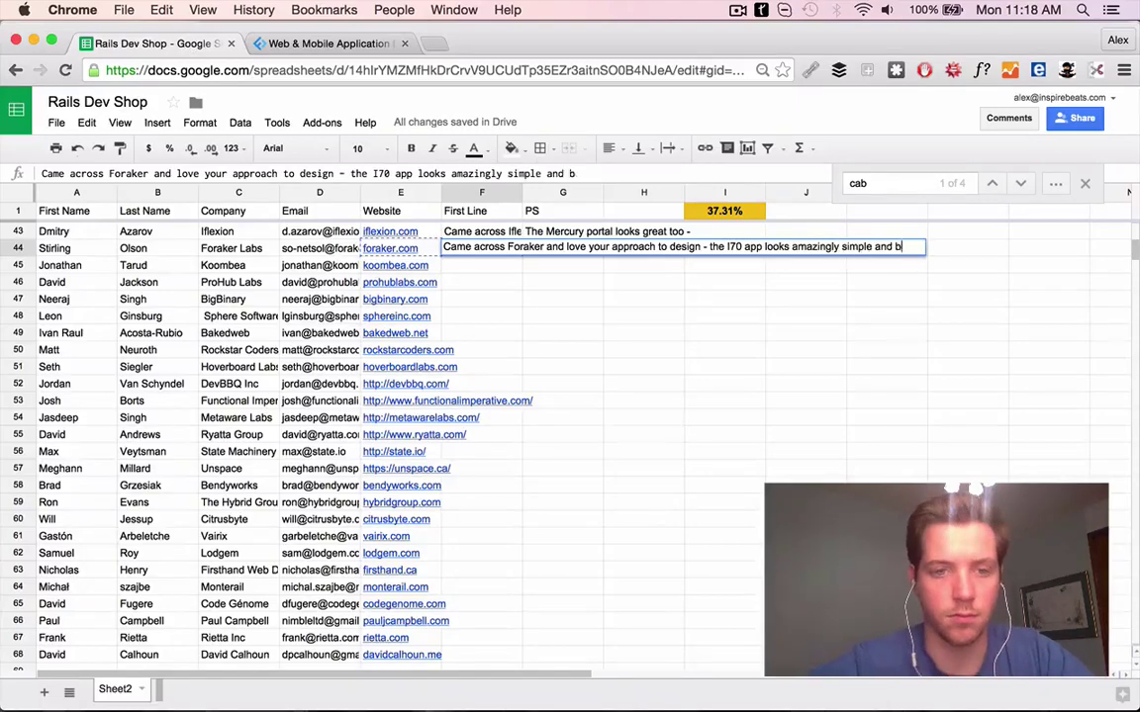
type("eautiful.")
Search the Foraker contact by name and company and read their Twitter feed
left_click_drag(50, 249, 223, 249)
key("super+c")
key("super+t")
key("super+v")
key("Return")
left_click(405, 44)
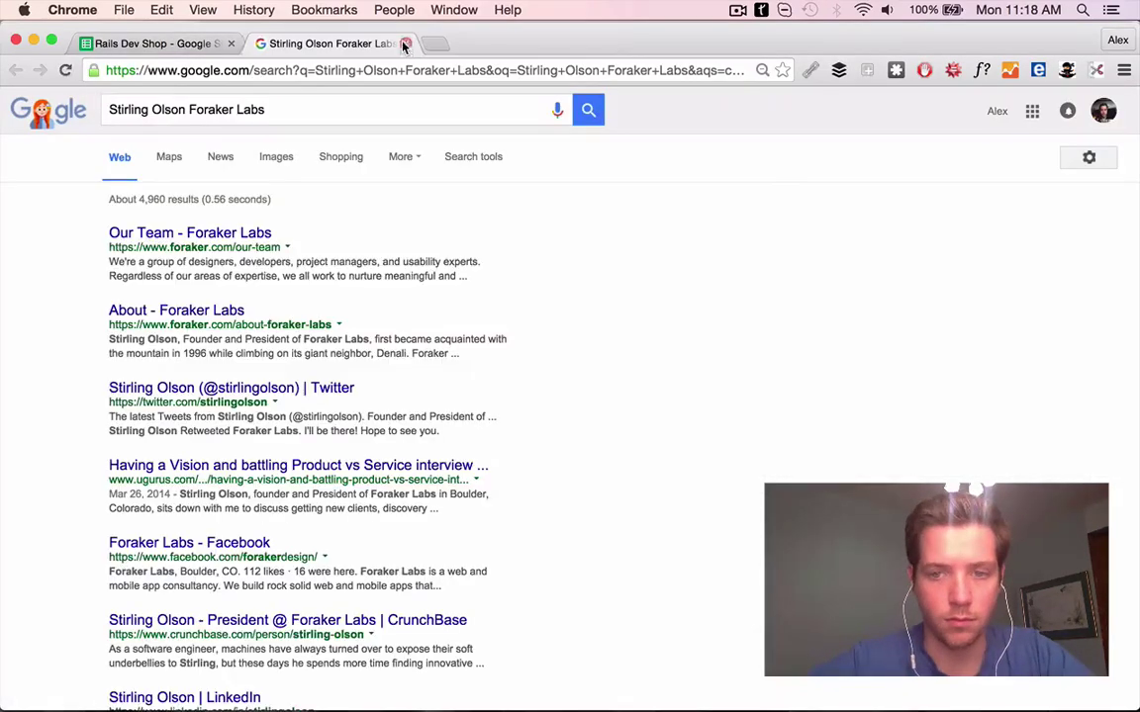
left_click(212, 388)
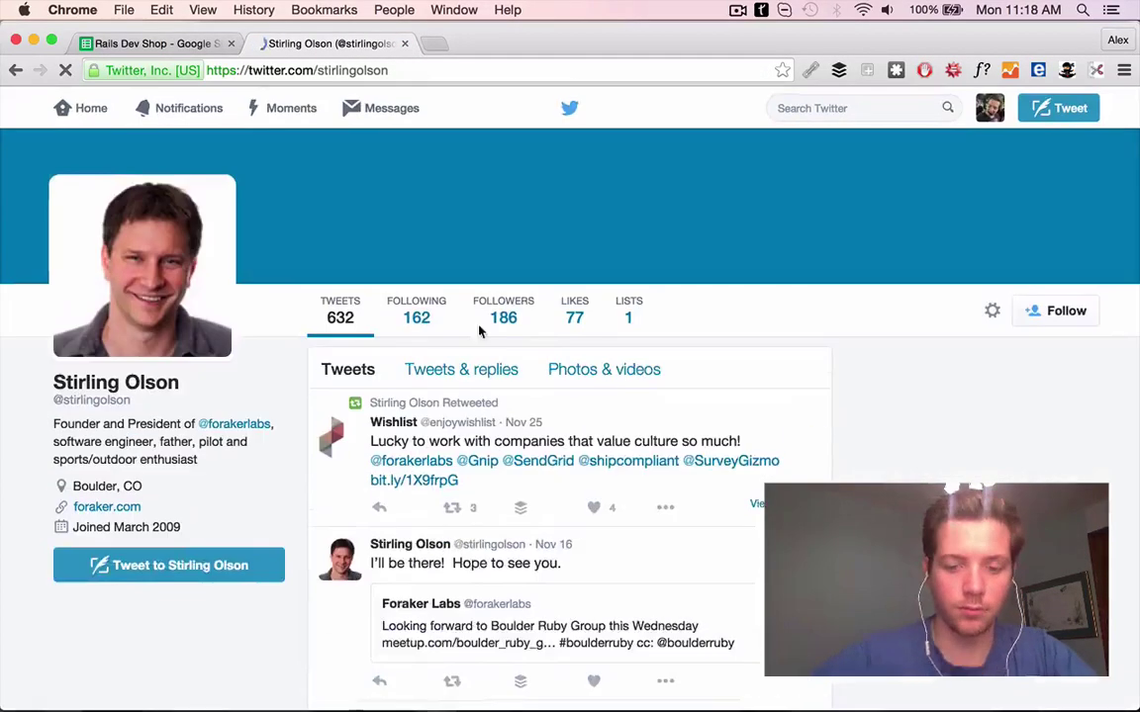
scroll(608, 333, "down", 5)
left_click(608, 333)
scroll(596, 501, "down", 5)
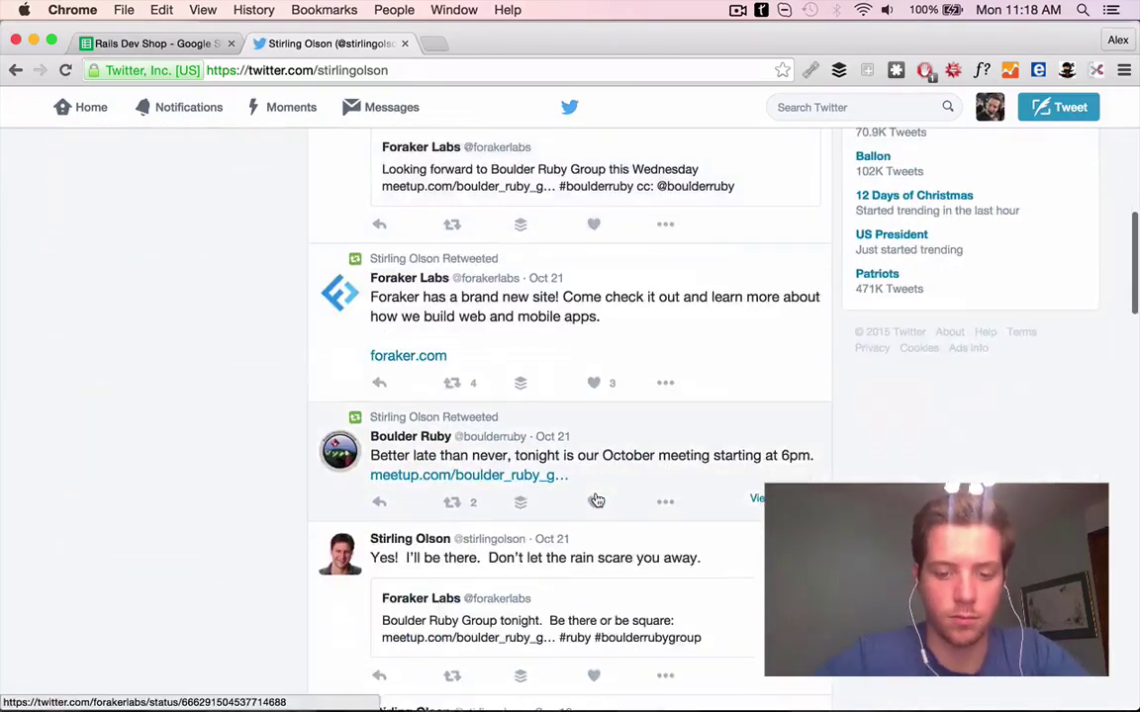
scroll(495, 417, "down", 3)
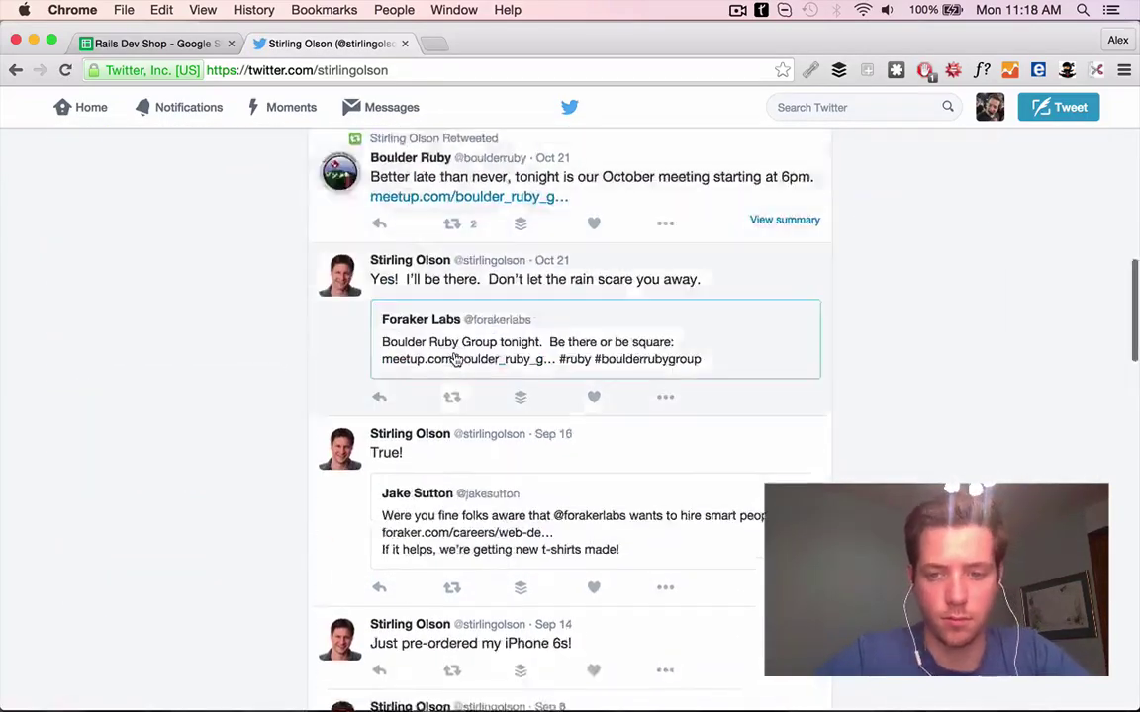
Enter the PS 'Congrats on the top 5 companies mention!' in G44
key("super+1")
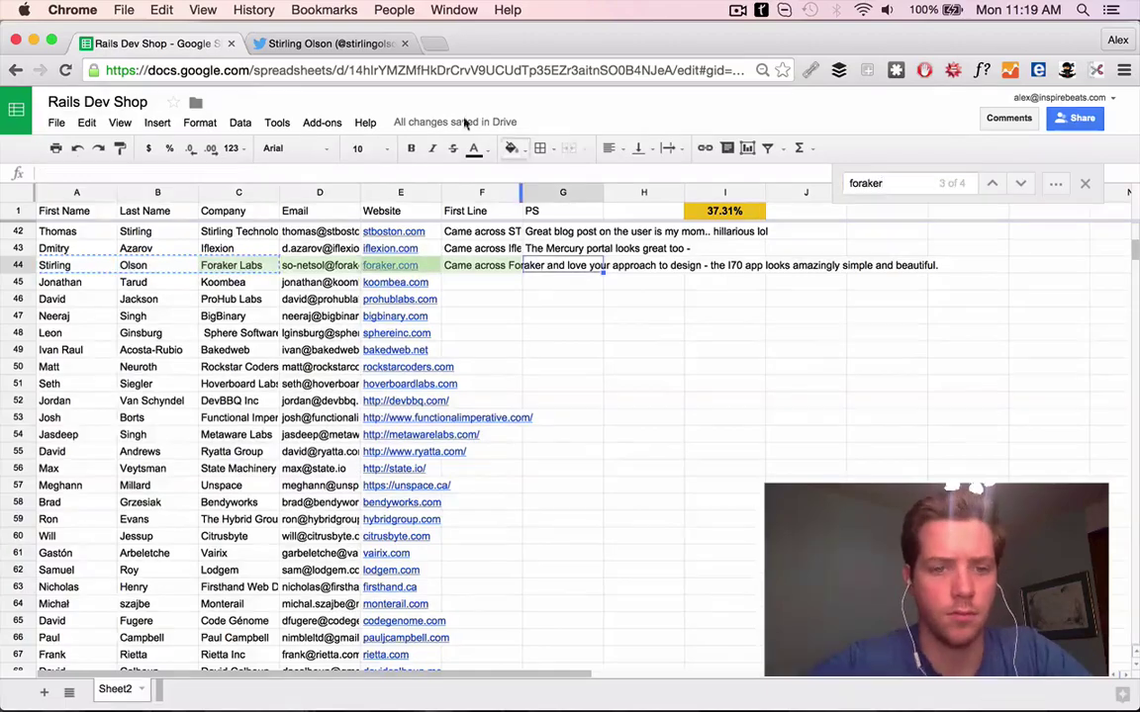
key("super+2")
scroll(726, 236, "up", 10)
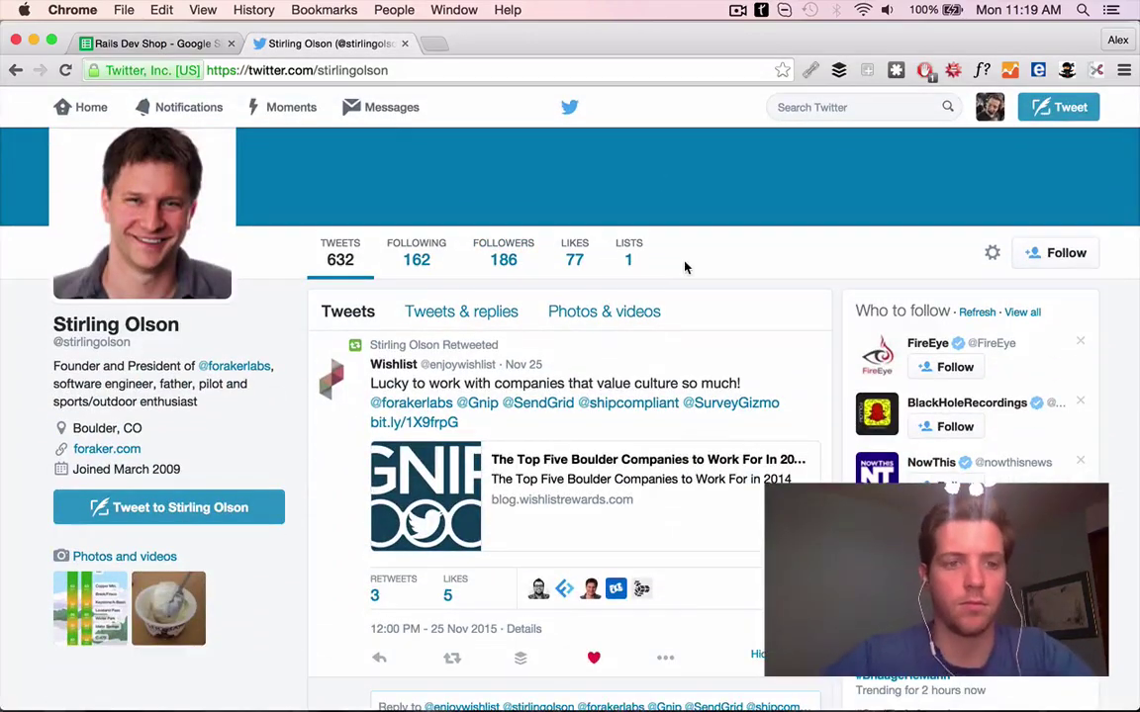
left_click(183, 47)
key("super+2")
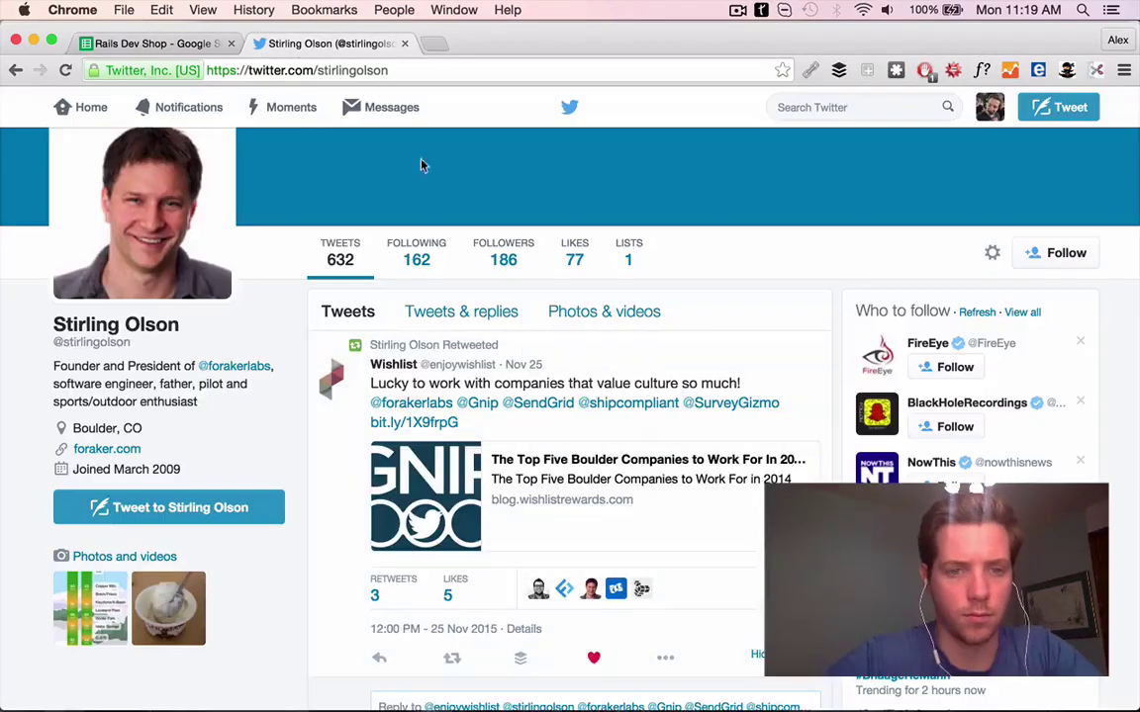
scroll(651, 419, "down", 4)
scroll(651, 420, "up", 3)
left_click(141, 46)
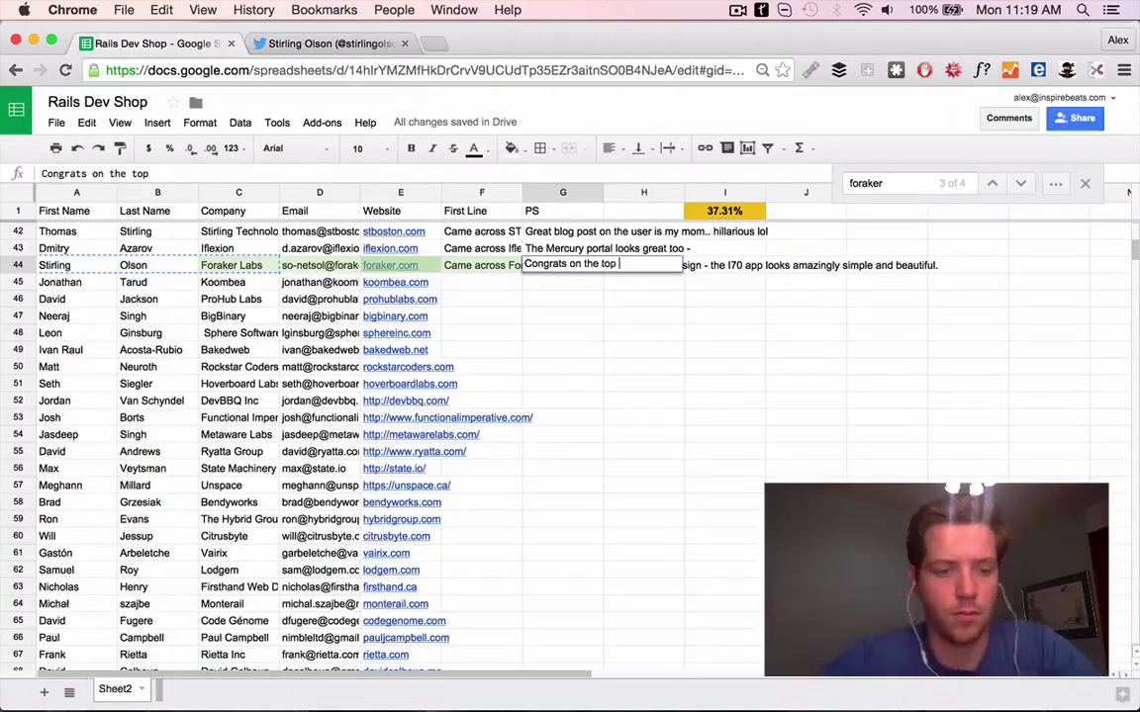
type("mention!")
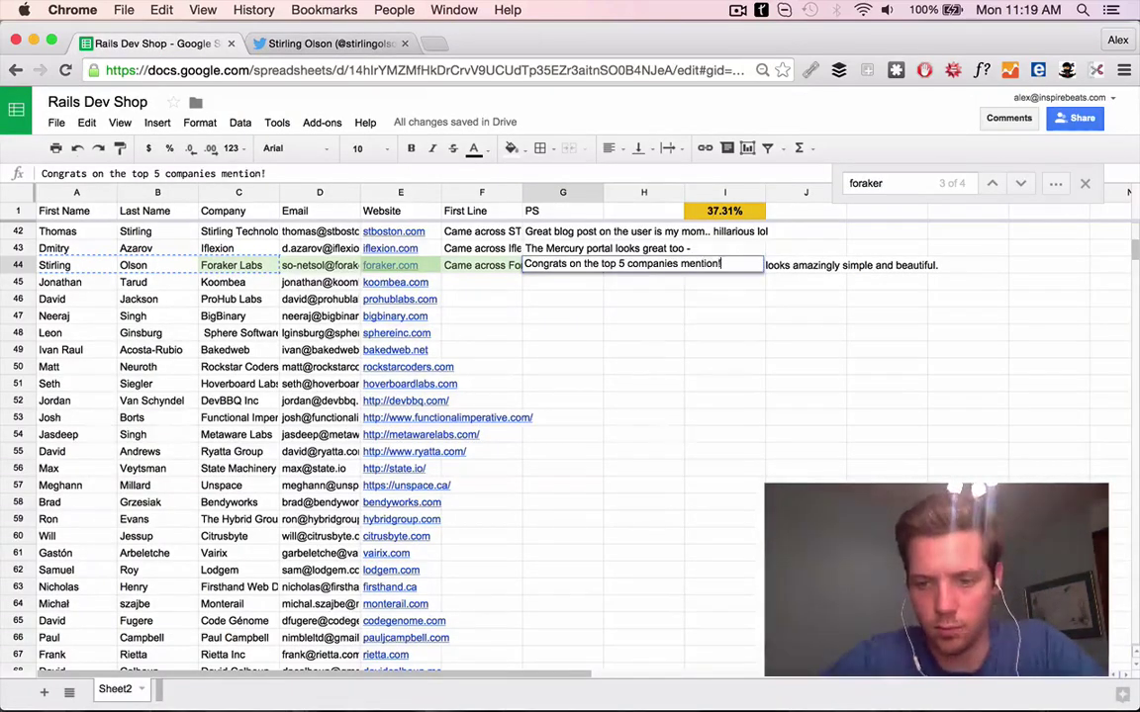
Load koombea.com in a new tab
key("super+t")
type("koombea.com")
key("Return")
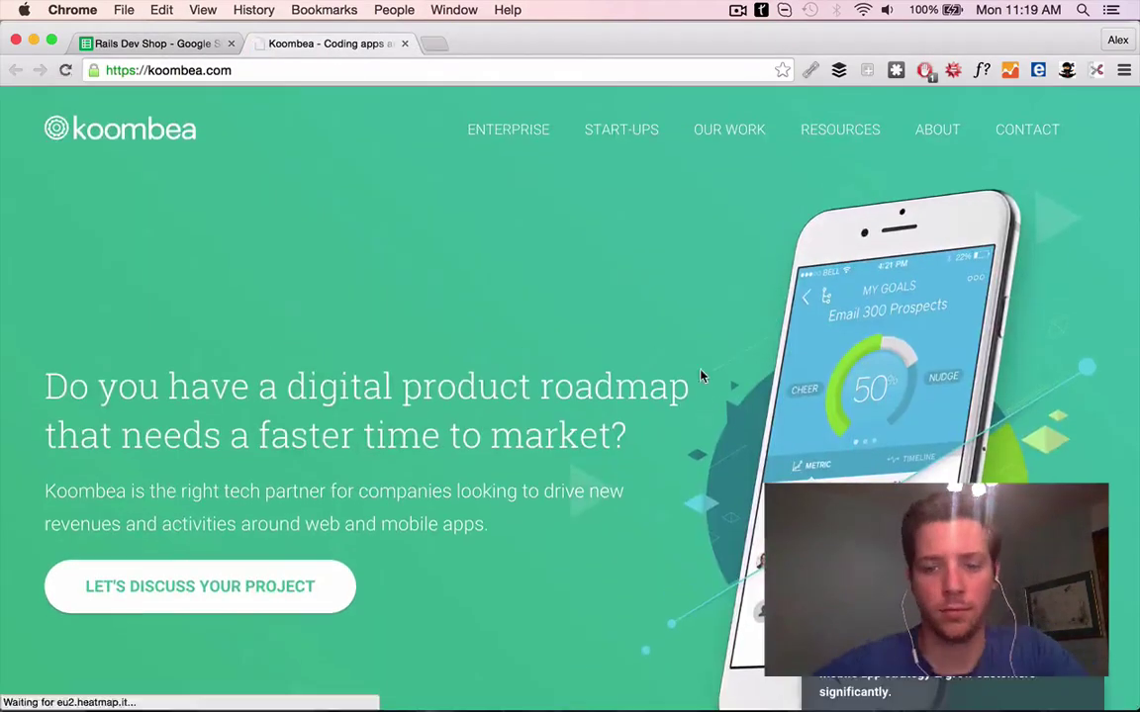
Review Koombea's work portfolio and BetterWorks case study for row 45's First Line
scroll(697, 382, "down", 15)
key("super+1")
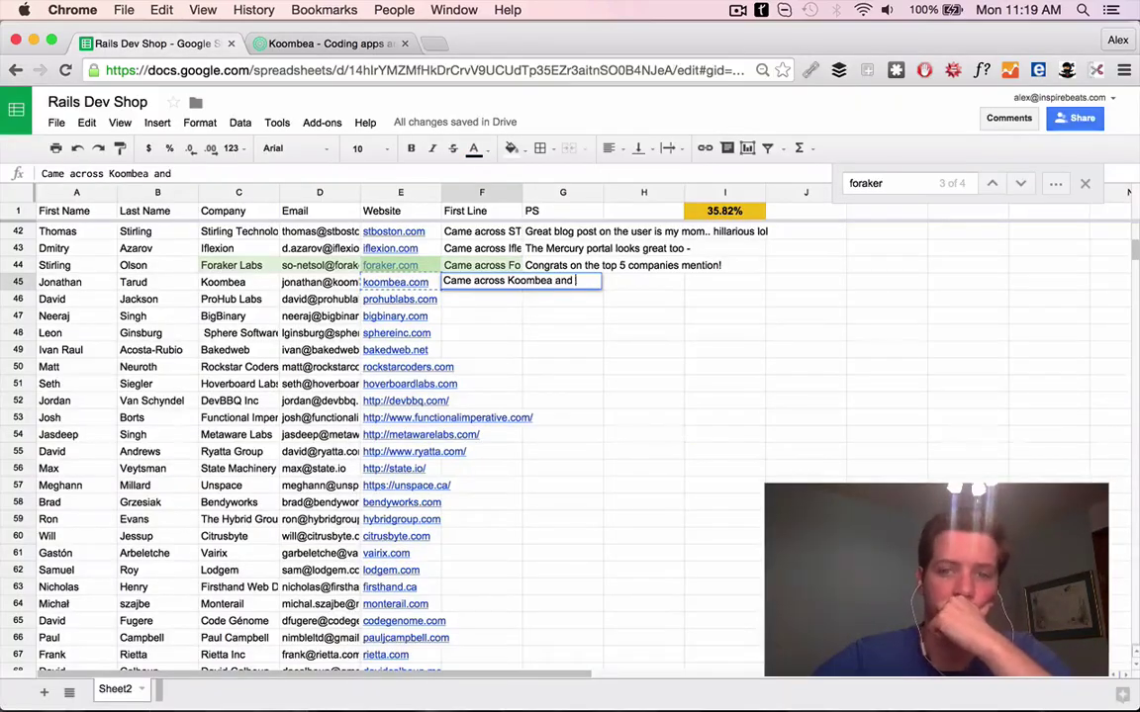
left_click(363, 39)
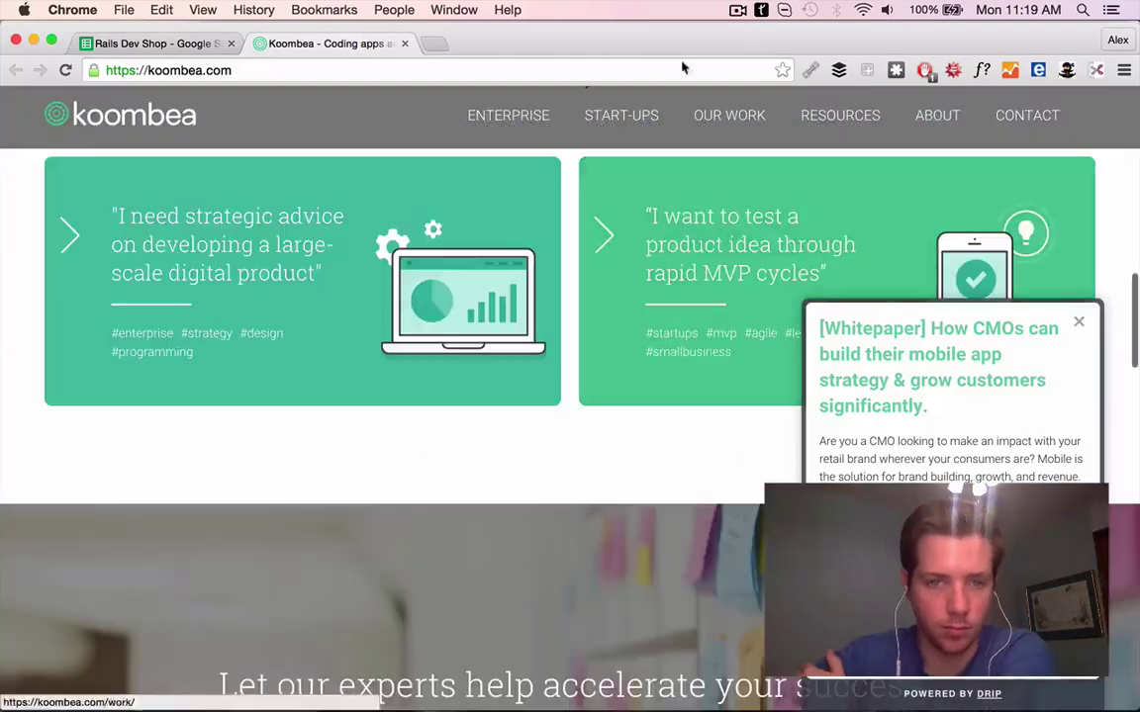
left_click(729, 129)
scroll(413, 414, "down", 3)
left_click(413, 414)
left_click(96, 40)
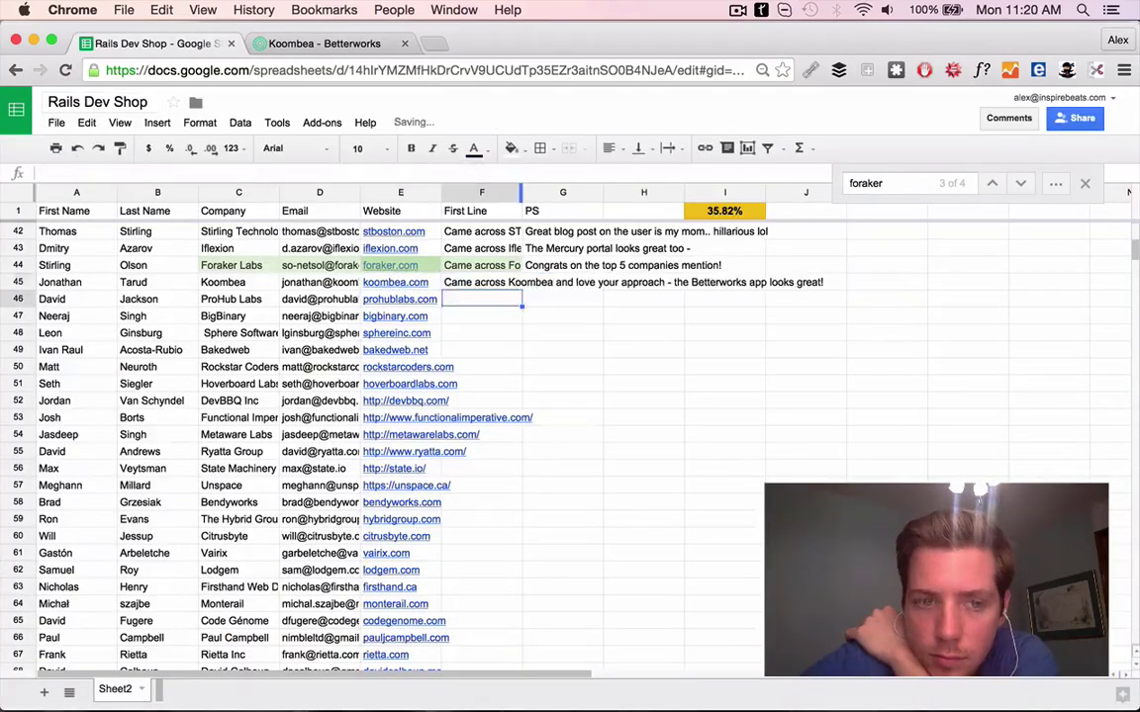
Look up the Koombea contact via Google, LinkedIn and their linked Twitter account
left_click(405, 43)
left_click(405, 43)
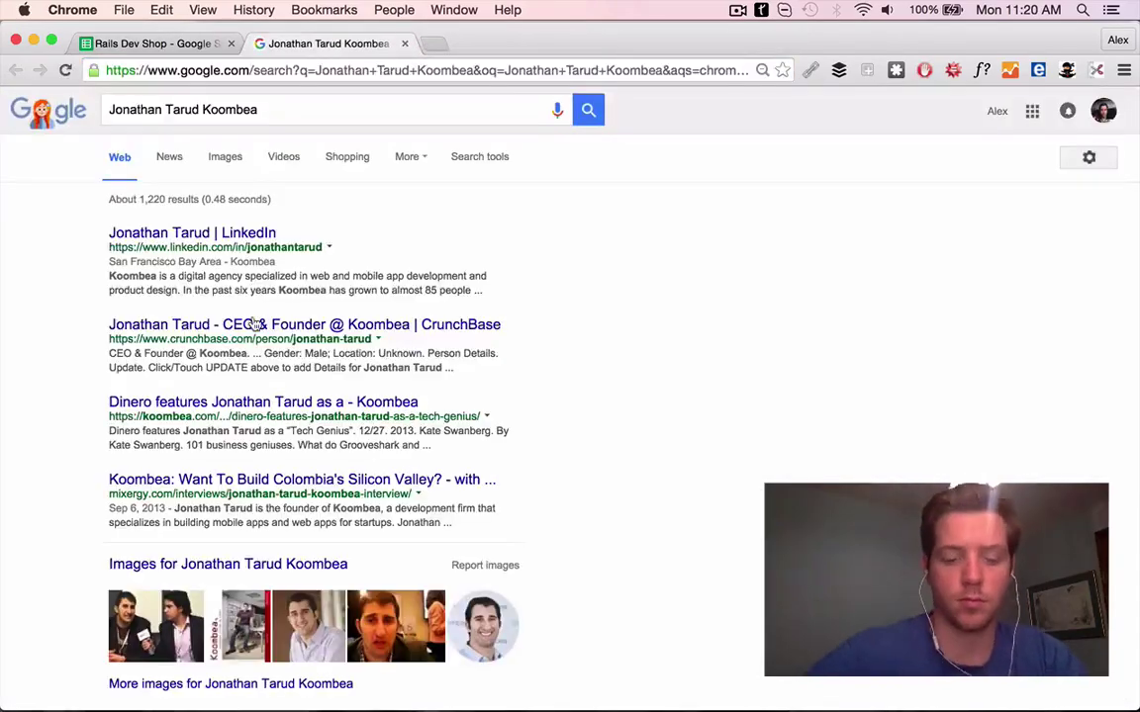
left_click(212, 240)
left_click(218, 433)
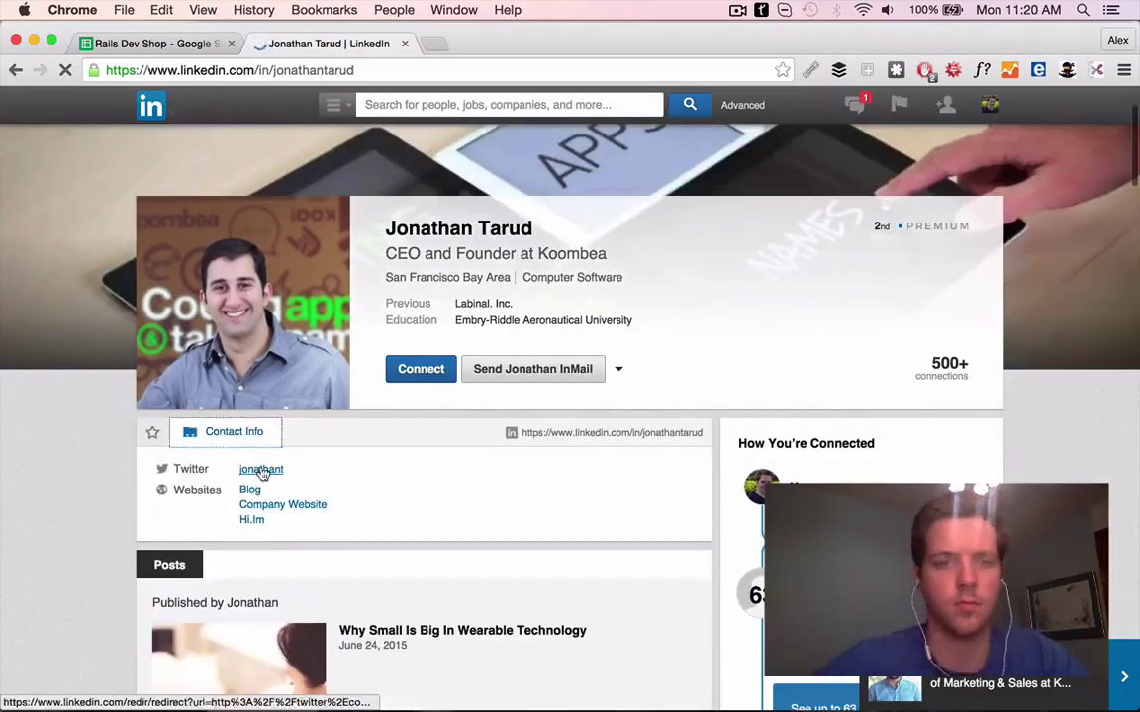
left_click(257, 471)
scroll(583, 384, "down", 10)
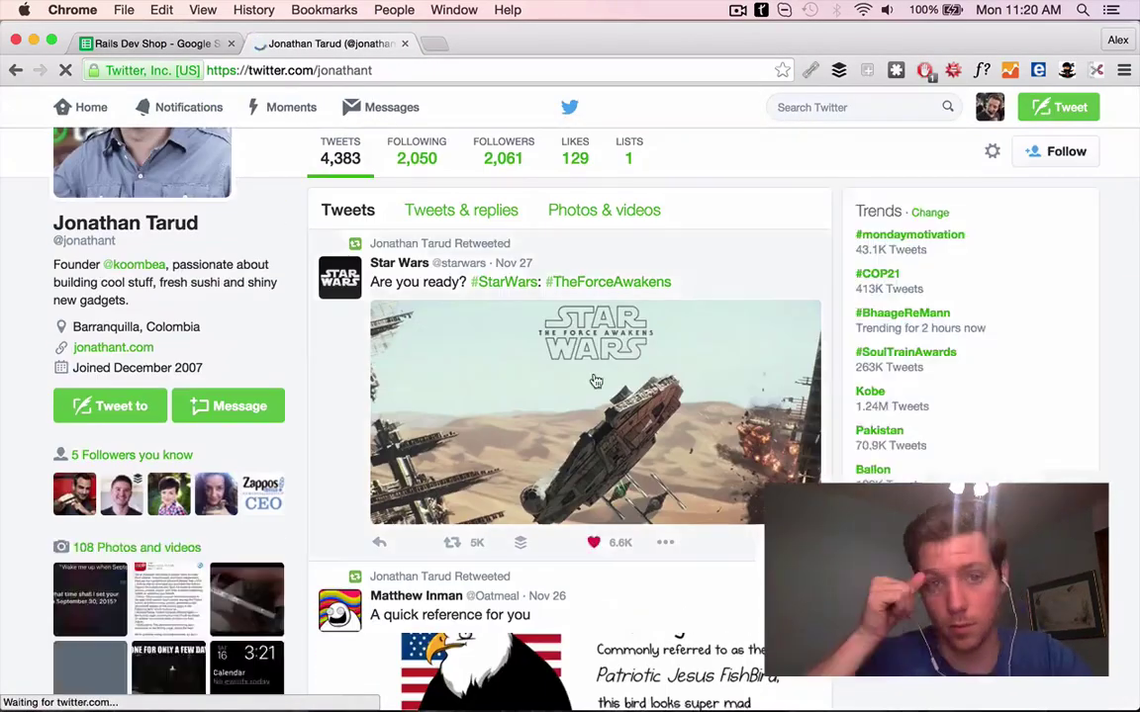
Finish row 45's PS about the new Star Wars, ending 's well :)'
key("super+alt+Left")
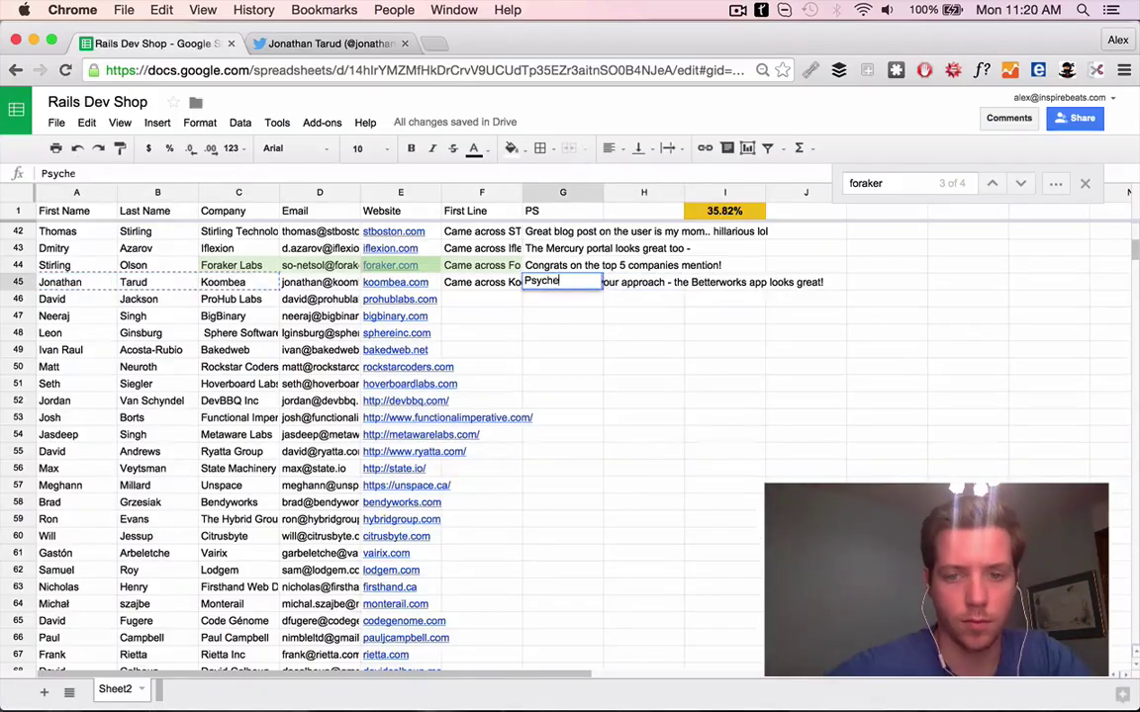
type("s well :)")
key("Return")
Load ProHub Labs' website from the address copied out of the sheet
key("Left")
key("Left")
key("super+c")
key("super+t")
key("super+v")
key("Return")
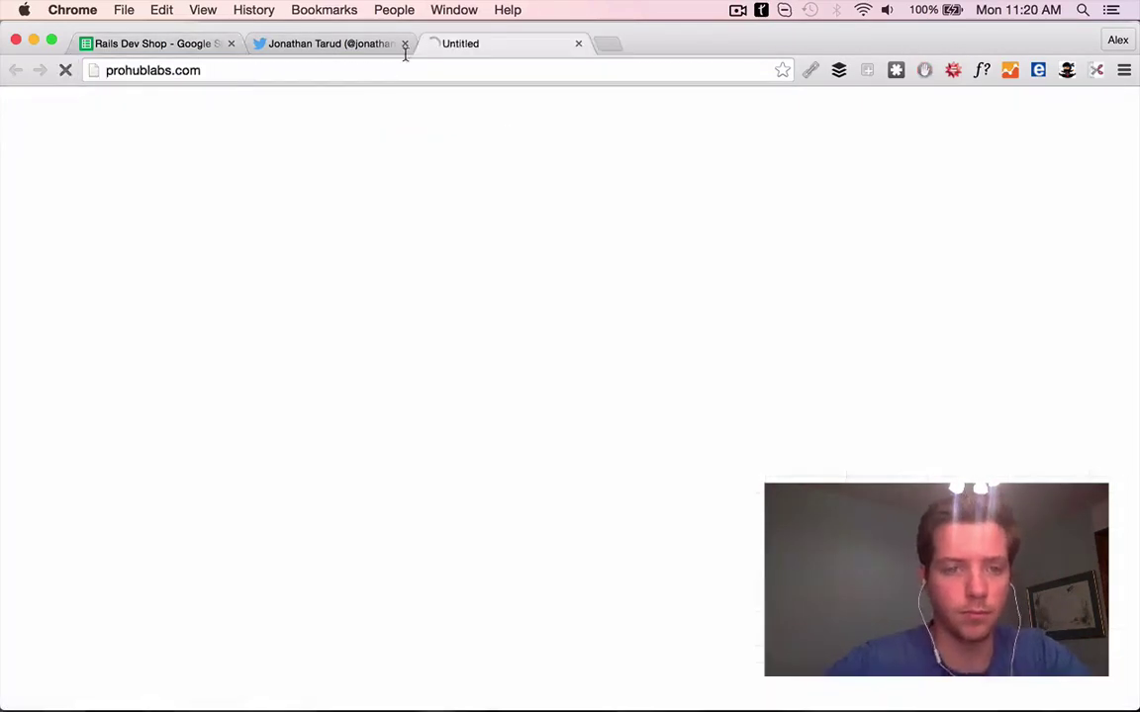
Browse the ProHub Labs website
key("super+1")
scroll(337, 390, "down", 1)
key("super+2")
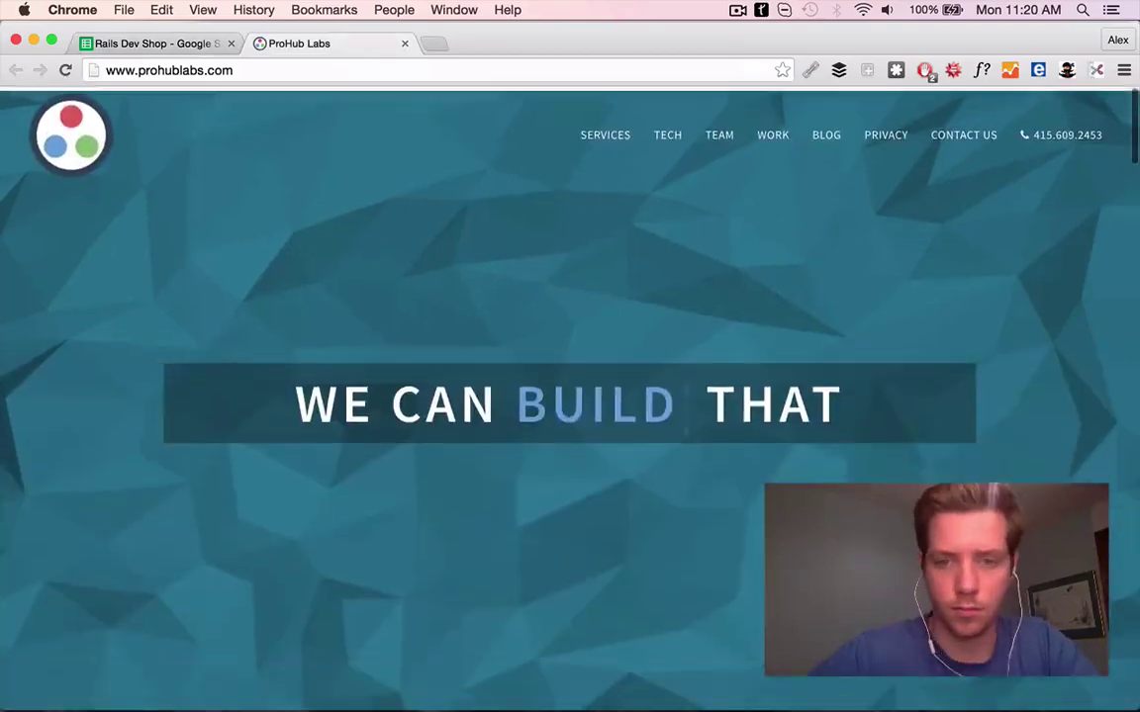
scroll(418, 315, "down", 5)
scroll(547, 453, "down", 15)
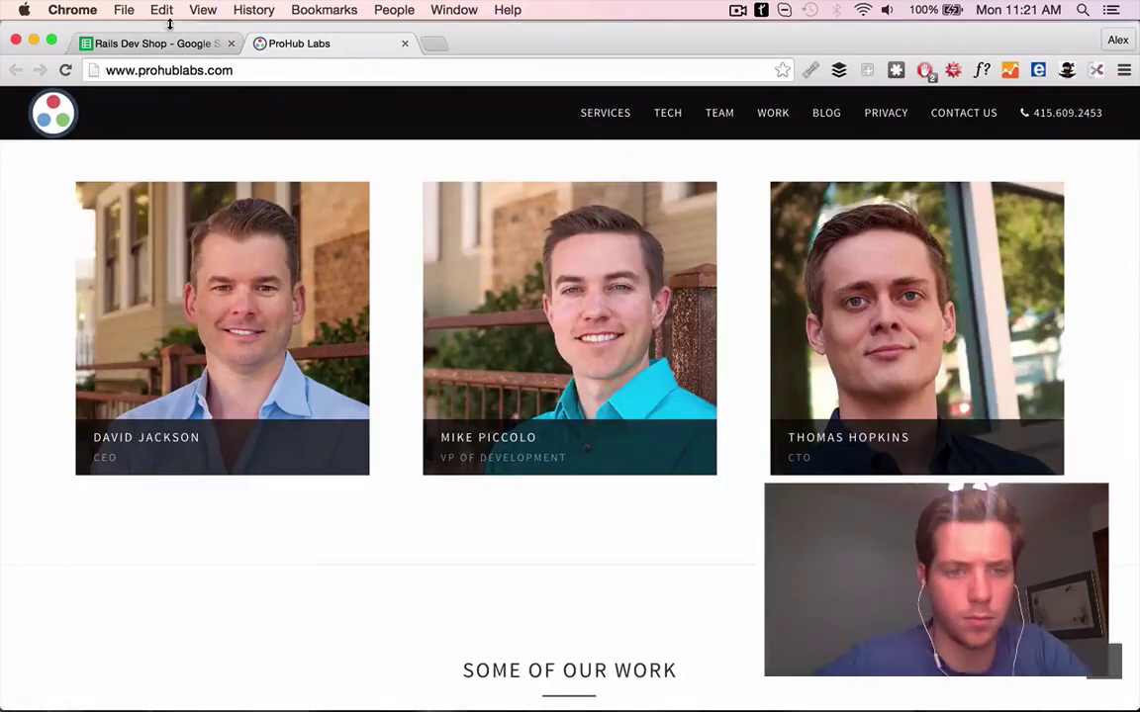
Write F46's First Line: 'Came across ProHub… Prohub prospector looks very interesting.'
left_click(166, 44)
type("Came")
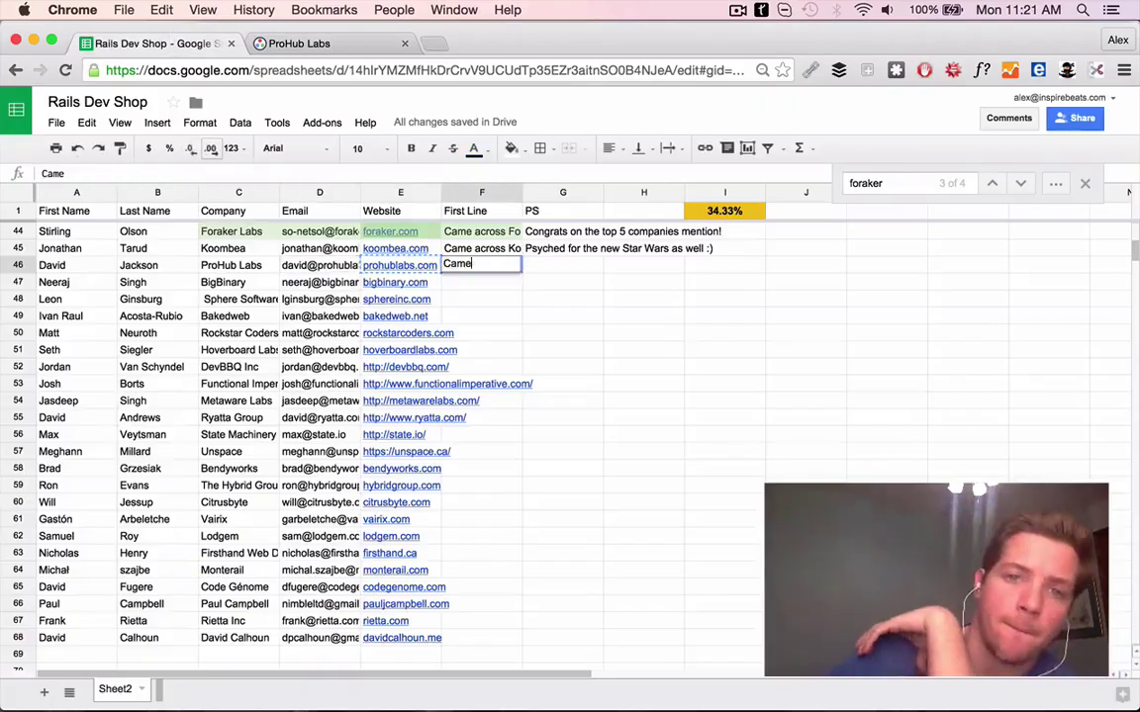
type(" across ProHub and love what you guys are doin")
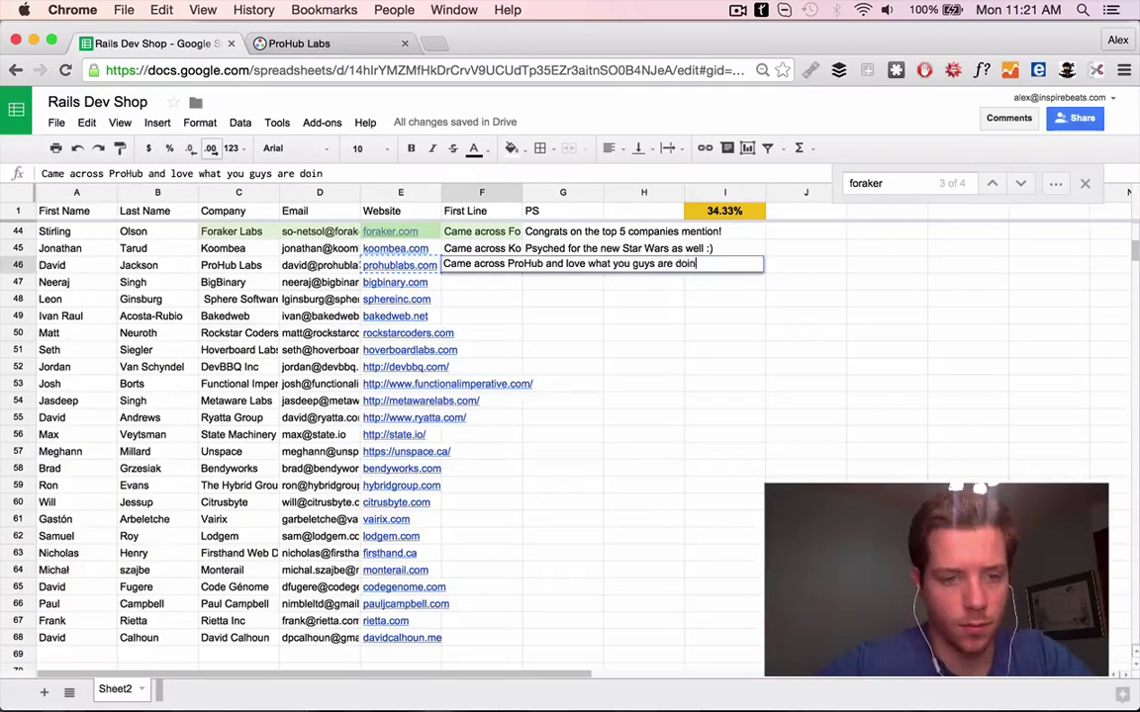
left_click(299, 44)
scroll(643, 346, "down", 10)
left_click(559, 368)
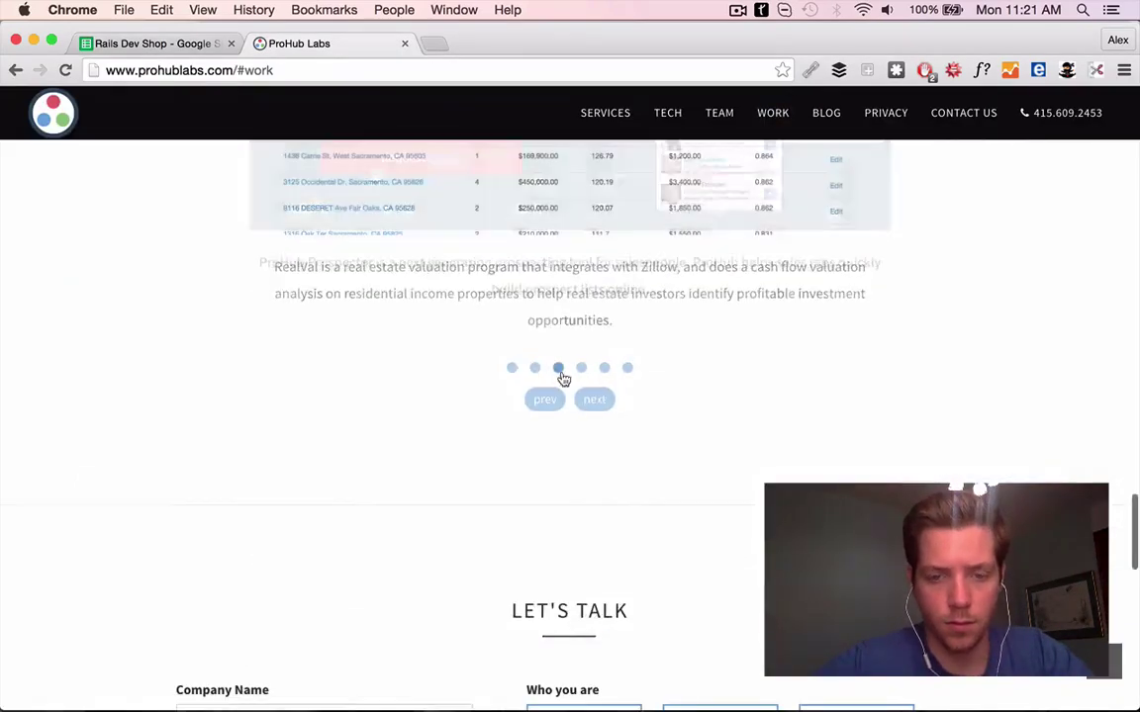
key("super+alt+Left")
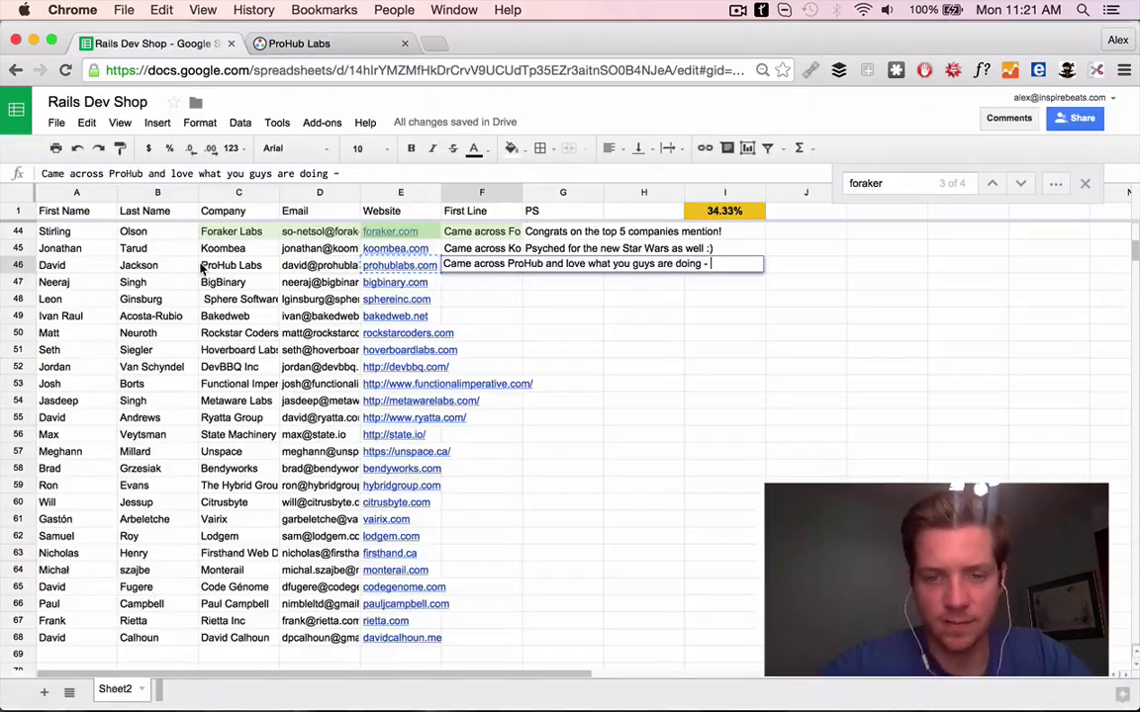
type("resting.")
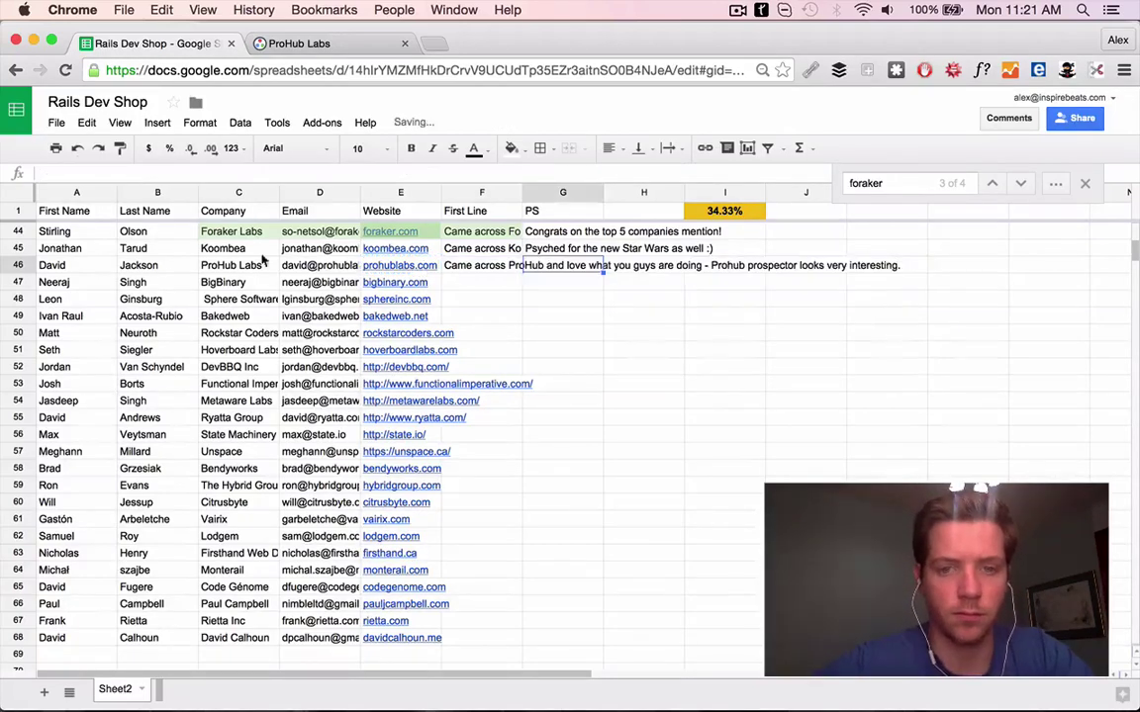
key("super+alt+Right")
Search for the ProHub Labs CEO and read through his LinkedIn profile
key("super+l")
key("super+v")
key("Return")
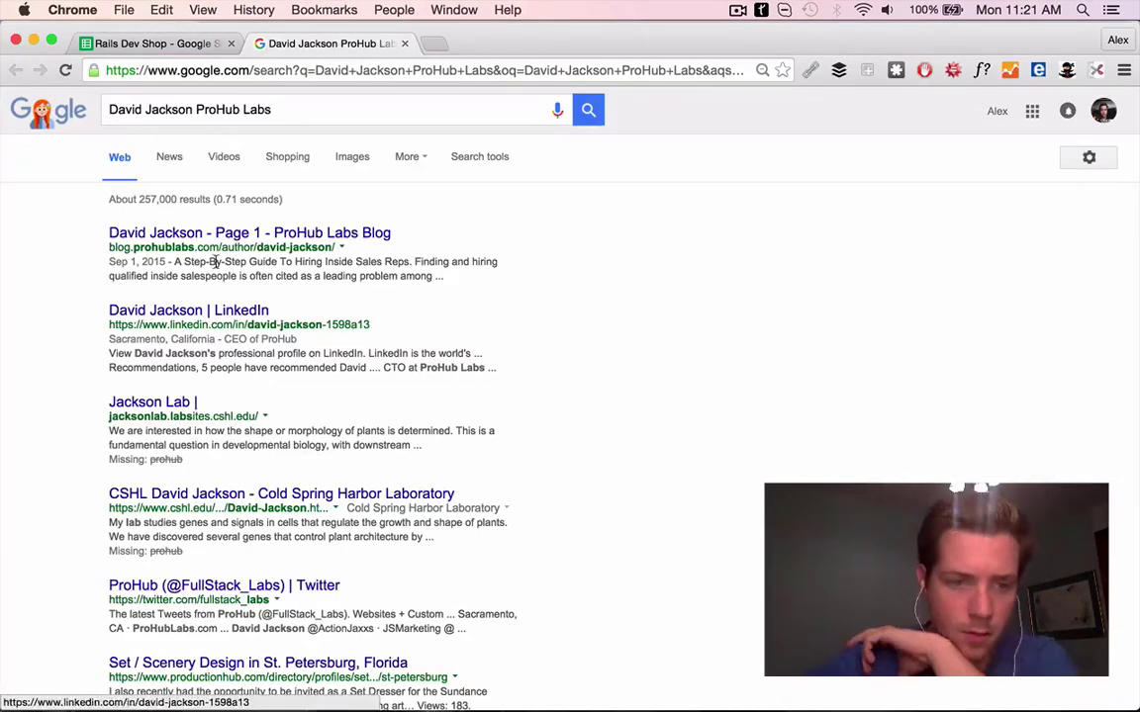
left_click(204, 312)
scroll(554, 470, "down", 2)
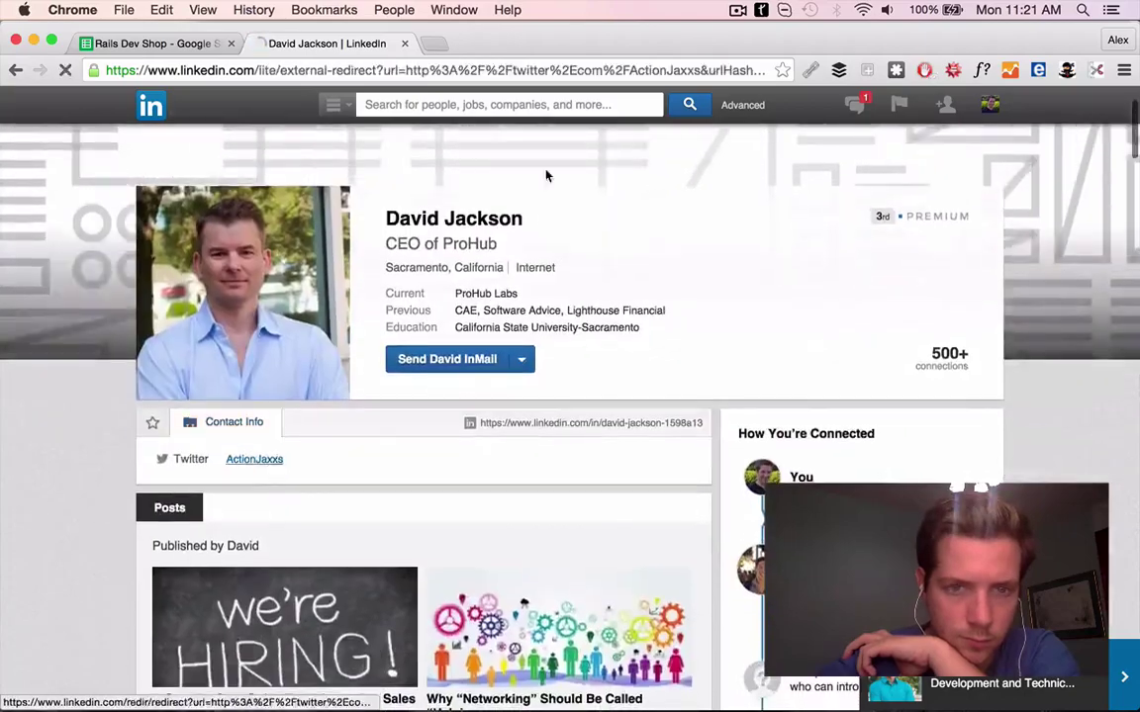
scroll(532, 342, "down", 2)
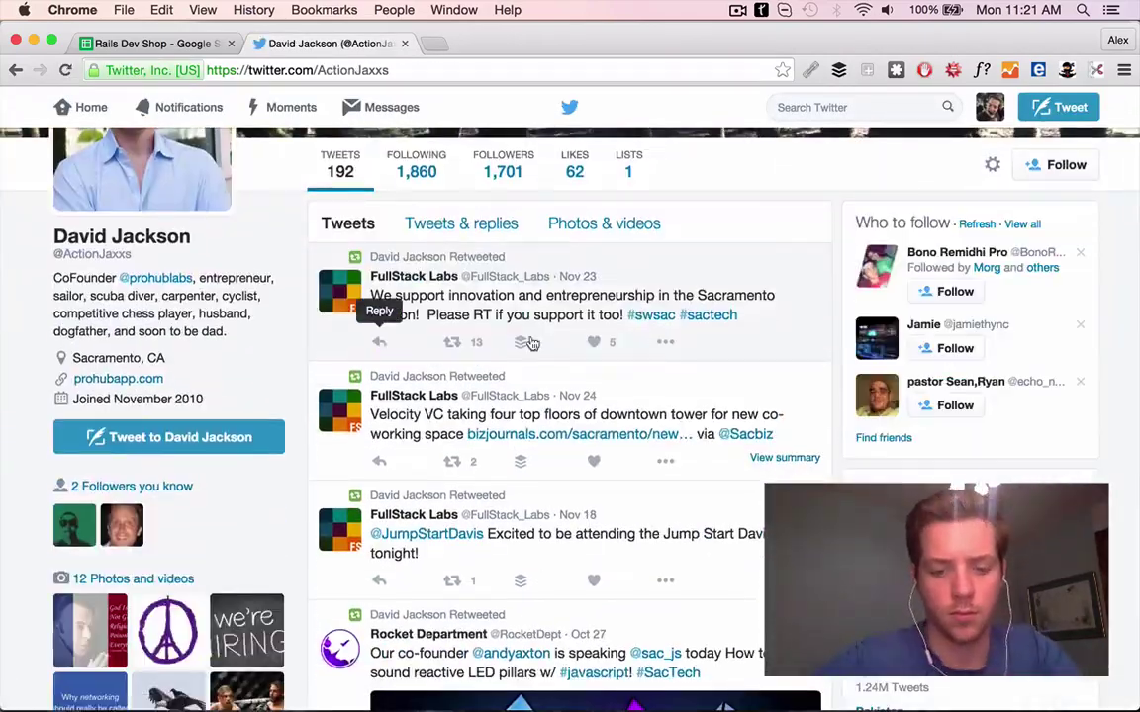
scroll(594, 396, "down", 8)
scroll(583, 583, "up", 9)
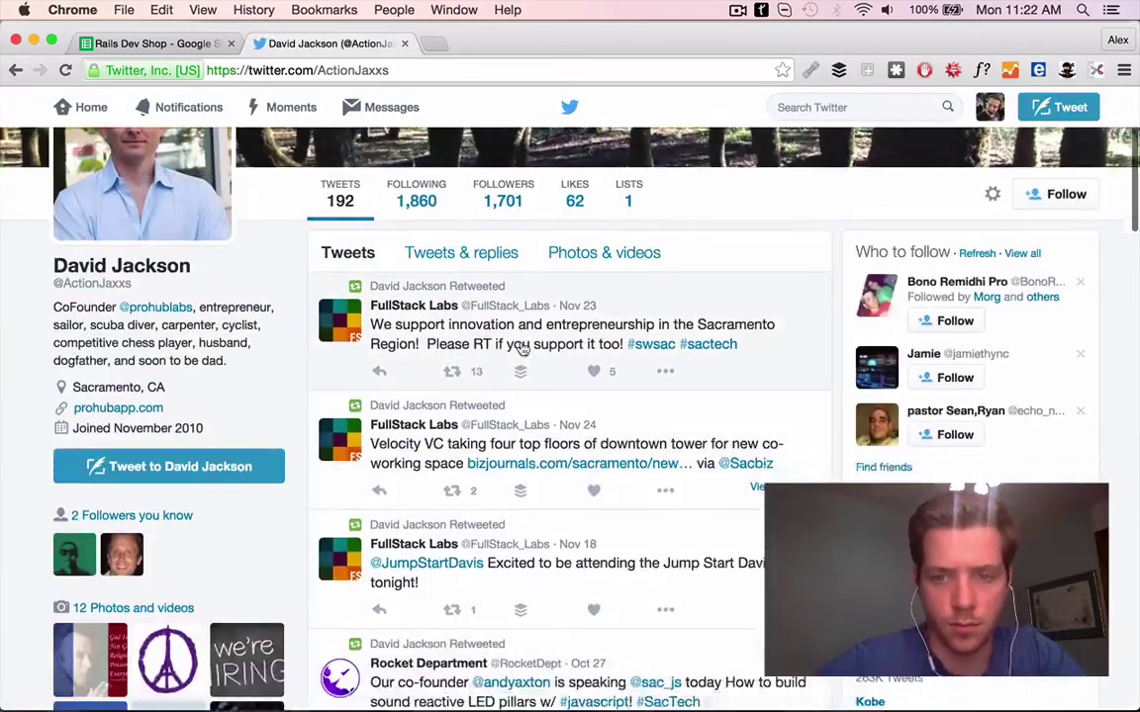
scroll(494, 317, "down", 2)
scroll(594, 416, "down", 10)
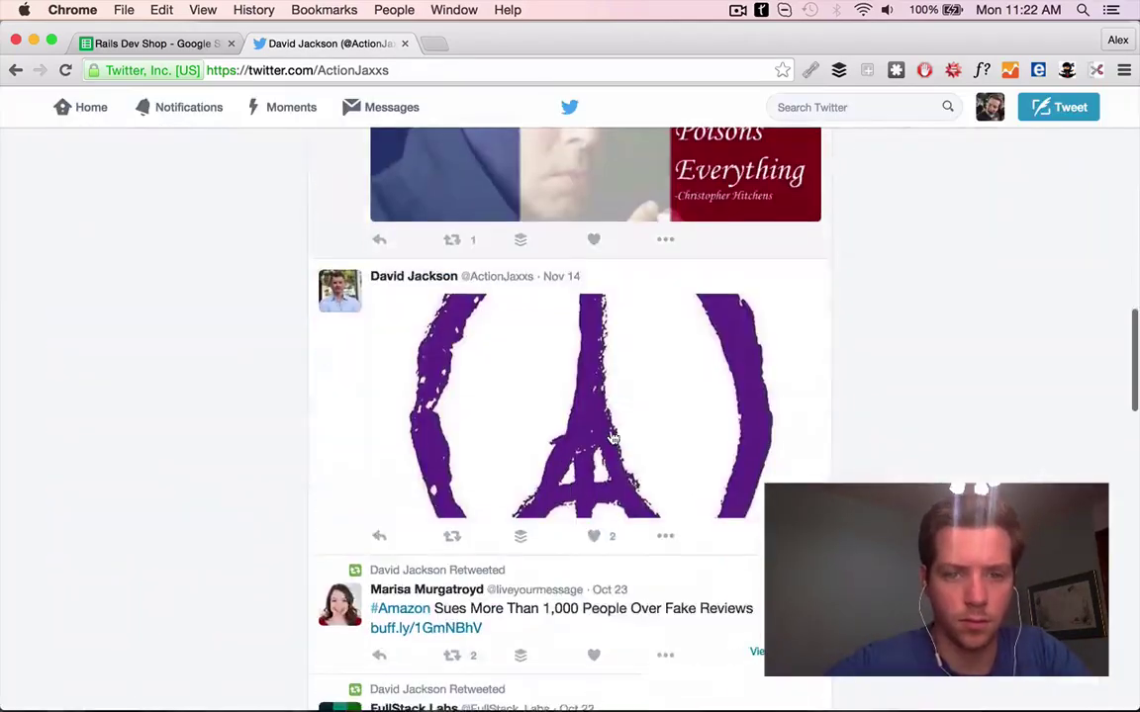
scroll(610, 437, "up", 15)
scroll(612, 438, "down", 2)
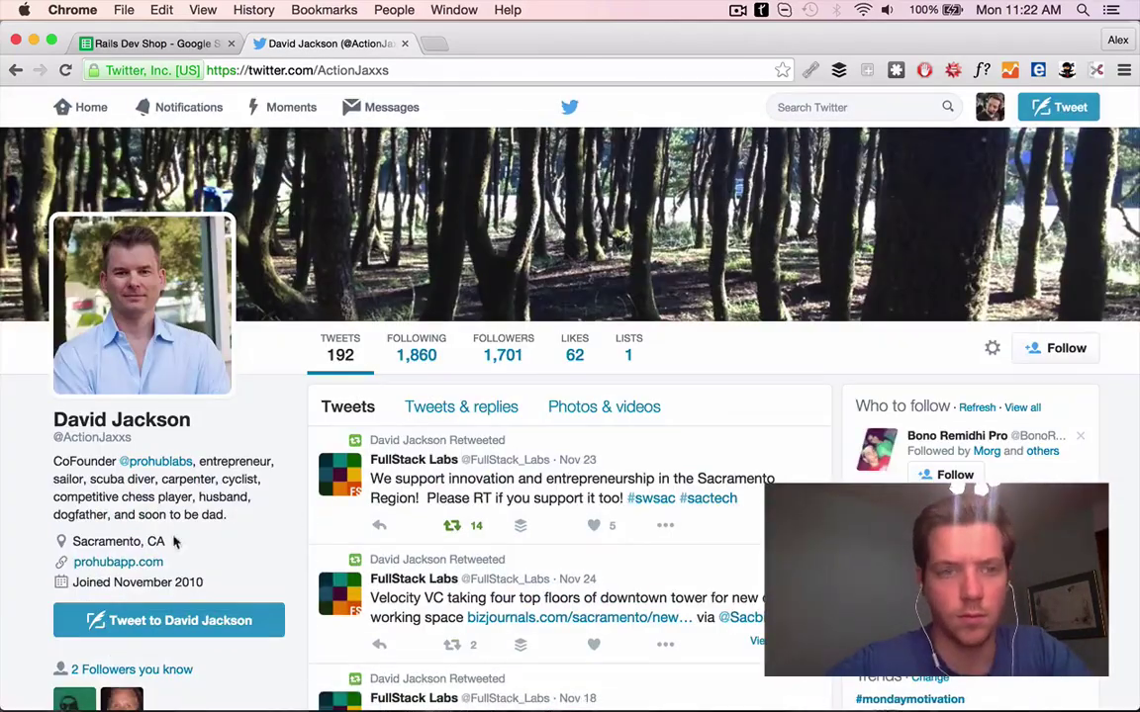
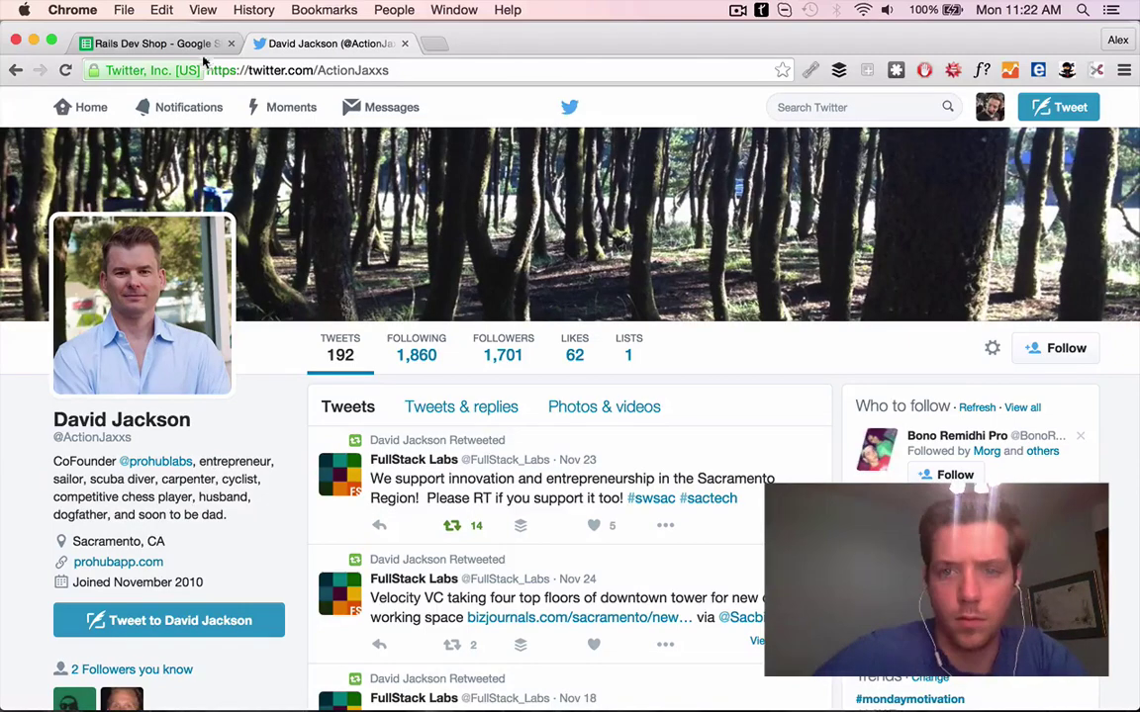
Close the finished Twitter page and use Find to confirm BigBinary already appears at row 26
left_click(178, 44)
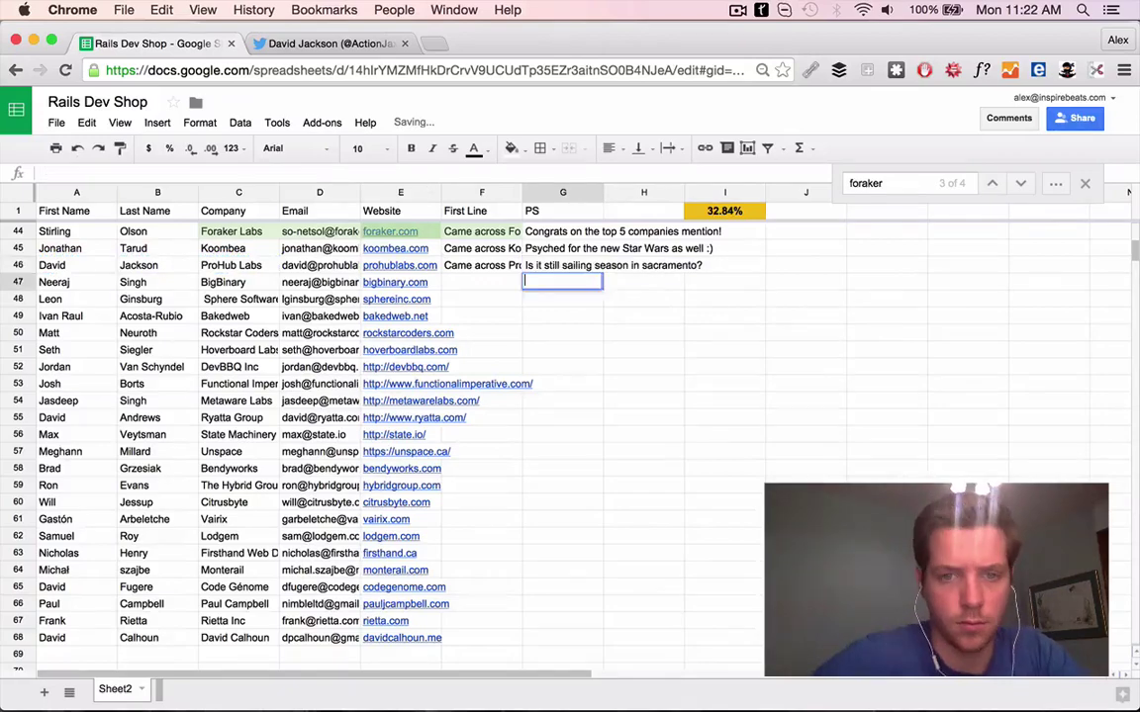
left_click(394, 282)
left_click(405, 44)
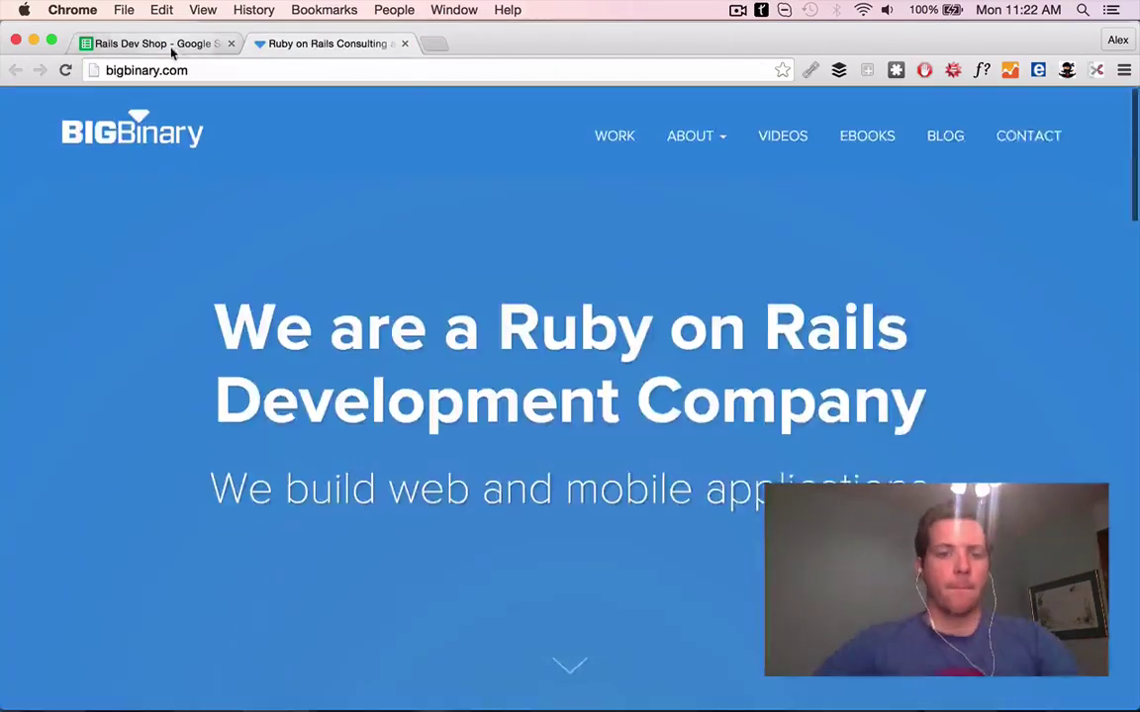
left_click(171, 44)
key("Return")
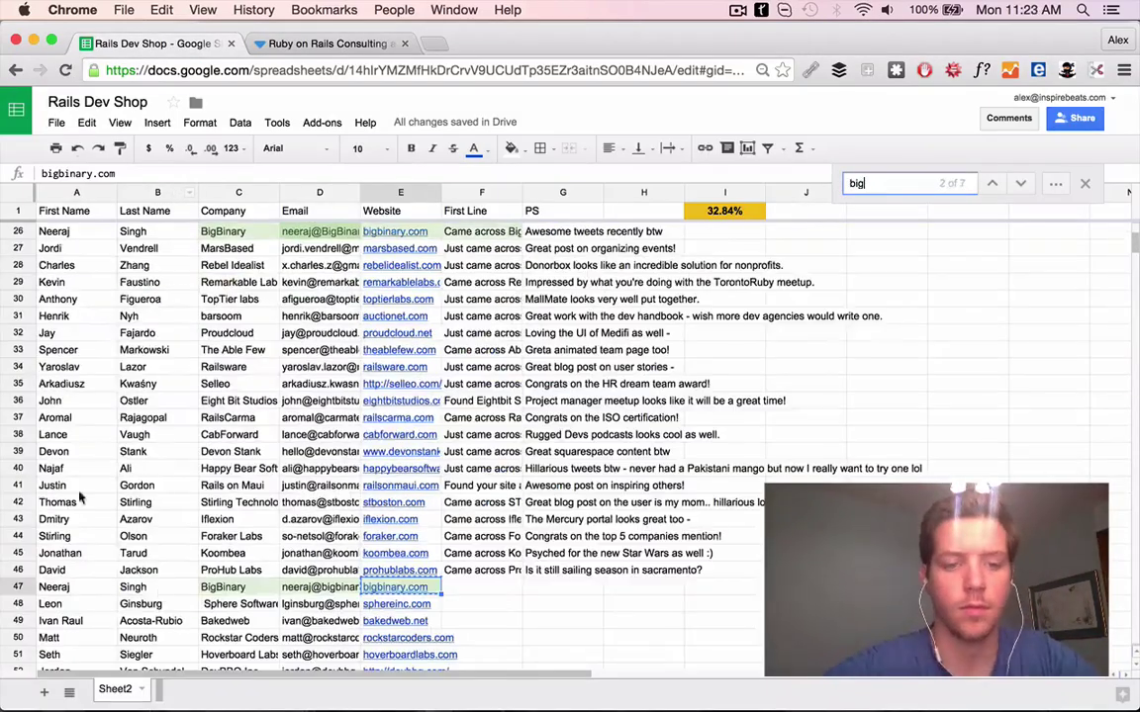
Delete duplicate BigBinary row 47 and select Sphere Software's website cell
right_click(149, 586)
left_click(185, 403)
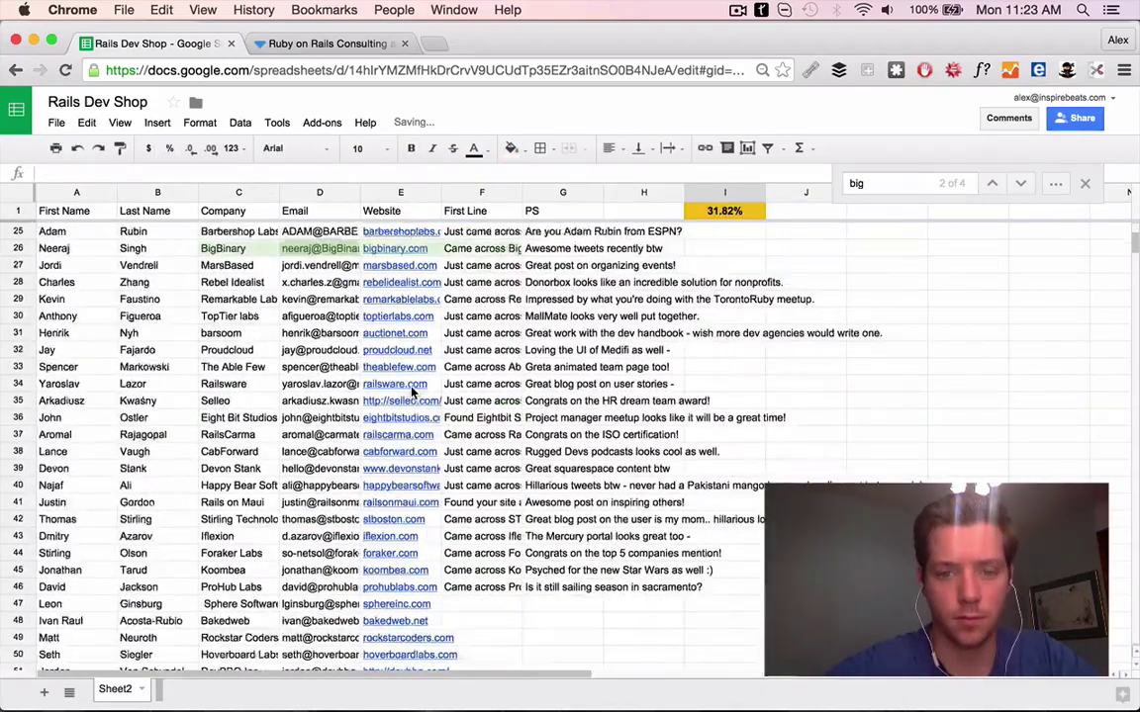
scroll(495, 591, "down", 5)
scroll(500, 591, "down", 4)
key("Left")
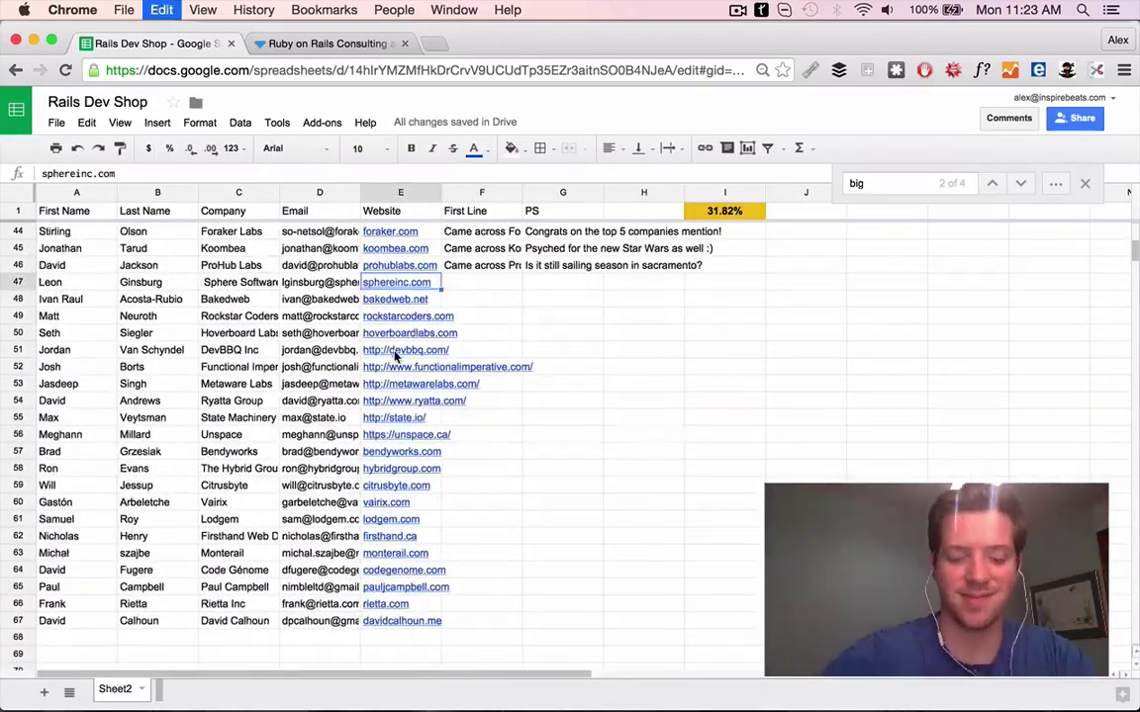
Watch the sphereinc.com video and enter F47's First Line about the testimonials video
key("alt+Return")
left_click(168, 43)
scroll(376, 336, "up", 6)
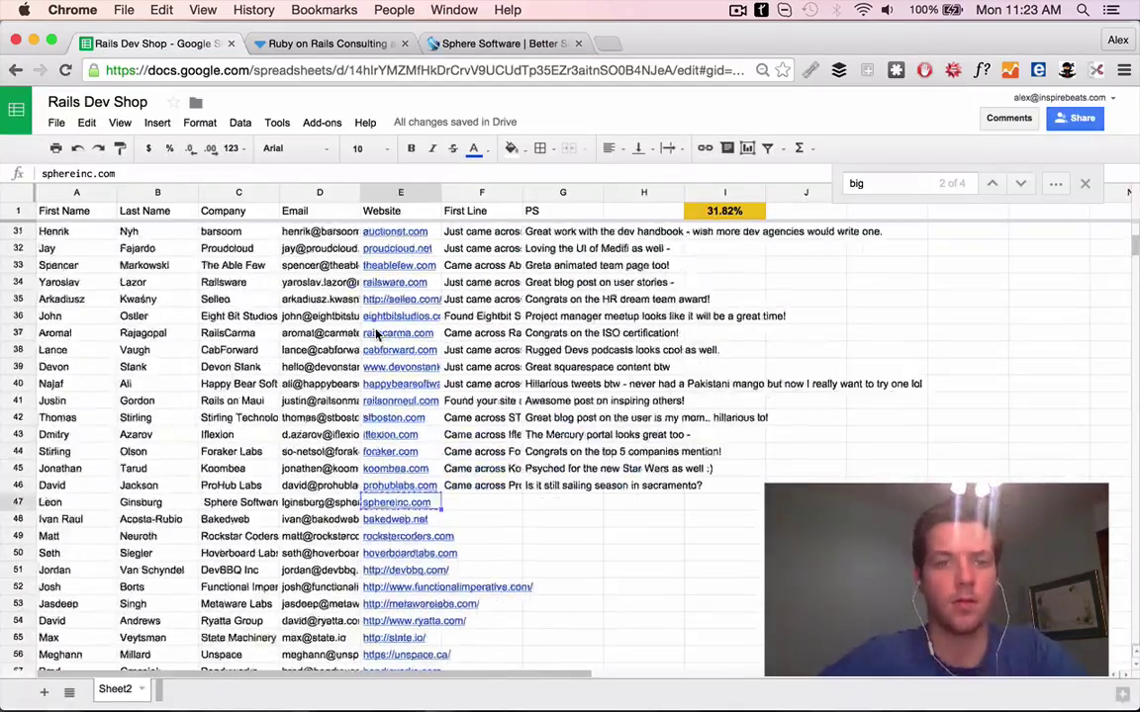
scroll(376, 336, "up", 5)
scroll(436, 376, "down", 8)
left_click(450, 44)
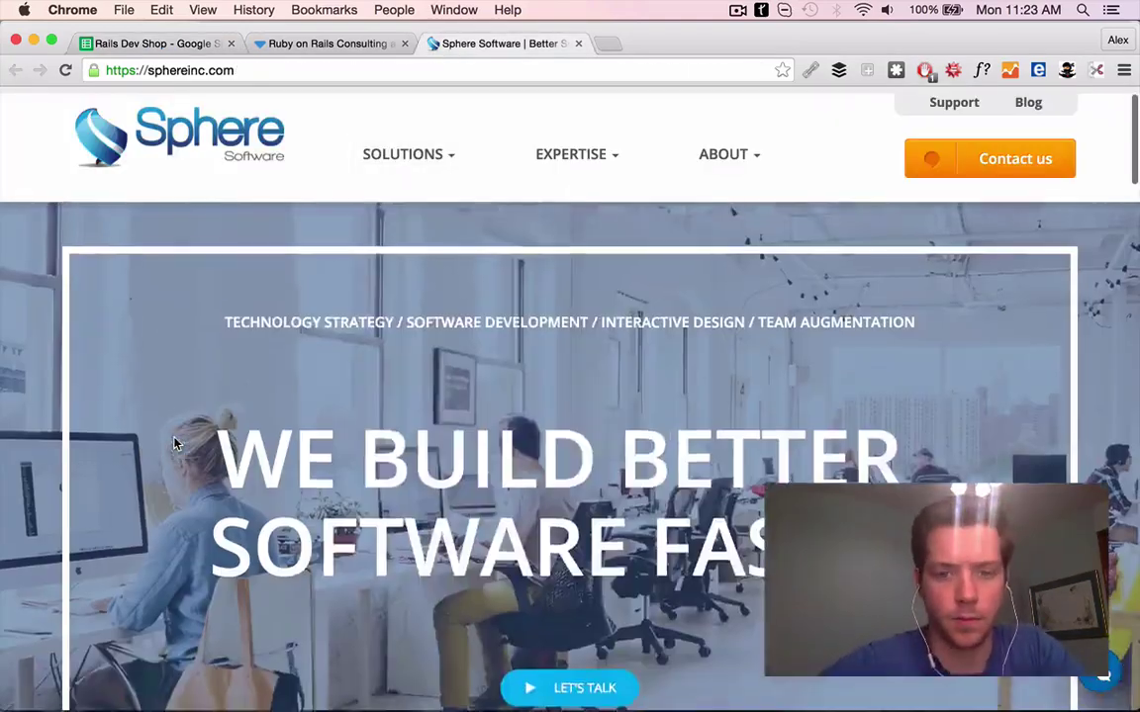
scroll(174, 444, "down", 5)
left_click(829, 396)
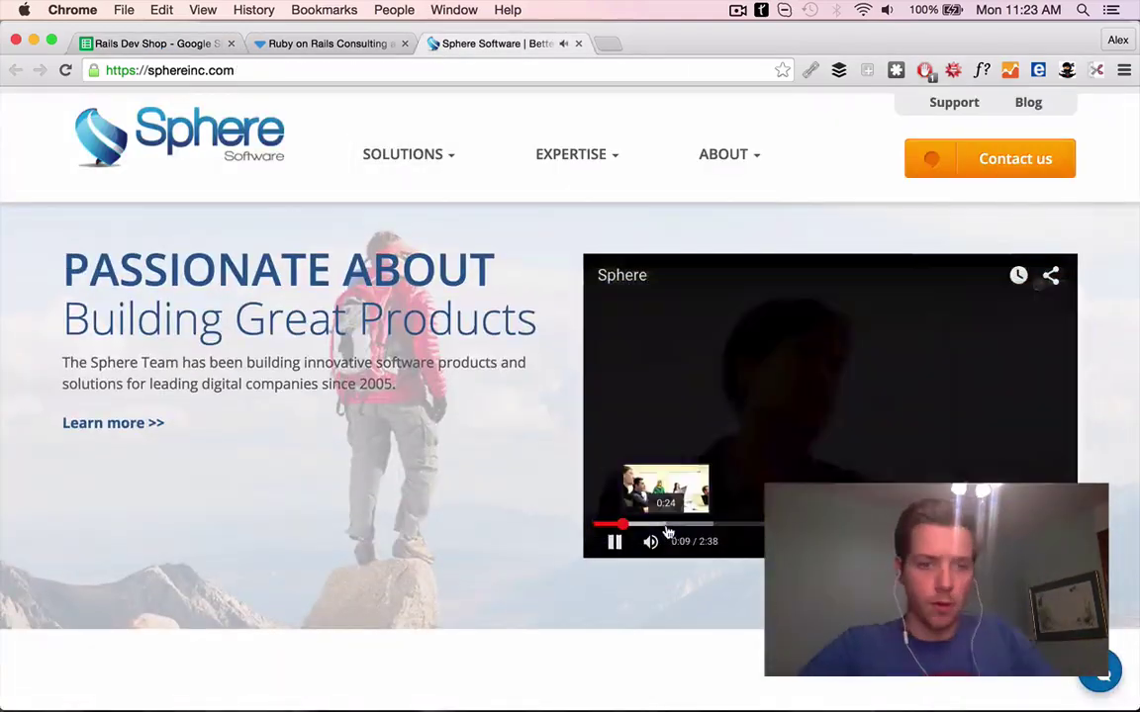
left_click(153, 43)
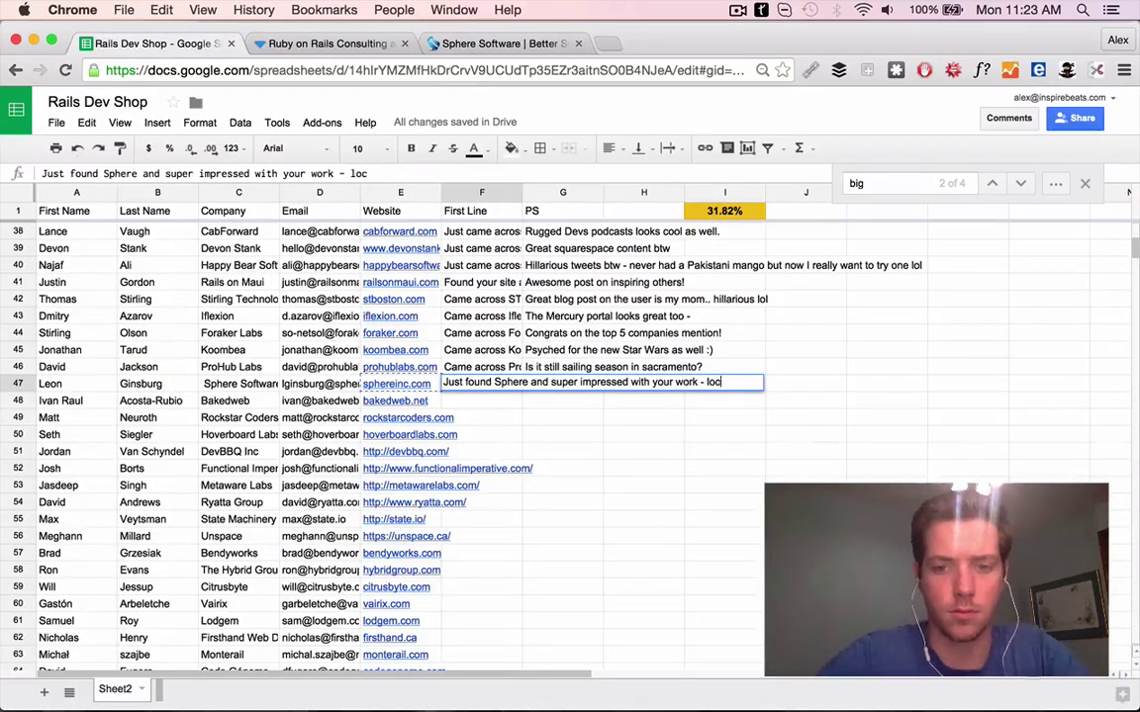
type("eo.")
left_click(396, 384)
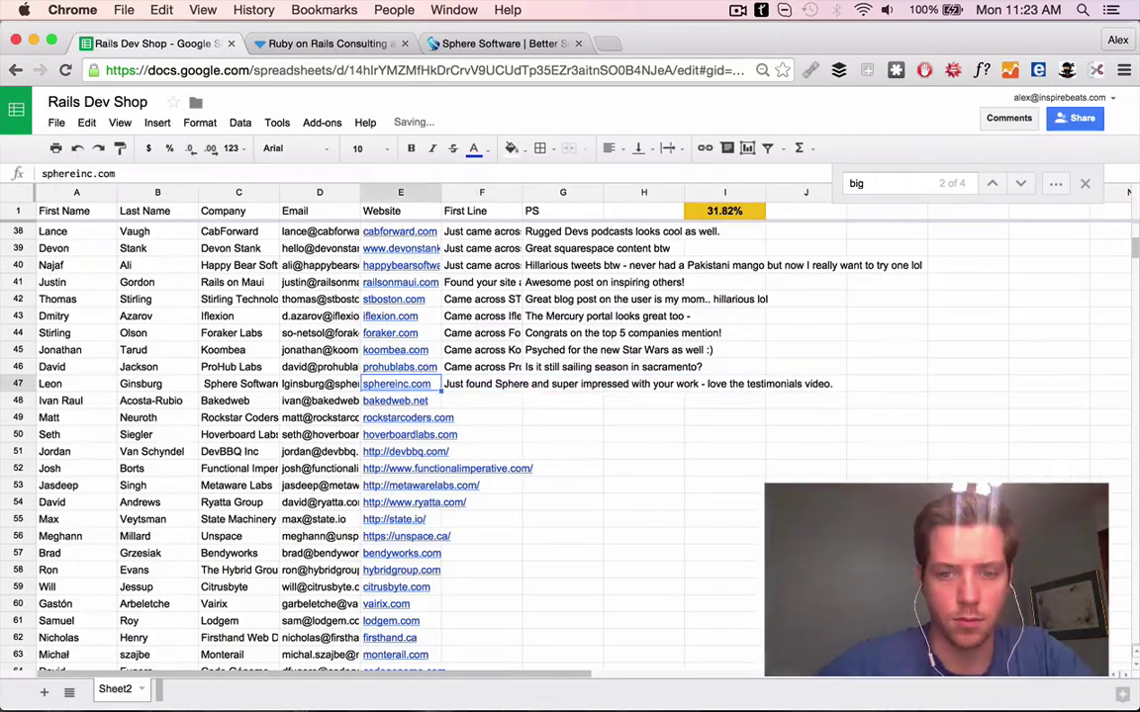
Search the Sphere contact and enter a G47 PS praising the BuiltInChicago interview
key("ctrl+shift+s")
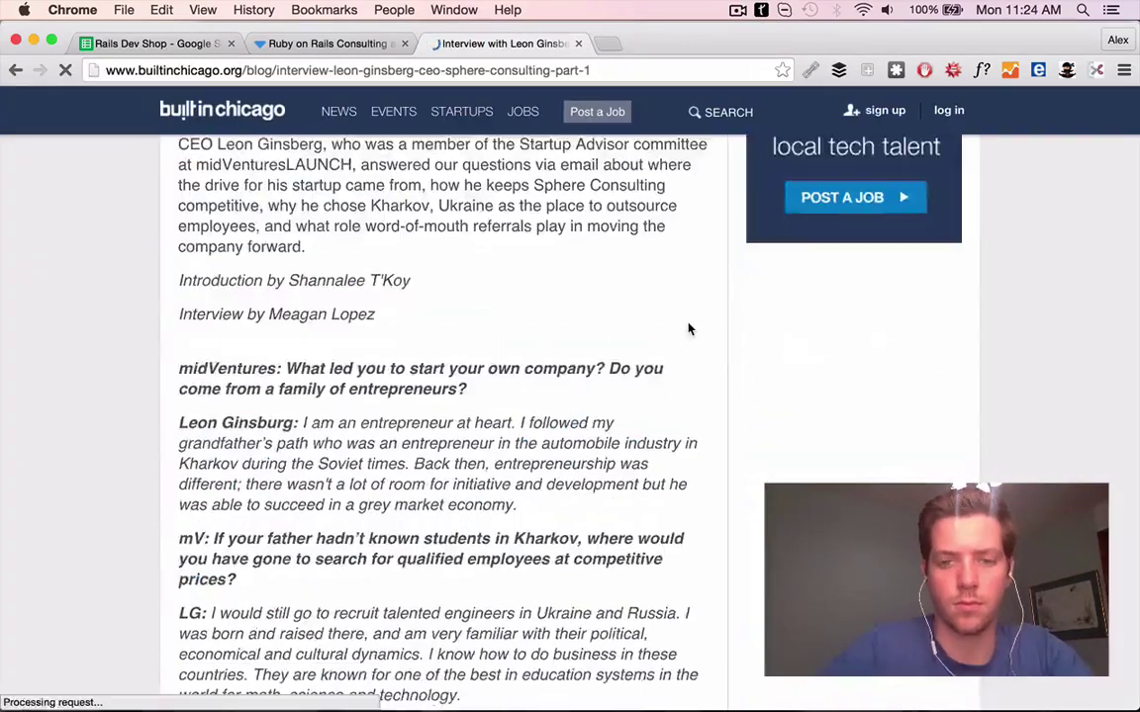
scroll(690, 329, "down", 15)
scroll(690, 330, "down", 5)
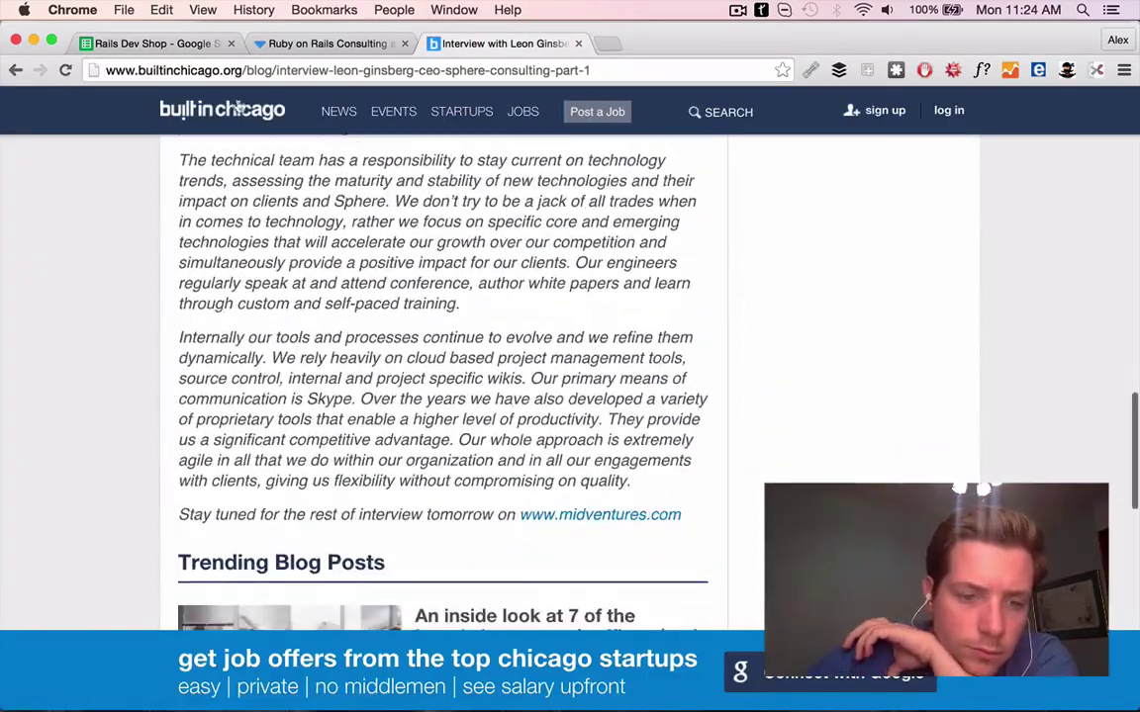
key("ctrl+1")
left_click(562, 383)
type("Great")
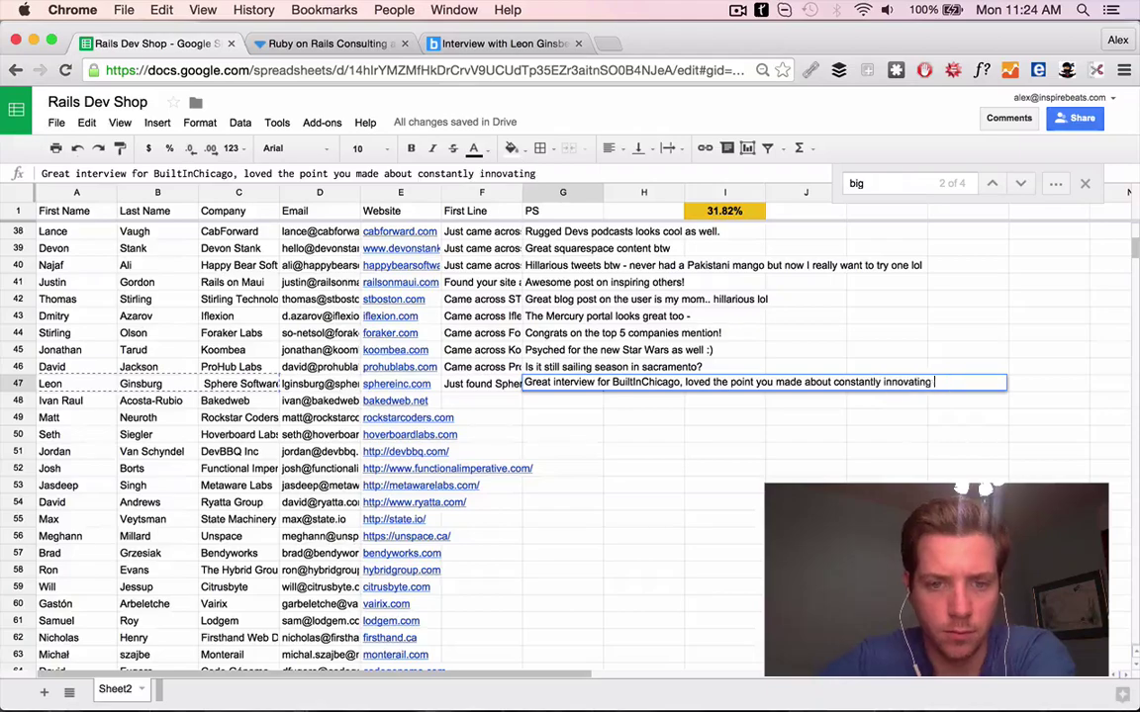
type(")")
left_click(482, 400)
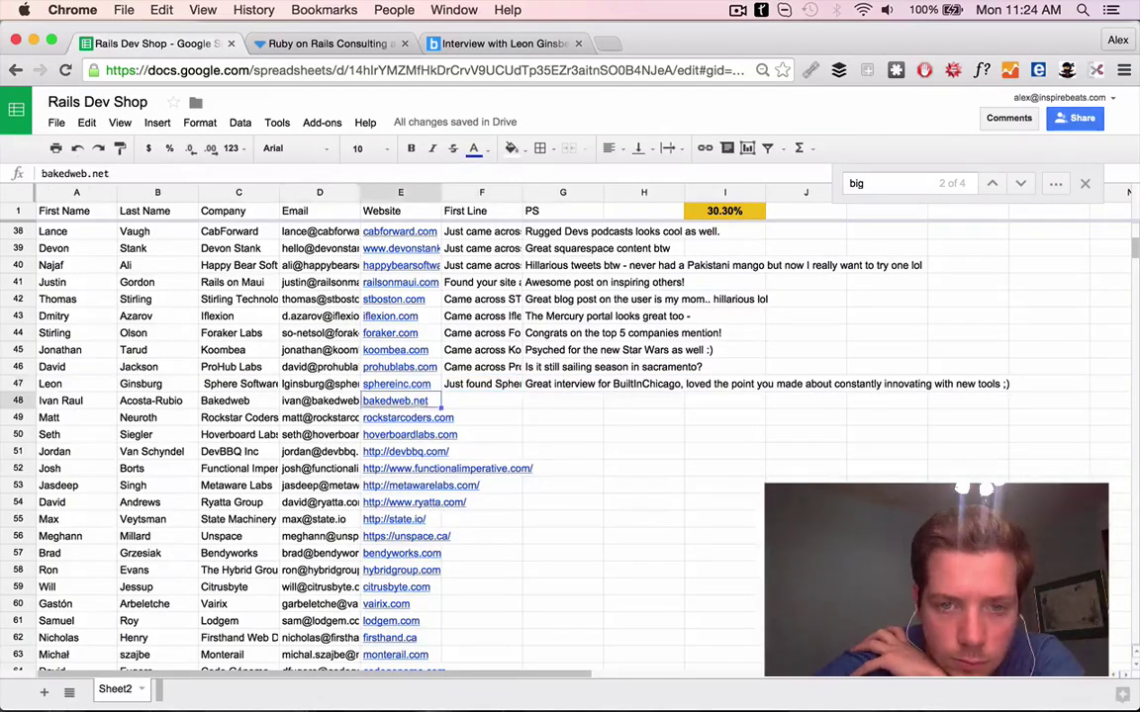
Open bakedweb.net from row 48 in a new tab
key("super+t")
type("bakedweb.net")
key("Return")
key("super+1")
scroll(301, 376, "down", 3)
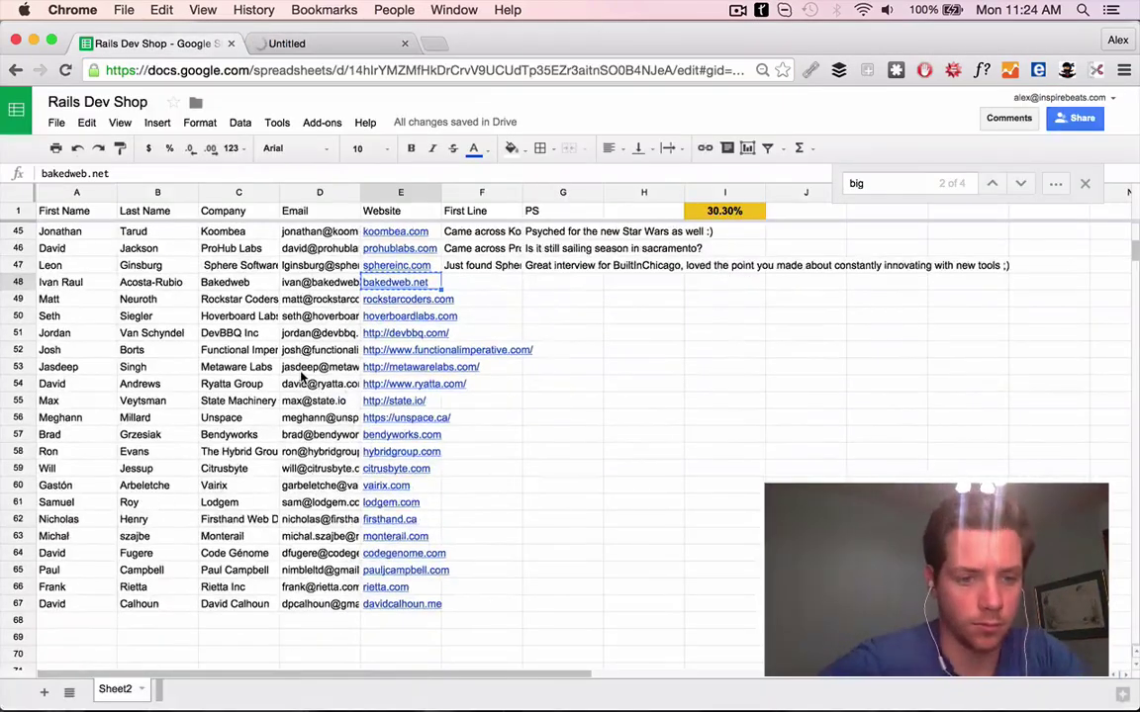
scroll(302, 376, "up", 15)
scroll(301, 376, "down", 14)
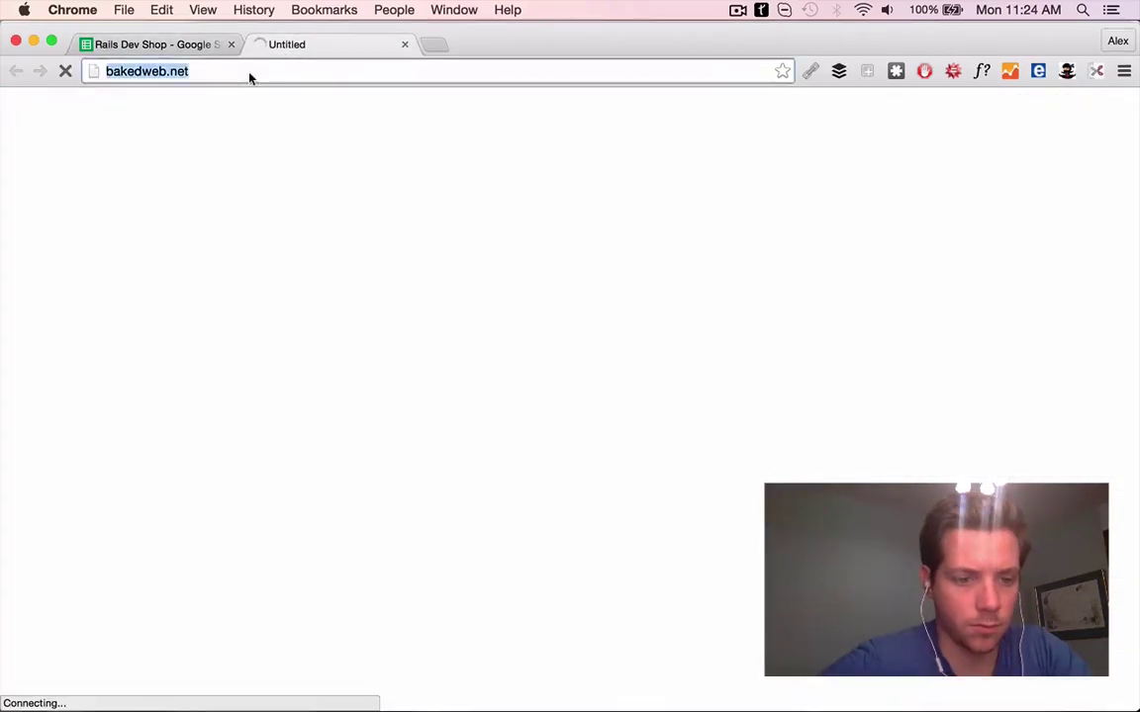
key("super+alt+Left")
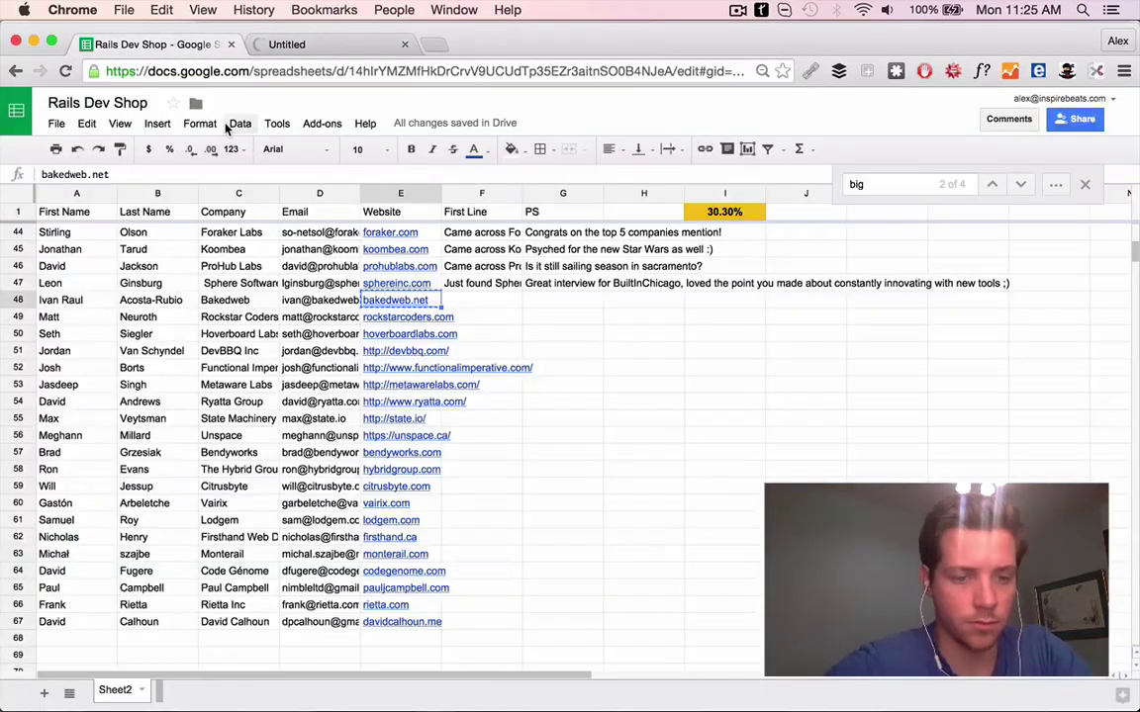
Search for bakedweb and follow its rebrand to softwarecriollo.com
left_click(344, 48)
key("super+alt+Left")
key("super+alt+Right")
type("bakedweb")
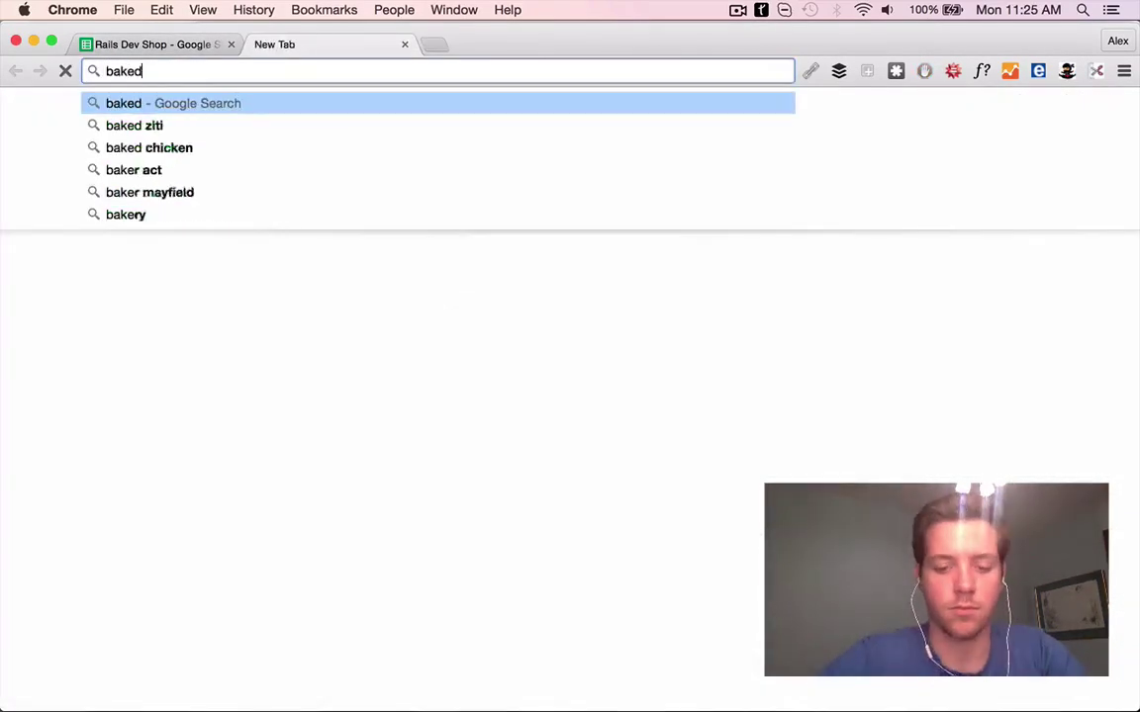
key("Return")
left_click(242, 262)
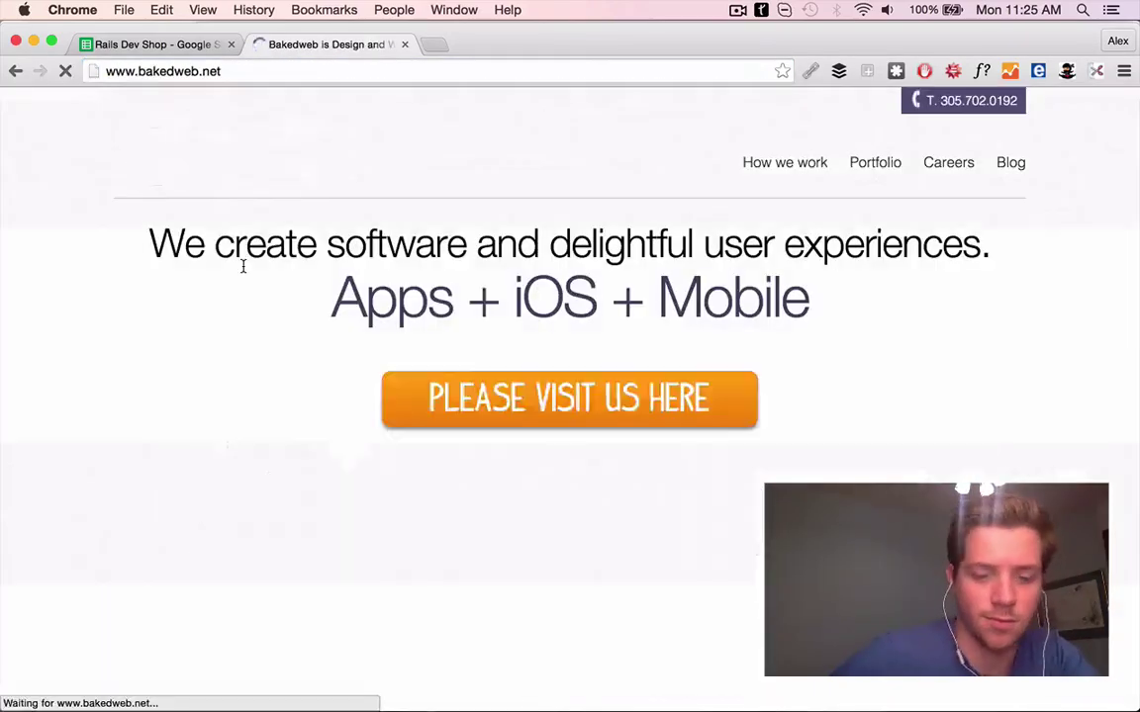
key("super+alt+Left")
key("super+alt+Right")
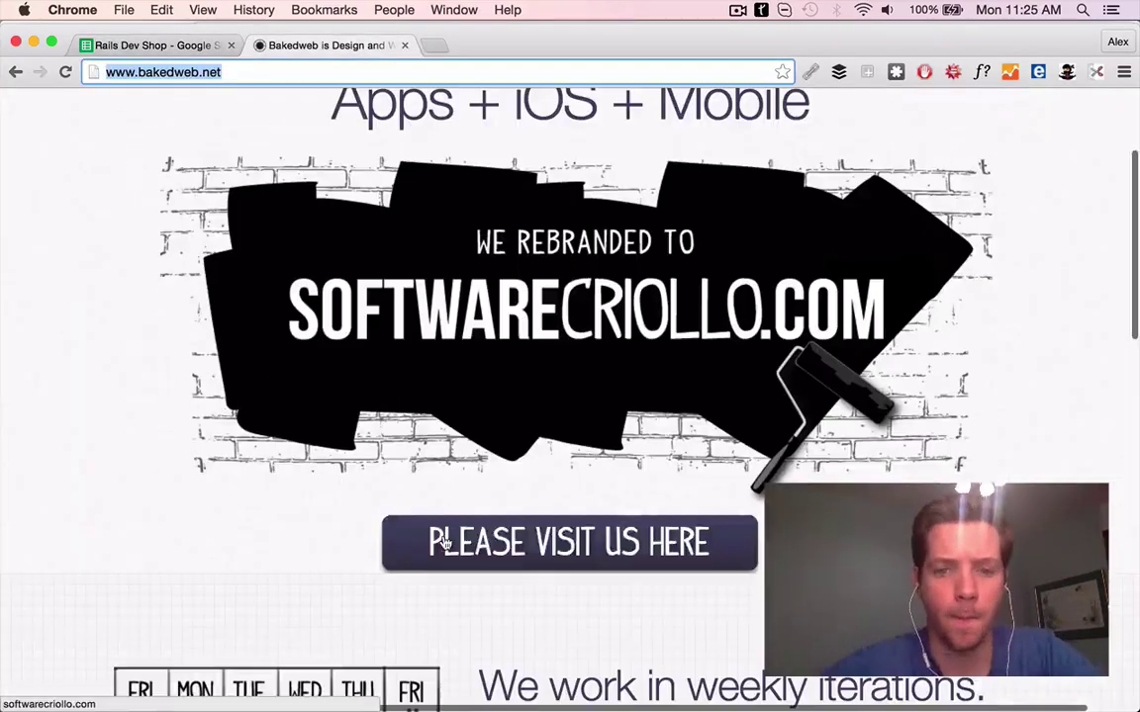
left_click(179, 79)
type("softwarecriollo.com")
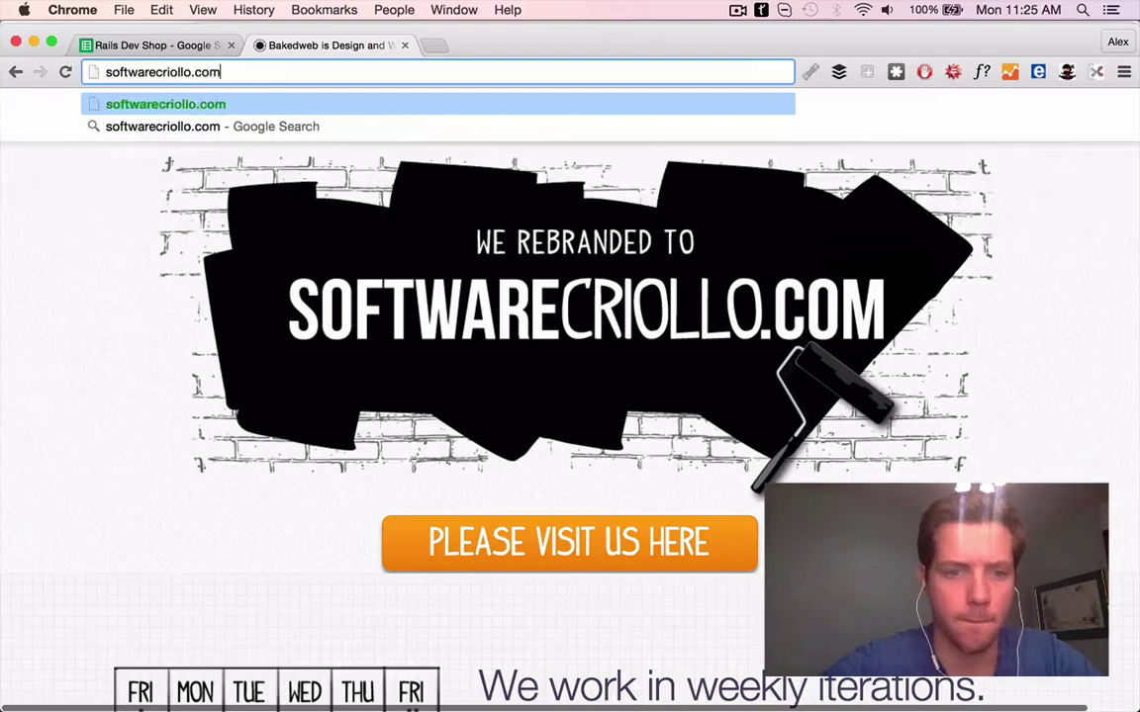
key("Return")
Change row 48's company from Bakedweb to Software Criollo and search the contact
key("super+alt+Left")
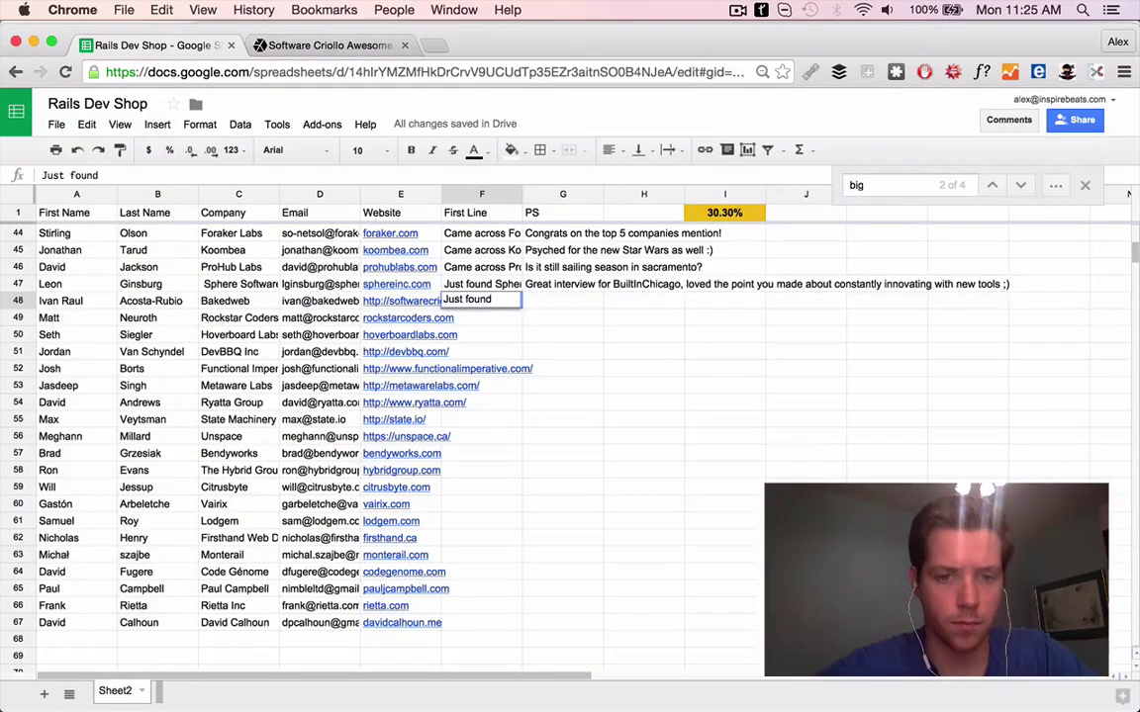
left_click(239, 300)
type("Software Criollo - great rebrand, like the new positioning a lot.")
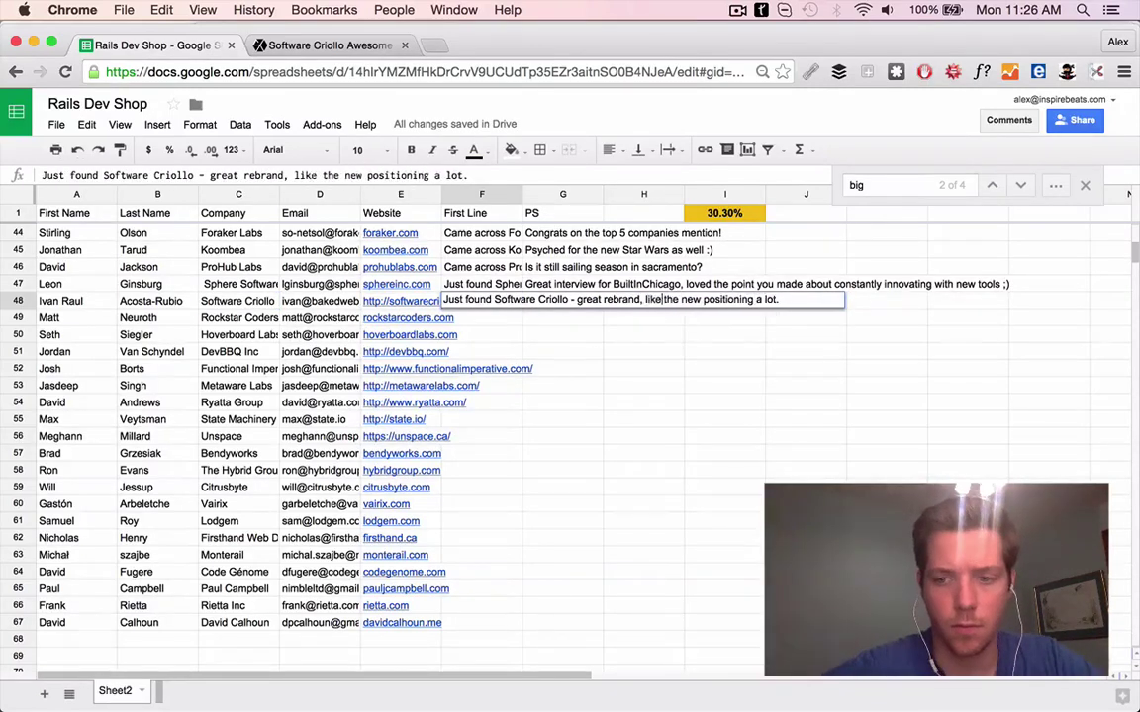
left_click_drag(76, 301, 239, 301)
key("super+shift+l")
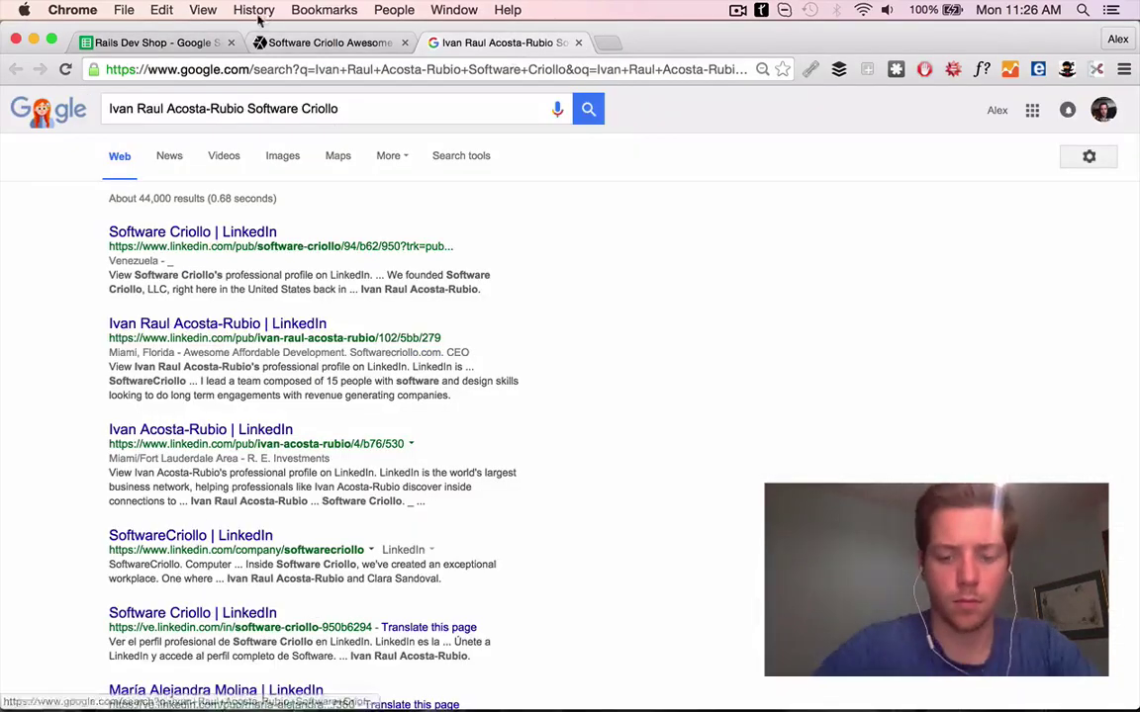
Review Software Criollo's portfolio and Green Light case study, then open rockstarcoders.com
left_click(327, 42)
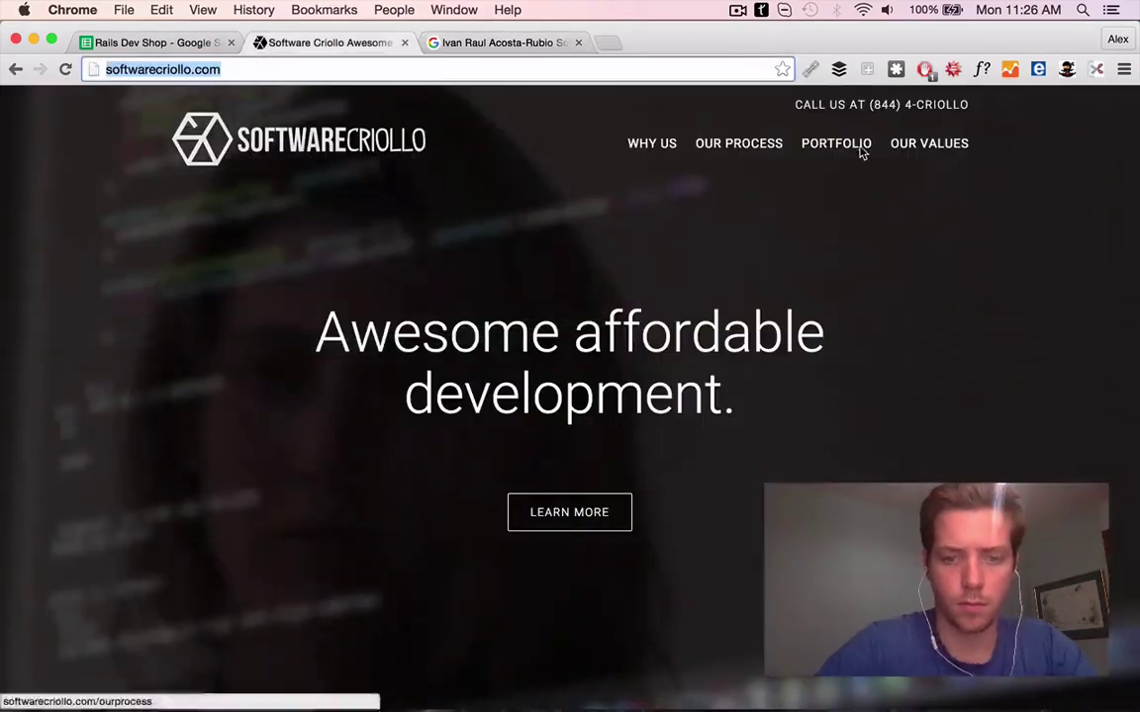
left_click(864, 147)
scroll(297, 327, "down", 3)
left_click(216, 381)
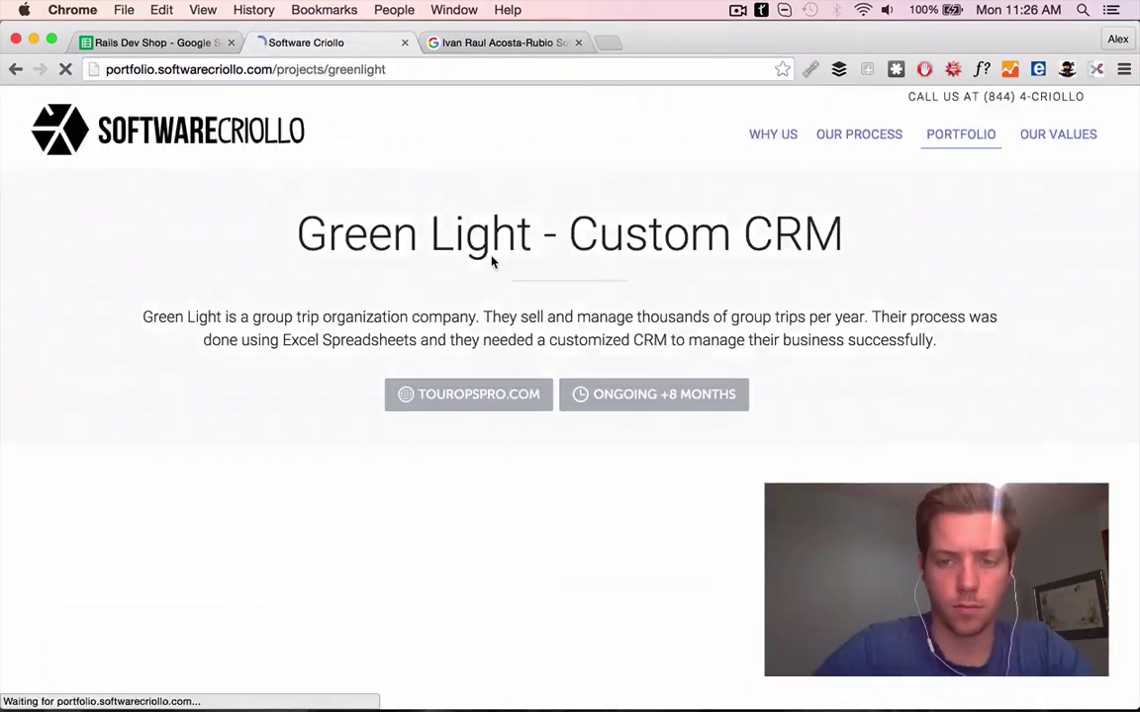
scroll(492, 259, "down", 10)
key("super+1")
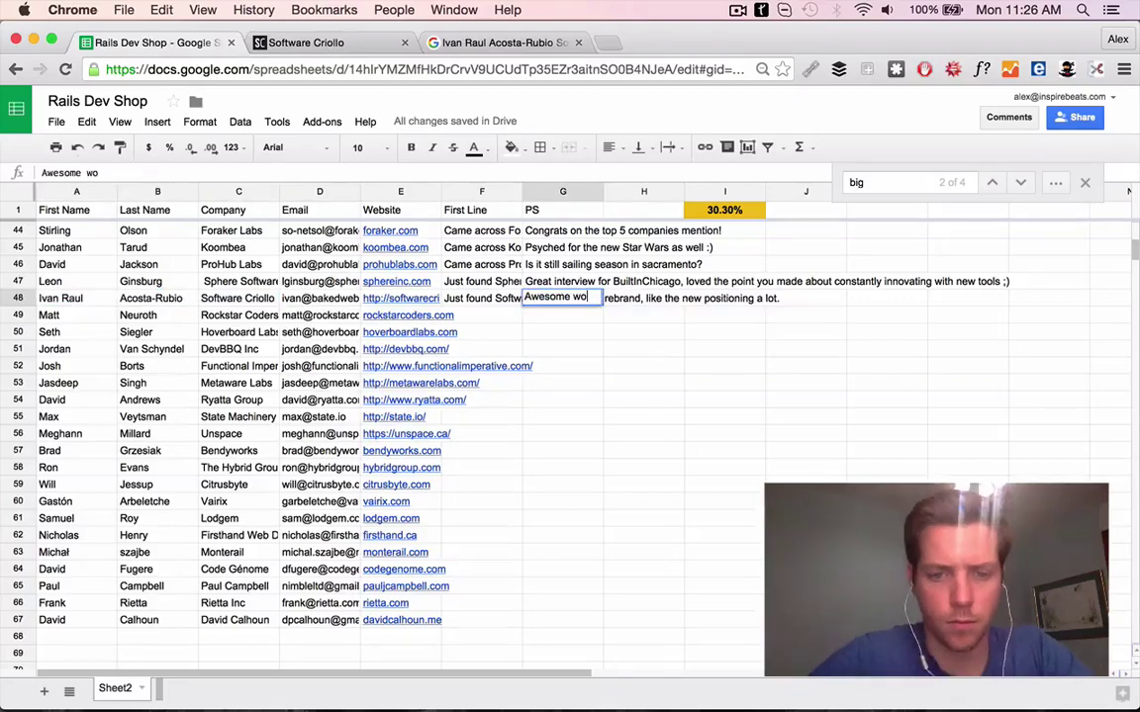
key("super+t")
type("rockstarcoders.com")
key("Return")
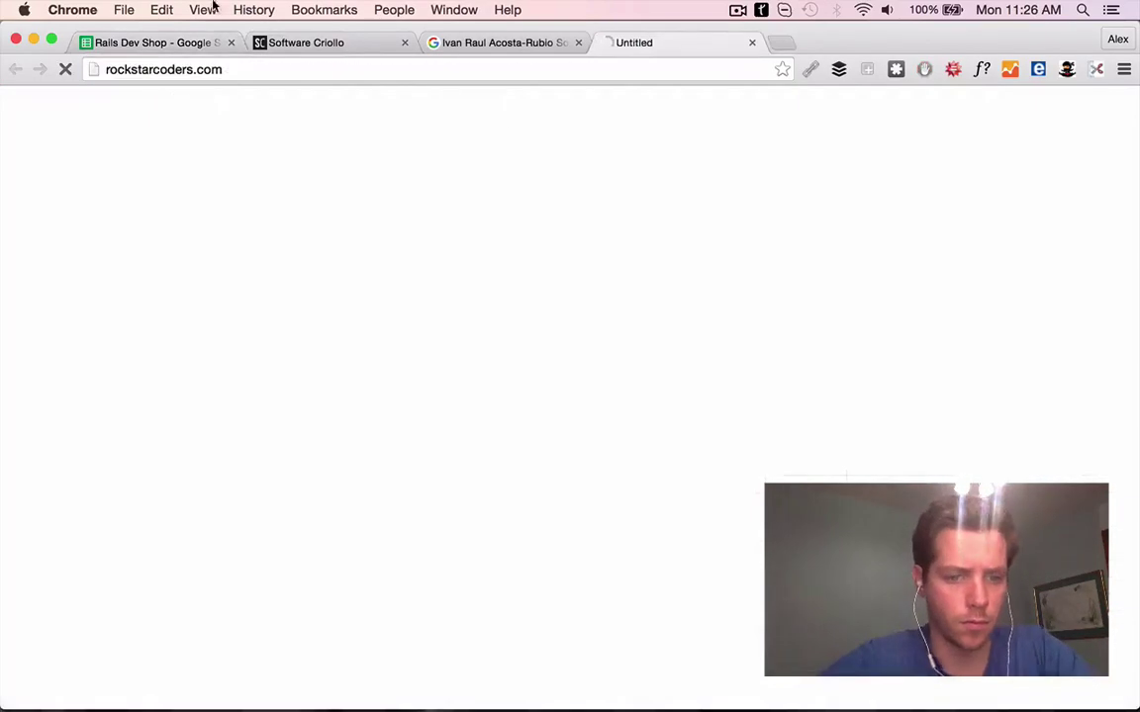
Finish the Rockstar Coders First Line in F49, ending with 'personal development.'
scroll(504, 424, "down", 10)
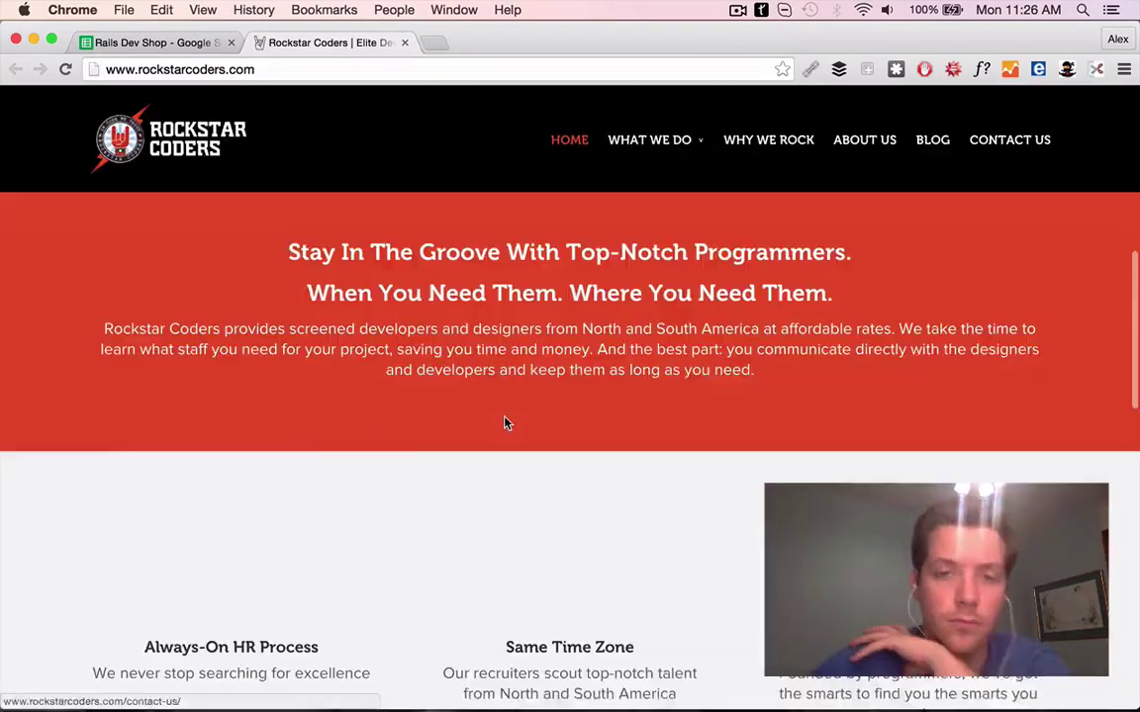
scroll(504, 424, "down", 10)
scroll(505, 423, "up", 3)
scroll(416, 428, "up", 8)
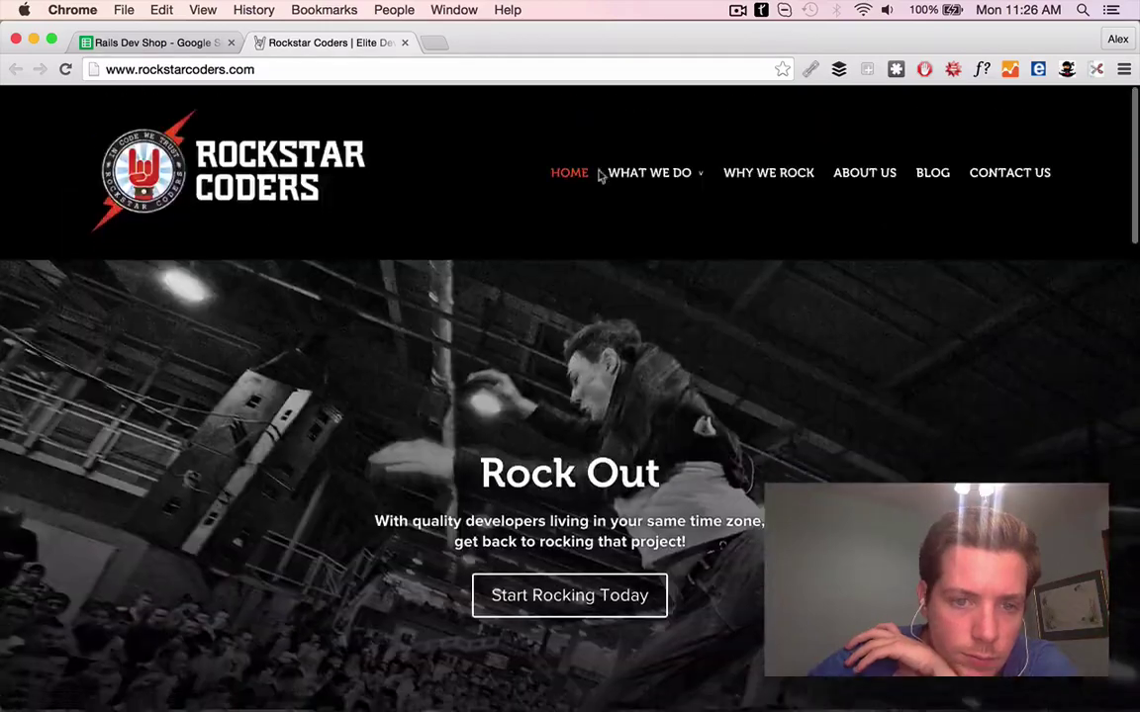
key("super+1")
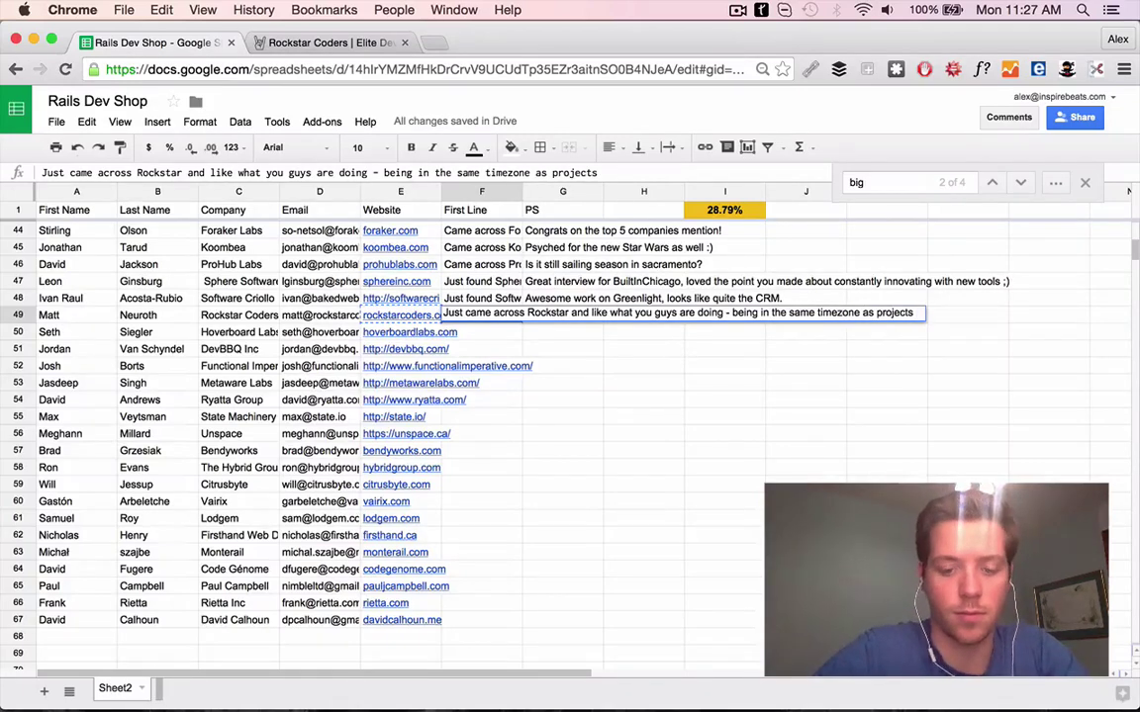
type("ersonal development.")
key("Return")
Web-search row 49's contact name and company and open their LinkedIn profile
left_click_drag(60, 314, 237, 315)
key("super+c")
key("super+t")
key("super+v")
key("Return")
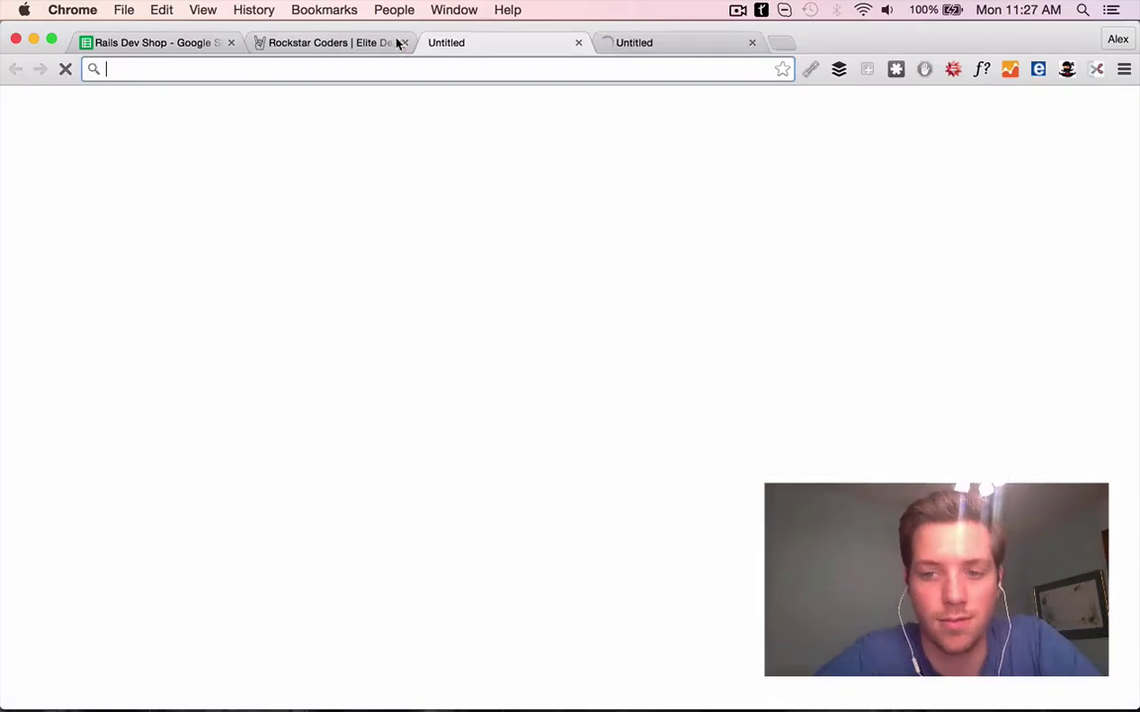
left_click(404, 43)
left_click(183, 386)
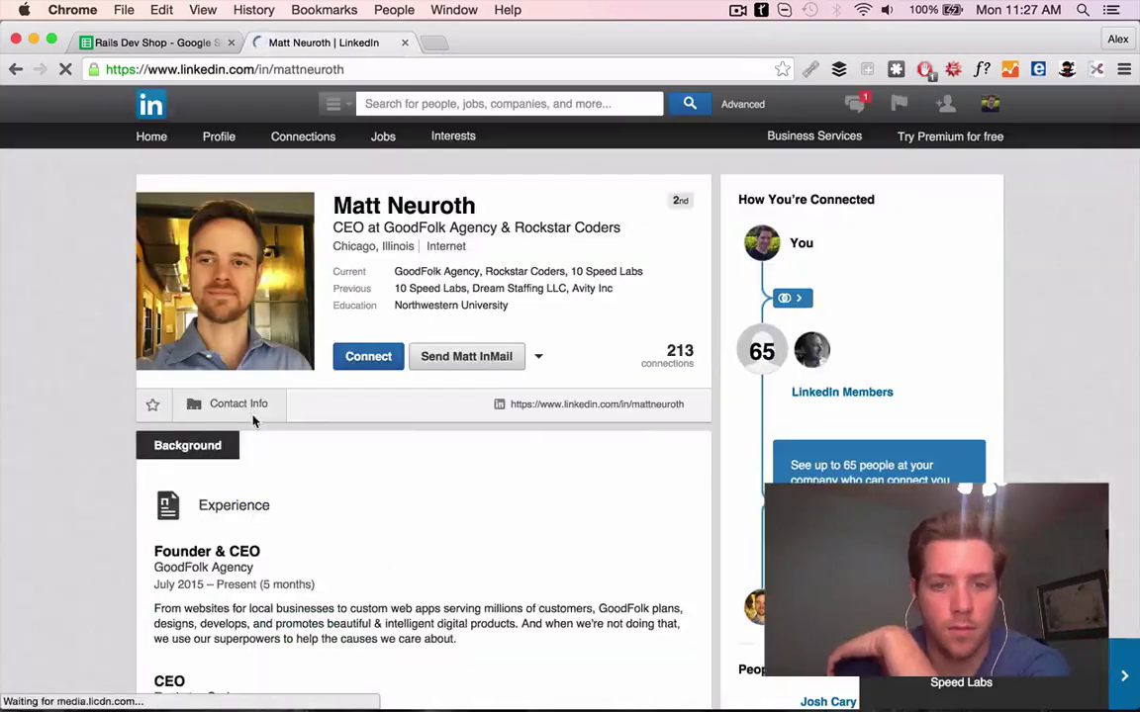
Check the company website 10 Speed Labs listed on the LinkedIn profile
mouse_move(242, 416)
scroll(299, 396, "down", 5)
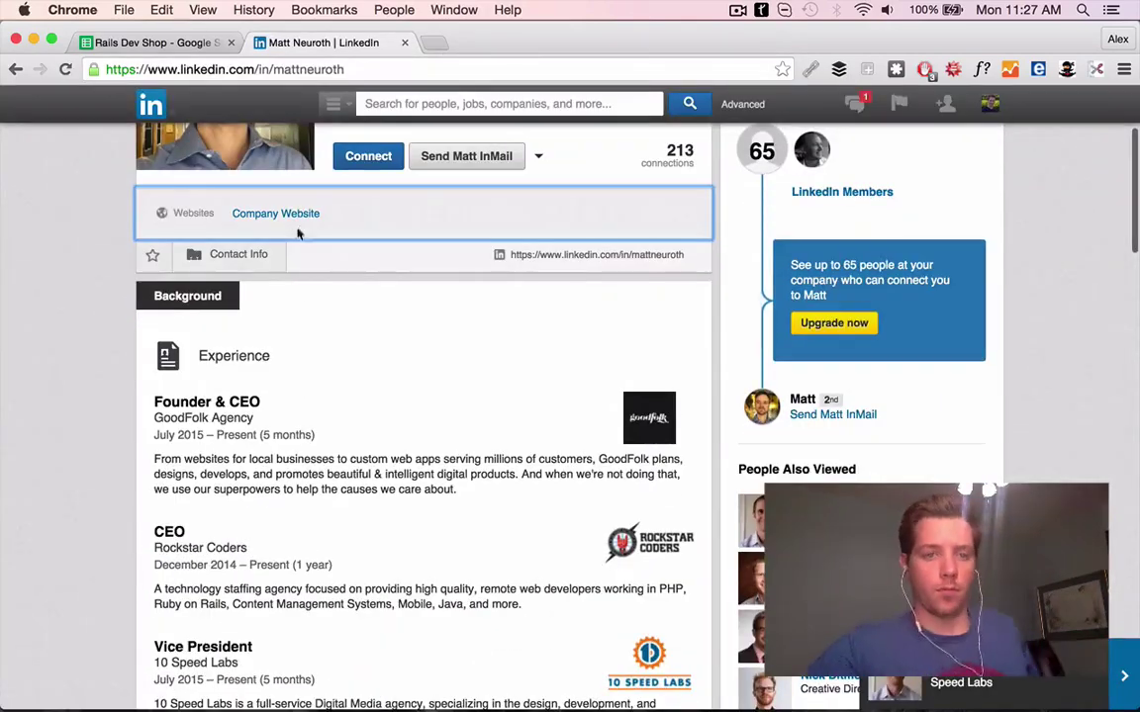
left_click(280, 214)
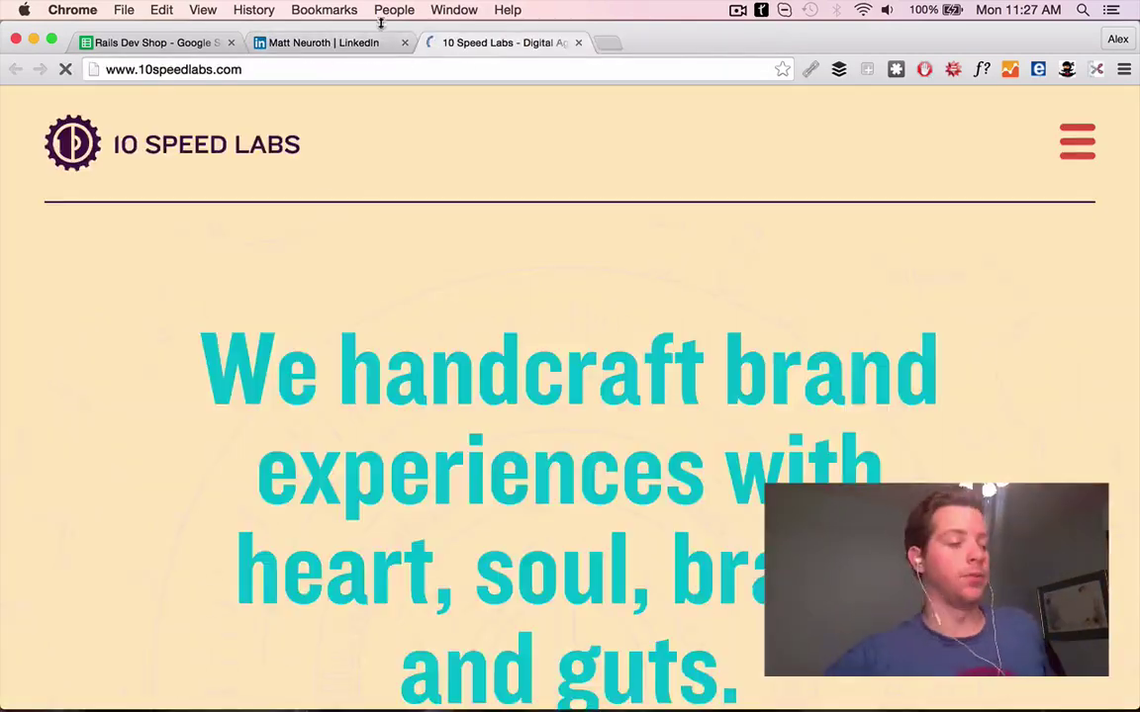
left_click(326, 42)
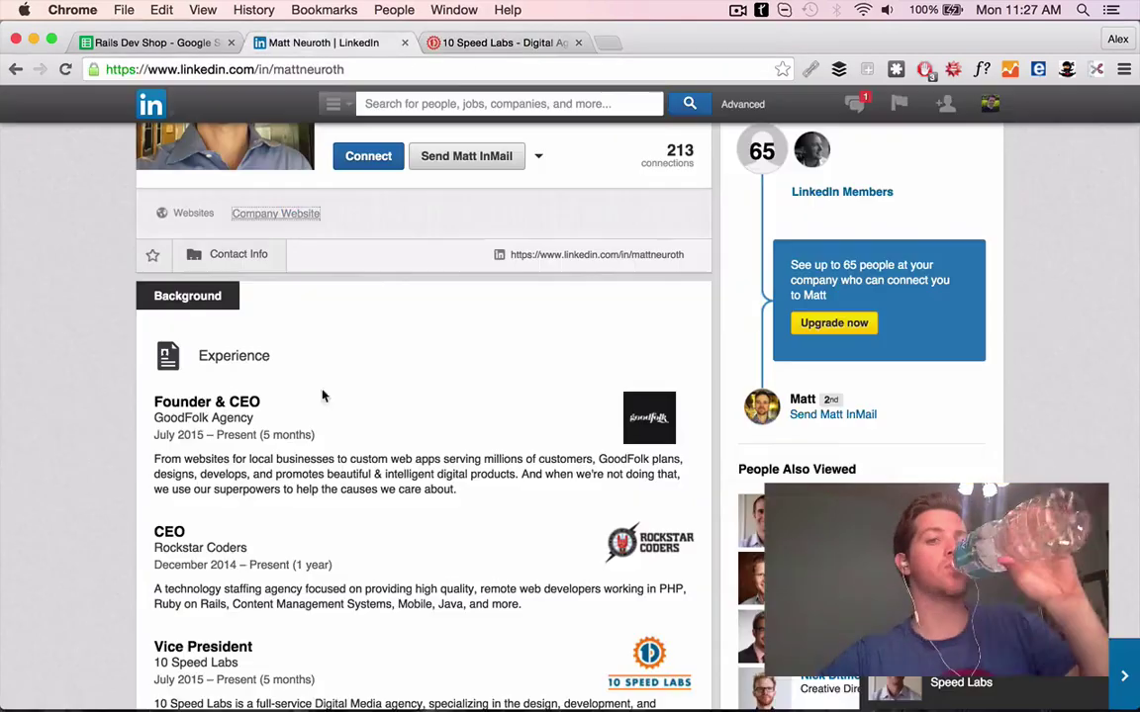
scroll(244, 465, "up", 1)
left_click(554, 43)
left_click(577, 44)
scroll(466, 519, "down", 1)
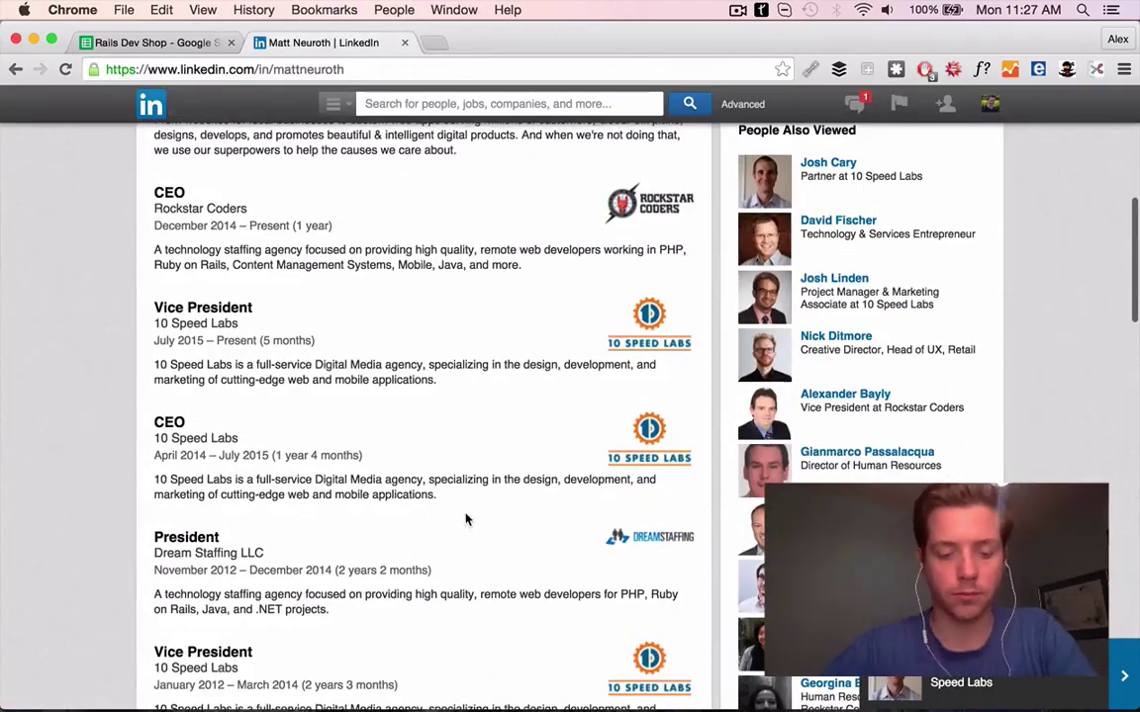
scroll(466, 519, "up", 3)
Read the CEO's blog post on asking why and enter PS 'Great post on the power of why.'
left_click(119, 42)
left_click(326, 43)
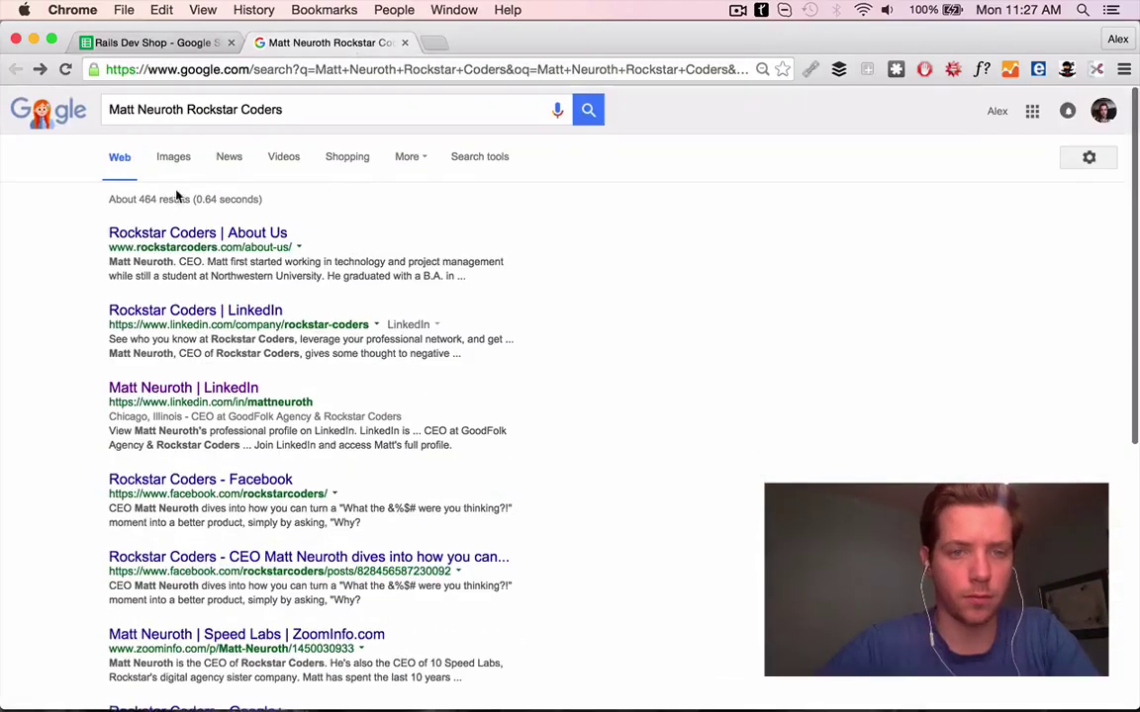
left_click(177, 557)
left_click(328, 222)
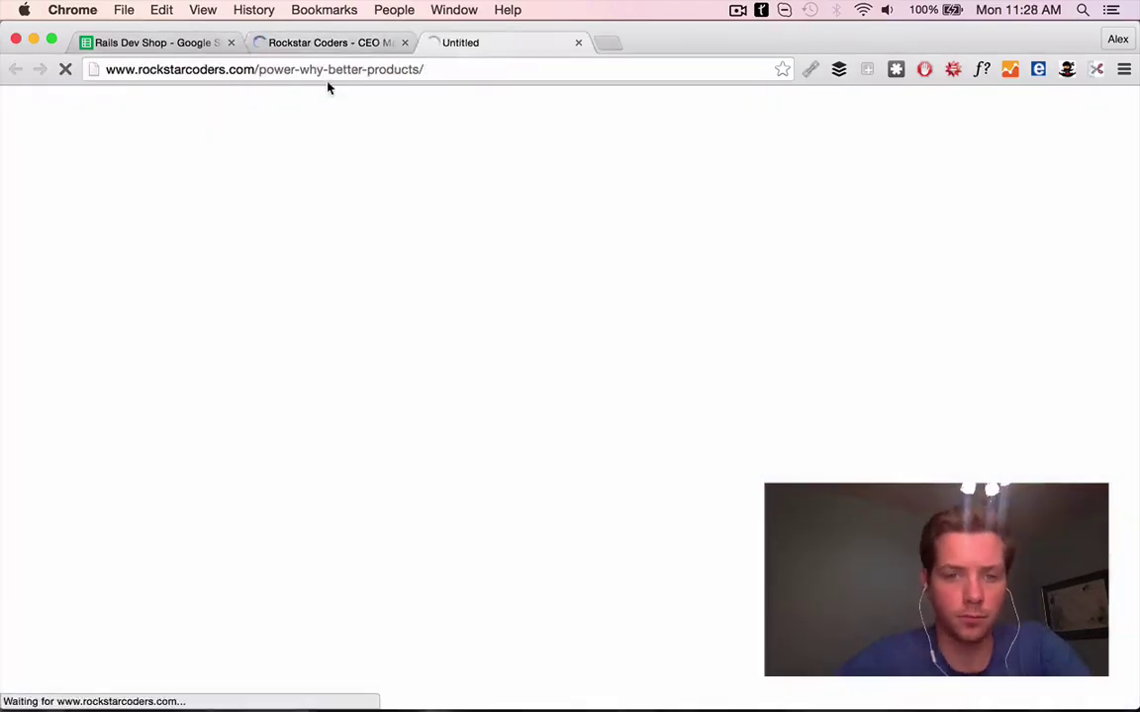
scroll(287, 327, "down", 15)
scroll(318, 369, "up", 5)
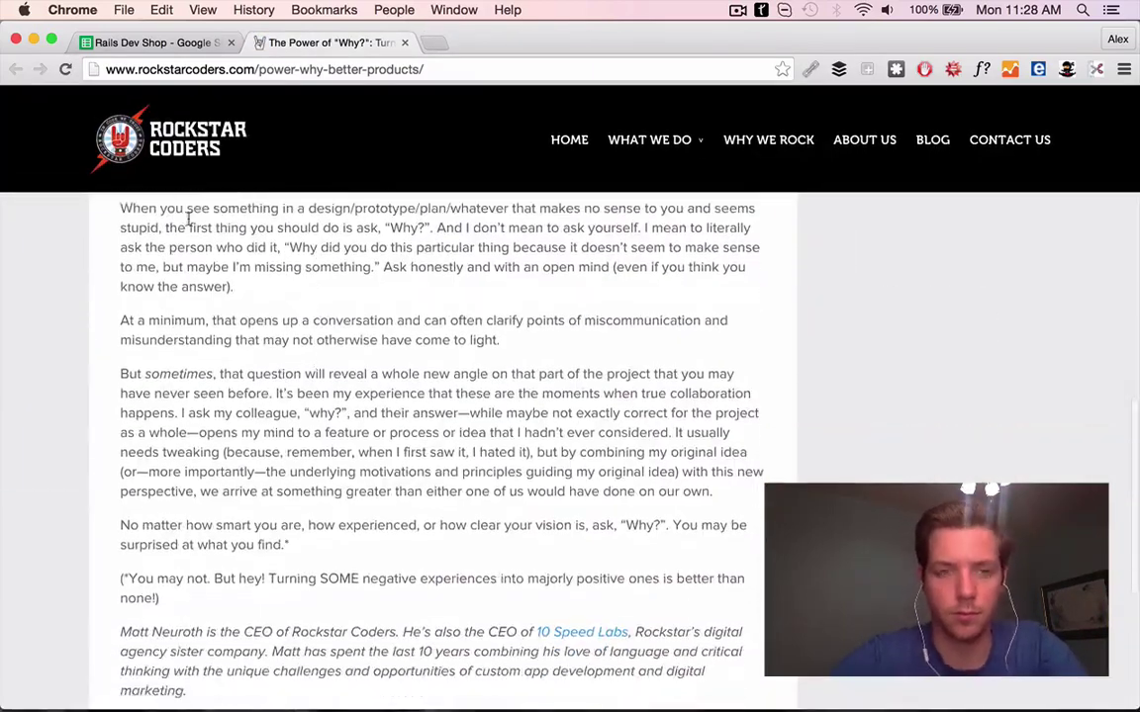
key("super+1")
type("of why.")
left_click(409, 331)
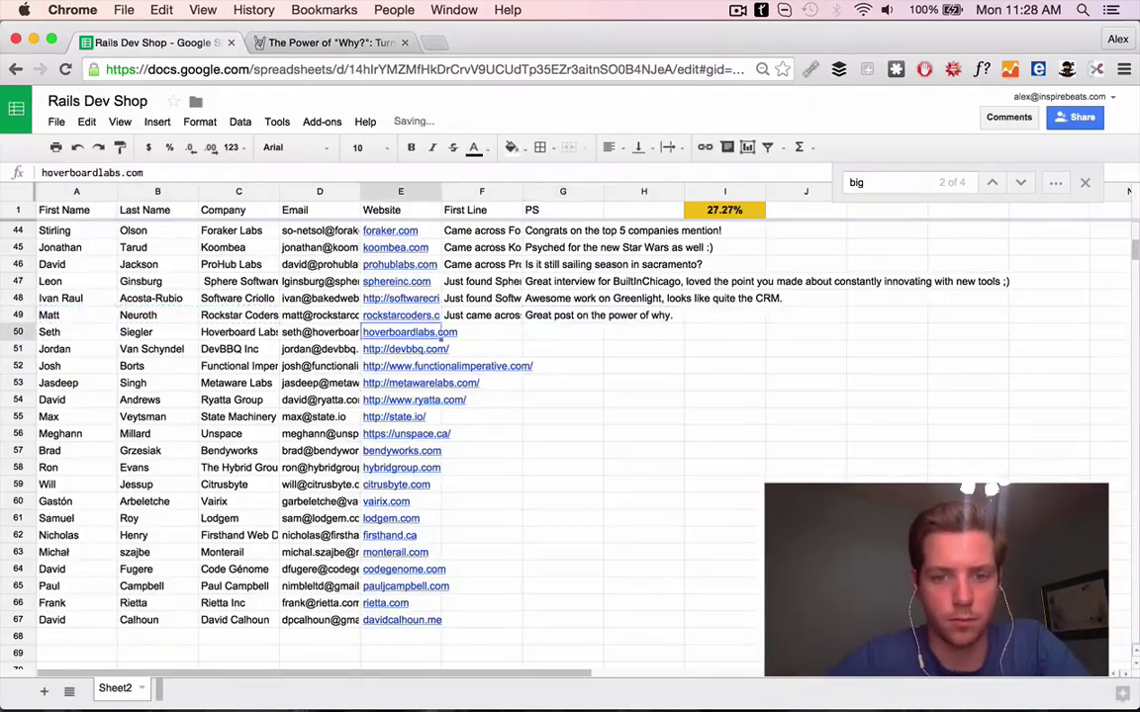
Open the Hoverboard Labs website from E50 and its Web Applications page
left_click(409, 368)
left_click(401, 43)
left_click(149, 43)
scroll(475, 340, "up", 1)
key("super+2")
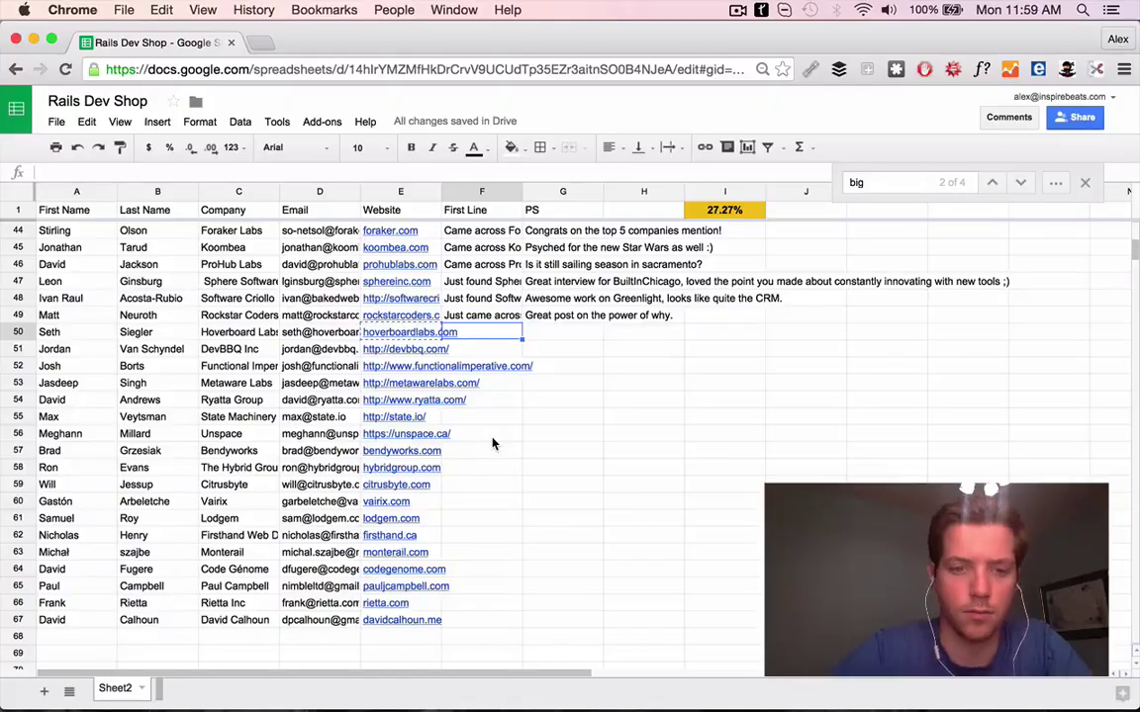
key("XF86AudioRaiseVolume")
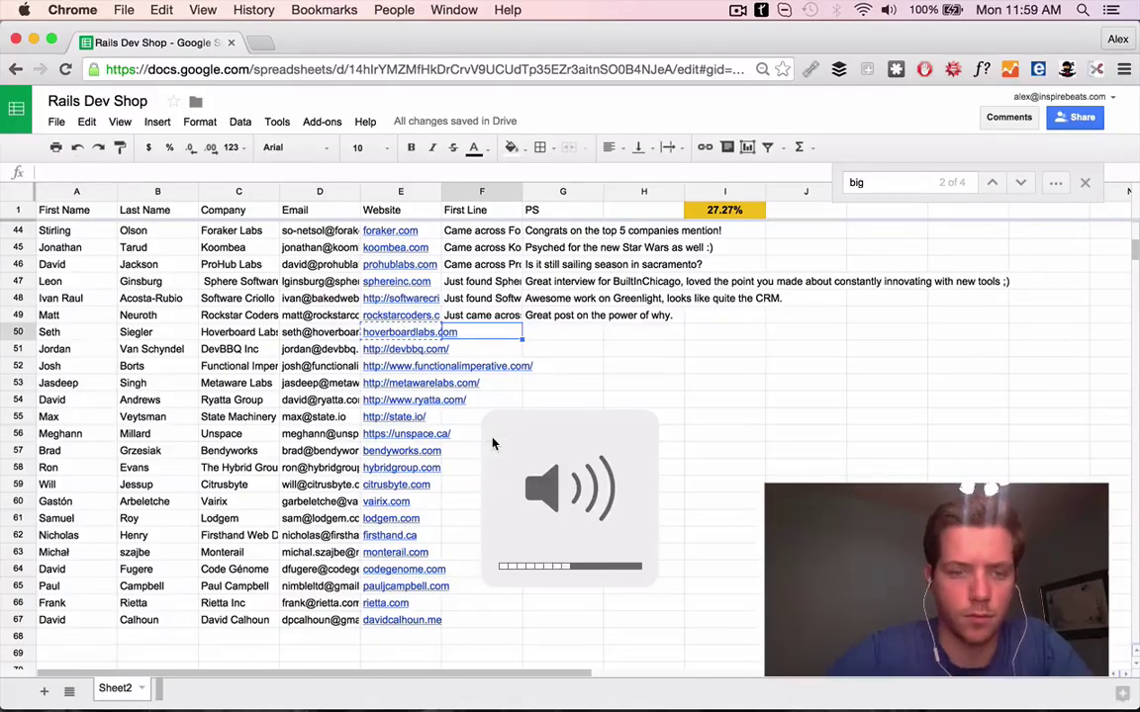
left_click(402, 336)
scroll(512, 255, "down", 3)
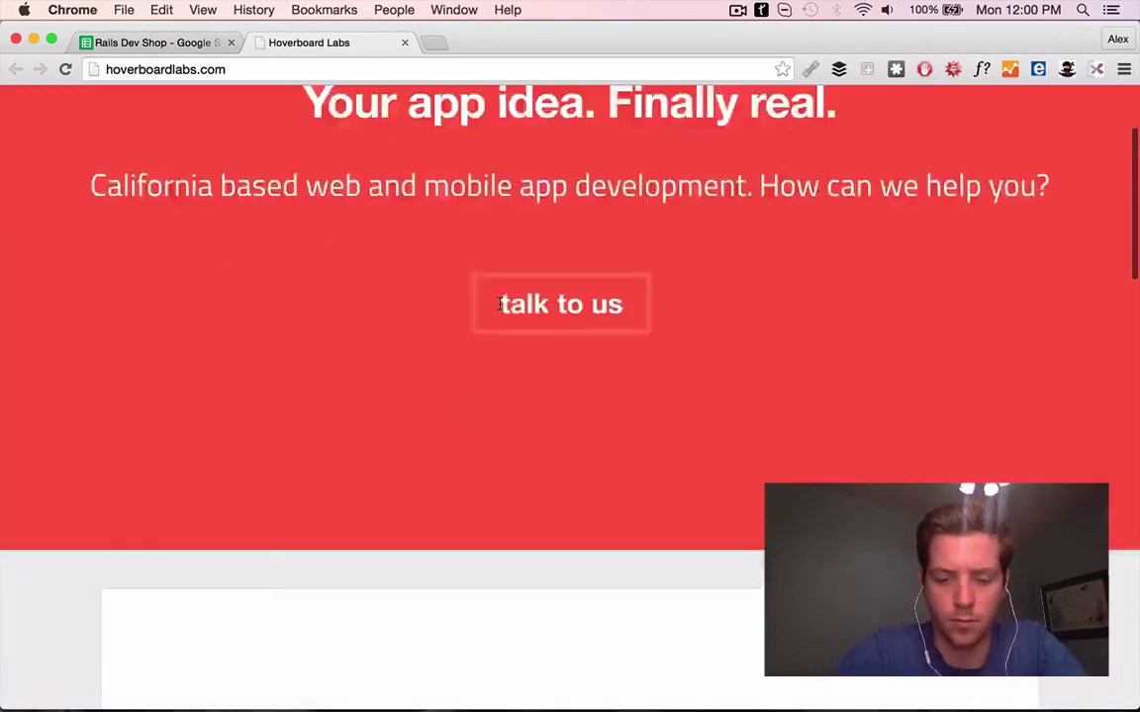
scroll(500, 310, "down", 10)
left_click(316, 413)
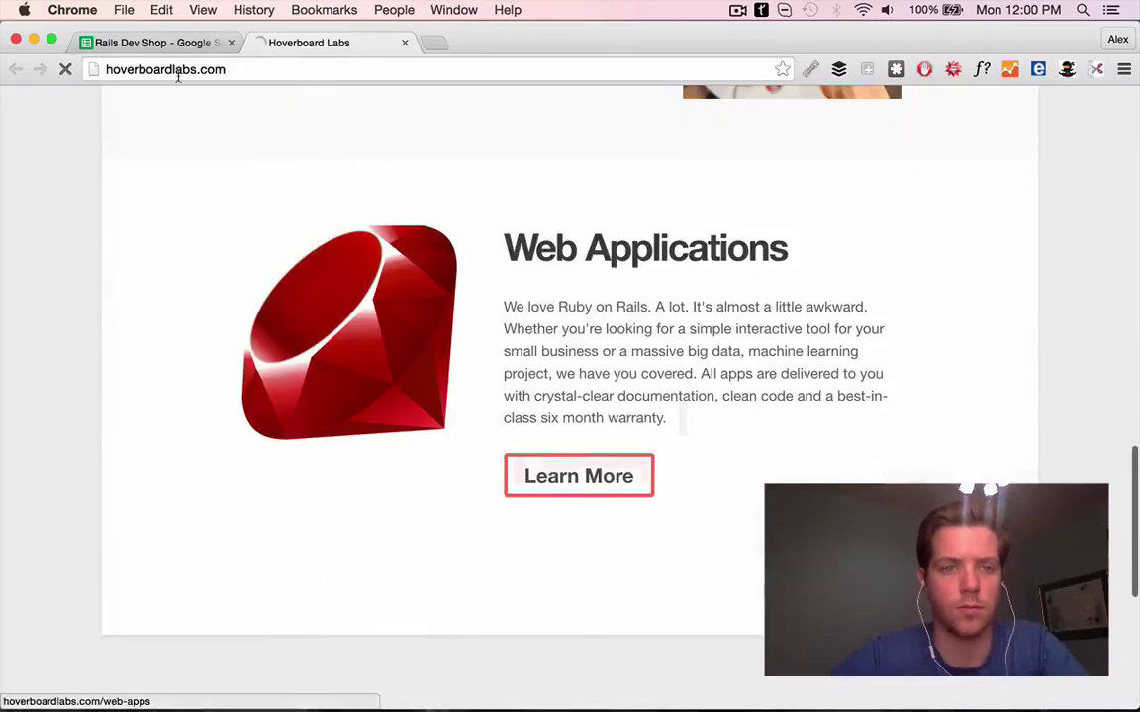
Enter F50's First Line about their passion for building scalable apps
key("super+1")
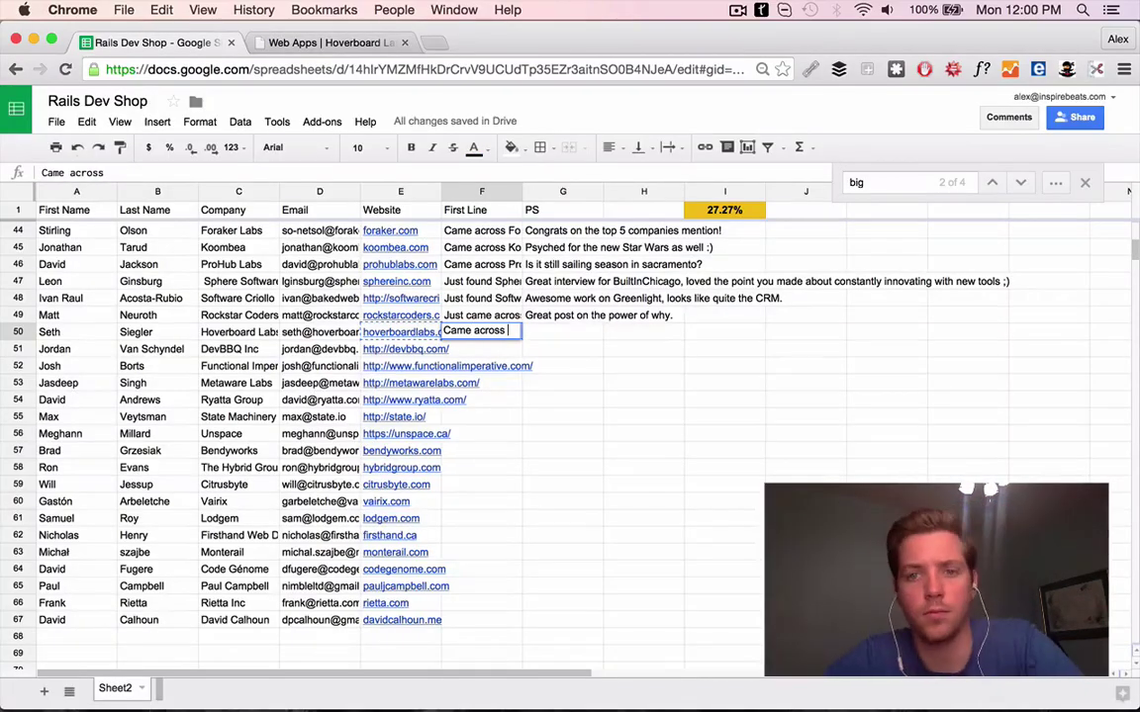
key("super+2")
scroll(508, 376, "down", 10)
key("XF86AudioRaiseVolume")
scroll(508, 376, "up", 10)
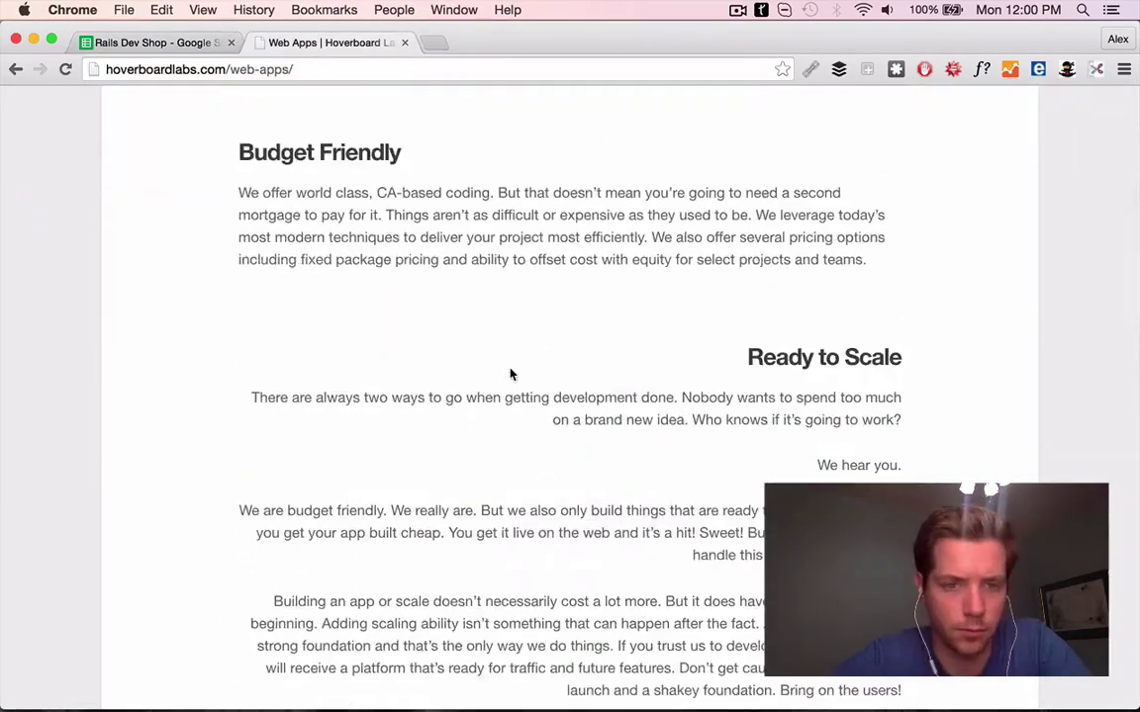
key("super+1")
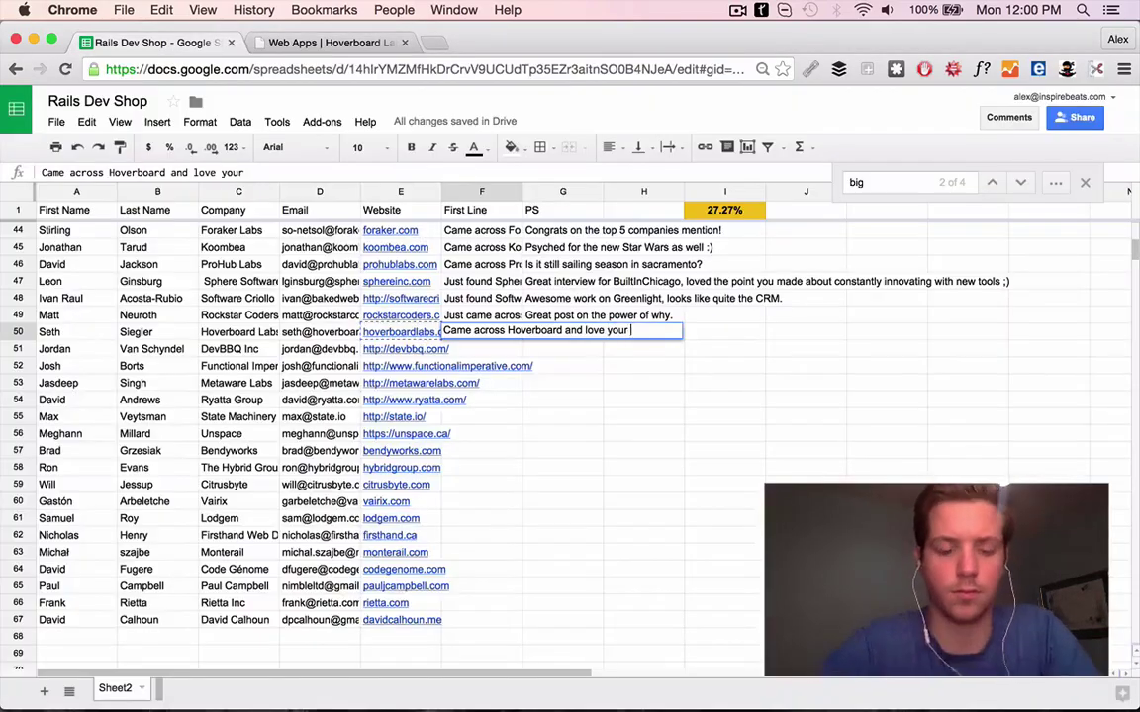
type("s.")
key("Return")
key("XF86AudioLowerVolume")
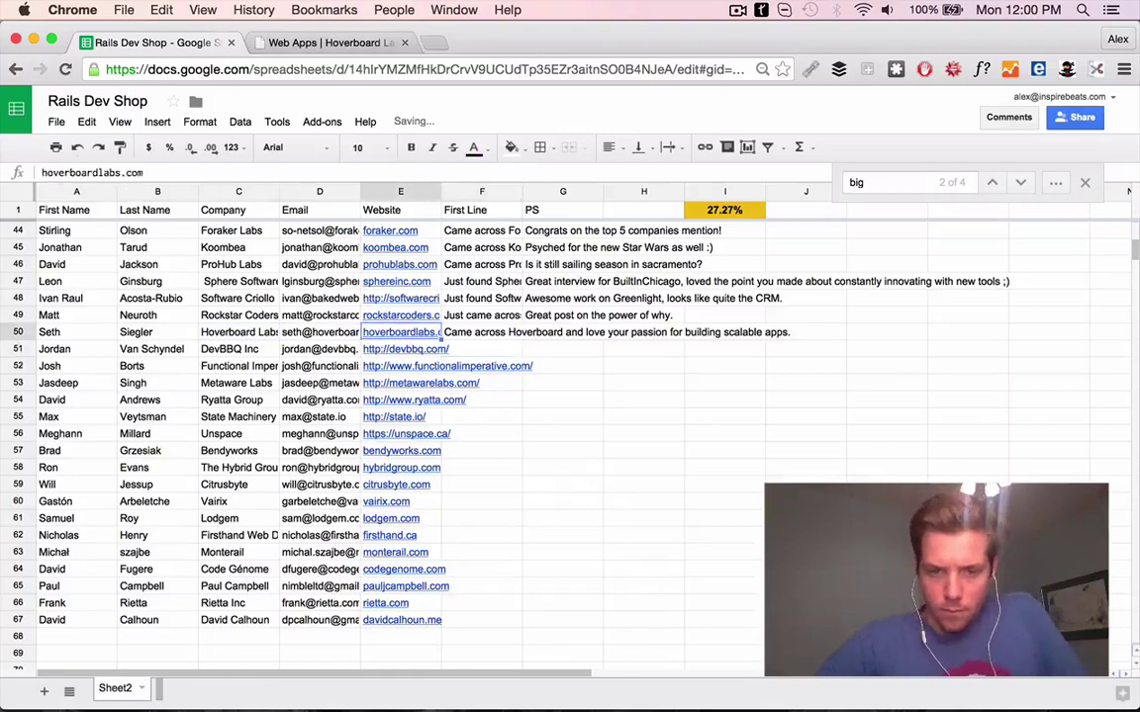
Web-search the Hoverboard Labs contact and open their LinkedIn and Twitter profiles
key("super+t")
key("super+v")
key("Return")
left_click(404, 43)
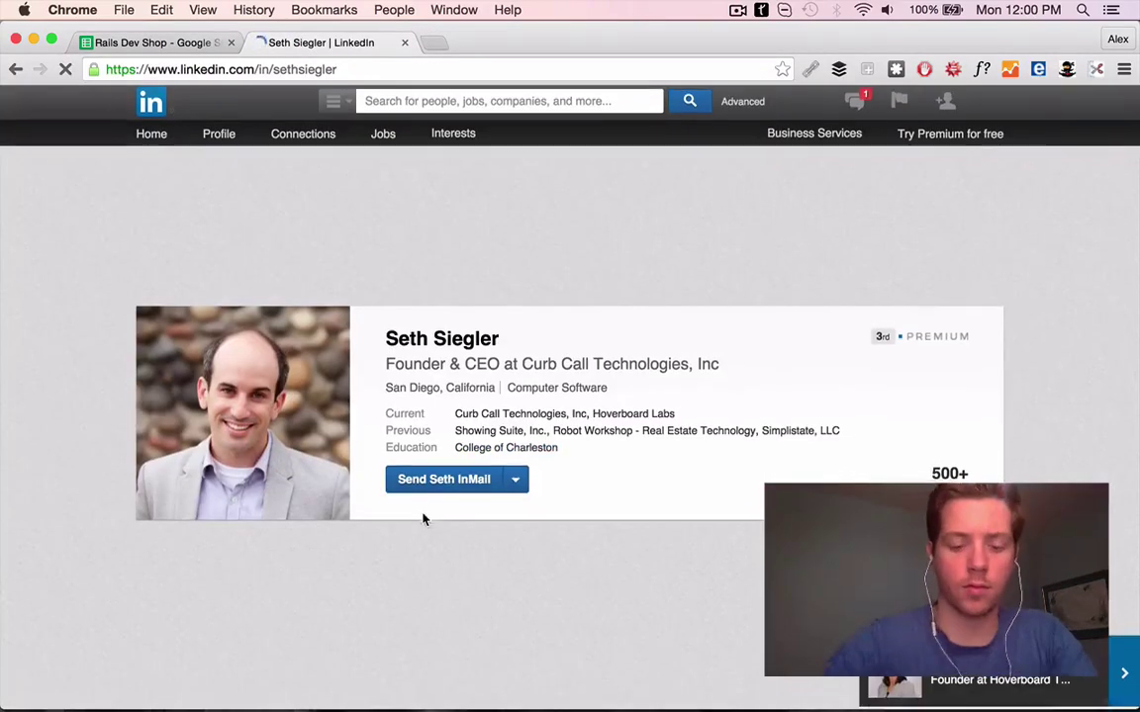
scroll(455, 445, "down", 5)
left_click(282, 300)
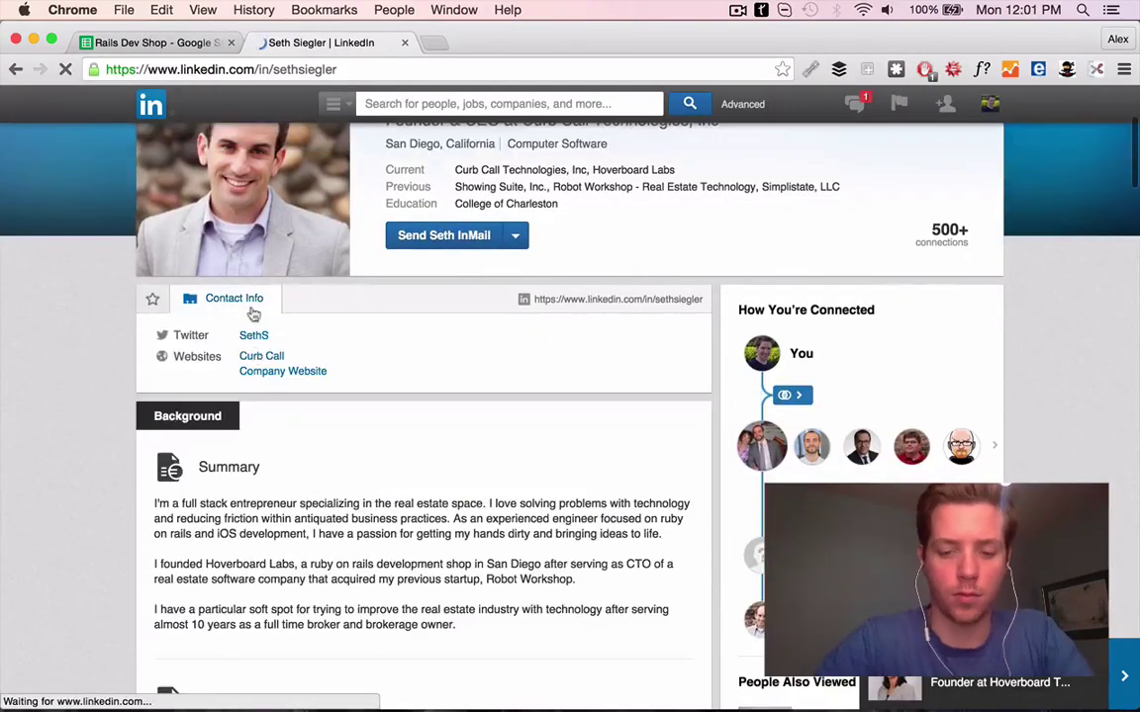
left_click(248, 335)
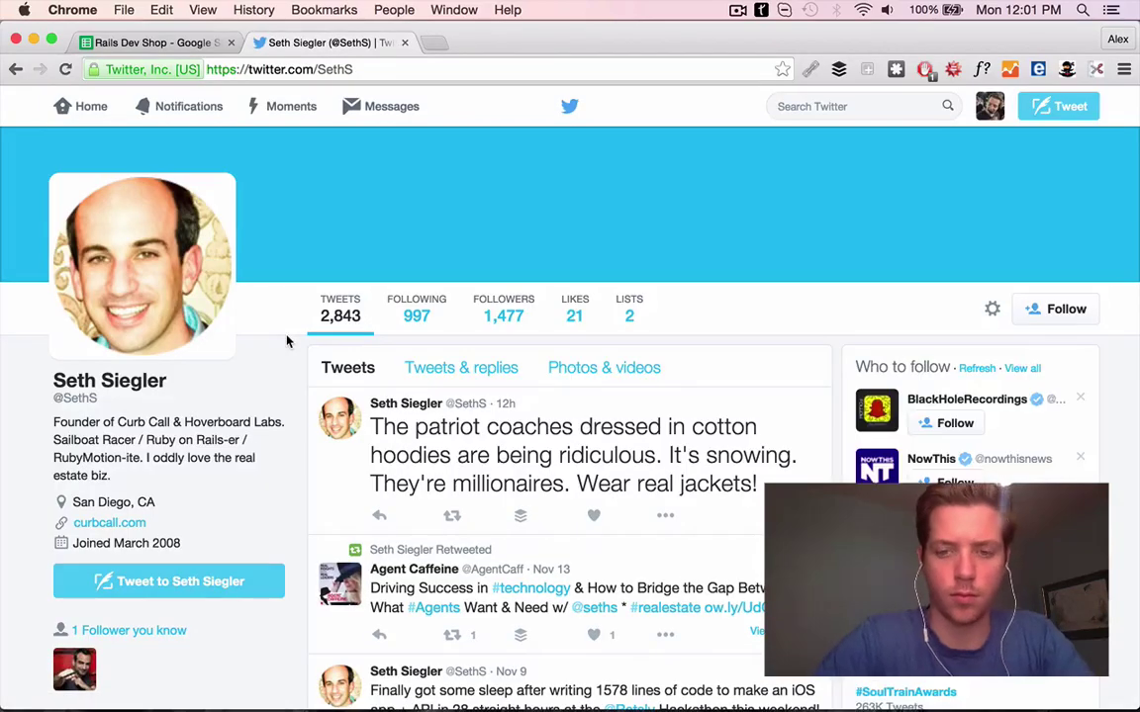
Like the contact's latest tweet and look over the curbcall.com site
scroll(287, 341, "down", 3)
left_click(109, 342, "super")
scroll(109, 342, "up", 3)
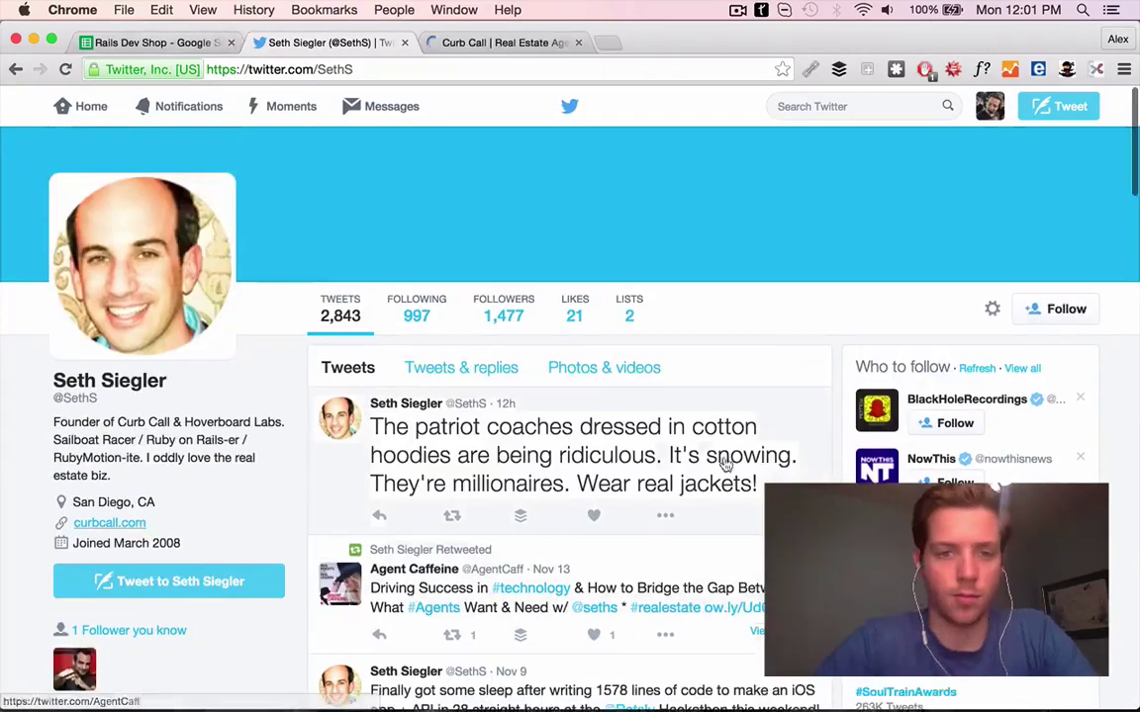
scroll(445, 341, "down", 3)
left_click(595, 337)
scroll(595, 332, "down", 3)
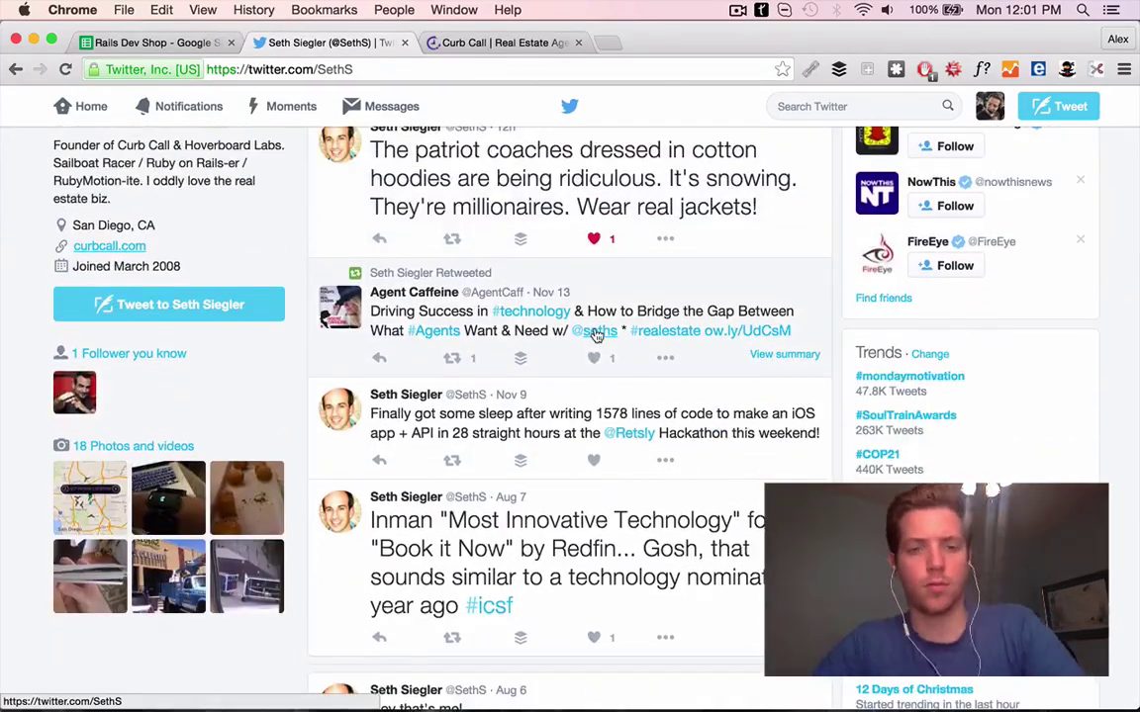
scroll(596, 316, "down", 5)
left_click(465, 43)
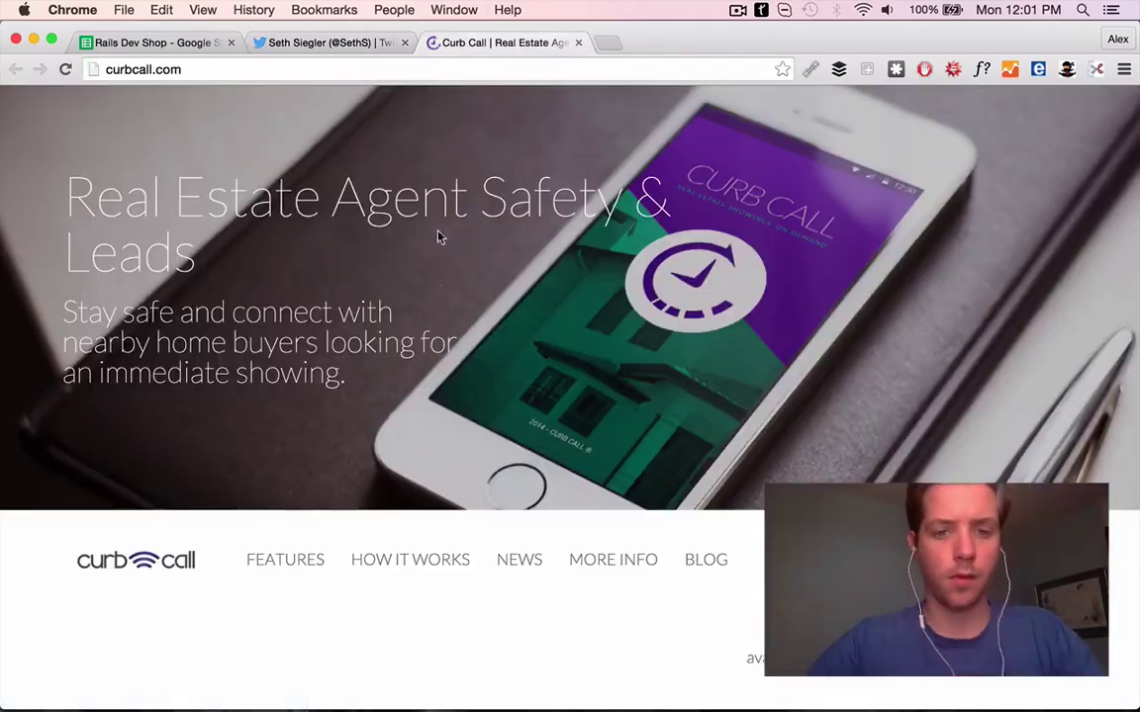
scroll(439, 279, "down", 3)
scroll(592, 255, "down", 10)
scroll(591, 248, "up", 5)
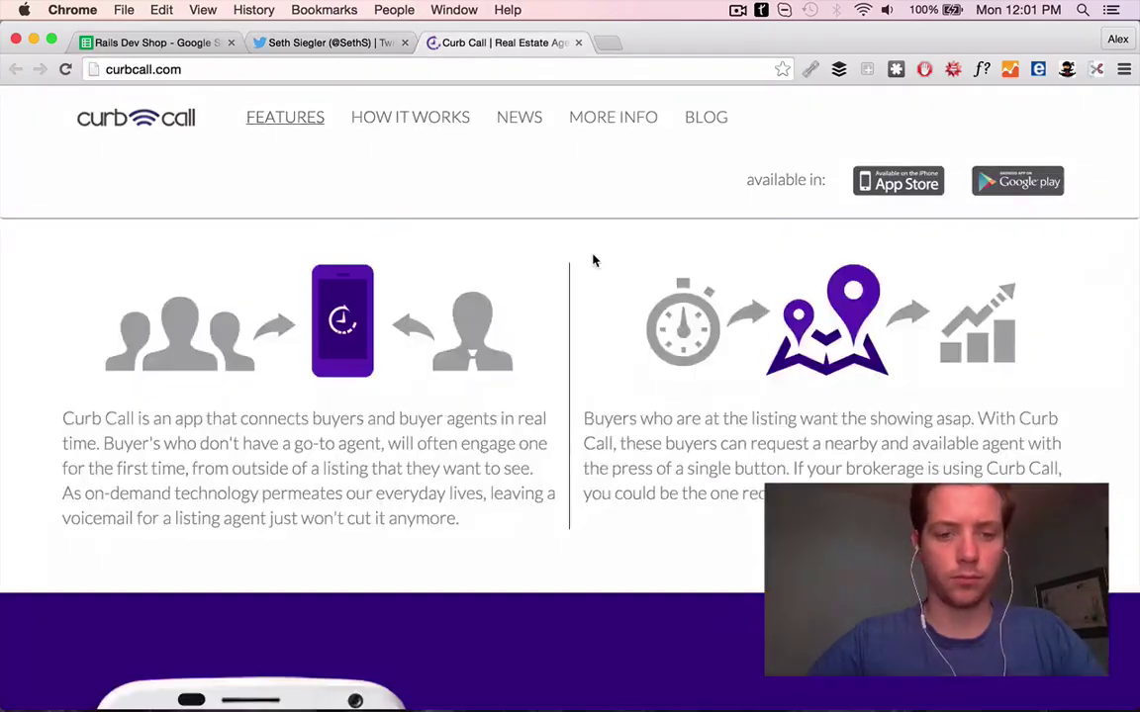
Begin the Hoverboard Labs PS about Curbcall in G50
key("super+1")
left_click(562, 332)
type("Curbcall looks interest")
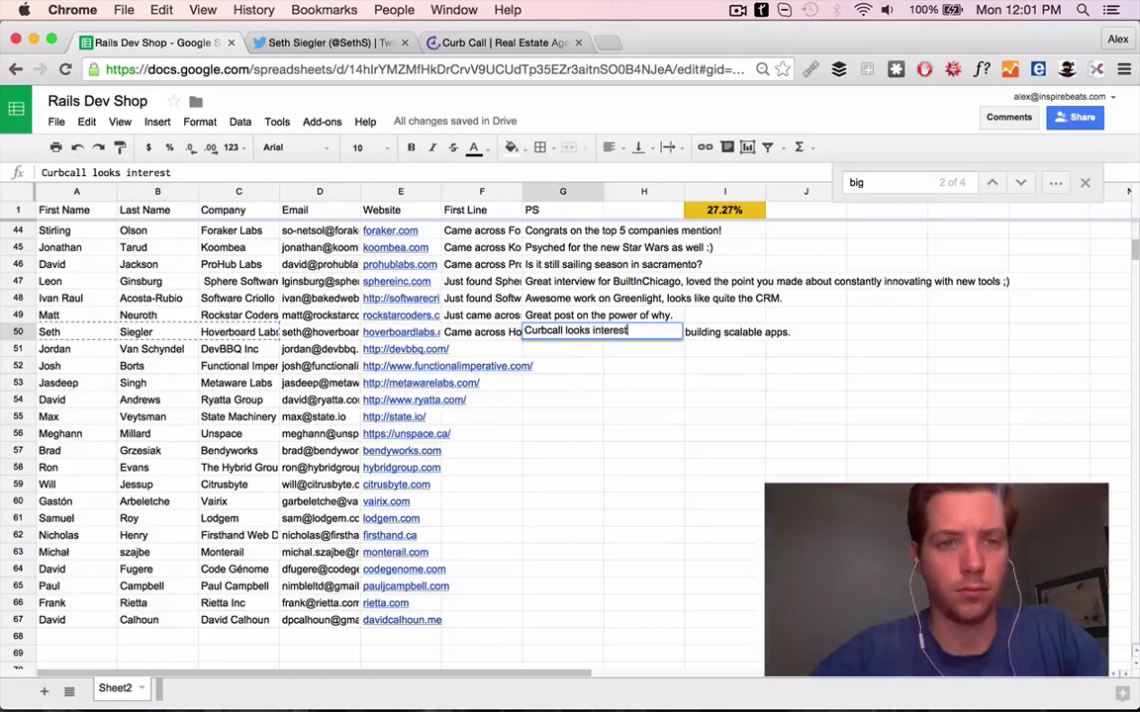
left_click(406, 348)
Open devbbq.com for the next lead in a new tab
key("super+c")
key("super+t")
key("super+v")
key("Return")
left_click(404, 42)
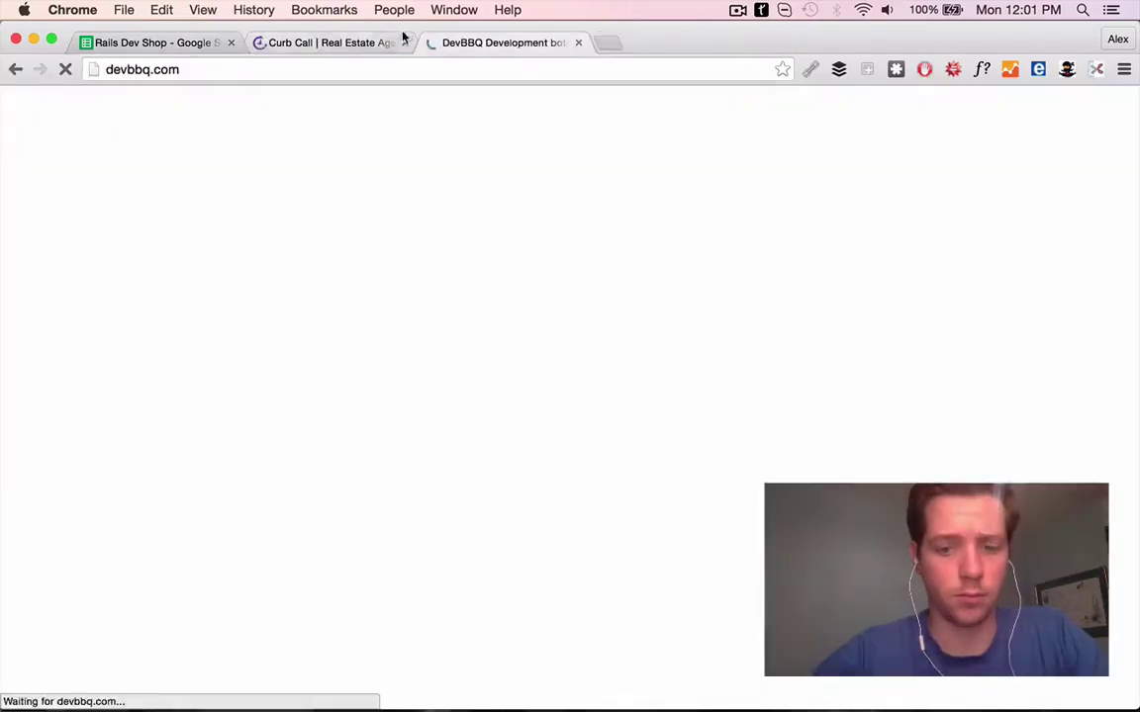
Finish row 51's First Line on DevBBQ's branding, ending with 'a great one.'
left_click(401, 42)
key("super+1")
left_click(278, 43)
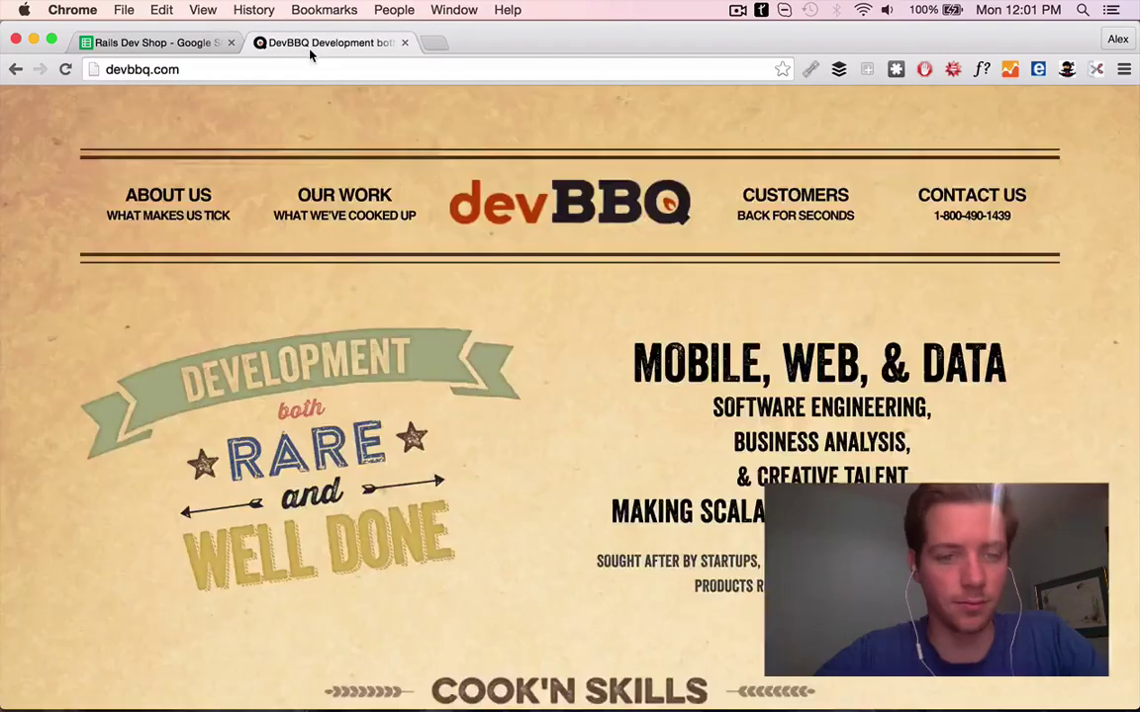
scroll(572, 179, "down", 12)
scroll(572, 180, "down", 10)
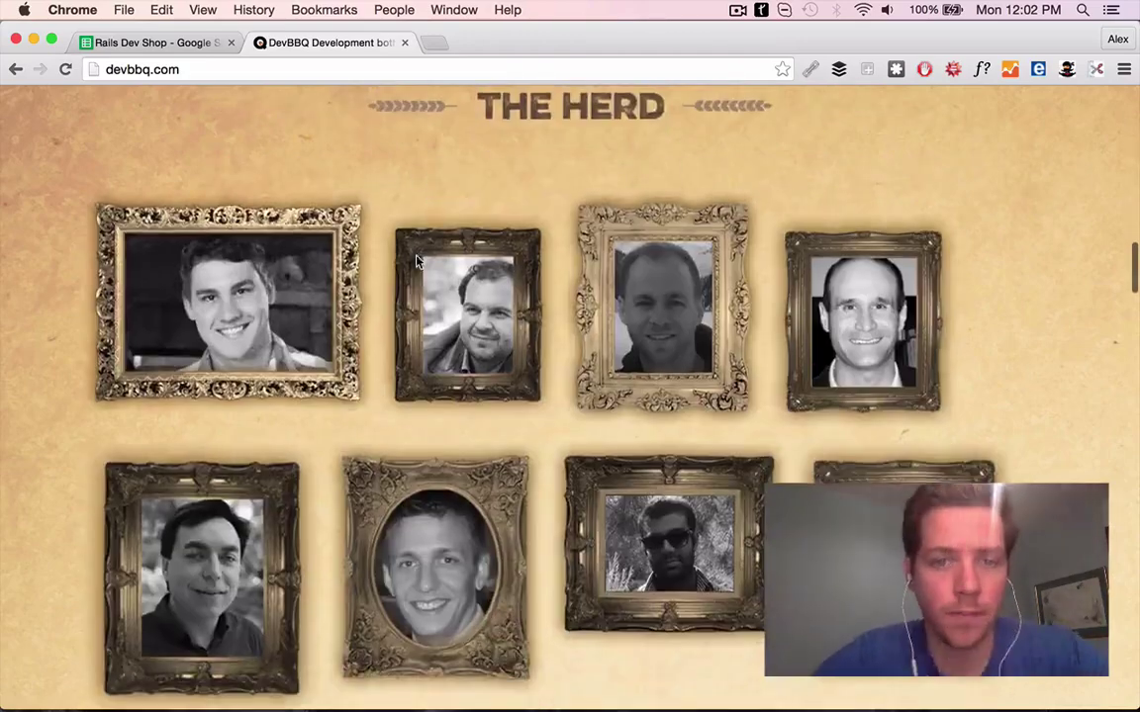
key("super+1")
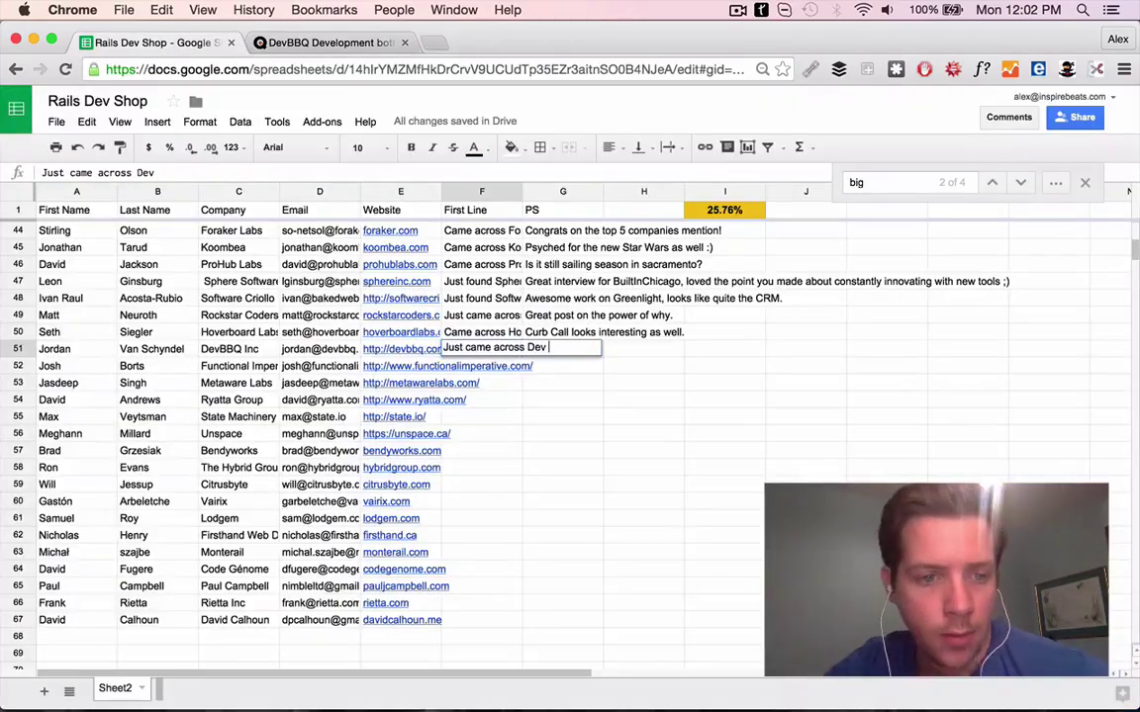
left_click(317, 43)
left_click(158, 44)
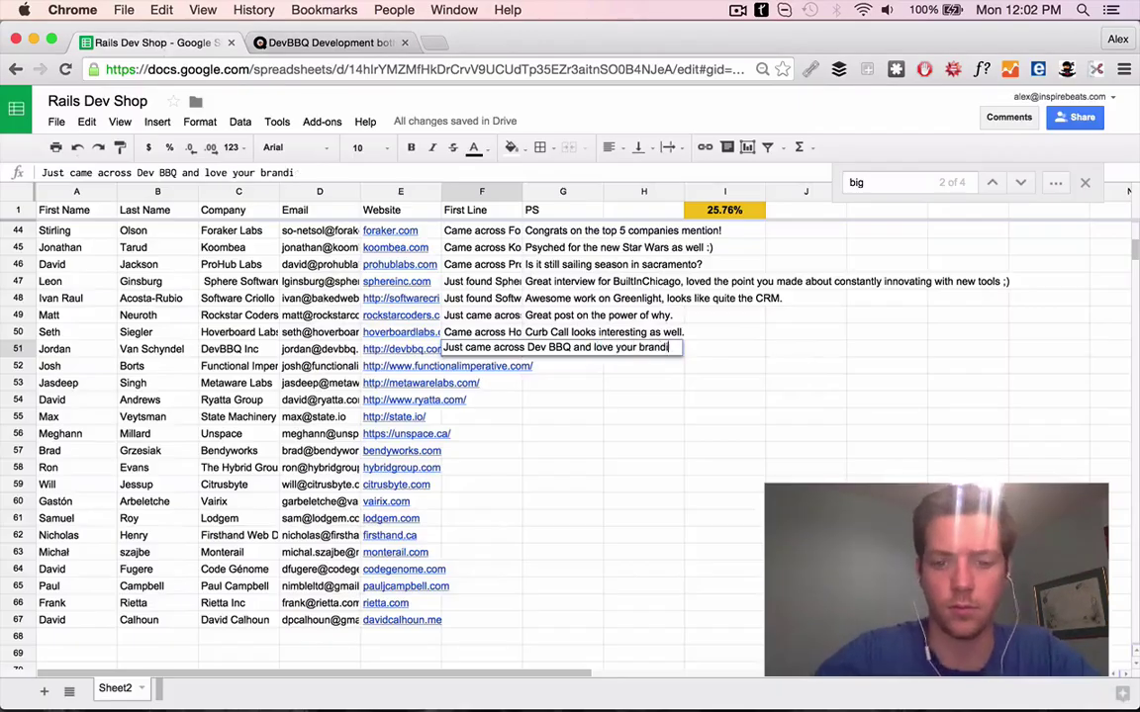
type("e a great one.")
key("Tab")
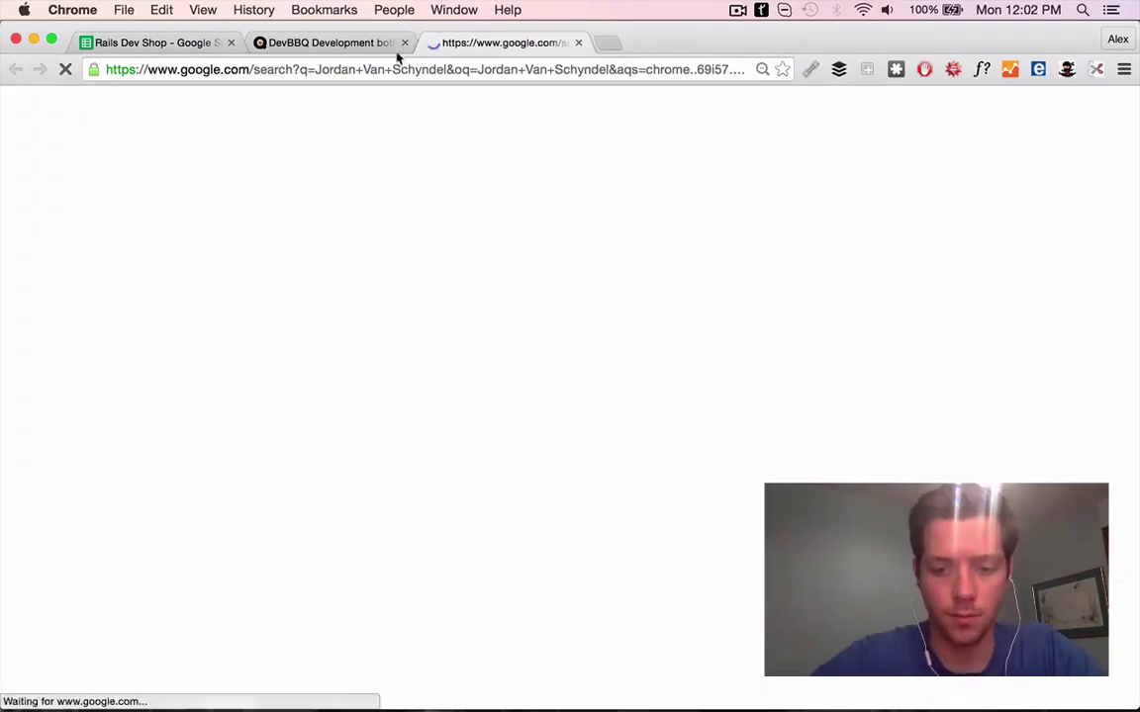
Look through the DevBBQ contact's Twitter and LinkedIn profiles for PS material
left_click(404, 43)
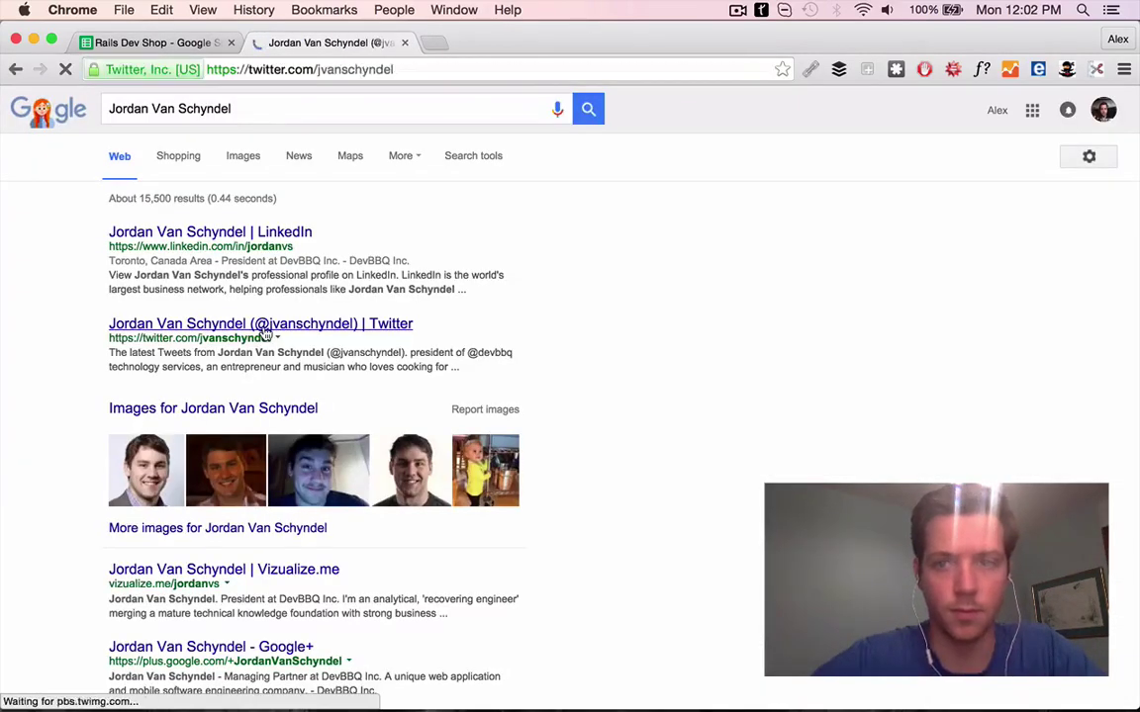
scroll(574, 400, "down", 3)
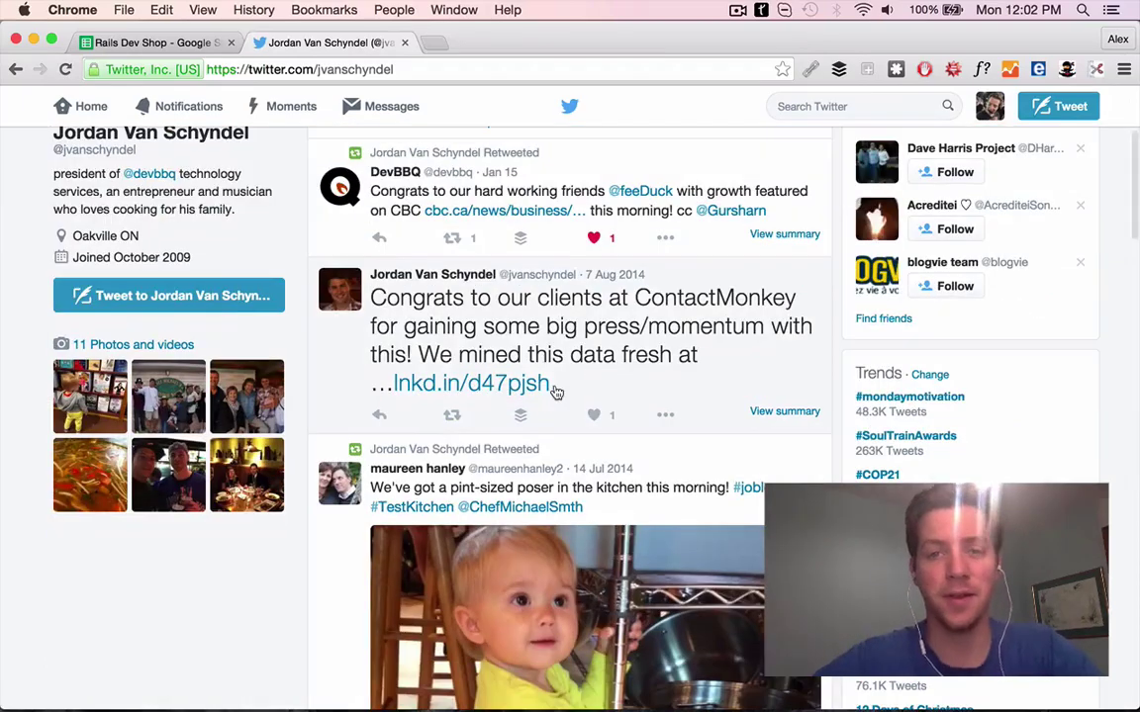
scroll(557, 392, "down", 10)
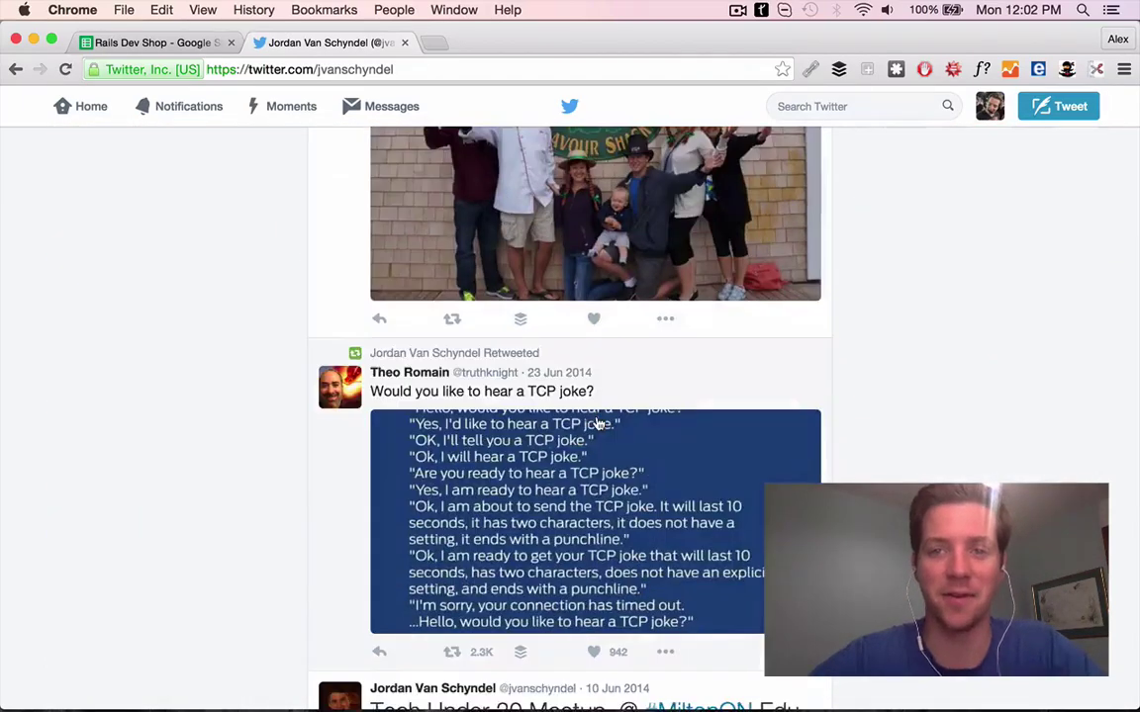
scroll(598, 424, "down", 8)
scroll(803, 437, "up", 20)
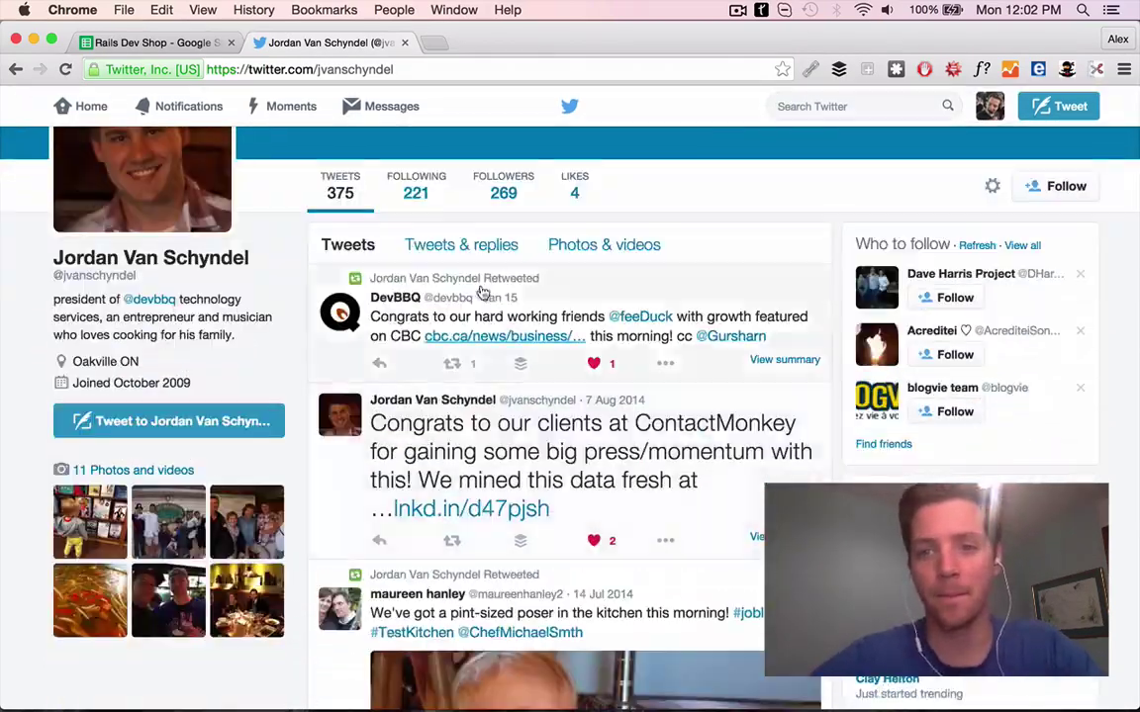
key("super+bracketleft")
left_click(238, 233)
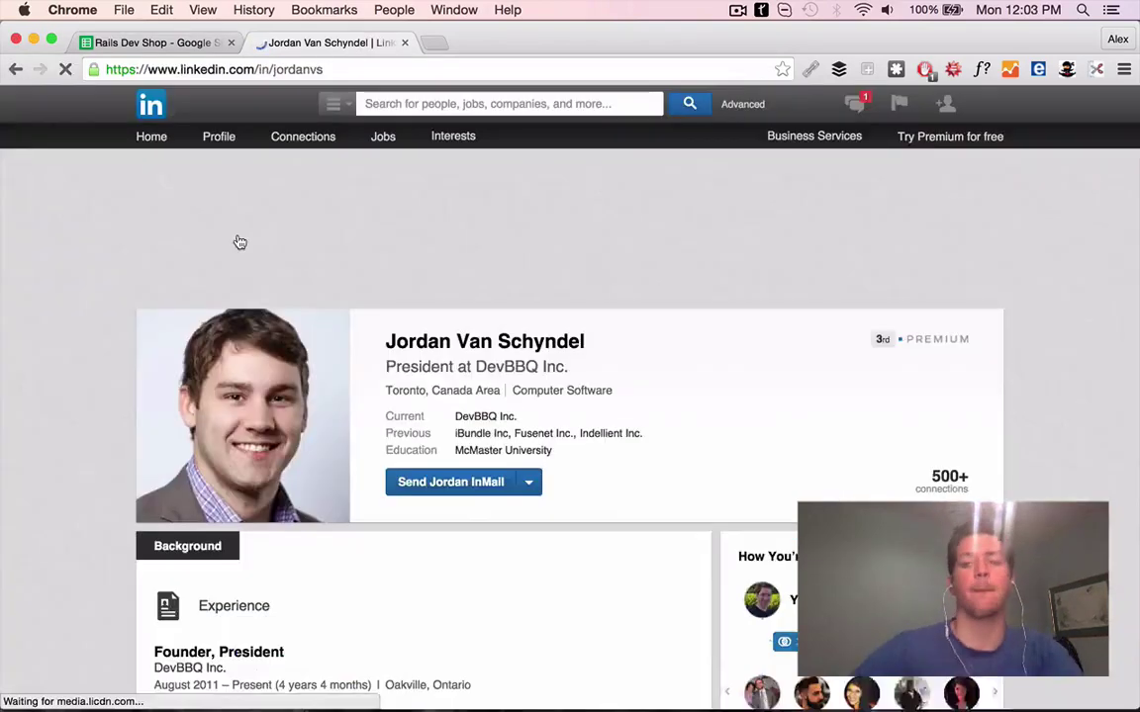
scroll(269, 289, "down", 5)
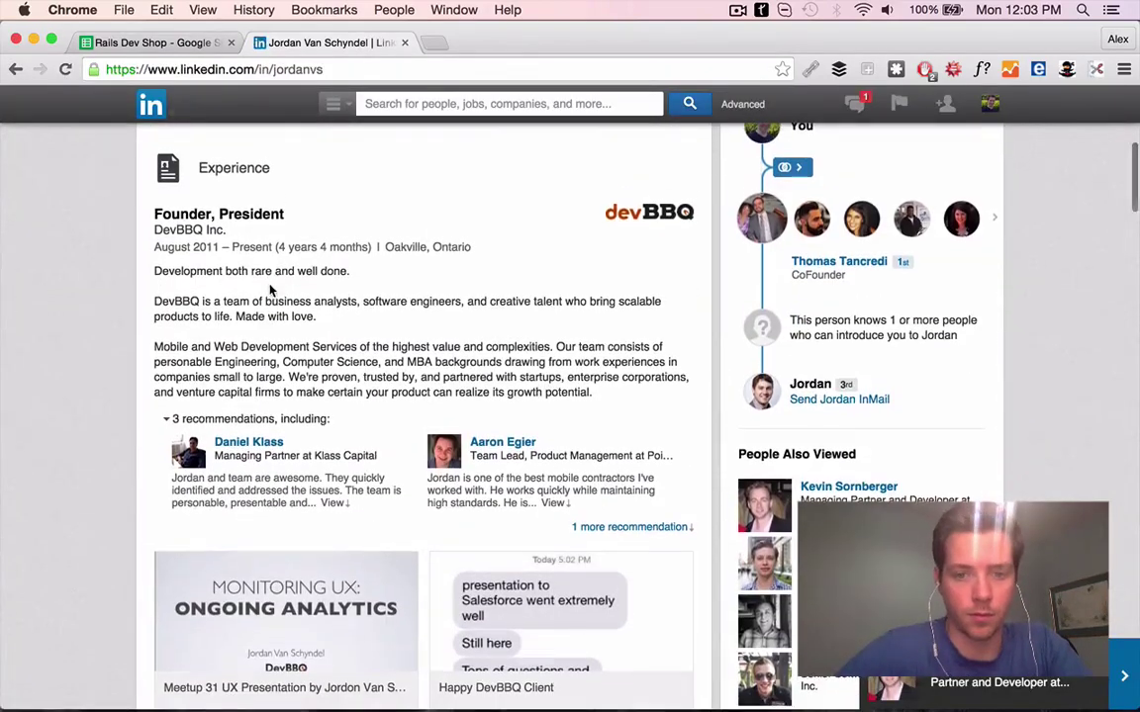
scroll(272, 287, "down", 3)
Review the Monitoring UX slideshow, add G51's PS starting 'Great slideshare on', then open functionalimperative.com
left_click(338, 374)
left_click(460, 594)
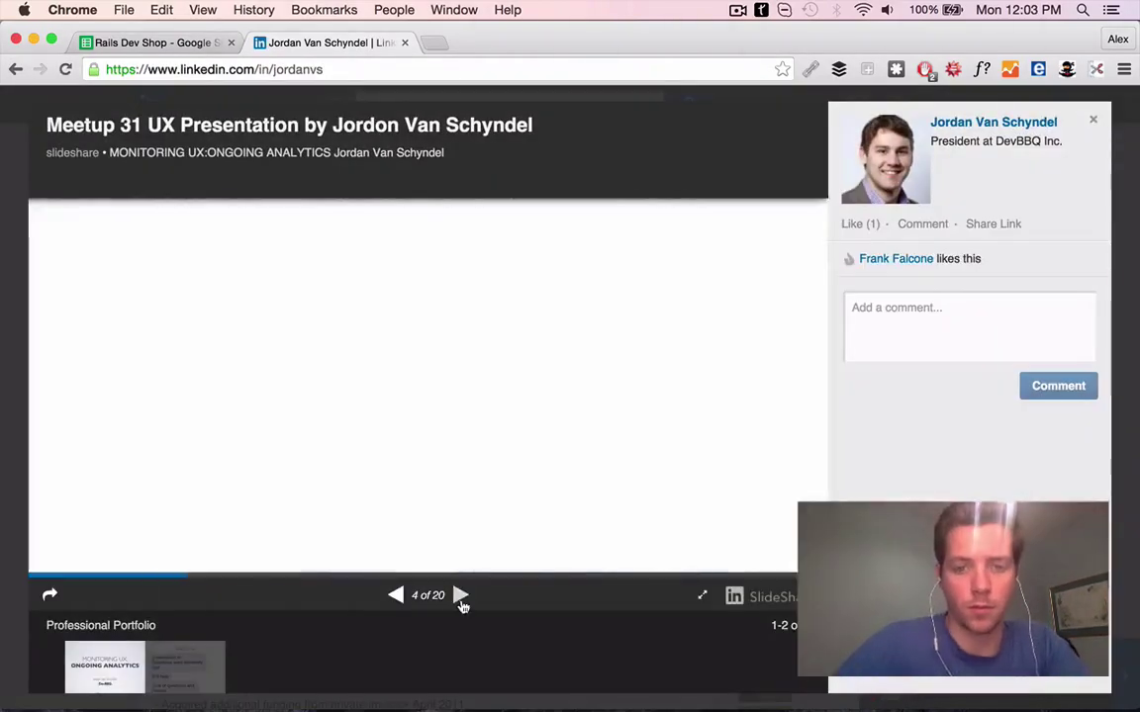
left_click(460, 595)
left_click(460, 594)
left_click(462, 594)
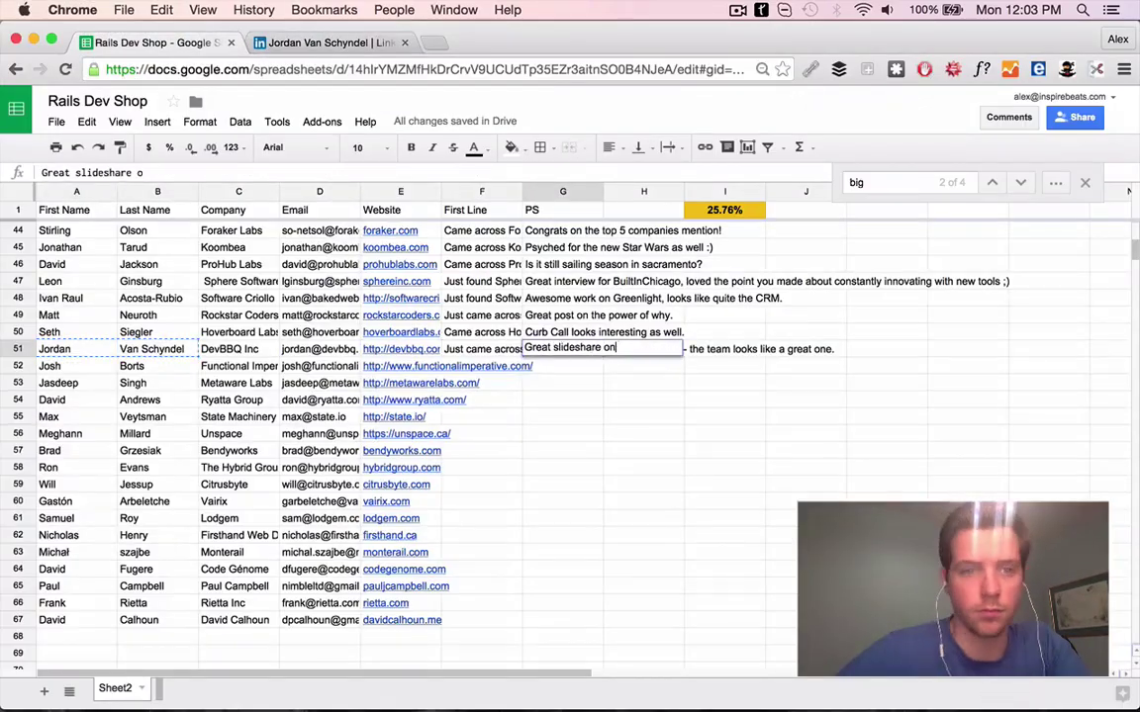
left_click(447, 366)
left_click(425, 388)
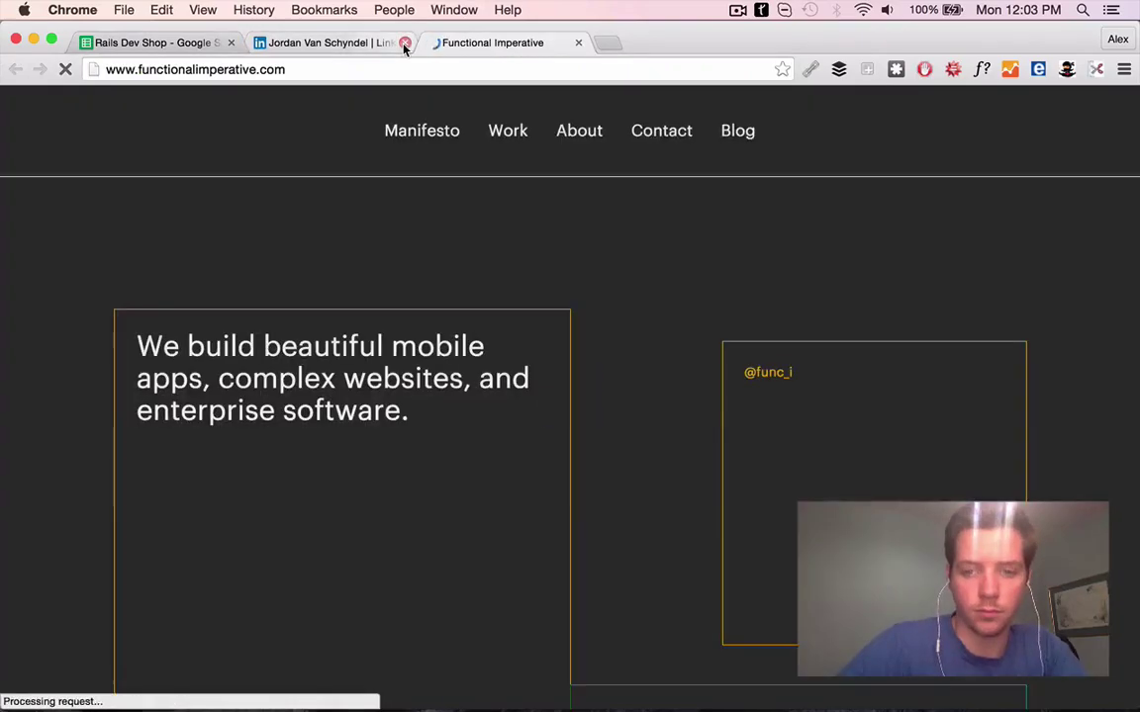
Write row 52's First Line about Functional Imperative's site, ending 'very interesting concept.'
left_click(404, 43)
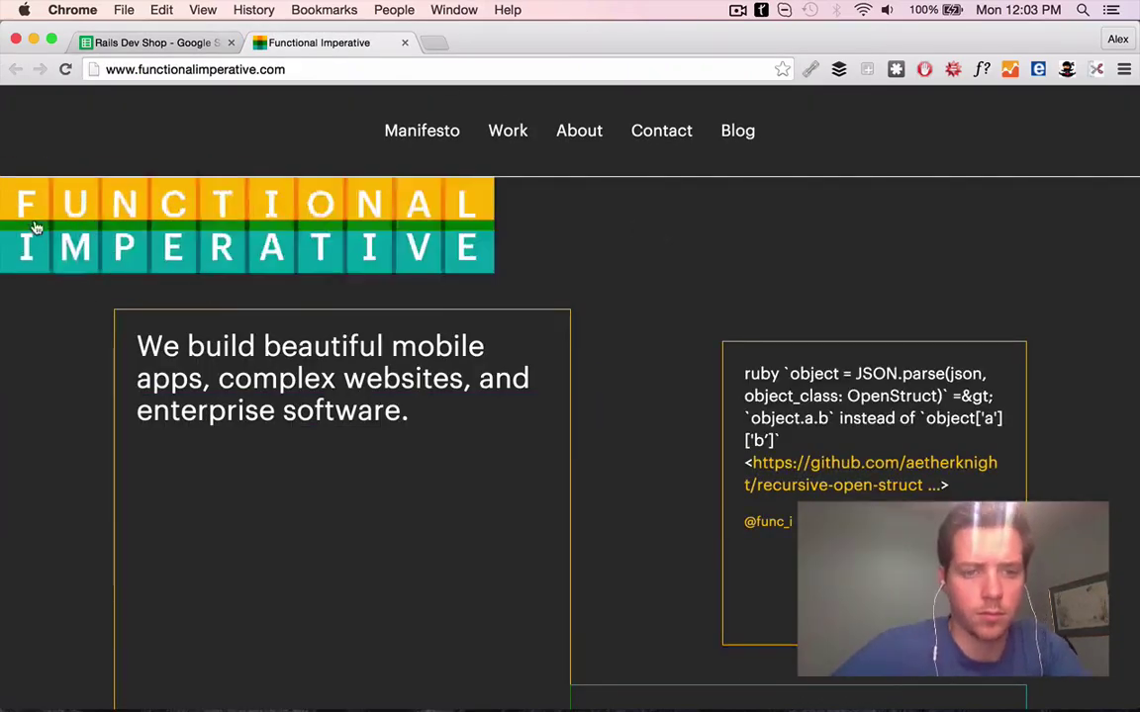
mouse_move(508, 130)
left_click(544, 272)
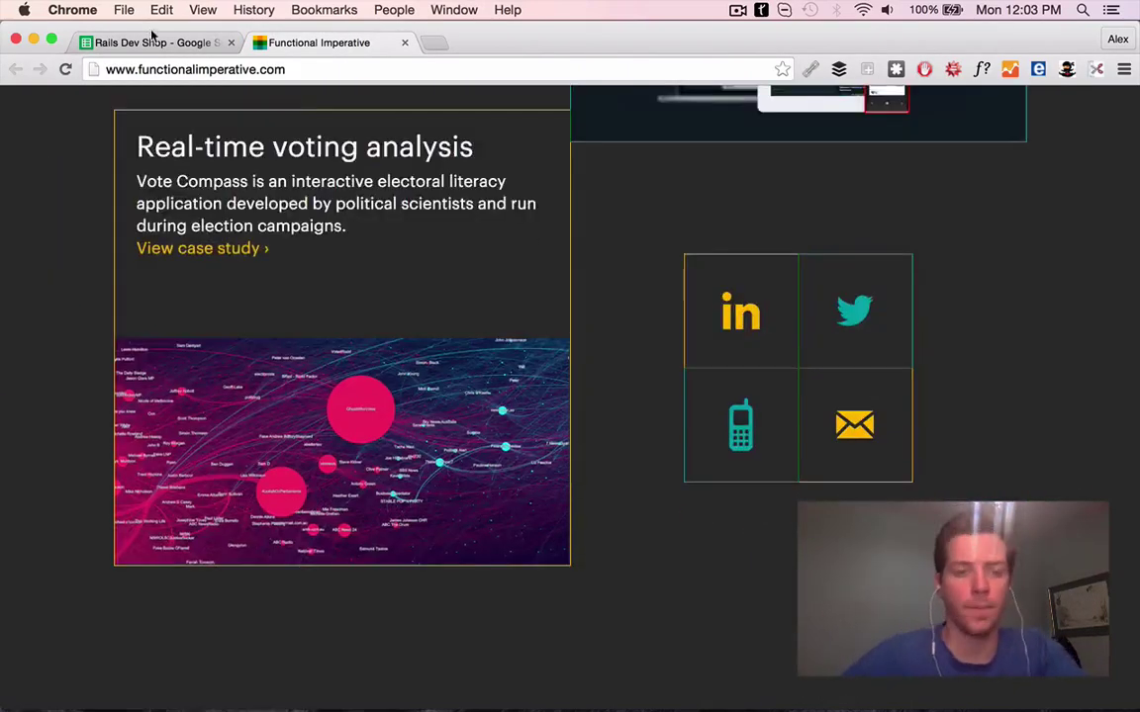
left_click(853, 443, "super")
scroll(885, 435, "up", 10)
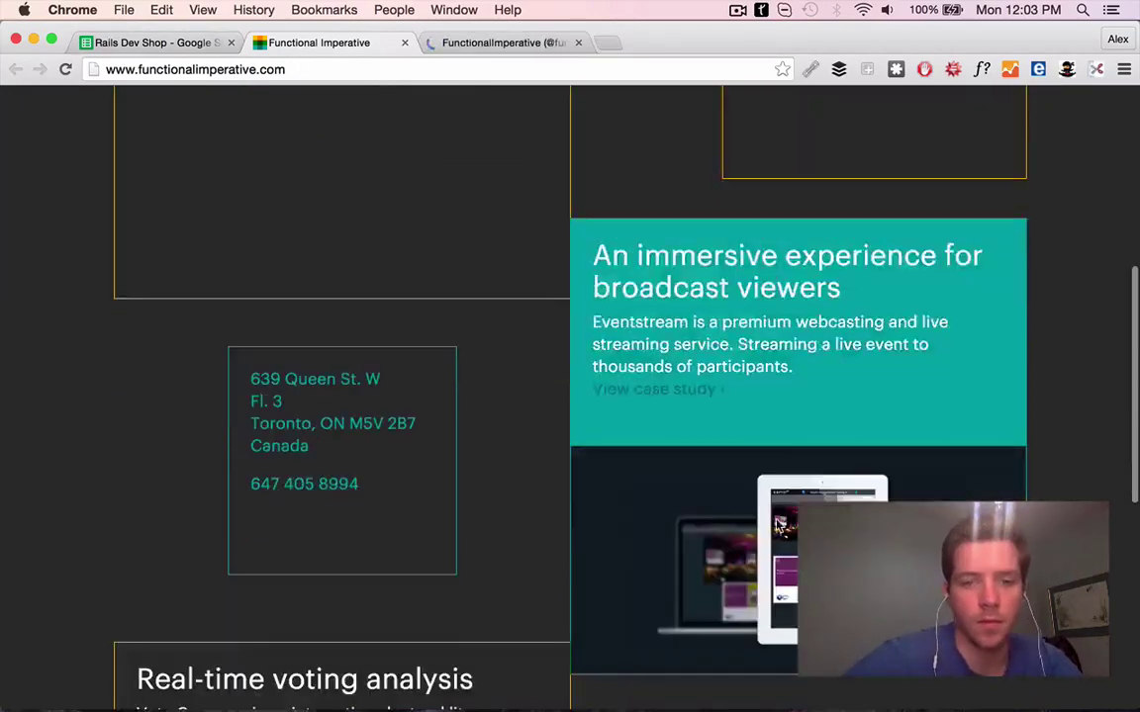
mouse_move(504, 134)
scroll(227, 361, "down", 2)
key("super+1")
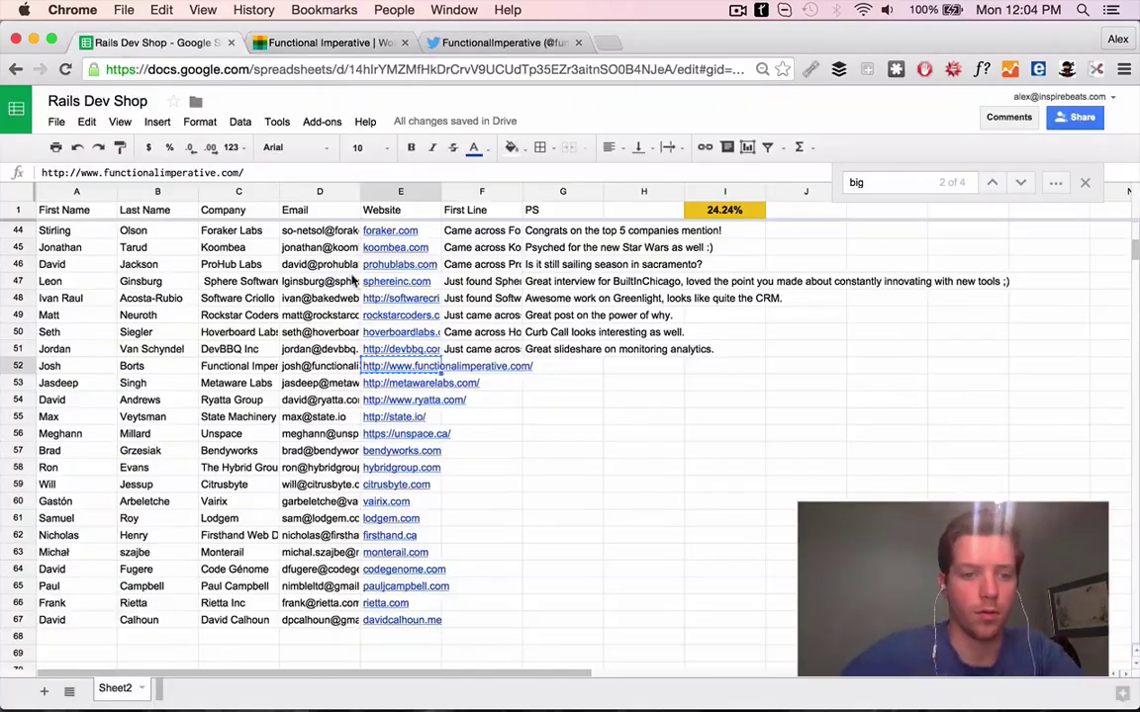
type("ross Functional Imperative and love the setup of your sit")
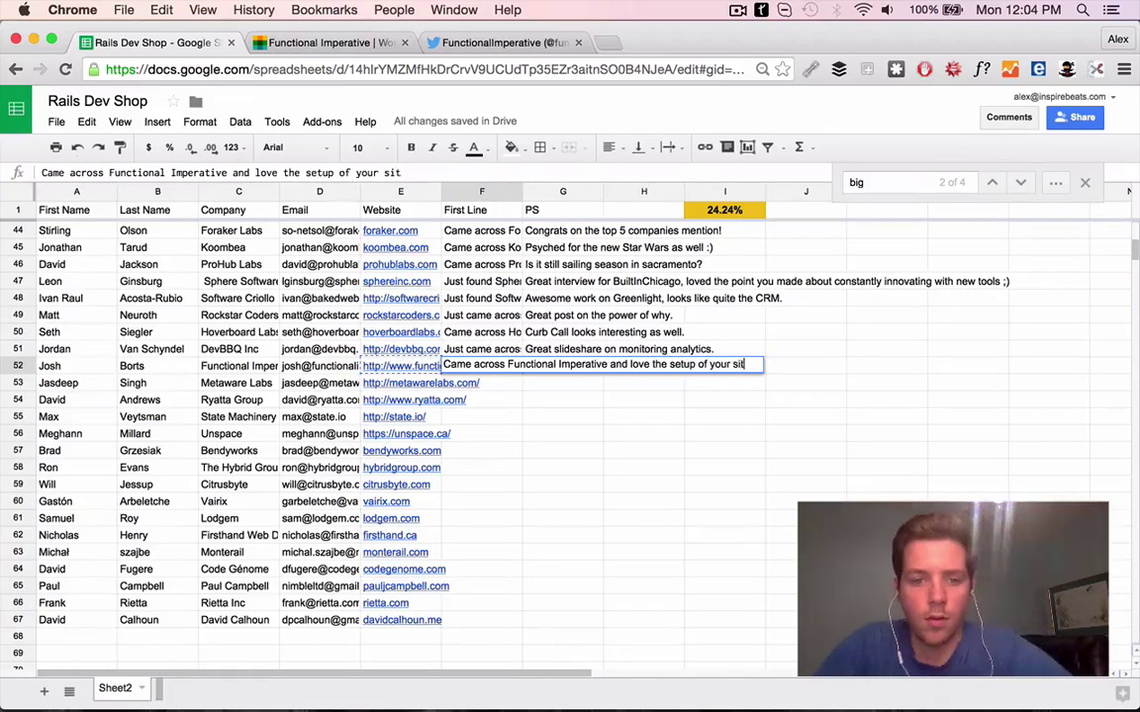
key("super+2")
left_click(164, 44)
type("e - very interesting con")
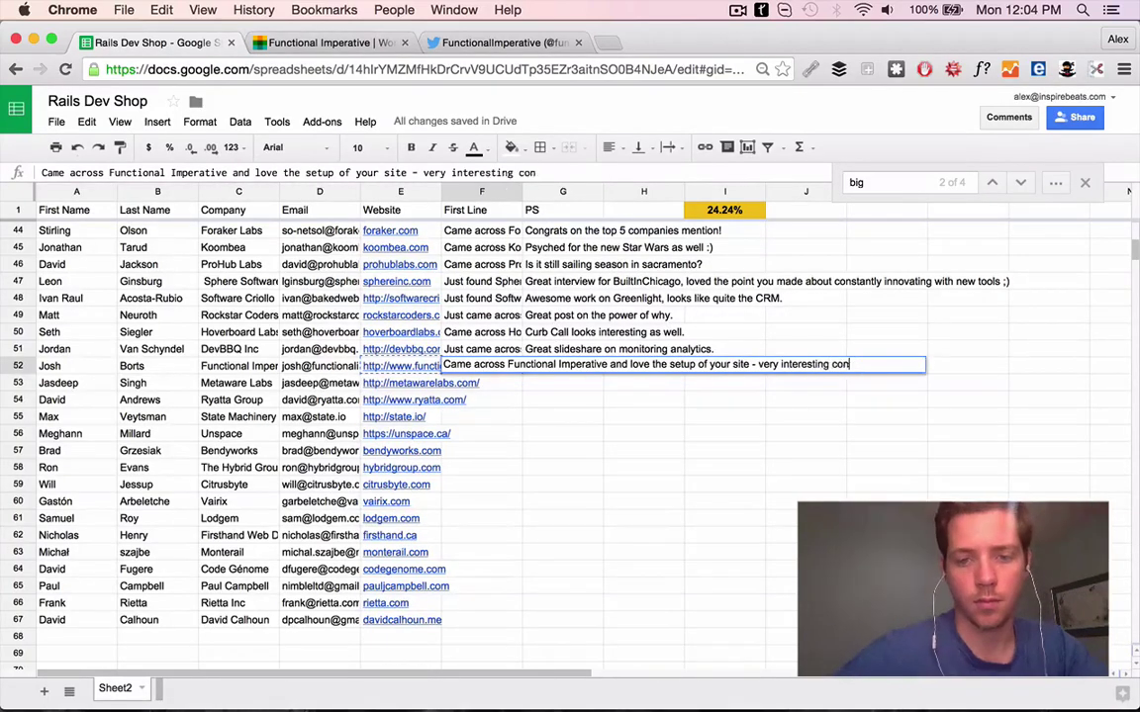
type("cept.")
Search the web for the row 52 contact and open their About page and LinkedIn profile
left_click_drag(49, 366, 198, 366)
left_click(404, 46)
left_click(405, 45)
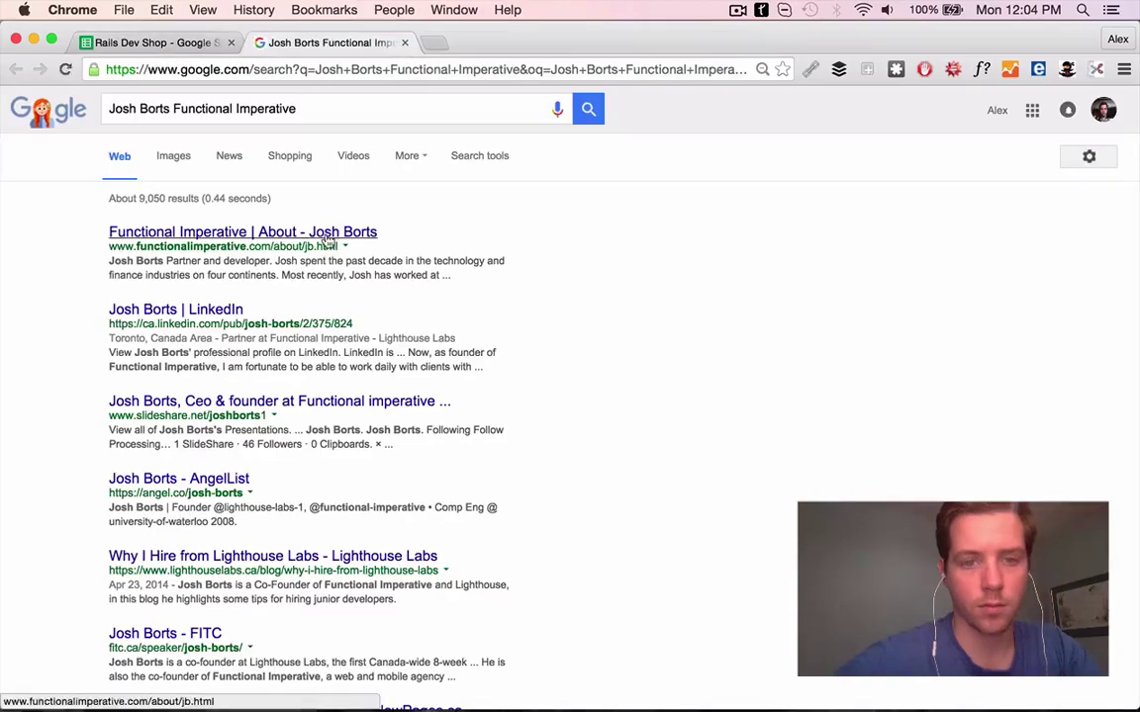
left_click(326, 235)
scroll(435, 228, "down", 3)
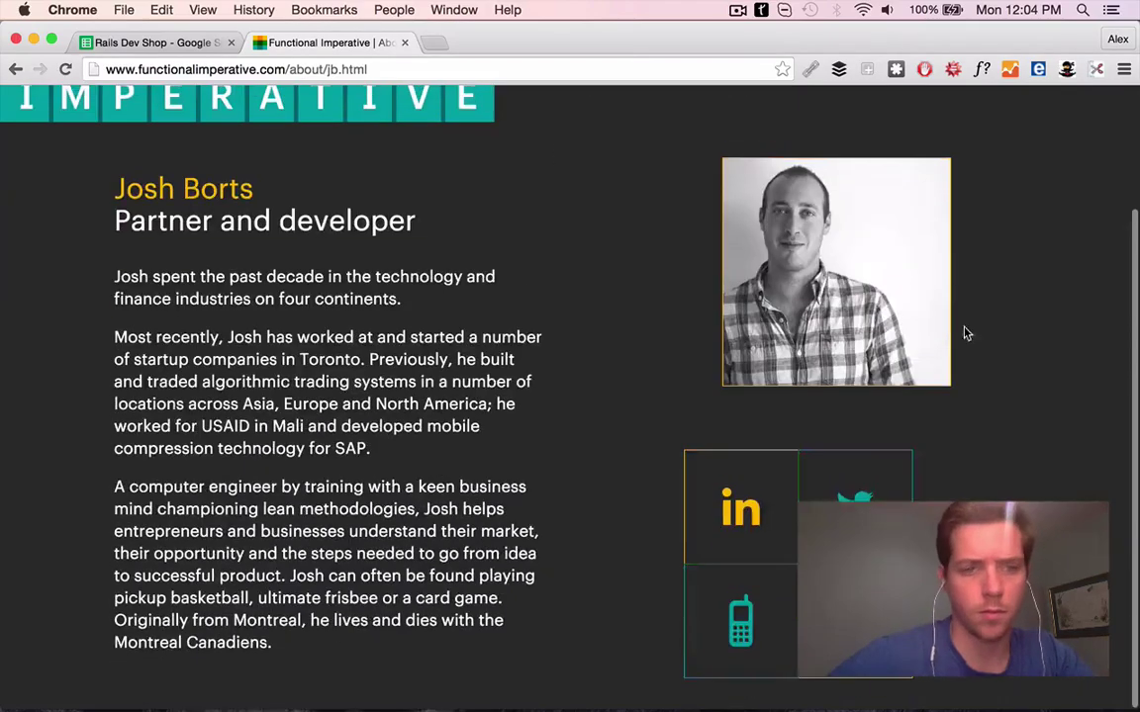
left_click(740, 509)
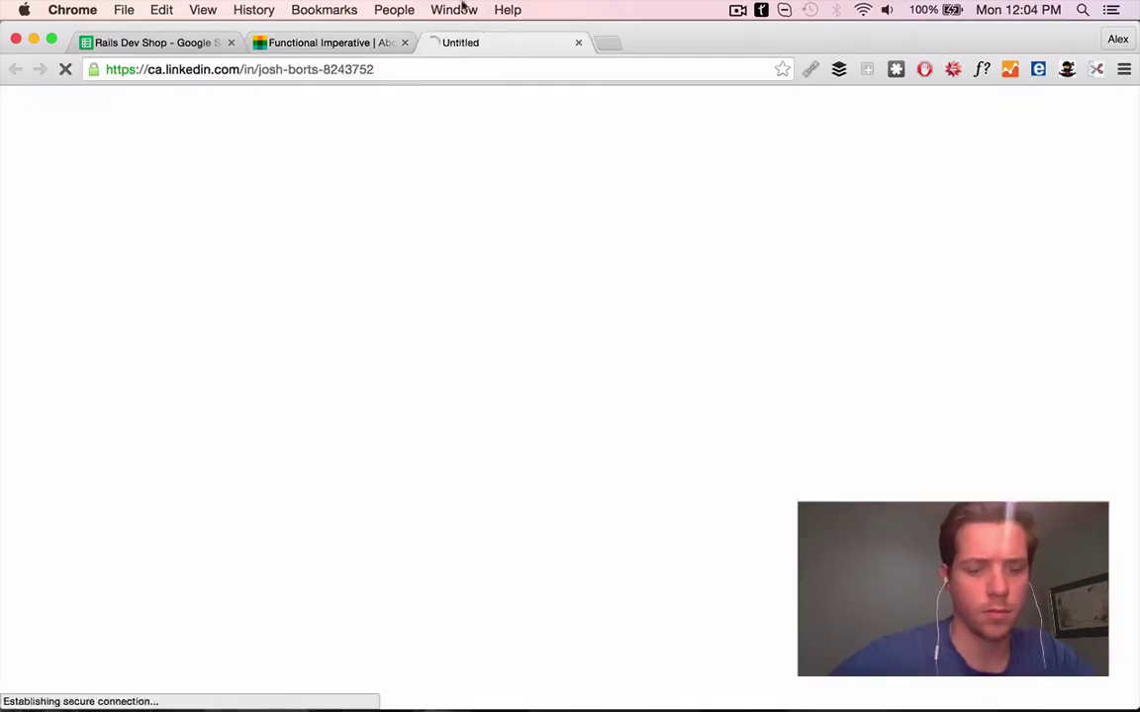
scroll(245, 404, "down", 15)
scroll(245, 404, "up", 15)
Scan the contact's LinkedIn for a Twitter mention, then check a connection and the Lighthouse Labs result
key("super+f")
type("twit")
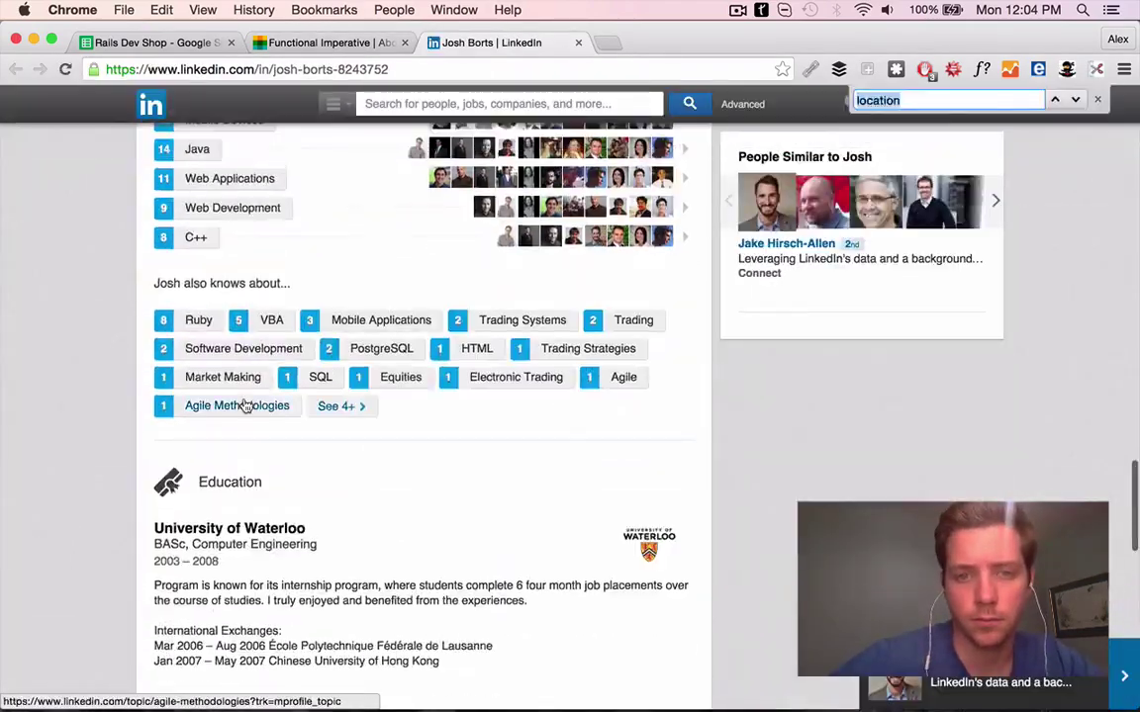
left_click(841, 380)
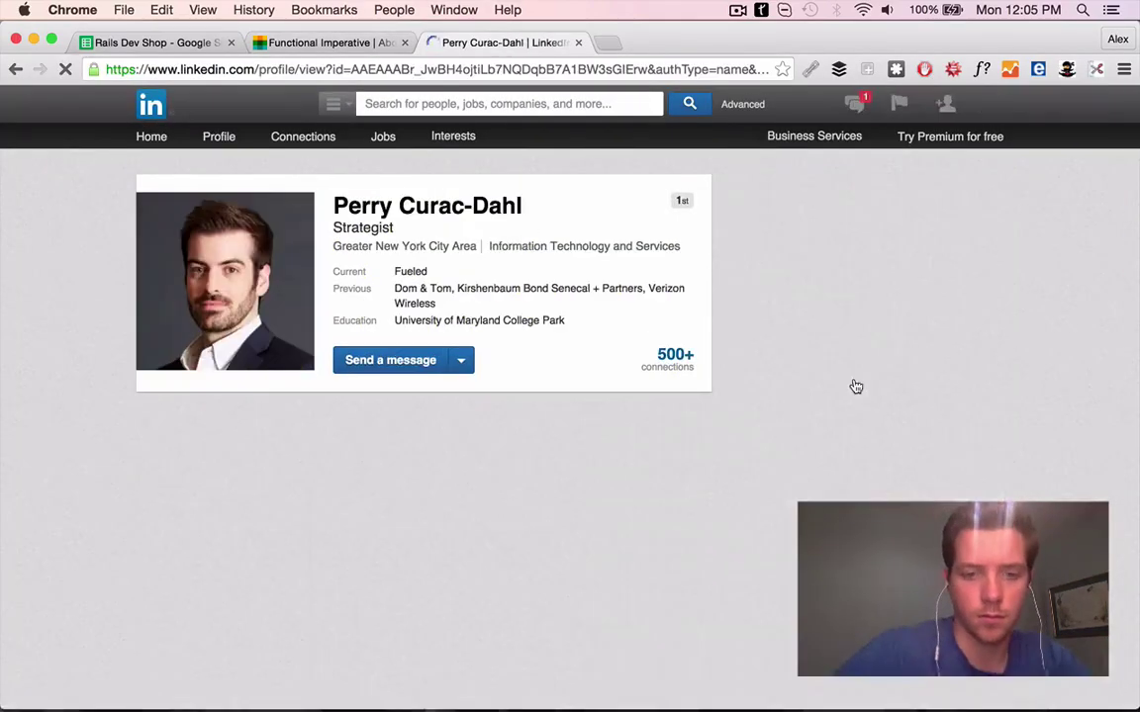
scroll(678, 470, "down", 2)
scroll(678, 470, "down", 10)
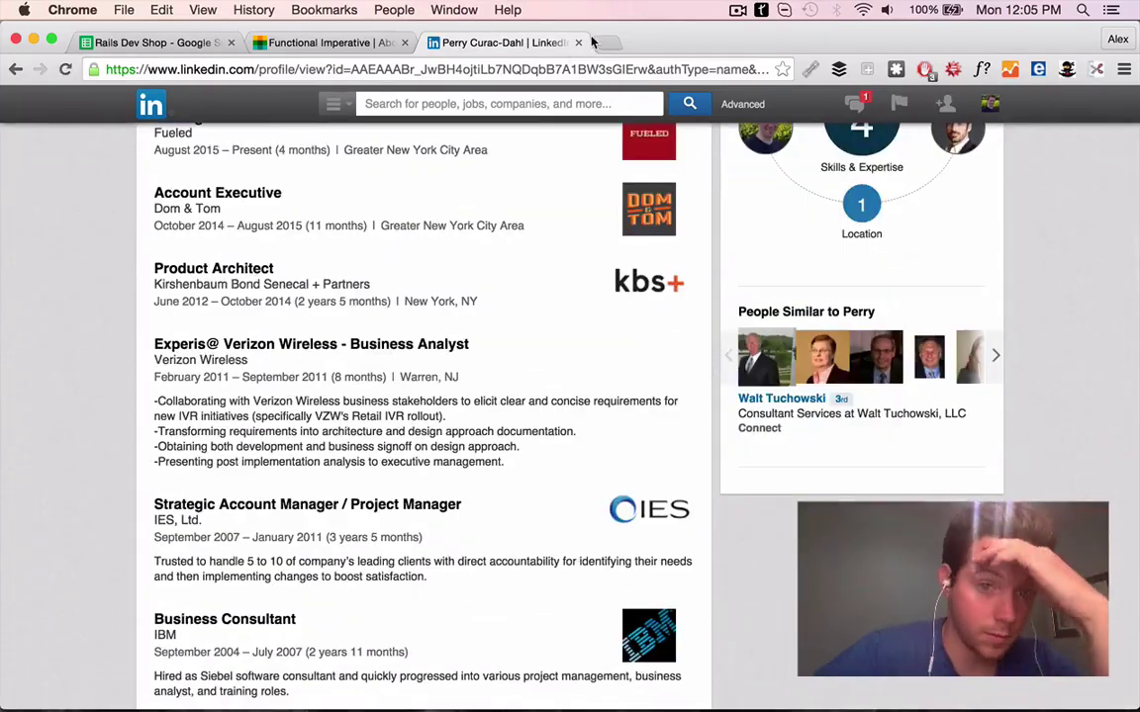
key("super+w")
key("super+Left")
scroll(232, 423, "down", 2)
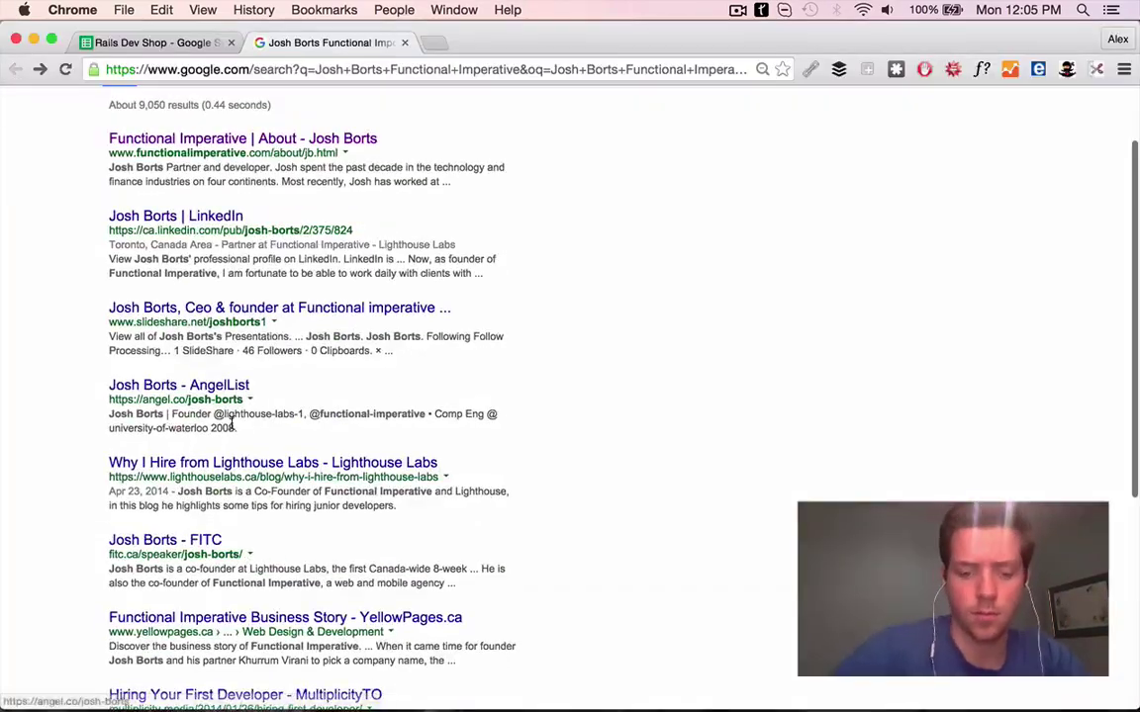
left_click(295, 462)
key("super+Left")
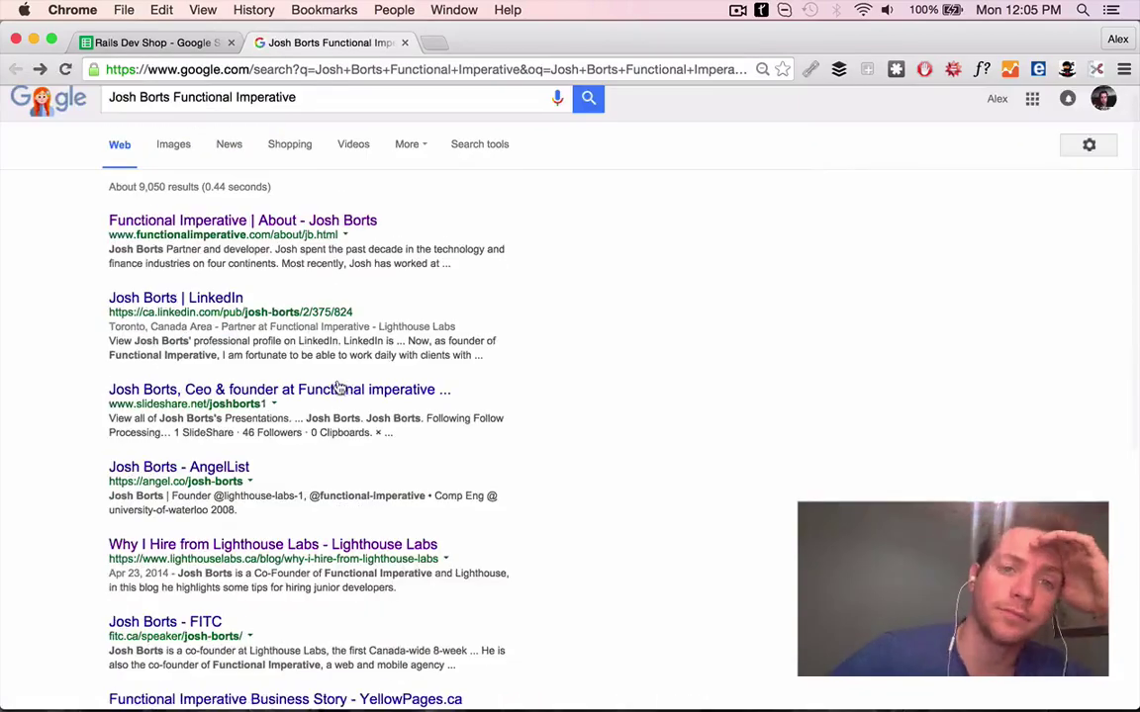
Page through the contact's SlideShare deck, add G52's PS starting 'Interesting slideshare on finding a sof', then open metawarelabs.com
left_click(336, 386)
scroll(834, 427, "down", 1)
left_click(685, 518)
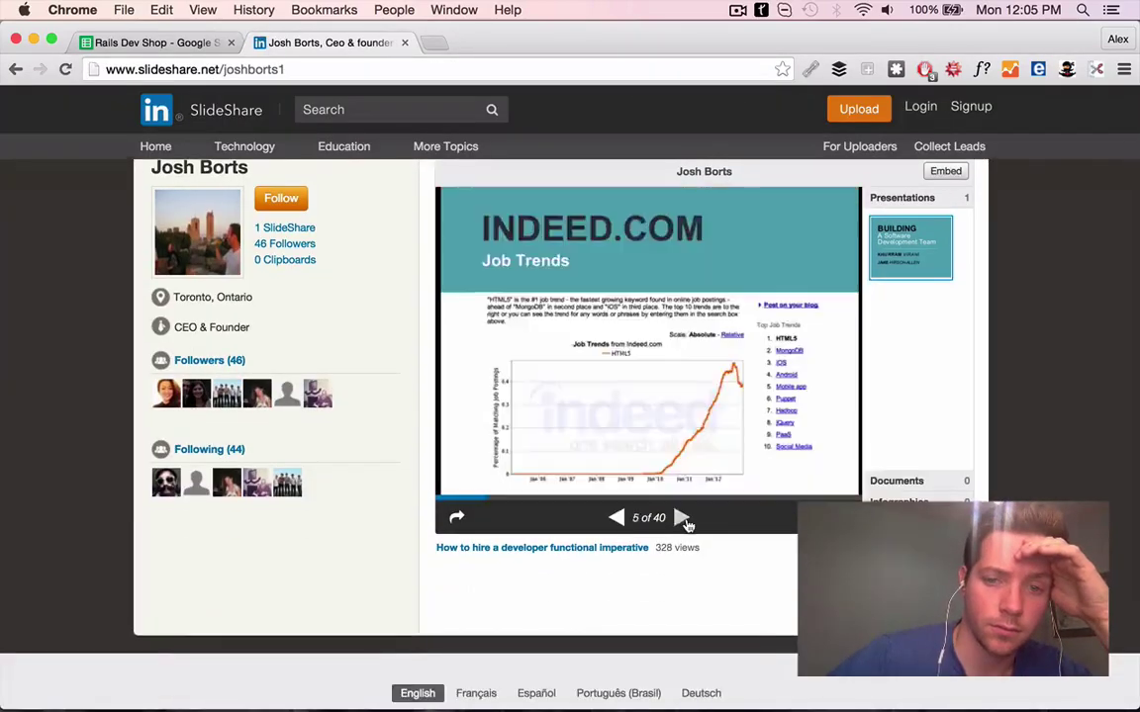
left_click(685, 517)
left_click(685, 518)
left_click(685, 517)
left_click(685, 518)
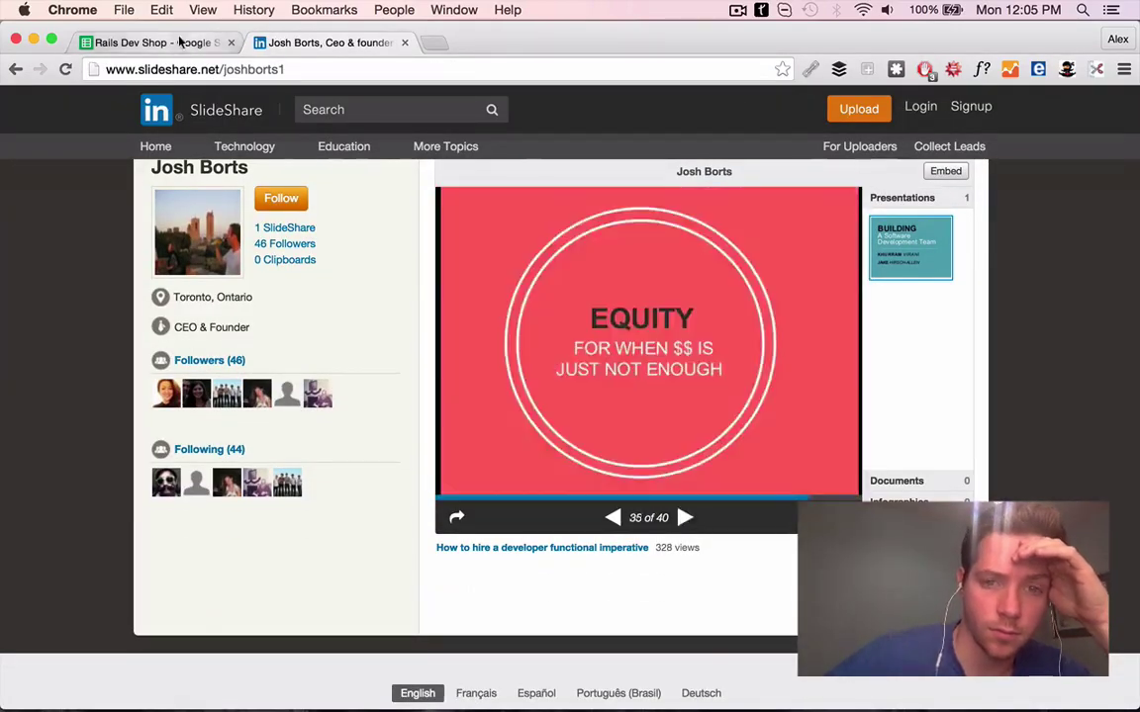
key("super+alt+Left")
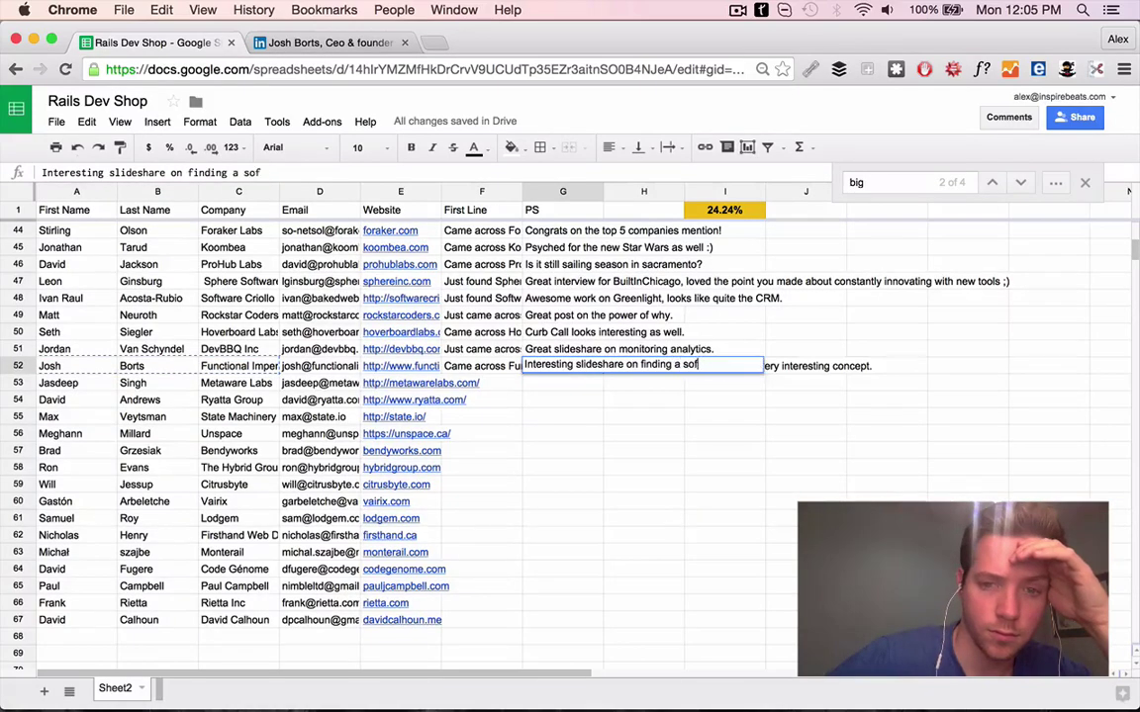
type("team.")
left_click(420, 383)
left_click(425, 401)
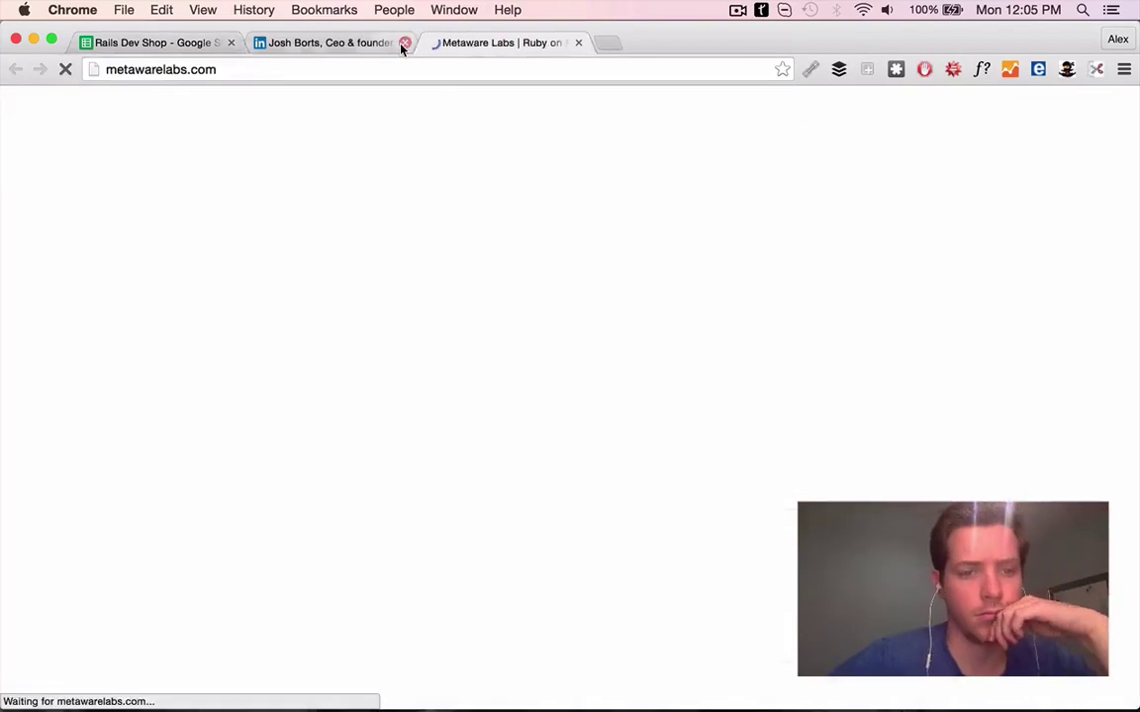
left_click(403, 43)
key("super+alt+Left")
Look over the Metaware Labs site and start F53's First Line with 'C'
left_click(371, 42)
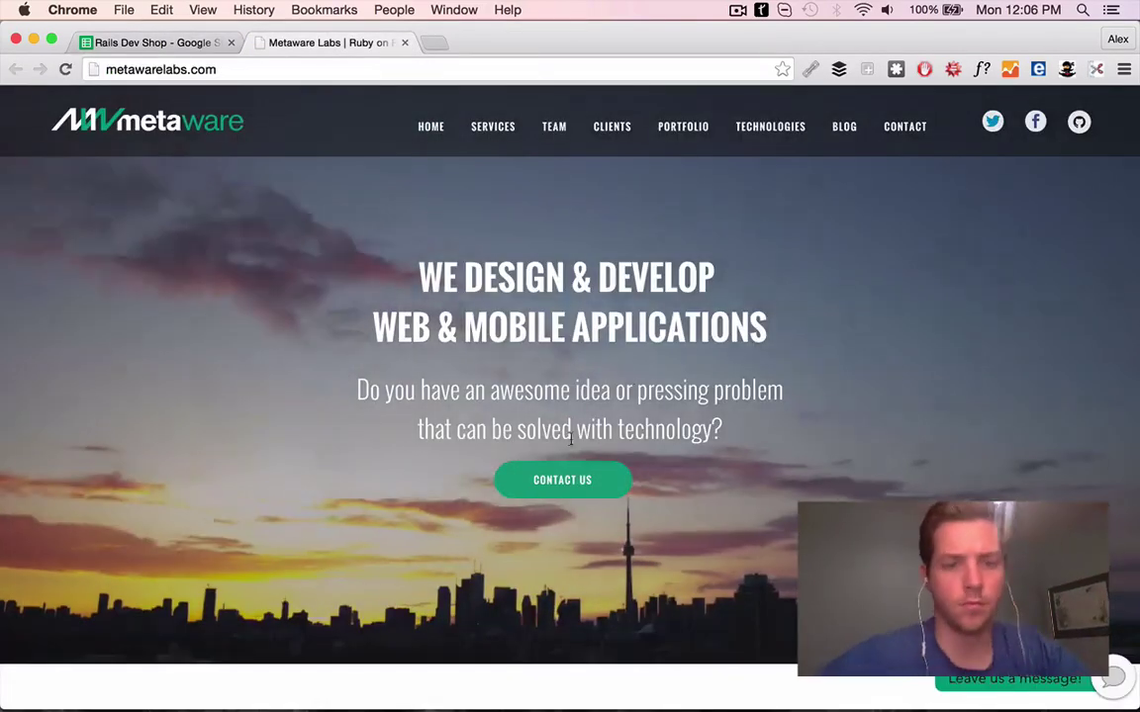
scroll(631, 382, "down", 10)
left_click(162, 42)
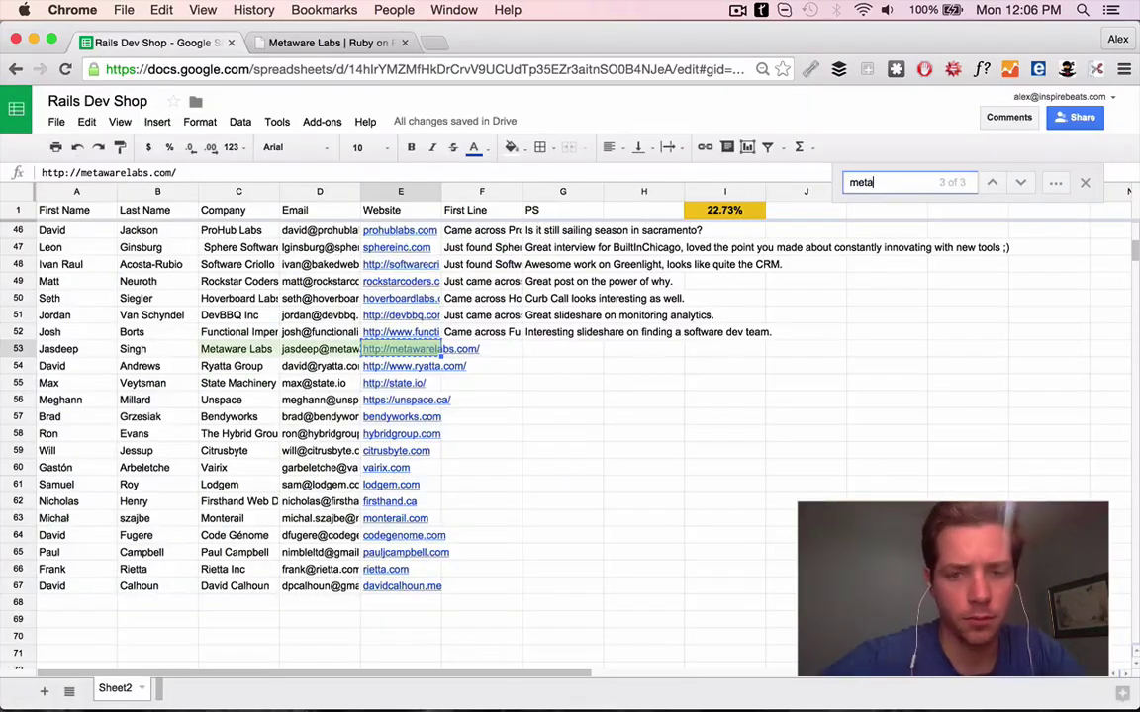
left_click(482, 348)
type("Came across Metaware and")
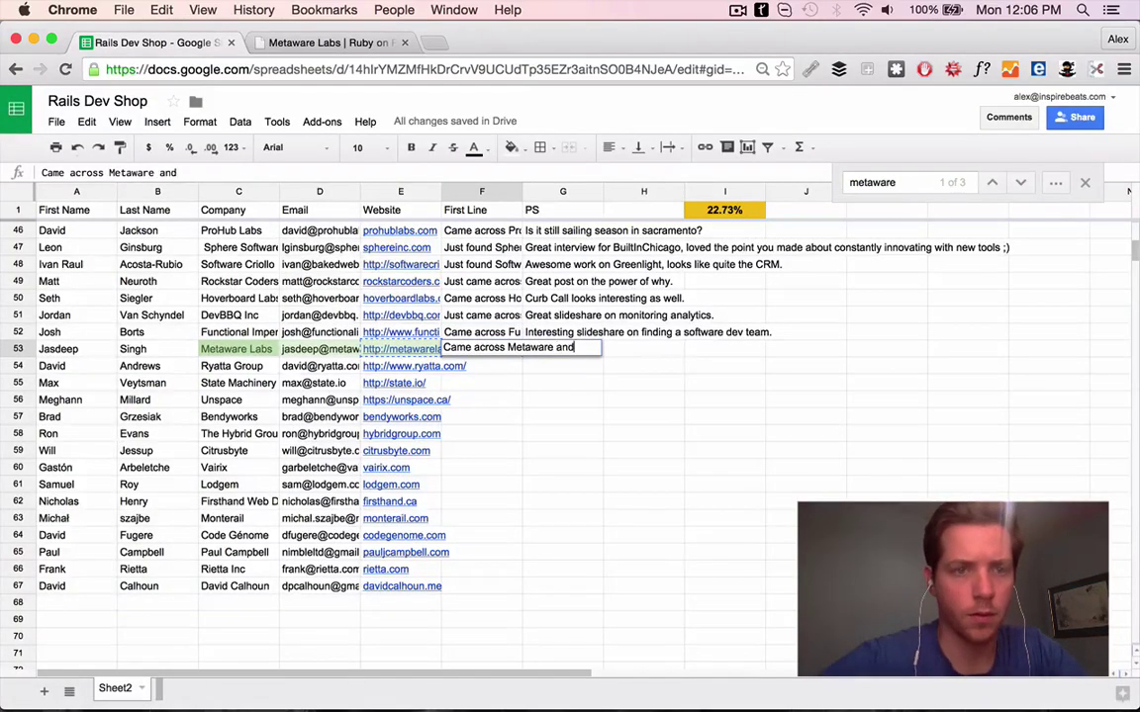
Review the BrainStation and goriding.ca portfolio projects to complete the First Line praising the clean Brainstation site
key("ctrl+Tab")
scroll(516, 521, "down", 4)
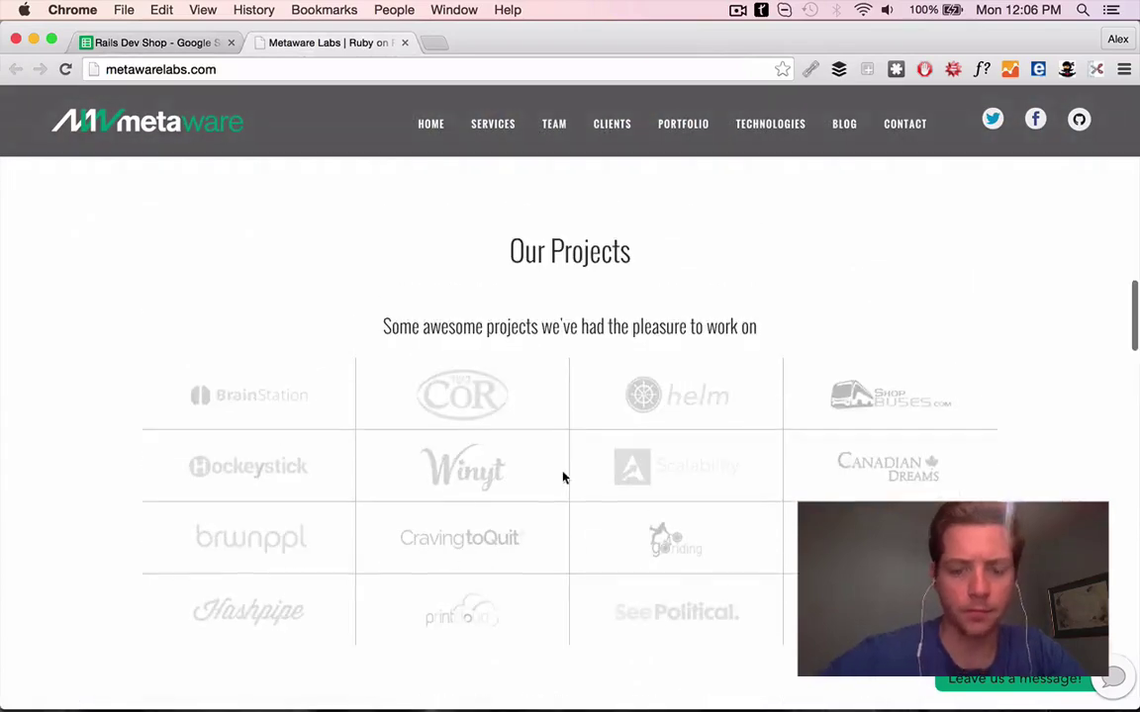
left_click(243, 393)
left_click(578, 44)
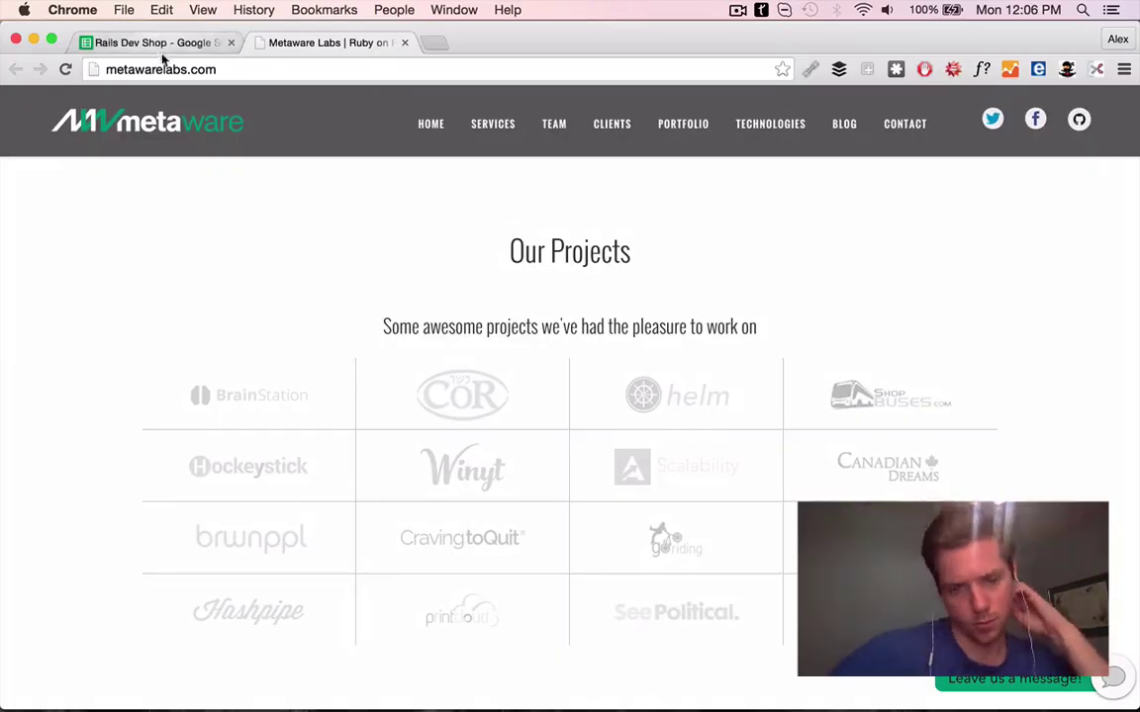
left_click(158, 43)
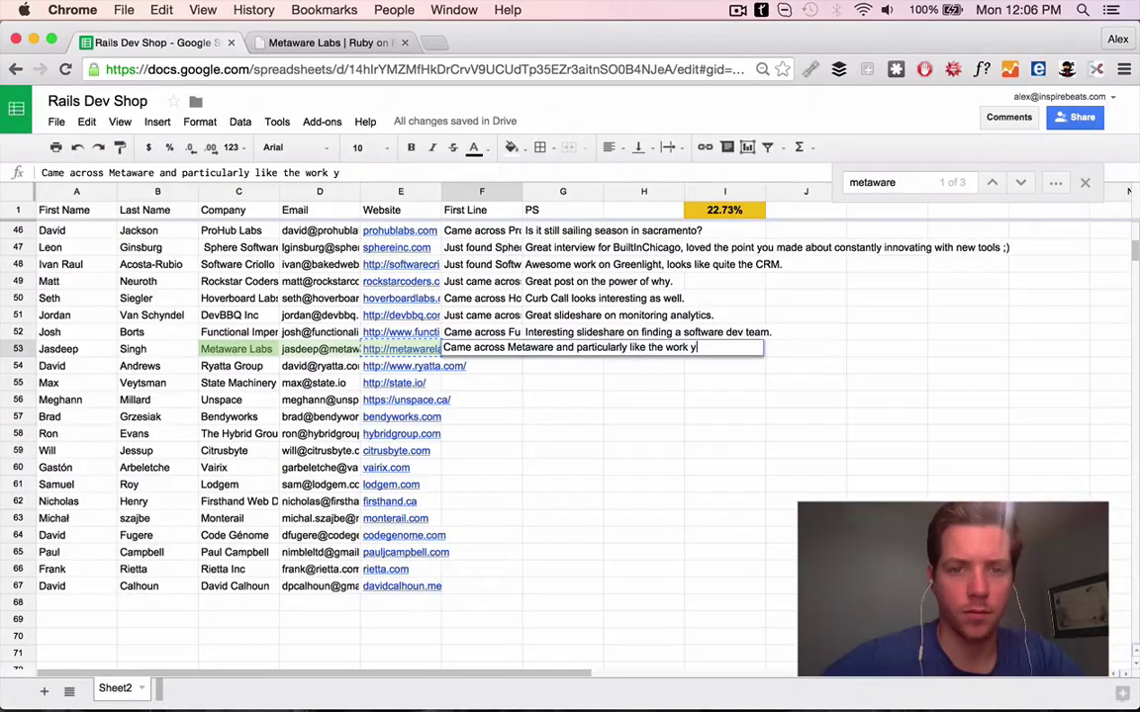
key("super+shift+t")
left_click(327, 43)
key("super+shift+t")
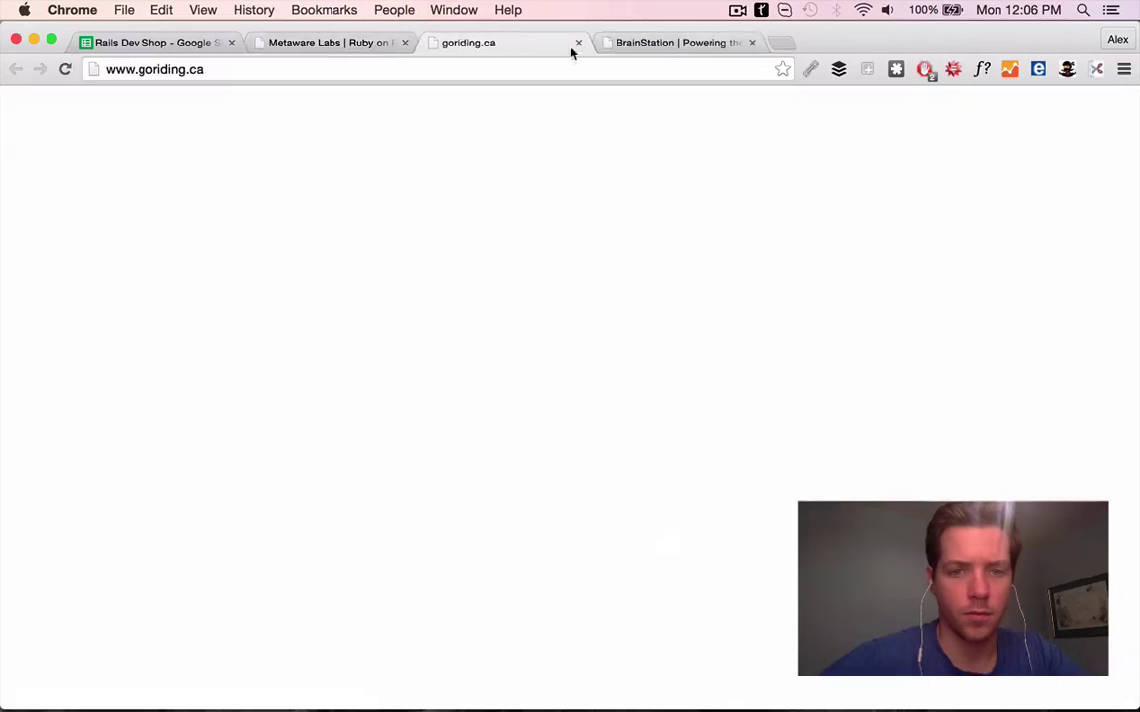
left_click(575, 43)
left_click(575, 43)
key("super+1")
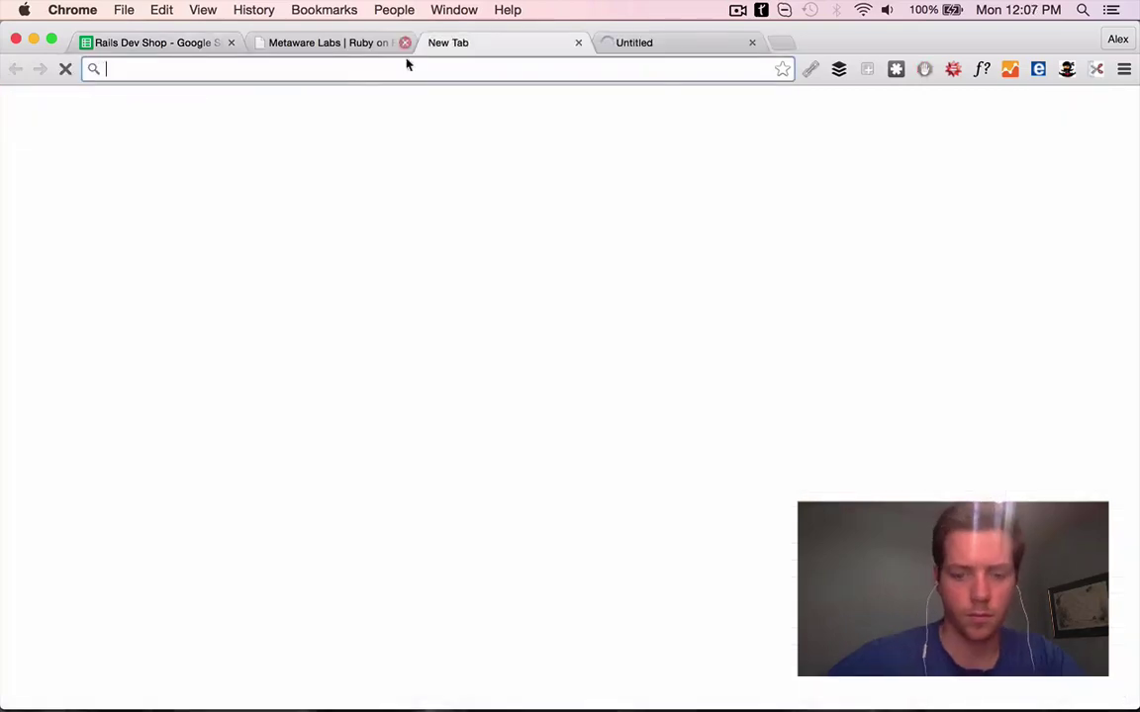
Check the norex client site and enter G53's PS 'The site for norex looks great too!', then open ryatta.com
left_click(405, 43)
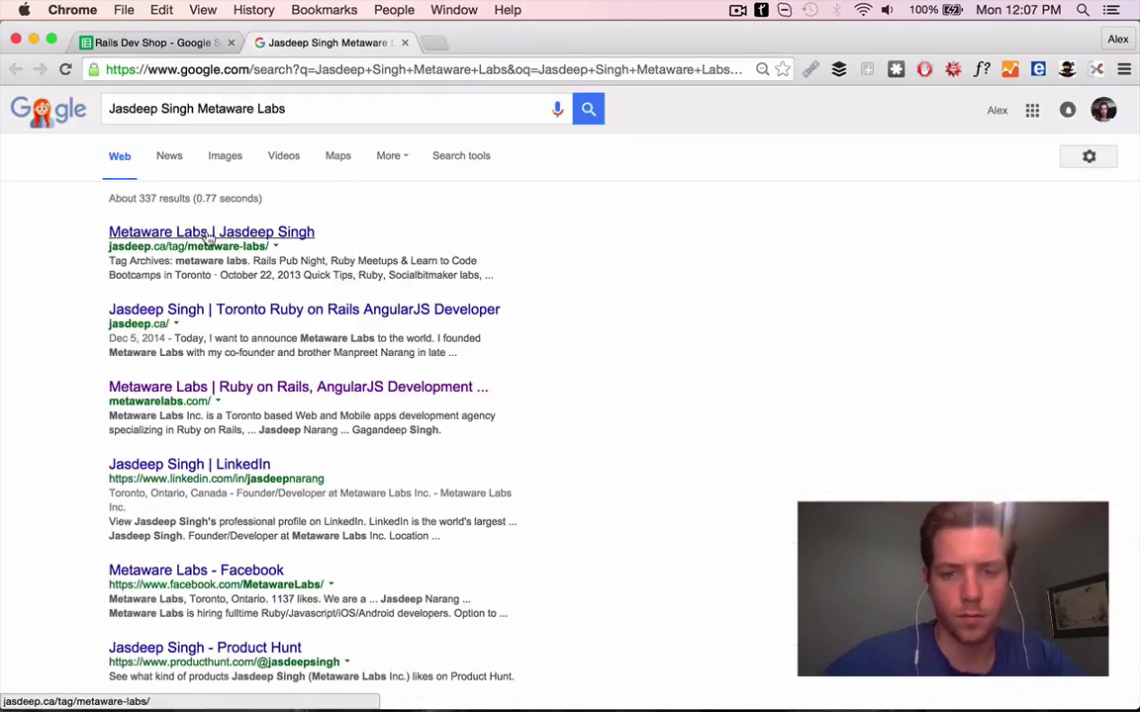
scroll(178, 237, "down", 5)
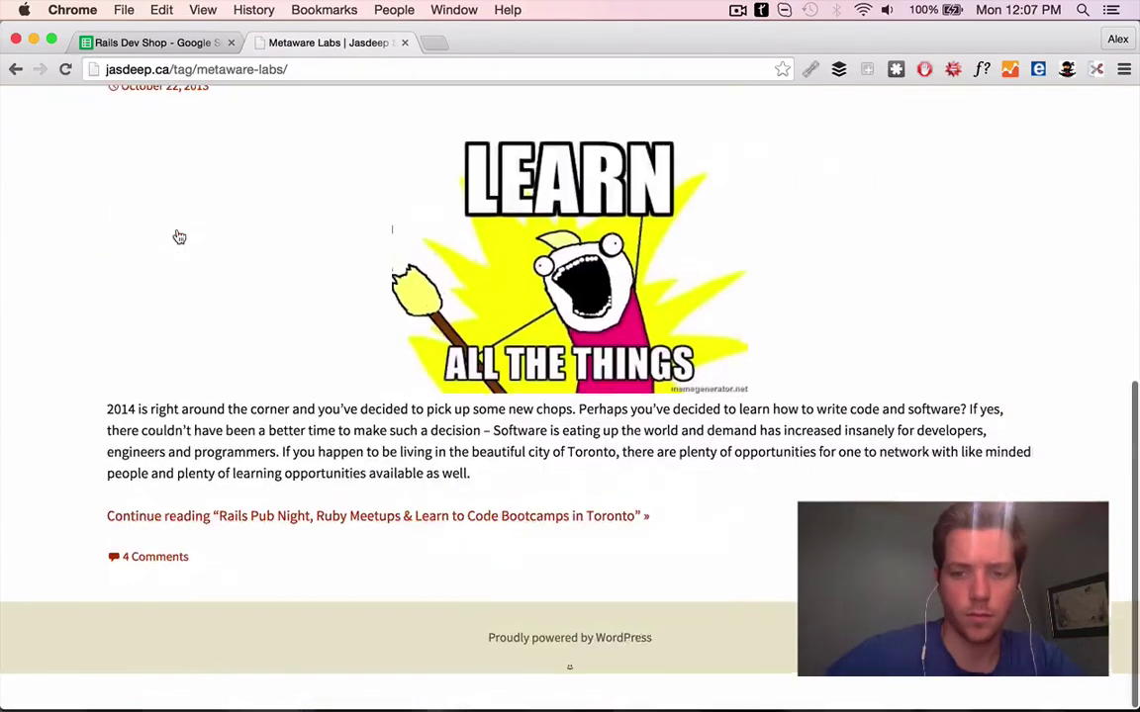
left_click(14, 69)
left_click(282, 387)
scroll(579, 382, "down", 10)
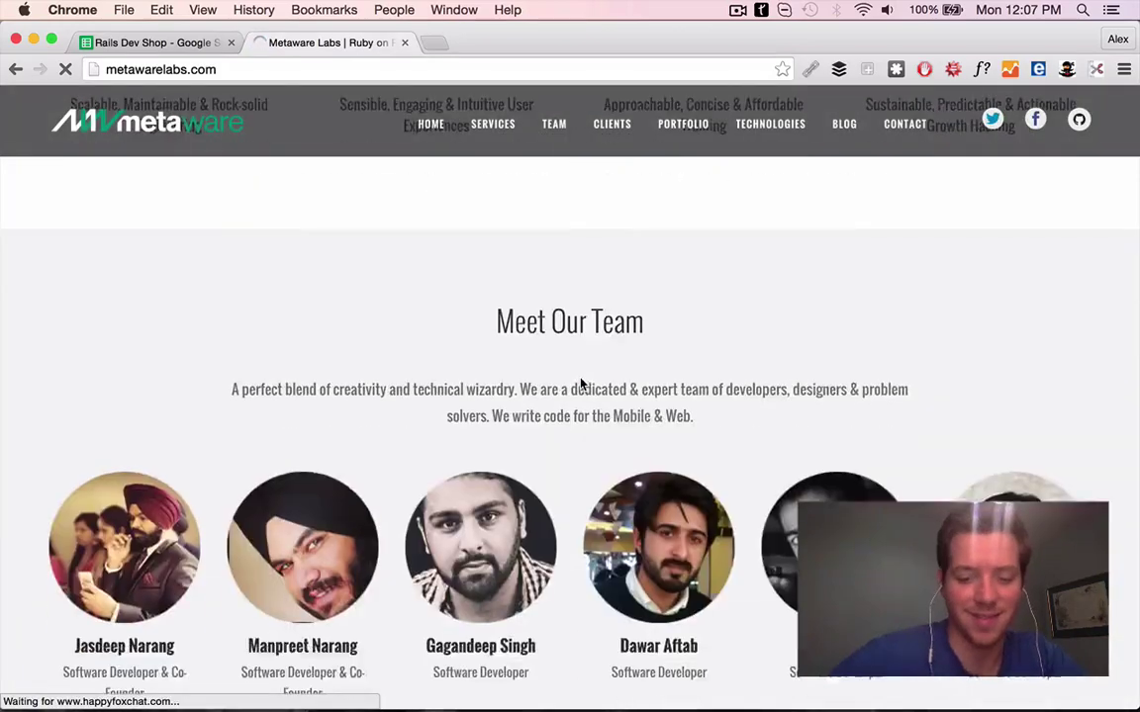
left_click(460, 435)
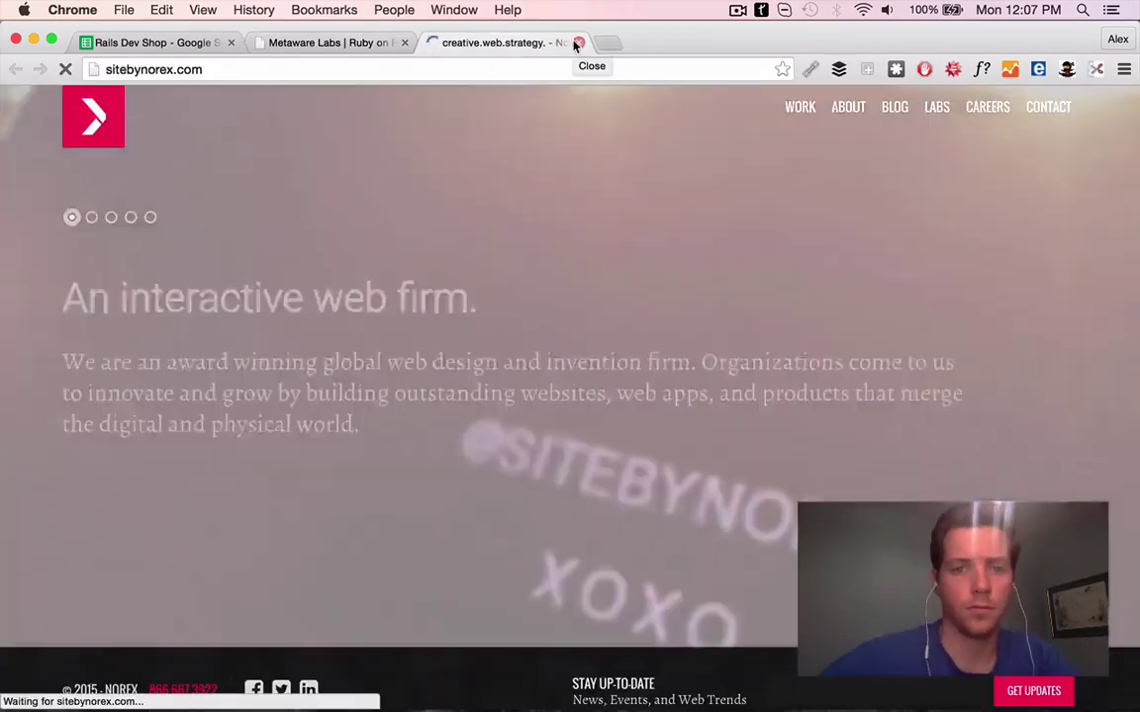
left_click(575, 42)
left_click(124, 43)
type("The ")
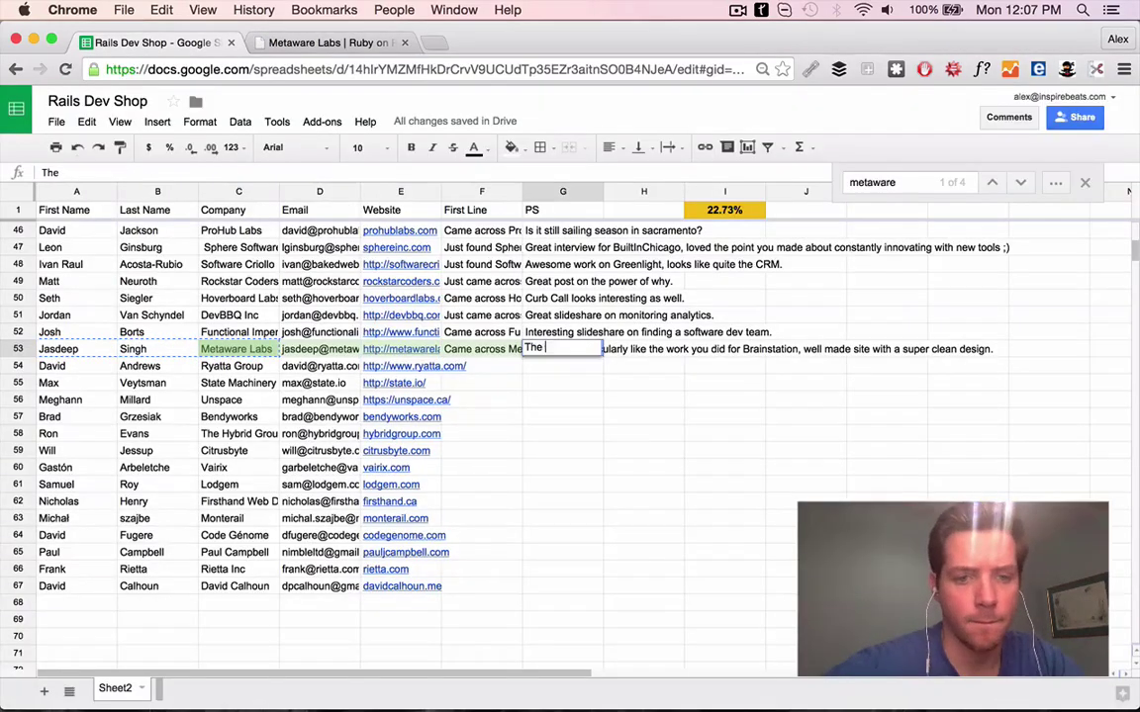
type("site for norex looks great too!")
key("Return")
left_click(414, 366)
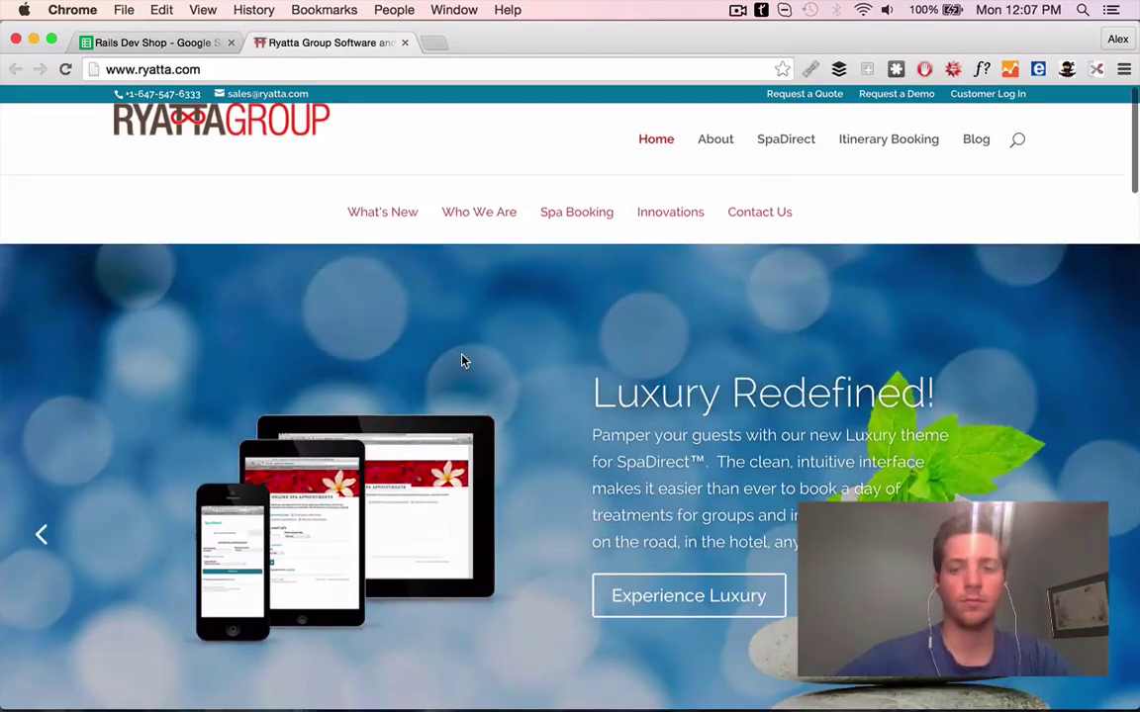
Browse ryatta.com's hero slideshow and finish F54's First Line on its hospitality focus and online booking system
scroll(664, 222, "down", 8)
key("super+1")
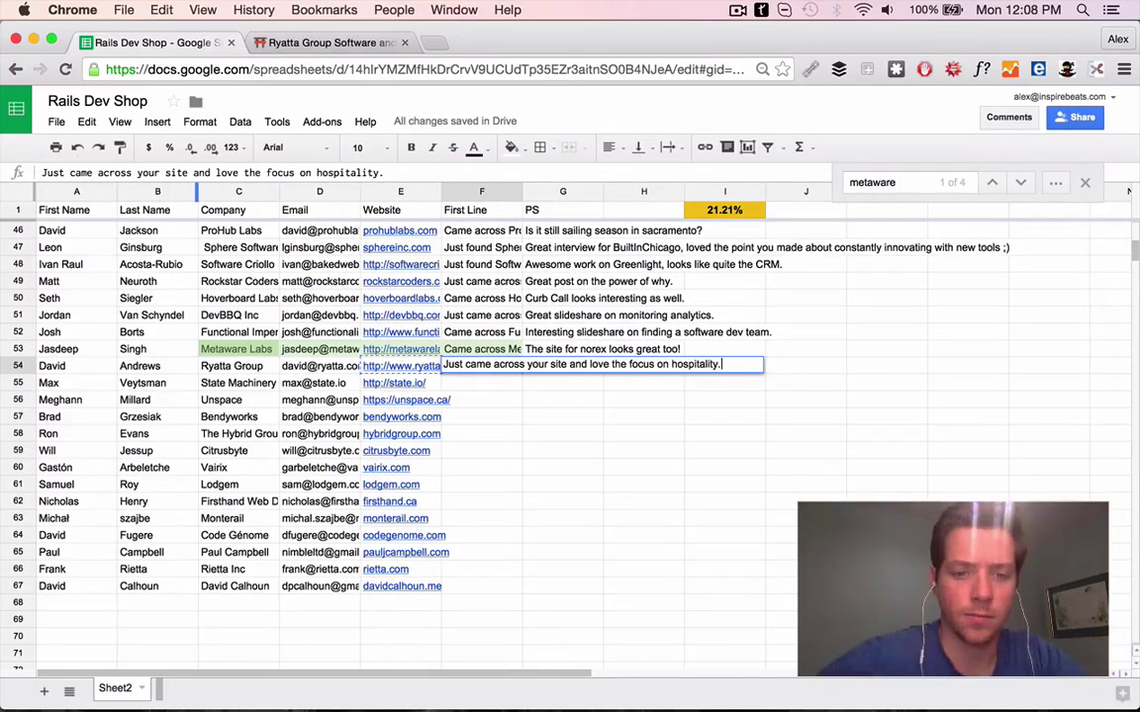
key("super+2")
scroll(346, 280, "up", 8)
left_click(1101, 415)
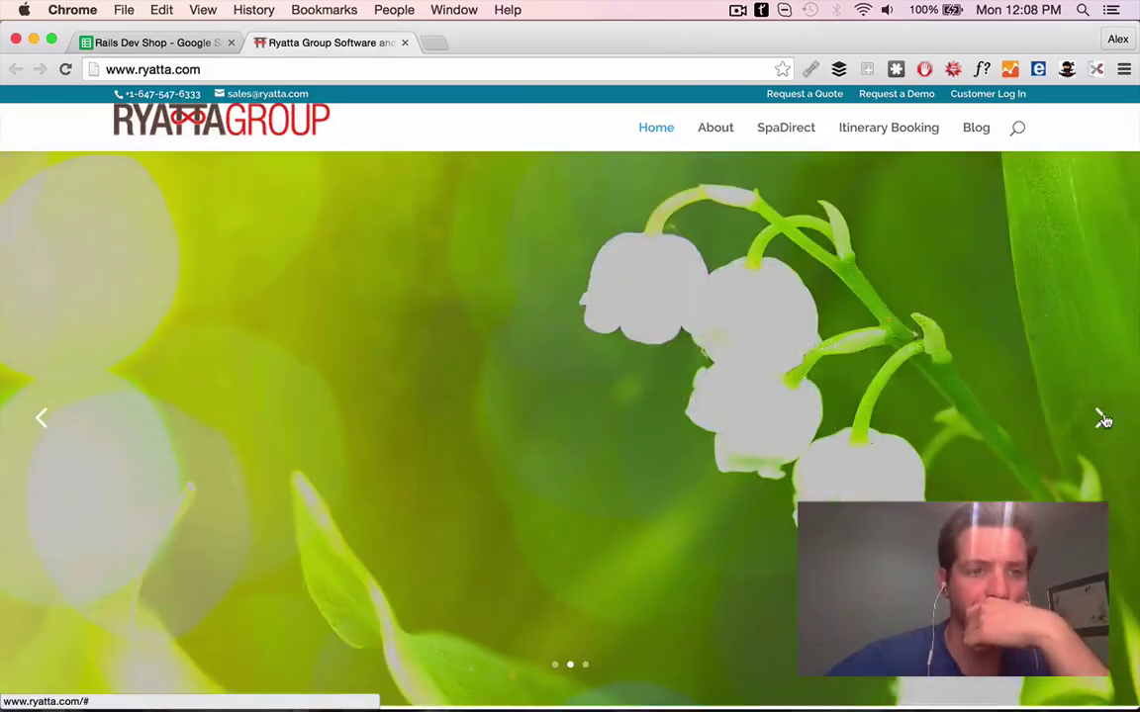
left_click(1105, 422)
left_click(1105, 422)
scroll(748, 448, "down", 15)
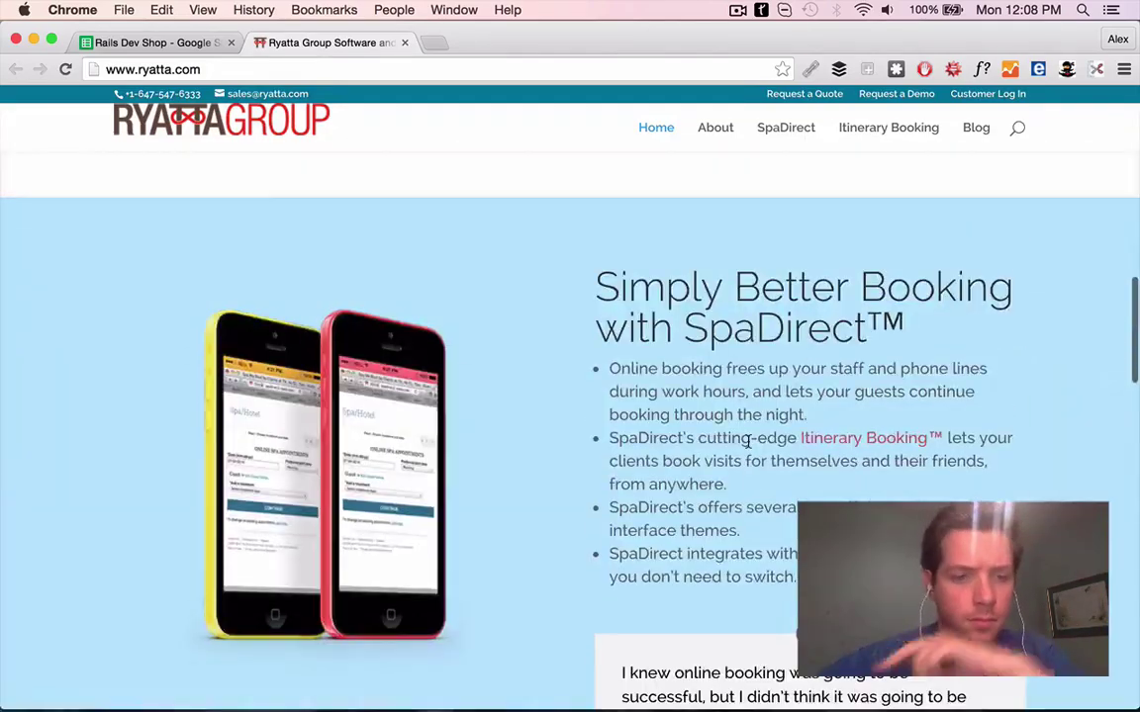
key("super+1")
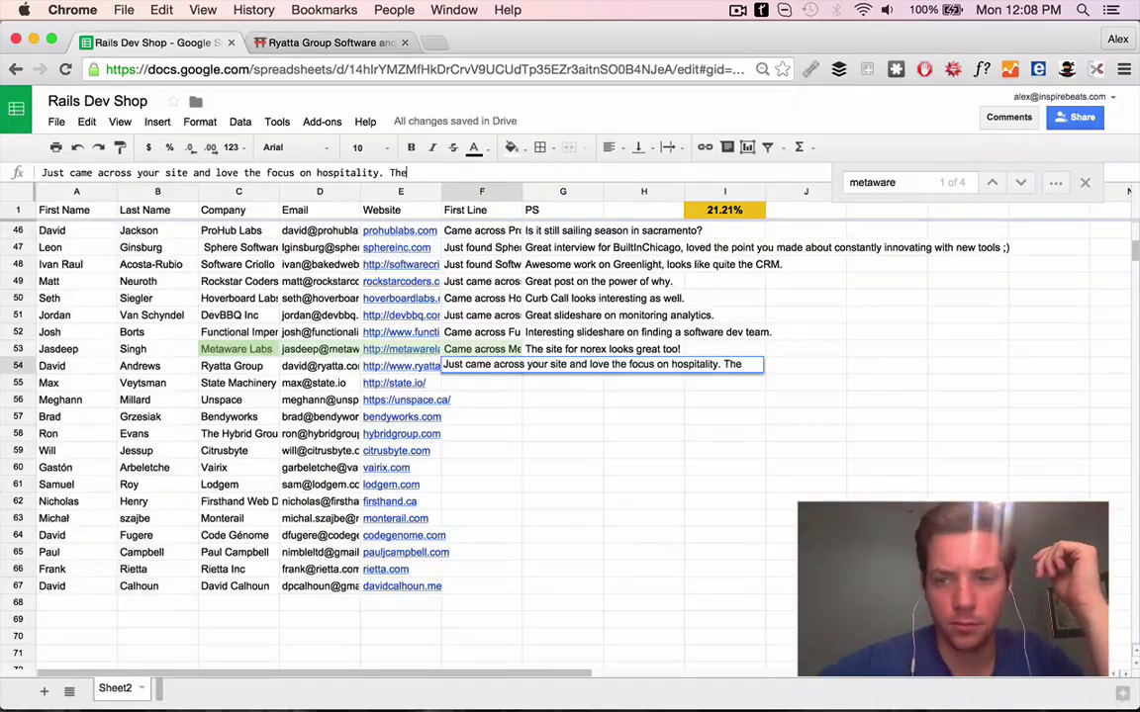
key("Return")
left_click_drag(50, 383, 238, 383)
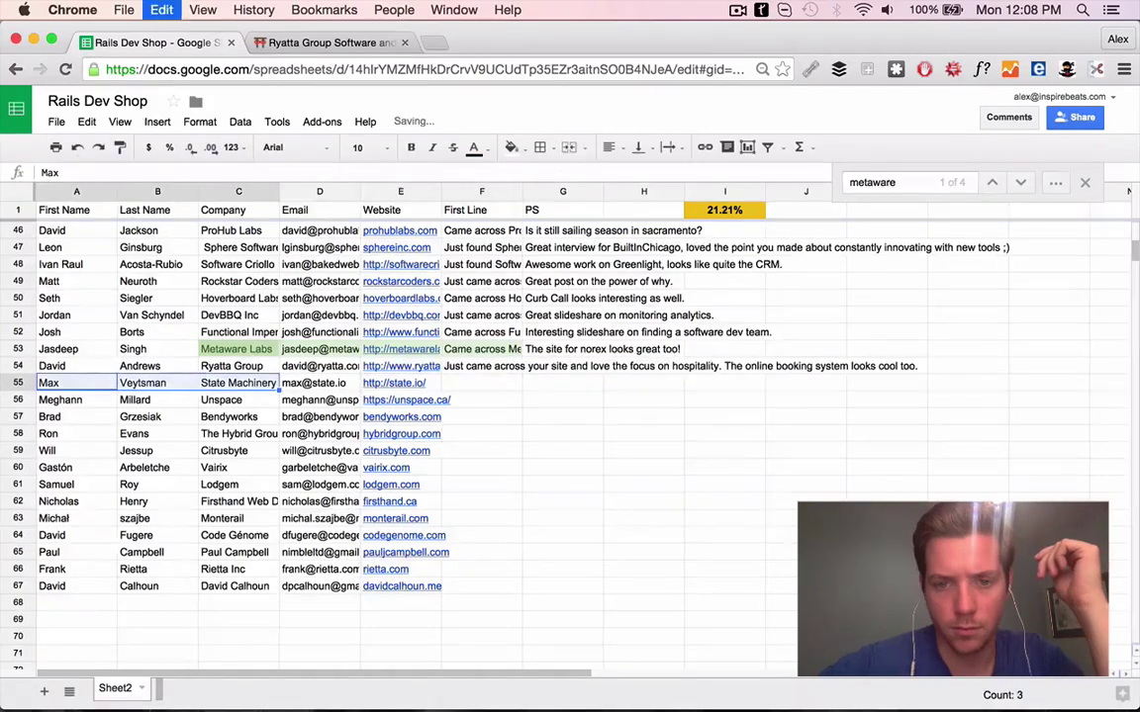
Look up the State Machinery contact's LinkedIn and blog for the PS 'Interesting post on the last days of pirate bay.'
key("super+c")
key("super+t")
key("super+v")
key("Return")
left_click(404, 43)
left_click(202, 309)
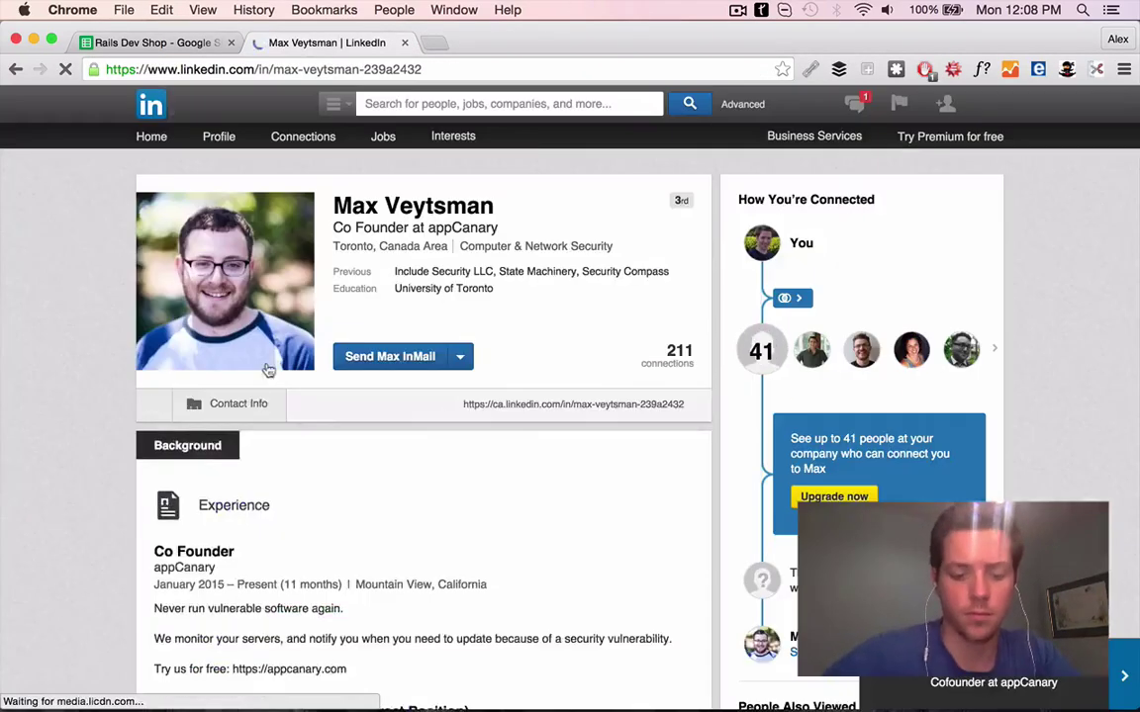
left_click(264, 414)
scroll(478, 326, "down", 6)
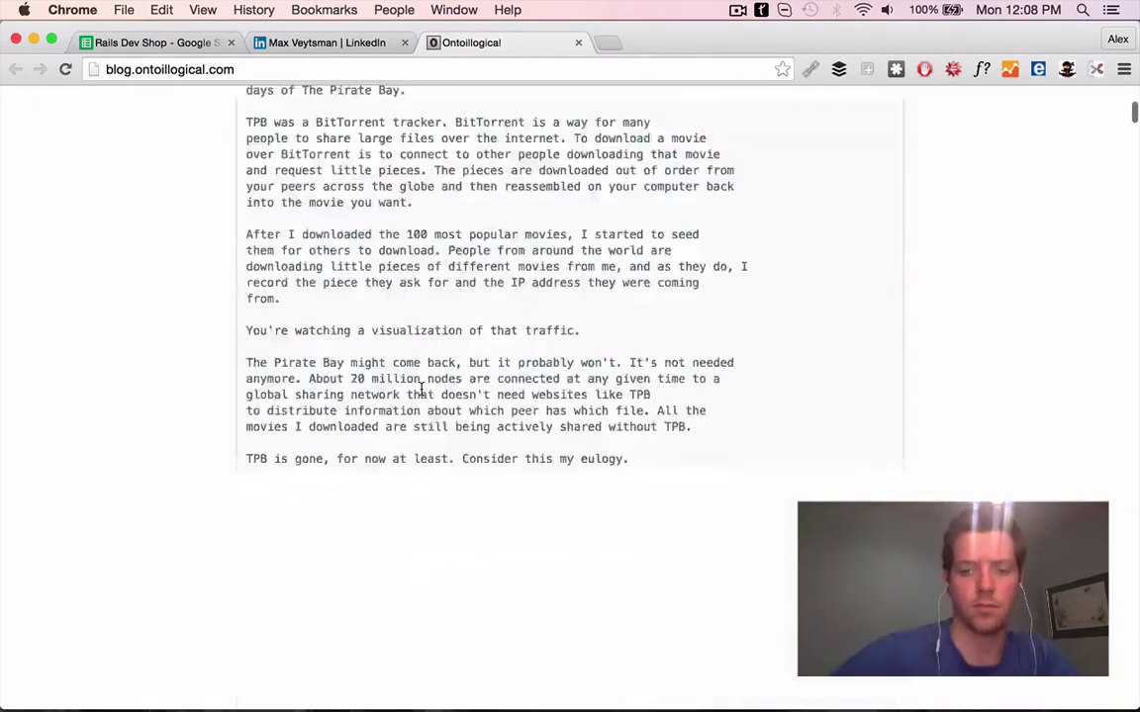
scroll(1006, 364, "up", 5)
scroll(634, 438, "down", 1)
scroll(634, 438, "down", 10)
scroll(483, 178, "up", 10)
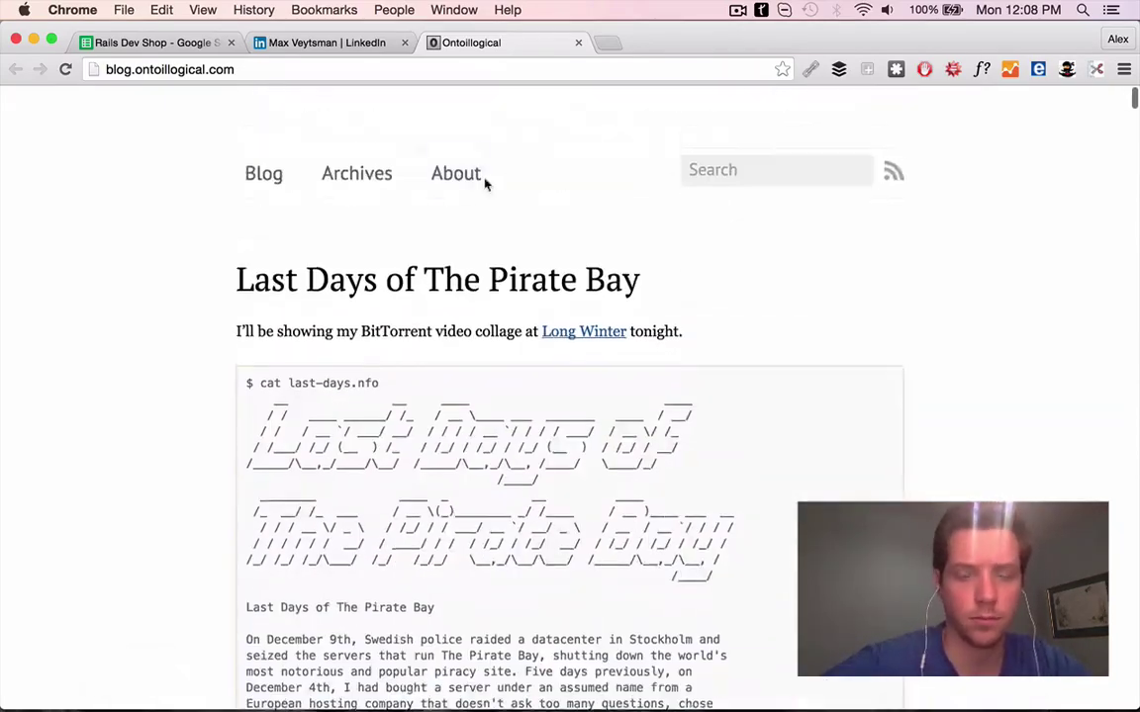
key("super+1")
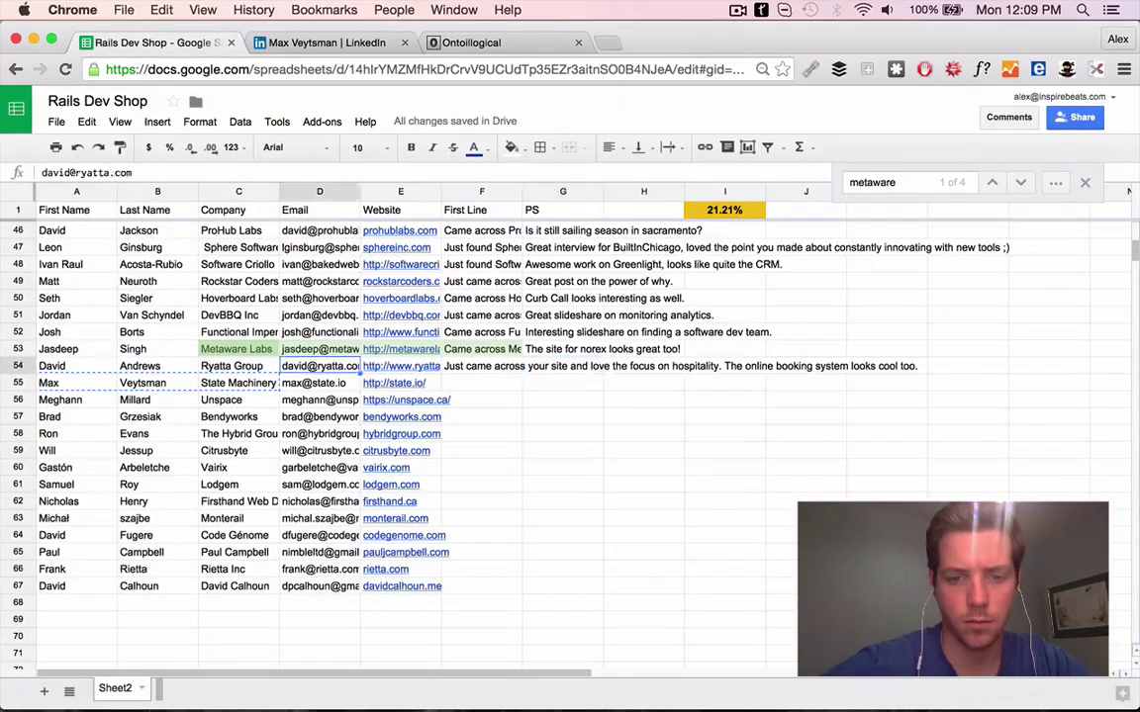
Search the web for the Ryatta Group contact and check their listed websites, Twitter profile and company site
key("super+c")
key("super+t")
key("super+v")
key("Return")
key("super+1")
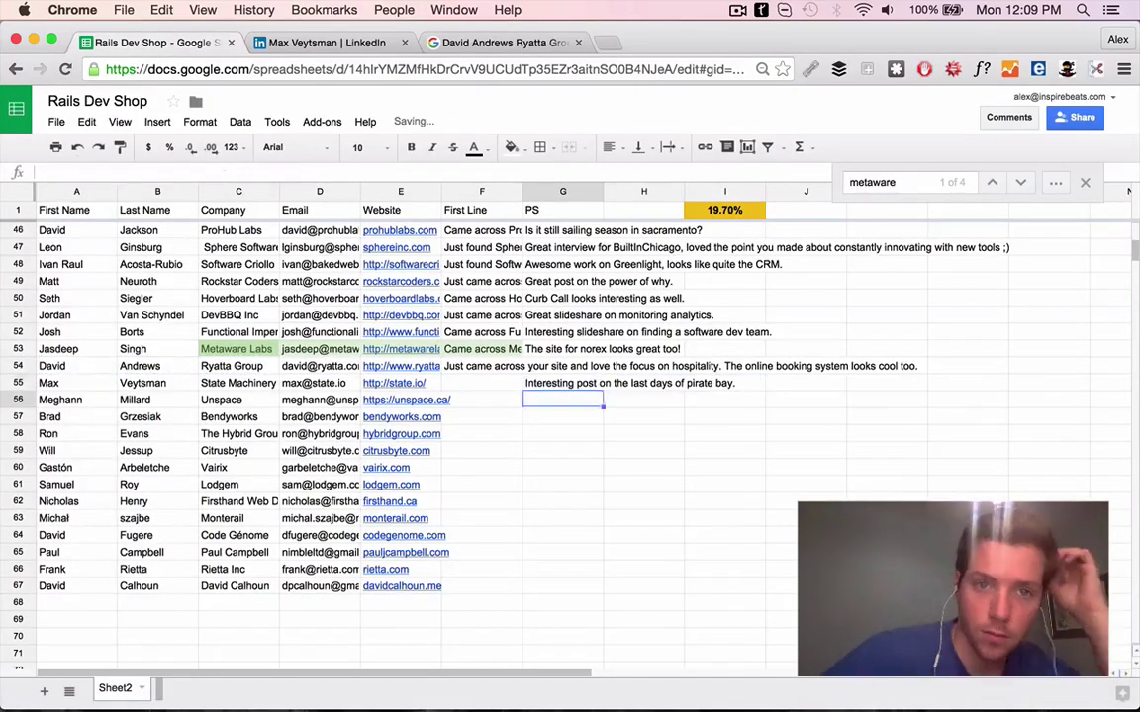
key("super+3")
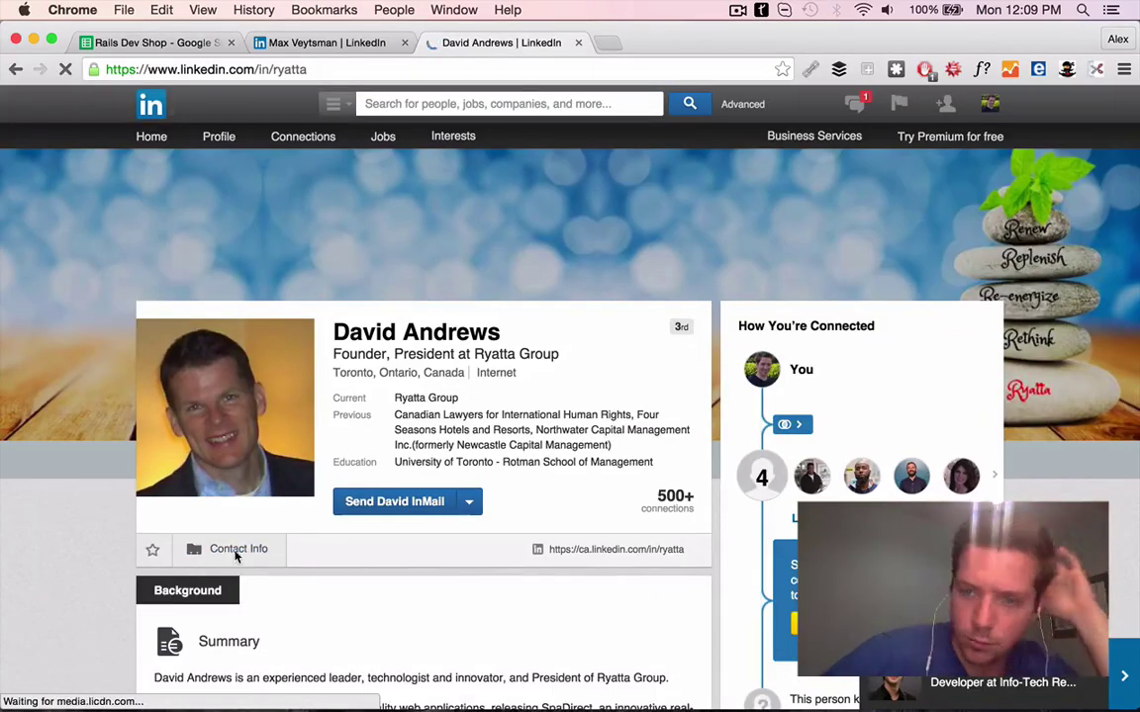
left_click(224, 545)
left_click(258, 484)
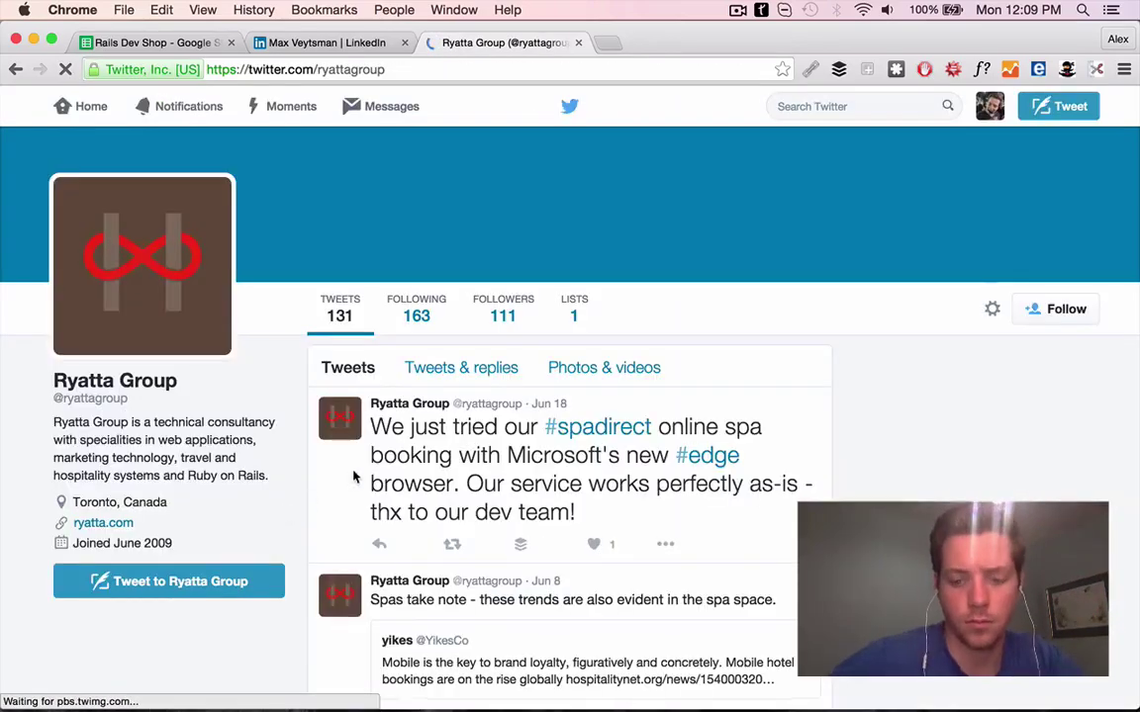
scroll(590, 485, "down", 5)
scroll(591, 500, "up", 5)
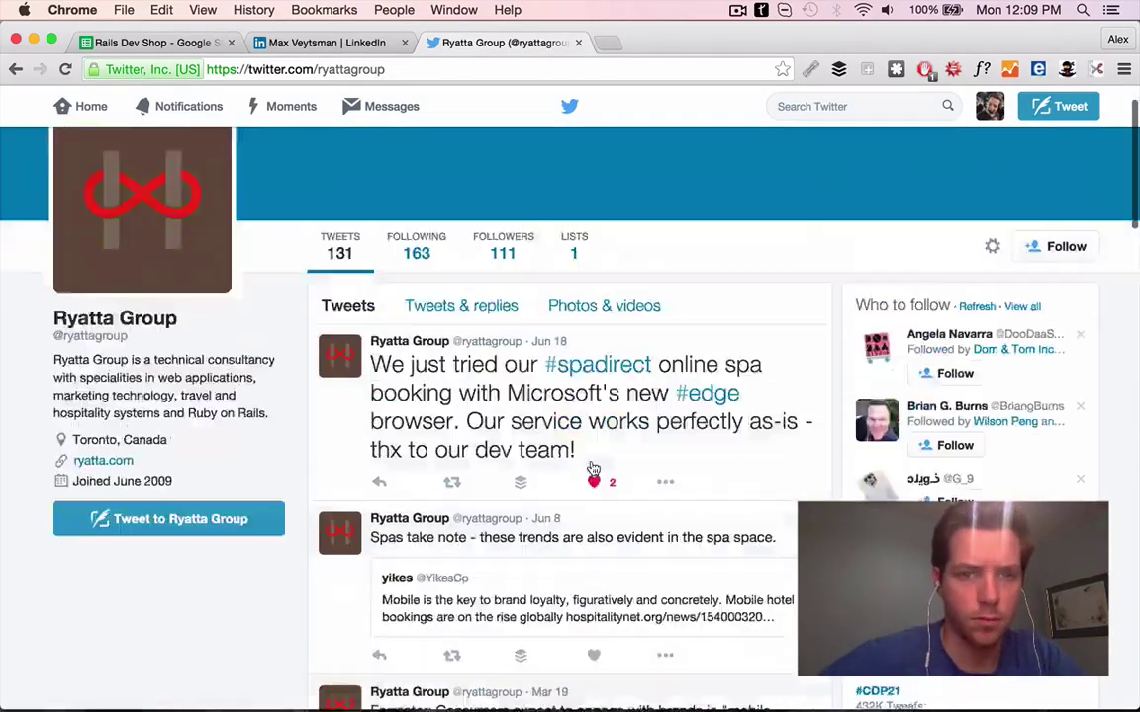
left_click(104, 387)
left_click(579, 43)
scroll(436, 163, "down", 5)
left_click(153, 42)
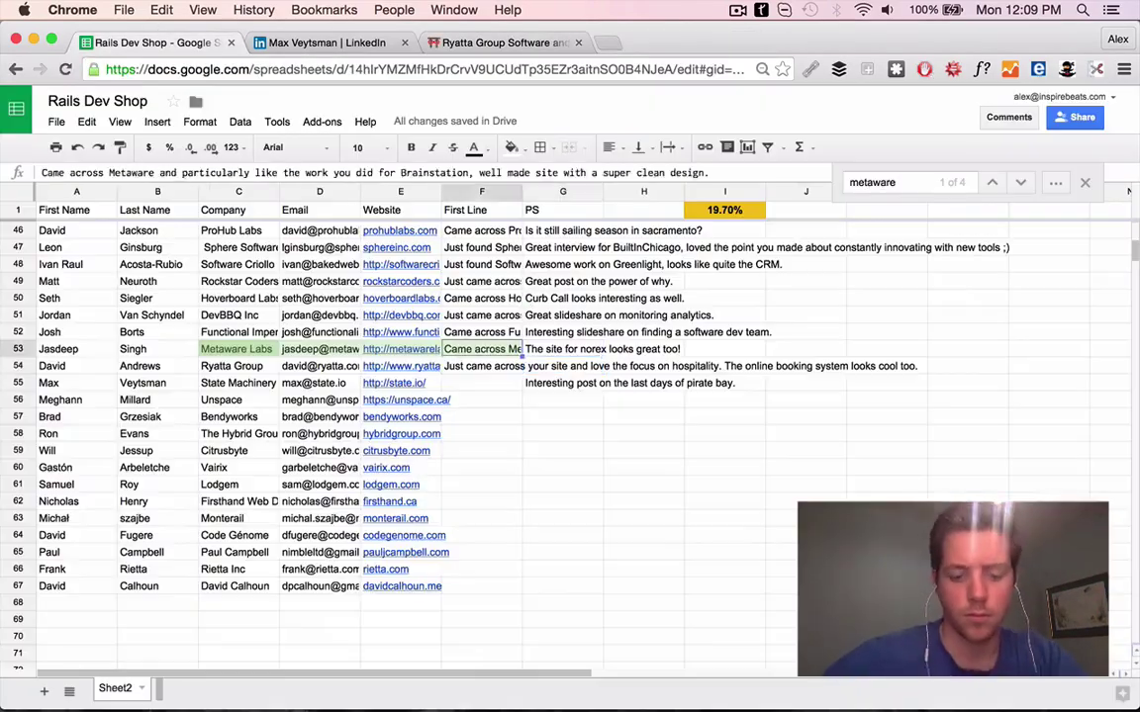
Move the booking sentence into G54 as Ryatta's PS: 'The online booking system looks cool too.'
key("Tab")
key("ctrl+v")
key("ctrl+z")
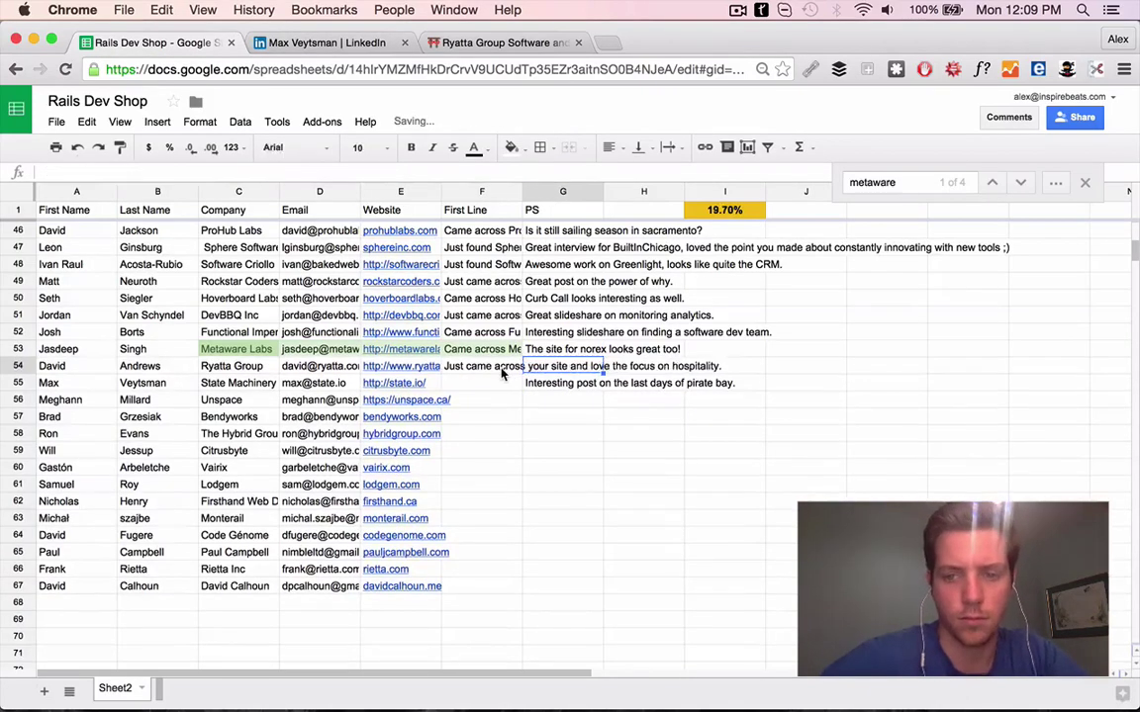
key("ctrl+y")
key("ctrl+y")
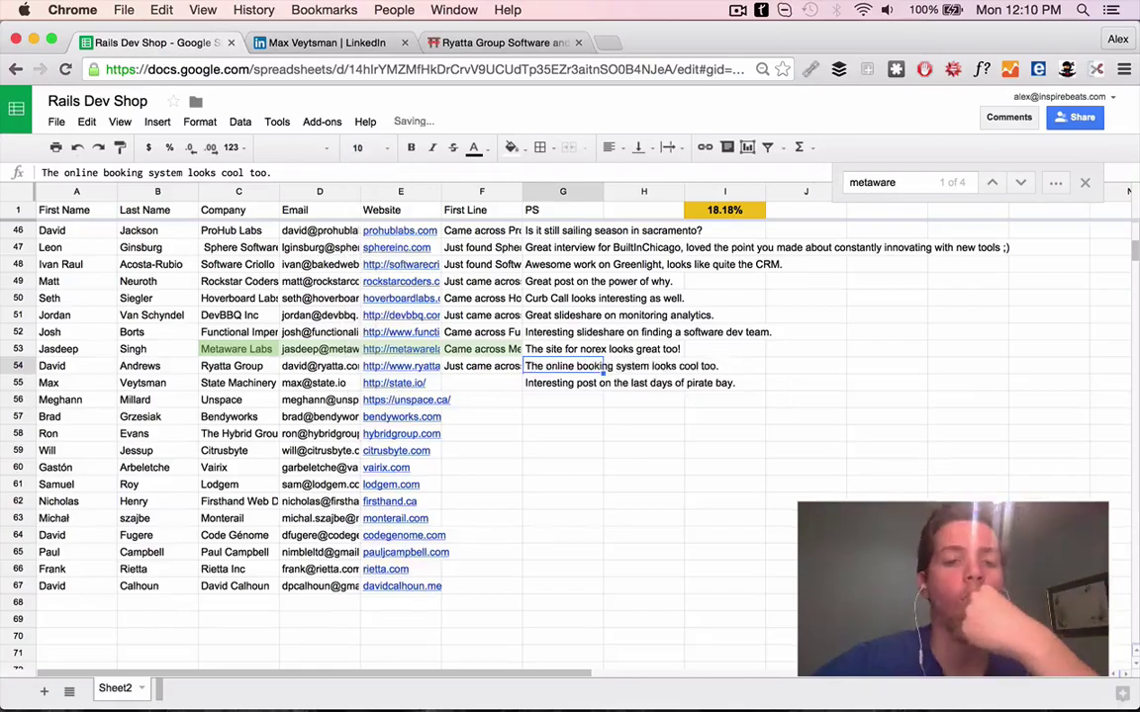
key("Left")
Close the Ryatta Group and LinkedIn pages and review the State Machinery website
left_click(425, 41)
scroll(591, 546, "down", 3)
key("super+w")
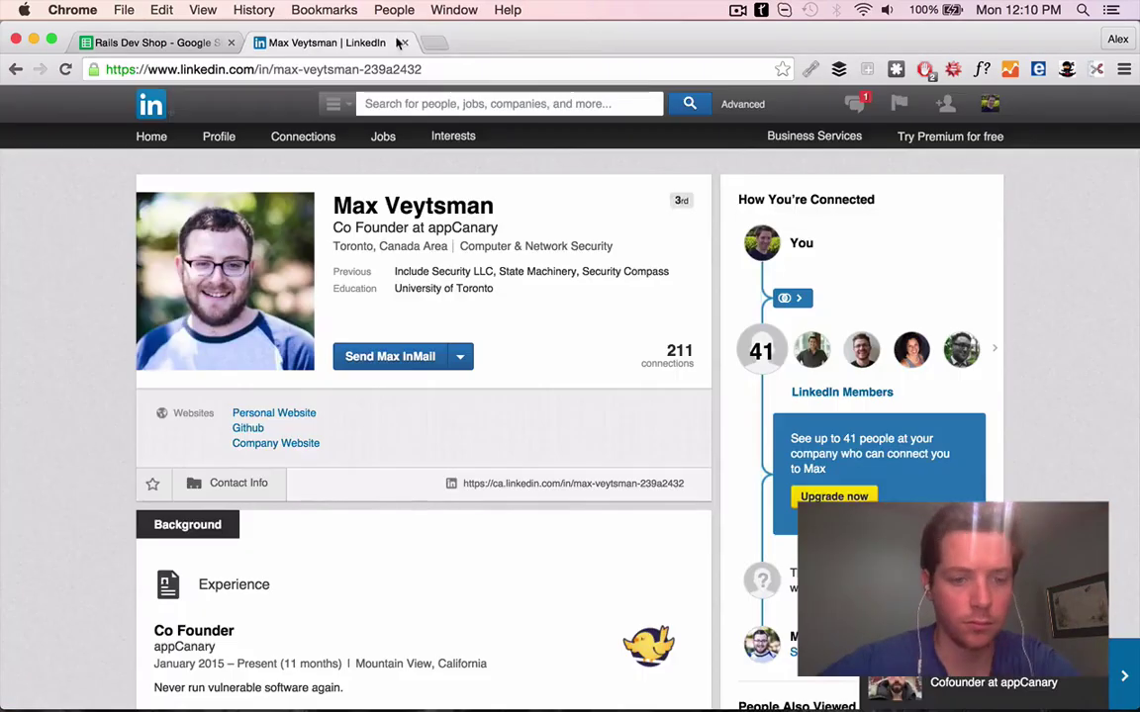
key("super+w")
left_click(588, 236)
scroll(588, 236, "down", 7)
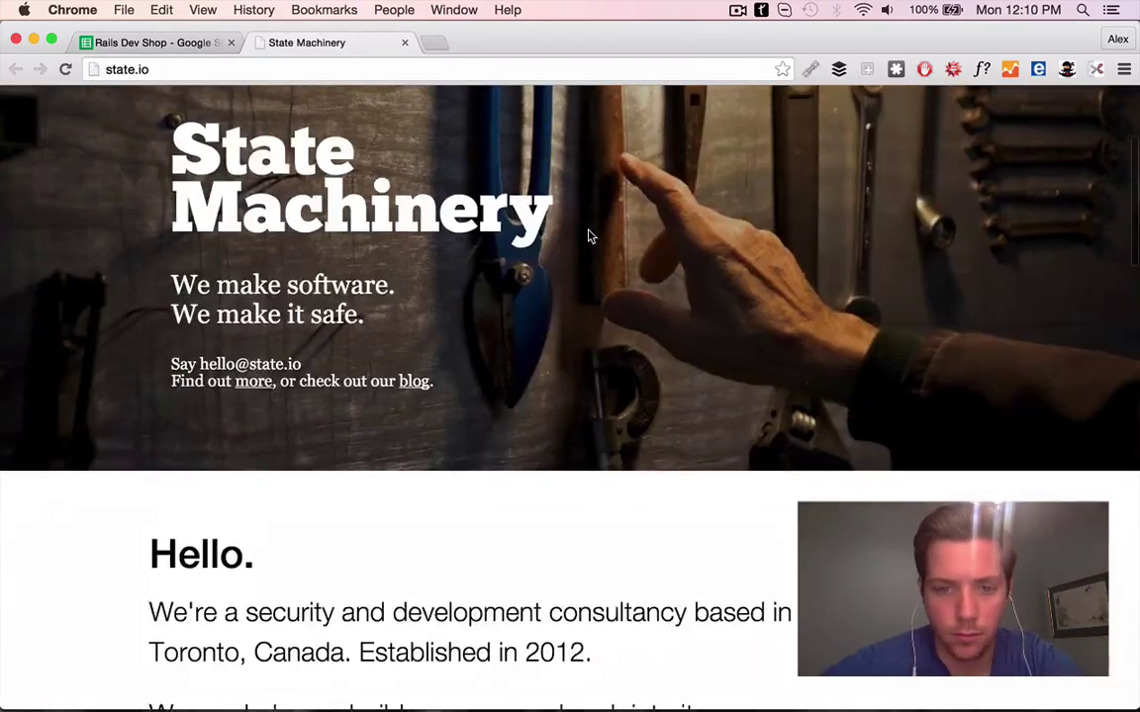
key("super+alt+Left")
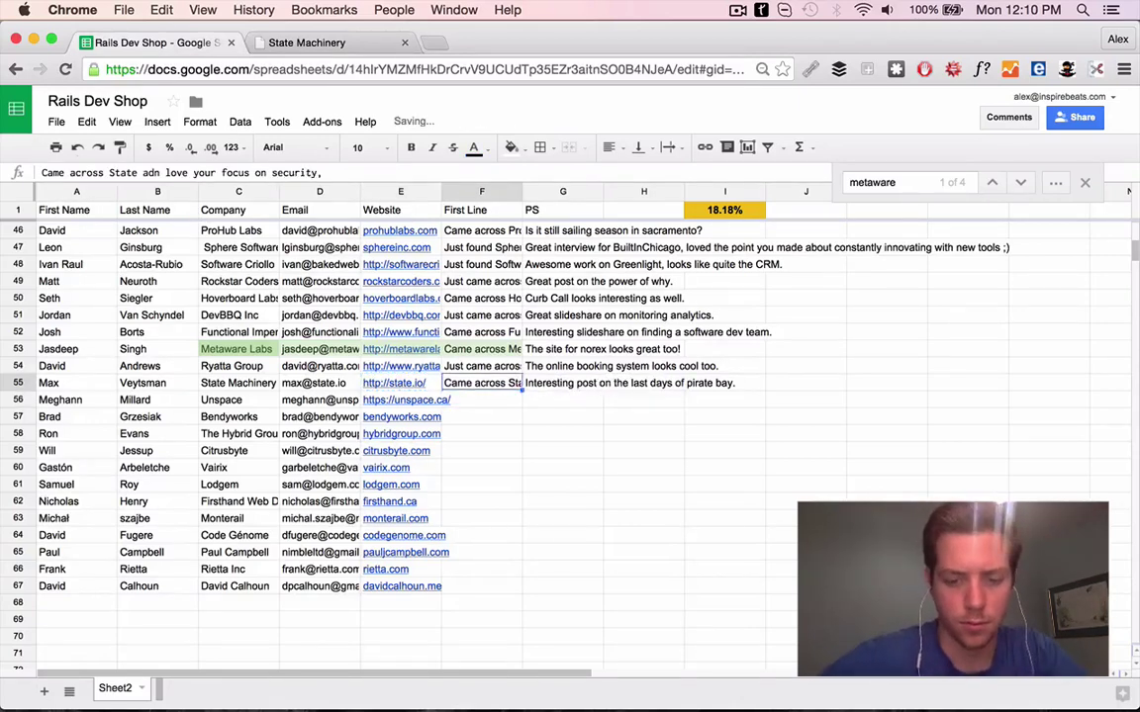
key("alt+Return")
Check the Unspace website, then delete the defunct Unspace contact in row 56
left_click(390, 42)
left_click(403, 42)
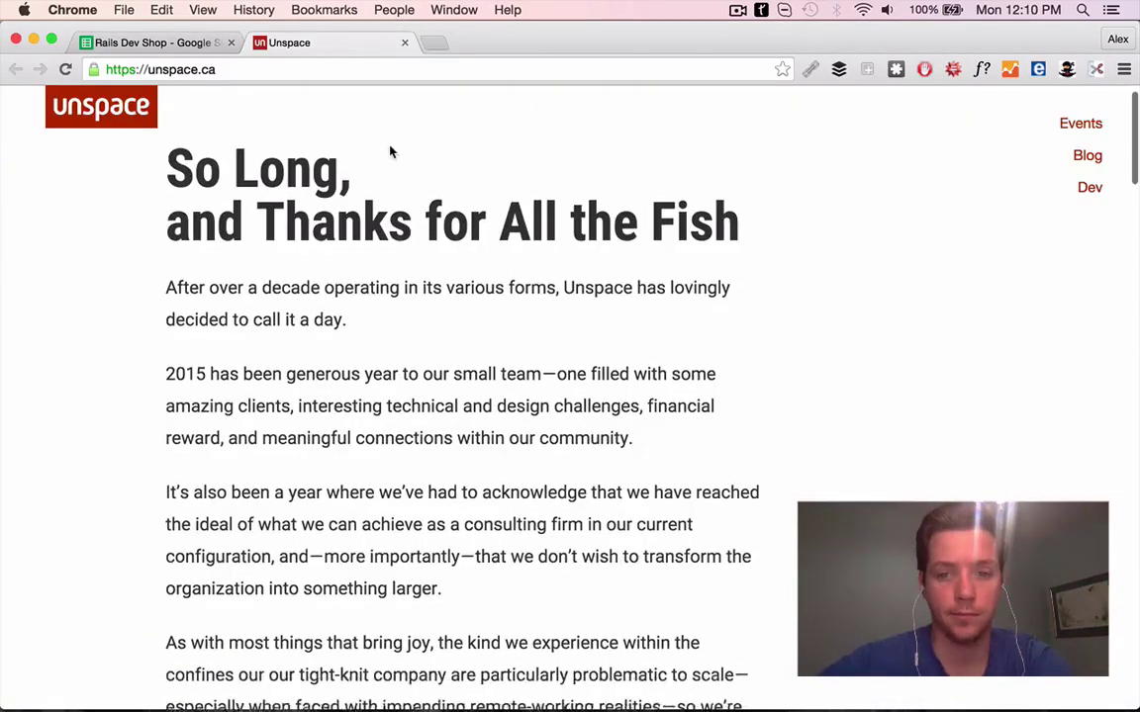
scroll(369, 353, "down", 5)
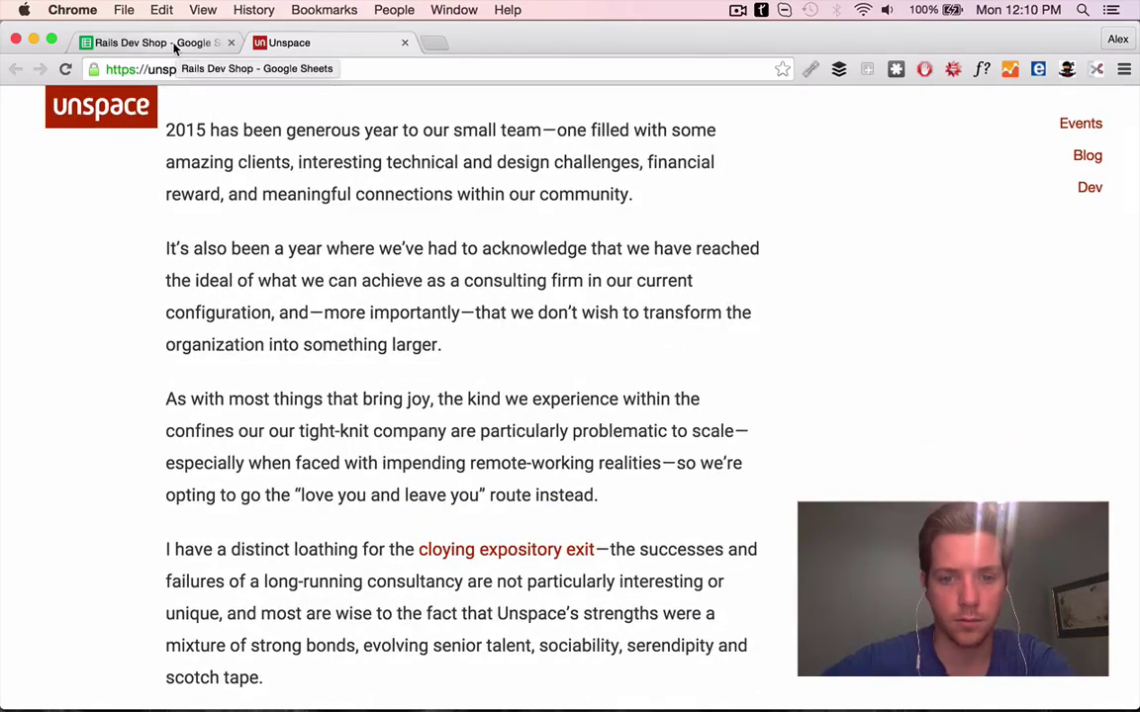
scroll(278, 318, "down", 8)
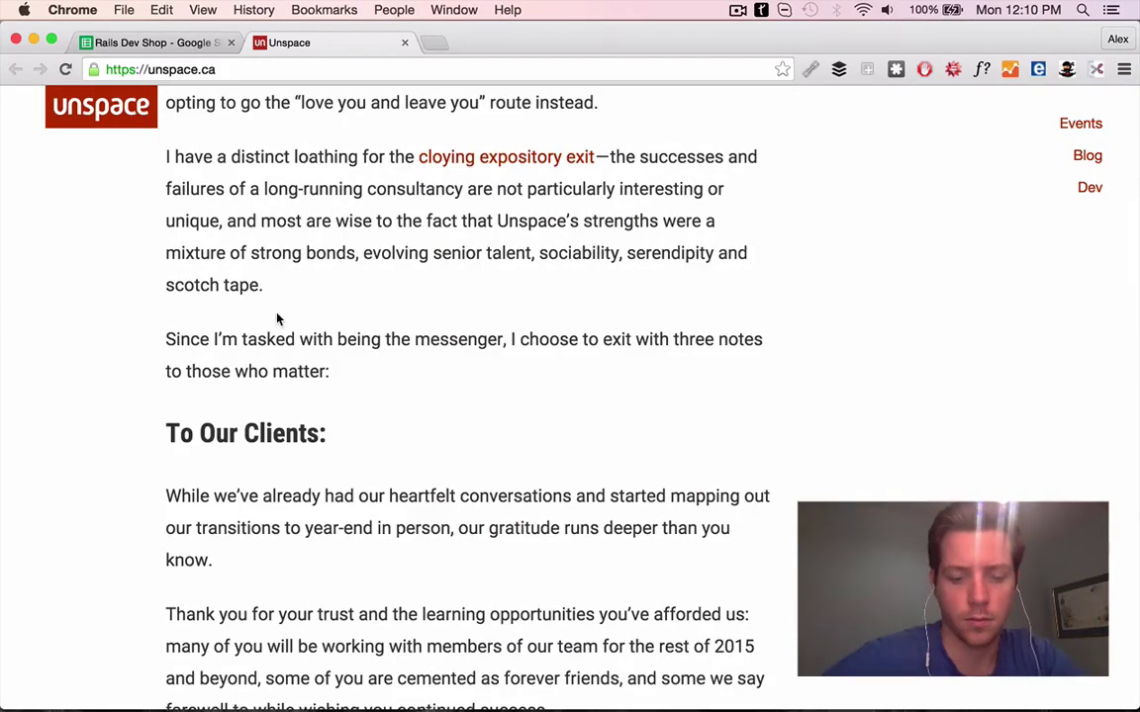
left_click(146, 43)
right_click(756, 398)
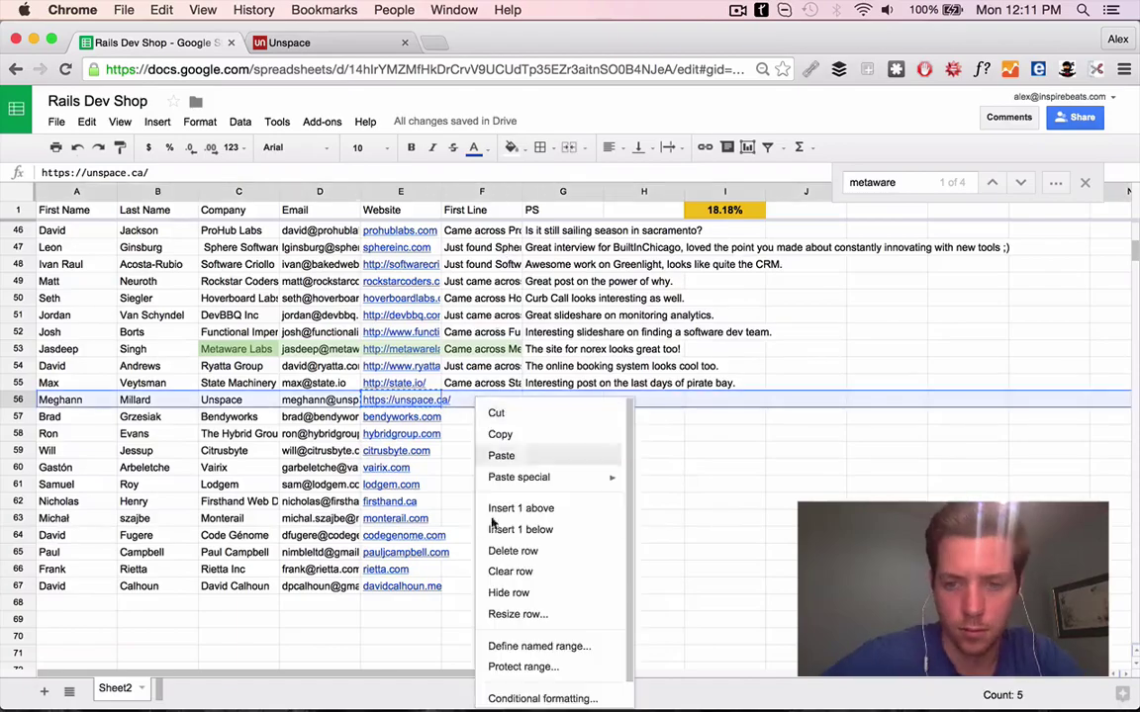
left_click(781, 547)
Browse the Bendyworks website for details for its First Line
scroll(593, 396, "up", 10)
scroll(342, 487, "down", 15)
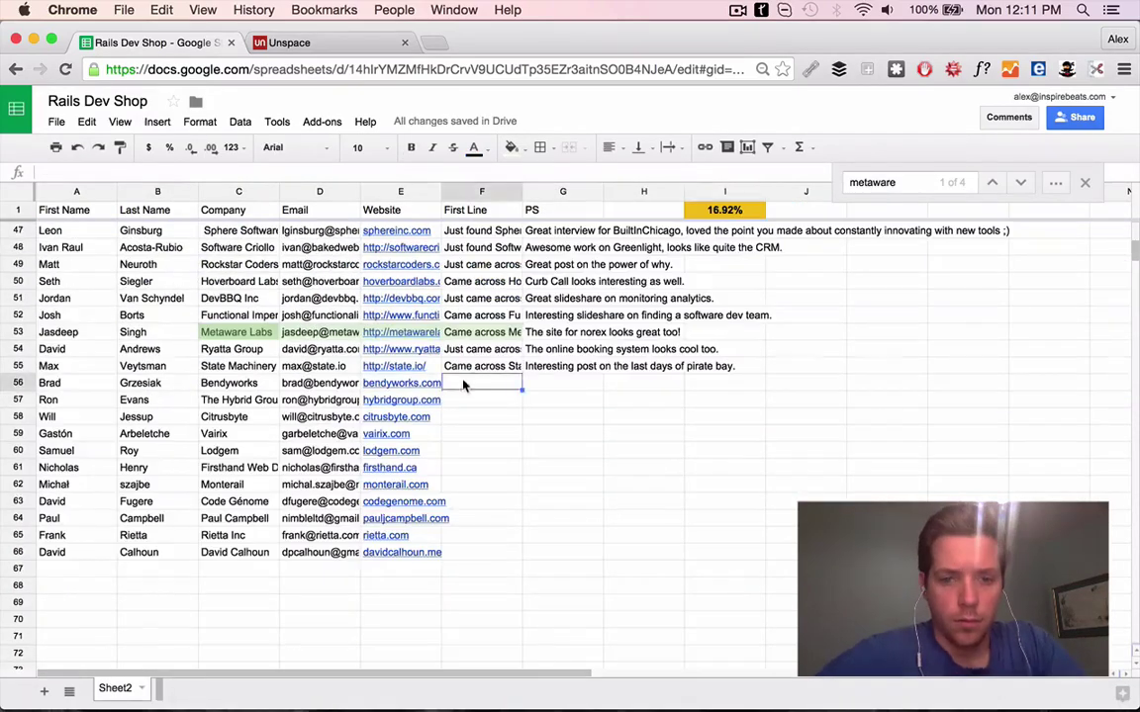
left_click(407, 450)
key("alt+Return")
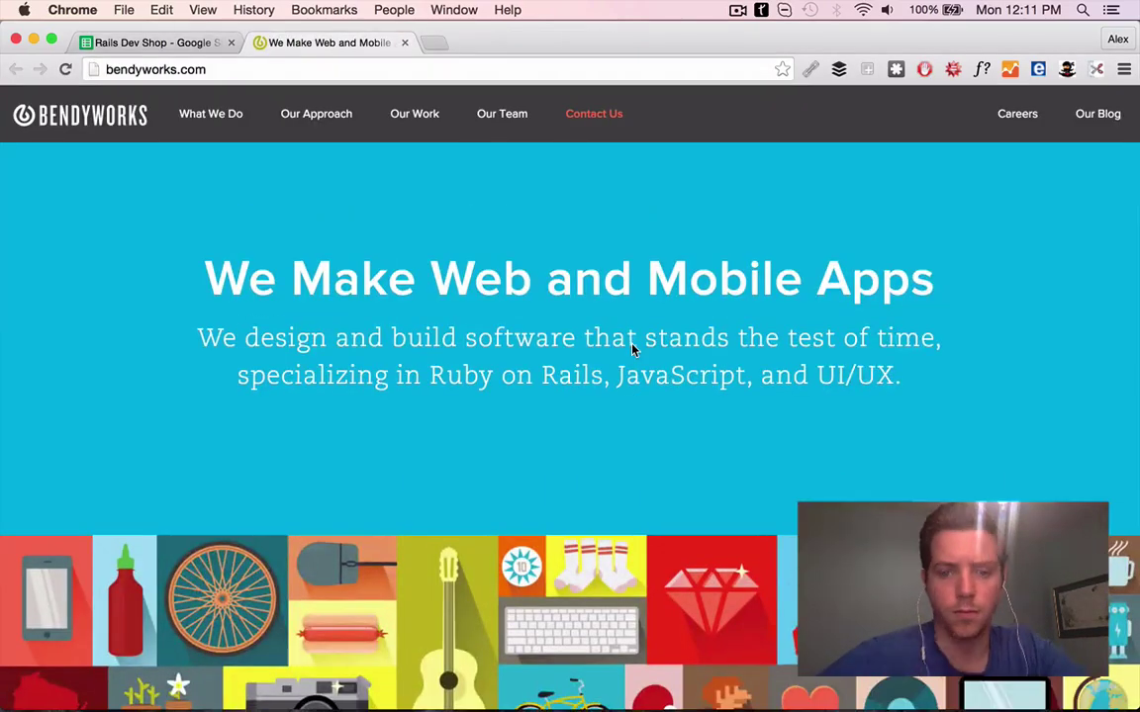
scroll(633, 348, "down", 10)
key("ctrl+shift+Tab")
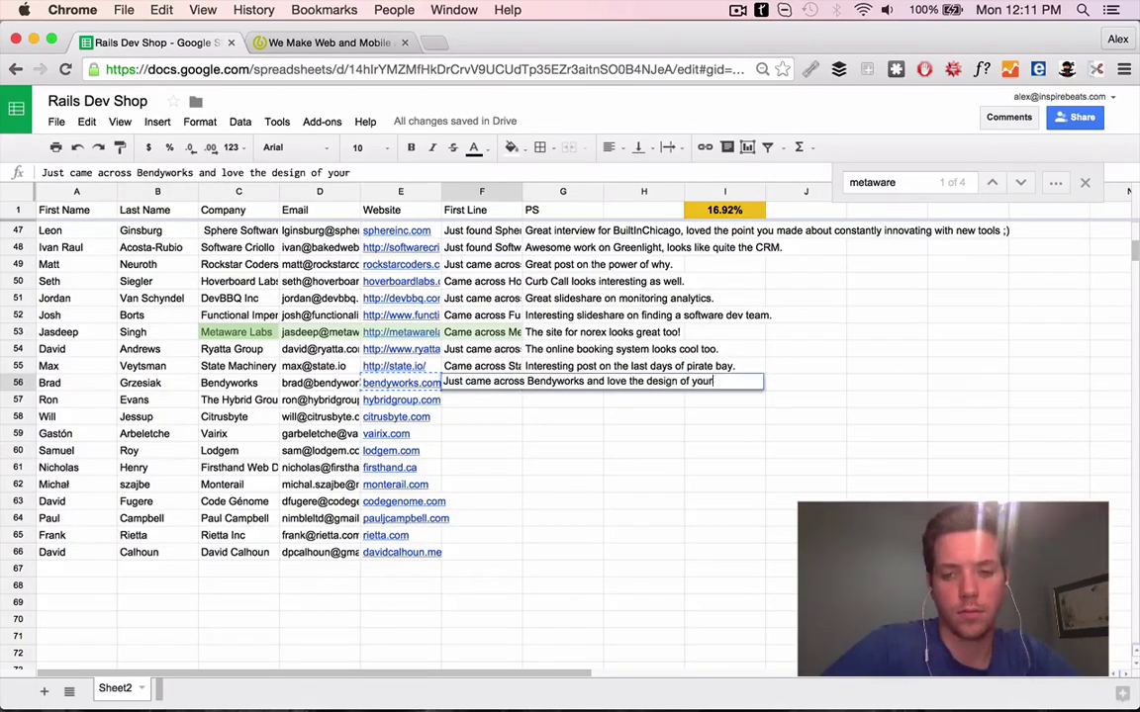
Write Bendyworks' First Line in F56 praising its site design and Moz Analytics work
key("ctrl+Tab")
scroll(374, 397, "up", 3)
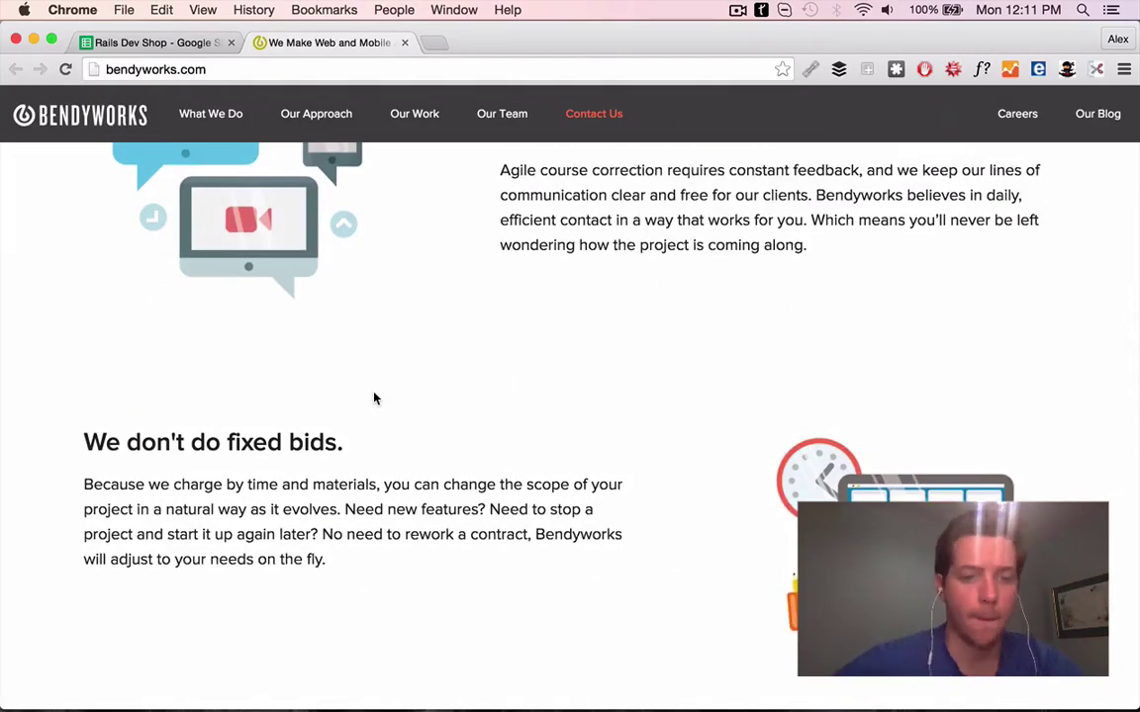
scroll(374, 396, "up", 10)
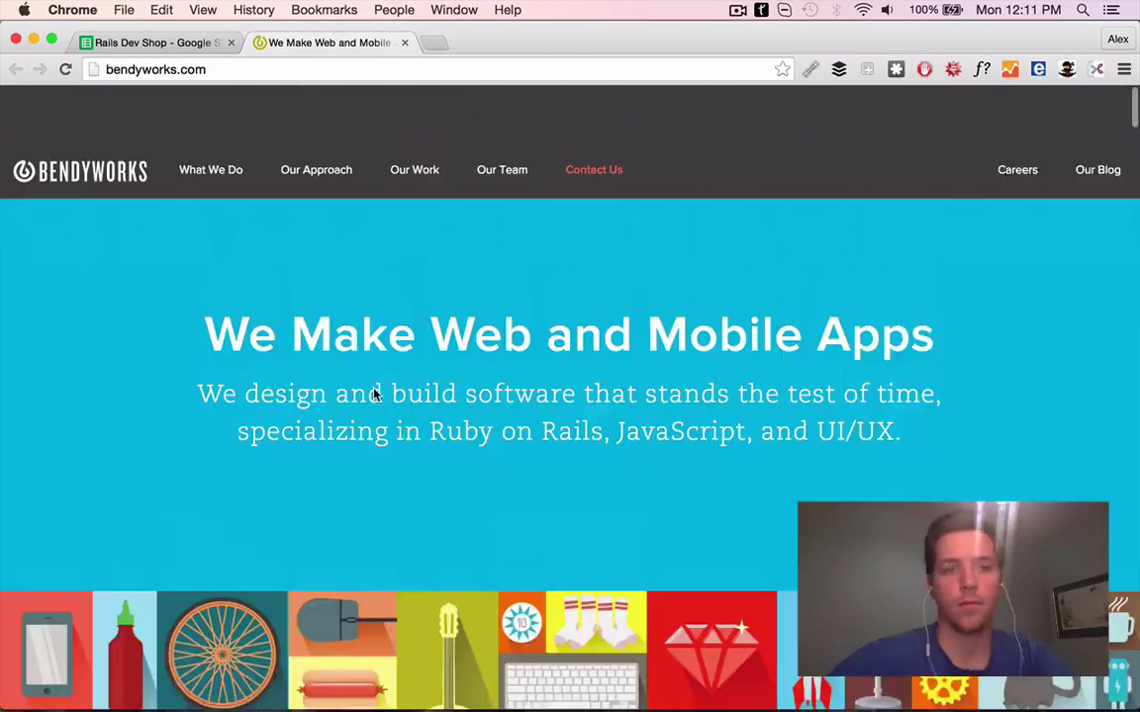
scroll(441, 478, "down", 15)
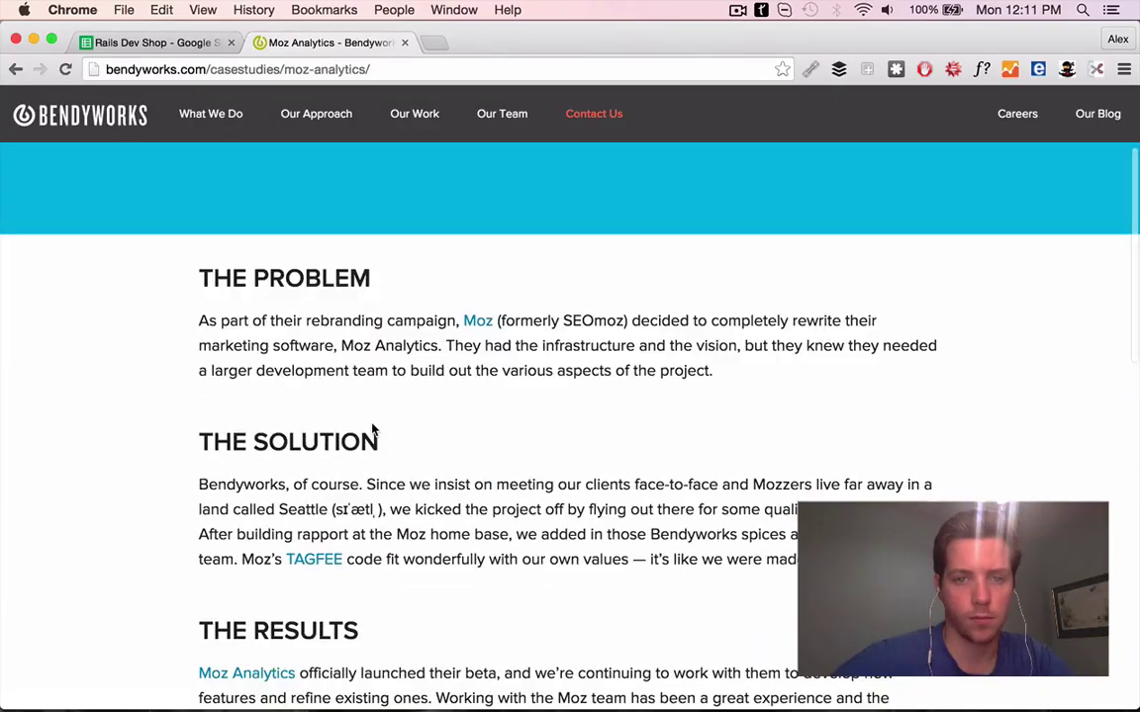
scroll(335, 376, "down", 4)
key("ctrl+shift+Tab")
type("the worked")
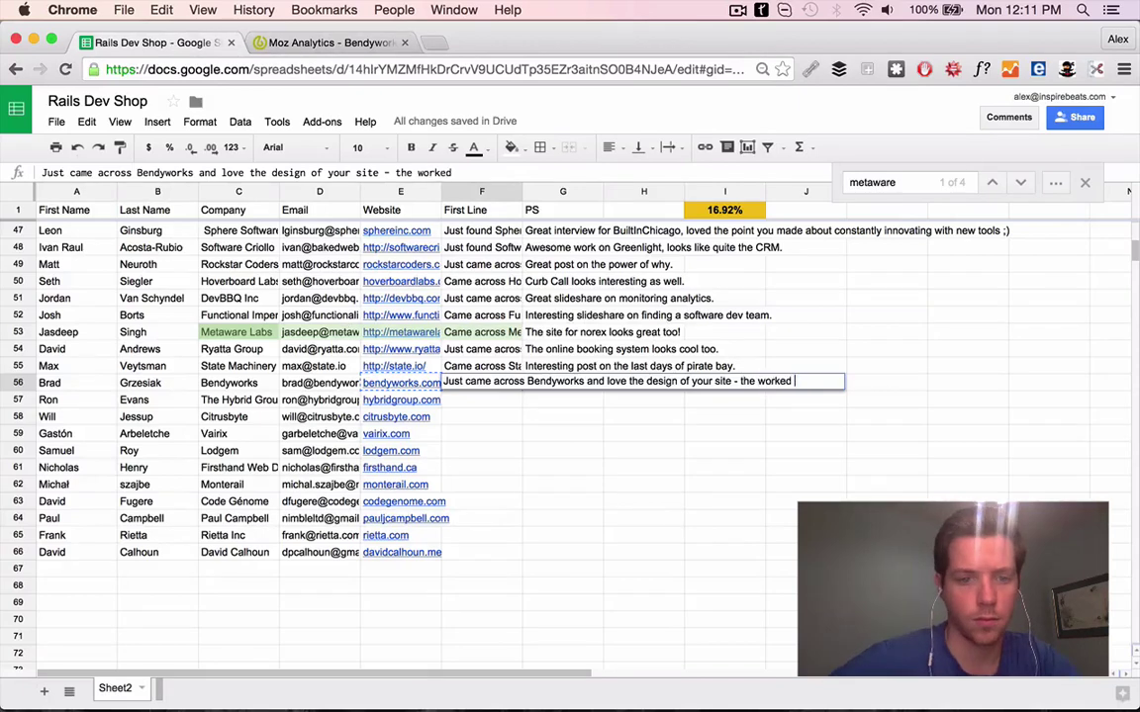
key("BackSpace")
key("BackSpace")
key("BackSpace")
key("BackSpace")
key("BackSpace")
key("BackSpace")
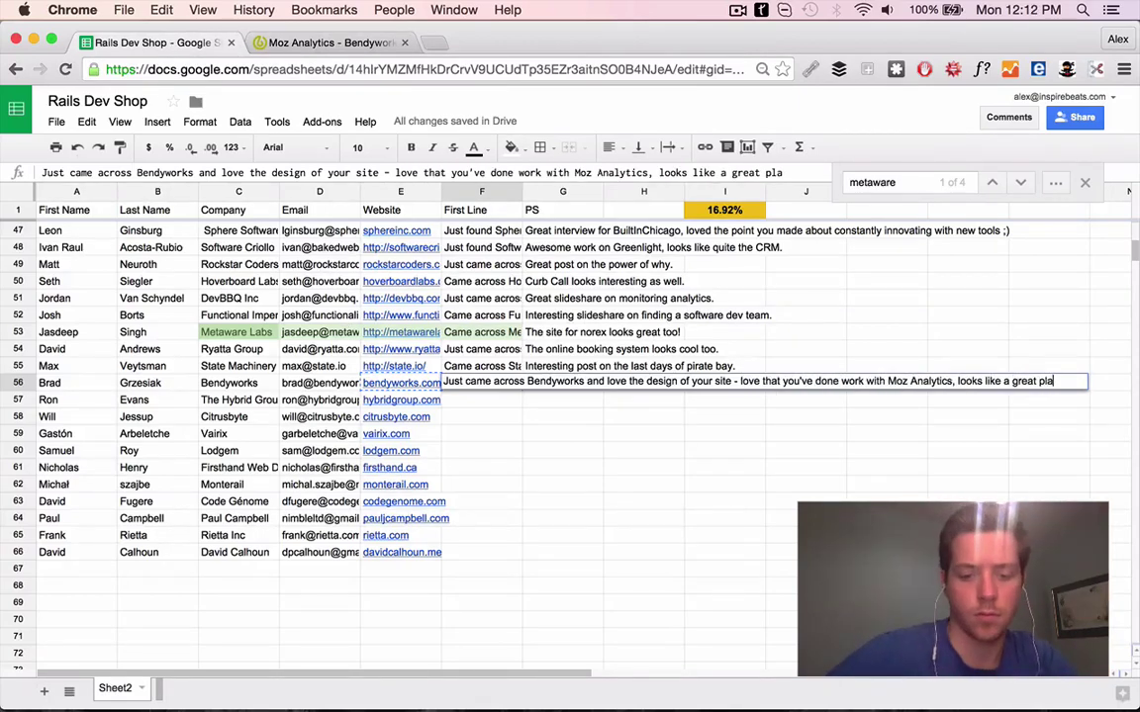
left_click(79, 383)
Web-search the Bendyworks contact's name and company and review their Twitter profile
left_click(228, 383, "shift")
key("ctrl+c")
key("ctrl+t")
key("ctrl+v")
key("Return")
left_click(404, 43)
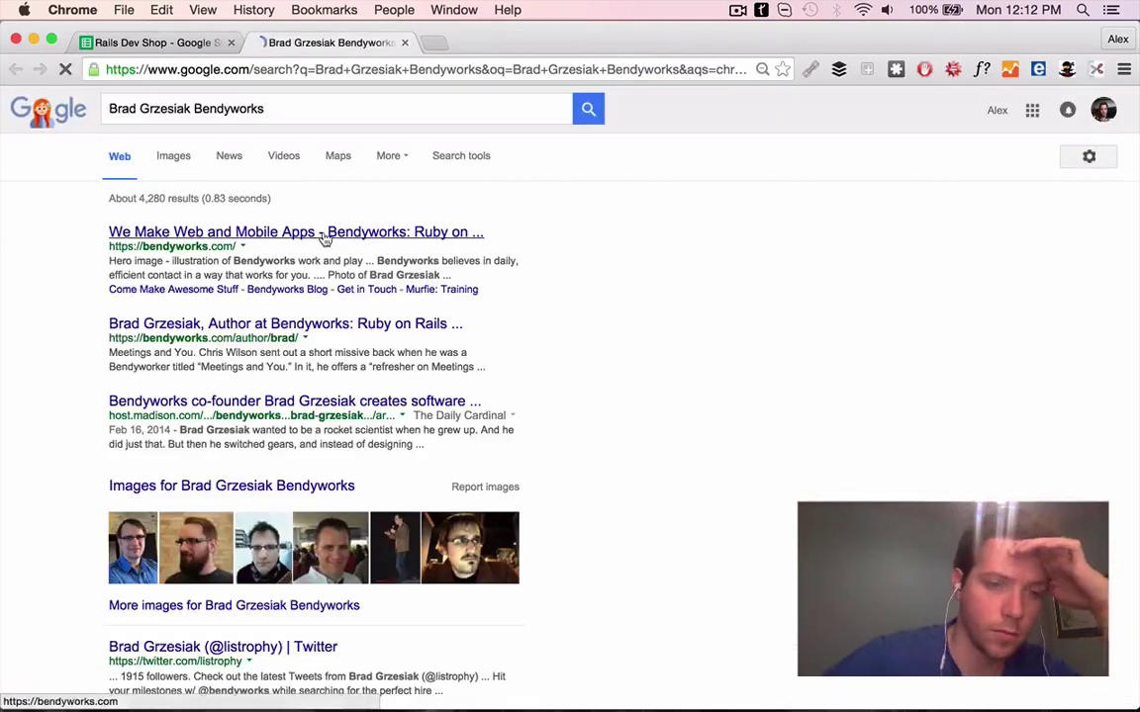
scroll(295, 399, "down", 2)
left_click(238, 526)
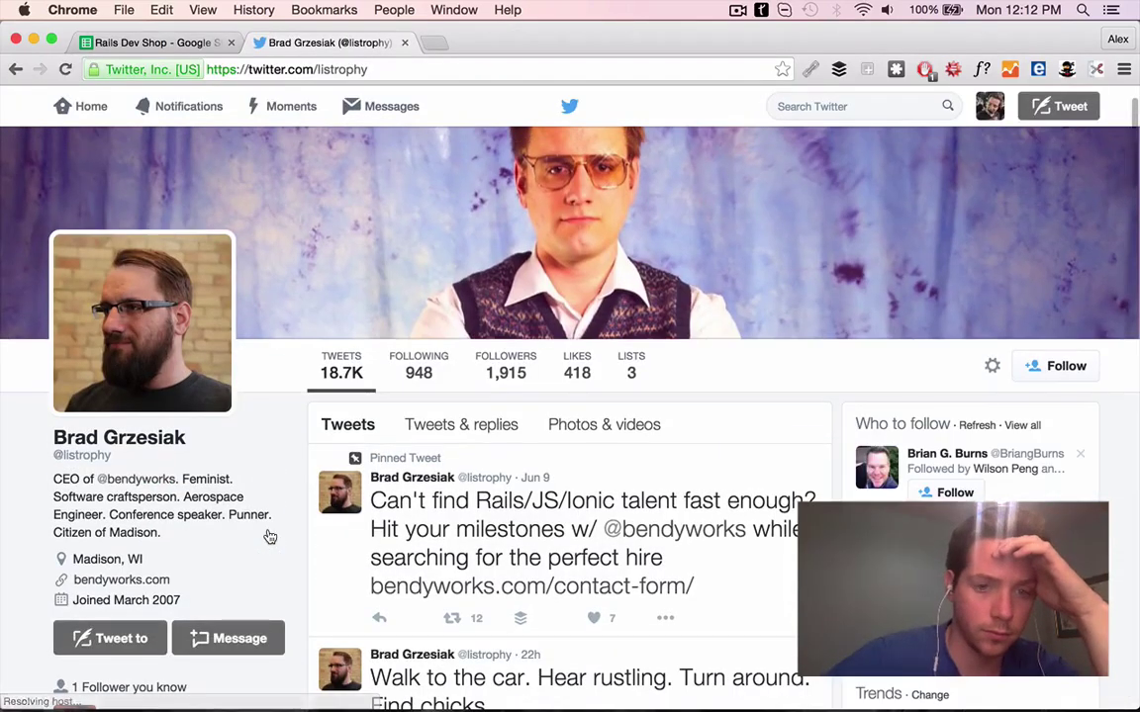
scroll(270, 475, "down", 5)
scroll(594, 475, "up", 2)
scroll(613, 482, "down", 5)
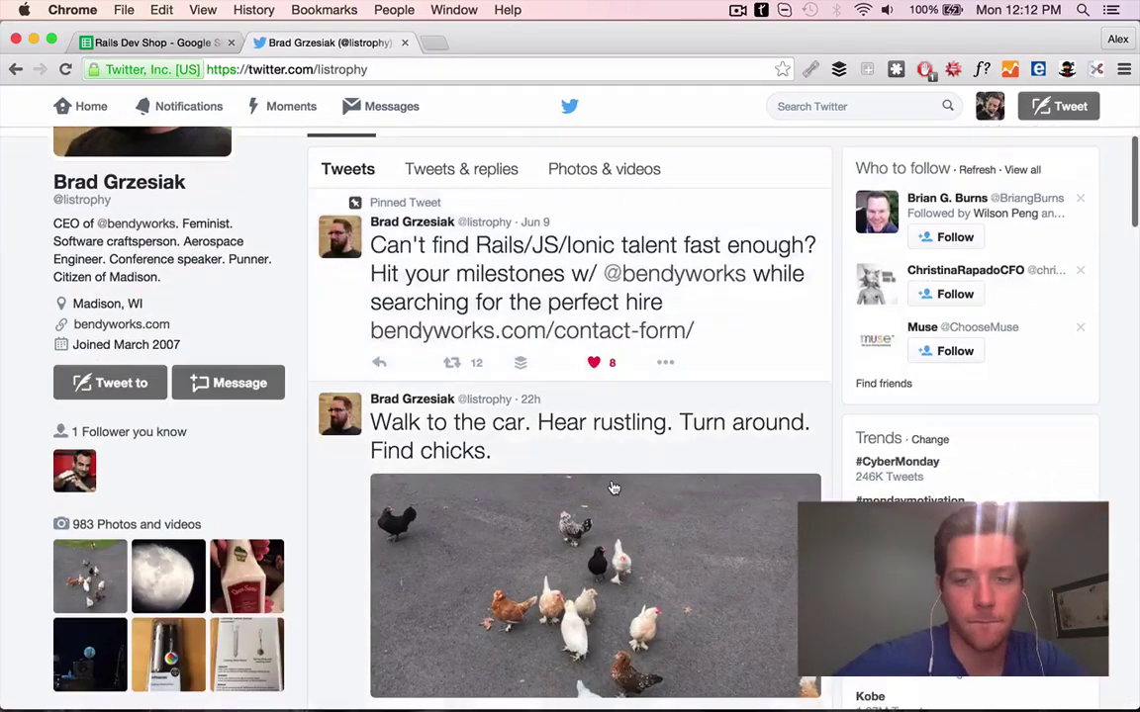
scroll(608, 297, "up", 3)
Save the moon-photo PS in G56 and close the finished research pages
left_click(607, 279, "super")
scroll(608, 300, "down", 3)
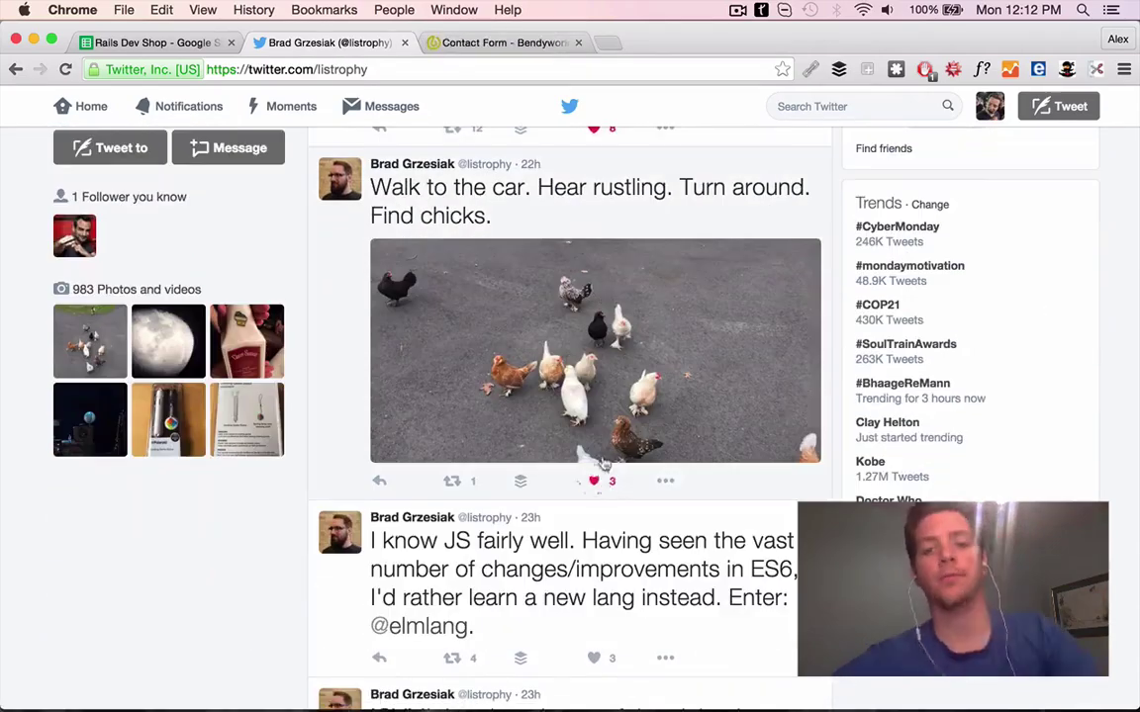
scroll(604, 465, "down", 10)
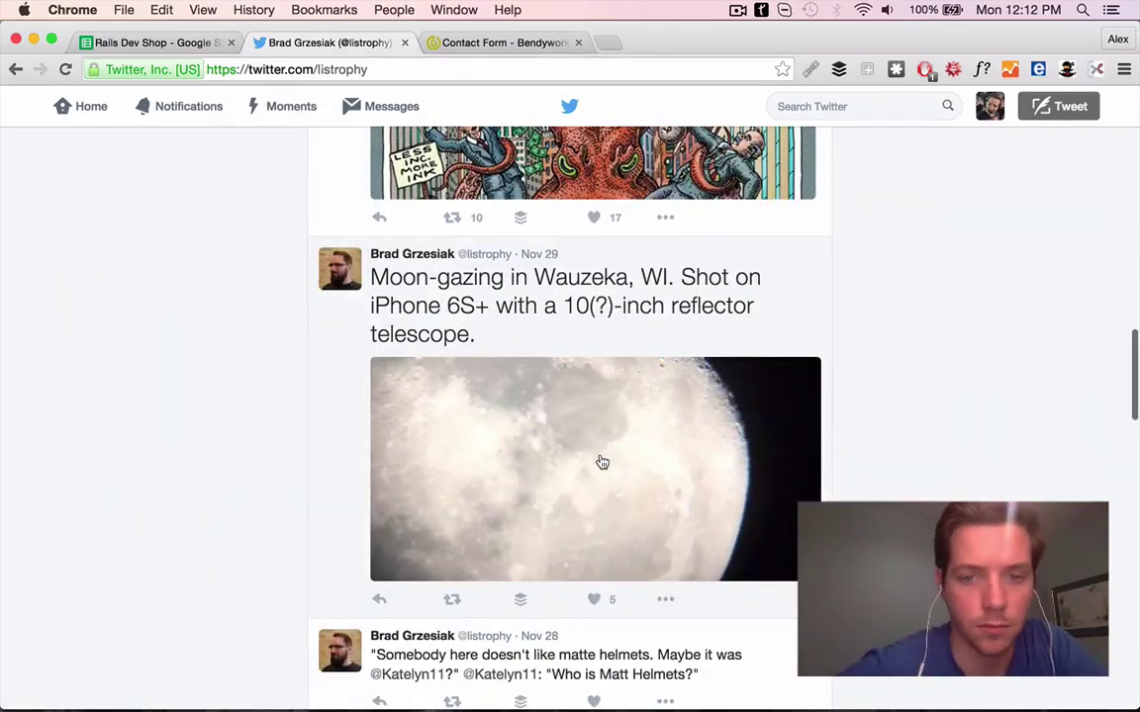
key("super+1")
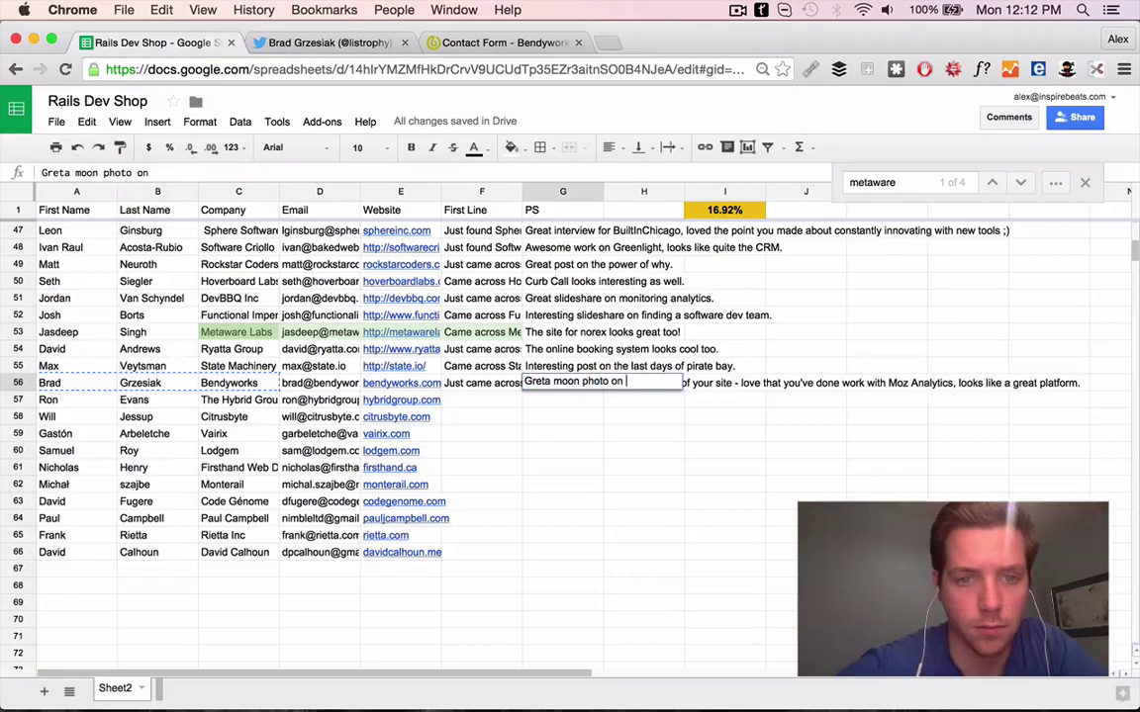
left_click(481, 366)
left_click(401, 400)
left_click(359, 40)
key("super+w")
key("super+w")
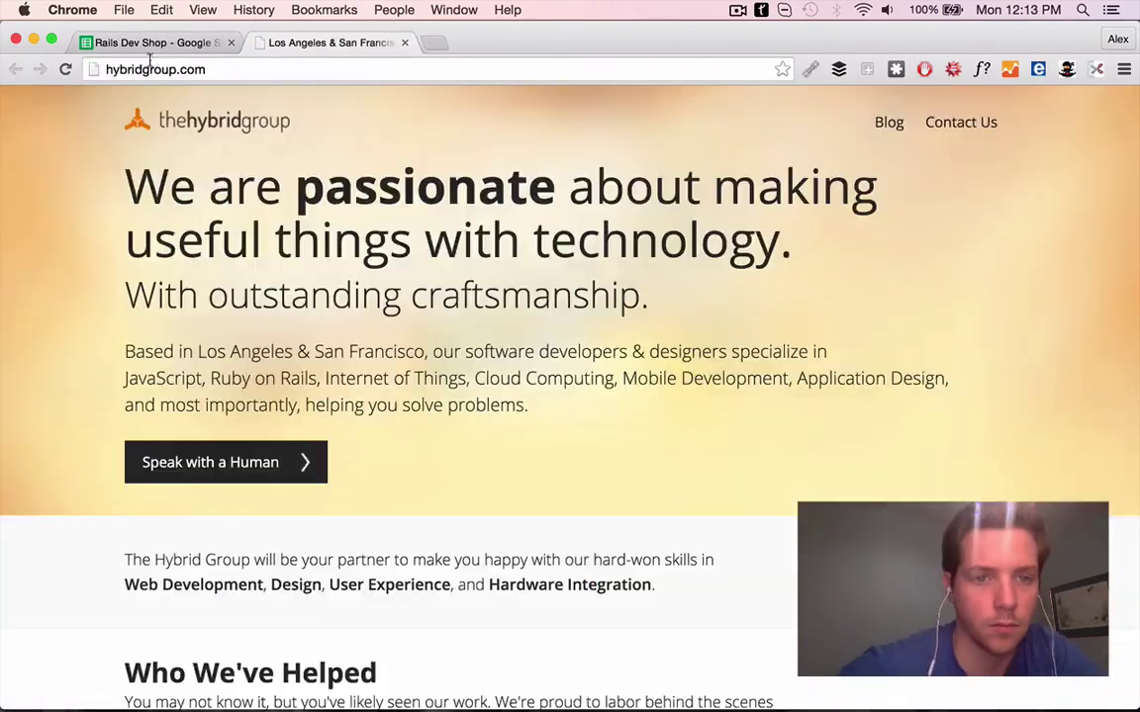
Finish the Hybrid Group First Line praising their approach and the fantastic Caplink design
left_click(148, 43)
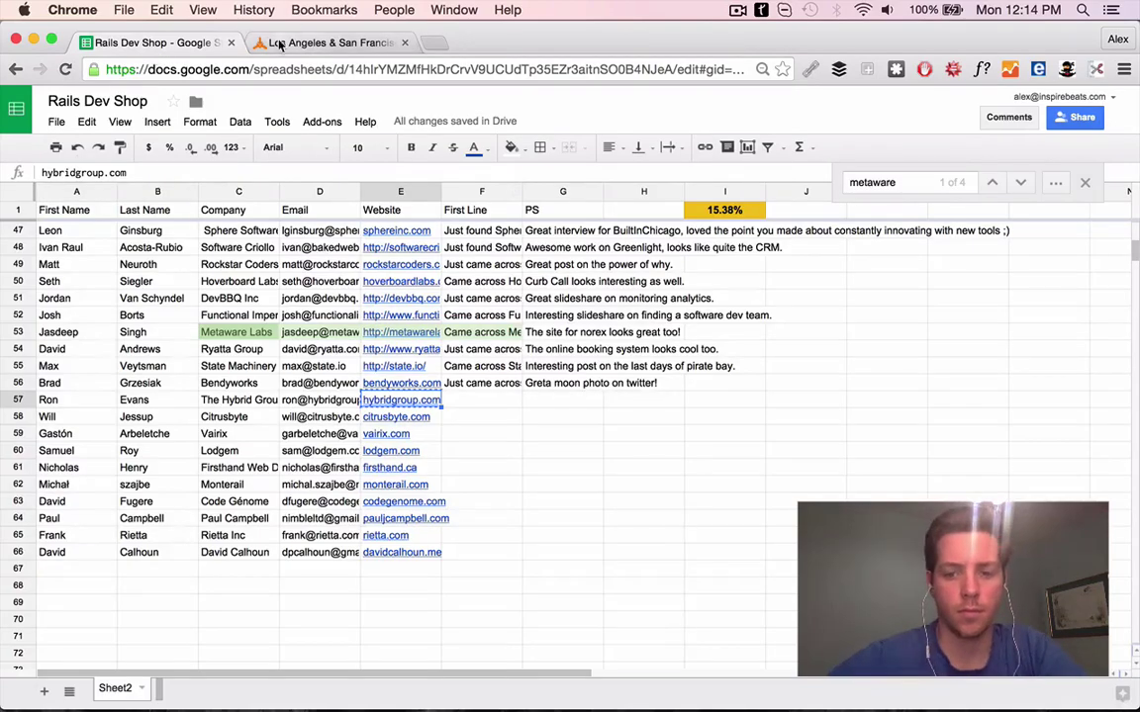
left_click(321, 43)
scroll(421, 292, "down", 3)
key("ctrl+shift+Tab")
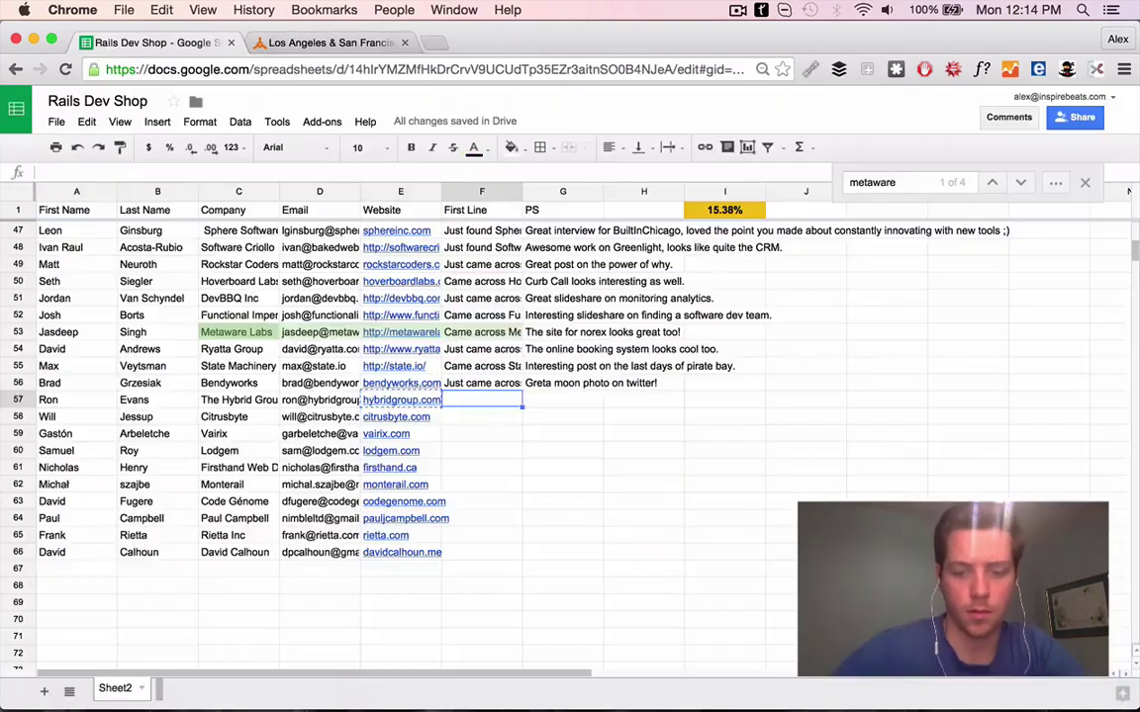
type("s Hybrid Group and love your approach - the design of Caplink looks f")
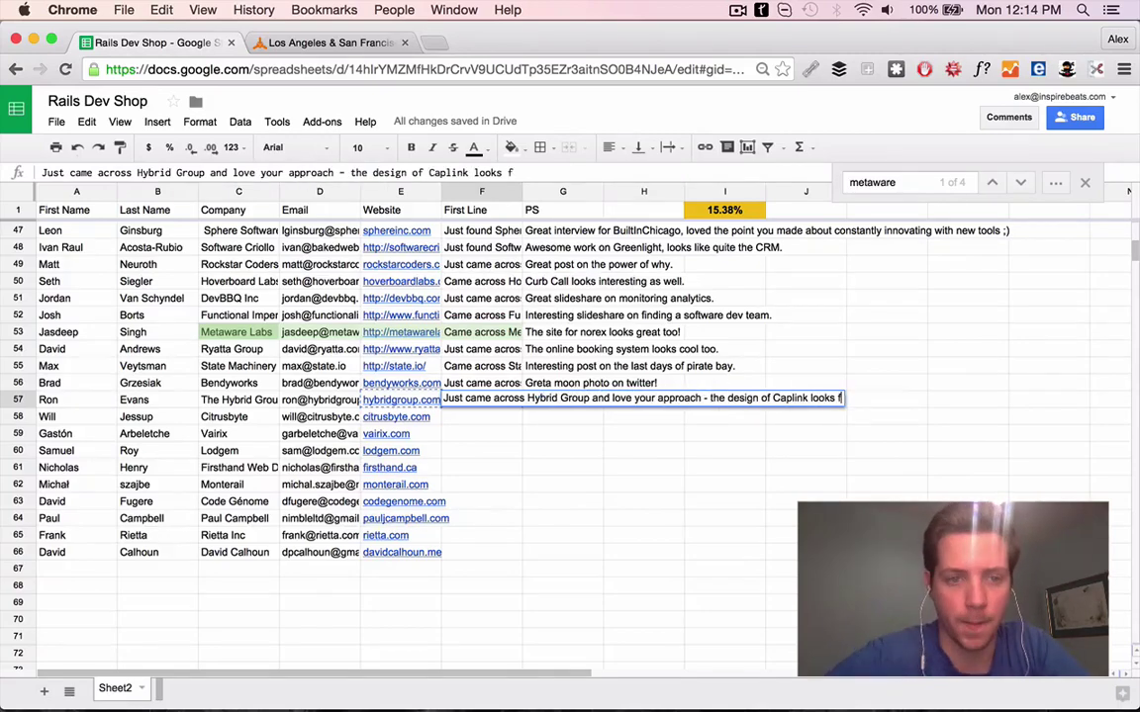
type("c!")
key("Return")
Web-search the Hybrid Group contact's name and company and browse their Twitter profile
left_click_drag(76, 400, 239, 400)
key("super+t")
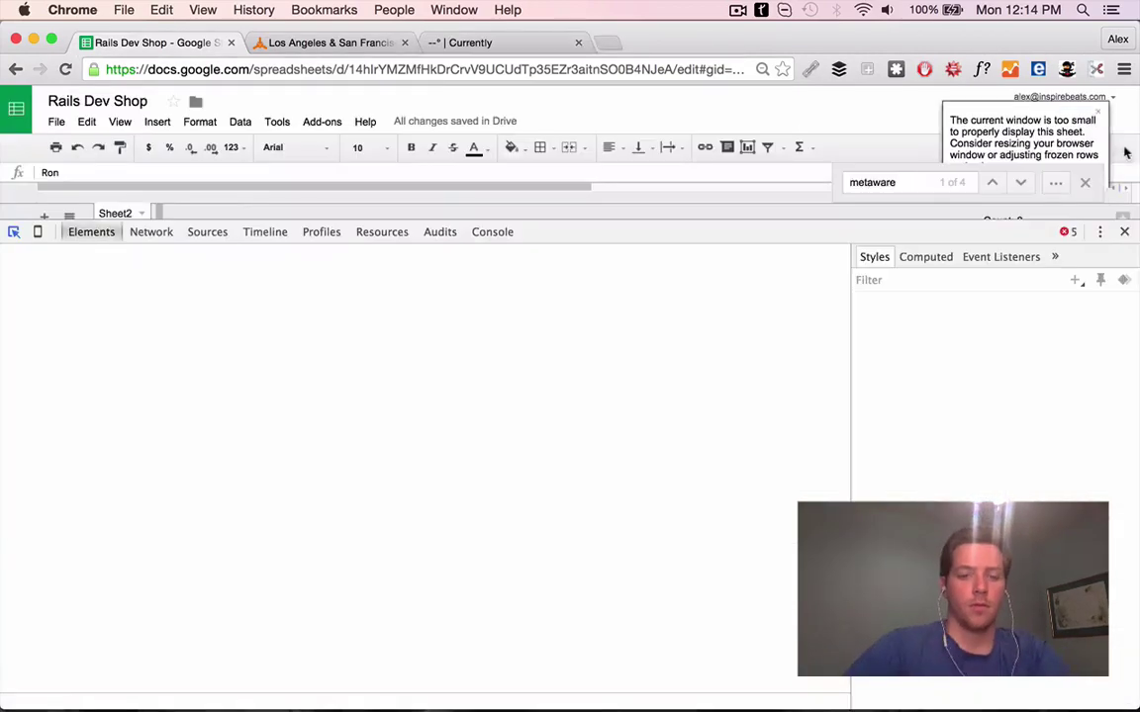
key("super+w")
key("super+c")
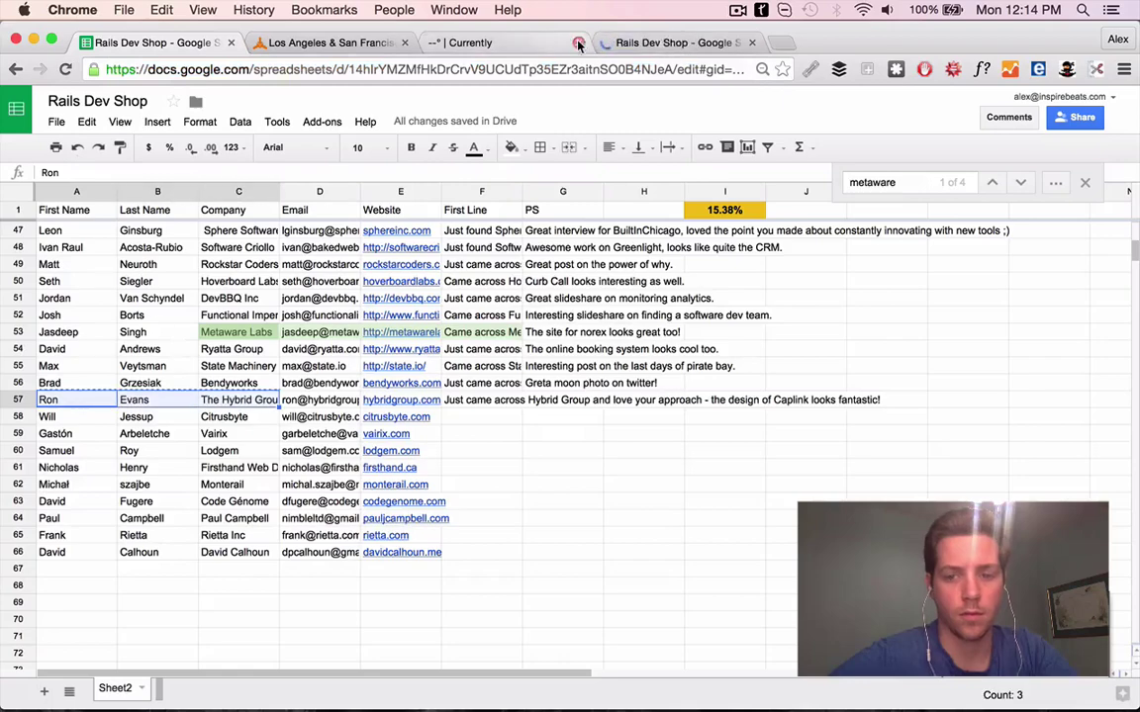
key("ctrl+Tab")
key("super+v")
key("Return")
left_click(247, 399)
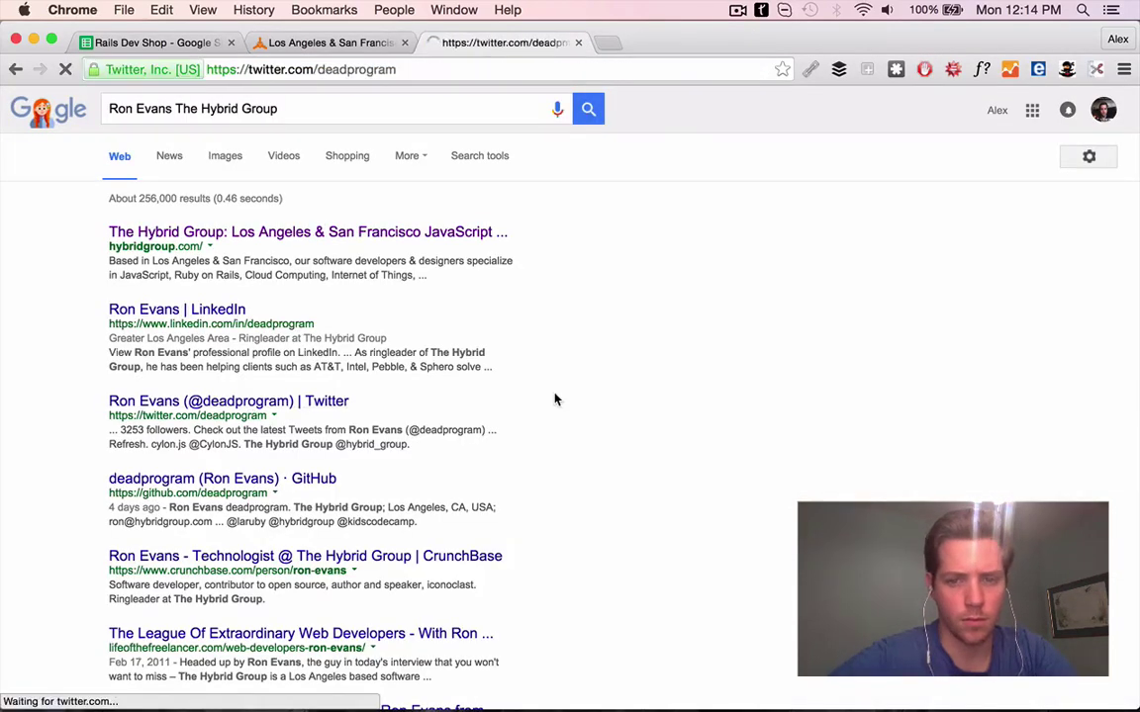
scroll(554, 400, "down", 2)
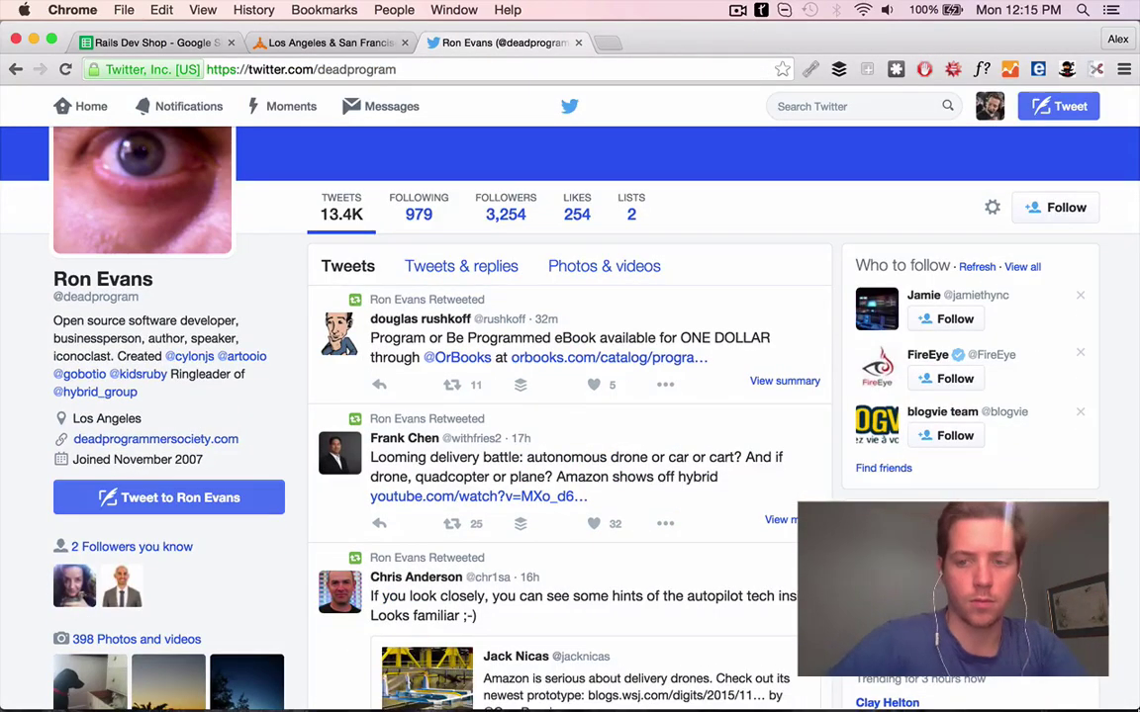
scroll(444, 357, "down", 3)
scroll(618, 499, "up", 2)
scroll(651, 348, "down", 15)
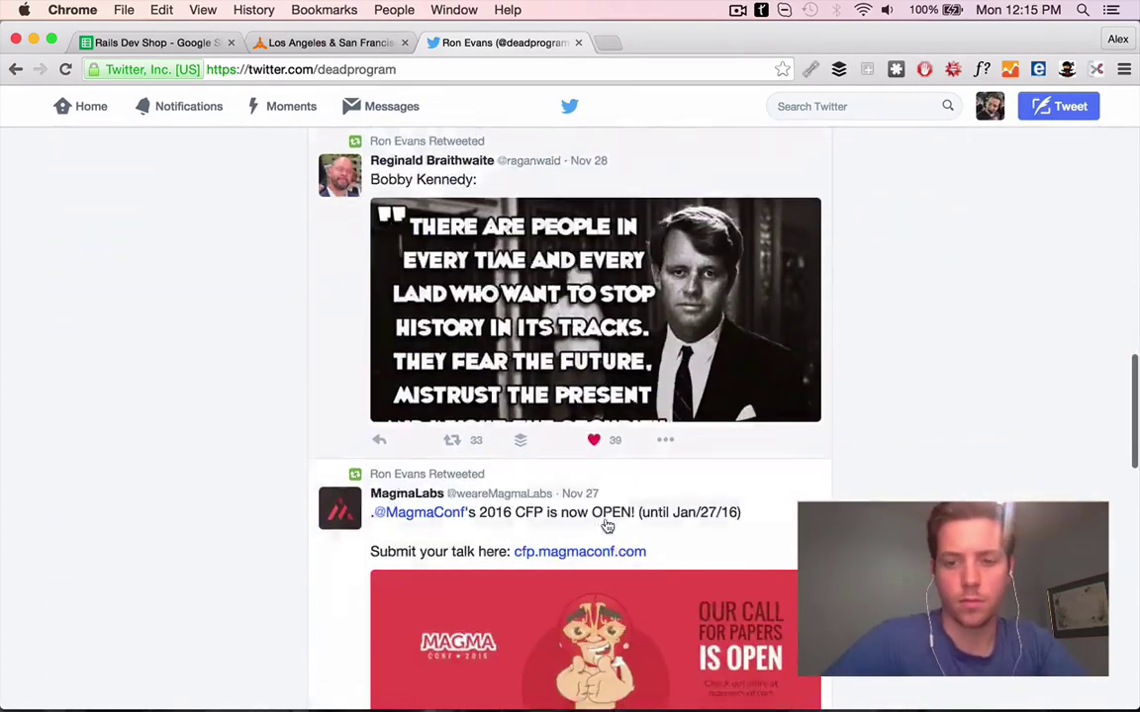
View the tweet's quote image and start the PS in G57 complimenting it
left_click(573, 396)
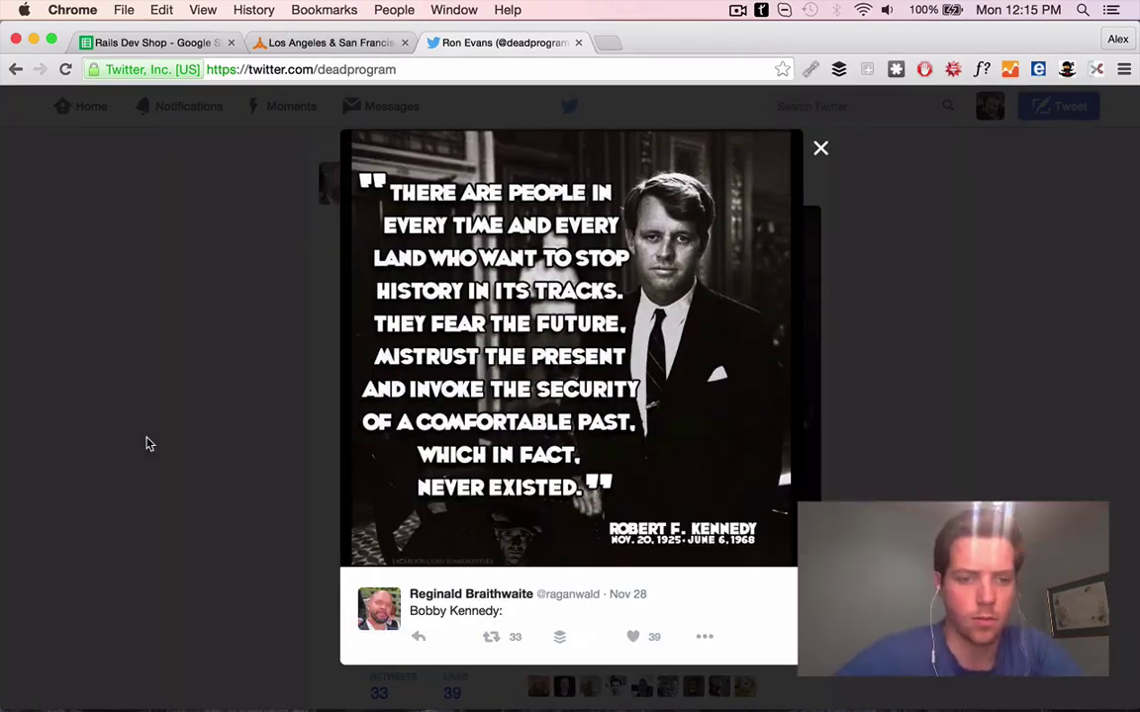
left_click(146, 444)
scroll(231, 389, "up", 5)
left_click(150, 43)
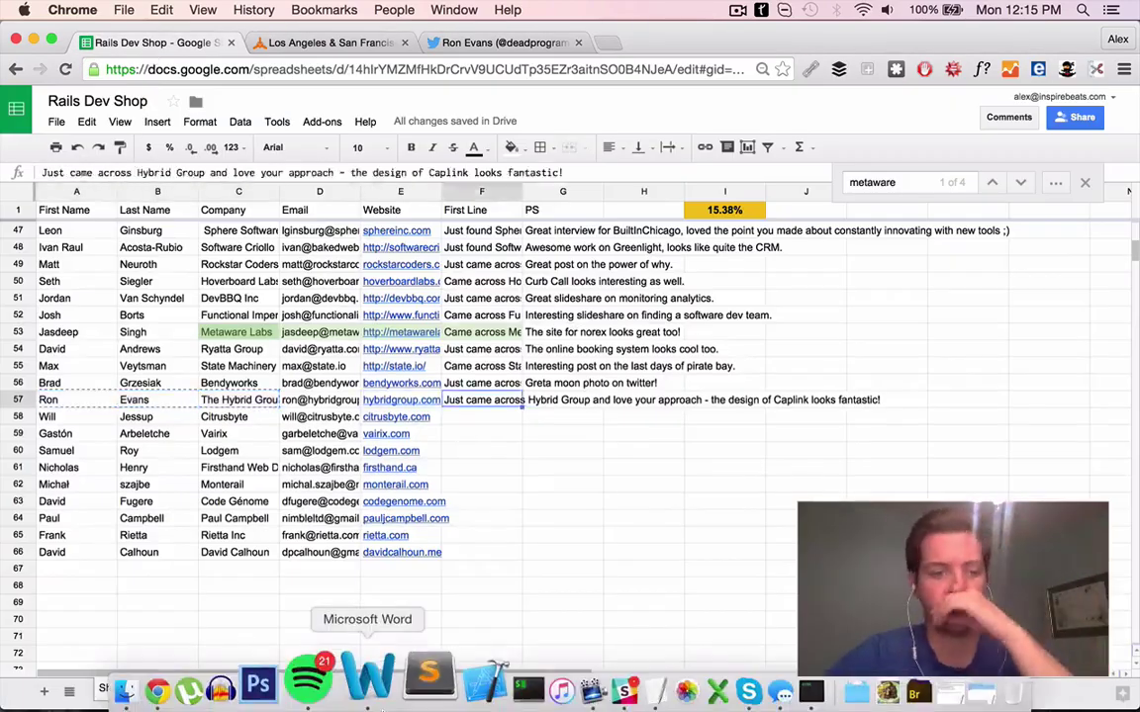
key("Right")
type("Great Rob")
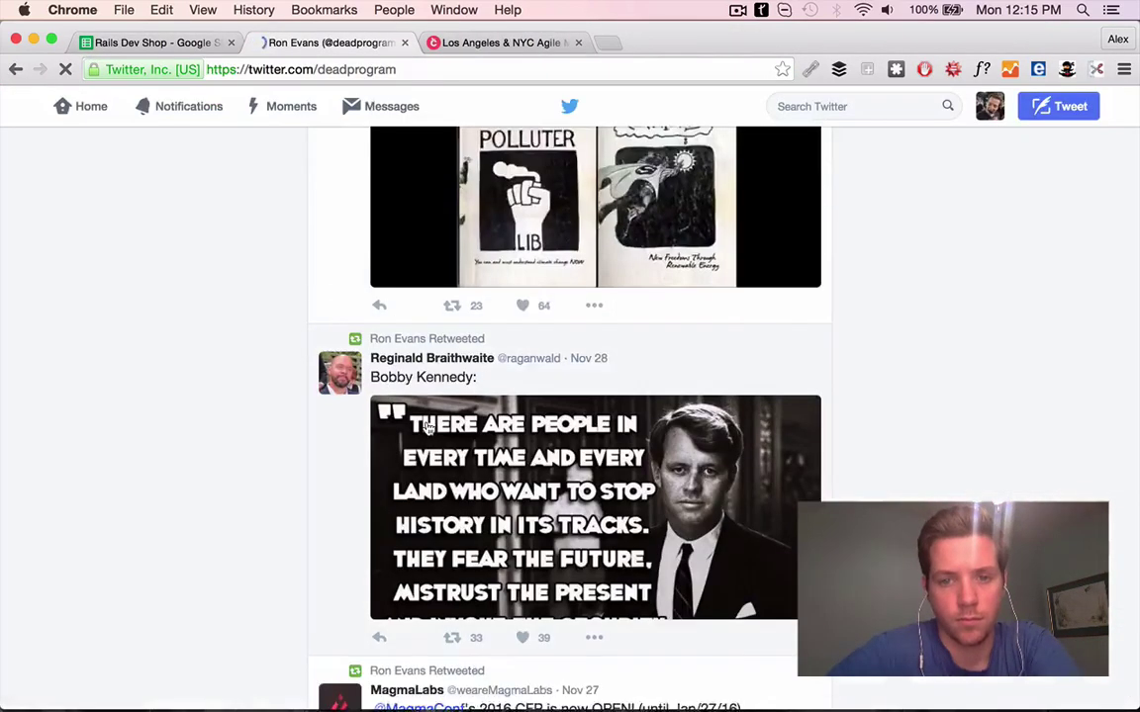
Like the quote tweet, close the Twitter tab, and browse the Citrusbyte website
scroll(427, 425, "down", 3)
left_click(524, 515)
left_click(404, 42)
scroll(761, 346, "down", 1)
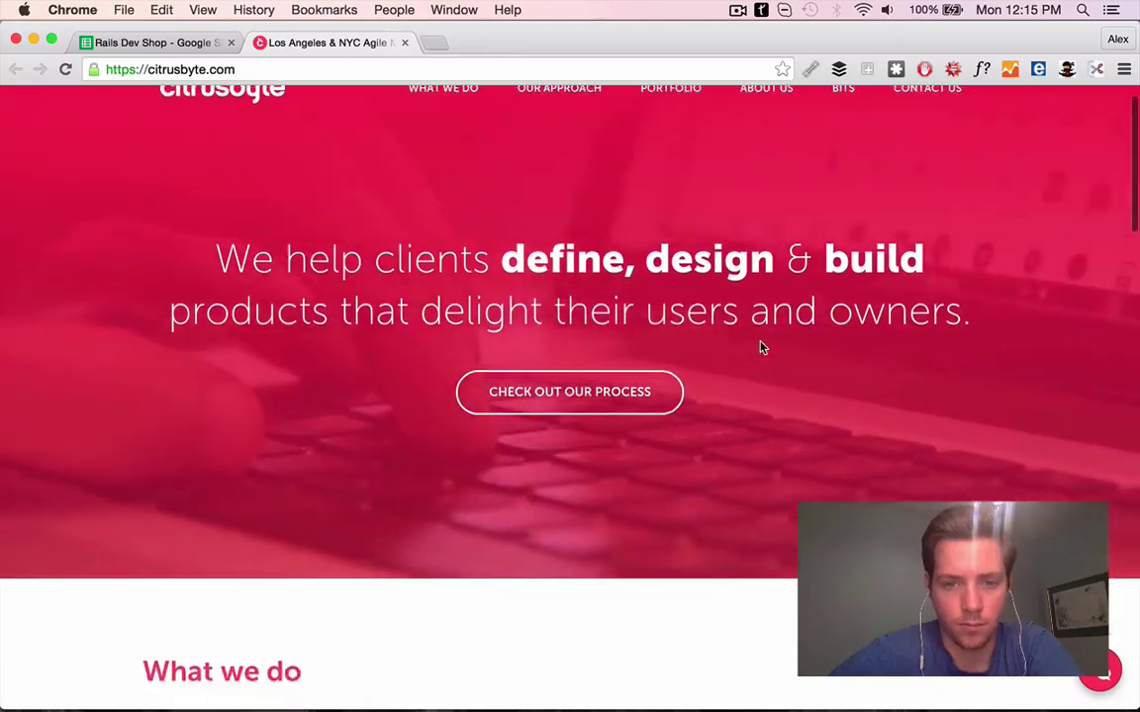
scroll(761, 346, "up", 1)
scroll(222, 159, "down", 15)
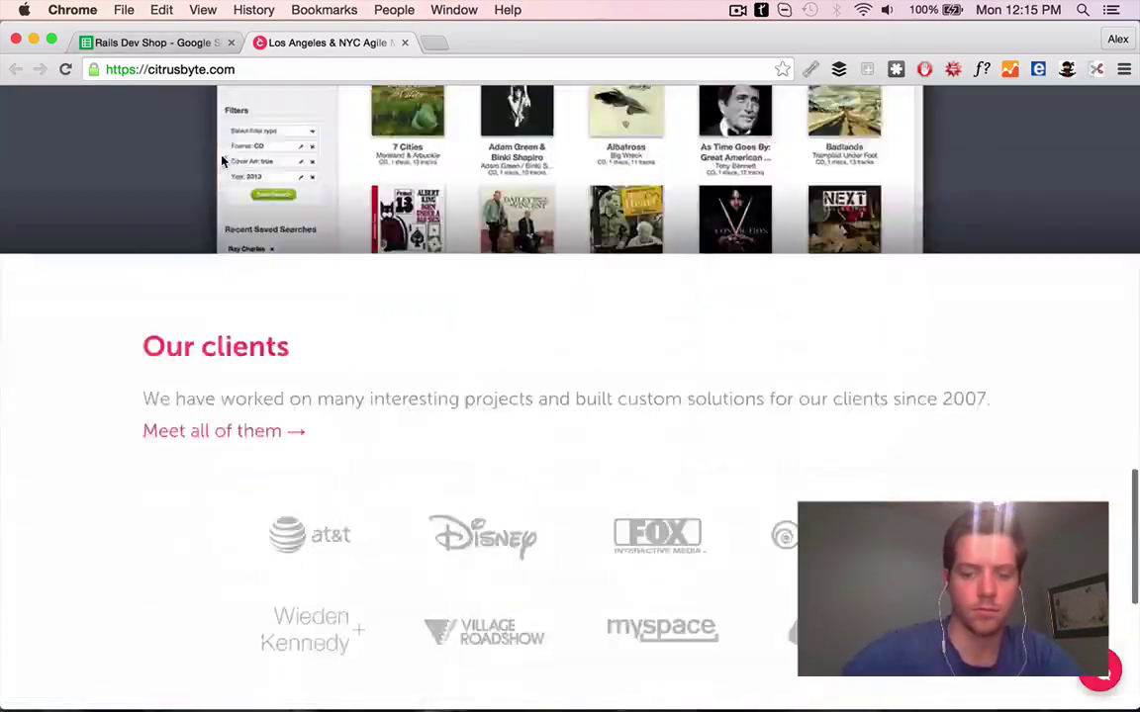
scroll(223, 159, "up", 4)
Enter F58's First Line: 'Came across Citrusbyte and love your approach - the app you did for Symphony looks…'
left_click(148, 43)
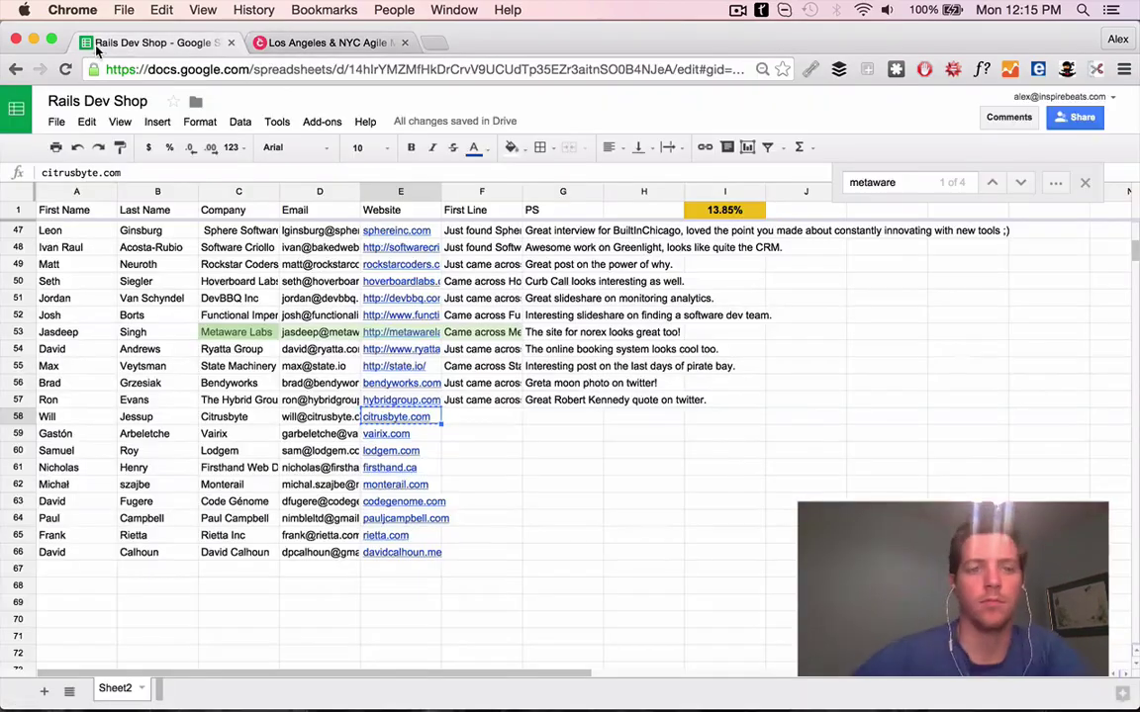
key("Right")
type("Came across Citrusbyte and ")
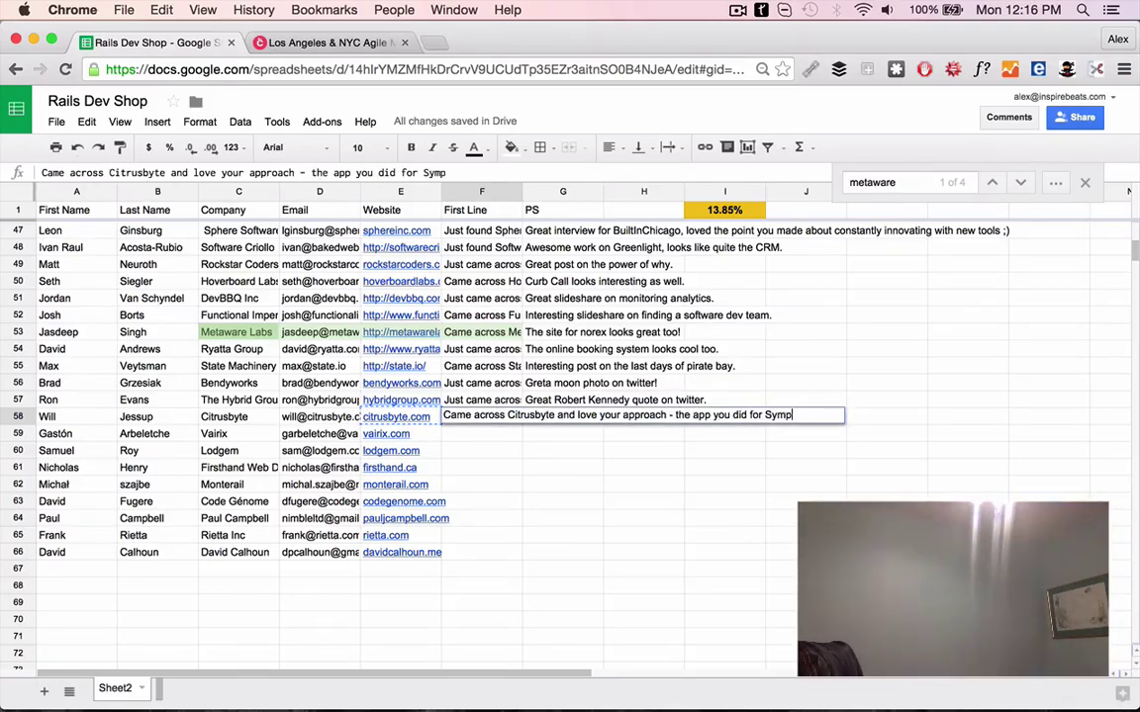
type("love your approach - the app you did for Symphony looks especially cool.")
key("Return")
Web-search the Citrusbyte contact's name and company and open their Twitter profile
left_click_drag(47, 416, 224, 416)
key("super+c")
left_click(356, 43)
key("super+l")
key("super+v")
key("Return")
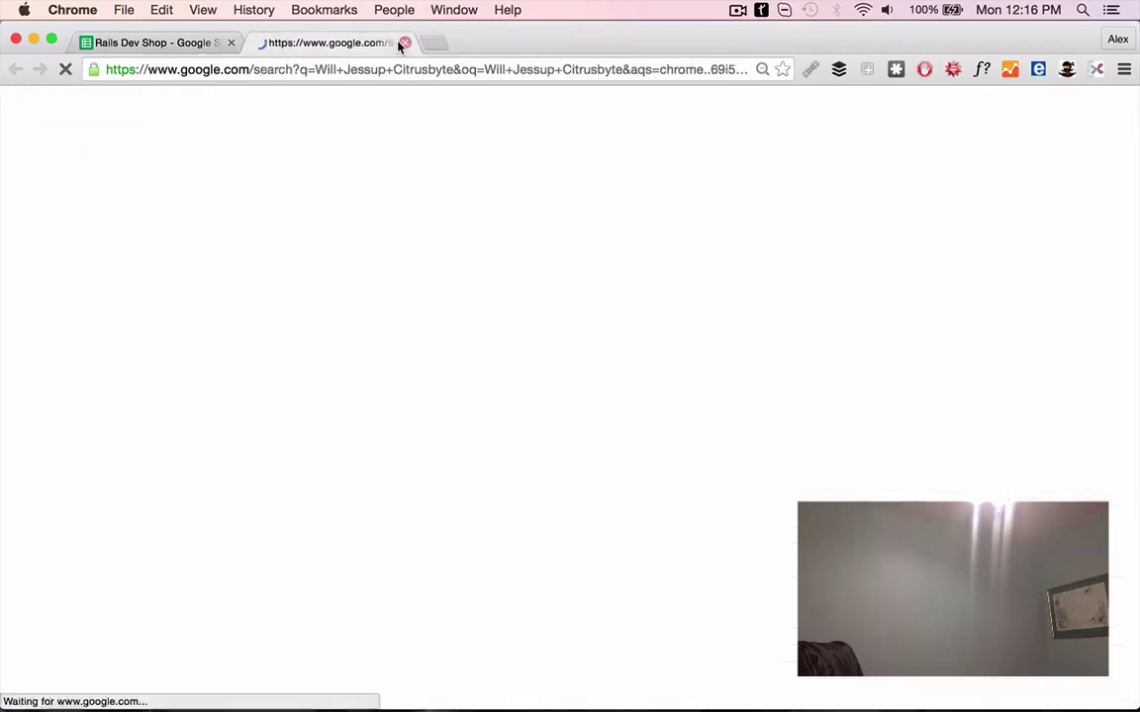
scroll(147, 320, "down", 3)
left_click(208, 570)
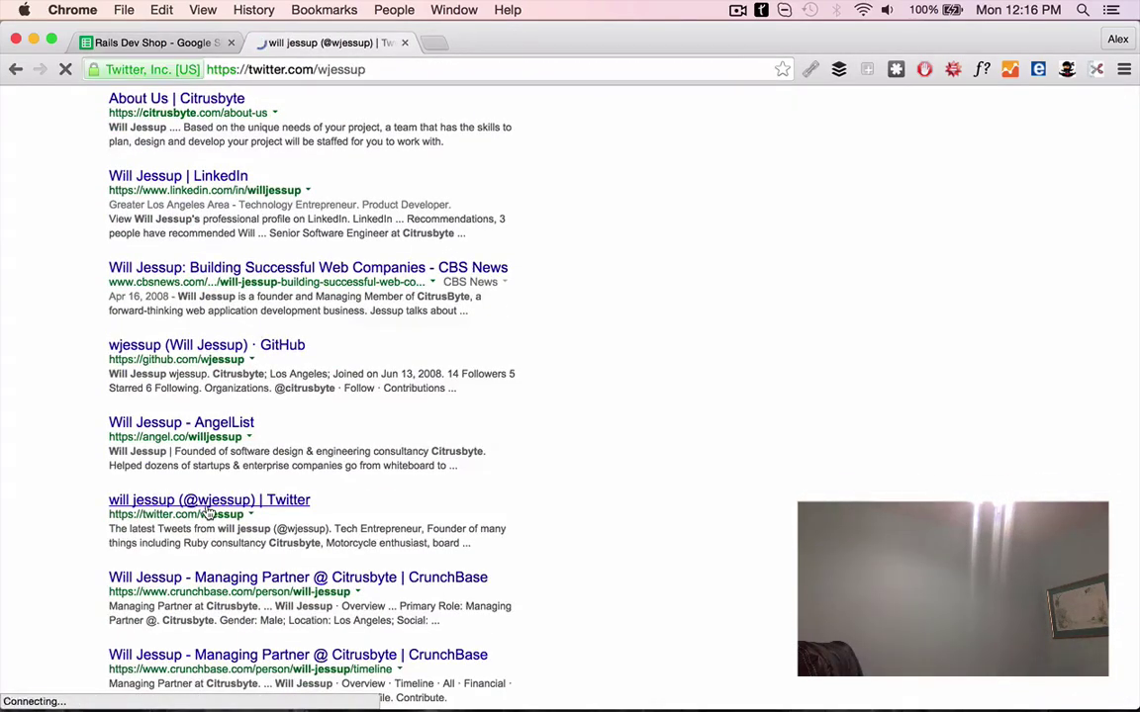
Type the board-game PS mentioning Risk in G58, then open vairix.com from E59
left_click(183, 42)
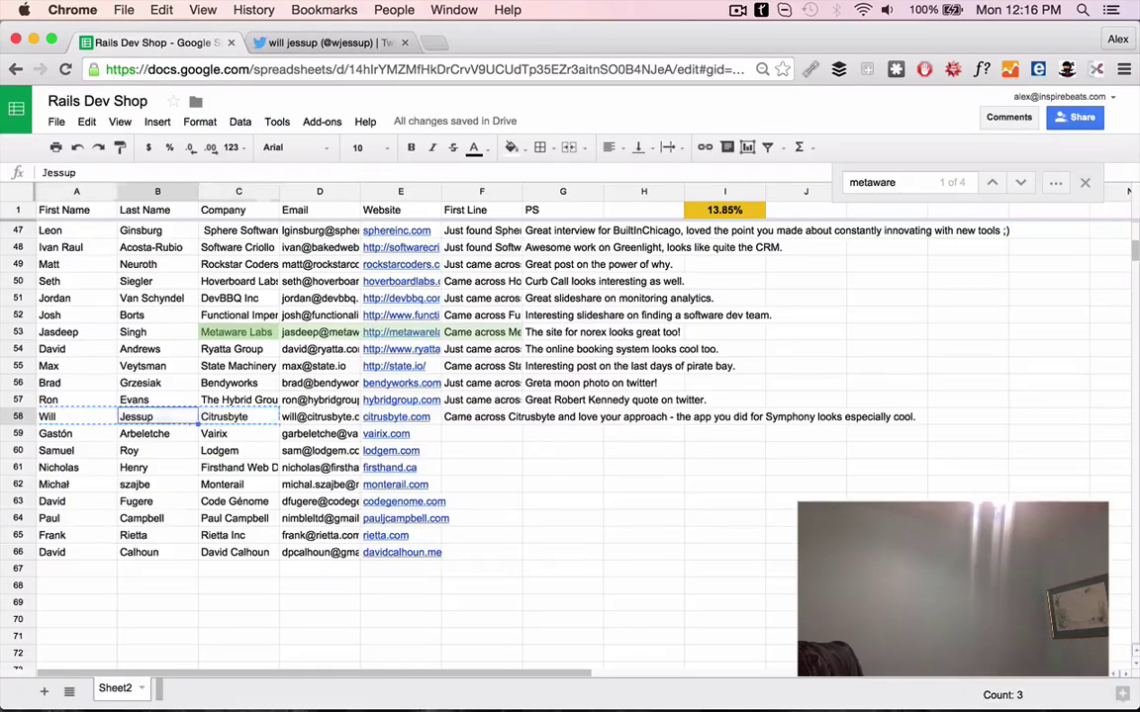
type("Ri")
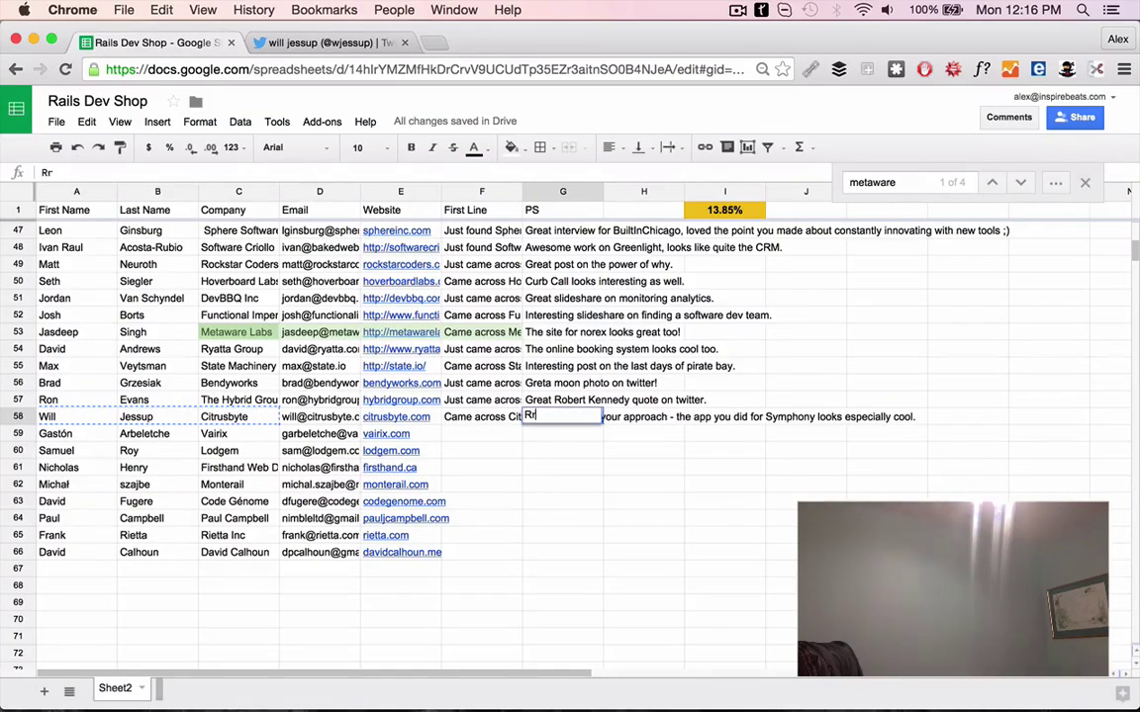
type("sk or")
key("Tab")
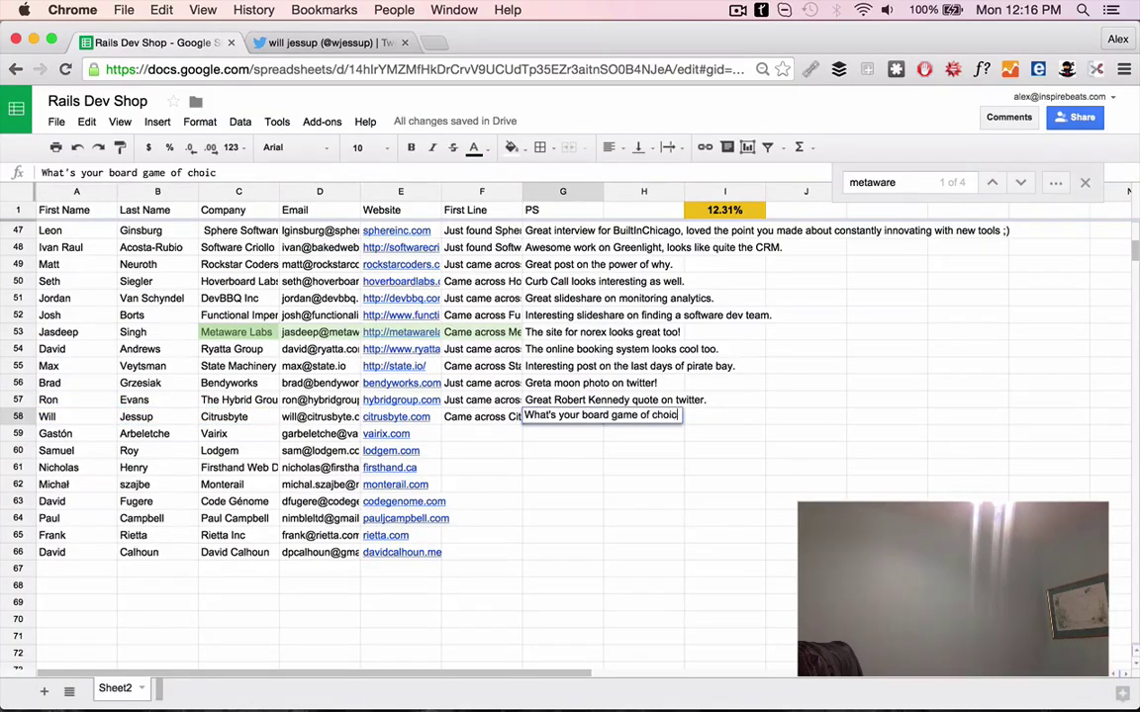
type("e?")
left_click(386, 433)
left_click(367, 42)
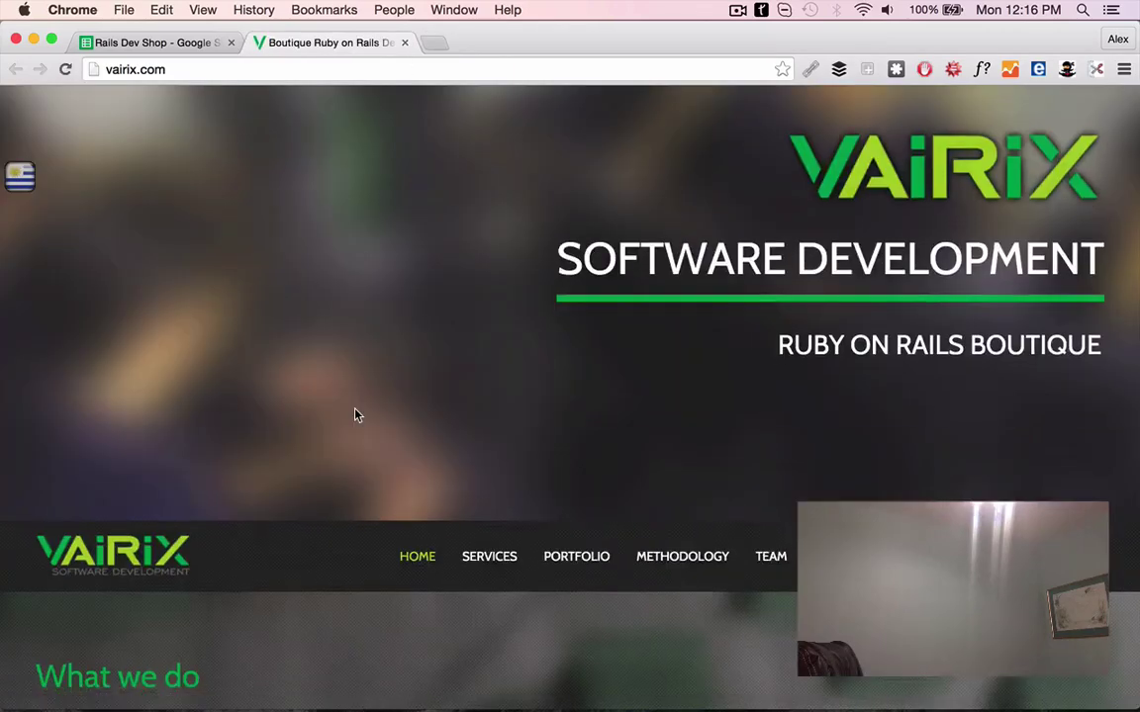
Write F59's First Line: 'Just came across Vairix and love the work you did for' fuzzrocket
scroll(357, 416, "down", 10)
key("ctrl+shift+Tab")
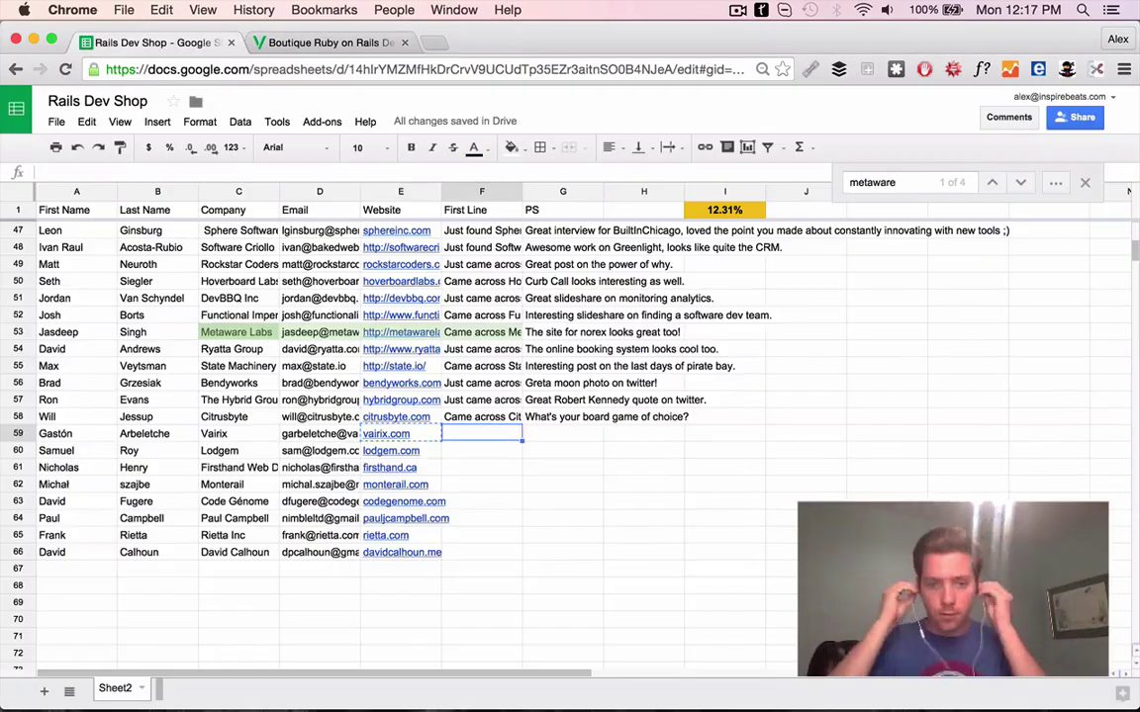
type("Just came across Vairix and love the")
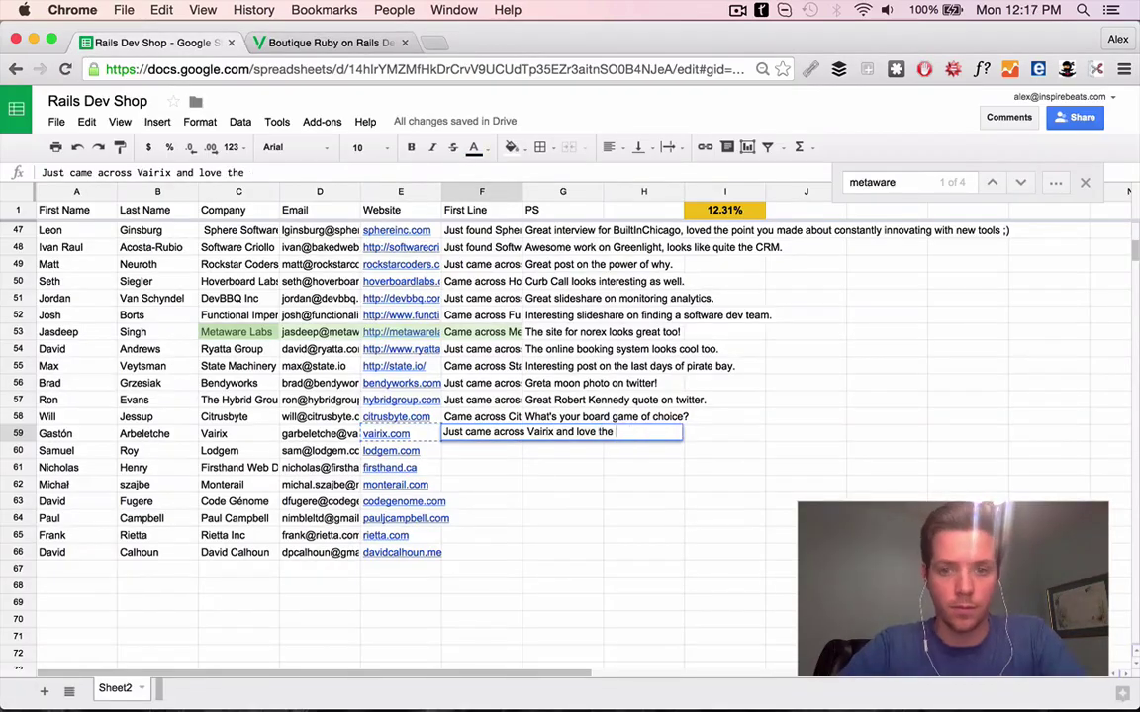
type(" work you did for")
key("ctrl+Tab")
left_click(146, 39)
type("fuzzrocket - super clean design")
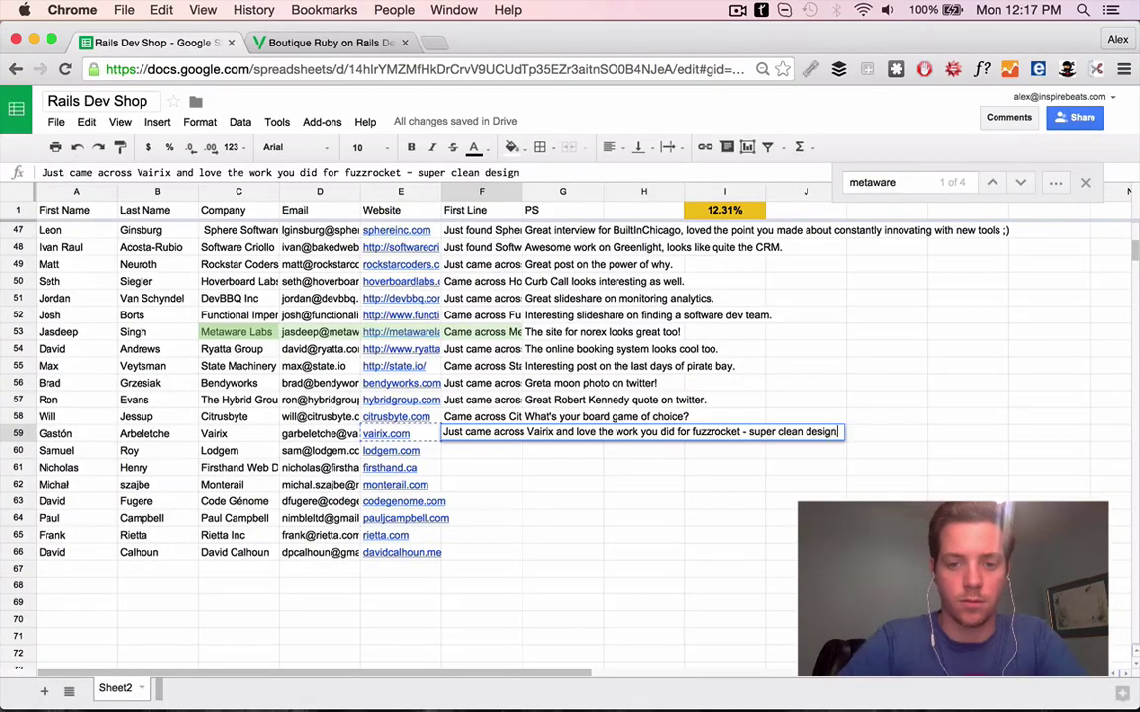
key("Tab")
Search the web for row 59's contact and browse their Twitter profile
left_click_drag(55, 433, 144, 433)
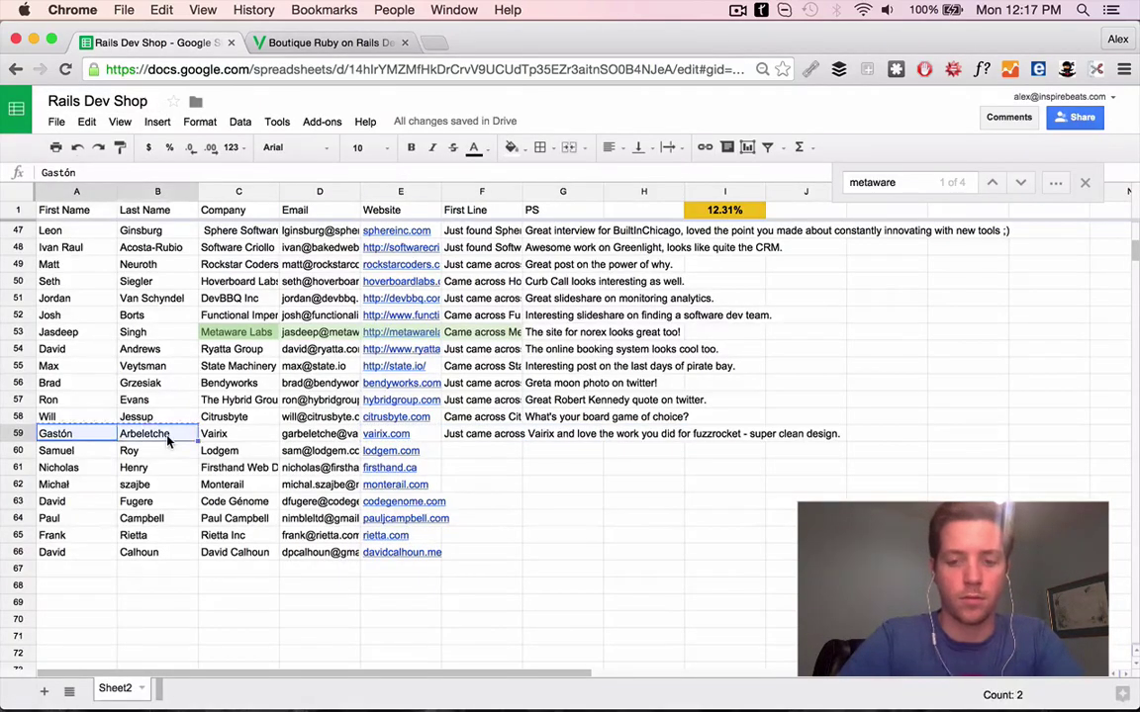
key("super+c")
key("super+t")
key("super+v")
key("Return")
left_click(247, 230)
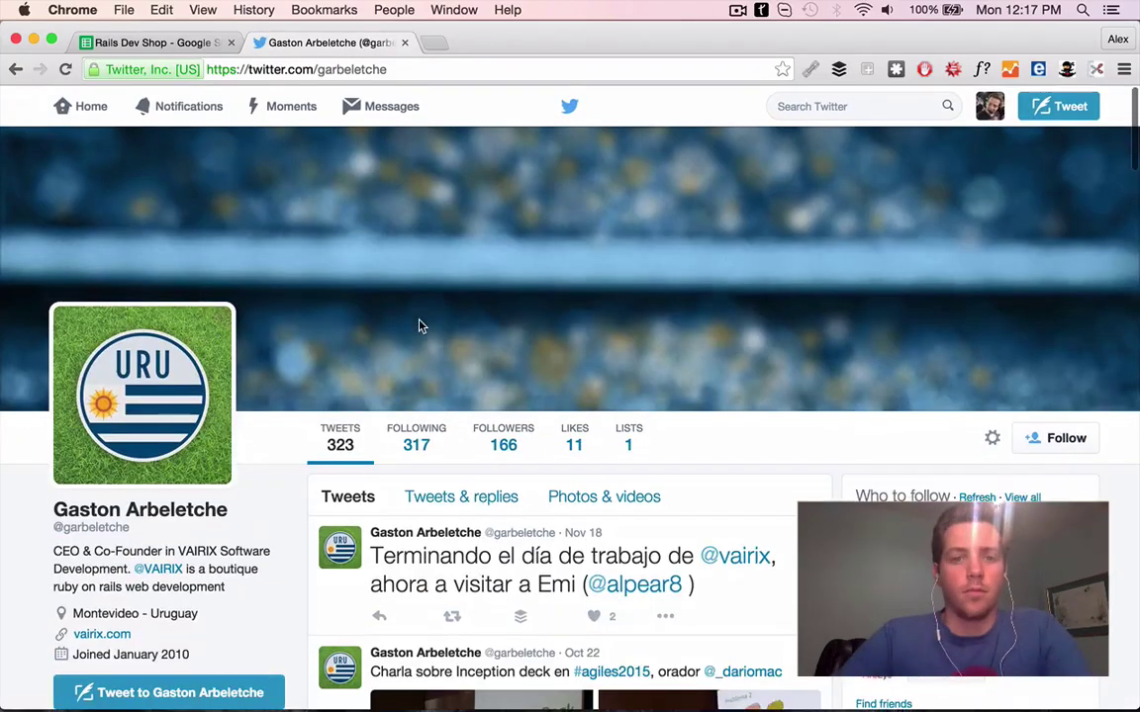
scroll(419, 317, "down", 3)
scroll(396, 198, "down", 3)
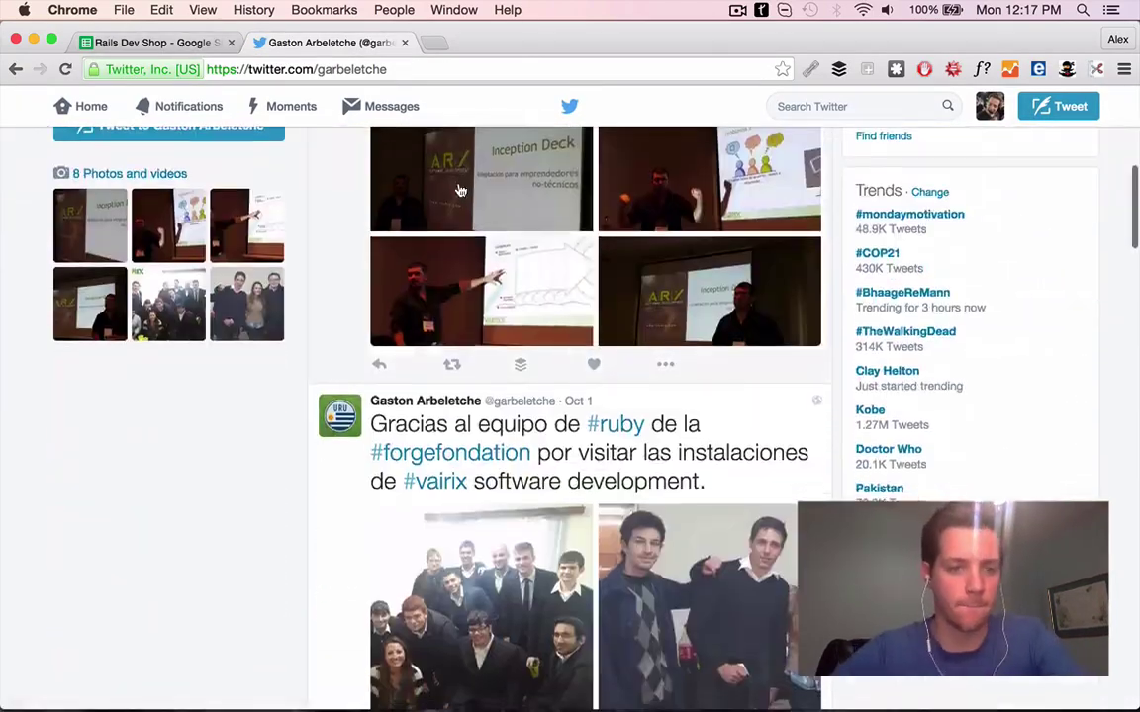
scroll(386, 188, "up", 2)
scroll(460, 190, "down", 5)
scroll(460, 190, "down", 6)
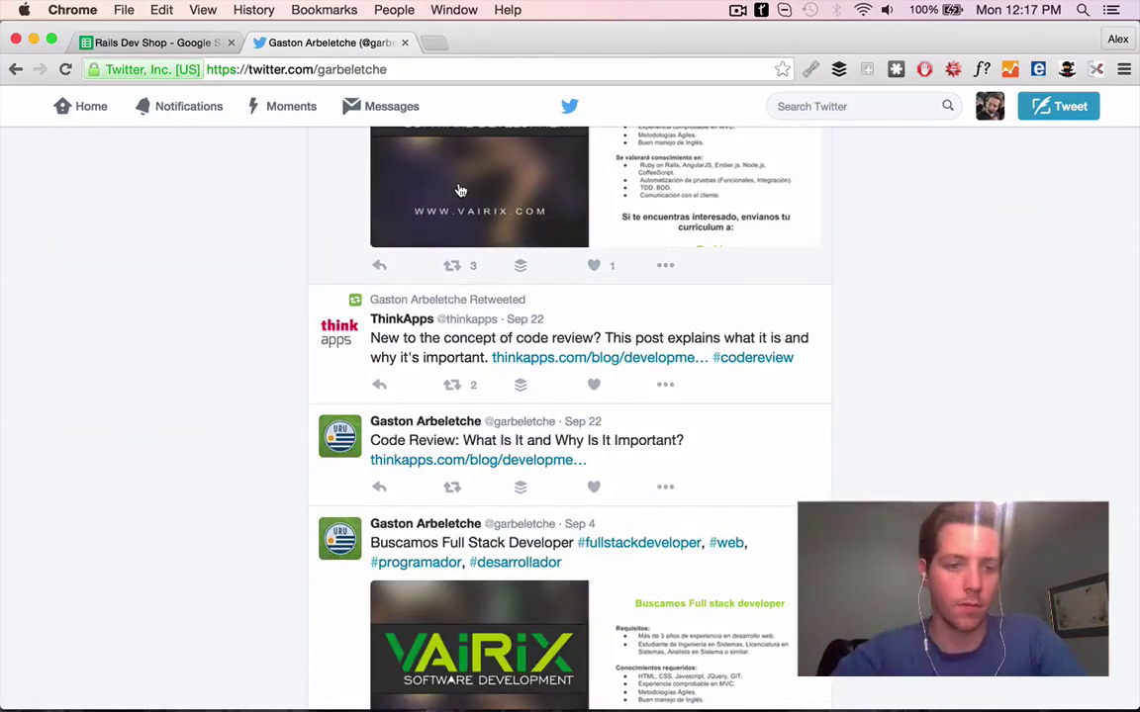
Read the shared Code Review article, searching it for the contact's name
left_click(478, 460)
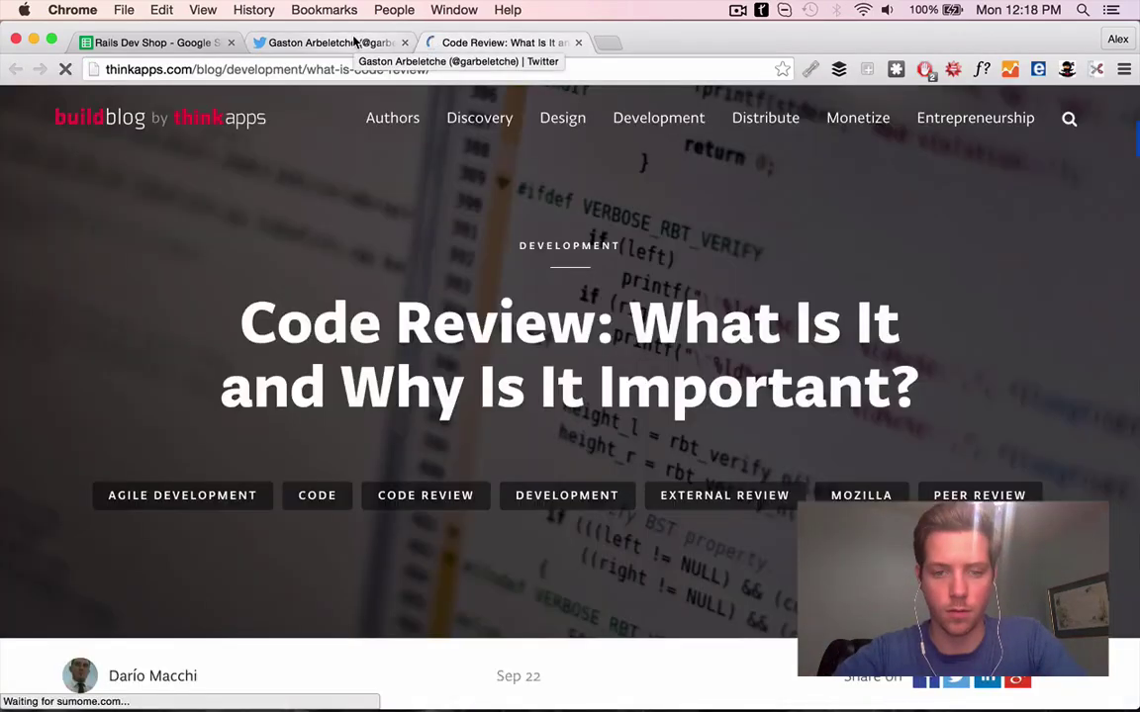
scroll(377, 463, "down", 5)
scroll(378, 463, "up", 1)
left_click(332, 42)
left_click(475, 44)
key("super+f")
type("gaston")
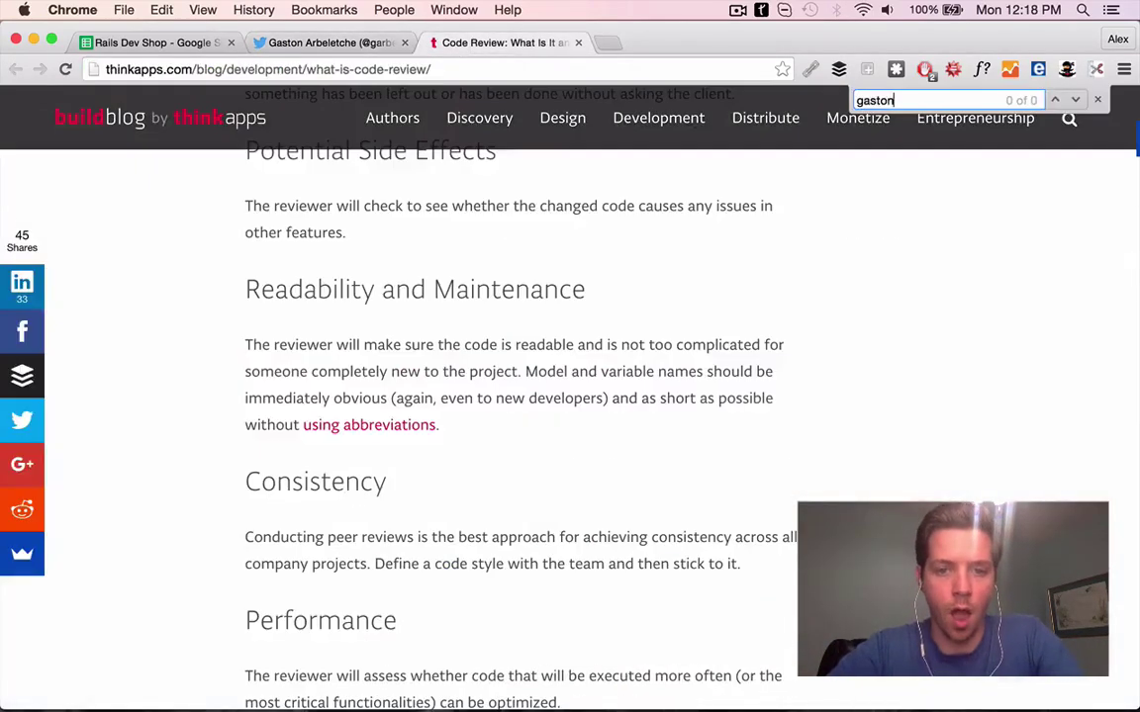
scroll(670, 313, "down", 15)
scroll(659, 239, "up", 5)
key("super+w")
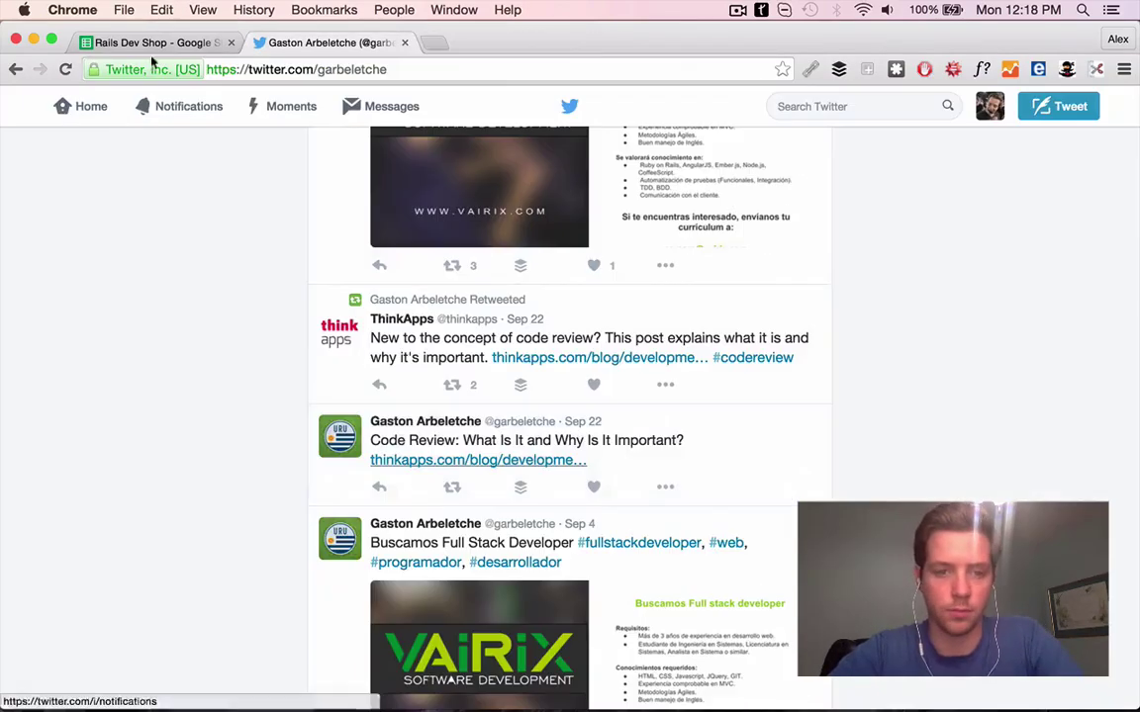
Revisit the Vairix website for more detail on the company
left_click(153, 43)
left_click(386, 434)
left_click(405, 42)
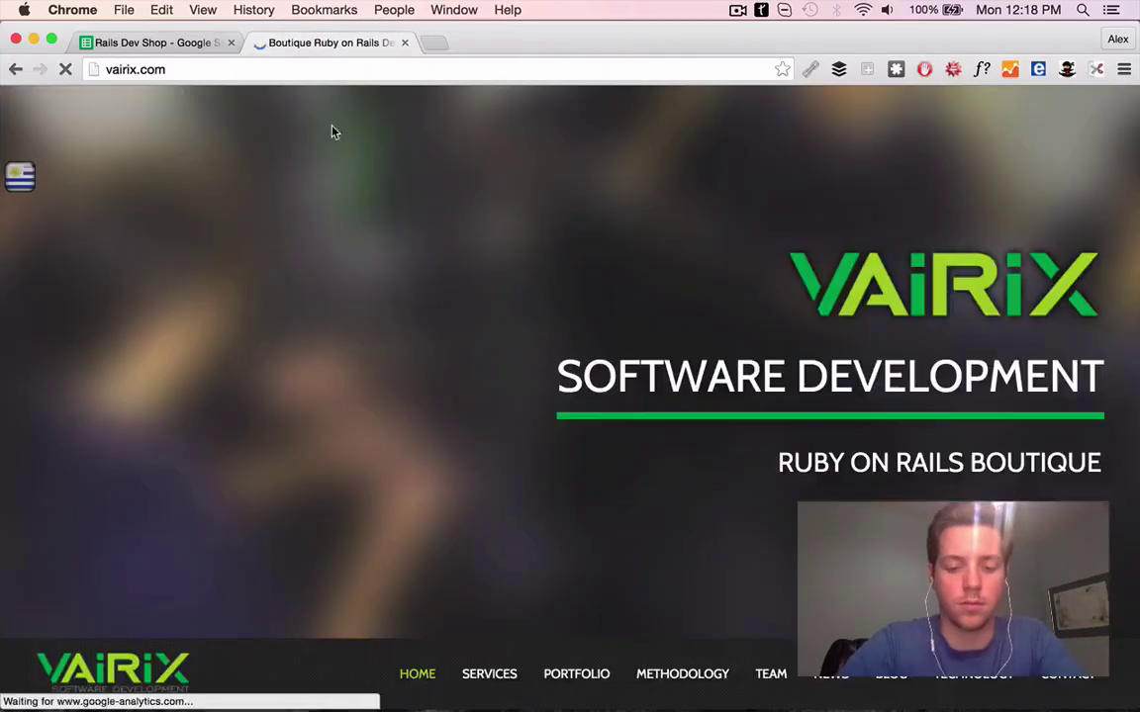
scroll(473, 377, "down", 10)
scroll(591, 353, "down", 15)
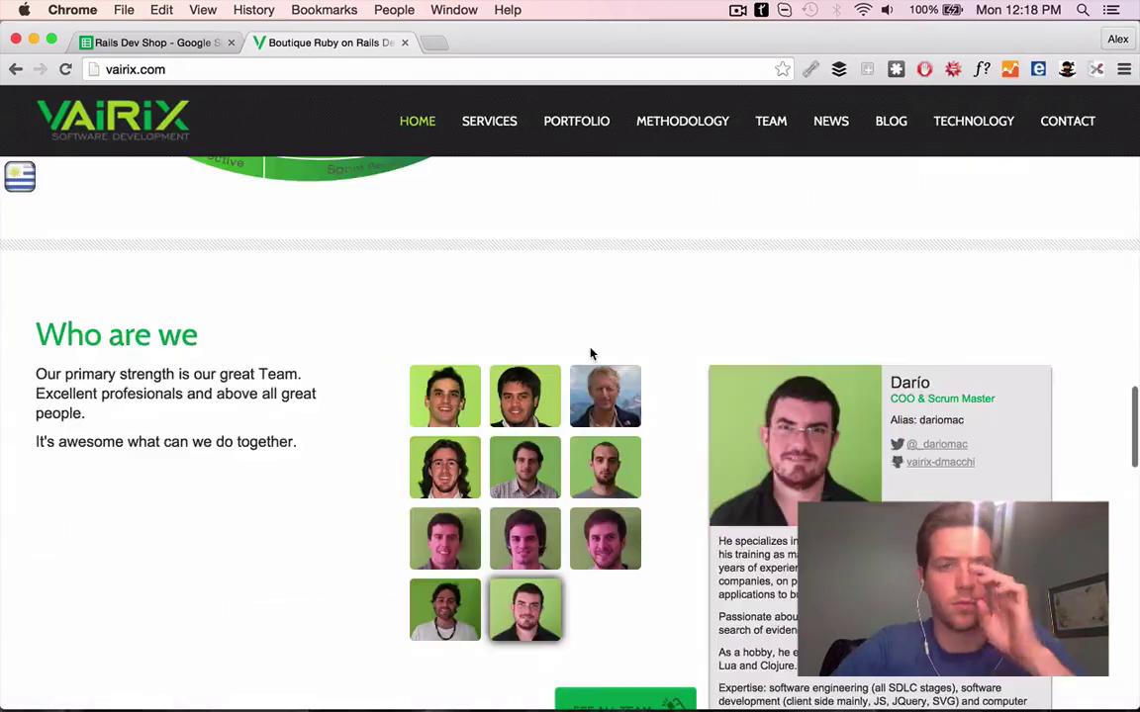
scroll(590, 353, "down", 1)
Enter G59's PS 'Loving that the team takes an agile approach as well.' and open lodgem.com's portfolio
key("super+alt+Left")
type("Your agile approa")
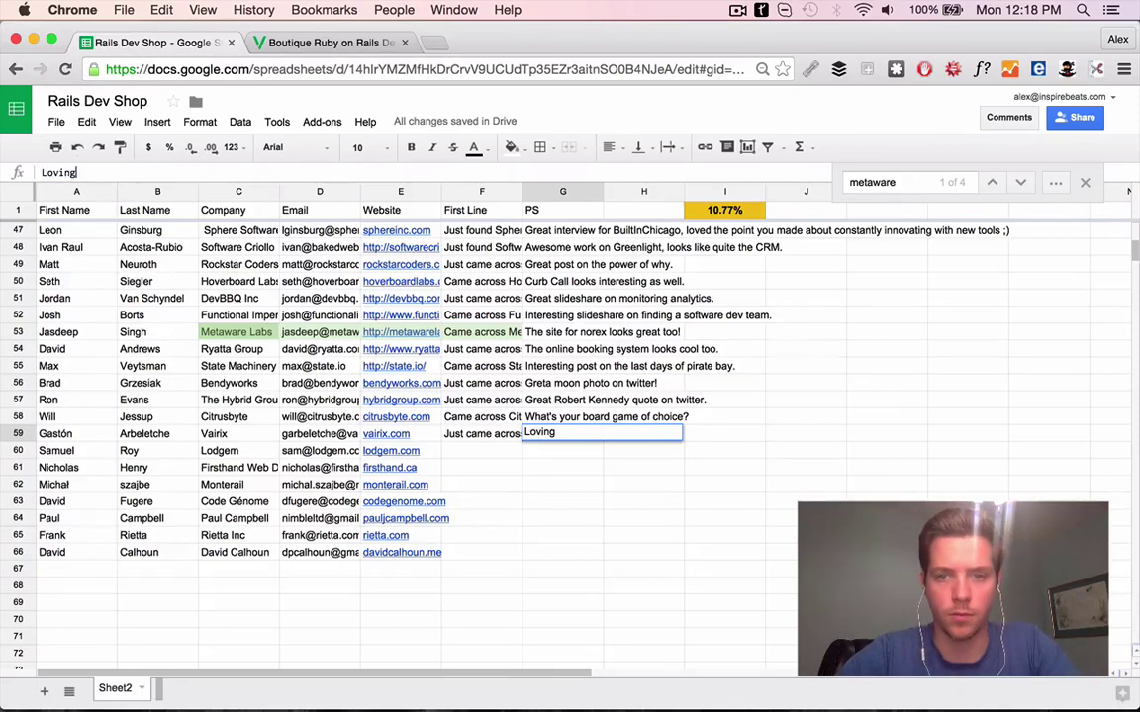
type("roach.")
key("Return")
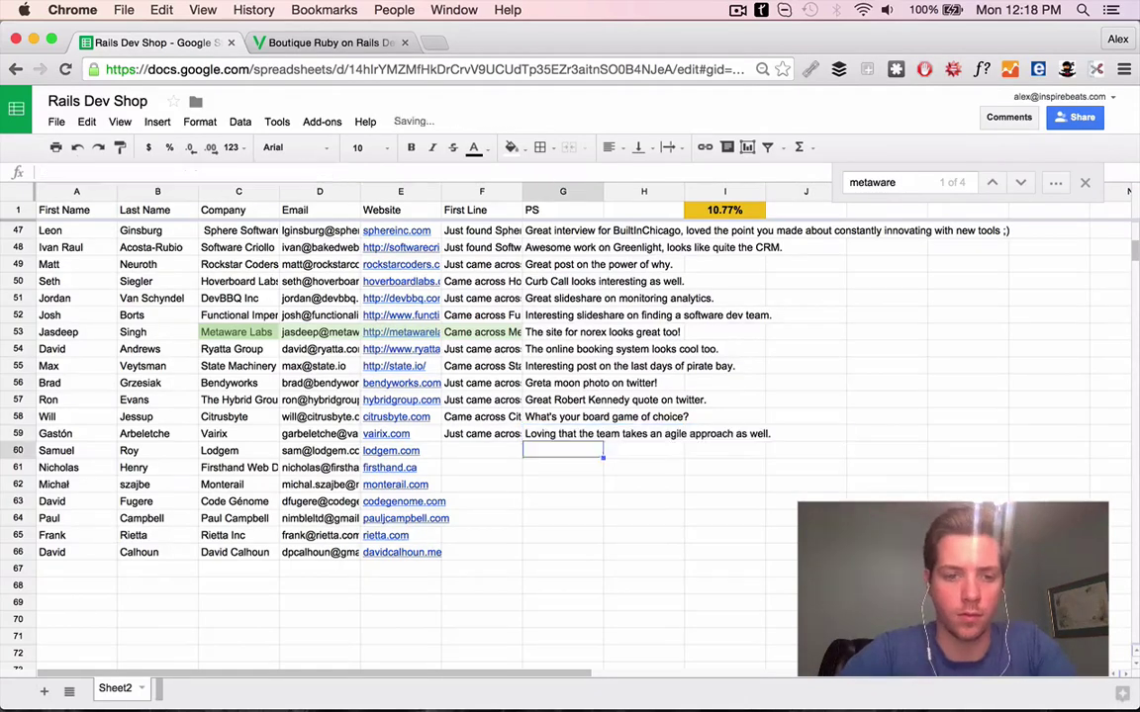
left_click(391, 450)
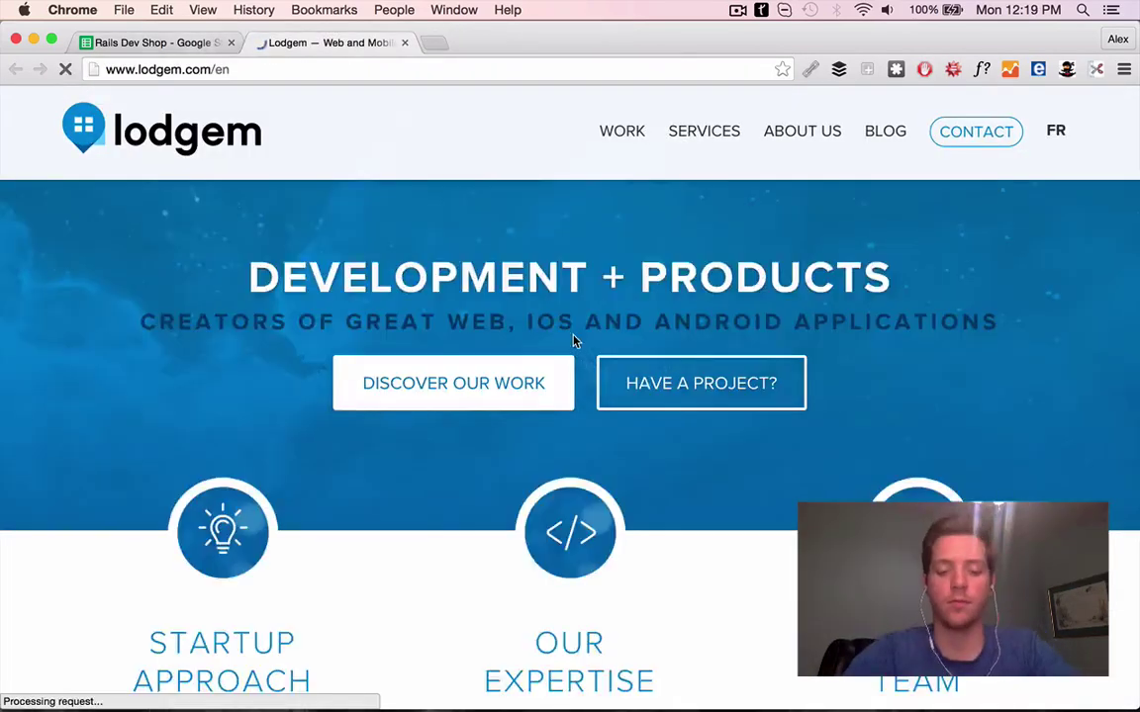
left_click(521, 394)
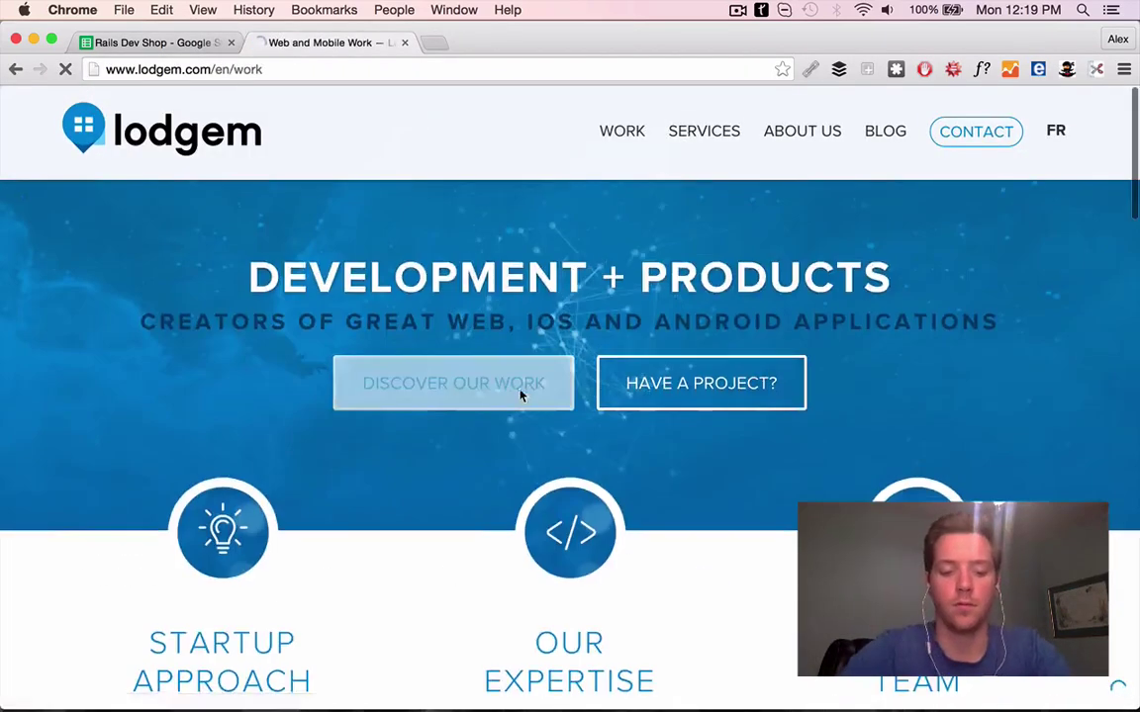
Complete F60's First Line praising Lodgem's work for Agendrix
scroll(426, 405, "down", 10)
scroll(593, 455, "up", 5)
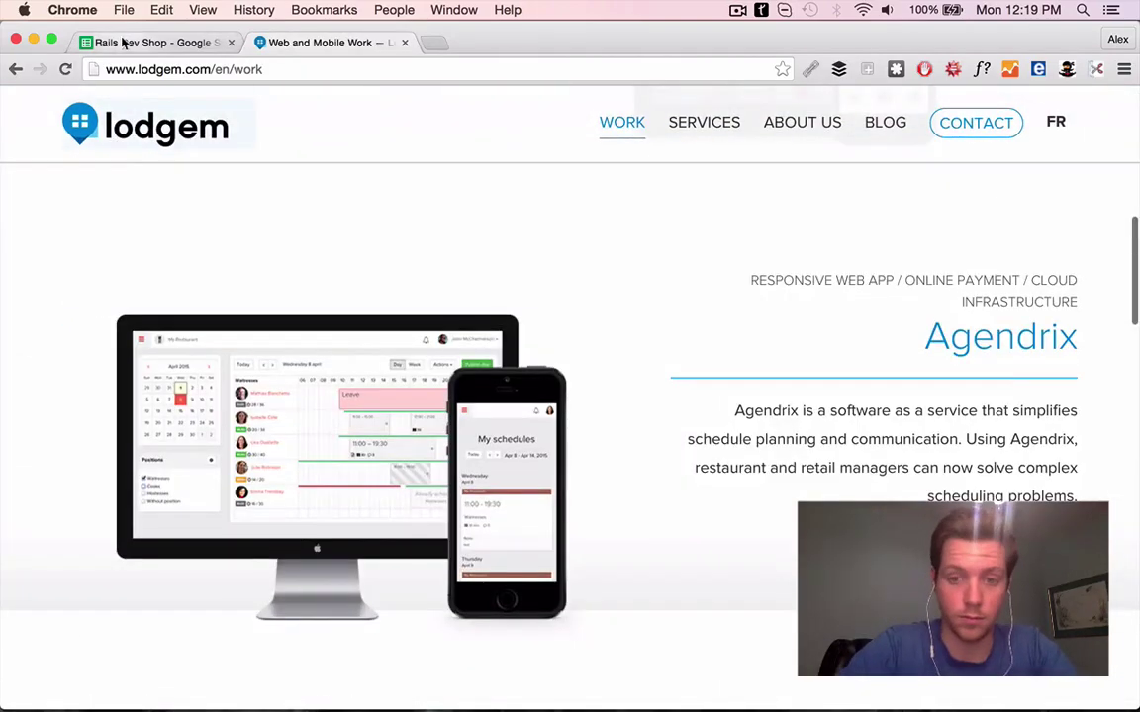
left_click(124, 43)
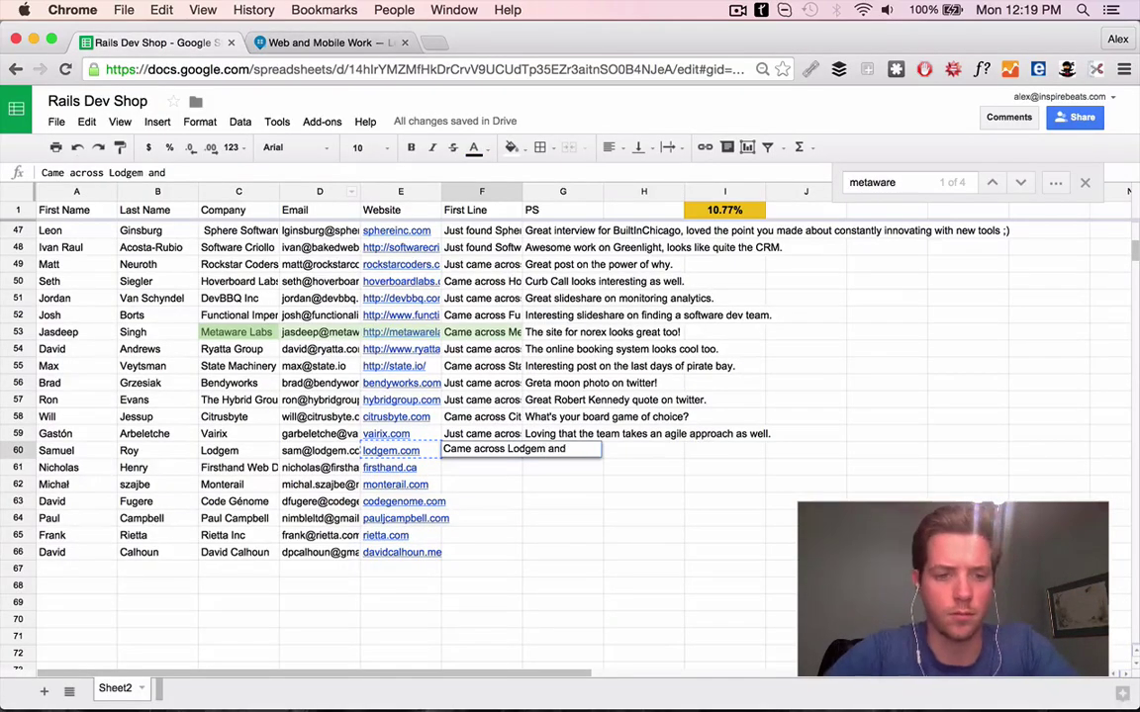
left_click(316, 42)
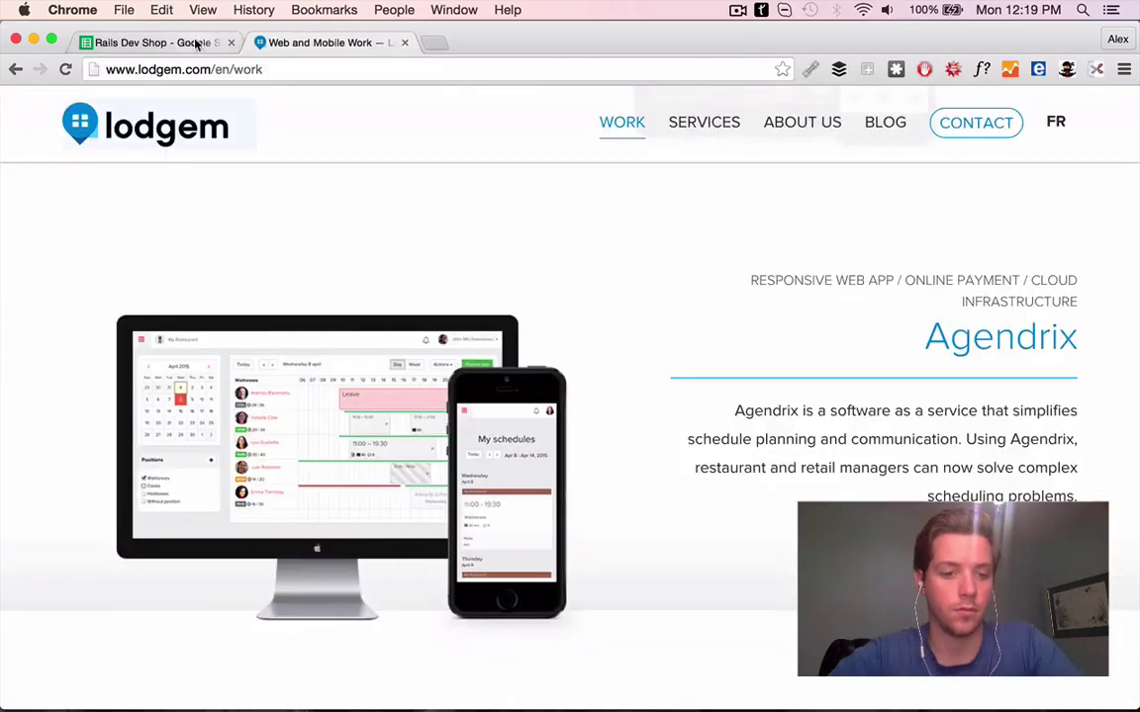
left_click(191, 43)
type("for Agendrix - looks like a very clean UI for what I'm sure is complex softwa")
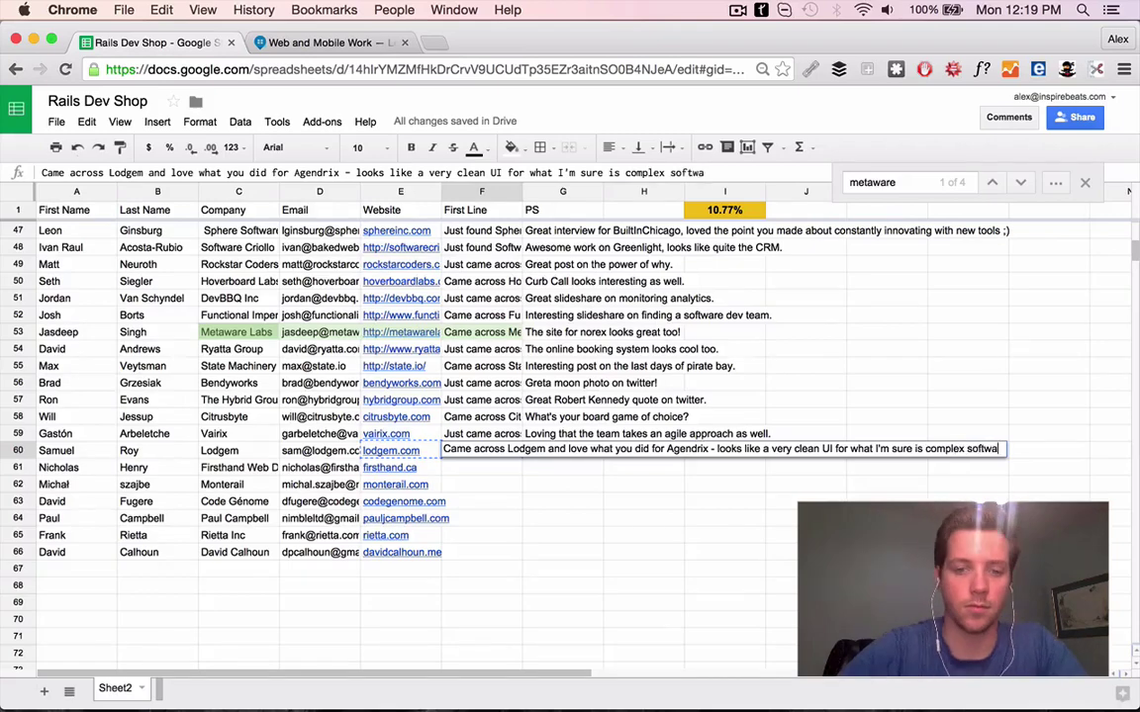
left_click(316, 450)
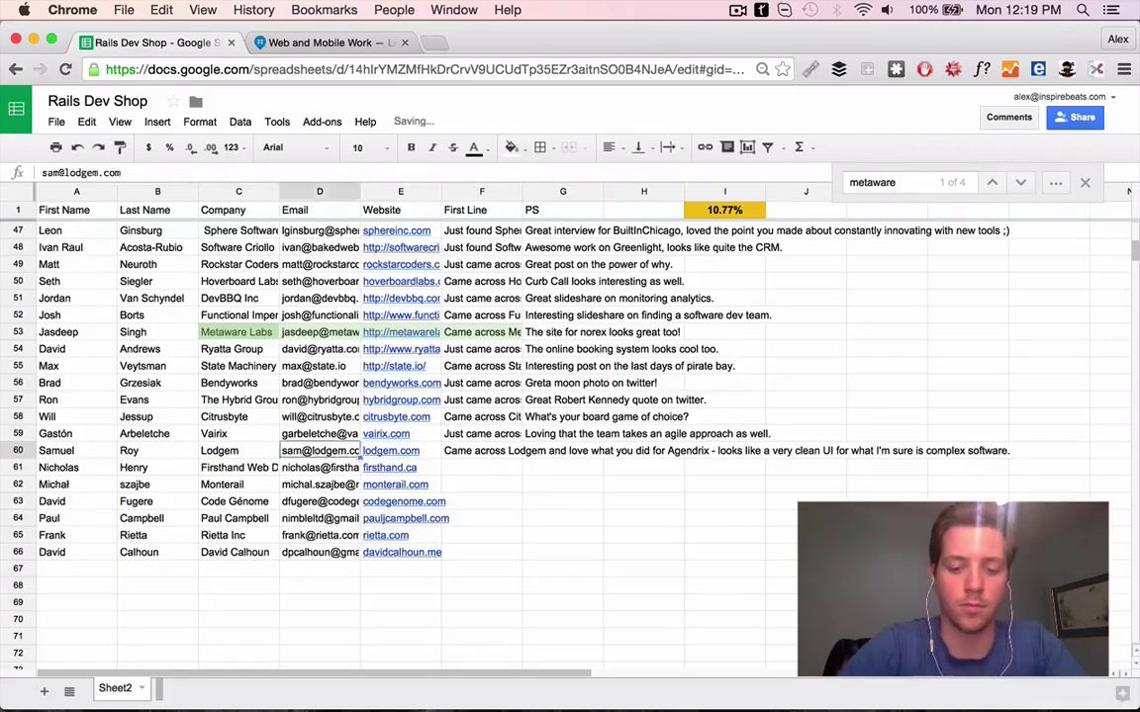
Search the web for the Lodgem contact and open the linked interview article
left_click_drag(220, 450, 59, 450)
key("super+shift+l")
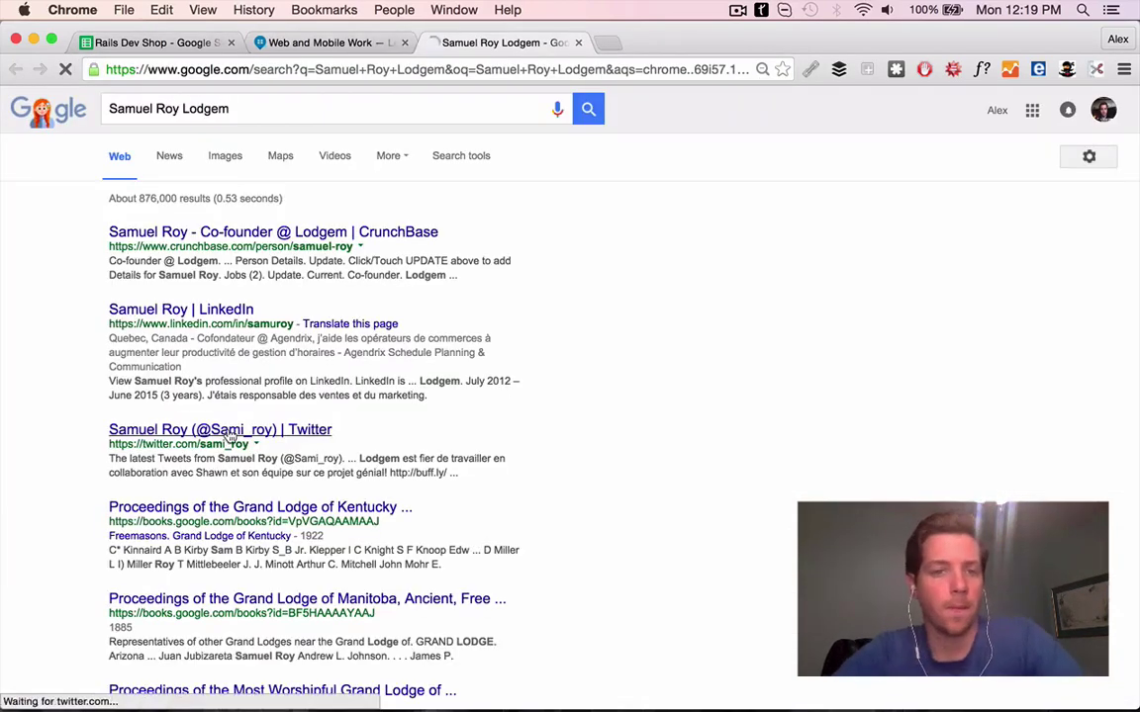
scroll(600, 408, "down", 5)
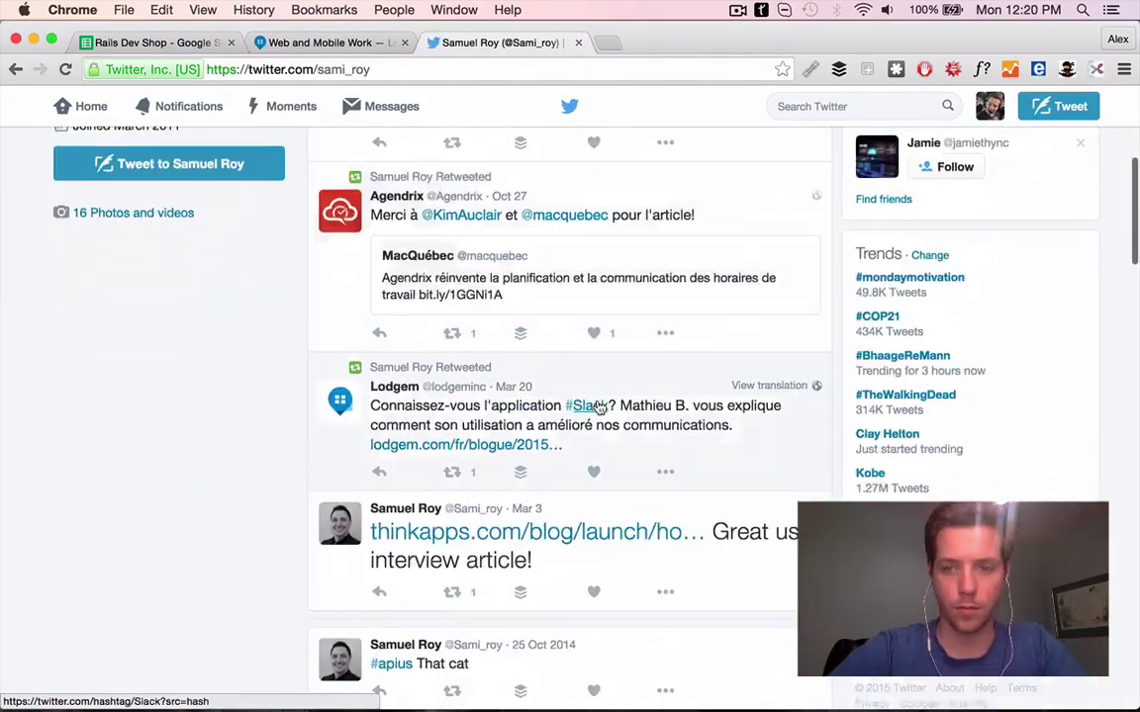
scroll(600, 408, "down", 4)
left_click(584, 334, "super")
left_click(689, 45)
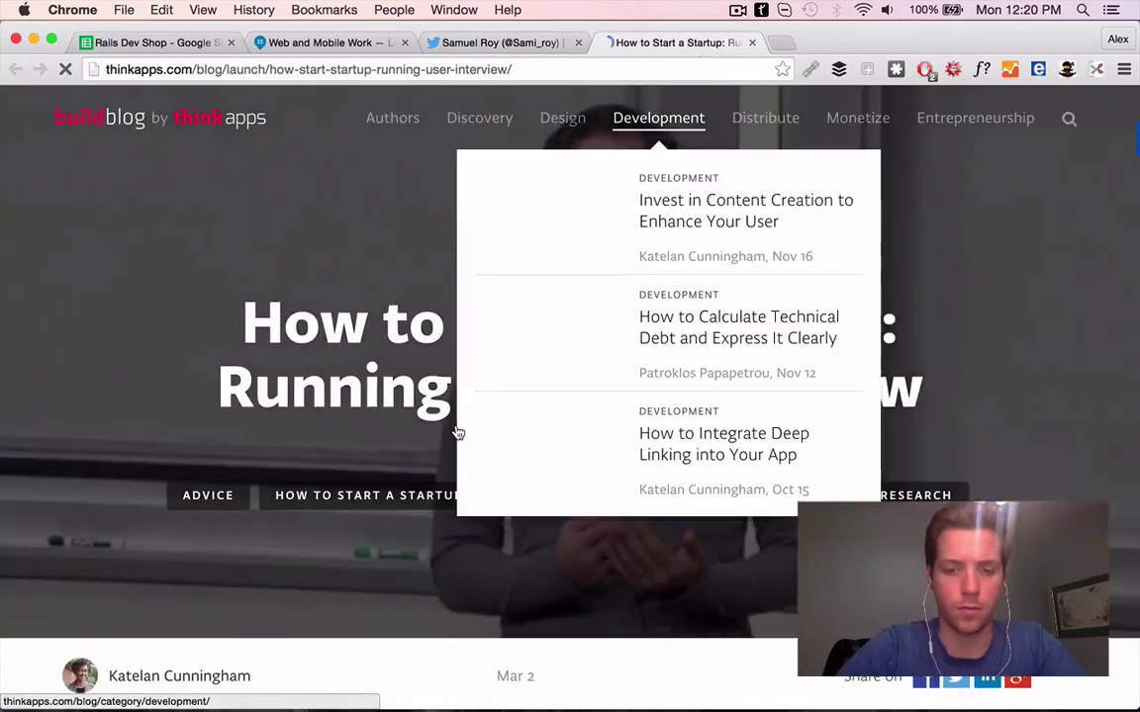
scroll(227, 343, "down", 10)
left_click(227, 344, "super")
scroll(201, 297, "down", 8)
Search the interview for Lodgem, then check the blog home and contact's Twitter
mouse_move(479, 117)
key("super+f")
type("sa")
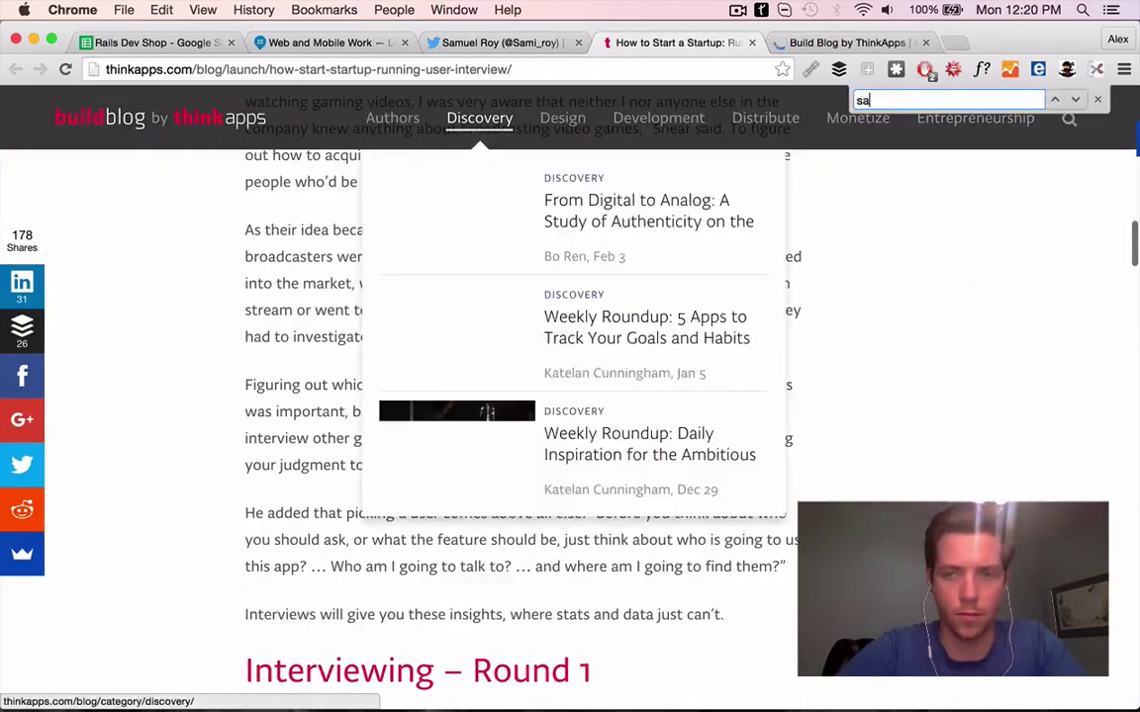
key("BackSpace")
key("BackSpace")
type("lod")
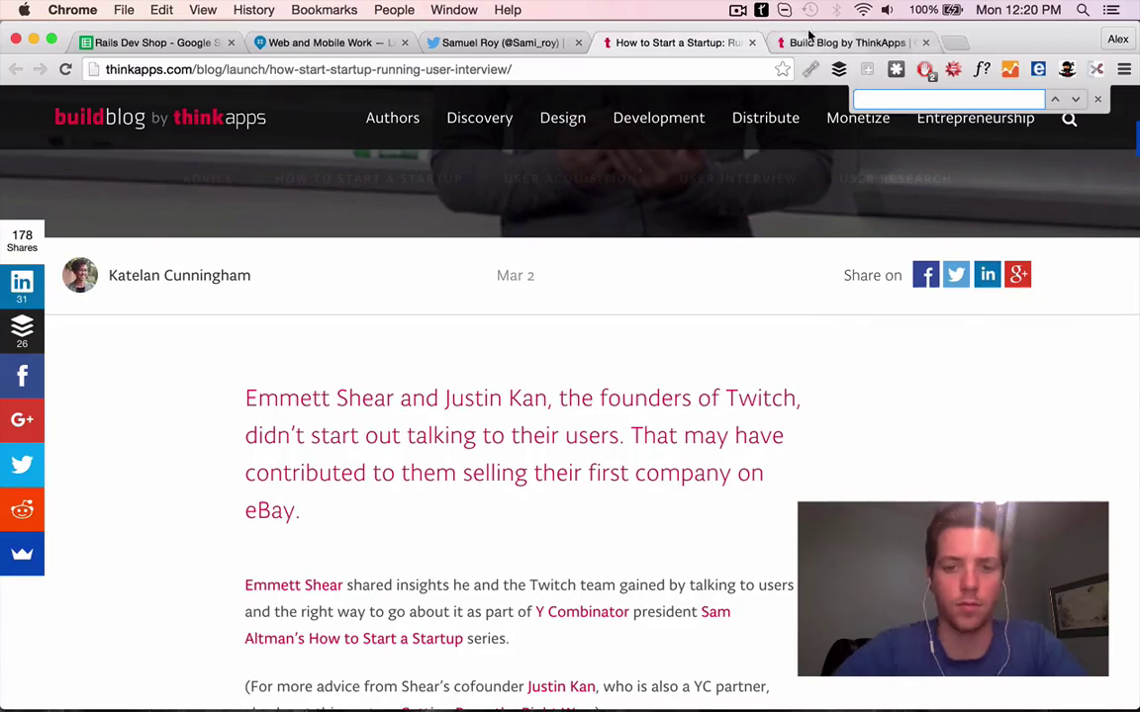
left_click(809, 42)
scroll(603, 432, "down", 20)
scroll(860, 124, "up", 20)
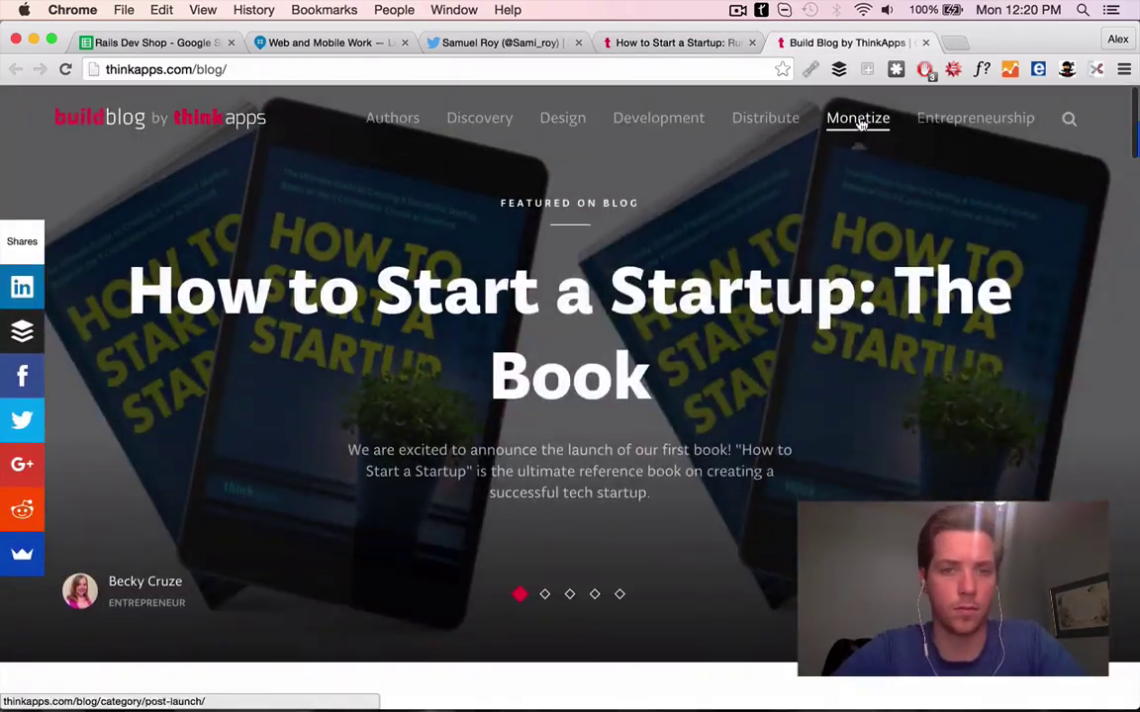
left_click(505, 44)
scroll(510, 259, "up", 10)
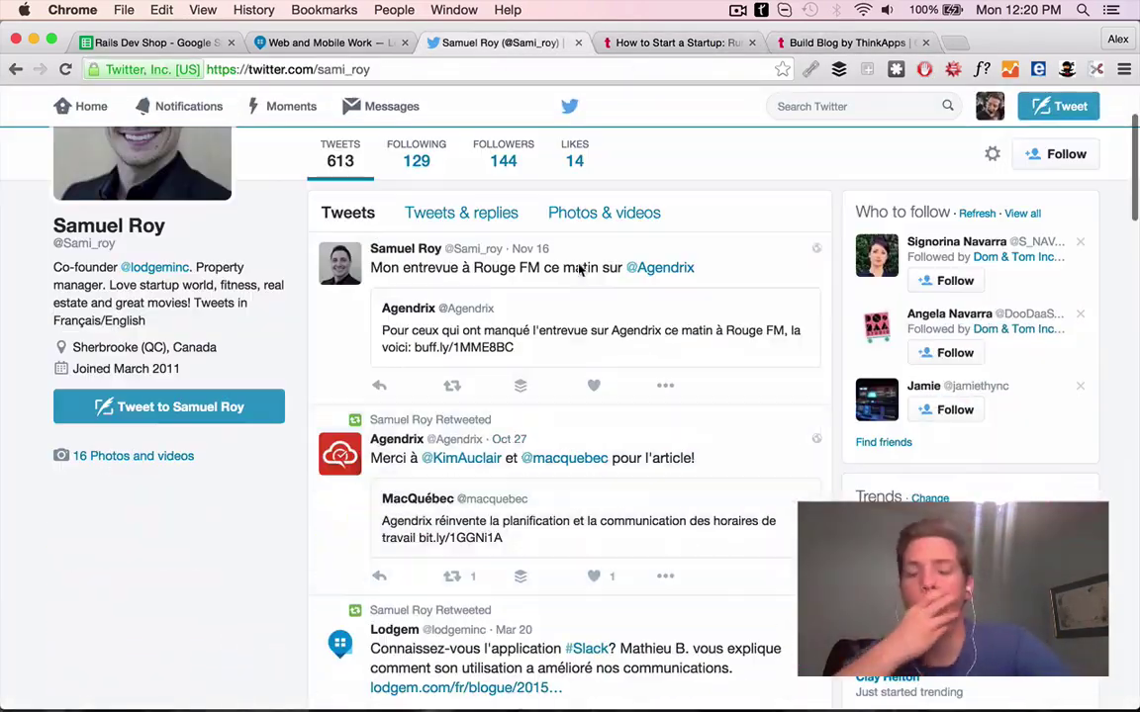
Copy 'ZenProprio' from Lodgem's portfolio into G60 to start the PS 'ZenProprio looks great as'
key("ctrl+shift+Tab")
scroll(569, 396, "down", 10)
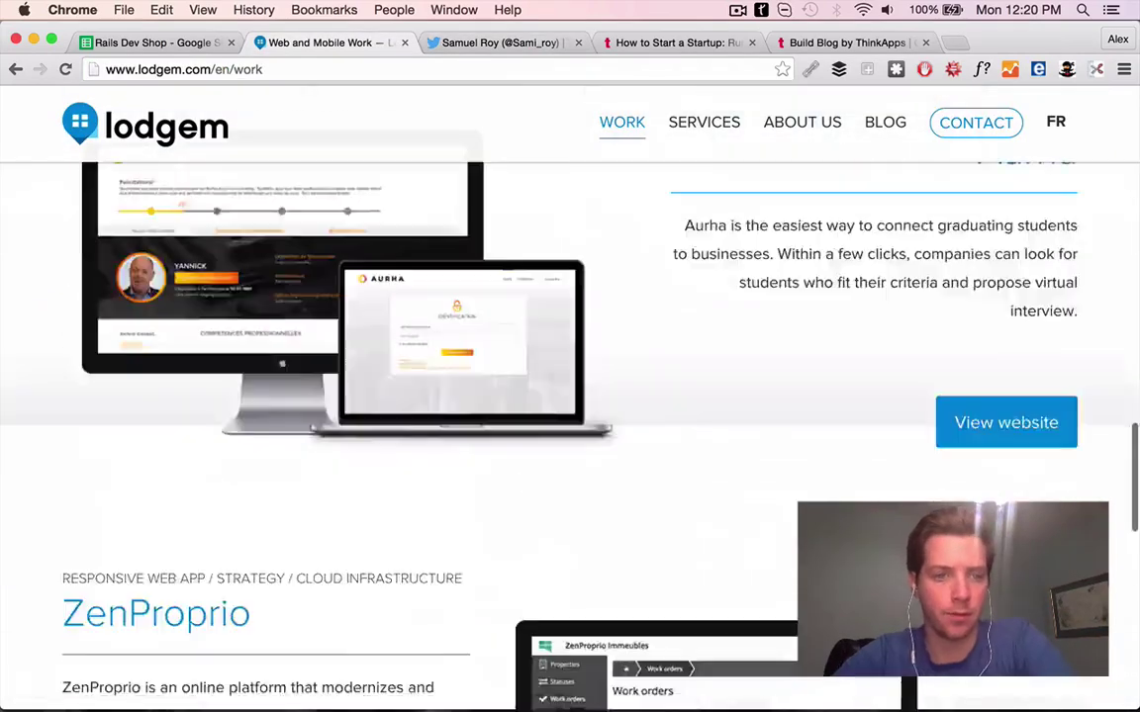
scroll(570, 395, "up", 3)
scroll(570, 396, "down", 6)
left_click_drag(251, 267, 61, 269)
key("super+c")
key("ctrl+shift+Tab")
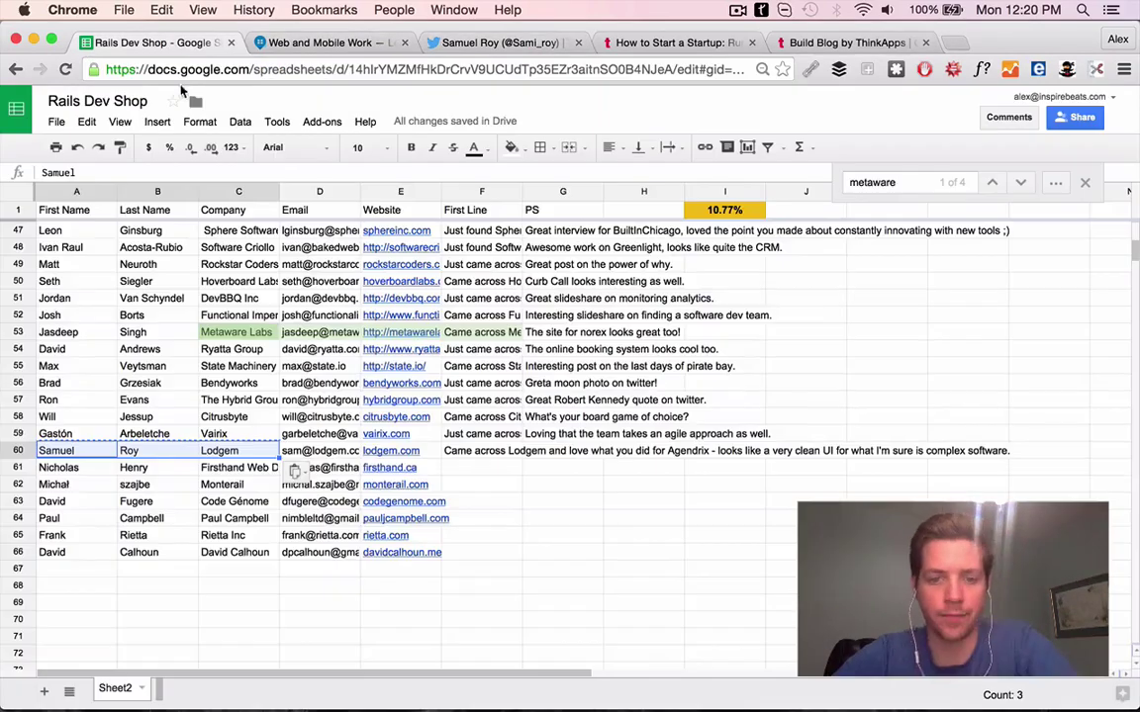
key("super+v")
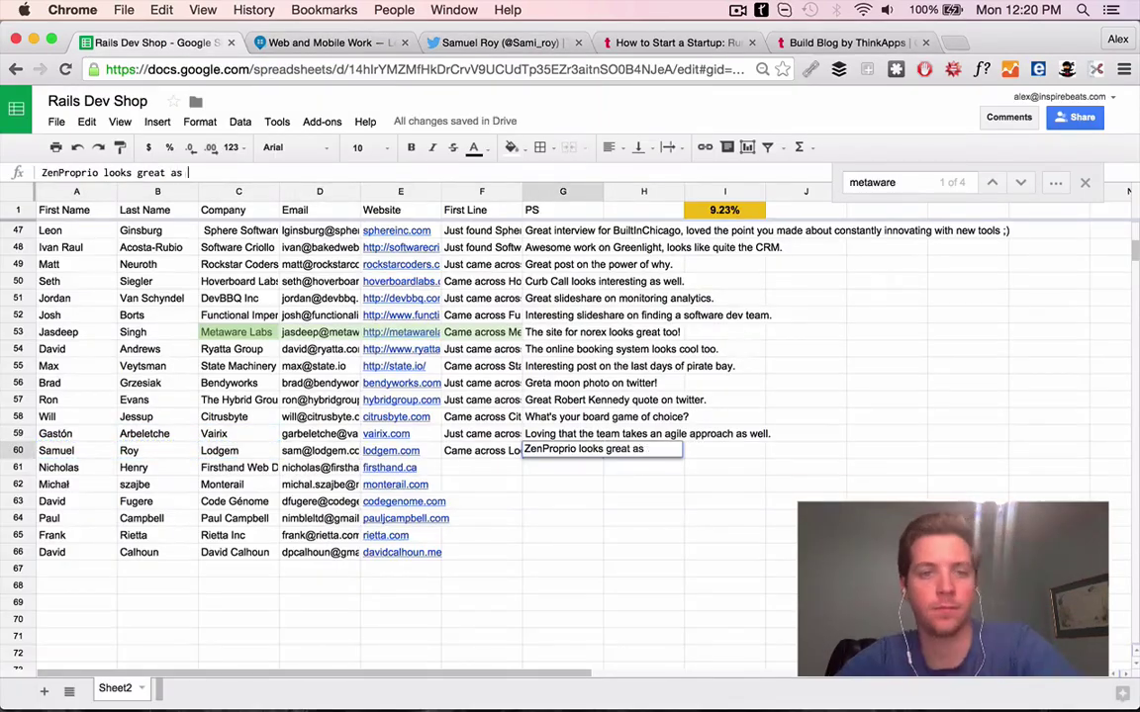
Open firsthand.ca for row 61 and close the old research tabs
left_click(390, 467)
left_click(396, 487)
left_click(388, 42)
left_click(388, 42)
left_click(387, 43)
left_click(388, 43)
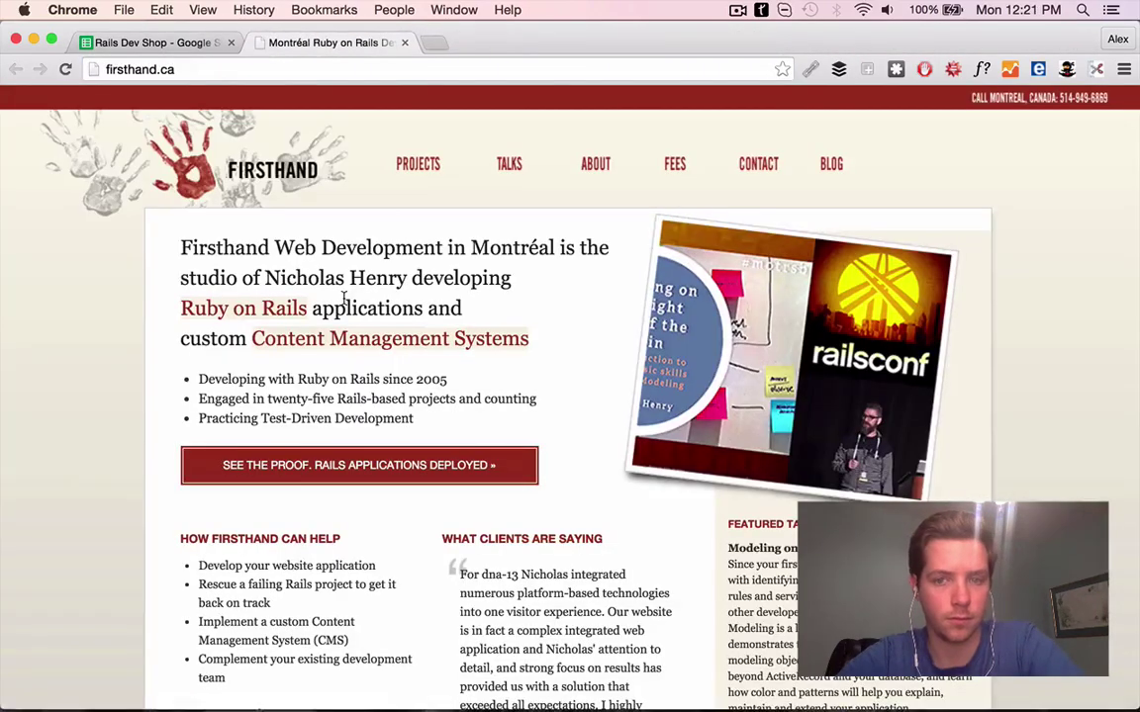
Write F61's First Line on Firsthand's Ruby focus and dedicated time, 'great differentiation.'
scroll(344, 298, "down", 10)
key("ctrl+shift+Tab")
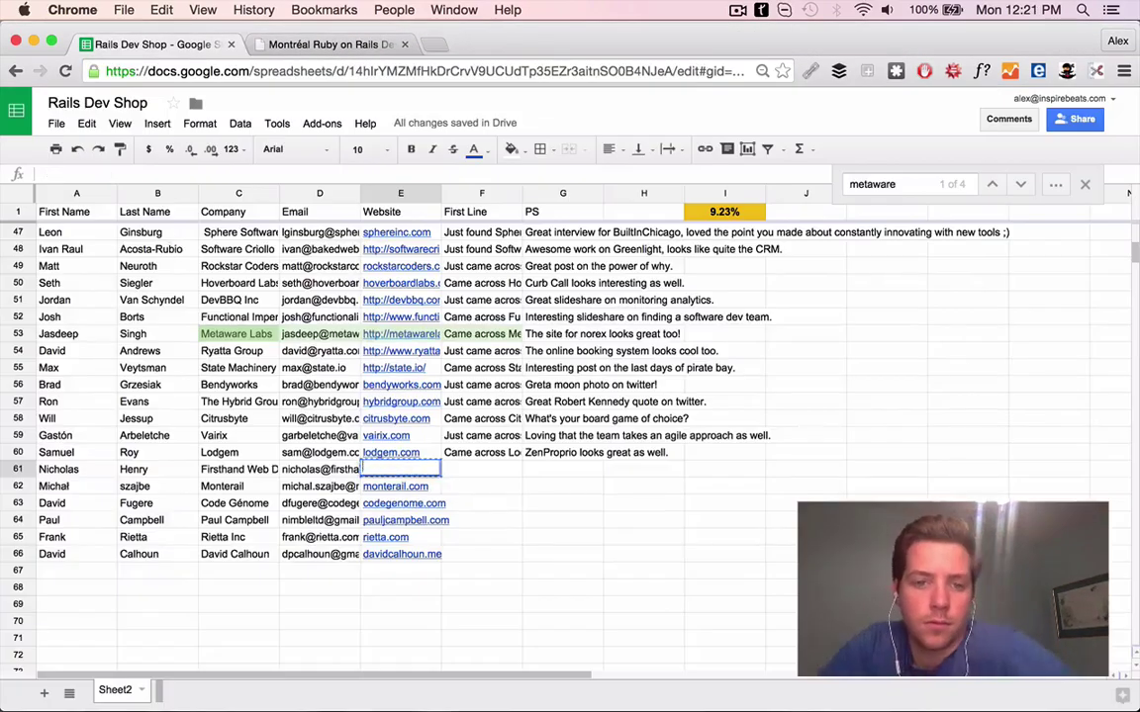
left_click(482, 469)
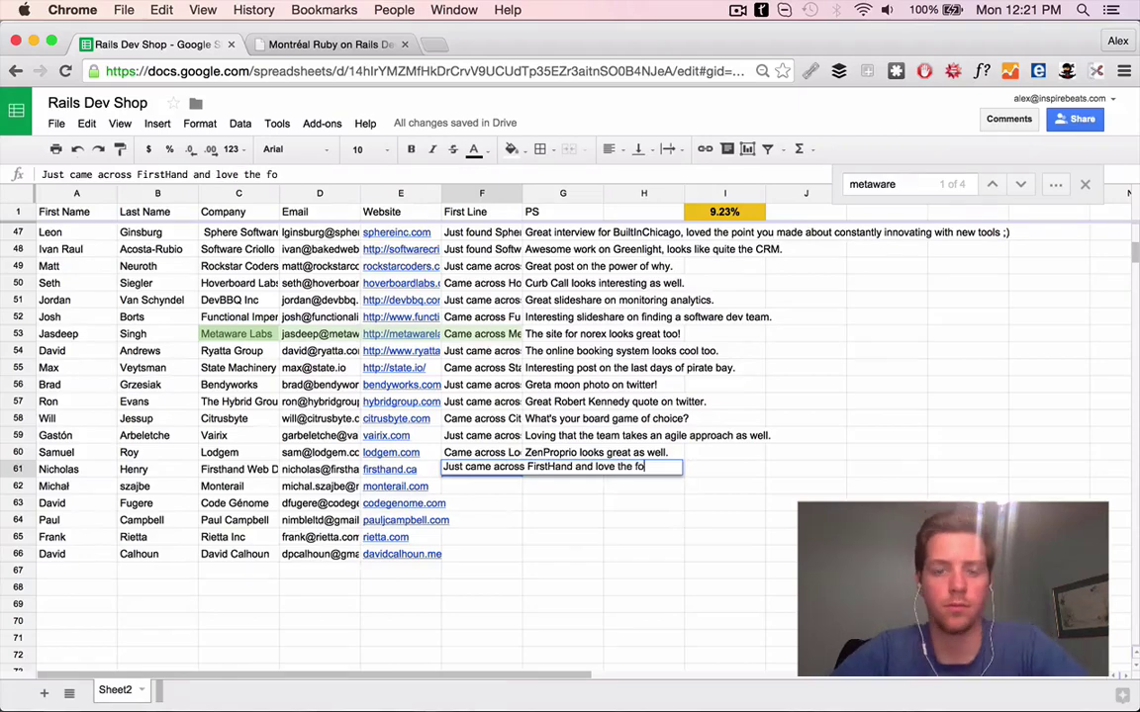
key("ctrl+Tab")
left_click(672, 166)
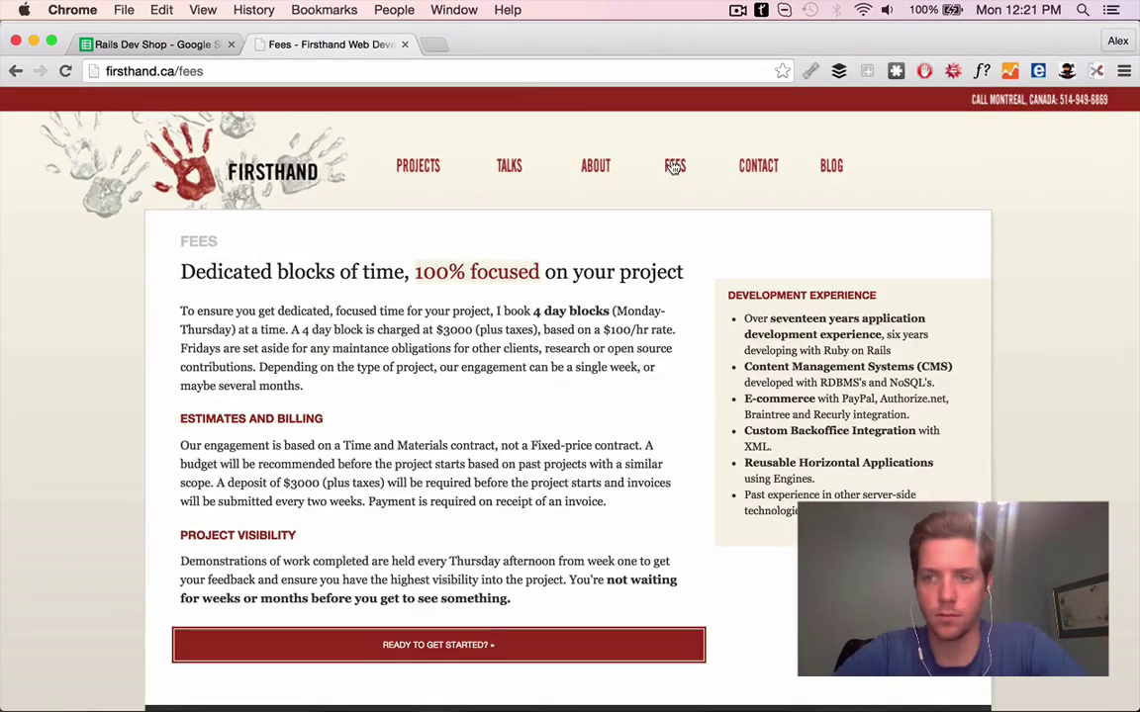
left_click(159, 44)
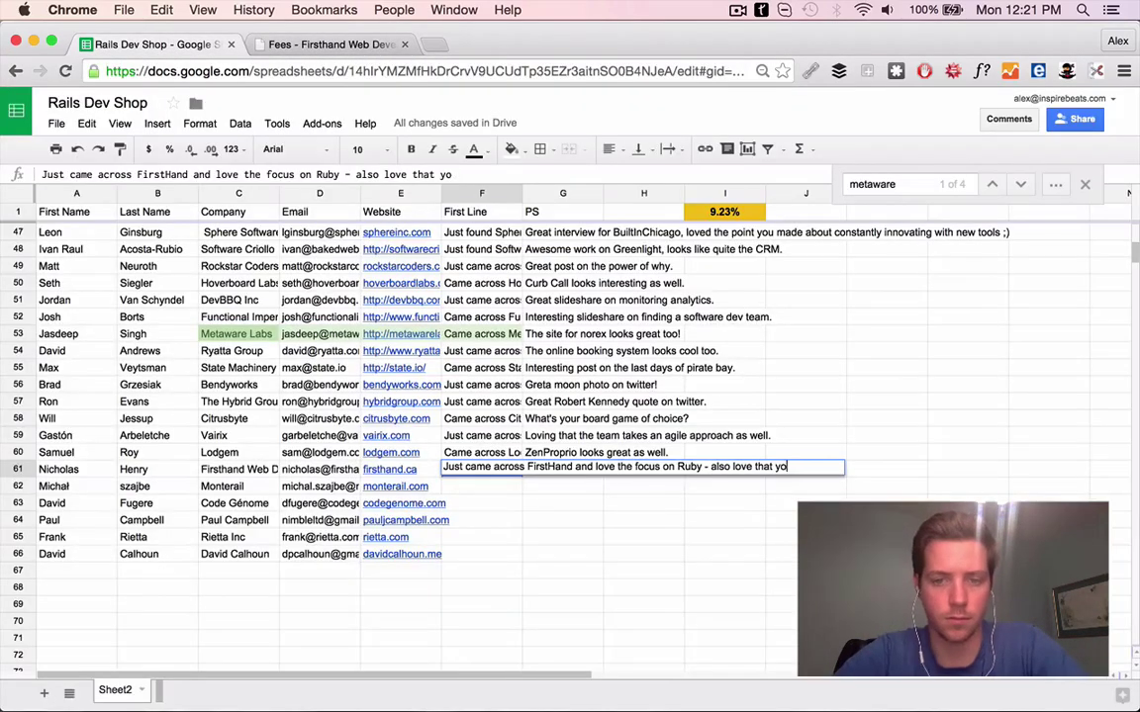
type("ed time.")
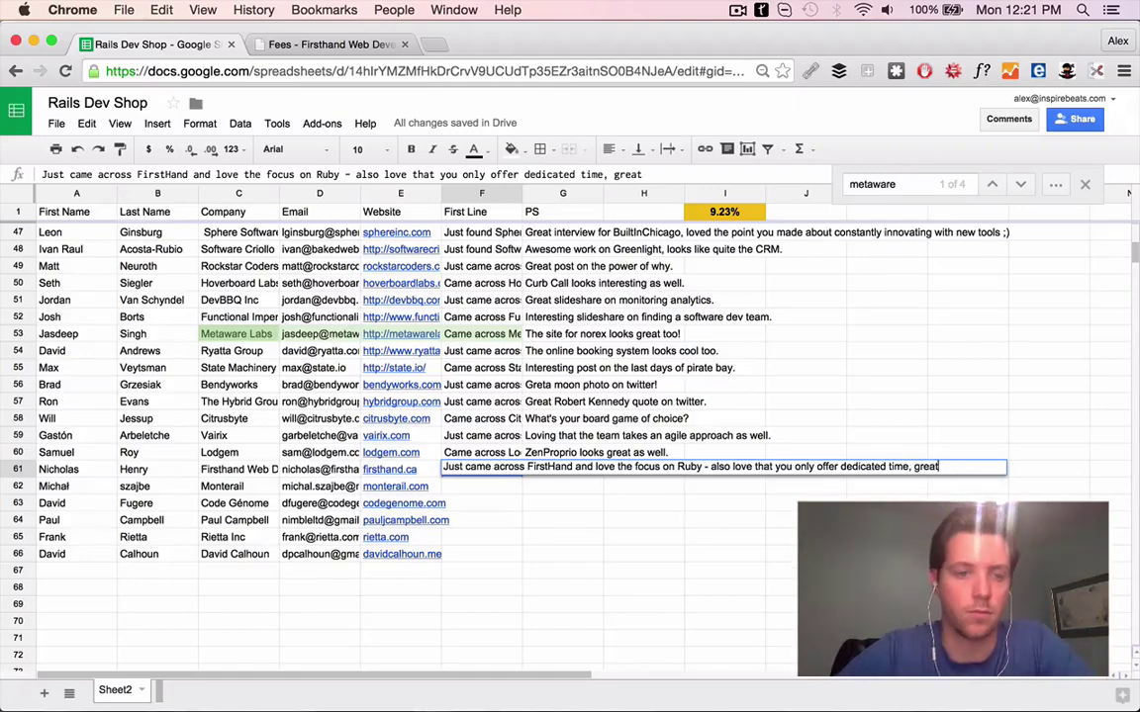
type(" great differentiation.")
left_click(64, 469)
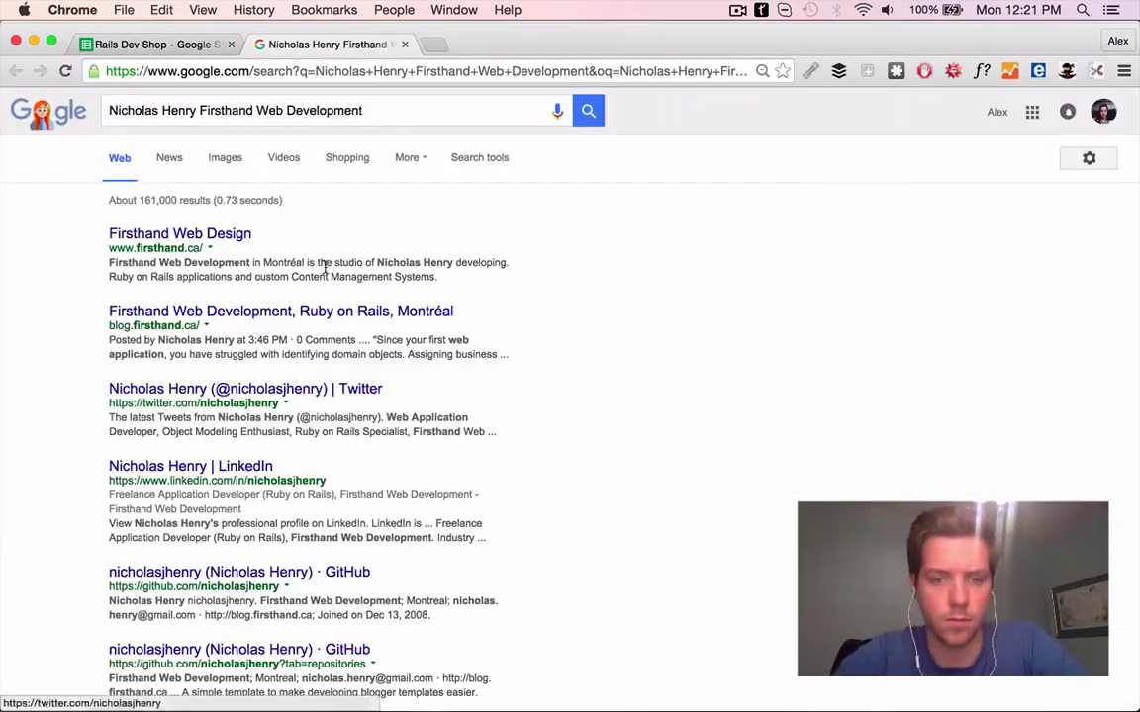
Open the Firsthand contact's Twitter profile and blog, liking one of their tweets
left_click(223, 389)
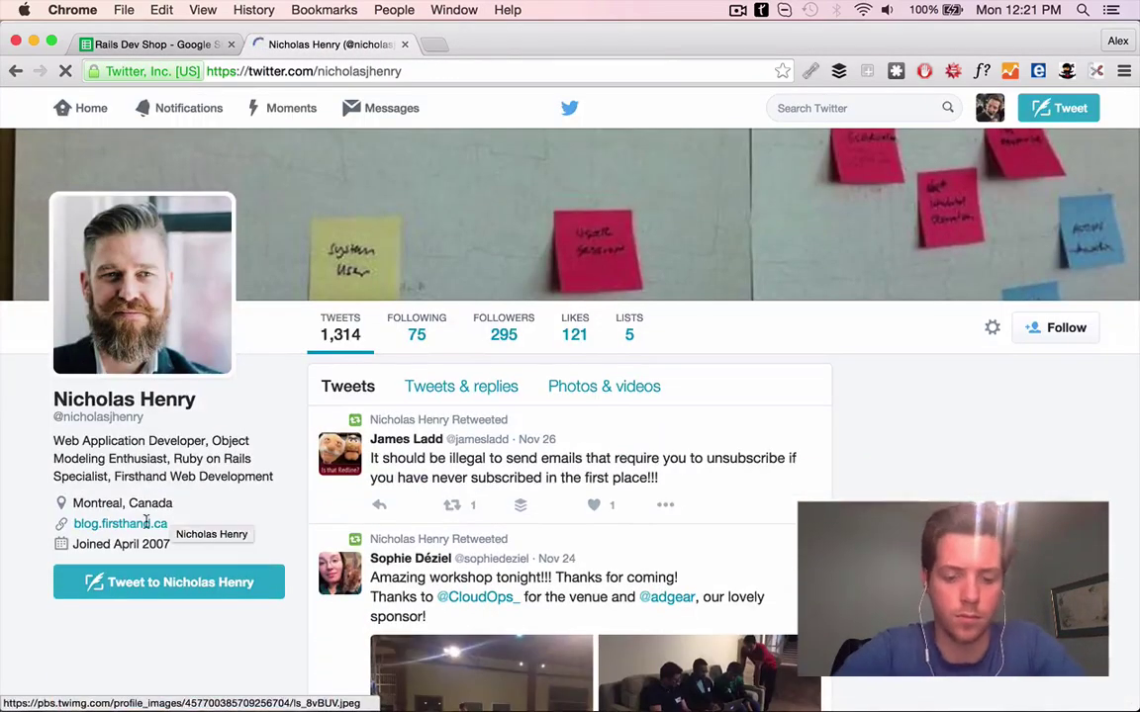
left_click(120, 516, "super")
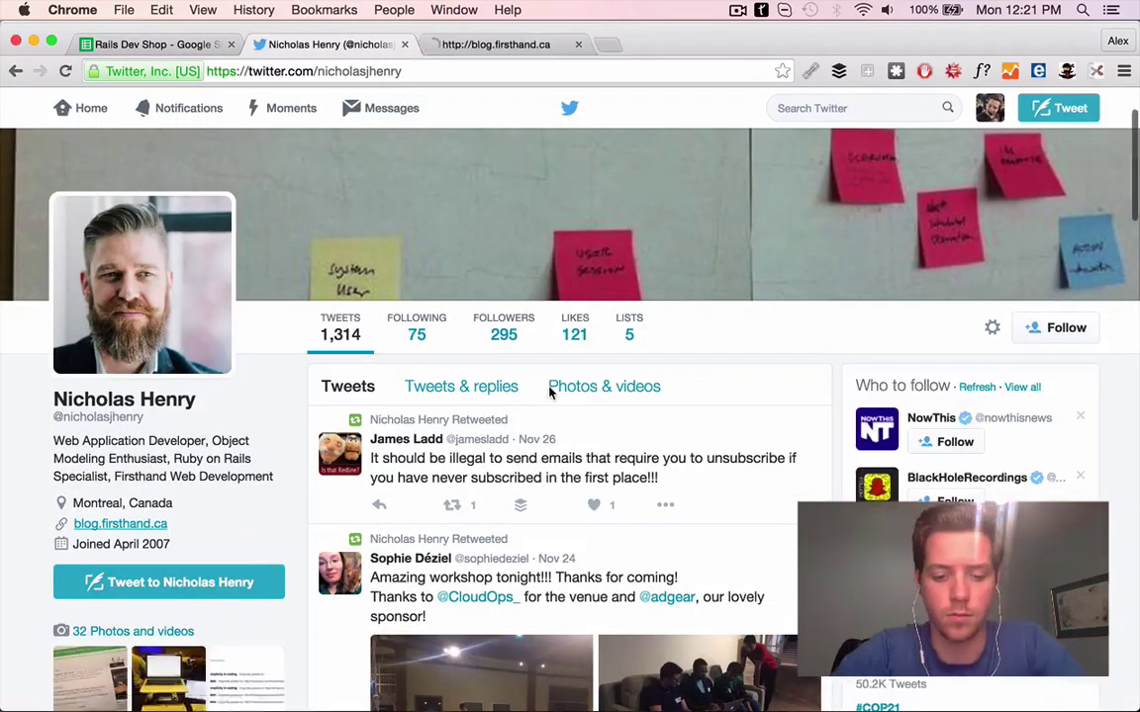
scroll(551, 392, "down", 3)
scroll(551, 310, "down", 5)
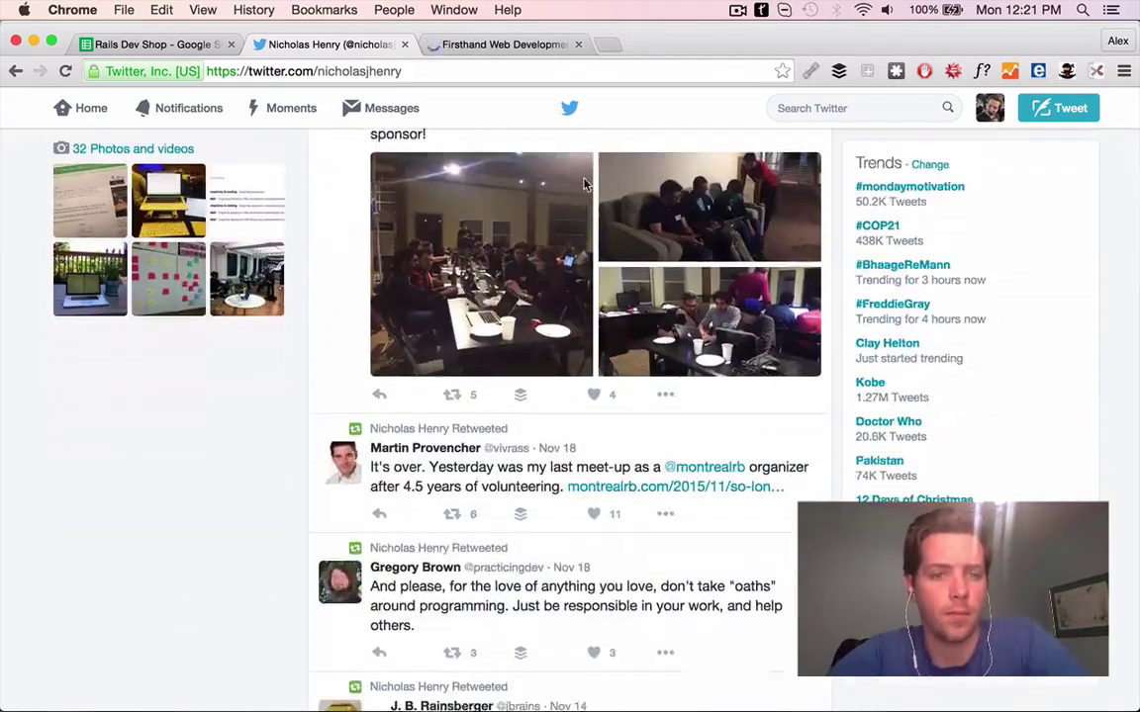
scroll(574, 319, "down", 5)
left_click(594, 329)
scroll(594, 331, "down", 4)
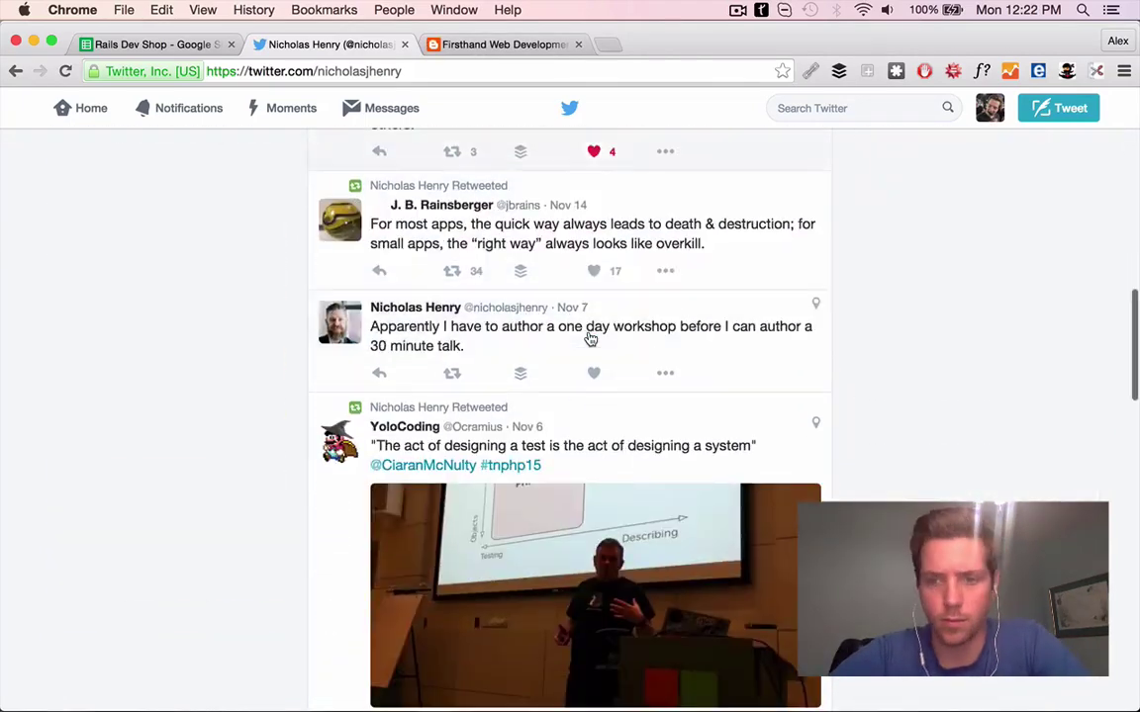
Read through the Firsthand blog posts
key("ctrl+Tab")
scroll(421, 457, "down", 6)
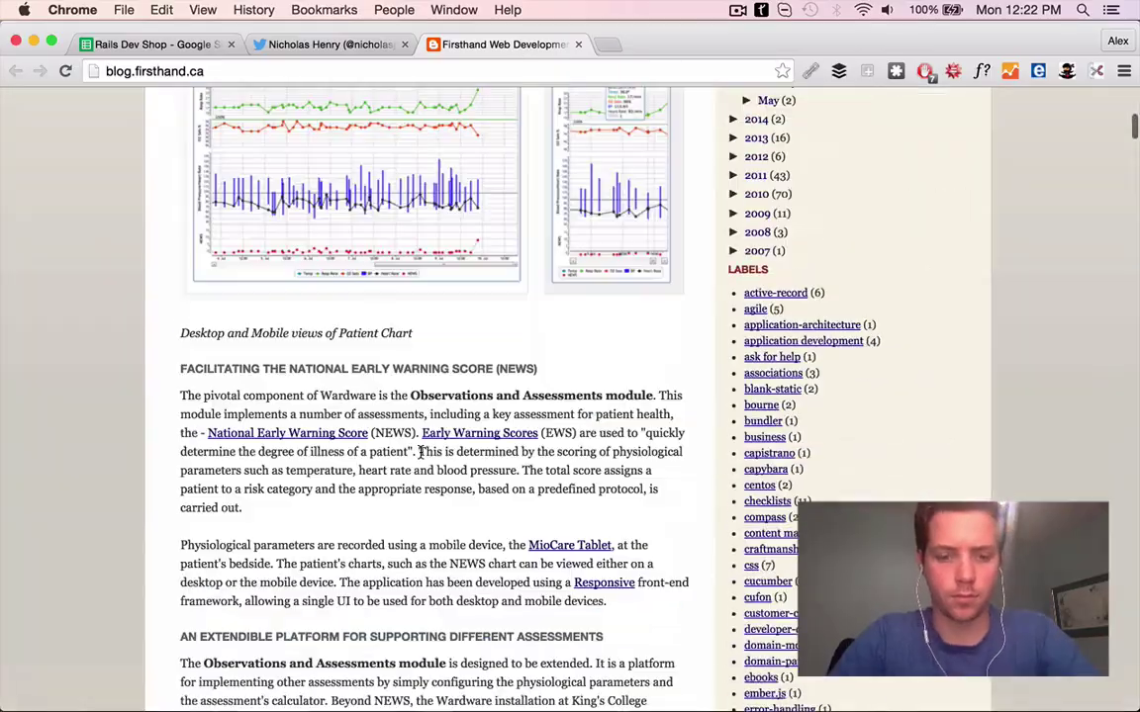
scroll(420, 457, "up", 6)
scroll(421, 457, "down", 5)
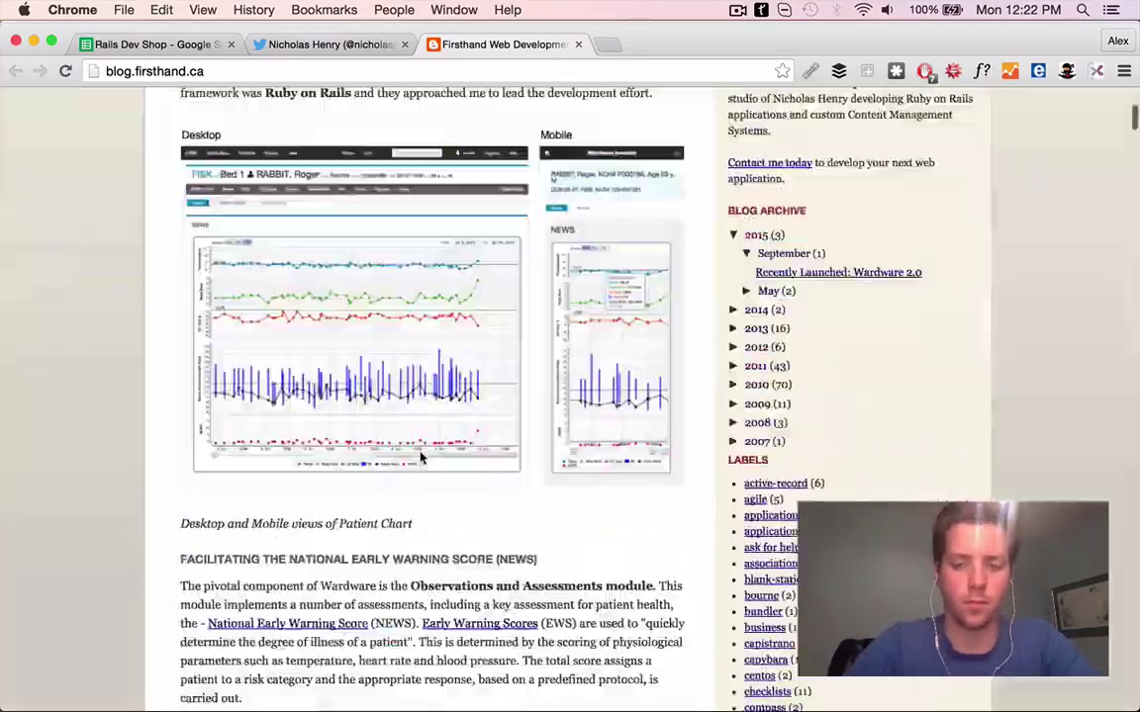
scroll(420, 457, "up", 4)
scroll(421, 457, "down", 15)
scroll(420, 457, "up", 8)
scroll(421, 457, "down", 10)
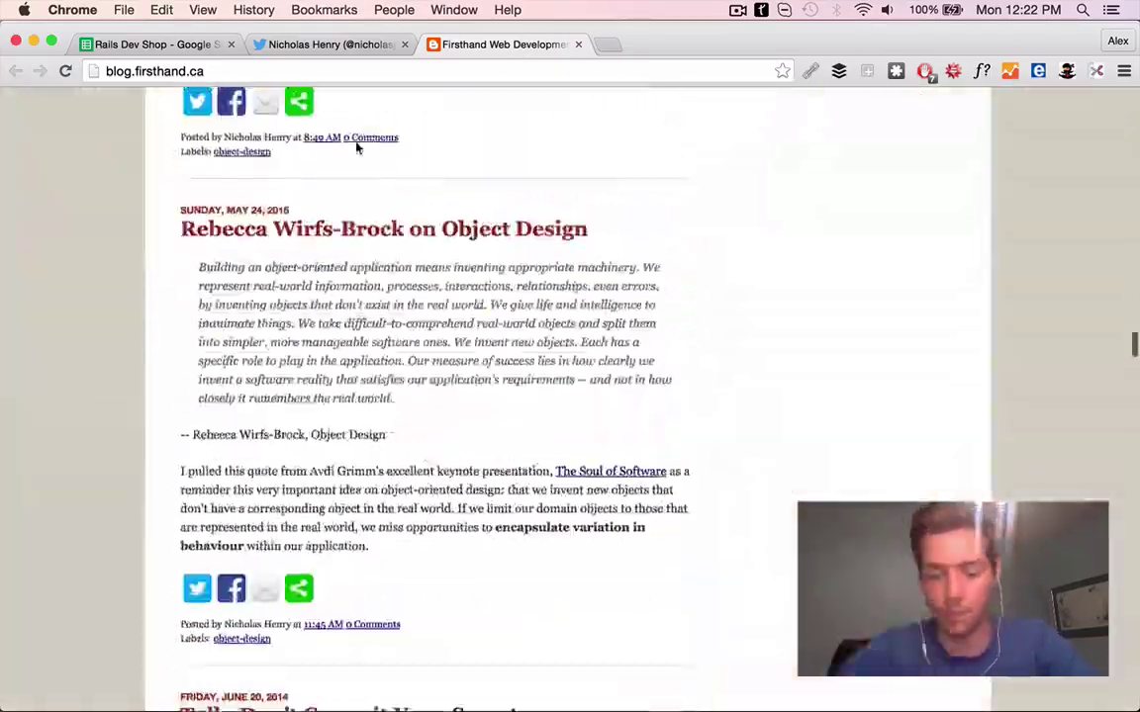
Enter G61's PS 'Greta post on design patterns.' and open Monterail's website
left_click(154, 45)
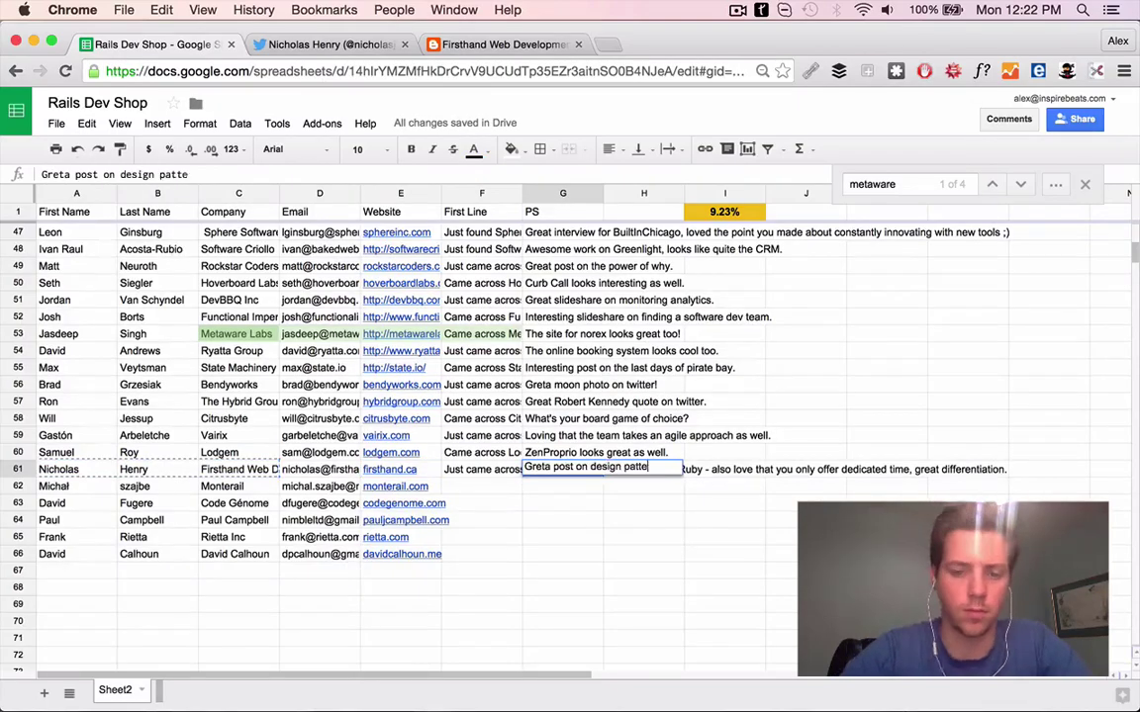
type("rns.")
left_click(395, 485)
key("super+c")
key("super+t")
key("super+v")
key("Return")
left_click(405, 45)
left_click(405, 44)
left_click(178, 44)
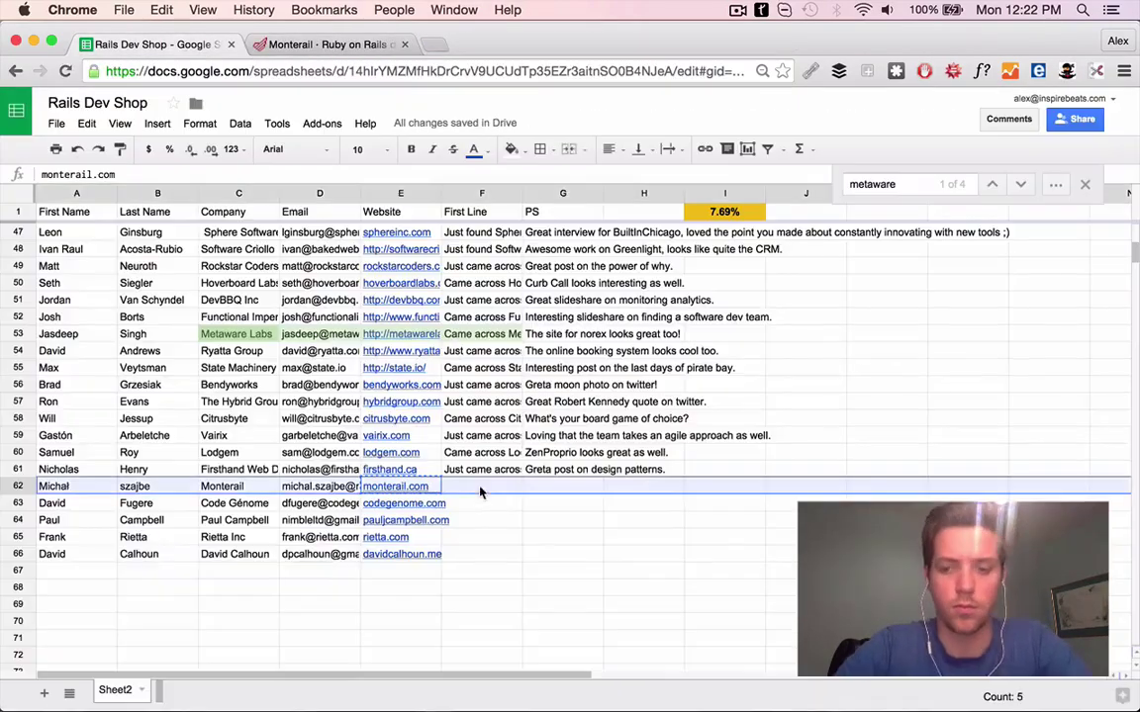
Delete the Monterail contact's row from the lead sheet
right_click(480, 492)
left_click(522, 299)
key("Return")
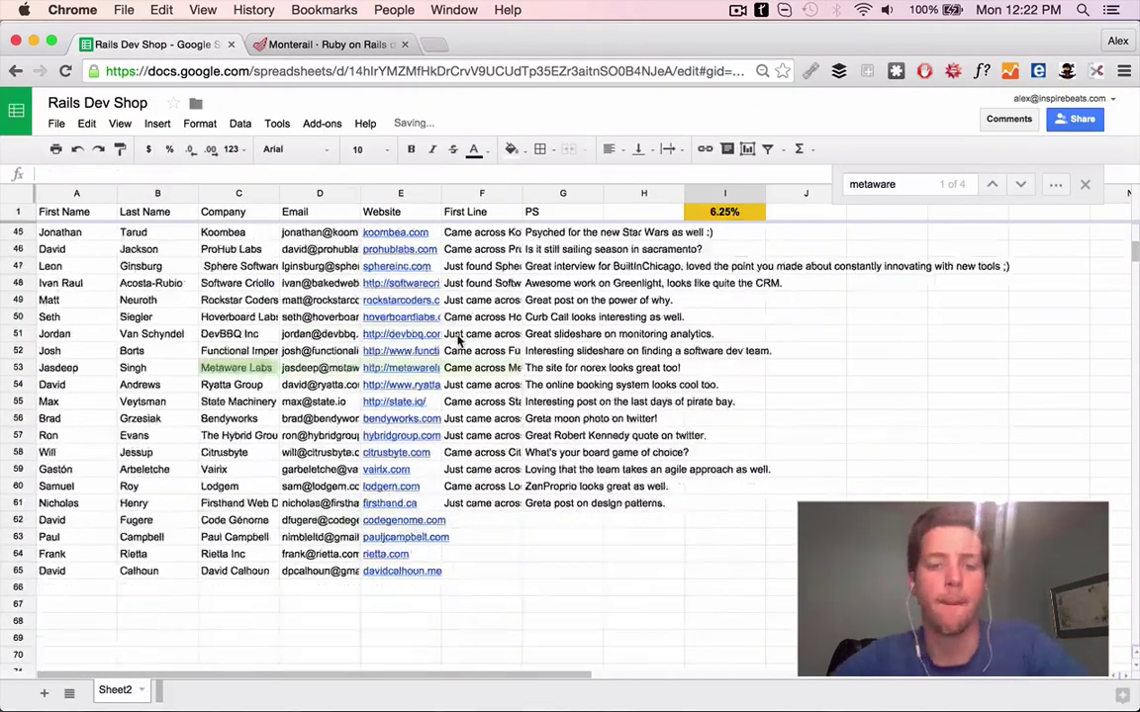
Open Code Génome's website from row 62 and browse its tagline and services page
scroll(415, 396, "down", 3)
left_click(407, 420)
key("super+c")
key("super+t")
key("super+v")
key("Return")
left_click(405, 45)
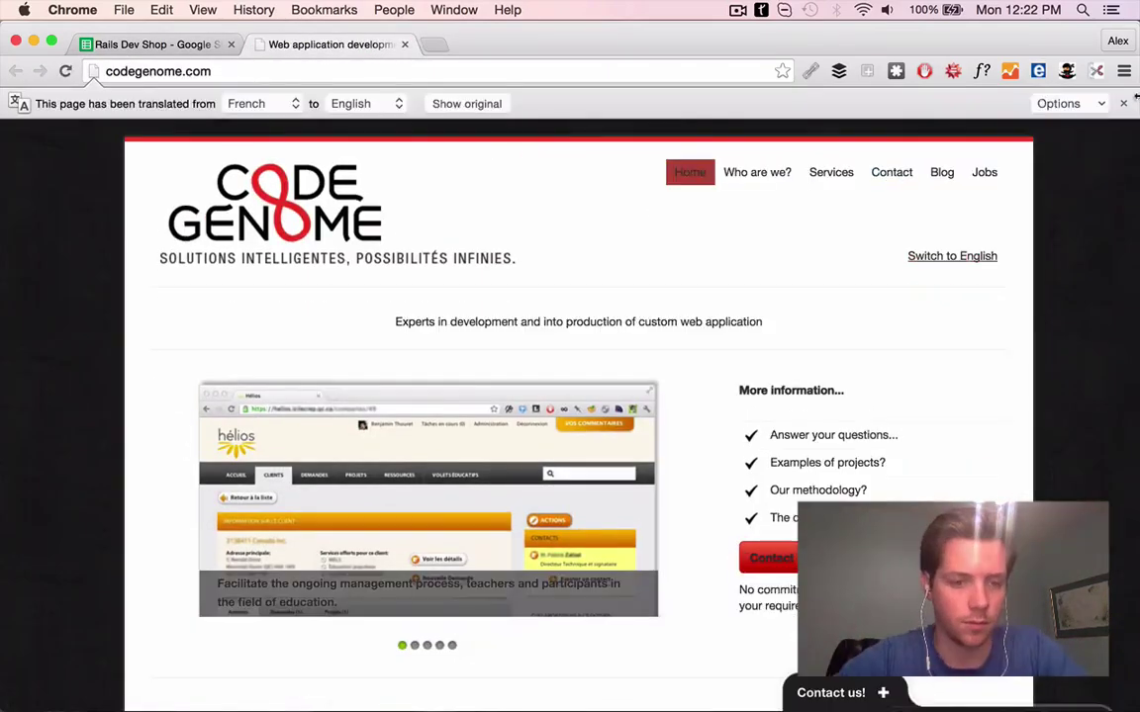
scroll(832, 399, "down", 5)
scroll(832, 400, "up", 6)
left_click_drag(120, 193, 794, 193)
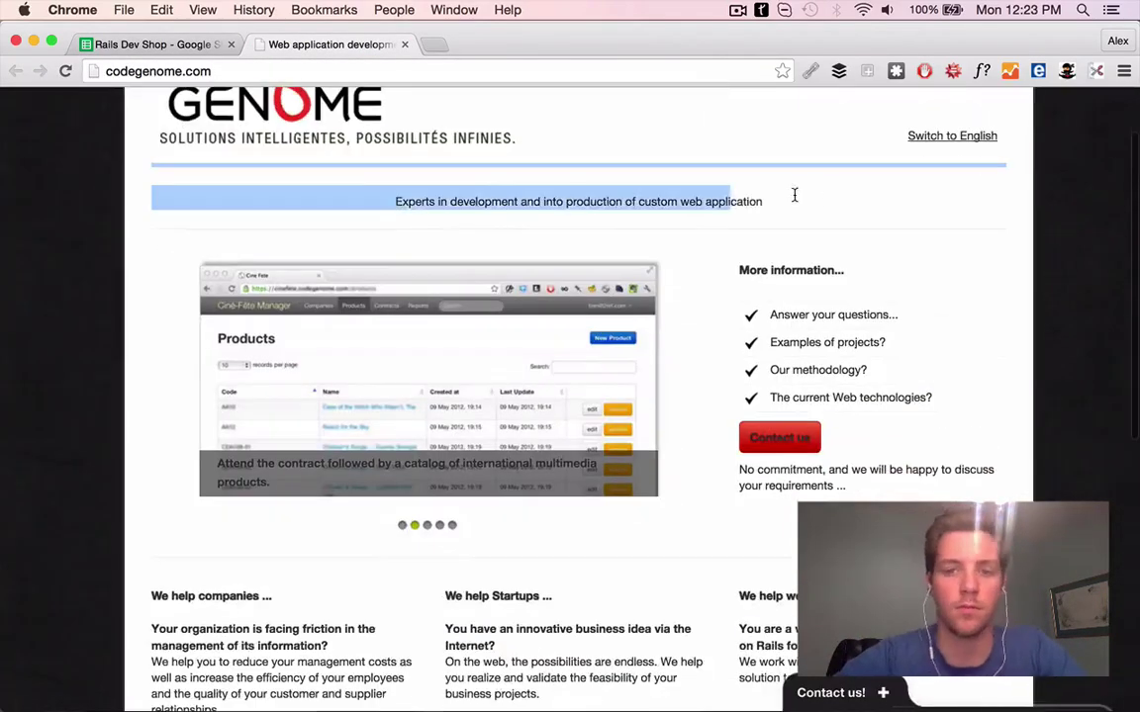
scroll(827, 200, "down", 10)
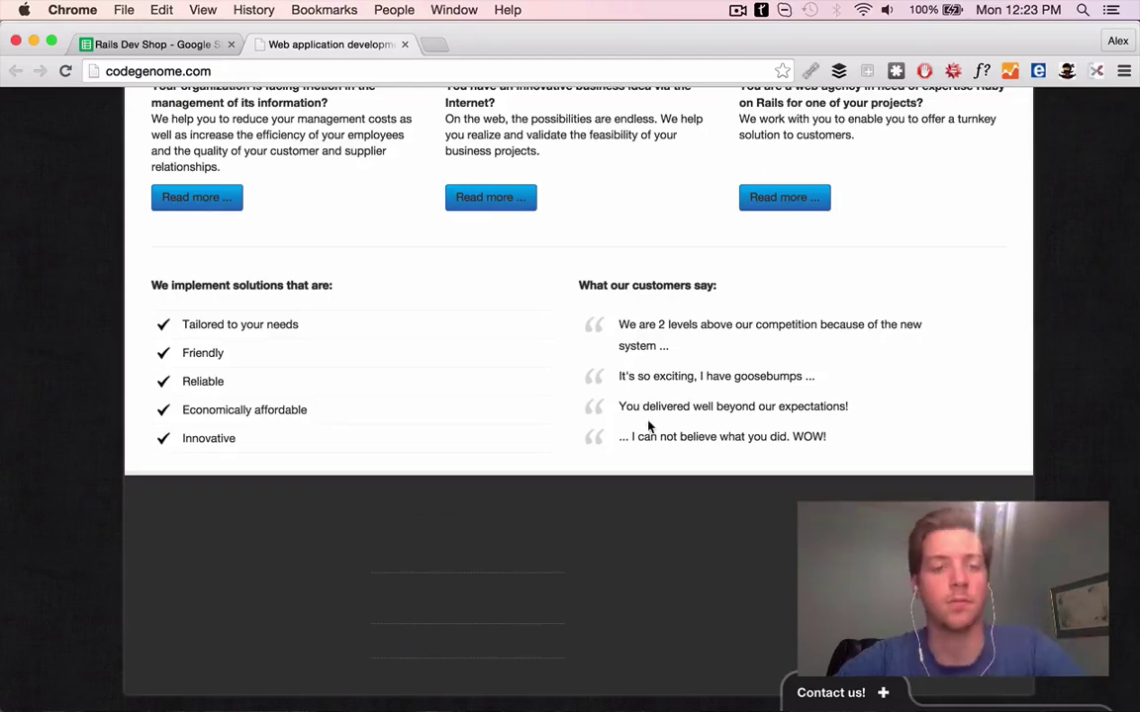
scroll(744, 573, "up", 10)
left_click(831, 142)
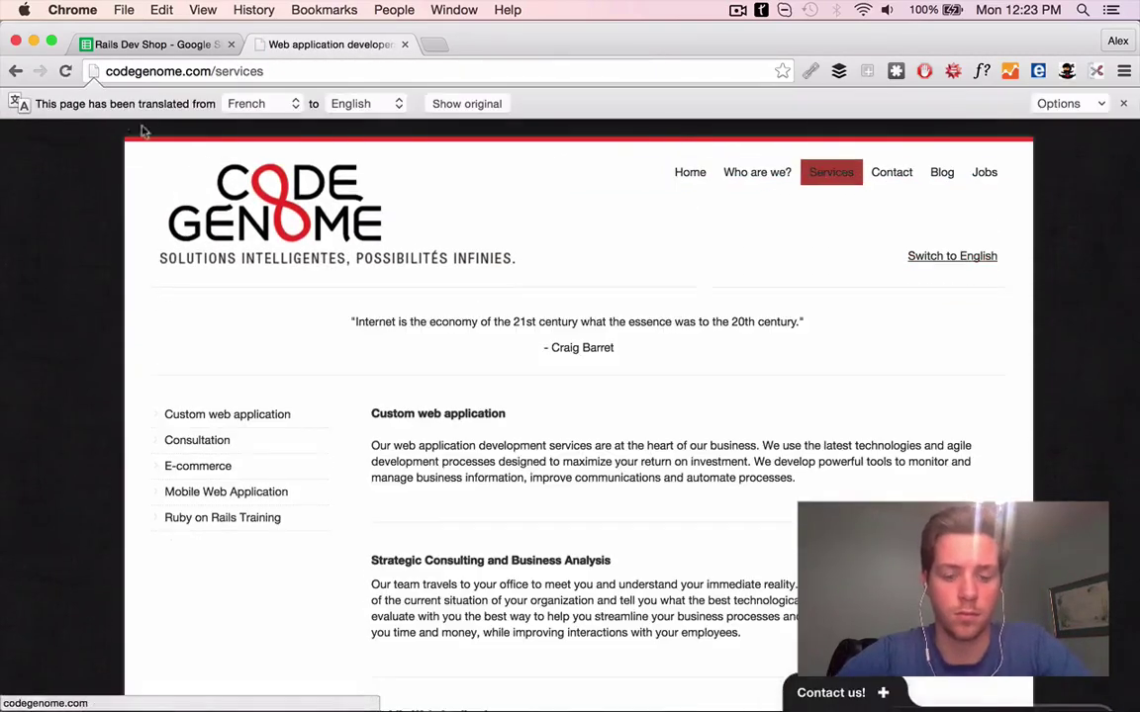
Write the testimonials-based First Line in F62, ending 'you guys.'
left_click(176, 45)
type("Just came across your site and love the testimonials - looks like clients have")
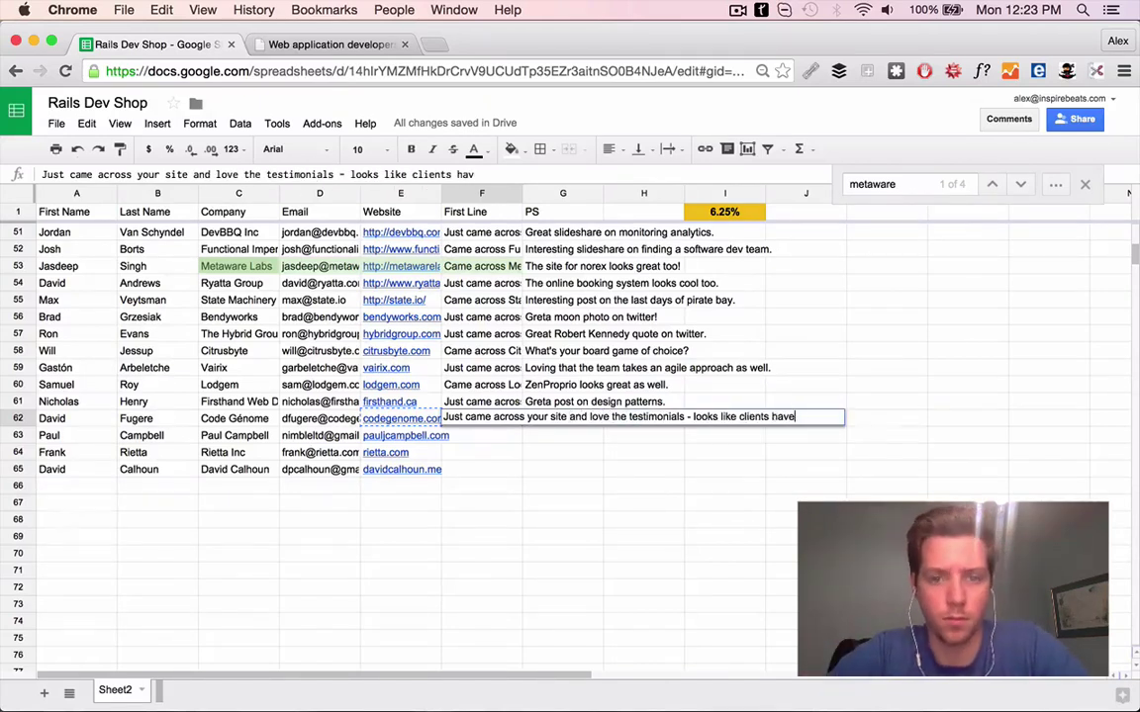
type("you guys.")
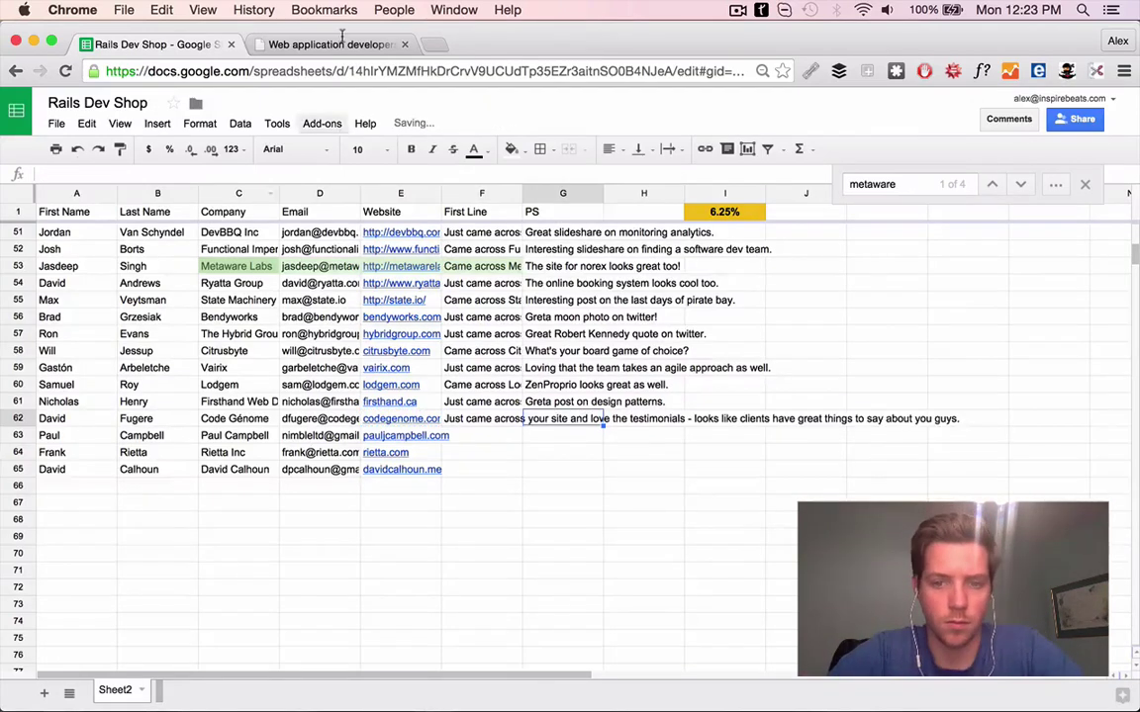
Review Code Génome's English services page, the contact's LinkedIn result and the company Twitter
left_click(334, 44)
key("super+1")
left_click(330, 44)
left_click(957, 257)
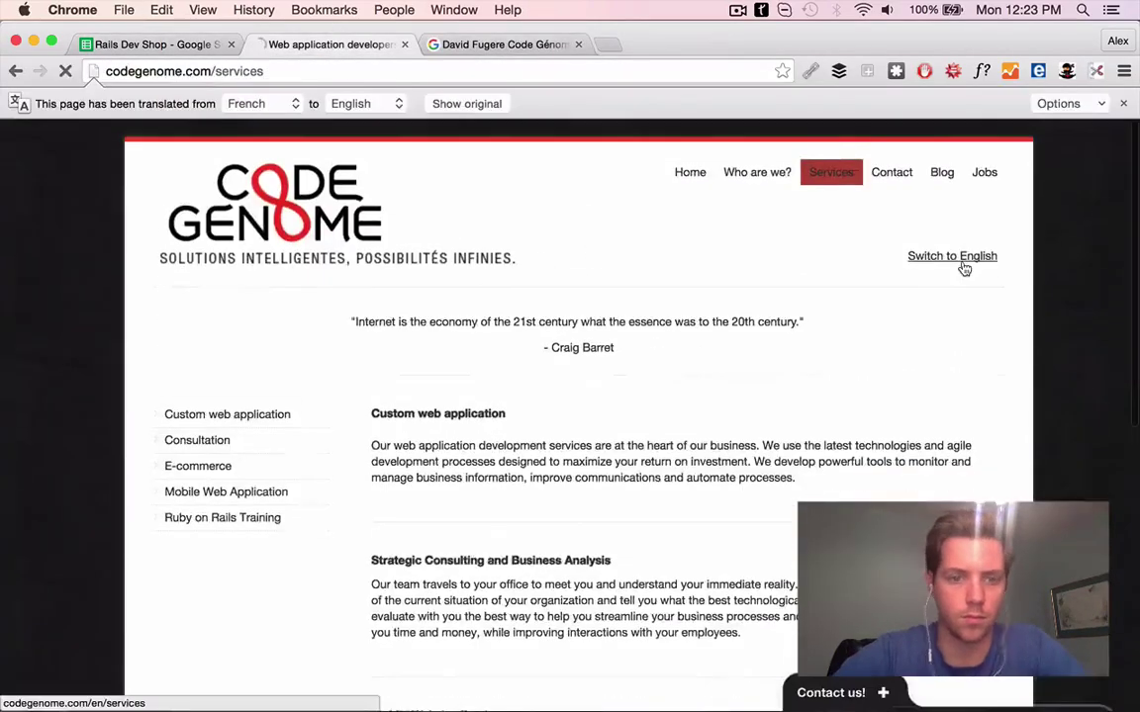
scroll(527, 526, "down", 10)
key("super+3")
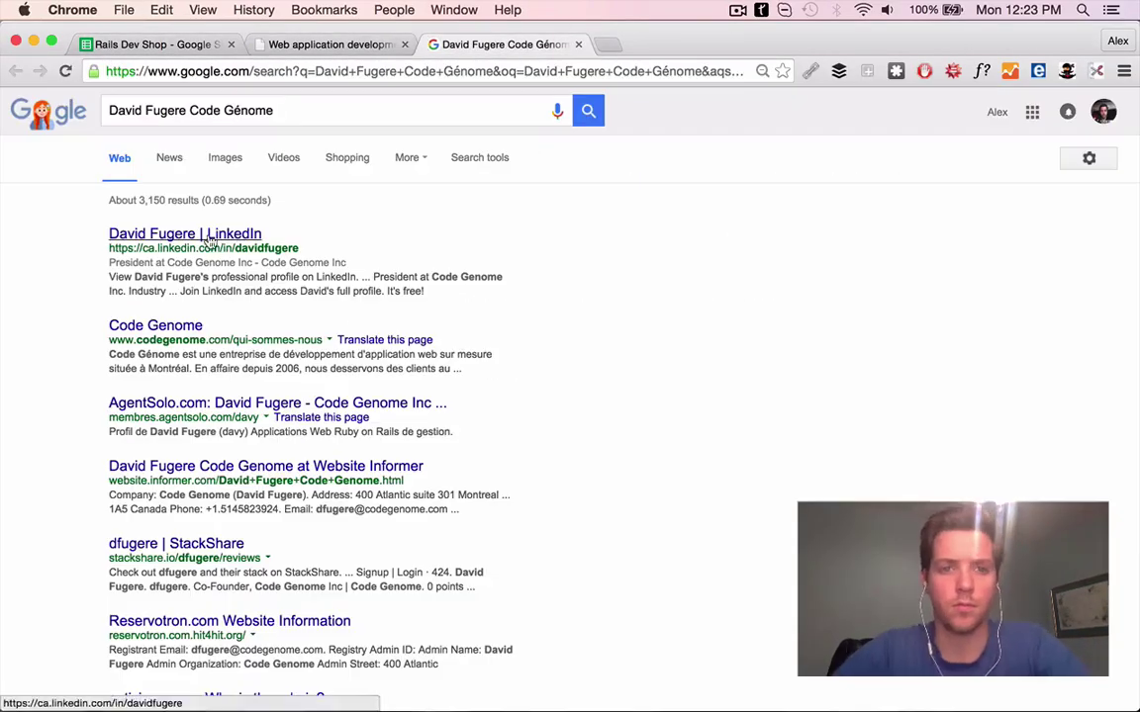
left_click(185, 233)
left_click(329, 45)
left_click(502, 49)
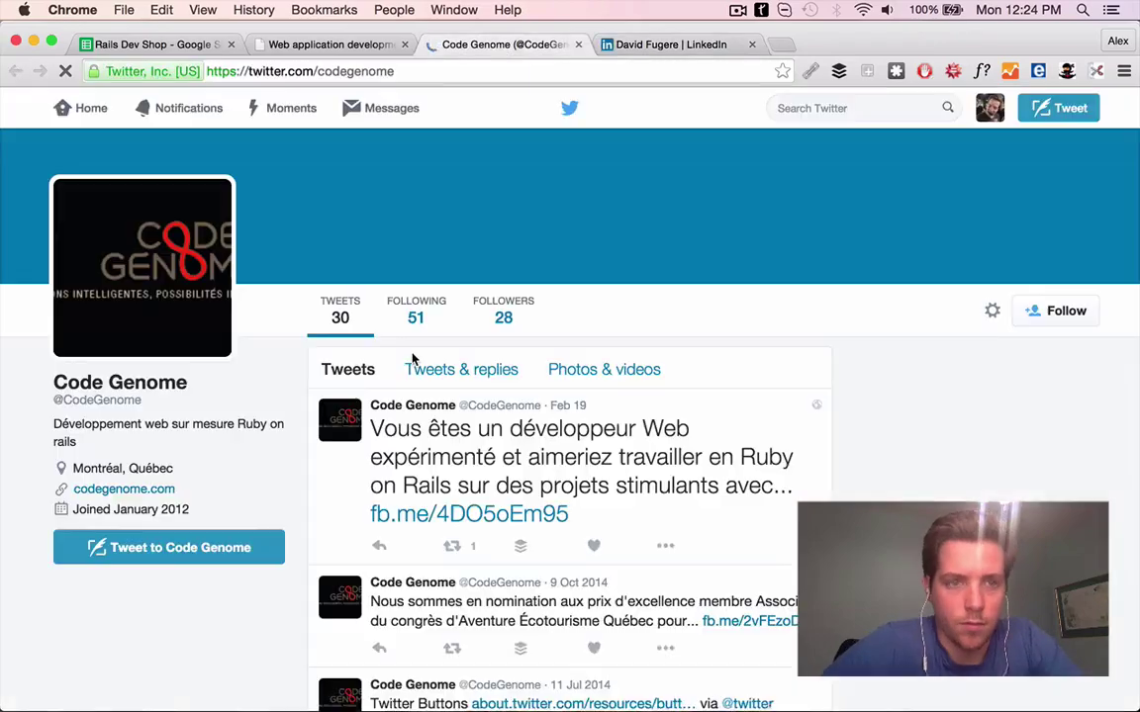
scroll(348, 382, "down", 5)
left_click(593, 452)
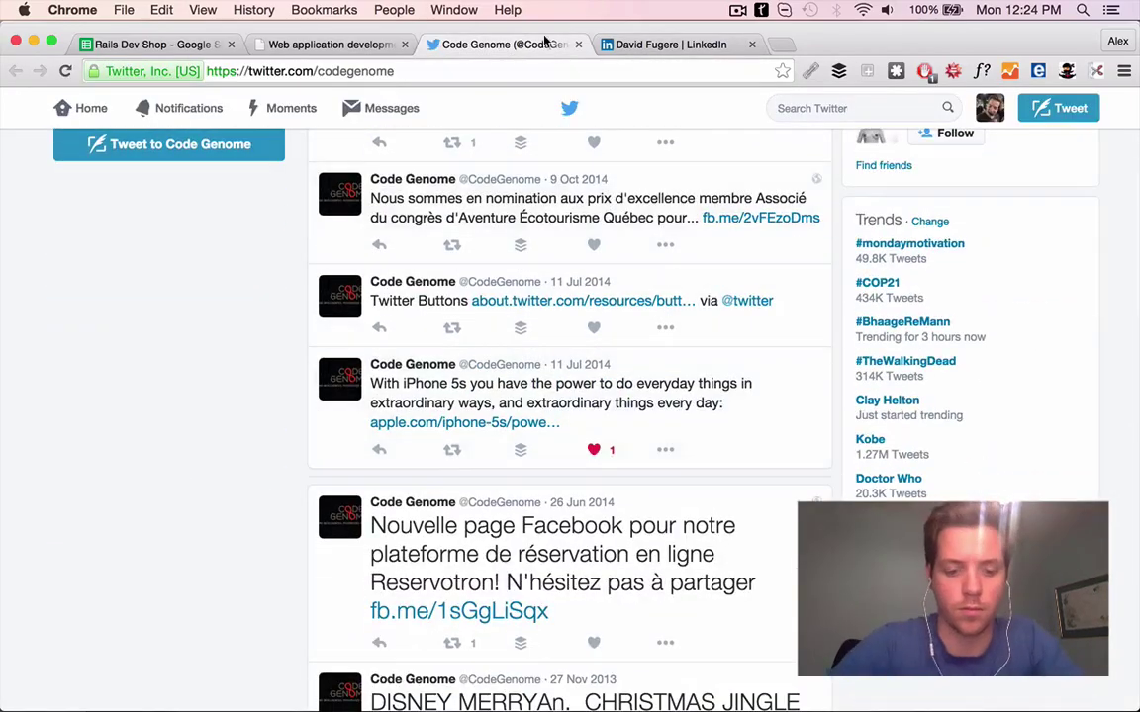
key("super+w")
Check the contact's personal Twitter and find the Belden intranet project on Code Génome's site
left_click(217, 410)
left_click(251, 419)
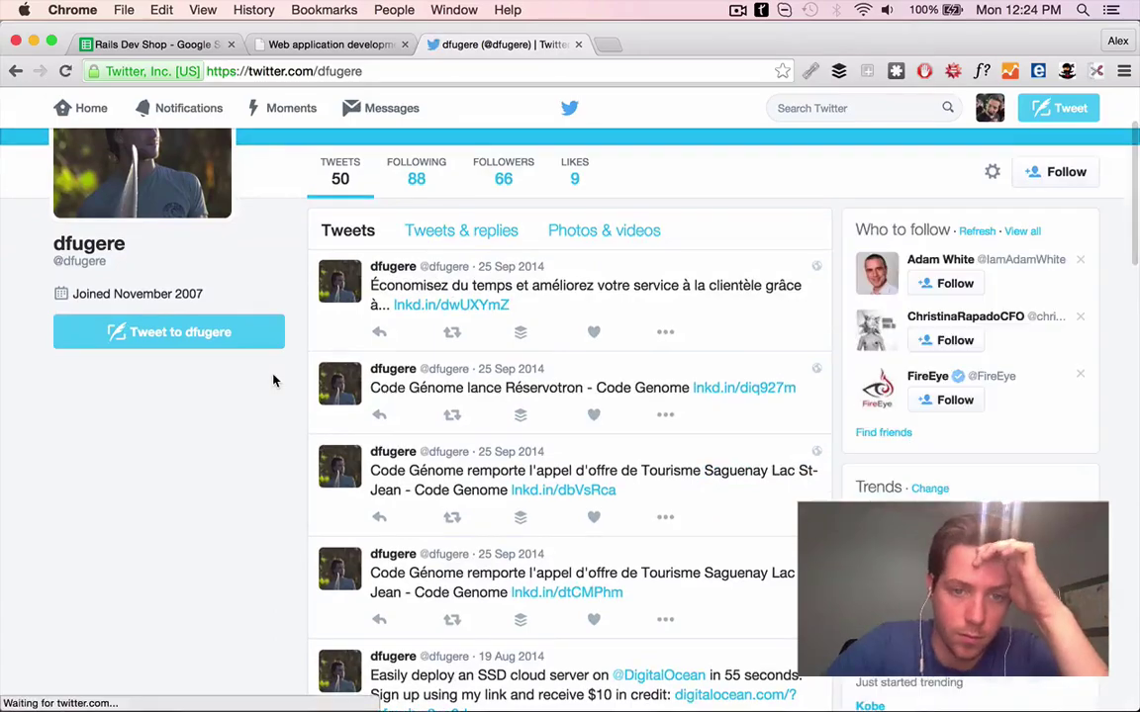
left_click(14, 72)
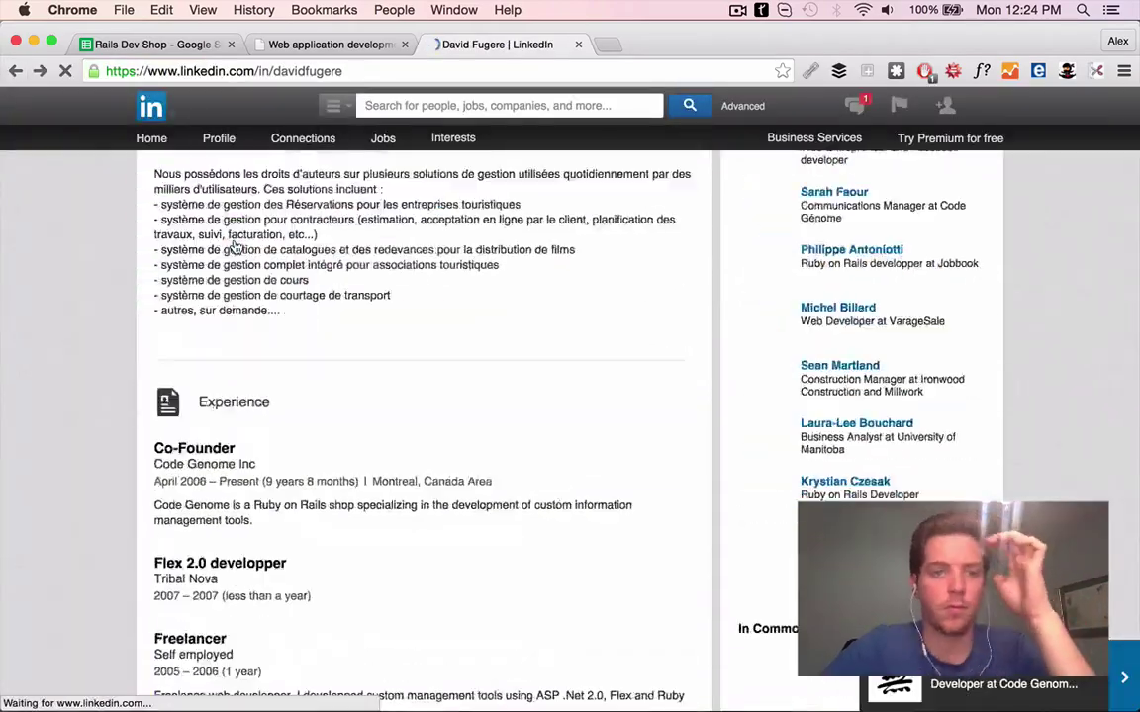
key("super+w")
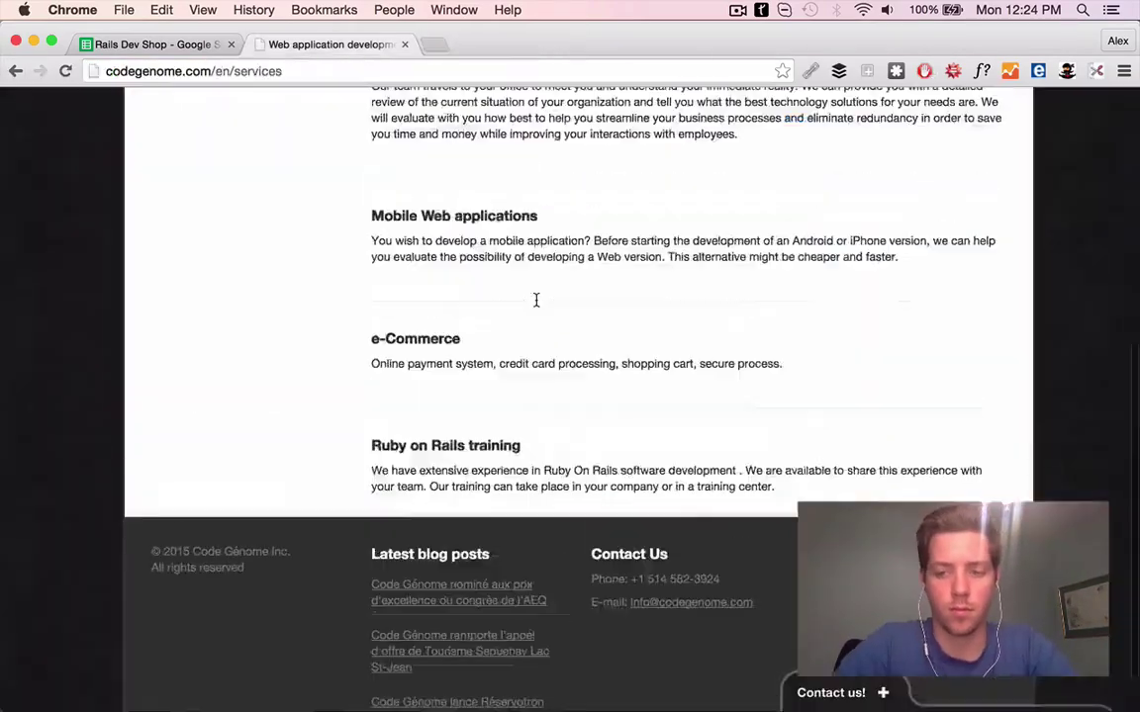
left_click(622, 139)
left_click(428, 613)
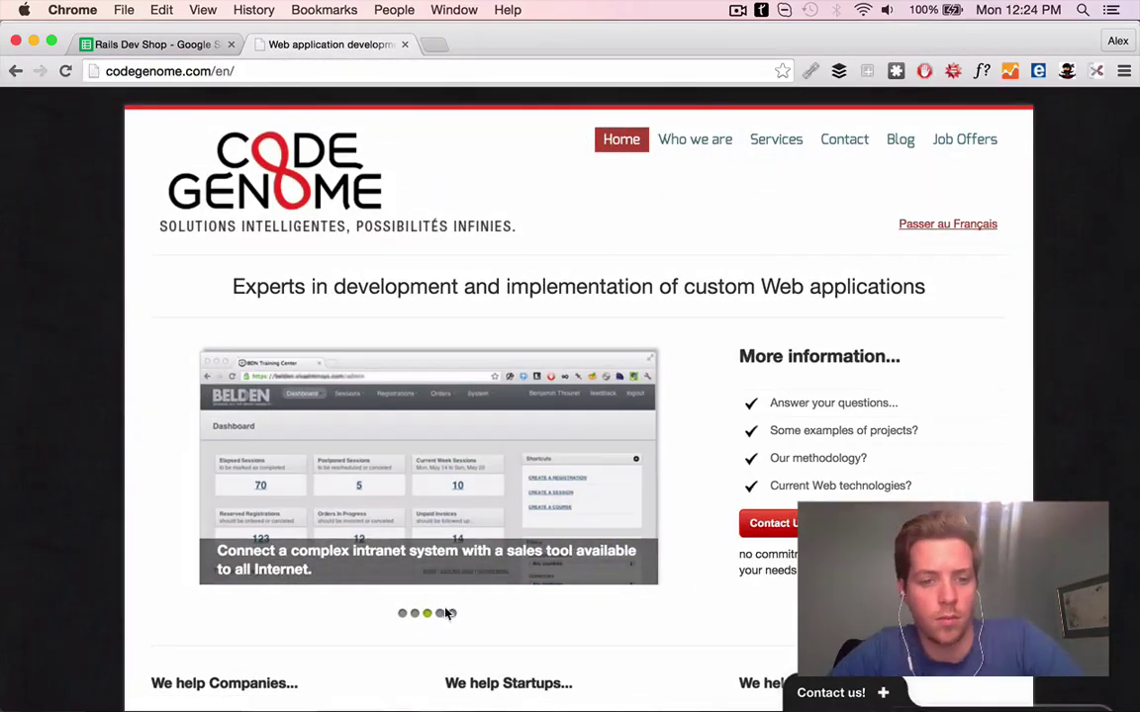
Correct 'Greta' to 'Great' in G61 and finish the Belden project PS in G62
left_click(154, 43)
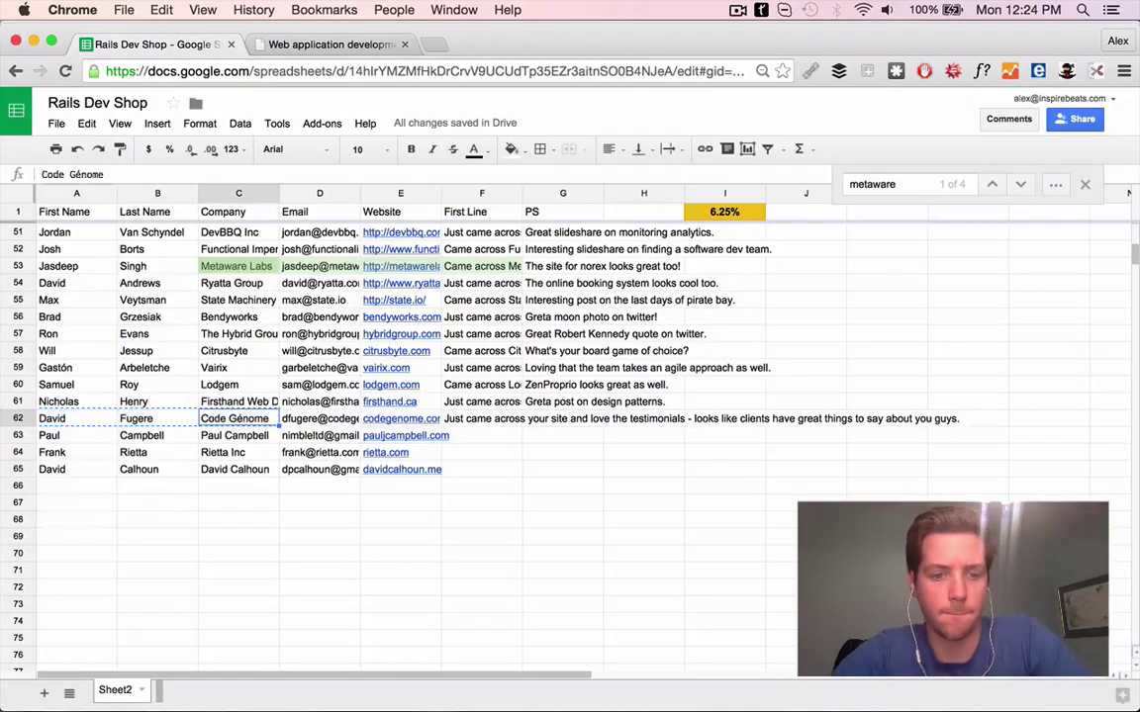
double_click(557, 400)
key("BackSpace")
key("BackSpace")
key("BackSpace")
key("BackSpace")
type("reat")
key("Return")
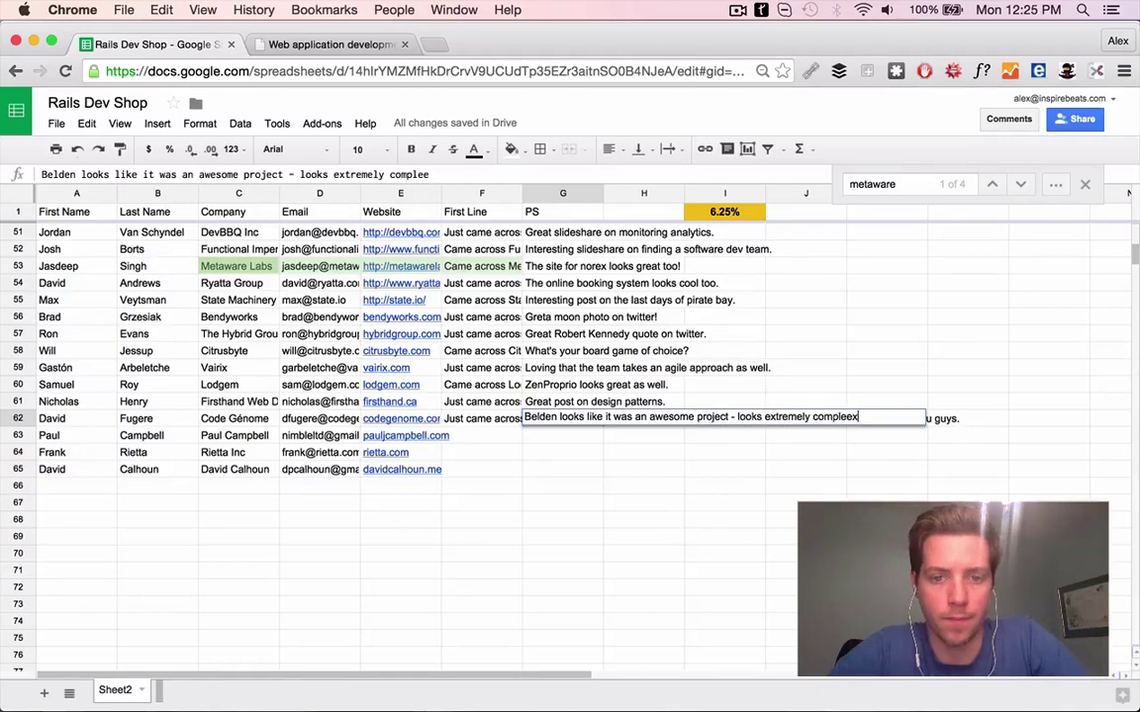
type(".")
key("Return")
Copy the website address from E63 and load it in a new tab
key("Left")
key("Left")
key("ctrl+c")
key("ctrl+t")
key("ctrl+v")
key("Return")
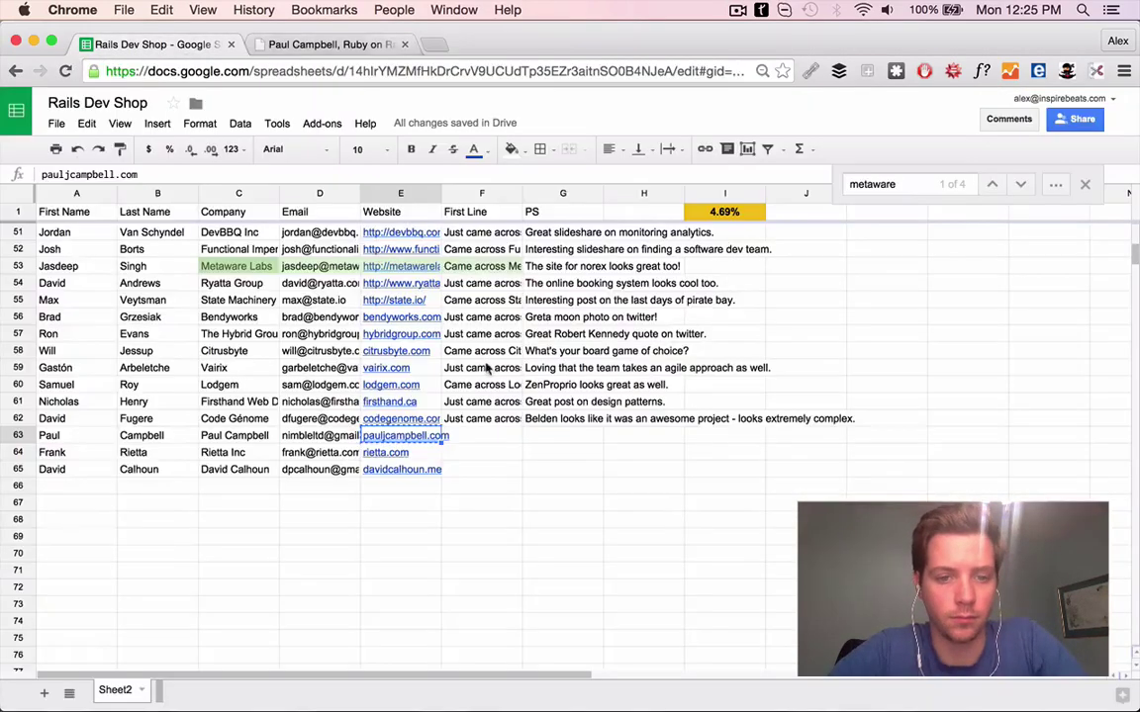
Write the F63 First Line about the contact's work on Re-Face It
left_click(495, 436)
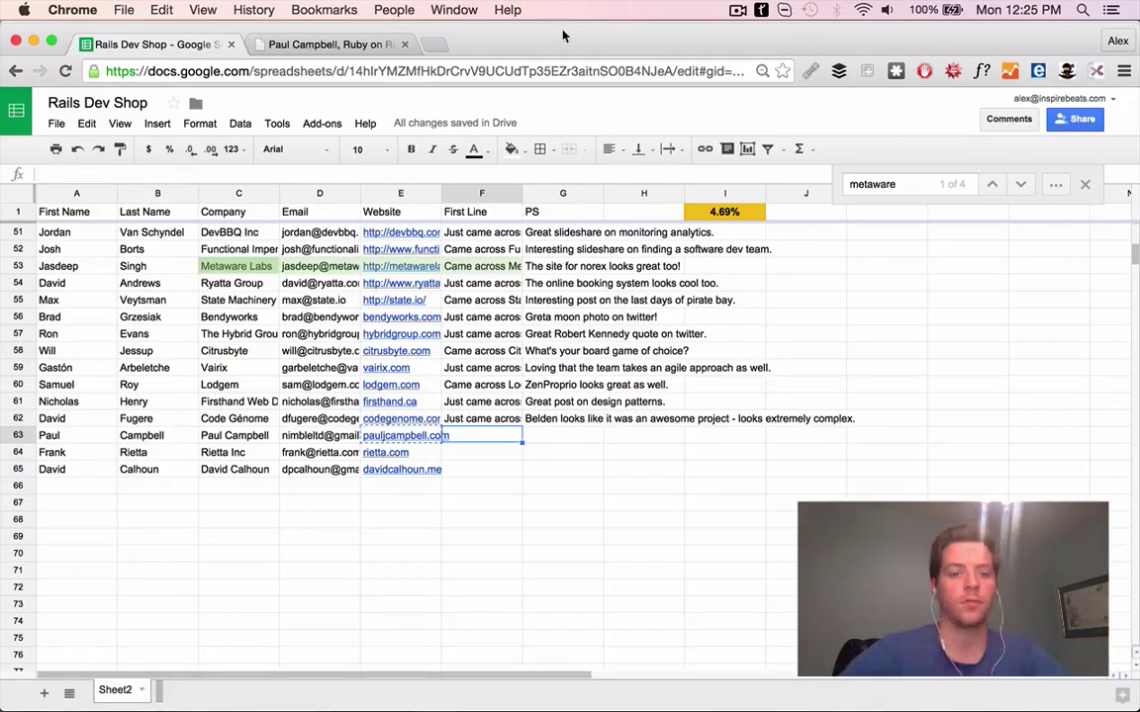
key("super+f")
type("rietta")
left_click(354, 44)
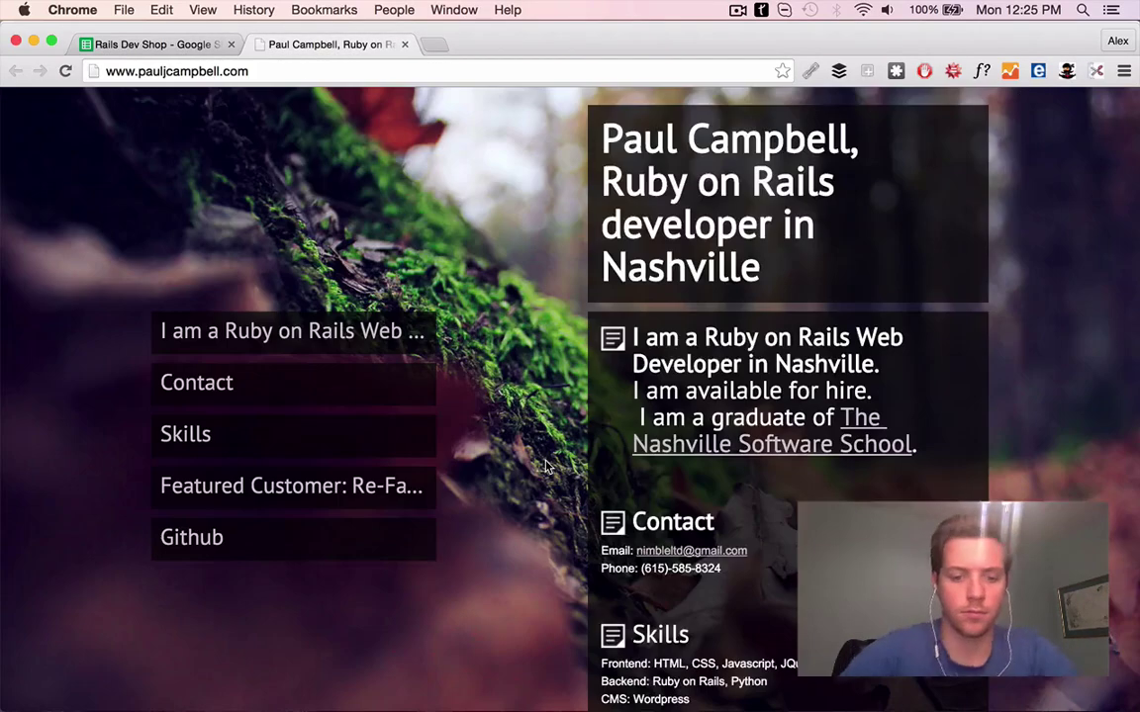
scroll(544, 465, "down", 5)
scroll(545, 465, "down", 5)
key("super+1")
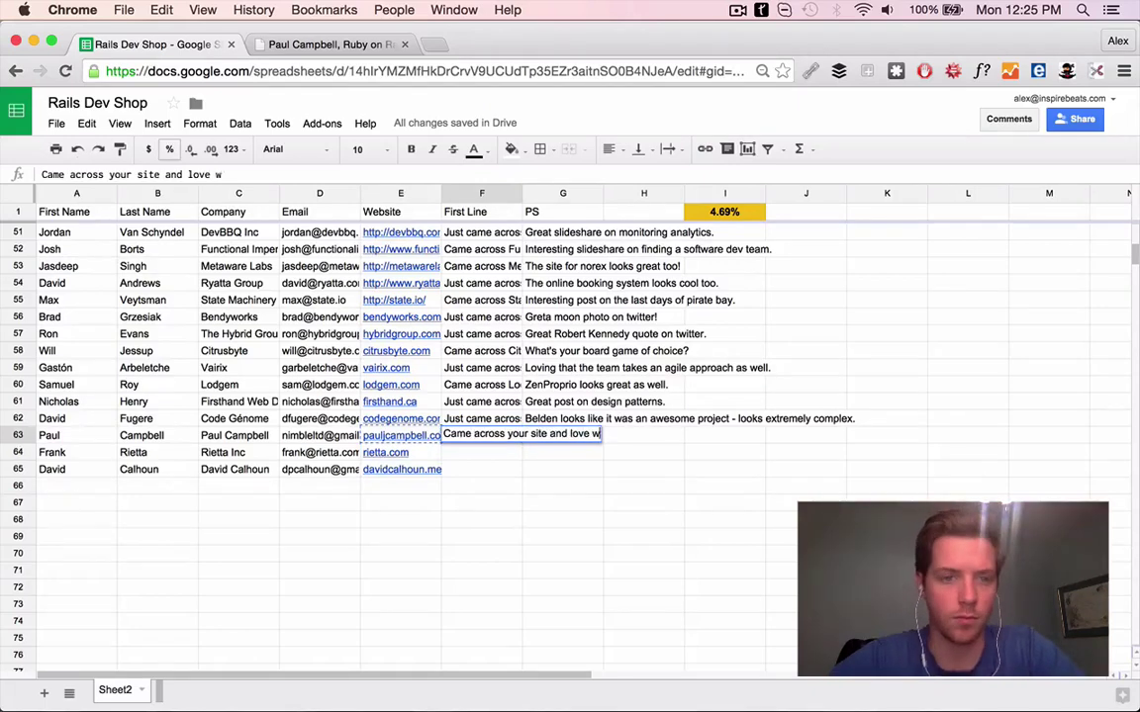
key("super+2")
key("super+1")
type("k on Re-F")
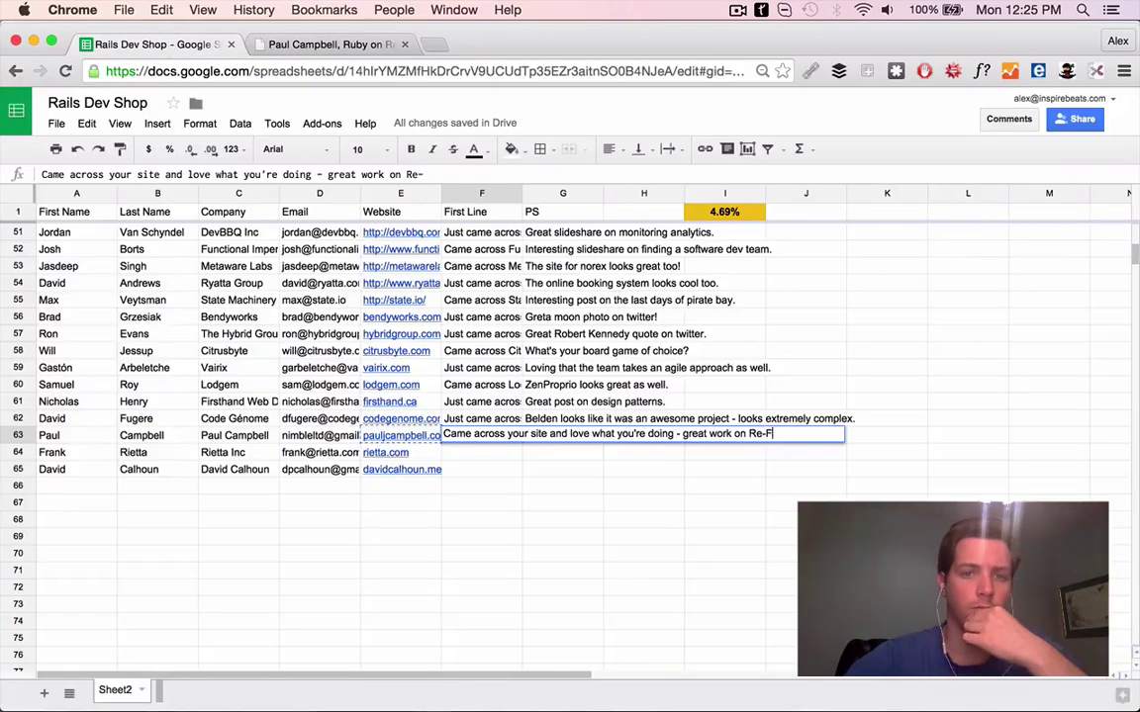
type("ace it")
key("Return")
Web-search the row 63 contact with 'ruby' and open their Twitter profile
left_click(369, 437)
left_click_drag(70, 436, 240, 437)
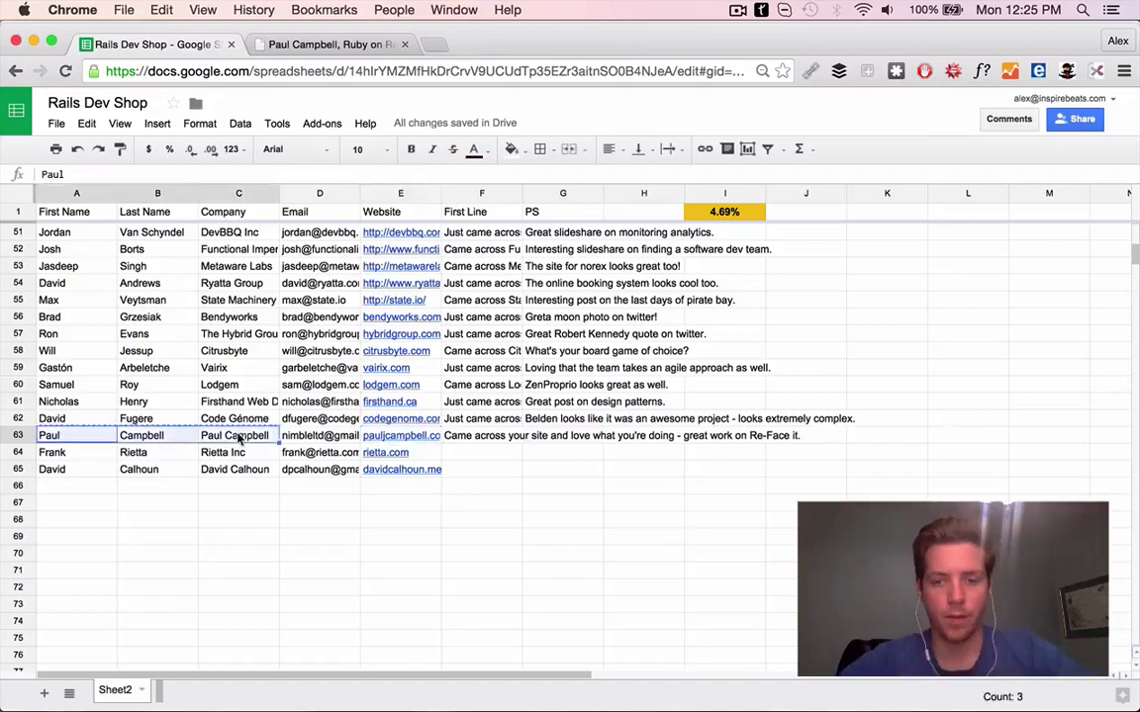
key("super+shift+l")
key("alt+BackSpace")
key("alt+BackSpace")
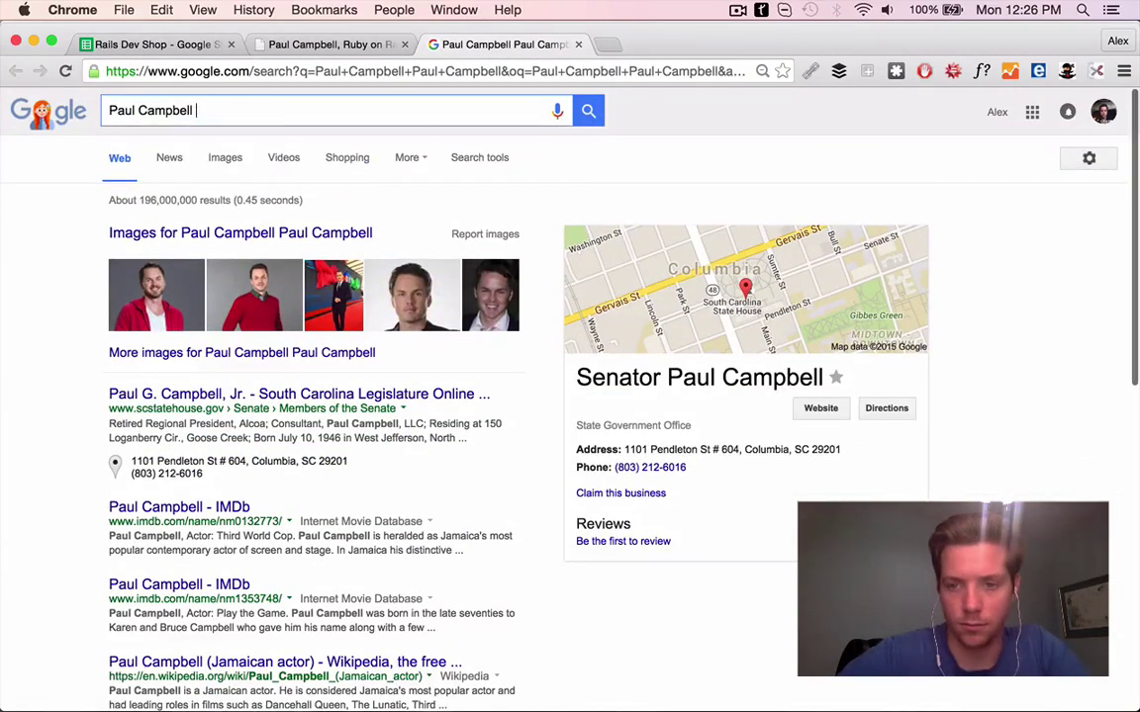
type("ruby")
left_click(198, 232)
scroll(730, 464, "down", 10)
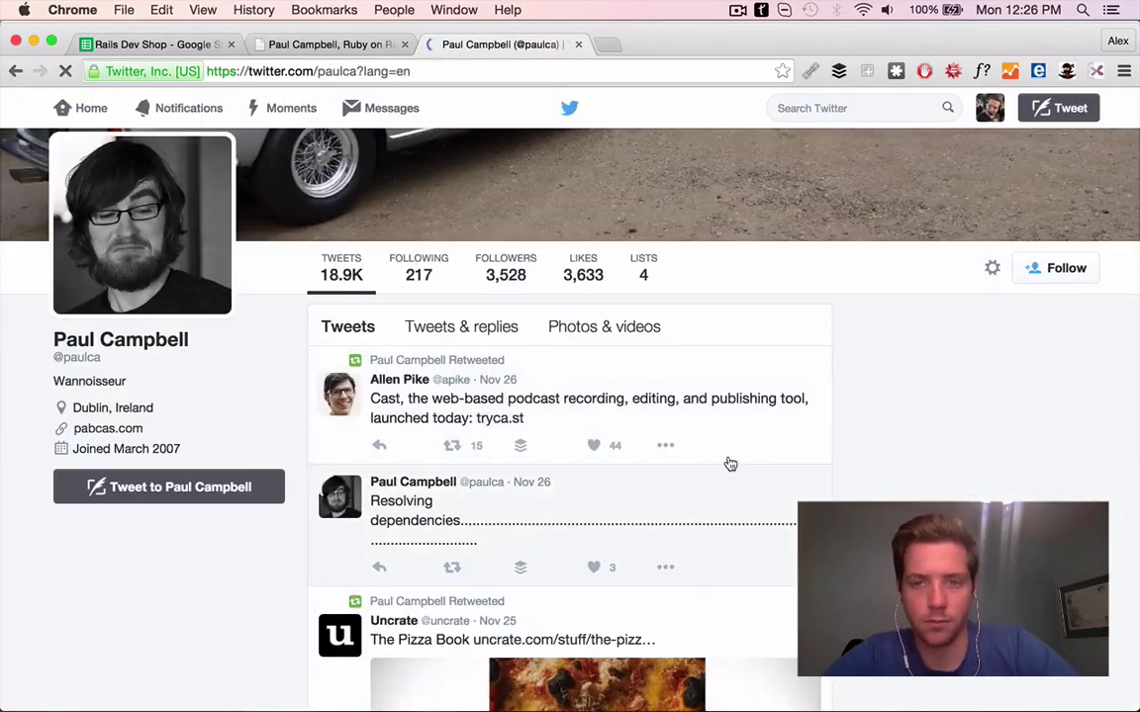
scroll(730, 464, "up", 10)
Check the website's Contact section and view the Re-Face It screenshot from Twitter
key("super+alt+Left")
left_click(312, 400)
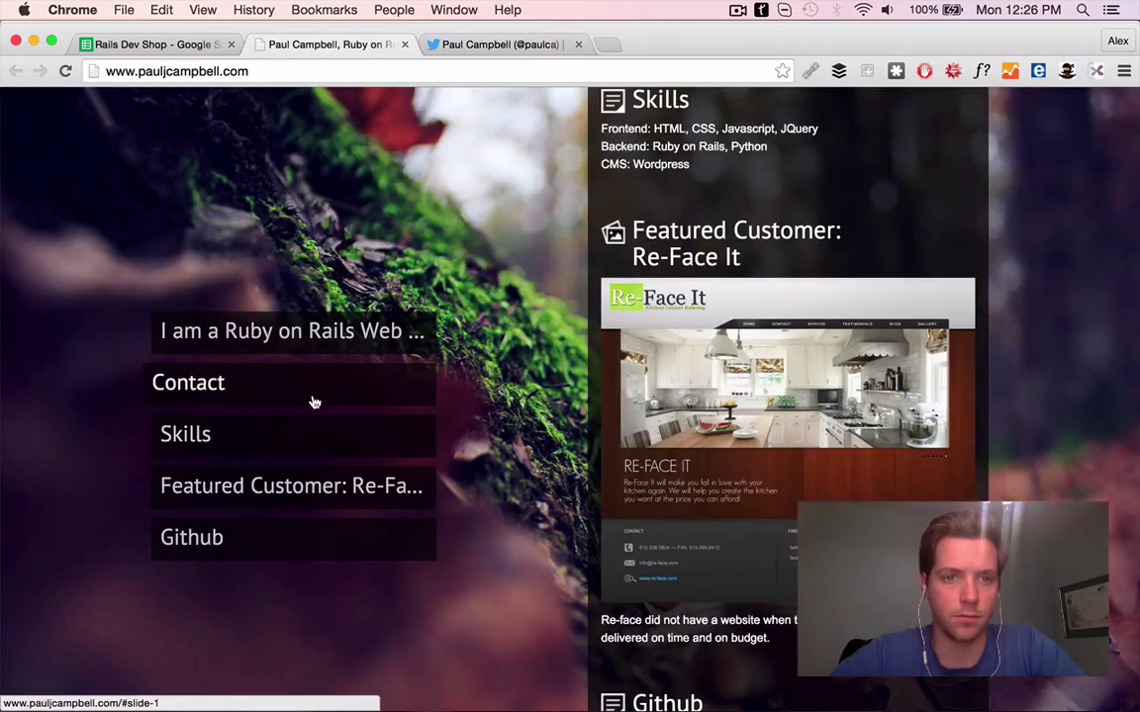
key("super+alt+Left")
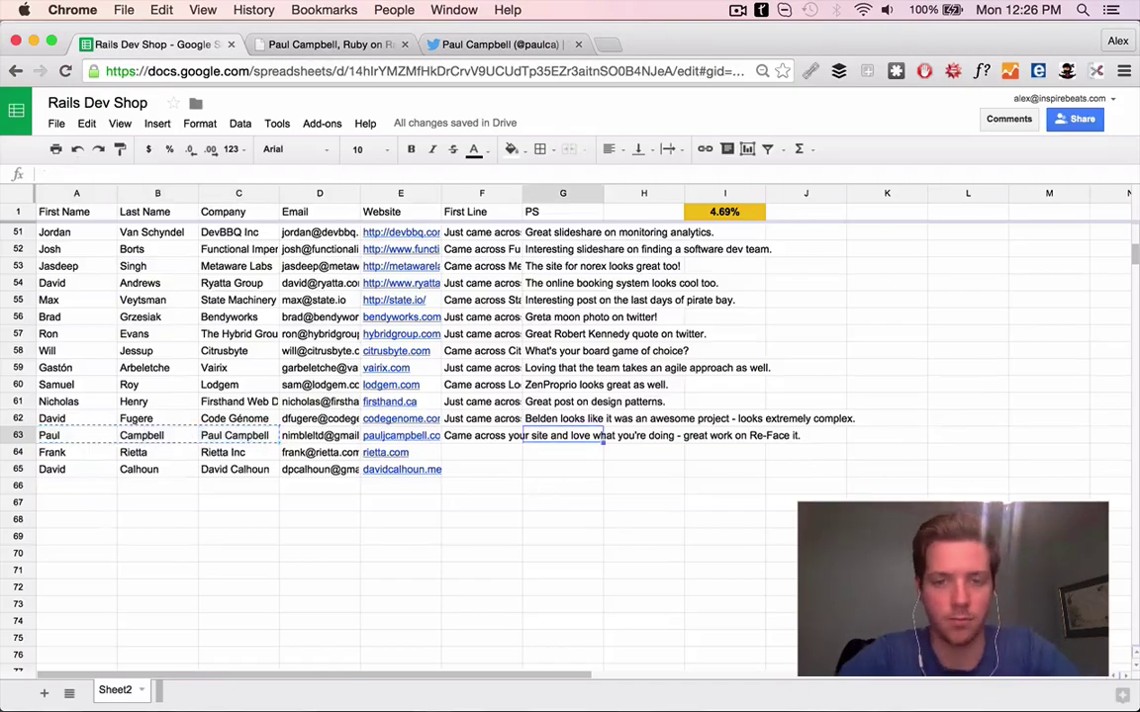
key("super+alt+Left")
key("super+alt+Left")
scroll(692, 554, "down", 3)
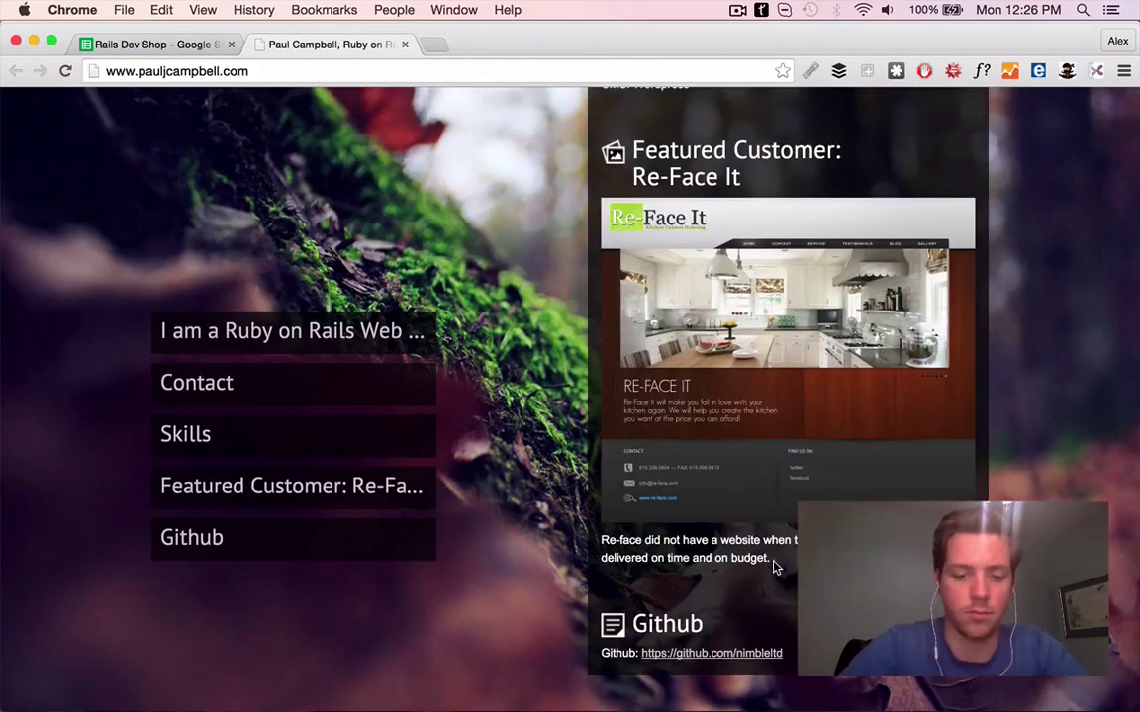
scroll(511, 106, "up", 10)
left_click(524, 43)
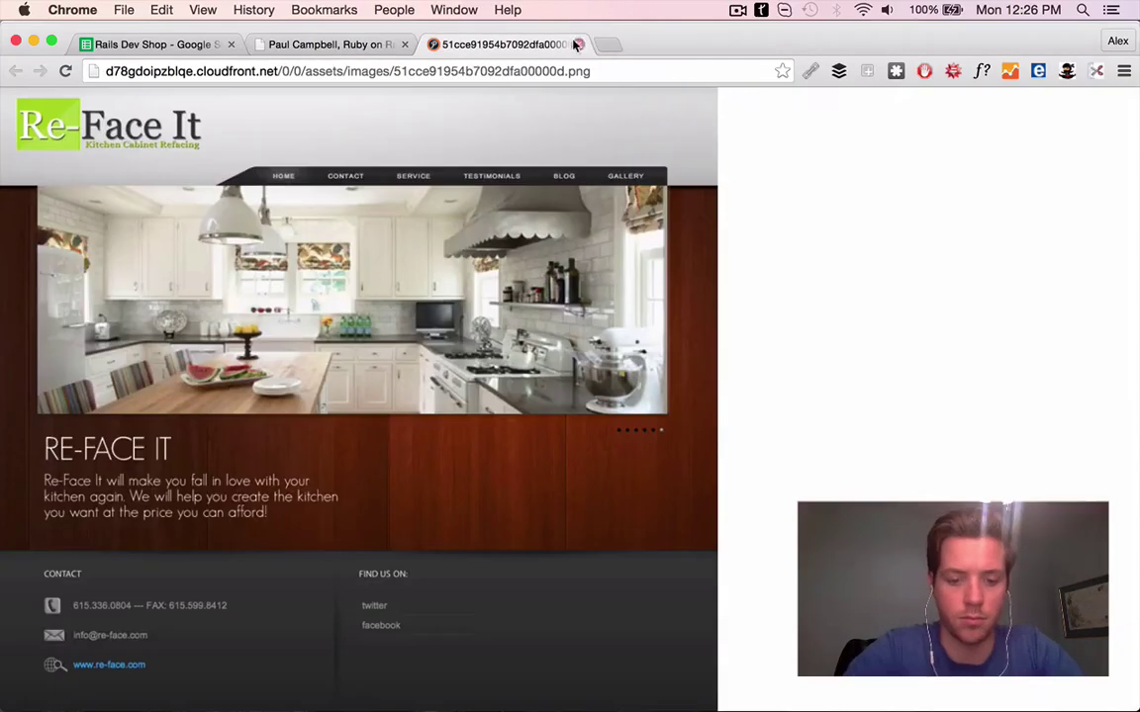
left_click(356, 544)
scroll(395, 396, "up", 3)
left_click(578, 44)
Look over the Featured Customer section and the contact's GitHub profile
scroll(350, 430, "down", 2)
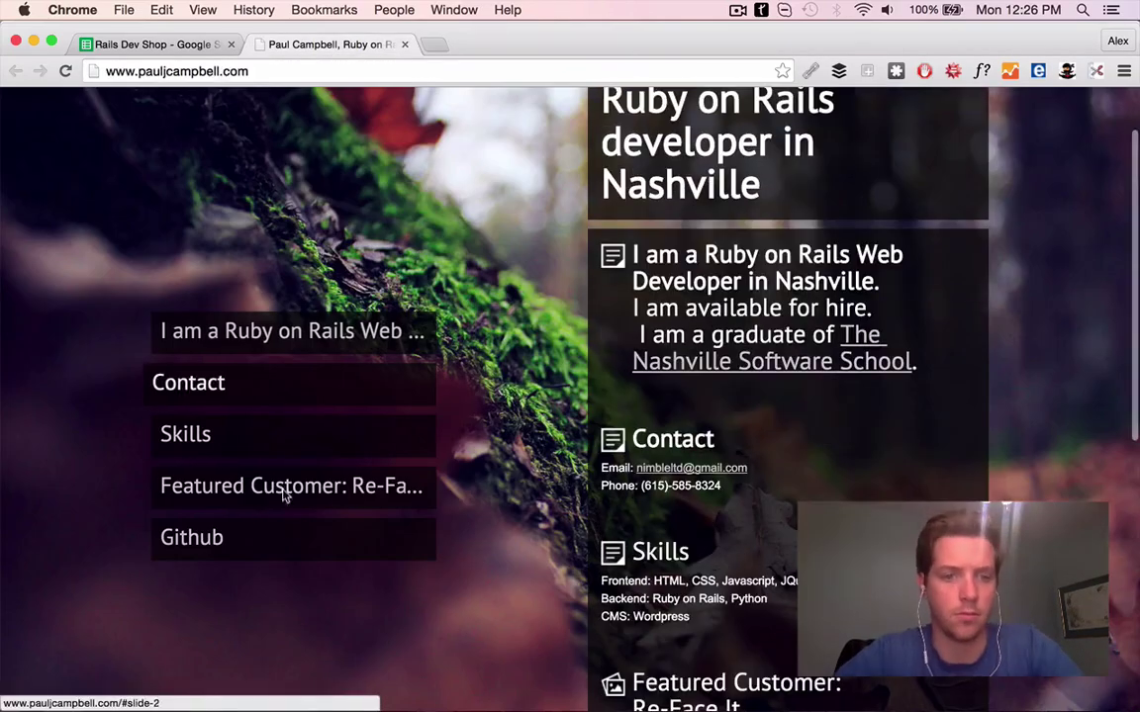
left_click(290, 485)
left_click(740, 644)
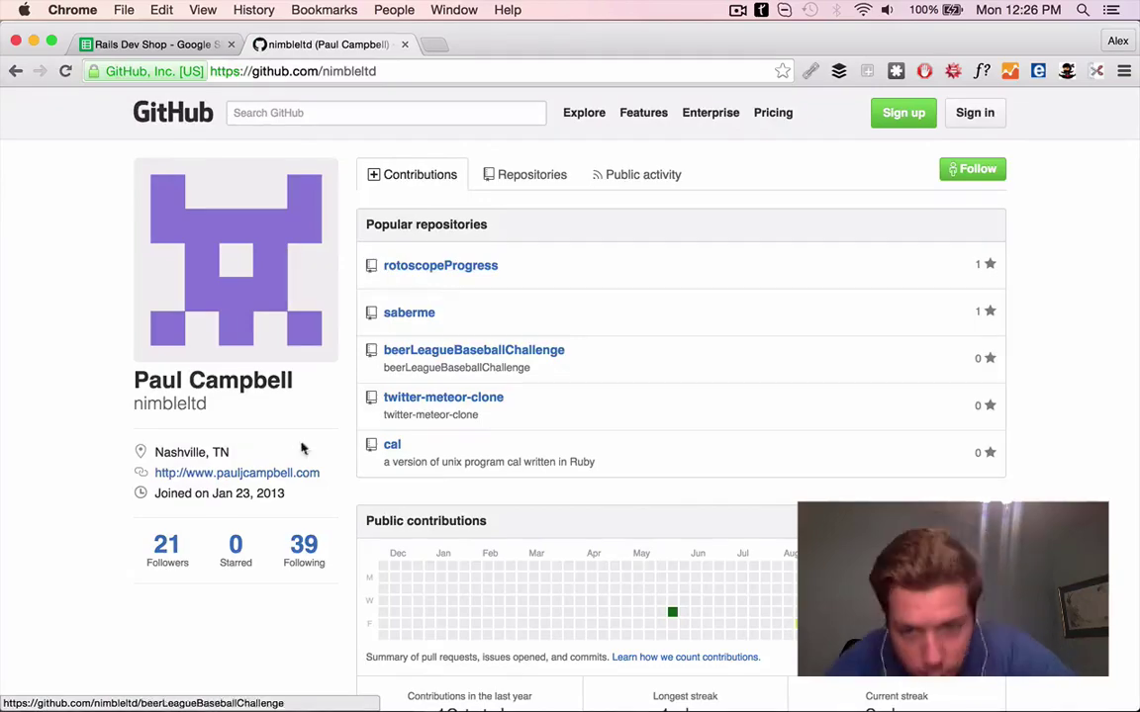
scroll(302, 448, "down", 4)
key("super+bracketleft")
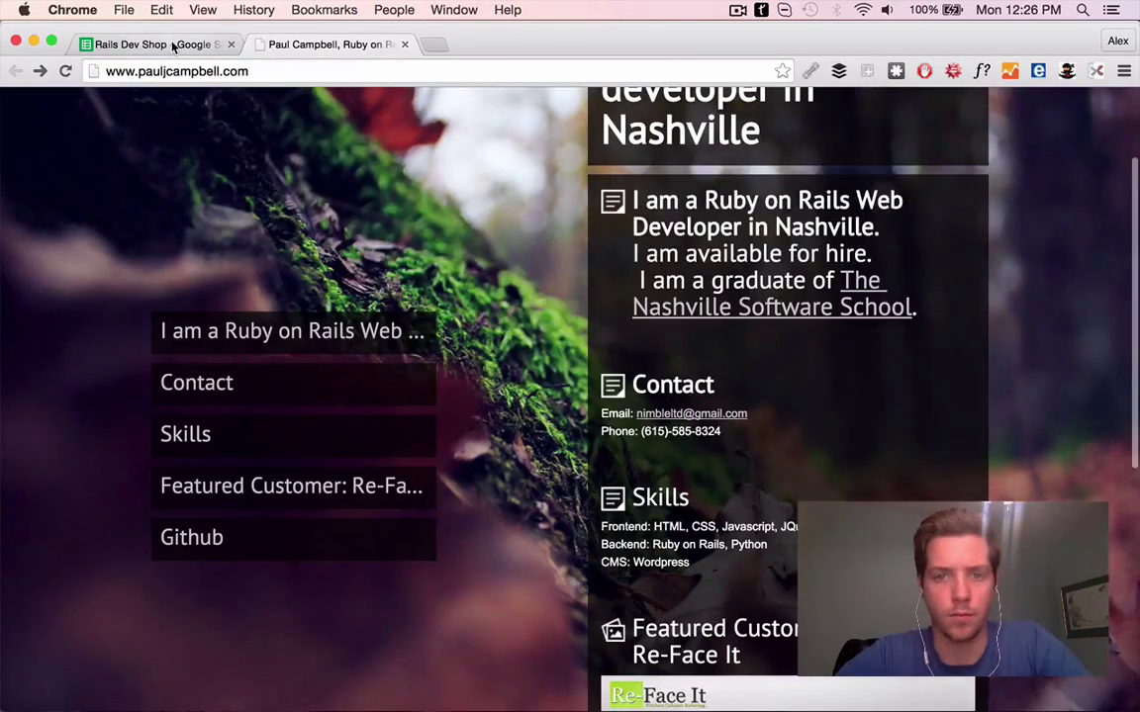
Enter 'Hope you had a great Thanksgiving!' as the PS in G63
left_click(148, 45)
type("Hope you had a great Than")
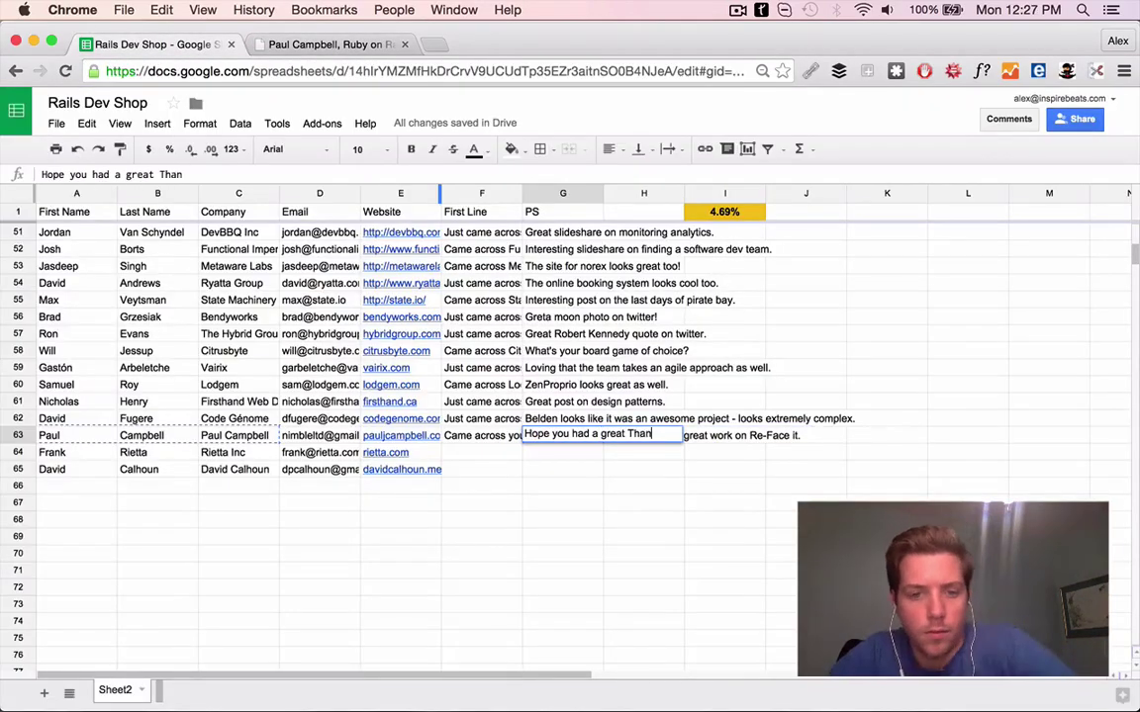
type("ksgiving")
key("Return")
key("Up")
key("Return")
type("!")
key("Return")
Load rietta.com in a new browser tab
key("super+t")
type("rietta.com")
key("Return")
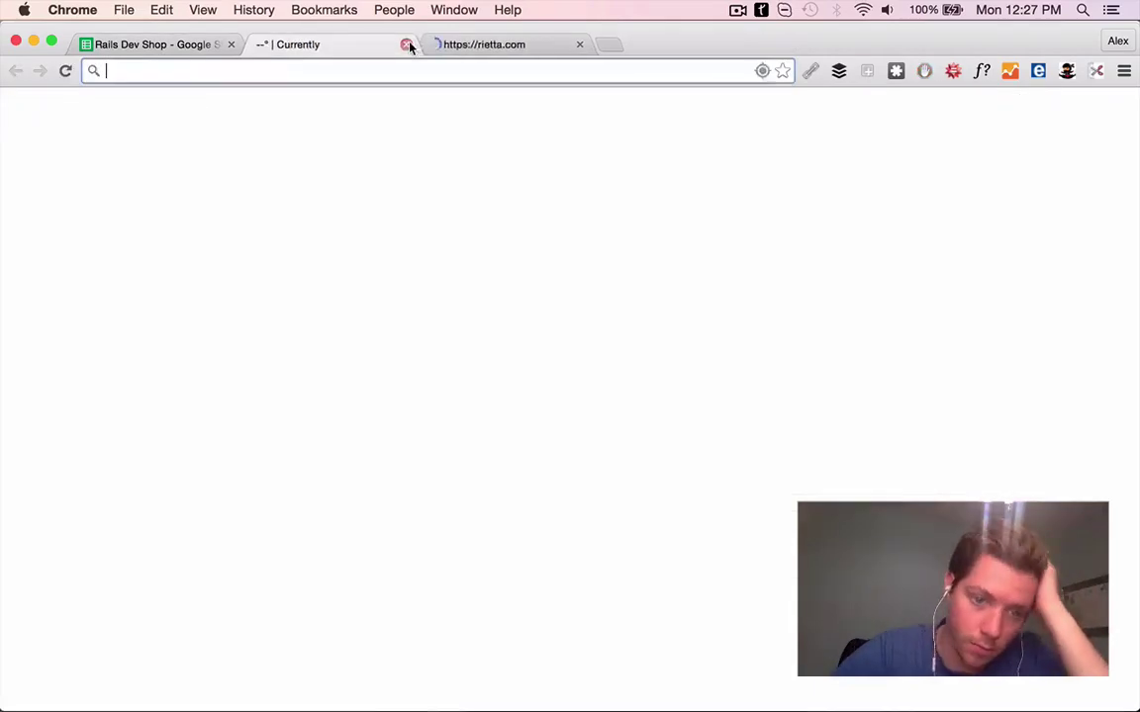
Enter 'Just came across Rietta and love the focus on app security' in F64
left_click(407, 44)
left_click(148, 44)
left_click(480, 452)
type("Just came across Rietta and love the")
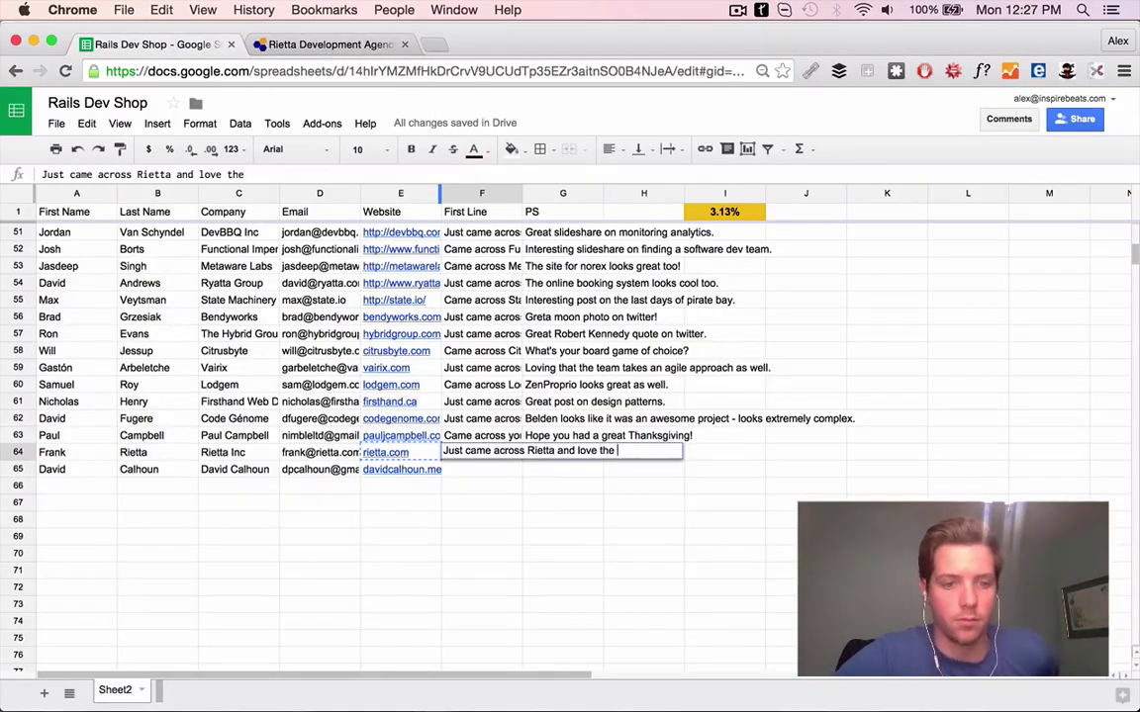
type(" focus on app security")
key("Return")
Search the row 64 contact's name and company, then view their LinkedIn and Twitter profiles
key("Up")
key("Home")
key("shift+Right")
key("shift+Right")
key("super+c")
key("super+t")
key("super+v")
key("Return")
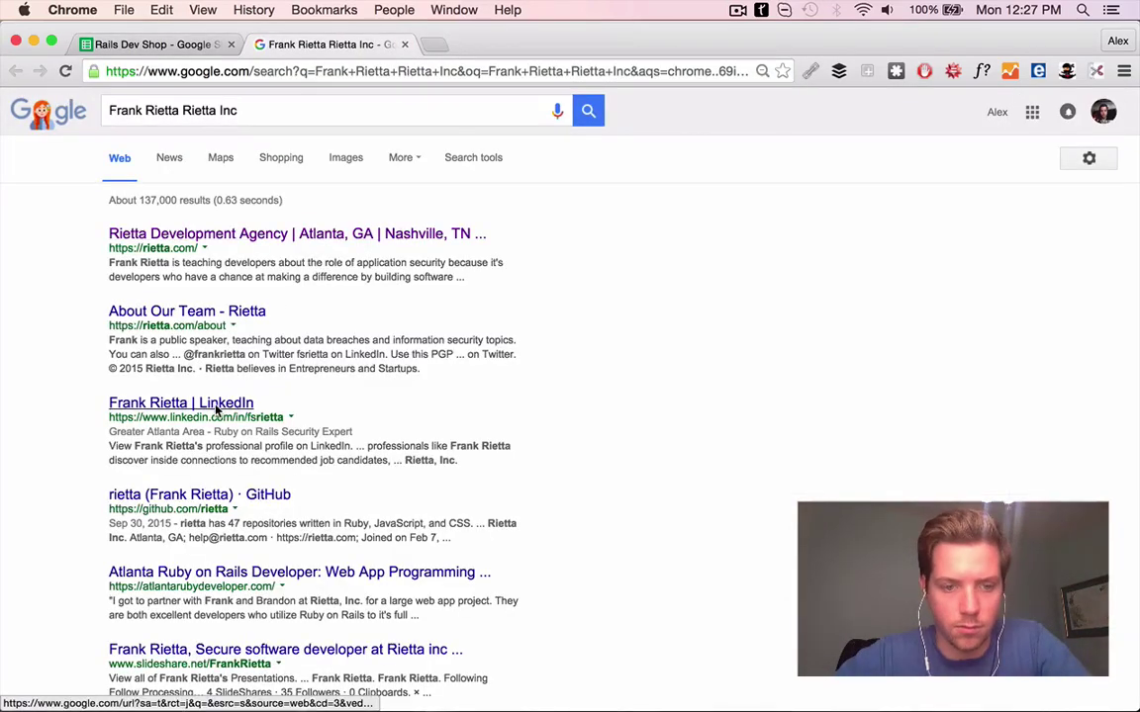
left_click(188, 402)
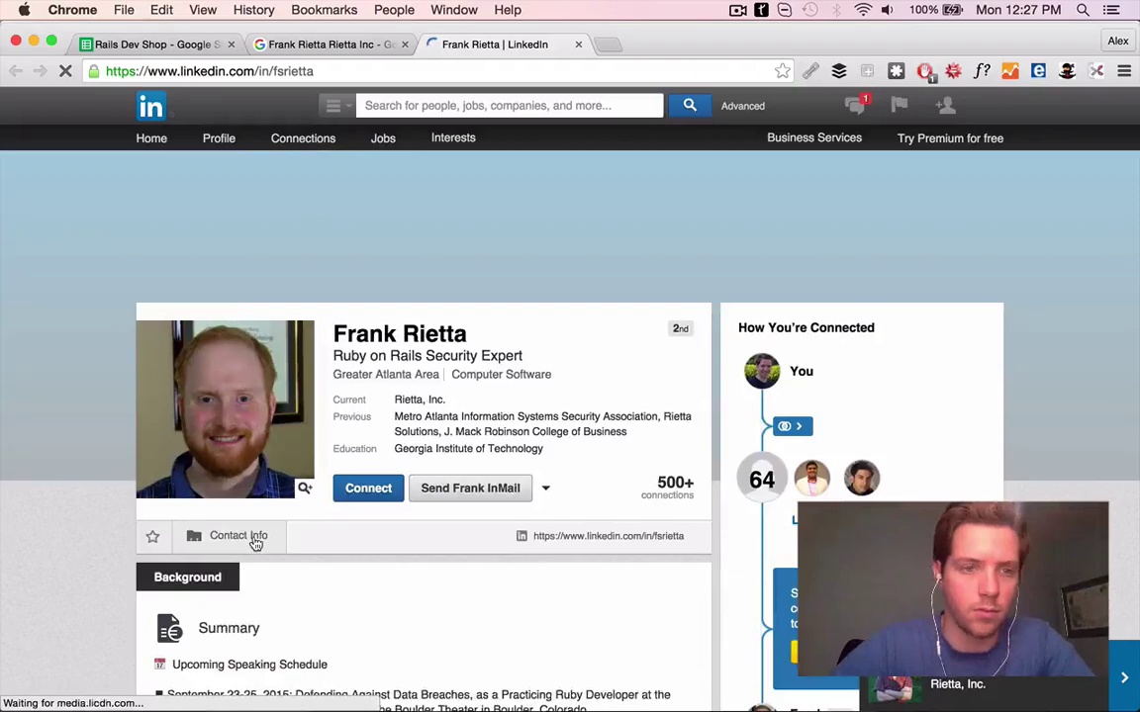
left_click(254, 541)
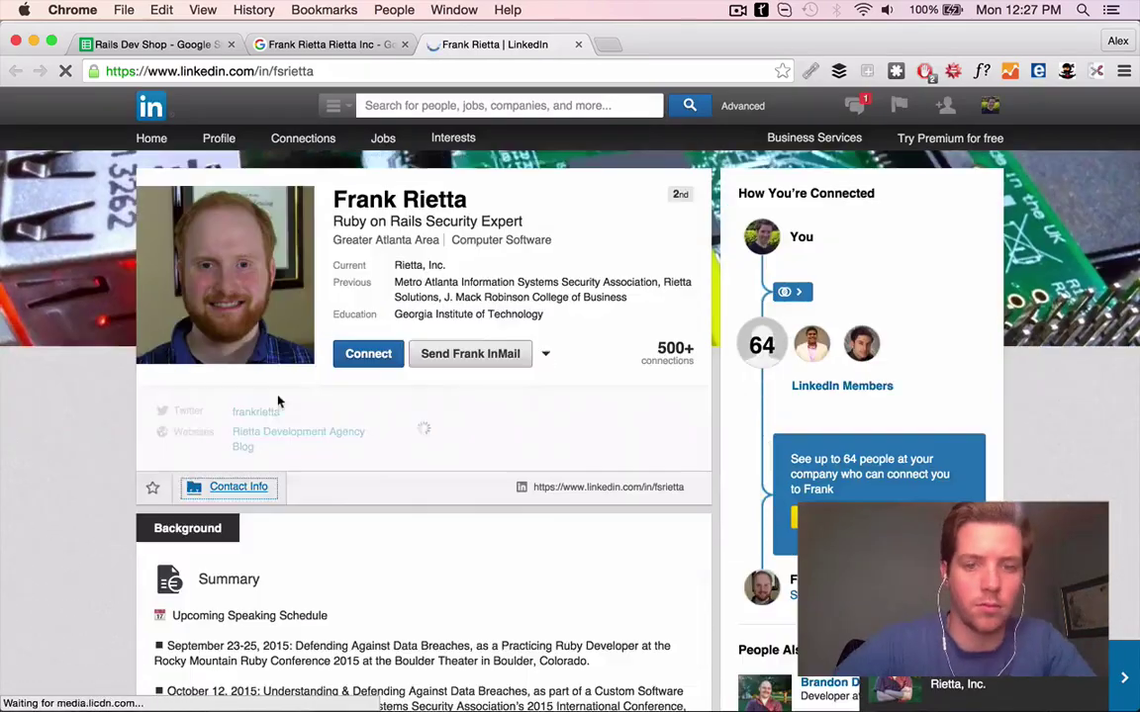
left_click(265, 417)
scroll(268, 399, "down", 3)
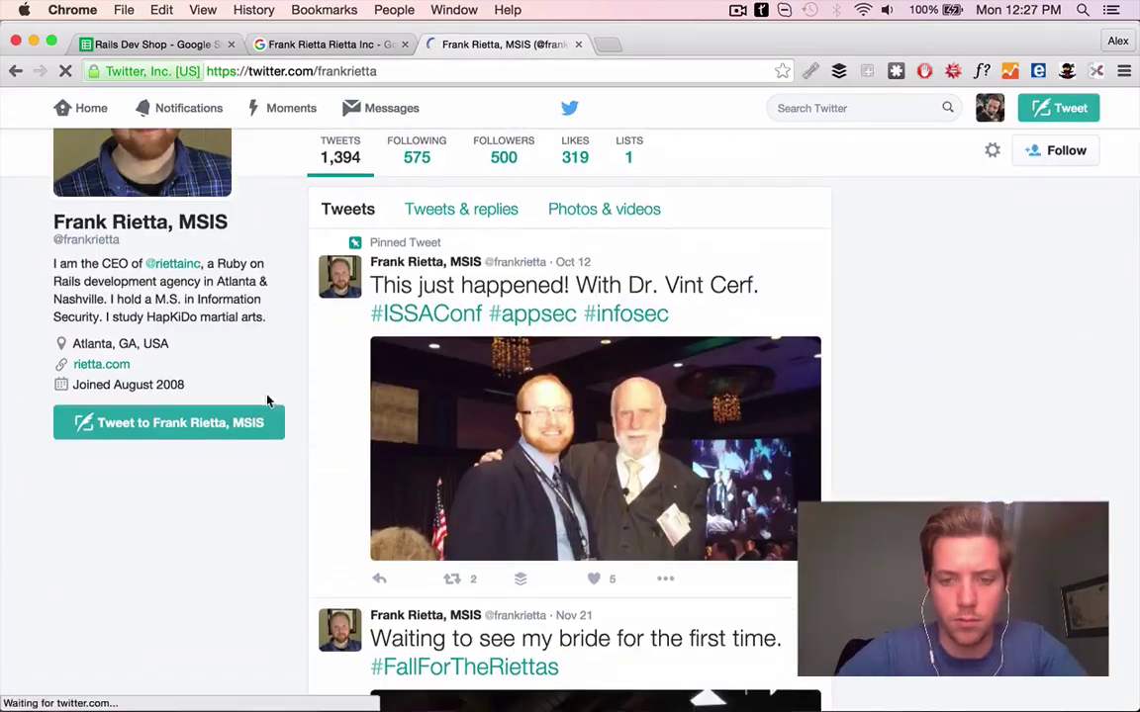
scroll(652, 391, "down", 10)
left_click(203, 45)
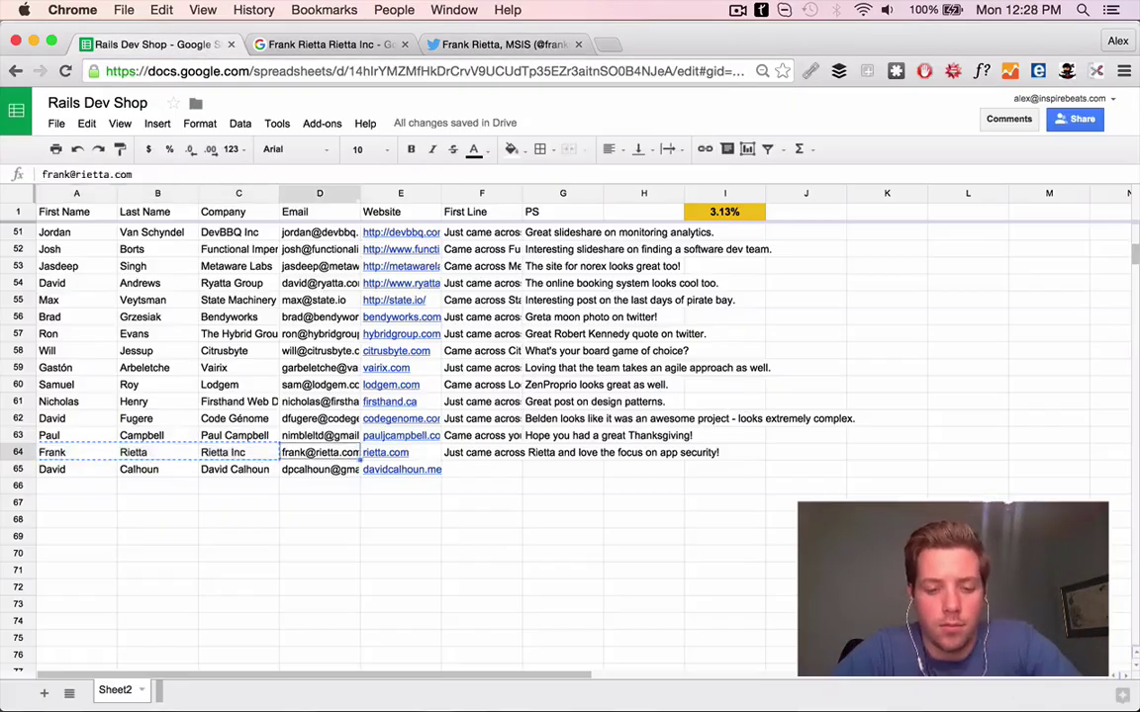
type("Congrats on the wedding")
key("super+t")
key("Return")
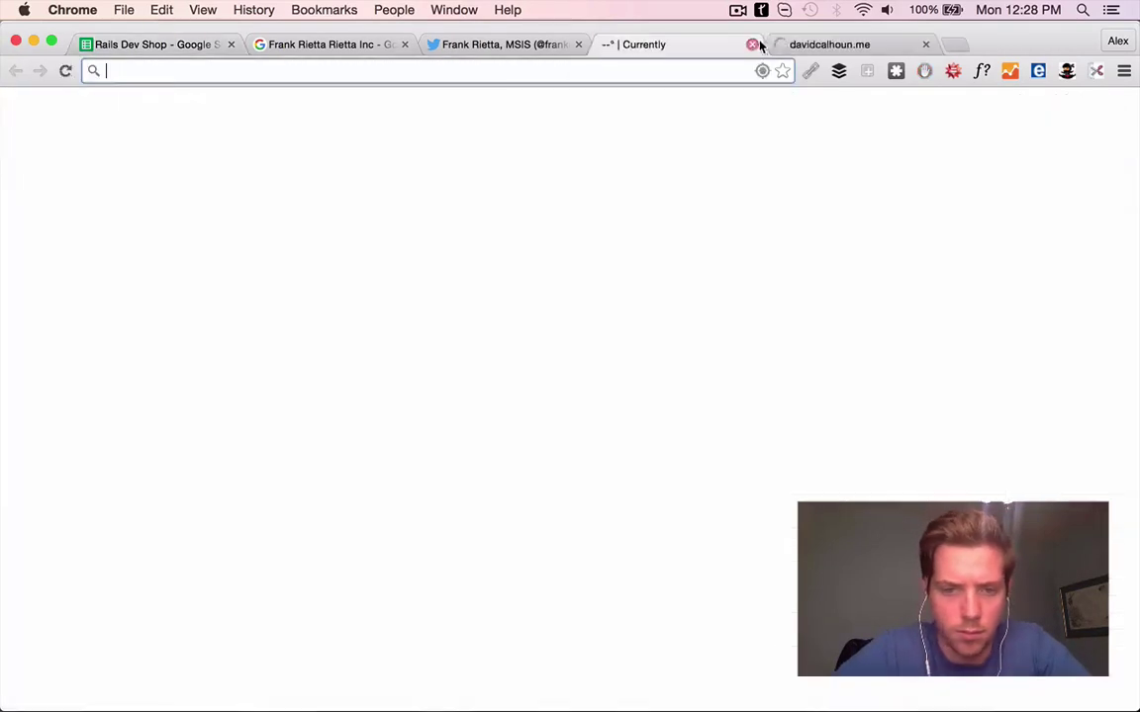
Follow the tweet's link to the password-strength site, try a few sample passwords, then close it
key("super+alt+Left")
scroll(612, 406, "down", 5)
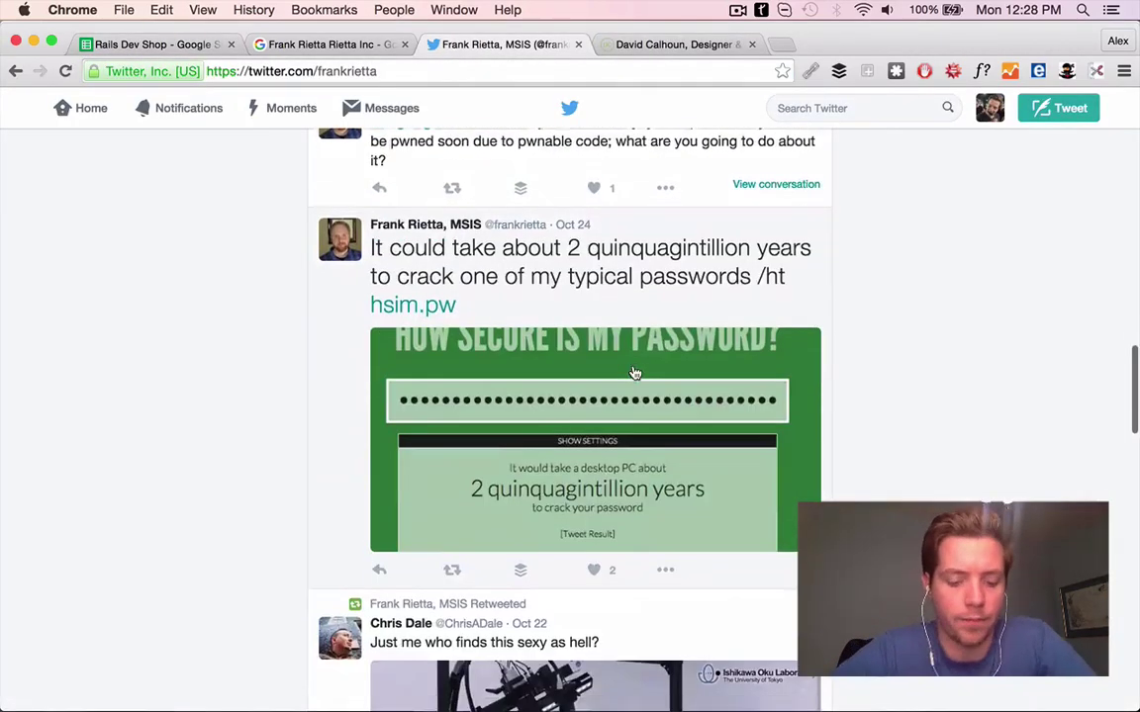
left_click(435, 309)
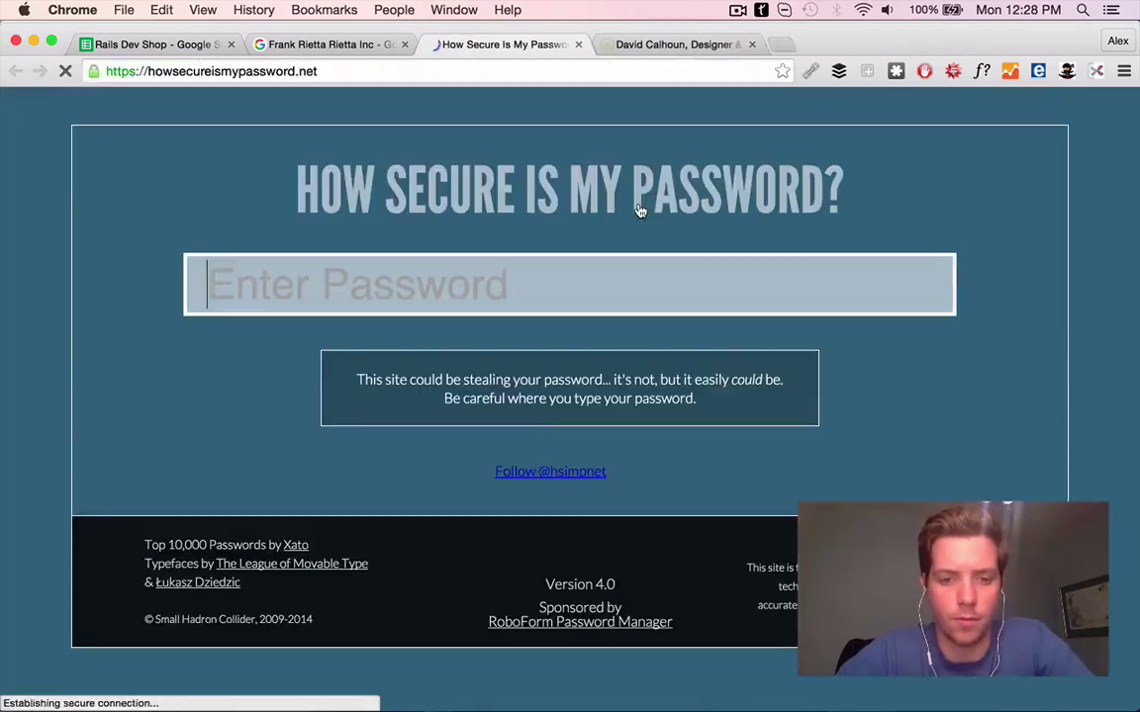
type("abc")
key("BackSpace")
key("BackSpace")
type("bcdefghijklm")
key("BackSpace")
key("BackSpace")
key("BackSpace")
key("BackSpace")
key("BackSpace")
key("BackSpace")
key("BackSpace")
key("BackSpace")
key("BackSpace")
key("BackSpace")
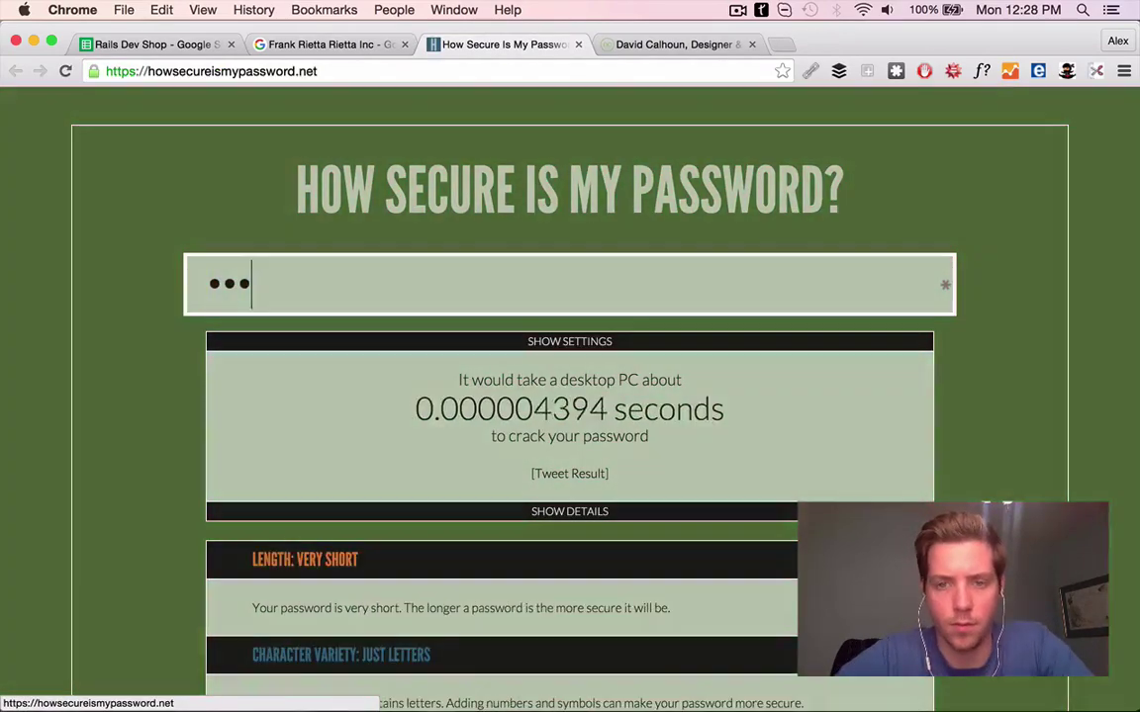
type("12345")
key("super+a")
left_click(578, 44)
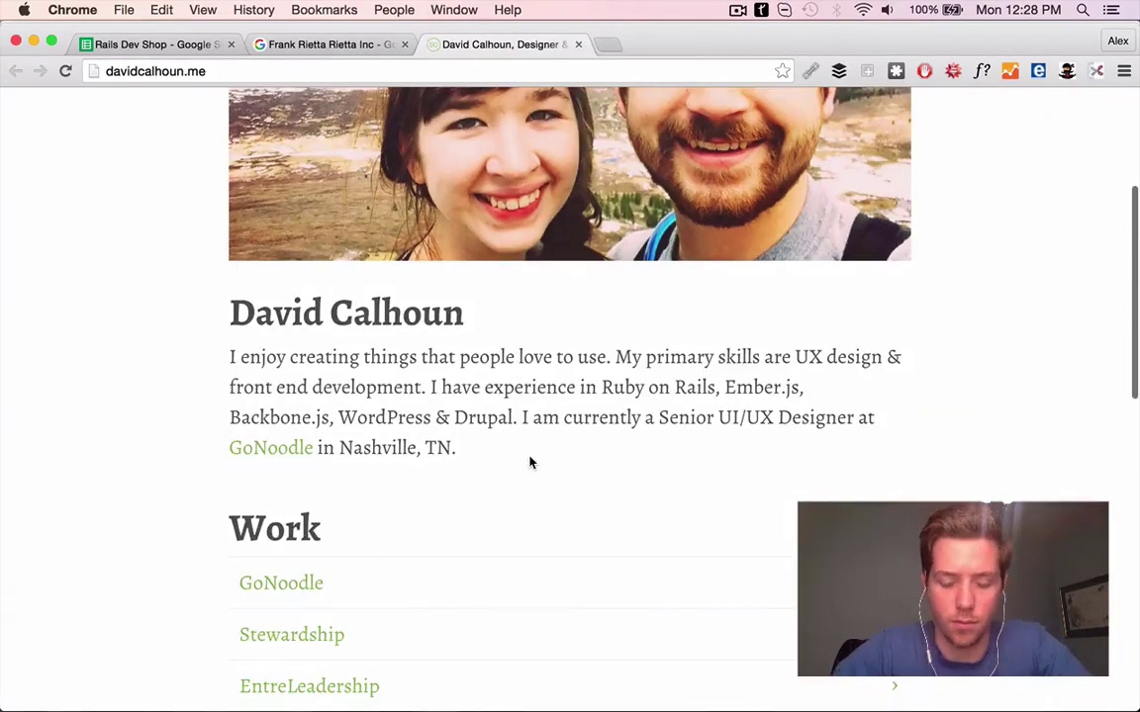
Select F65 in the sheet and review the EntreLeadership project on the portfolio site
scroll(529, 455, "down", 10)
scroll(389, 291, "up", 5)
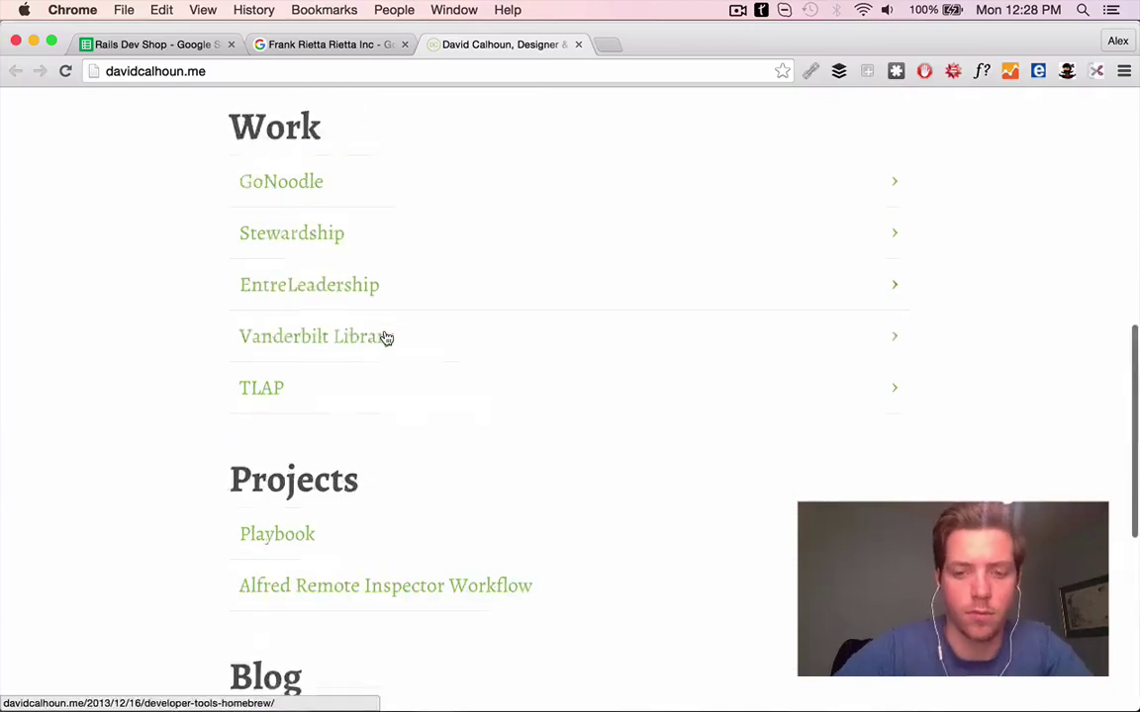
scroll(387, 336, "down", 1)
scroll(387, 338, "up", 5)
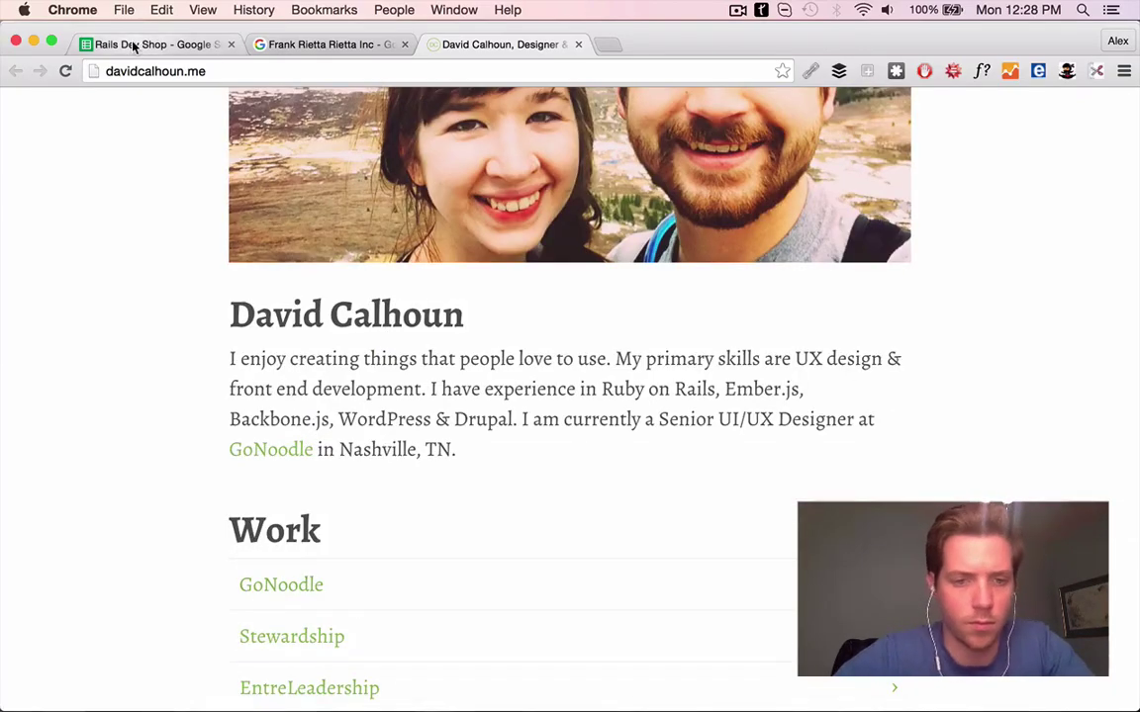
left_click(135, 45)
key("Tab")
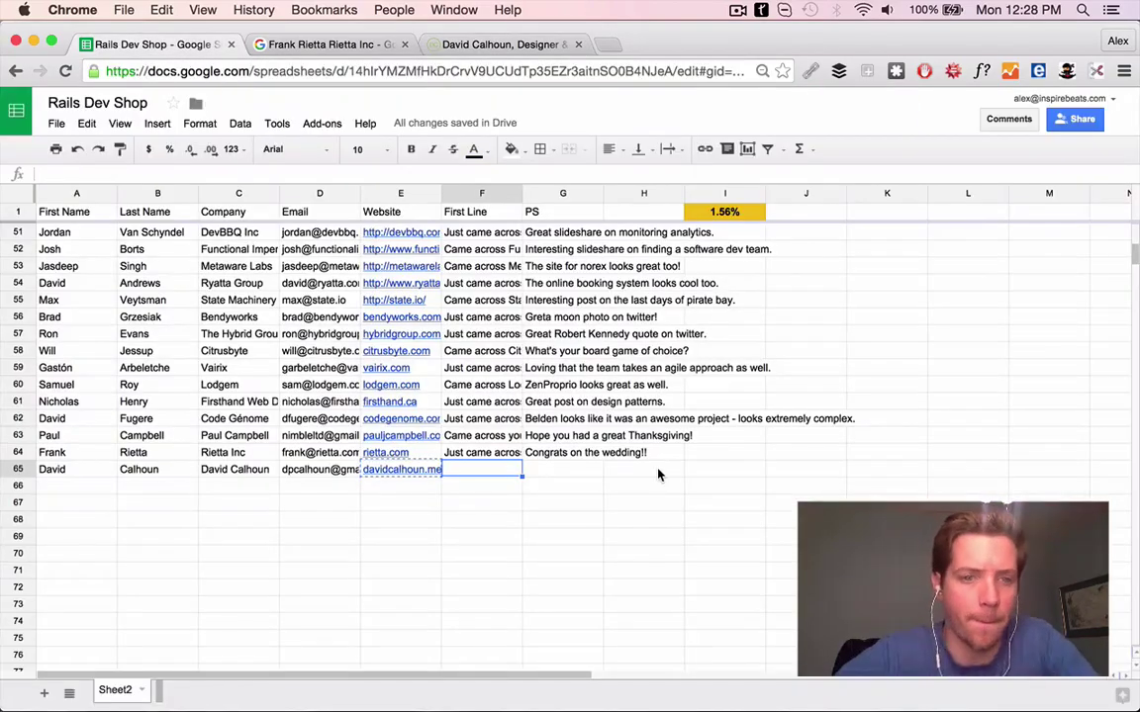
key("super+3")
scroll(320, 407, "down", 6)
left_click(310, 419, "super")
left_click(719, 47)
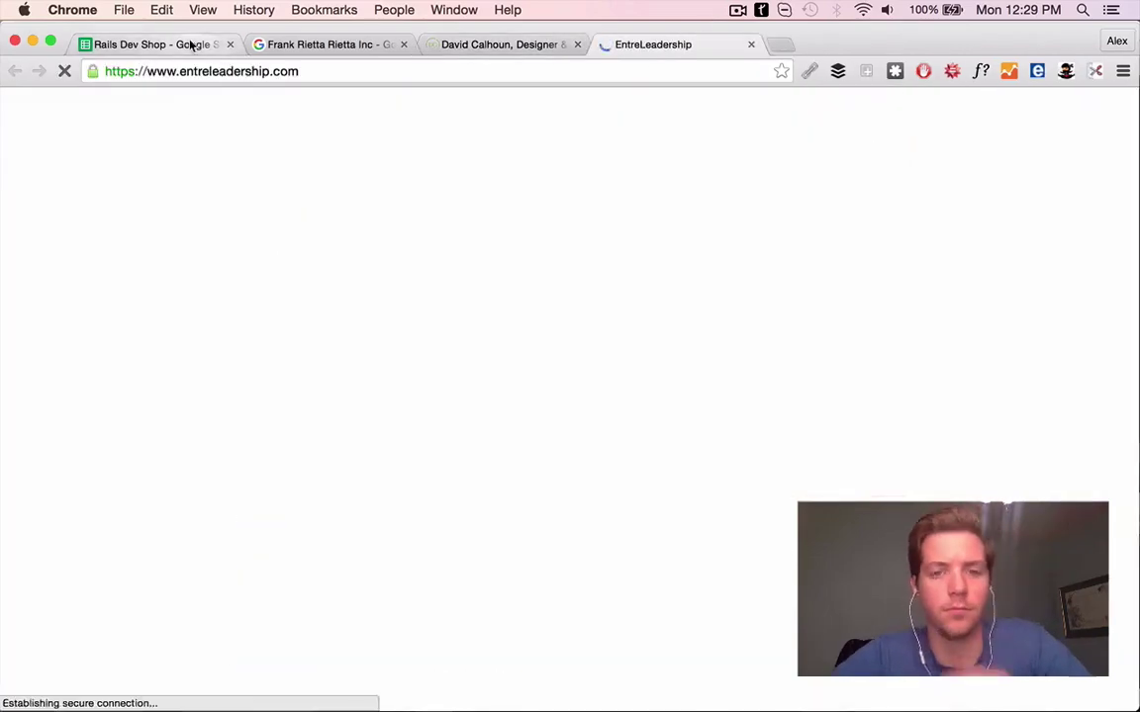
left_click(147, 45)
Enter a First Line in F65 praising EntreLeadership's solid build, and the Thanksgiving PS in G65
type("Came across your ortfolio and love the design of EntreLeadership, the site looks like  asolid bui")
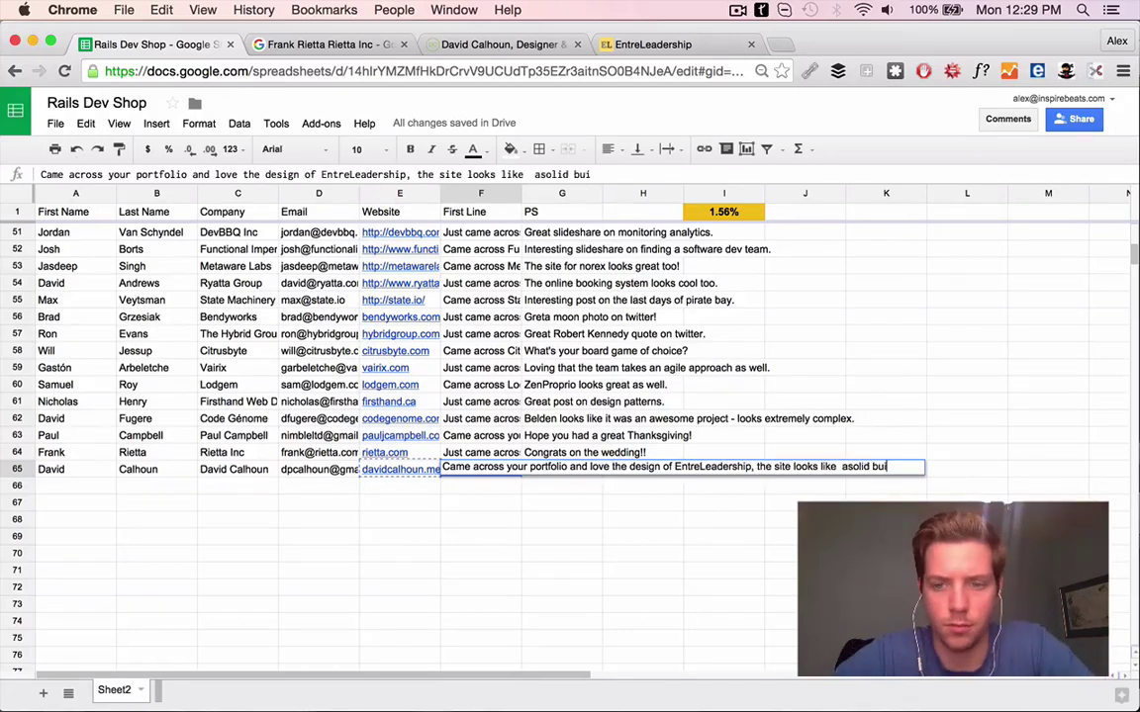
type("ld.")
key("alt+Left")
key("alt+Left")
key("Tab")
type("Hope you")
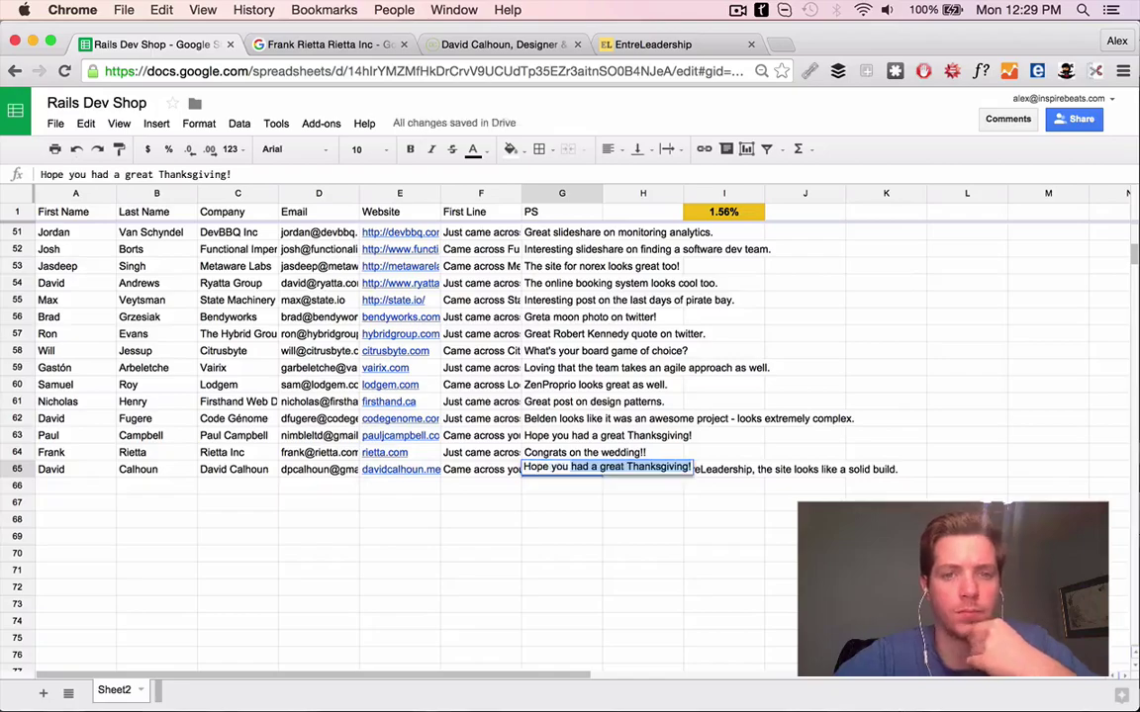
key("Return")
scroll(629, 325, "up", 15)
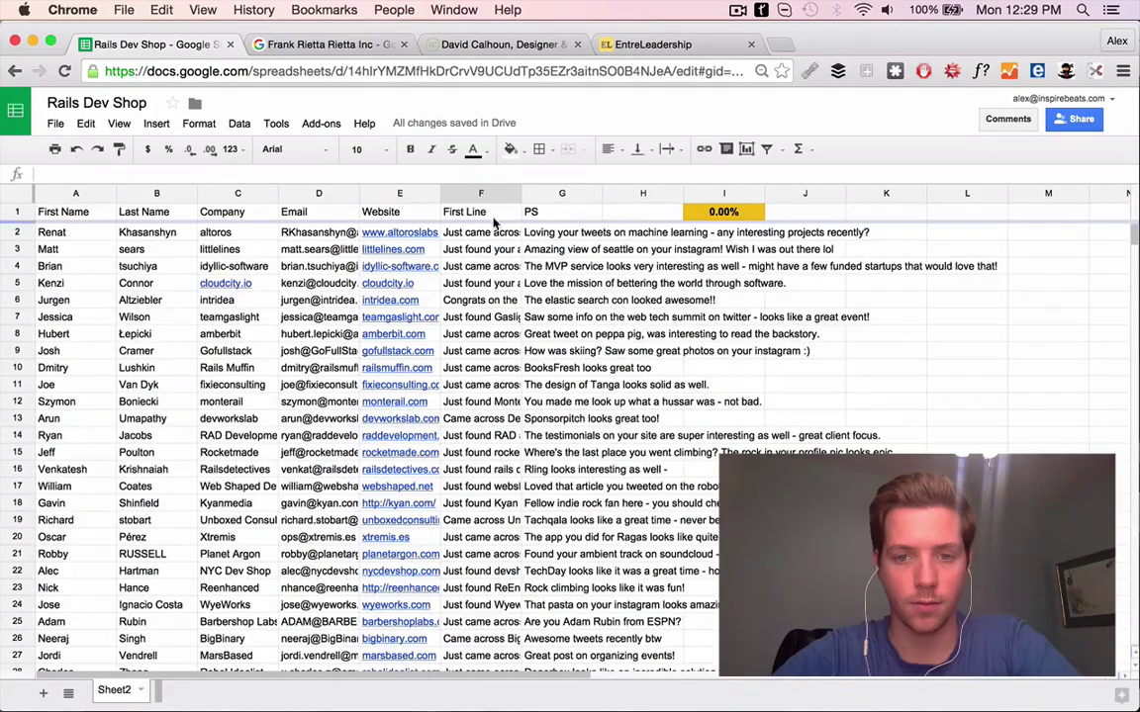
Load gmail.com in a new tab and close the contact search, portfolio and EntreLeadership tabs
key("ctrl+t")
type("gmail.com")
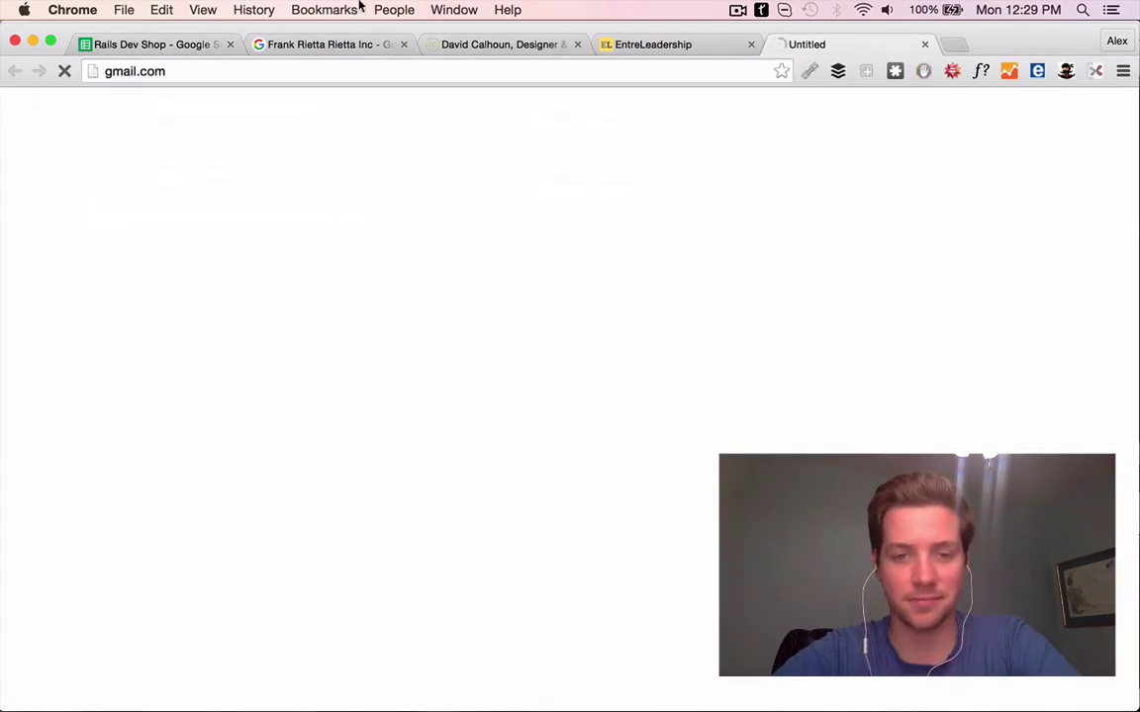
key("Return")
left_click(403, 45)
left_click(403, 44)
left_click(403, 45)
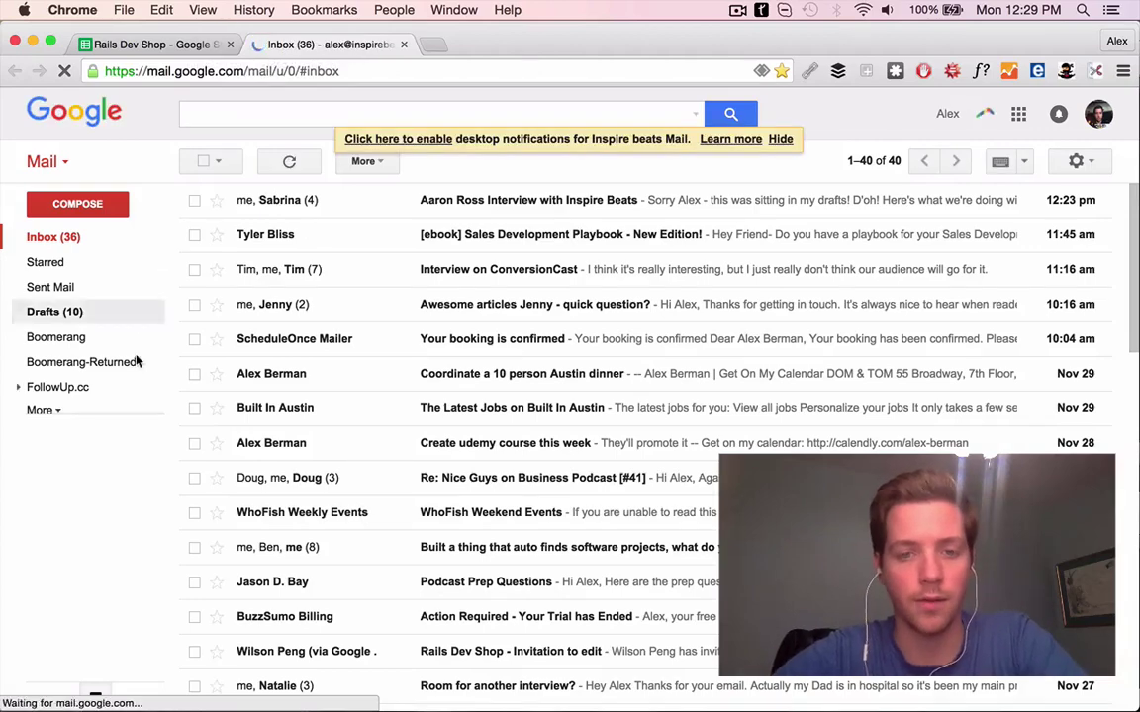
Open the 'Built a thing that auto finds rails projects' draft from Drafts, then return to the sheet
left_click(73, 314)
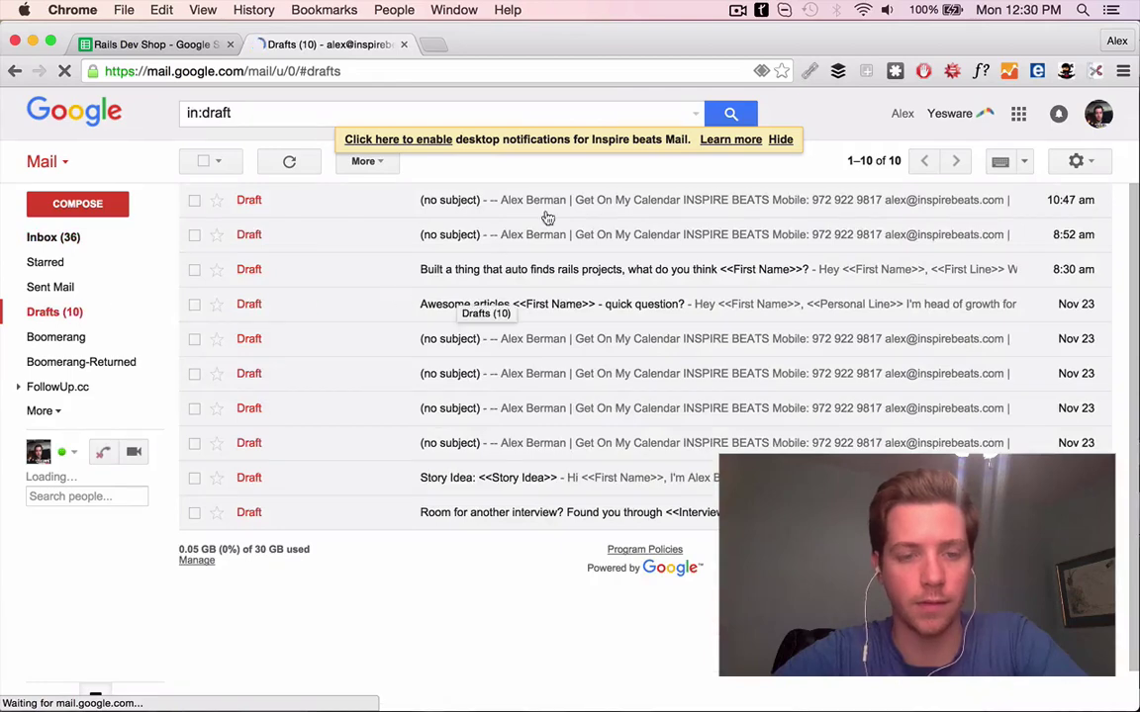
left_click(529, 277)
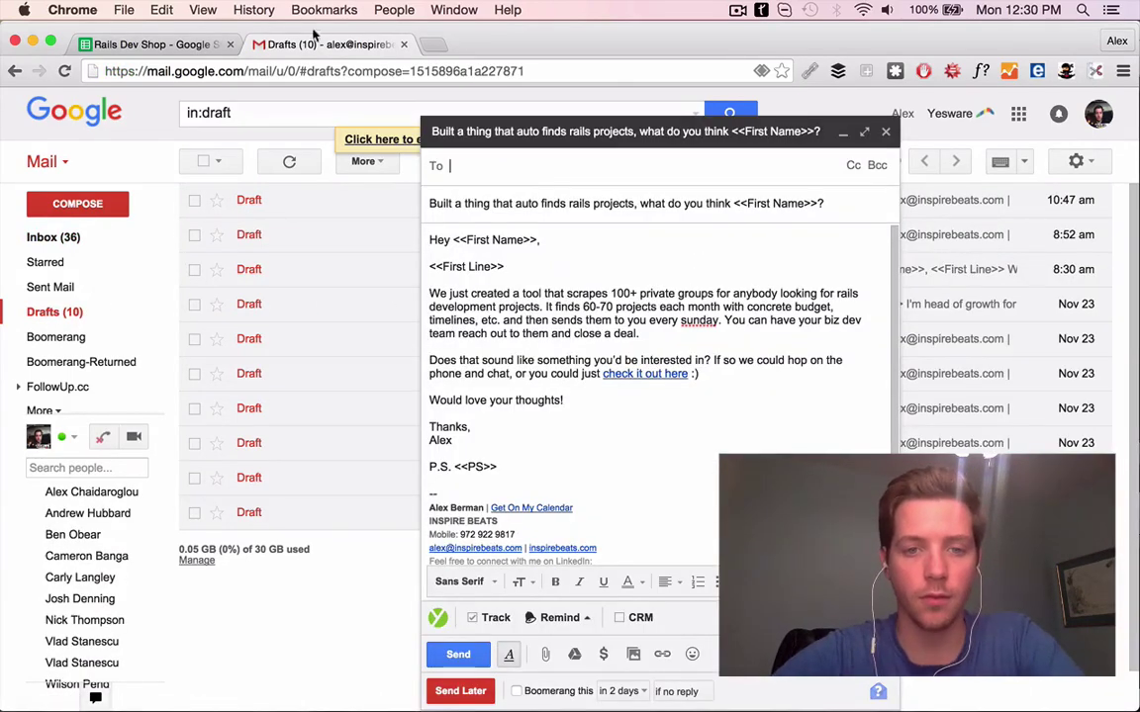
left_click(151, 43)
scroll(59, 243, "down", 5)
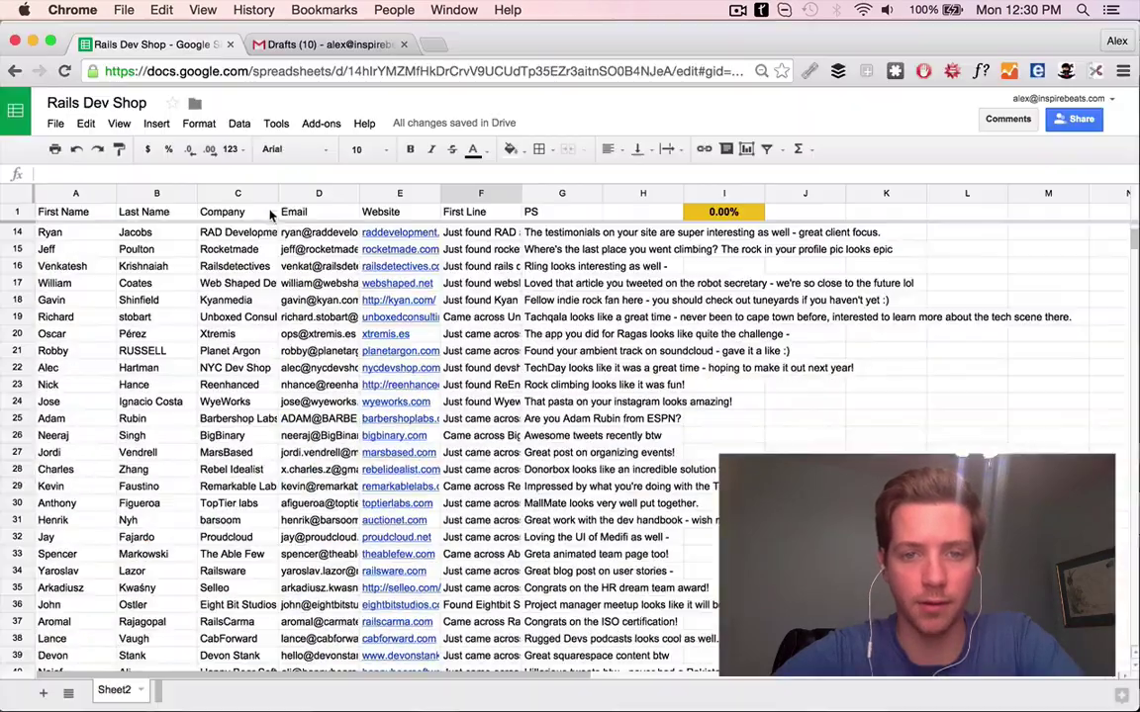
Launch Yet Another Mail Merge from Add-ons and save Email as the recipients column
scroll(267, 312, "up", 5)
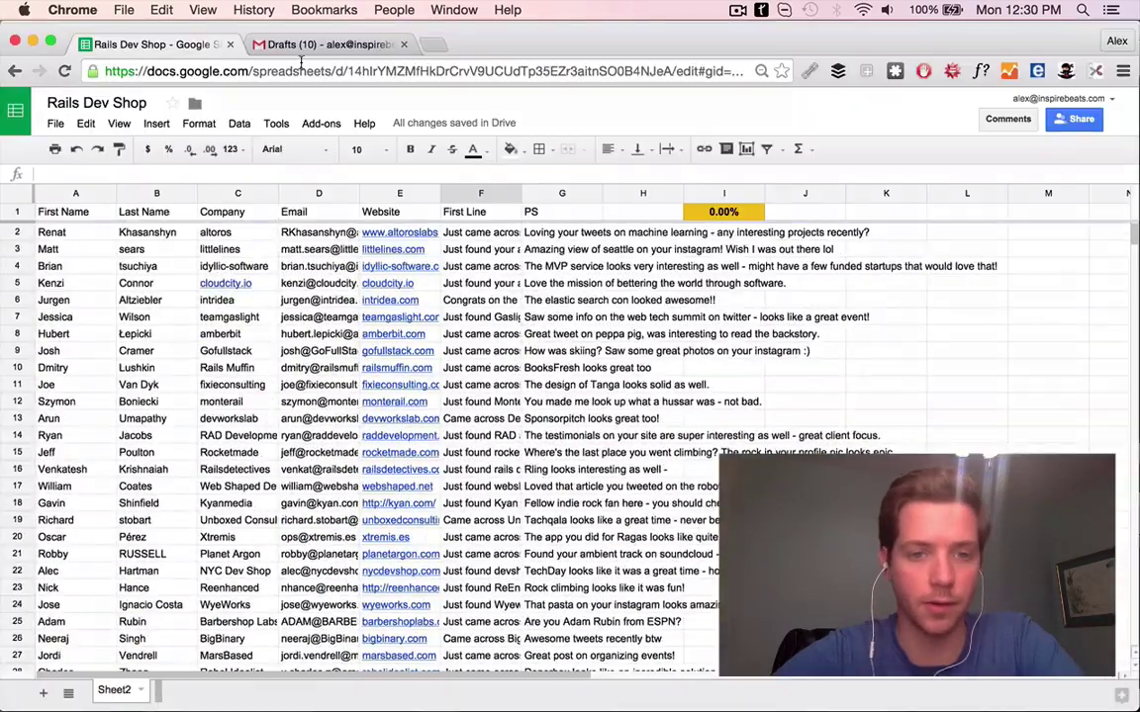
left_click(277, 45)
left_click(202, 44)
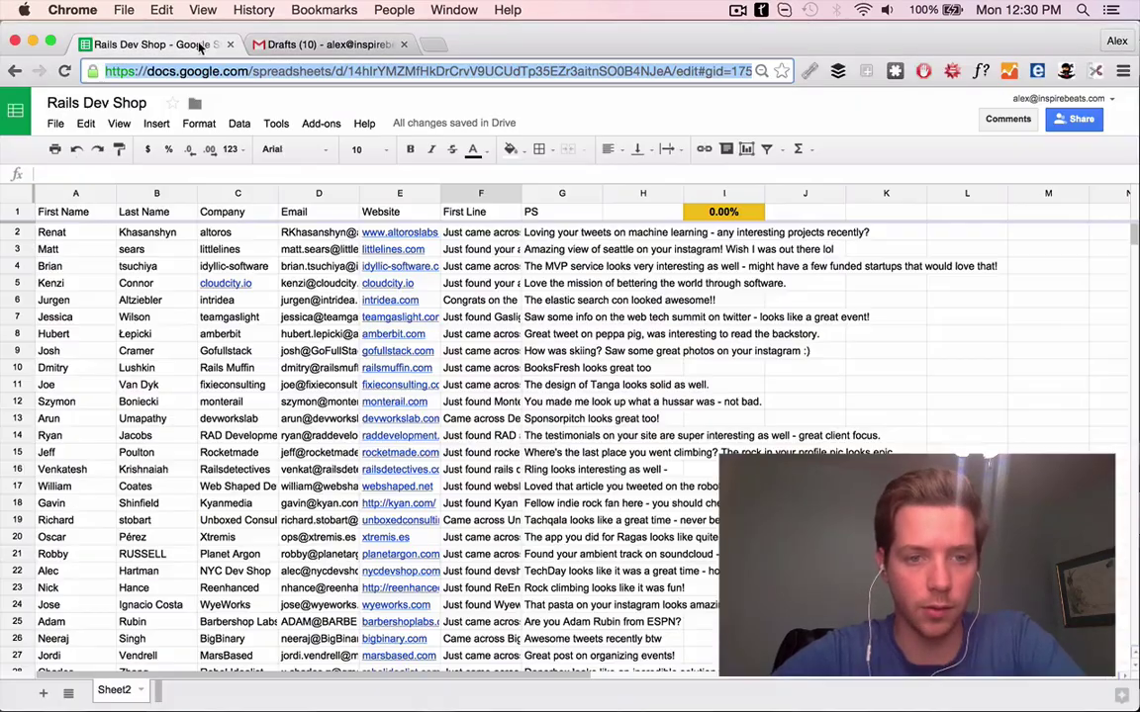
left_click(320, 123)
mouse_move(395, 212)
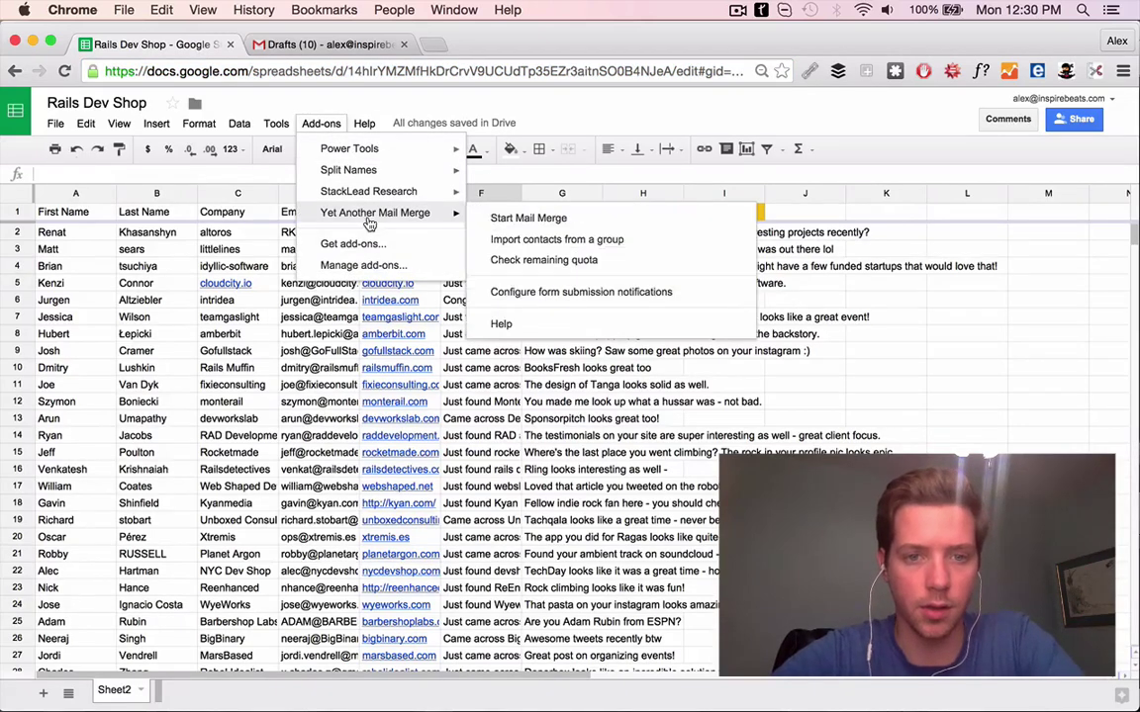
left_click(576, 222)
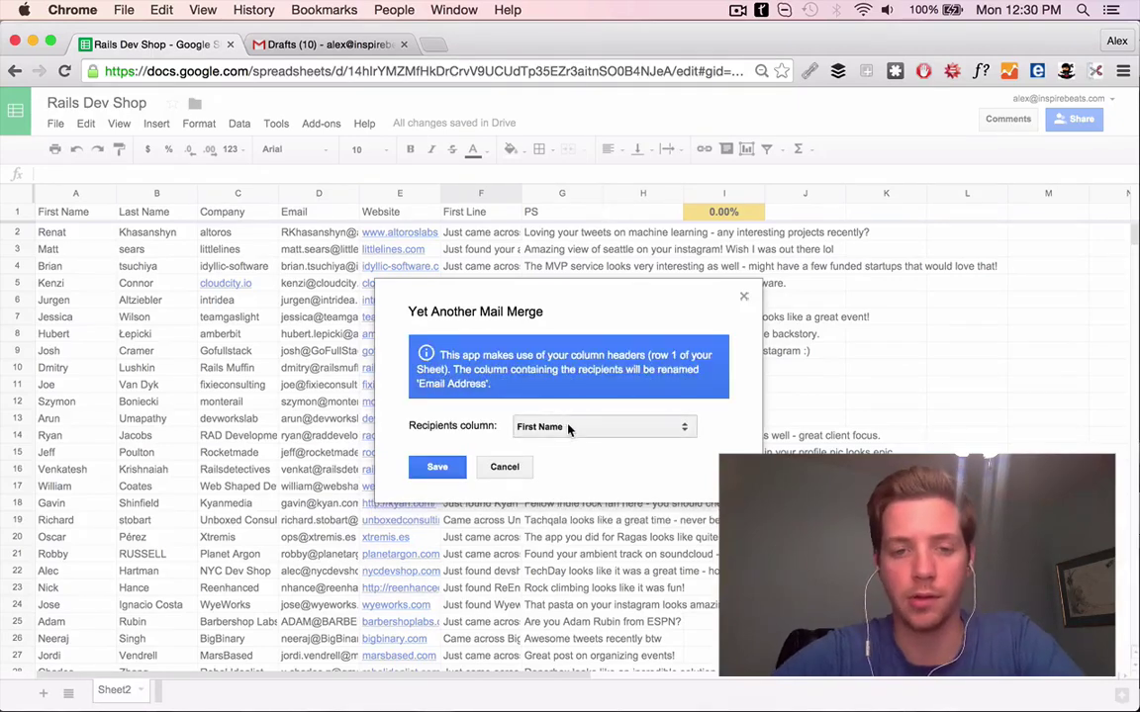
left_click(568, 427)
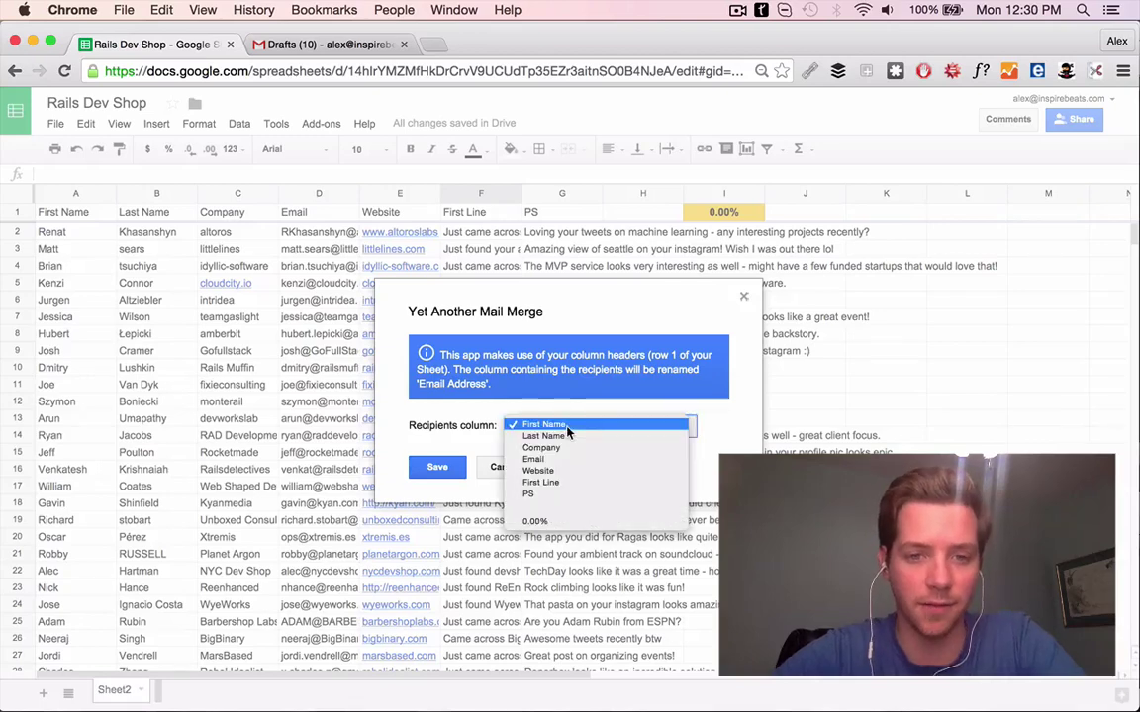
left_click(539, 459)
left_click(447, 468)
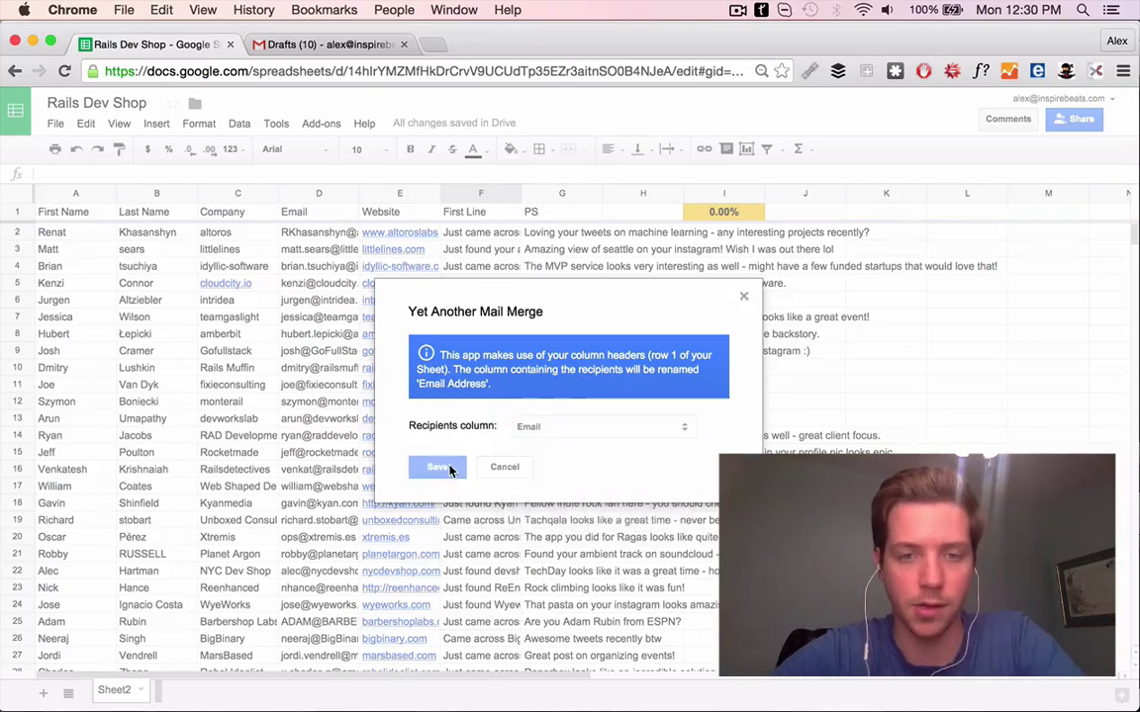